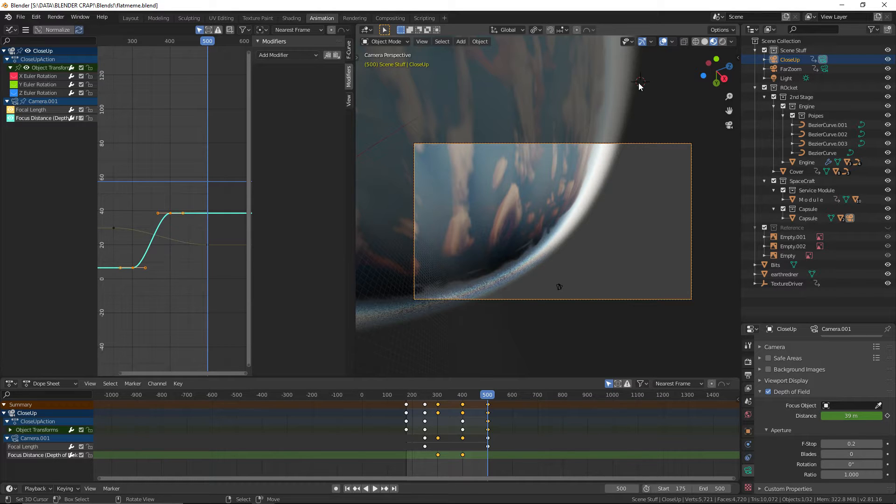
# Widen the 3D viewport at the graph editor's expense and preview the start of the CloseUp camera's animation
pyautogui.scroll(-5, 538, 179)
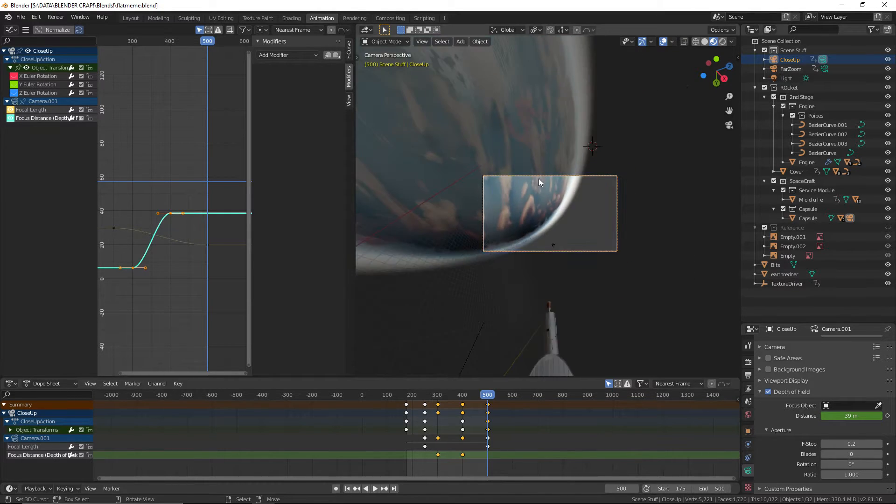
pyautogui.scroll(1, 539, 180)
pyautogui.keyDown('shift'); pyautogui.moveTo(627, 155); pyautogui.dragTo(570, 156, button='middle'); pyautogui.keyUp('shift')
pyautogui.scroll(1, 570, 159)
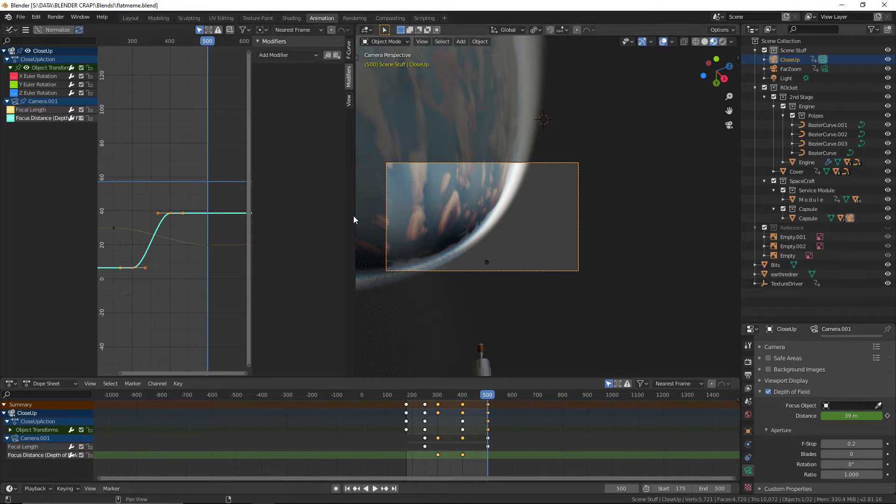
pyautogui.moveTo(355, 216); pyautogui.dragTo(248, 230)
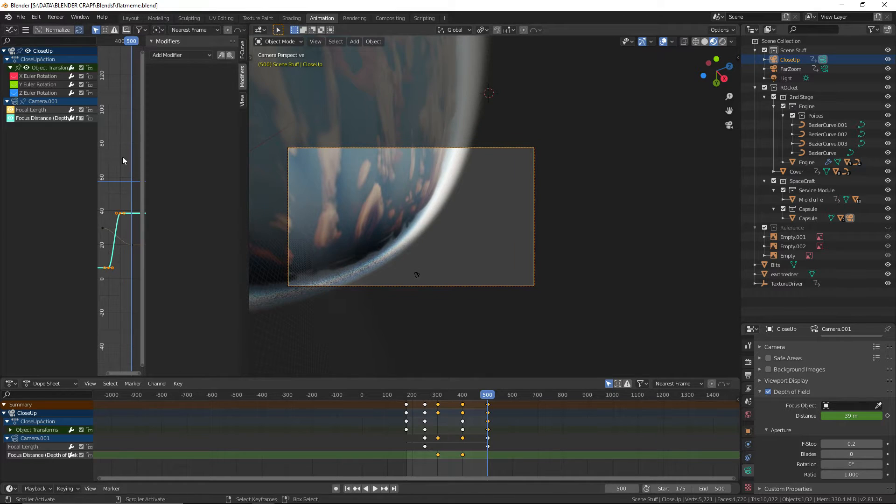
pyautogui.press('space')
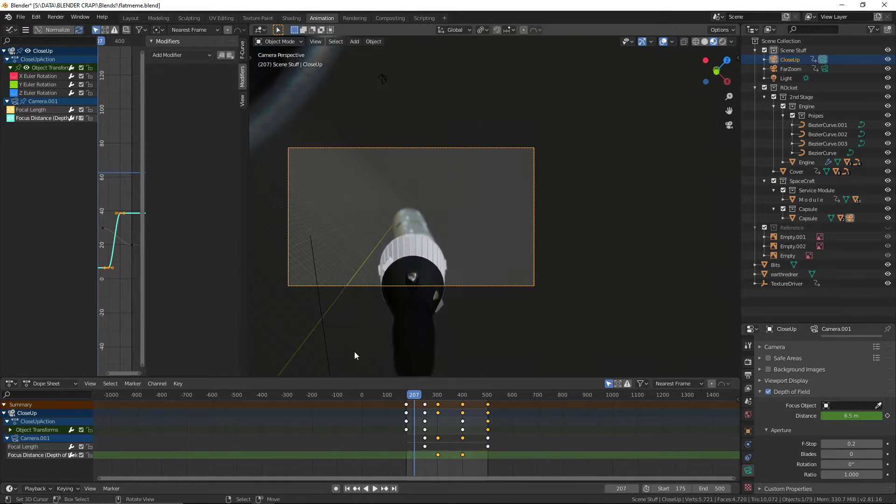
pyautogui.moveTo(404, 417); pyautogui.dragTo(405, 417)
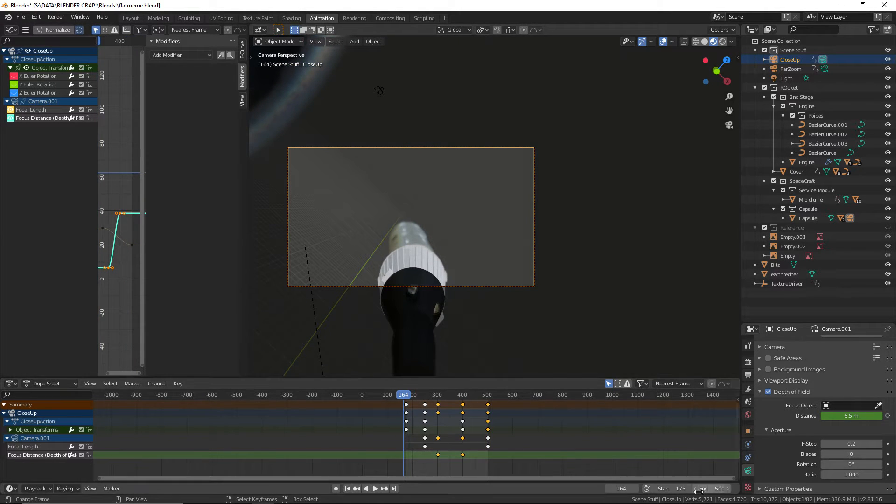
# Set the animation's start frame to 0 and save the file
pyautogui.click(671, 488)
pyautogui.write('0')
pyautogui.press('Return')
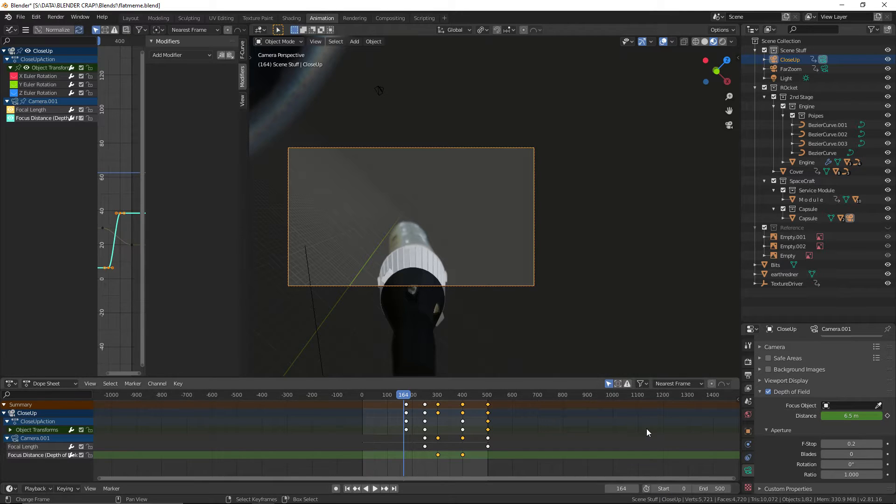
pyautogui.click(21, 17)
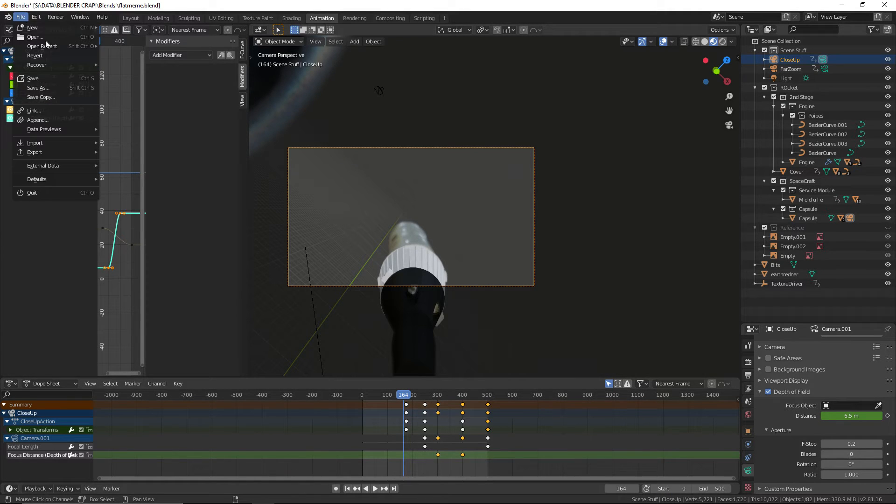
pyautogui.click(55, 79)
pyautogui.scroll(-2, 344, 224)
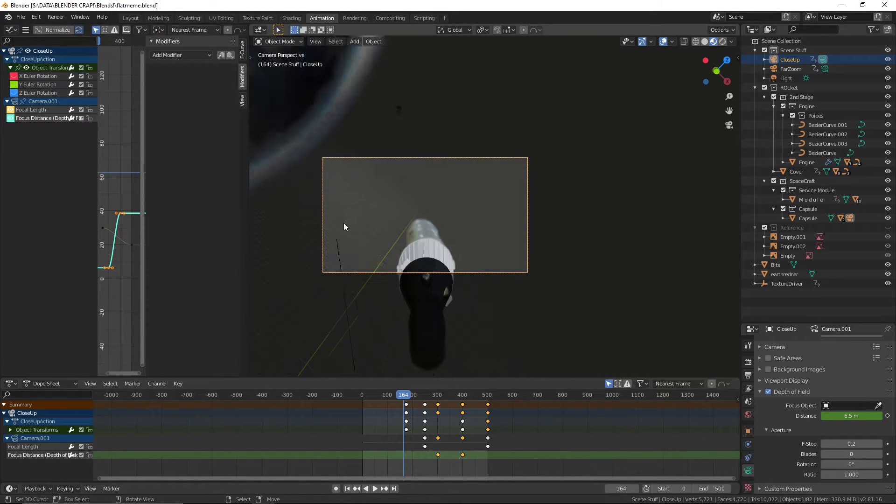
# Move the playhead to frame 1 and make FarZoom the active scene camera
pyautogui.scroll(1, 407, 445)
pyautogui.keyDown('shift'); pyautogui.moveTo(408, 445); pyautogui.dragTo(358, 447, button='right'); pyautogui.keyUp('shift')
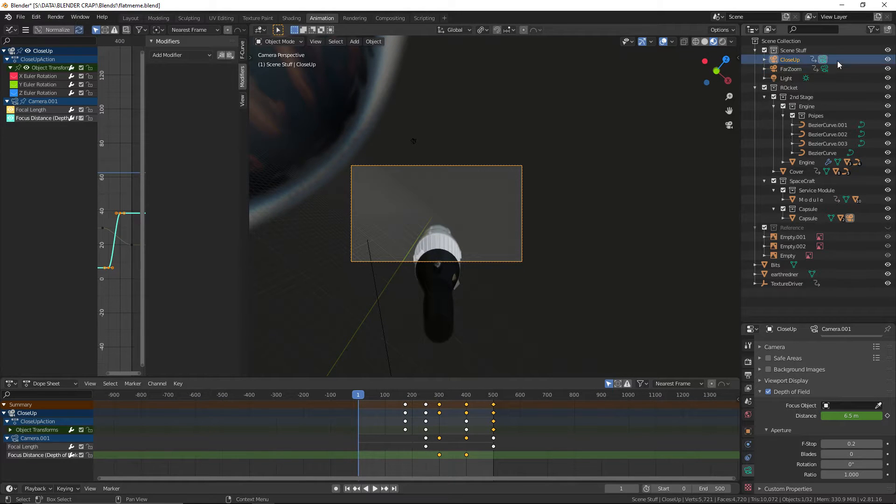
pyautogui.click(824, 68)
pyautogui.scroll(2, 602, 191)
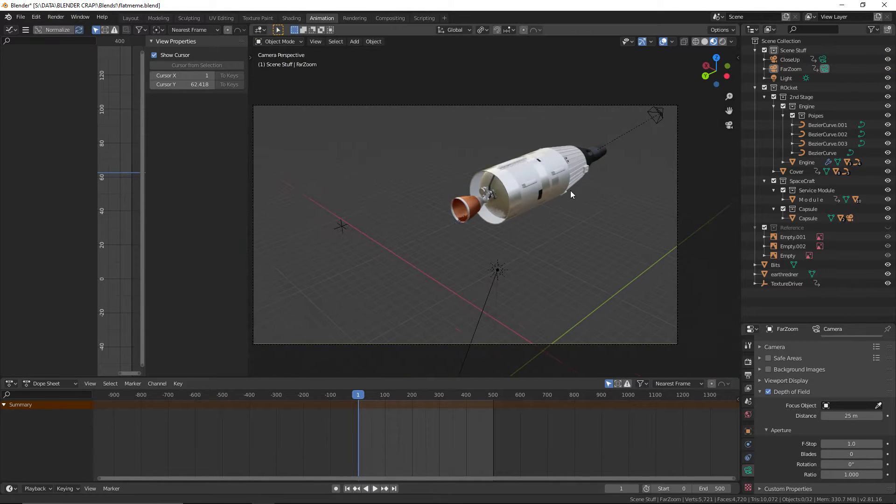
pyautogui.keyDown('shift'); pyautogui.moveTo(570, 191); pyautogui.dragTo(602, 178, button='middle'); pyautogui.keyUp('shift')
# Switch to the Layout workspace and show the scene through the FarZoom camera, fitted to the viewport
pyautogui.click(131, 19)
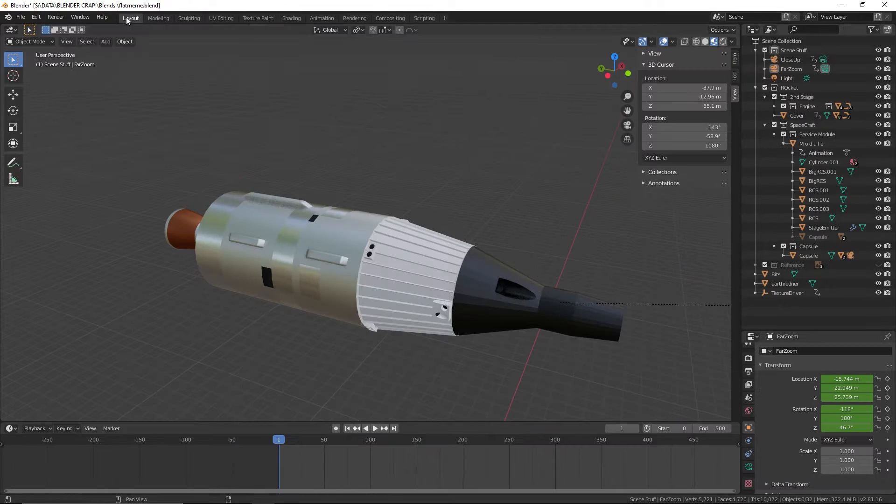
pyautogui.scroll(-3, 476, 230)
pyautogui.press('KP_5')
pyautogui.press('KP_0')
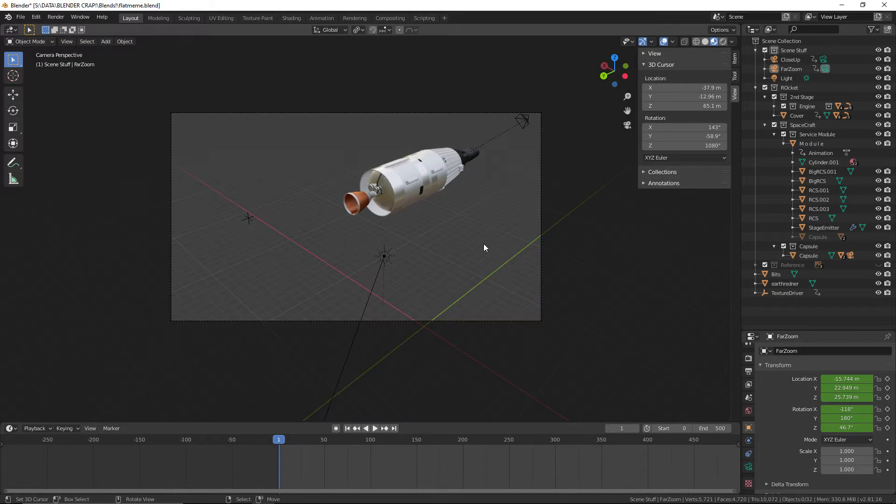
pyautogui.press('Home')
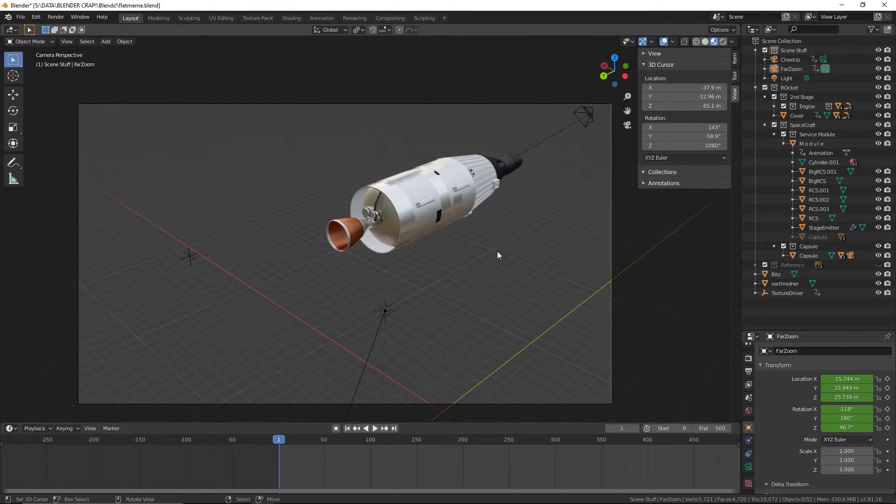
# Play the rocket animation, switching from the FarZoom to the CloseUp camera partway, and stop at the end
pyautogui.click(374, 428)
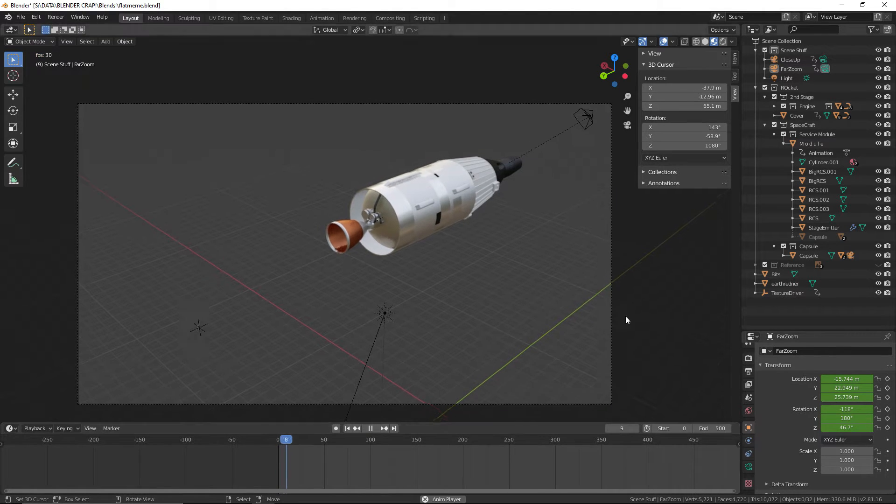
pyautogui.click(823, 59)
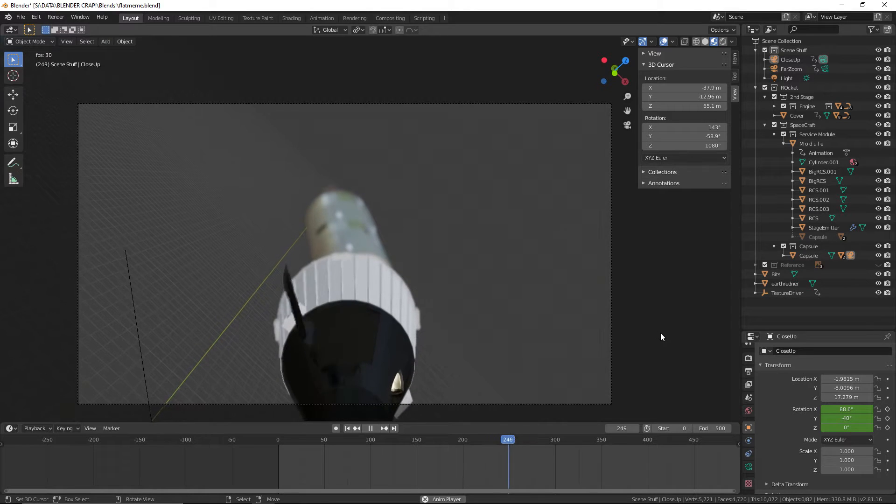
pyautogui.scroll(-2, 505, 453)
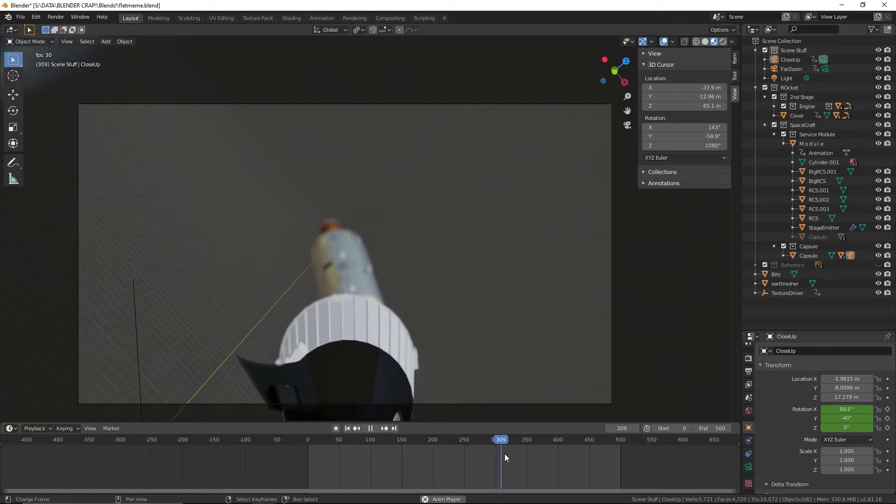
pyautogui.scroll(1, 490, 454)
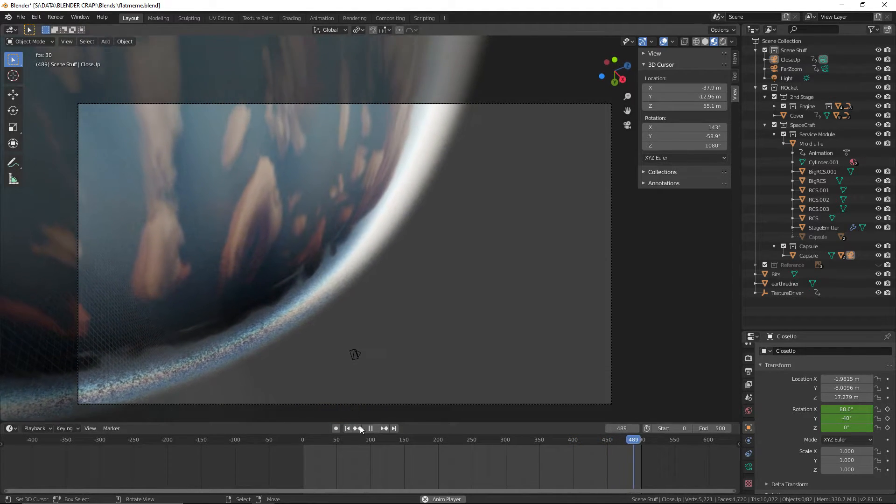
pyautogui.press('Escape')
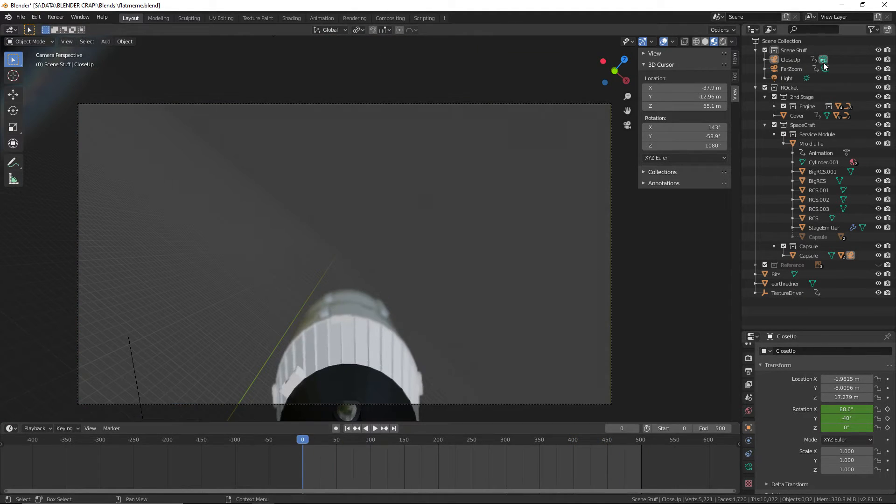
# Make FarZoom the active camera again and unhide the Exaust object in the Engine collection
pyautogui.click(824, 68)
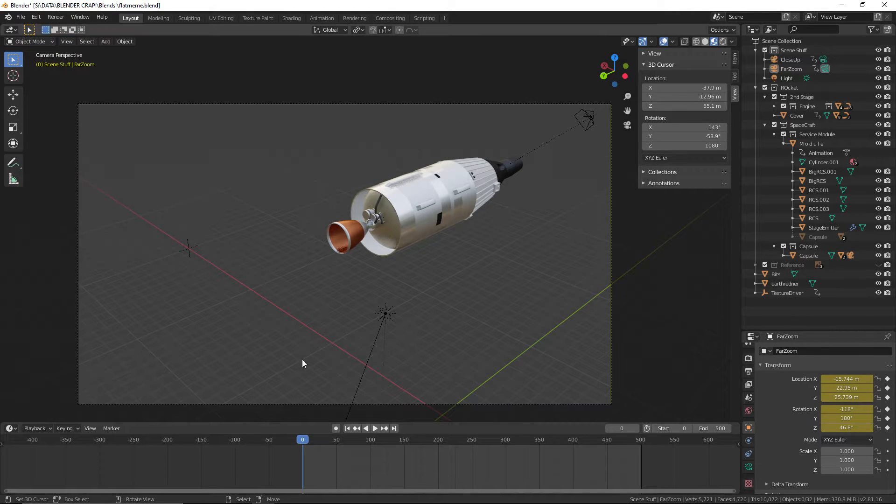
pyautogui.scroll(10, 371, 236)
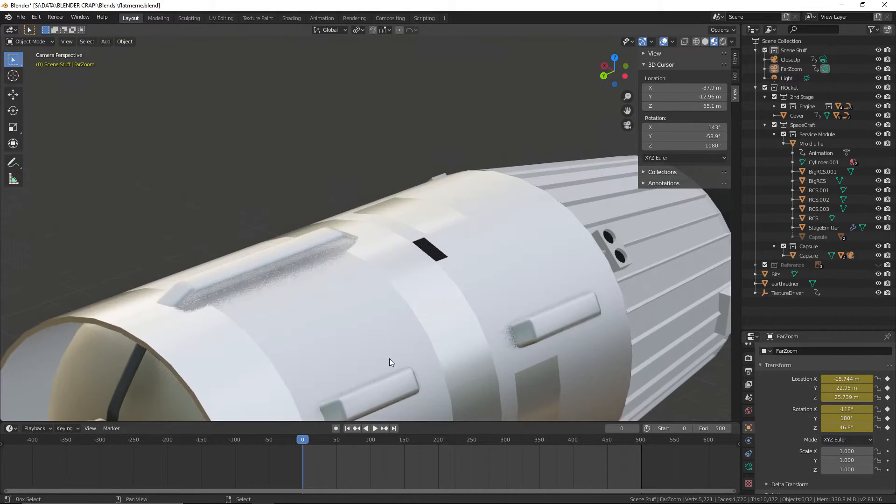
pyautogui.scroll(-10, 468, 223)
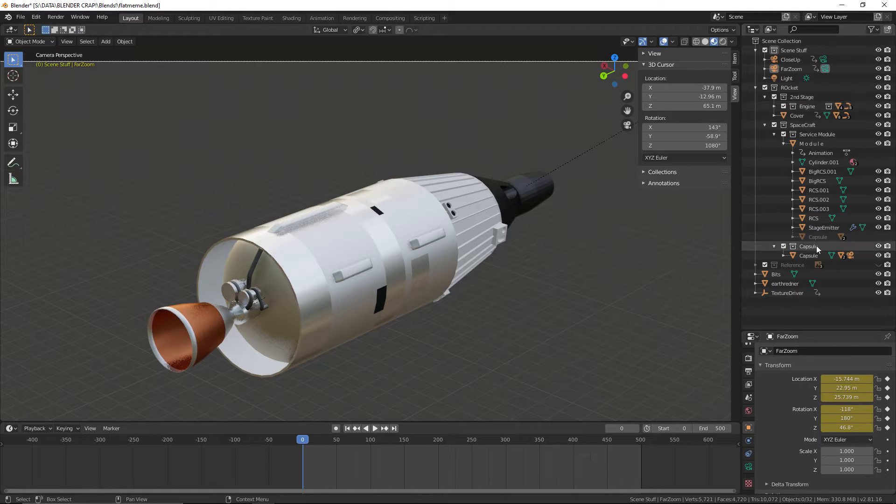
pyautogui.click(777, 108)
pyautogui.click(774, 107)
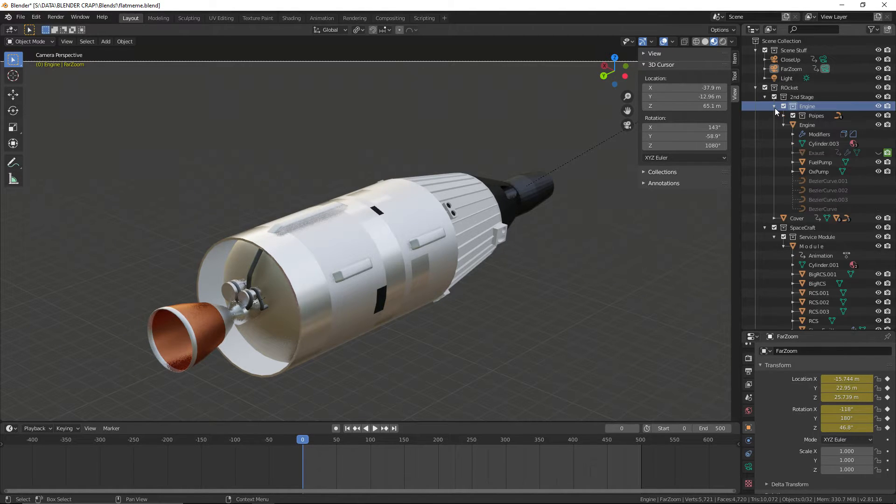
pyautogui.click(878, 153)
pyautogui.scroll(-4, 525, 283)
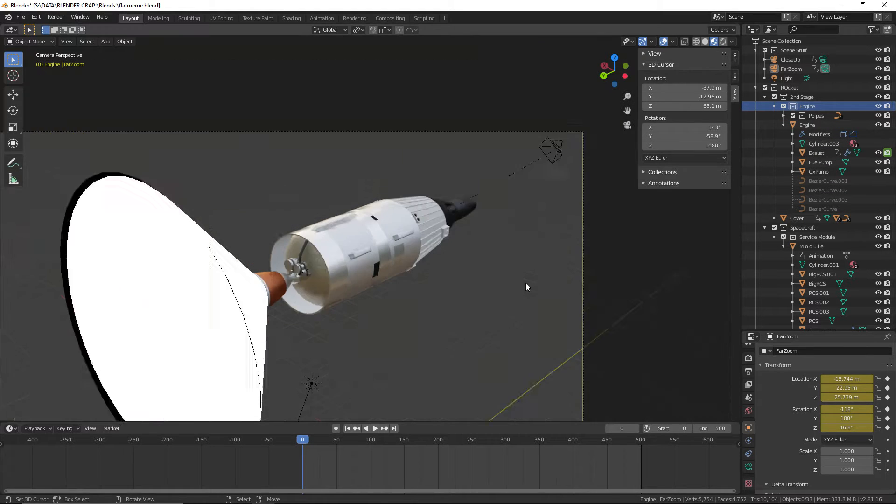
# Frame the rocket with its exhaust plume and preview it in Rendered shading at frame 0
pyautogui.keyDown('shift'); pyautogui.moveTo(508, 249); pyautogui.dragTo(565, 192, button='middle'); pyautogui.keyUp('shift')
pyautogui.scroll(3, 377, 312)
pyautogui.keyDown('shift'); pyautogui.moveTo(377, 312); pyautogui.dragTo(422, 285, button='middle'); pyautogui.keyUp('shift')
pyautogui.scroll(-1, 433, 275)
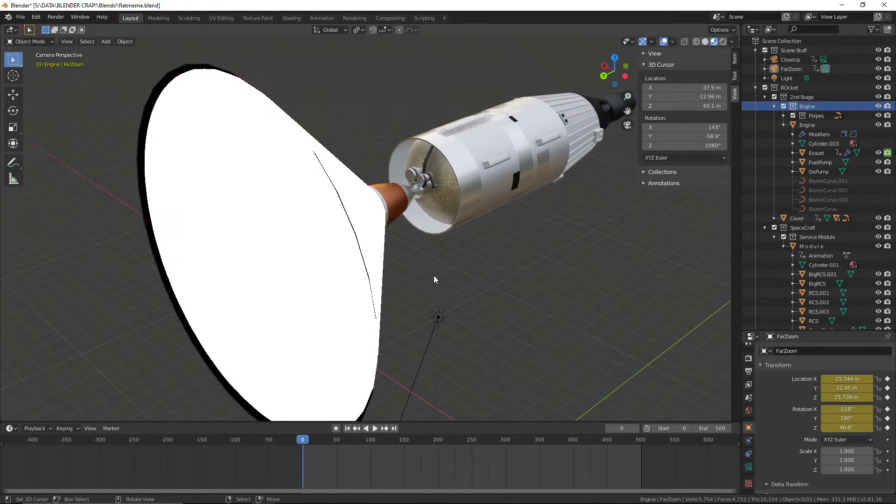
pyautogui.scroll(-1, 308, 251)
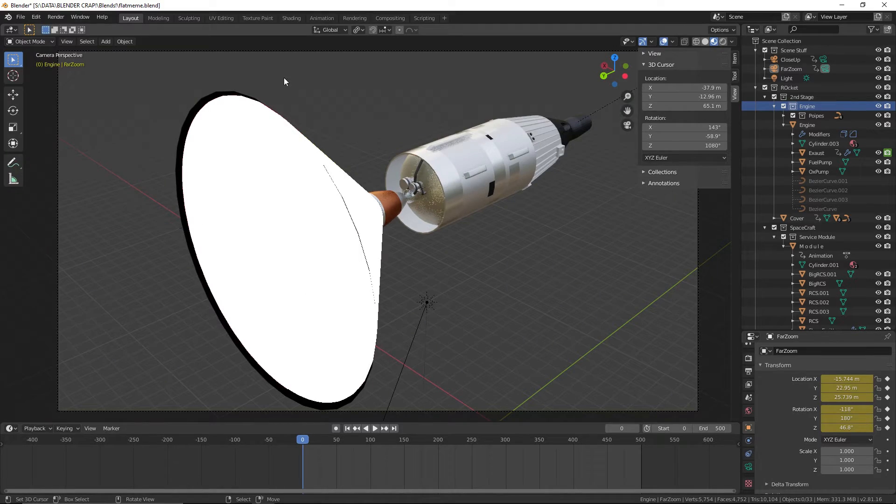
pyautogui.click(723, 41)
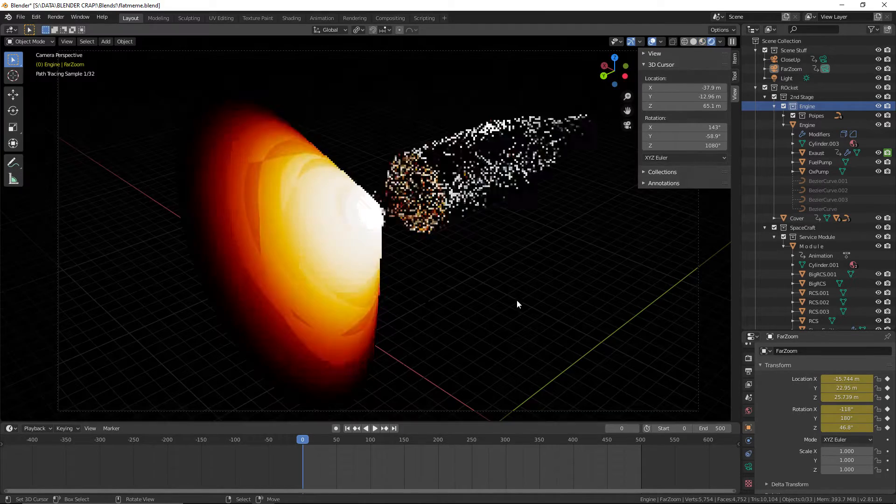
pyautogui.press('space')
pyautogui.moveTo(304, 440); pyautogui.dragTo(281, 450)
# Save the file and return the viewport to Material Preview shading
pyautogui.click(21, 17)
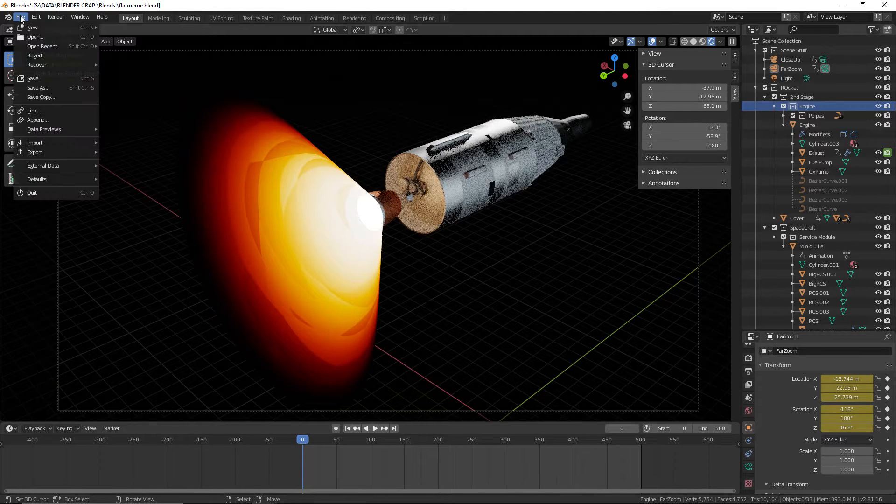
pyautogui.click(87, 83)
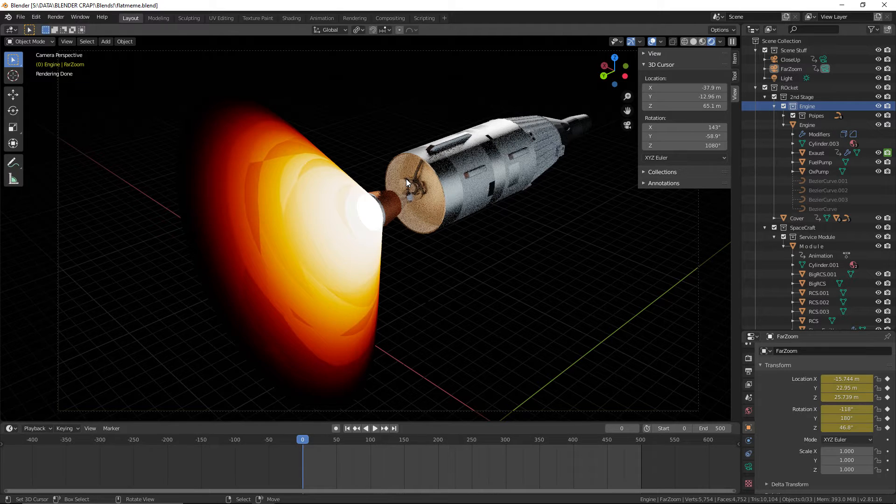
pyautogui.click(701, 41)
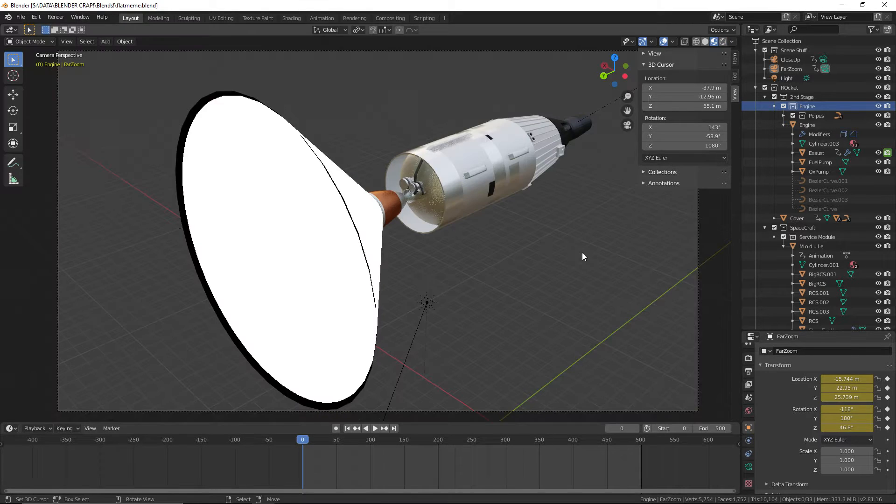
# Play the first frames with the exhaust shown, stop, and return the playhead to frame 0
pyautogui.click(375, 429)
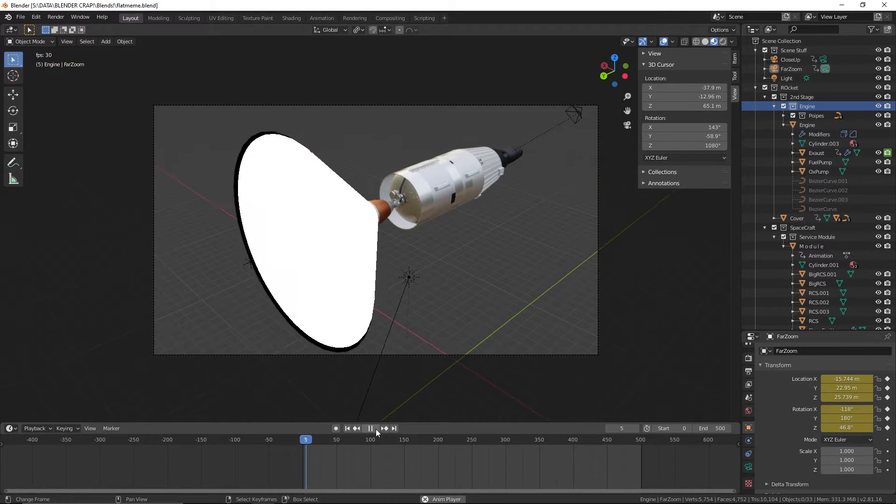
pyautogui.click(374, 429)
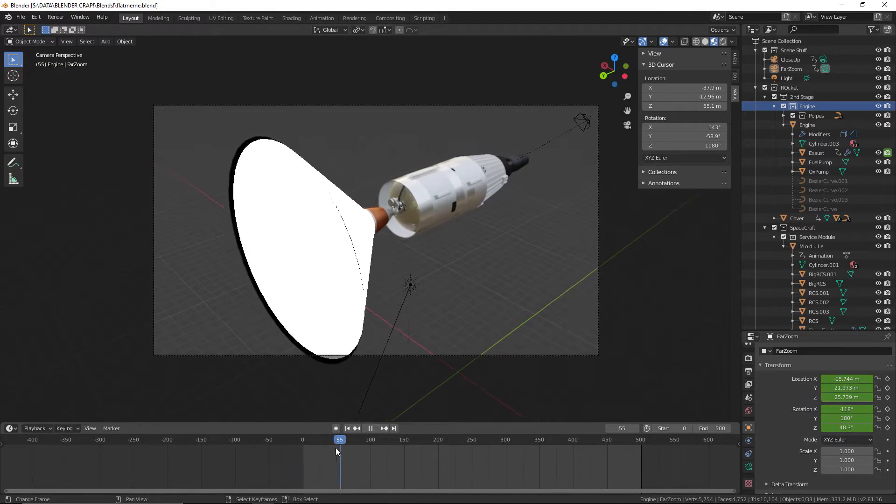
pyautogui.moveTo(335, 447); pyautogui.dragTo(302, 444)
# Examine the spacecraft's windows and capsule from the nose end, scrubbing the animation forward to frame 305
pyautogui.scroll(-1, 367, 296)
pyautogui.moveTo(368, 296)
pyautogui.mouseDown(button='middle')
pyautogui.moveTo(466, 270)
pyautogui.moveTo(397, 242)
pyautogui.moveTo(366, 309)
pyautogui.moveTo(421, 302)
pyautogui.moveTo(304, 275)
pyautogui.moveTo(295, 306)
pyautogui.moveTo(343, 268)
pyautogui.moveTo(413, 270)
pyautogui.moveTo(502, 292)
pyautogui.moveTo(514, 309)
pyautogui.moveTo(413, 285)
pyautogui.moveTo(324, 296)
pyautogui.moveTo(345, 297)
pyautogui.moveTo(342, 278)
pyautogui.moveTo(367, 280)
pyautogui.moveTo(359, 273)
pyautogui.moveTo(297, 283)
pyautogui.moveTo(362, 286)
pyautogui.moveTo(329, 294)
pyautogui.moveTo(321, 327)
pyautogui.moveTo(396, 318)
pyautogui.moveTo(345, 322)
pyautogui.moveTo(288, 305)
pyautogui.moveTo(307, 303)
pyautogui.moveTo(301, 311)
pyautogui.moveTo(335, 286)
pyautogui.moveTo(418, 302)
pyautogui.moveTo(449, 274)
pyautogui.moveTo(430, 278)
pyautogui.moveTo(404, 251)
pyautogui.moveTo(425, 304)
pyautogui.moveTo(366, 279)
pyautogui.mouseUp(button='middle')
pyautogui.scroll(-8, 326, 295)
pyautogui.scroll(2, 341, 278)
pyautogui.scroll(3, 396, 318)
pyautogui.scroll(3, 288, 305)
pyautogui.scroll(3, 300, 311)
pyautogui.scroll(4, 301, 311)
pyautogui.scroll(2, 418, 302)
pyautogui.scroll(2, 430, 279)
pyautogui.scroll(1, 419, 274)
pyautogui.scroll(-2, 501, 267)
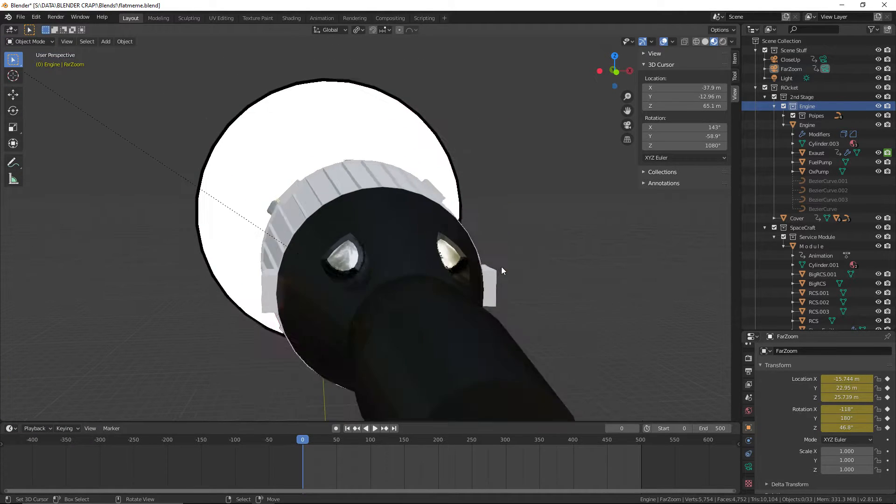
pyautogui.moveTo(500, 266); pyautogui.dragTo(489, 269, button='middle')
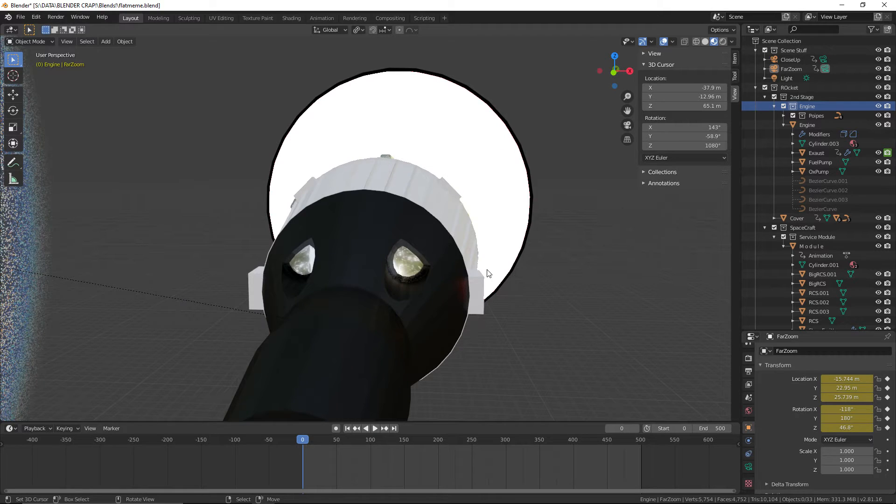
pyautogui.keyDown('shift'); pyautogui.moveTo(312, 253); pyautogui.dragTo(355, 268, button='middle'); pyautogui.keyUp('shift')
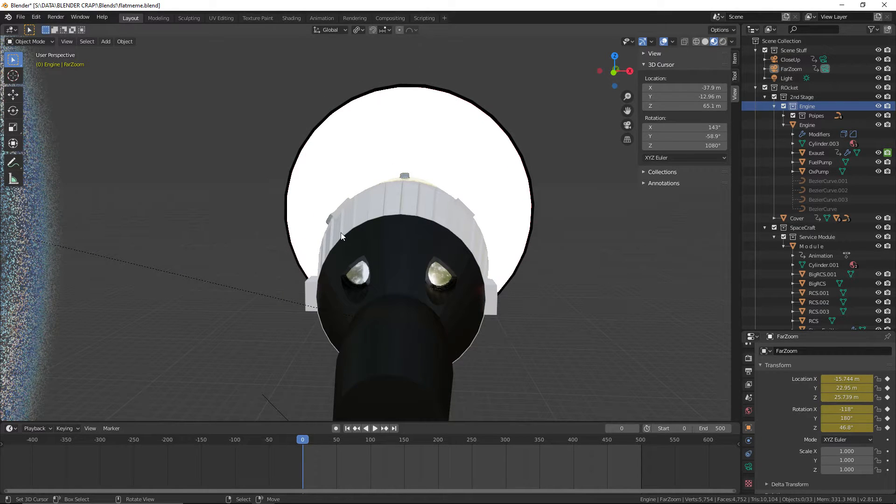
pyautogui.moveTo(326, 463); pyautogui.dragTo(508, 463)
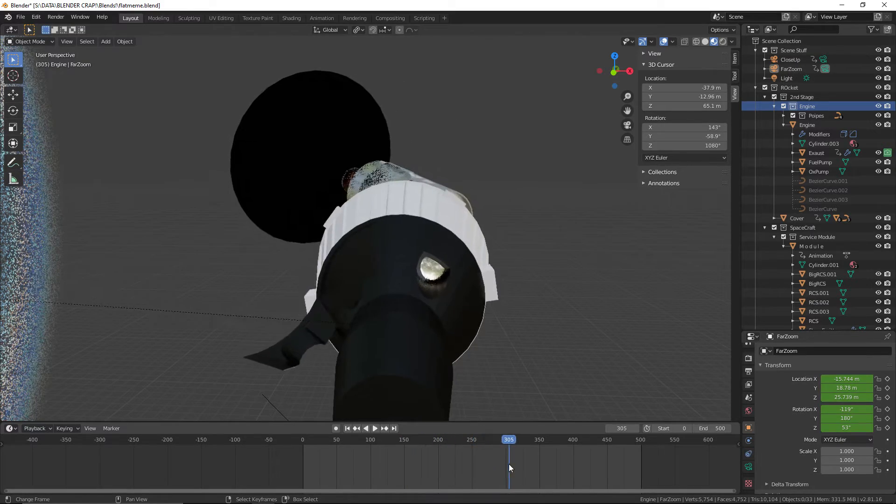
# Show both rocket stages in front of the Earth backdrop in Rendered shading
pyautogui.moveTo(324, 271); pyautogui.dragTo(243, 281, button='middle')
pyautogui.scroll(-3, 237, 264)
pyautogui.click(723, 41)
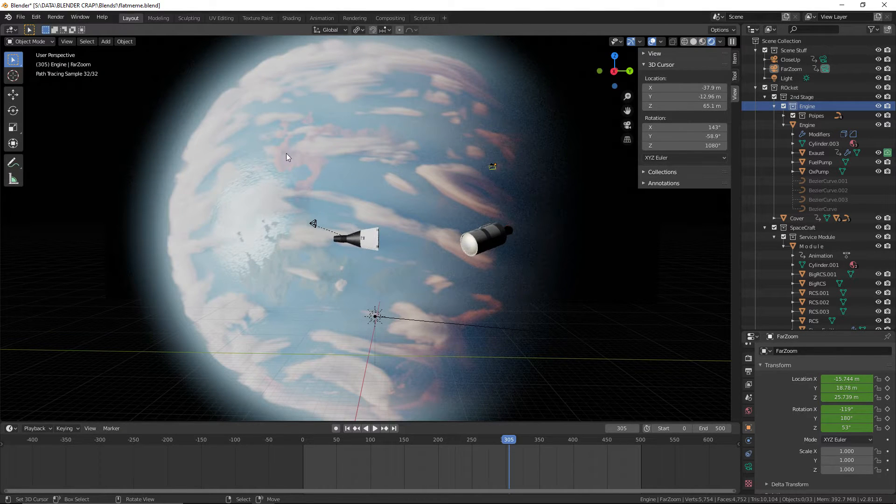
# Scrub the animation back to frame 199 and save the file
pyautogui.moveTo(511, 466); pyautogui.dragTo(432, 453)
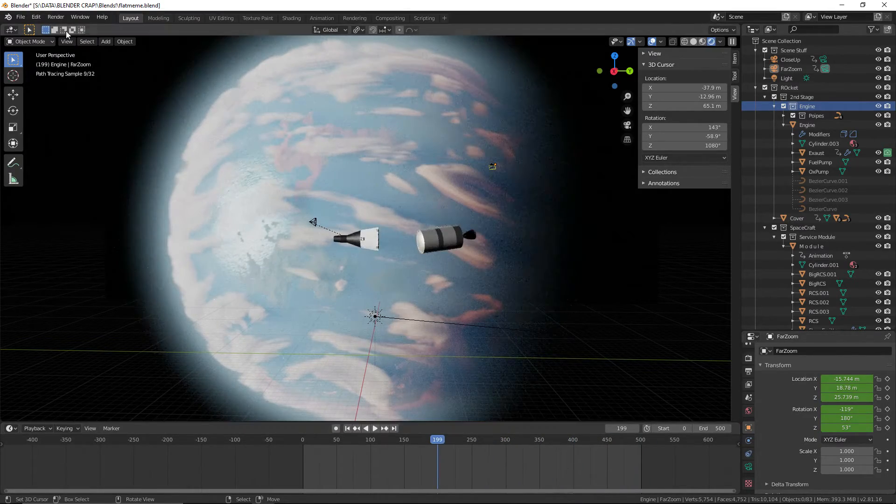
pyautogui.click(21, 18)
pyautogui.click(60, 78)
# Review the stage separation in Rendered shading by scrubbing back to frame 116 and forward to frame 311
pyautogui.scroll(3, 334, 256)
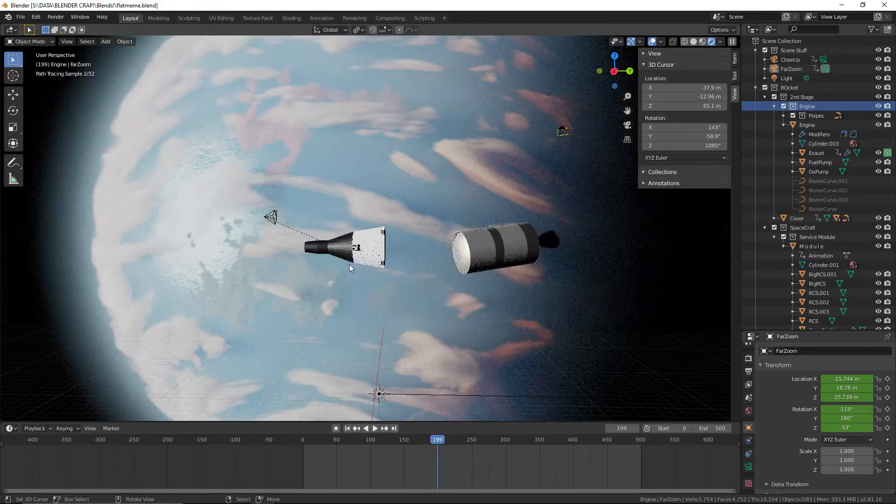
pyautogui.moveTo(495, 447); pyautogui.dragTo(381, 446)
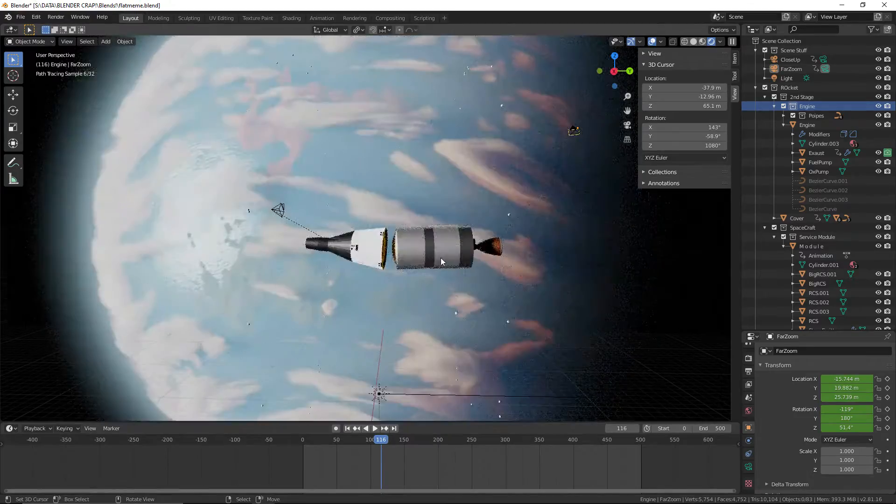
pyautogui.scroll(-3, 434, 270)
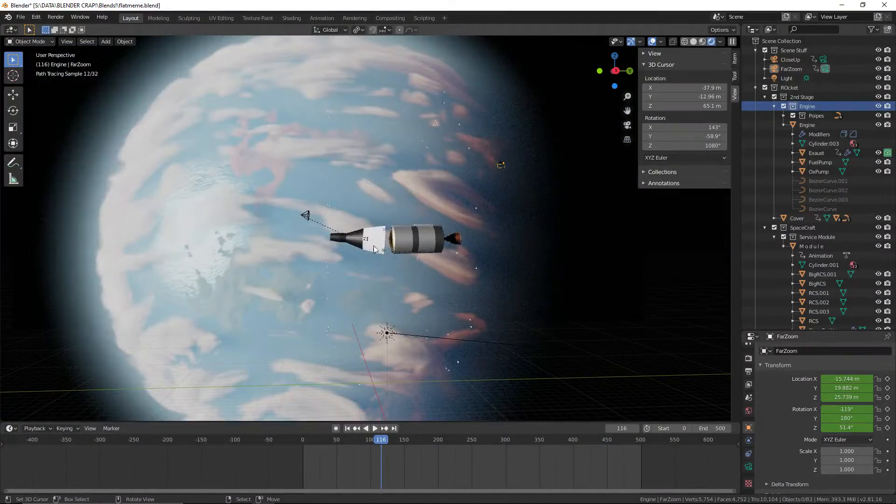
pyautogui.moveTo(391, 442); pyautogui.dragTo(512, 460)
pyautogui.moveTo(382, 302)
pyautogui.mouseDown(button='middle')
pyautogui.moveTo(433, 279)
pyautogui.moveTo(459, 284)
pyautogui.mouseUp(button='middle')
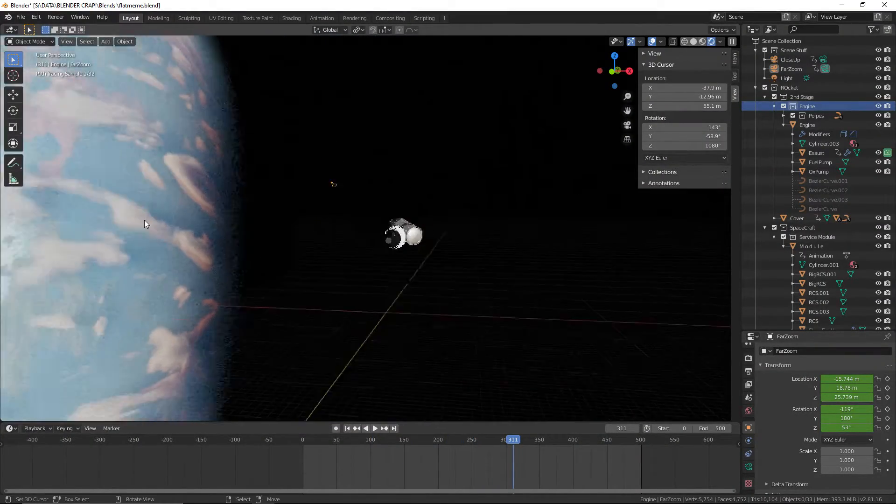
# Select the earthredner backdrop and examine its surface and edge up close
pyautogui.moveTo(144, 222)
pyautogui.mouseDown(button='middle')
pyautogui.moveTo(222, 216)
pyautogui.moveTo(318, 246)
pyautogui.mouseUp(button='middle')
pyautogui.keyDown('shift'); pyautogui.moveTo(145, 265); pyautogui.dragTo(503, 205, button='middle'); pyautogui.keyUp('shift')
pyautogui.rightClick(222, 278)
pyautogui.scroll(4, 221, 280)
pyautogui.scroll(3, 441, 242)
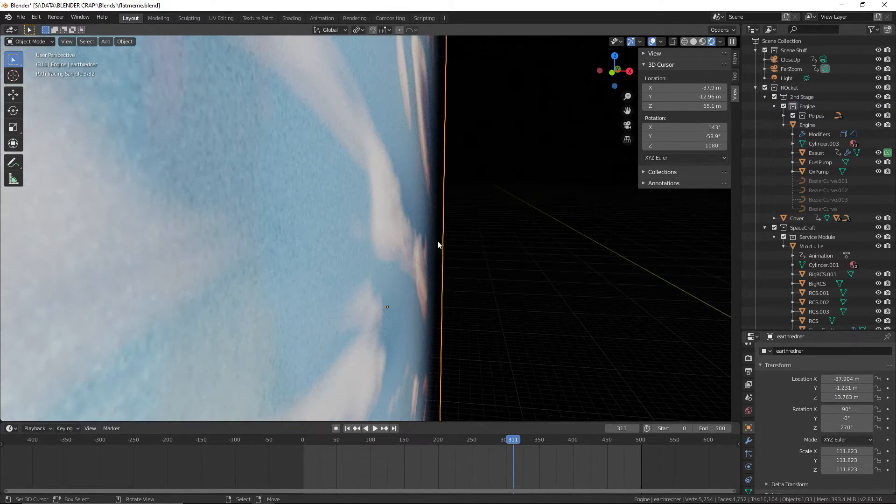
pyautogui.moveTo(344, 280)
pyautogui.mouseDown(button='middle')
pyautogui.moveTo(382, 292)
pyautogui.moveTo(351, 293)
pyautogui.mouseUp(button='middle')
pyautogui.scroll(-1, 367, 275)
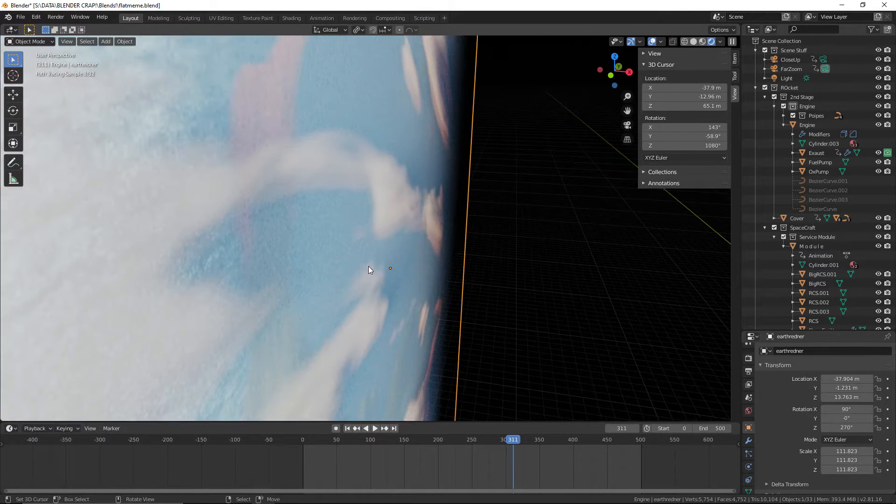
pyautogui.keyDown('shift'); pyautogui.moveTo(377, 265); pyautogui.dragTo(353, 274, button='middle'); pyautogui.keyUp('shift')
pyautogui.scroll(1, 347, 283)
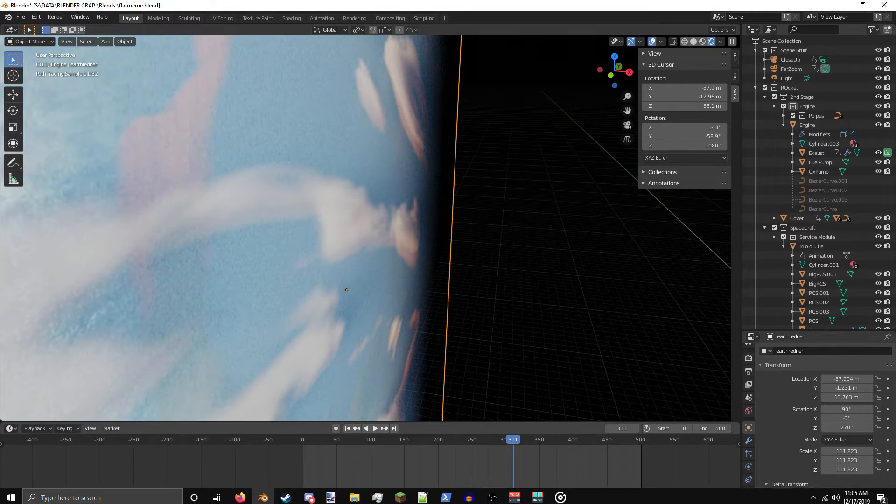
# Switch to Groove Music, reposition its window and pause the playing track
pyautogui.click(560, 495)
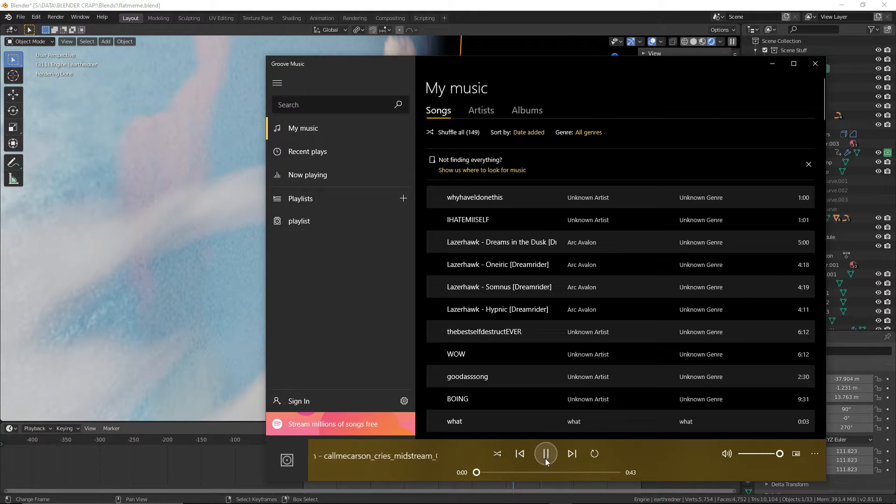
pyautogui.moveTo(497, 65); pyautogui.dragTo(449, 56)
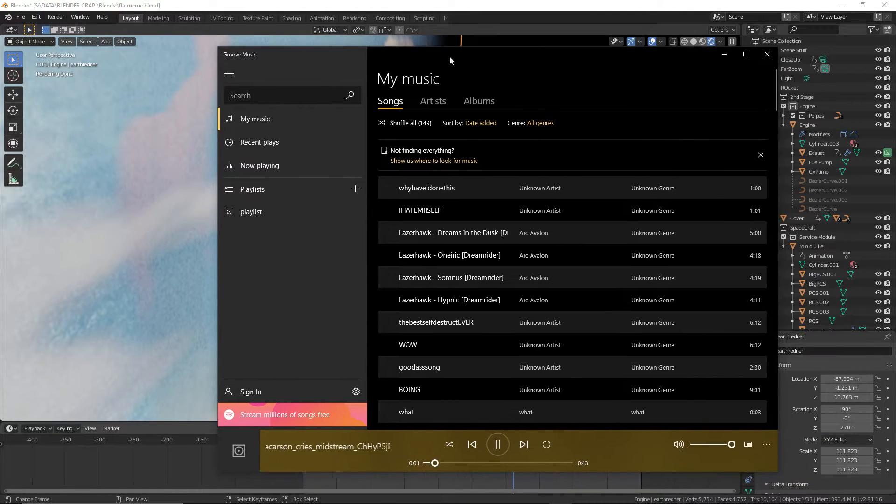
pyautogui.click(498, 445)
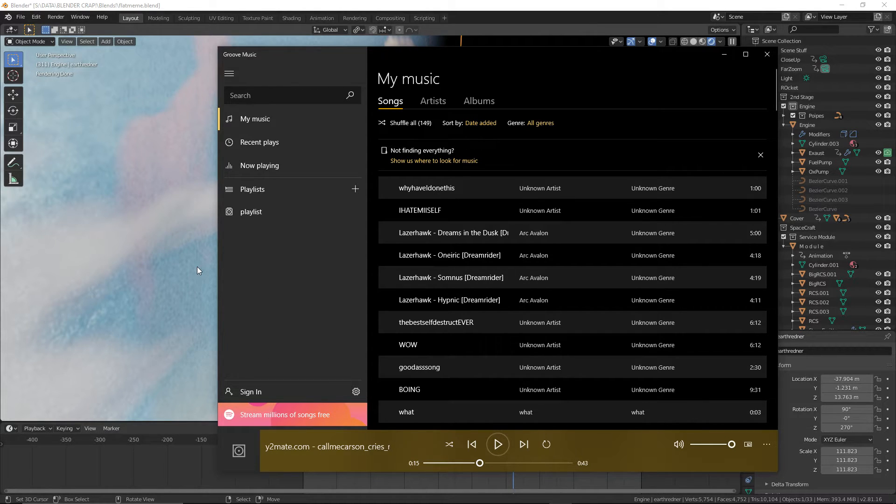
# Switch back to Blender, set the viewport to Material Preview shading and save the file
pyautogui.click(197, 266)
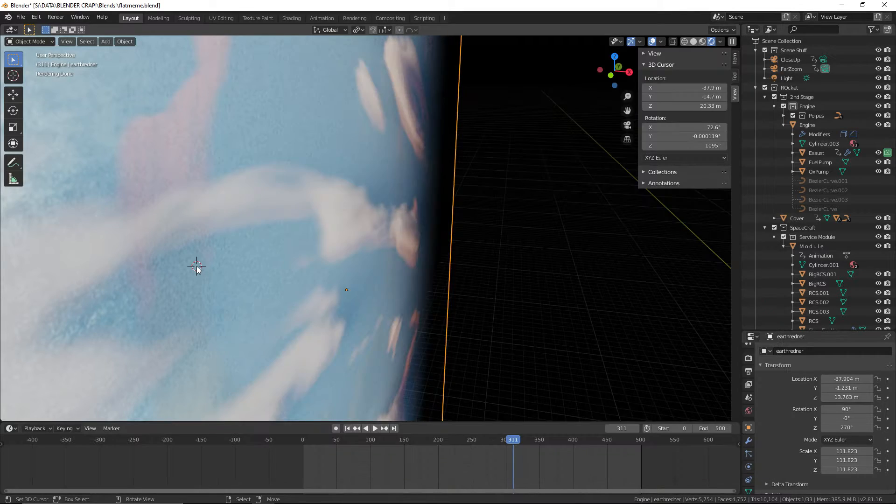
pyautogui.moveTo(197, 266); pyautogui.dragTo(553, 350, button='middle')
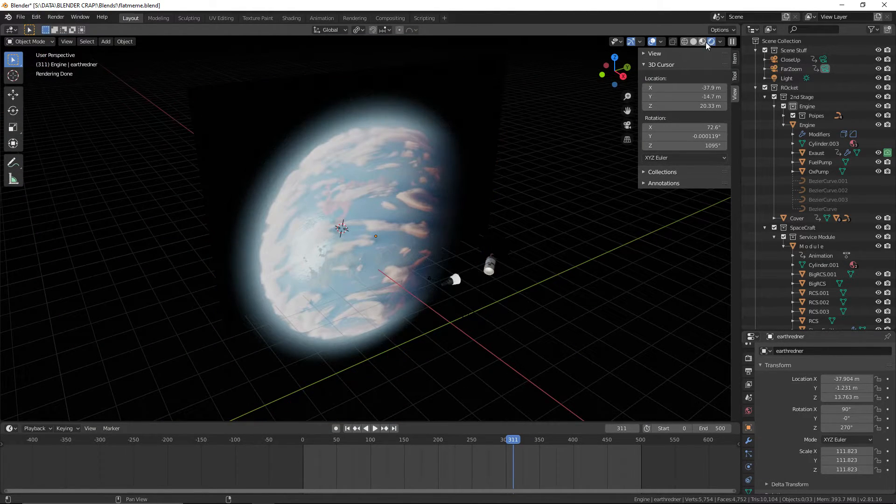
pyautogui.click(702, 42)
pyautogui.scroll(6, 533, 260)
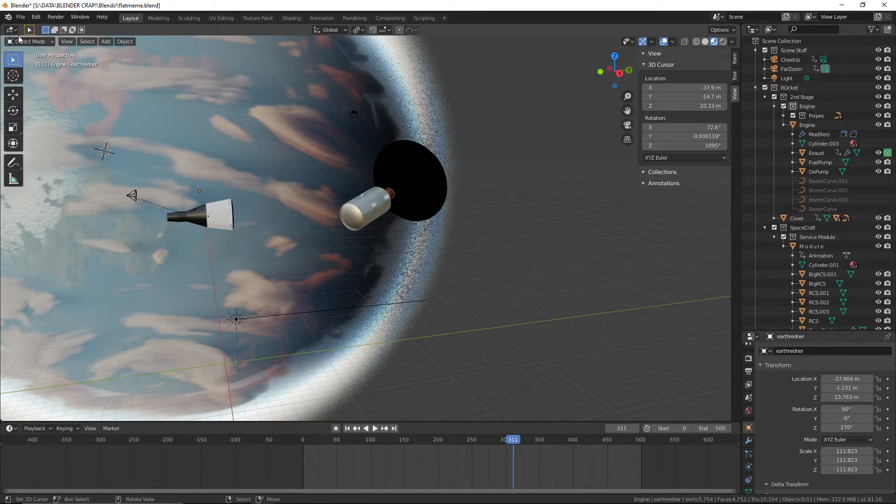
pyautogui.click(20, 17)
pyautogui.click(33, 78)
# Examine the second stage's tank dome, hull panels and side fairings from several angles at frame 311
pyautogui.moveTo(327, 232); pyautogui.dragTo(391, 250, button='middle')
pyautogui.scroll(4, 391, 250)
pyautogui.keyDown('shift'); pyautogui.moveTo(458, 242); pyautogui.dragTo(523, 277, button='middle'); pyautogui.keyUp('shift')
pyautogui.scroll(3, 372, 270)
pyautogui.scroll(5, 553, 275)
pyautogui.scroll(-3, 510, 236)
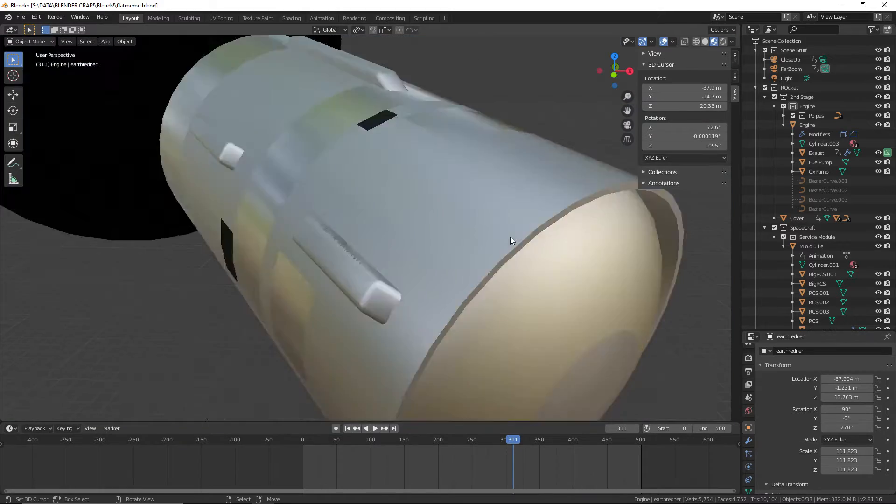
pyautogui.scroll(-5, 511, 237)
pyautogui.rightClick(357, 201)
pyautogui.moveTo(373, 206)
pyautogui.mouseDown(button='middle')
pyautogui.moveTo(337, 216)
pyautogui.moveTo(383, 215)
pyautogui.mouseUp(button='middle')
pyautogui.moveTo(356, 253); pyautogui.dragTo(323, 263, button='middle')
pyautogui.scroll(-3, 303, 255)
pyautogui.keyDown('shift'); pyautogui.moveTo(266, 250); pyautogui.dragTo(325, 266, button='middle'); pyautogui.keyUp('shift')
# Play the staging animation from partway through the timeline and return the playhead to frame 0
pyautogui.click(447, 461)
pyautogui.press('space')
pyautogui.moveTo(435, 466); pyautogui.dragTo(302, 455)
pyautogui.press('space')
# Examine the rocket model closely from different sides with the playhead at the start of the animation
pyautogui.click(471, 377)
pyautogui.moveTo(536, 379); pyautogui.dragTo(638, 388, button='middle')
pyautogui.scroll(3, 579, 366)
pyautogui.keyDown('shift'); pyautogui.moveTo(568, 362); pyautogui.dragTo(411, 298, button='middle'); pyautogui.keyUp('shift')
pyautogui.scroll(2, 463, 339)
pyautogui.scroll(3, 429, 317)
pyautogui.scroll(-4, 429, 312)
pyautogui.keyDown('shift'); pyautogui.moveTo(499, 366); pyautogui.dragTo(558, 343, button='middle'); pyautogui.keyUp('shift')
pyautogui.scroll(3, 406, 261)
pyautogui.rightClick(383, 297)
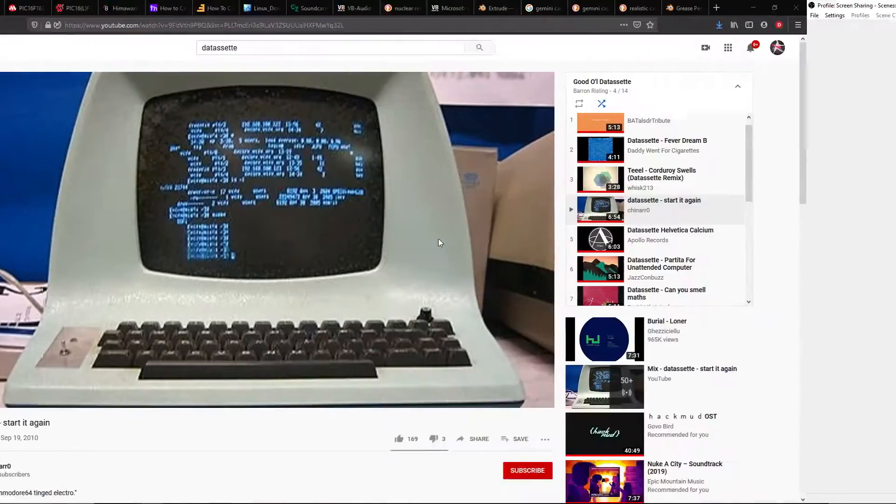
# Switch to Firefox and examine the Gemini 7 photo among the gemini capsule image results
pyautogui.click(588, 8)
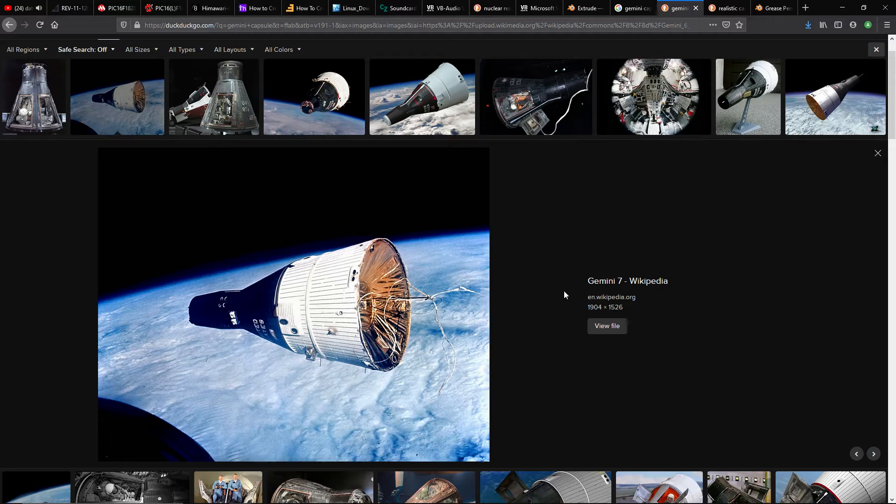
pyautogui.scroll(1, 530, 261)
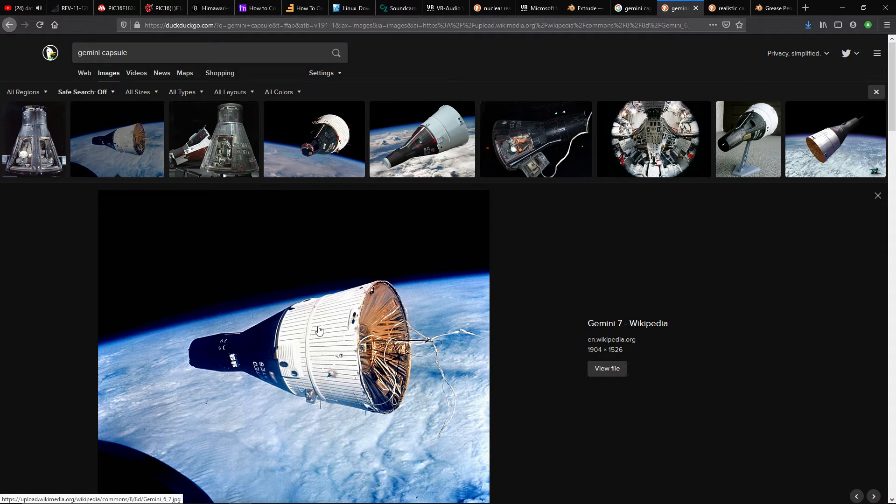
pyautogui.scroll(-5, 294, 375)
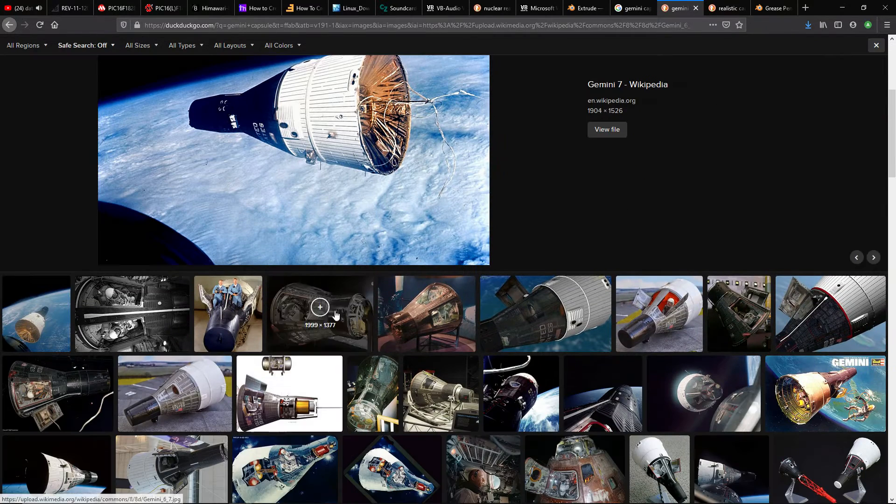
pyautogui.scroll(3, 365, 229)
pyautogui.scroll(2, 386, 254)
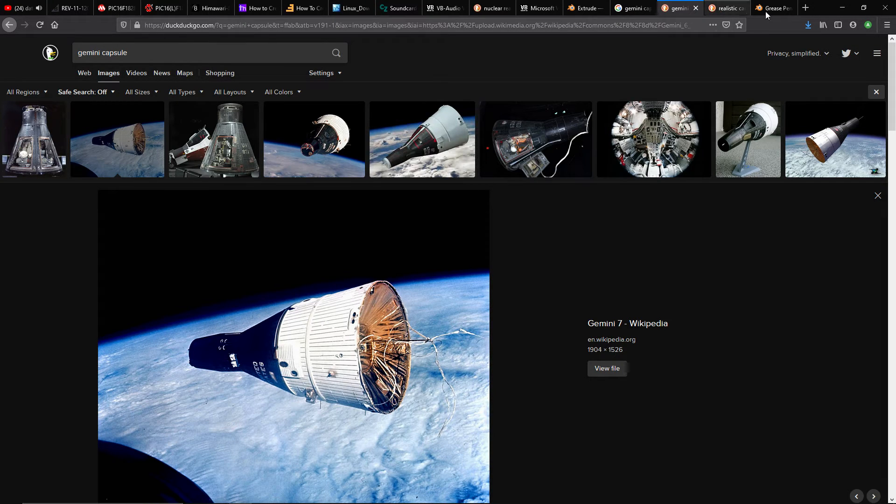
# Open a new browser tab beside the gemini capsule results and go to google.com/
pyautogui.click(805, 8)
pyautogui.moveTo(778, 9); pyautogui.dragTo(686, 9)
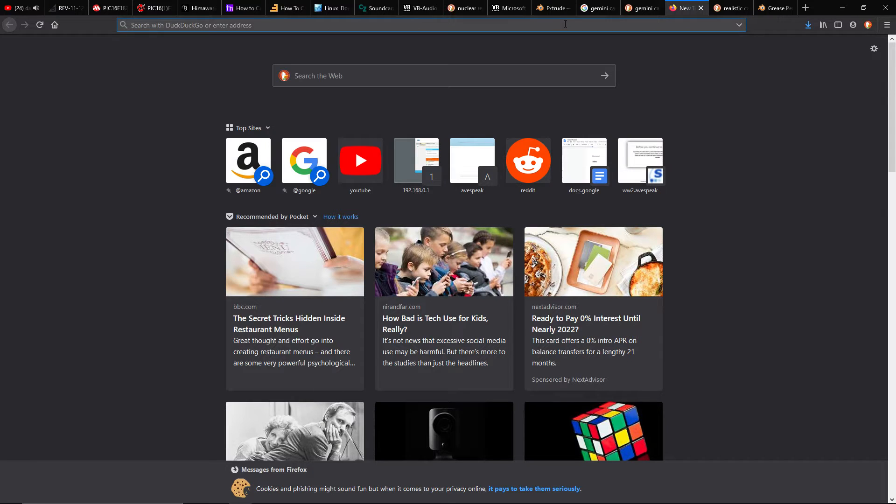
pyautogui.write('google.com/')
pyautogui.press('Return')
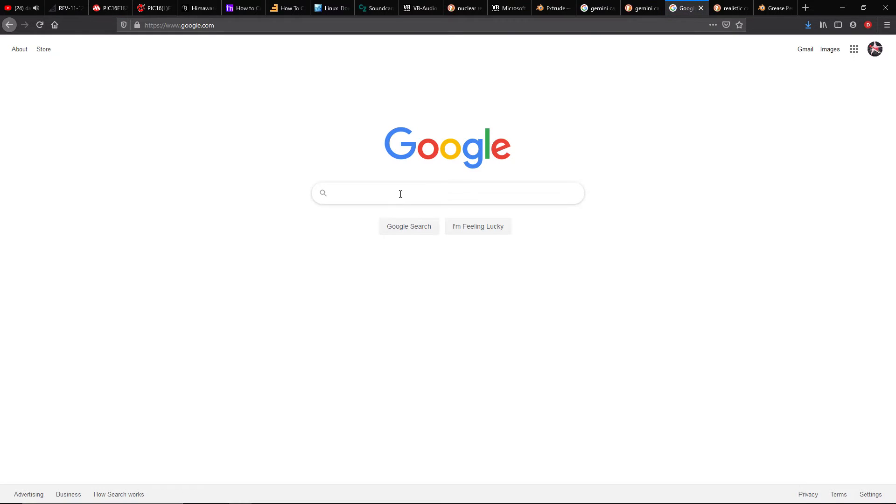
# Search Google for titan ii rocket and show the image results
pyautogui.click(400, 194)
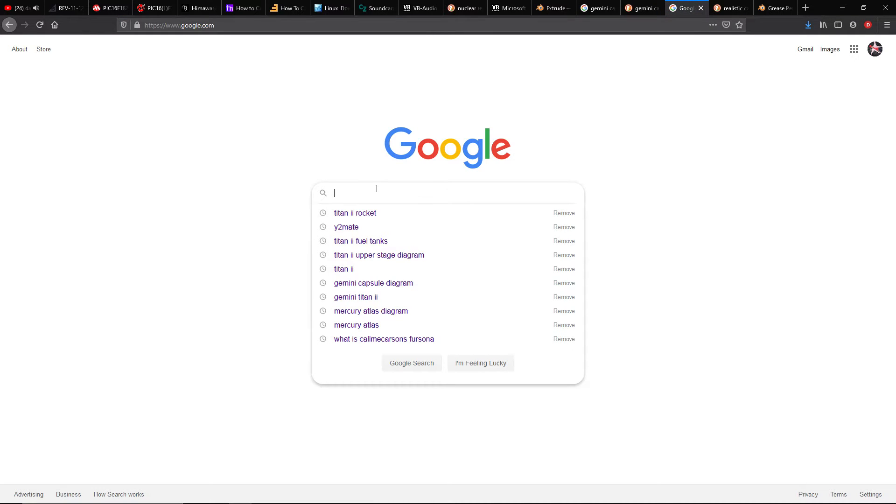
pyautogui.click(375, 217)
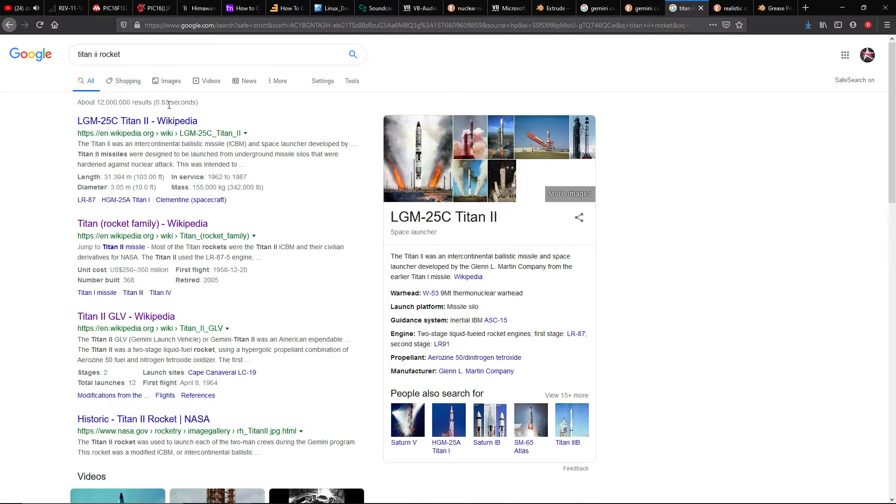
pyautogui.click(172, 83)
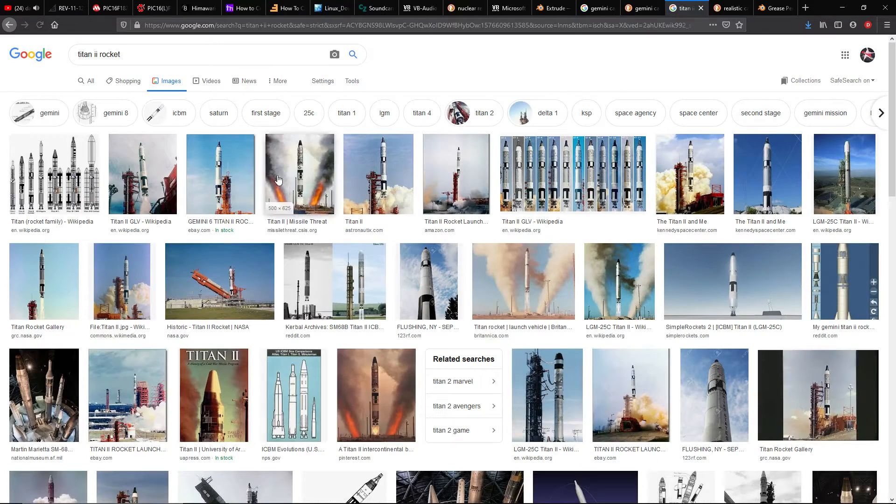
# Preview the Gemini 6, Titan II GLV, Titan rocket family, Gemini 7 and astronautix Titan II images in turn
pyautogui.click(223, 181)
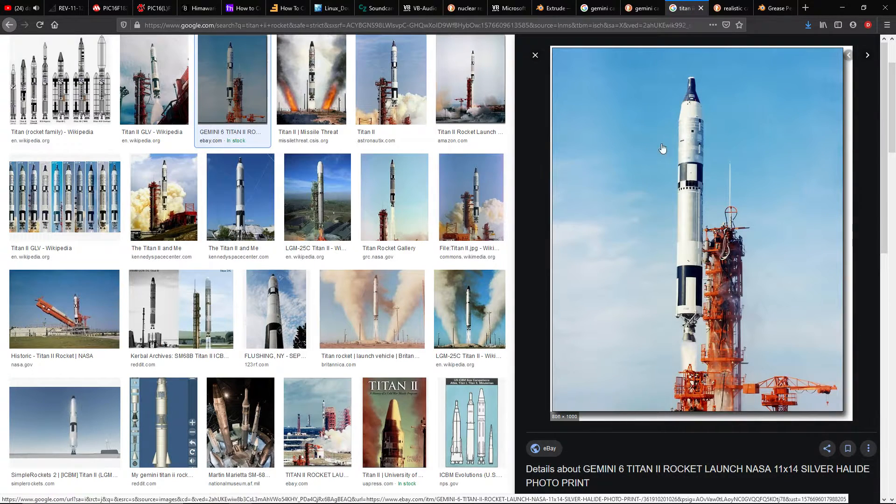
pyautogui.click(154, 79)
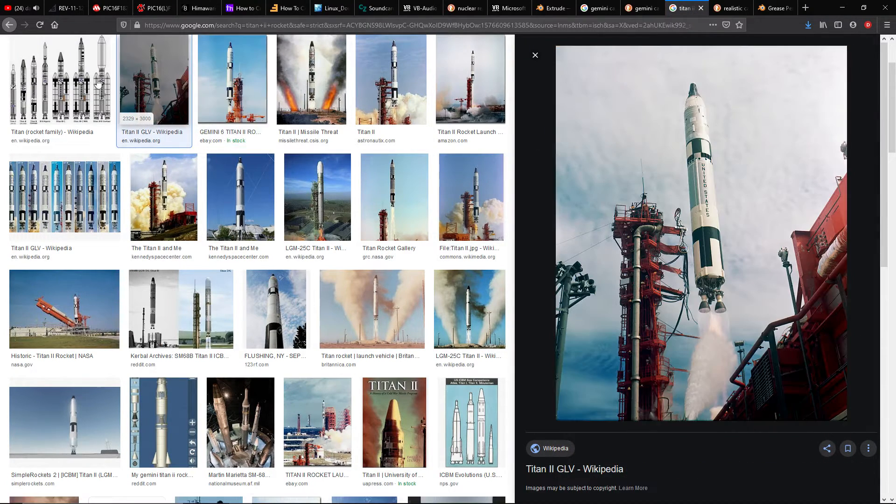
pyautogui.click(84, 80)
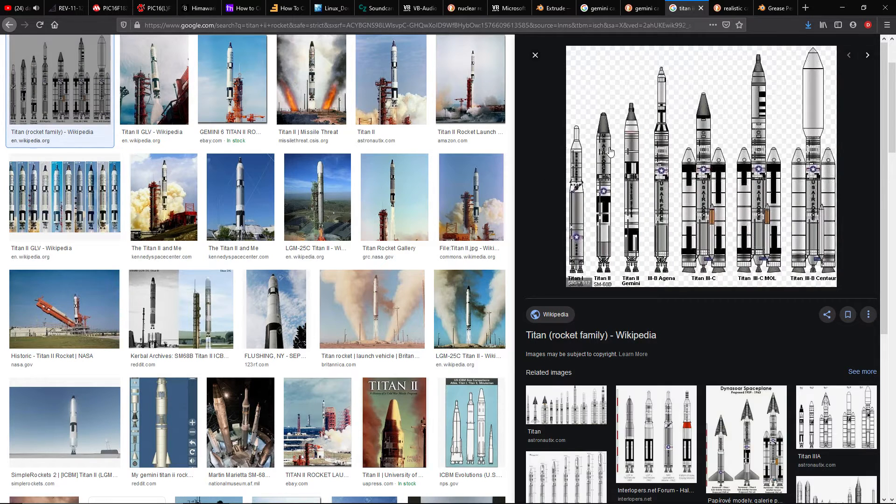
pyautogui.click(467, 89)
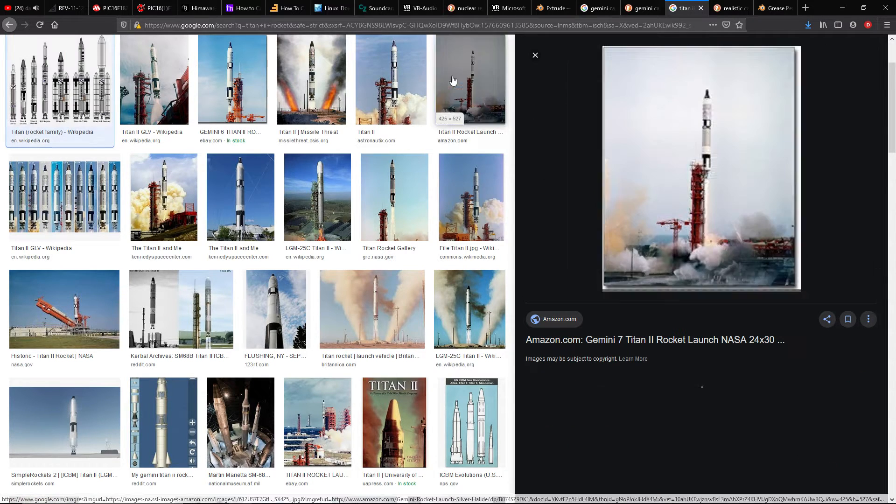
pyautogui.click(397, 89)
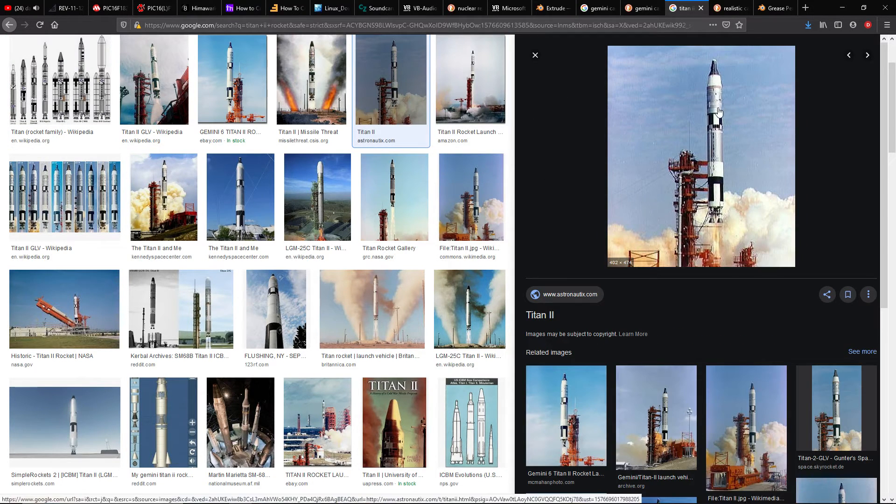
# Compare further Titan II images, from the Titan II GLV collage through the Kerbal Archives picture
pyautogui.click(44, 232)
pyautogui.click(190, 211)
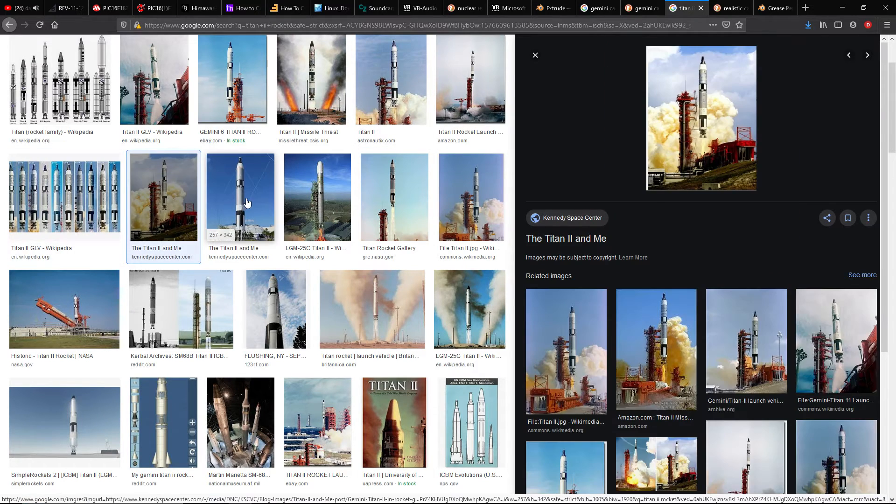
pyautogui.click(252, 201)
pyautogui.click(334, 201)
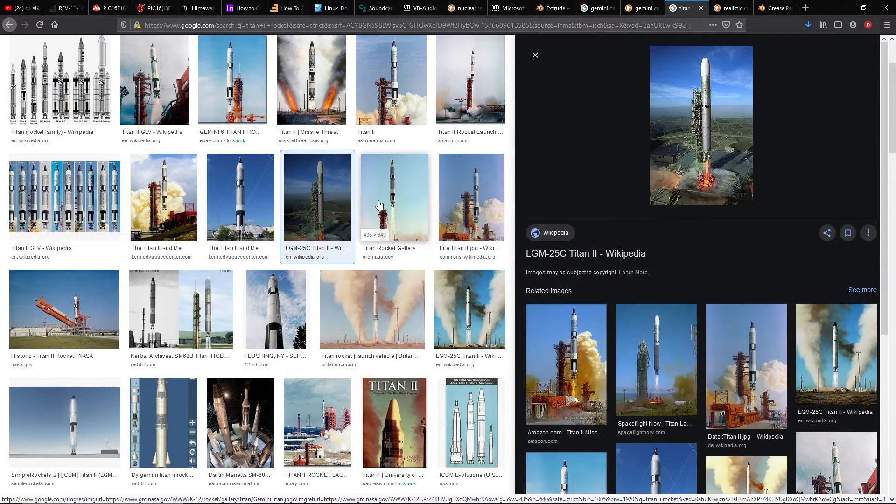
pyautogui.click(427, 204)
pyautogui.click(477, 201)
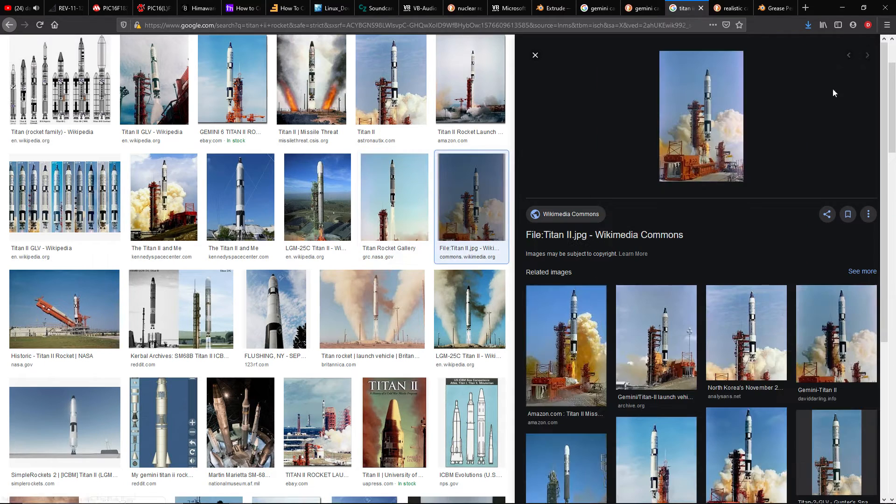
pyautogui.click(64, 309)
pyautogui.click(182, 311)
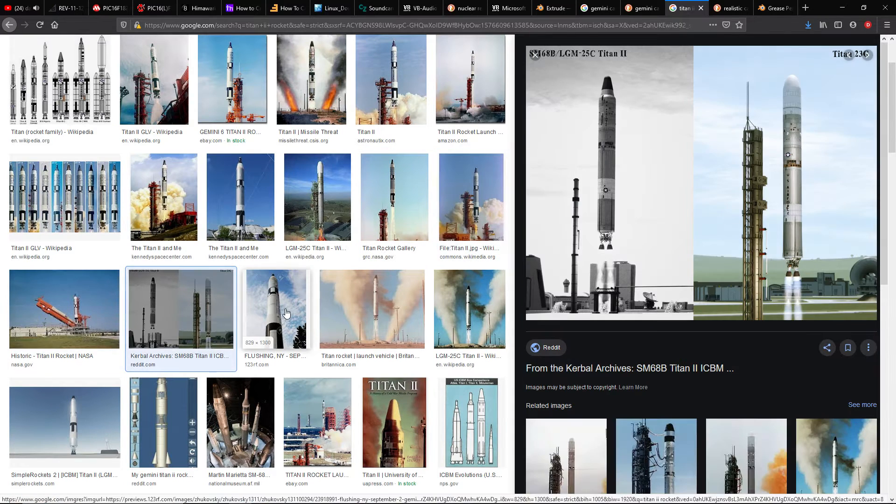
# Preview more Titan II reference images, including the Flushing display rocket, the Britannica launch and the Reddit Gemini Titan II build
pyautogui.click(282, 316)
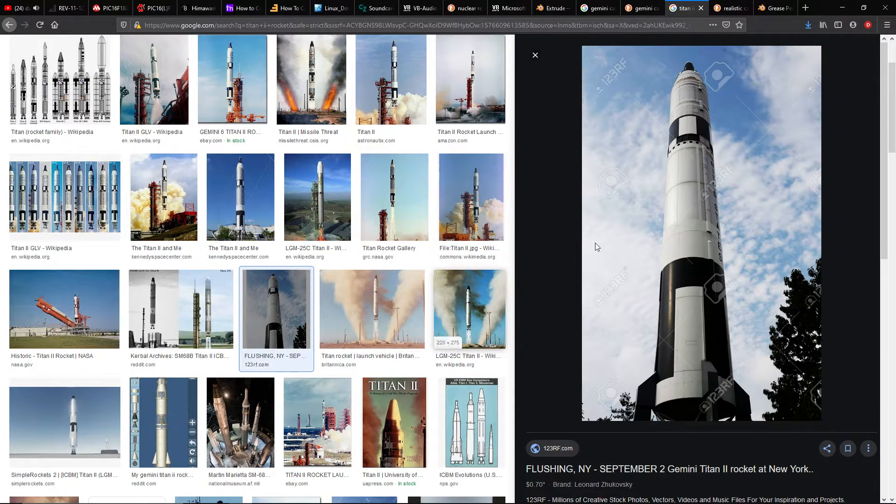
pyautogui.click(379, 306)
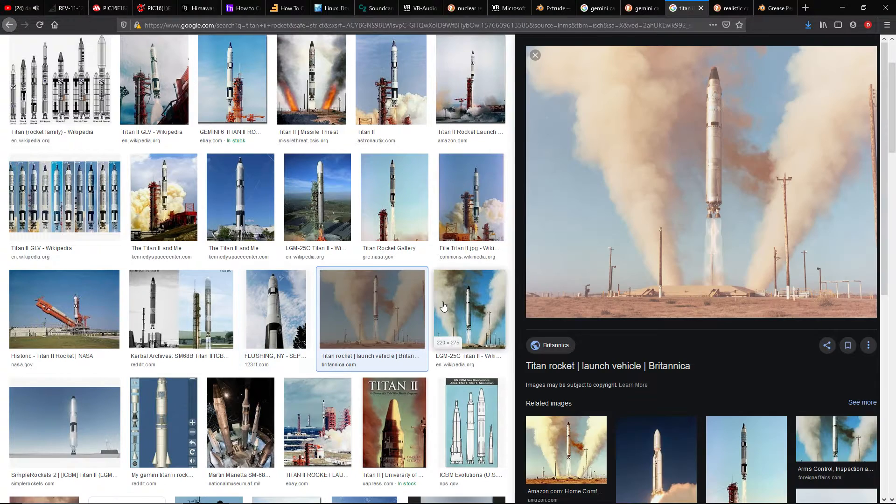
pyautogui.press('Right')
pyautogui.click(347, 316)
pyautogui.scroll(-3, 347, 316)
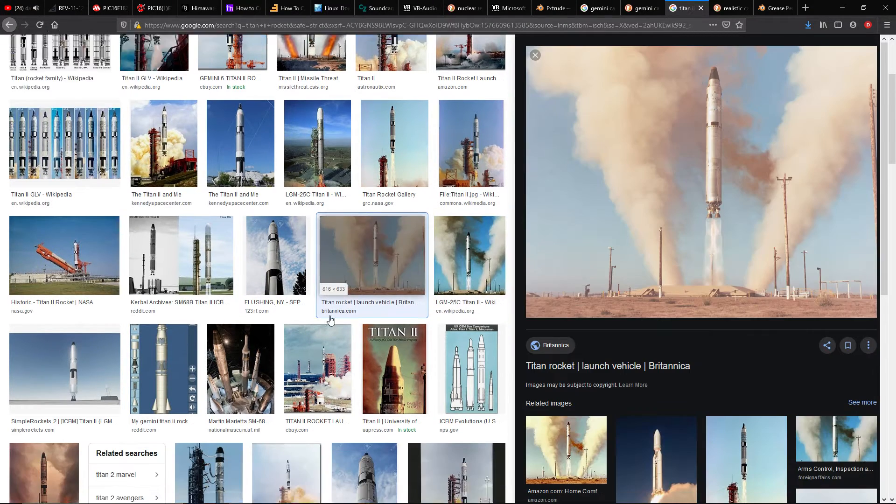
pyautogui.click(59, 287)
pyautogui.click(177, 284)
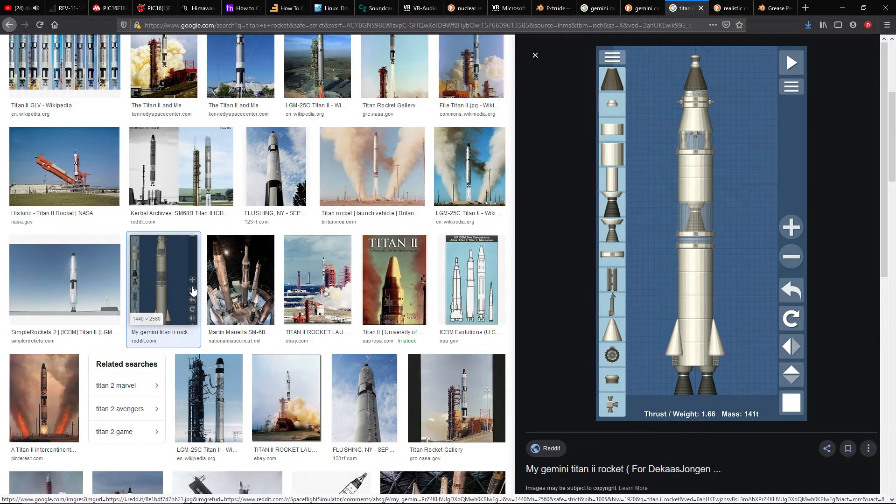
pyautogui.scroll(-4, 192, 294)
pyautogui.scroll(8, 187, 280)
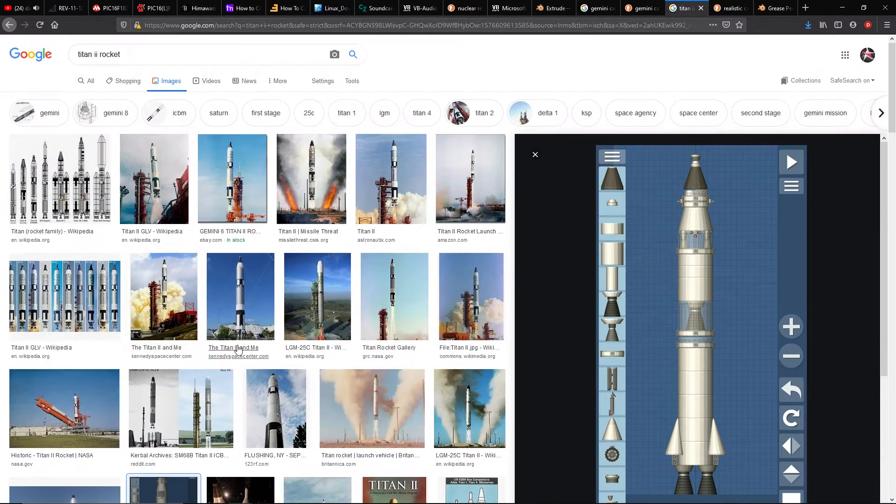
# Narrow the image results to gemini 8 and preview the Gunter's Space Page, NASA Gemini Program and eBay Gemini 8 launch images
pyautogui.click(94, 114)
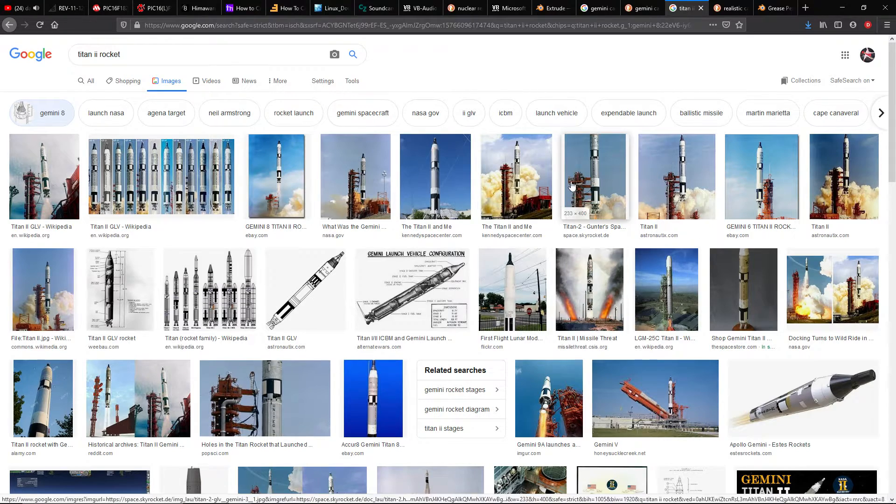
pyautogui.click(593, 177)
pyautogui.click(364, 94)
pyautogui.click(277, 96)
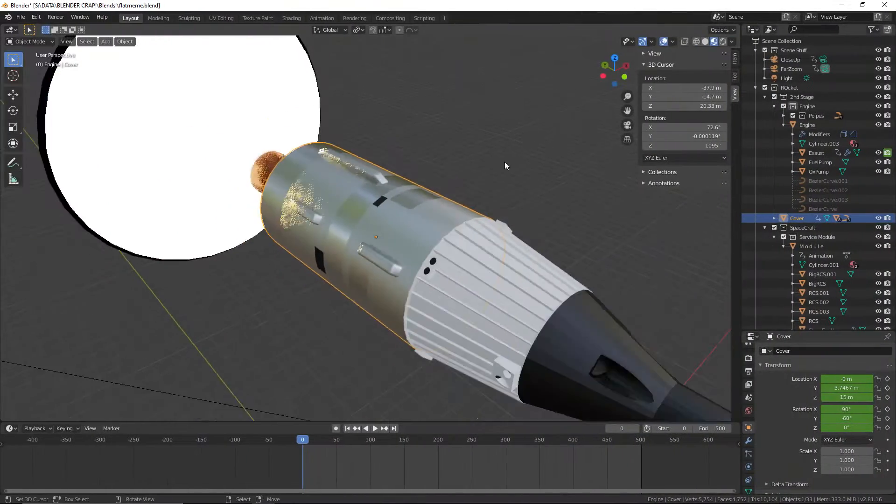
# Switch to Blender, try to move the second-stage cover and undo the move
pyautogui.moveTo(505, 161); pyautogui.dragTo(548, 96, button='middle')
pyautogui.press('g')
pyautogui.click(467, 334)
pyautogui.hotkey('ctrl', 'z')
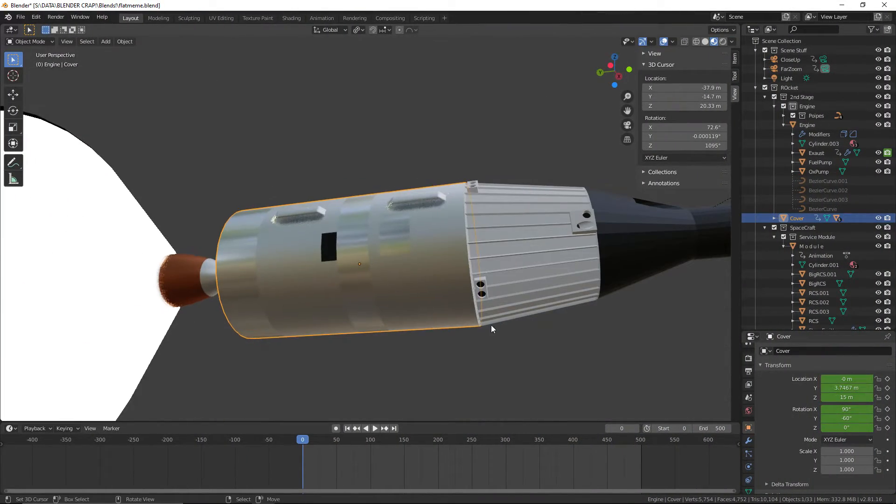
# Show the rocket's second-stage cover in right orthographic view and enter Edit Mode on its mesh
pyautogui.moveTo(491, 327); pyautogui.dragTo(342, 299, button='middle')
pyautogui.scroll(-2, 352, 276)
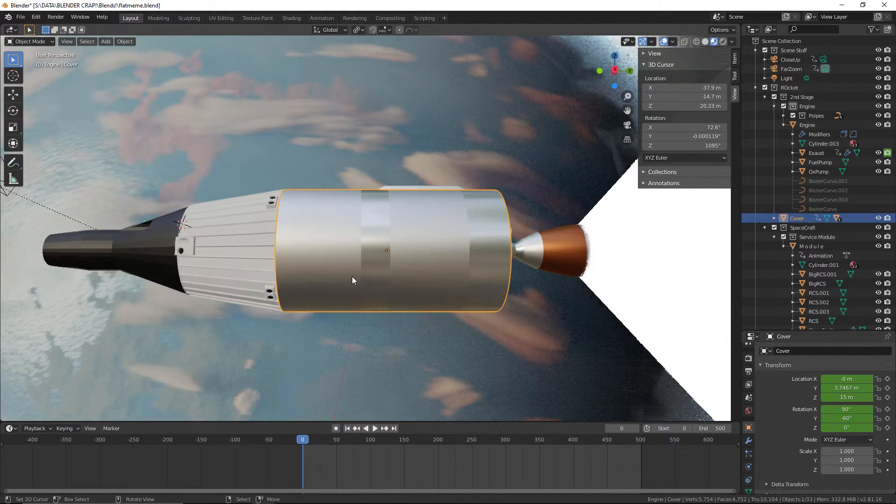
pyautogui.press('KP_1')
pyautogui.press('KP_3')
pyautogui.scroll(2, 391, 313)
pyautogui.scroll(1, 392, 317)
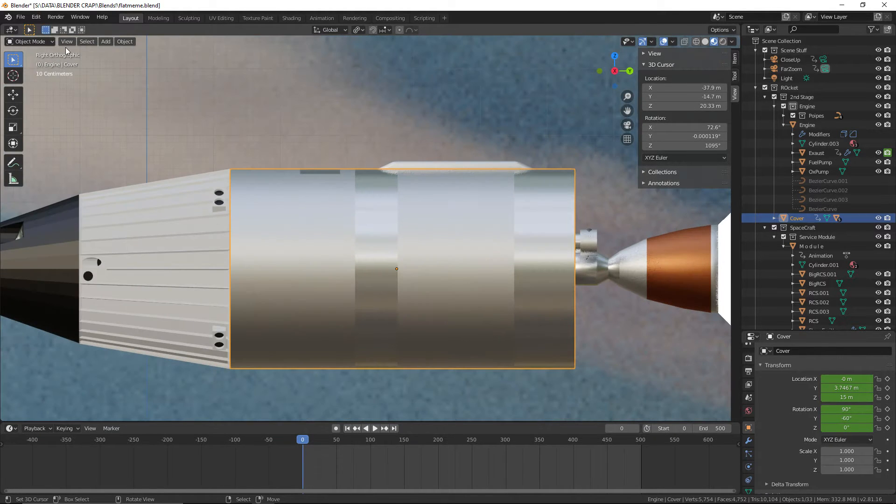
pyautogui.click(29, 41)
pyautogui.click(26, 62)
# Knife two parallel vertical cuts across three neighbouring side faces of the cover, near the end beside the white ribbed module
pyautogui.scroll(3, 283, 230)
pyautogui.keyDown('shift'); pyautogui.moveTo(283, 229); pyautogui.dragTo(347, 193, button='middle'); pyautogui.keyUp('shift')
pyautogui.press('k')
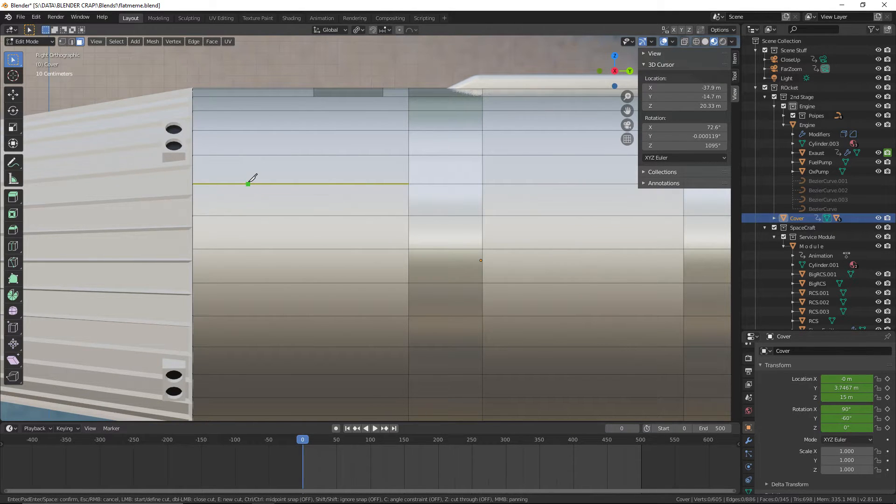
pyautogui.click(251, 184)
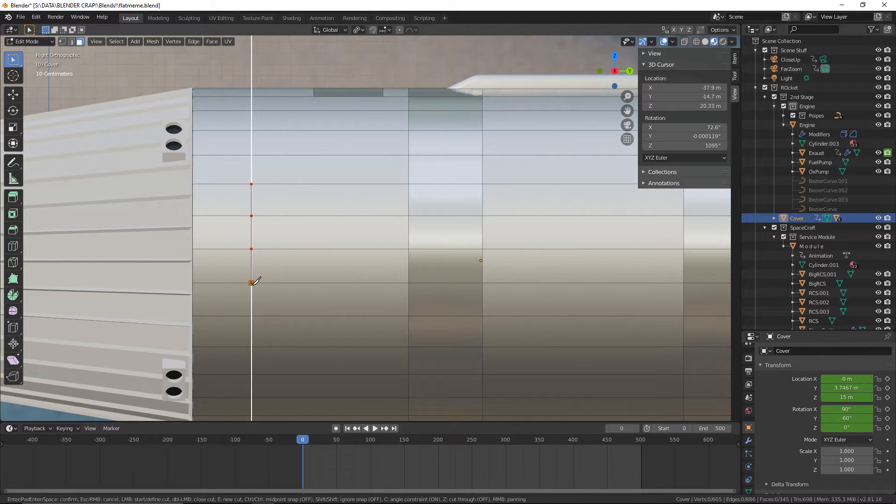
pyautogui.press('Return')
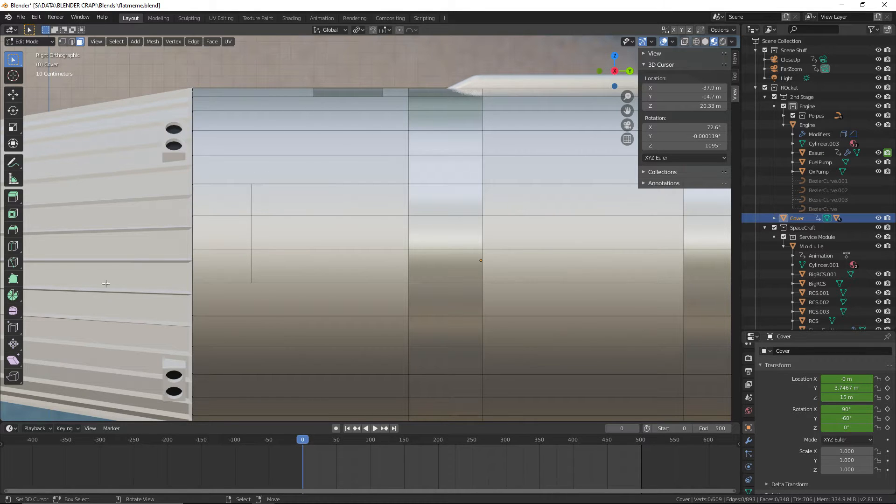
pyautogui.press('k')
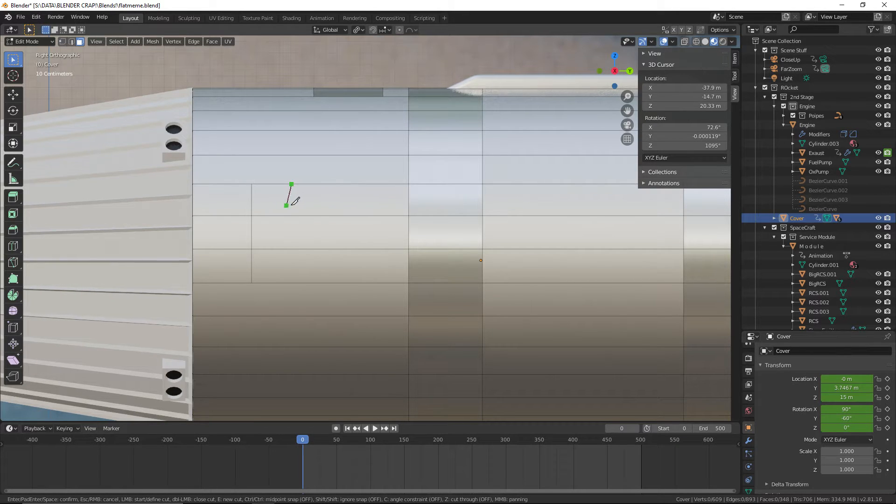
pyautogui.press('c')
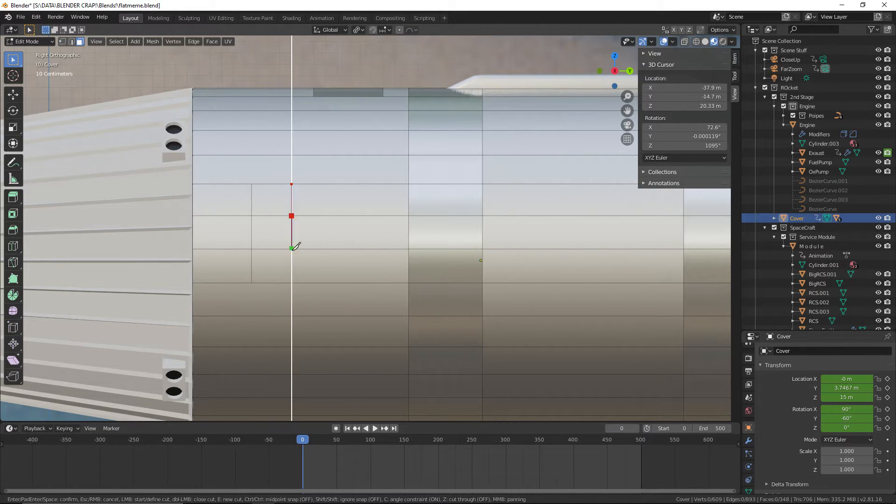
pyautogui.click(292, 282)
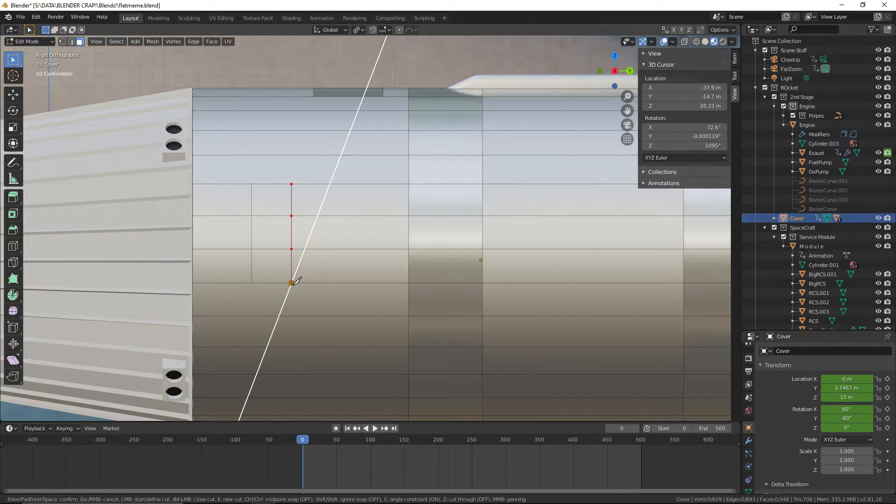
pyautogui.press('Return')
# Select the three small faces between the two vertical cuts and assign them the Black Paint material
pyautogui.click(39, 43)
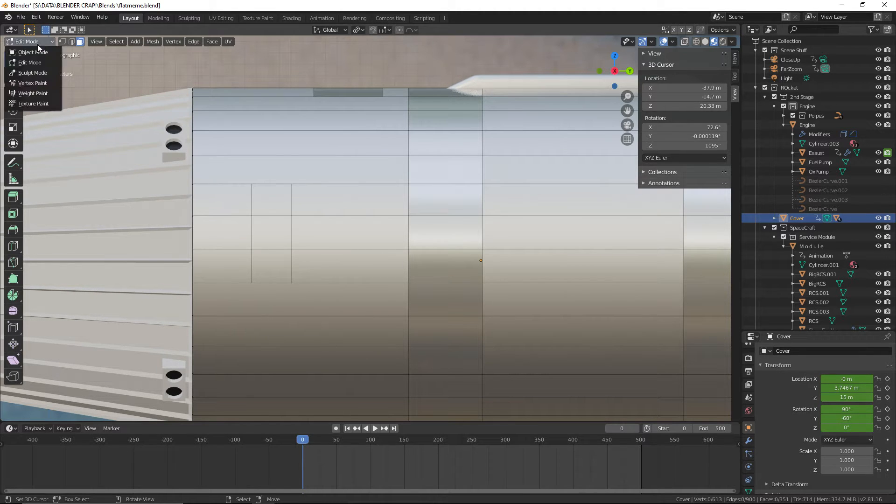
pyautogui.scroll(3, 294, 207)
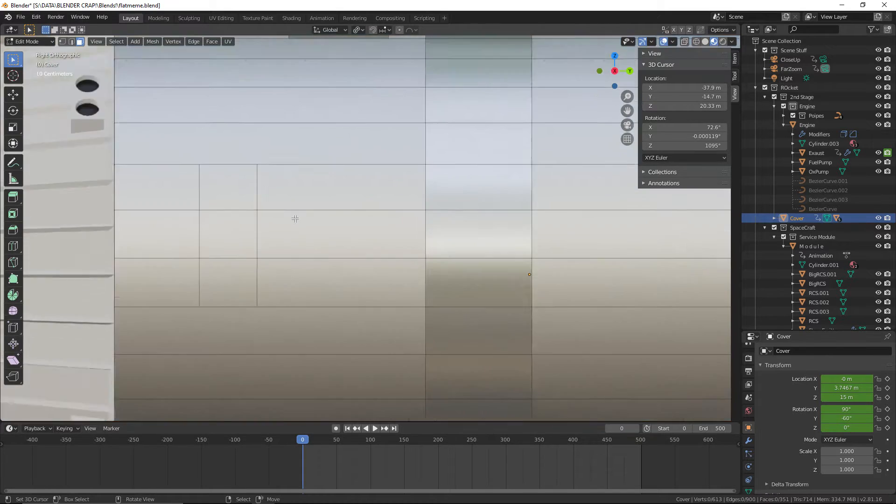
pyautogui.scroll(1, 177, 140)
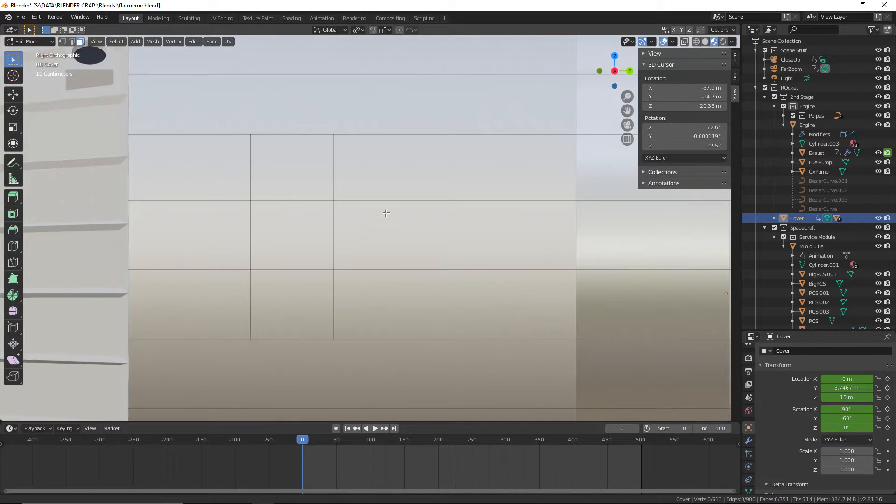
pyautogui.click(38, 42)
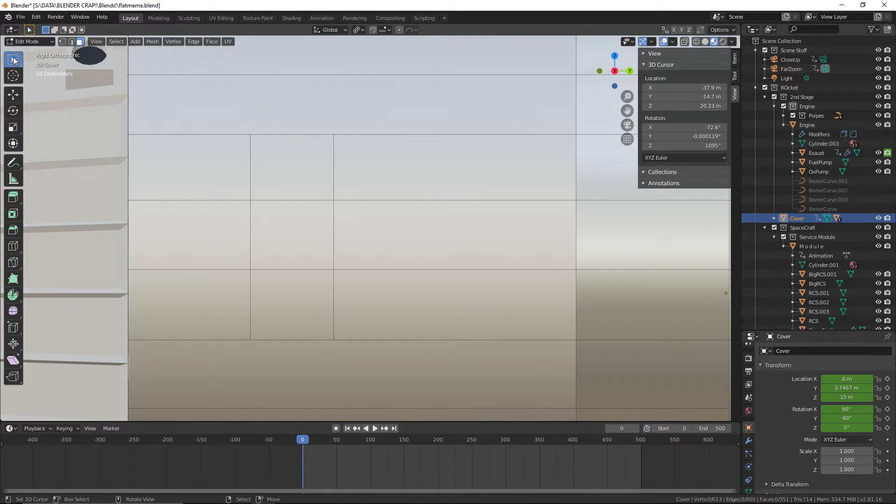
pyautogui.click(288, 166)
pyautogui.keyDown('shift'); pyautogui.click(298, 243); pyautogui.keyUp('shift')
pyautogui.keyDown('shift'); pyautogui.click(291, 303); pyautogui.keyUp('shift')
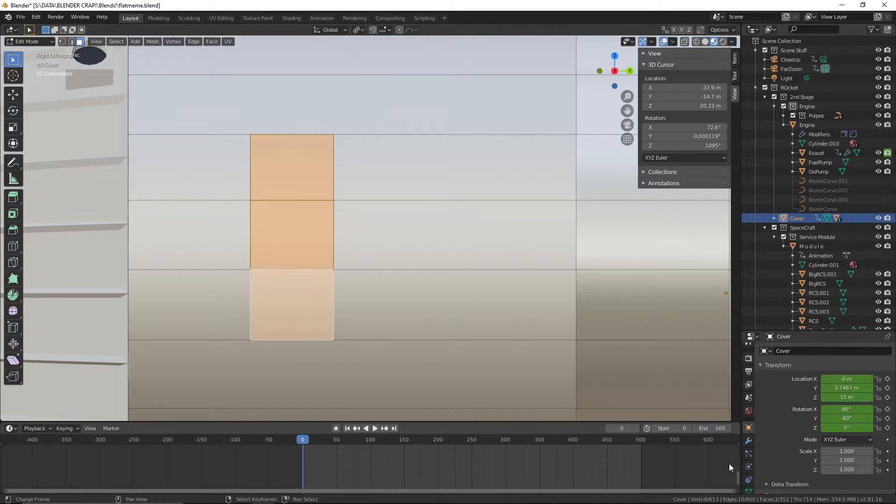
pyautogui.scroll(-5, 749, 474)
pyautogui.scroll(-2, 749, 474)
pyautogui.click(748, 484)
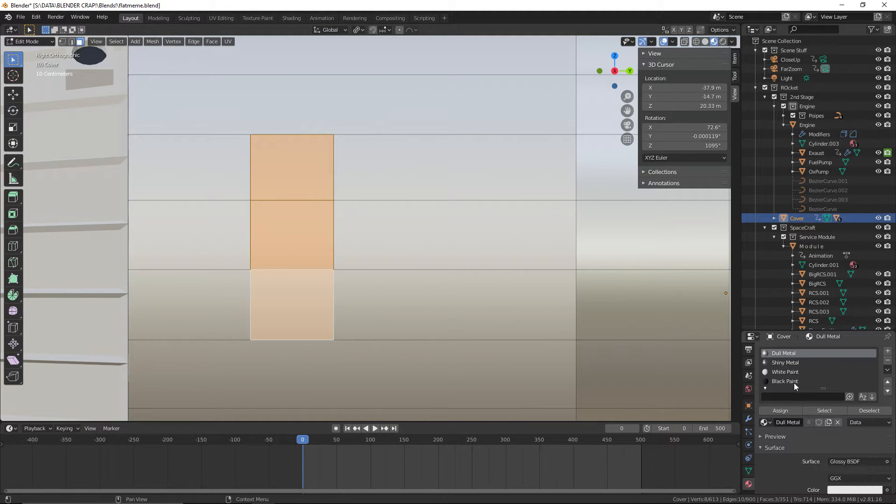
pyautogui.click(794, 381)
pyautogui.click(778, 410)
pyautogui.scroll(-5, 426, 338)
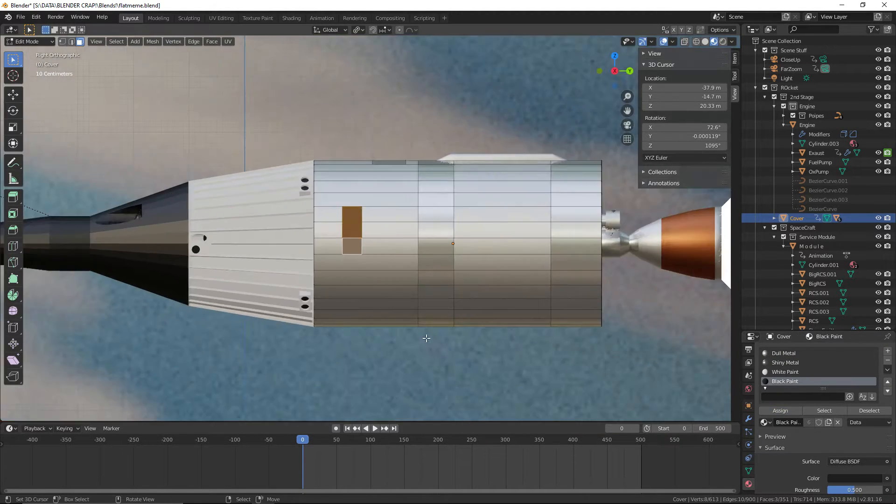
pyautogui.moveTo(426, 338); pyautogui.dragTo(462, 363, button='middle')
# Switch to the browser and compare the astronautix, Gemini 6 and Gunter's Space Page Titan II images, closing the opened astronautix page
pyautogui.hotkey('alt', 'Tab')
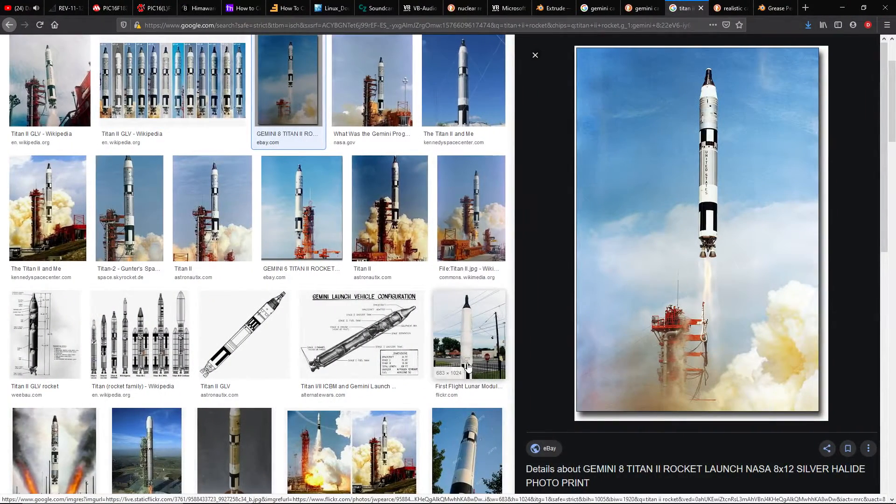
pyautogui.click(390, 208)
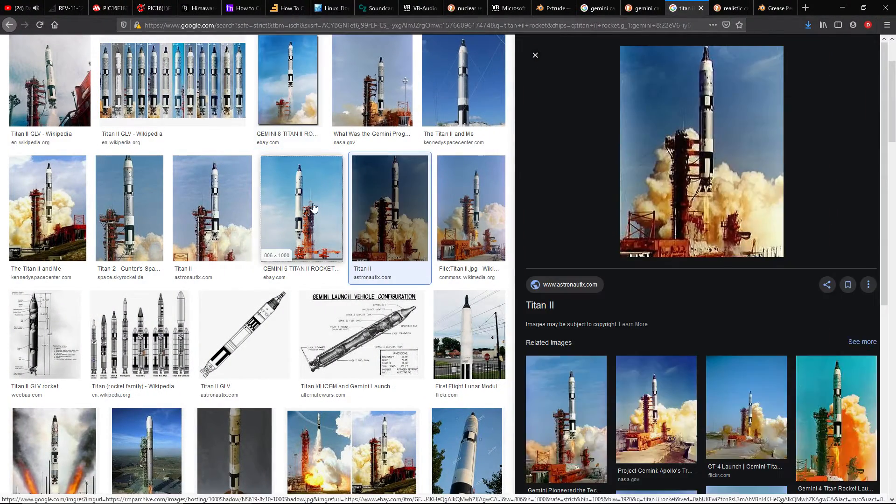
pyautogui.click(280, 201)
pyautogui.click(226, 194)
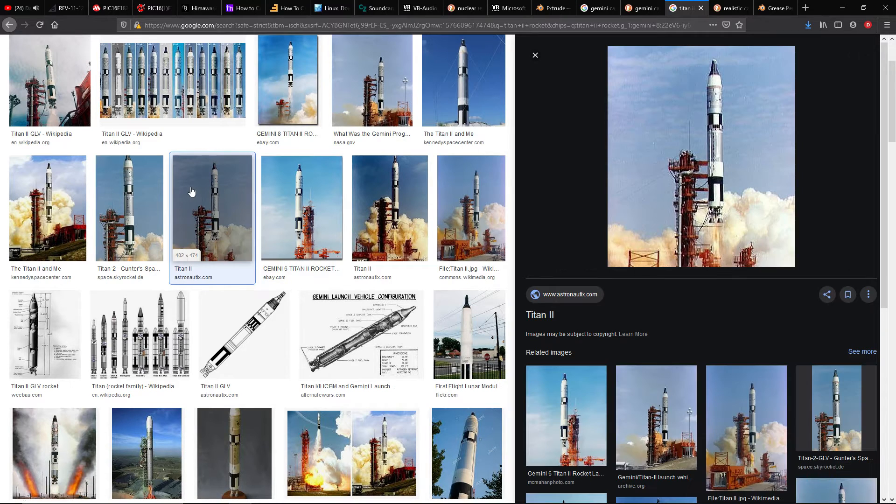
pyautogui.click(139, 191)
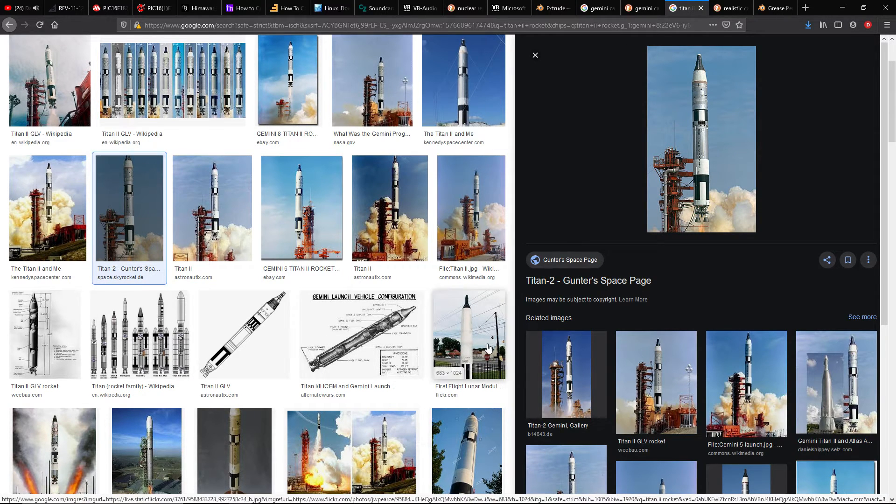
pyautogui.click(35, 214)
pyautogui.click(226, 218)
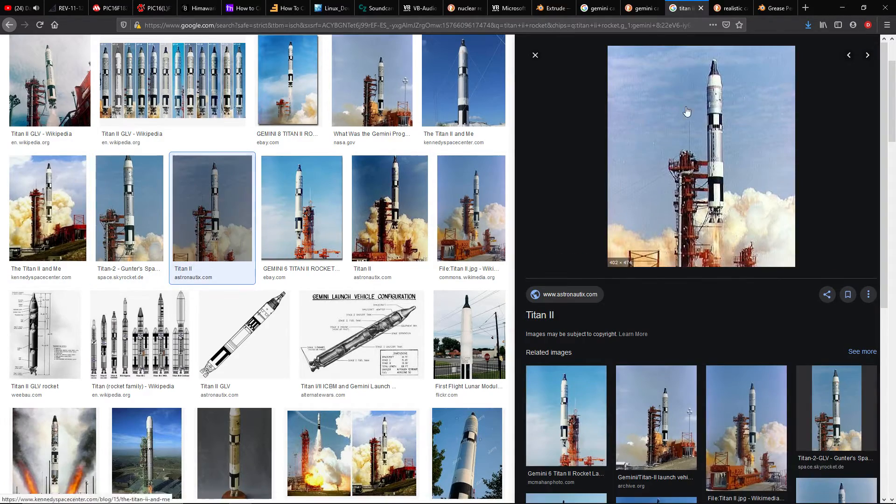
pyautogui.click(726, 104)
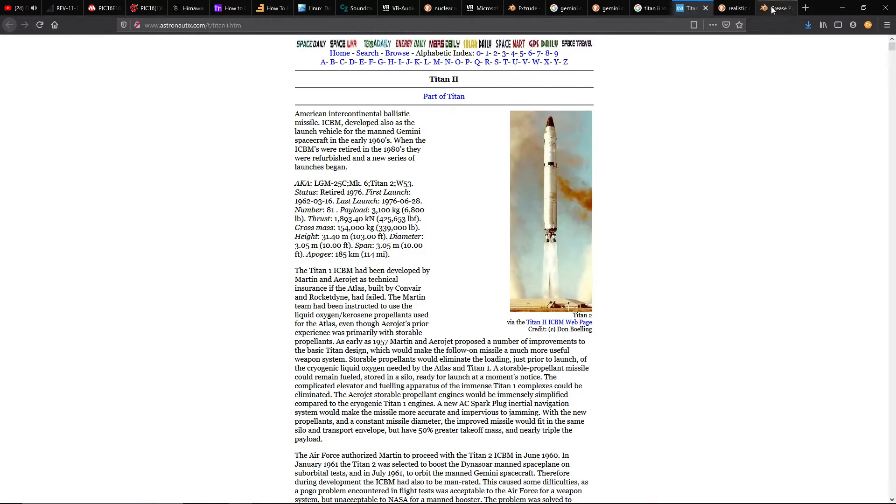
pyautogui.click(704, 9)
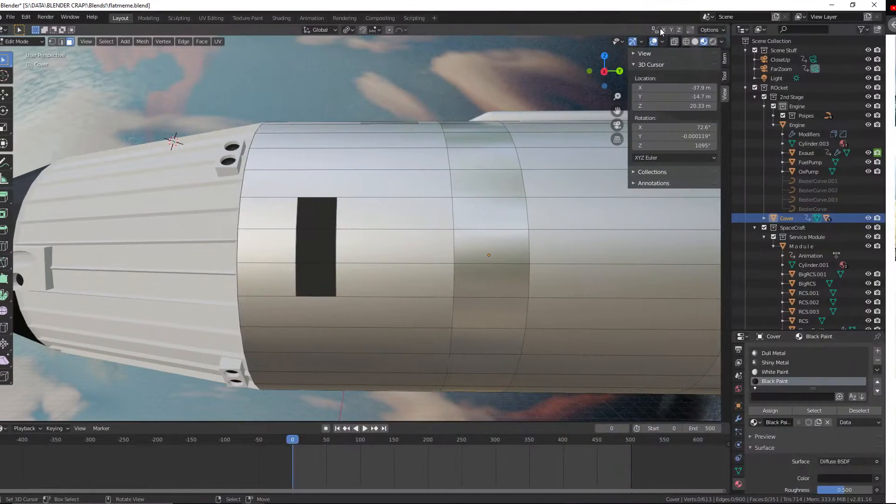
# Return to Blender and move the three black side faces of the cover 0.759 m along the global Y axis
pyautogui.scroll(2, 265, 203)
pyautogui.click(310, 228)
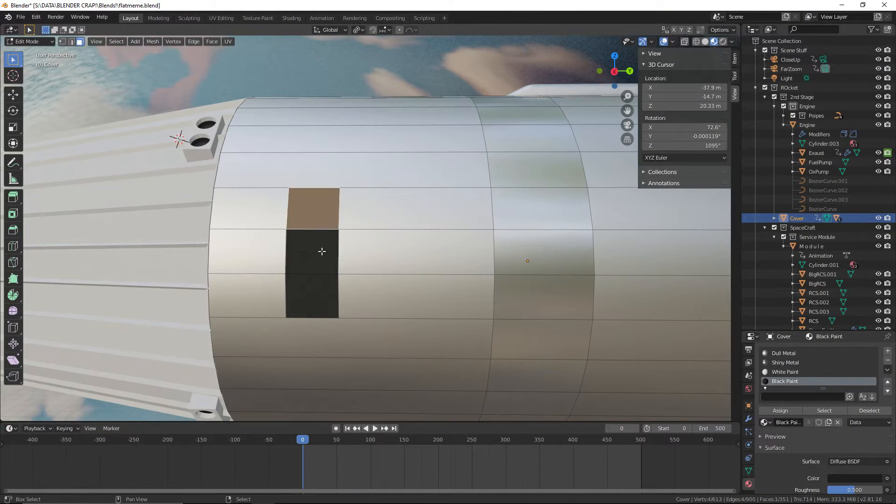
pyautogui.keyDown('shift'); pyautogui.click(311, 252); pyautogui.keyUp('shift')
pyautogui.keyDown('shift'); pyautogui.click(312, 289); pyautogui.keyUp('shift')
pyautogui.press('g')
pyautogui.press('x')
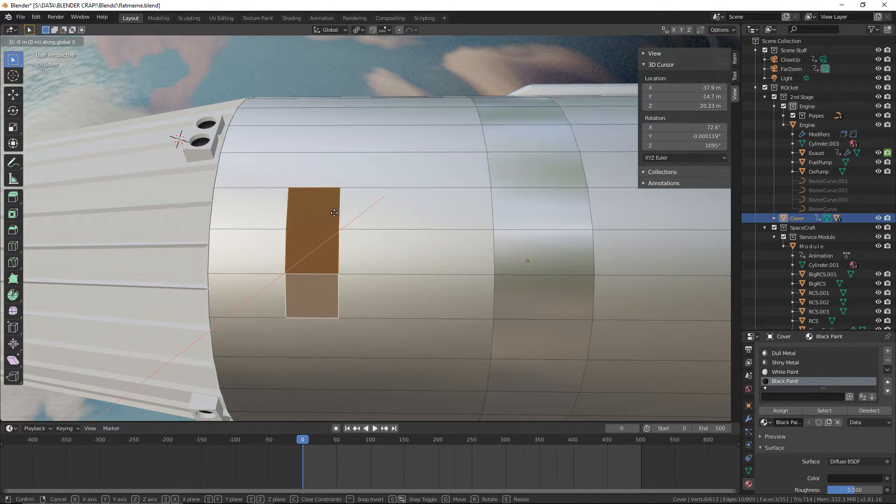
pyautogui.click(448, 225)
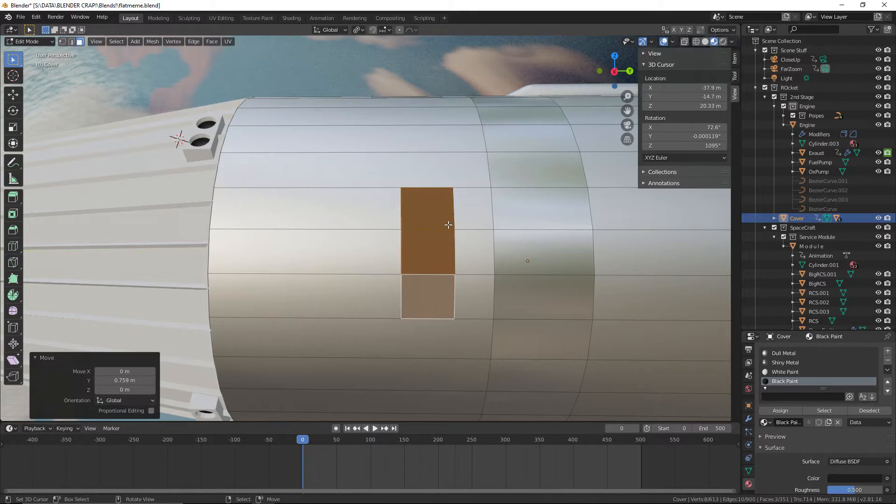
pyautogui.scroll(-5, 448, 225)
pyautogui.hotkey('alt', 'a')
# Inspect the cover's underside, sides and top around the black marks and existing cuts to place the next marking
pyautogui.keyDown('shift'); pyautogui.moveTo(470, 334); pyautogui.dragTo(413, 184, button='middle'); pyautogui.keyUp('shift')
pyautogui.scroll(4, 418, 240)
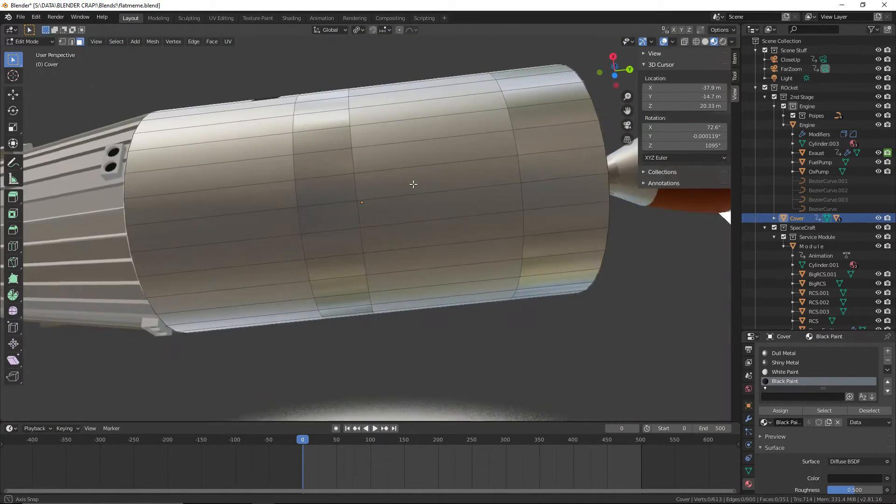
pyautogui.press('KP_7')
pyautogui.press('ctrl+KP_7')
pyautogui.scroll(-5, 415, 187)
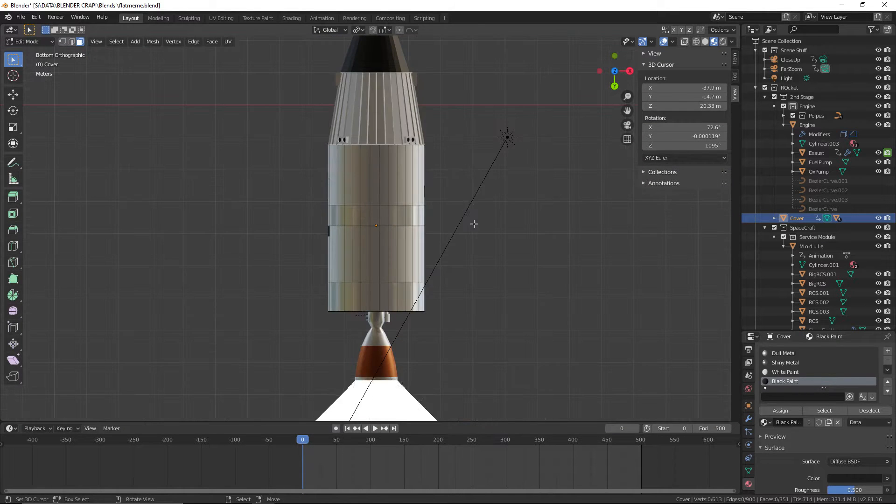
pyautogui.scroll(8, 374, 204)
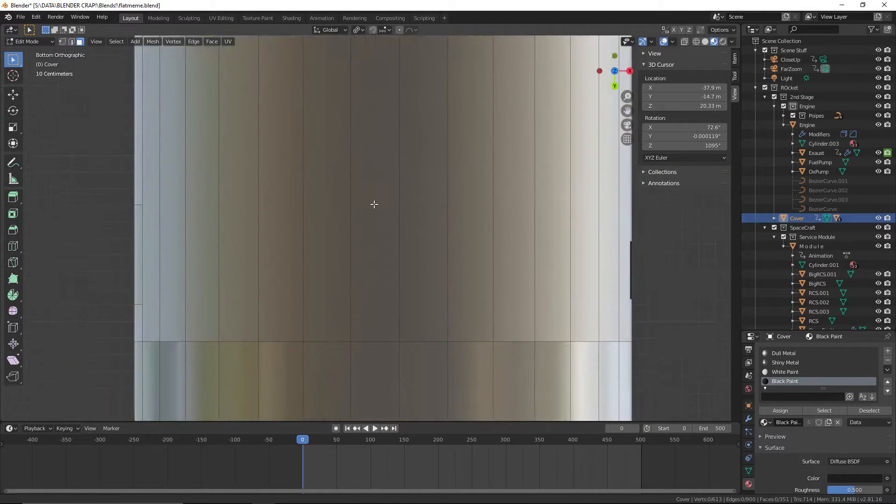
pyautogui.keyDown('shift'); pyautogui.moveTo(374, 204); pyautogui.dragTo(445, 202, button='middle'); pyautogui.keyUp('shift')
pyautogui.keyDown('shift'); pyautogui.moveTo(255, 240); pyautogui.dragTo(206, 214, button='middle'); pyautogui.keyUp('shift')
pyautogui.scroll(-4, 397, 223)
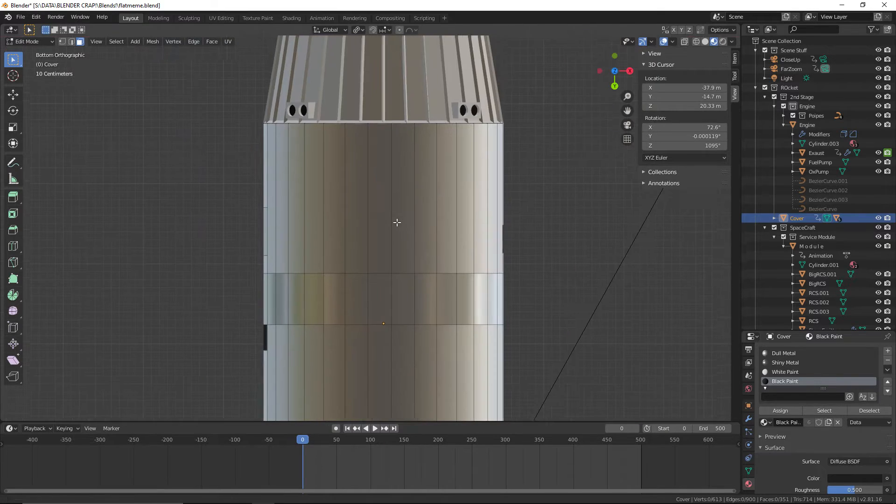
pyautogui.keyDown('shift'); pyautogui.moveTo(397, 222); pyautogui.dragTo(352, 239, button='middle'); pyautogui.keyUp('shift')
pyautogui.scroll(1, 382, 222)
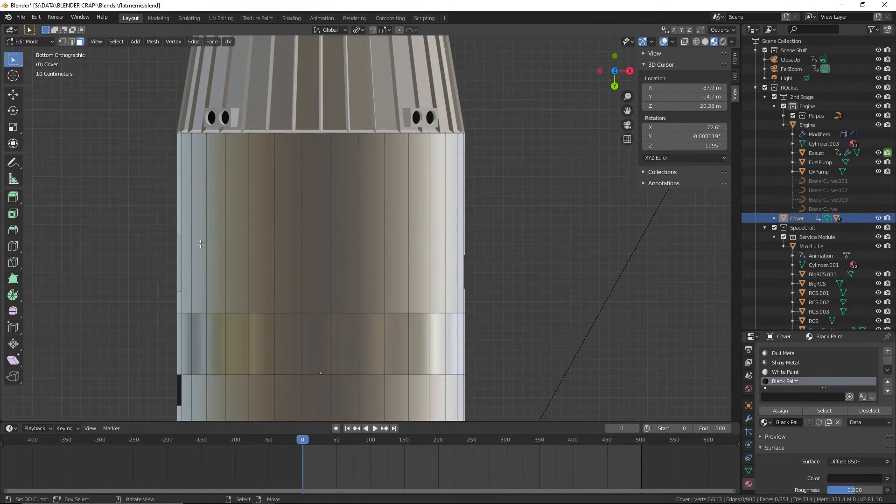
pyautogui.moveTo(525, 279); pyautogui.dragTo(385, 211, button='middle')
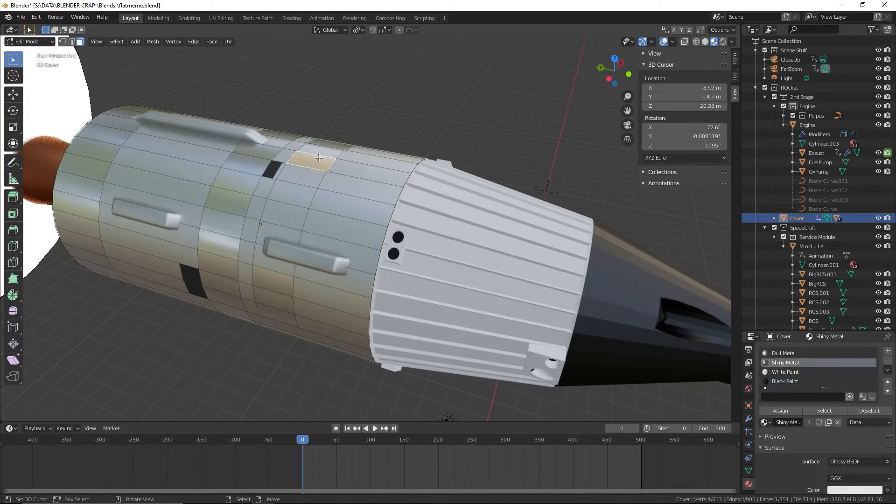
pyautogui.moveTo(392, 125)
pyautogui.mouseDown(button='middle')
pyautogui.moveTo(361, 189)
pyautogui.moveTo(405, 188)
pyautogui.mouseUp(button='middle')
pyautogui.scroll(4, 401, 216)
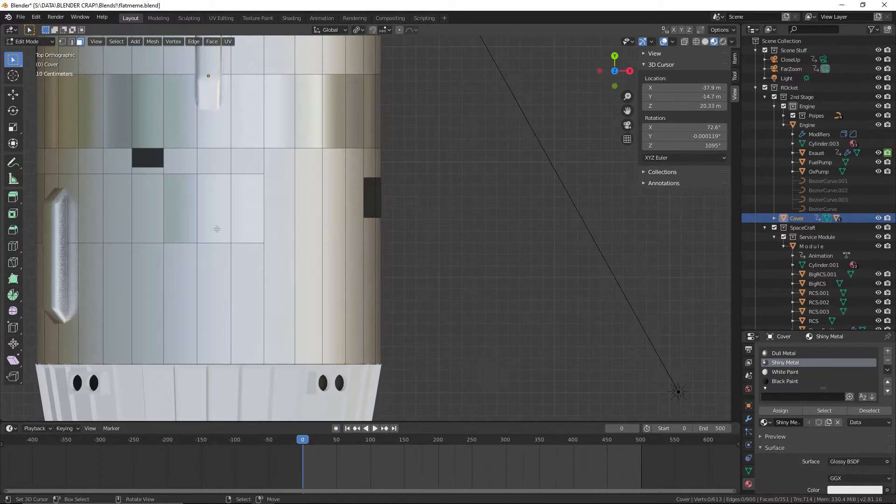
pyautogui.keyDown('shift'); pyautogui.moveTo(273, 248); pyautogui.dragTo(346, 251, button='middle'); pyautogui.keyUp('shift')
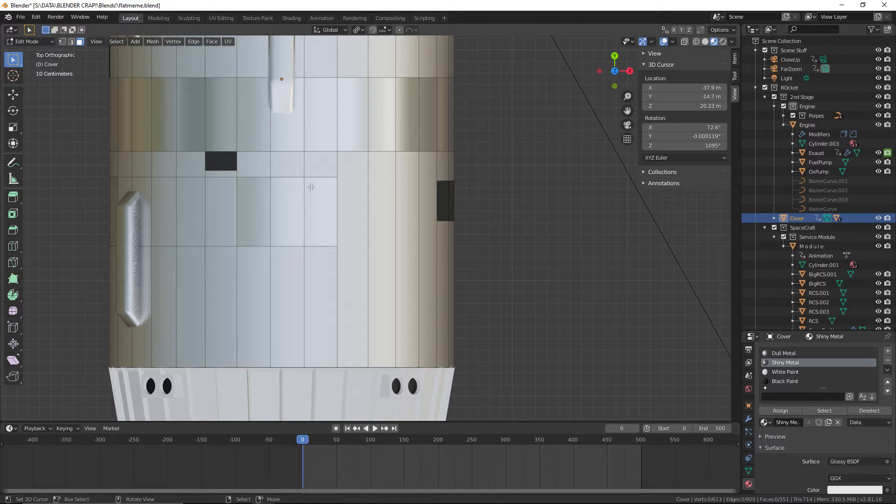
pyautogui.press('ctrl+KP_7')
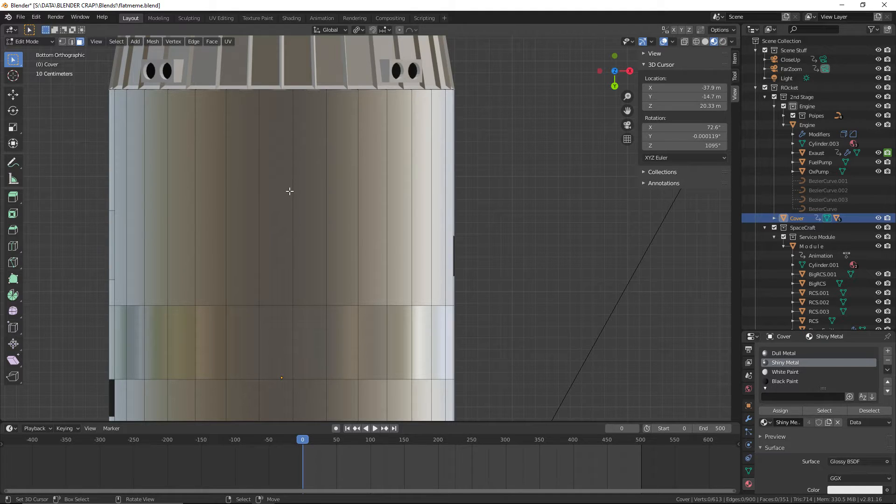
pyautogui.press('k')
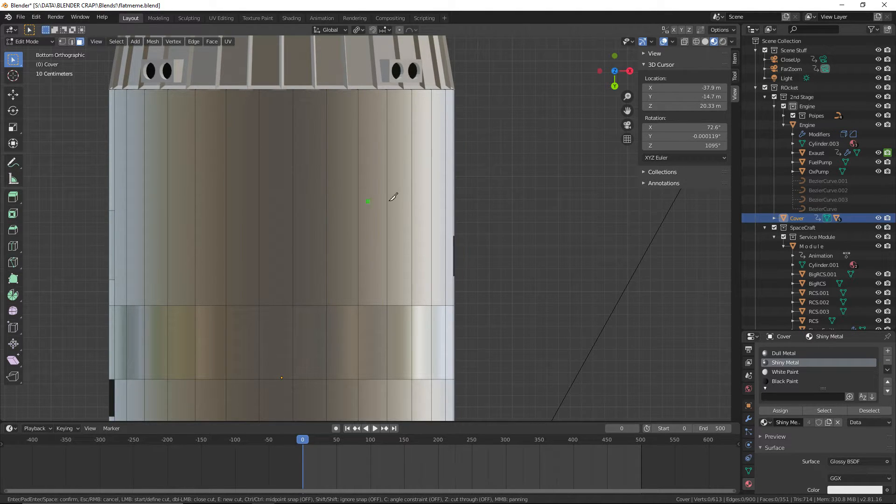
pyautogui.moveTo(487, 195); pyautogui.dragTo(594, 272, button='middle')
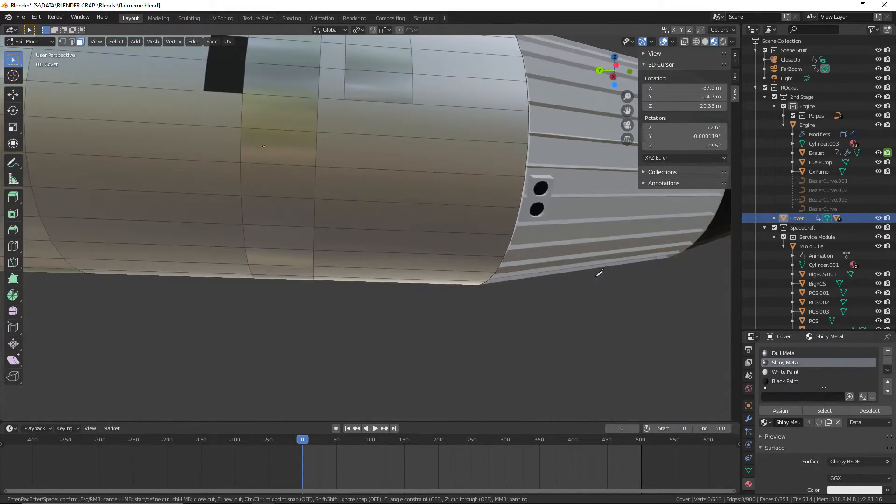
pyautogui.scroll(-2, 597, 271)
pyautogui.moveTo(452, 240); pyautogui.dragTo(469, 299, button='middle')
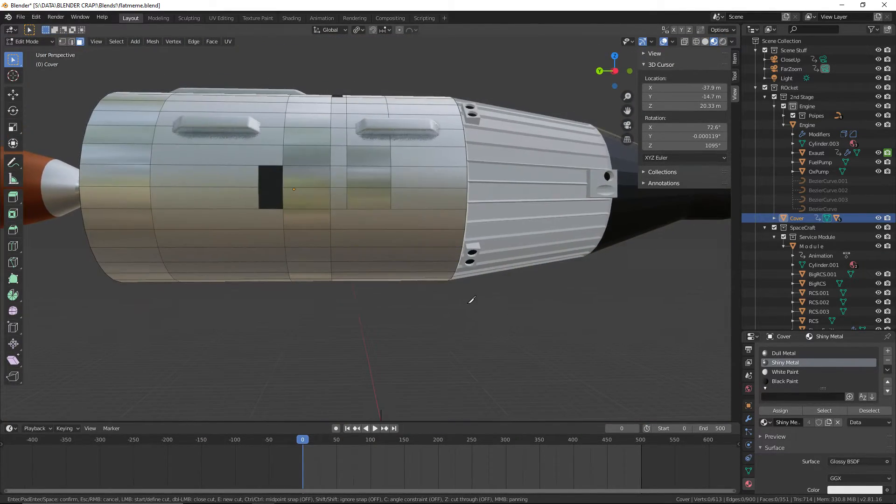
pyautogui.press('Escape')
# Try the Loop Cut tool on the cover's side and underside near the white ribbed module
pyautogui.moveTo(576, 310)
pyautogui.mouseDown(button='middle')
pyautogui.moveTo(542, 318)
pyautogui.moveTo(565, 317)
pyautogui.mouseUp(button='middle')
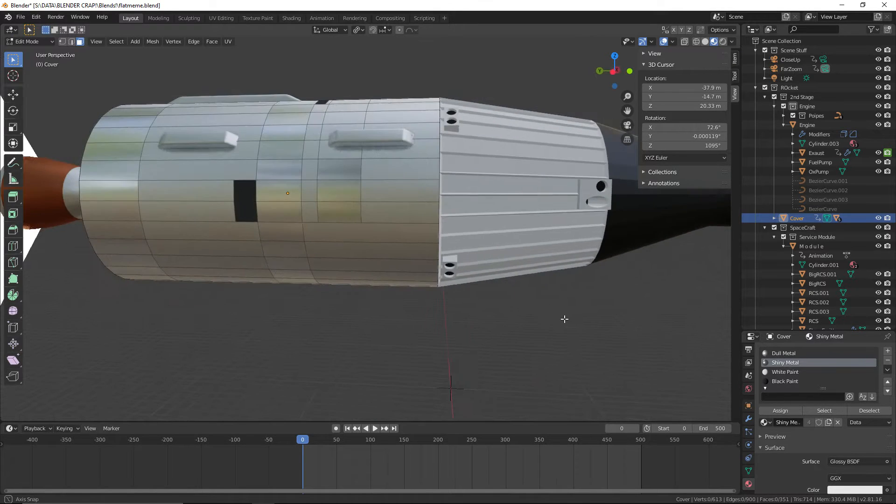
pyautogui.press('KP_5')
pyautogui.press('KP_1')
pyautogui.press('KP_3')
pyautogui.press('KP_1')
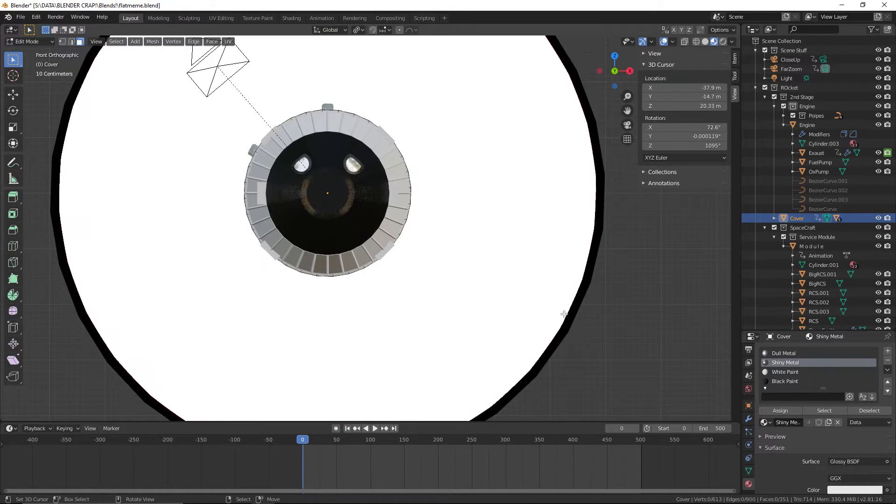
pyautogui.press('KP_3')
pyautogui.scroll(2, 548, 227)
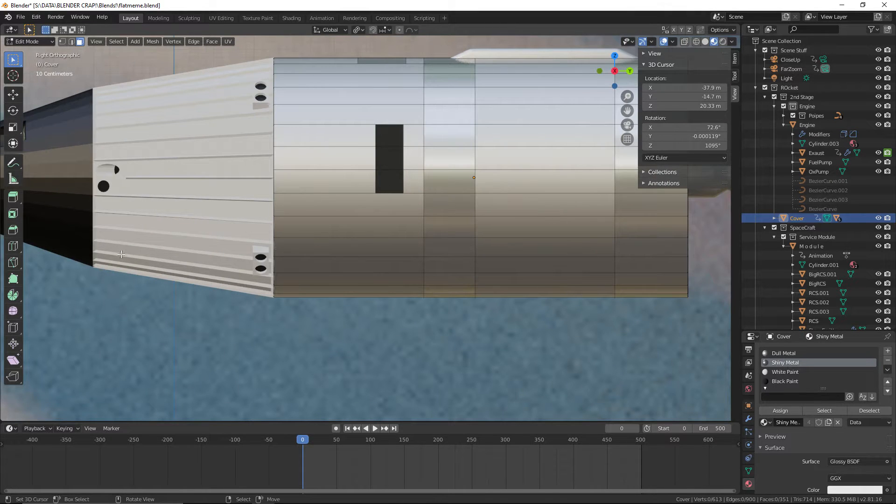
pyautogui.click(12, 246)
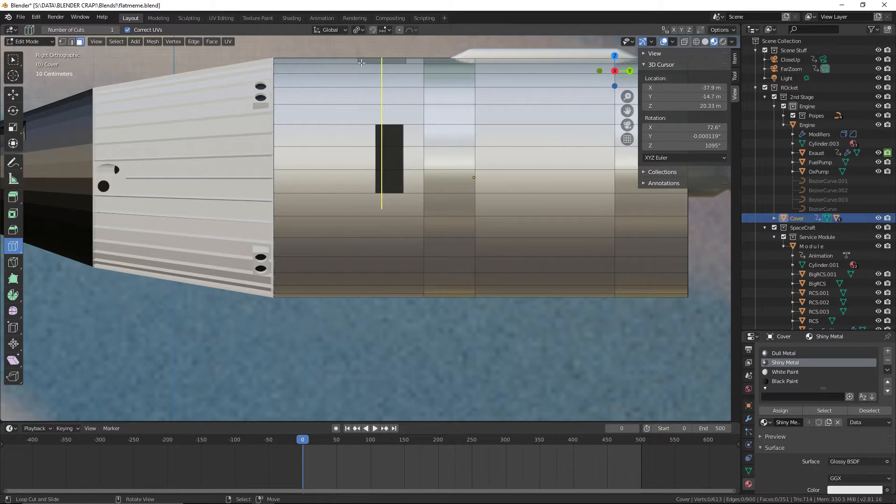
pyautogui.keyDown('shift'); pyautogui.moveTo(381, 70); pyautogui.dragTo(374, 134, button='middle'); pyautogui.keyUp('shift')
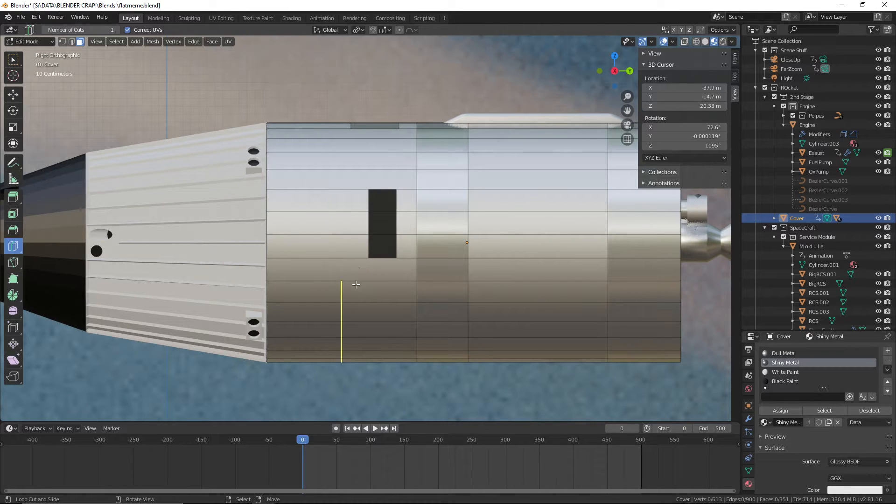
pyautogui.moveTo(370, 322); pyautogui.dragTo(511, 304, button='middle')
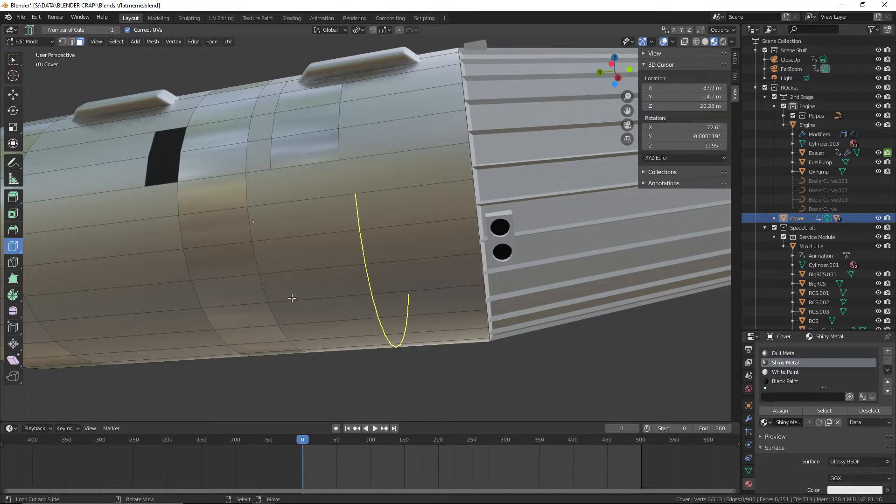
pyautogui.moveTo(348, 319); pyautogui.dragTo(417, 366, button='middle')
# Hide the earthredner object in the scene
pyautogui.scroll(-2, 416, 366)
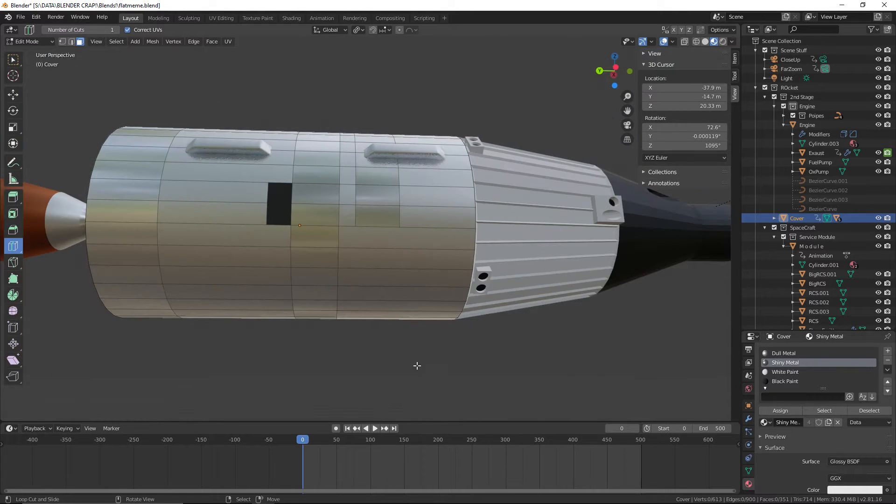
pyautogui.scroll(-4, 814, 261)
pyautogui.click(878, 311)
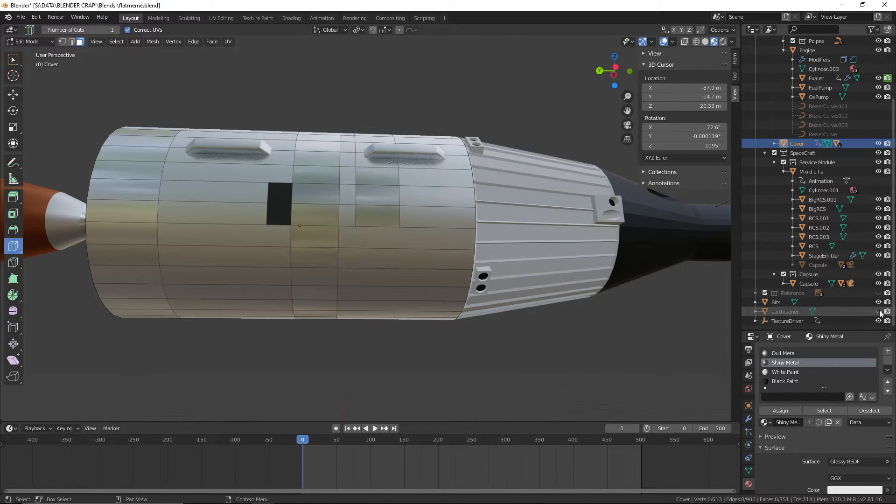
# Knife an angle-constrained vertical cut from the rear lower corner of the existing side panel to the cover's lower edge, viewed from the left
pyautogui.press('KP_7')
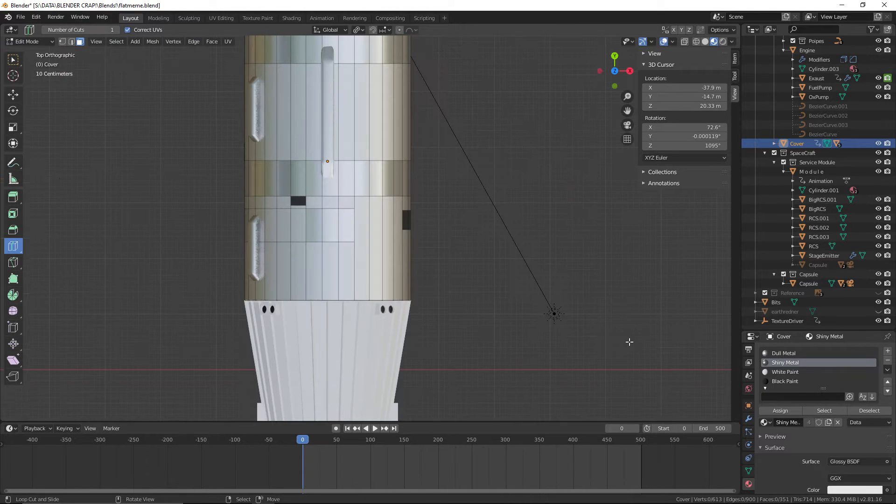
pyautogui.press('KP_1')
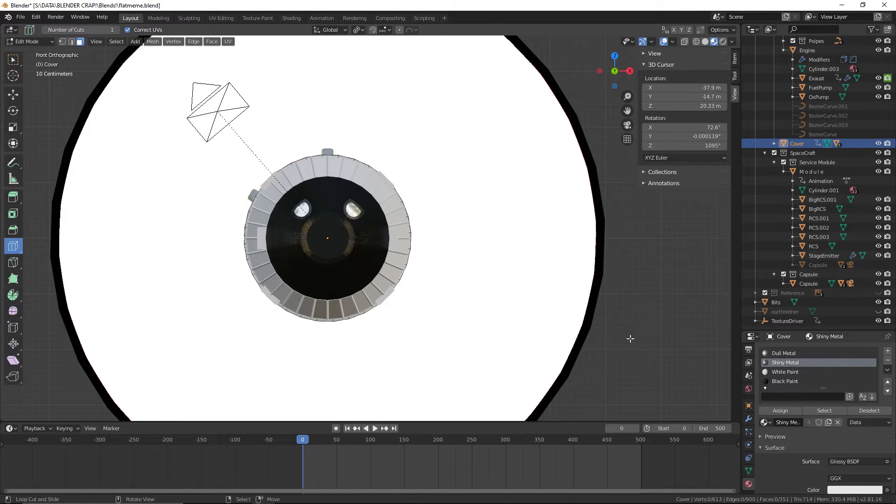
pyautogui.press('KP_3')
pyautogui.press('ctrl+KP_3')
pyautogui.scroll(3, 579, 334)
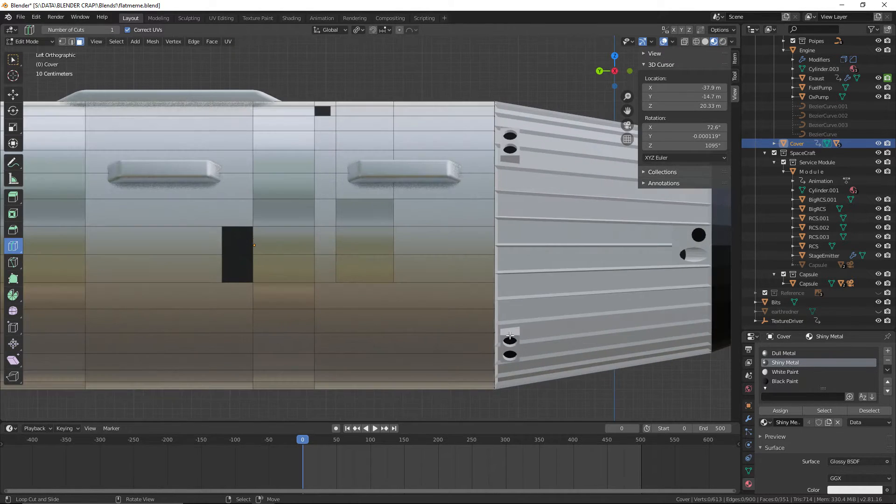
pyautogui.keyDown('shift'); pyautogui.moveTo(510, 335); pyautogui.dragTo(476, 255, button='middle'); pyautogui.keyUp('shift')
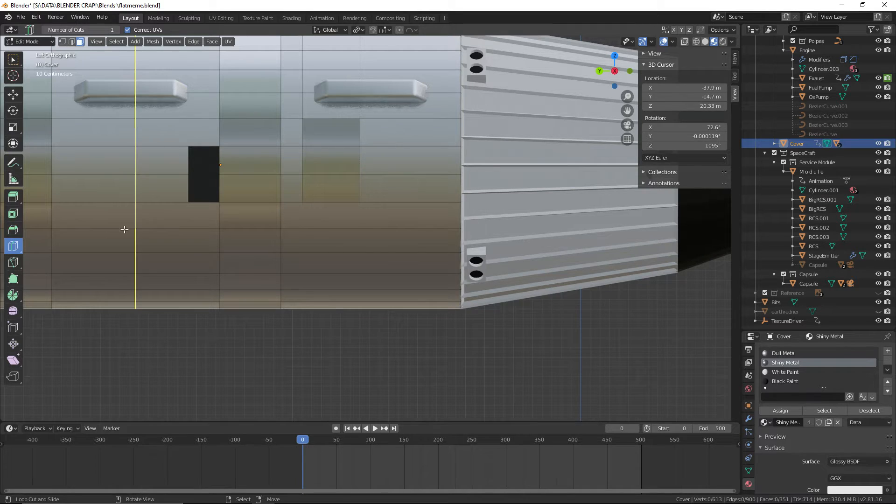
pyautogui.press('k')
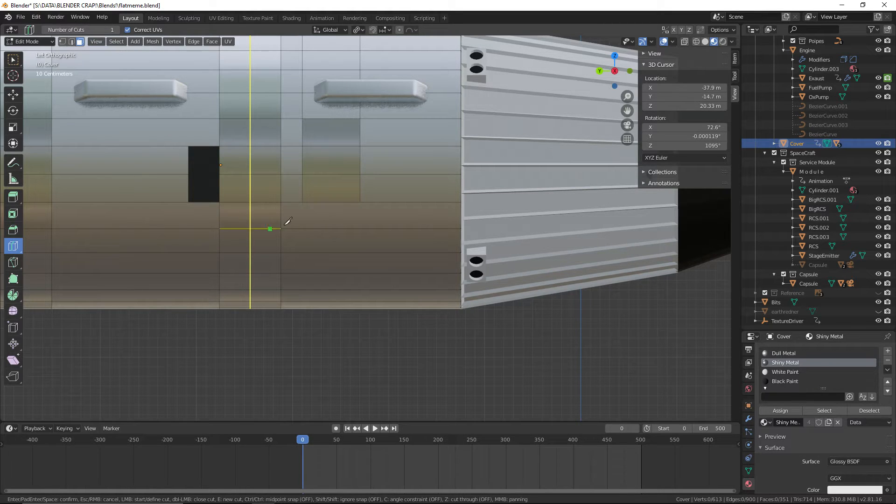
pyautogui.click(302, 202)
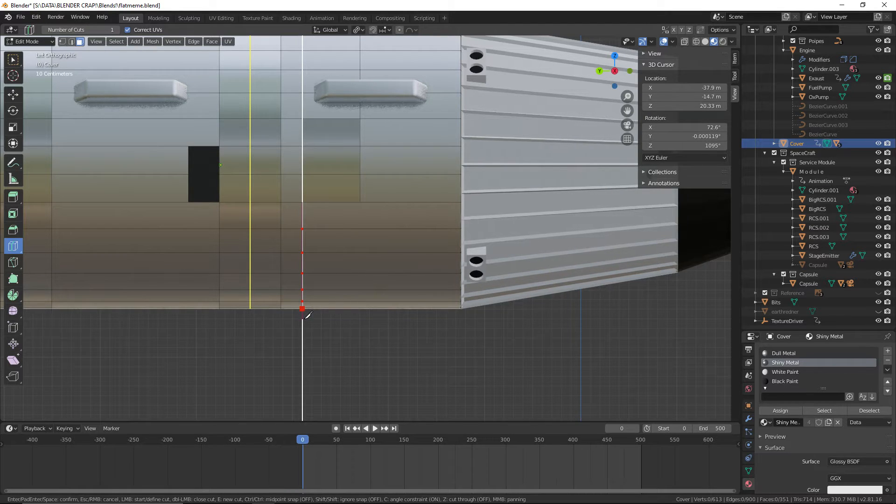
pyautogui.press('Return')
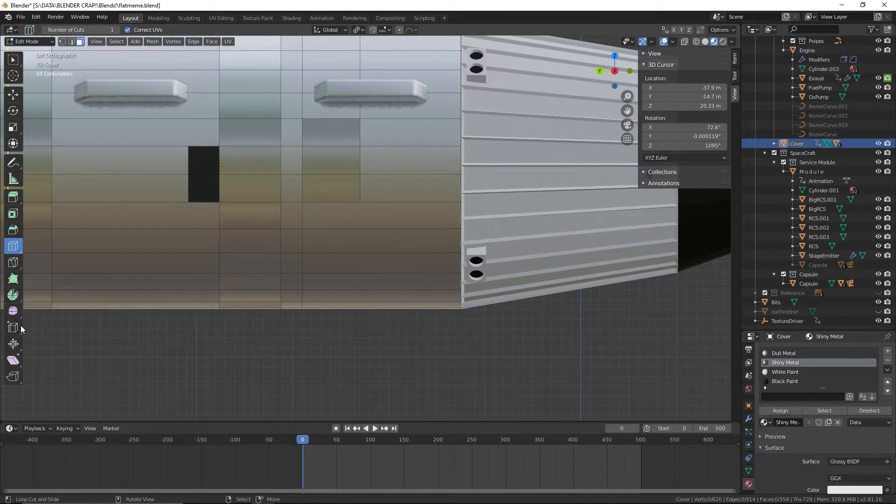
# Try to knife a parallel vertical cut from the side panel's forward lower corner to the cover's lower edge
pyautogui.click(13, 263)
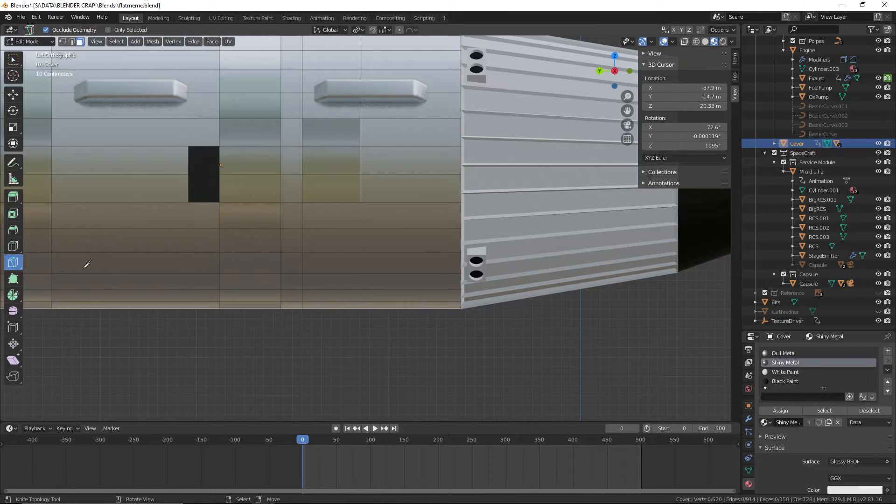
pyautogui.click(361, 202)
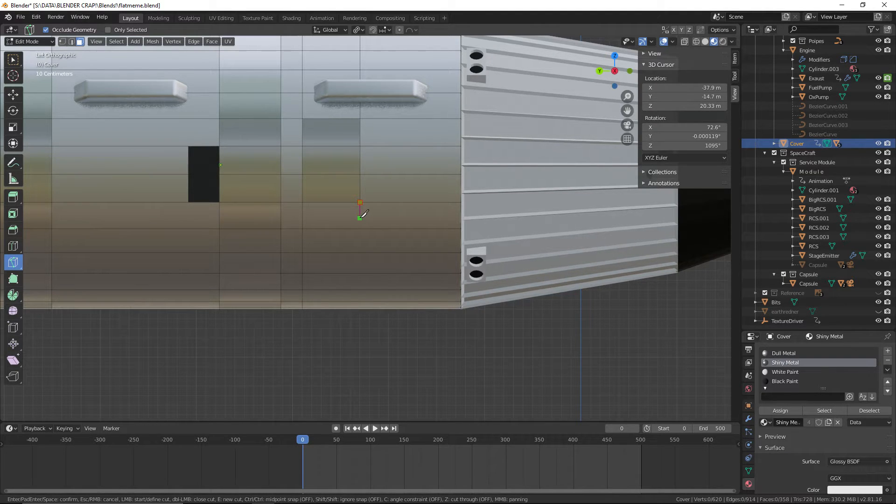
pyautogui.press('c')
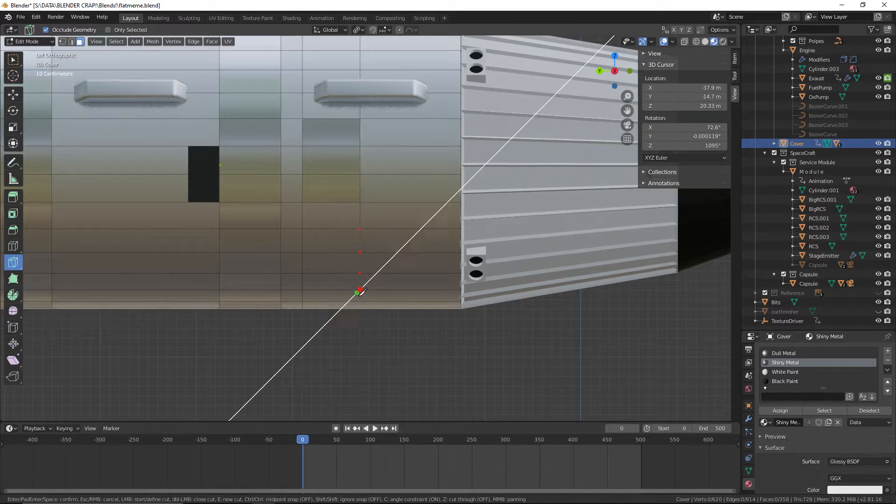
pyautogui.scroll(5, 374, 343)
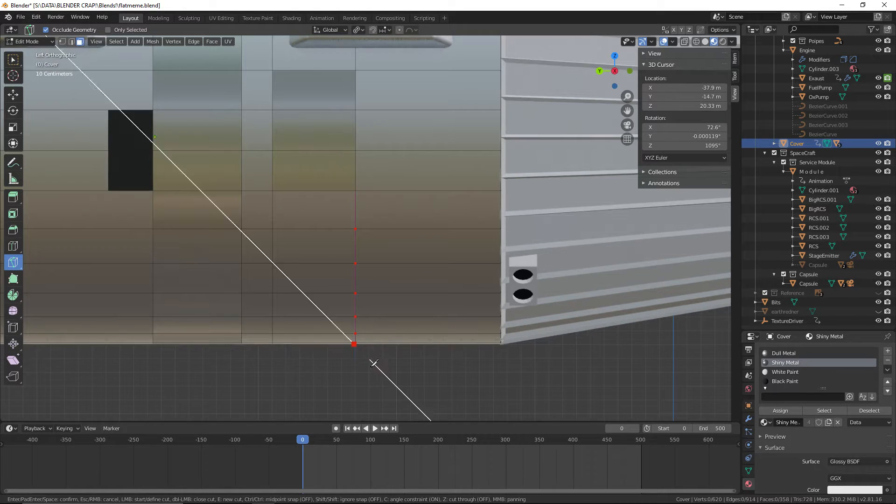
pyautogui.keyDown('shift'); pyautogui.moveTo(364, 385); pyautogui.dragTo(368, 230, button='middle'); pyautogui.keyUp('shift')
pyautogui.scroll(6, 369, 230)
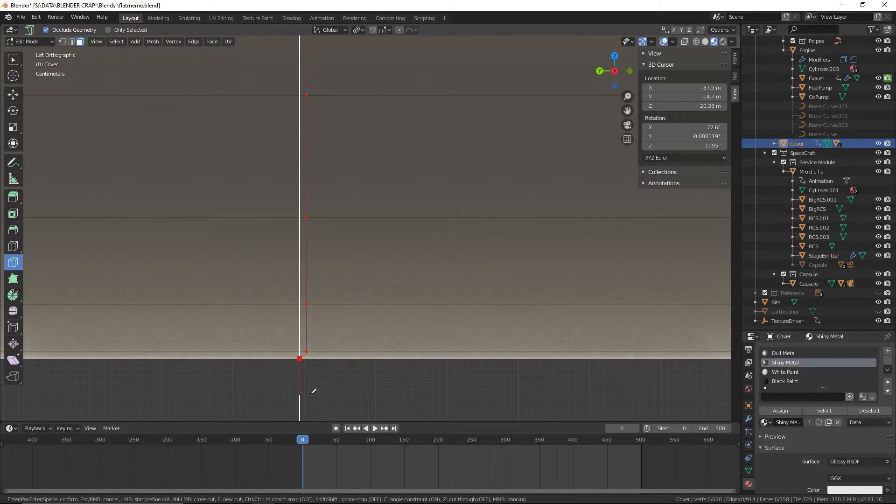
pyautogui.press('Escape')
# Knife an angle-constrained vertical cut from the side panel's forward lower corner down to the cover's lower edge, viewed from the left
pyautogui.scroll(-5, 318, 373)
pyautogui.keyDown('shift'); pyautogui.moveTo(330, 322); pyautogui.dragTo(318, 411, button='middle'); pyautogui.keyUp('shift')
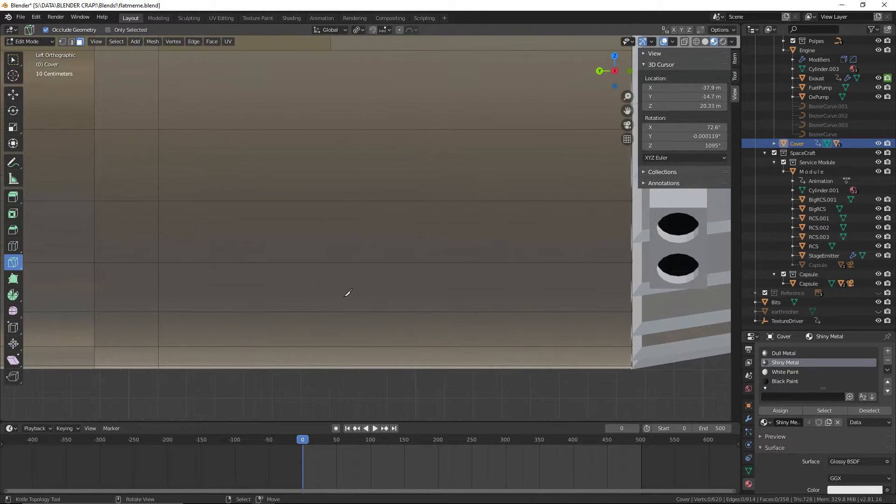
pyautogui.keyDown('shift'); pyautogui.moveTo(328, 78); pyautogui.dragTo(331, 92, button='middle'); pyautogui.keyUp('shift')
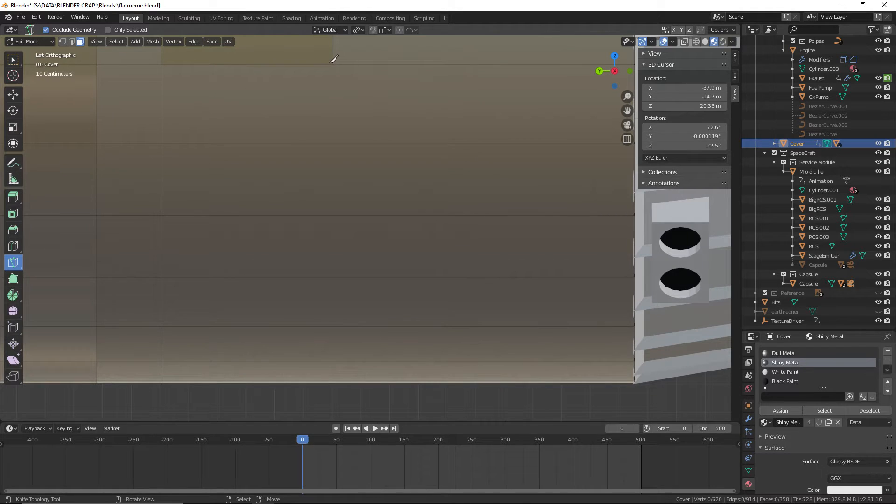
pyautogui.click(332, 63)
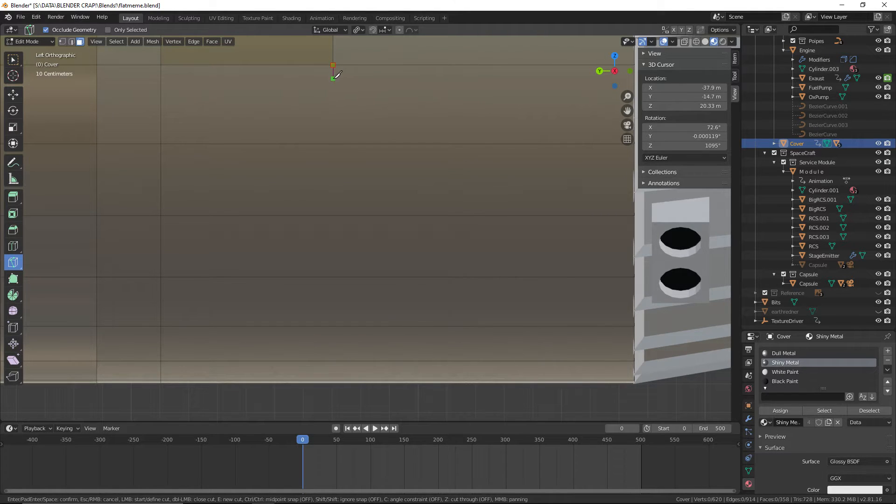
pyautogui.press('c')
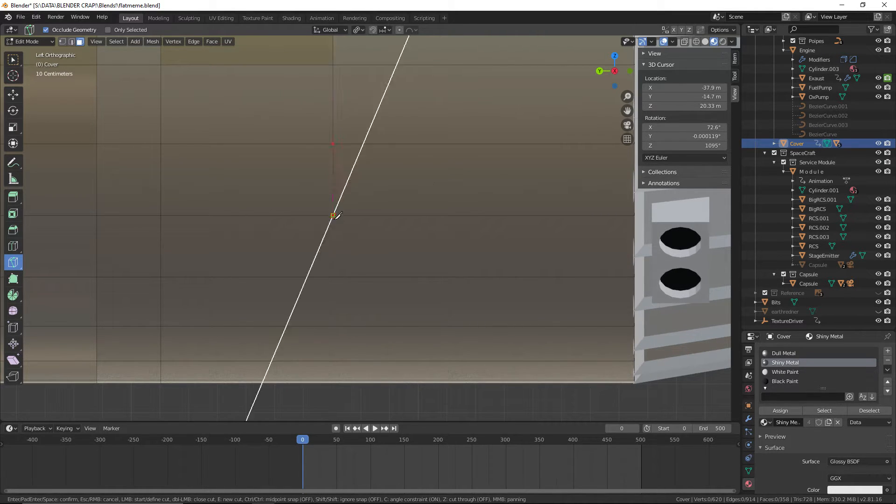
pyautogui.click(333, 278)
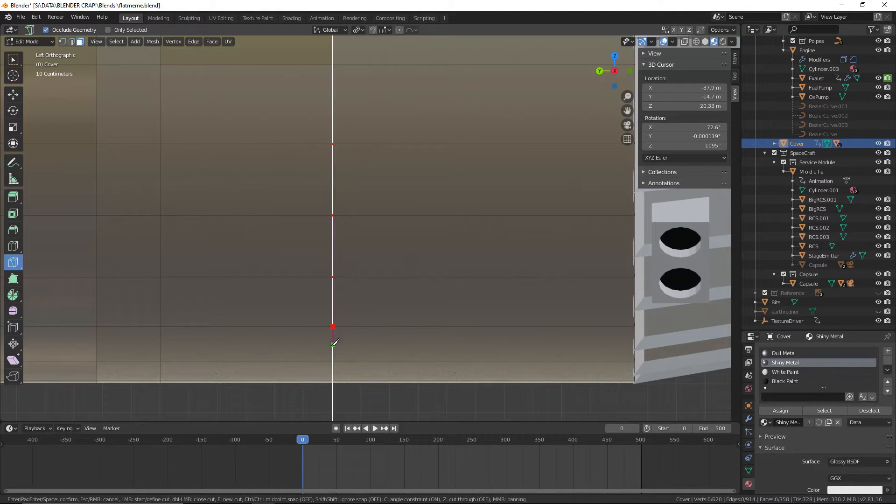
pyautogui.click(333, 360)
pyautogui.click(333, 379)
pyautogui.scroll(1, 332, 401)
pyautogui.press('Return')
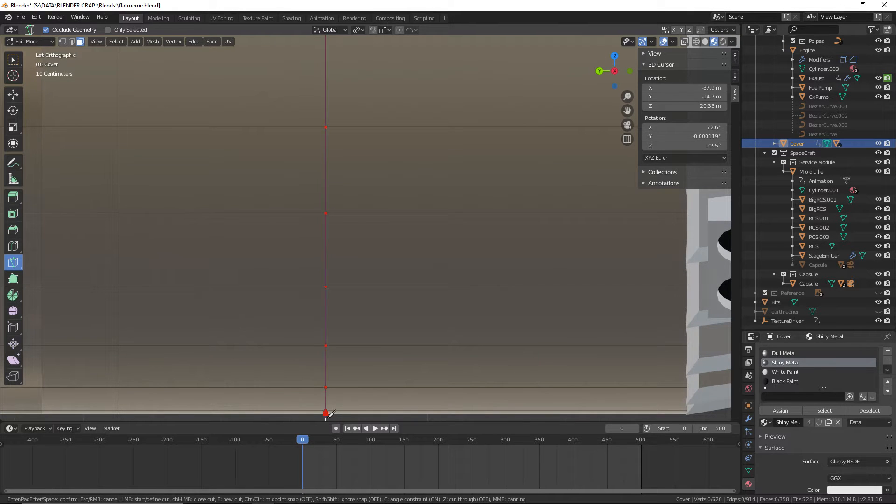
# From the right view, knife an angle-constrained vertical cut forward of the black marking, from the cover's lower edge to the marking's lower edge level
pyautogui.keyDown('shift'); pyautogui.moveTo(372, 395); pyautogui.dragTo(329, 200, button='middle'); pyautogui.keyUp('shift')
pyautogui.keyDown('shift'); pyautogui.moveTo(369, 126); pyautogui.dragTo(384, 230, button='middle'); pyautogui.keyUp('shift')
pyautogui.scroll(-7, 384, 230)
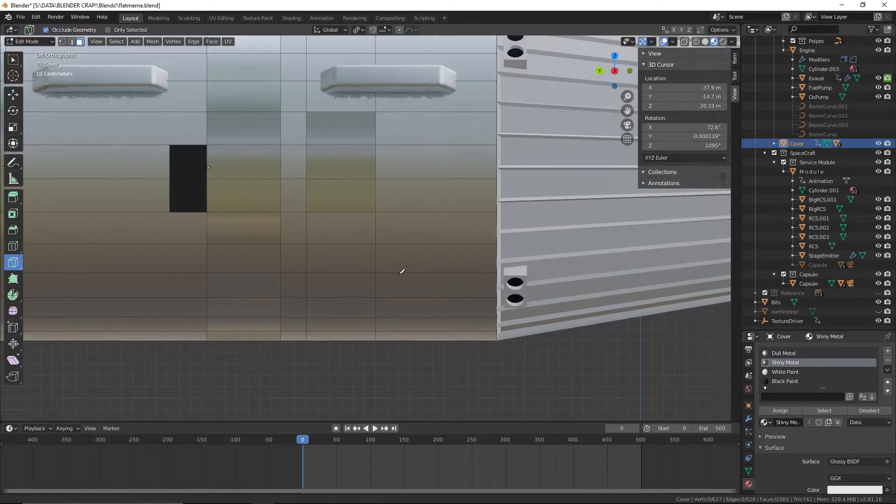
pyautogui.press('KP_3')
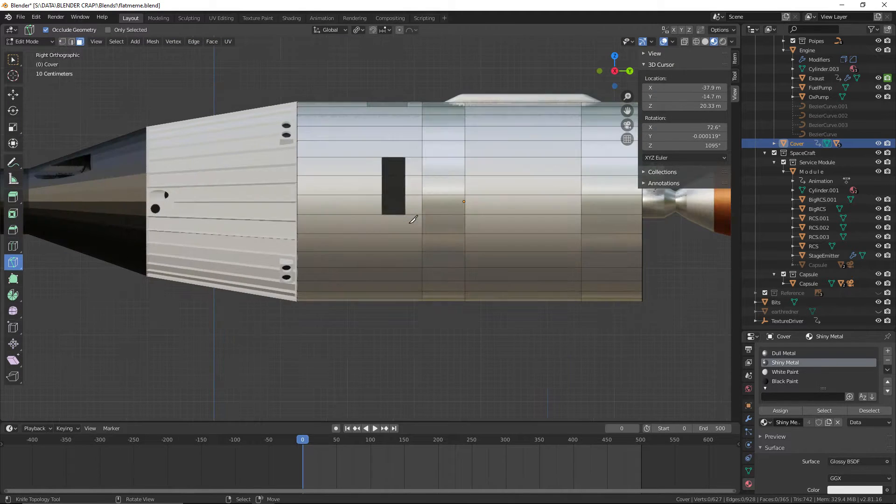
pyautogui.keyDown('shift'); pyautogui.moveTo(361, 255); pyautogui.dragTo(306, 280, button='middle'); pyautogui.keyUp('shift')
pyautogui.scroll(4, 306, 237)
pyautogui.scroll(-2, 301, 277)
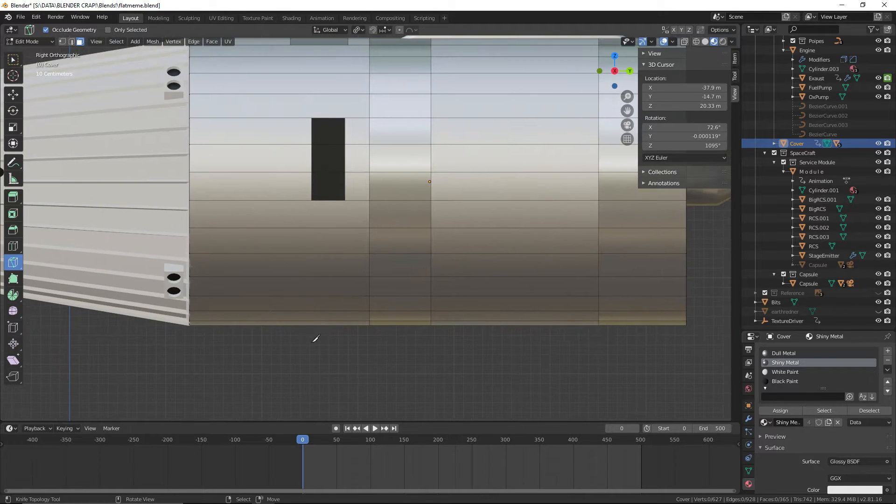
pyautogui.scroll(1, 297, 328)
pyautogui.click(294, 340)
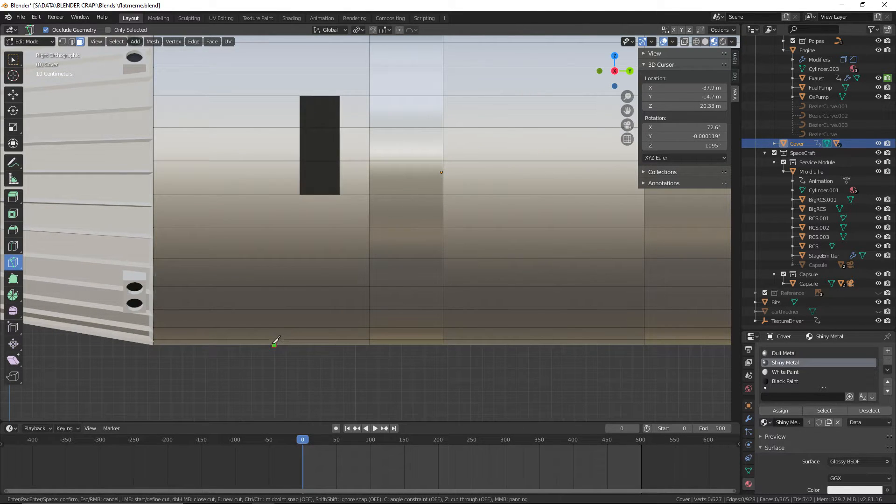
pyautogui.scroll(-4, 275, 343)
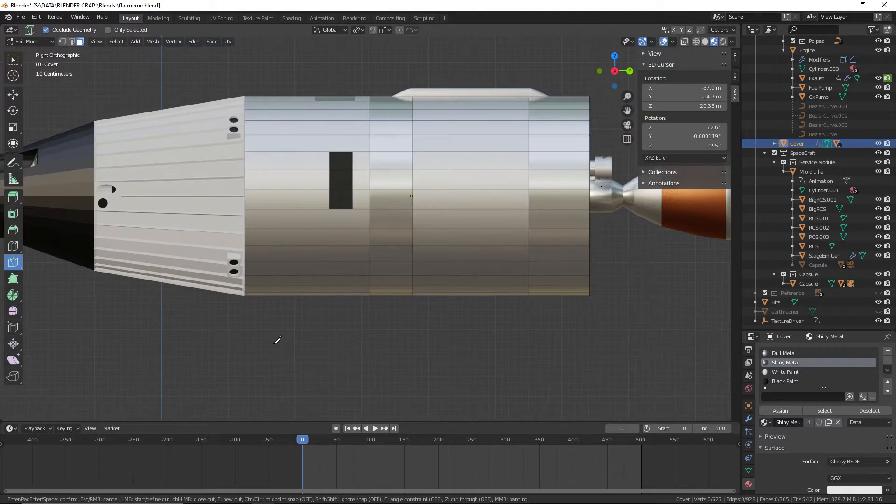
pyautogui.scroll(3, 279, 339)
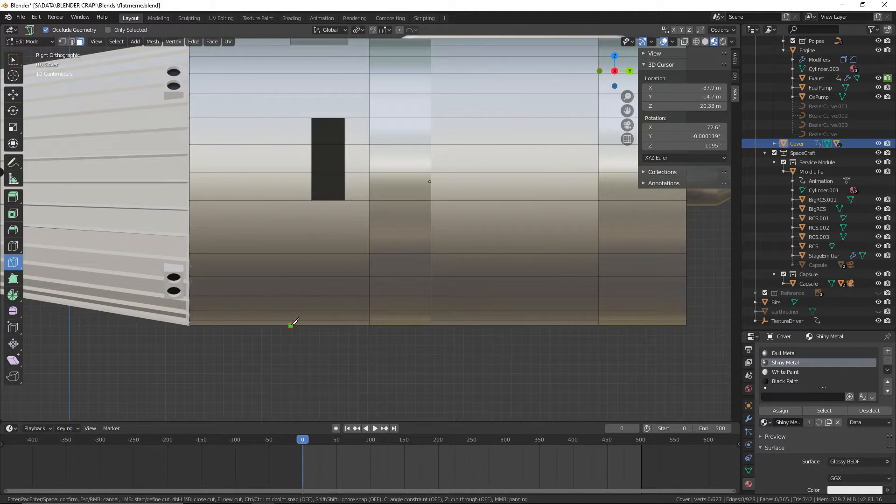
pyautogui.press('c')
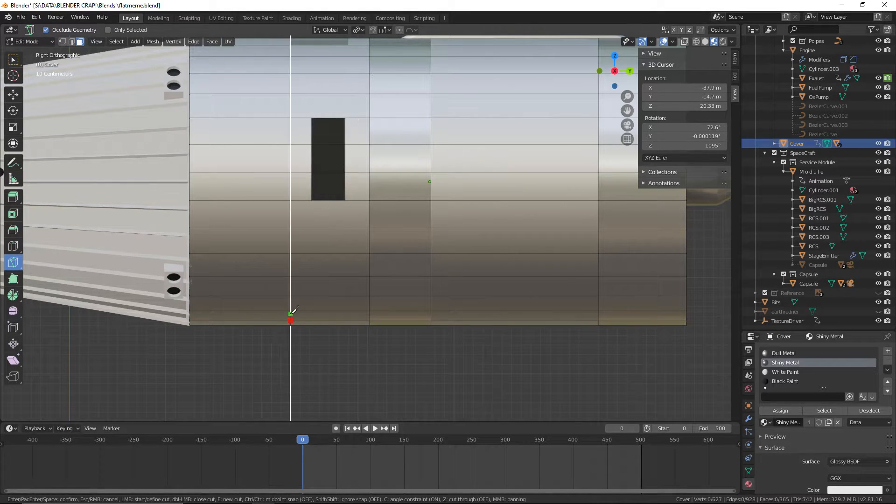
pyautogui.click(291, 296)
pyautogui.click(291, 276)
pyautogui.click(290, 254)
pyautogui.click(291, 228)
pyautogui.click(291, 201)
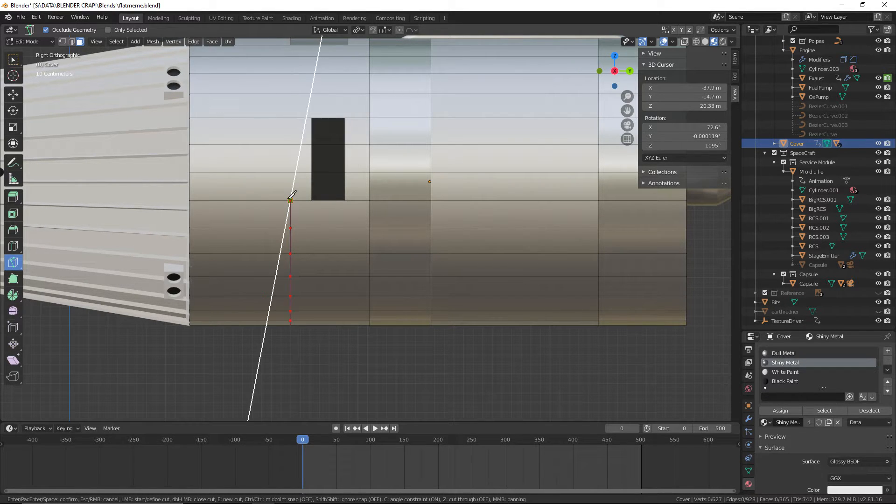
pyautogui.press('Return')
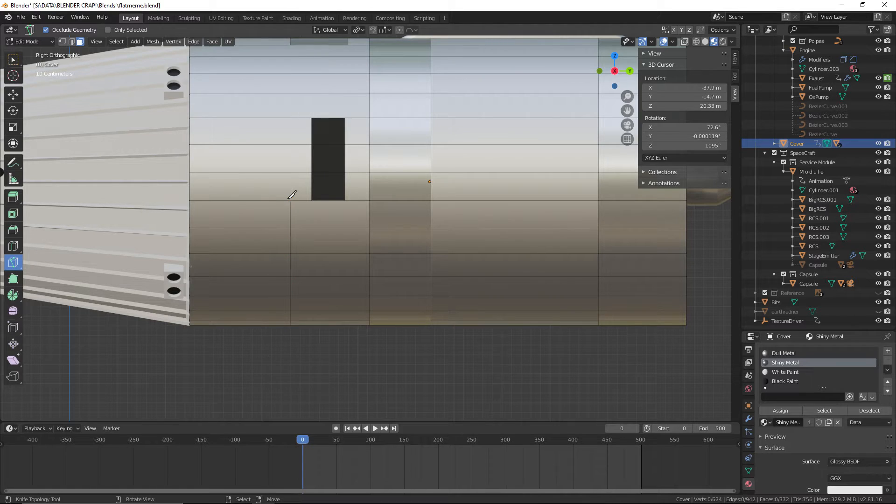
# Knife a parallel vertical cut just behind the right-side black marking, from the cover's lower edge to the marking's lower edge level
pyautogui.click(335, 331)
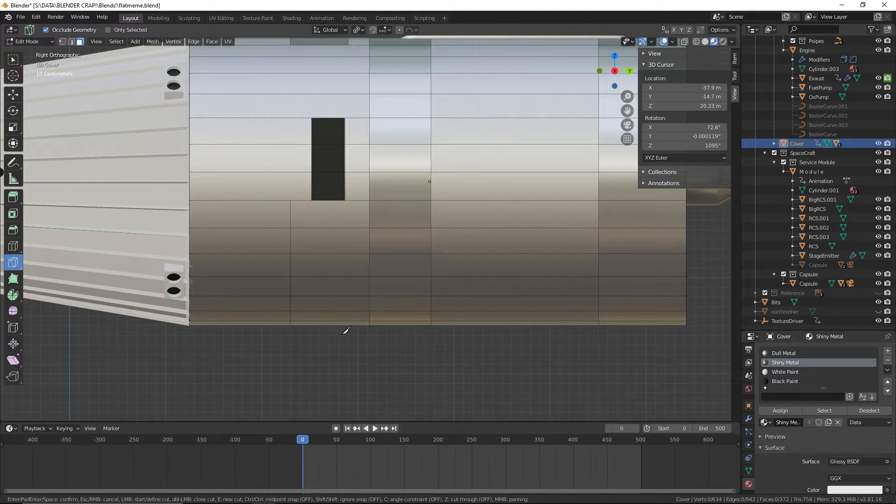
pyautogui.press('Escape')
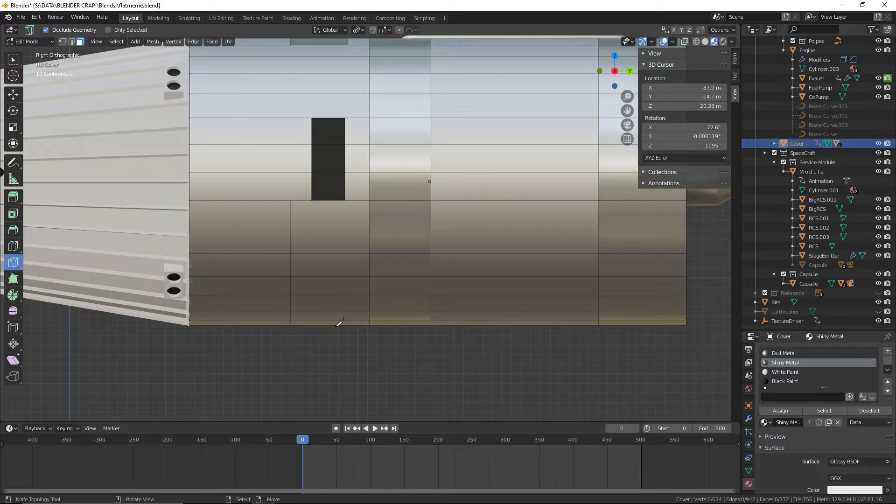
pyautogui.click(339, 324)
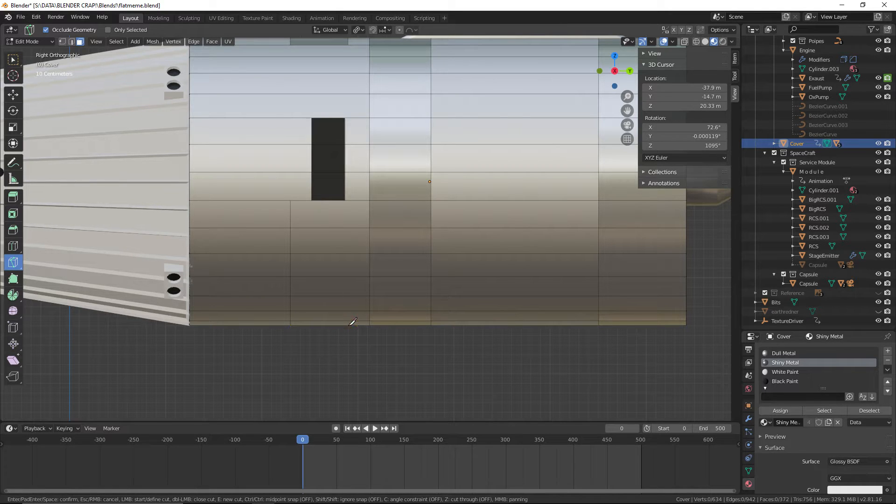
pyautogui.press('c')
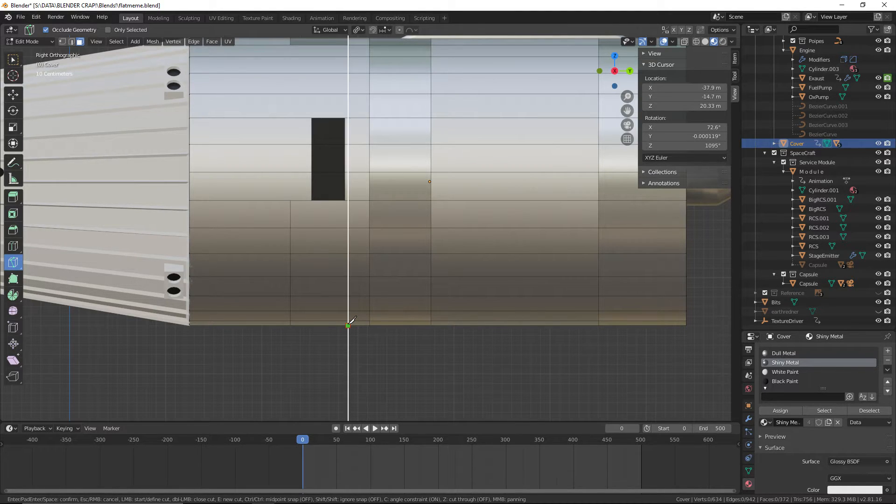
pyautogui.click(348, 320)
pyautogui.press('Return')
# Assign the Shiny Metal material to three adjacent faces between the two new cuts on the cover's underside
pyautogui.scroll(-5, 402, 385)
pyautogui.moveTo(402, 385); pyautogui.dragTo(439, 96, button='middle')
pyautogui.scroll(-5, 378, 331)
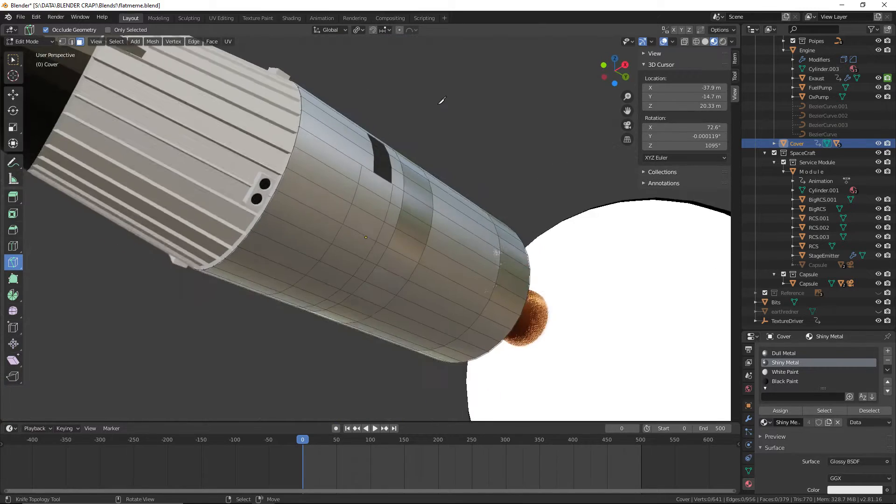
pyautogui.scroll(3, 439, 96)
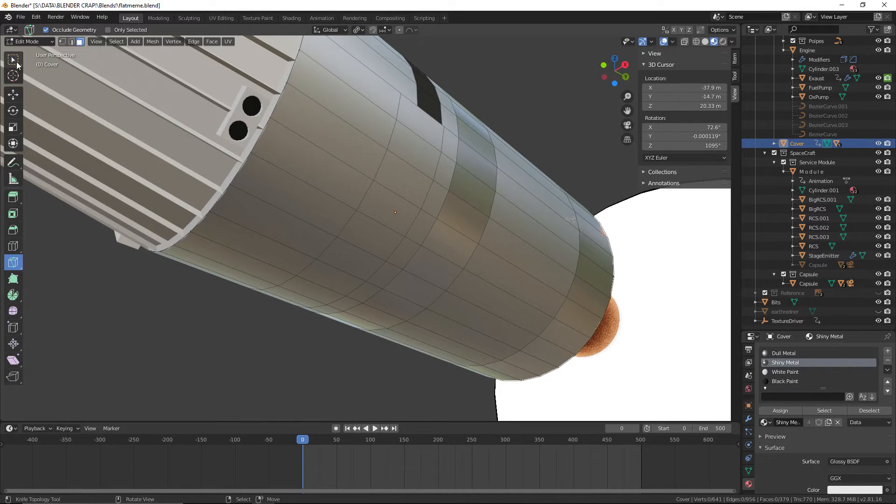
pyautogui.moveTo(361, 209); pyautogui.dragTo(322, 181, button='middle')
pyautogui.click(323, 182)
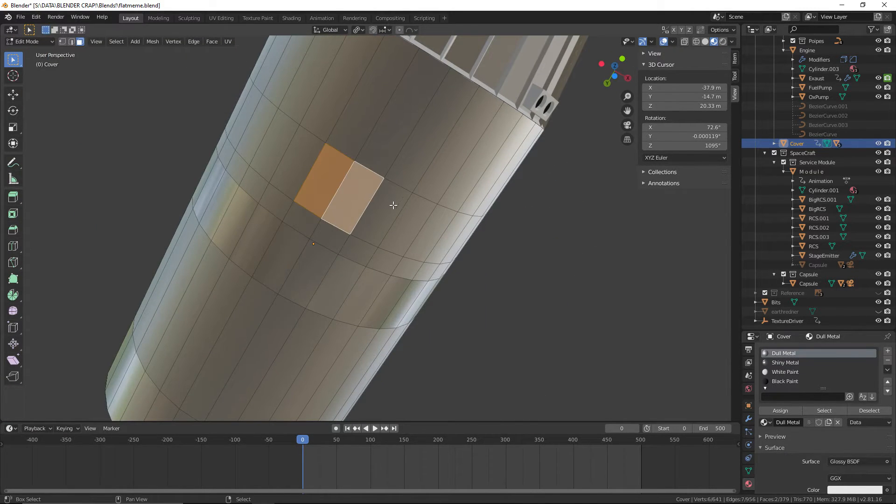
pyautogui.keyDown('shift'); pyautogui.click(393, 205); pyautogui.keyUp('shift')
pyautogui.moveTo(393, 206); pyautogui.dragTo(388, 340, button='middle')
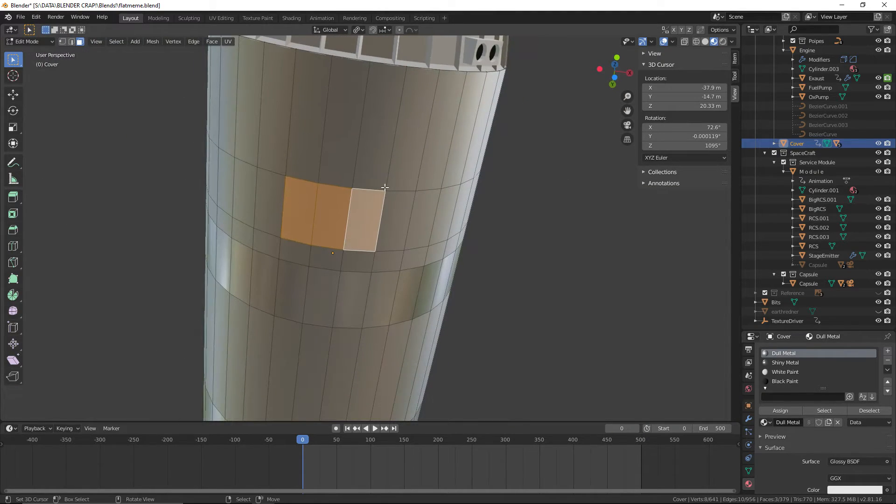
pyautogui.click(787, 363)
pyautogui.click(780, 411)
pyautogui.click(536, 280)
pyautogui.moveTo(536, 280); pyautogui.dragTo(641, 354, button='middle')
pyautogui.scroll(-3, 560, 274)
pyautogui.moveTo(561, 275); pyautogui.dragTo(561, 274, button='middle')
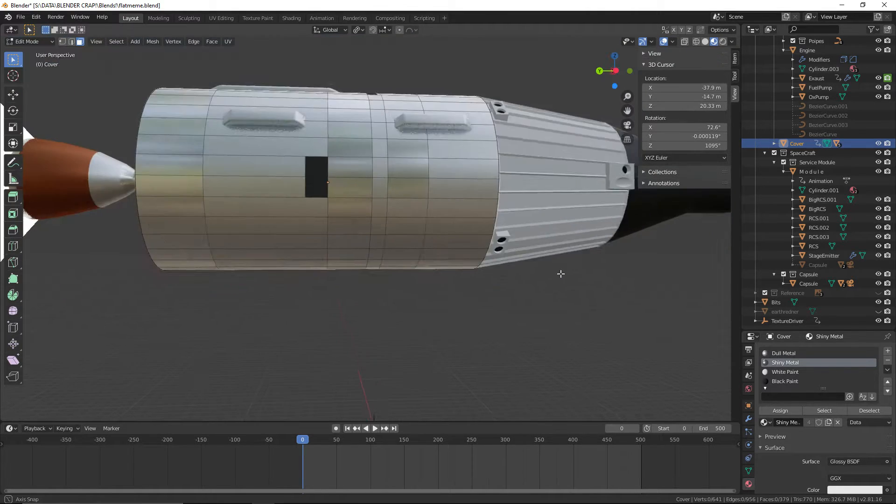
# Extend both vertical knife cuts beside the right-side black marking two face rows further upward, viewed from the right
pyautogui.press('KP_1')
pyautogui.press('KP_3')
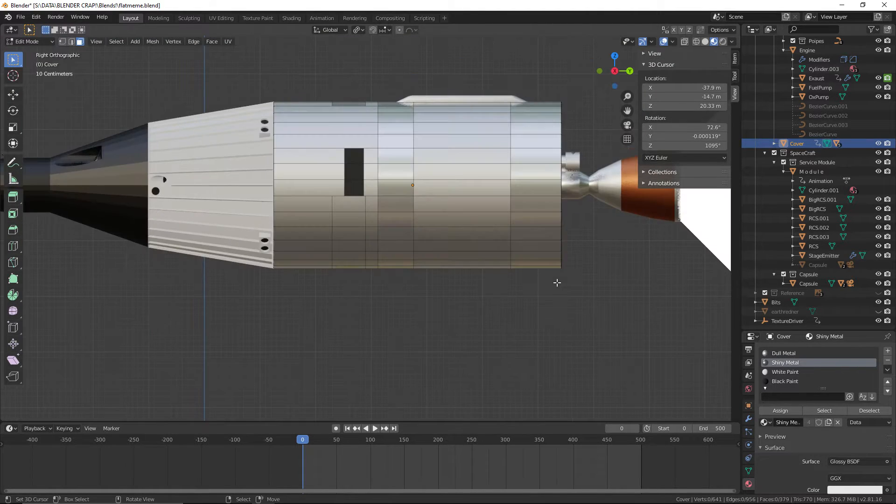
pyautogui.press('ctrl+KP_3')
pyautogui.scroll(2, 557, 283)
pyautogui.press('KP_3')
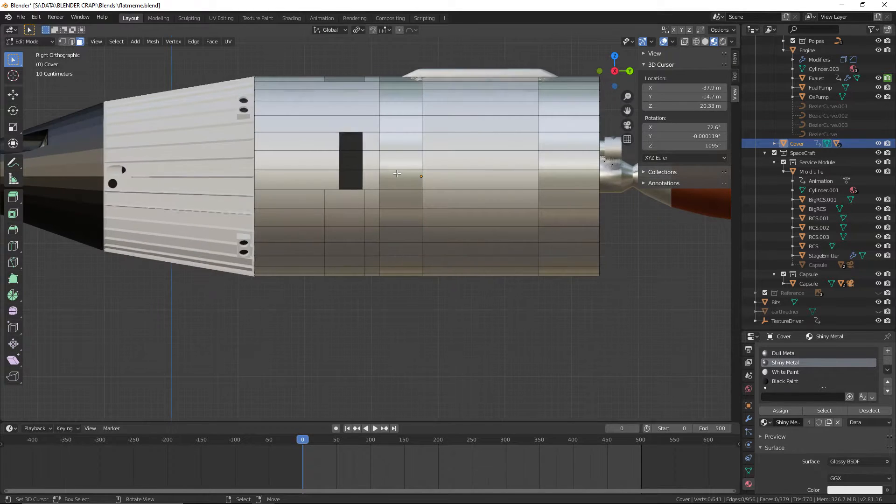
pyautogui.scroll(5, 339, 165)
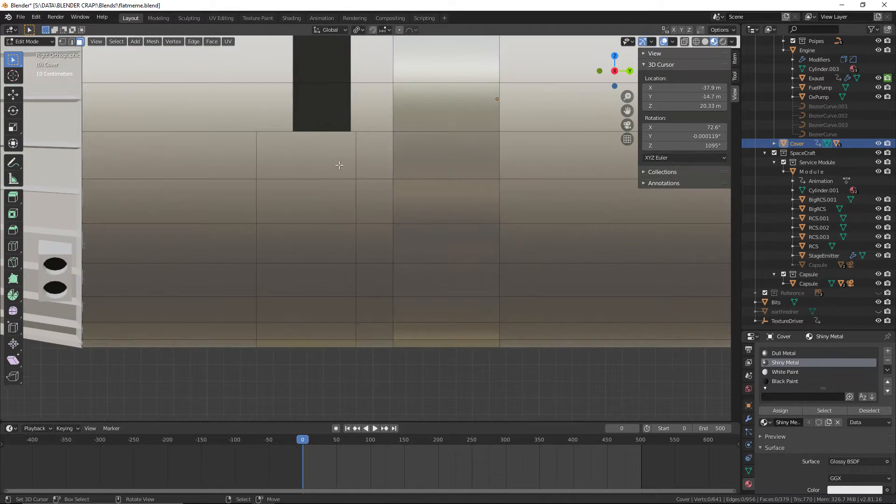
pyautogui.scroll(2, 386, 212)
pyautogui.keyDown('shift'); pyautogui.moveTo(365, 94); pyautogui.dragTo(388, 242, button='middle'); pyautogui.keyUp('shift')
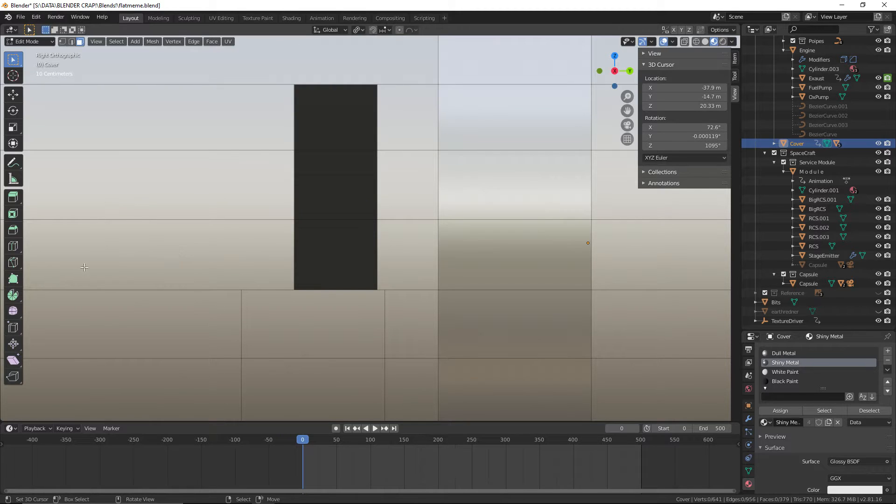
pyautogui.press('k')
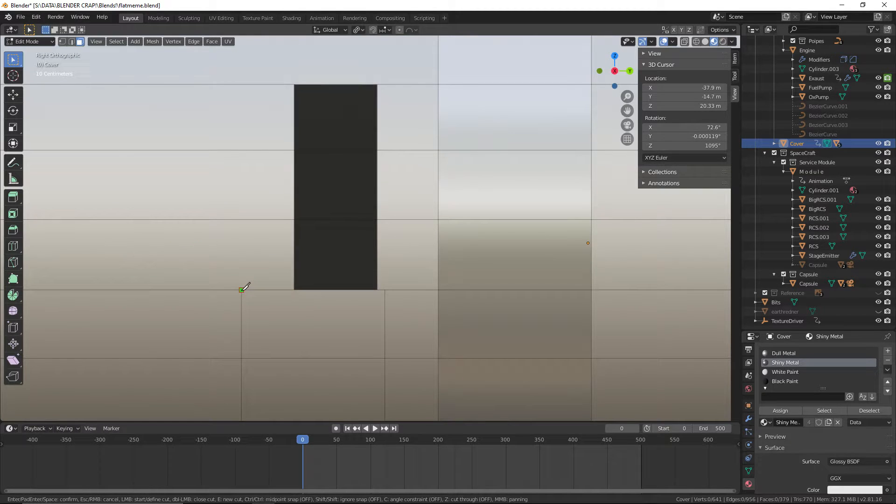
pyautogui.click(241, 220)
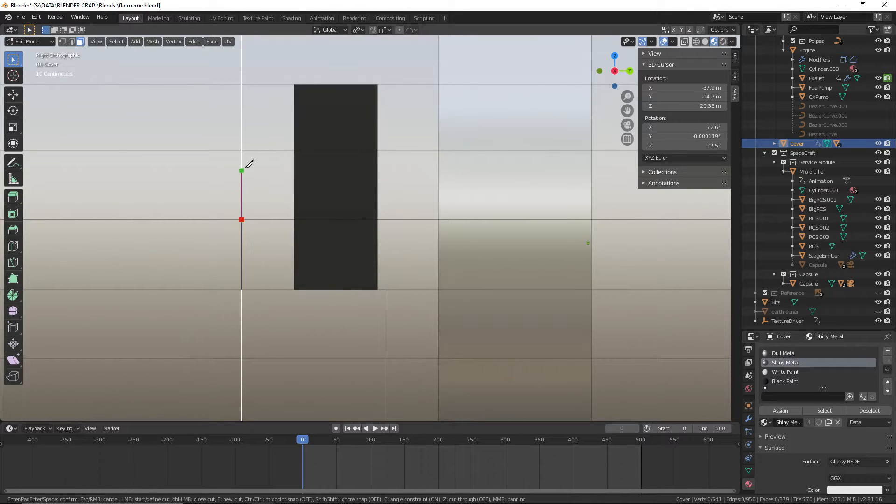
pyautogui.click(242, 150)
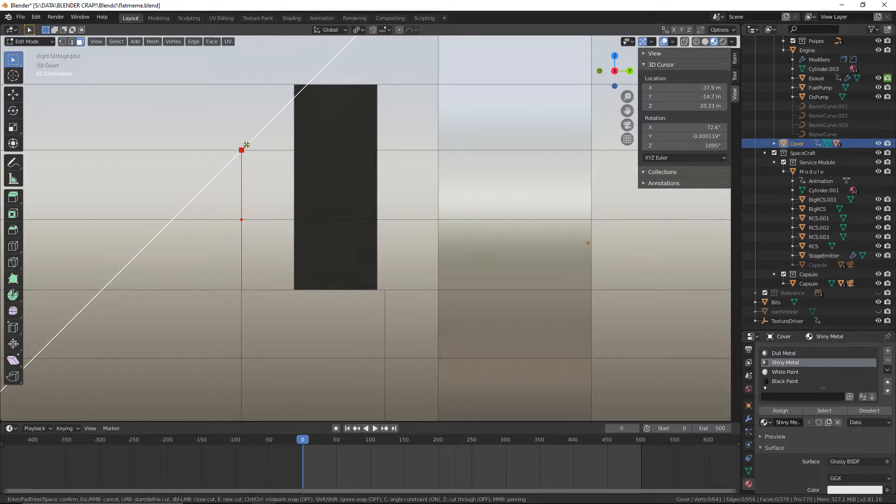
pyautogui.press('Return')
pyautogui.press('k')
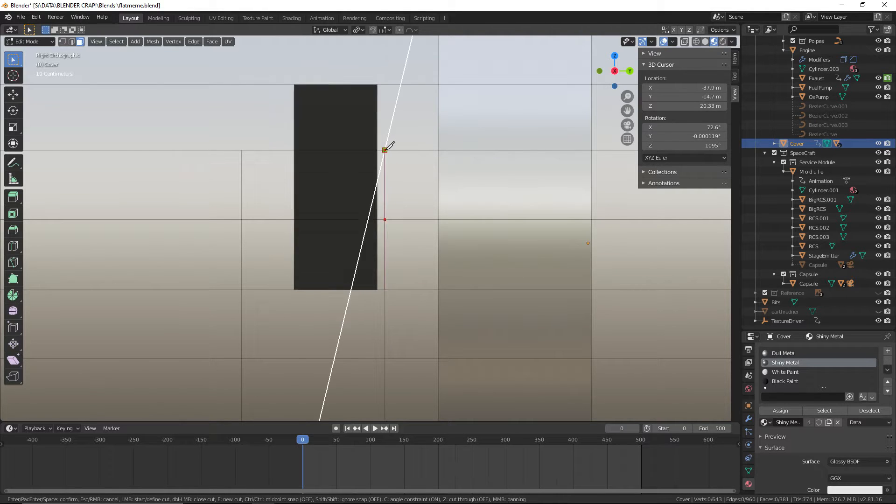
pyautogui.press('Return')
# Assign the Shiny Metal material to the five faces bordering the right-side black marking, two forward, one below and two behind, and clear the selection
pyautogui.scroll(-2, 427, 282)
pyautogui.scroll(1, 376, 256)
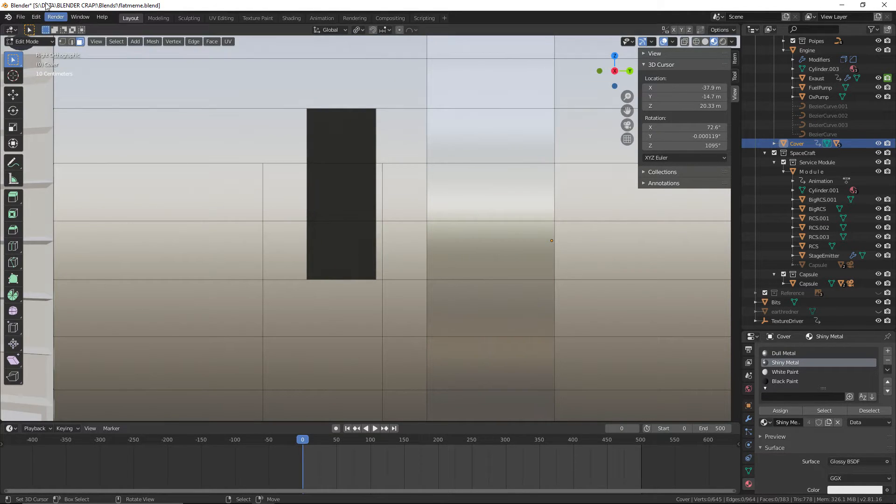
pyautogui.rightClick(314, 184)
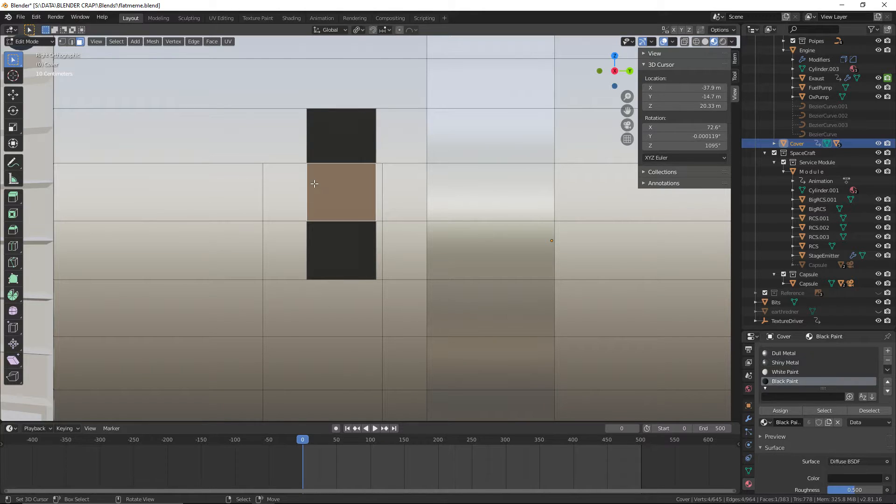
pyautogui.rightClick(291, 194)
pyautogui.keyDown('shift'); pyautogui.rightClick(290, 247); pyautogui.keyUp('shift')
pyautogui.keyDown('shift'); pyautogui.rightClick(298, 292); pyautogui.keyUp('shift')
pyautogui.keyDown('shift'); pyautogui.rightClick(380, 226); pyautogui.keyUp('shift')
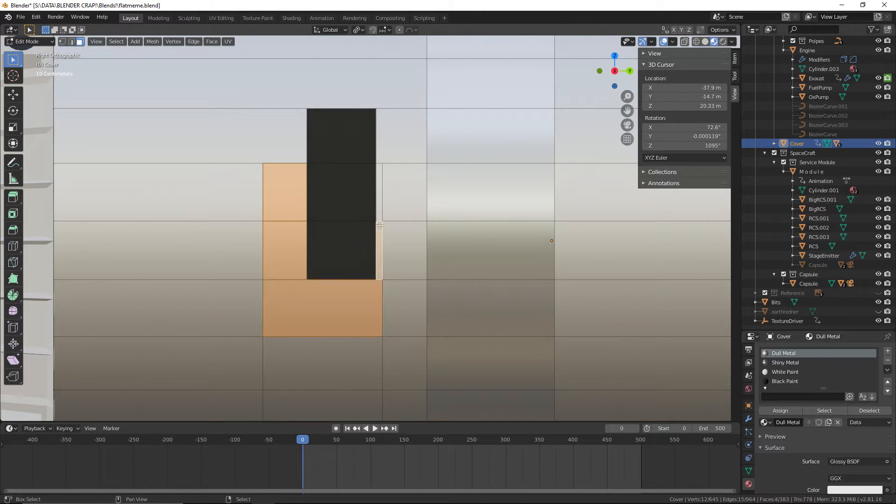
pyautogui.click(786, 410)
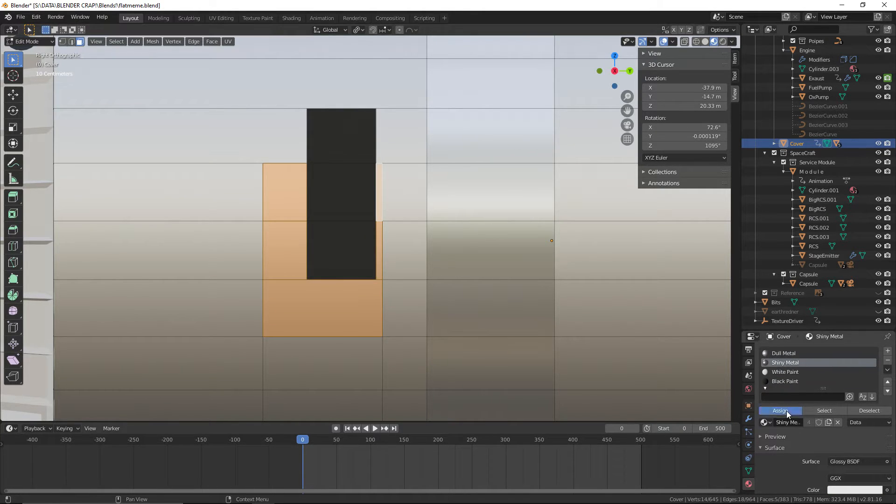
pyautogui.scroll(-6, 522, 308)
pyautogui.press('KP_5')
pyautogui.hotkey('alt', 'a')
# From the bottom view, knife an angle-constrained straight cut across two adjacent face columns, just forward of the rear shiny band
pyautogui.moveTo(476, 373); pyautogui.dragTo(557, 326, button='middle')
pyautogui.moveTo(482, 216); pyautogui.dragTo(457, 305, button='middle')
pyautogui.scroll(3, 457, 305)
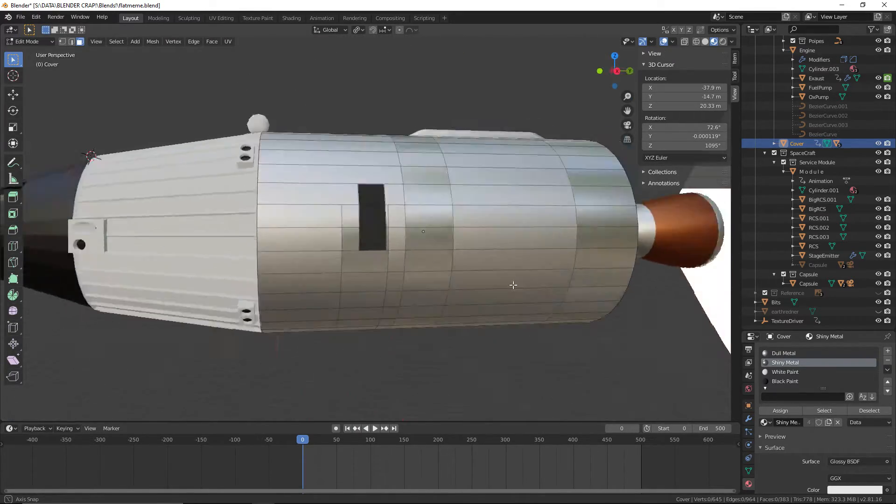
pyautogui.moveTo(510, 284); pyautogui.dragTo(434, 244, button='middle')
pyautogui.scroll(2, 455, 219)
pyautogui.press('KP_1')
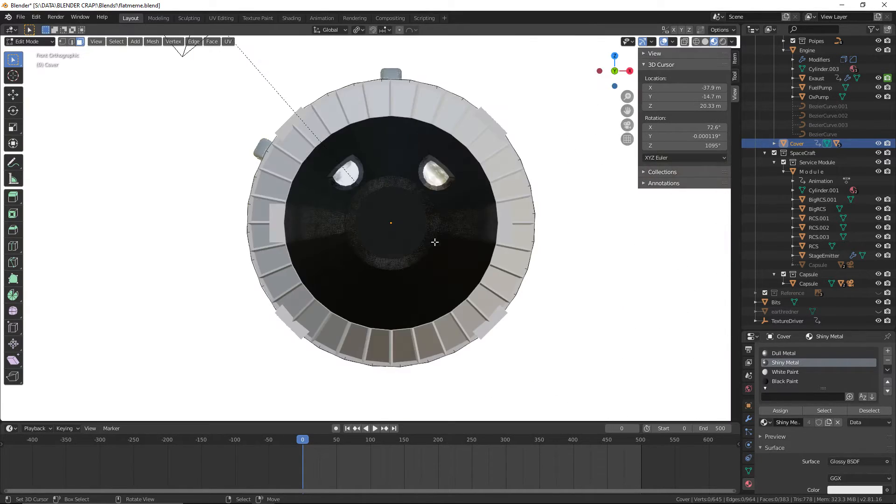
pyautogui.press('KP_7')
pyautogui.press('ctrl+KP_7')
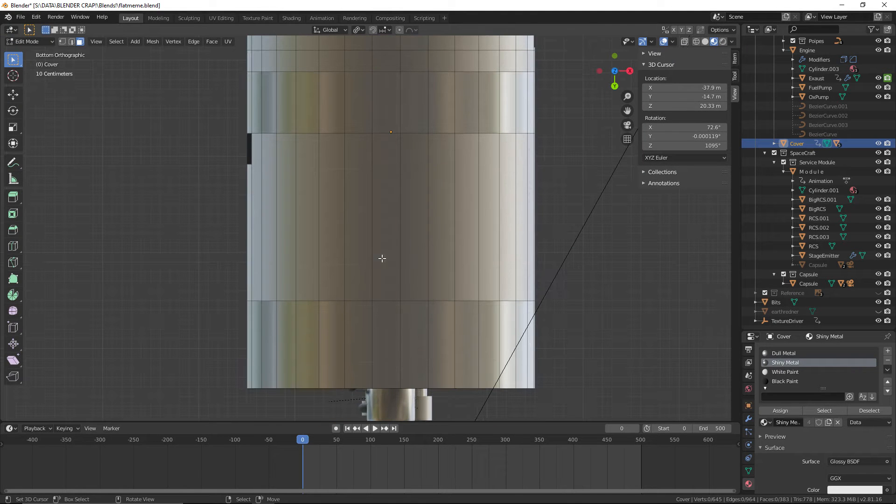
pyautogui.keyDown('shift'); pyautogui.moveTo(429, 263); pyautogui.dragTo(354, 267, button='middle'); pyautogui.keyUp('shift')
pyautogui.scroll(2, 364, 263)
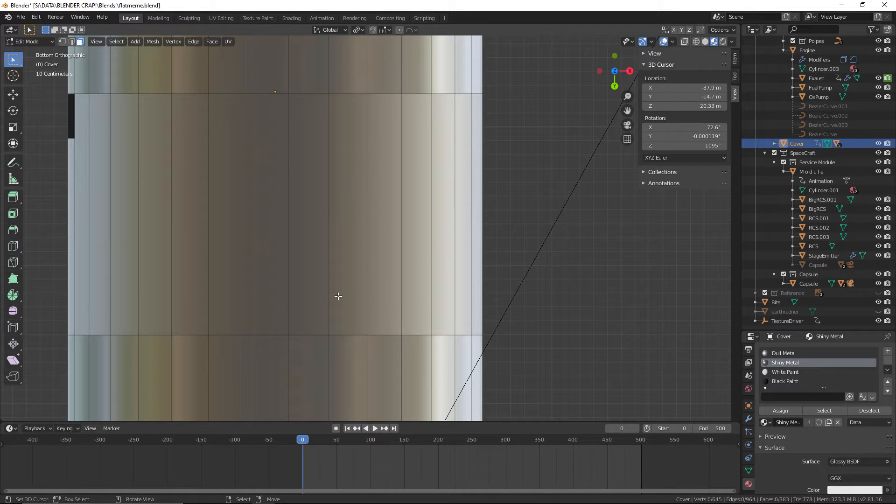
pyautogui.scroll(-1, 341, 293)
pyautogui.scroll(1, 369, 301)
pyautogui.scroll(1, 365, 305)
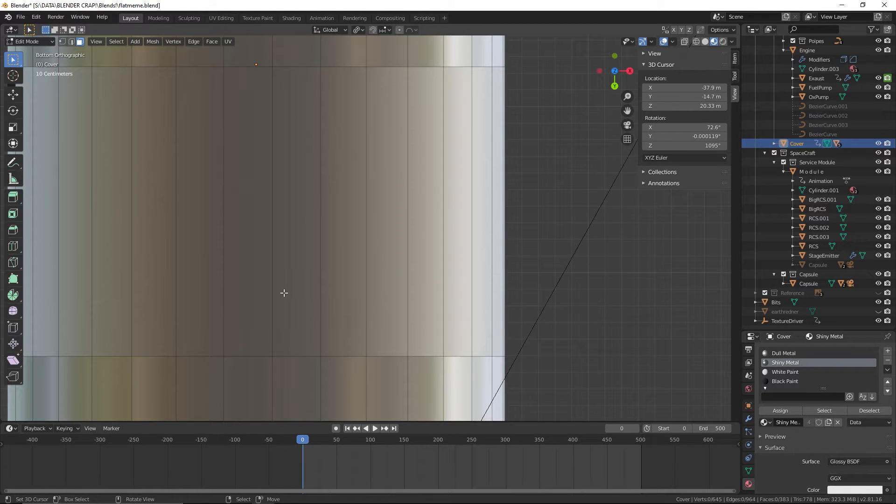
pyautogui.press('k')
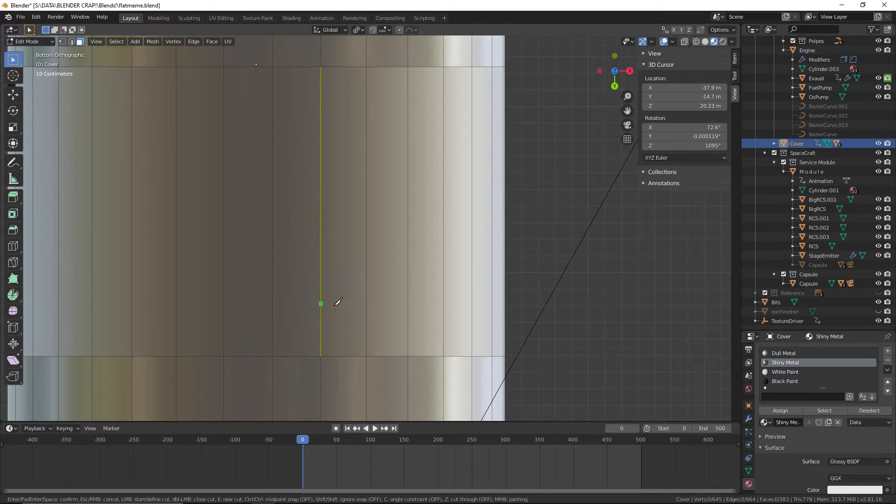
pyautogui.click(408, 323)
pyautogui.press('c')
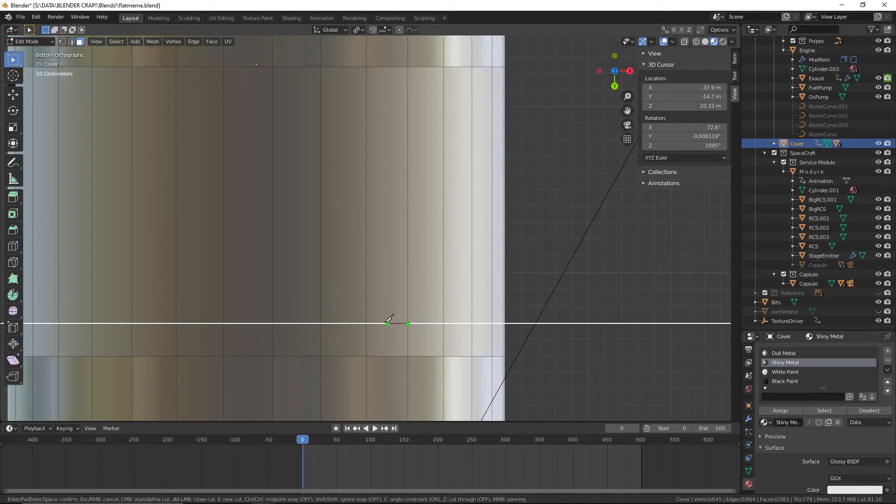
pyautogui.click(321, 323)
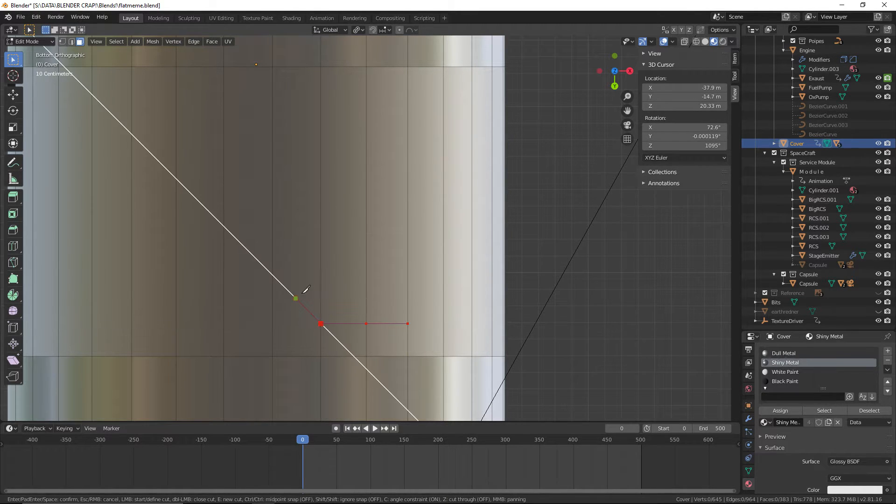
pyautogui.press('Return')
# Knife a second, parallel angle-constrained cut across the same two face columns, slightly forward of the first one
pyautogui.press('k')
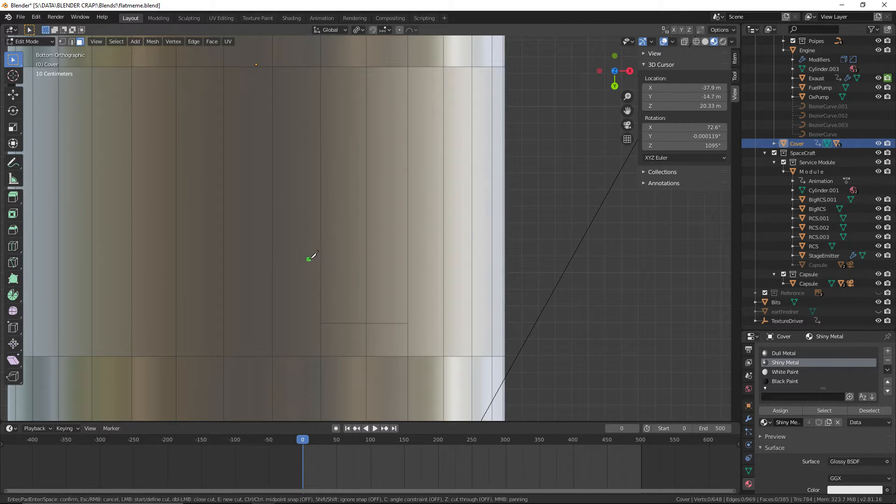
pyautogui.click(321, 284)
pyautogui.press('c')
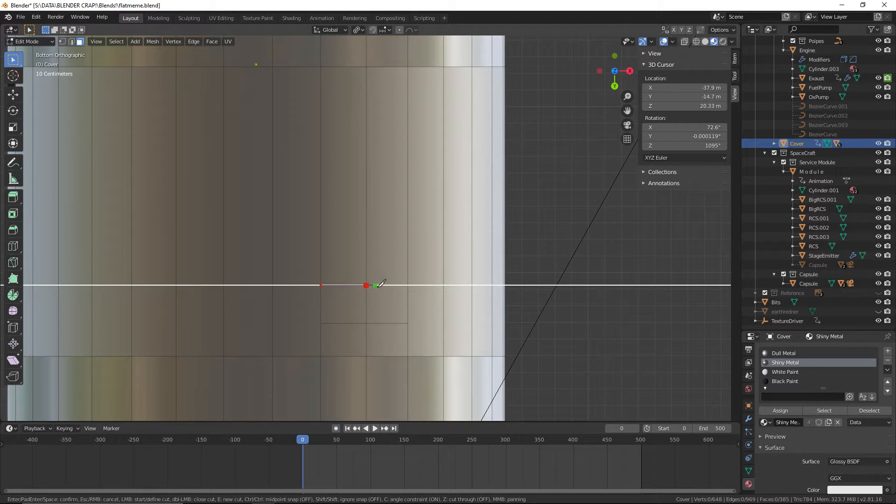
pyautogui.click(408, 285)
pyautogui.press('Return')
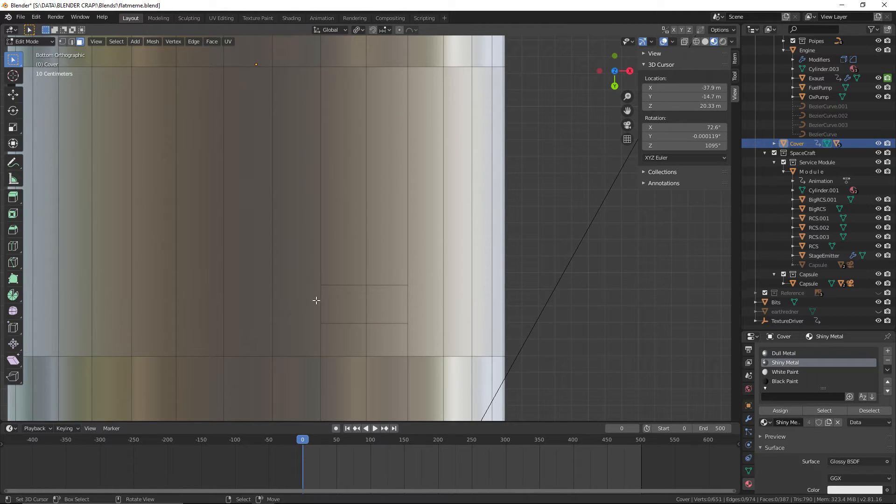
# Assign the Black Paint material to the two faces between the new underside cuts and save the file
pyautogui.click(348, 310)
pyautogui.keyDown('shift'); pyautogui.click(402, 308); pyautogui.keyUp('shift')
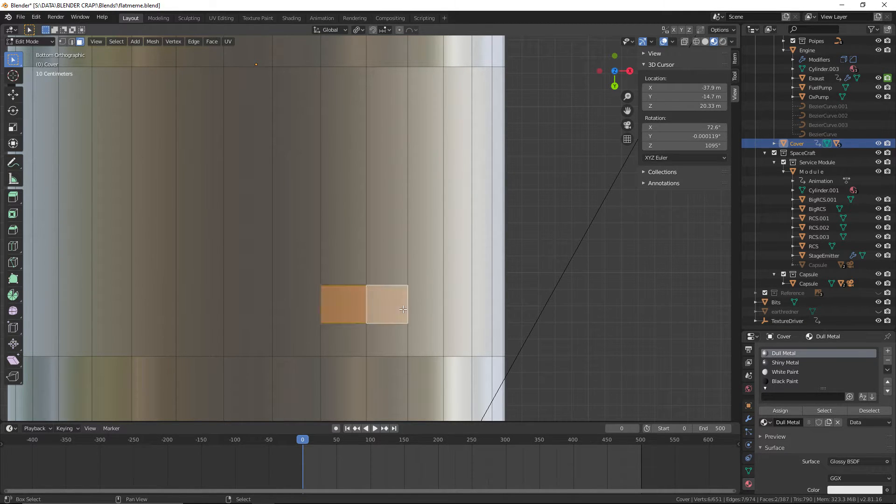
pyautogui.click(785, 382)
pyautogui.click(781, 410)
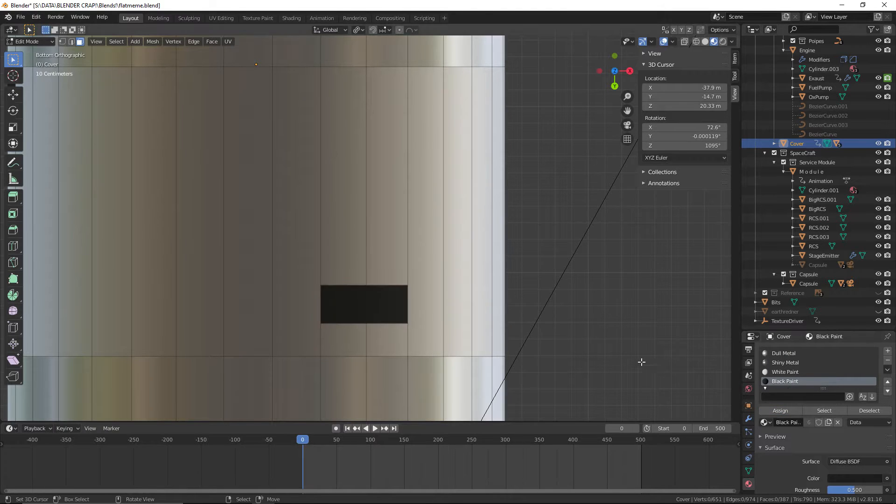
pyautogui.scroll(-6, 572, 309)
pyautogui.moveTo(572, 310); pyautogui.dragTo(527, 313, button='middle')
pyautogui.click(21, 17)
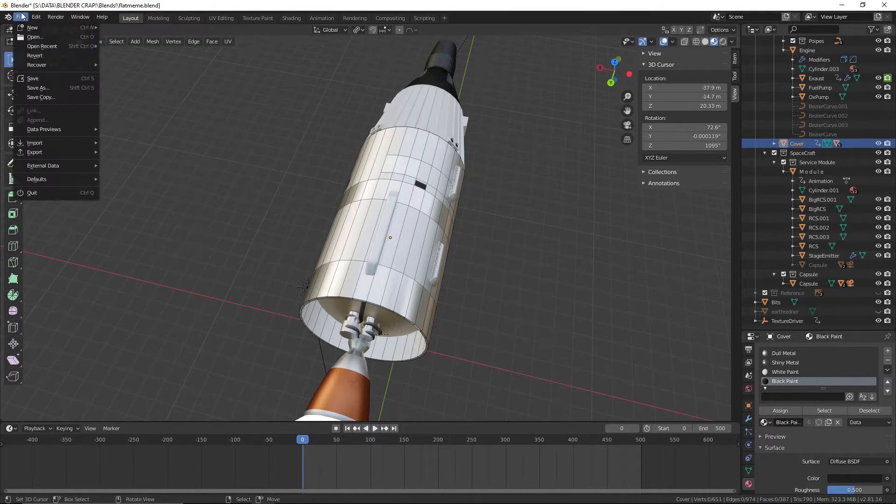
pyautogui.click(35, 80)
# Leave mesh editing of the cover by switching to Object Mode, and save the file
pyautogui.moveTo(565, 224); pyautogui.dragTo(453, 205, button='middle')
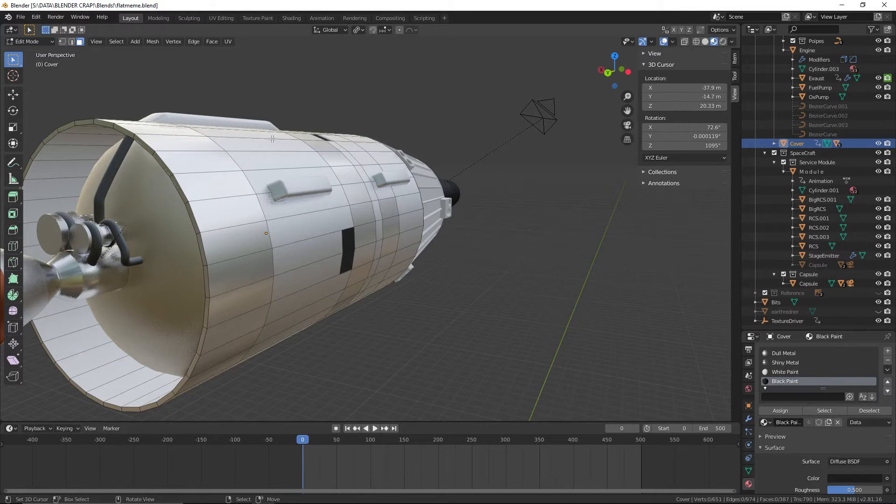
pyautogui.moveTo(256, 87); pyautogui.dragTo(287, 130, button='middle')
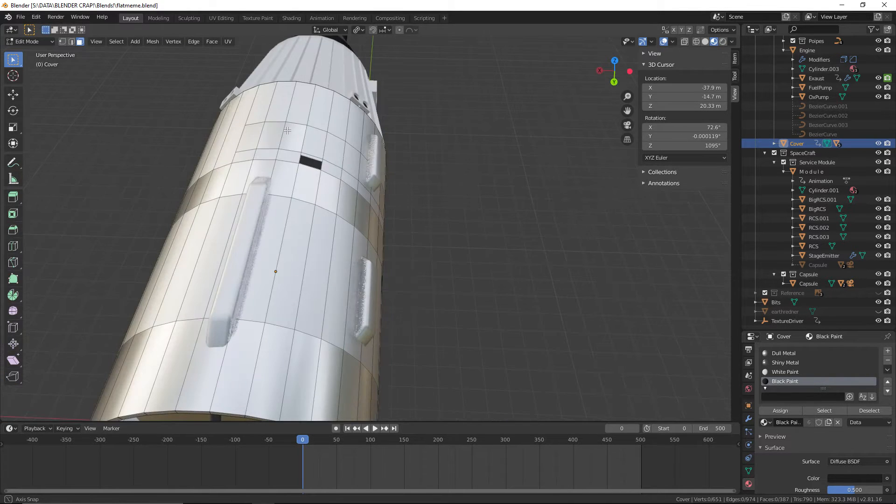
pyautogui.click(260, 230)
pyautogui.moveTo(261, 230); pyautogui.dragTo(206, 247, button='middle')
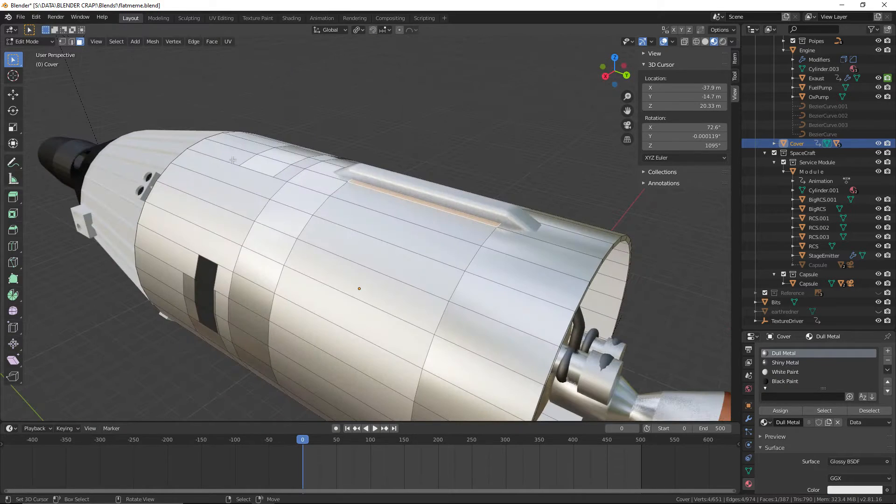
pyautogui.click(30, 41)
pyautogui.click(28, 51)
pyautogui.click(20, 16)
pyautogui.click(31, 78)
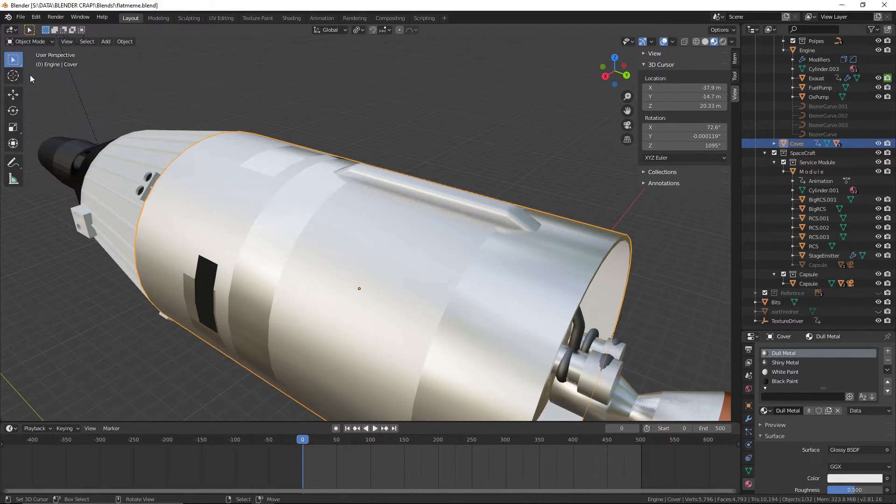
# Inspect the engine pumps and pipes inside the cover's open rear end, and view the whole stage from outside
pyautogui.moveTo(423, 136); pyautogui.dragTo(396, 119, button='middle')
pyautogui.scroll(4, 462, 128)
pyautogui.scroll(-2, 461, 126)
pyautogui.moveTo(461, 126); pyautogui.dragTo(349, 276, button='middle')
pyautogui.scroll(-2, 422, 122)
pyautogui.scroll(2, 371, 235)
pyautogui.scroll(4, 321, 301)
pyautogui.scroll(-4, 320, 300)
pyautogui.click(345, 159)
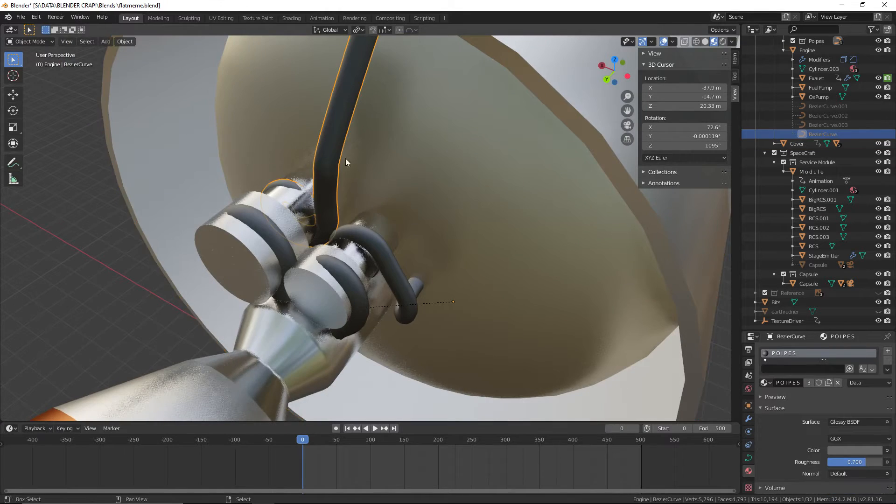
pyautogui.keyDown('shift'); pyautogui.moveTo(345, 158); pyautogui.dragTo(549, 177, button='middle'); pyautogui.keyUp('shift')
pyautogui.scroll(-4, 355, 203)
pyautogui.scroll(-3, 523, 206)
pyautogui.click(471, 252)
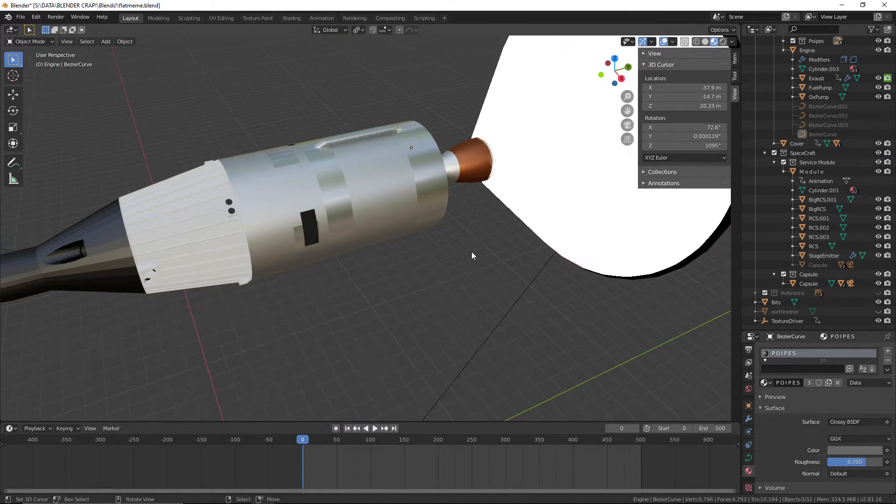
# Save the file and select the cover in a side-on view
pyautogui.click(20, 17)
pyautogui.click(28, 82)
pyautogui.moveTo(236, 91); pyautogui.dragTo(365, 244, button='middle')
pyautogui.click(366, 245)
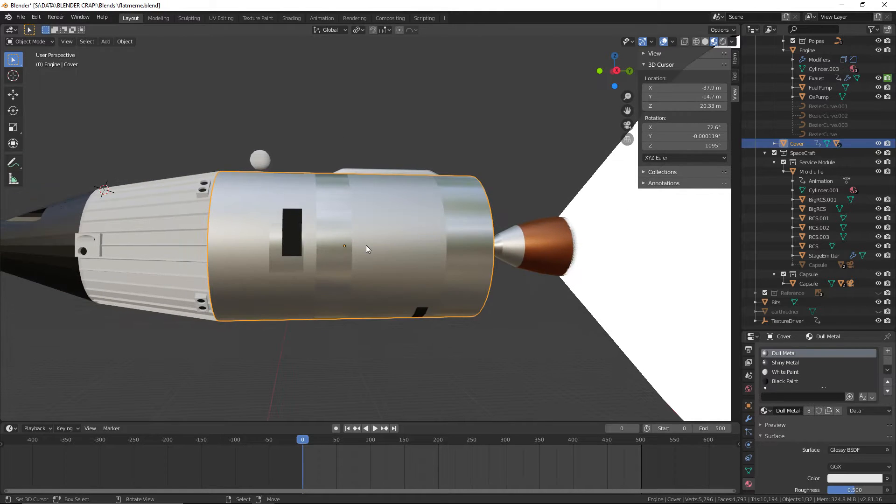
# Examine the shiny metal bands, panels and black markings on the cover's right side and upper surface from near and far
pyautogui.moveTo(449, 293); pyautogui.dragTo(451, 360, button='middle')
pyautogui.scroll(3, 442, 321)
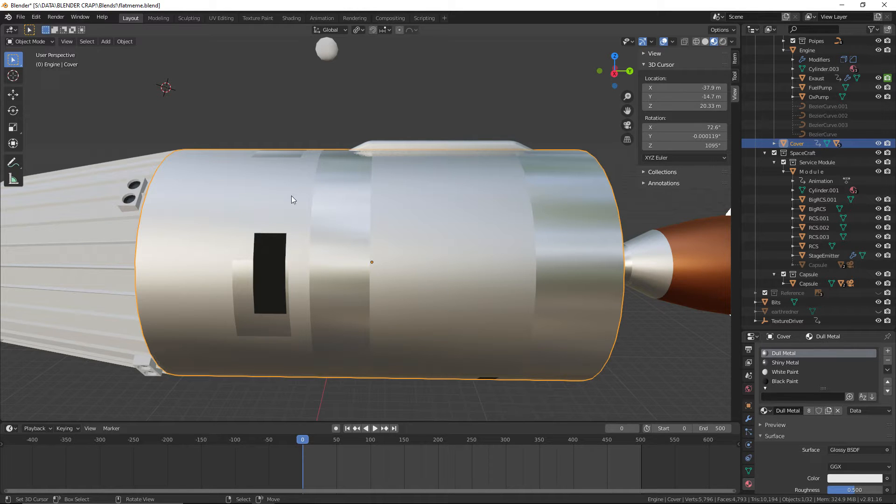
pyautogui.moveTo(503, 209); pyautogui.dragTo(371, 242, button='middle')
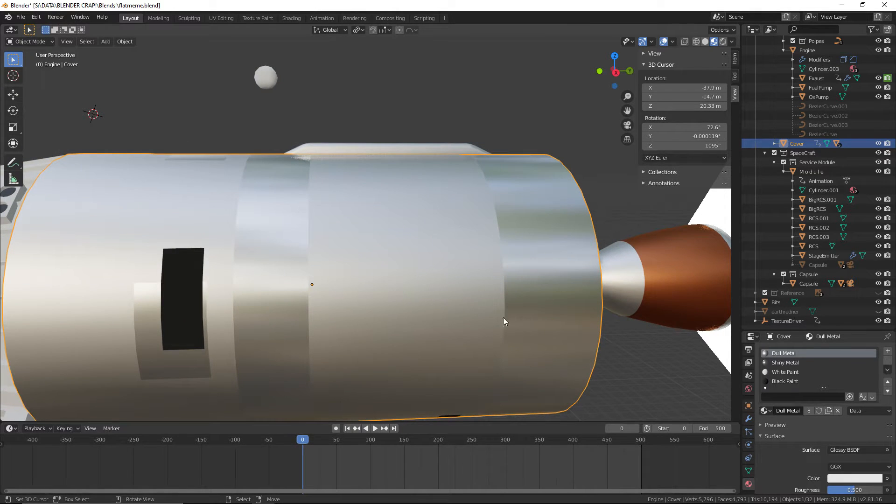
pyautogui.keyDown('shift'); pyautogui.moveTo(122, 212); pyautogui.dragTo(174, 211, button='middle'); pyautogui.keyUp('shift')
pyautogui.scroll(4, 239, 219)
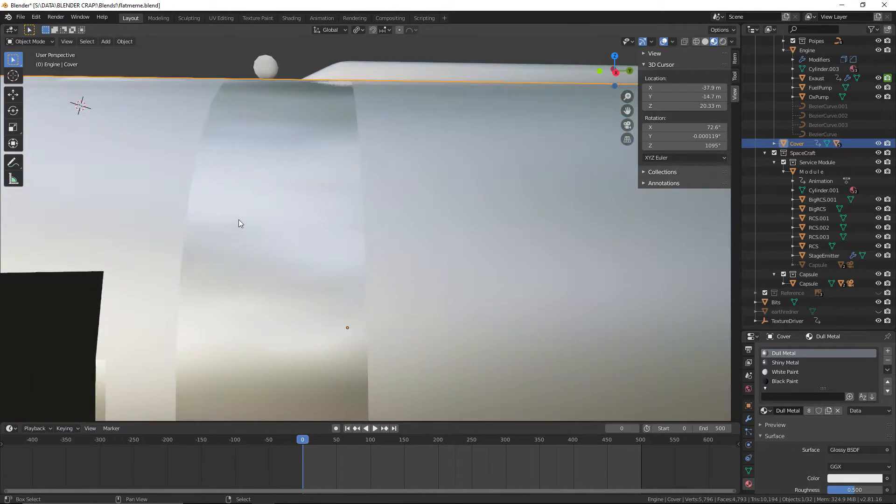
pyautogui.keyDown('shift'); pyautogui.moveTo(239, 219); pyautogui.dragTo(270, 216, button='middle'); pyautogui.keyUp('shift')
pyautogui.scroll(-4, 302, 295)
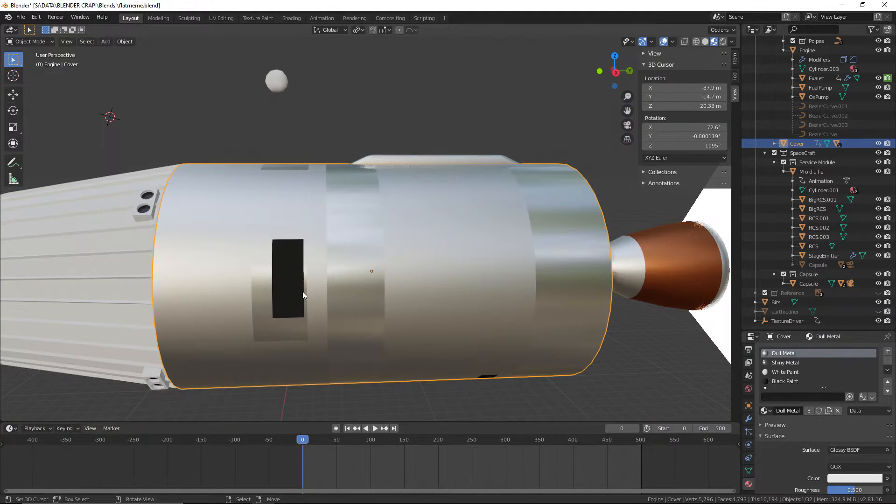
pyautogui.scroll(4, 351, 206)
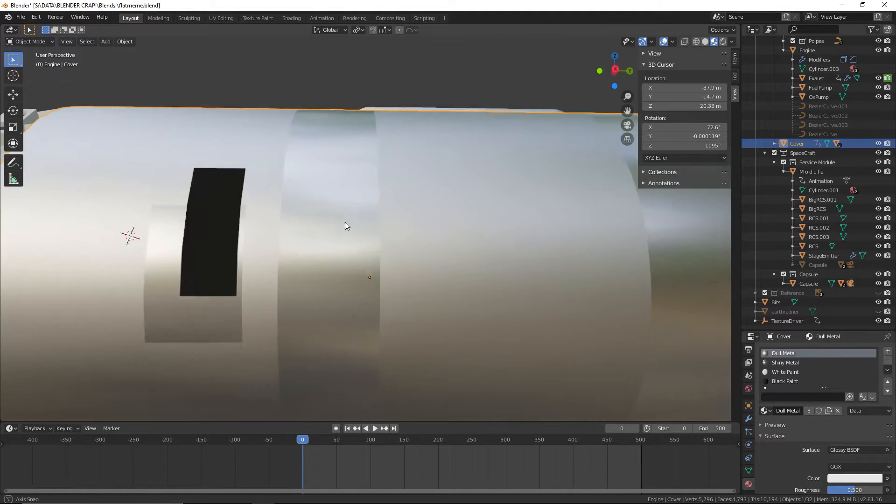
pyautogui.scroll(-2, 315, 228)
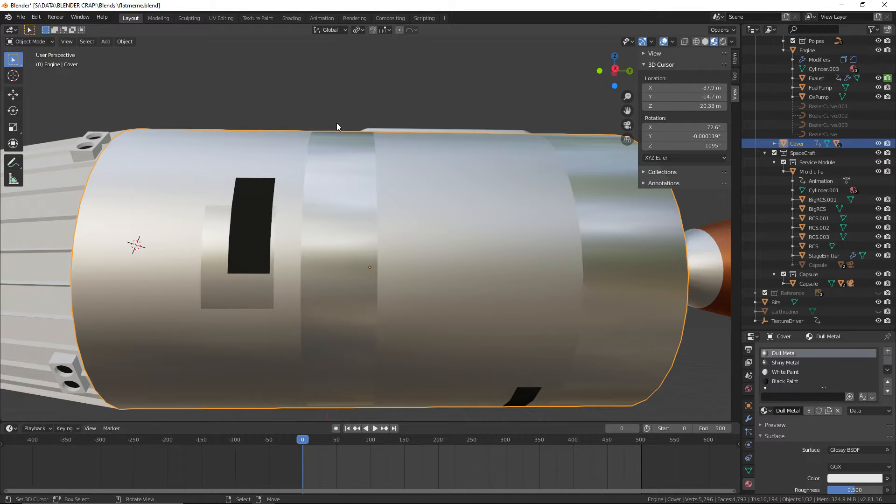
pyautogui.keyDown('shift'); pyautogui.moveTo(583, 230); pyautogui.dragTo(471, 317, button='middle'); pyautogui.keyUp('shift')
pyautogui.scroll(-5, 458, 285)
pyautogui.scroll(3, 449, 302)
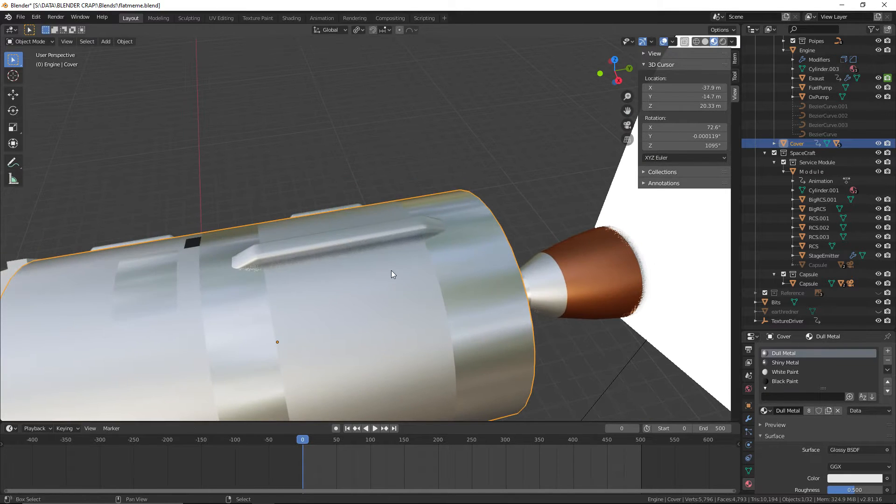
# Save the file again and look over the cover's upper fairing and the engine exhaust
pyautogui.click(20, 16)
pyautogui.click(48, 77)
pyautogui.keyDown('shift'); pyautogui.moveTo(206, 171); pyautogui.dragTo(245, 110, button='middle'); pyautogui.keyUp('shift')
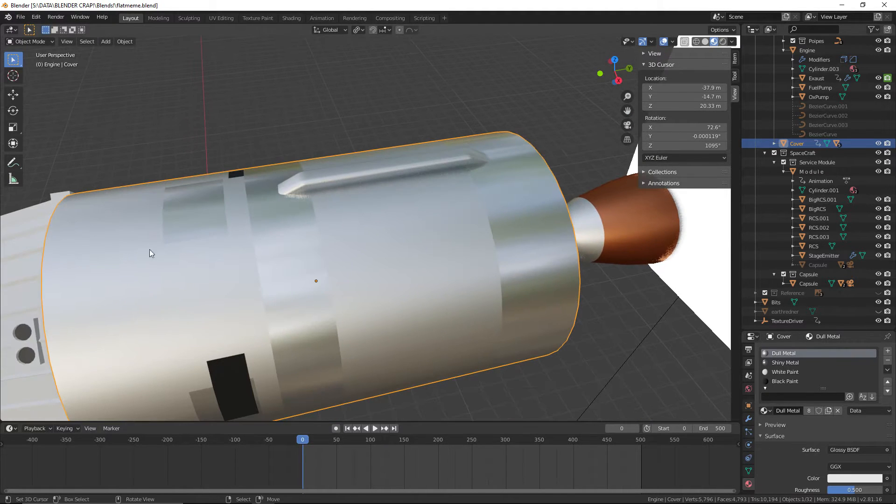
pyautogui.keyDown('shift'); pyautogui.moveTo(391, 264); pyautogui.dragTo(229, 270, button='middle'); pyautogui.keyUp('shift')
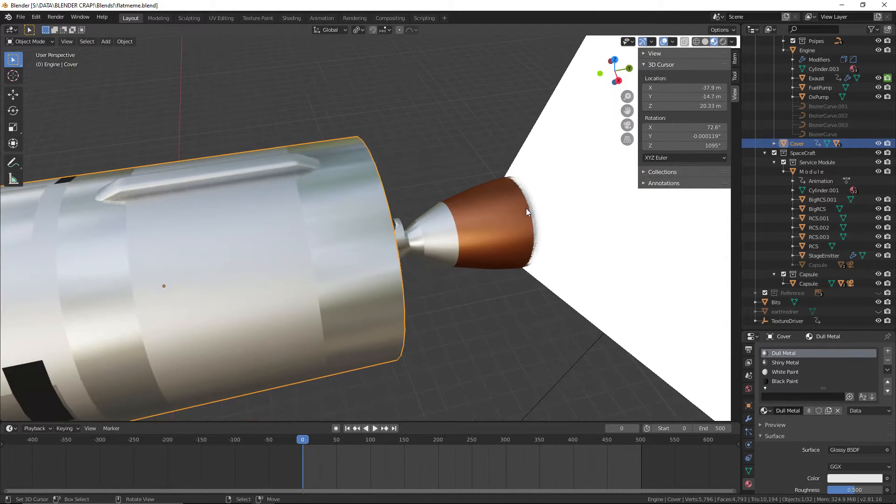
pyautogui.keyDown('shift'); pyautogui.moveTo(224, 229); pyautogui.dragTo(426, 261, button='middle'); pyautogui.keyUp('shift')
pyautogui.scroll(2, 339, 268)
pyautogui.scroll(-2, 378, 309)
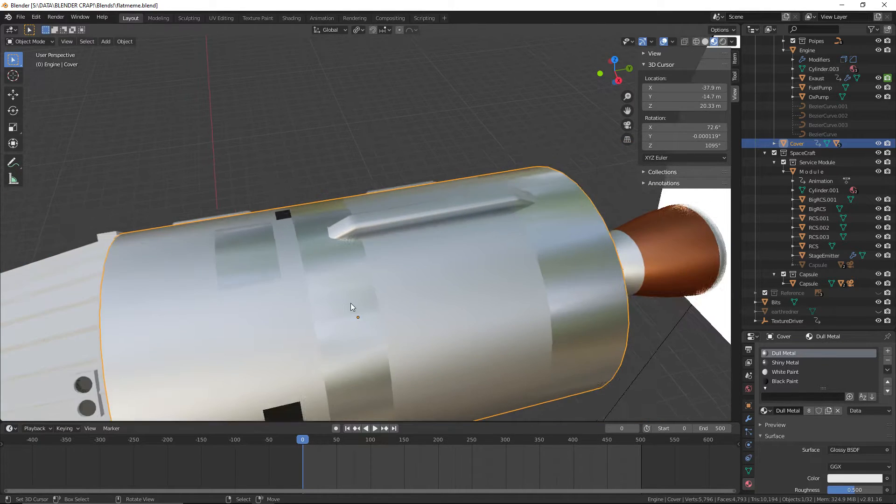
# Examine the cover's metal bands, raised upper fairing and side markings from several angles, up to the exhaust end
pyautogui.keyDown('shift'); pyautogui.moveTo(351, 303); pyautogui.dragTo(306, 260, button='middle'); pyautogui.keyUp('shift')
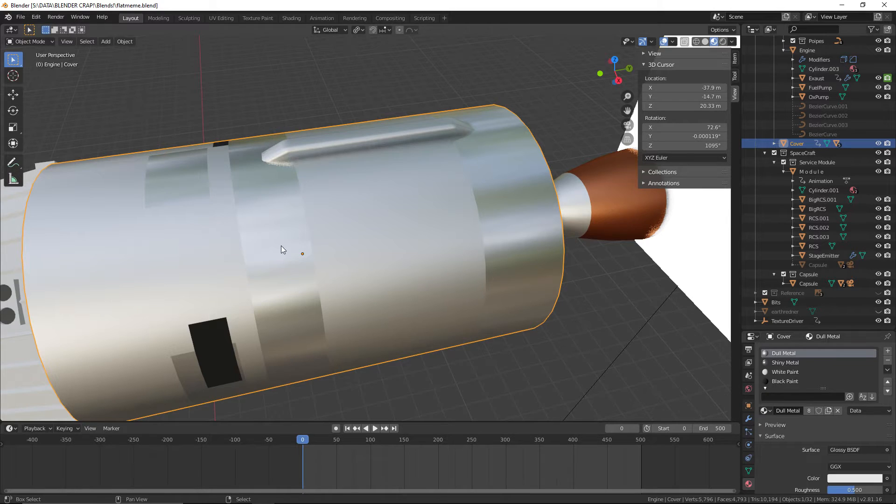
pyautogui.moveTo(281, 247)
pyautogui.mouseDown(button='middle')
pyautogui.moveTo(296, 280)
pyautogui.moveTo(296, 234)
pyautogui.moveTo(282, 250)
pyautogui.mouseUp(button='middle')
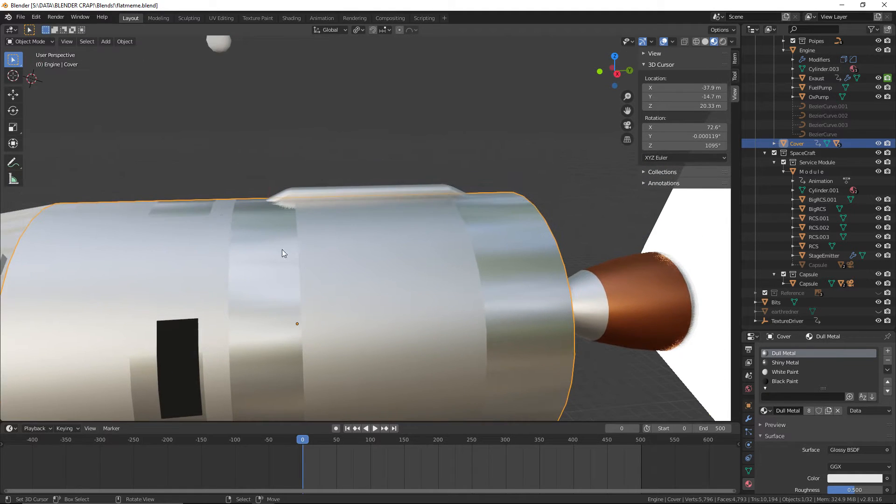
pyautogui.click(22, 17)
pyautogui.moveTo(357, 155)
pyautogui.mouseDown(button='middle')
pyautogui.moveTo(360, 163)
pyautogui.moveTo(363, 148)
pyautogui.moveTo(355, 173)
pyautogui.mouseUp(button='middle')
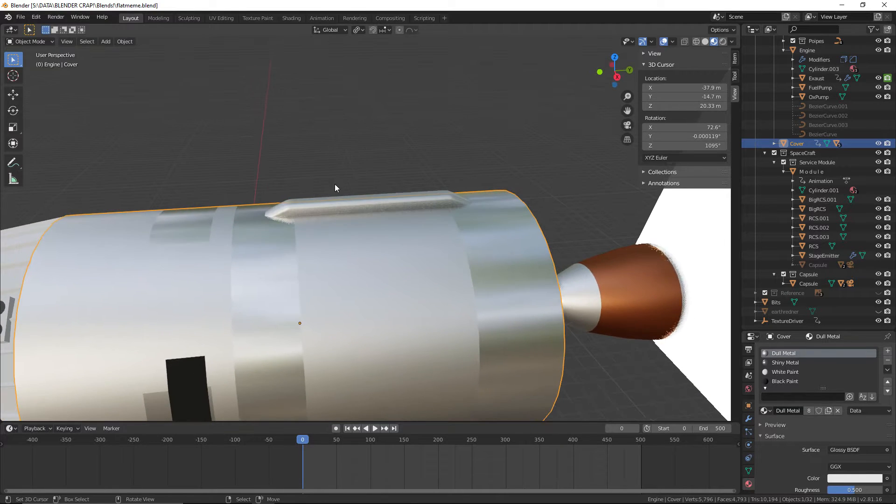
pyautogui.scroll(1, 280, 224)
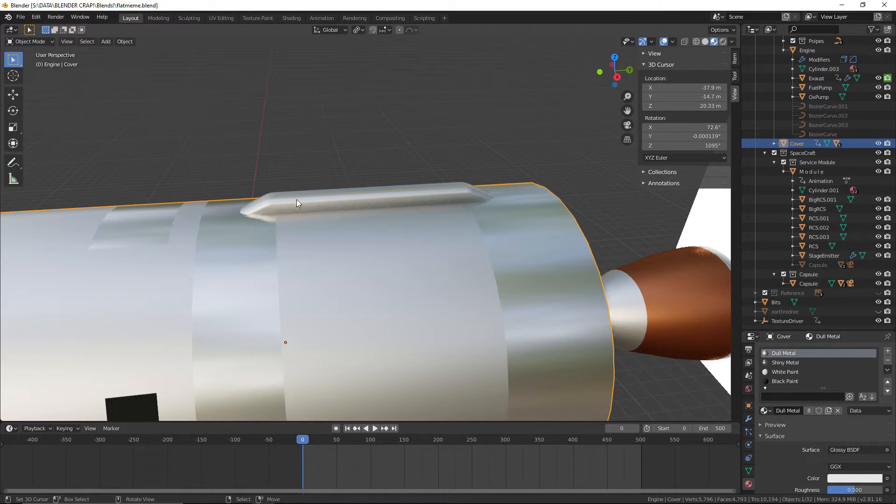
pyautogui.moveTo(509, 209); pyautogui.dragTo(324, 193, button='middle')
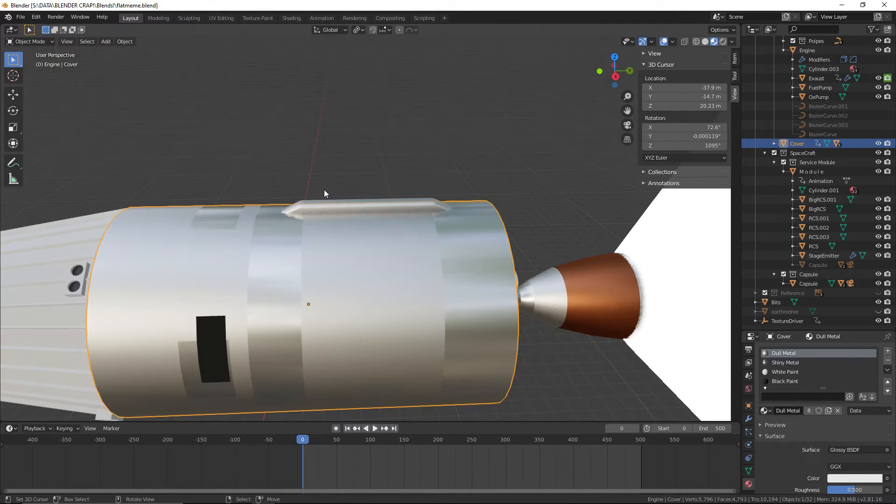
pyautogui.scroll(5, 322, 252)
pyautogui.moveTo(497, 225); pyautogui.dragTo(423, 178, button='middle')
# Check an engine pipe and a small raised fairing on the cover by selecting each, and save the file
pyautogui.rightClick(283, 258)
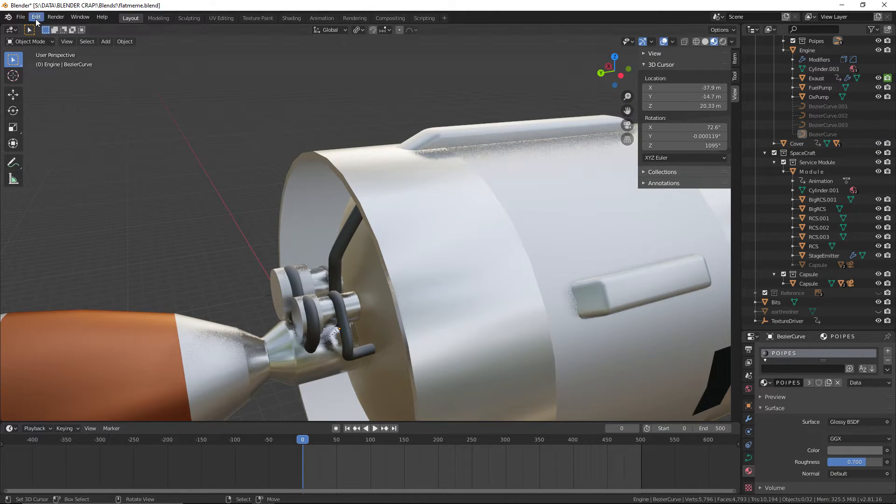
pyautogui.click(21, 17)
pyautogui.click(21, 55)
pyautogui.moveTo(87, 88); pyautogui.dragTo(303, 250, button='middle')
pyautogui.rightClick(449, 139)
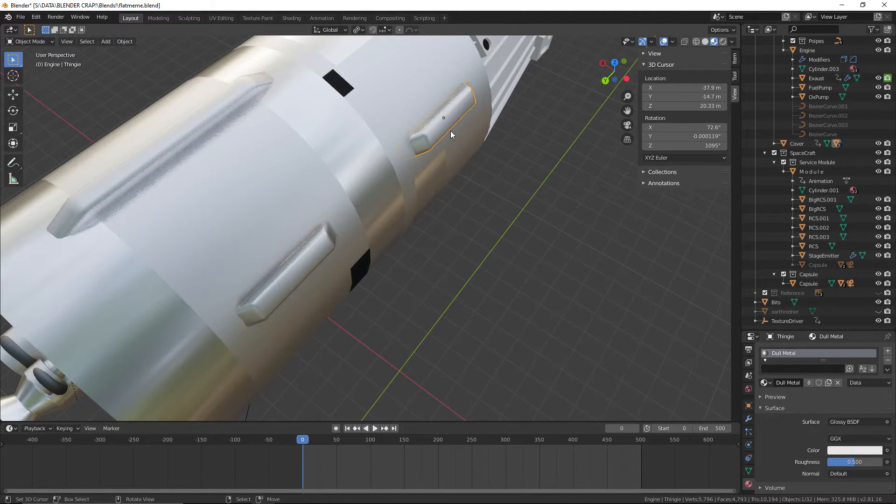
pyautogui.moveTo(512, 201); pyautogui.dragTo(544, 203, button='middle')
pyautogui.scroll(-5, 405, 142)
pyautogui.click(20, 17)
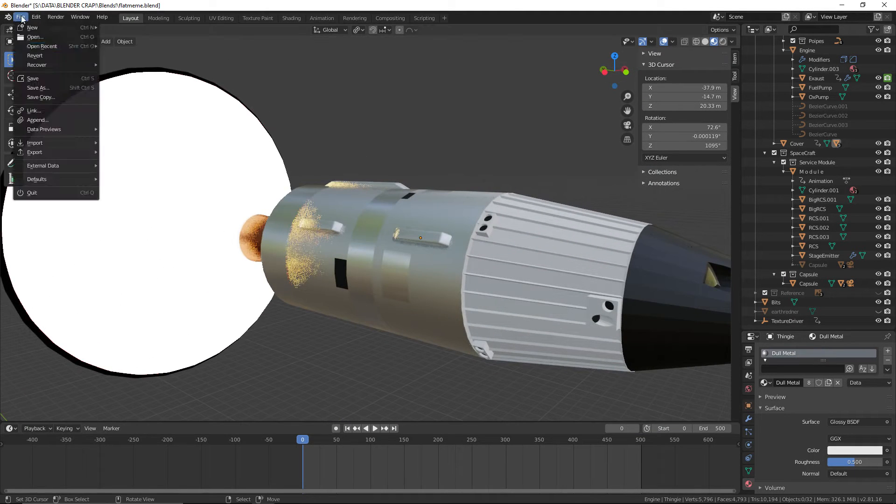
pyautogui.click(32, 75)
# Place the 3D cursor on the side of the cover and save the file again
pyautogui.moveTo(558, 178); pyautogui.dragTo(470, 124, button='middle')
pyautogui.click(269, 198)
pyautogui.moveTo(330, 290); pyautogui.dragTo(368, 333, button='middle')
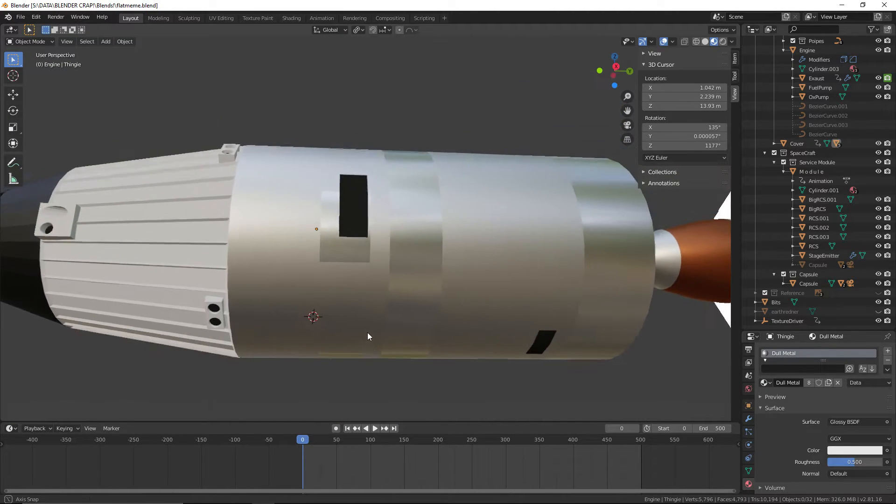
pyautogui.click(21, 18)
pyautogui.click(40, 78)
# Examine the black marking, shiny metal panels and bands on the cover's side from near and far
pyautogui.moveTo(327, 123); pyautogui.dragTo(352, 158, button='middle')
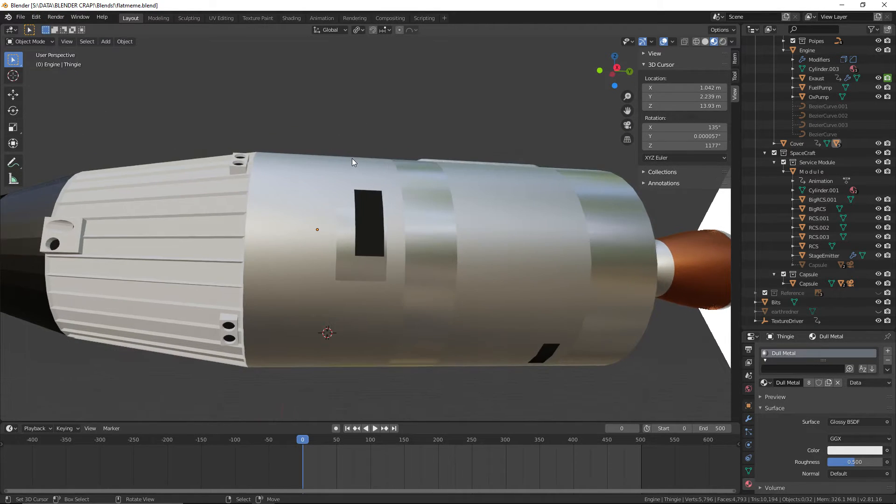
pyautogui.moveTo(288, 232); pyautogui.dragTo(408, 290, button='middle')
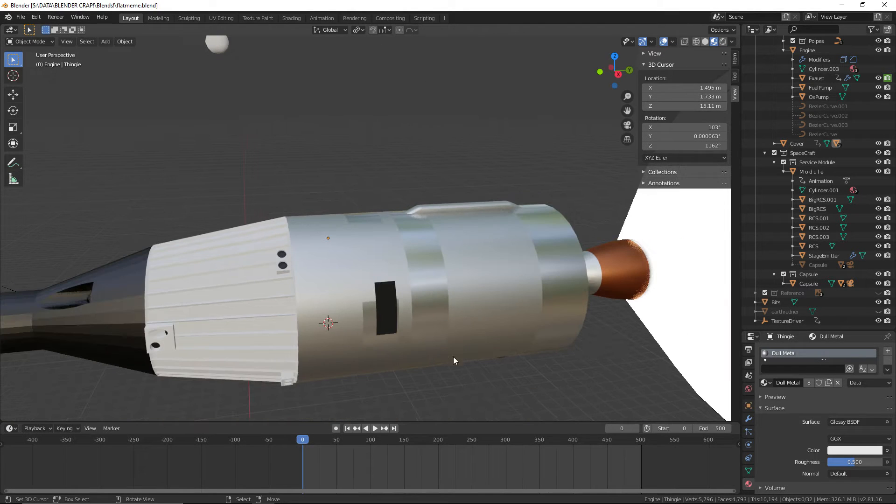
pyautogui.scroll(3, 391, 334)
pyautogui.scroll(-1, 448, 323)
pyautogui.keyDown('shift'); pyautogui.moveTo(449, 323); pyautogui.dragTo(411, 236, button='middle'); pyautogui.keyUp('shift')
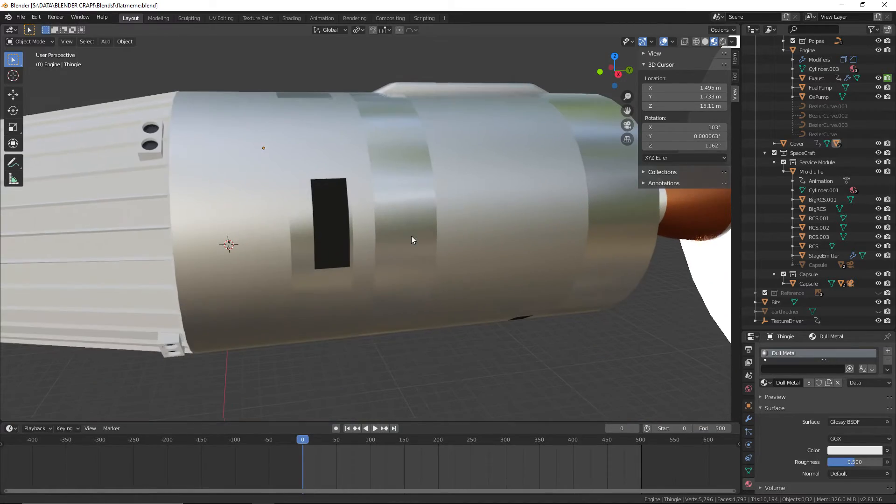
pyautogui.keyDown('shift'); pyautogui.moveTo(349, 270); pyautogui.dragTo(371, 280, button='middle'); pyautogui.keyUp('shift')
pyautogui.scroll(2, 352, 261)
# Switch to the browser's Titan II image results and compare the launch photos with the modelled markings
pyautogui.hotkey('alt', 'Tab')
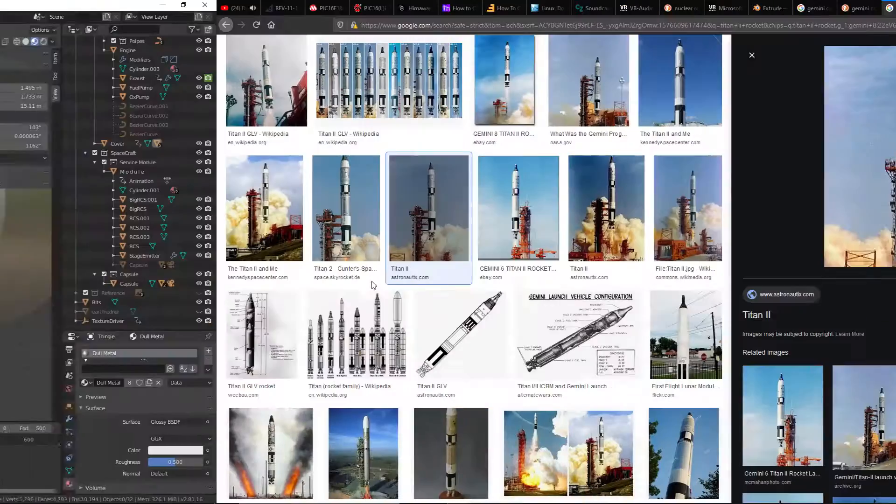
pyautogui.click(301, 210)
pyautogui.click(390, 210)
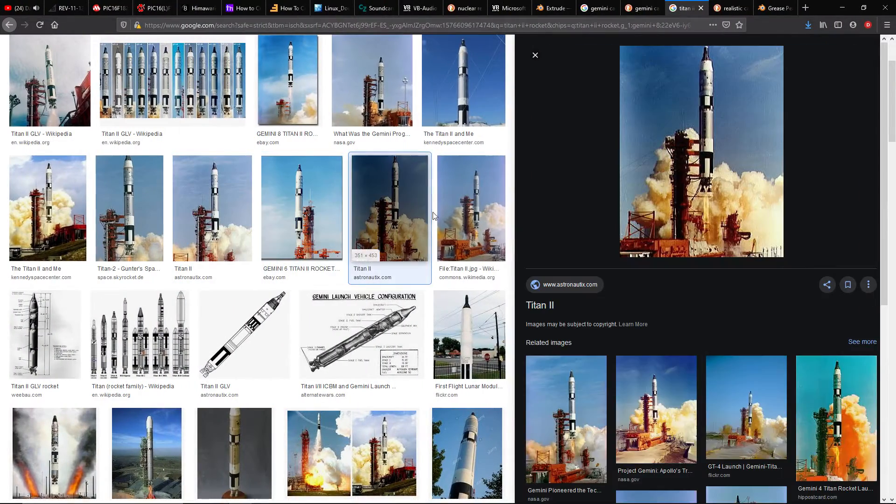
pyautogui.click(442, 218)
pyautogui.click(390, 210)
pyautogui.scroll(3, 750, 114)
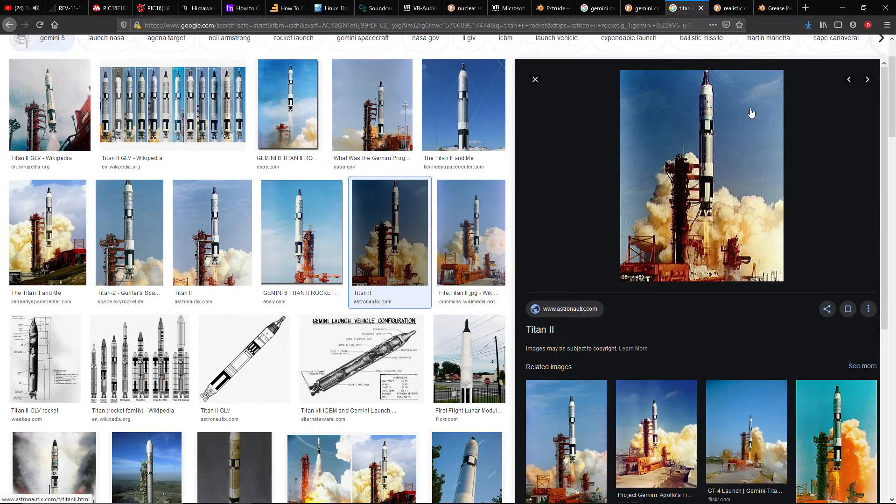
pyautogui.scroll(-3, 88, 403)
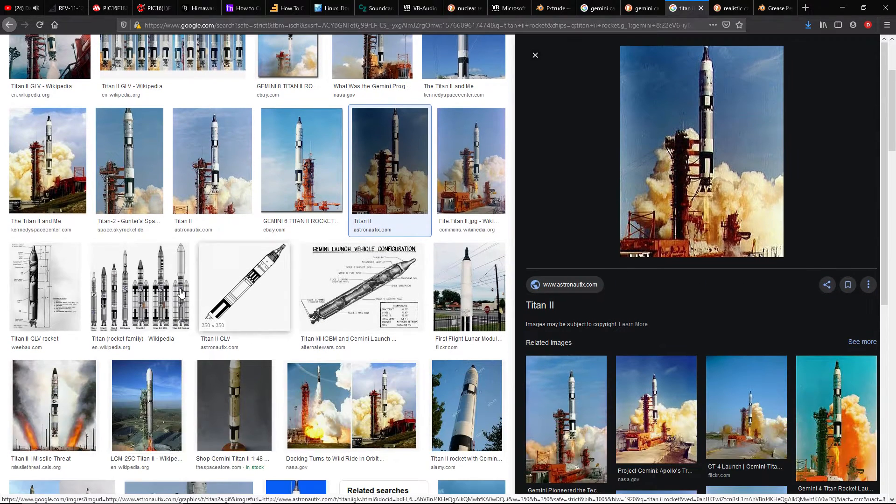
# View the Missile Threat launch photo and the Gemini Titan II 1:48 scale model photo in the image results
pyautogui.click(88, 403)
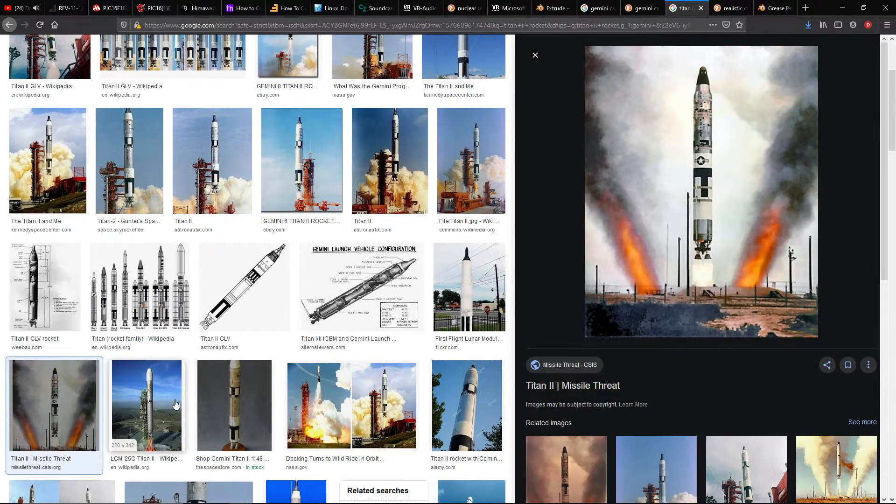
pyautogui.click(175, 404)
pyautogui.click(246, 405)
pyautogui.click(72, 390)
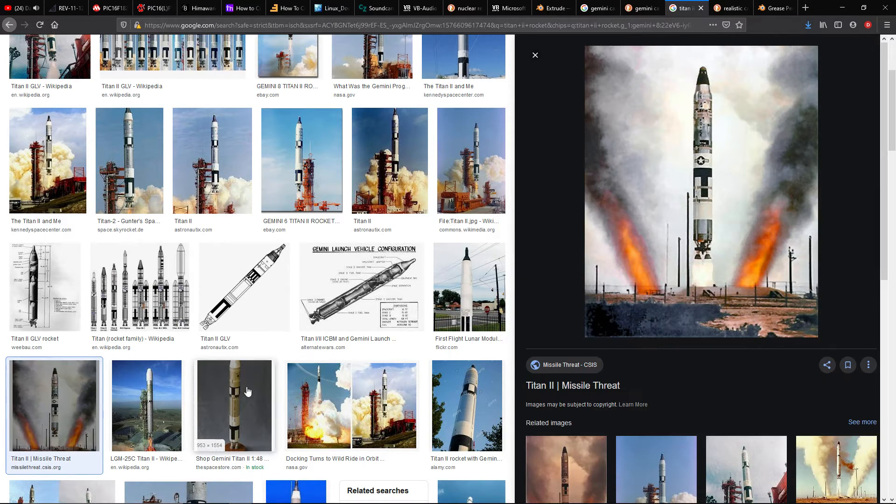
pyautogui.click(267, 392)
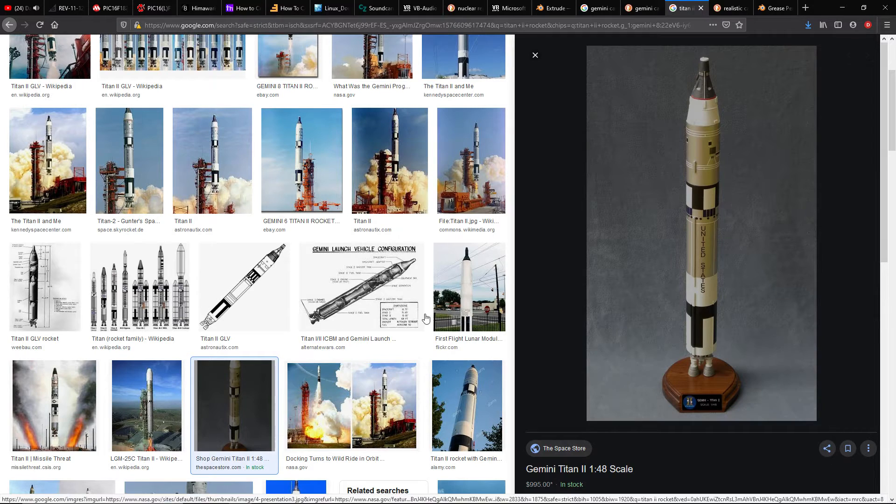
# View the First Flight Lunar Module photo of the Gemini 8 Titan II replica and look through further results
pyautogui.click(364, 287)
pyautogui.click(476, 286)
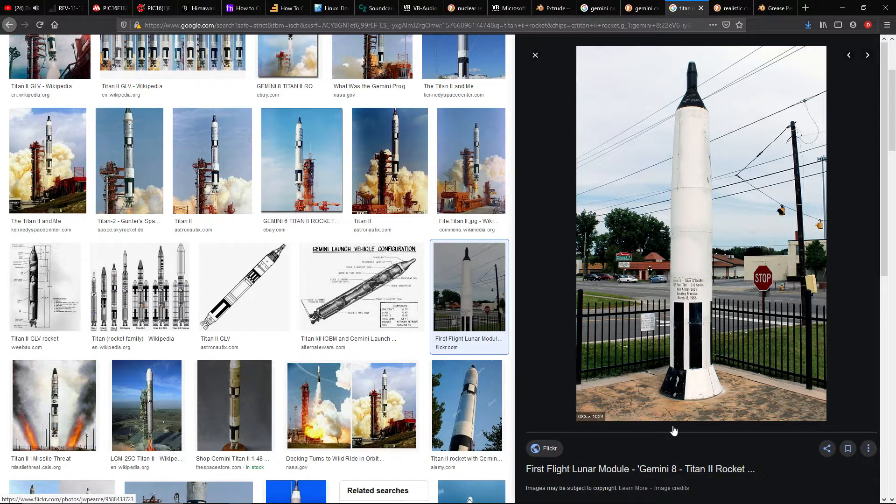
pyautogui.scroll(-3, 673, 430)
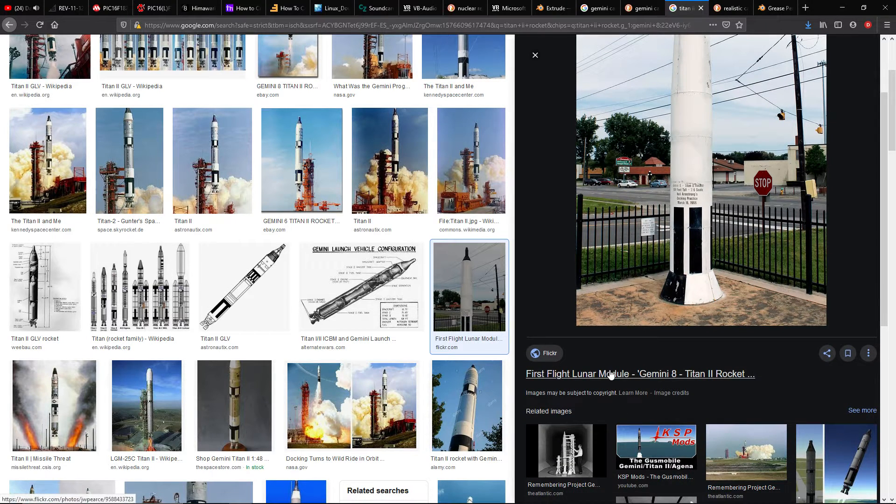
pyautogui.scroll(3, 728, 288)
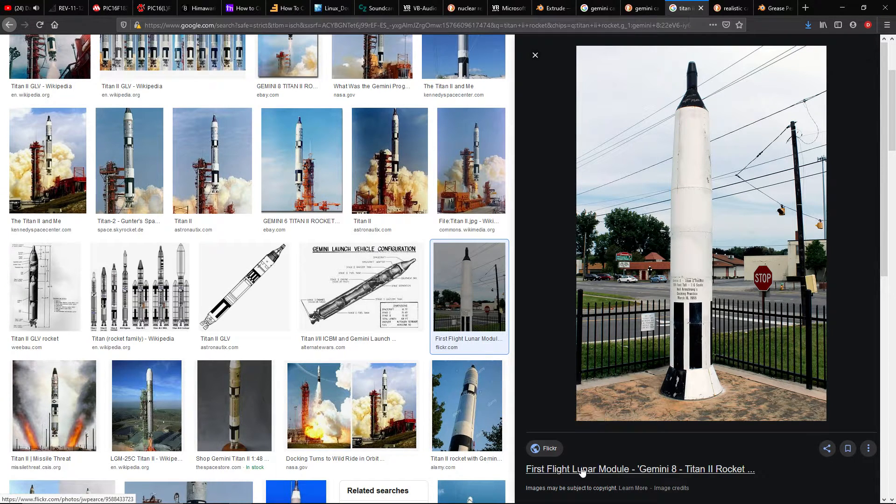
pyautogui.scroll(-3, 378, 287)
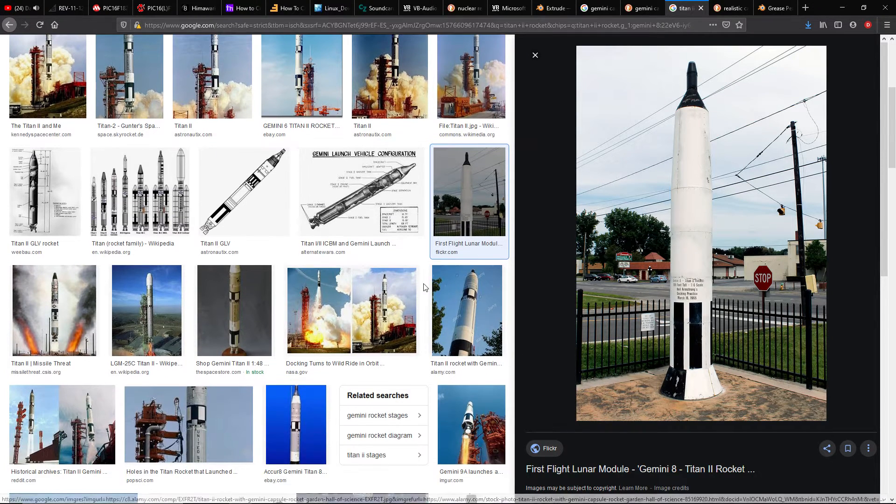
# Open the Popular Science article about the holes in the Titan rocket and skim down to its silo launch photo
pyautogui.click(200, 420)
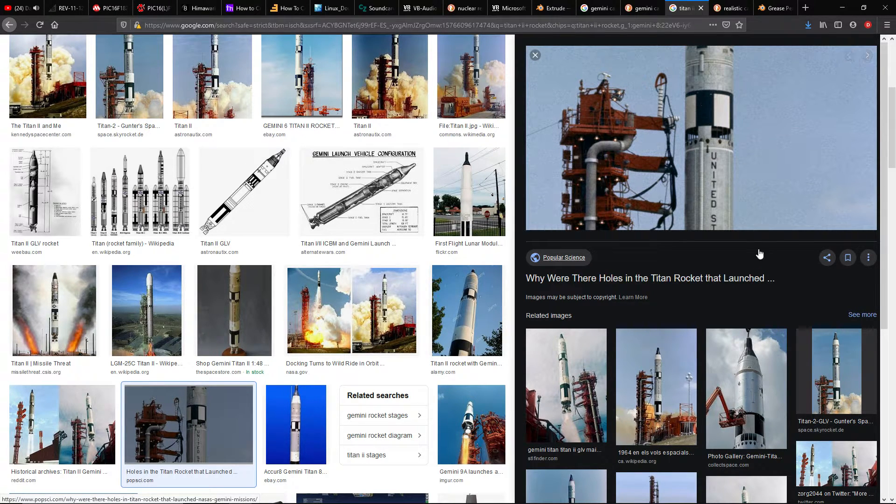
pyautogui.click(541, 229)
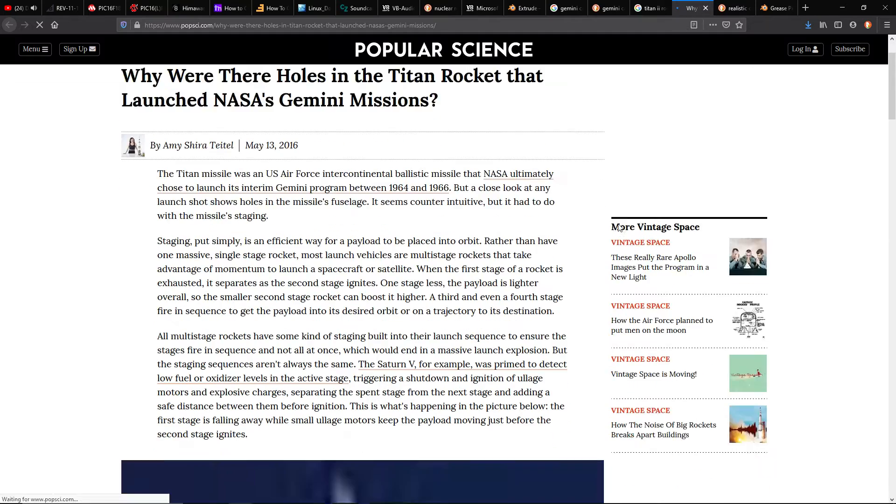
pyautogui.scroll(-15, 623, 219)
pyautogui.scroll(-8, 417, 223)
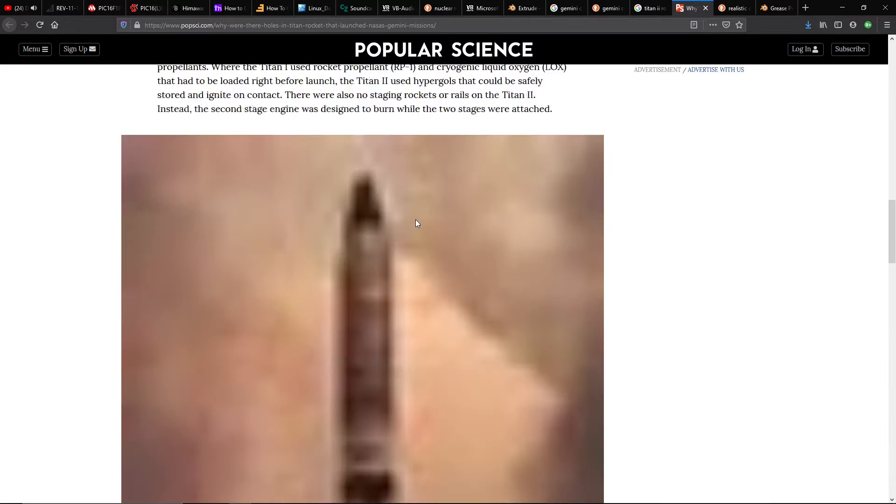
pyautogui.scroll(-5, 560, 243)
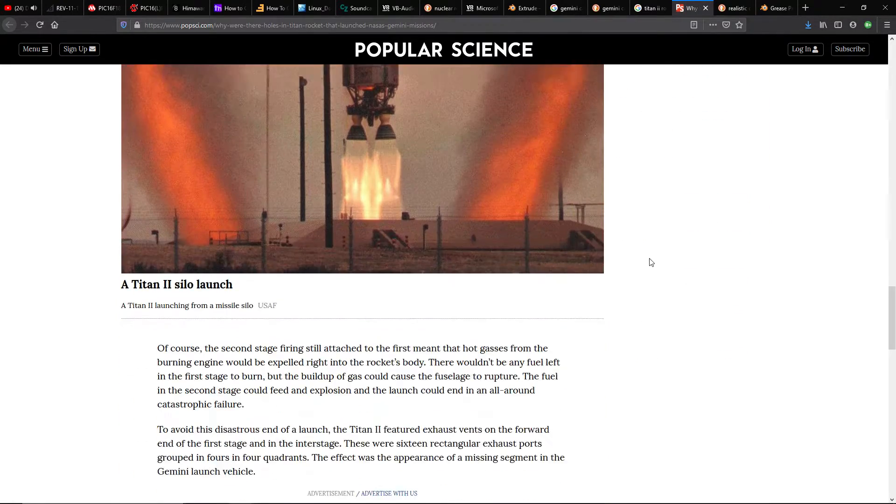
# Examine the Titan II's markings in the silo launch photo and skim the rest of the article
pyautogui.scroll(9, 648, 264)
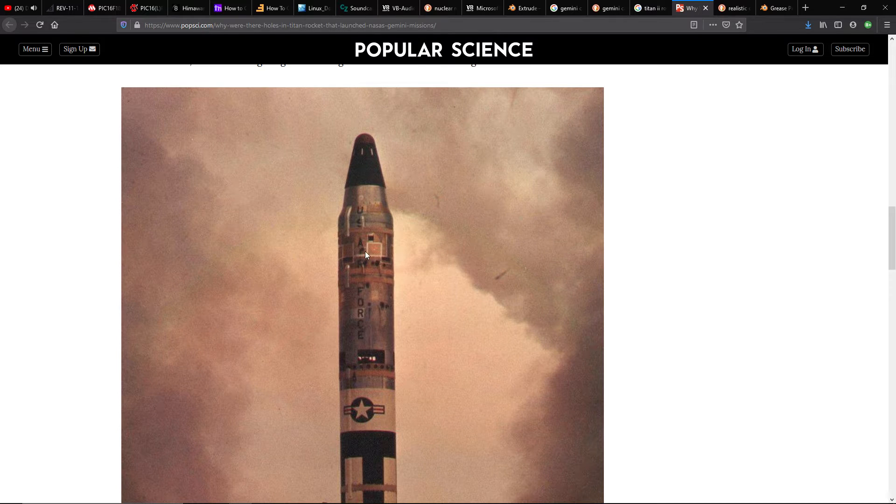
pyautogui.scroll(-15, 365, 254)
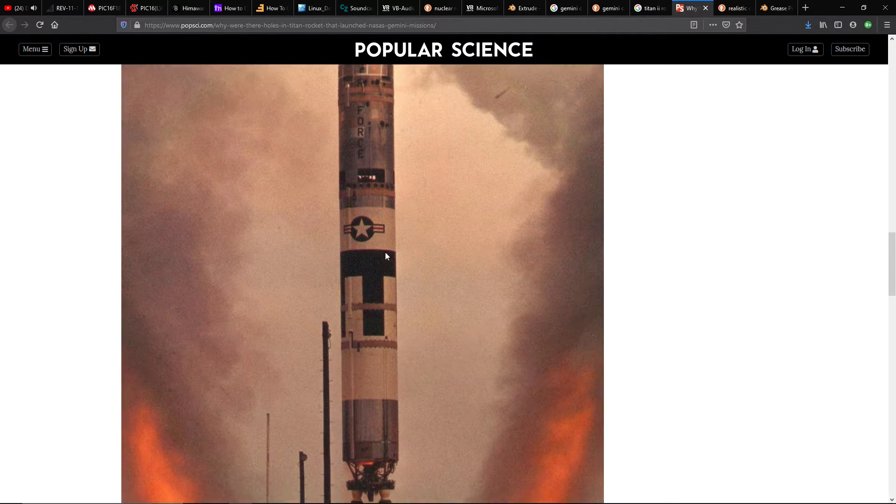
pyautogui.scroll(-10, 476, 370)
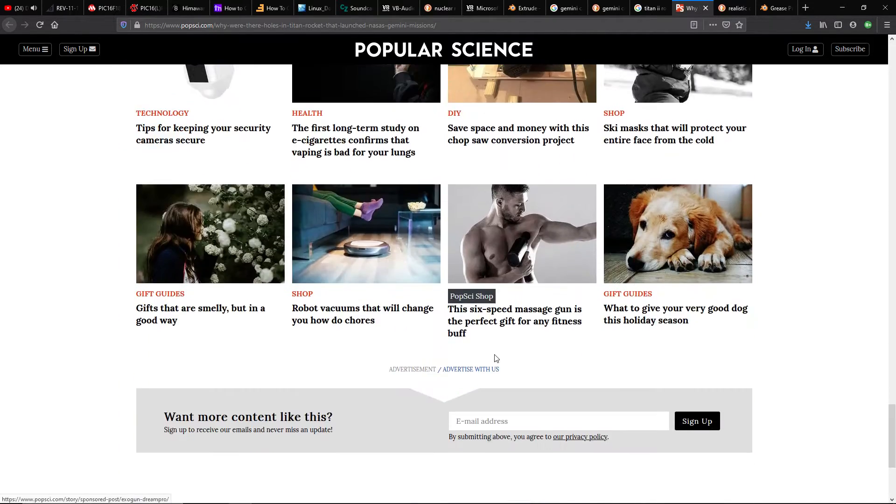
pyautogui.scroll(5, 500, 353)
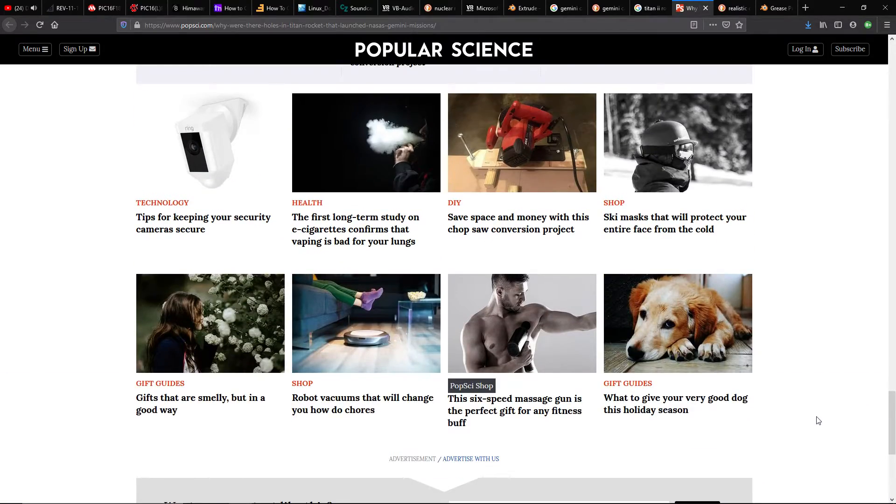
pyautogui.scroll(9, 817, 420)
pyautogui.scroll(15, 817, 420)
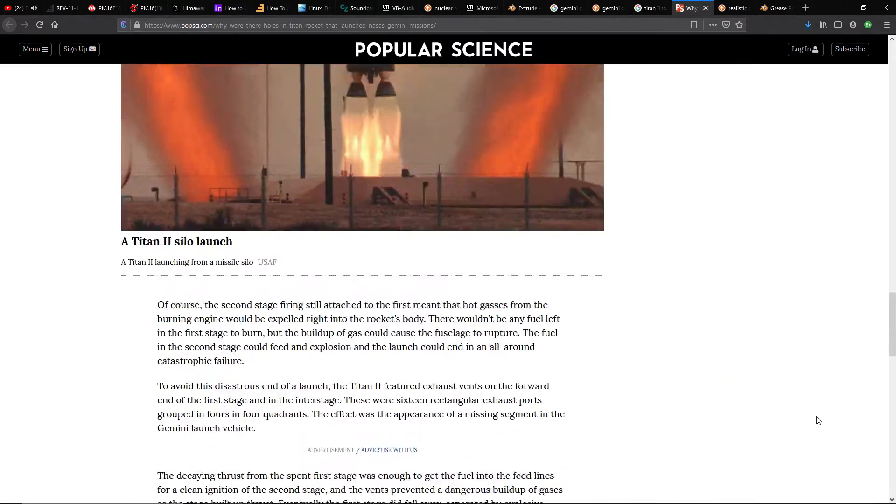
pyautogui.scroll(10, 543, 415)
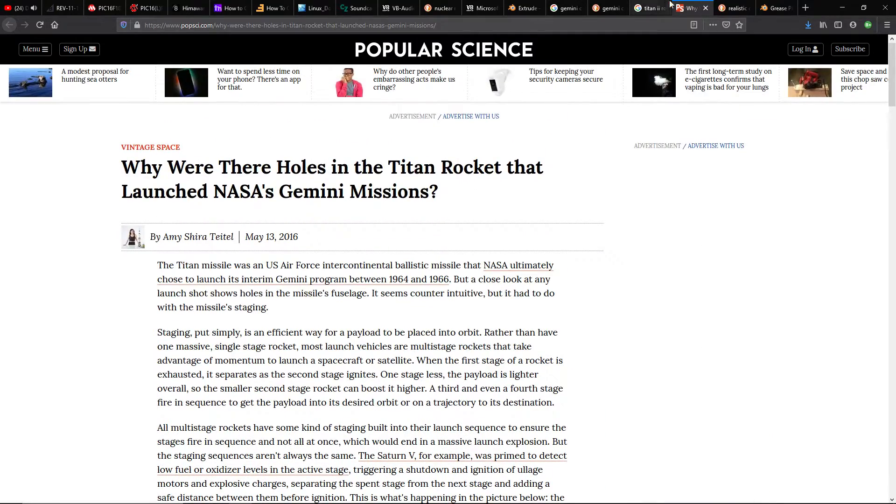
# Close the article and open its Titan rocket launch tower photo as a standalone image
pyautogui.click(705, 8)
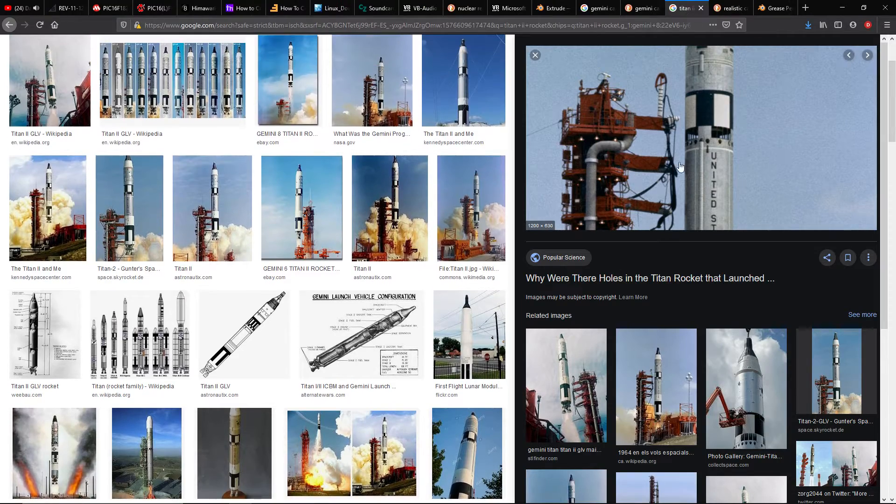
pyautogui.rightClick(728, 132)
pyautogui.click(787, 214)
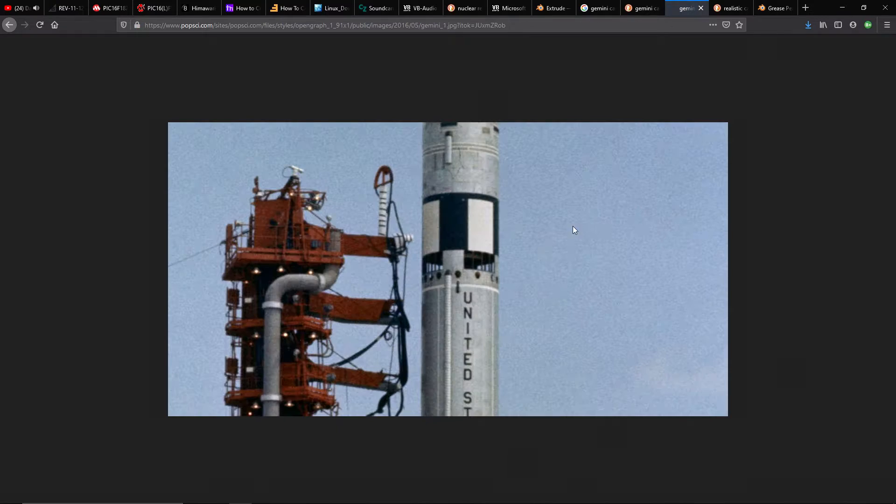
pyautogui.click(887, 25)
pyautogui.click(864, 116)
pyautogui.click(864, 116)
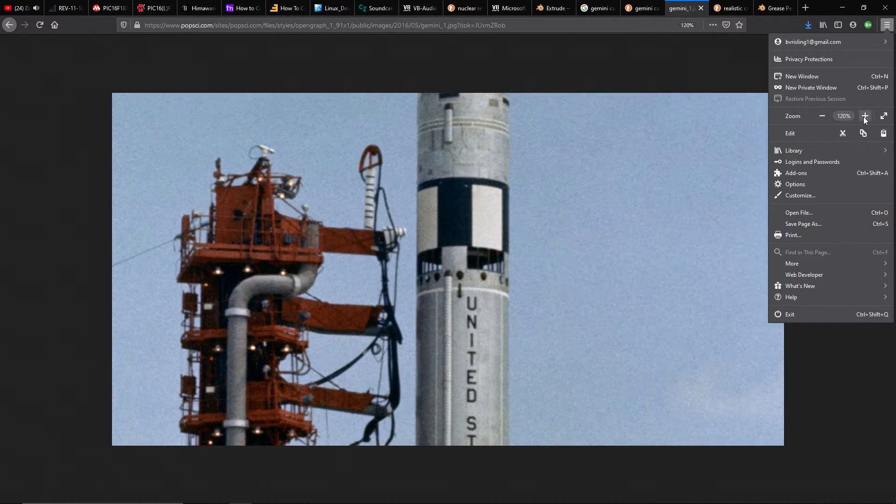
pyautogui.click(864, 116)
pyautogui.click(865, 116)
pyautogui.click(864, 116)
pyautogui.rightClick(722, 177)
pyautogui.hotkey('ctrl', '0')
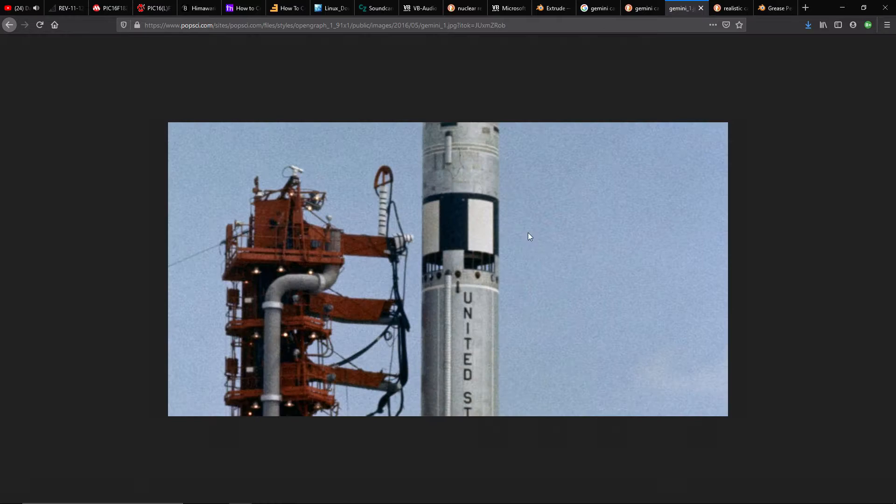
# Zoom the launch tower photo to 150% to examine the rocket's black-and-white band and interstage vents
pyautogui.click(887, 25)
pyautogui.click(863, 115)
pyautogui.click(863, 116)
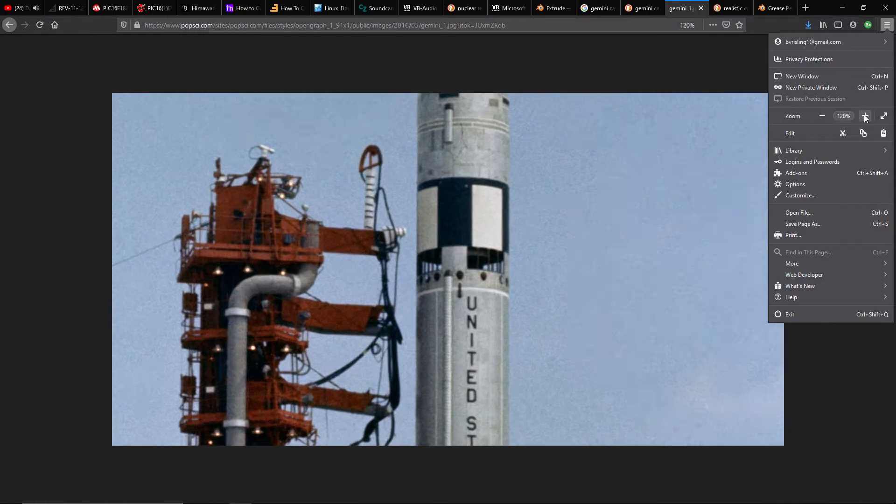
pyautogui.click(863, 116)
pyautogui.click(864, 116)
pyautogui.click(568, 38)
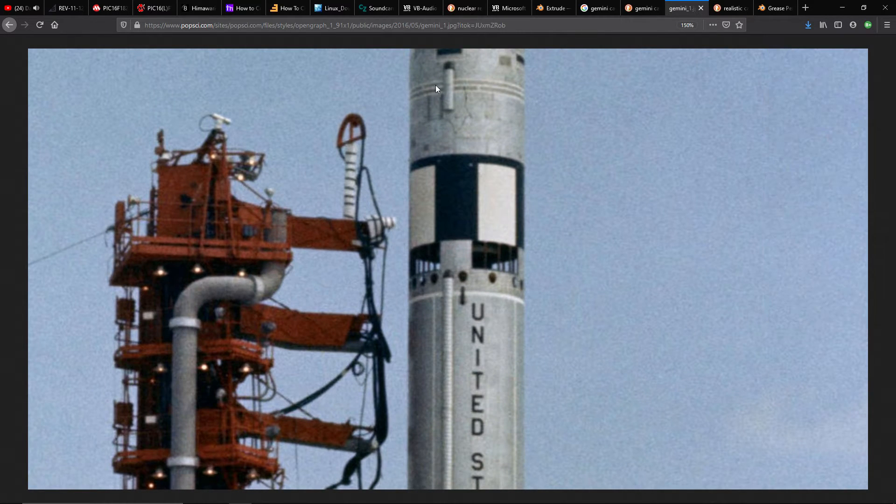
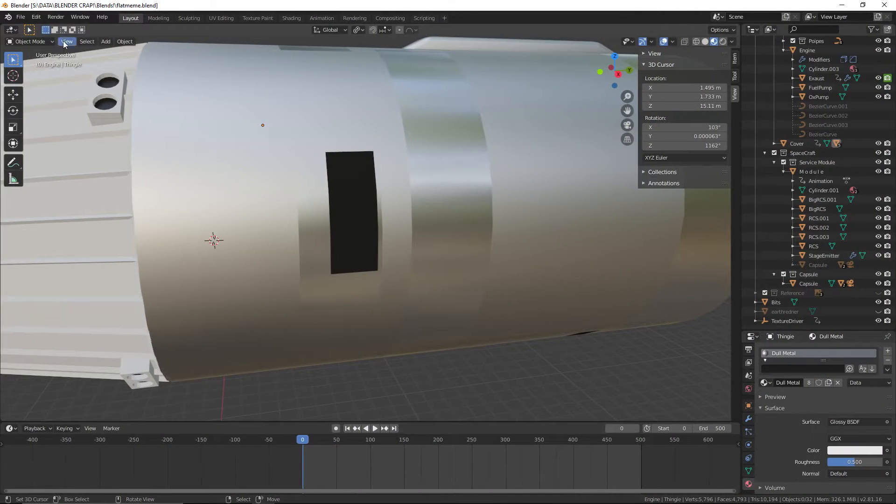
# Add a mesh cylinder at the 3D cursor on the side of the rocket's second-stage cover
pyautogui.scroll(-3, 264, 206)
pyautogui.keyDown('shift'); pyautogui.moveTo(378, 204); pyautogui.dragTo(406, 204, button='middle'); pyautogui.keyUp('shift')
pyautogui.scroll(2, 416, 176)
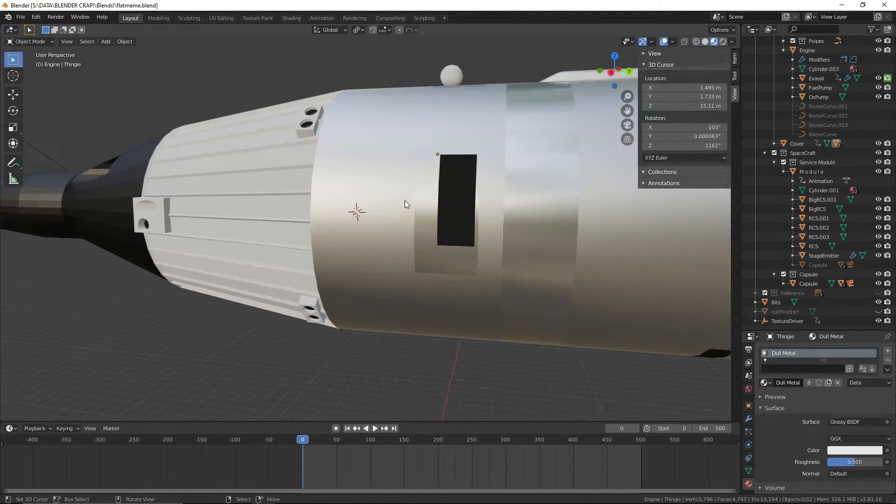
pyautogui.click(106, 41)
pyautogui.moveTo(120, 54)
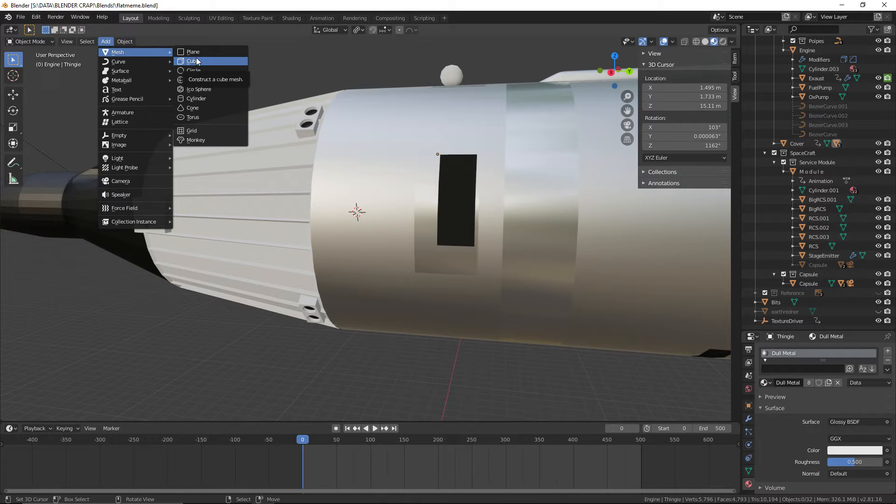
pyautogui.click(209, 99)
pyautogui.scroll(-4, 322, 142)
pyautogui.moveTo(322, 142); pyautogui.dragTo(377, 181, button='middle')
pyautogui.scroll(1, 408, 188)
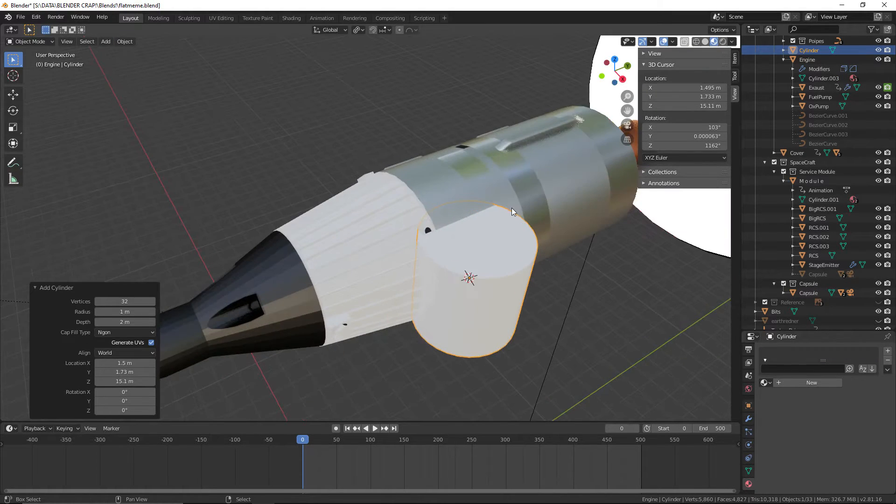
pyautogui.keyDown('shift'); pyautogui.moveTo(510, 207); pyautogui.dragTo(409, 190, button='middle'); pyautogui.keyUp('shift')
pyautogui.scroll(4, 409, 190)
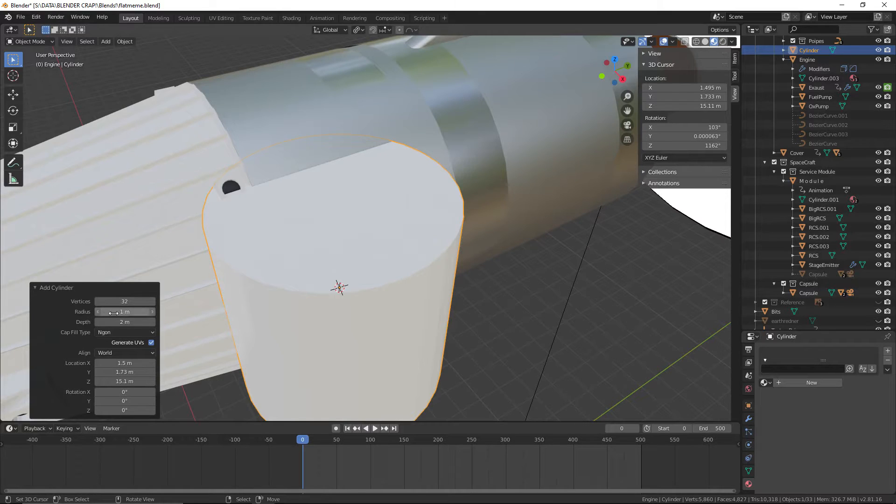
# Set the new cylinder's radius to 0.2 m and its depth to 0.25 m
pyautogui.moveTo(123, 312); pyautogui.dragTo(69, 317)
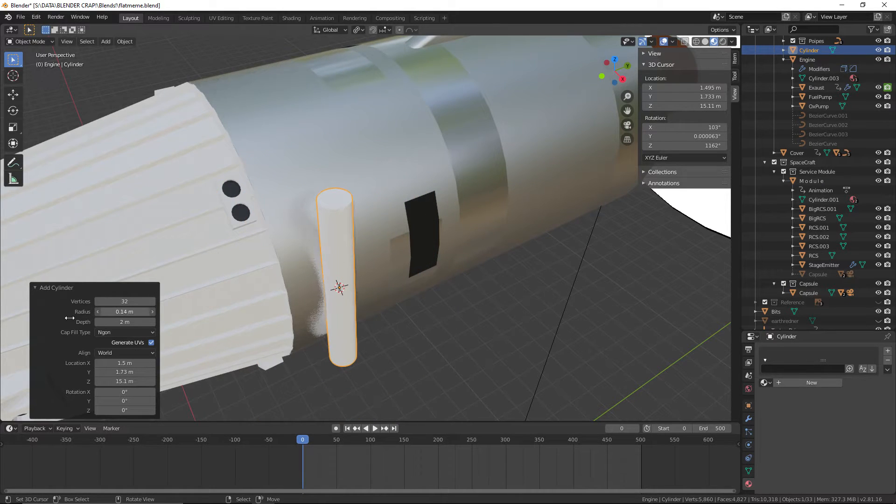
pyautogui.click(149, 309)
pyautogui.write('0.1')
pyautogui.press('Return')
pyautogui.moveTo(129, 323); pyautogui.dragTo(882, 323)
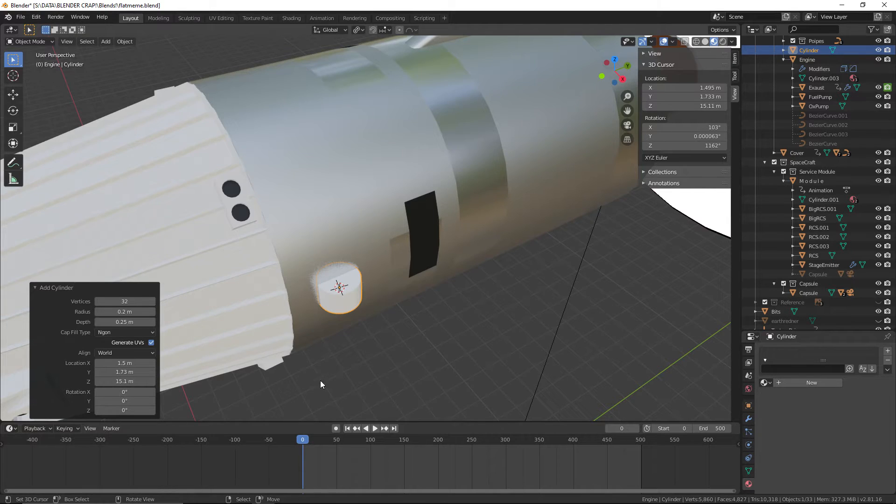
pyautogui.moveTo(320, 380); pyautogui.dragTo(396, 341, button='middle')
pyautogui.moveTo(438, 208); pyautogui.dragTo(349, 324, button='middle')
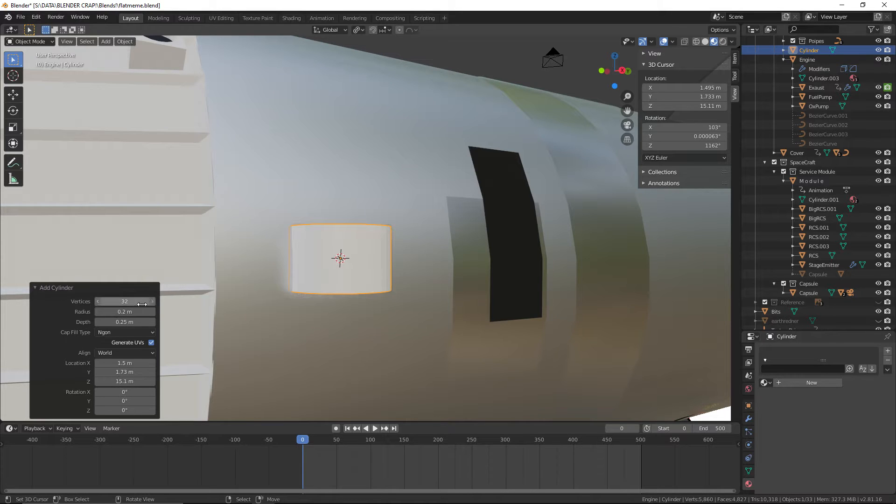
pyautogui.moveTo(355, 294); pyautogui.dragTo(396, 293, button='middle')
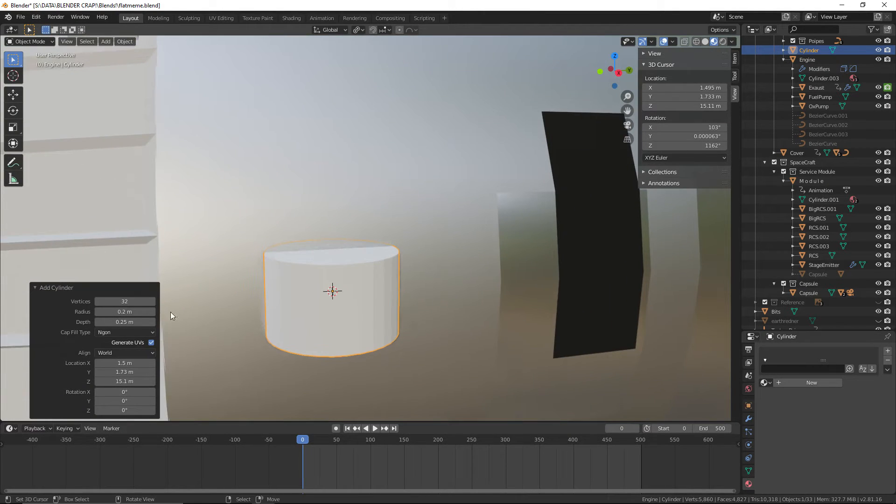
# Reduce the cylinder to 16 vertices, save the file and collapse the cylinder's creation settings
pyautogui.click(130, 301)
pyautogui.write('16')
pyautogui.press('Return')
pyautogui.scroll(-5, 374, 209)
pyautogui.moveTo(373, 209)
pyautogui.mouseDown(button='middle')
pyautogui.moveTo(421, 219)
pyautogui.moveTo(362, 222)
pyautogui.moveTo(385, 210)
pyautogui.moveTo(371, 203)
pyautogui.mouseUp(button='middle')
pyautogui.scroll(-3, 389, 206)
pyautogui.scroll(5, 365, 203)
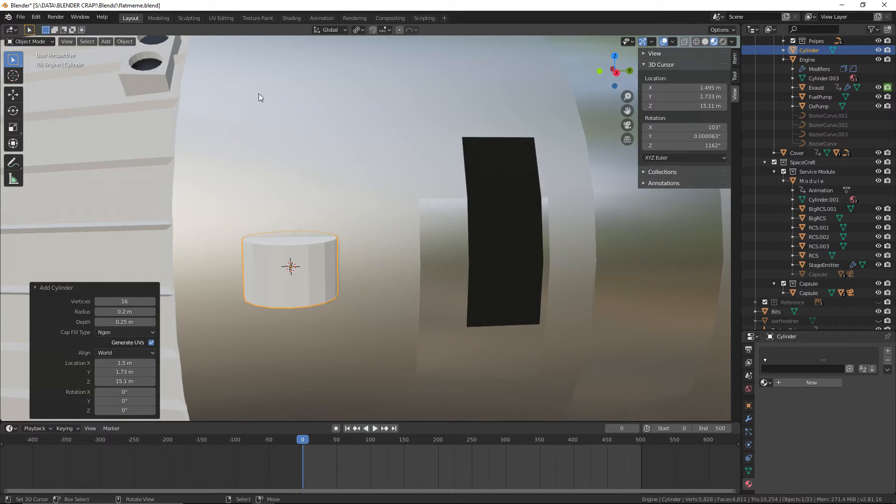
pyautogui.click(20, 17)
pyautogui.click(52, 75)
pyautogui.click(96, 290)
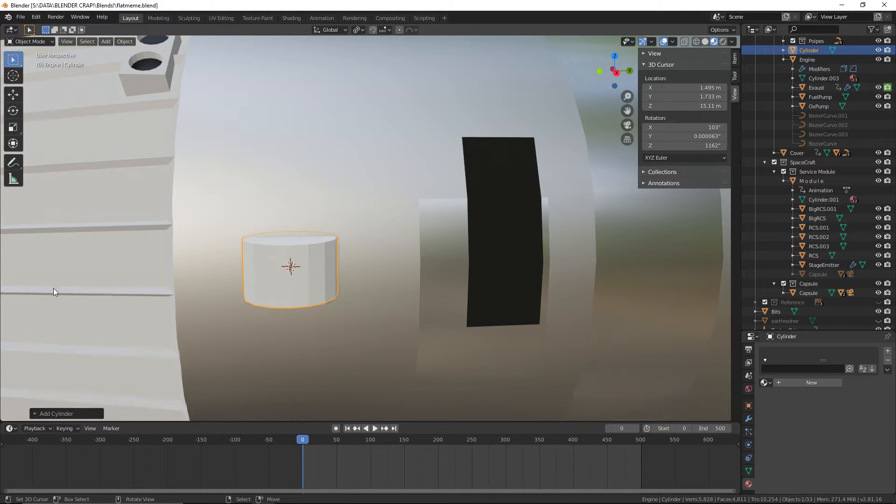
# Rotate the cylinder 90 degrees about the global Y axis so its cap faces outward, and save the file
pyautogui.moveTo(319, 265); pyautogui.dragTo(415, 278, button='middle')
pyautogui.press('r')
pyautogui.press('z')
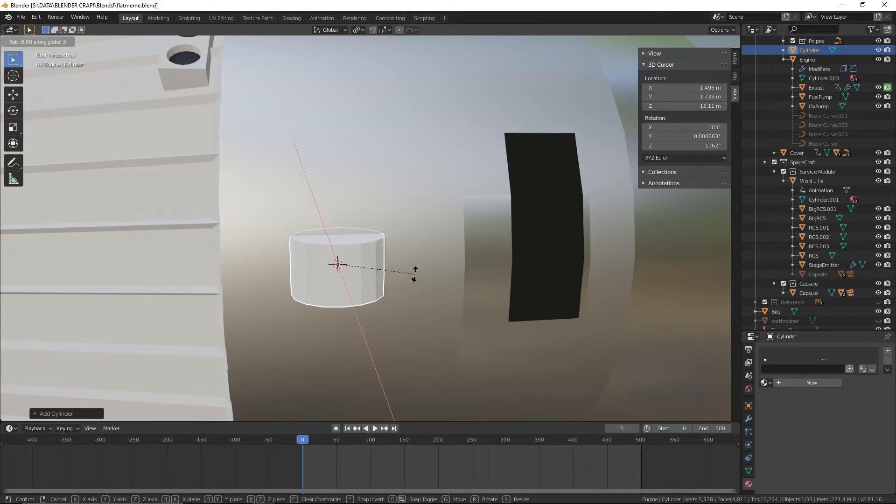
pyautogui.write('y90')
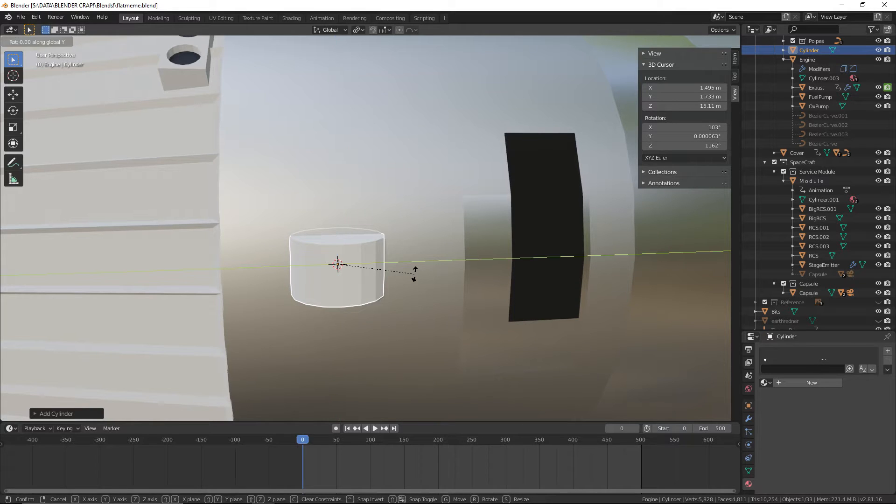
pyautogui.press('Return')
pyautogui.click(21, 17)
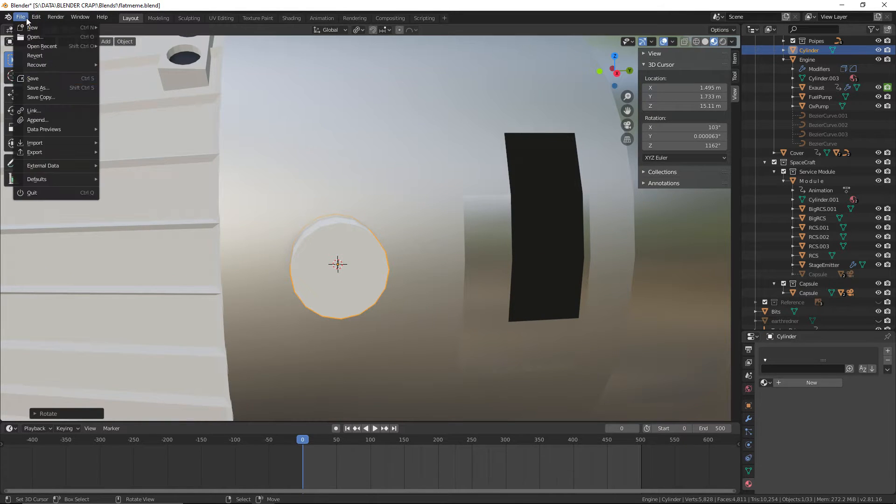
pyautogui.click(33, 79)
# Copy the rotated cylinder and paste a duplicate in the same place
pyautogui.moveTo(327, 154); pyautogui.dragTo(361, 288, button='middle')
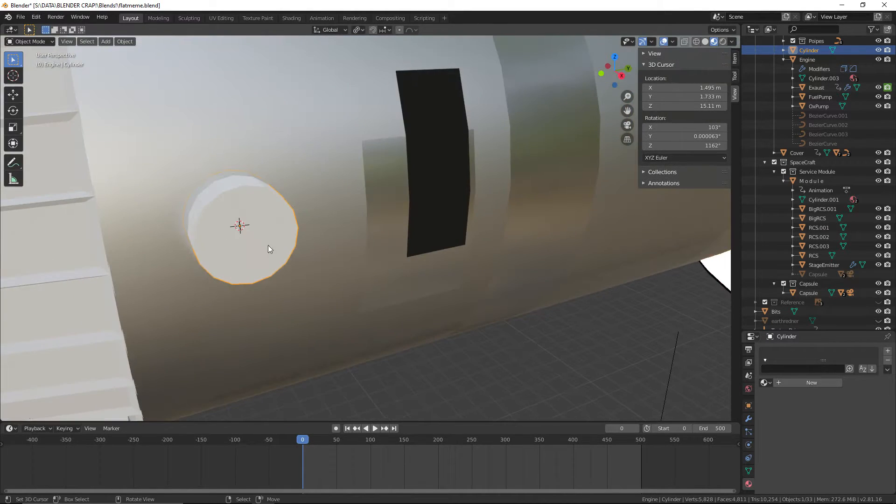
pyautogui.moveTo(267, 245); pyautogui.dragTo(363, 279, button='middle')
pyautogui.hotkey('ctrl', 'c')
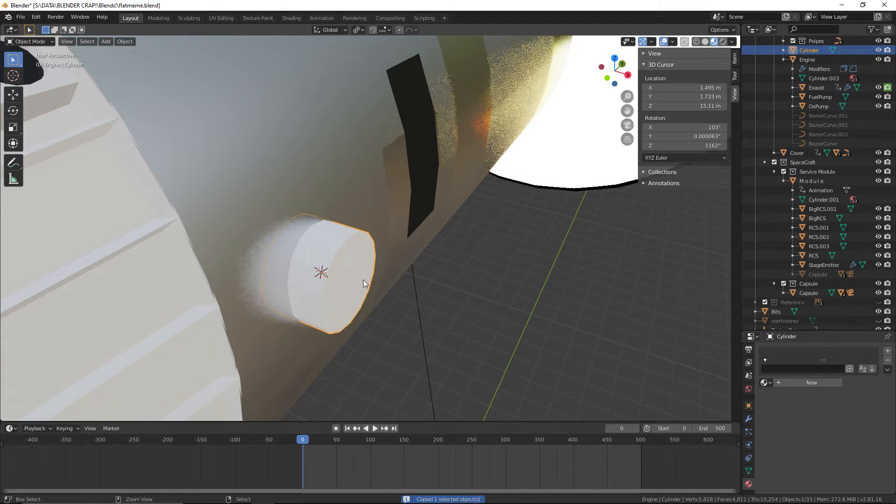
pyautogui.hotkey('ctrl', 'v')
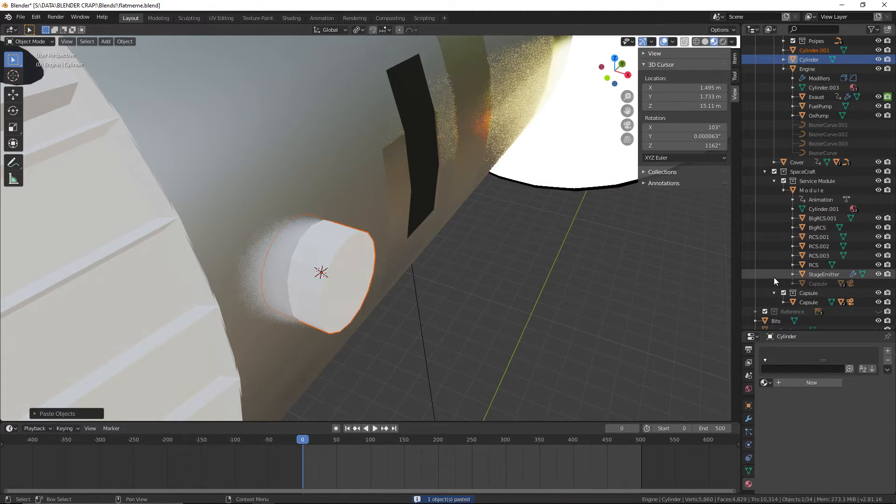
pyautogui.scroll(4, 803, 248)
pyautogui.keyDown('ctrl'); pyautogui.click(811, 126); pyautogui.keyUp('ctrl')
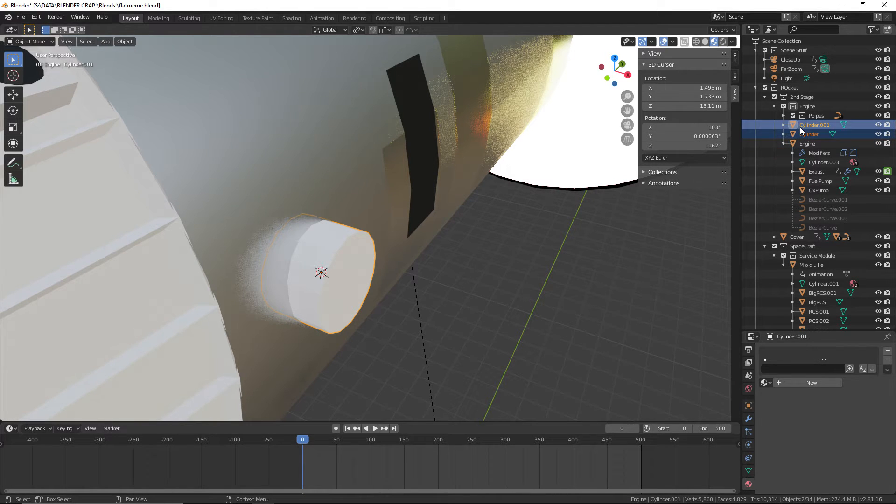
pyautogui.click(775, 107)
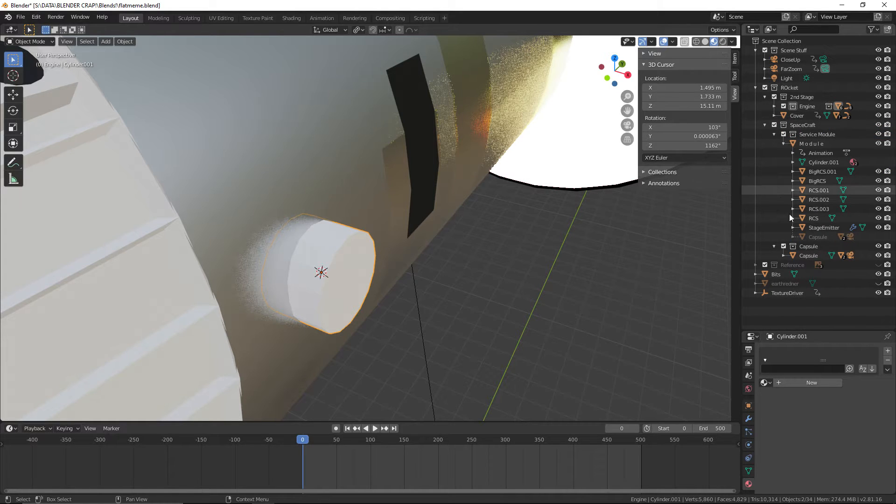
pyautogui.rightClick(783, 313)
pyautogui.click(782, 314)
pyautogui.doubleClick(794, 274)
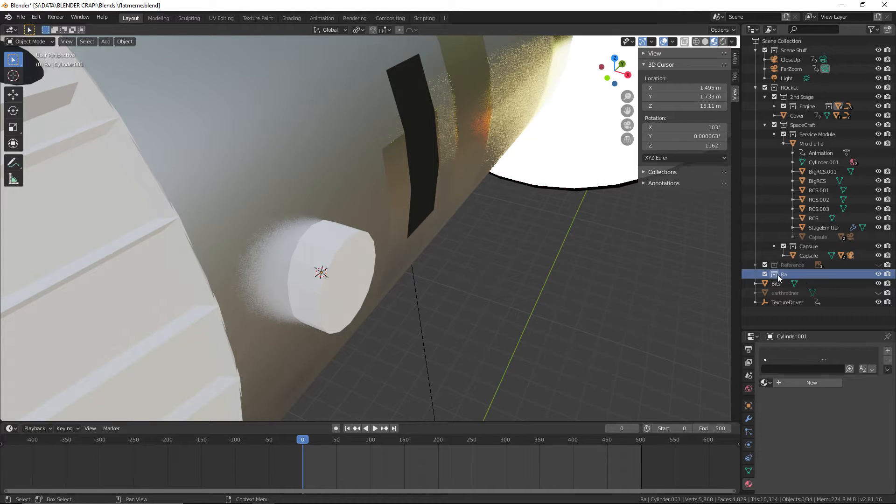
pyautogui.press('Delete')
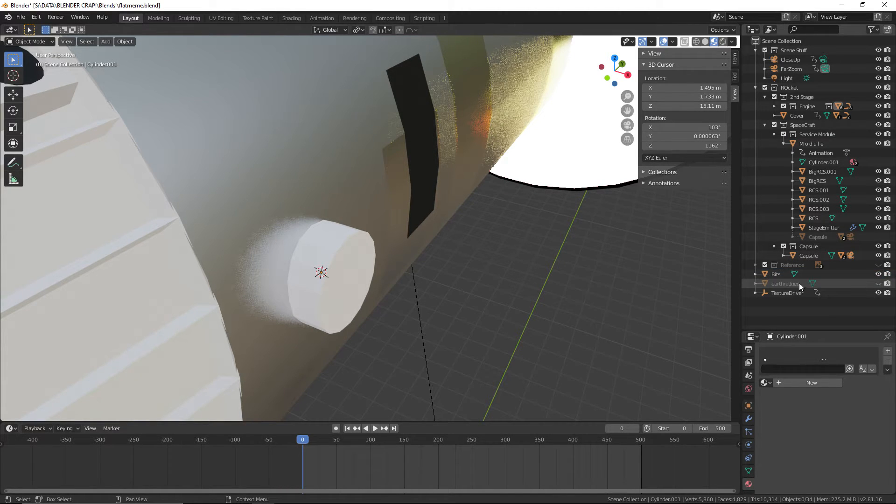
# Move both cylinders out of the Engine collection into the 2nd Stage collection, and collapse the Engine collection
pyautogui.click(774, 106)
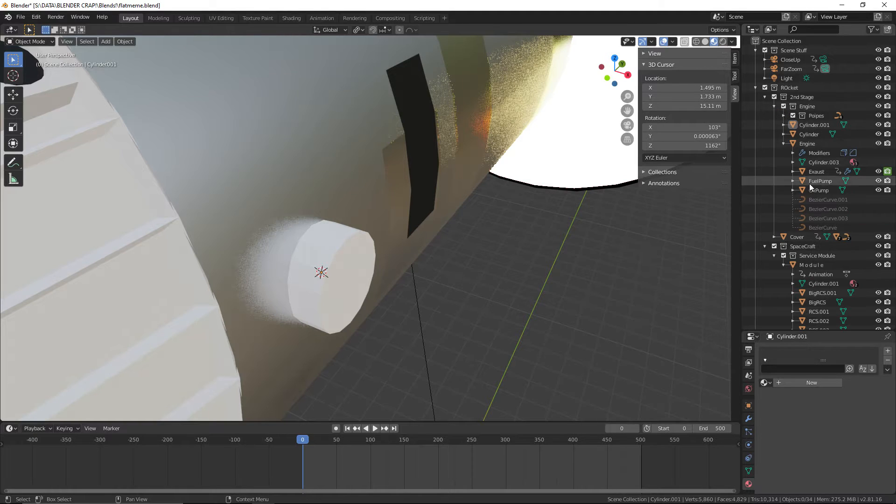
pyautogui.click(806, 134)
pyautogui.click(787, 98)
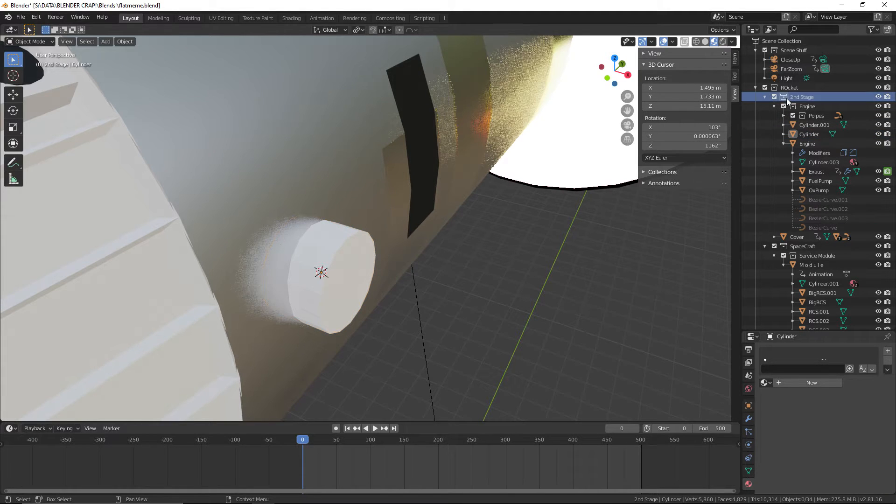
pyautogui.click(807, 135)
pyautogui.keyDown('shift'); pyautogui.click(800, 126); pyautogui.keyUp('shift')
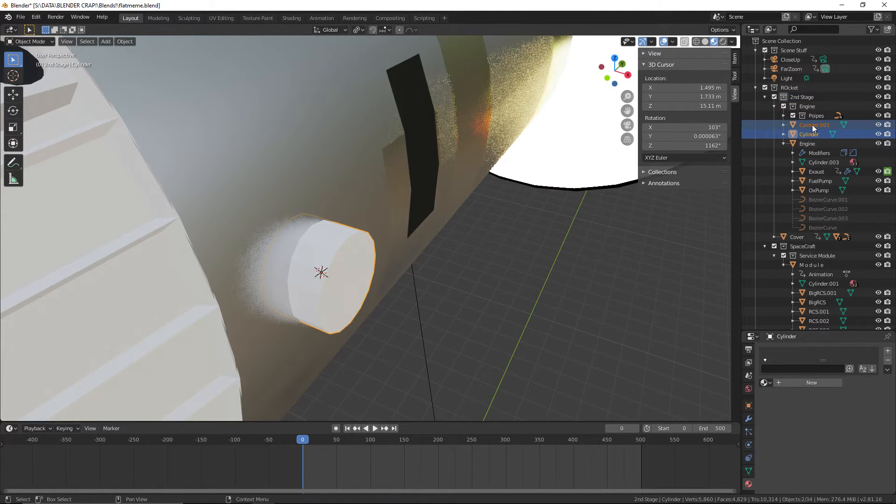
pyautogui.moveTo(813, 126); pyautogui.dragTo(802, 97)
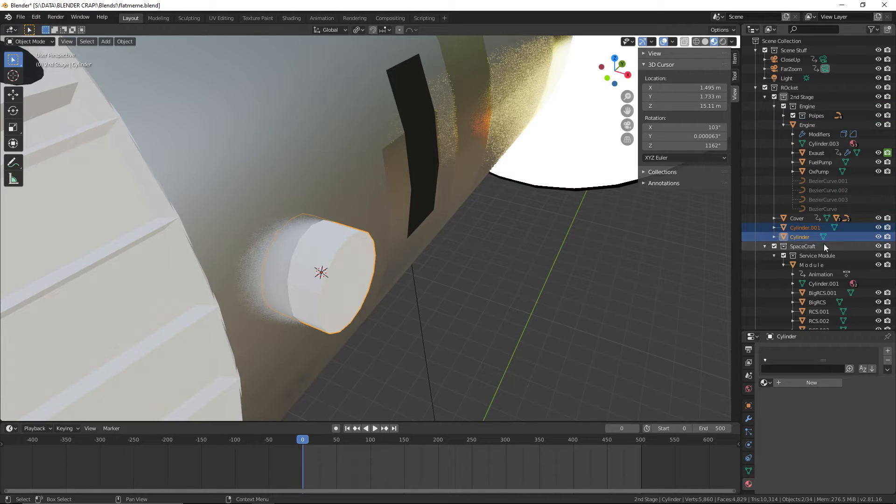
pyautogui.click(774, 106)
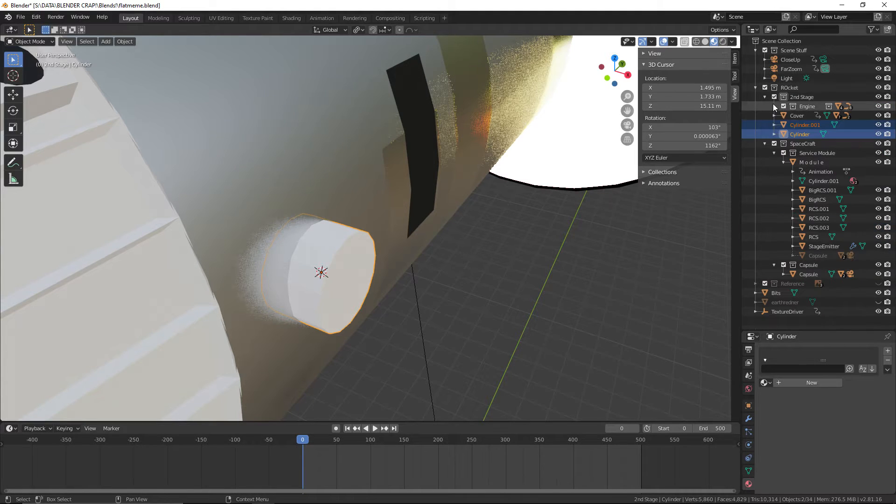
# Select the Cover object, expand its child objects in the outliner and save the file
pyautogui.click(797, 125)
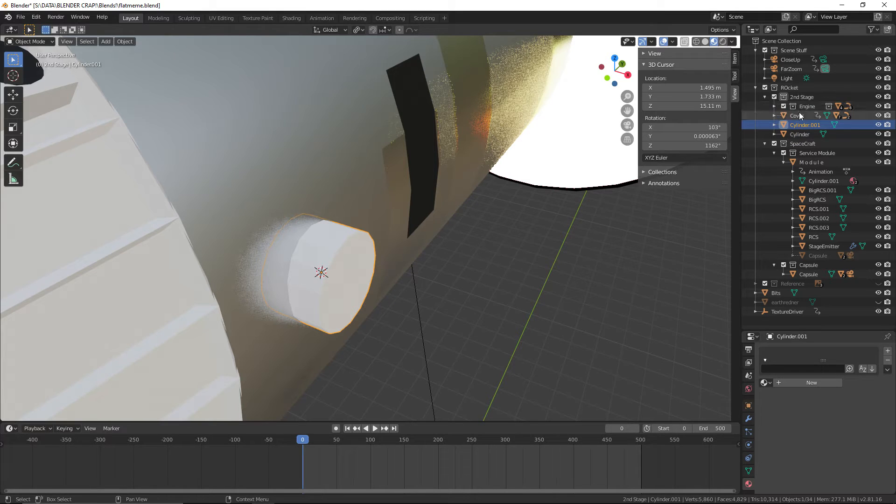
pyautogui.click(800, 115)
pyautogui.click(774, 116)
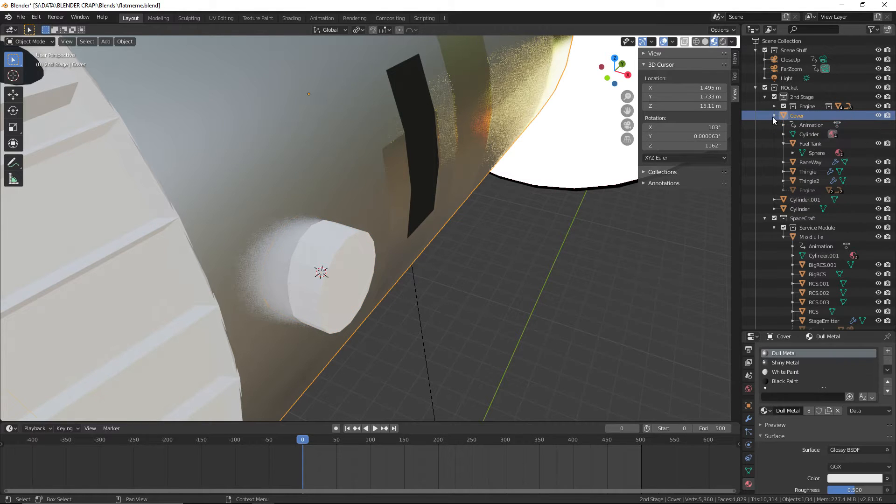
pyautogui.scroll(-6, 669, 277)
pyautogui.moveTo(669, 278); pyautogui.dragTo(623, 267, button='middle')
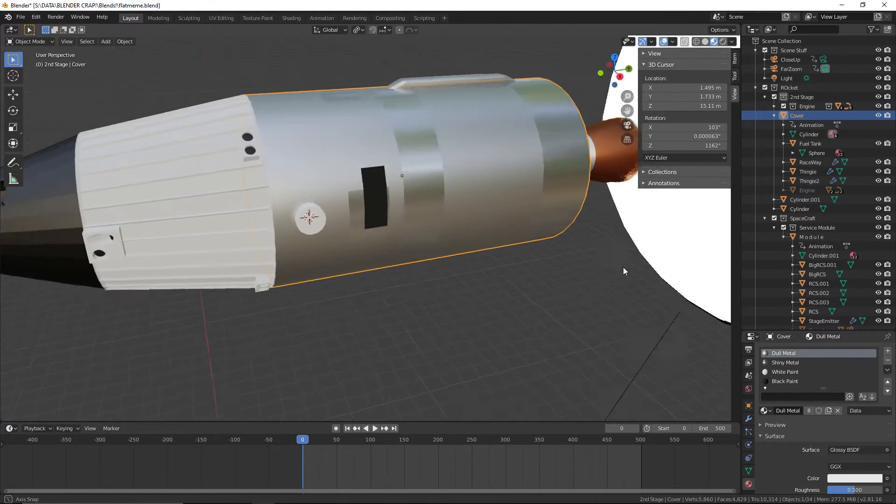
pyautogui.scroll(3, 256, 138)
pyautogui.click(21, 16)
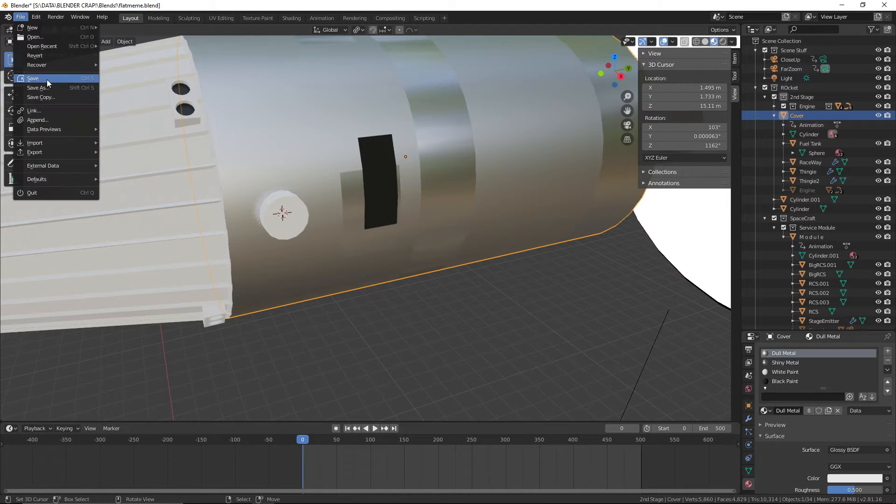
pyautogui.click(48, 80)
# Scale down the duplicate cylinder in Y and Z only, keeping its X depth locked, so it fits inside the original
pyautogui.click(278, 225)
pyautogui.moveTo(312, 243); pyautogui.dragTo(366, 253, button='middle')
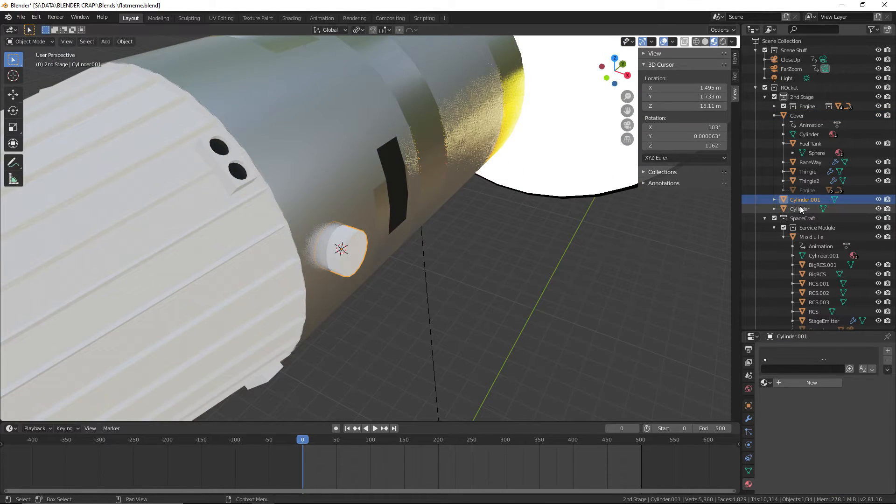
pyautogui.scroll(2, 502, 240)
pyautogui.press('s')
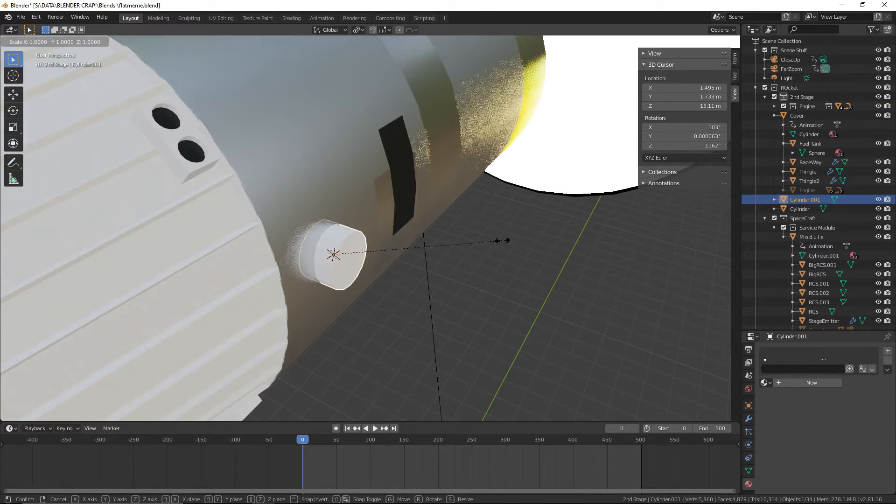
pyautogui.hotkey('shift', 'x')
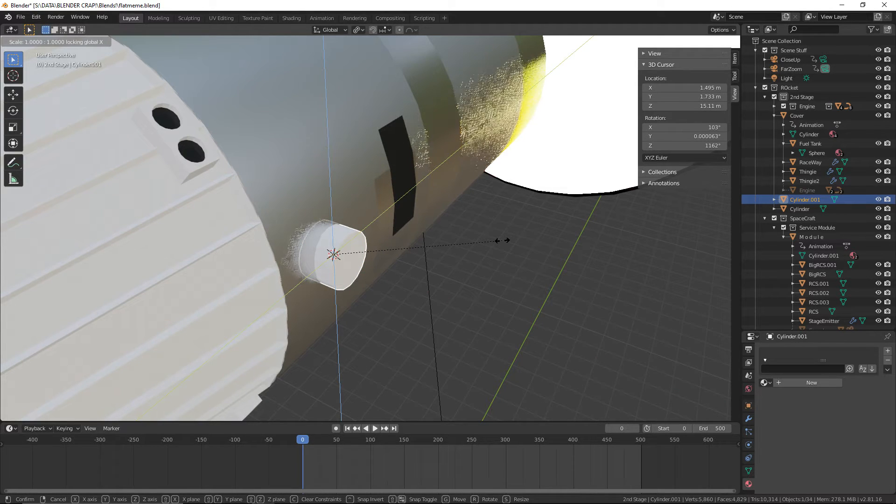
pyautogui.hotkey('shift', 'x')
pyautogui.hotkey('shift', 'x')
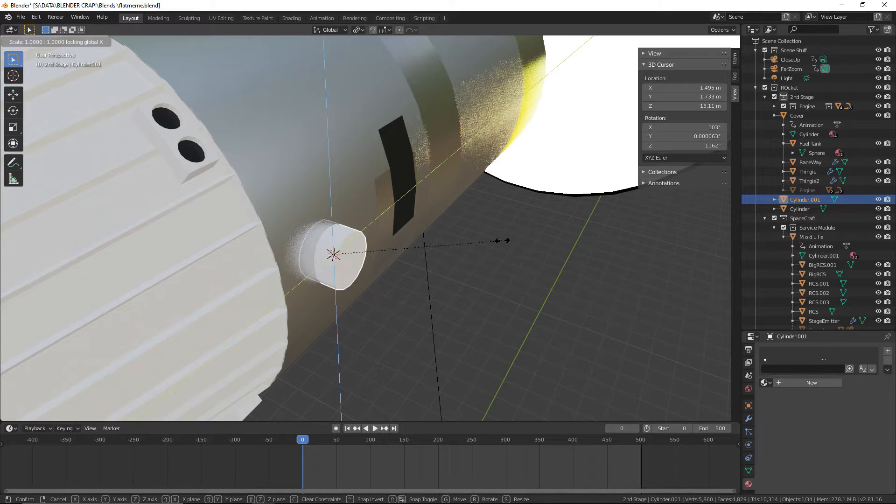
pyautogui.write('0.')
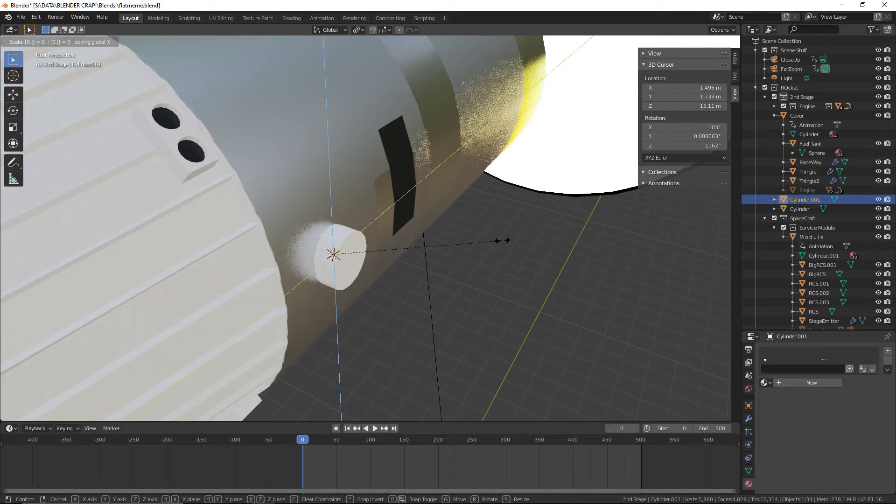
pyautogui.press('Return')
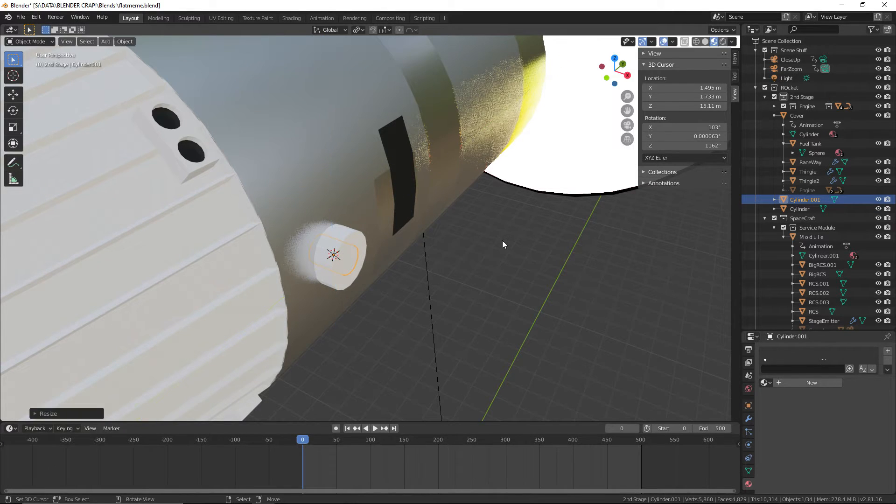
# Move the small cylinder outward along X until only its inner end remains embedded in the large cylinder
pyautogui.press('g')
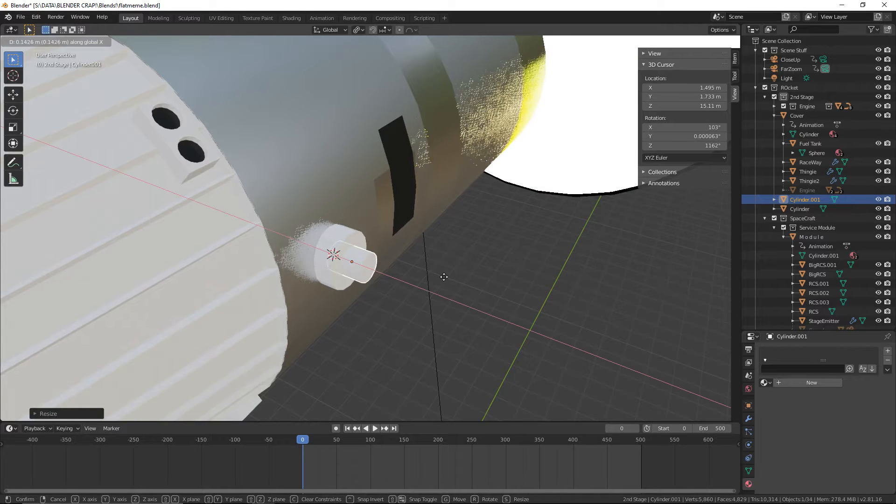
pyautogui.click(451, 298)
pyautogui.scroll(4, 434, 308)
pyautogui.scroll(2, 428, 314)
pyautogui.moveTo(428, 315); pyautogui.dragTo(473, 318, button='middle')
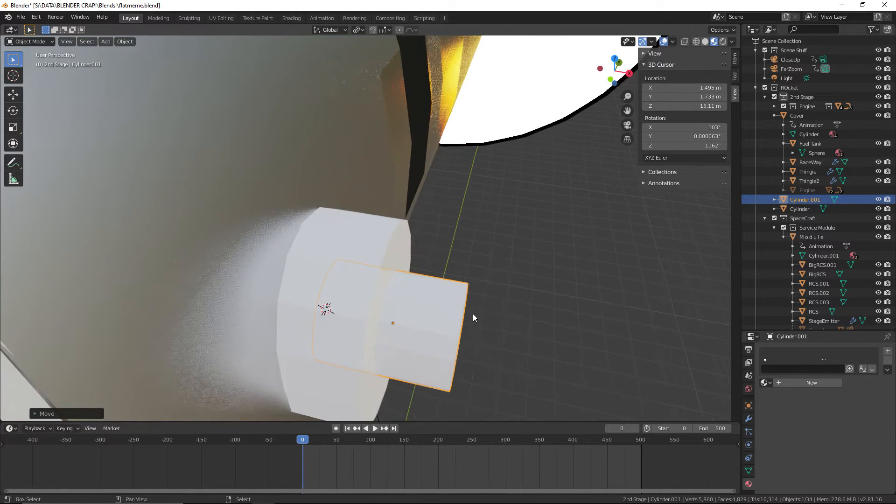
pyautogui.press('g')
pyautogui.click(519, 301)
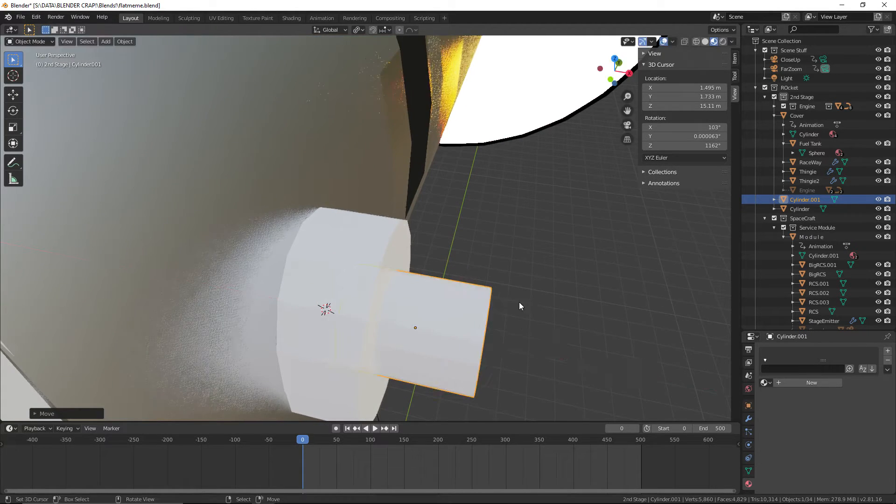
# Select the large cylinder and show its modifier settings
pyautogui.click(383, 261)
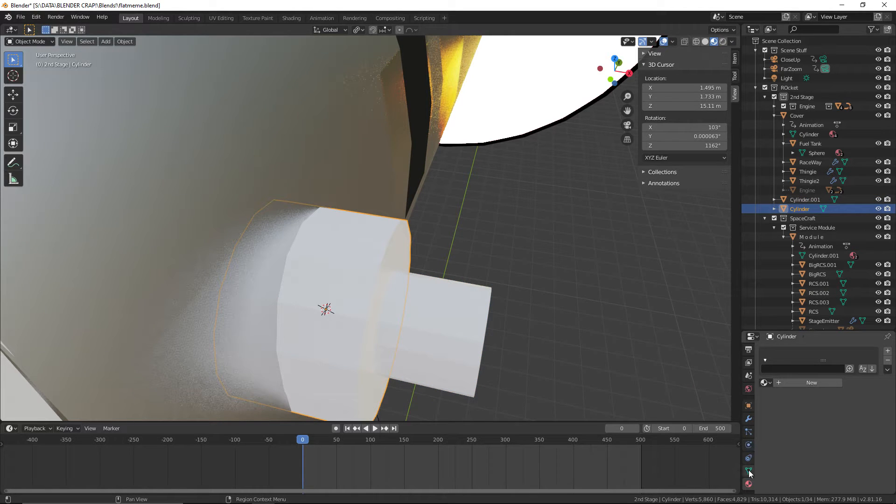
pyautogui.click(748, 419)
pyautogui.click(799, 351)
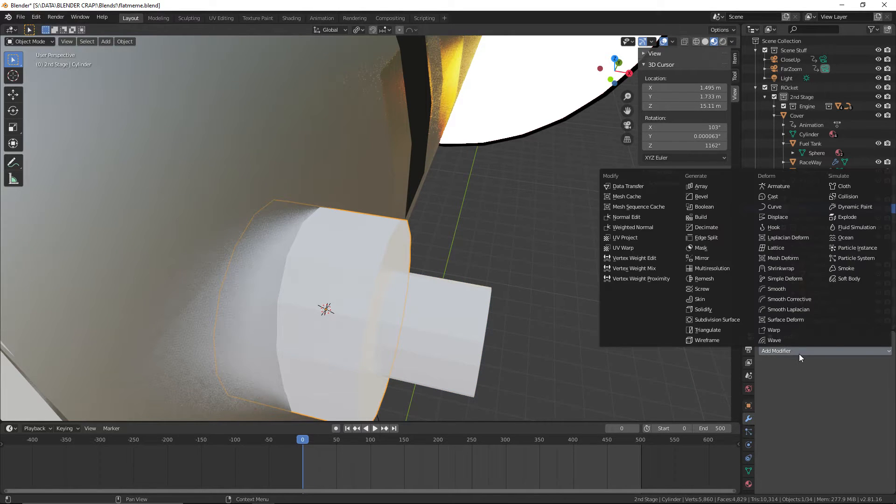
pyautogui.click(722, 216)
pyautogui.click(885, 365)
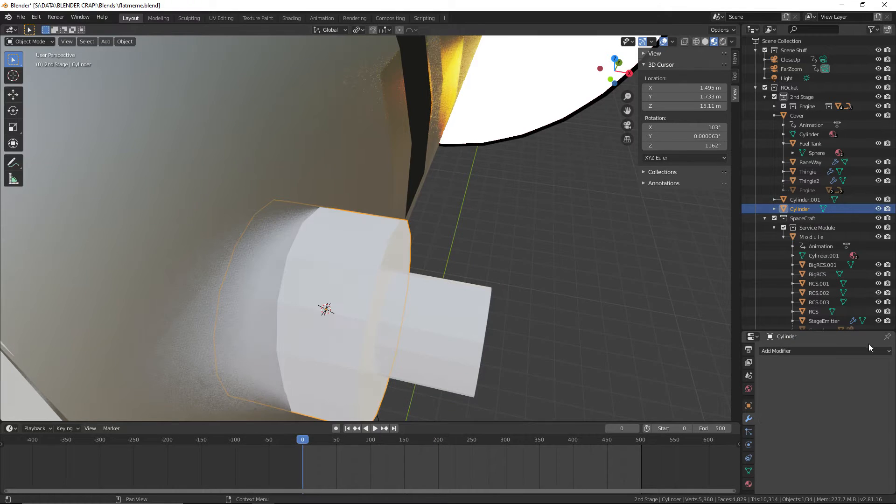
# Add a Boolean Difference modifier to the large cylinder with the small cylinder, Cylinder.001, as the cutting object, and apply it
pyautogui.click(870, 351)
pyautogui.click(709, 197)
pyautogui.keyDown('shift'); pyautogui.moveTo(662, 307); pyautogui.dragTo(580, 289, button='middle'); pyautogui.keyUp('shift')
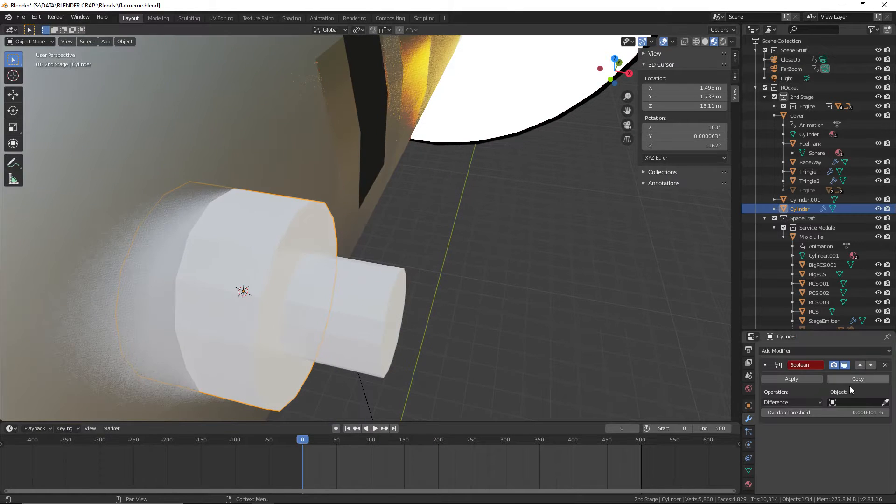
pyautogui.click(378, 296)
pyautogui.moveTo(447, 355); pyautogui.dragTo(512, 291, button='middle')
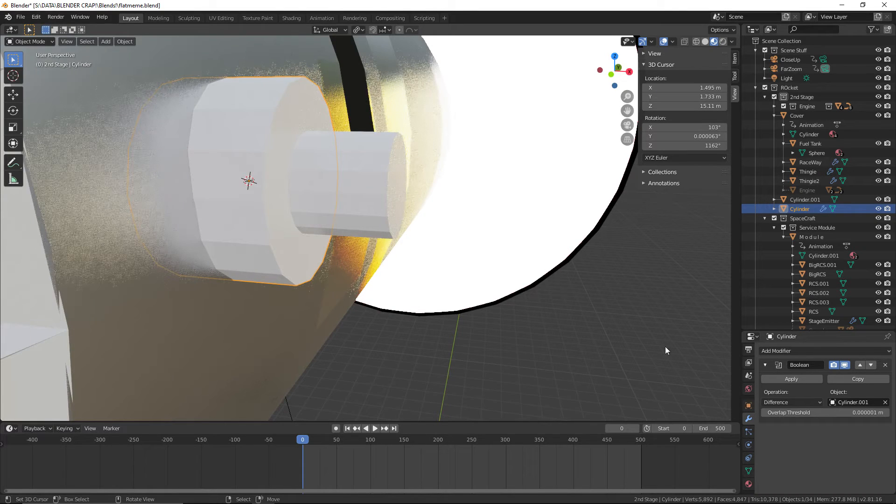
pyautogui.click(800, 380)
# Delete the small cutter cylinder from the vent and save the file
pyautogui.click(340, 156)
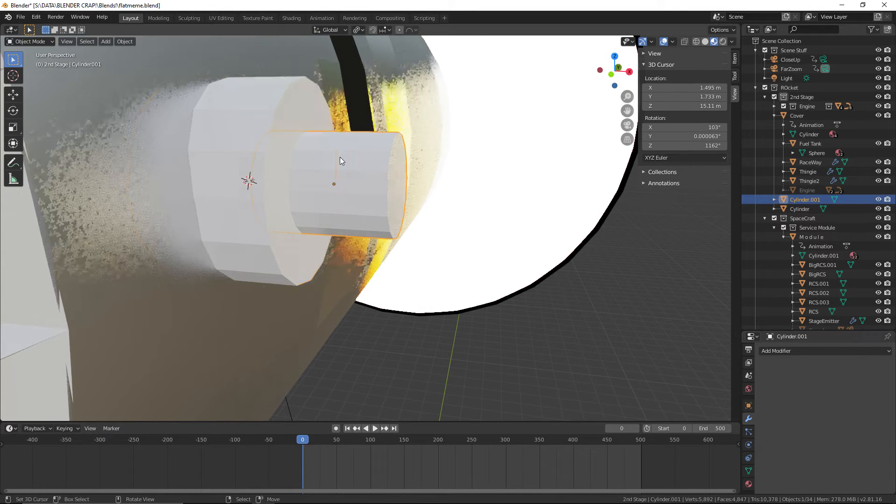
pyautogui.press('Delete')
pyautogui.moveTo(388, 161); pyautogui.dragTo(438, 241, button='middle')
pyautogui.keyDown('shift'); pyautogui.moveTo(260, 196); pyautogui.dragTo(328, 220, button='middle'); pyautogui.keyUp('shift')
pyautogui.scroll(1, 321, 206)
pyautogui.scroll(1, 334, 219)
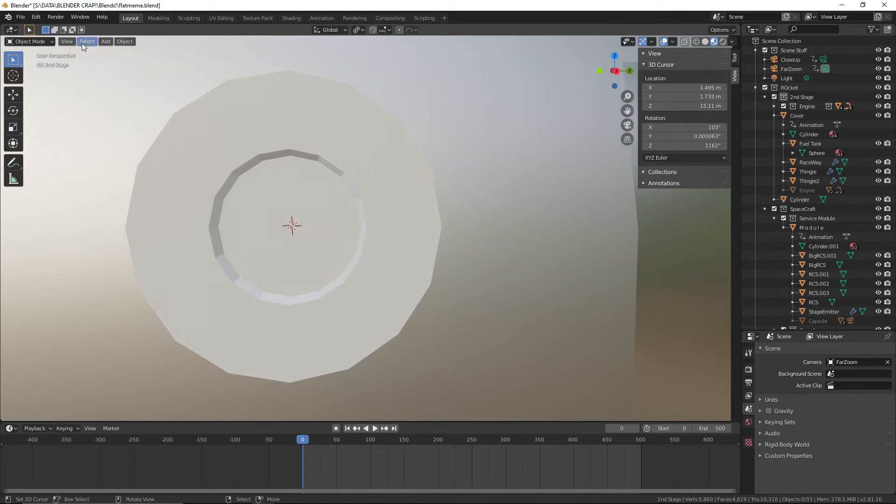
pyautogui.click(15, 17)
pyautogui.click(45, 78)
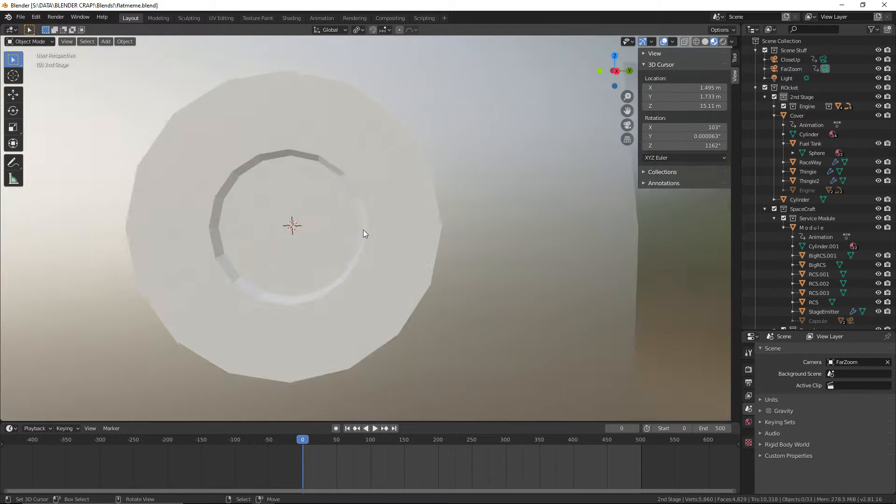
# Assign the existing POIPES material to the hollowed vent cylinder
pyautogui.moveTo(363, 230); pyautogui.dragTo(506, 286, button='middle')
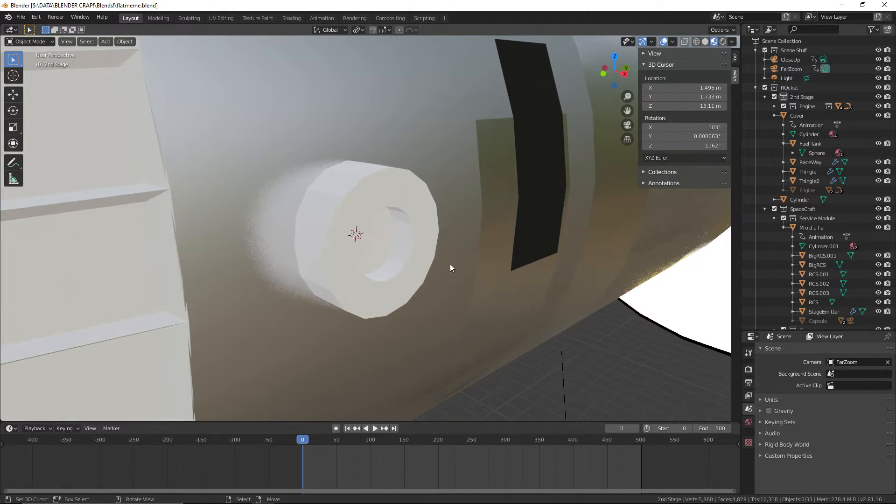
pyautogui.click(426, 258)
pyautogui.click(748, 439)
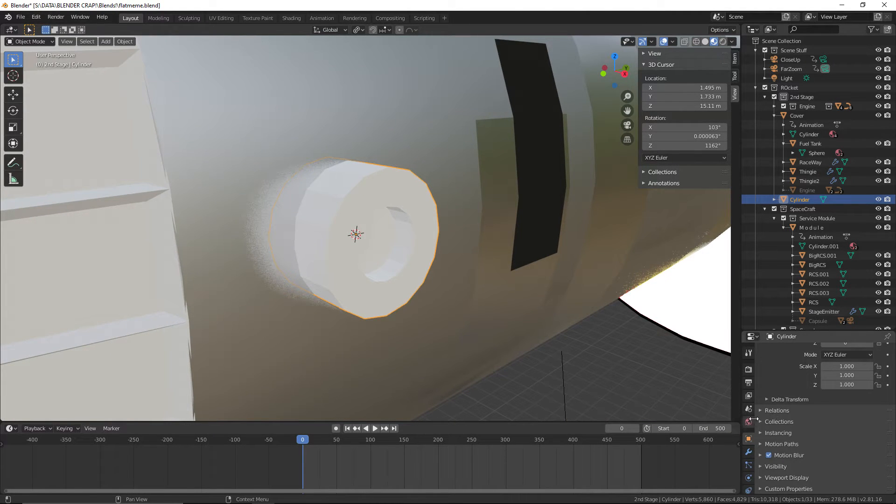
pyautogui.scroll(-3, 749, 466)
pyautogui.click(749, 467)
pyautogui.click(765, 382)
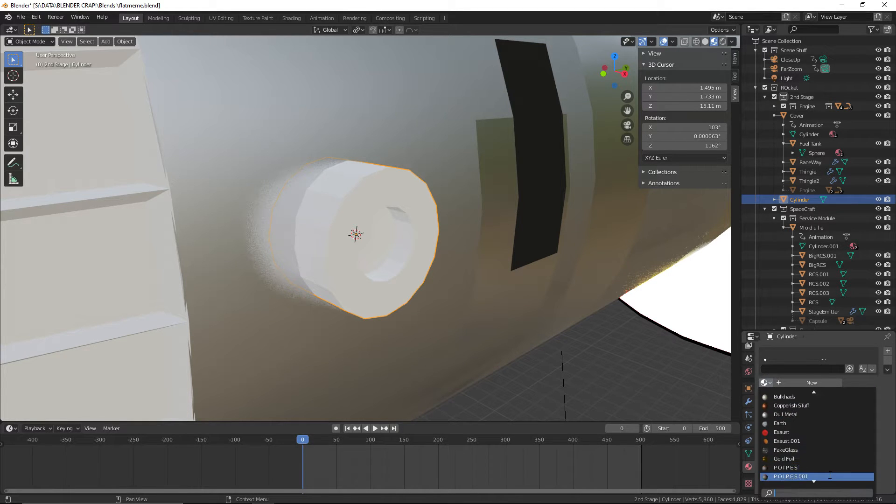
pyautogui.click(821, 467)
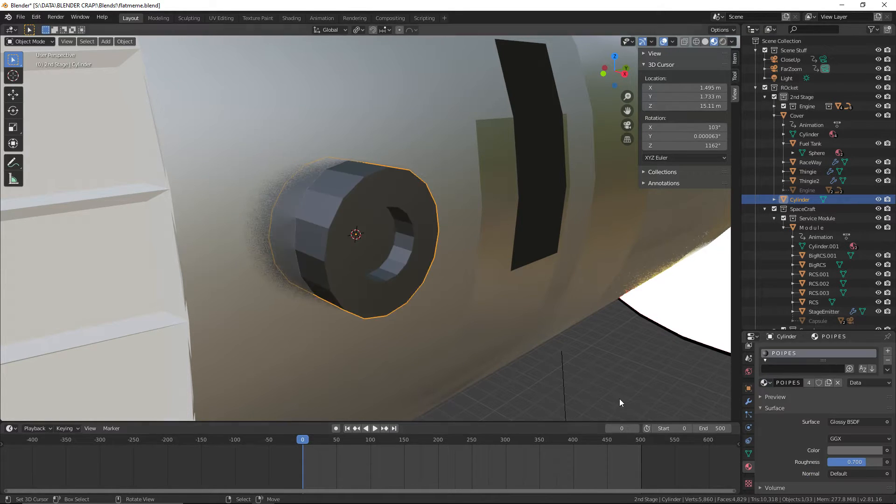
pyautogui.click(620, 399)
# Move the vent cylinder about 0.048 m along negative X, deeper into the second-stage cover
pyautogui.moveTo(619, 398); pyautogui.dragTo(552, 363, button='middle')
pyautogui.scroll(-3, 621, 379)
pyautogui.scroll(3, 553, 363)
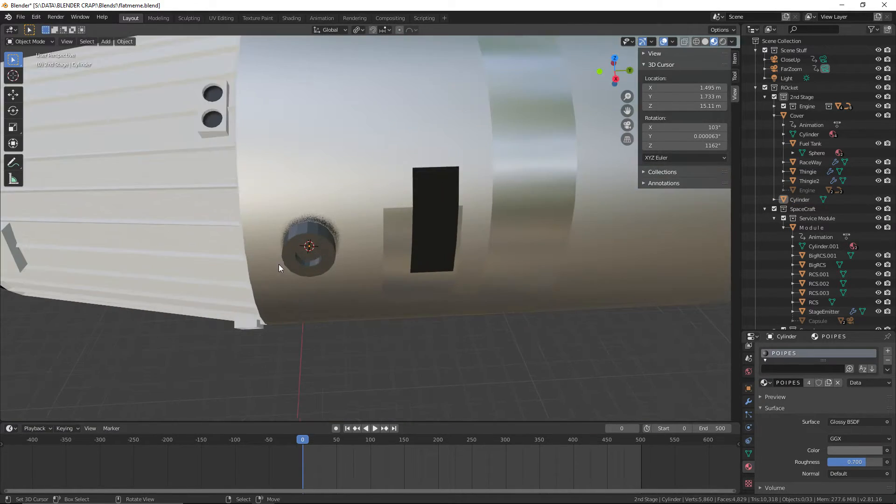
pyautogui.click(283, 266)
pyautogui.moveTo(452, 282); pyautogui.dragTo(366, 351, button='middle')
pyautogui.scroll(2, 424, 365)
pyautogui.press('g')
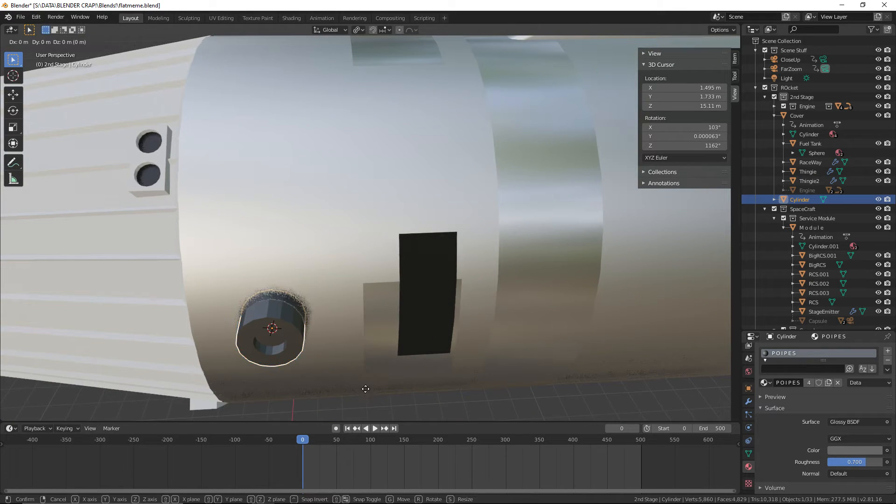
pyautogui.press('x')
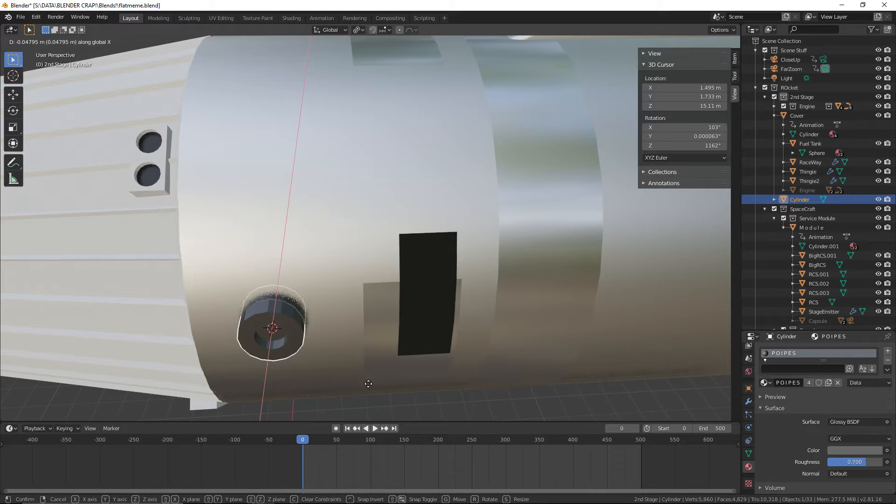
pyautogui.click(368, 383)
# Put the vent cylinder in Edit Mode with edge selection active
pyautogui.scroll(-1, 368, 383)
pyautogui.moveTo(368, 383); pyautogui.dragTo(414, 334, button='middle')
pyautogui.scroll(4, 461, 315)
pyautogui.click(29, 41)
pyautogui.click(26, 52)
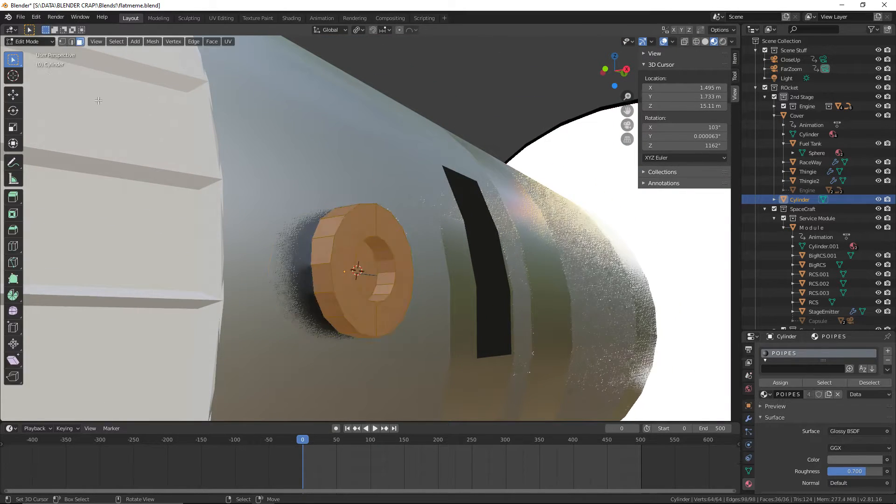
pyautogui.click(354, 211)
pyautogui.click(71, 42)
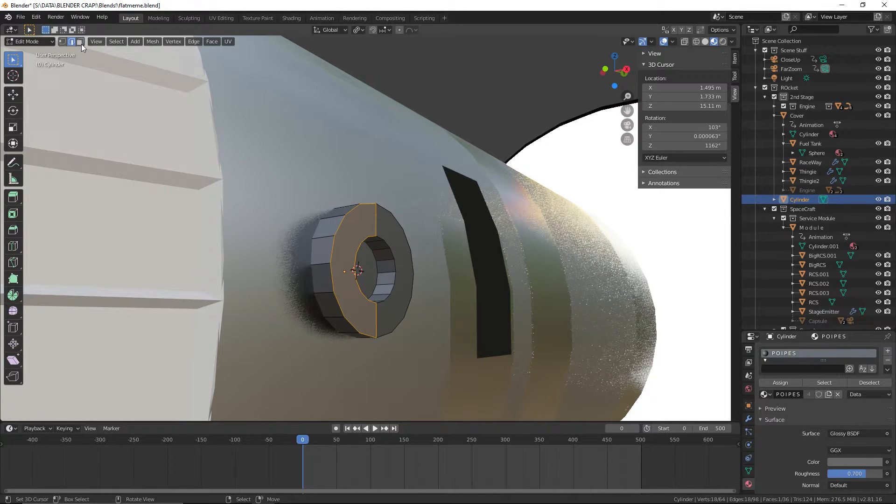
# Select the whole outer edge loop of the vent's front and move it about 0.05 m inward along X to taper the rim
pyautogui.click(354, 208)
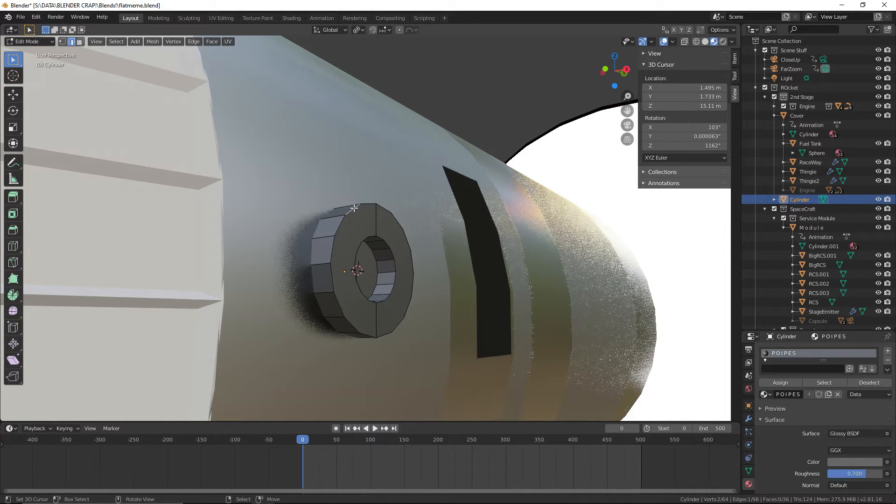
pyautogui.keyDown('alt'); pyautogui.click(386, 210); pyautogui.keyUp('alt')
pyautogui.moveTo(473, 237); pyautogui.dragTo(402, 283, button='middle')
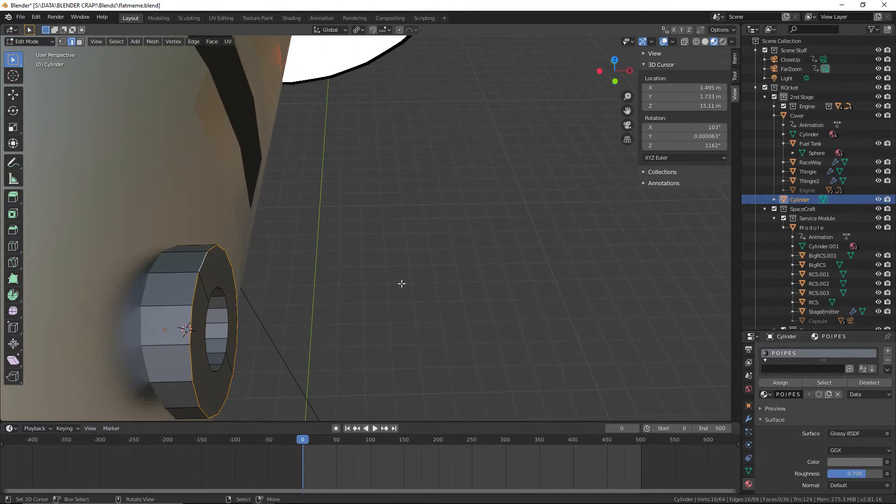
pyautogui.press('g')
pyautogui.press('x')
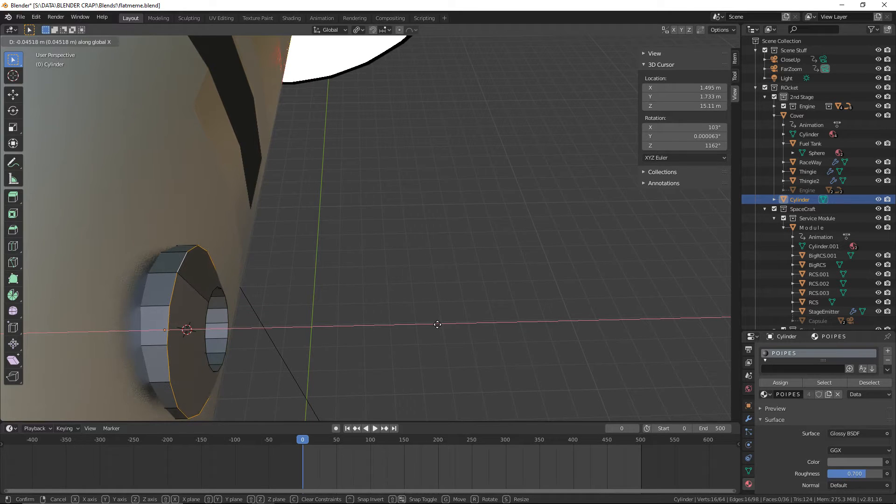
pyautogui.click(434, 324)
# Deselect the edges and return to Object Mode to examine the tapered shape of the vent up close
pyautogui.moveTo(434, 324); pyautogui.dragTo(378, 281, button='middle')
pyautogui.hotkey('alt', 'a')
pyautogui.click(27, 42)
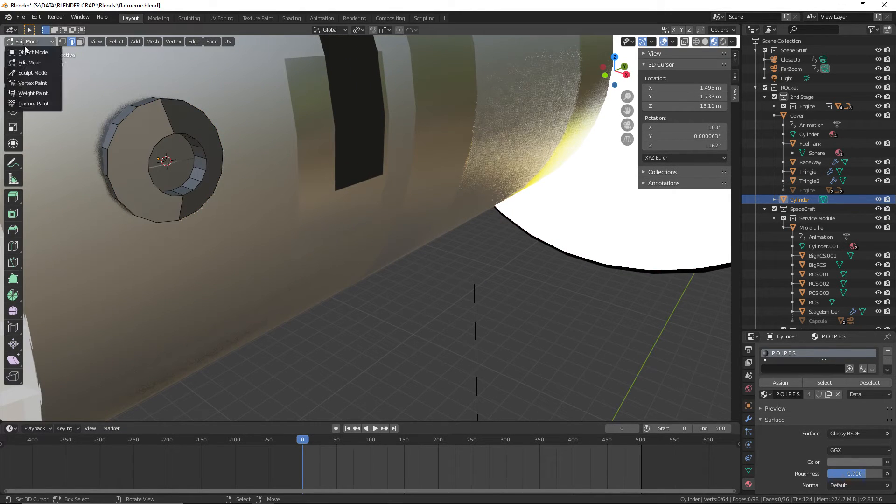
pyautogui.click(44, 53)
pyautogui.moveTo(44, 52); pyautogui.dragTo(216, 148, button='middle')
pyautogui.scroll(2, 184, 128)
# Re-enter Edit Mode on the vent and switch to face selection
pyautogui.click(28, 43)
pyautogui.click(31, 62)
pyautogui.moveTo(150, 88); pyautogui.dragTo(146, 127, button='middle')
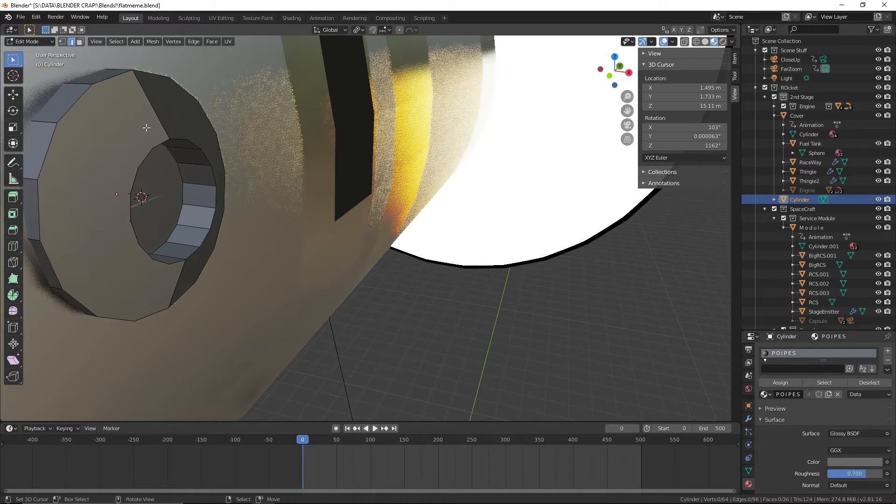
pyautogui.click(80, 42)
# Delete both half-ring faces between the outer rim and the central hole on the vent's front
pyautogui.rightClick(102, 98)
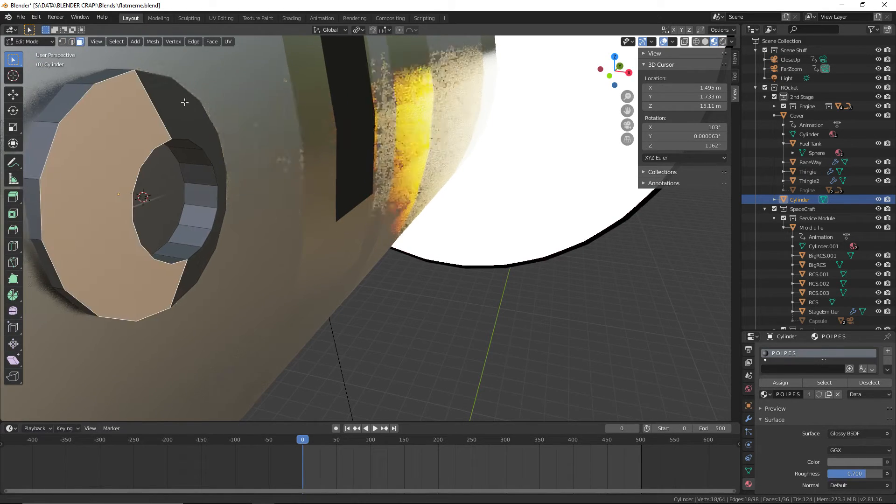
pyautogui.keyDown('shift'); pyautogui.moveTo(184, 102); pyautogui.dragTo(235, 118, button='middle'); pyautogui.keyUp('shift')
pyautogui.scroll(2, 205, 177)
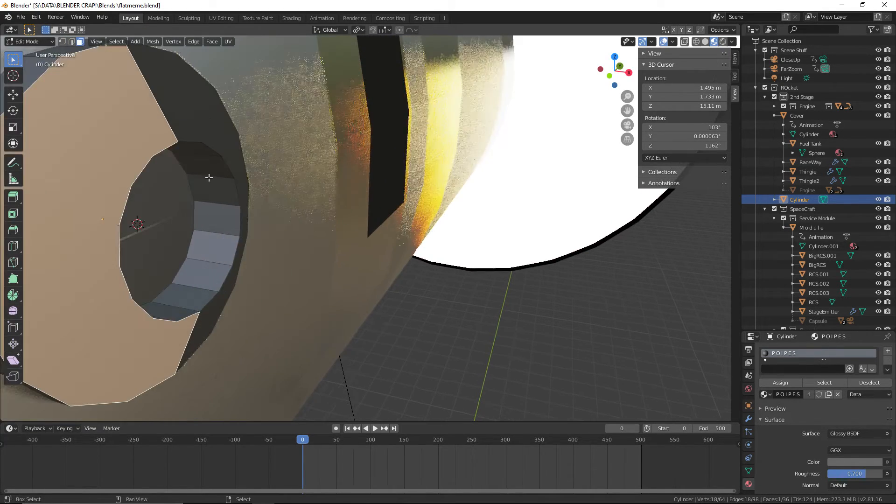
pyautogui.keyDown('shift'); pyautogui.moveTo(208, 176); pyautogui.dragTo(330, 232, button='middle'); pyautogui.keyUp('shift')
pyautogui.scroll(-2, 326, 232)
pyautogui.scroll(1, 292, 206)
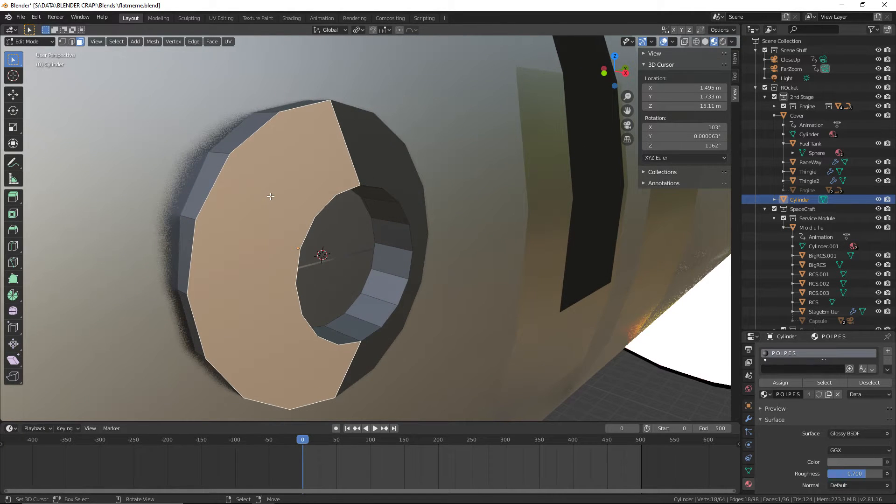
pyautogui.press('x')
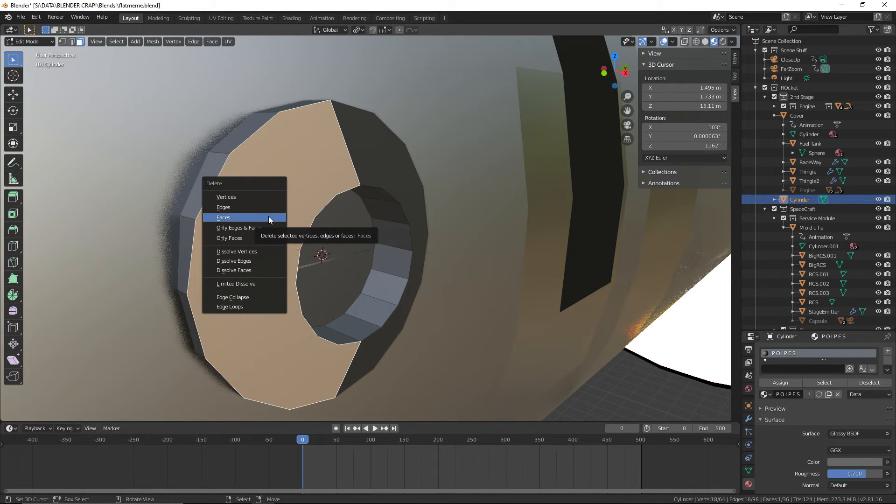
pyautogui.press('Escape')
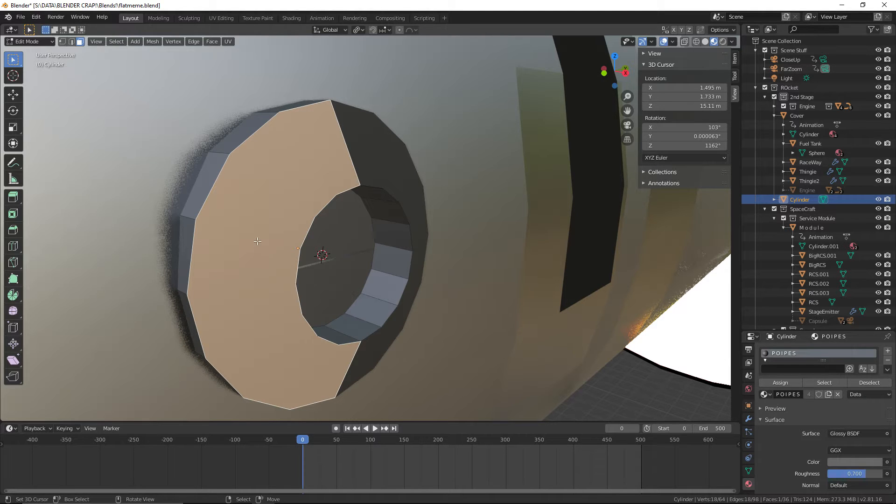
pyautogui.press('x')
pyautogui.click(253, 260)
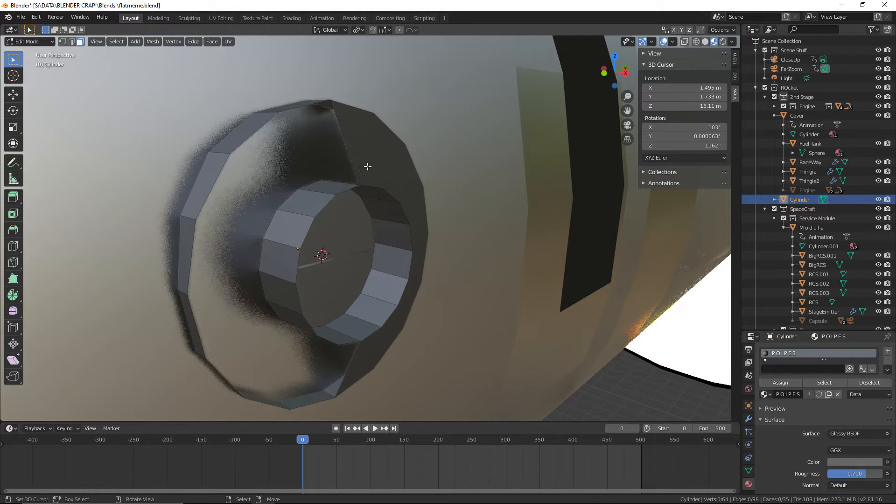
pyautogui.rightClick(368, 166)
pyautogui.press('x')
pyautogui.click(368, 167)
# Select the vent's front outer and inner edge loops and join them with Bridge Edge Loops
pyautogui.moveTo(362, 160); pyautogui.dragTo(249, 154, button='middle')
pyautogui.click(72, 42)
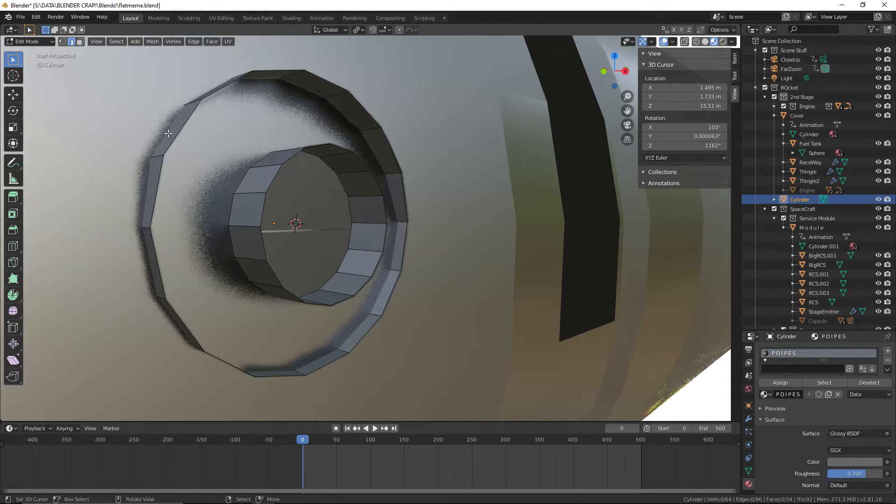
pyautogui.keyDown('alt'); pyautogui.click(195, 139); pyautogui.keyUp('alt')
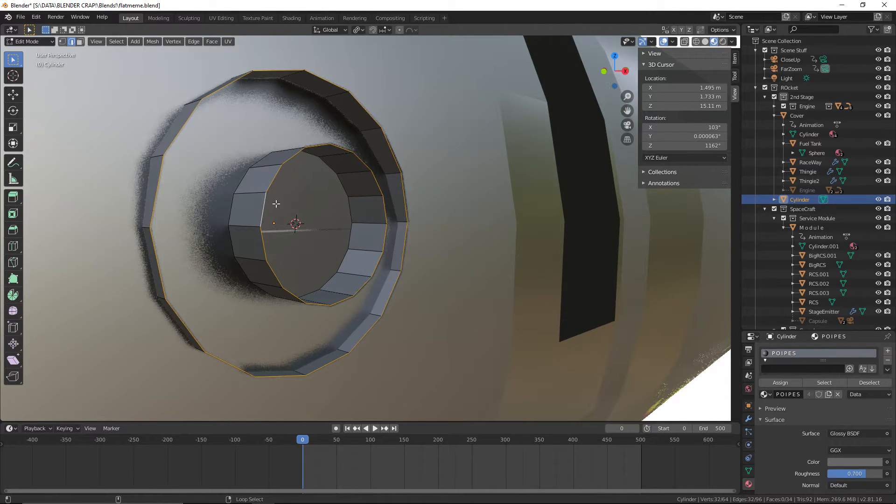
pyautogui.press('F3')
pyautogui.write('bridge')
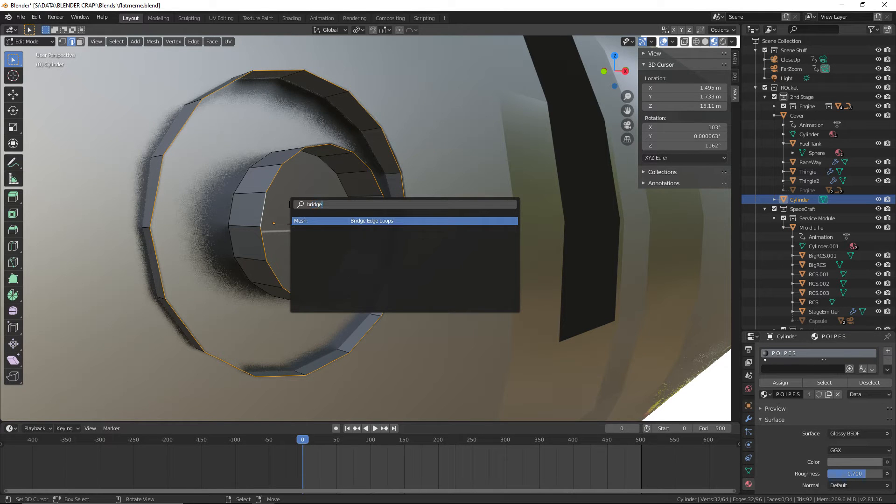
pyautogui.press('Return')
# Return to Object Mode and inspect the vent's bridged front rim from several angles
pyautogui.scroll(-2, 425, 237)
pyautogui.moveTo(426, 238); pyautogui.dragTo(375, 233, button='middle')
pyautogui.click(30, 41)
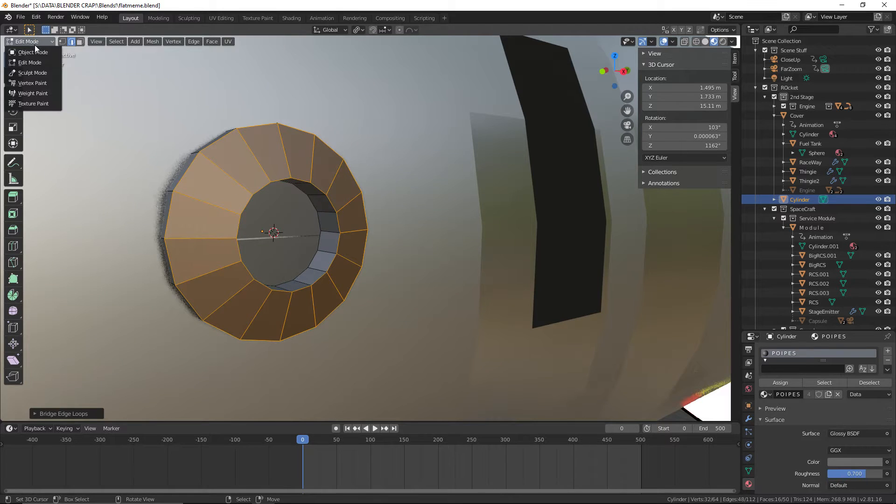
pyautogui.click(31, 30)
pyautogui.moveTo(86, 96); pyautogui.dragTo(285, 182, button='middle')
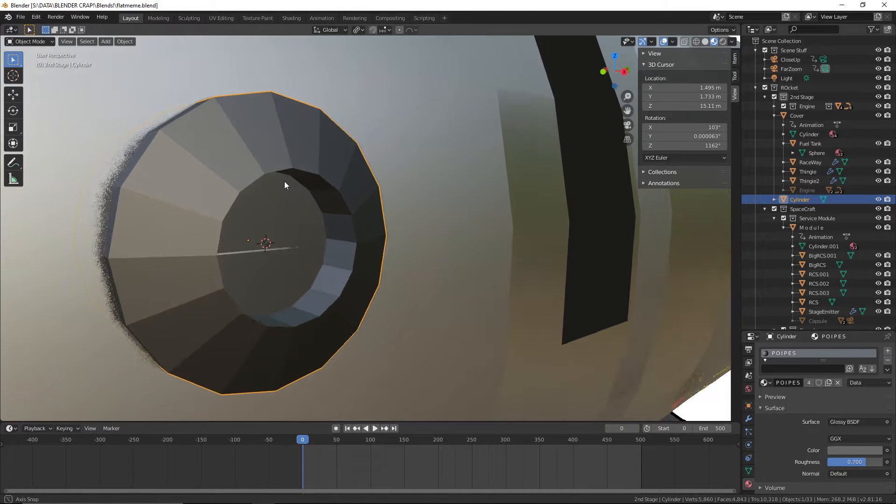
pyautogui.scroll(-1, 336, 252)
pyautogui.moveTo(340, 261)
pyautogui.mouseDown(button='middle')
pyautogui.moveTo(358, 258)
pyautogui.moveTo(345, 259)
pyautogui.mouseUp(button='middle')
pyautogui.scroll(2, 118, 119)
# In Edit Mode, clear the selection, select the edge loop around the vent's central hole and apply Edge Split
pyautogui.click(24, 41)
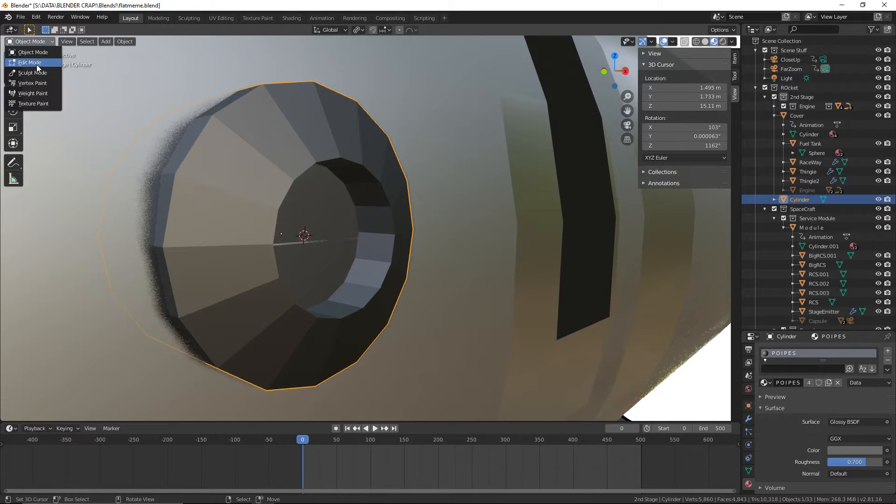
pyautogui.click(37, 64)
pyautogui.hotkey('alt', 'a')
pyautogui.keyDown('alt'); pyautogui.click(285, 194); pyautogui.keyUp('alt')
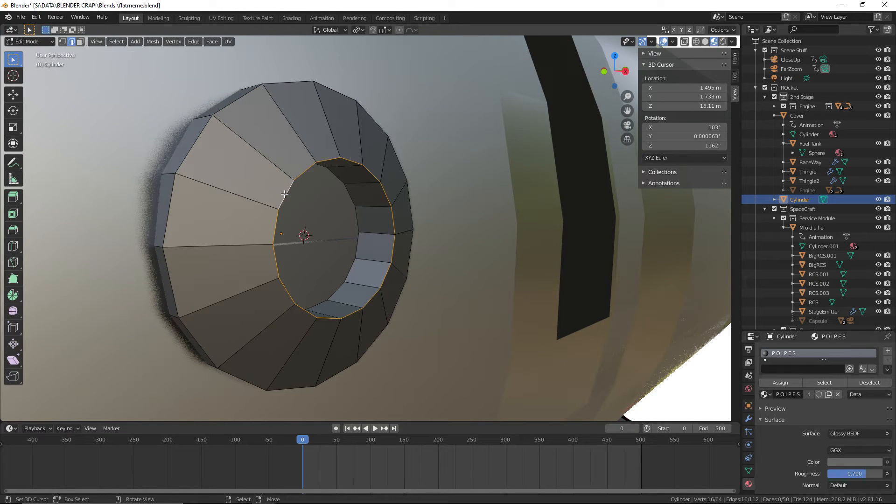
pyautogui.press('F3')
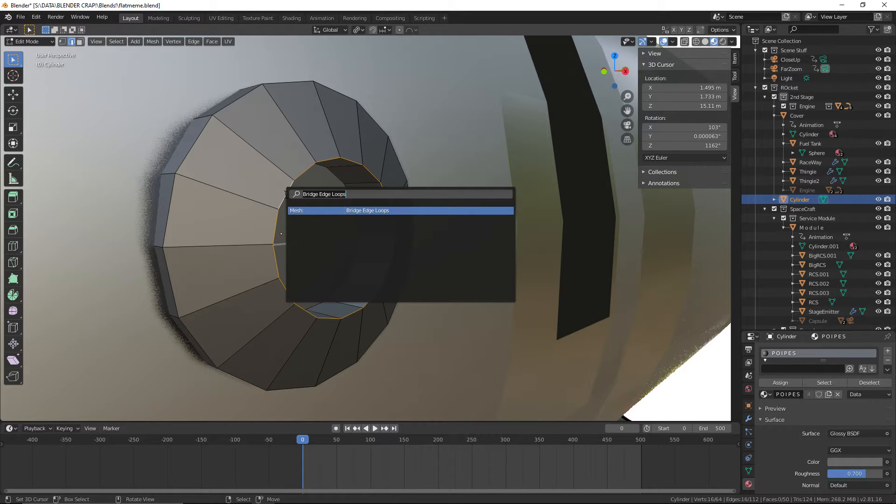
pyautogui.write('split')
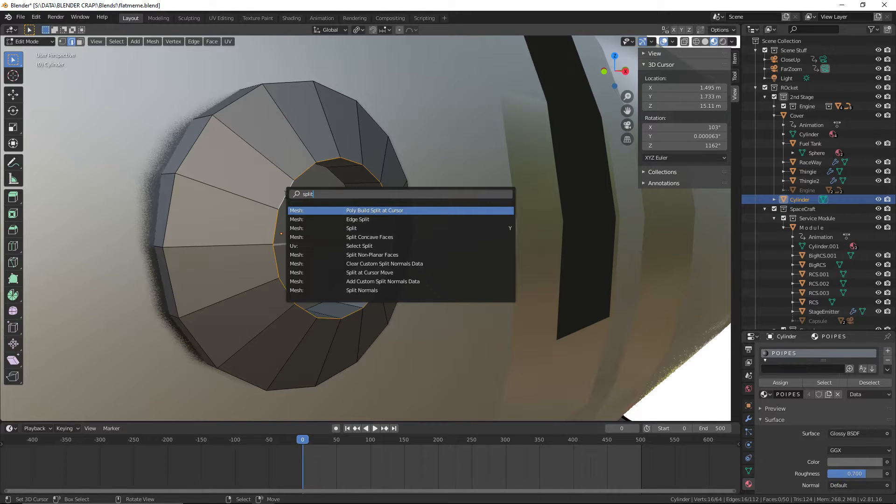
pyautogui.click(373, 218)
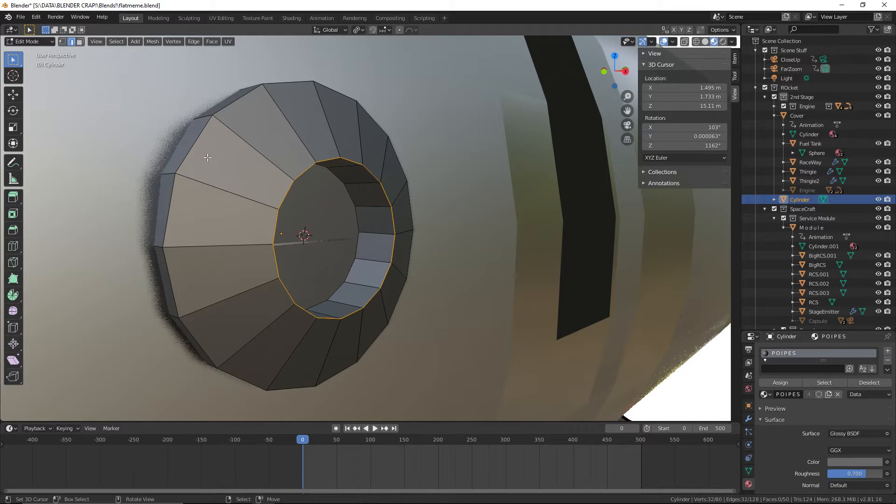
# Select the vent's outer front edge loop and apply Edge Split to it
pyautogui.keyDown('alt'); pyautogui.click(194, 148); pyautogui.keyUp('alt')
pyautogui.press('F3')
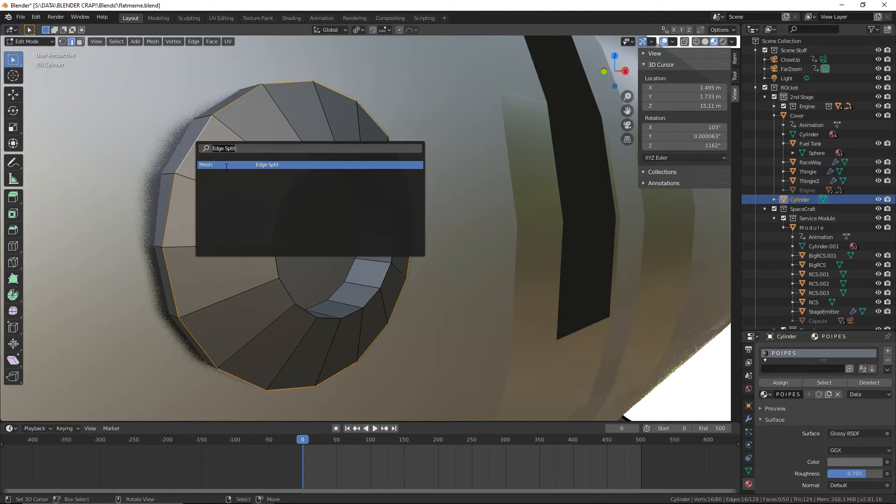
pyautogui.click(226, 166)
# Return to Object Mode and save flatmeme.blend with the split vent edges
pyautogui.click(29, 41)
pyautogui.click(29, 49)
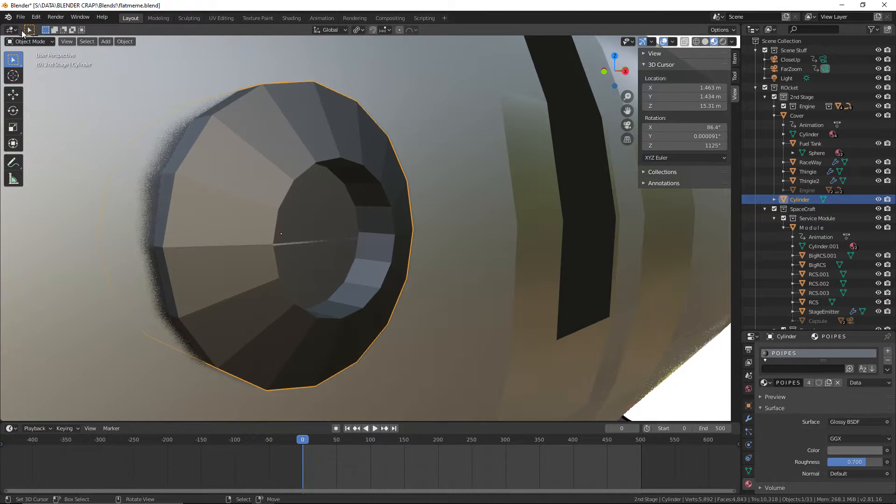
pyautogui.click(21, 17)
pyautogui.click(42, 80)
pyautogui.scroll(2, 279, 148)
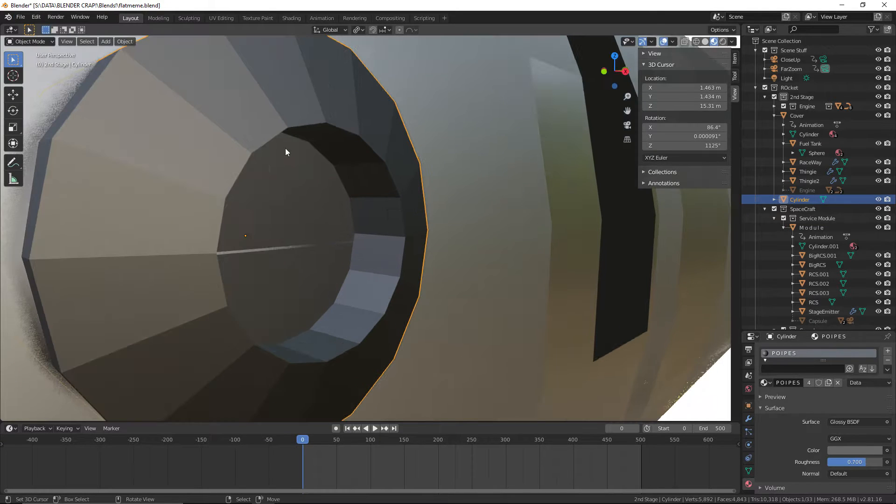
# In face selection, select the vent's split-off front ring of faces and try moving it away from the body
pyautogui.click(29, 41)
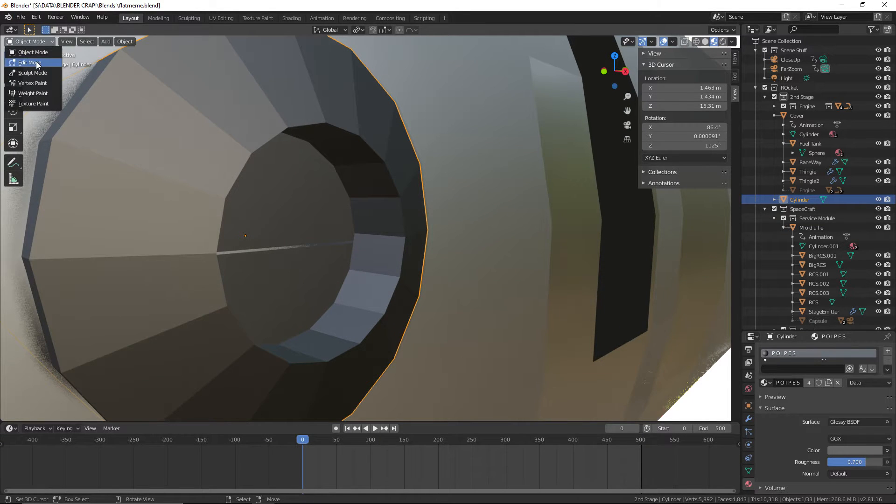
pyautogui.click(34, 63)
pyautogui.scroll(-6, 35, 64)
pyautogui.click(80, 41)
pyautogui.click(318, 190)
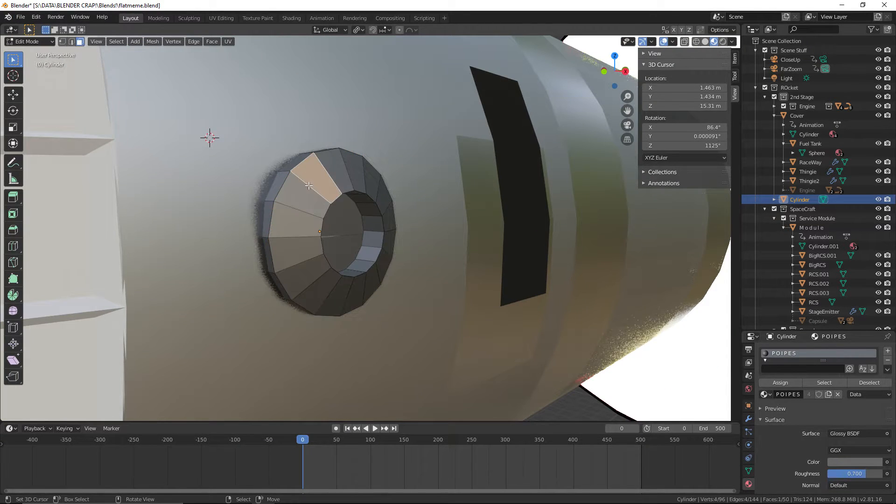
pyautogui.keyDown('alt'); pyautogui.click(317, 191); pyautogui.keyUp('alt')
pyautogui.press('g')
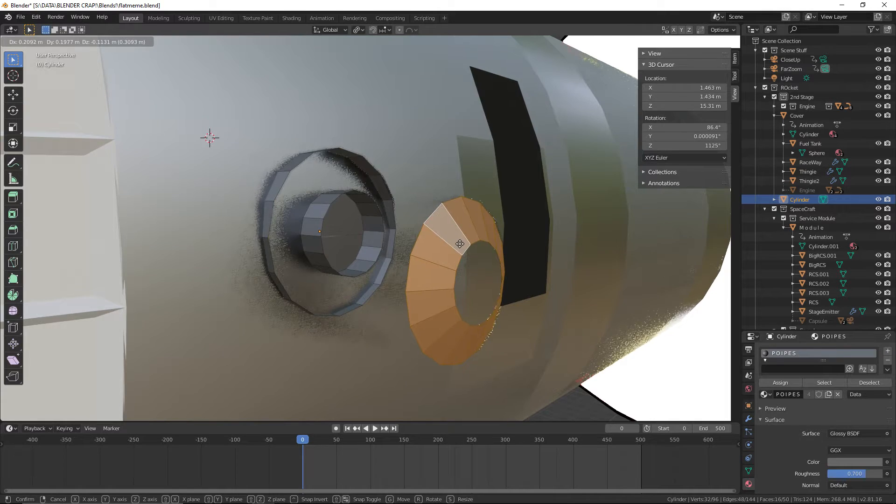
pyautogui.rightClick(460, 244)
pyautogui.scroll(2, 459, 243)
# Leave Edit Mode on the vent and save the blend file
pyautogui.click(33, 42)
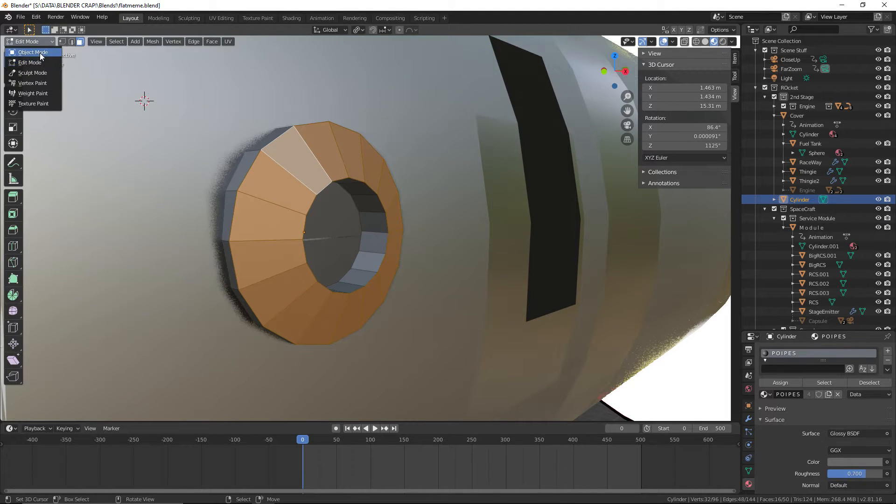
pyautogui.click(30, 42)
pyautogui.click(29, 51)
pyautogui.click(18, 19)
pyautogui.click(47, 78)
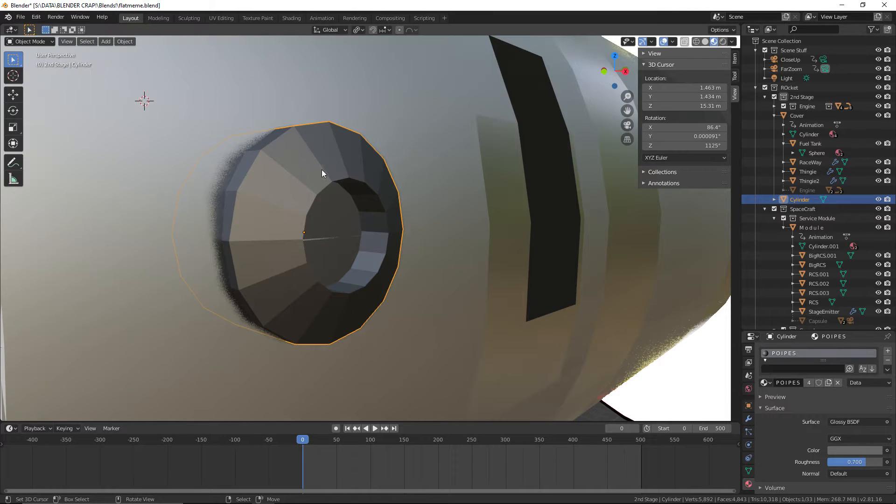
# Apply Shade Smooth to the vent object
pyautogui.press('F3')
pyautogui.write('shade')
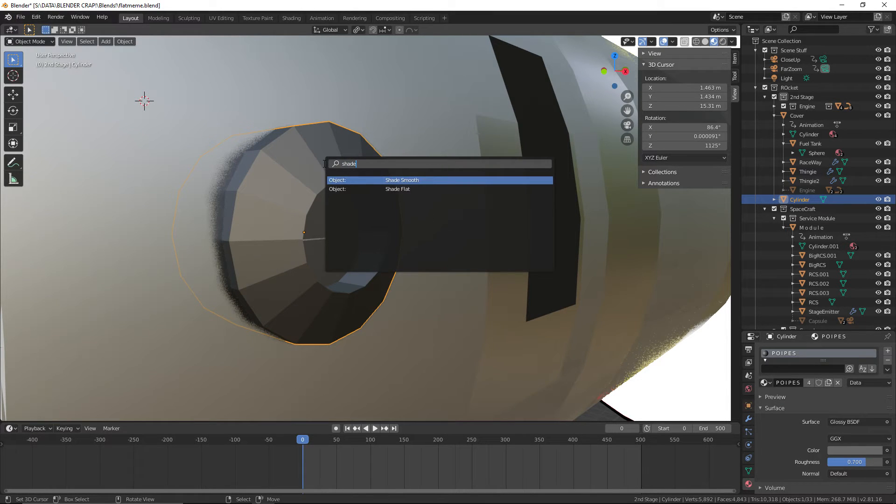
pyautogui.press('Return')
# Examine the smooth-shaded vent up close and from a distance on the second-stage cover
pyautogui.scroll(2, 359, 206)
pyautogui.moveTo(359, 206)
pyautogui.mouseDown(button='middle')
pyautogui.moveTo(295, 216)
pyautogui.moveTo(368, 205)
pyautogui.mouseUp(button='middle')
pyautogui.scroll(-8, 367, 204)
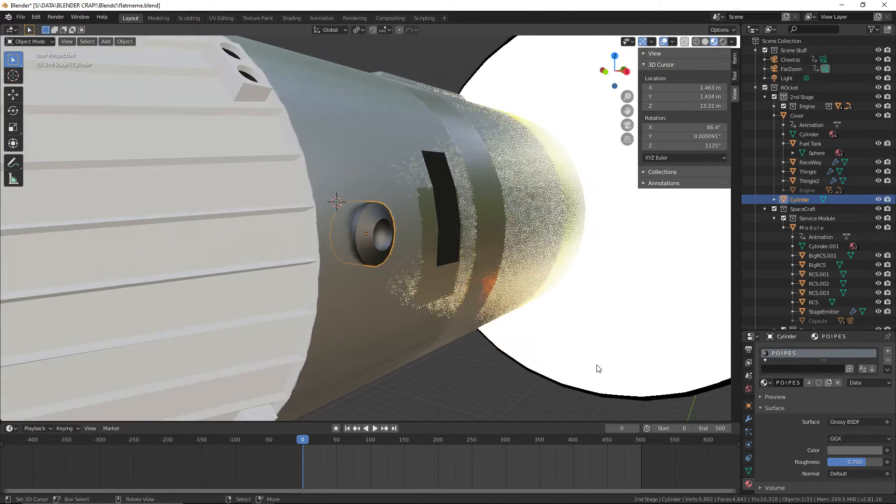
pyautogui.moveTo(596, 368); pyautogui.dragTo(589, 371, button='right')
pyautogui.click(503, 399)
pyautogui.moveTo(503, 398); pyautogui.dragTo(461, 376, button='middle')
pyautogui.scroll(3, 460, 374)
pyautogui.click(338, 167)
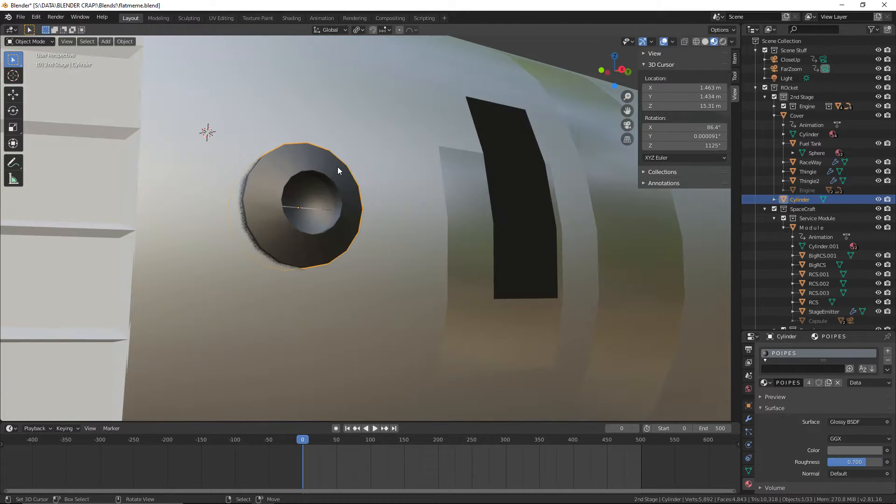
# In Edit Mode, select the vent's whole mesh and try Merge by Distance on it
pyautogui.click(35, 42)
pyautogui.click(41, 63)
pyautogui.scroll(-1, 497, 178)
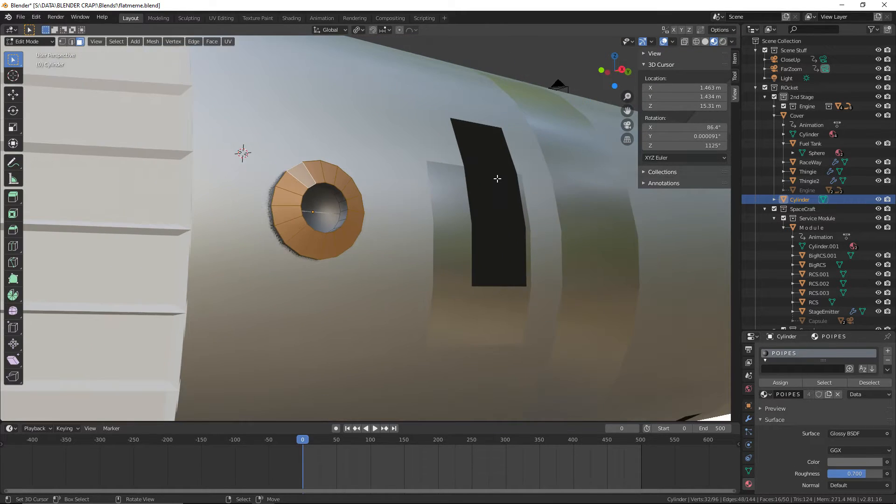
pyautogui.press('a')
pyautogui.press('a')
pyautogui.press('F3')
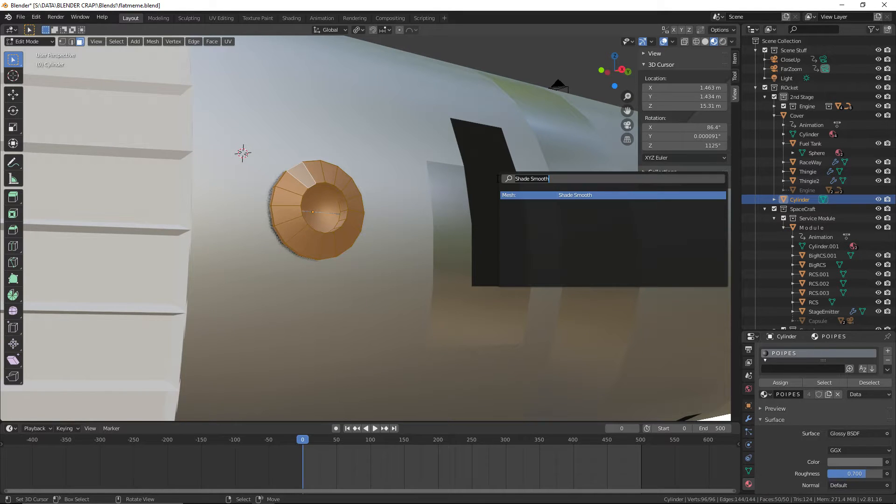
pyautogui.write('merge')
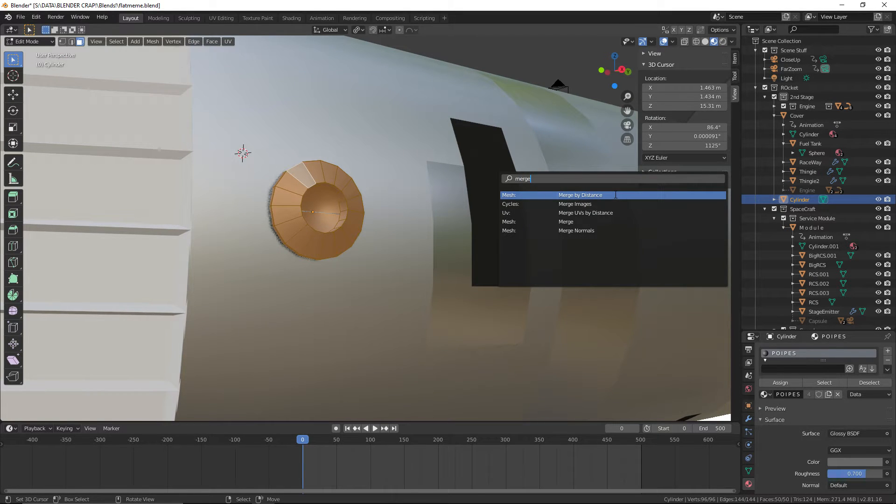
pyautogui.press('Return')
pyautogui.hotkey('alt', 'a')
pyautogui.moveTo(520, 55); pyautogui.dragTo(538, 62, button='middle')
pyautogui.scroll(2, 536, 84)
pyautogui.moveTo(527, 155)
pyautogui.mouseDown(button='middle')
pyautogui.moveTo(497, 130)
pyautogui.moveTo(497, 164)
pyautogui.moveTo(523, 150)
pyautogui.mouseUp(button='middle')
pyautogui.press('a')
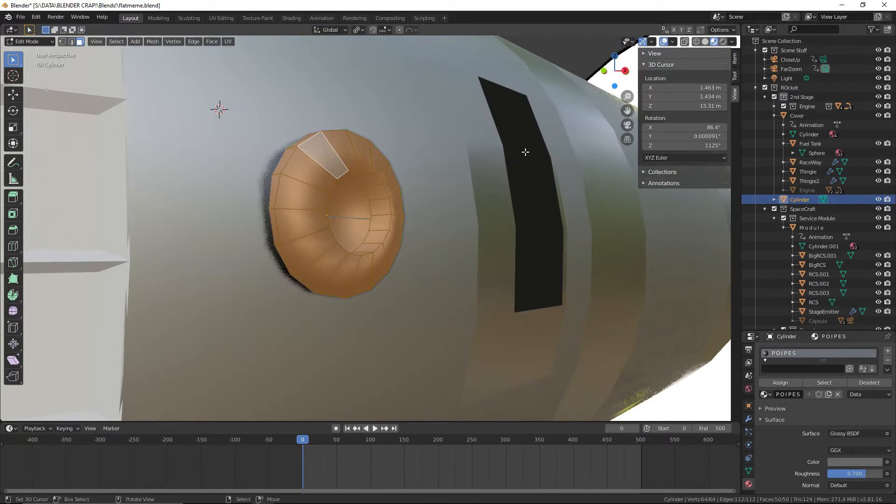
# Switch the vent back to Object Mode and save the file
pyautogui.click(31, 42)
pyautogui.click(31, 49)
pyautogui.click(21, 18)
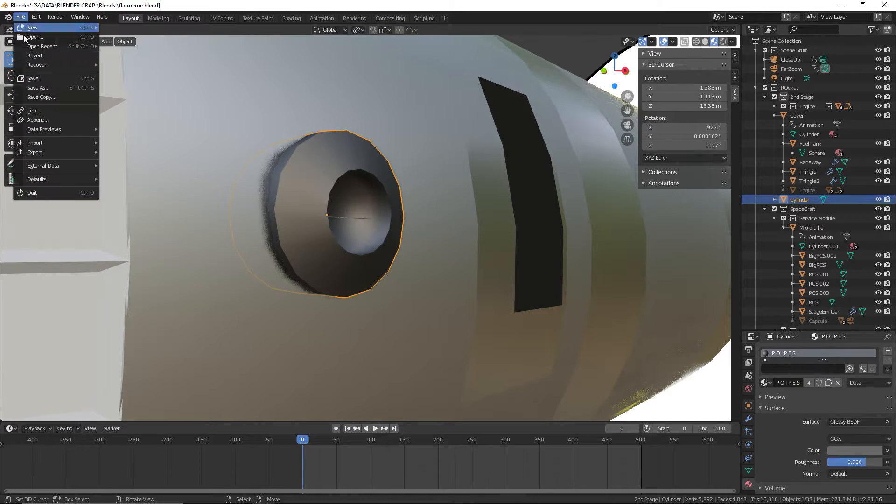
pyautogui.click(33, 79)
# Inspect the vent's shading up close, and its look on the second-stage cover from farther away
pyautogui.scroll(4, 349, 151)
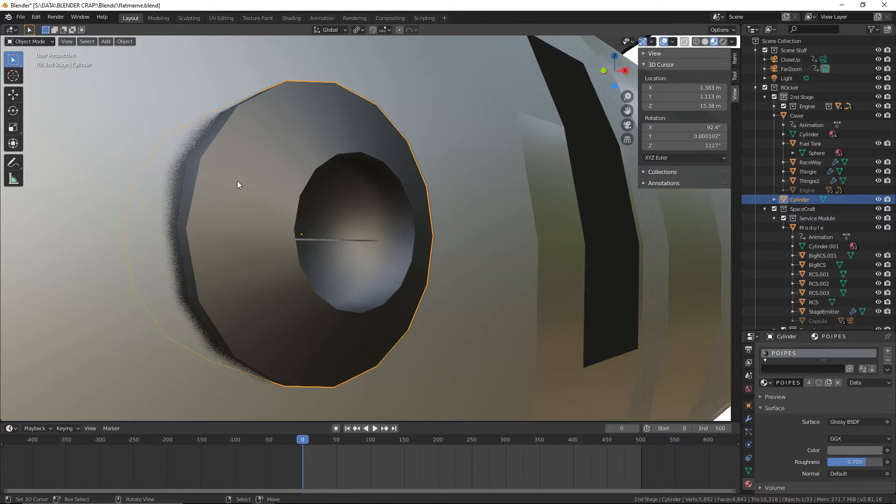
pyautogui.scroll(-2, 247, 189)
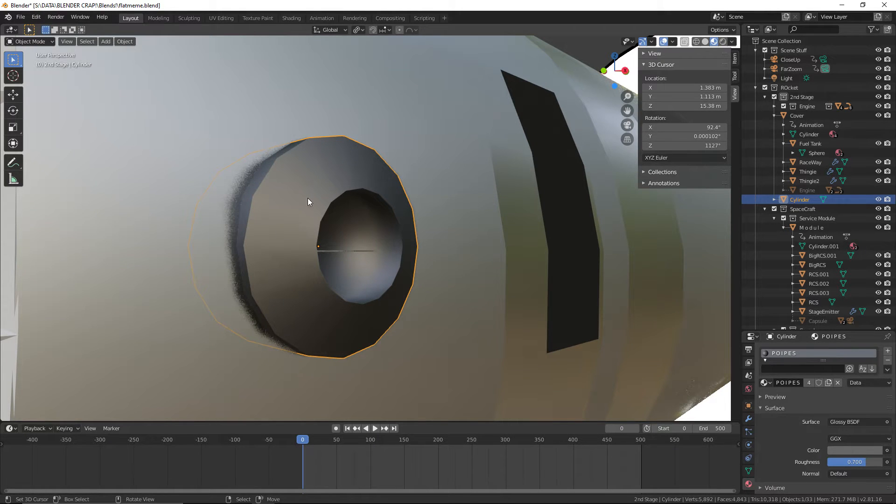
pyautogui.moveTo(308, 198); pyautogui.dragTo(287, 203, button='middle')
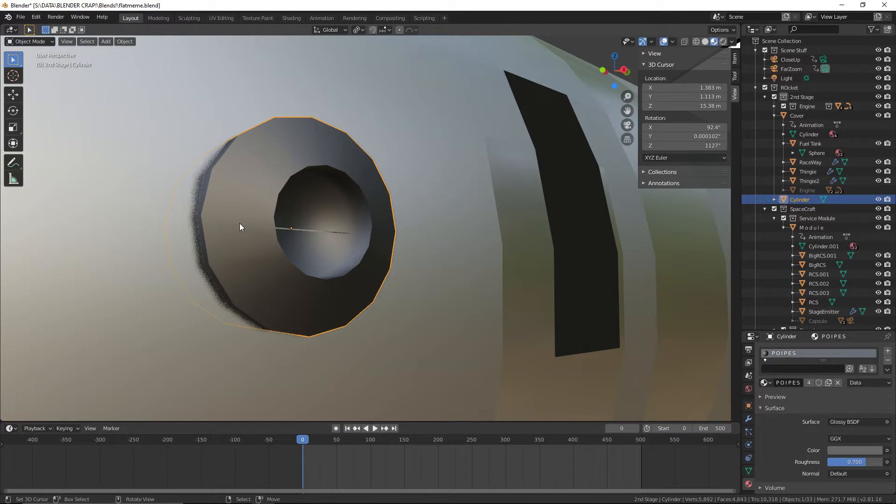
pyautogui.scroll(-4, 240, 227)
pyautogui.moveTo(311, 232); pyautogui.dragTo(253, 262, button='middle')
pyautogui.click(68, 405)
pyautogui.scroll(-3, 69, 403)
pyautogui.moveTo(84, 385); pyautogui.dragTo(210, 359, button='middle')
# Rename the vent object TankFillConnectHoseThingie and set its Z location to 15 m
pyautogui.doubleClick(817, 199)
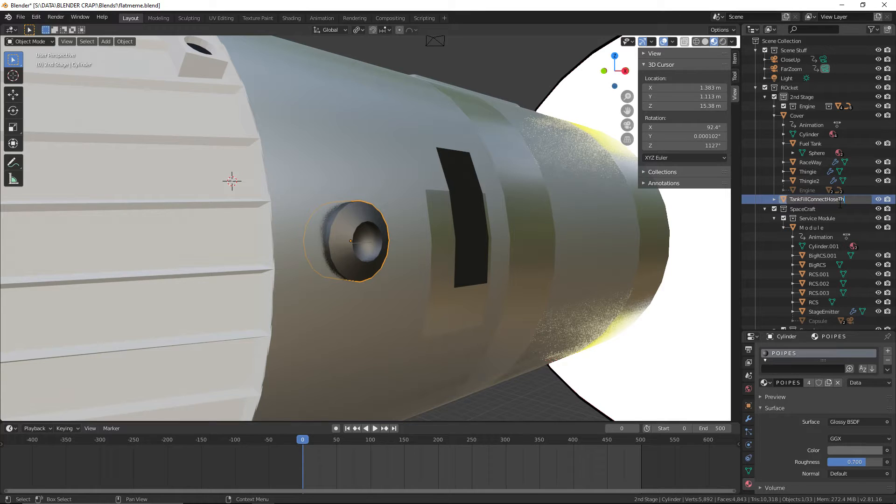
pyautogui.press('Return')
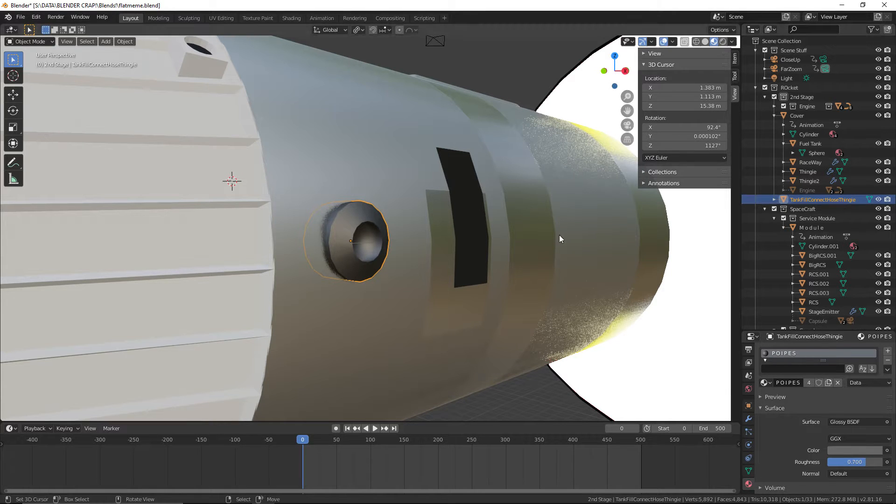
pyautogui.click(749, 405)
pyautogui.scroll(2, 833, 376)
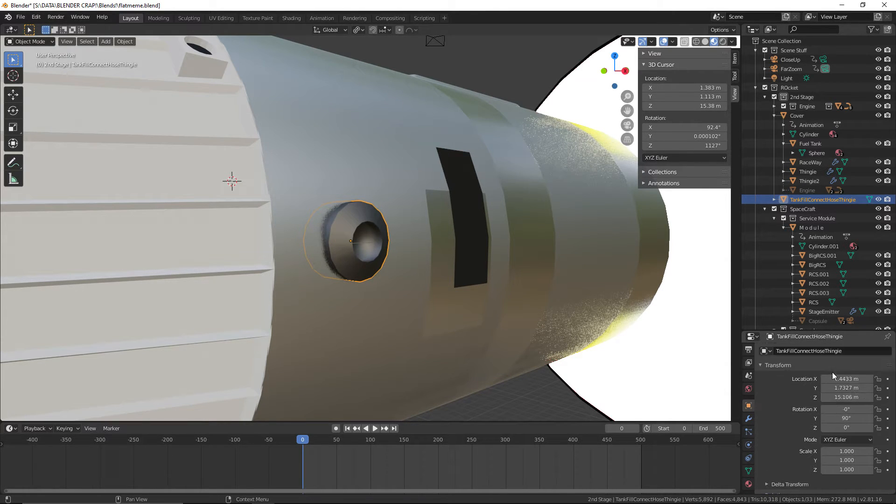
pyautogui.click(856, 395)
pyautogui.write('15')
pyautogui.press('Return')
# Check the vent's position from the side of the rocket, deselect everything and save the file
pyautogui.scroll(-2, 625, 386)
pyautogui.moveTo(616, 384); pyautogui.dragTo(543, 376, button='middle')
pyautogui.scroll(-1, 341, 262)
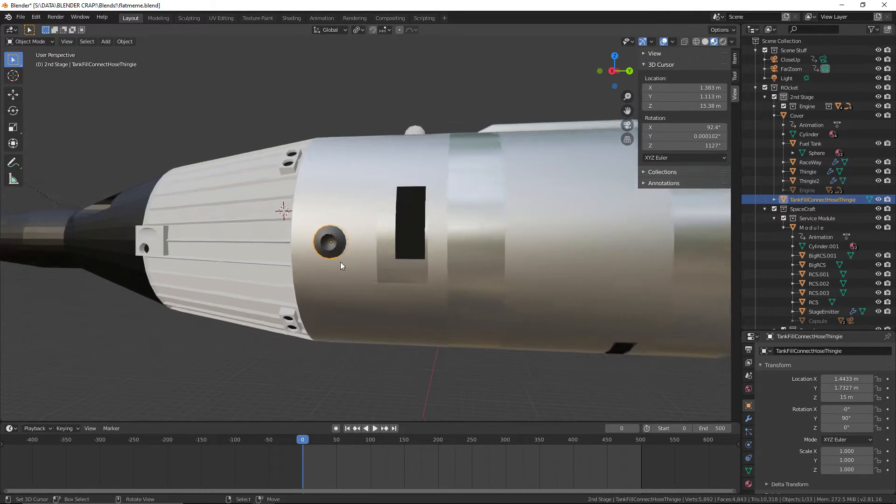
pyautogui.scroll(-1, 340, 262)
pyautogui.click(378, 324)
pyautogui.click(318, 352)
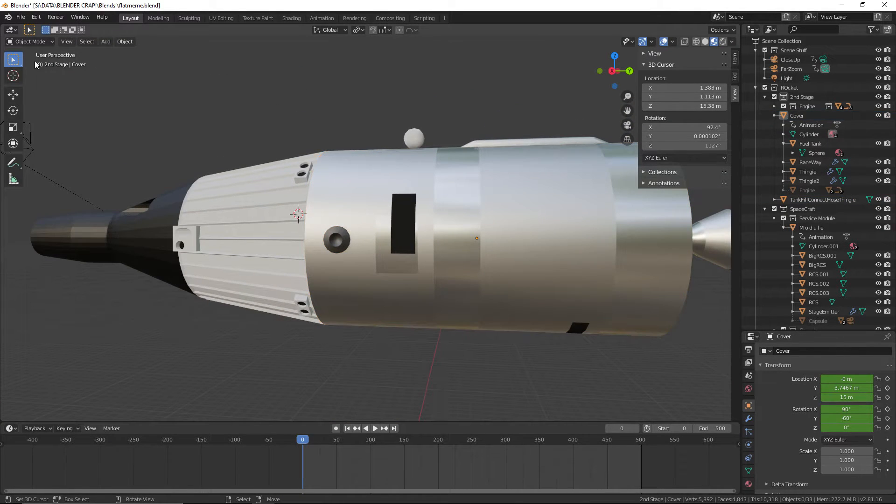
pyautogui.click(21, 17)
pyautogui.click(28, 76)
# Examine the second-stage cover with its vent from several angles around the rocket, reselecting the vent
pyautogui.scroll(3, 422, 293)
pyautogui.moveTo(422, 292); pyautogui.dragTo(481, 323, button='middle')
pyautogui.scroll(-3, 510, 317)
pyautogui.click(535, 283)
pyautogui.scroll(2, 535, 284)
pyautogui.keyDown('shift'); pyautogui.moveTo(537, 283); pyautogui.dragTo(510, 272, button='middle'); pyautogui.keyUp('shift')
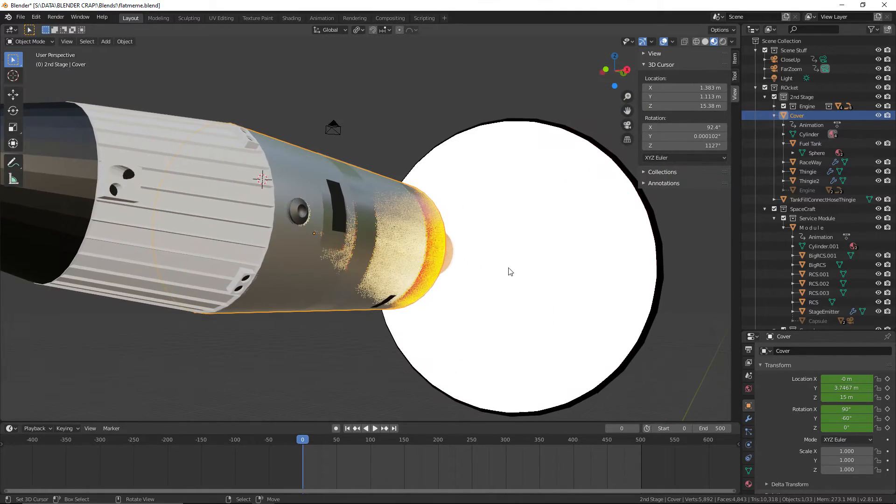
pyautogui.moveTo(482, 349); pyautogui.dragTo(464, 365, button='middle')
pyautogui.rightClick(282, 280)
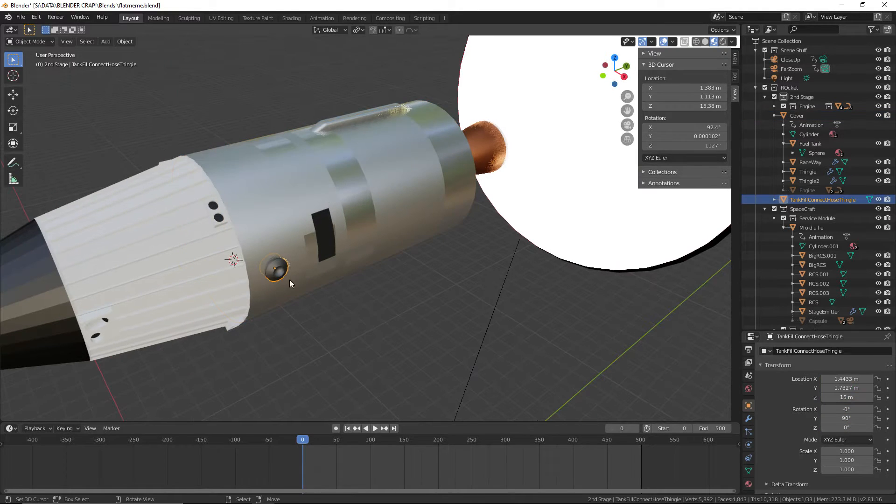
pyautogui.moveTo(349, 308); pyautogui.dragTo(366, 310, button='middle')
pyautogui.scroll(1, 367, 310)
# Save the blend file and select the second-stage Cover object
pyautogui.click(21, 17)
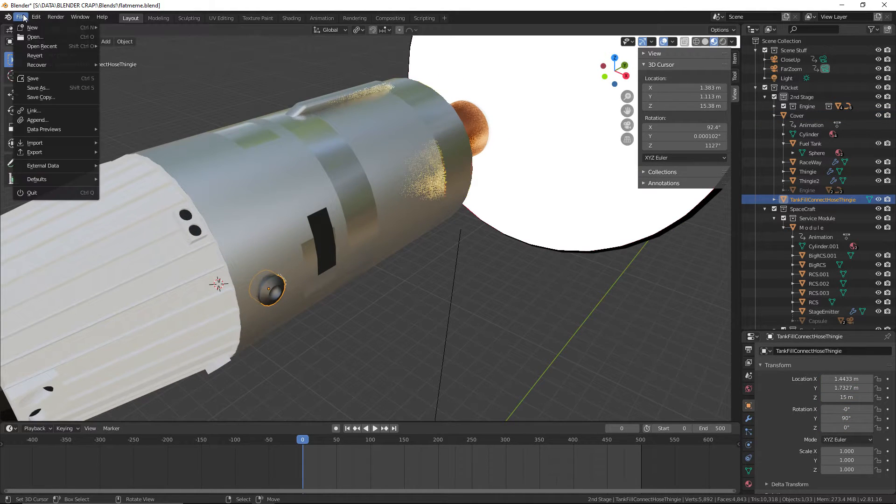
pyautogui.click(32, 78)
pyautogui.moveTo(367, 299); pyautogui.dragTo(405, 280, button='middle')
pyautogui.click(333, 189)
pyautogui.click(334, 188)
pyautogui.scroll(-4, 468, 225)
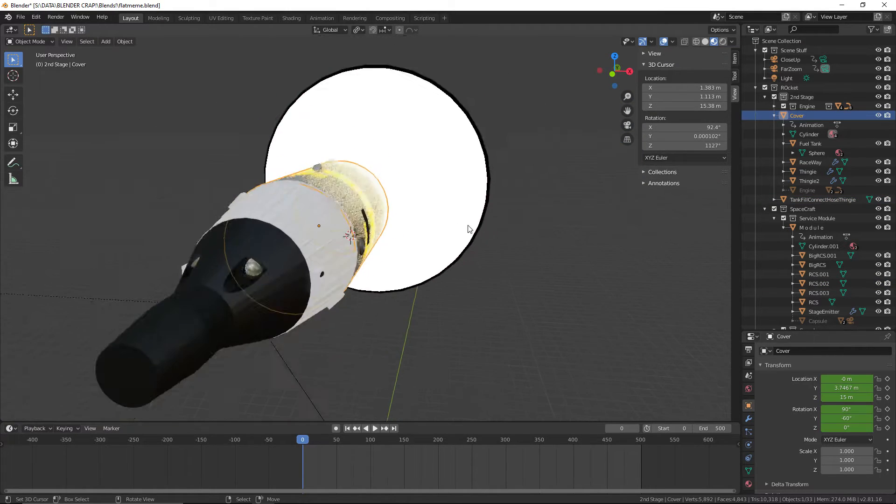
pyautogui.moveTo(468, 226); pyautogui.dragTo(536, 261, button='middle')
pyautogui.press('r')
pyautogui.press('x')
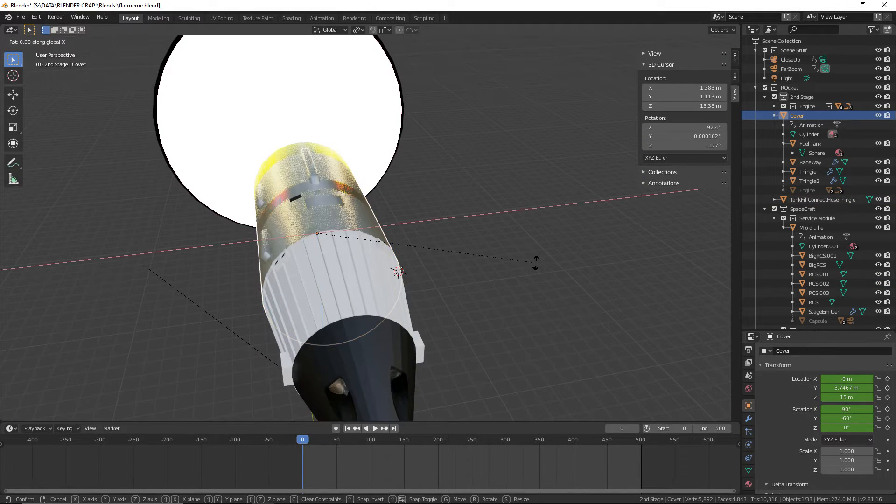
pyautogui.press('y')
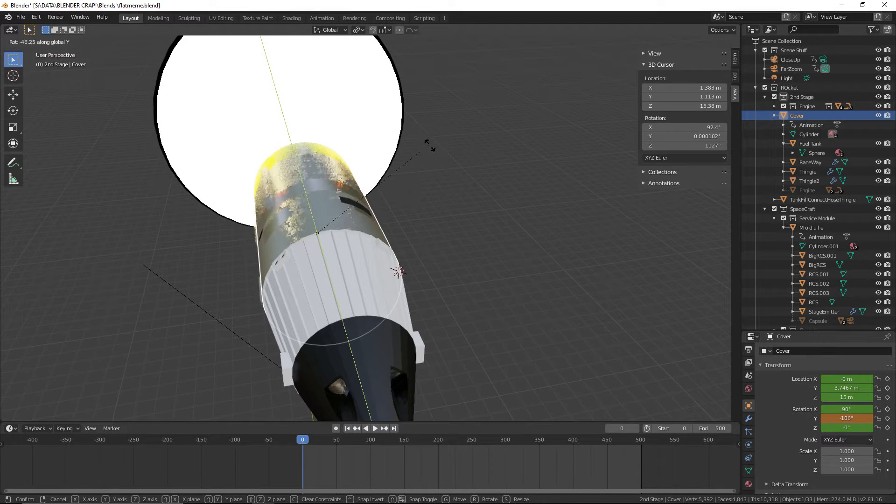
pyautogui.press('Escape')
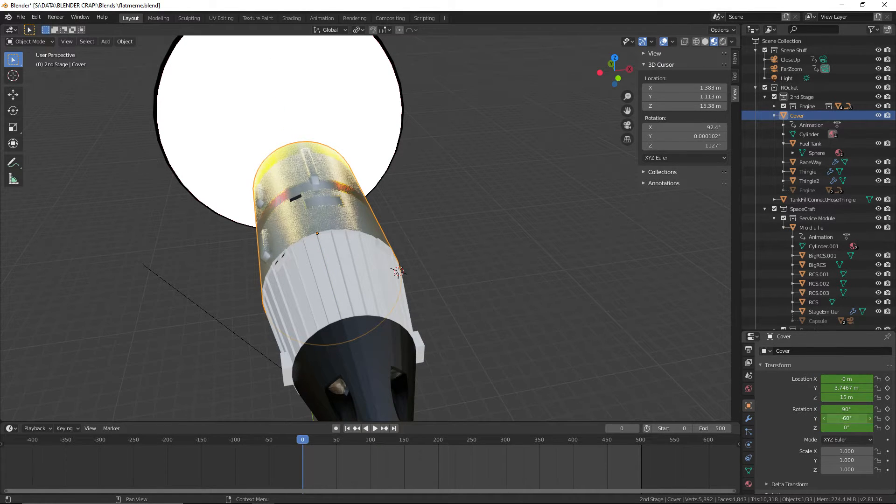
# Set the Cover object's Y rotation to -100°
pyautogui.moveTo(847, 418); pyautogui.dragTo(836, 418)
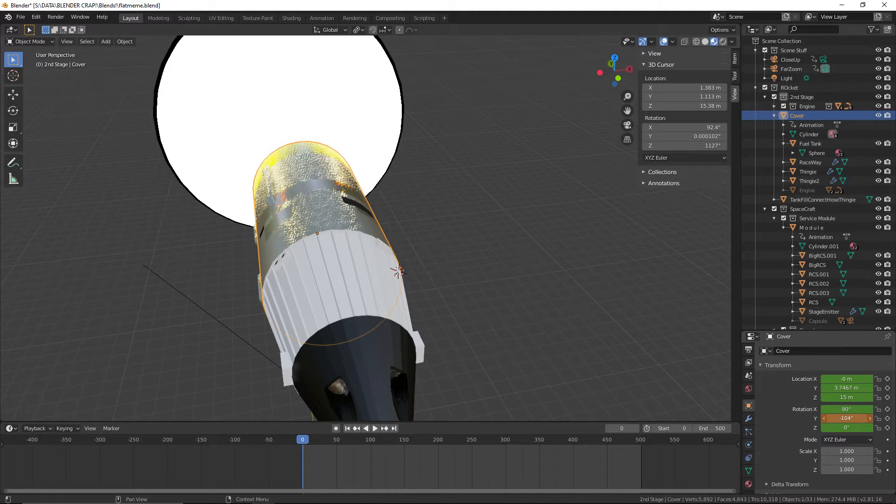
pyautogui.click(849, 418)
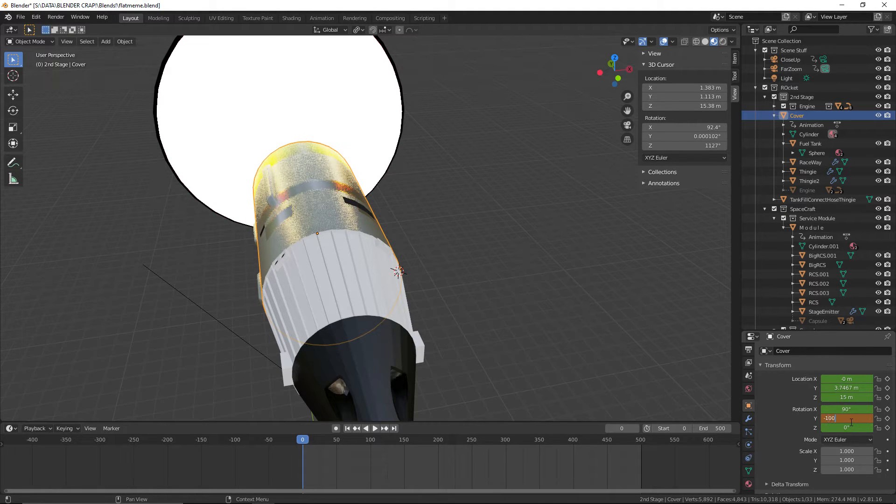
pyautogui.press('Return')
# Duplicate the TankFillConnectHoseThingie connector in place
pyautogui.moveTo(569, 325); pyautogui.dragTo(478, 283, button='middle')
pyautogui.scroll(2, 248, 225)
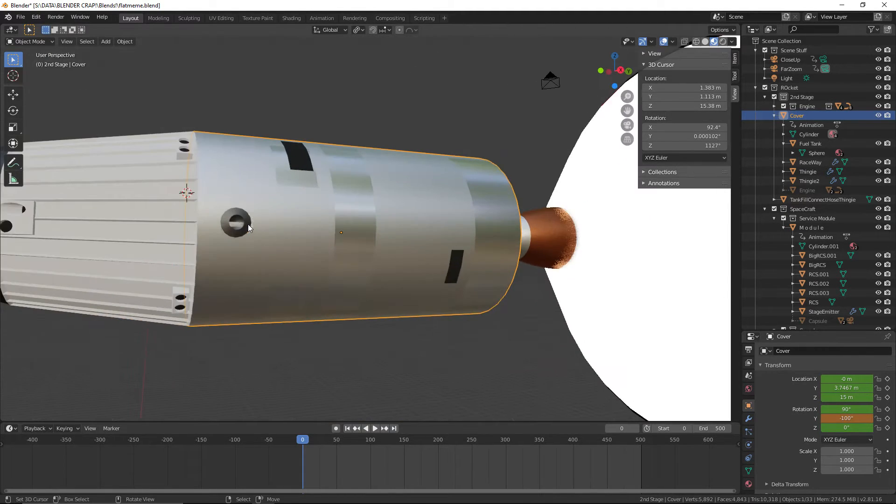
pyautogui.rightClick(247, 225)
pyautogui.moveTo(250, 224); pyautogui.dragTo(331, 258, button='middle')
pyautogui.scroll(4, 278, 256)
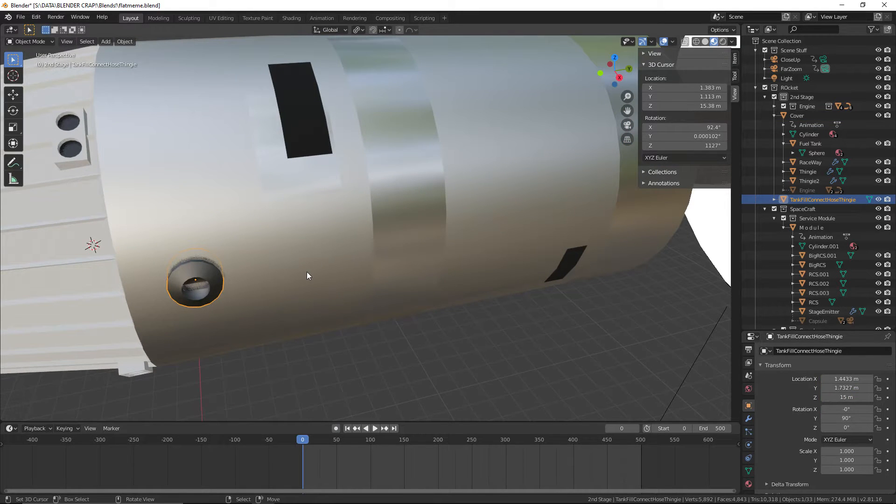
pyautogui.hotkey('ctrl', 'c')
pyautogui.hotkey('ctrl', 'v')
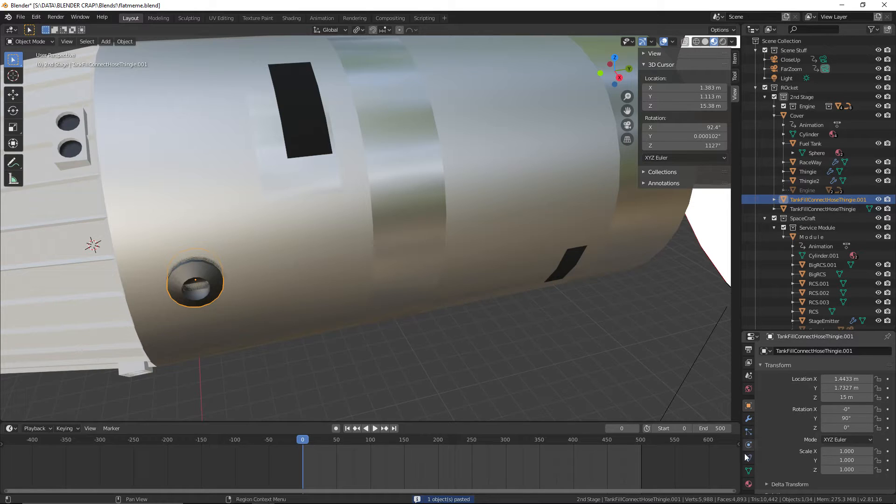
# Assign the existing POIPES material to the duplicated connector and save the file
pyautogui.click(748, 484)
pyautogui.click(764, 382)
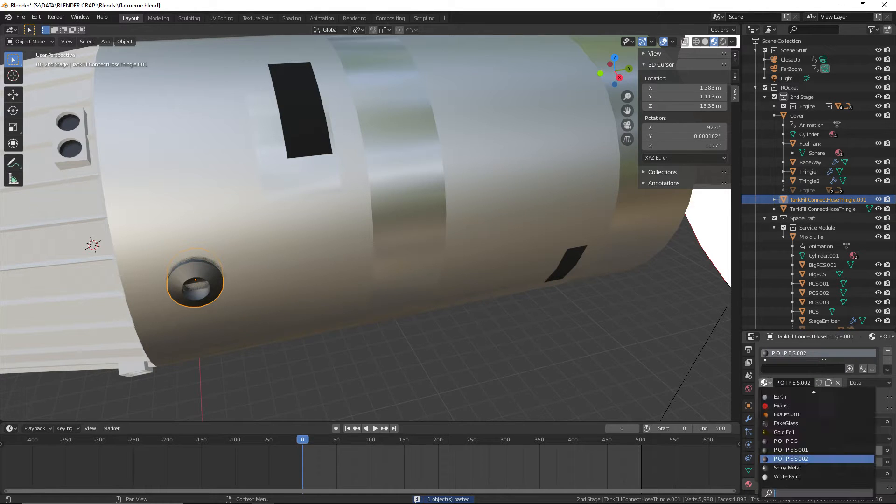
pyautogui.click(800, 440)
pyautogui.click(765, 382)
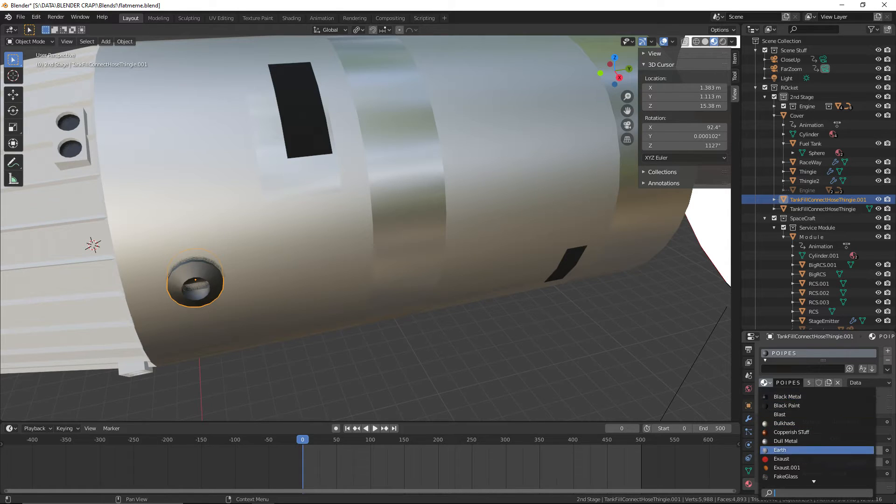
pyautogui.press('Escape')
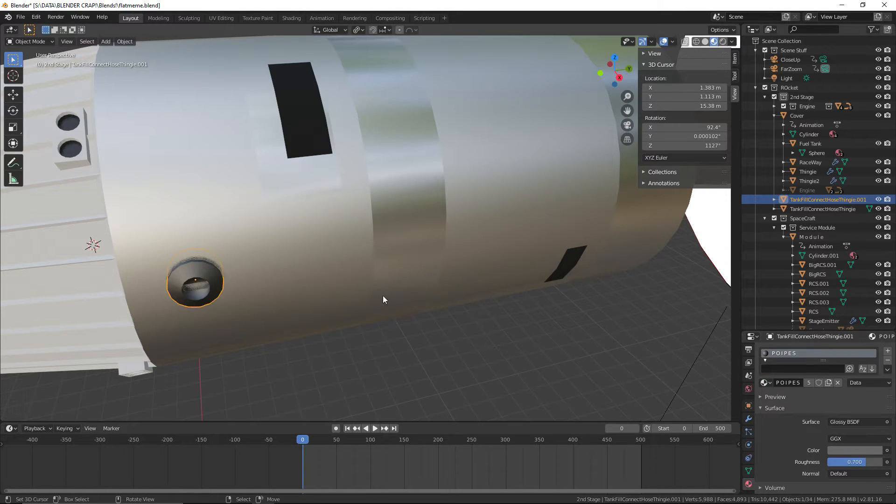
pyautogui.click(21, 17)
pyautogui.click(41, 55)
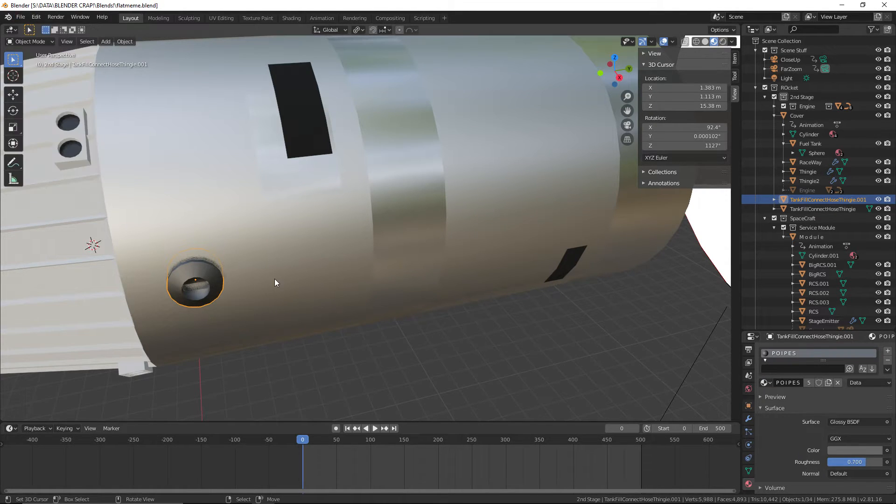
# Move the duplicated connector about 2.3 m along Y, toward the engine end of the second-stage cover
pyautogui.moveTo(275, 278)
pyautogui.mouseDown(button='middle')
pyautogui.moveTo(383, 309)
pyautogui.moveTo(356, 311)
pyautogui.moveTo(280, 289)
pyautogui.mouseUp(button='middle')
pyautogui.press('g')
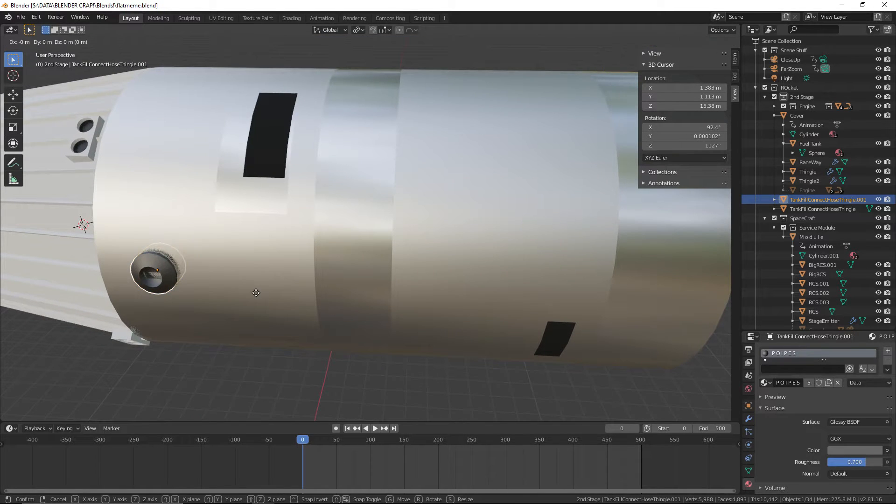
pyautogui.press('z')
pyautogui.press('y')
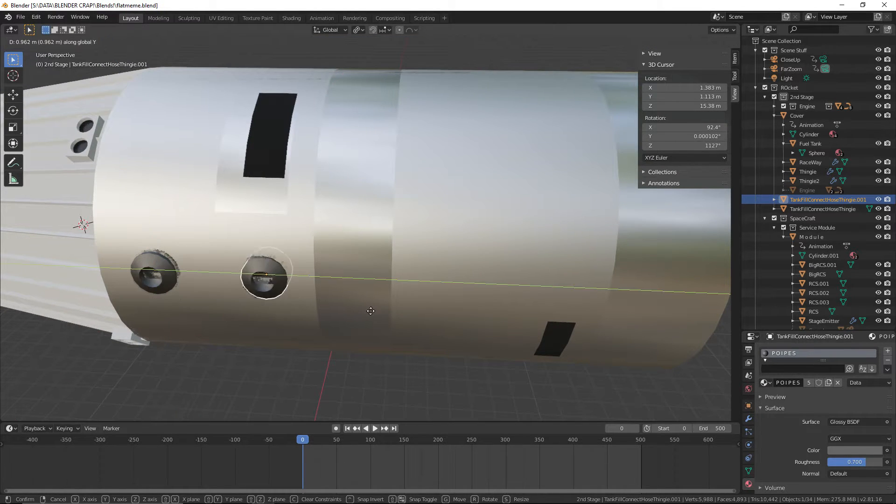
pyautogui.click(518, 312)
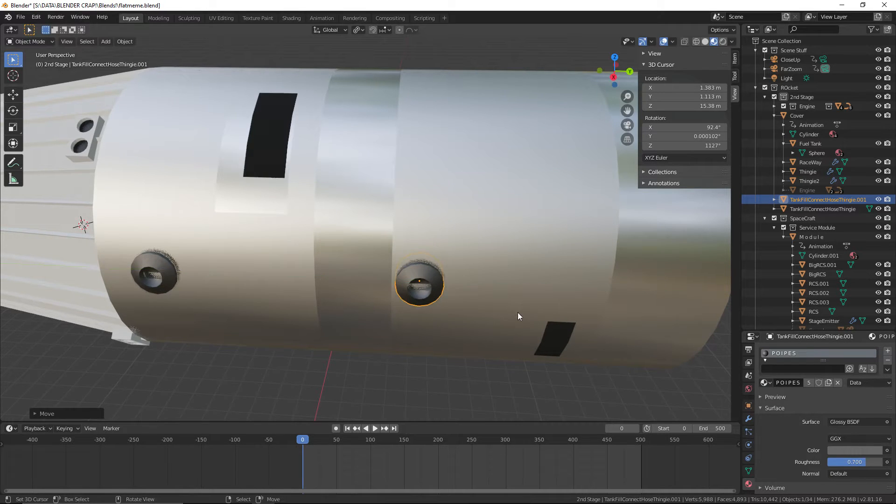
# Move the original connector about 0.3 m along Y toward the spacecraft, and nudge it back about 0.06 m
pyautogui.click(155, 285)
pyautogui.press('g')
pyautogui.press('y')
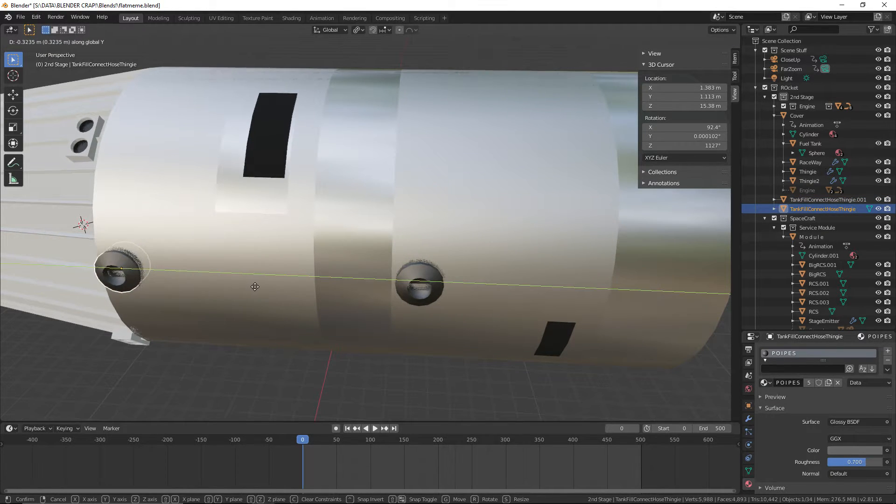
pyautogui.click(258, 287)
pyautogui.moveTo(232, 332); pyautogui.dragTo(374, 287, button='middle')
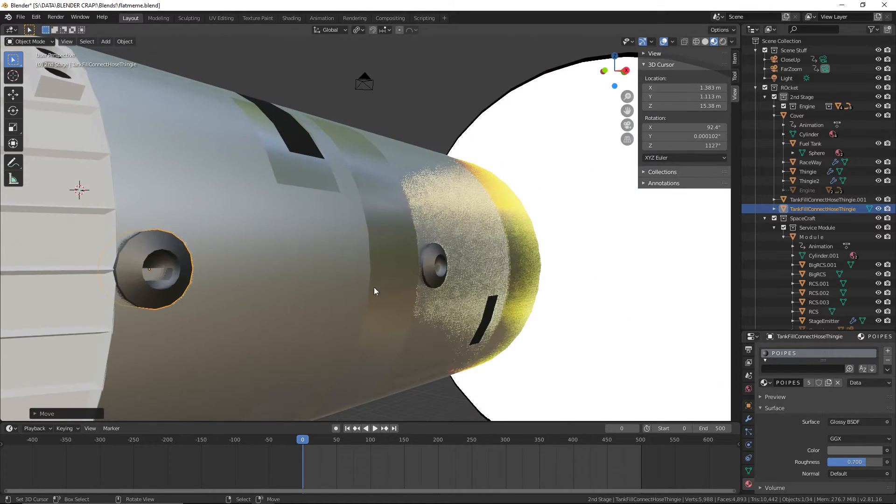
pyautogui.moveTo(198, 293); pyautogui.dragTo(183, 290, button='middle')
pyautogui.press('g')
pyautogui.press('y')
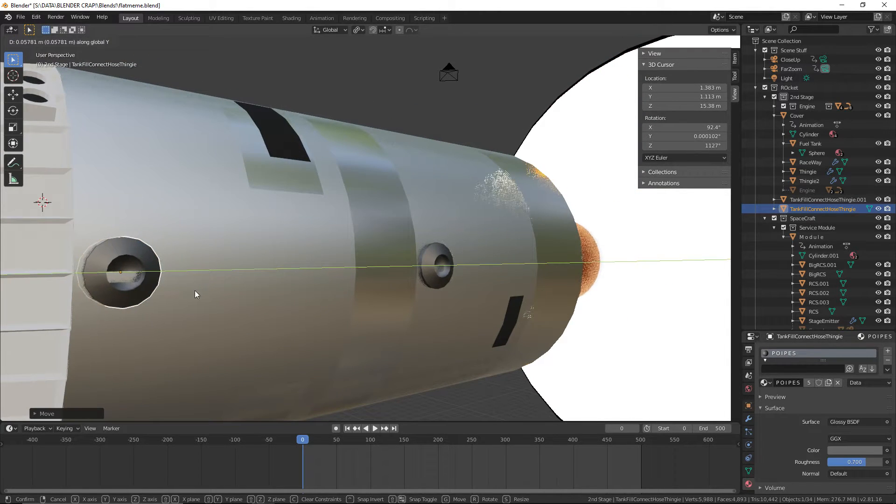
pyautogui.click(194, 290)
# Shift both connectors together slightly along X against the cover's surface, deselect everything and save the file
pyautogui.keyDown('shift'); pyautogui.click(420, 270); pyautogui.keyUp('shift')
pyautogui.press('g')
pyautogui.press('x')
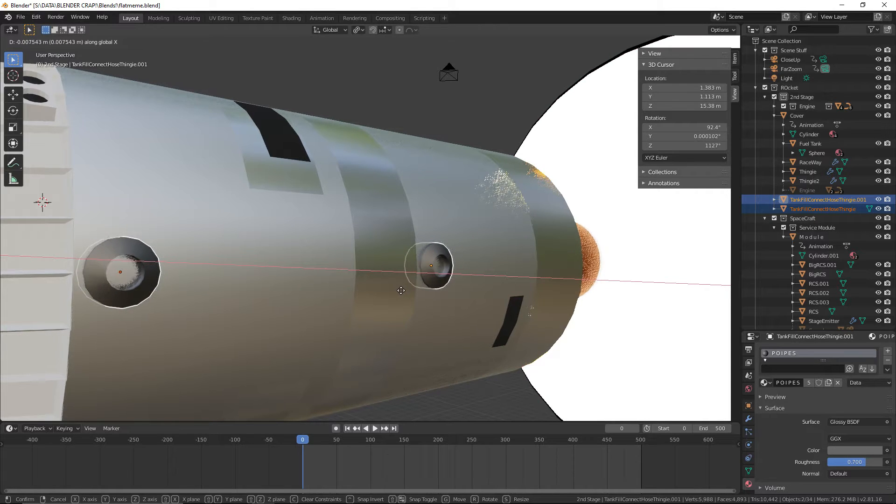
pyautogui.click(403, 295)
pyautogui.click(378, 75)
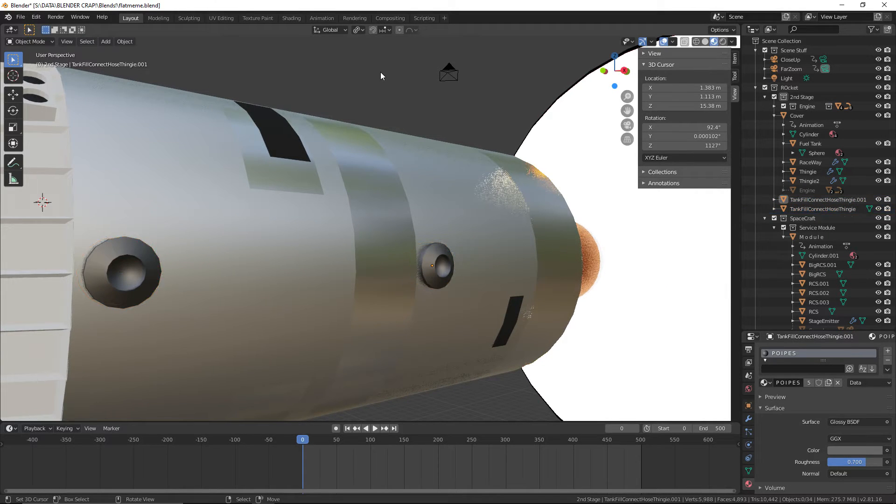
pyautogui.click(20, 16)
pyautogui.click(28, 78)
# Parent both tank-fill connectors to the second-stage Cover object
pyautogui.moveTo(293, 90); pyautogui.dragTo(335, 111, button='middle')
pyautogui.scroll(1, 334, 111)
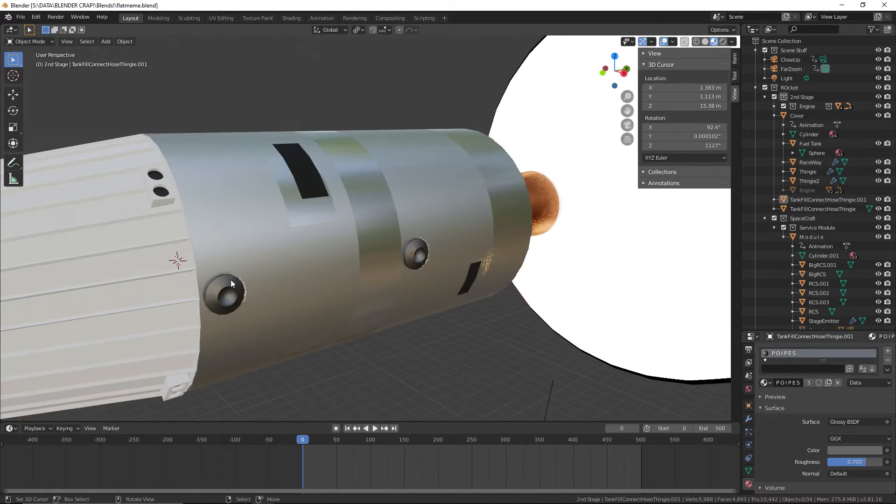
pyautogui.click(230, 281)
pyautogui.keyDown('shift'); pyautogui.click(422, 252); pyautogui.keyUp('shift')
pyautogui.keyDown('shift'); pyautogui.click(410, 189); pyautogui.keyUp('shift')
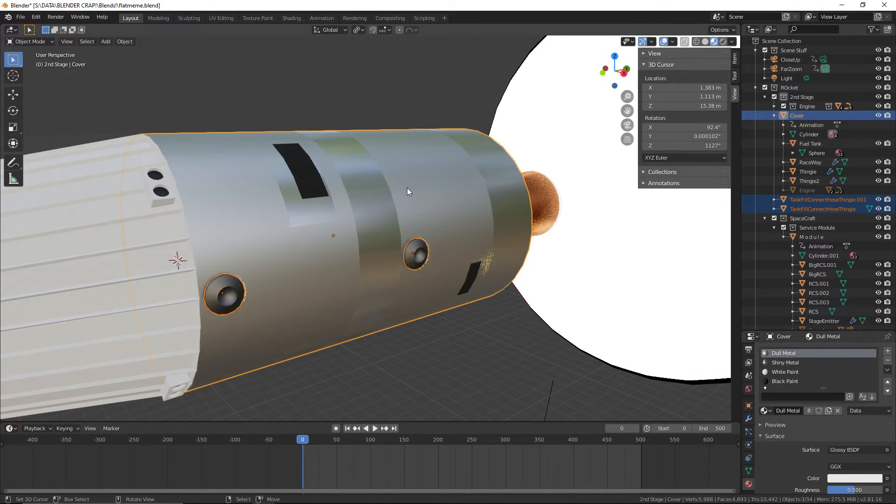
pyautogui.hotkey('ctrl', 'p')
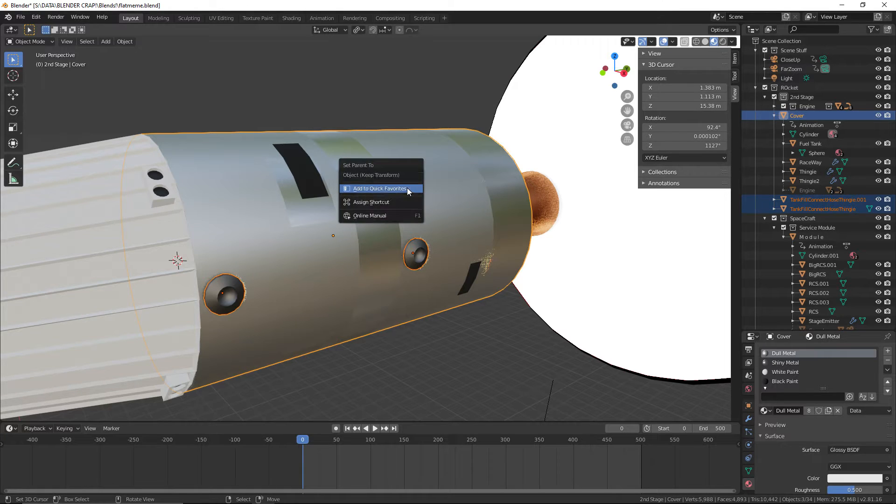
pyautogui.press('Escape')
pyautogui.click(395, 190)
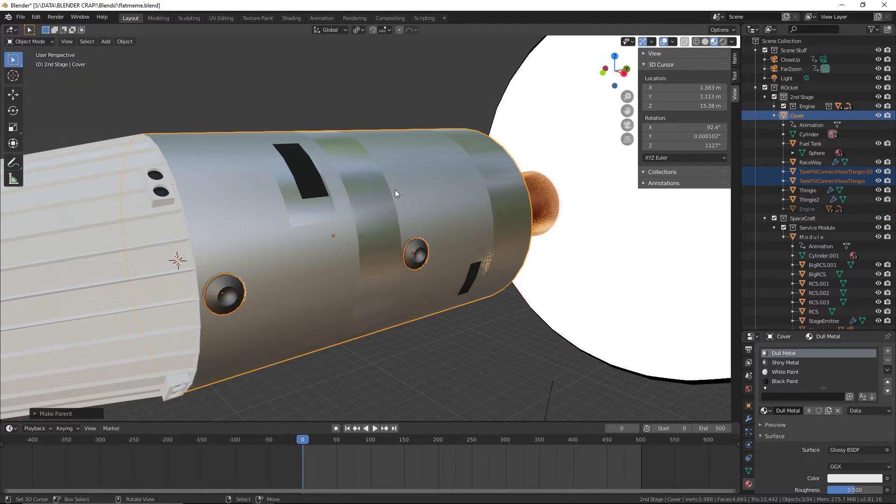
# Check the connectors, Thingie and Thingie2 under Cover by selecting each in turn, deselect everything and save the file
pyautogui.keyDown('shift'); pyautogui.rightClick(392, 109); pyautogui.keyUp('shift')
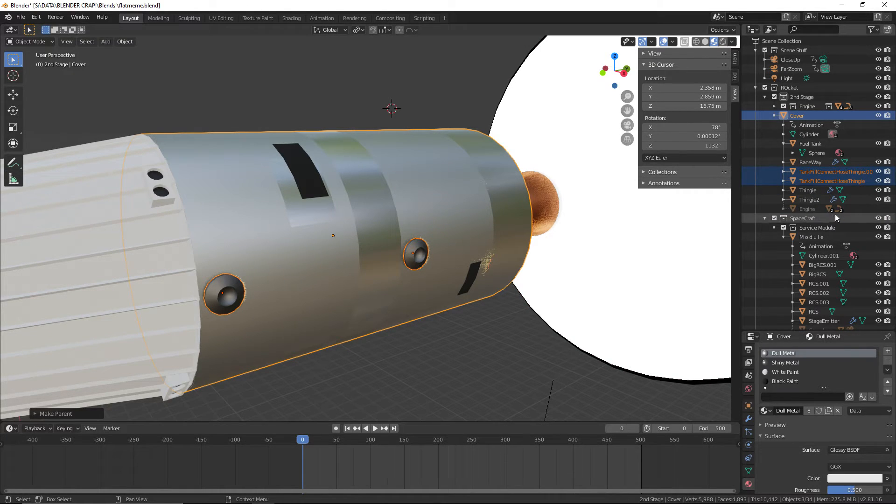
pyautogui.click(822, 172)
pyautogui.click(817, 181)
pyautogui.click(811, 191)
pyautogui.click(809, 201)
pyautogui.click(516, 319)
pyautogui.hotkey('alt', 'a')
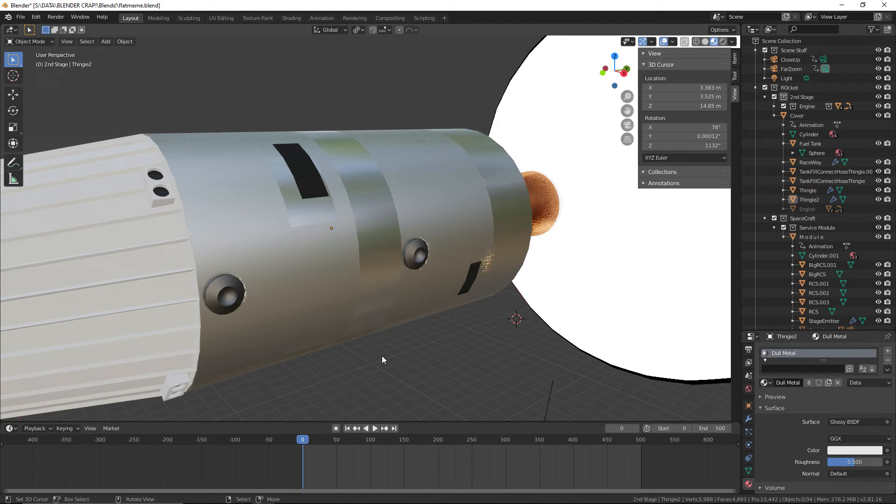
pyautogui.click(21, 17)
pyautogui.click(40, 81)
# Make the hidden earthredner object visible behind the rocket
pyautogui.scroll(-4, 352, 85)
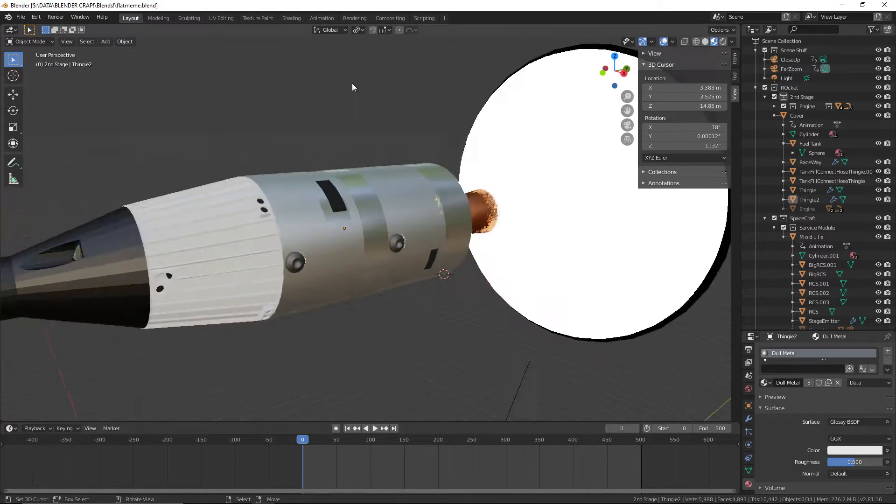
pyautogui.moveTo(351, 85); pyautogui.dragTo(345, 133, button='middle')
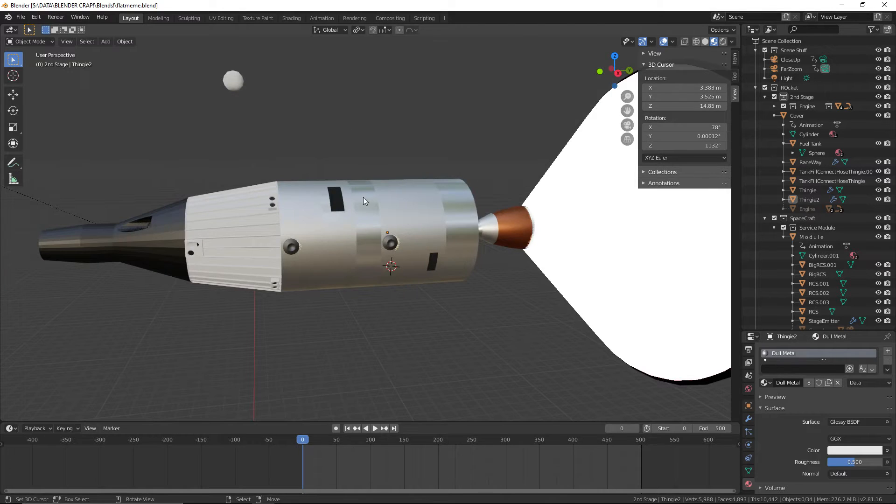
pyautogui.press('KP_0')
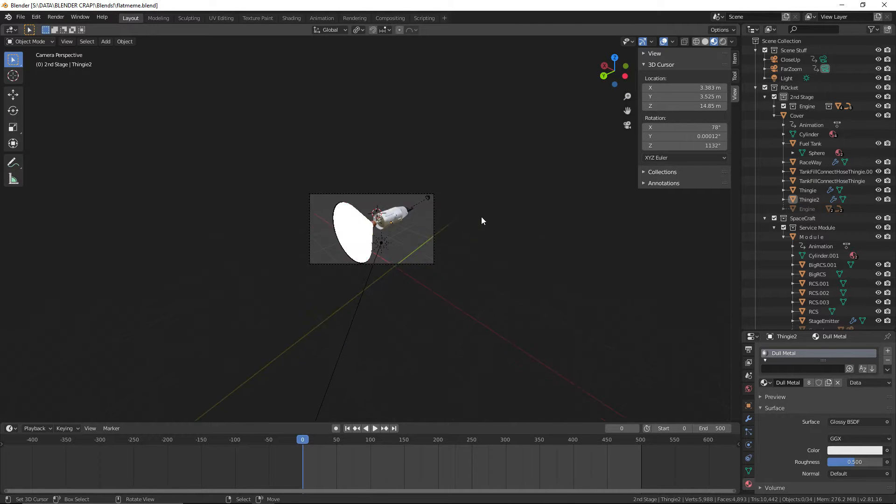
pyautogui.moveTo(481, 217); pyautogui.dragTo(467, 196, button='middle')
pyautogui.scroll(-5, 879, 303)
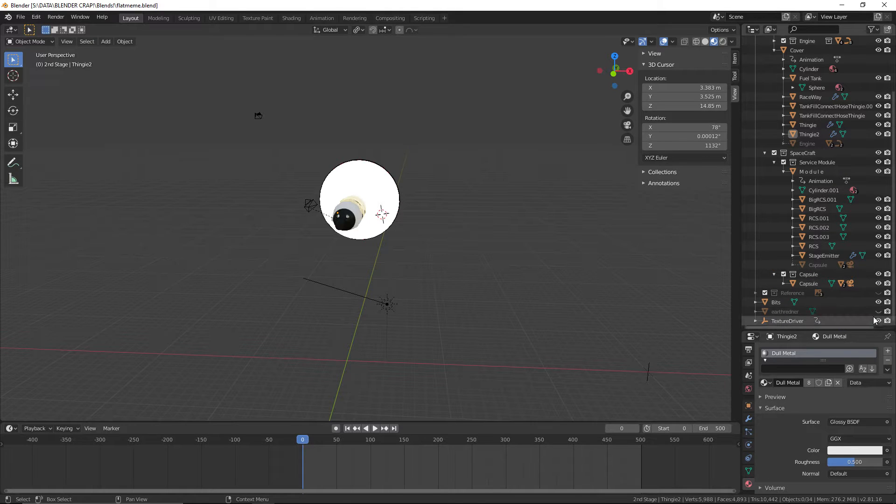
pyautogui.click(879, 311)
pyautogui.moveTo(465, 237); pyautogui.dragTo(463, 304, button='middle')
pyautogui.scroll(5, 419, 204)
pyautogui.scroll(-4, 463, 303)
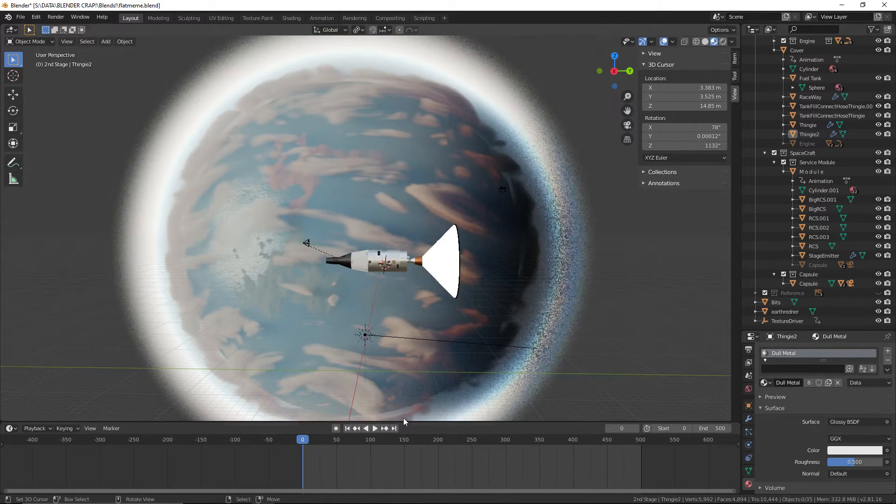
# Play the animation and examine the stage separation in front of the Earth from the side
pyautogui.click(374, 428)
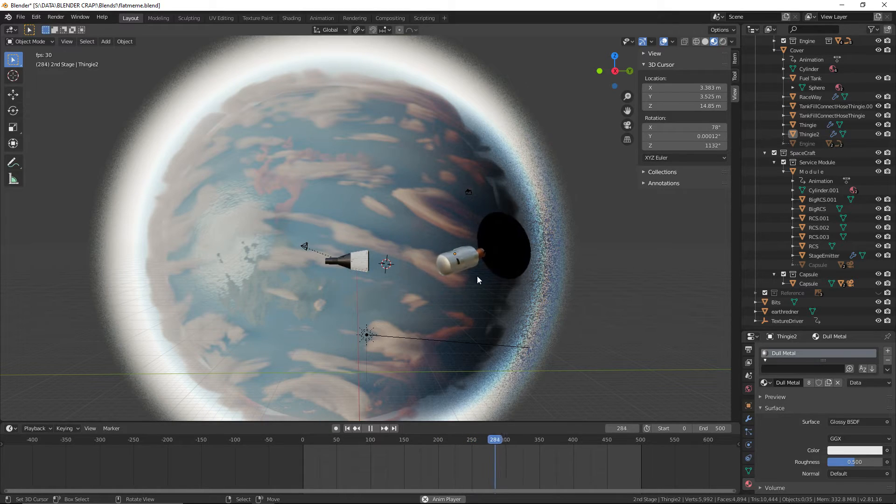
pyautogui.scroll(4, 476, 275)
pyautogui.scroll(-1, 636, 356)
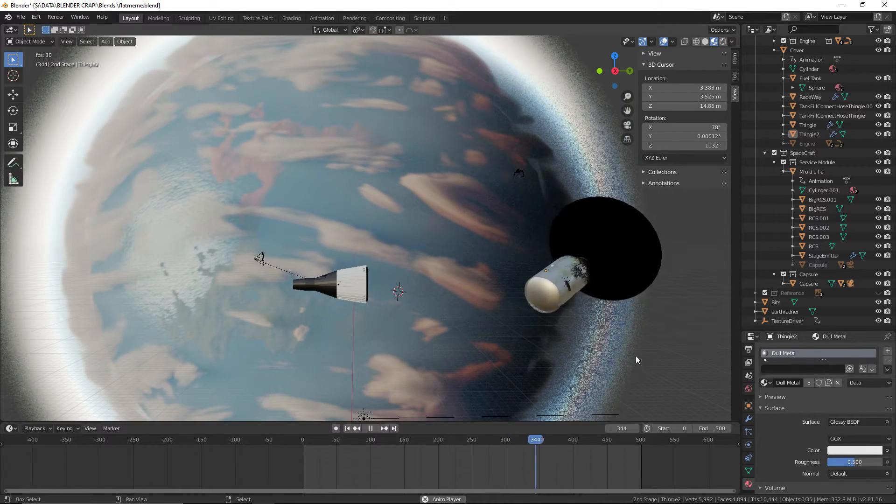
pyautogui.moveTo(636, 357); pyautogui.dragTo(540, 298, button='middle')
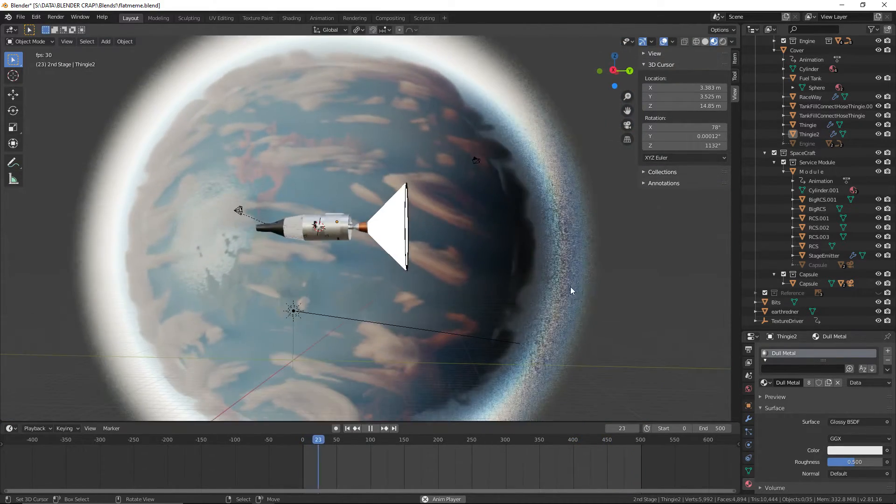
pyautogui.scroll(-3, 570, 287)
pyautogui.scroll(2, 545, 295)
pyautogui.moveTo(545, 295); pyautogui.dragTo(564, 298, button='middle')
pyautogui.scroll(4, 488, 262)
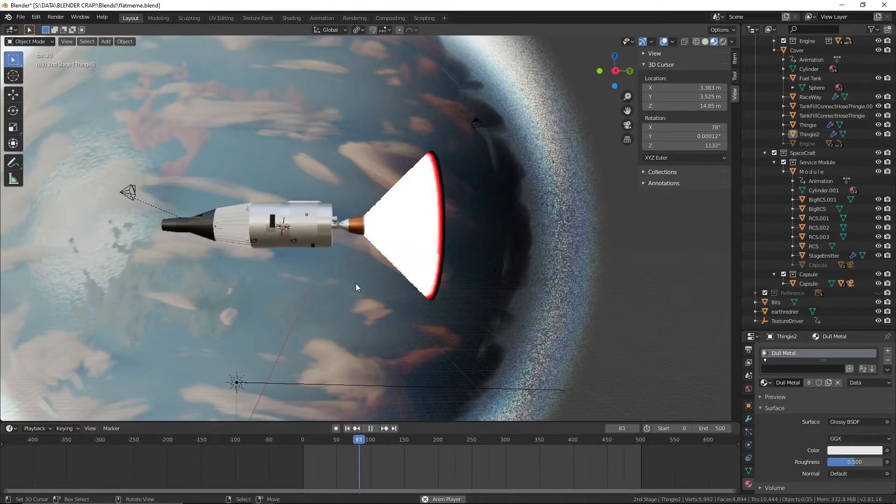
# Examine the playing stage separation from farther back, with the whole Earth behind the spacecraft
pyautogui.scroll(3, 272, 284)
pyautogui.scroll(-6, 175, 264)
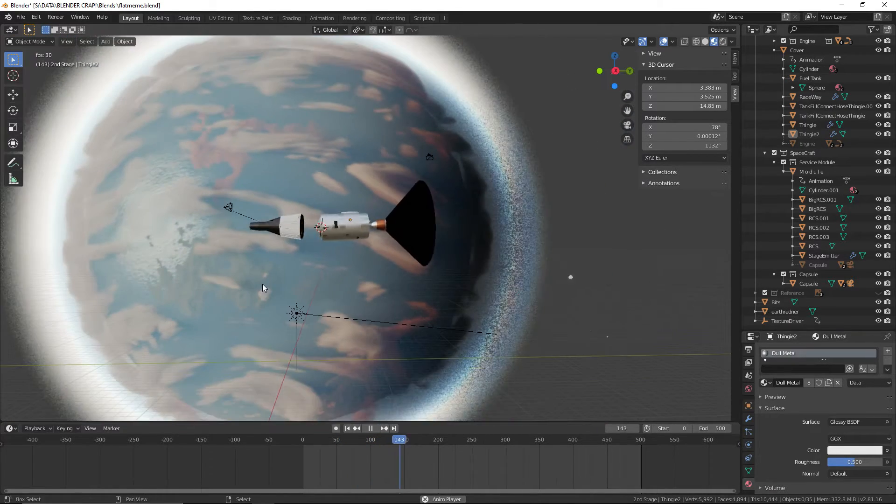
pyautogui.keyDown('shift'); pyautogui.moveTo(263, 288); pyautogui.dragTo(380, 299, button='middle'); pyautogui.keyUp('shift')
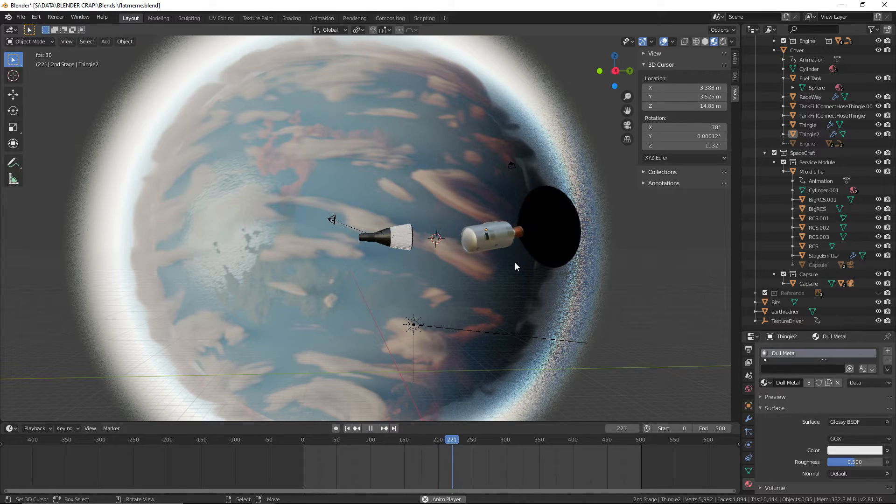
# Switch to the browser's YouTube tab with the Datassette playlist and return to Blender
pyautogui.press('ctrl+super+Right')
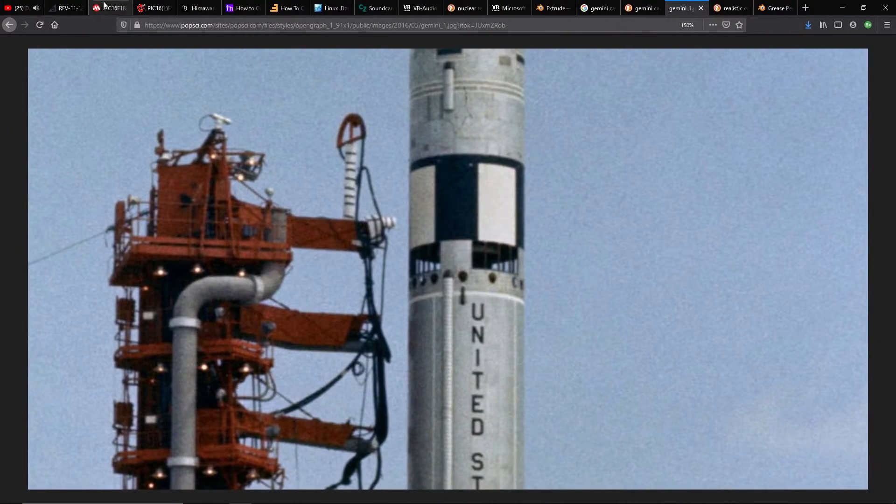
pyautogui.click(28, 7)
pyautogui.click(614, 360)
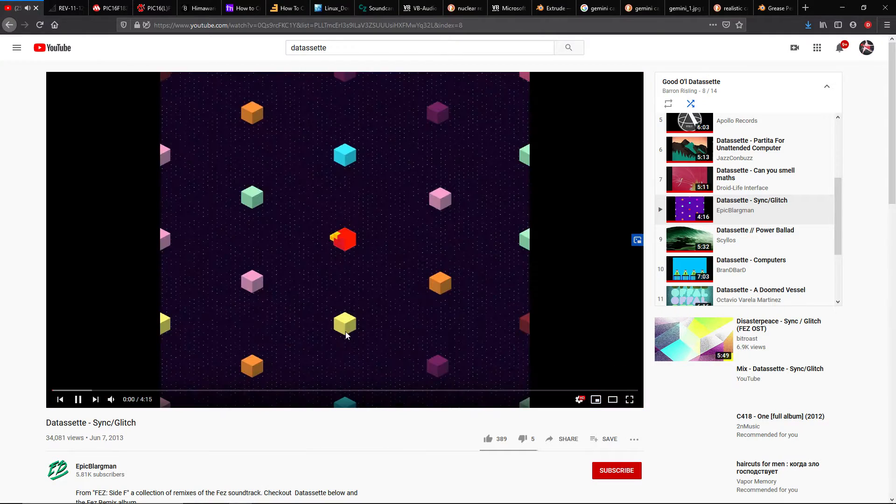
pyautogui.press('ctrl+super+Left')
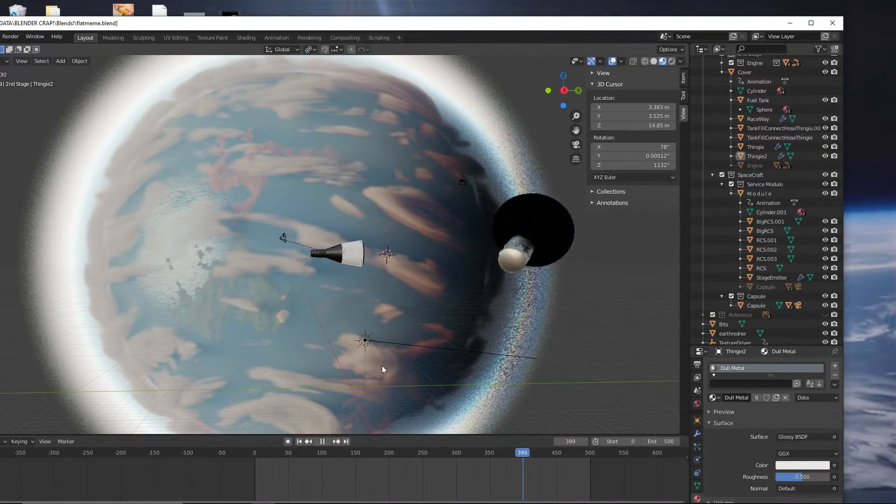
# Maximize the Blender window and save flatmeme.blend
pyautogui.doubleClick(40, 23)
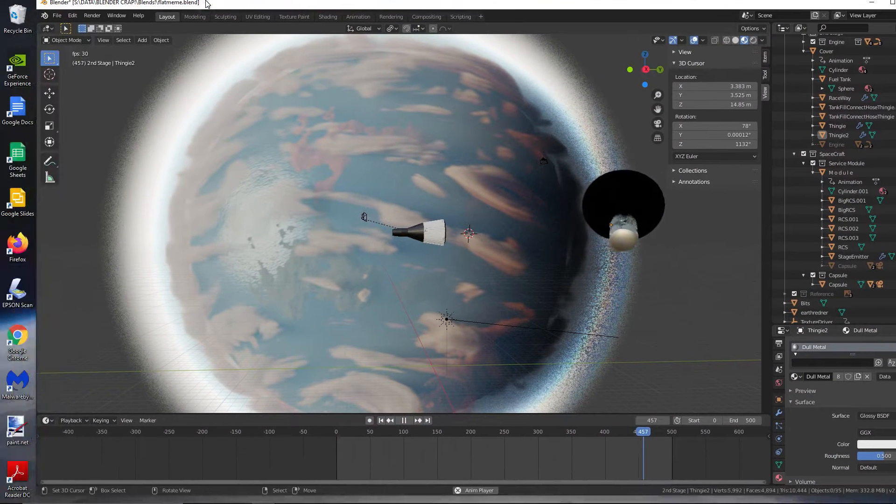
pyautogui.click(20, 17)
pyautogui.click(33, 80)
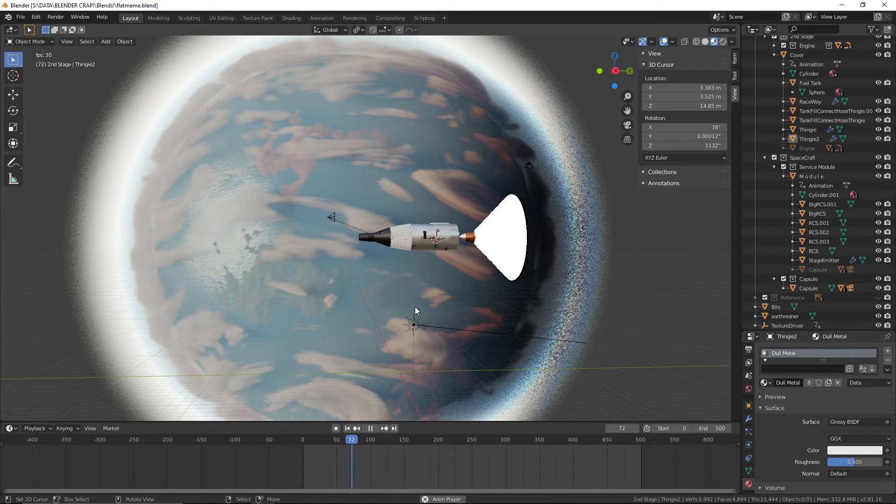
# Examine the playing stage separation closer up and from other angles around the spacecraft
pyautogui.keyDown('shift'); pyautogui.moveTo(517, 308); pyautogui.dragTo(454, 306, button='middle'); pyautogui.keyUp('shift')
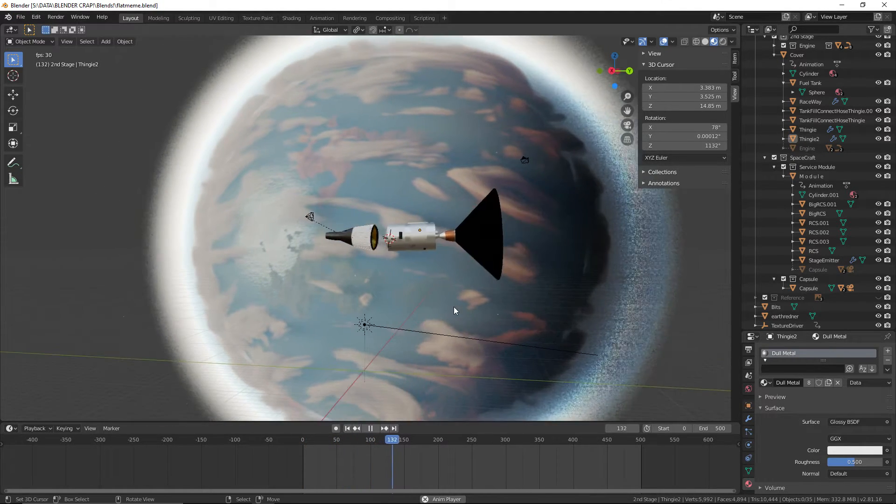
pyautogui.scroll(3, 462, 307)
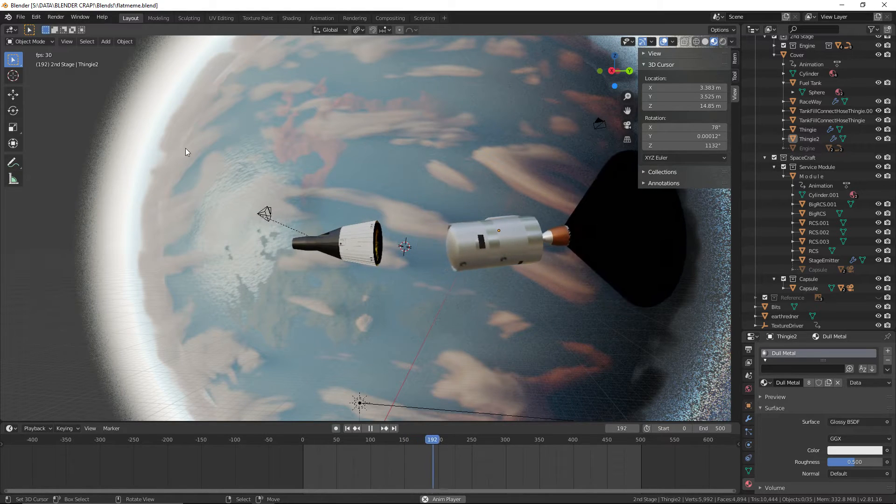
pyautogui.click(19, 19)
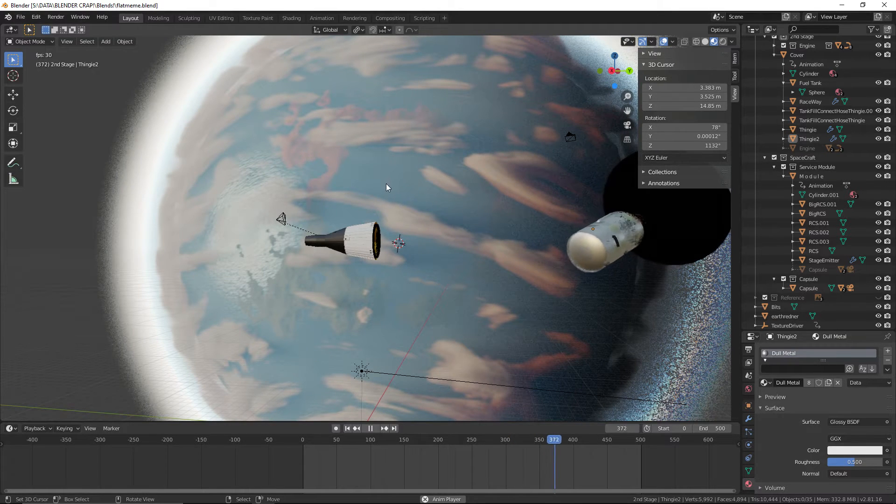
pyautogui.moveTo(385, 183); pyautogui.dragTo(436, 337, button='middle')
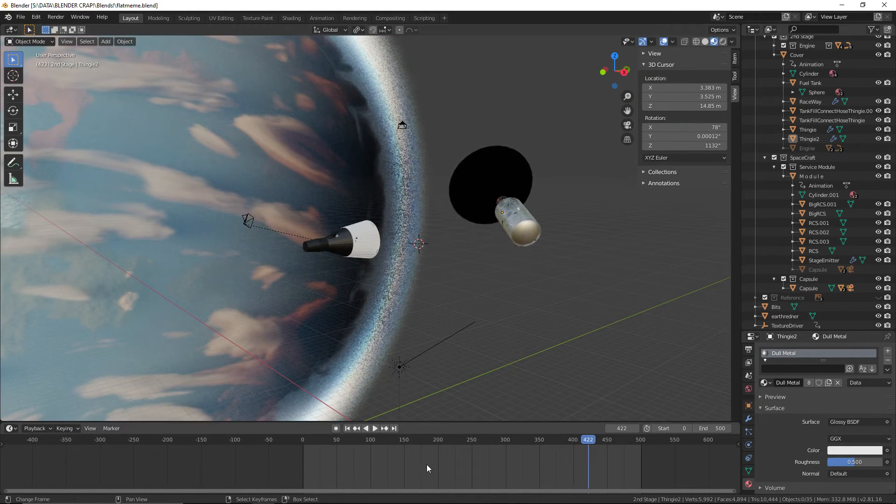
# Move the timeline to frame 103 and inspect the separation debris around the spacecraft from both sides
pyautogui.moveTo(427, 463); pyautogui.dragTo(373, 460)
pyautogui.moveTo(447, 348); pyautogui.dragTo(620, 345, button='middle')
pyautogui.scroll(5, 370, 302)
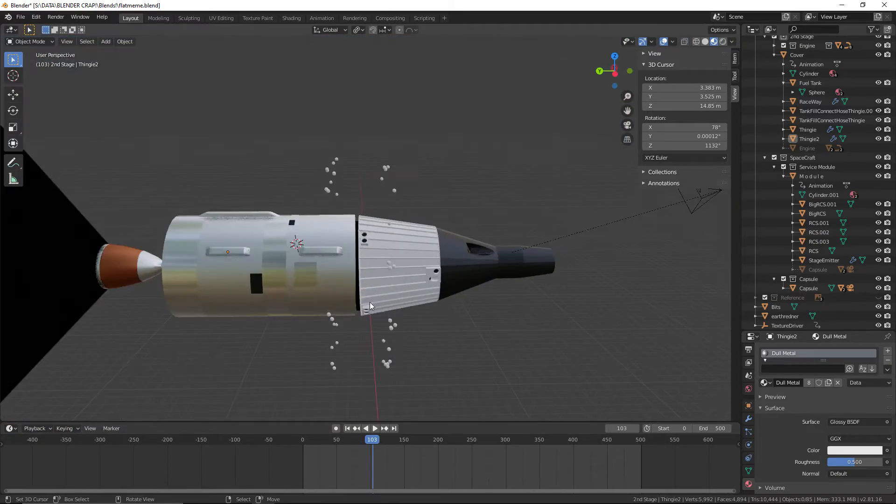
pyautogui.moveTo(369, 302); pyautogui.dragTo(554, 301, button='middle')
pyautogui.press('Left')
pyautogui.press('Right')
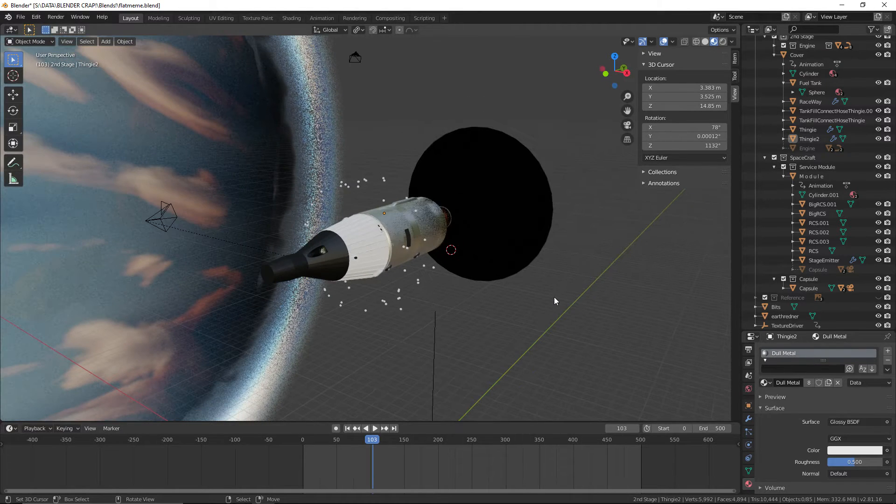
# Place the 3D cursor on the white service module and add a camera there
pyautogui.scroll(4, 826, 177)
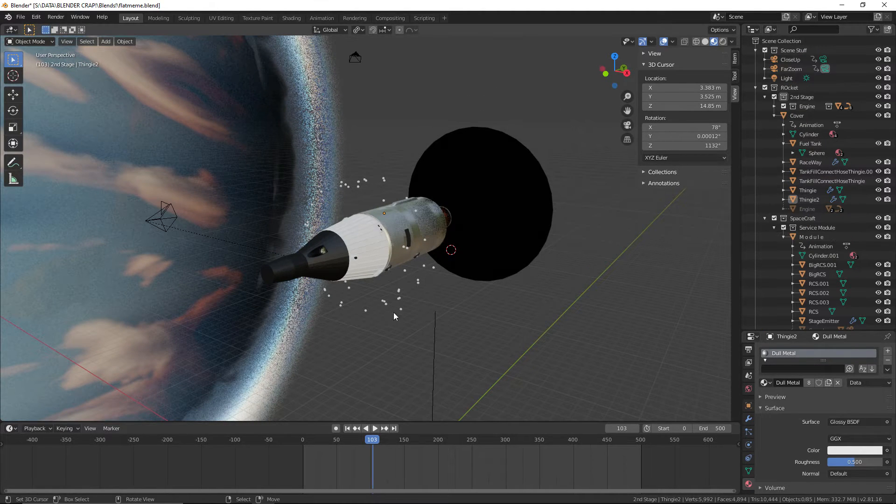
pyautogui.click(369, 250)
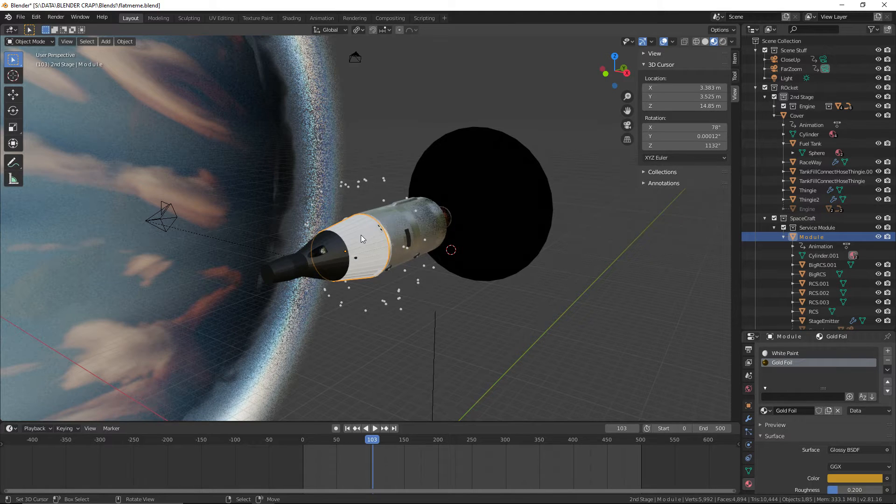
pyautogui.keyDown('shift'); pyautogui.rightClick(361, 234); pyautogui.keyUp('shift')
pyautogui.click(106, 42)
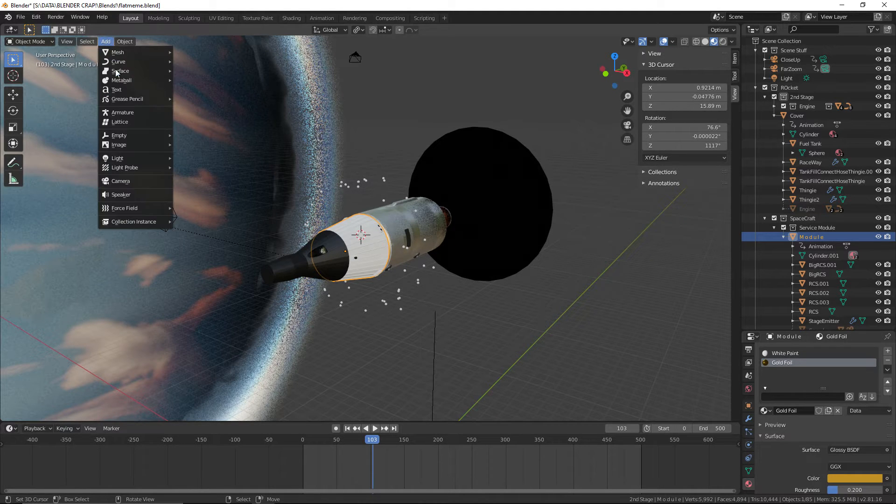
pyautogui.click(136, 182)
# Move the new camera away from the rocket into the empty space beside it
pyautogui.scroll(-3, 590, 240)
pyautogui.moveTo(537, 238); pyautogui.dragTo(579, 261, button='middle')
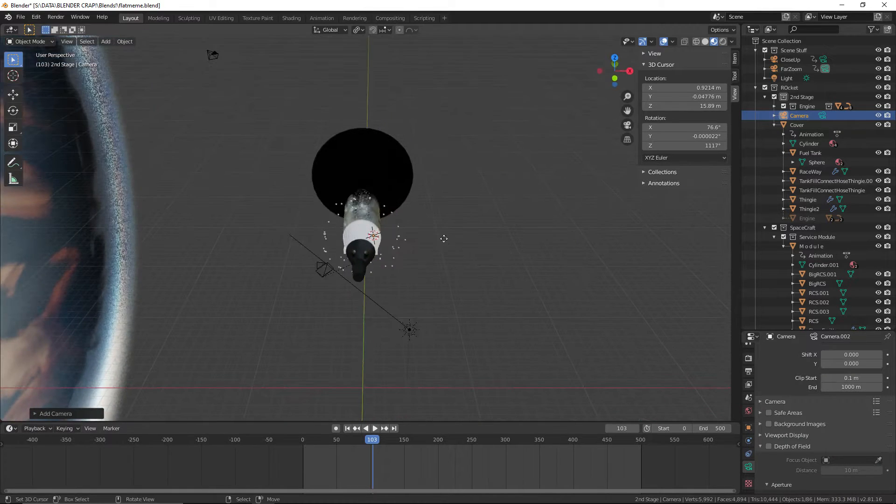
pyautogui.press('g')
pyautogui.click(553, 283)
# Move the new camera into the Scene Stuff collection and rename it TestingCamera
pyautogui.moveTo(799, 118); pyautogui.dragTo(793, 53)
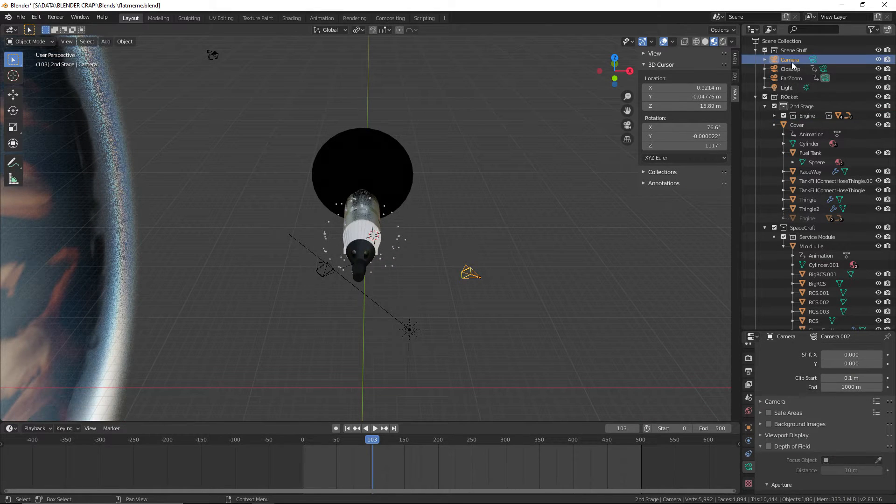
pyautogui.moveTo(465, 267); pyautogui.dragTo(427, 251, button='middle')
pyautogui.doubleClick(790, 59)
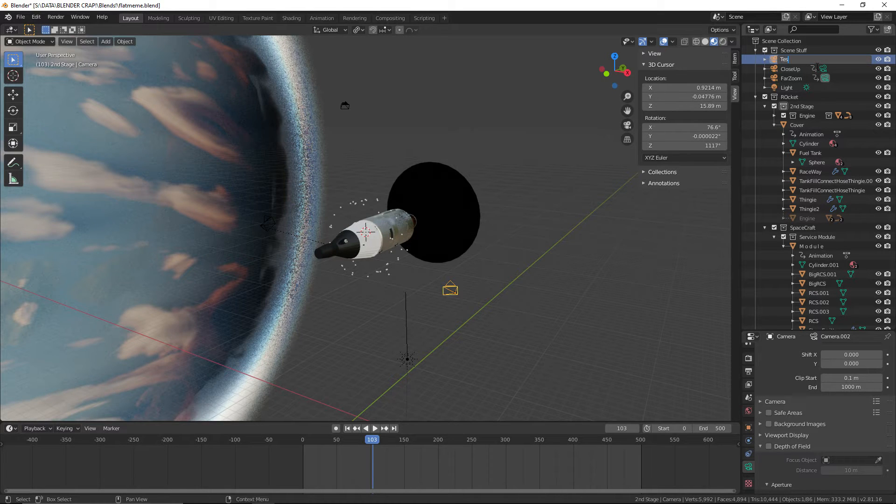
pyautogui.write('TestingCamera')
pyautogui.press('Return')
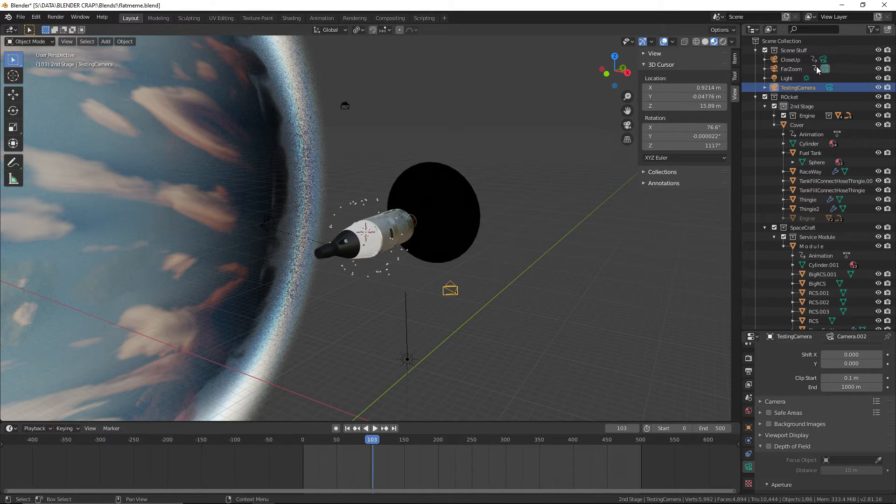
# Make TestingCamera the scene's active camera and save the file
pyautogui.click(830, 87)
pyautogui.scroll(5, 583, 232)
pyautogui.keyDown('shift'); pyautogui.moveTo(584, 232); pyautogui.dragTo(442, 195, button='middle'); pyautogui.keyUp('shift')
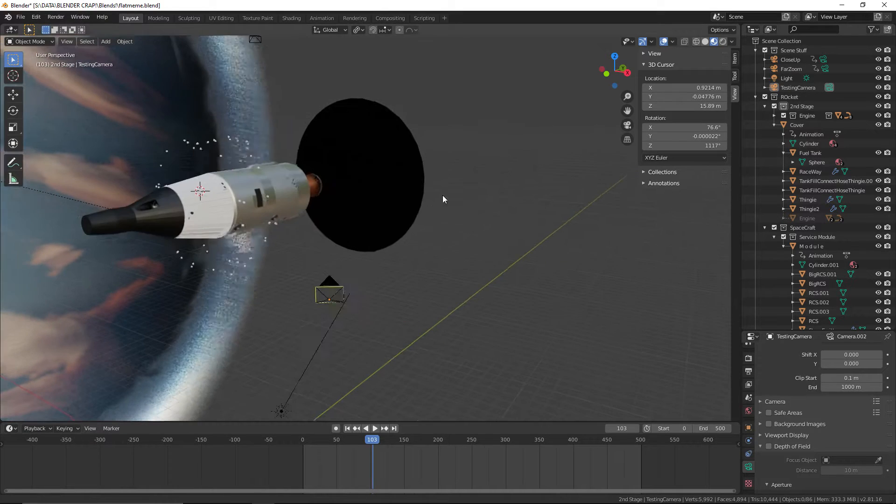
pyautogui.click(825, 69)
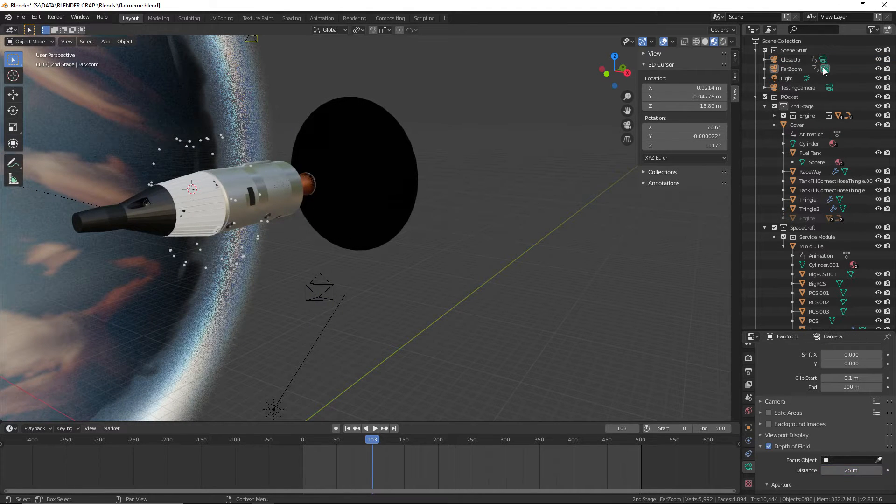
pyautogui.click(830, 87)
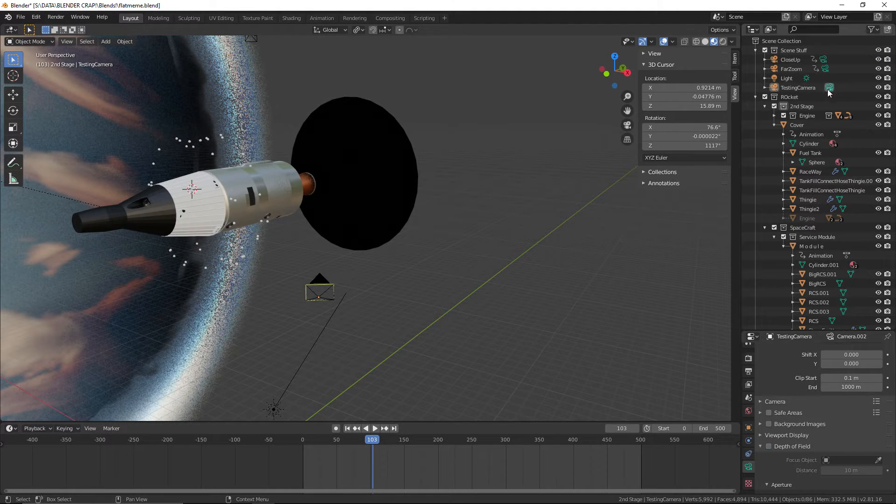
pyautogui.click(21, 17)
pyautogui.click(37, 78)
# Switch the active camera between FarZoom and CloseUp and return to TestingCamera
pyautogui.moveTo(290, 240); pyautogui.dragTo(540, 226, button='middle')
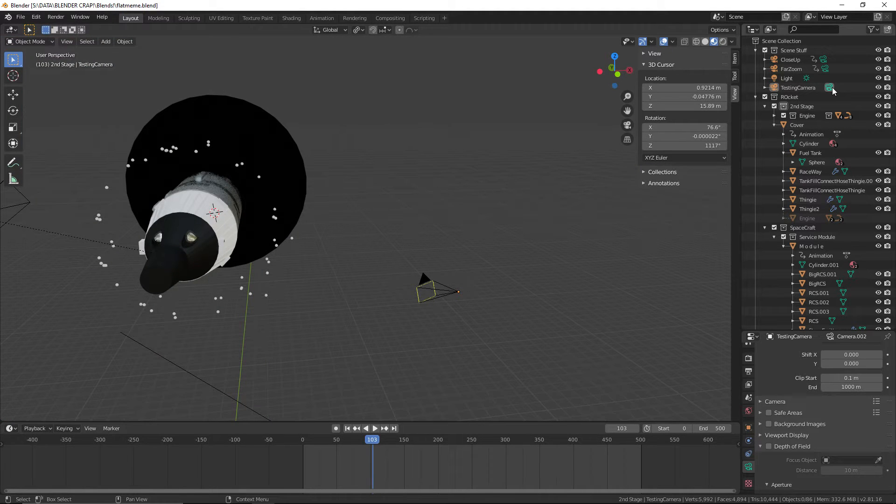
pyautogui.moveTo(603, 362); pyautogui.dragTo(533, 370, button='middle')
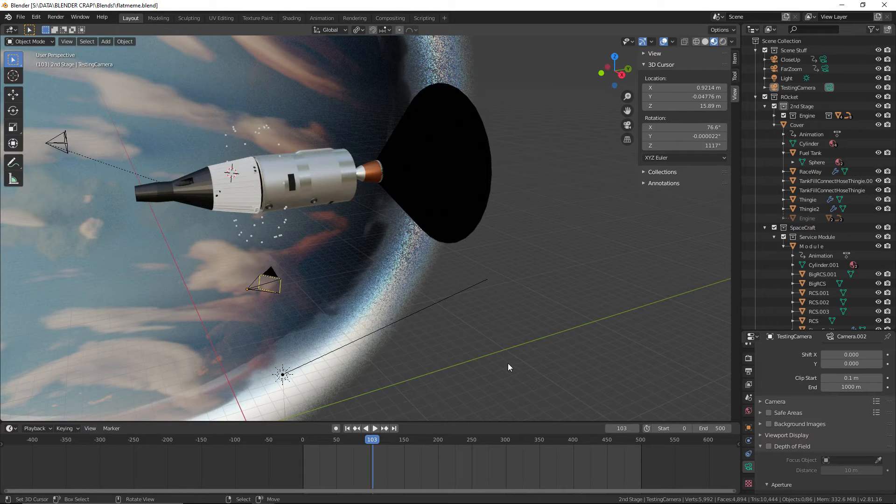
pyautogui.moveTo(484, 351); pyautogui.dragTo(352, 333, button='middle')
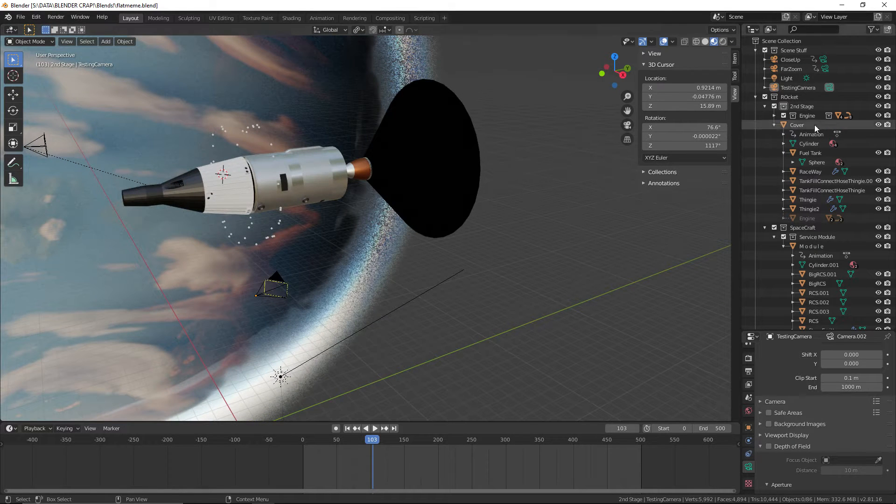
pyautogui.click(824, 70)
pyautogui.click(823, 60)
pyautogui.click(824, 69)
pyautogui.click(829, 87)
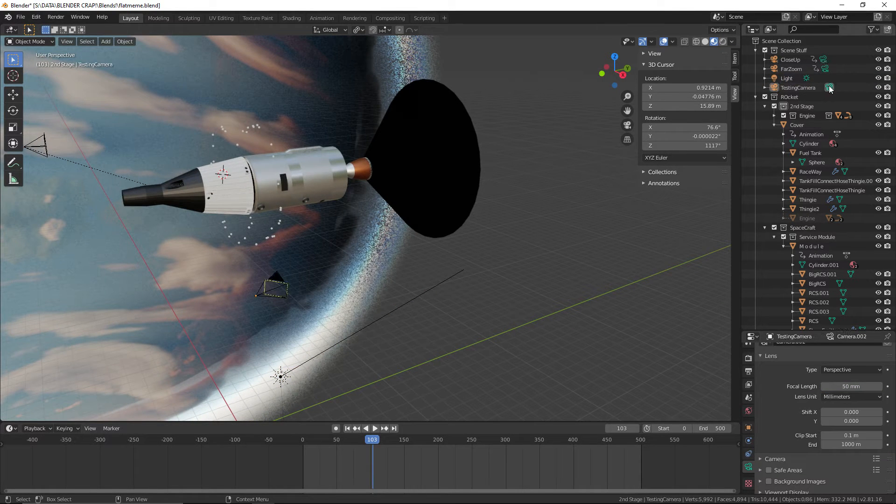
# Align TestingCamera to an angled view of the spacecraft against the Earth's edge and save the file
pyautogui.moveTo(559, 202); pyautogui.dragTo(368, 327, button='middle')
pyautogui.click(20, 17)
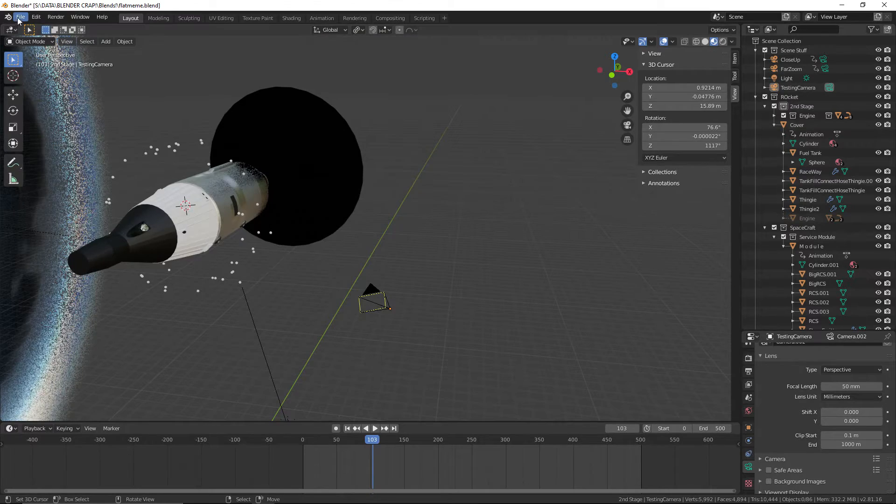
pyautogui.click(44, 80)
pyautogui.moveTo(444, 250); pyautogui.dragTo(481, 290, button='middle')
pyautogui.press('KP_0')
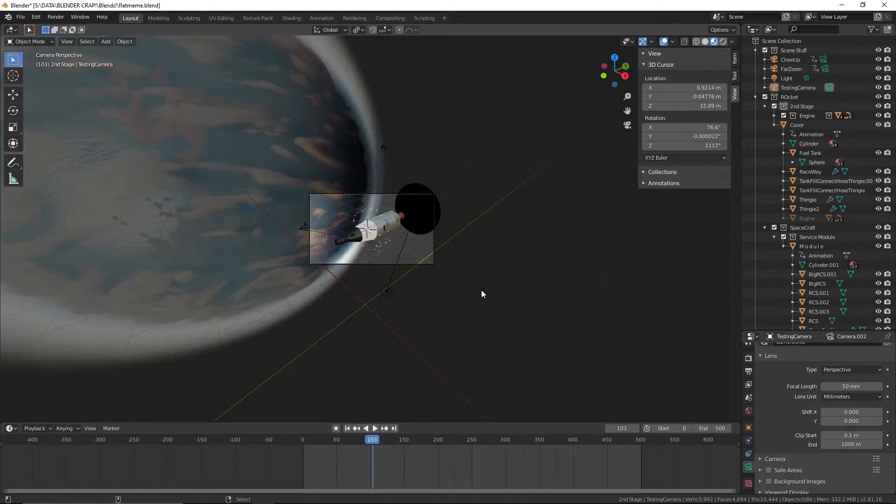
pyautogui.press('Home')
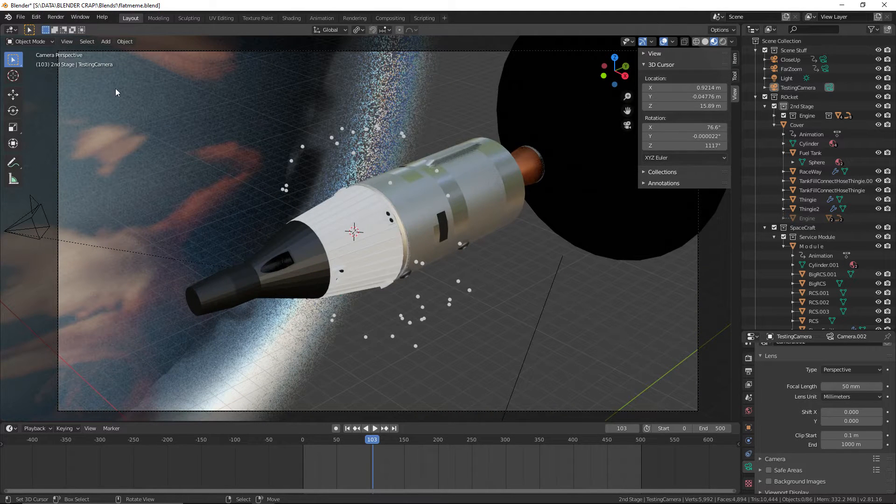
pyautogui.click(20, 16)
pyautogui.click(32, 79)
# Select TestingCamera, enable its depth of field and set the F-Stop to 0.1
pyautogui.scroll(-2, 442, 267)
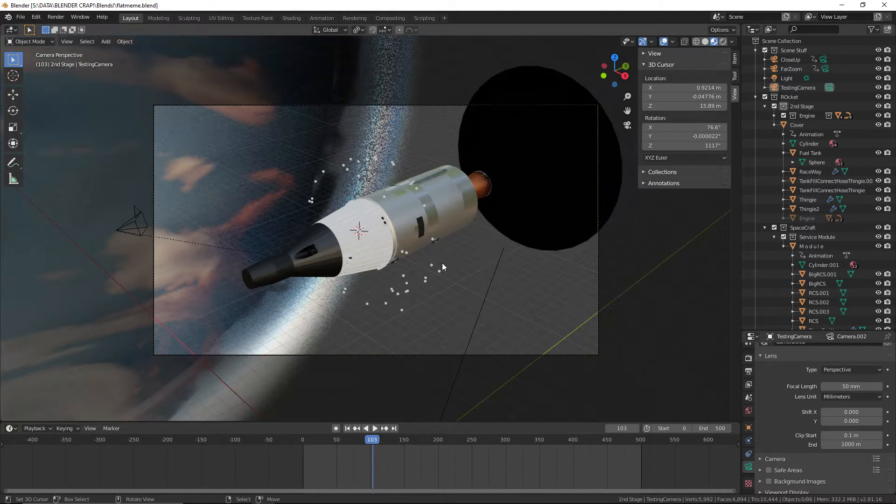
pyautogui.scroll(2, 535, 369)
pyautogui.click(550, 378)
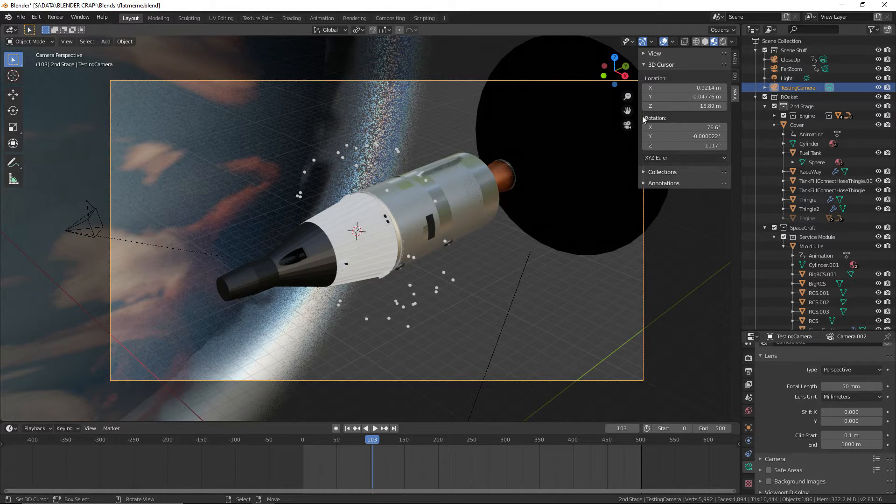
pyautogui.scroll(-6, 805, 458)
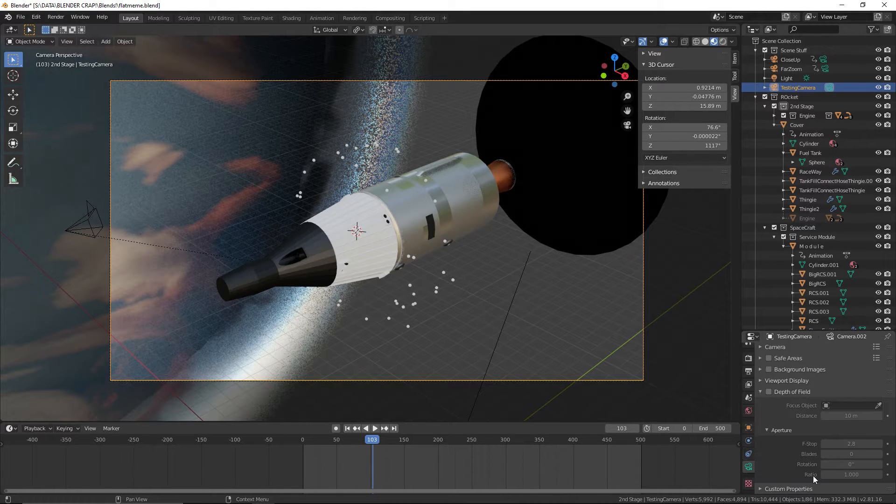
pyautogui.click(768, 392)
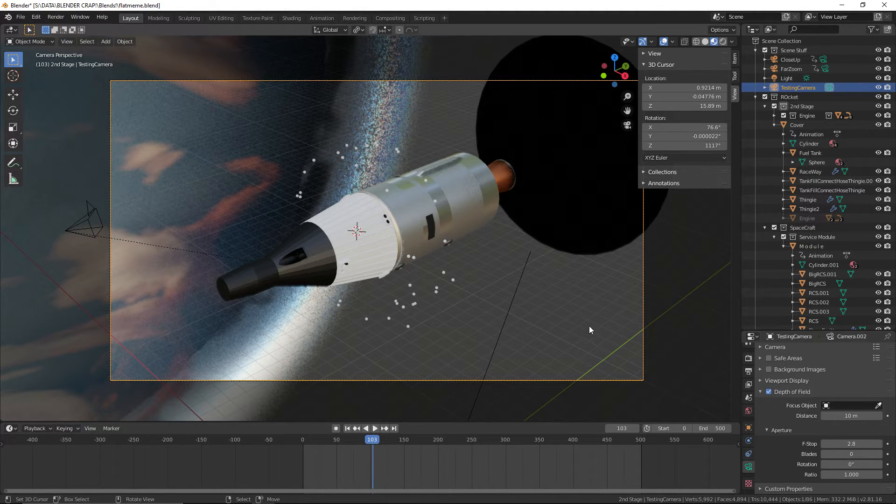
pyautogui.click(867, 444)
pyautogui.write('0.')
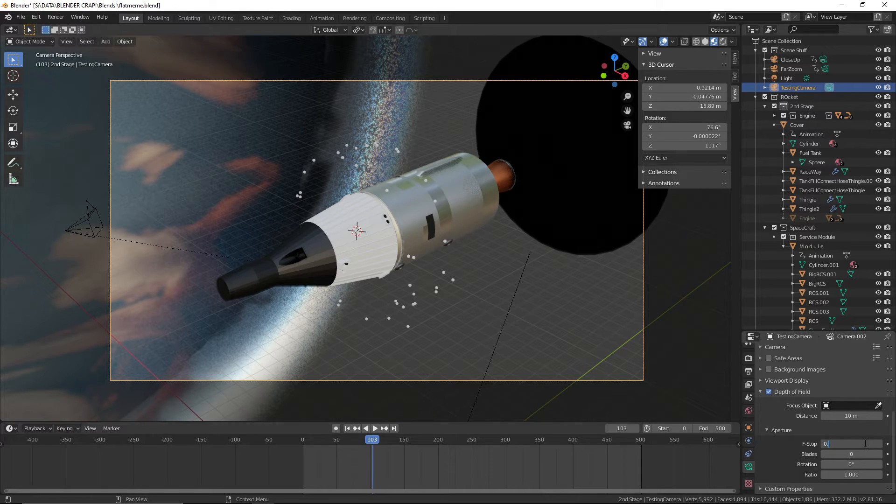
pyautogui.write('1')
pyautogui.press('Return')
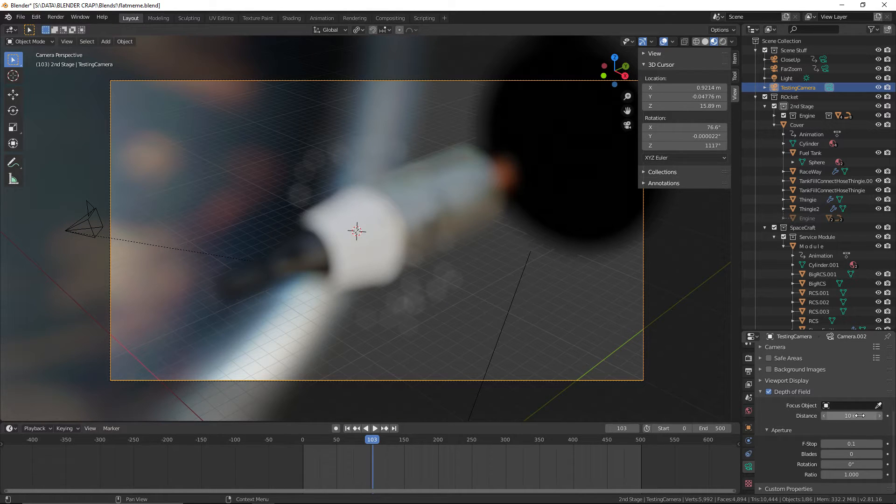
# Set TestingCamera's focus distance to 24 m, lower the F-Stop to 0.00 and save the file
pyautogui.moveTo(853, 416); pyautogui.dragTo(883, 416)
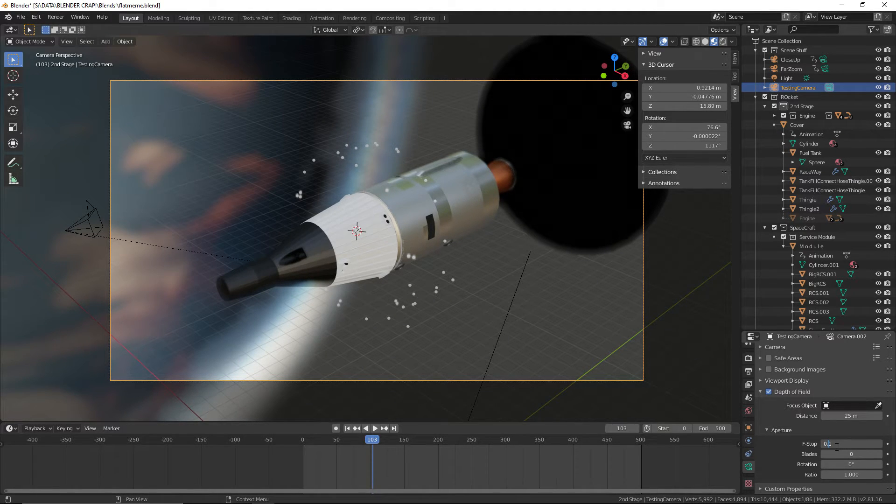
pyautogui.press('Return')
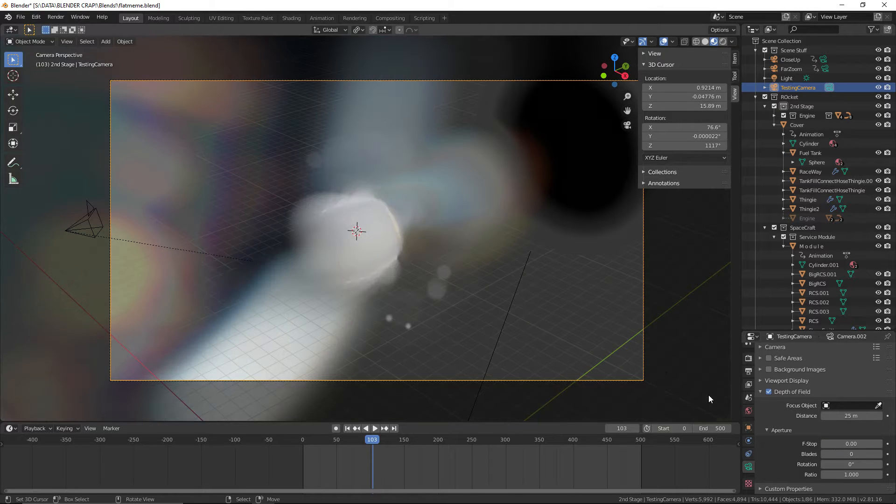
pyautogui.moveTo(854, 415); pyautogui.dragTo(852, 414)
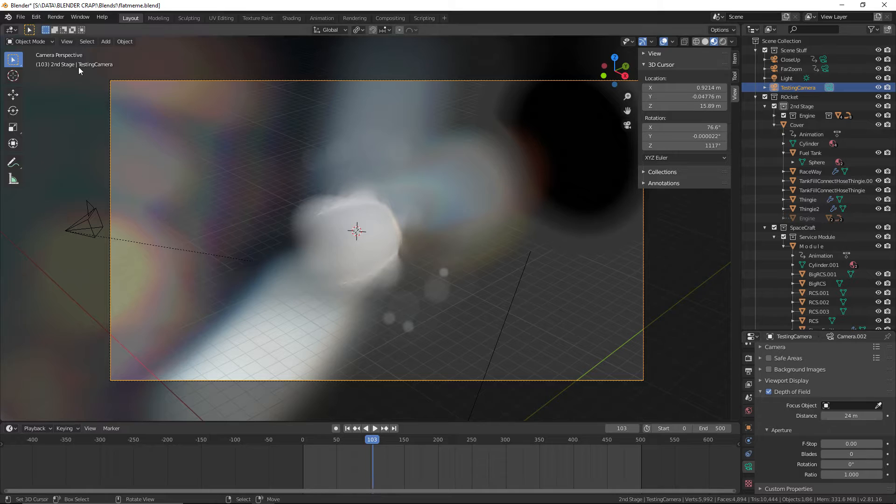
pyautogui.click(20, 19)
pyautogui.click(41, 77)
# Try an F-Stop of 0.5 on TestingCamera and inspect the blur on the spacecraft up close
pyautogui.scroll(5, 404, 245)
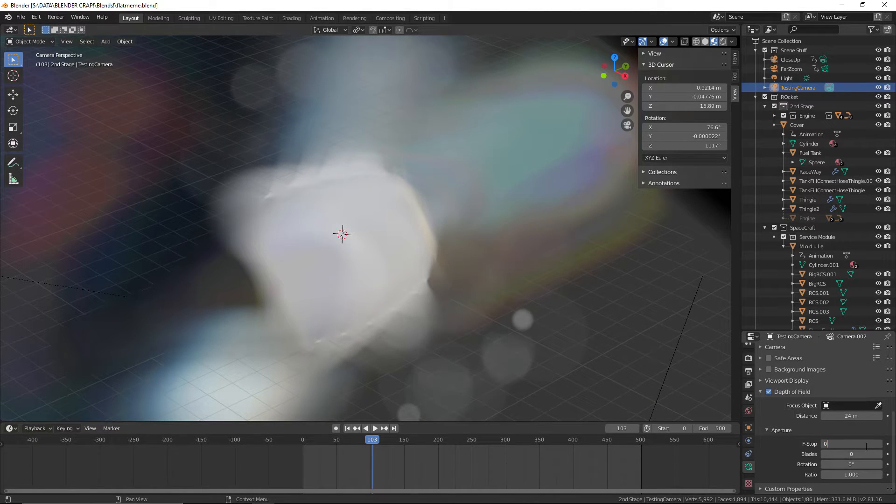
pyautogui.write('5')
pyautogui.press('Return')
pyautogui.scroll(-4, 552, 357)
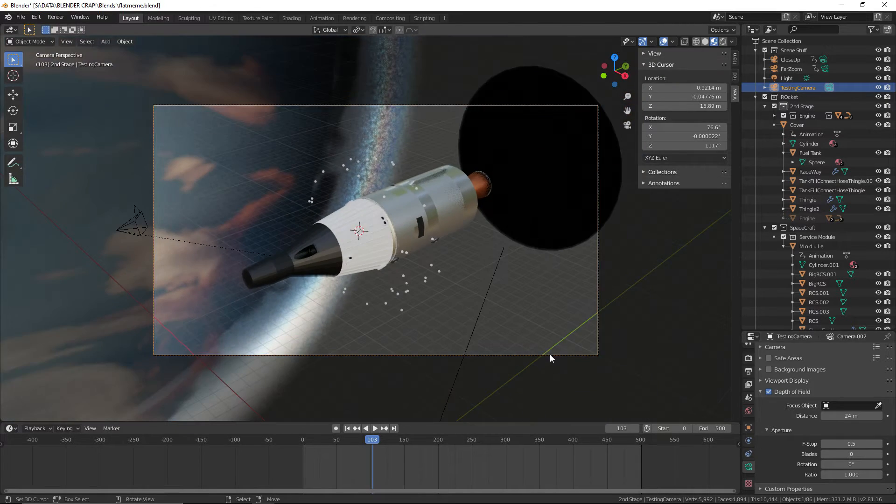
pyautogui.scroll(3, 550, 354)
pyautogui.scroll(5, 547, 325)
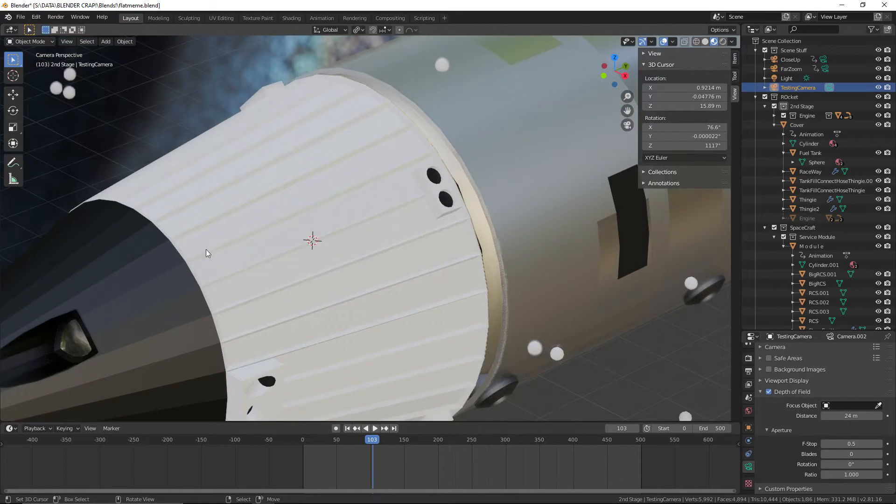
pyautogui.scroll(-8, 205, 249)
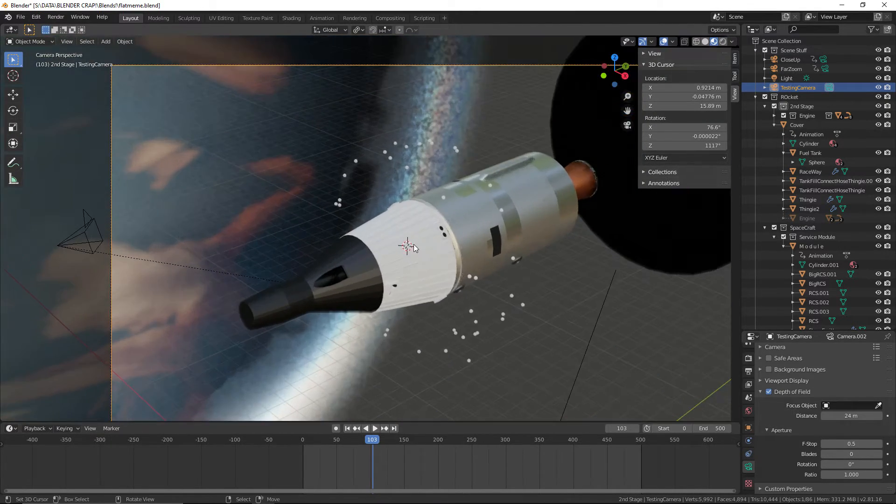
# Set TestingCamera's F-Stop to 0.1 and save the file
pyautogui.keyDown('shift'); pyautogui.moveTo(413, 244); pyautogui.dragTo(374, 238, button='middle'); pyautogui.keyUp('shift')
pyautogui.press('BackSpace')
pyautogui.write('1')
pyautogui.press('Return')
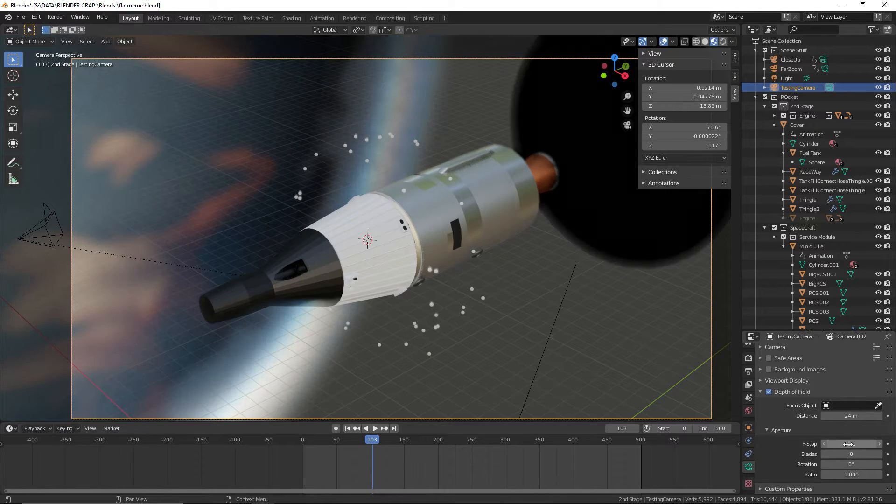
pyautogui.click(21, 16)
pyautogui.click(28, 81)
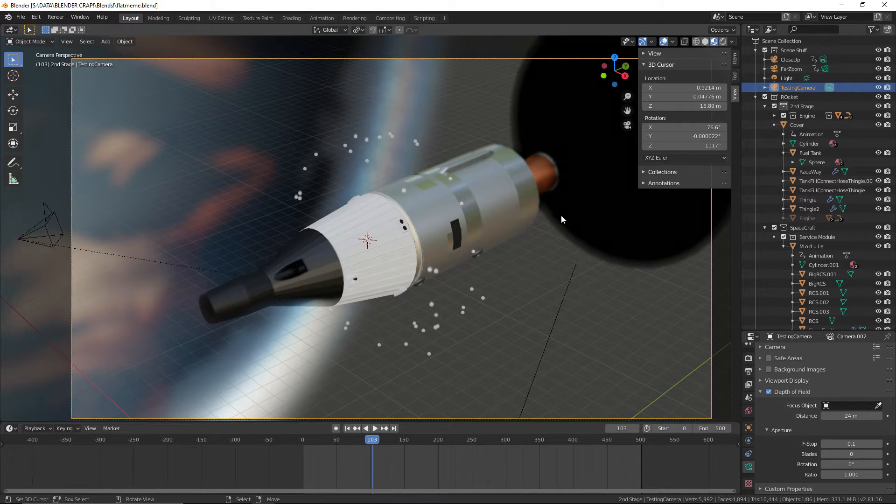
pyautogui.scroll(-1, 554, 197)
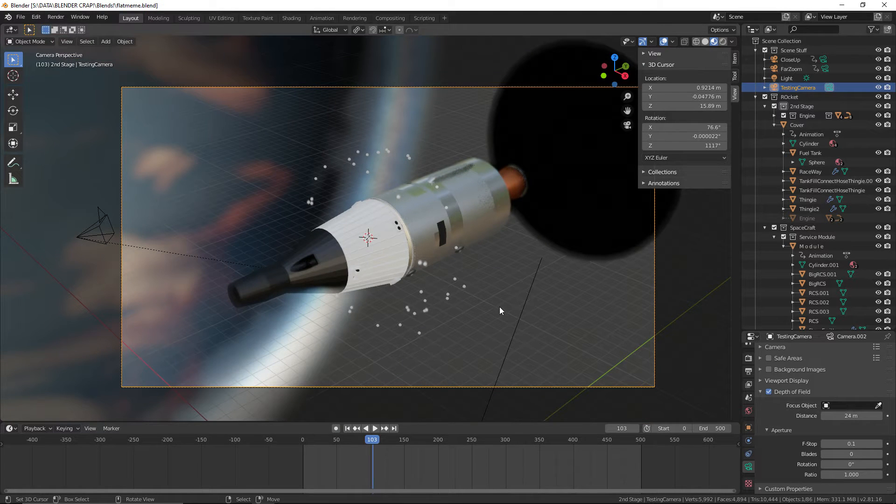
pyautogui.click(20, 17)
pyautogui.click(45, 81)
# Try a 44 mm focal length on TestingCamera, restore it to 50 mm and save the file
pyautogui.scroll(6, 837, 426)
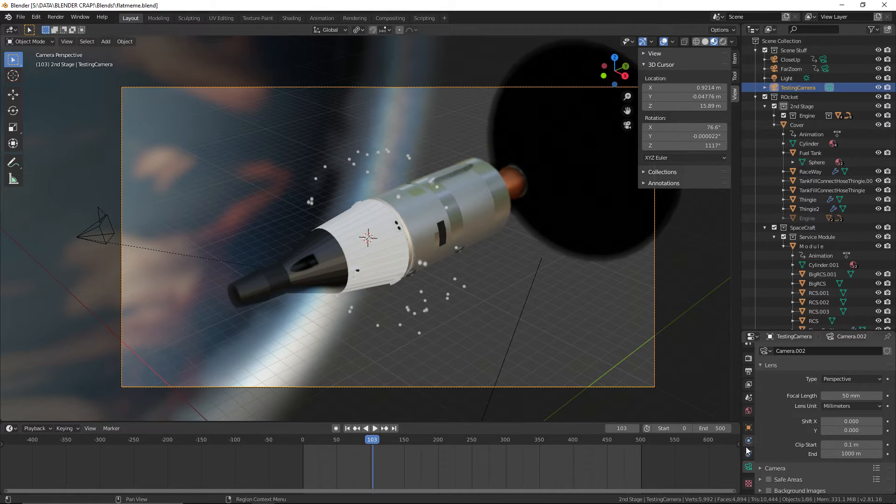
pyautogui.click(748, 428)
pyautogui.click(748, 467)
pyautogui.moveTo(844, 396)
pyautogui.mouseDown()
pyautogui.moveTo(872, 396)
pyautogui.moveTo(824, 396)
pyautogui.moveTo(844, 396)
pyautogui.mouseUp()
pyautogui.click(846, 398)
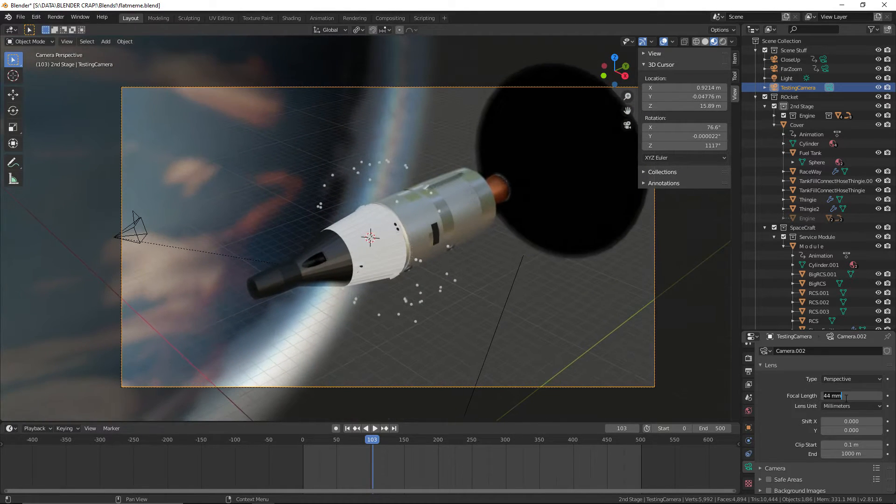
pyautogui.write('50')
pyautogui.press('Return')
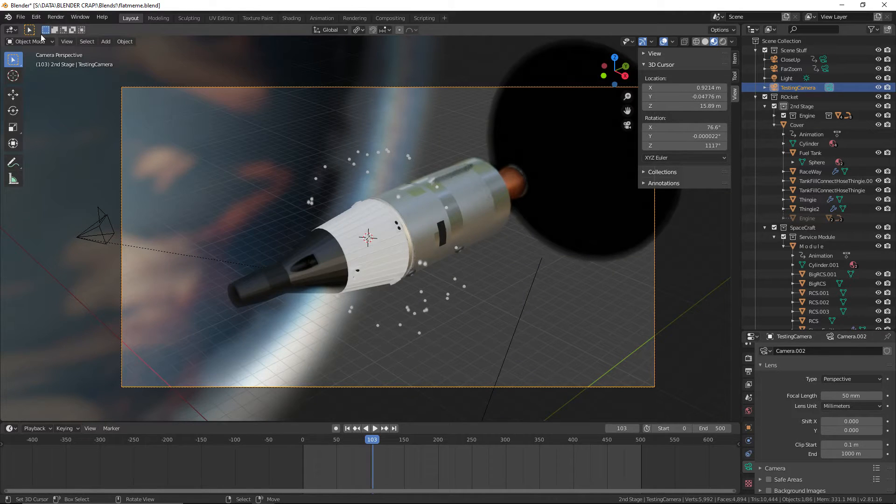
pyautogui.click(22, 16)
pyautogui.click(45, 77)
# Render frame 103 through TestingCamera as a still image and maximize the render window
pyautogui.scroll(2, 564, 233)
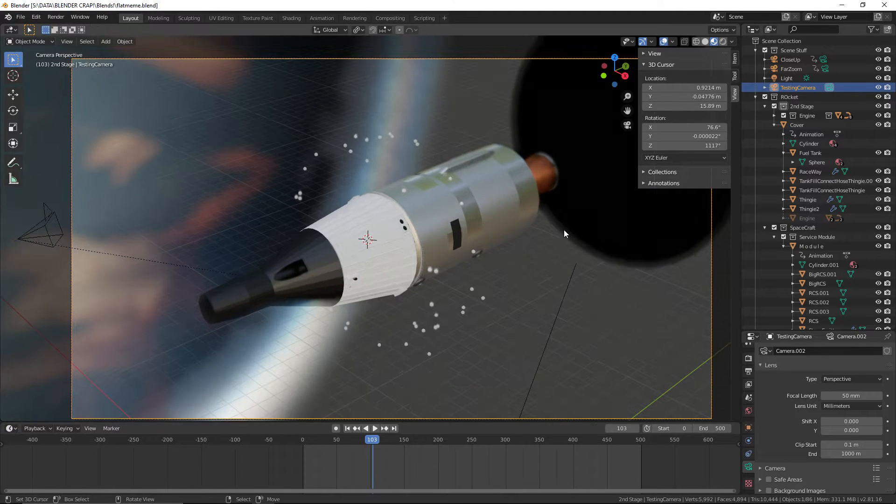
pyautogui.scroll(-2, 567, 236)
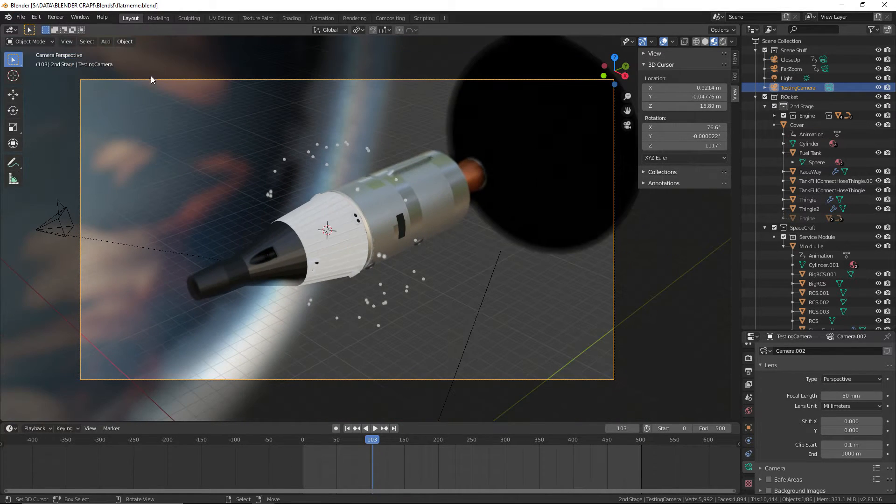
pyautogui.click(64, 17)
pyautogui.click(67, 27)
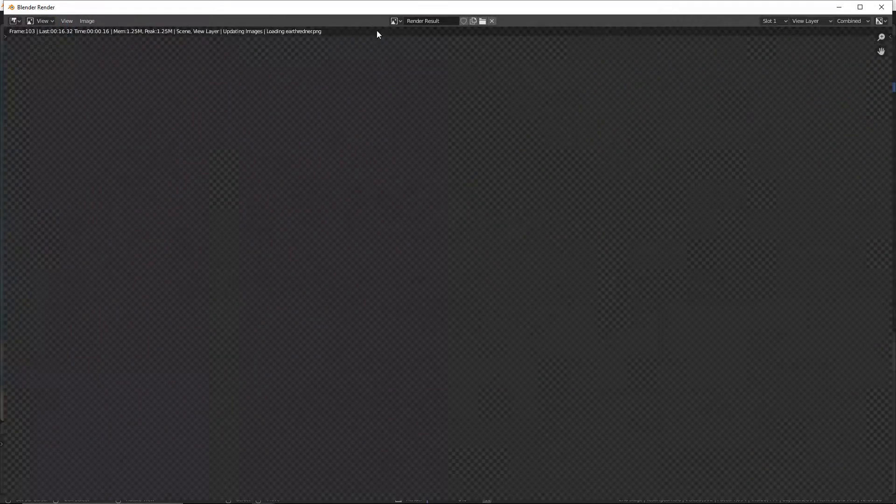
pyautogui.click(860, 7)
# Examine the spacecraft, separation debris and depth-of-field blur in the render as its tiles are processed
pyautogui.scroll(1, 726, 259)
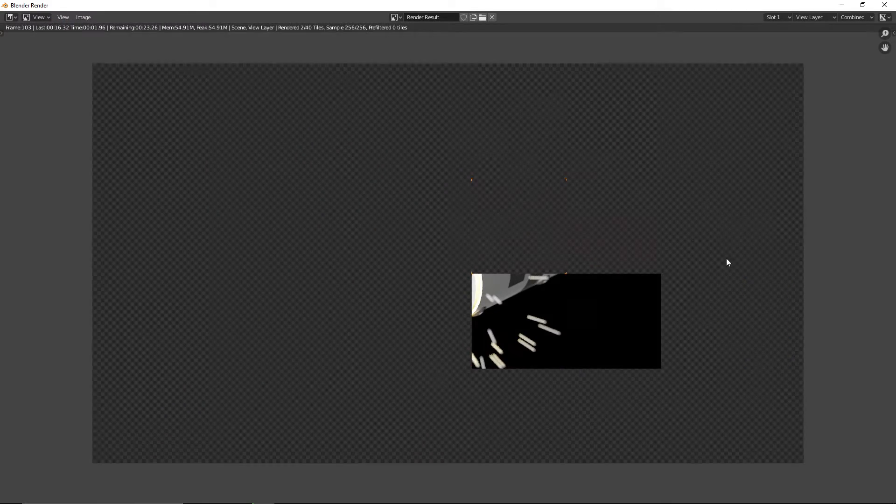
pyautogui.moveTo(726, 259); pyautogui.dragTo(652, 235, button='middle')
pyautogui.scroll(3, 594, 176)
pyautogui.moveTo(594, 176); pyautogui.dragTo(570, 243, button='middle')
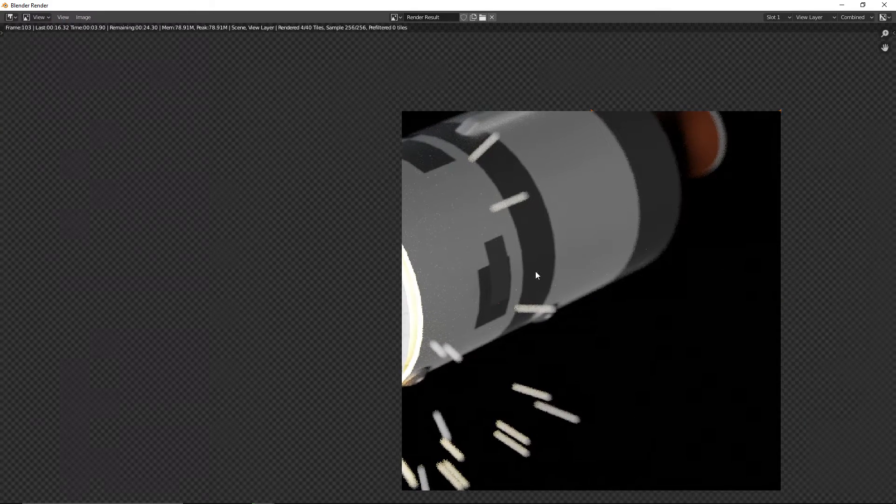
pyautogui.scroll(-2, 508, 376)
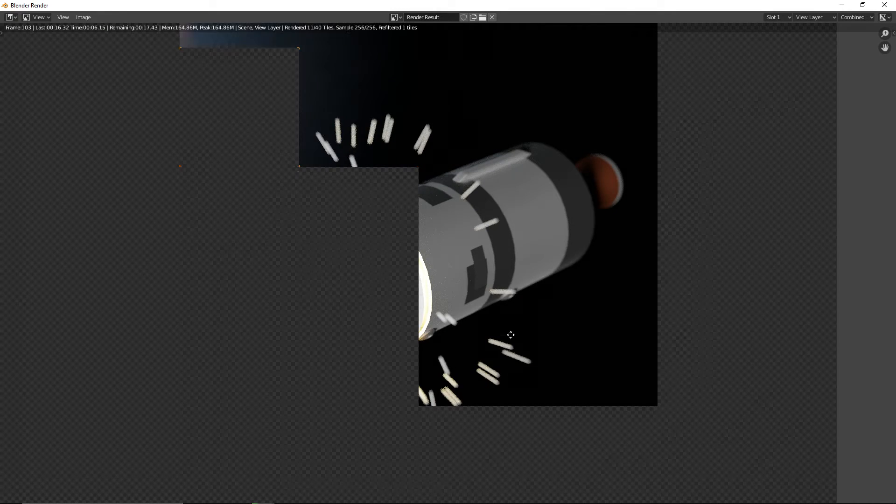
pyautogui.moveTo(511, 335); pyautogui.dragTo(556, 333, button='middle')
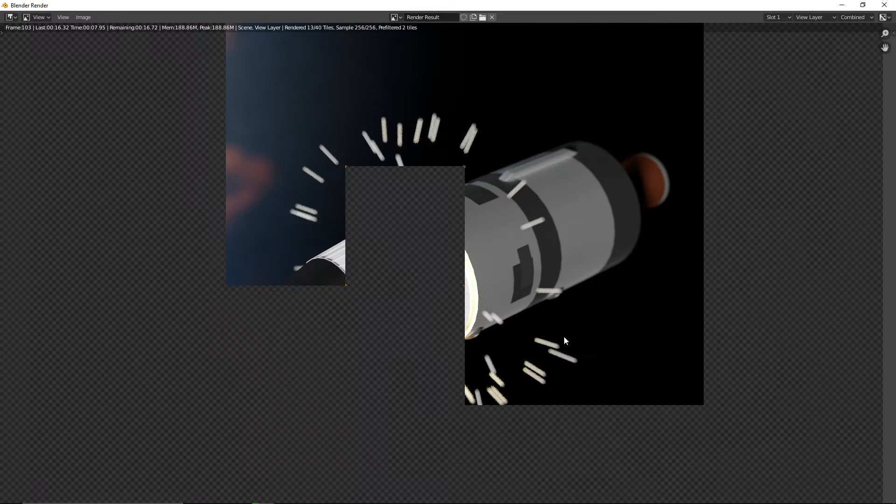
pyautogui.scroll(2, 564, 336)
pyautogui.moveTo(463, 330); pyautogui.dragTo(480, 318, button='middle')
pyautogui.scroll(-4, 513, 315)
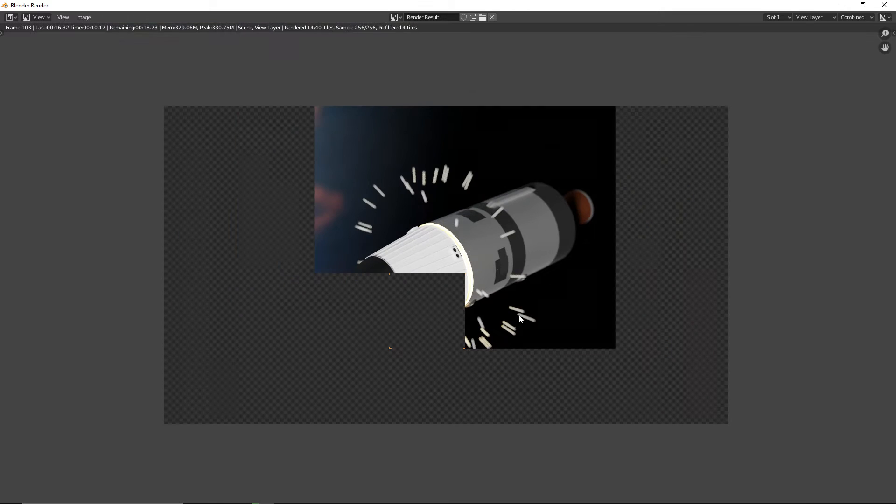
pyautogui.moveTo(519, 323)
pyautogui.mouseDown(button='middle')
pyautogui.moveTo(514, 313)
pyautogui.moveTo(512, 328)
pyautogui.mouseUp(button='middle')
pyautogui.scroll(2, 514, 313)
pyautogui.scroll(-1, 513, 325)
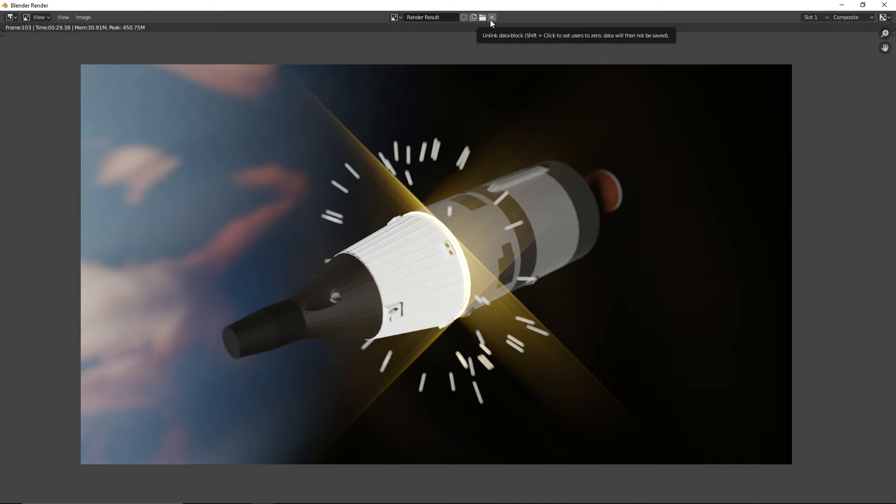
# Minimize the render, move the Groove Music window aside, and open the beaty_testing0000-0175 video from the desktop, pausing its playback
pyautogui.click(844, 6)
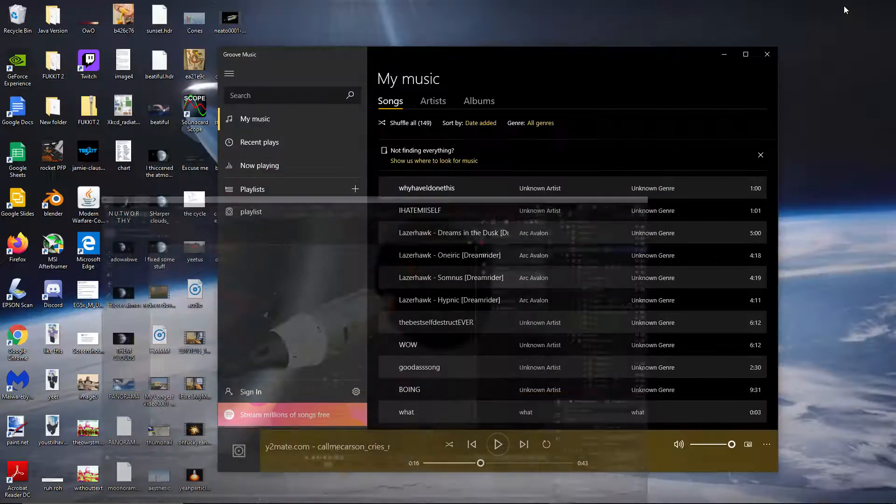
pyautogui.moveTo(690, 55); pyautogui.dragTo(802, 67)
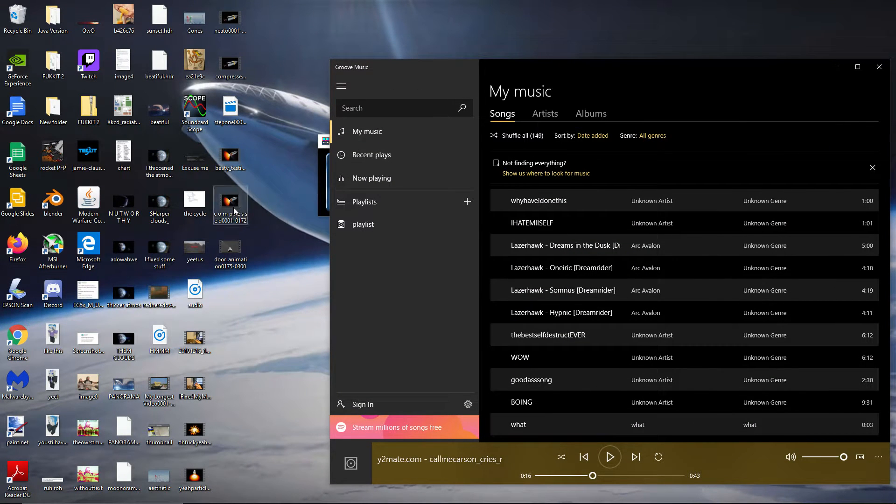
pyautogui.moveTo(237, 206)
pyautogui.doubleClick(232, 157)
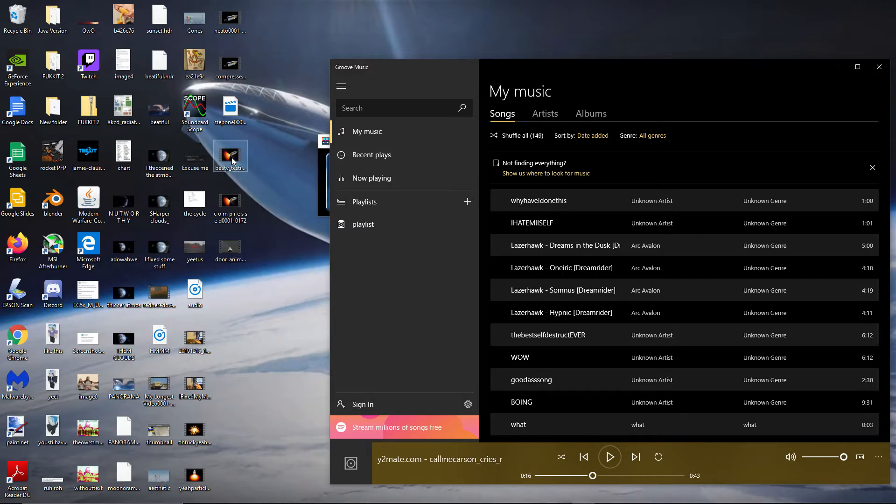
pyautogui.click(448, 478)
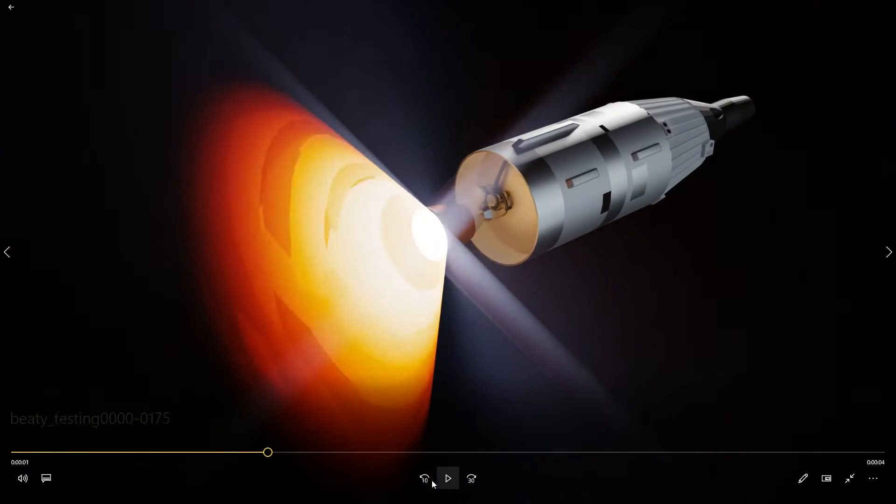
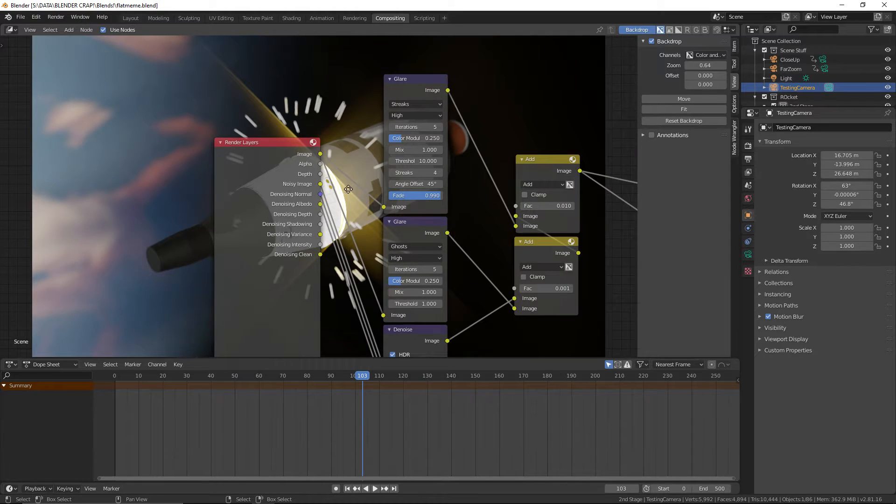
# Examine the compositing node tree from Render Layers through the Glare, Denoise and Add nodes to Viewer and Composite over the backdrop
pyautogui.moveTo(348, 189); pyautogui.dragTo(199, 228, button='middle')
pyautogui.scroll(3, 208, 215)
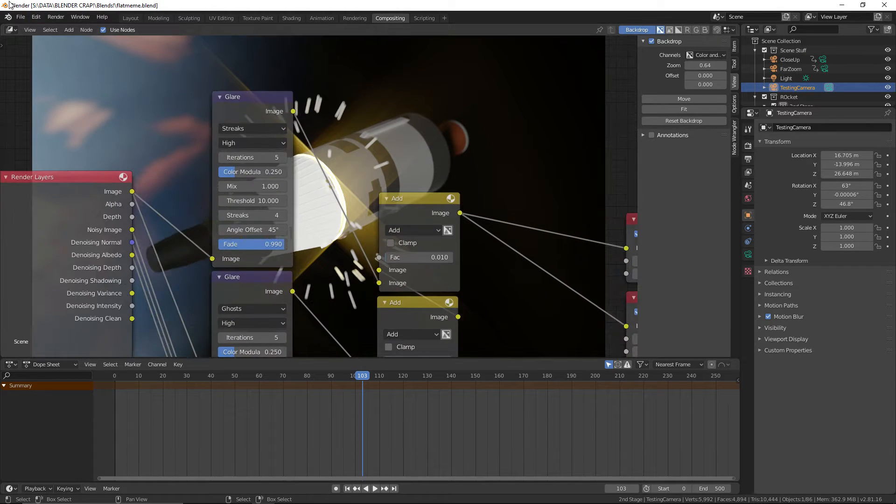
pyautogui.click(20, 17)
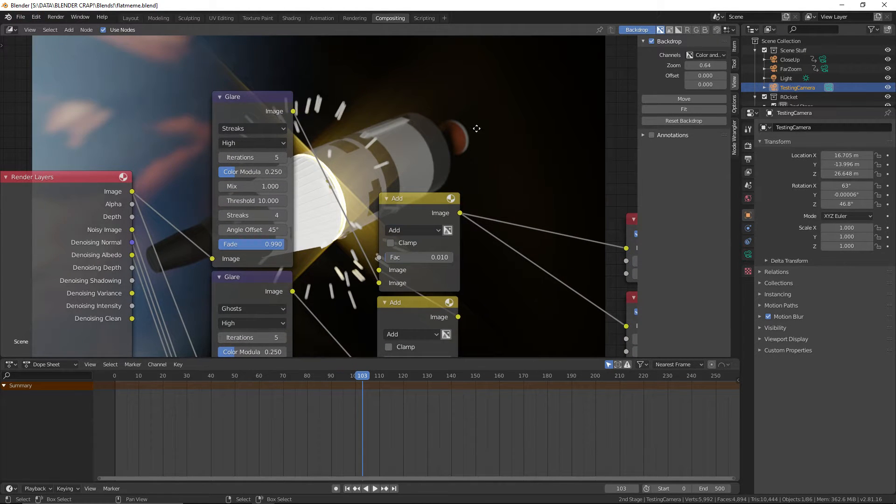
pyautogui.moveTo(476, 128); pyautogui.dragTo(309, 200, button='middle')
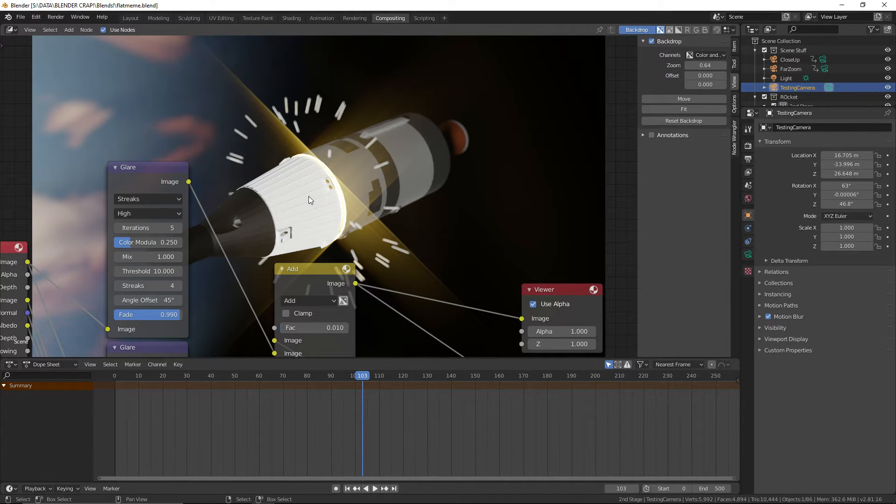
pyautogui.scroll(-2, 289, 179)
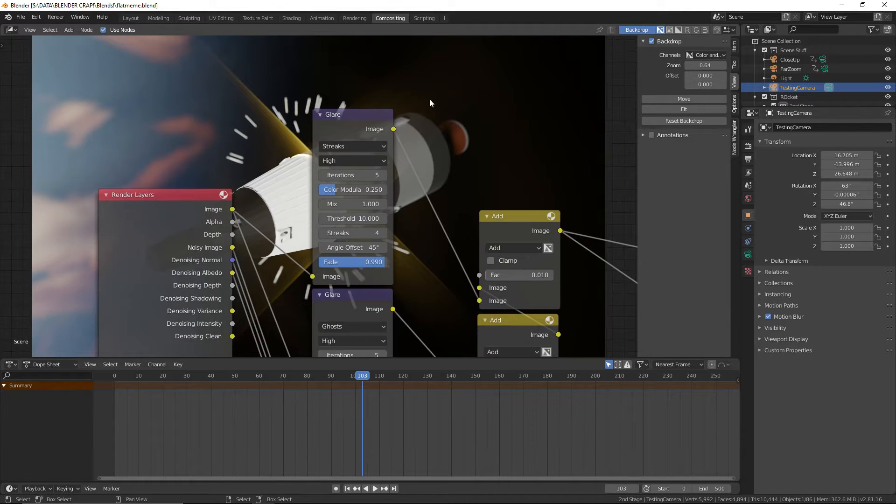
pyautogui.moveTo(429, 99); pyautogui.dragTo(328, 149, button='middle')
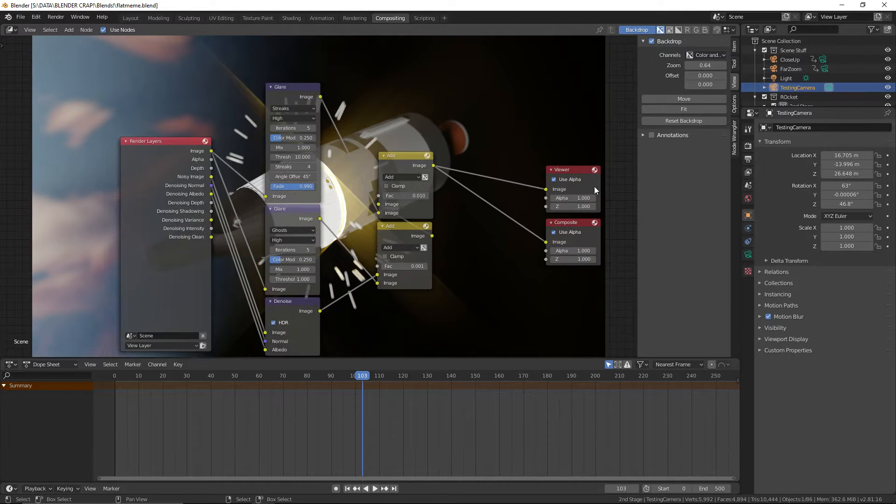
pyautogui.moveTo(414, 110); pyautogui.dragTo(402, 149, button='middle')
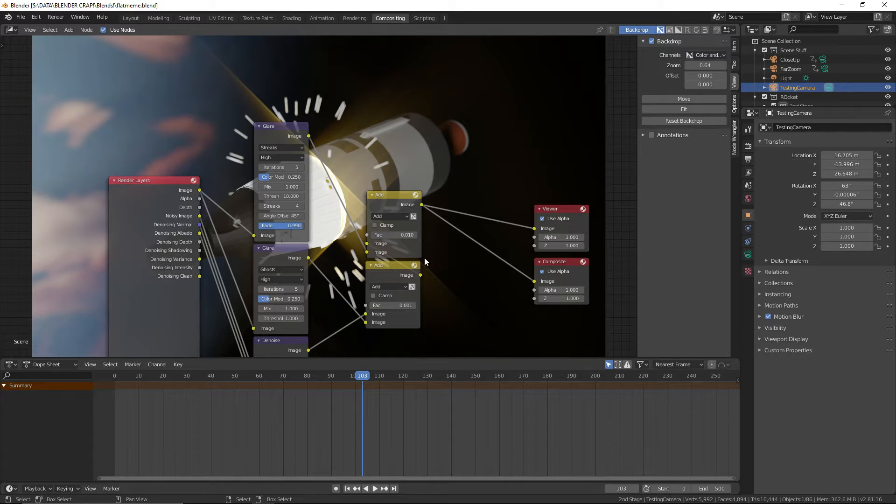
pyautogui.scroll(-2, 473, 323)
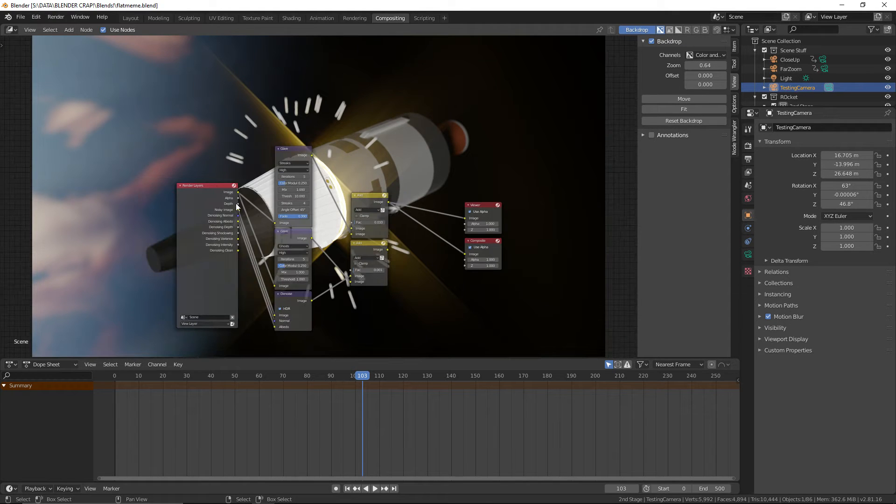
# Spread the Render Layers, Viewer and Composite nodes farther apart and turn off Use Alpha on the Composite node
pyautogui.moveTo(226, 204); pyautogui.dragTo(178, 204)
pyautogui.scroll(5, 317, 199)
pyautogui.moveTo(466, 287); pyautogui.dragTo(410, 280, button='middle')
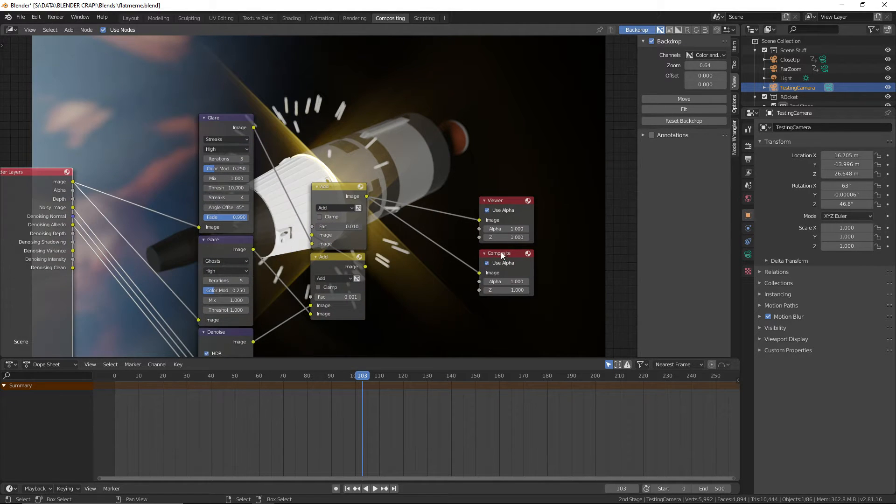
pyautogui.click(502, 259)
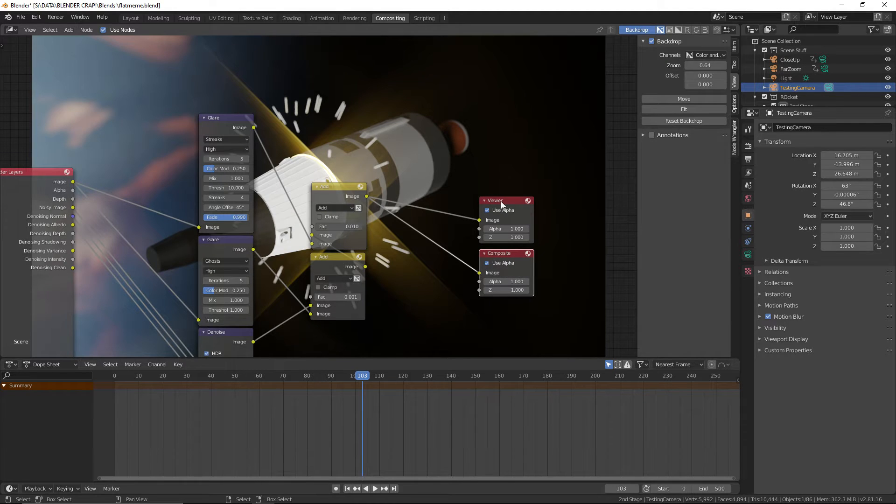
pyautogui.moveTo(501, 202); pyautogui.dragTo(509, 104)
pyautogui.click(518, 264)
pyautogui.moveTo(512, 254); pyautogui.dragTo(511, 186)
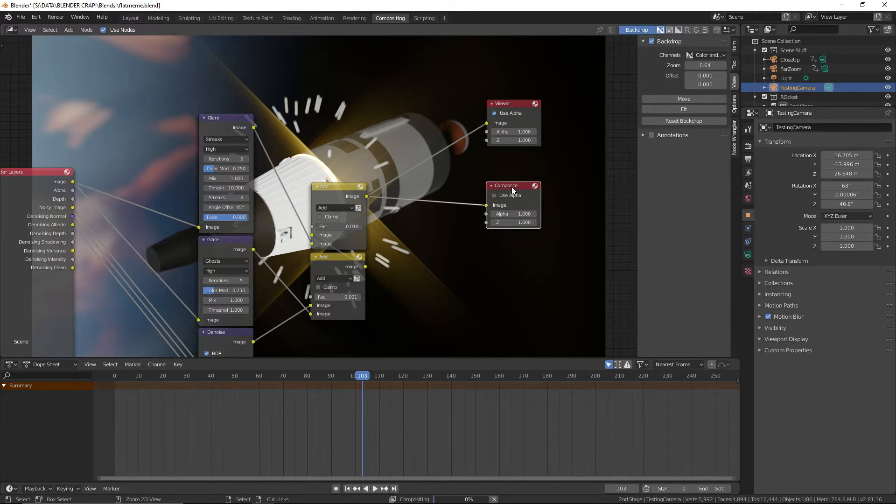
# Duplicate the Composite node below the original, make the original the active output again and save the file
pyautogui.hotkey('shift', 'd')
pyautogui.click(510, 249)
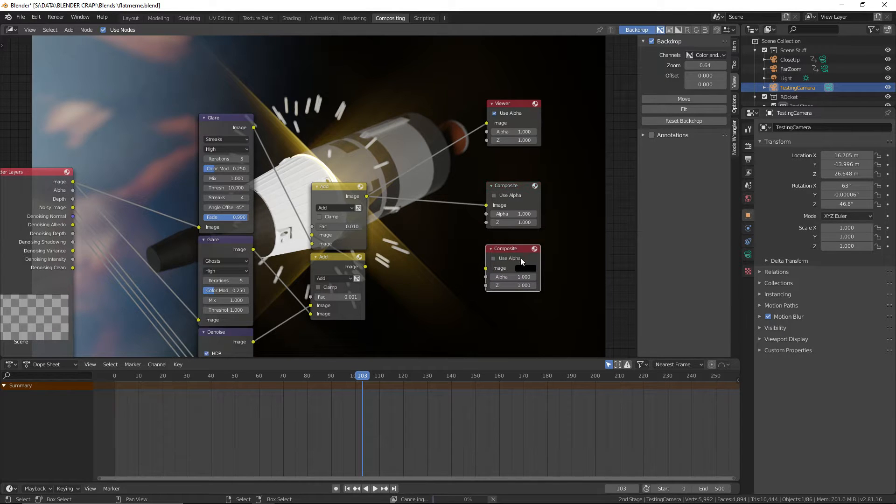
pyautogui.click(509, 186)
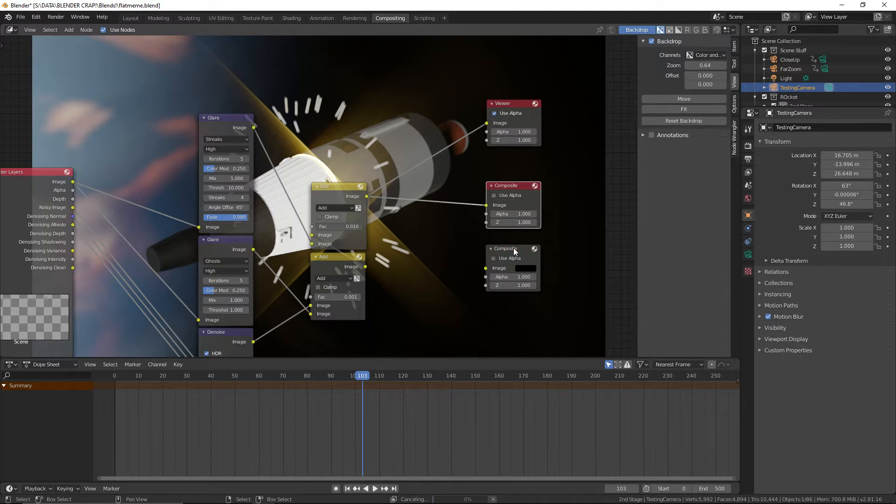
pyautogui.click(494, 245)
pyautogui.scroll(-2, 461, 259)
pyautogui.moveTo(460, 260); pyautogui.dragTo(441, 247, button='middle')
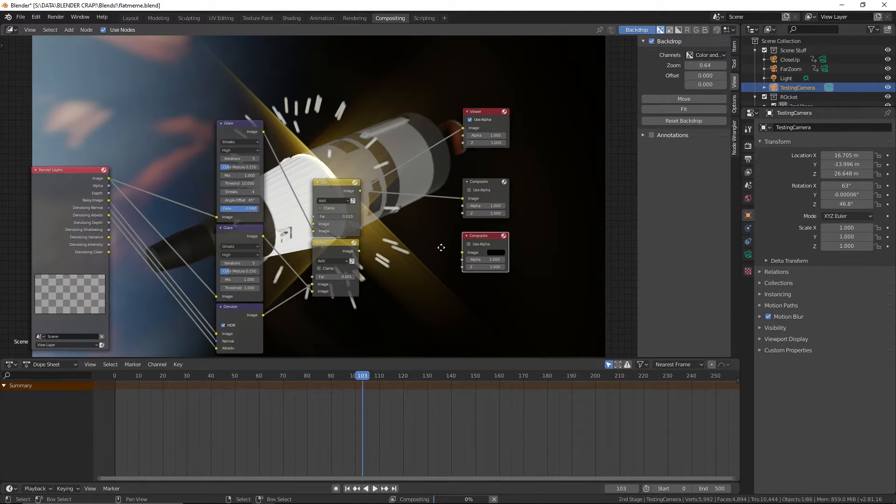
pyautogui.click(494, 185)
pyautogui.click(20, 17)
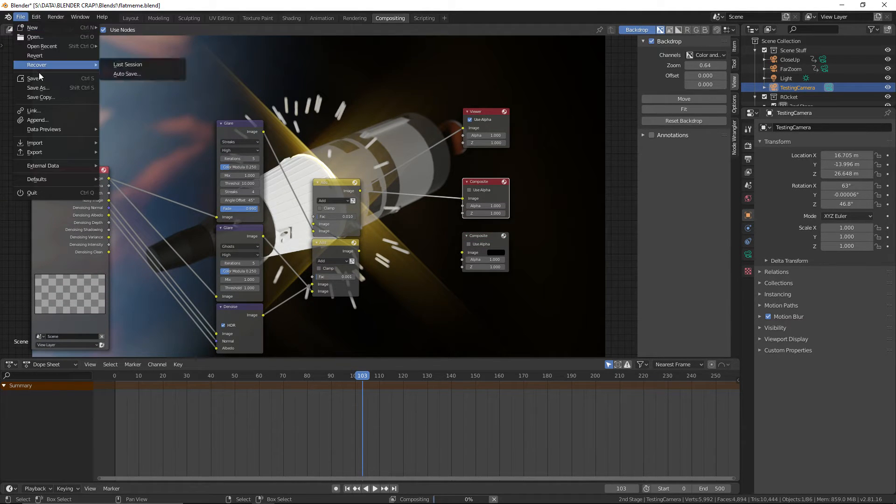
pyautogui.click(39, 78)
# In the Layout workspace, go to frame 175 and set the animation's start frame to 175
pyautogui.click(129, 17)
pyautogui.scroll(-3, 467, 198)
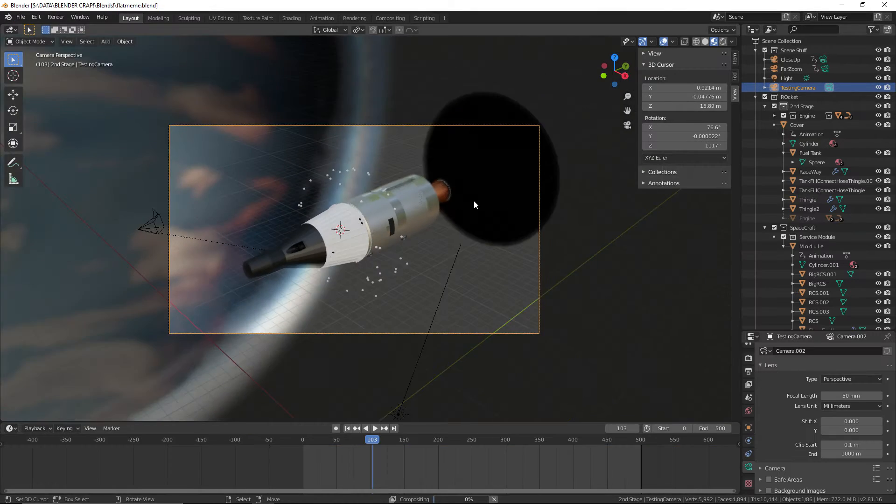
pyautogui.moveTo(474, 200); pyautogui.dragTo(564, 179, button='middle')
pyautogui.scroll(6, 530, 181)
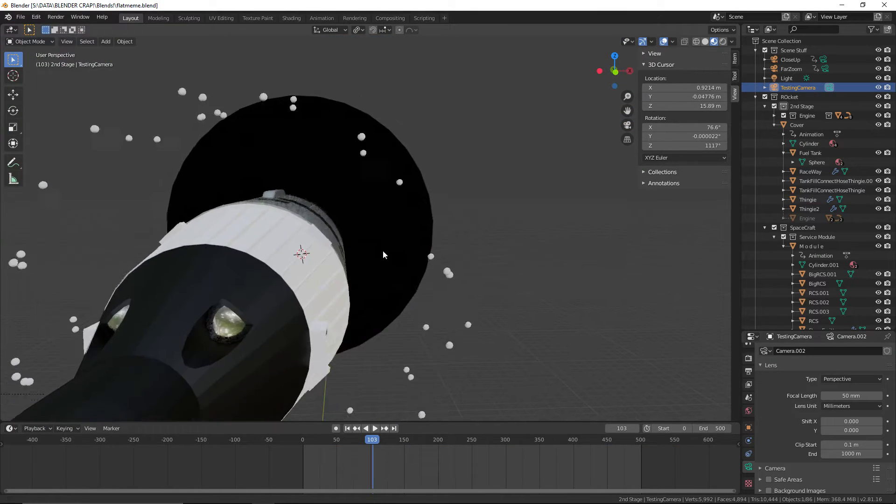
pyautogui.moveTo(416, 225); pyautogui.dragTo(464, 226, button='middle')
pyautogui.scroll(-3, 399, 233)
pyautogui.moveTo(369, 448); pyautogui.dragTo(422, 456)
pyautogui.click(676, 431)
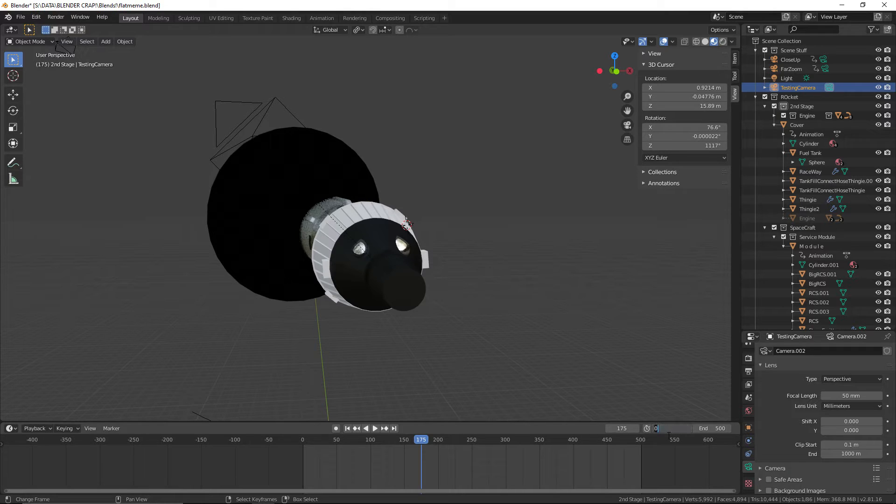
pyautogui.write('175')
pyautogui.press('Return')
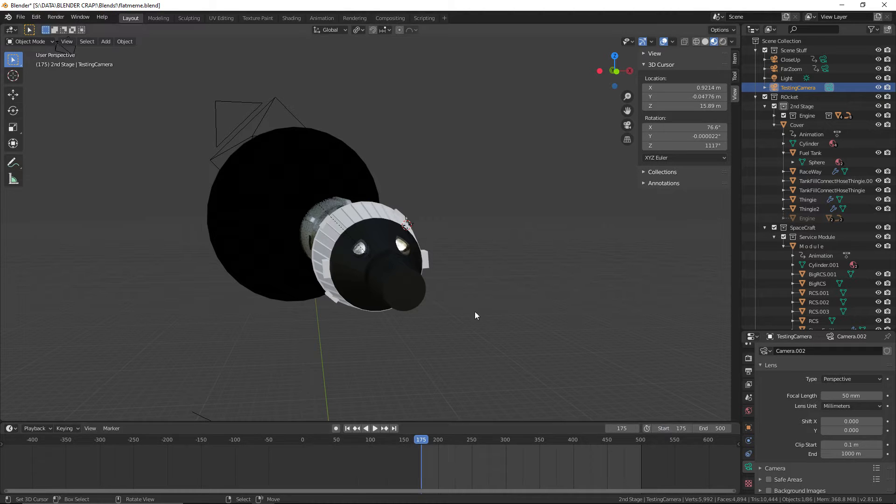
# Make CloseUp the active scene camera and look through it
pyautogui.moveTo(489, 261); pyautogui.dragTo(466, 260, button='middle')
pyautogui.click(830, 68)
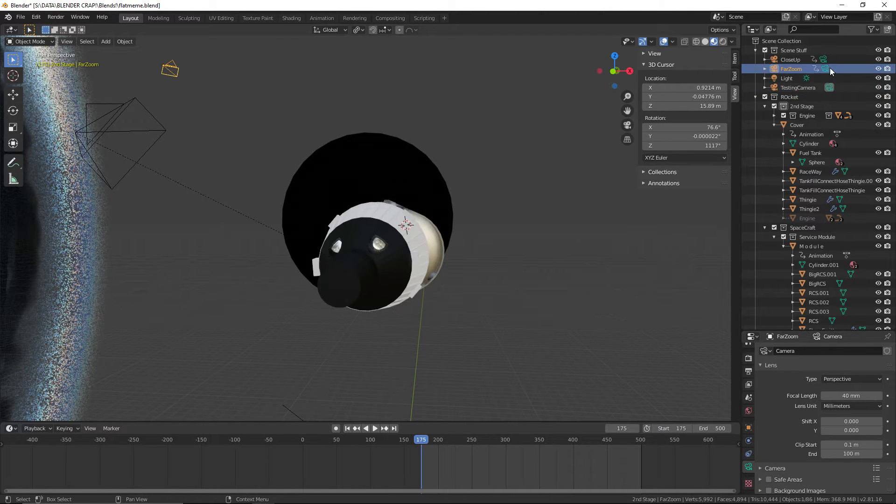
pyautogui.click(827, 62)
pyautogui.click(567, 145)
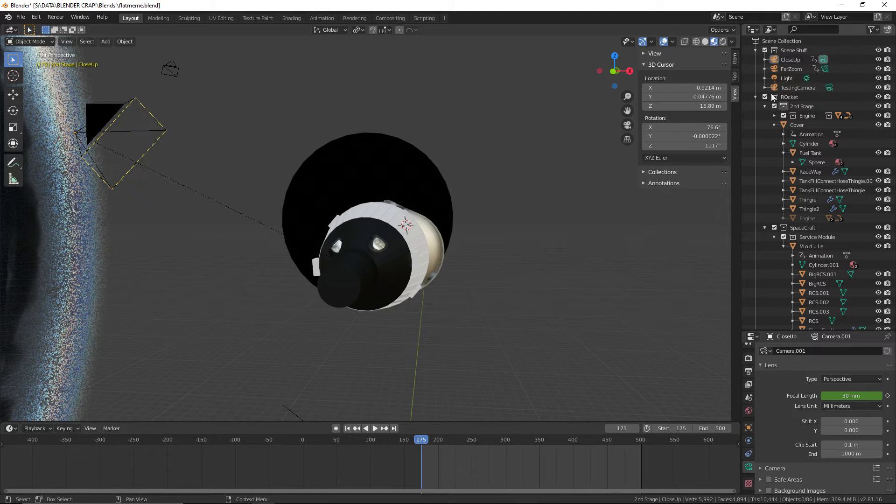
pyautogui.press('KP_0')
pyautogui.scroll(-1, 495, 308)
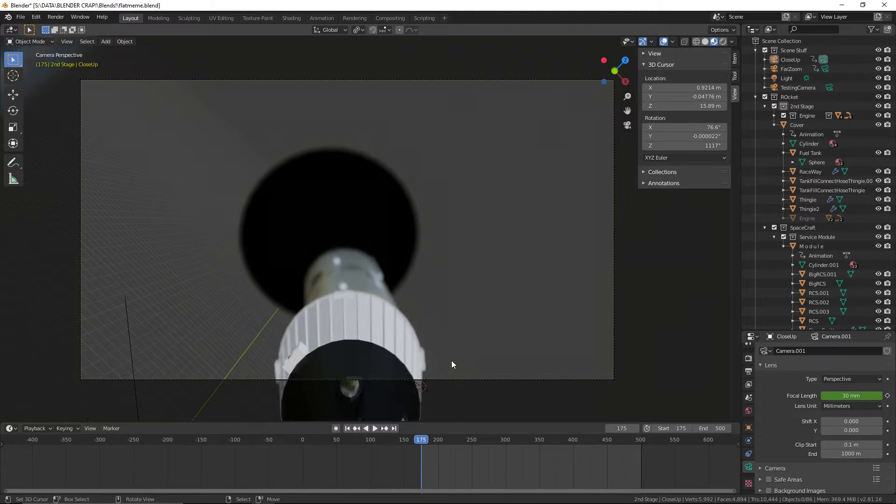
# Play the animation through the CloseUp camera to frame 291 and scrub back to frame 202
pyautogui.click(375, 428)
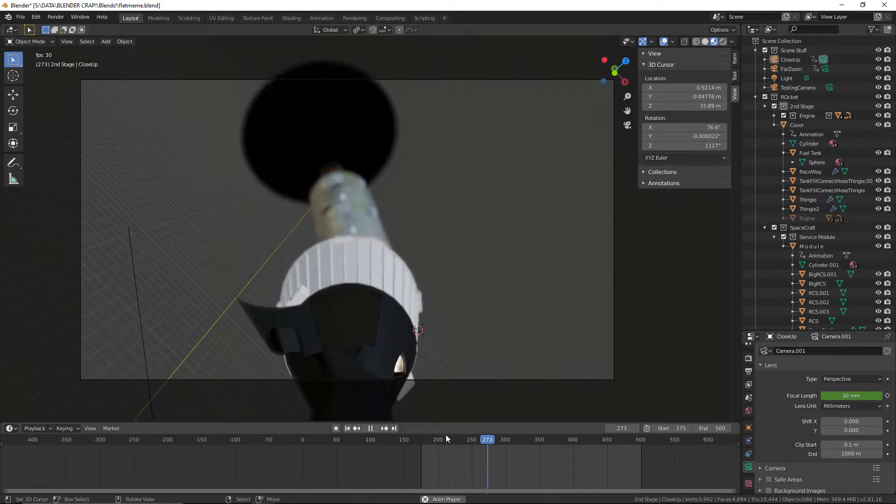
pyautogui.click(370, 428)
pyautogui.scroll(6, 292, 361)
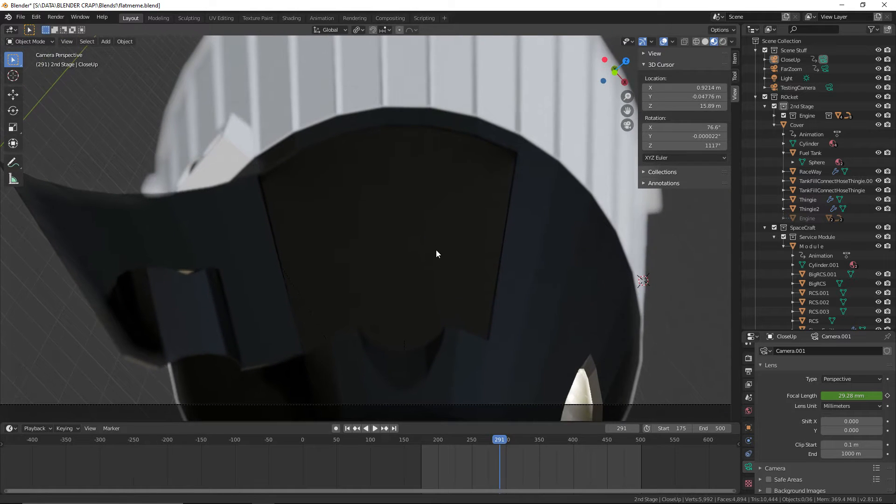
pyautogui.moveTo(486, 439); pyautogui.dragTo(439, 441)
pyautogui.scroll(-3, 438, 297)
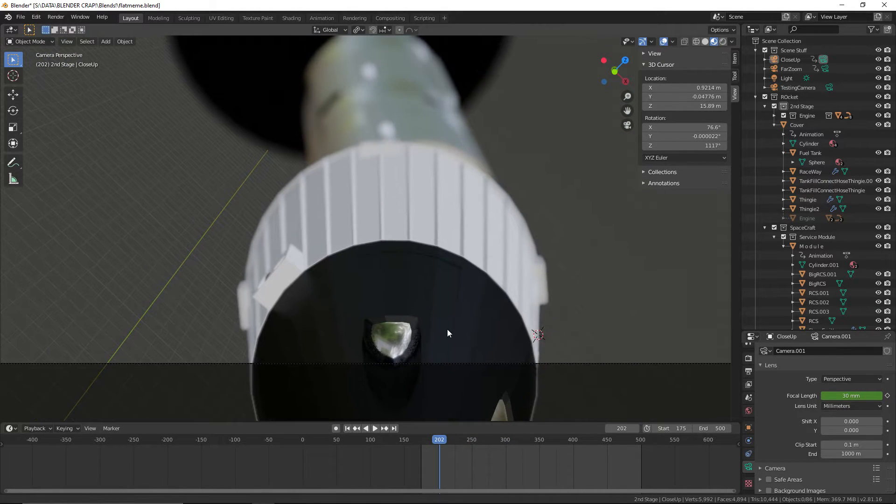
# Select the RightDoor object, show its object transform properties and save the file
pyautogui.click(18, 17)
pyautogui.click(40, 78)
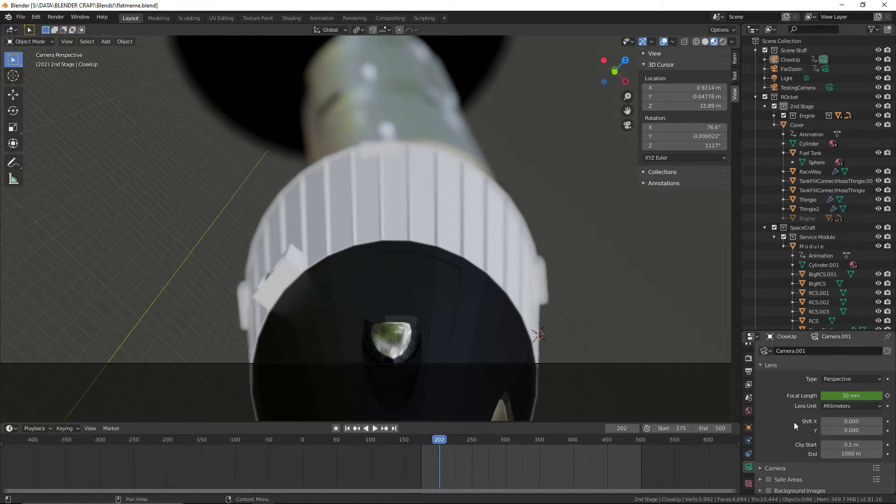
pyautogui.click(748, 429)
pyautogui.click(421, 300)
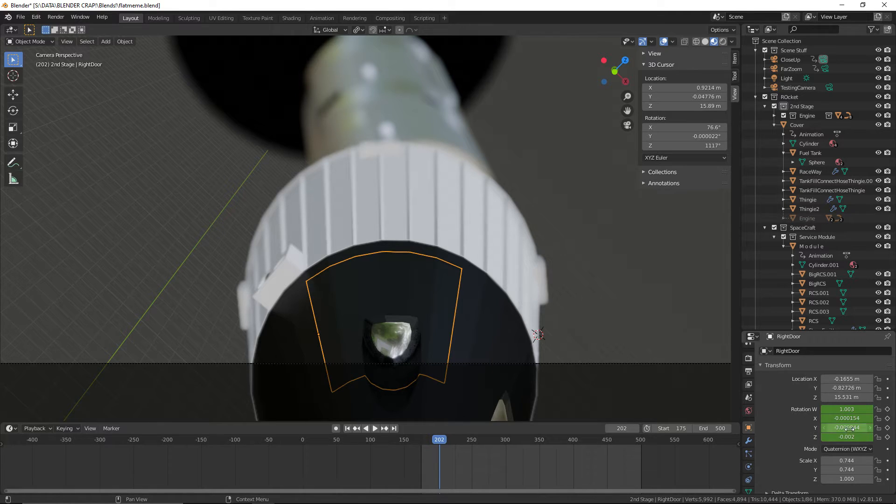
pyautogui.click(20, 17)
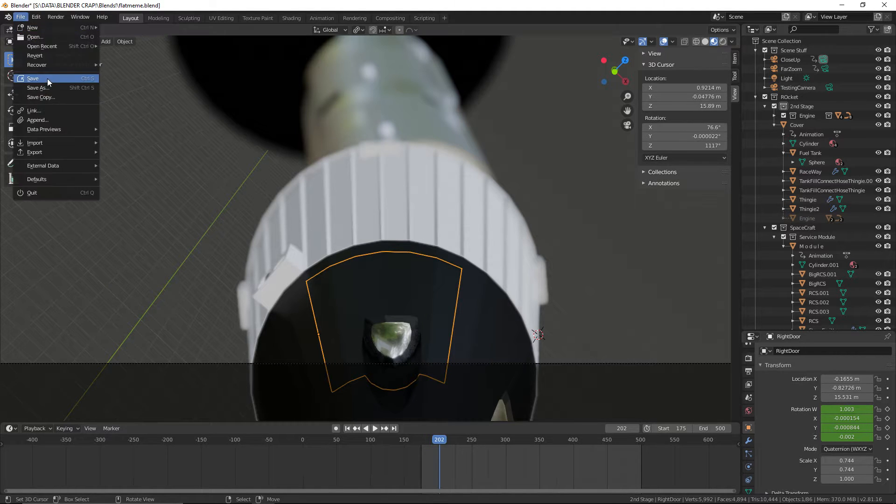
pyautogui.click(46, 79)
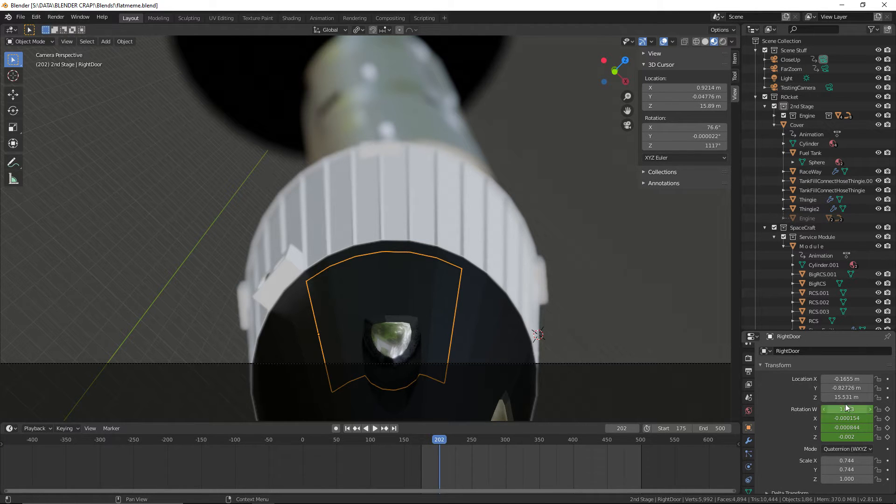
# Scrub the RightDoor's opening to frame 291 and back to frame 204, viewing the door from outside the camera
pyautogui.moveTo(439, 442); pyautogui.dragTo(500, 443)
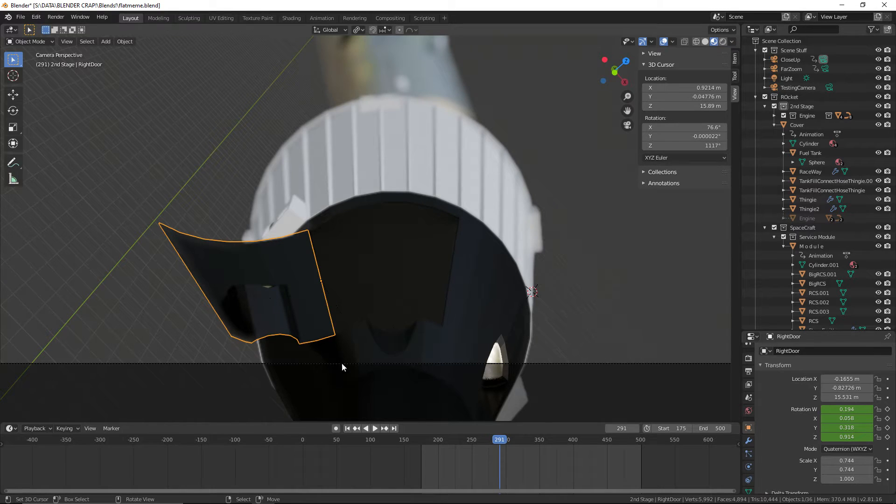
pyautogui.moveTo(500, 447); pyautogui.dragTo(440, 451)
pyautogui.moveTo(438, 350); pyautogui.dragTo(494, 295, button='middle')
pyautogui.scroll(2, 443, 359)
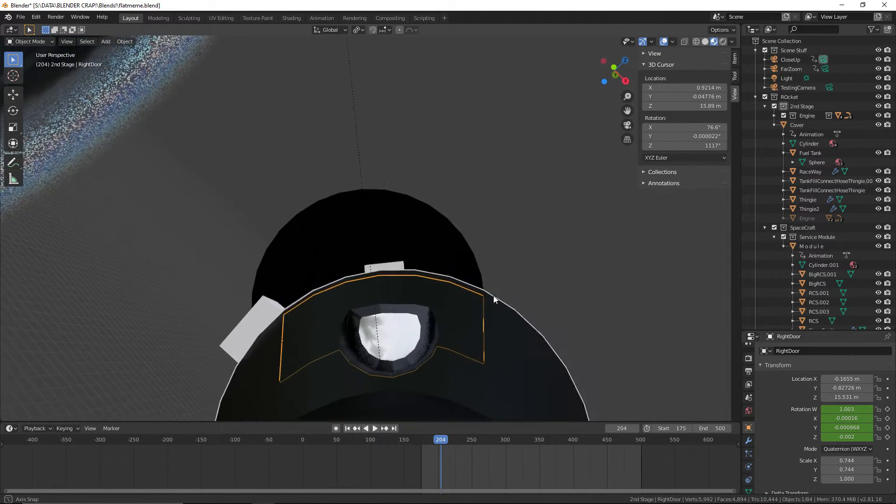
# Play the RightDoor's opening from frame 174, replay it from frame 204 and rewind to frame 165
pyautogui.moveTo(447, 445); pyautogui.dragTo(424, 443)
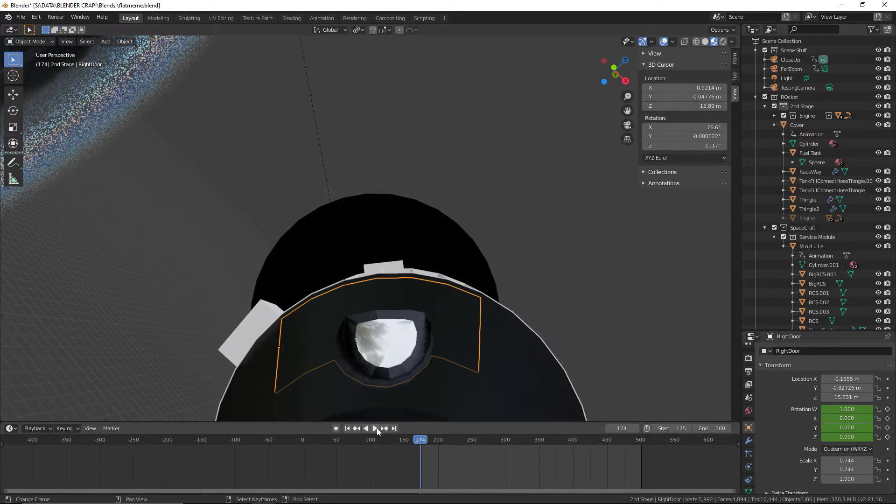
pyautogui.click(376, 427)
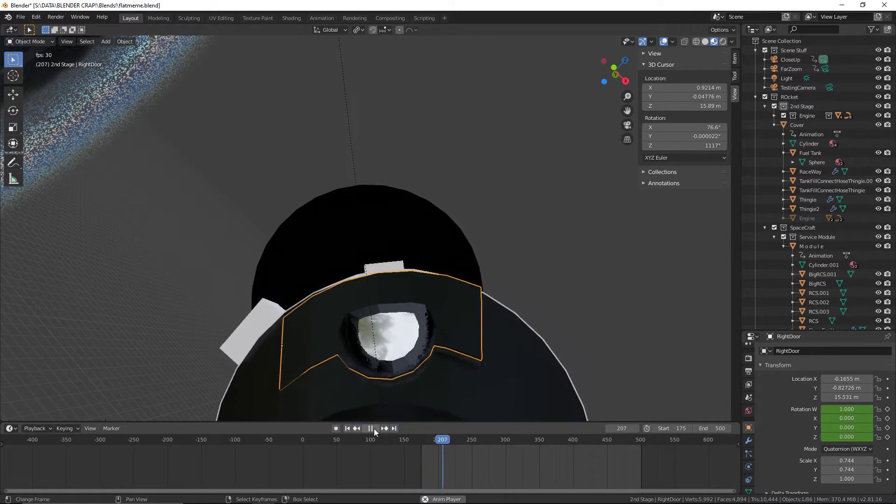
pyautogui.click(374, 428)
pyautogui.moveTo(452, 446); pyautogui.dragTo(441, 448)
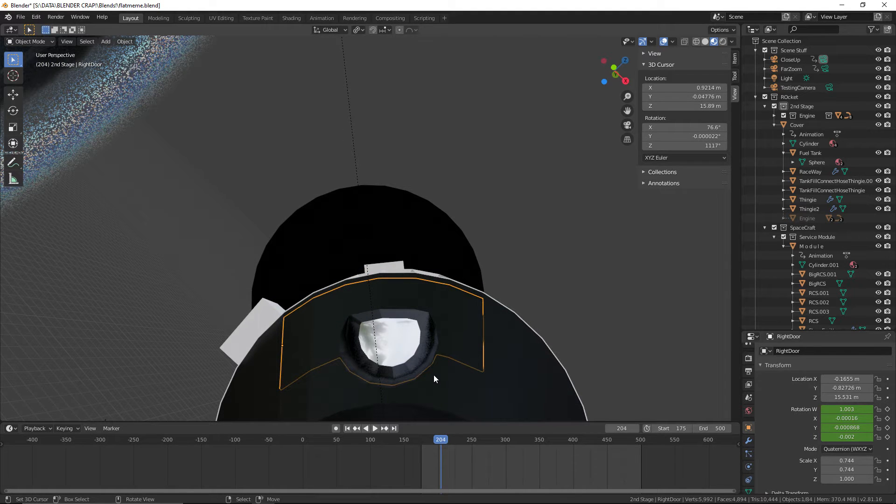
pyautogui.click(375, 429)
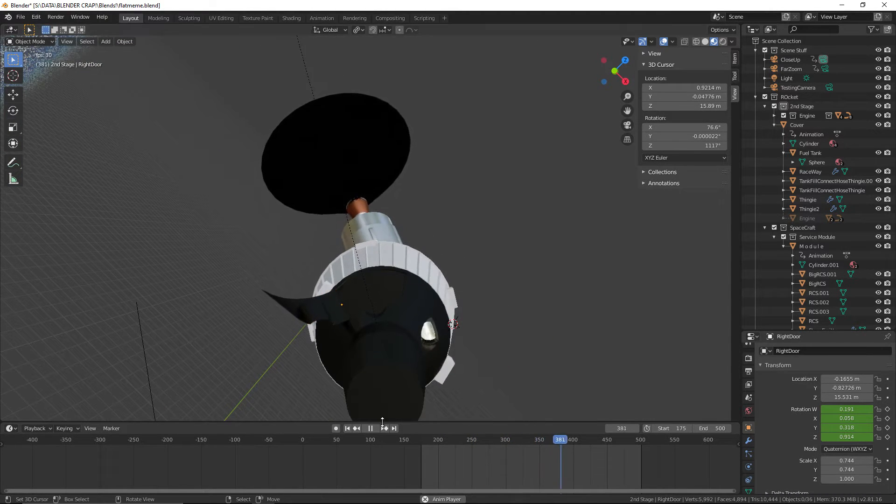
pyautogui.press('space')
pyautogui.moveTo(511, 461); pyautogui.dragTo(414, 452)
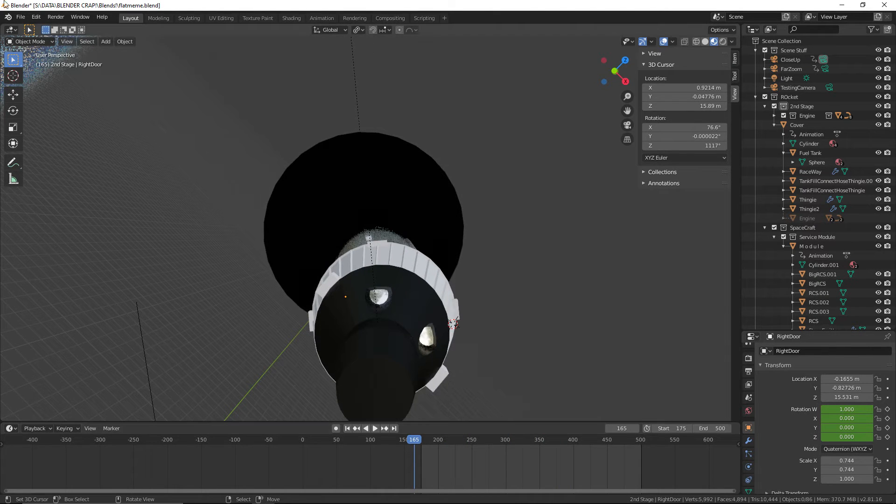
# Save the file and view the capsule's closed right door from the side at frame 165
pyautogui.click(20, 17)
pyautogui.click(36, 78)
pyautogui.scroll(3, 303, 253)
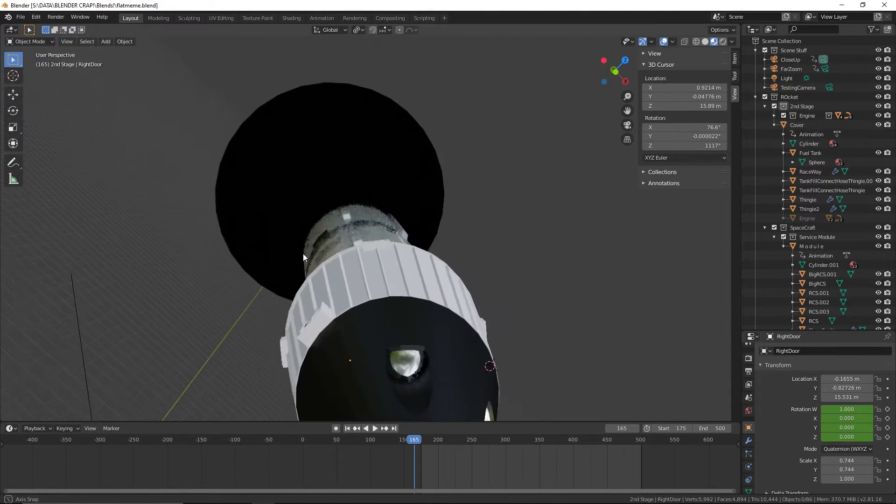
pyautogui.moveTo(304, 256); pyautogui.dragTo(454, 277, button='middle')
pyautogui.press('KP_5')
pyautogui.scroll(-3, 443, 248)
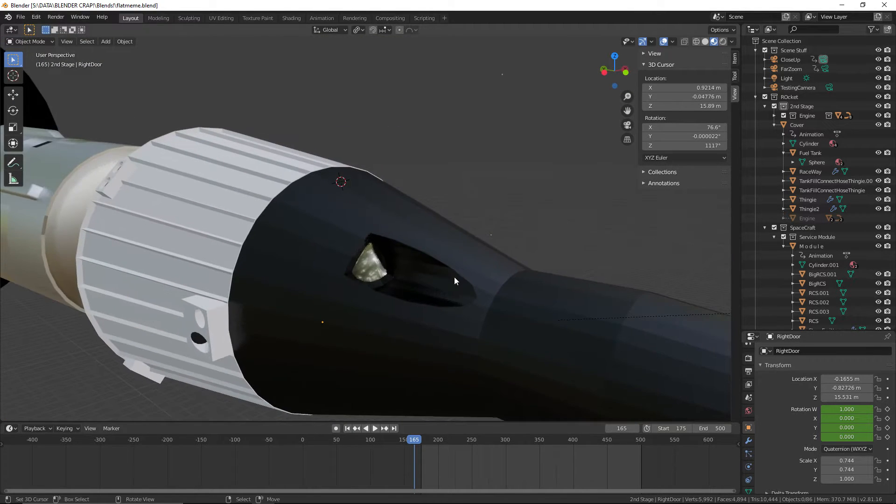
# Scrub the animation to frame 324 to inspect the opened RightDoor from outside, and save the file
pyautogui.press('space')
pyautogui.press('space')
pyautogui.moveTo(456, 459); pyautogui.dragTo(521, 457)
pyautogui.moveTo(450, 396); pyautogui.dragTo(370, 331, button='middle')
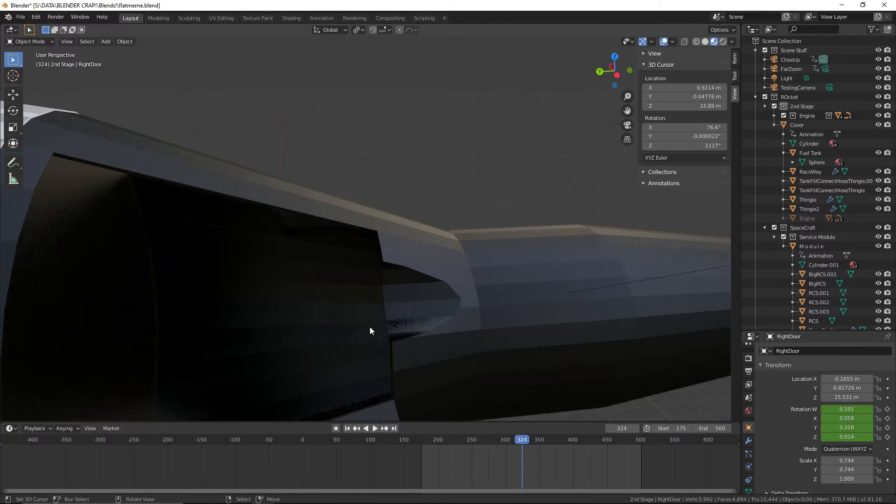
pyautogui.click(21, 17)
pyautogui.click(33, 78)
pyautogui.scroll(-5, 268, 133)
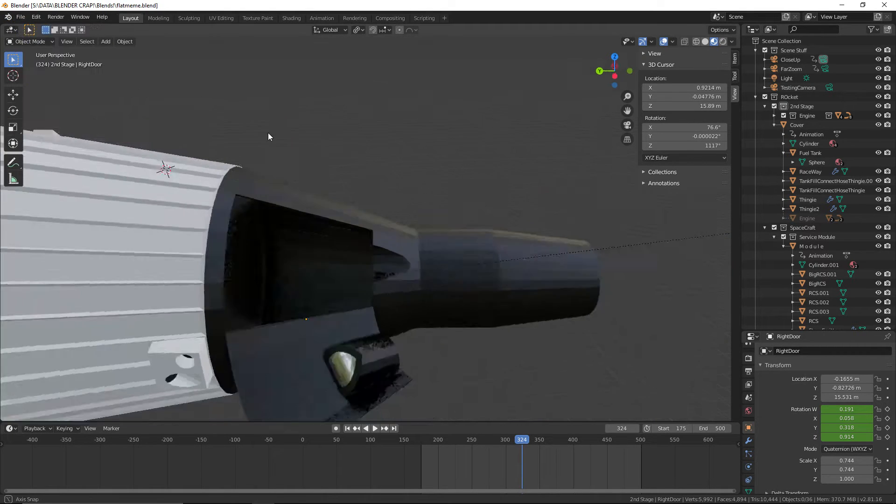
pyautogui.moveTo(299, 134); pyautogui.dragTo(267, 145, button='middle')
# Switch to the browser and search DuckDuckGo images for "gemini capsule interior"
pyautogui.hotkey('alt', 'Tab')
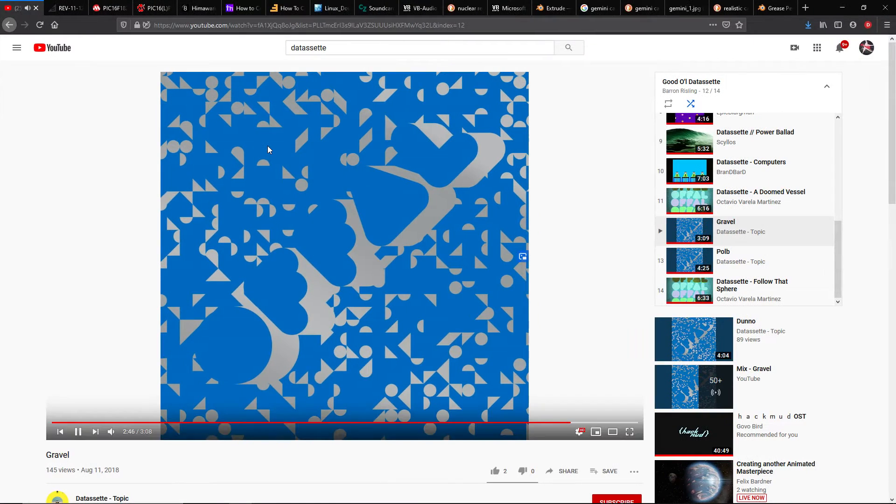
pyautogui.click(725, 4)
pyautogui.click(661, 5)
pyautogui.click(674, 8)
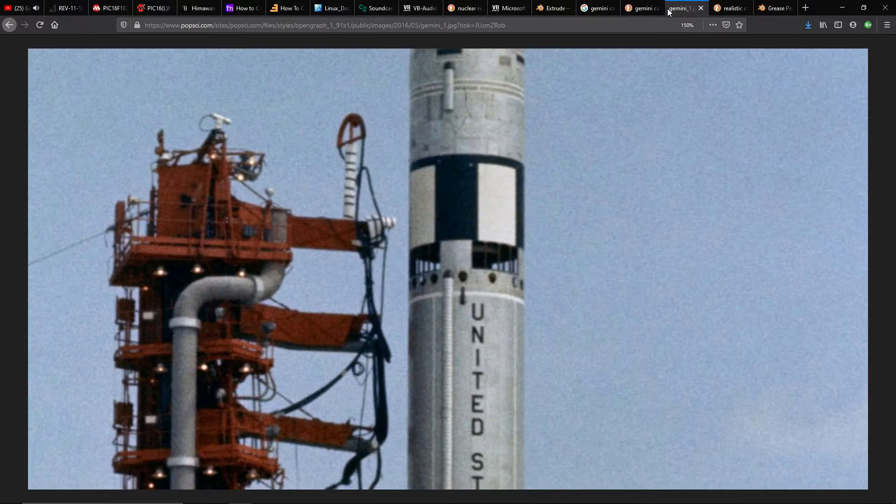
pyautogui.click(653, 4)
pyautogui.click(158, 57)
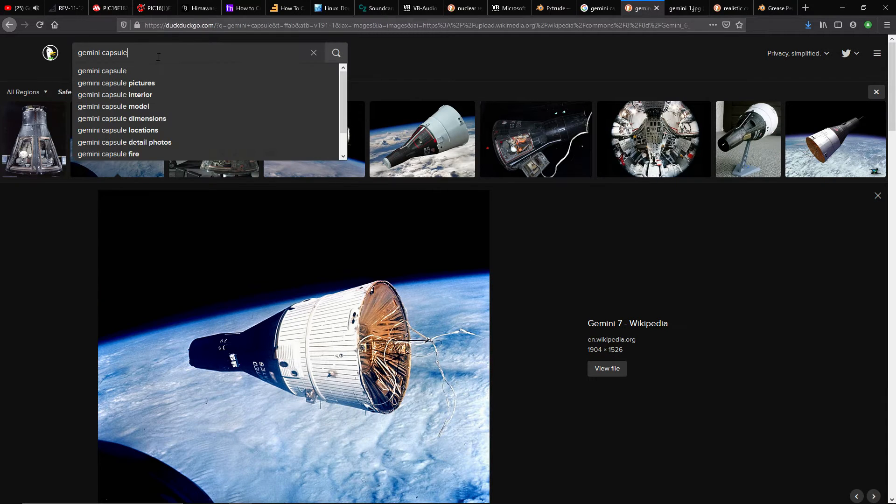
pyautogui.write('interior')
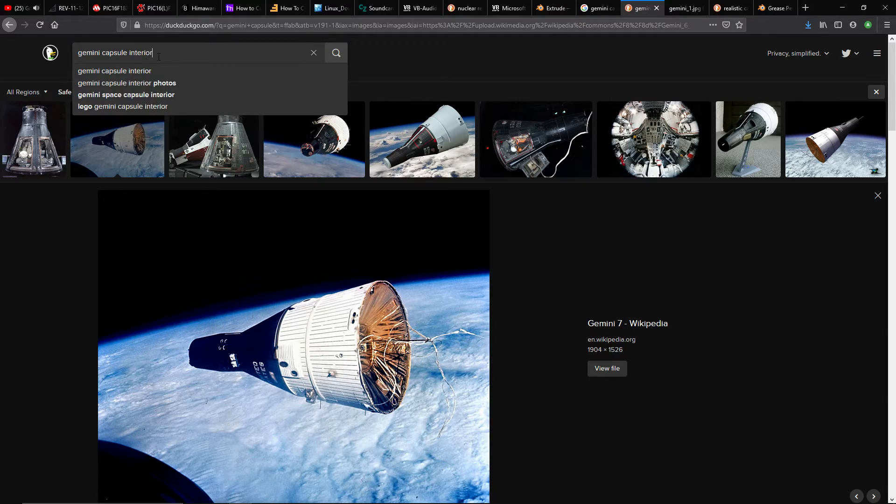
pyautogui.press('Return')
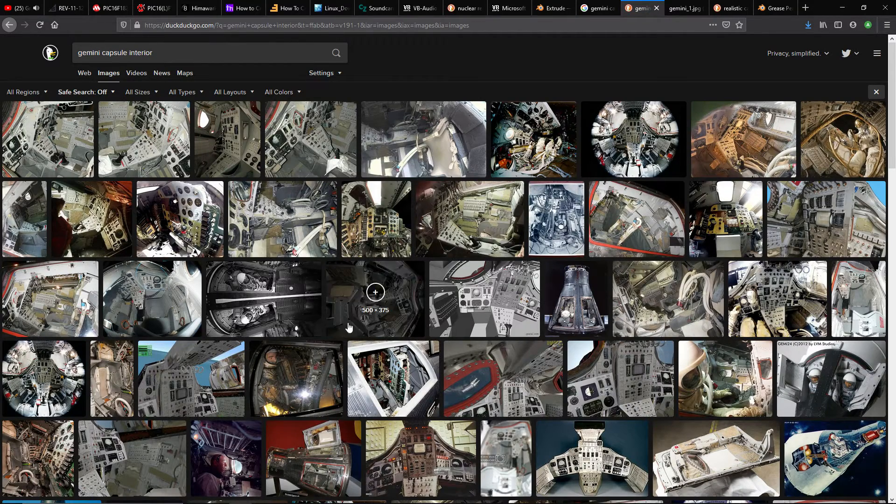
# Examine several Gemini cabin photos for the layout of the instrument panels, windows and door openings
pyautogui.click(387, 322)
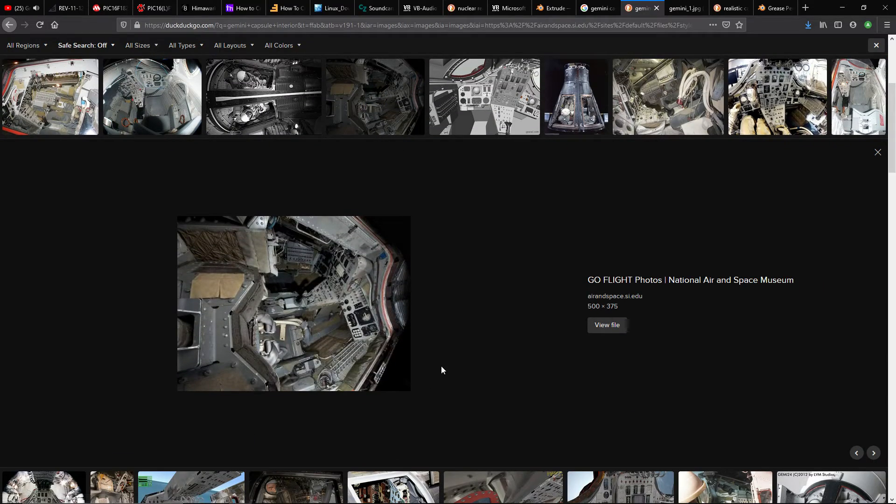
pyautogui.scroll(1, 441, 366)
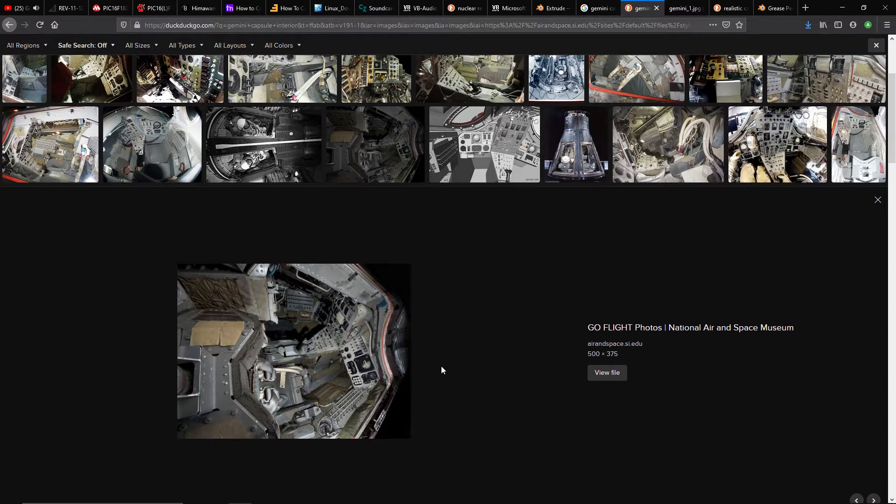
pyautogui.scroll(1, 545, 221)
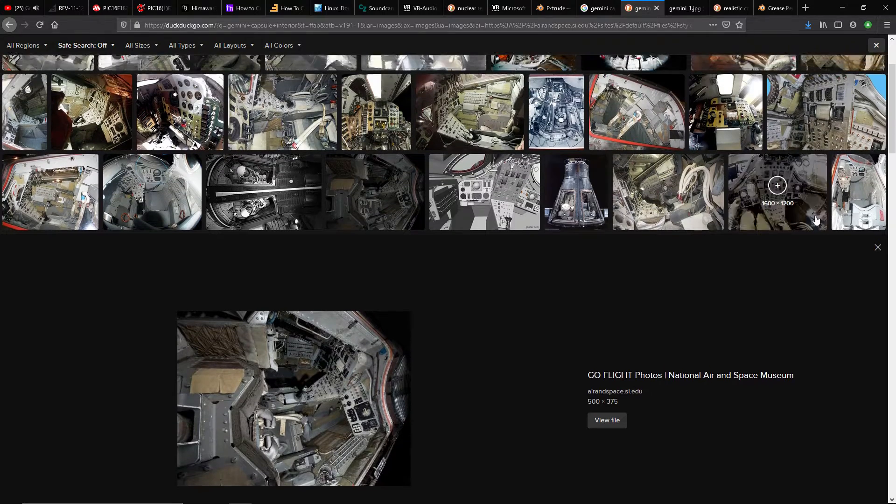
pyautogui.click(834, 211)
pyautogui.click(765, 115)
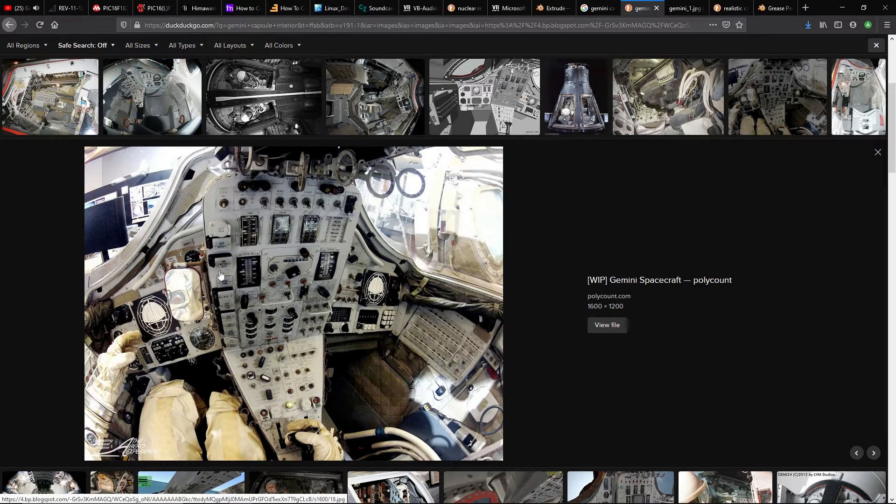
pyautogui.scroll(3, 167, 214)
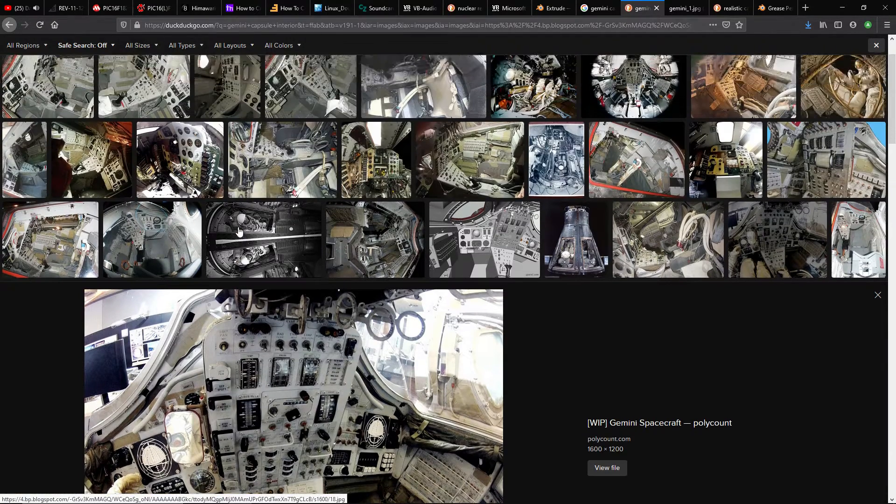
pyautogui.click(203, 144)
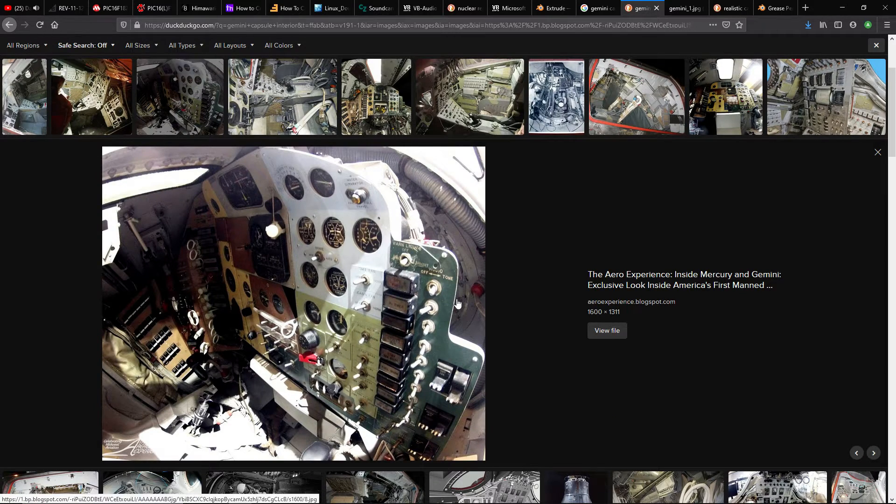
pyautogui.scroll(1, 458, 304)
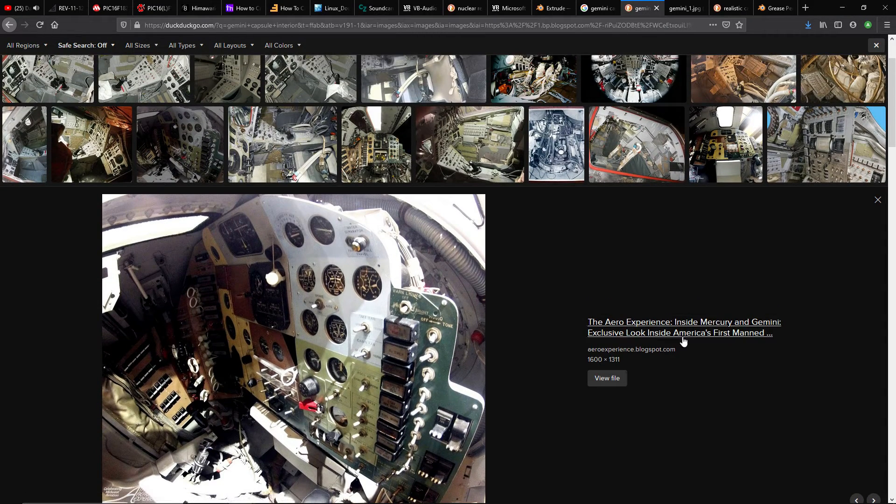
pyautogui.scroll(2, 293, 263)
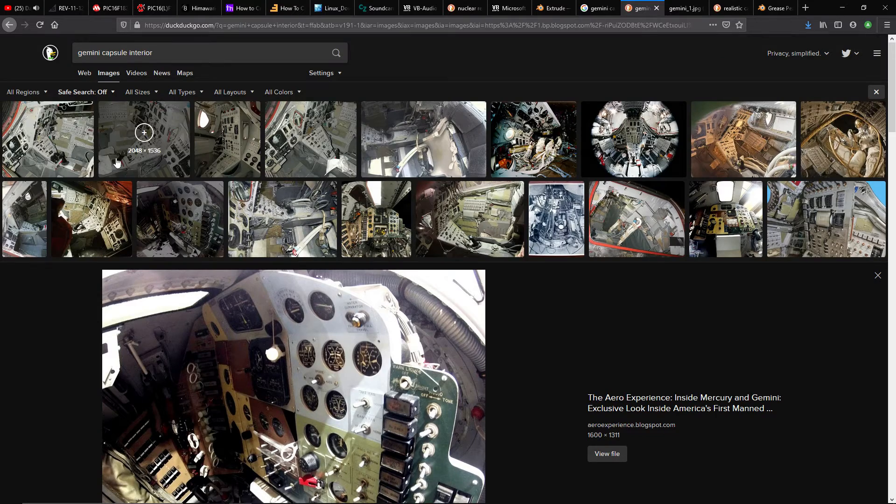
pyautogui.click(47, 140)
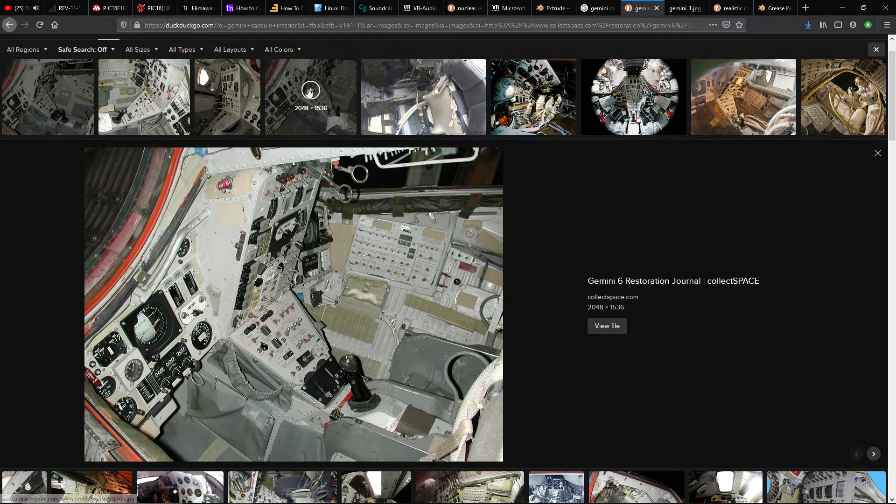
pyautogui.click(252, 127)
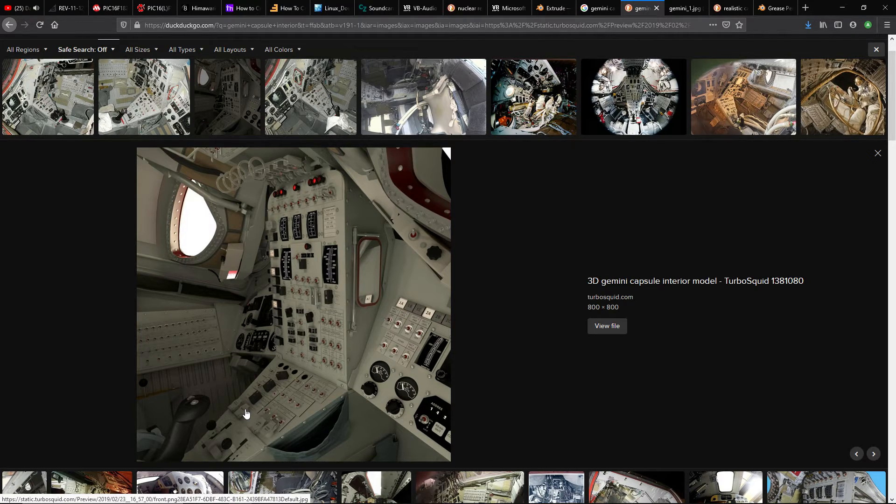
# Switch back to Blender, place the 3D cursor inside the capsule cabin and show the scene in solid shading
pyautogui.press('ctrl+super+Left')
pyautogui.moveTo(297, 362)
pyautogui.mouseDown(button='middle')
pyautogui.moveTo(609, 247)
pyautogui.moveTo(430, 237)
pyautogui.moveTo(486, 250)
pyautogui.moveTo(494, 248)
pyautogui.moveTo(420, 222)
pyautogui.moveTo(384, 250)
pyautogui.moveTo(392, 244)
pyautogui.moveTo(392, 272)
pyautogui.moveTo(369, 198)
pyautogui.moveTo(405, 202)
pyautogui.moveTo(405, 181)
pyautogui.mouseUp(button='middle')
pyautogui.keyDown('shift'); pyautogui.rightClick(372, 195); pyautogui.keyUp('shift')
pyautogui.keyDown('shift'); pyautogui.rightClick(403, 179); pyautogui.keyUp('shift')
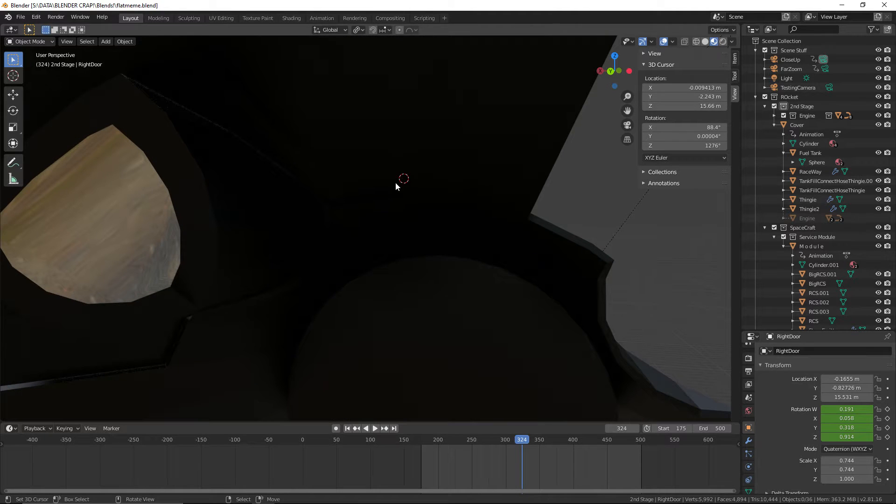
pyautogui.click(705, 41)
pyautogui.moveTo(524, 168)
pyautogui.mouseDown(button='middle')
pyautogui.moveTo(538, 162)
pyautogui.moveTo(530, 161)
pyautogui.mouseUp(button='middle')
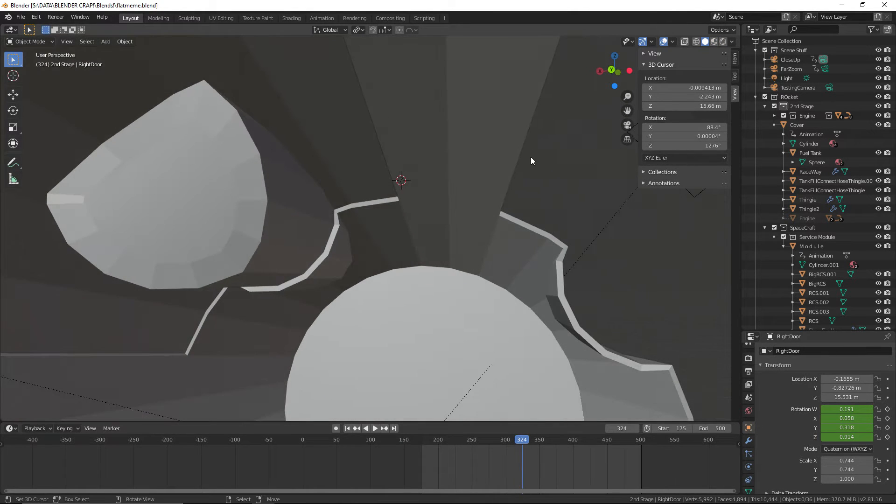
# Reposition the 3D cursor inside the cabin and scrub the animation back to frame 0, viewing the capsule from outside
pyautogui.keyDown('shift'); pyautogui.rightClick(447, 159); pyautogui.keyUp('shift')
pyautogui.moveTo(509, 478); pyautogui.dragTo(296, 461)
pyautogui.moveTo(474, 243); pyautogui.dragTo(403, 272, button='middle')
pyautogui.scroll(-4, 402, 272)
pyautogui.scroll(-5, 402, 275)
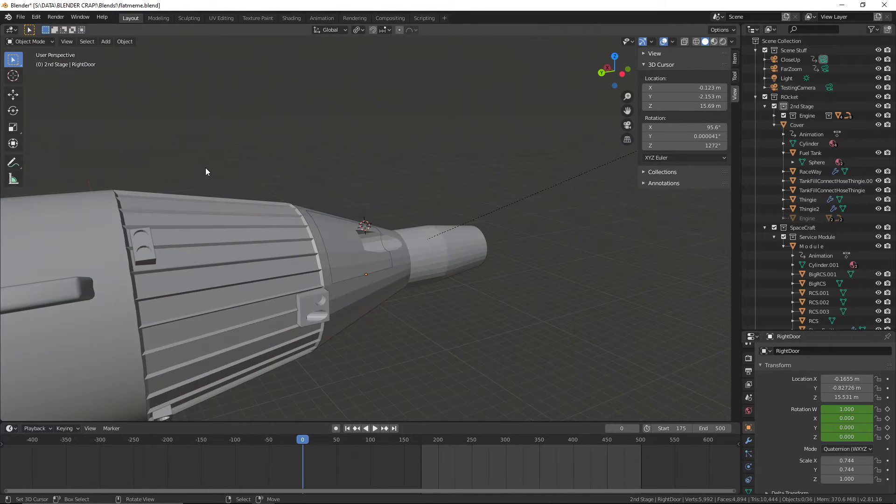
# Select the ribbed service module object and save the file
pyautogui.scroll(2, 233, 231)
pyautogui.click(234, 231)
pyautogui.click(268, 138)
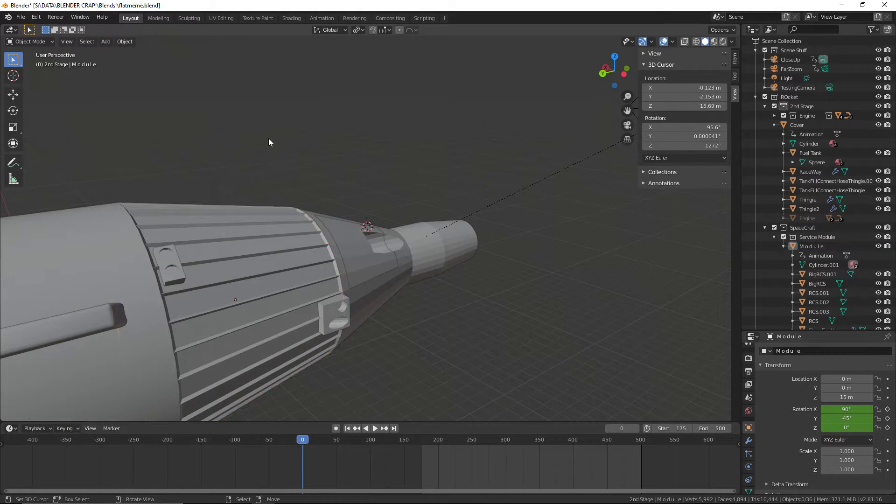
pyautogui.click(20, 17)
pyautogui.click(44, 80)
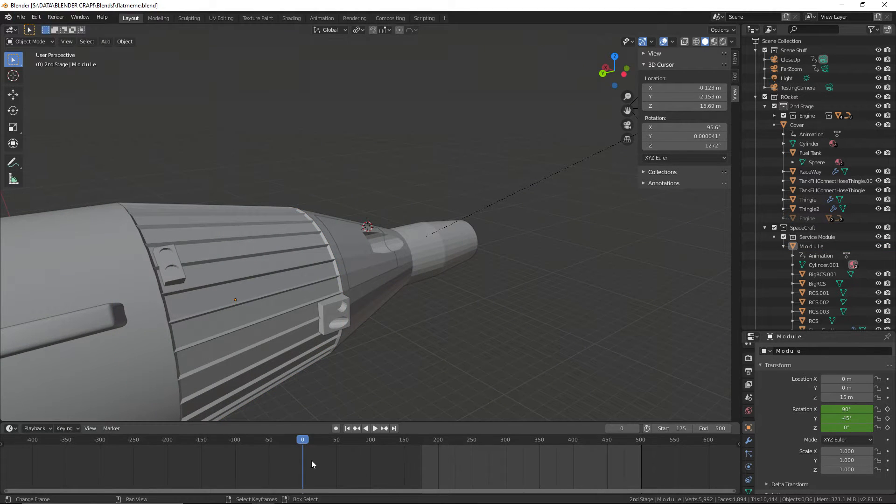
# Preview the animation by scrubbing ahead from frame 0, cancel the scrub and save the file
pyautogui.moveTo(304, 464); pyautogui.dragTo(575, 473)
pyautogui.press('Escape')
pyautogui.click(21, 17)
pyautogui.click(45, 80)
# Set the viewport shading color to Random while viewing the cabin interior
pyautogui.scroll(5, 420, 244)
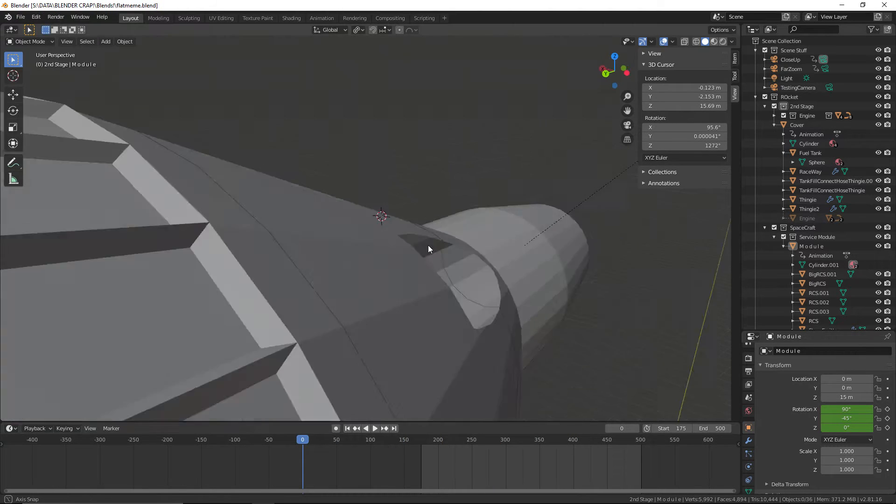
pyautogui.moveTo(428, 247); pyautogui.dragTo(476, 233, button='middle')
pyautogui.scroll(4, 483, 236)
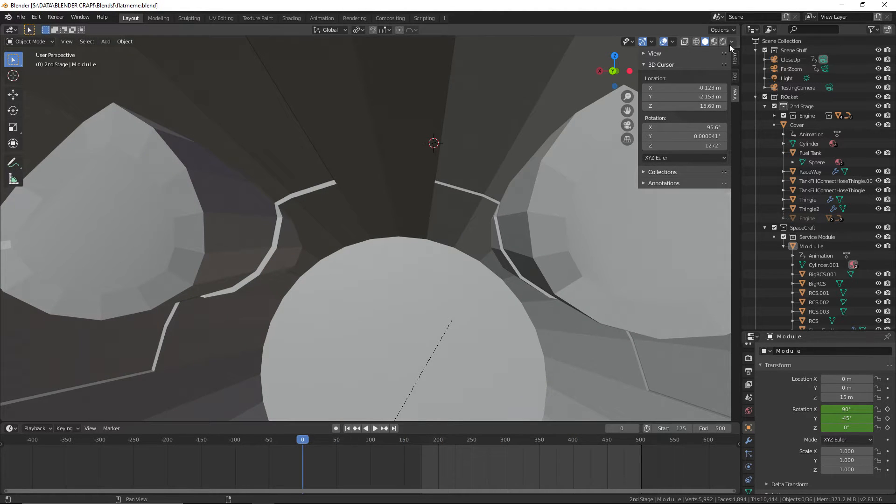
pyautogui.click(731, 42)
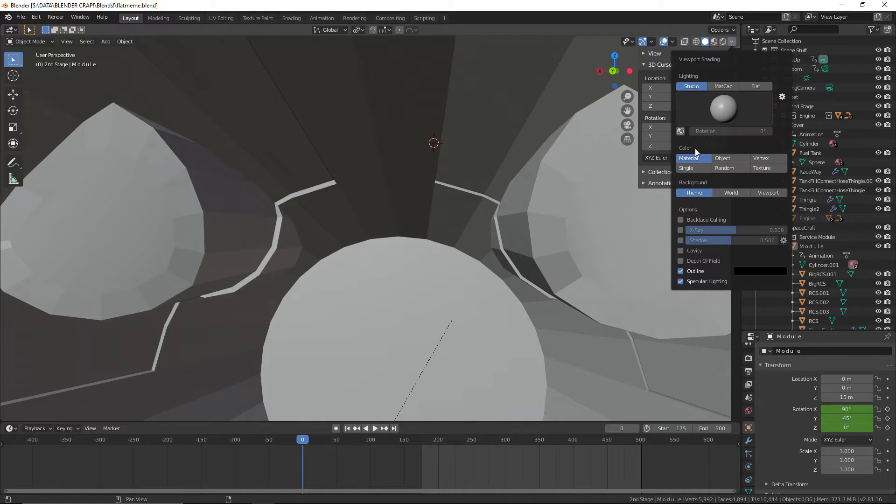
pyautogui.click(738, 169)
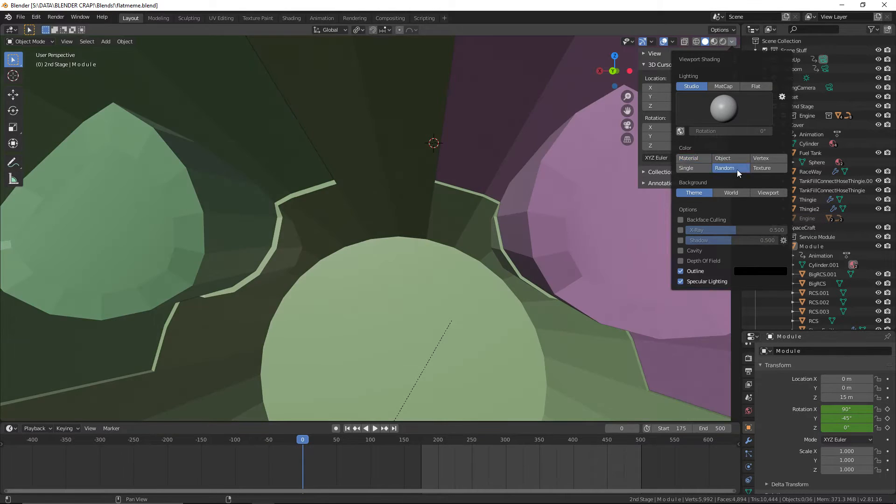
pyautogui.scroll(-3, 447, 209)
# Select the earthredner background object, compare the capsule's exterior and interior, and save the file
pyautogui.scroll(3, 448, 209)
pyautogui.moveTo(449, 208); pyautogui.dragTo(567, 237, button='middle')
pyautogui.scroll(-4, 560, 233)
pyautogui.rightClick(361, 142)
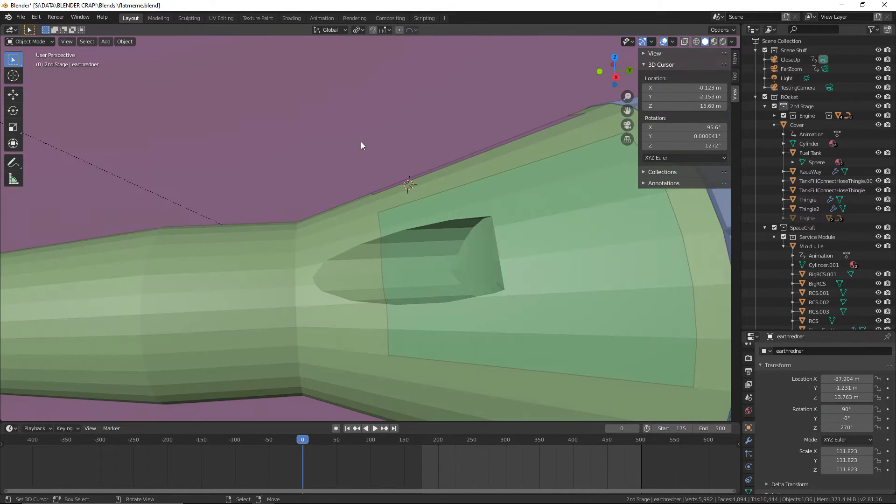
pyautogui.moveTo(360, 142); pyautogui.dragTo(493, 151, button='middle')
pyautogui.scroll(-6, 555, 229)
pyautogui.moveTo(580, 264); pyautogui.dragTo(375, 223, button='middle')
pyautogui.scroll(-2, 371, 222)
pyautogui.scroll(1, 374, 222)
pyautogui.click(26, 19)
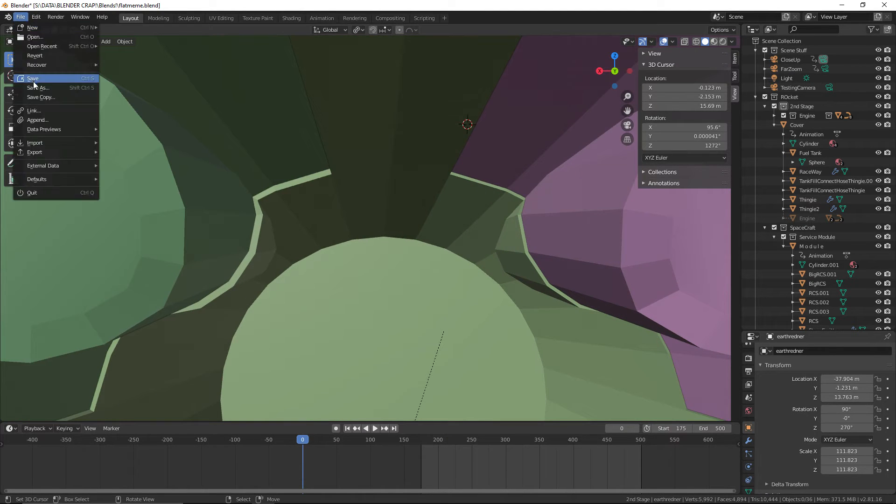
pyautogui.click(32, 82)
# Place the 3D cursor on the cabin wall between the two windows and add a cube mesh there
pyautogui.click(396, 100)
pyautogui.click(107, 43)
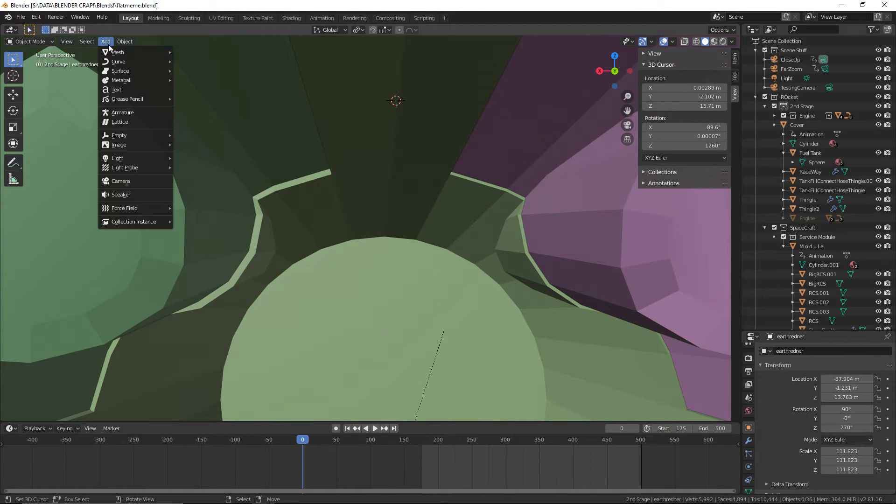
pyautogui.moveTo(118, 52)
pyautogui.click(202, 61)
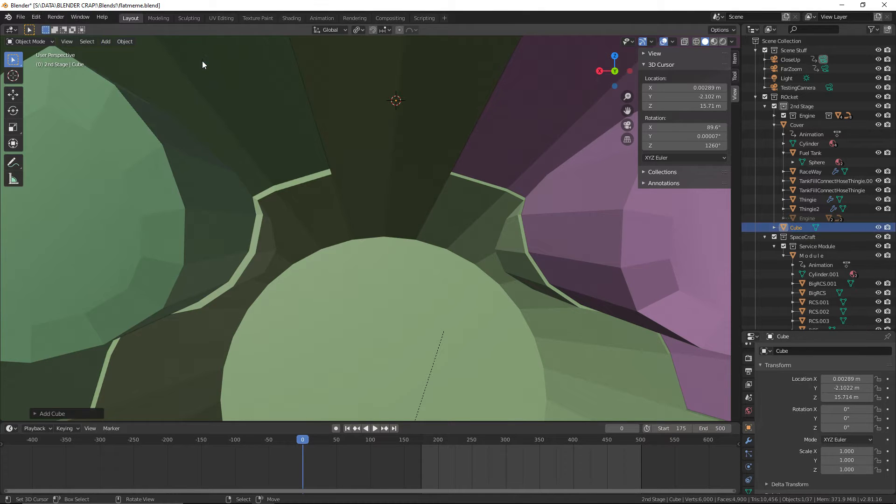
# Try a size of 0.1 m for the new cube, and settle on a size of 0.25 m
pyautogui.press('KP_Decimal')
pyautogui.moveTo(368, 102); pyautogui.dragTo(284, 136, button='middle')
pyautogui.click(47, 411)
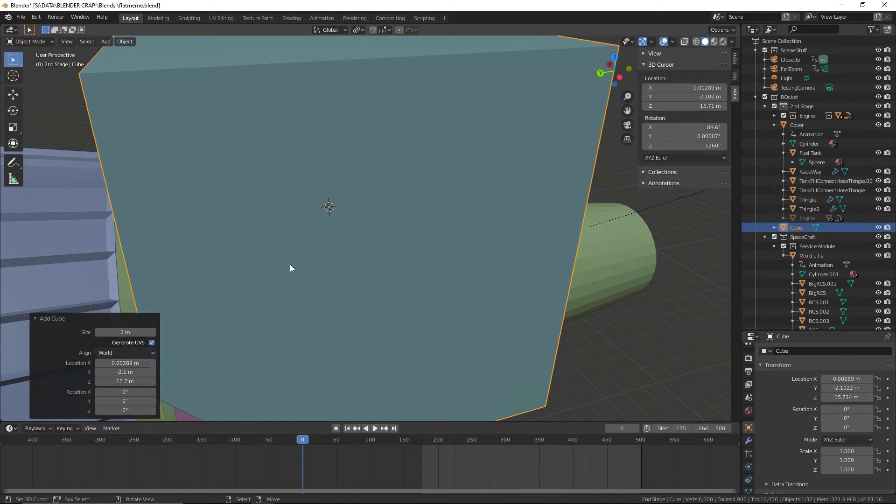
pyautogui.click(133, 332)
pyautogui.press('Return')
pyautogui.moveTo(443, 322); pyautogui.dragTo(460, 298, button='middle')
pyautogui.click(133, 332)
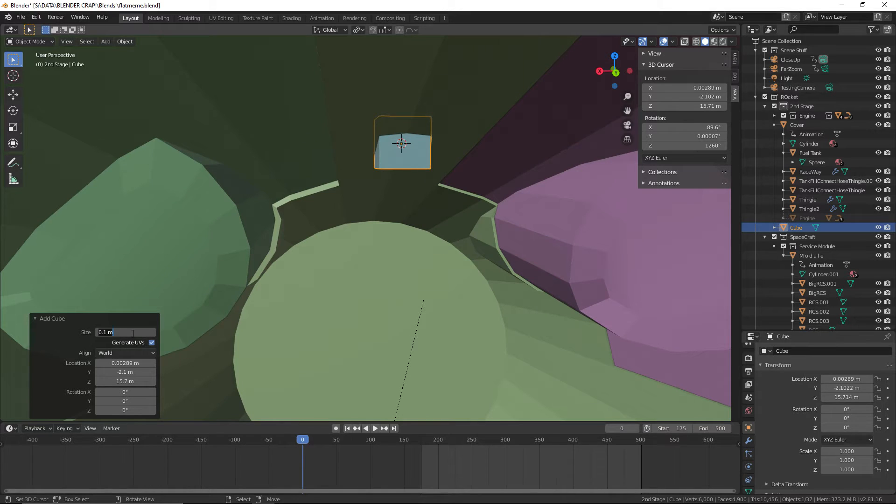
pyautogui.write('0.25')
pyautogui.press('Return')
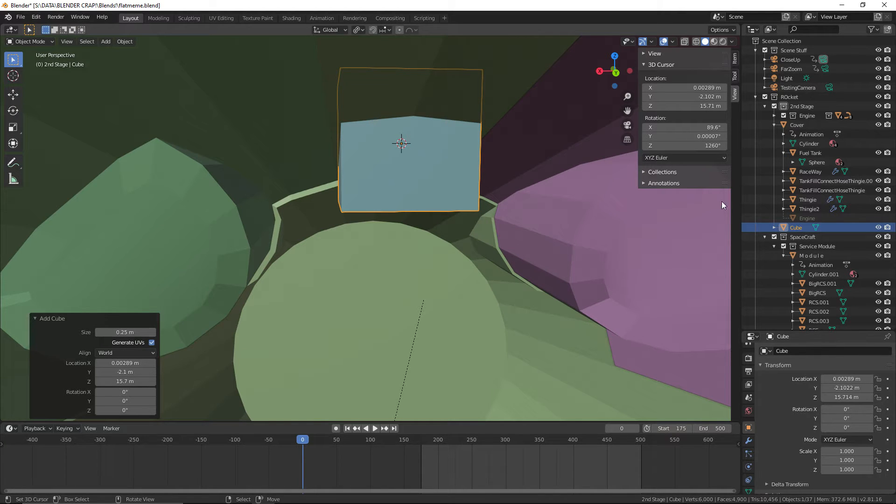
# Show the cube's transform properties and set its size to 0.33 m
pyautogui.click(736, 72)
pyautogui.click(735, 60)
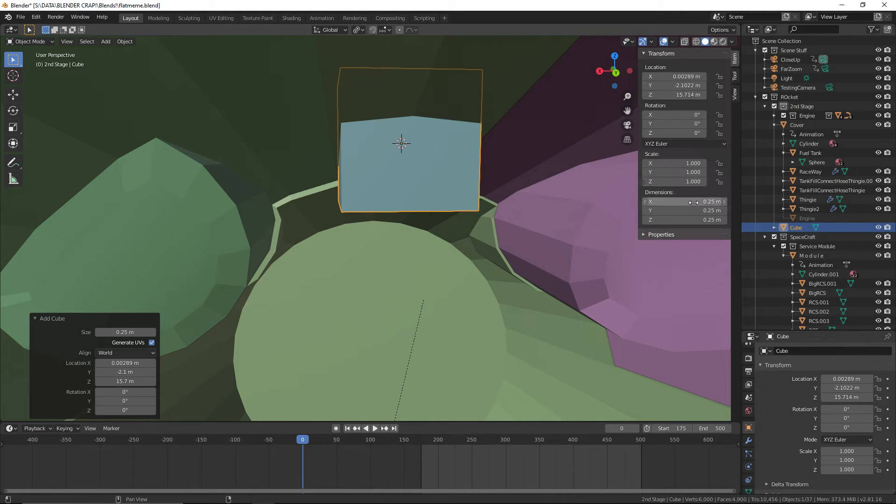
pyautogui.click(131, 332)
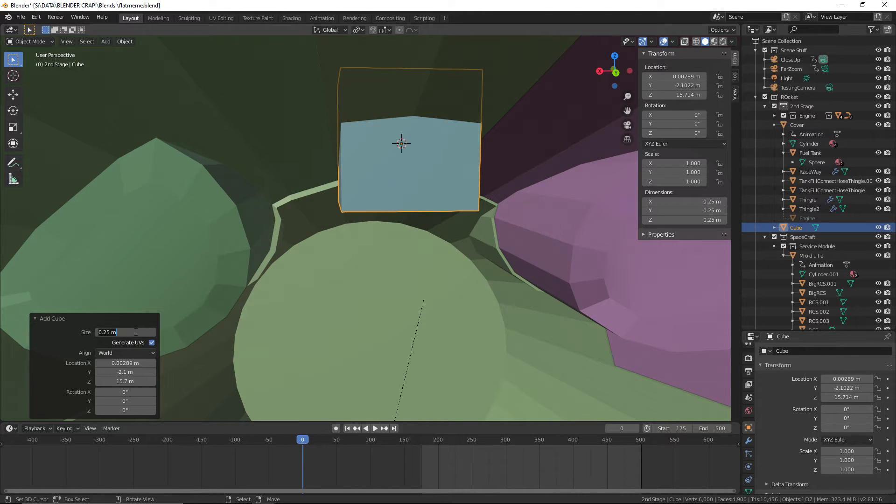
pyautogui.write('0.33')
pyautogui.press('Return')
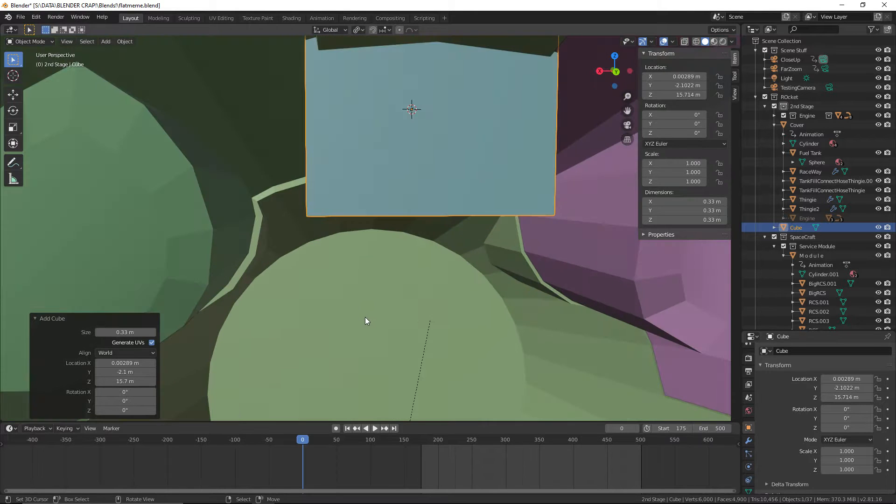
pyautogui.moveTo(370, 322); pyautogui.dragTo(310, 250, button='middle')
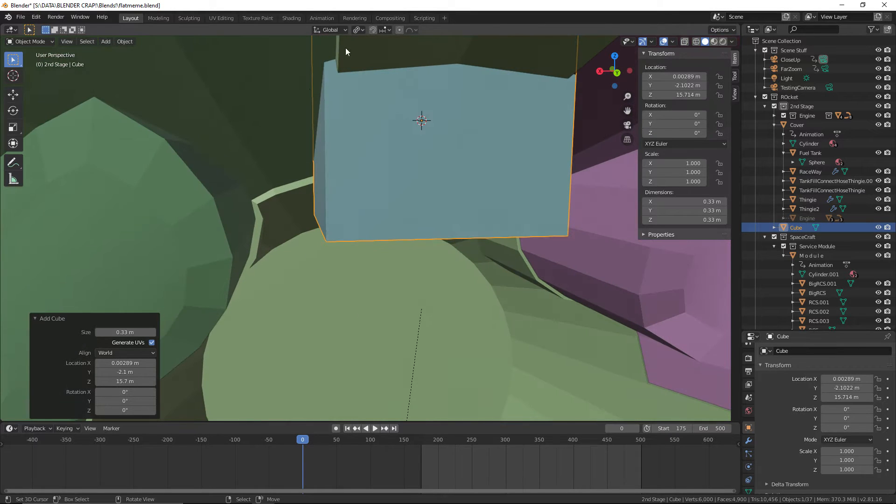
pyautogui.moveTo(295, 170); pyautogui.dragTo(323, 220, button='middle')
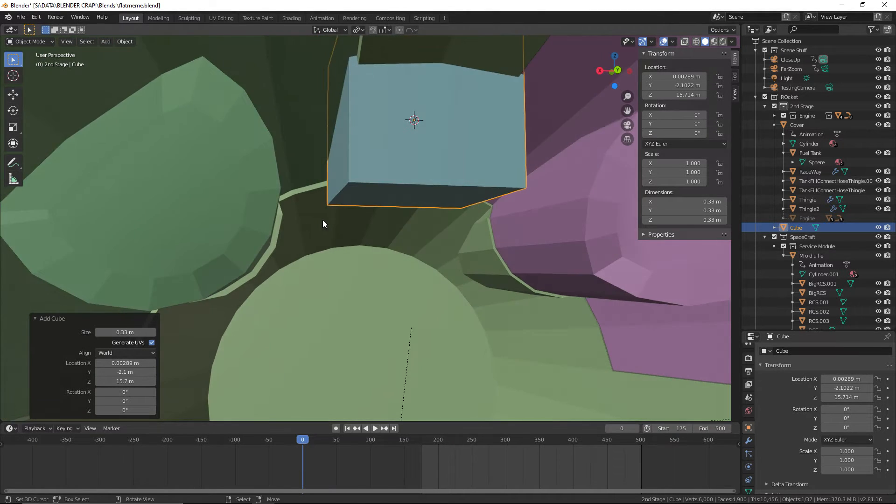
# Save the file and check the cube's fit between the two windows from different distances and angles
pyautogui.click(20, 16)
pyautogui.click(37, 82)
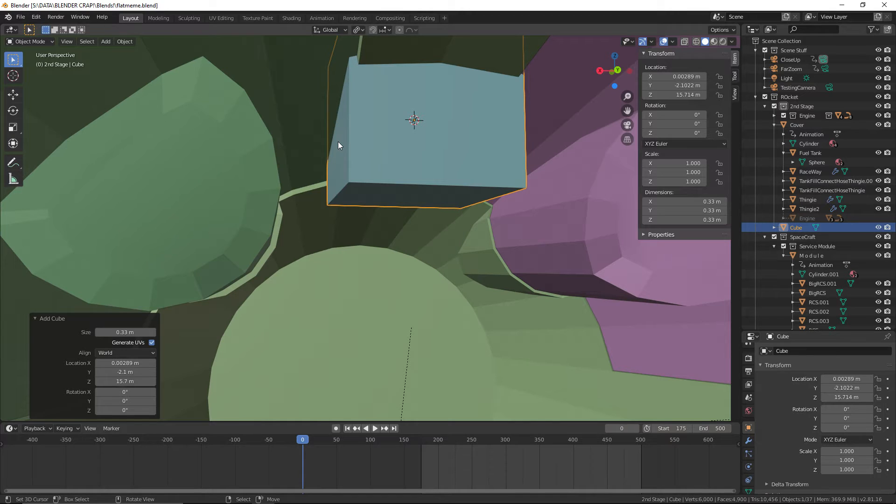
pyautogui.scroll(-1, 334, 260)
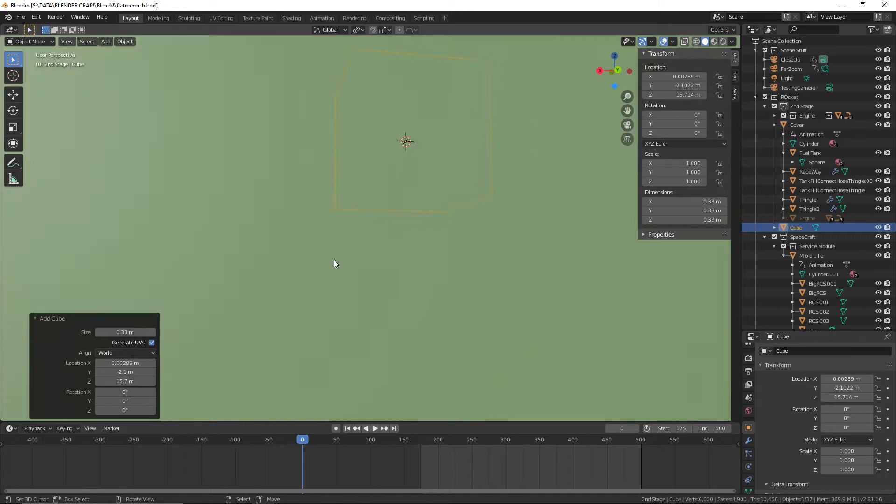
pyautogui.scroll(1, 329, 256)
pyautogui.click(20, 16)
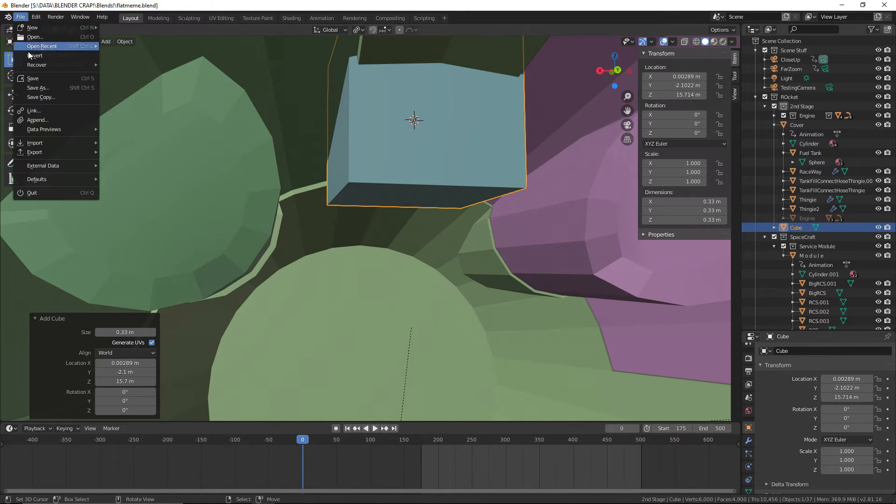
pyautogui.scroll(-4, 276, 227)
pyautogui.moveTo(296, 234); pyautogui.dragTo(329, 255, button='middle')
pyautogui.scroll(5, 490, 290)
pyautogui.moveTo(490, 290); pyautogui.dragTo(410, 276, button='middle')
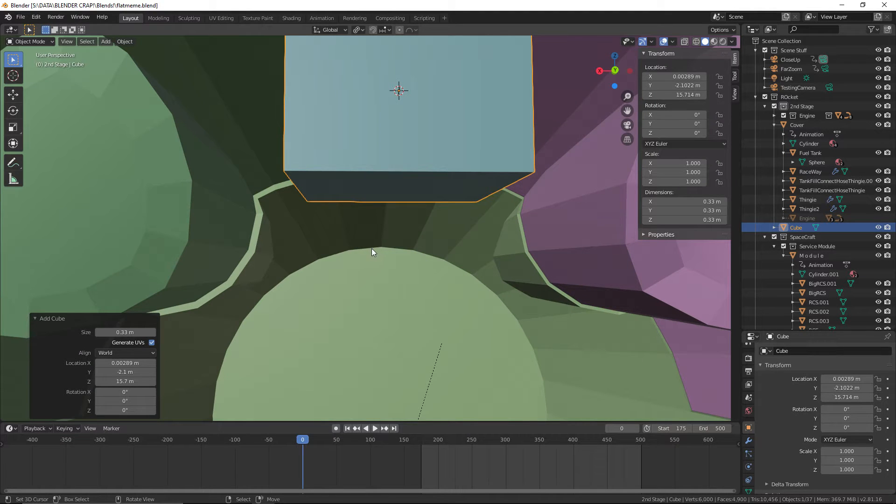
# Try sizes of 0.5 m and 0.4 m for the cube
pyautogui.click(125, 332)
pyautogui.press('BackSpace')
pyautogui.press('BackSpace')
pyautogui.press('BackSpace')
pyautogui.press('BackSpace')
pyautogui.press('BackSpace')
pyautogui.write('.5')
pyautogui.press('Return')
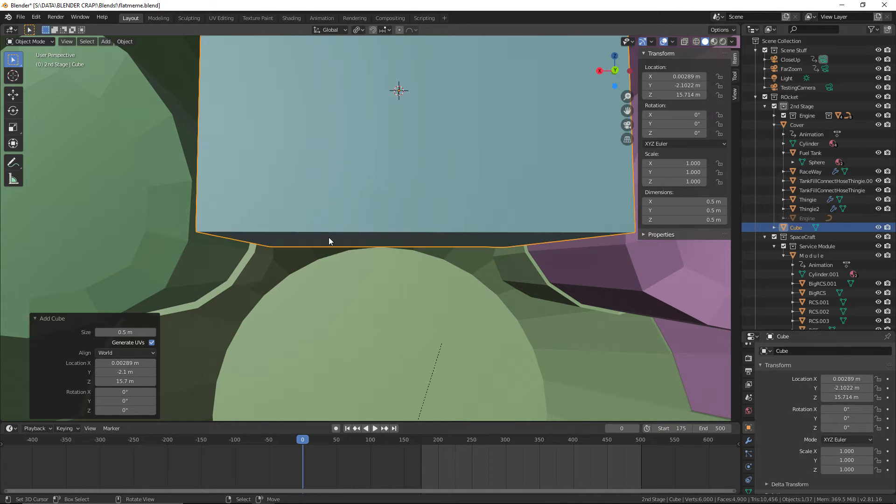
pyautogui.scroll(-2, 409, 196)
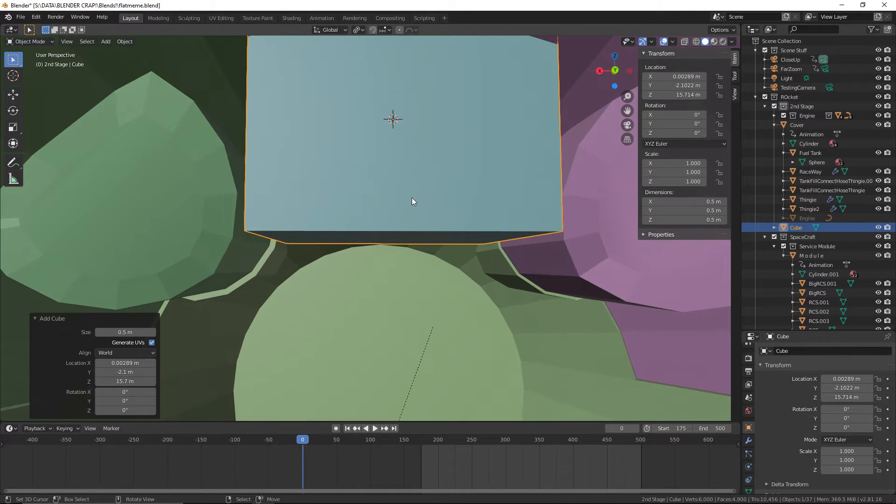
pyautogui.click(135, 332)
pyautogui.write('0.4')
pyautogui.press('Return')
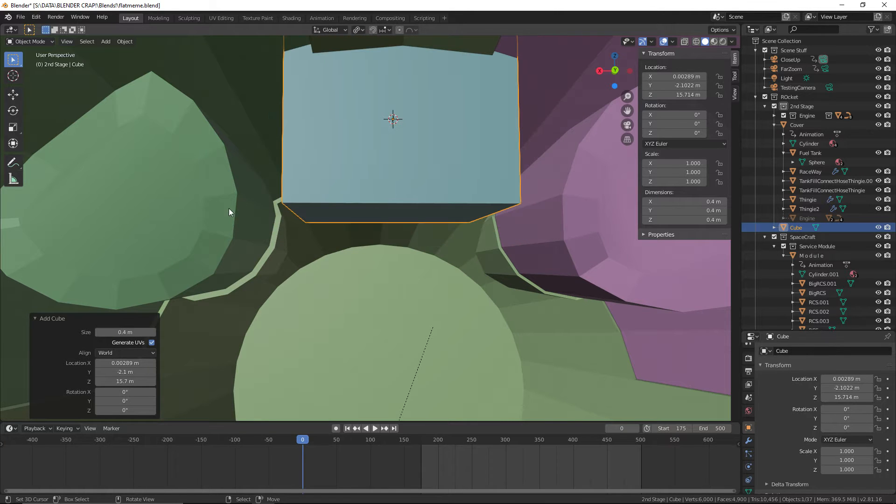
pyautogui.moveTo(494, 197); pyautogui.dragTo(497, 217, button='middle')
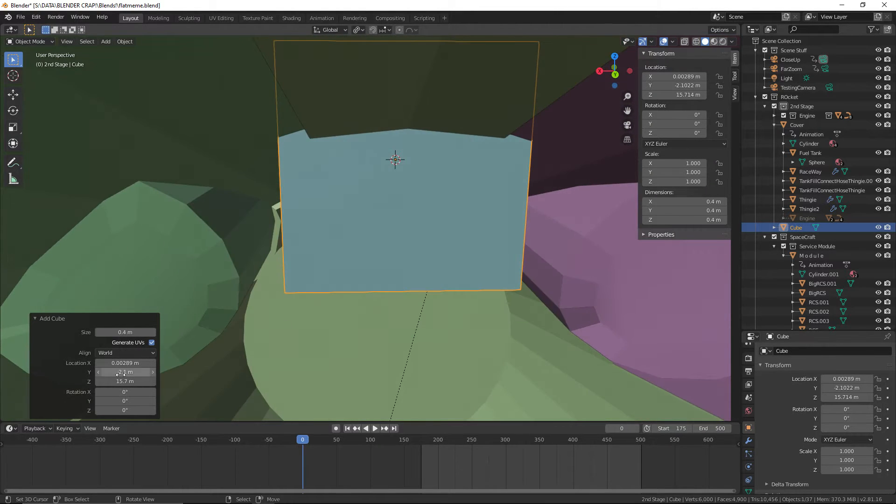
# Set the cube's size to 0.3 m
pyautogui.click(111, 331)
pyautogui.write('0.3')
pyautogui.press('Return')
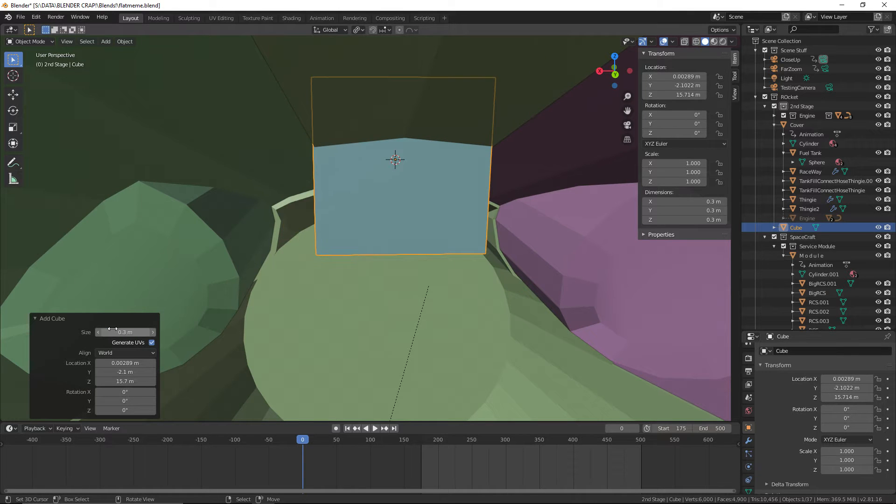
pyautogui.moveTo(154, 285); pyautogui.dragTo(280, 260, button='middle')
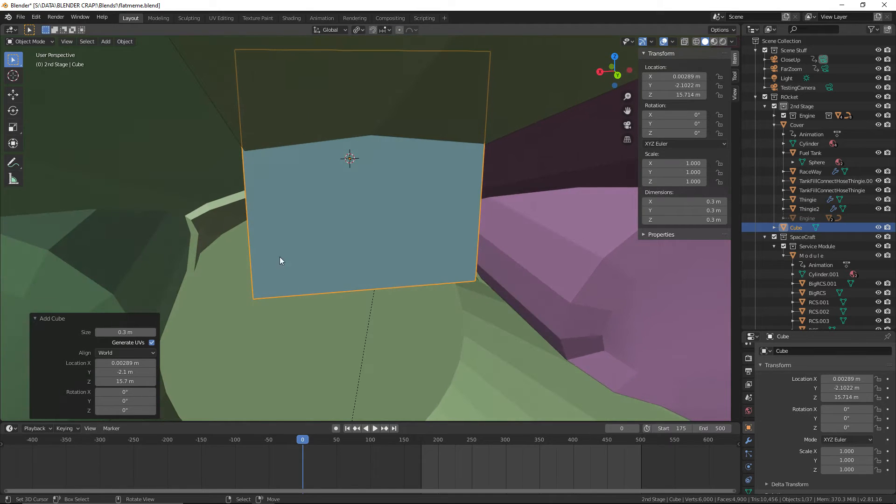
# Place the cube at X 0 m, Y about -2.14 m and Z about 15.46 m, and save the file
pyautogui.click(103, 364)
pyautogui.write('0')
pyautogui.press('Return')
pyautogui.moveTo(127, 373)
pyautogui.mouseDown()
pyautogui.moveTo(113, 372)
pyautogui.moveTo(132, 373)
pyautogui.moveTo(110, 381)
pyautogui.moveTo(121, 382)
pyautogui.mouseUp()
pyautogui.click(135, 390)
pyautogui.press('Return')
pyautogui.moveTo(298, 326); pyautogui.dragTo(289, 259, button='middle')
pyautogui.click(21, 17)
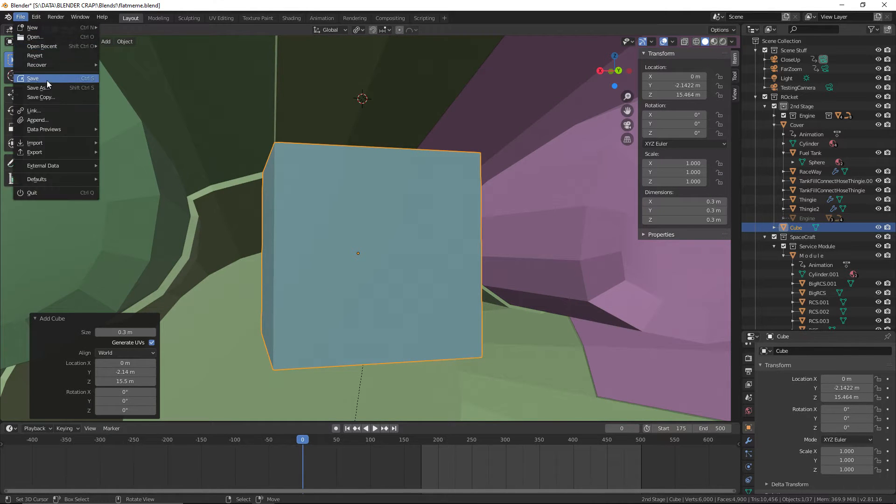
pyautogui.click(46, 80)
# Put the cube into Edit Mode and view it from a slightly turned angle
pyautogui.click(22, 41)
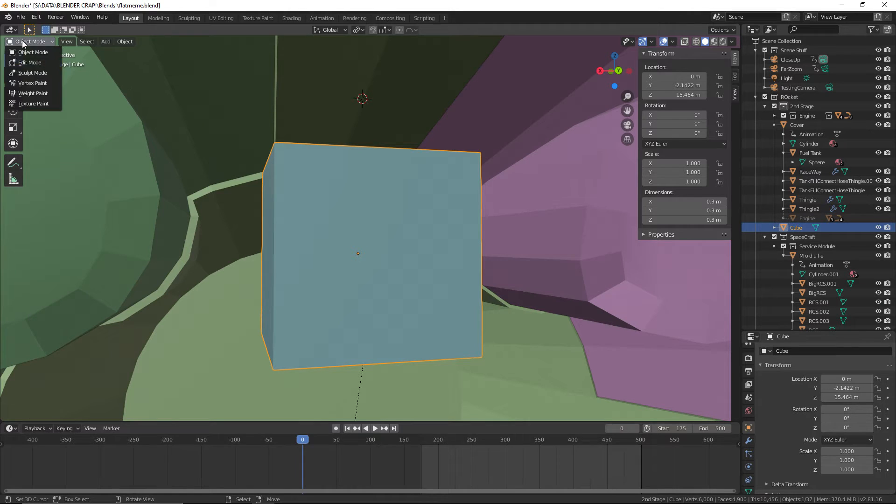
pyautogui.click(29, 63)
pyautogui.keyDown('shift'); pyautogui.moveTo(353, 204); pyautogui.dragTo(315, 191, button='middle'); pyautogui.keyUp('shift')
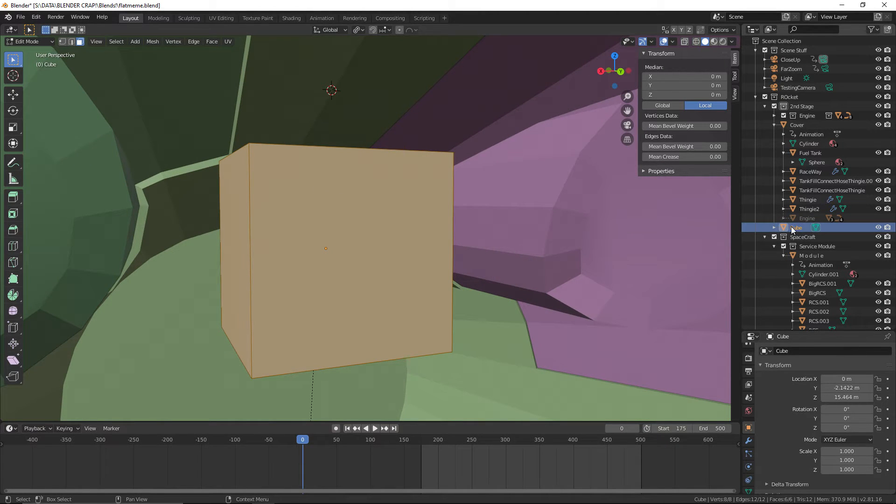
# Move the Cube object from the 2nd Stage collection into the Capsule collection and save the file
pyautogui.scroll(-4, 783, 148)
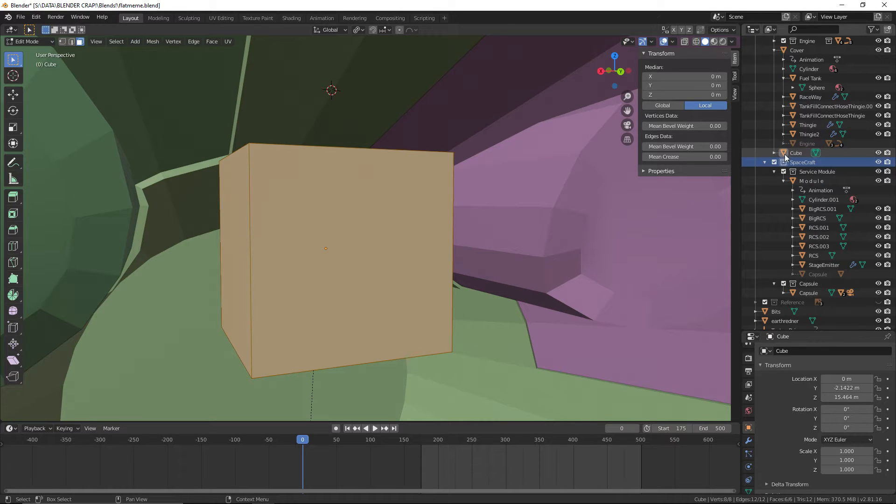
pyautogui.moveTo(785, 154); pyautogui.dragTo(798, 279)
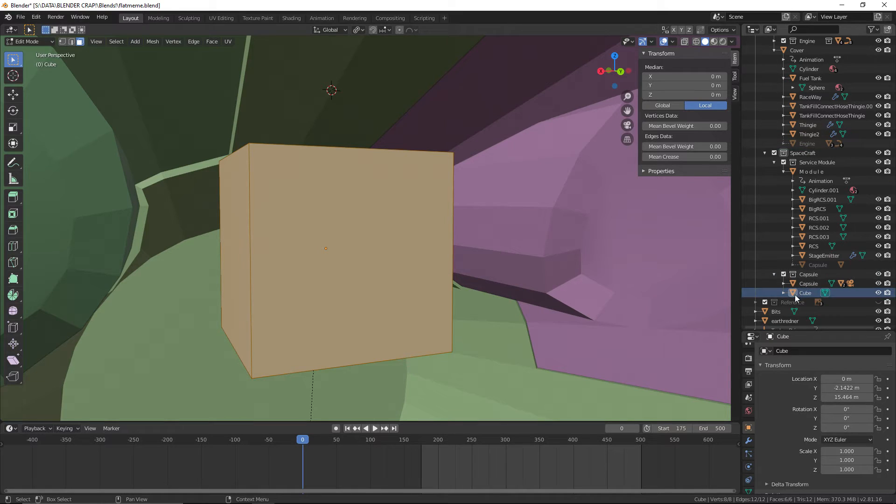
pyautogui.click(21, 17)
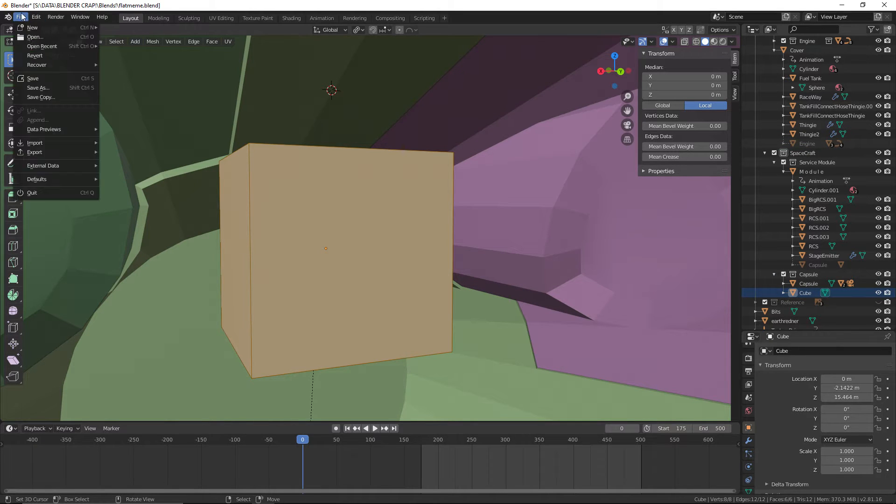
pyautogui.click(41, 78)
# Change to edge selection and select the upper edge of the cube's cabin-facing side
pyautogui.click(367, 153)
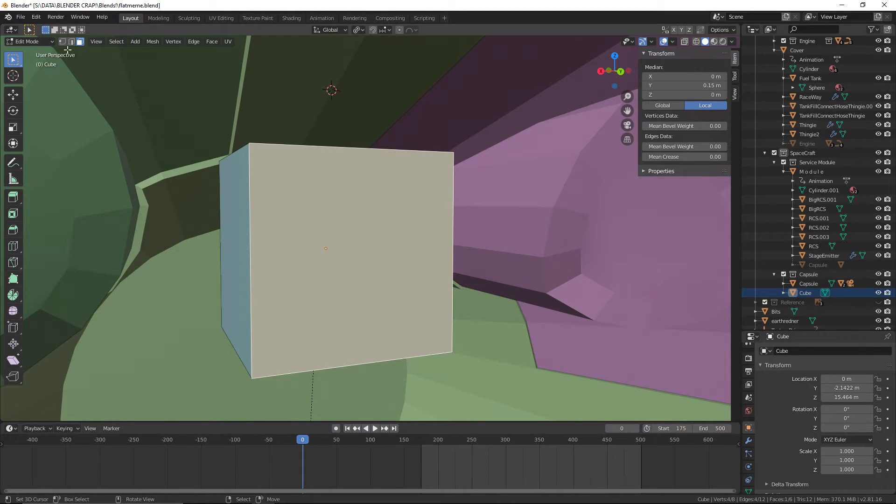
pyautogui.click(71, 41)
pyautogui.click(319, 147)
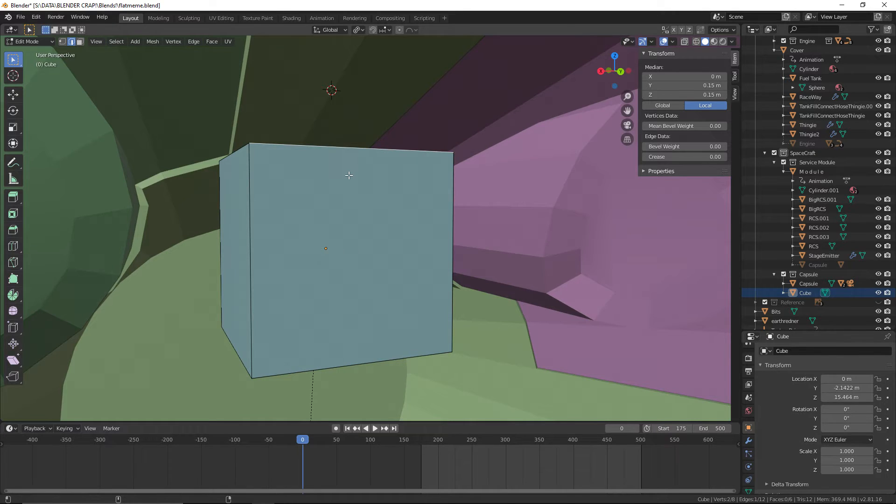
# Switch to the browser and examine the Gemini capsule interior references, including the circular fisheye photo from The Atlantic
pyautogui.hotkey('alt', 'Tab')
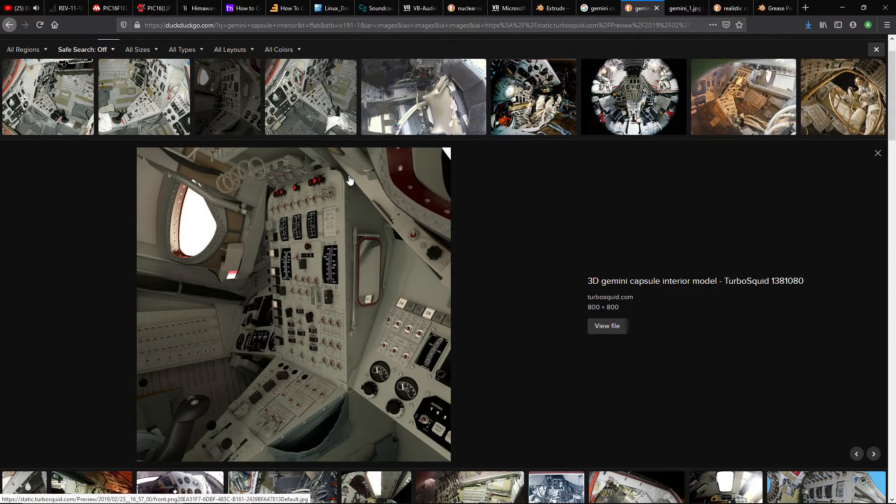
pyautogui.scroll(-2, 308, 179)
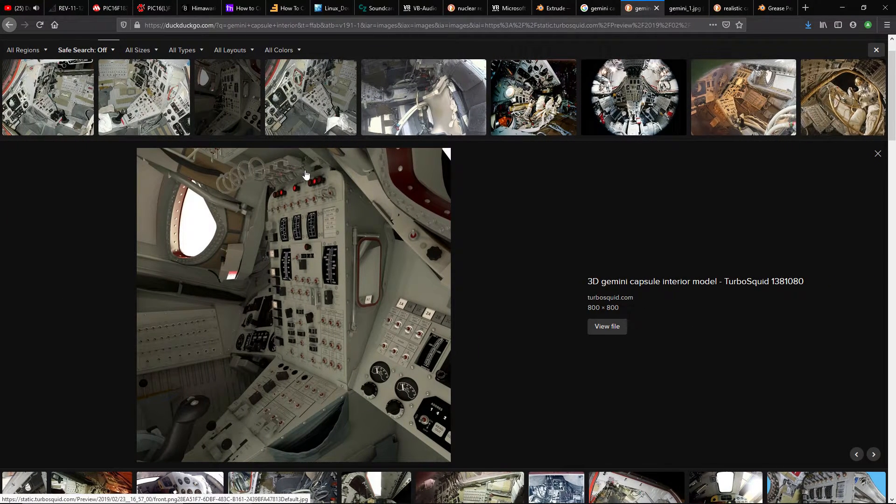
pyautogui.scroll(2, 312, 188)
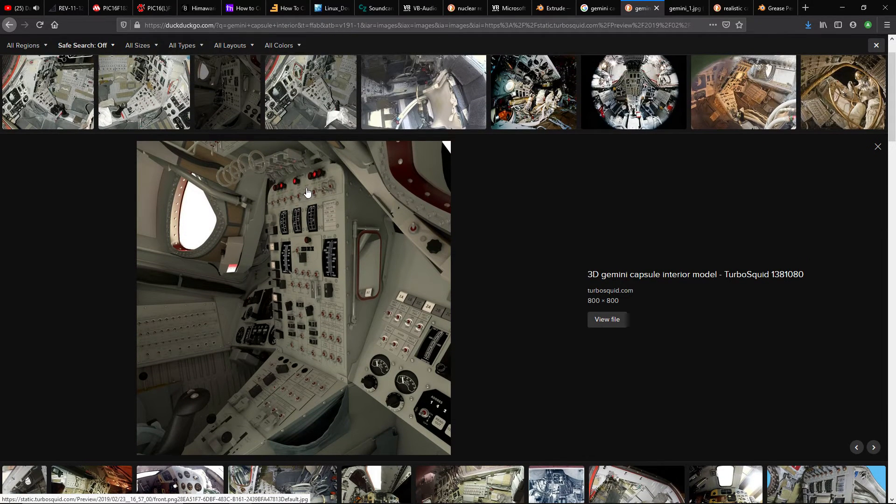
pyautogui.scroll(1, 306, 194)
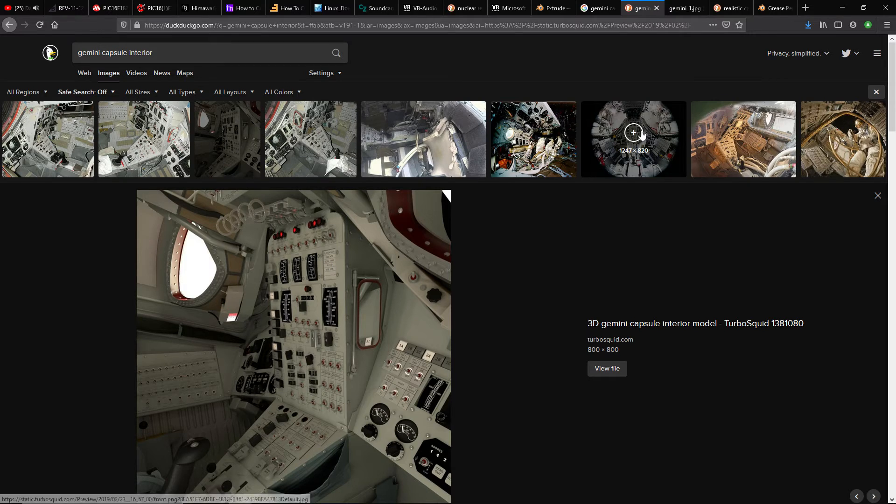
pyautogui.click(640, 161)
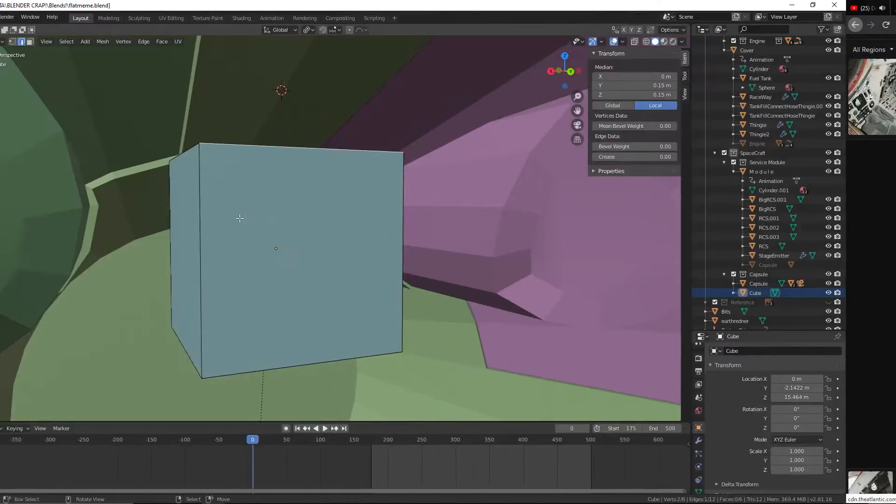
# Back in Blender, change to face selection and move the cube's bottom face down 0.152 m along Z
pyautogui.press('KP_Decimal')
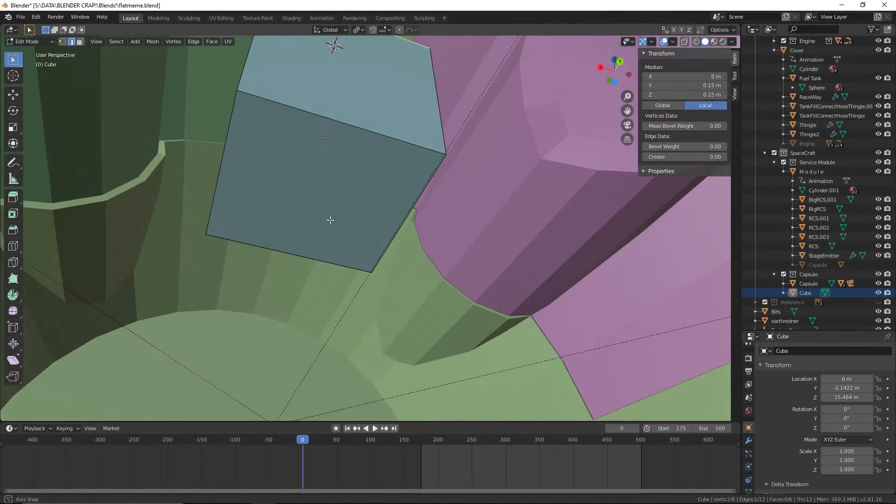
pyautogui.click(80, 42)
pyautogui.rightClick(298, 161)
pyautogui.scroll(-1, 357, 175)
pyautogui.moveTo(360, 177); pyautogui.dragTo(362, 229, button='middle')
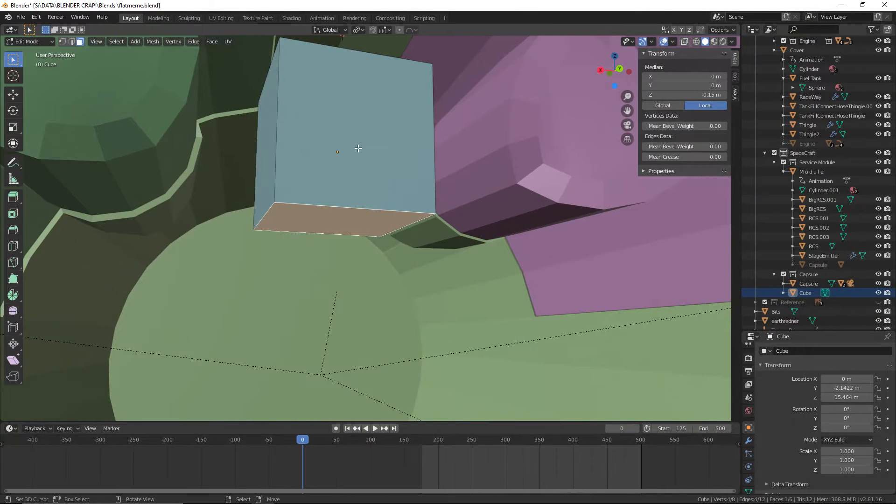
pyautogui.press('g')
pyautogui.press('z')
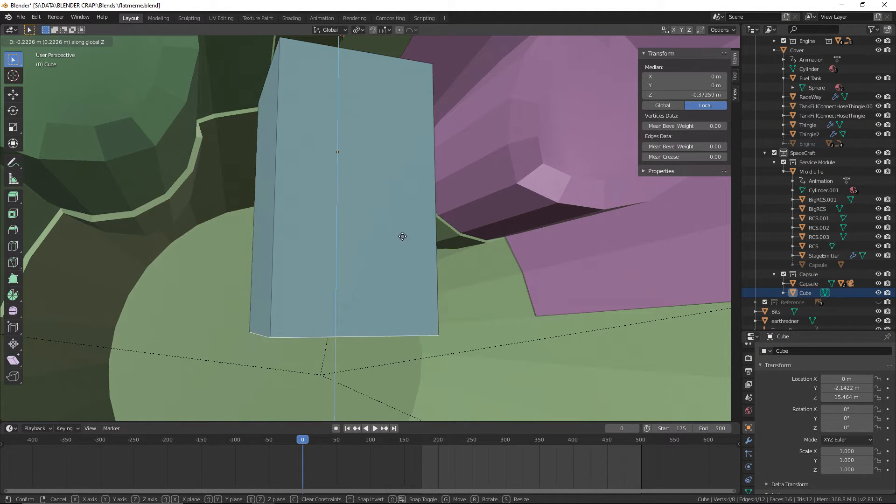
pyautogui.click(404, 205)
# Extrude the cube's bottom face downward by 0.27 m and compare the shape with the fisheye photo in the browser
pyautogui.moveTo(404, 206); pyautogui.dragTo(430, 199, button='middle')
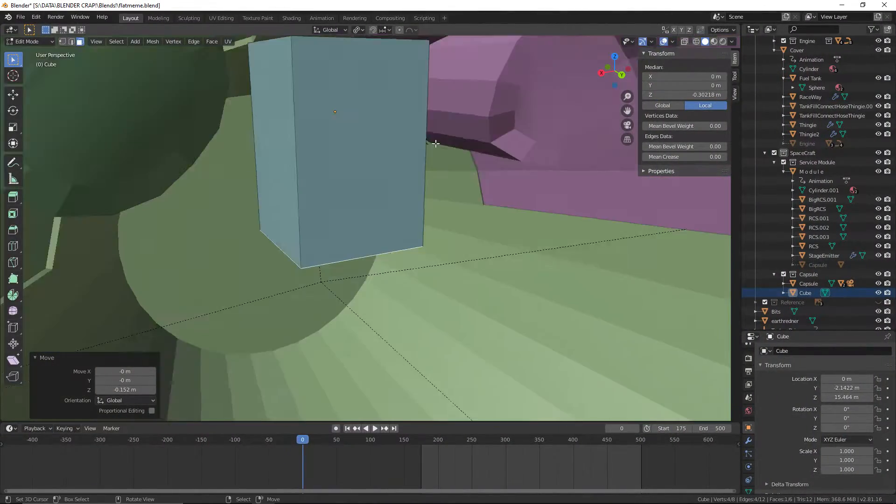
pyautogui.moveTo(435, 143); pyautogui.dragTo(430, 98, button='middle')
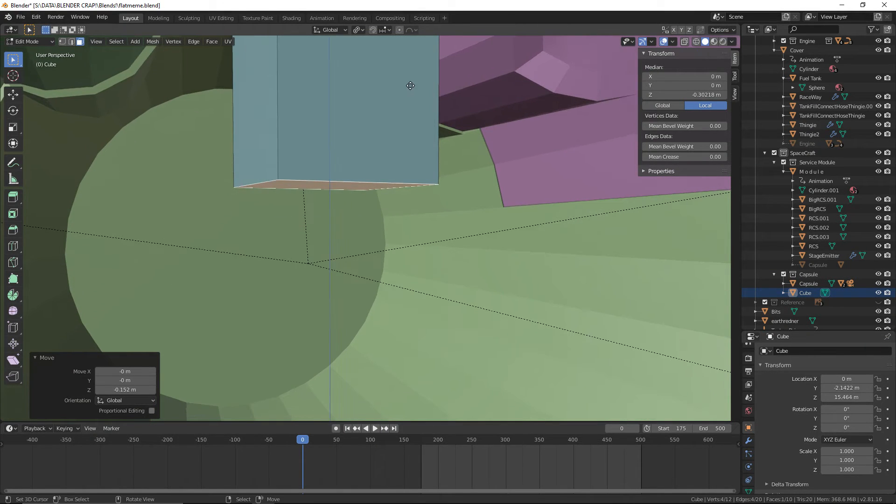
pyautogui.press('e')
pyautogui.click(406, 224)
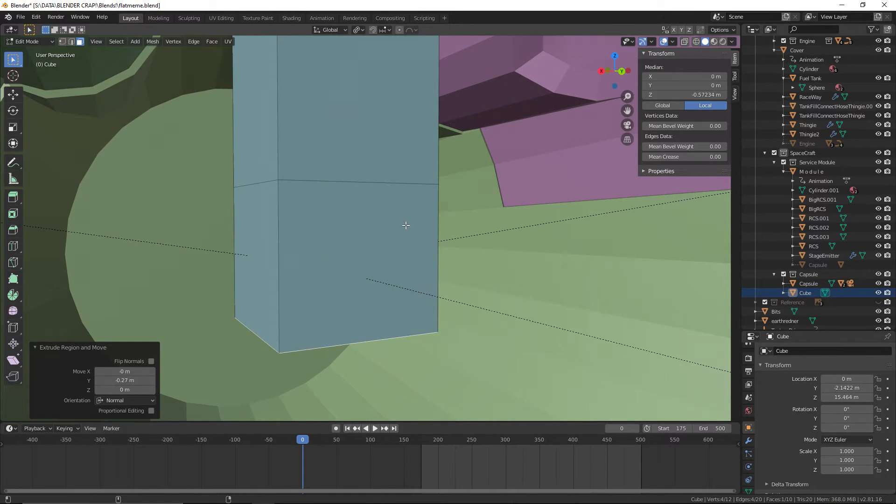
pyautogui.hotkey('alt', 'Tab')
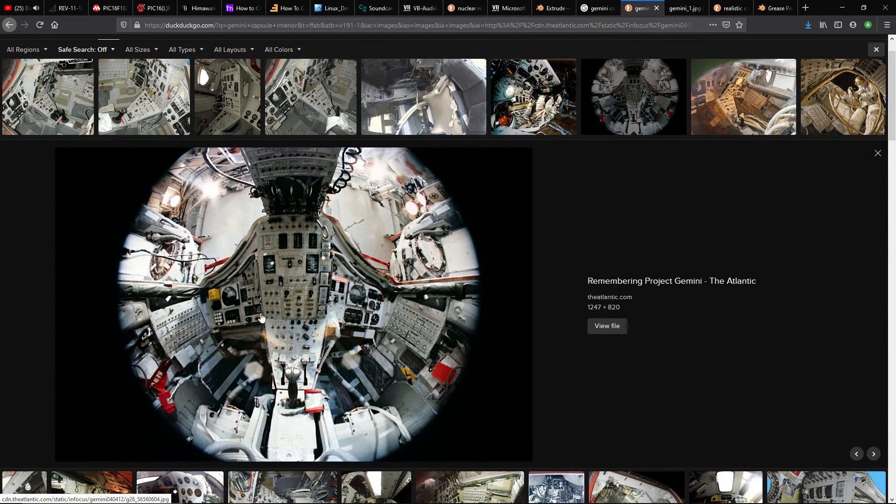
# Switch to Blender and move the console cube's top face down 0.291 m along Z
pyautogui.hotkey('alt', 'Tab')
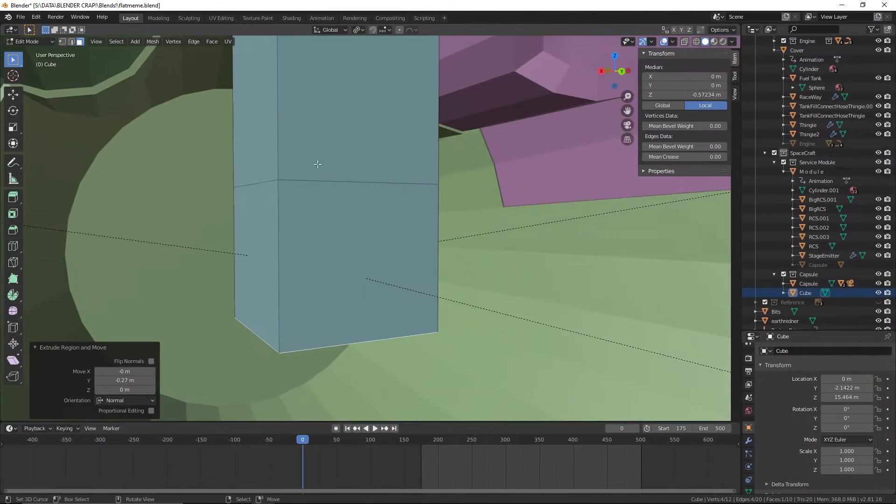
pyautogui.moveTo(314, 164); pyautogui.dragTo(387, 201, button='middle')
pyautogui.click(322, 113)
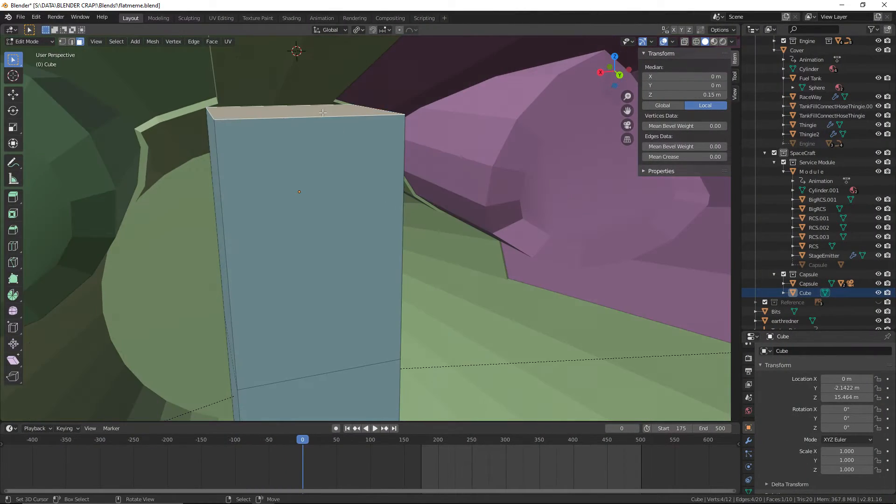
pyautogui.press('g')
pyautogui.press('z')
pyautogui.click(333, 286)
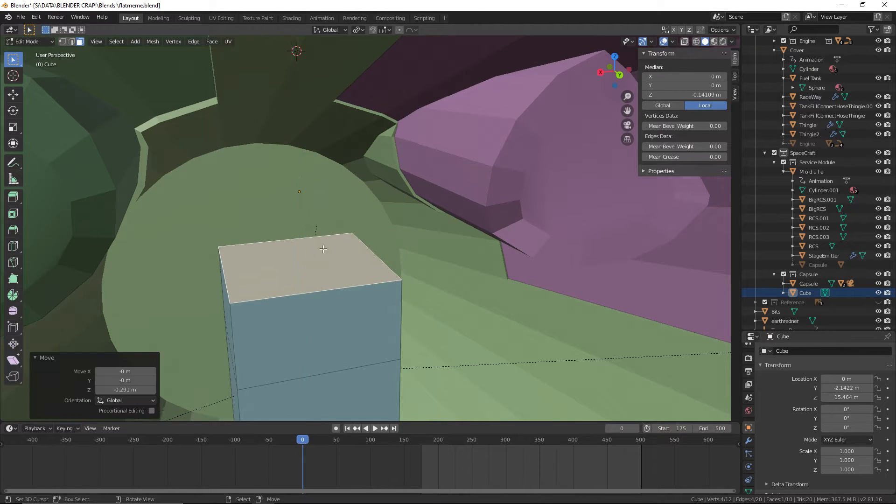
# Raise the cube's top face 0.0516 m along Z and extrude it upward by about 0.24 m
pyautogui.keyDown('shift'); pyautogui.moveTo(334, 286); pyautogui.dragTo(383, 162, button='middle'); pyautogui.keyUp('shift')
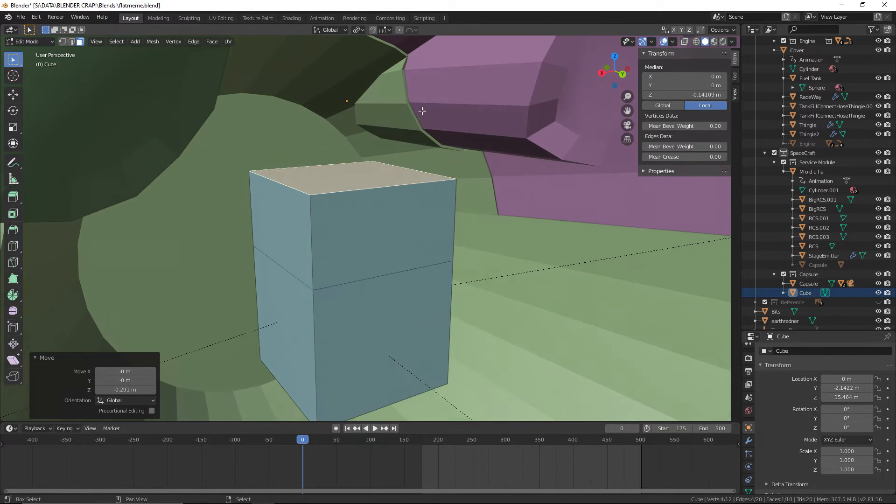
pyautogui.moveTo(422, 110); pyautogui.dragTo(373, 163, button='middle')
pyautogui.press('g')
pyautogui.press('z')
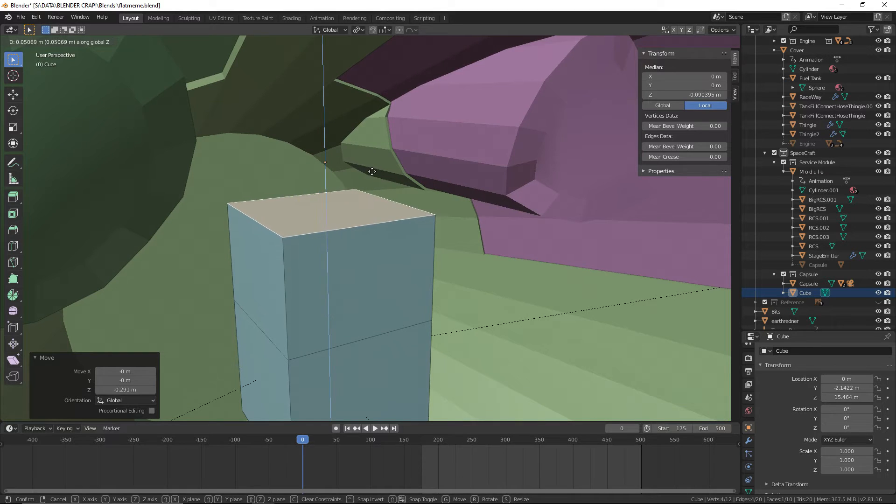
pyautogui.click(372, 171)
pyautogui.press('e')
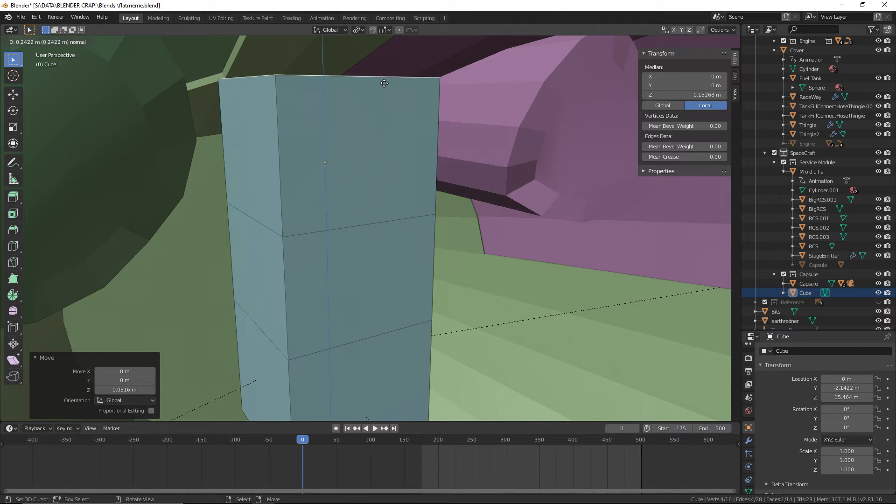
pyautogui.click(384, 83)
pyautogui.moveTo(394, 145); pyautogui.dragTo(416, 163, button='middle')
# Select the middle face on the column's positive X side and save the file
pyautogui.click(330, 176)
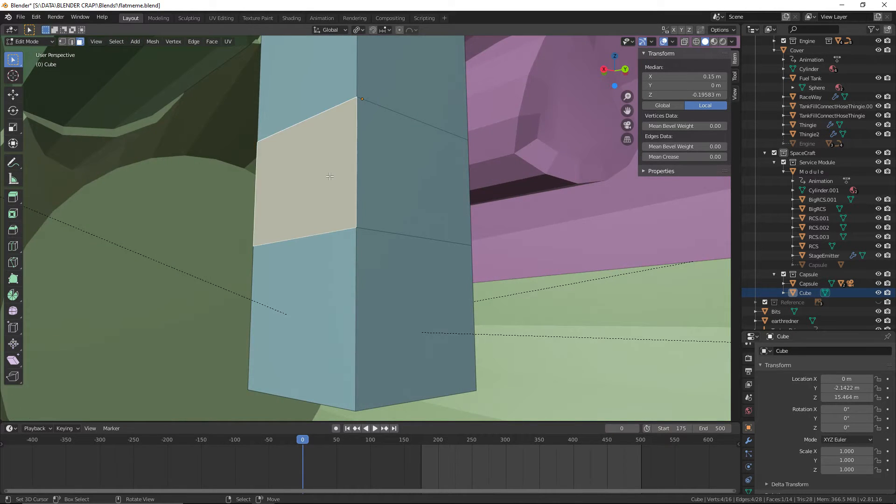
pyautogui.moveTo(330, 176); pyautogui.dragTo(436, 193, button='middle')
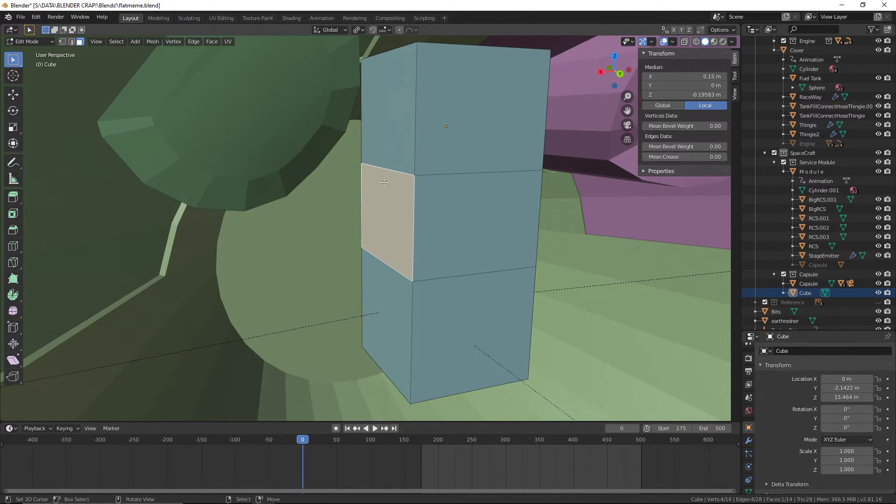
pyautogui.click(20, 17)
pyautogui.click(42, 79)
pyautogui.moveTo(254, 200); pyautogui.dragTo(397, 259, button='middle')
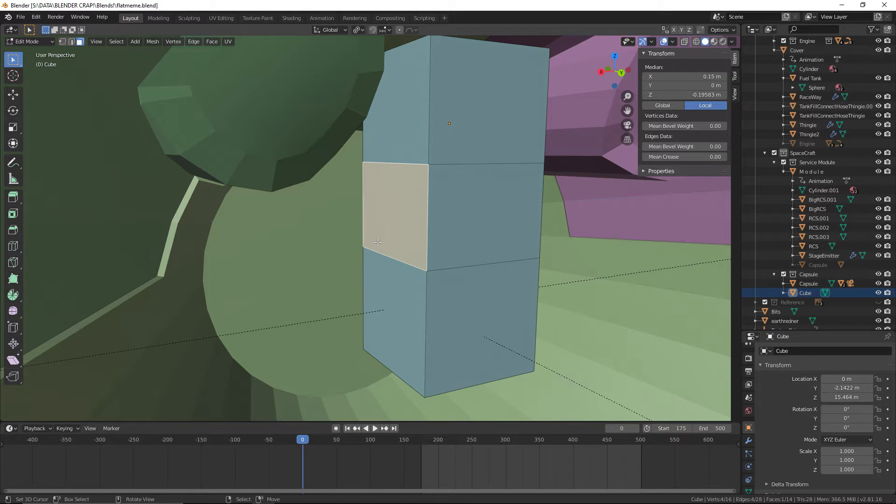
# Try to extrude the selected middle side face outward, and undo the extrusion
pyautogui.press('e')
pyautogui.click(218, 268)
pyautogui.moveTo(217, 268); pyautogui.dragTo(347, 260, button='middle')
pyautogui.hotkey('ctrl', 'z')
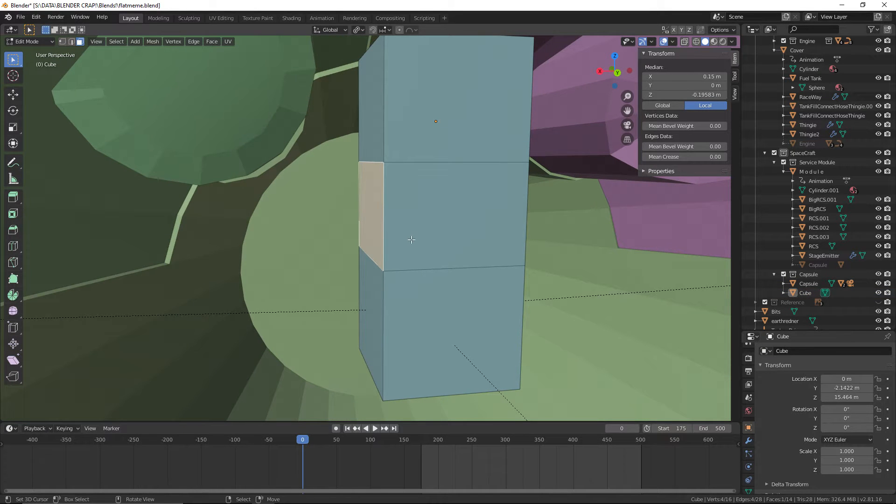
pyautogui.moveTo(80, 69); pyautogui.dragTo(65, 61, button='middle')
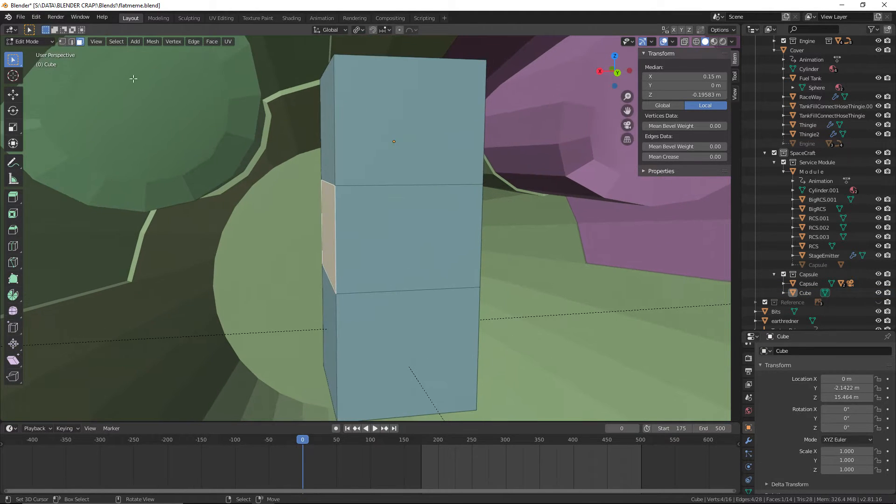
# Return to Object Mode and add a Mirror modifier to the cube
pyautogui.click(28, 41)
pyautogui.click(26, 49)
pyautogui.click(21, 17)
pyautogui.click(395, 156)
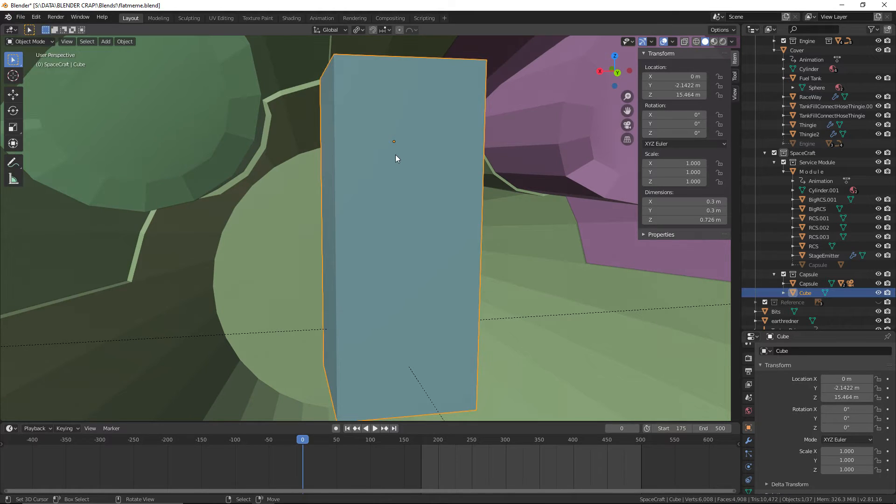
pyautogui.click(748, 443)
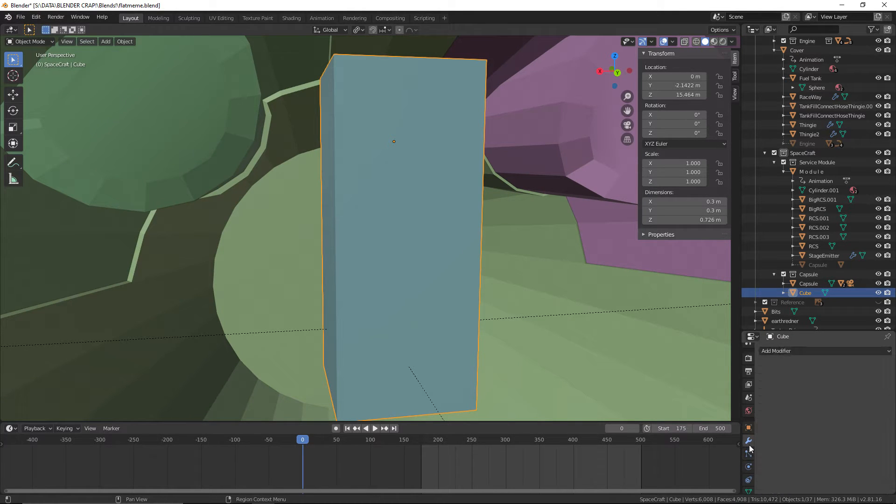
pyautogui.click(800, 352)
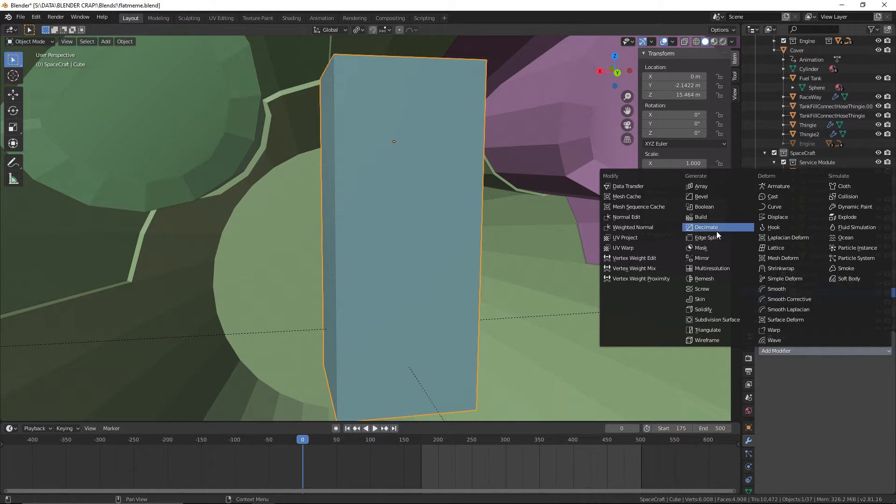
pyautogui.click(719, 257)
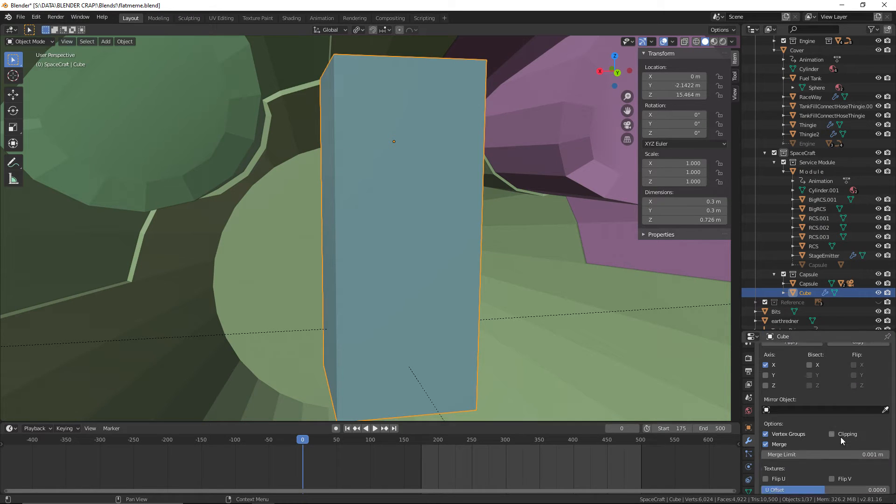
# Set the Mirror modifier's mirror object to Capsule
pyautogui.scroll(-1, 841, 437)
pyautogui.scroll(1, 788, 427)
pyautogui.scroll(-3, 544, 323)
pyautogui.moveTo(544, 324)
pyautogui.mouseDown(button='middle')
pyautogui.moveTo(620, 332)
pyautogui.moveTo(544, 327)
pyautogui.moveTo(534, 309)
pyautogui.mouseUp(button='middle')
pyautogui.scroll(4, 540, 319)
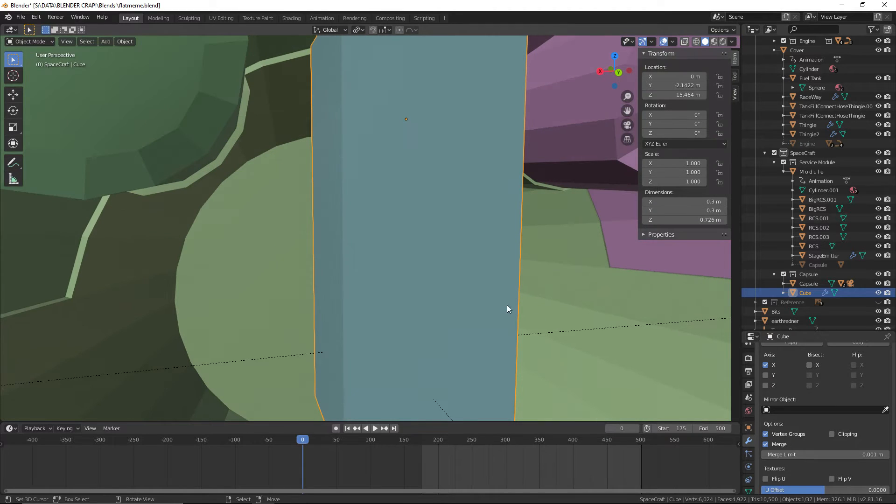
pyautogui.click(790, 409)
pyautogui.scroll(-3, 778, 392)
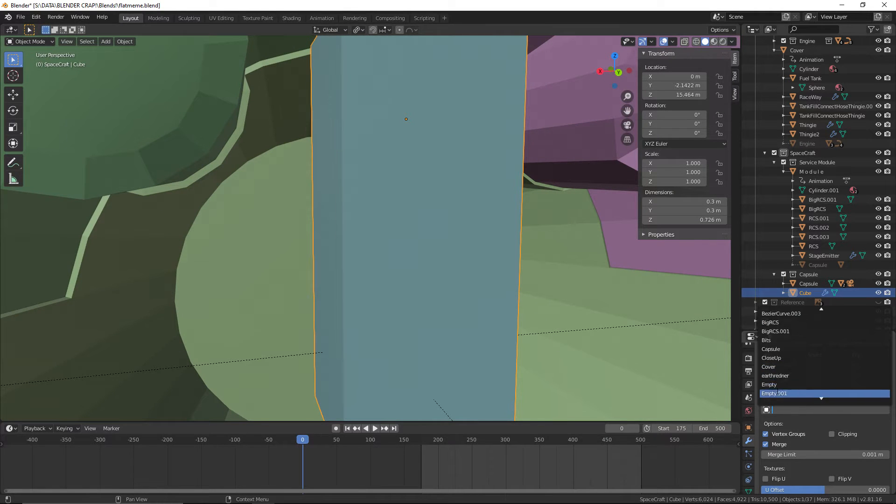
pyautogui.scroll(-2, 781, 393)
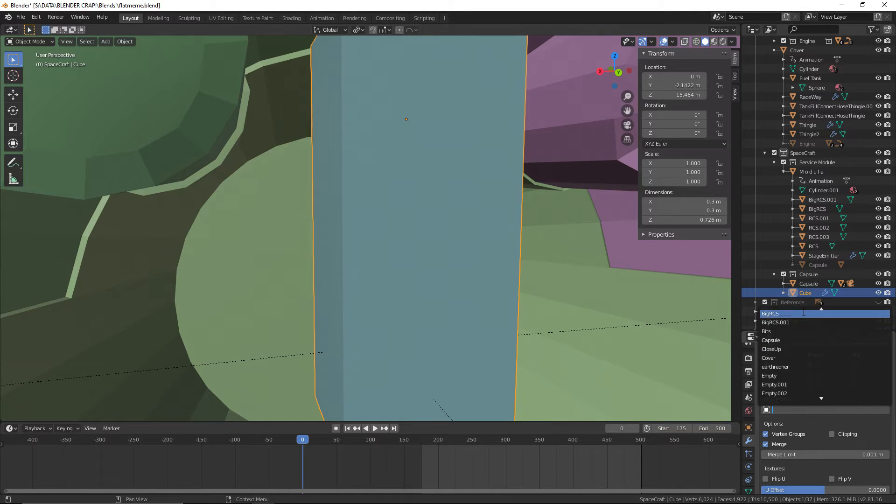
pyautogui.click(797, 376)
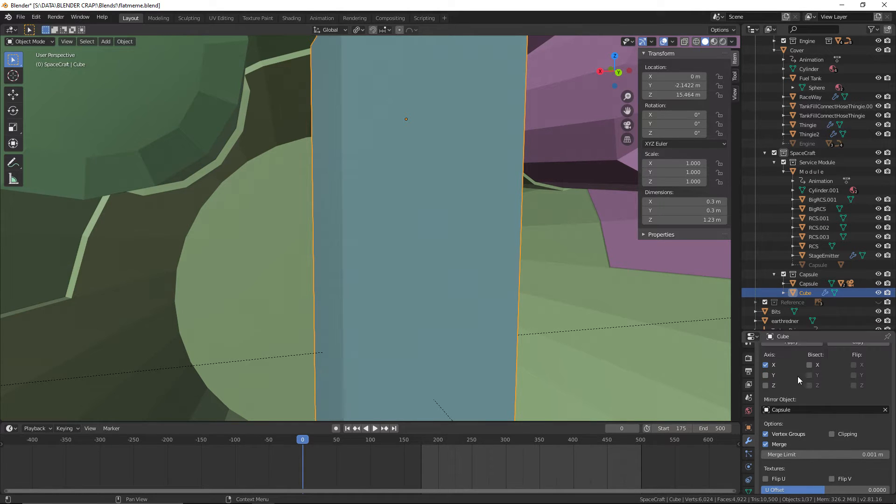
# Enter Edit Mode on the cube and clear its face selection
pyautogui.click(42, 43)
pyautogui.click(41, 62)
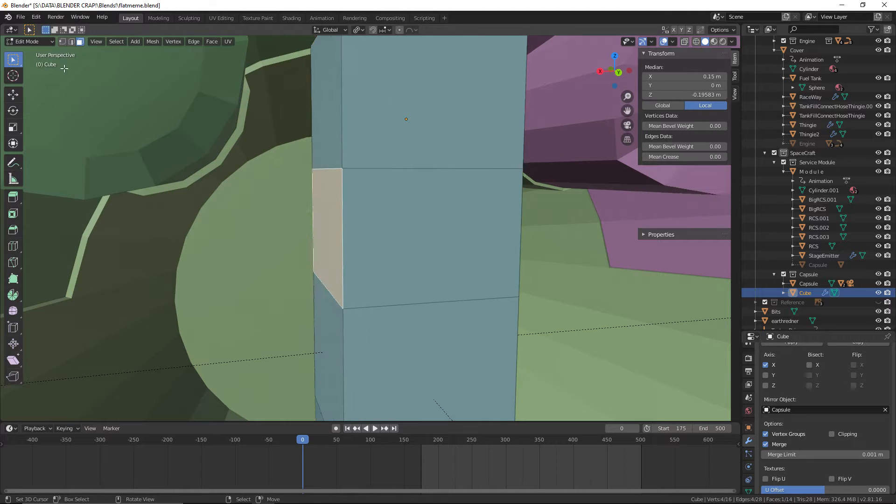
pyautogui.moveTo(434, 125); pyautogui.dragTo(389, 130, button='middle')
pyautogui.click(378, 163)
pyautogui.keyDown('shift'); pyautogui.click(383, 128); pyautogui.keyUp('shift')
pyautogui.keyDown('shift'); pyautogui.click(387, 284); pyautogui.keyUp('shift')
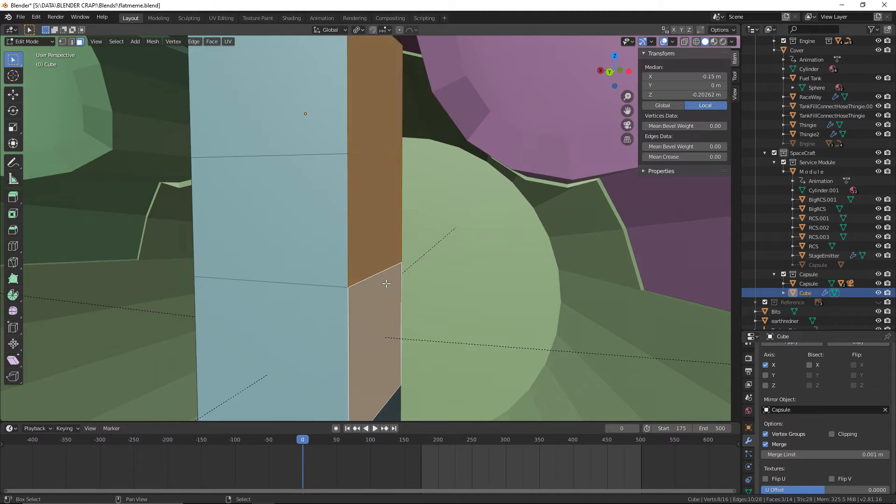
pyautogui.moveTo(386, 285); pyautogui.dragTo(370, 294, button='middle')
pyautogui.scroll(-3, 370, 284)
pyautogui.scroll(3, 372, 284)
pyautogui.hotkey('alt', 'a')
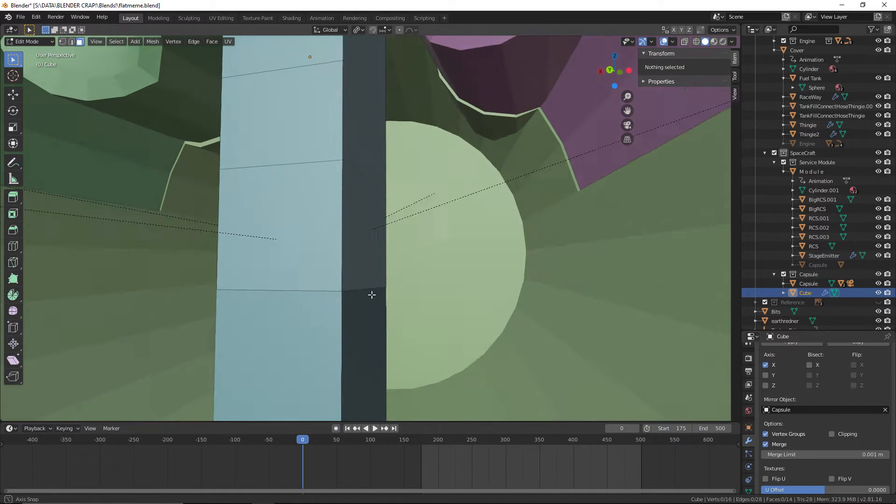
# Change to vertex selection and display the scene in wireframe shading
pyautogui.scroll(-1, 376, 154)
pyautogui.scroll(1, 375, 154)
pyautogui.moveTo(390, 166); pyautogui.dragTo(416, 178, button='middle')
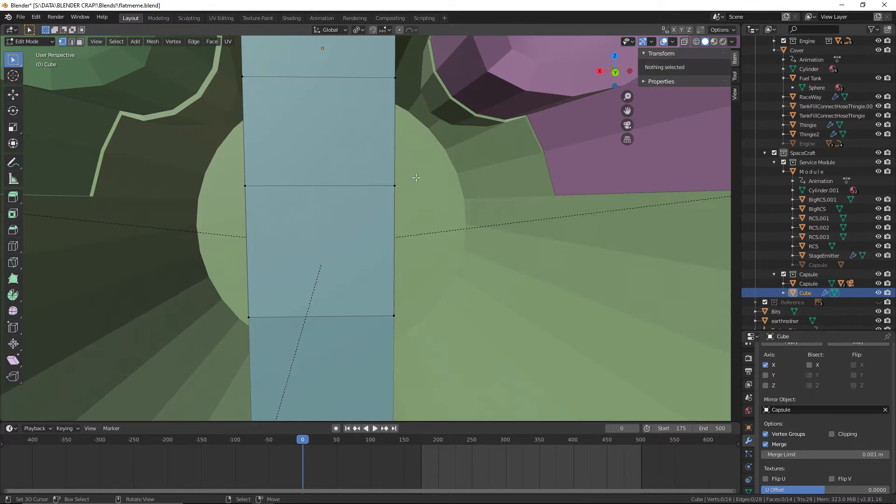
pyautogui.moveTo(423, 250); pyautogui.dragTo(569, 99, button='middle')
pyautogui.click(697, 42)
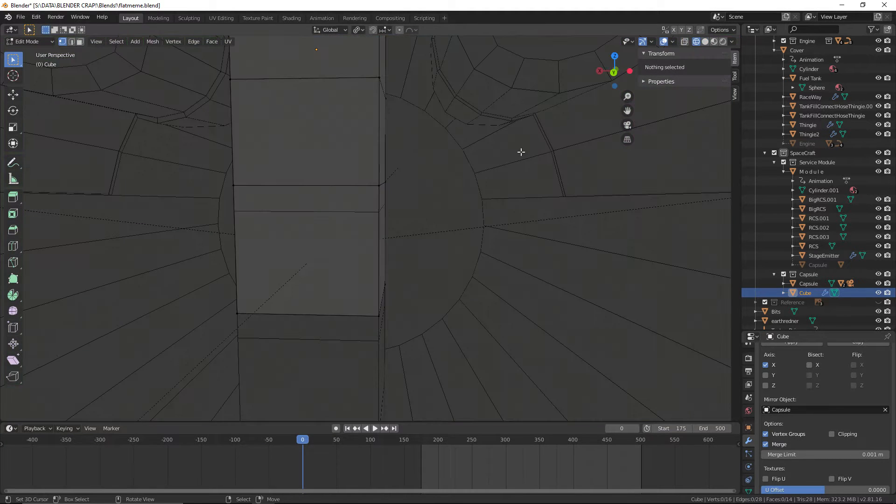
# Change the Mirror modifier's axis from X to Y
pyautogui.moveTo(502, 162)
pyautogui.mouseDown(button='middle')
pyautogui.moveTo(476, 186)
pyautogui.moveTo(487, 179)
pyautogui.moveTo(489, 220)
pyautogui.moveTo(480, 134)
pyautogui.moveTo(450, 202)
pyautogui.moveTo(530, 211)
pyautogui.moveTo(536, 195)
pyautogui.moveTo(568, 202)
pyautogui.moveTo(523, 318)
pyautogui.moveTo(522, 303)
pyautogui.mouseUp(button='middle')
pyautogui.click(765, 375)
pyautogui.click(766, 365)
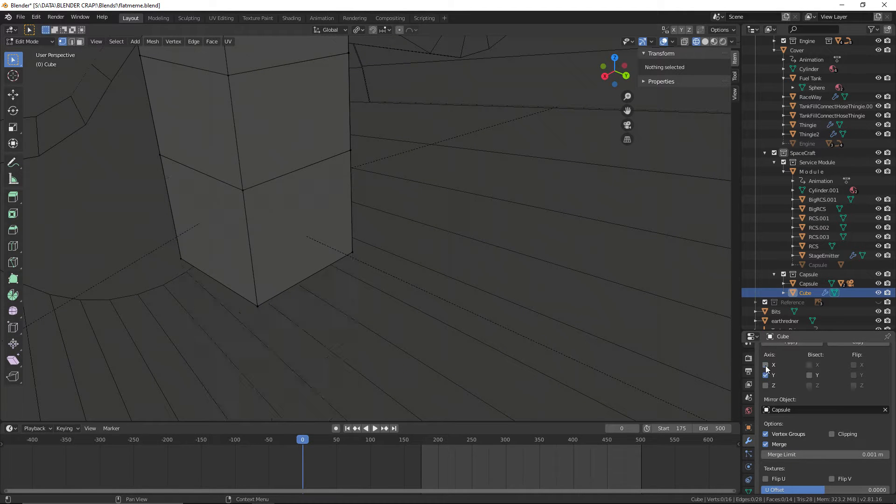
# Box-select the vertices on the column's negative X side and delete them
pyautogui.moveTo(674, 314); pyautogui.dragTo(382, 330, button='middle')
pyautogui.press('b')
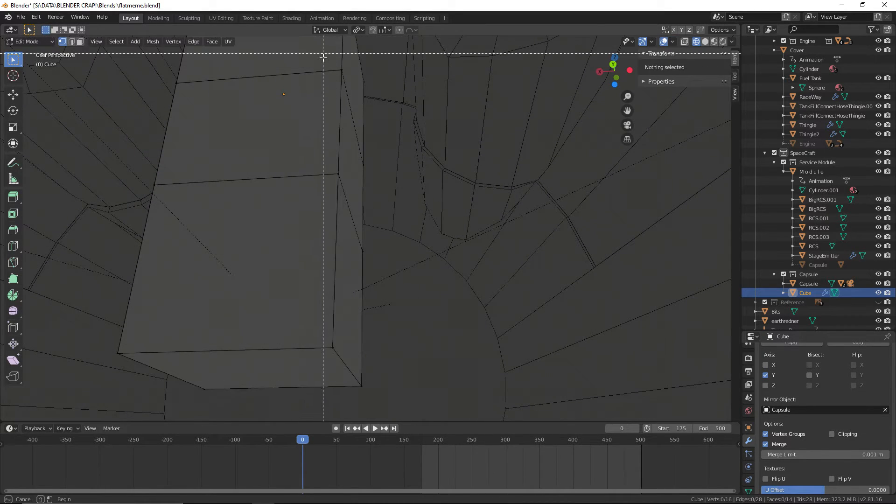
pyautogui.moveTo(307, 399); pyautogui.dragTo(420, 75)
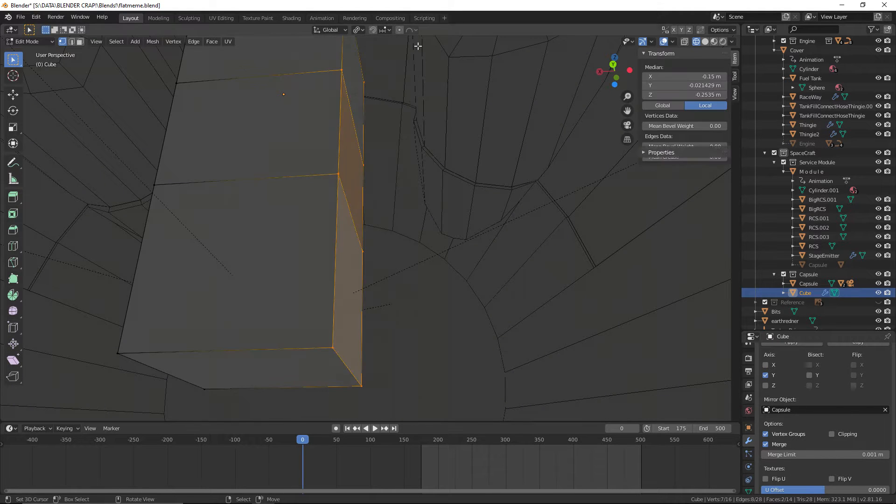
pyautogui.moveTo(420, 75)
pyautogui.mouseDown(button='middle')
pyautogui.moveTo(434, 182)
pyautogui.moveTo(344, 64)
pyautogui.moveTo(386, 164)
pyautogui.moveTo(442, 190)
pyautogui.moveTo(156, 72)
pyautogui.mouseUp(button='middle')
pyautogui.press('x')
pyautogui.click(348, 50)
# Return to Object Mode with solid shading and examine the column's mirrored side panels
pyautogui.click(28, 41)
pyautogui.click(51, 55)
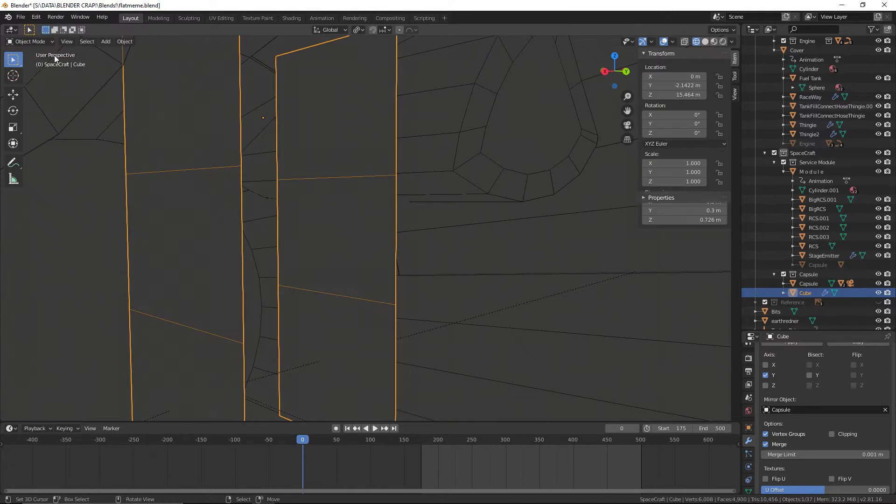
pyautogui.moveTo(298, 108); pyautogui.dragTo(237, 124, button='middle')
pyautogui.click(703, 41)
pyautogui.moveTo(560, 93); pyautogui.dragTo(464, 134, button='middle')
pyautogui.moveTo(276, 241); pyautogui.dragTo(374, 218, button='middle')
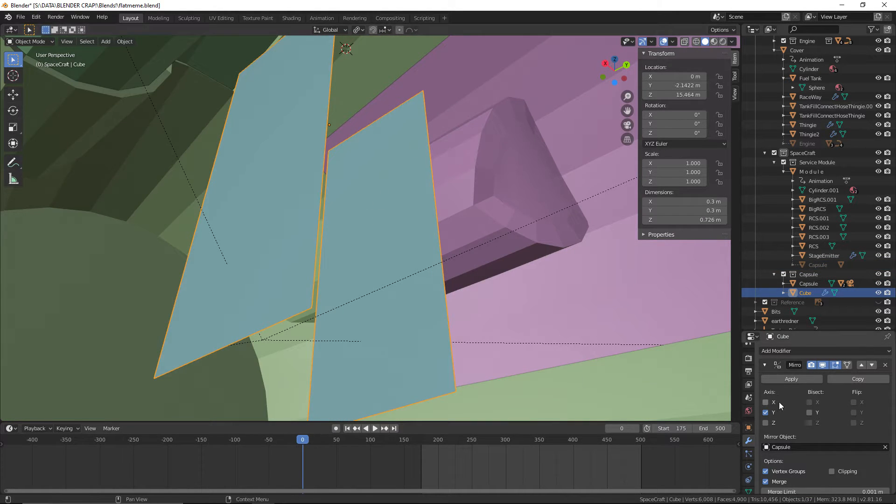
pyautogui.scroll(-1, 328, 175)
pyautogui.moveTo(328, 175); pyautogui.dragTo(303, 212, button='middle')
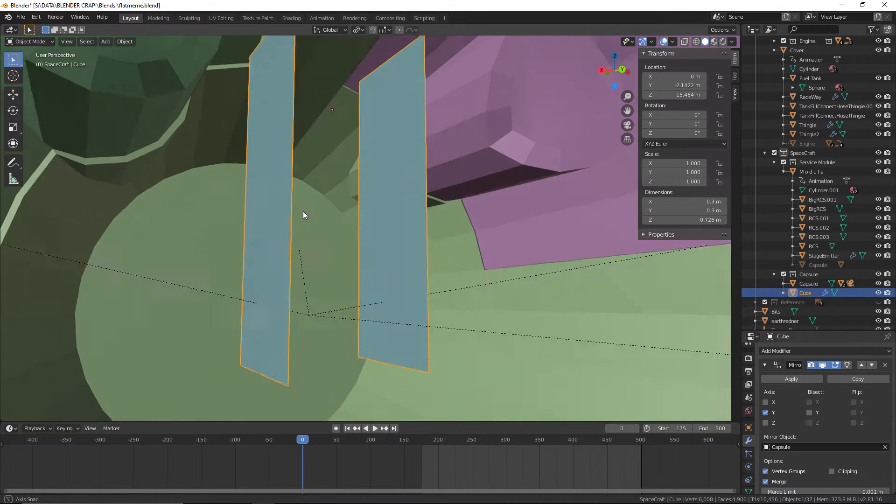
# In Edit Mode with edge selection, move the upper dividing edge of the editable side panel slightly down along Z
pyautogui.click(27, 42)
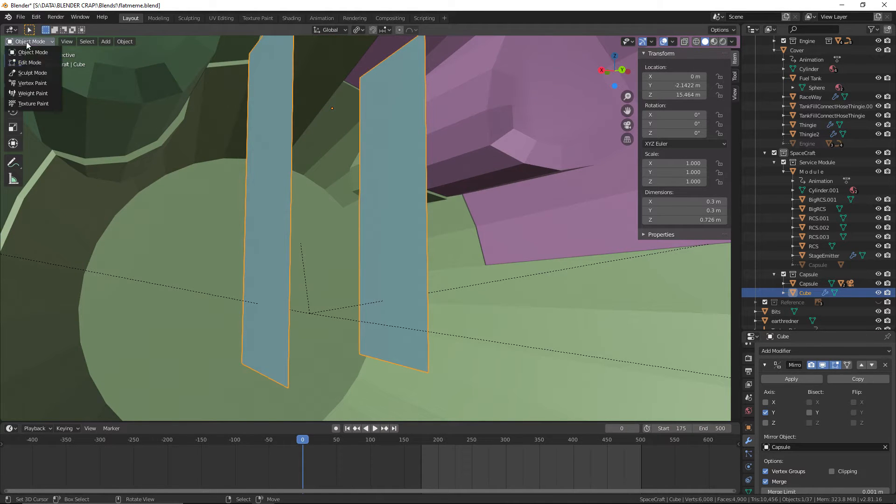
pyautogui.click(40, 63)
pyautogui.moveTo(224, 166)
pyautogui.mouseDown(button='middle')
pyautogui.moveTo(201, 183)
pyautogui.moveTo(239, 190)
pyautogui.moveTo(228, 173)
pyautogui.mouseUp(button='middle')
pyautogui.click(70, 43)
pyautogui.rightClick(275, 246)
pyautogui.moveTo(279, 143); pyautogui.dragTo(281, 137, button='right')
pyautogui.press('g')
pyautogui.press('z')
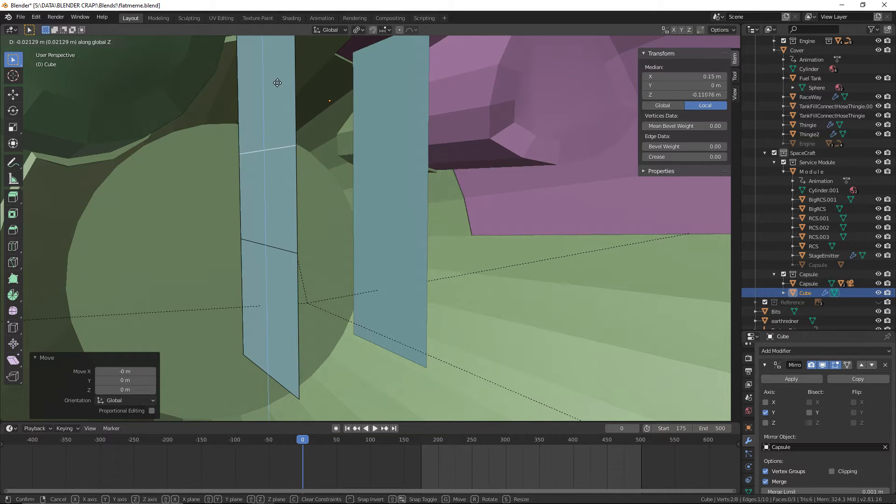
pyautogui.click(232, 78)
# Select the editable side panel's middle face, extrude it in place and scale the new face to 0.806 along Y
pyautogui.click(81, 43)
pyautogui.rightClick(257, 171)
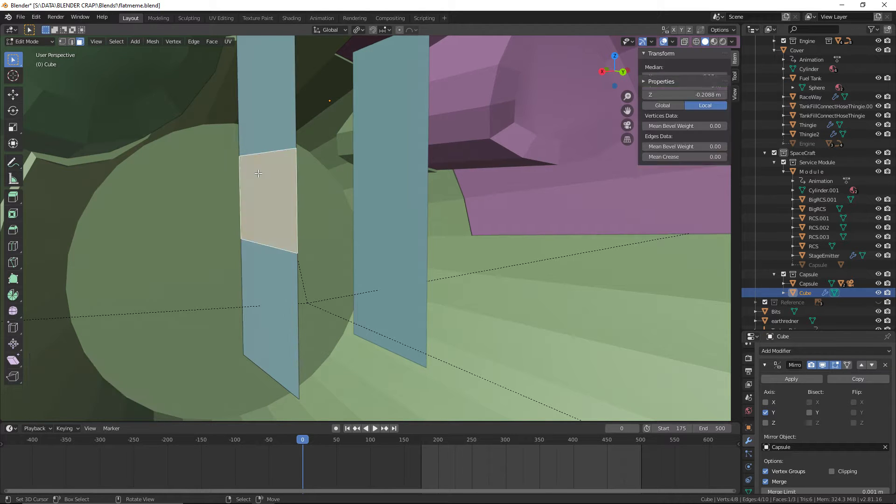
pyautogui.moveTo(259, 172); pyautogui.dragTo(509, 188, button='middle')
pyautogui.scroll(2, 509, 189)
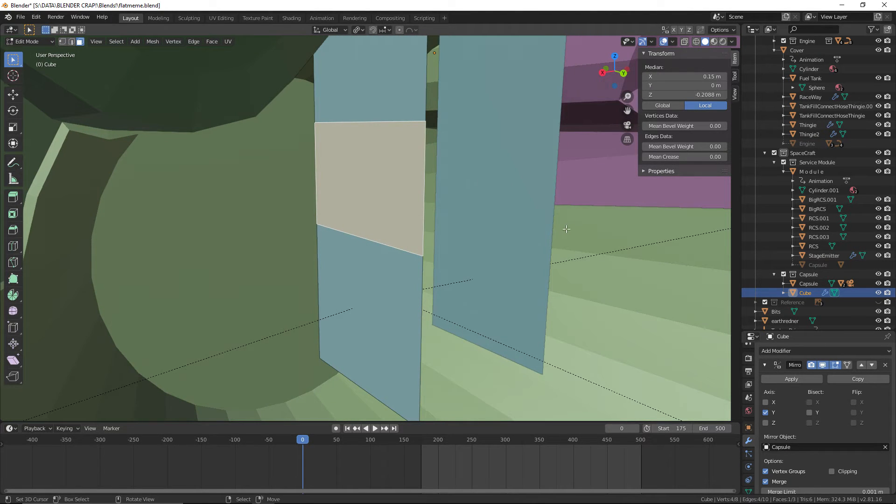
pyautogui.press('s')
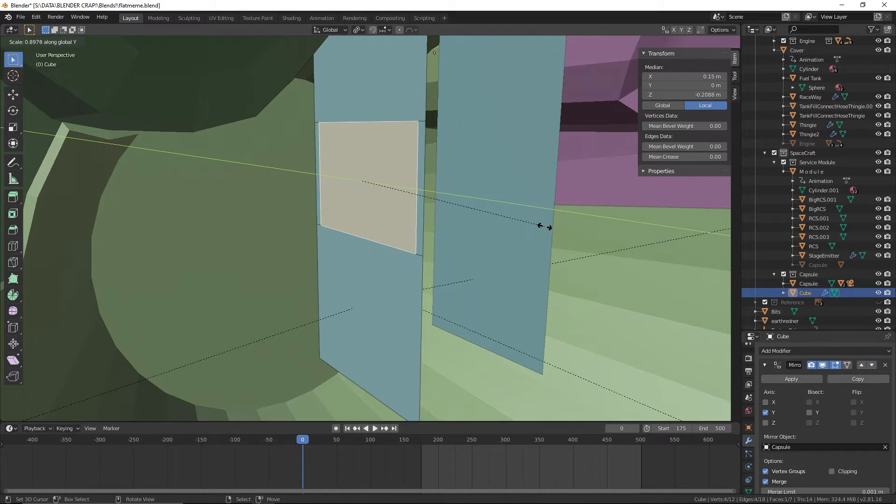
pyautogui.click(526, 224)
# Move the narrowed middle face -0.0184 m along Y
pyautogui.press('g')
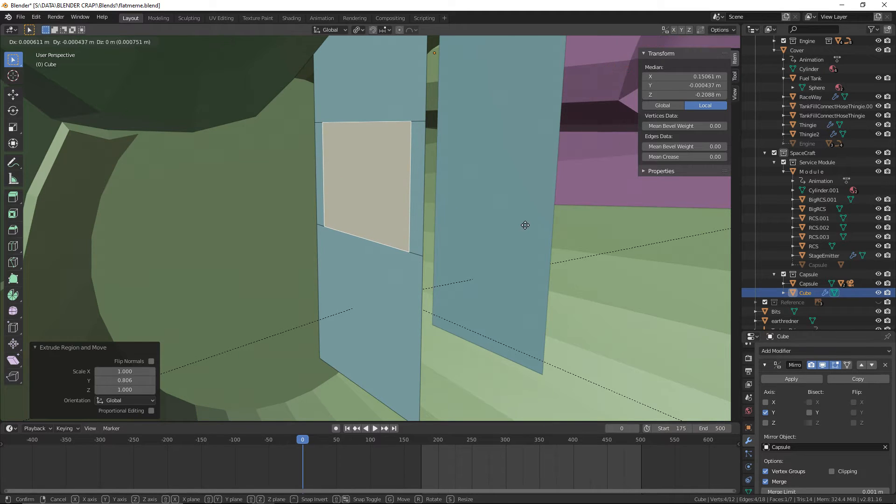
pyautogui.press('x')
pyautogui.press('y')
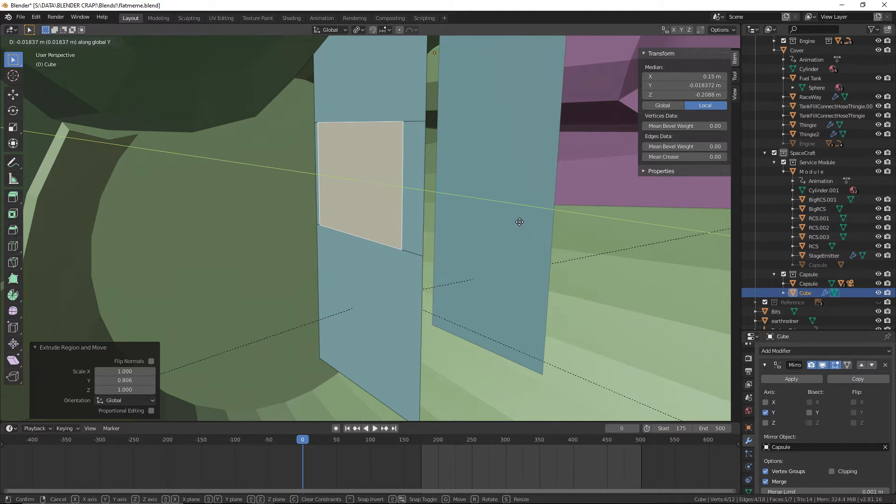
pyautogui.click(519, 222)
# Extrude the narrowed face outward into a side instrument block, and move its end face back -0.105 m along X
pyautogui.moveTo(513, 219)
pyautogui.mouseDown(button='middle')
pyautogui.moveTo(476, 225)
pyautogui.moveTo(506, 219)
pyautogui.moveTo(506, 209)
pyautogui.mouseUp(button='middle')
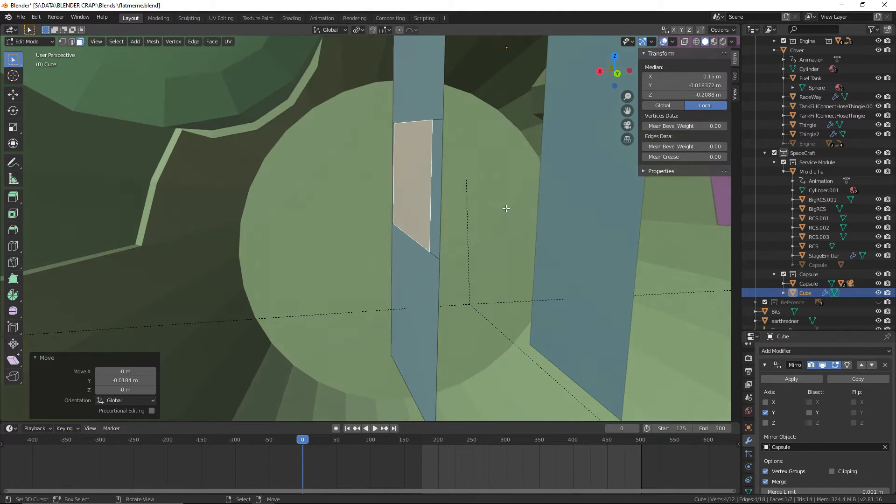
pyautogui.press('e')
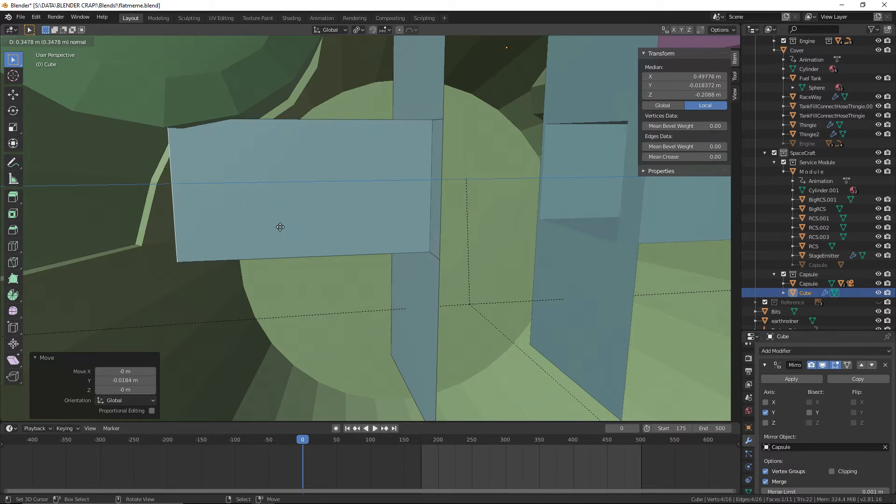
pyautogui.click(268, 228)
pyautogui.moveTo(274, 226); pyautogui.dragTo(238, 194, button='middle')
pyautogui.press('g')
pyautogui.press('x')
pyautogui.click(252, 198)
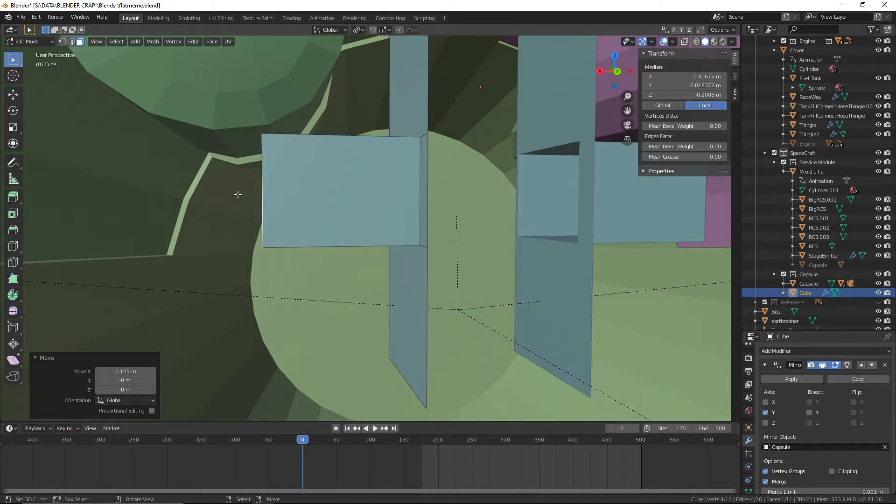
# Compare the console's side block with the fisheye Gemini cabin photo in the browser, and return to Blender
pyautogui.hotkey('alt', 'Tab')
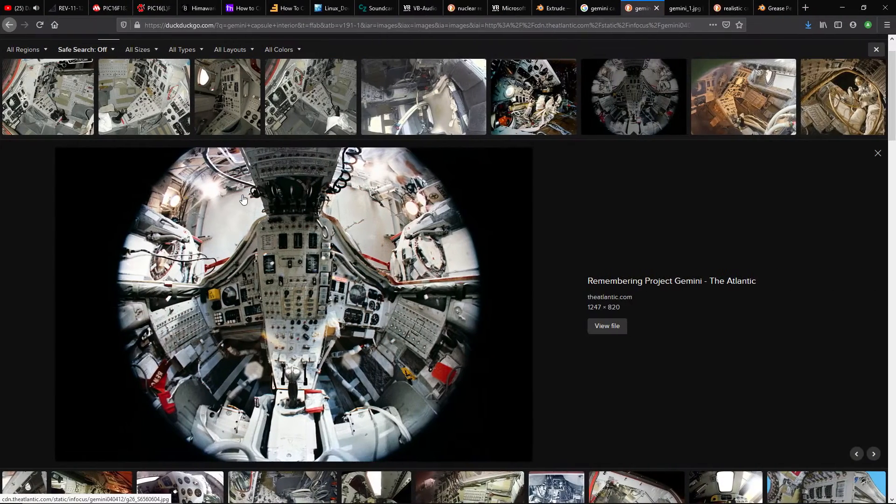
pyautogui.hotkey('alt', 'Tab')
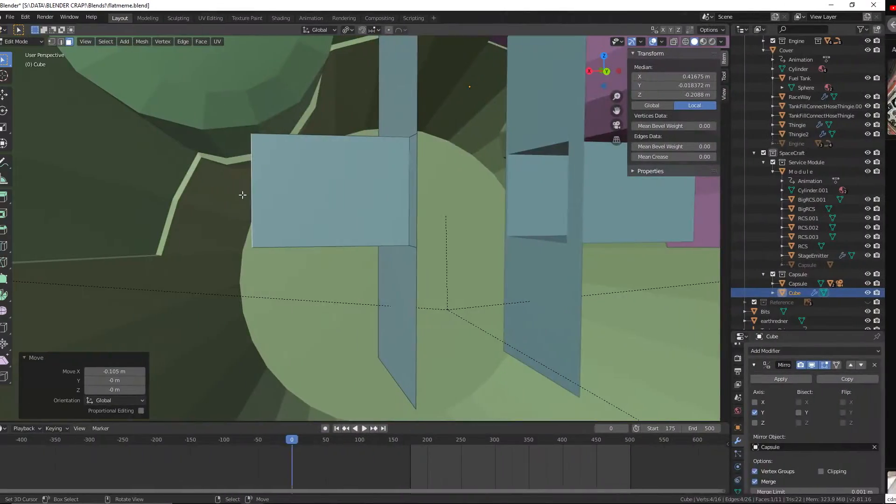
pyautogui.moveTo(244, 194); pyautogui.dragTo(324, 214, button='middle')
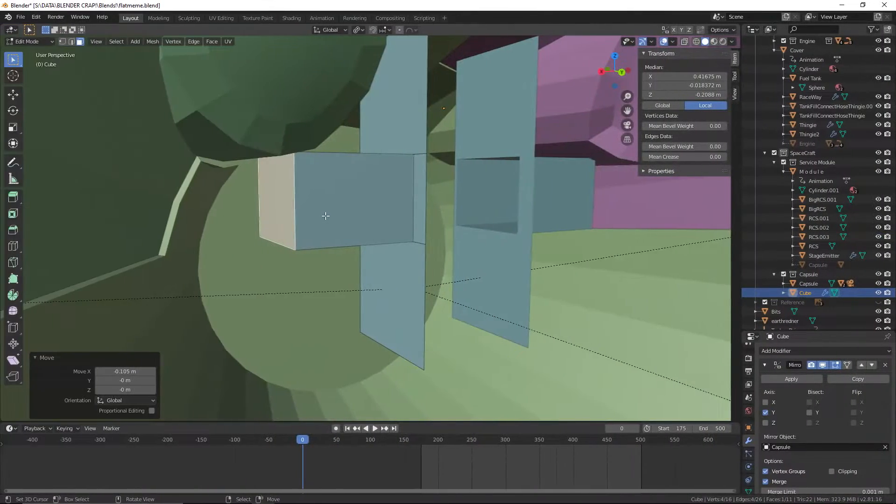
pyautogui.moveTo(325, 216); pyautogui.dragTo(458, 230, button='middle')
# Return to Object Mode, select the capsule's LeftDOor object and hide it
pyautogui.click(41, 44)
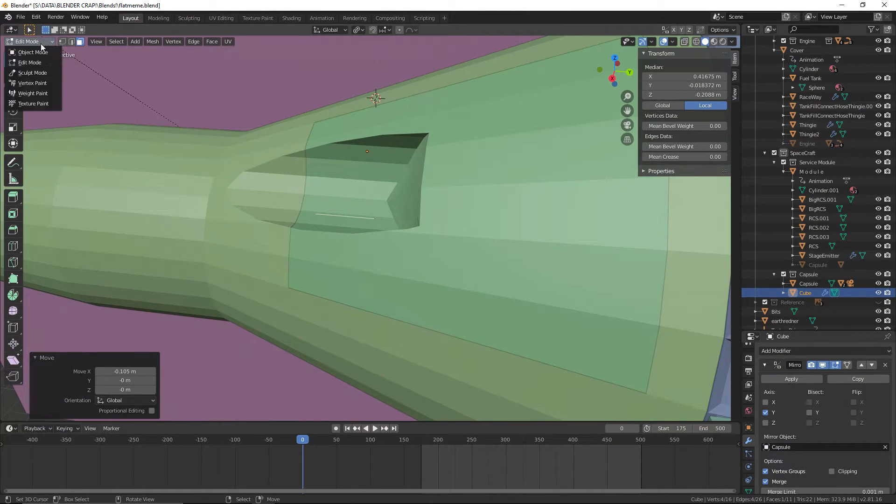
pyautogui.click(41, 43)
pyautogui.click(38, 42)
pyautogui.click(38, 52)
pyautogui.rightClick(461, 108)
pyautogui.scroll(-3, 461, 108)
pyautogui.keyDown('shift'); pyautogui.moveTo(461, 109); pyautogui.dragTo(409, 116, button='middle'); pyautogui.keyUp('shift')
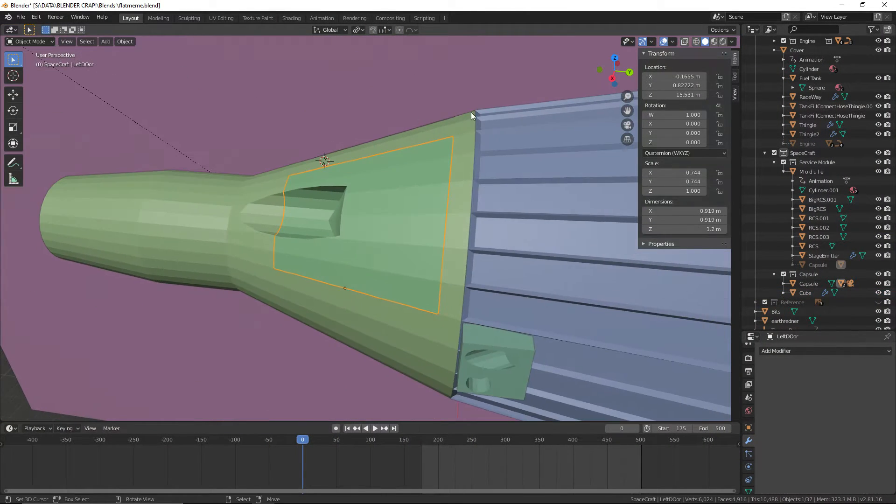
pyautogui.scroll(-1, 849, 283)
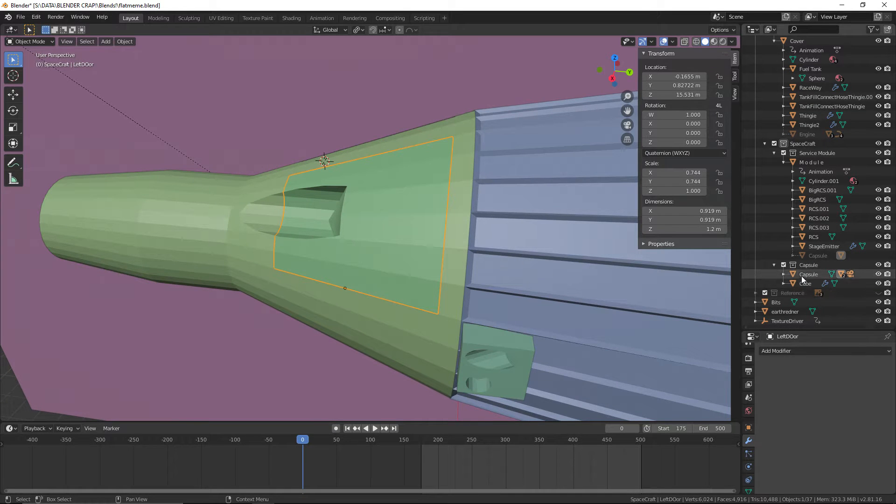
pyautogui.click(783, 275)
pyautogui.scroll(-2, 830, 275)
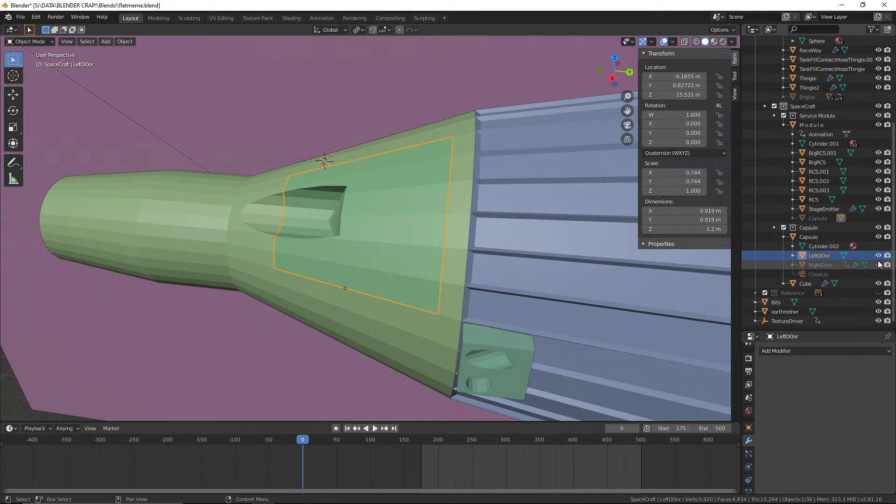
pyautogui.click(878, 256)
# Save the flatmeme.blend file
pyautogui.scroll(5, 513, 236)
pyautogui.moveTo(484, 229); pyautogui.dragTo(287, 195, button='middle')
pyautogui.moveTo(155, 249); pyautogui.dragTo(288, 303, button='middle')
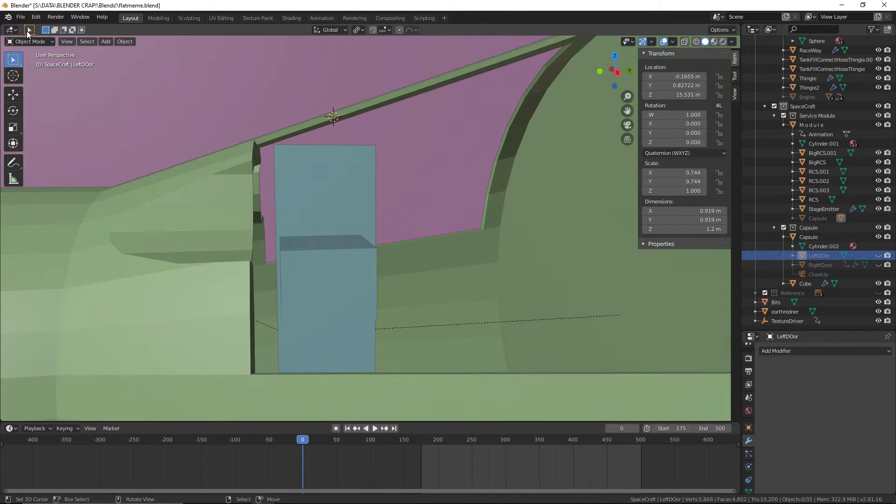
pyautogui.click(20, 17)
pyautogui.click(33, 80)
# Move the console's Cube object -0.302 m along Y and -0.0366 m along Z inside the capsule
pyautogui.moveTo(117, 105); pyautogui.dragTo(545, 181, button='middle')
pyautogui.click(327, 254)
pyautogui.press('g')
pyautogui.press('x')
pyautogui.press('y')
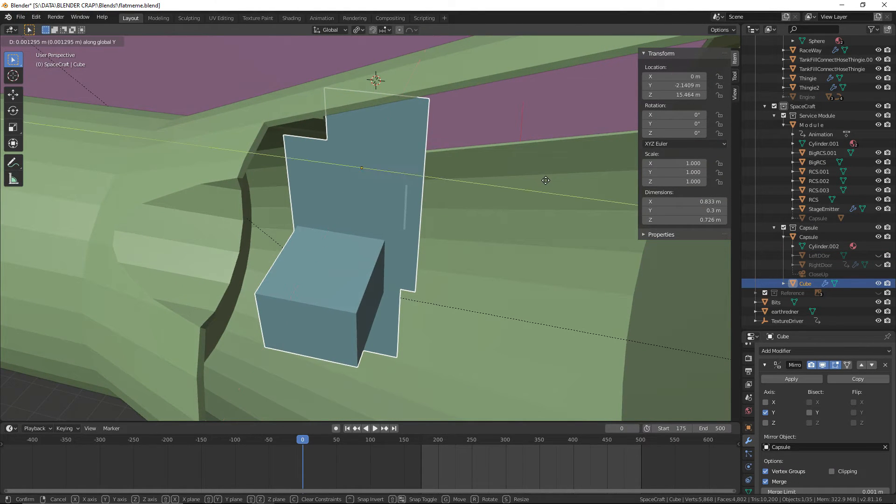
pyautogui.click(443, 158)
pyautogui.moveTo(443, 159); pyautogui.dragTo(366, 129, button='middle')
pyautogui.scroll(5, 366, 128)
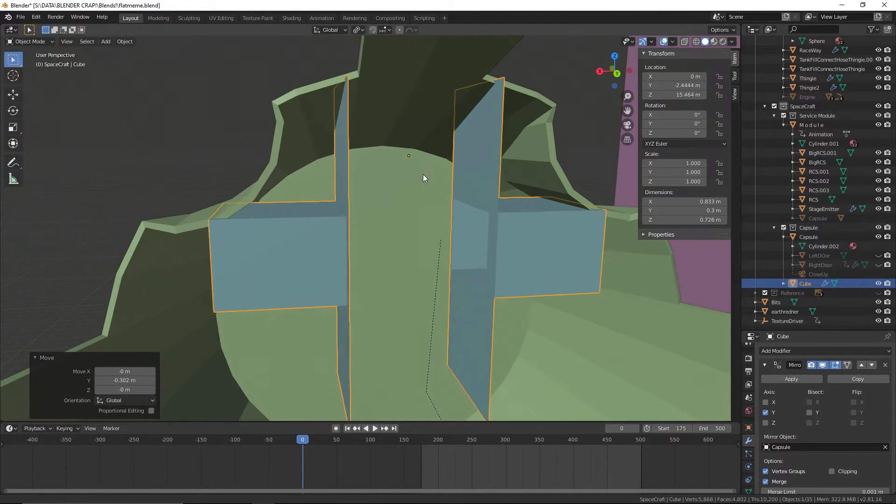
pyautogui.press('g')
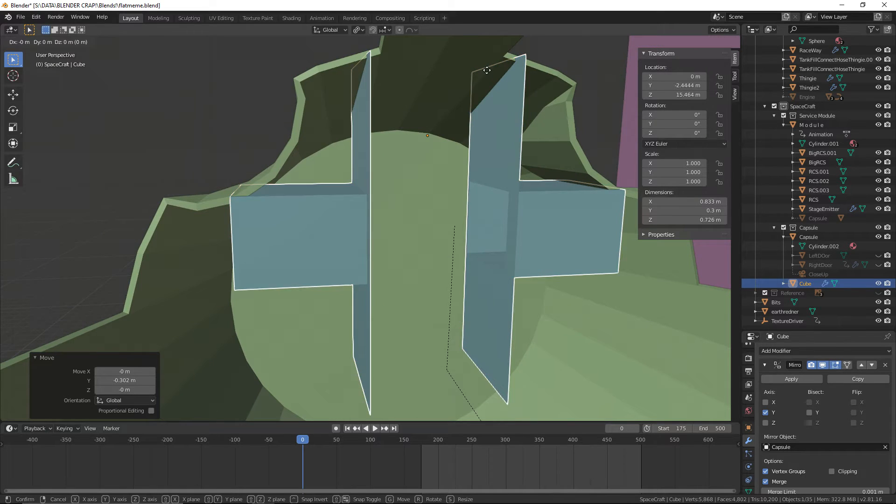
pyautogui.press('z')
pyautogui.click(486, 87)
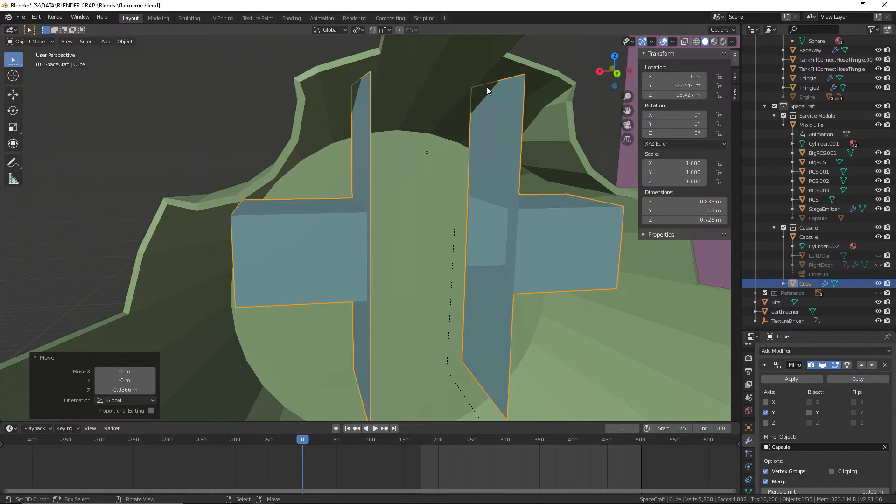
# In Edit Mode, move the side block's end face outward 0.0759 m along X
pyautogui.moveTo(487, 87); pyautogui.dragTo(154, 140, button='middle')
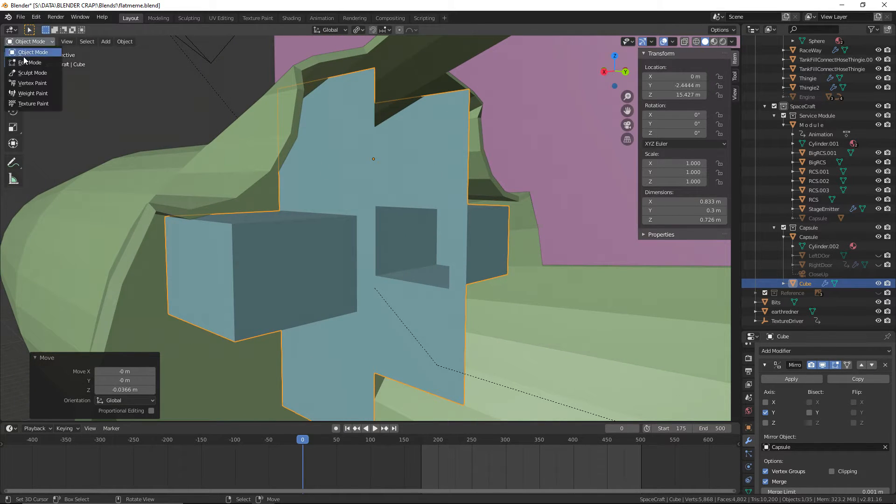
pyautogui.click(28, 62)
pyautogui.moveTo(420, 227); pyautogui.dragTo(420, 222, button='middle')
pyautogui.press('g')
pyautogui.press('x')
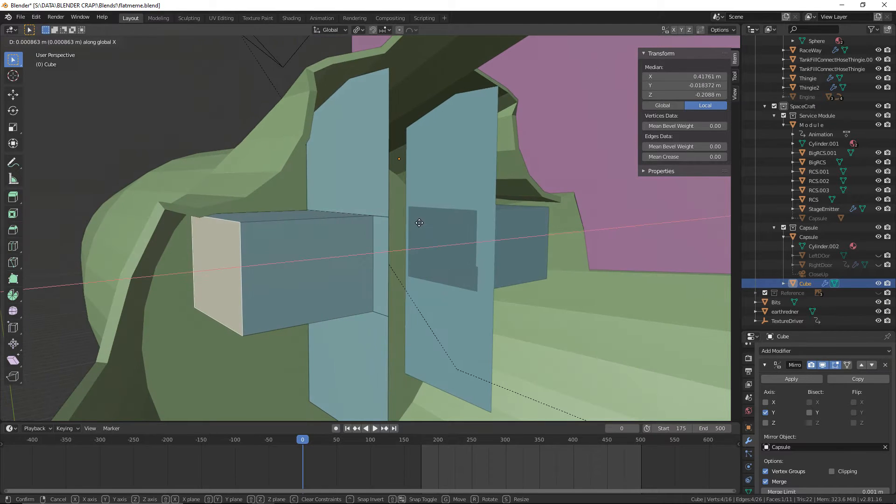
pyautogui.click(384, 229)
# Try moving the end face's upper corner vertex that pokes through the hull -0.0528 m along X, and undo the move
pyautogui.moveTo(383, 228); pyautogui.dragTo(428, 232, button='middle')
pyautogui.scroll(-2, 428, 232)
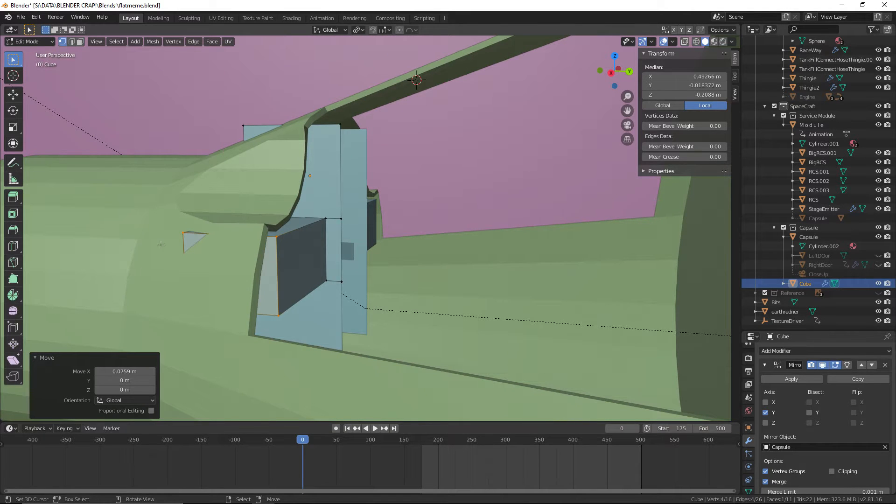
pyautogui.click(177, 232)
pyautogui.scroll(3, 229, 234)
pyautogui.keyDown('shift'); pyautogui.moveTo(229, 234); pyautogui.dragTo(337, 232, button='middle'); pyautogui.keyUp('shift')
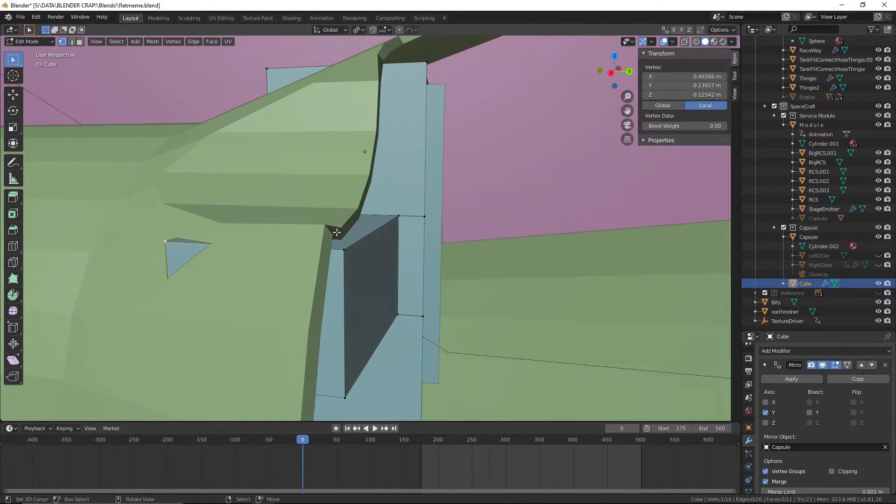
pyautogui.press('g')
pyautogui.press('x')
pyautogui.click(354, 223)
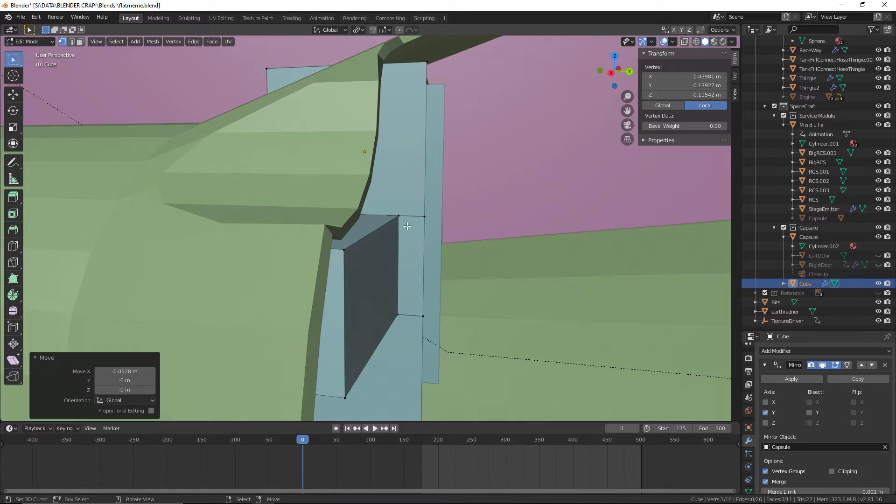
pyautogui.moveTo(354, 223); pyautogui.dragTo(290, 267, button='middle')
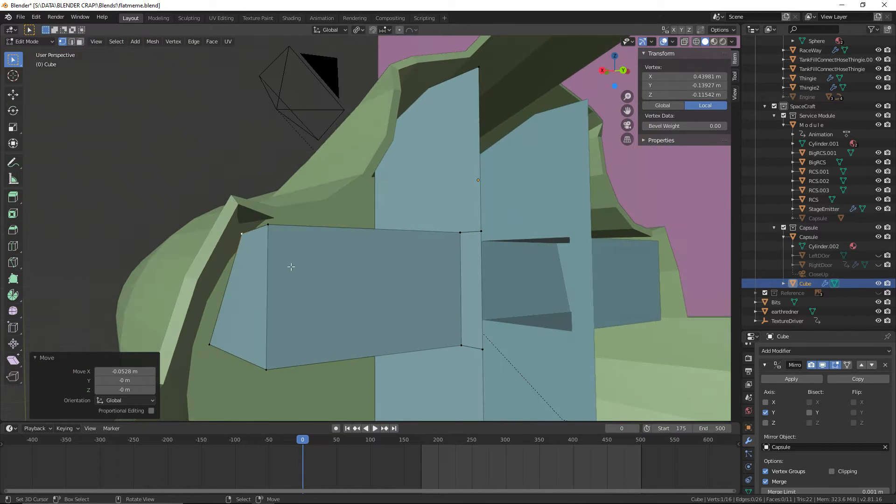
pyautogui.hotkey('ctrl', 'z')
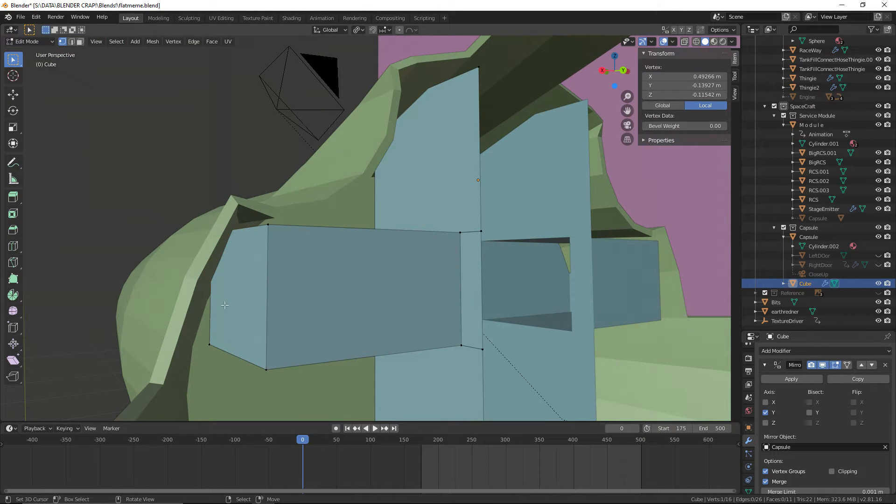
# Delete the end face of the side block
pyautogui.click(79, 41)
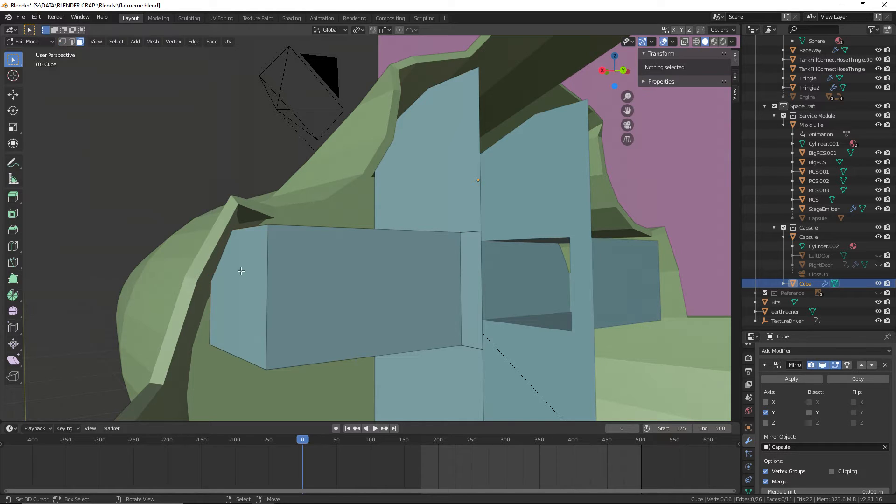
pyautogui.click(241, 273)
pyautogui.press('x')
pyautogui.click(245, 292)
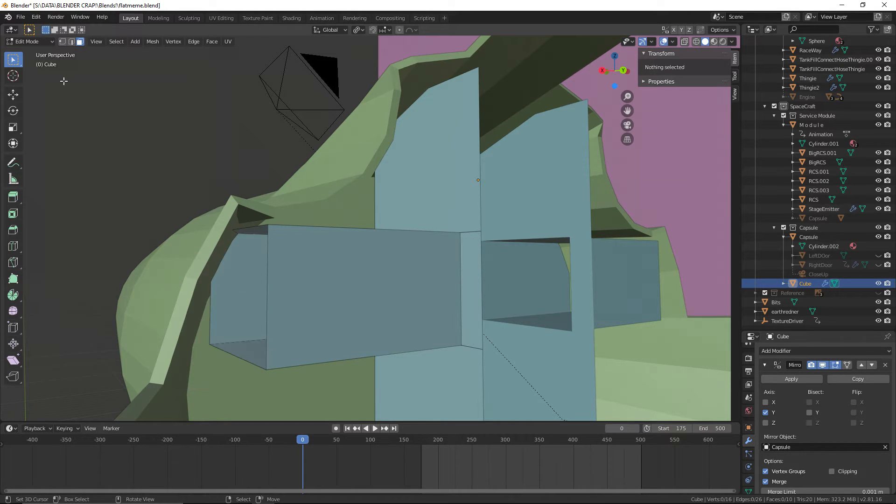
# Fill the side block's open end with two triangular faces split by a diagonal edge
pyautogui.click(210, 344)
pyautogui.keyDown('shift'); pyautogui.click(243, 228); pyautogui.keyUp('shift')
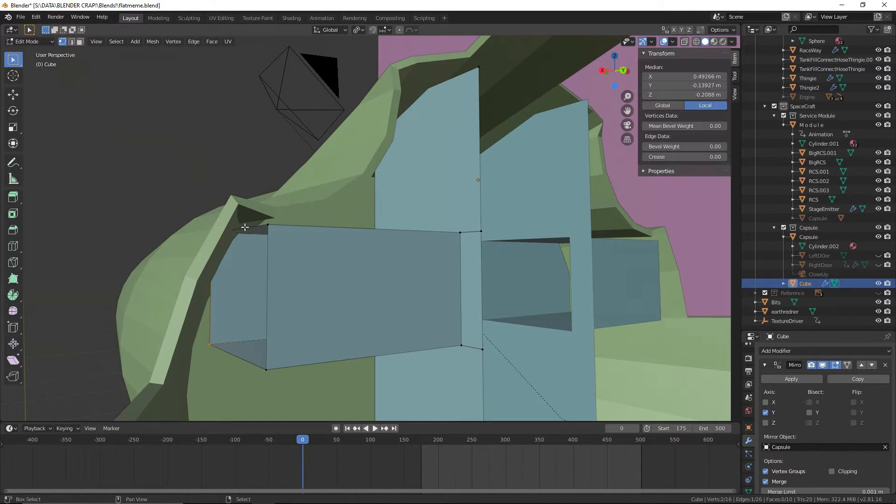
pyautogui.press('f')
pyautogui.rightClick(265, 228)
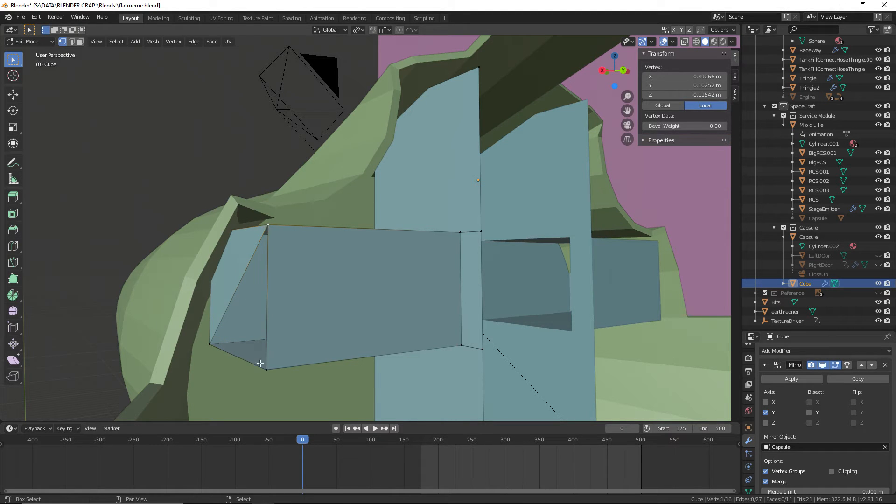
pyautogui.keyDown('shift'); pyautogui.rightClick(260, 364); pyautogui.keyUp('shift')
pyautogui.keyDown('shift'); pyautogui.rightClick(208, 341); pyautogui.keyUp('shift')
pyautogui.press('f')
# Move the block end's protruding upper corner vertex inward about -0.05 m along X
pyautogui.rightClick(212, 232)
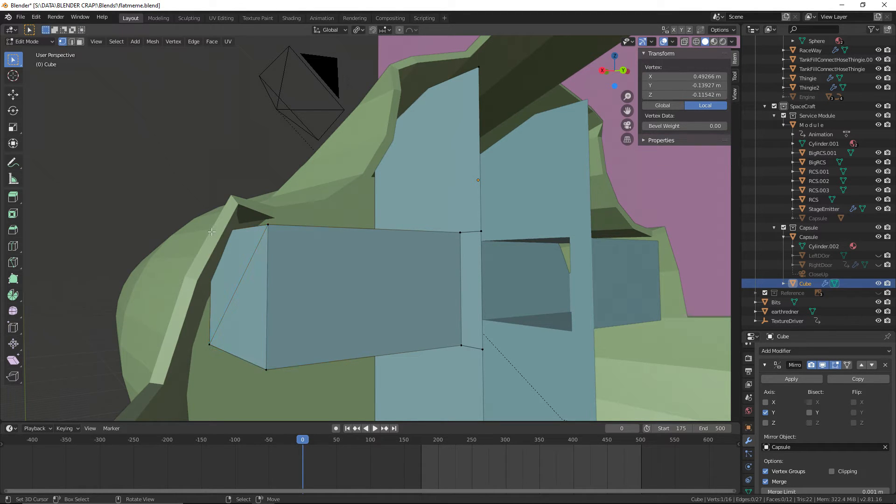
pyautogui.press('g')
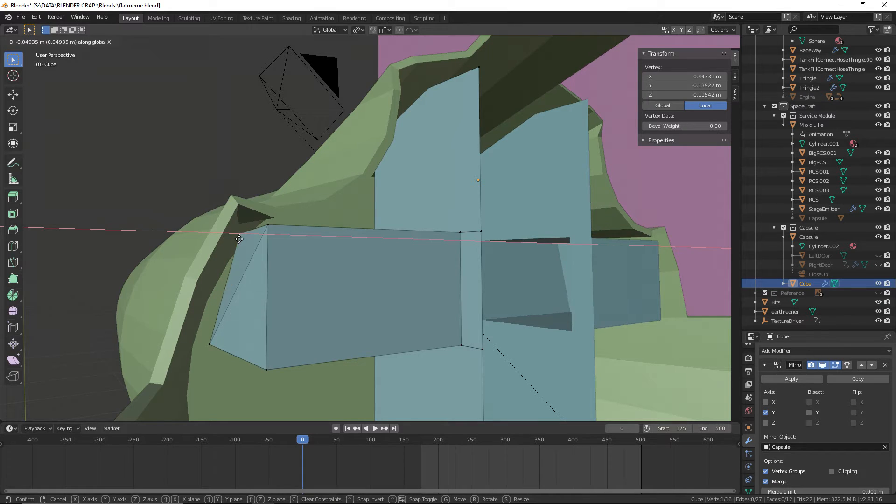
pyautogui.click(245, 243)
# Lower the side panel's top corner vertex that protrudes through the hull -0.0568 m along Z
pyautogui.moveTo(244, 244); pyautogui.dragTo(384, 214, button='middle')
pyautogui.click(304, 146)
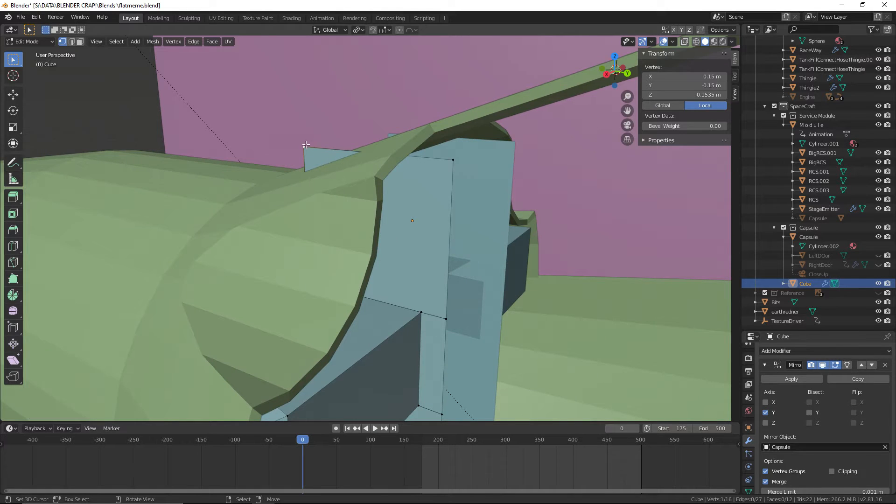
pyautogui.press('g')
pyautogui.press('z')
pyautogui.click(381, 154)
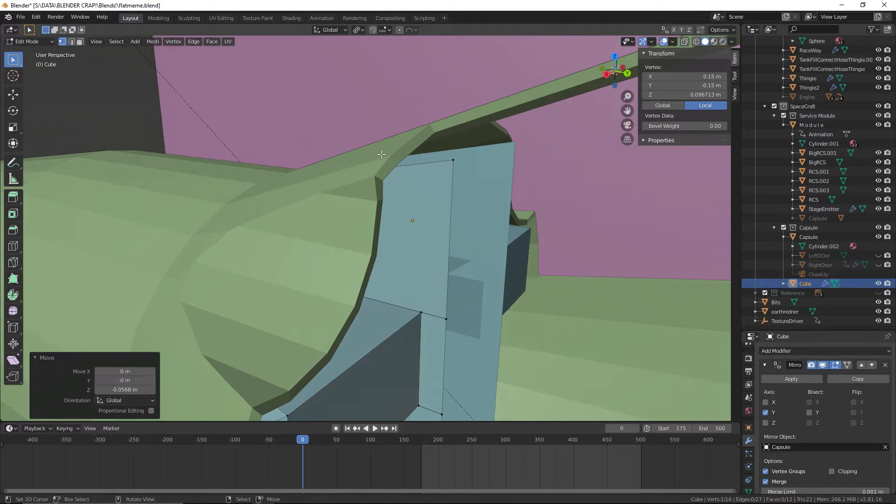
# Lower the side panel's nose-side top corner vertex another -0.0254 m along Z and save the file
pyautogui.click(457, 162)
pyautogui.moveTo(456, 161); pyautogui.dragTo(371, 161, button='middle')
pyautogui.moveTo(181, 144); pyautogui.dragTo(202, 148, button='middle')
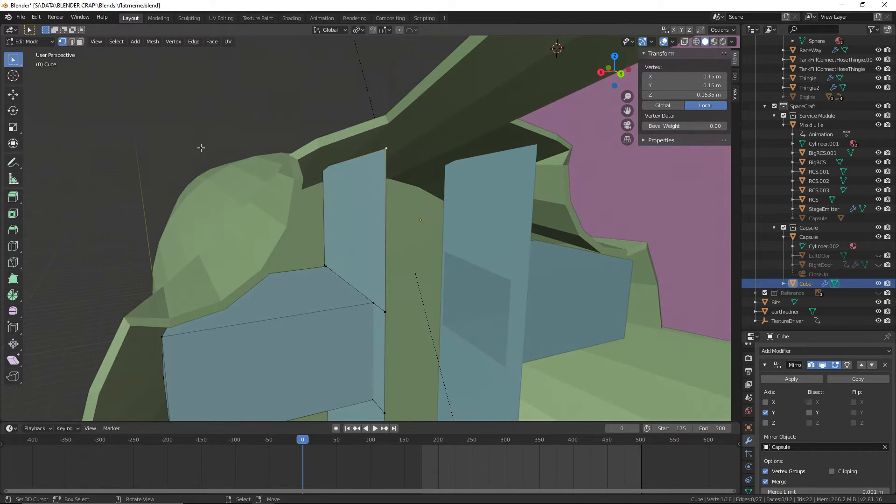
pyautogui.press('g')
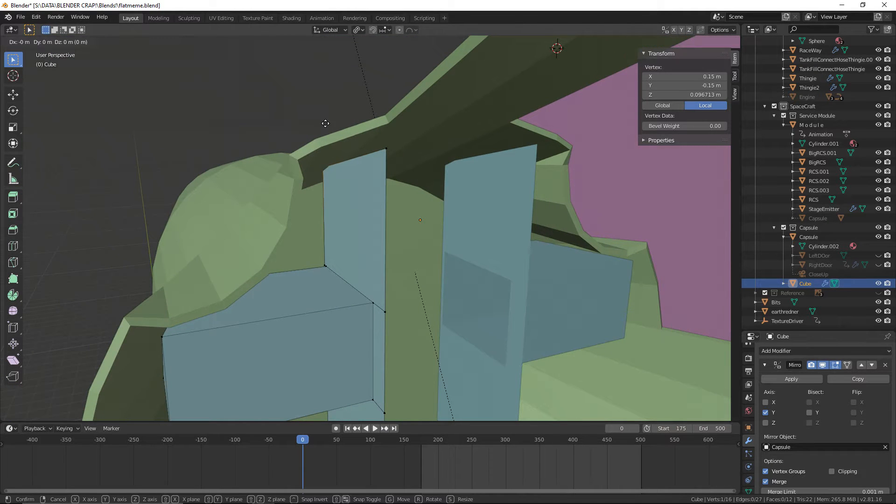
pyautogui.click(325, 136)
pyautogui.click(21, 17)
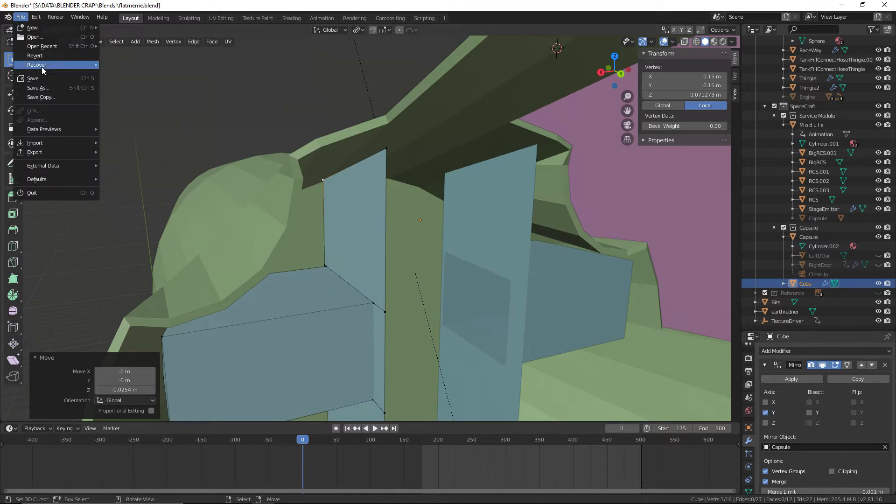
pyautogui.click(45, 77)
pyautogui.moveTo(551, 216); pyautogui.dragTo(546, 299, button='middle')
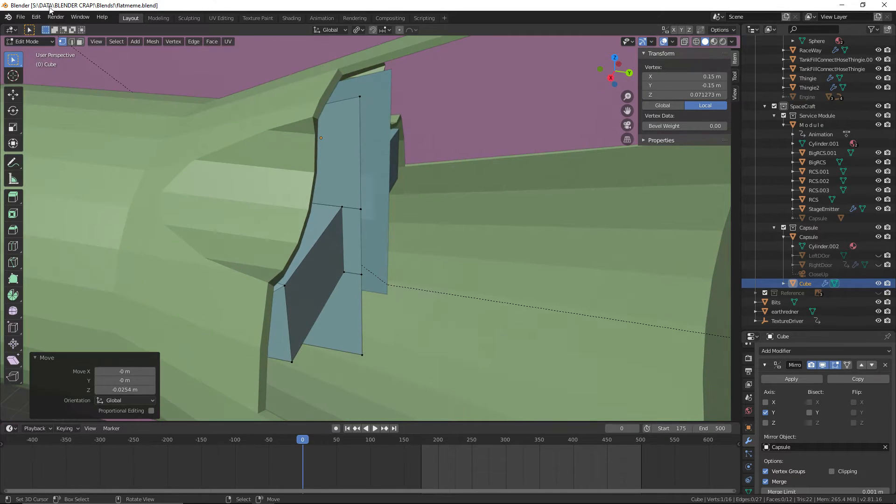
pyautogui.click(20, 18)
# Extrude the cabin-side vertical edge of the panel's lower section 0.17 m along Y
pyautogui.moveTo(420, 192); pyautogui.dragTo(407, 327, button='middle')
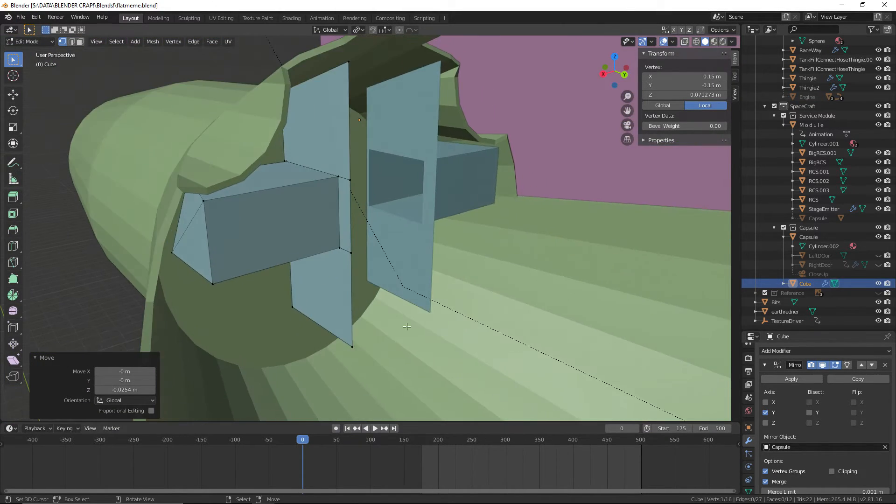
pyautogui.click(355, 352)
pyautogui.click(72, 42)
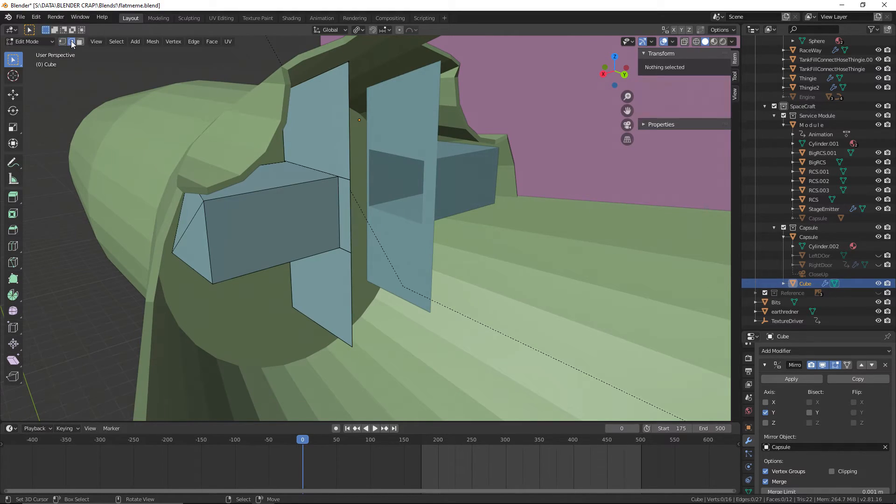
pyautogui.click(389, 289)
pyautogui.moveTo(402, 289); pyautogui.dragTo(440, 292, button='middle')
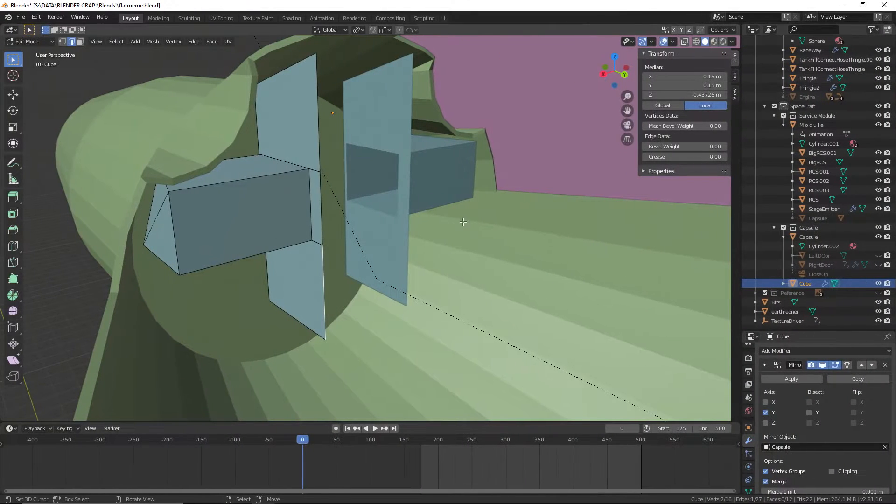
pyautogui.press('e')
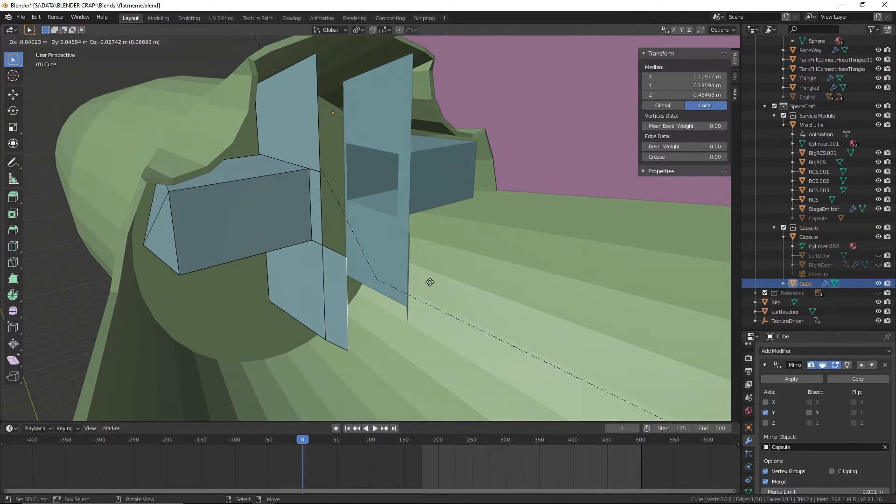
pyautogui.press('y')
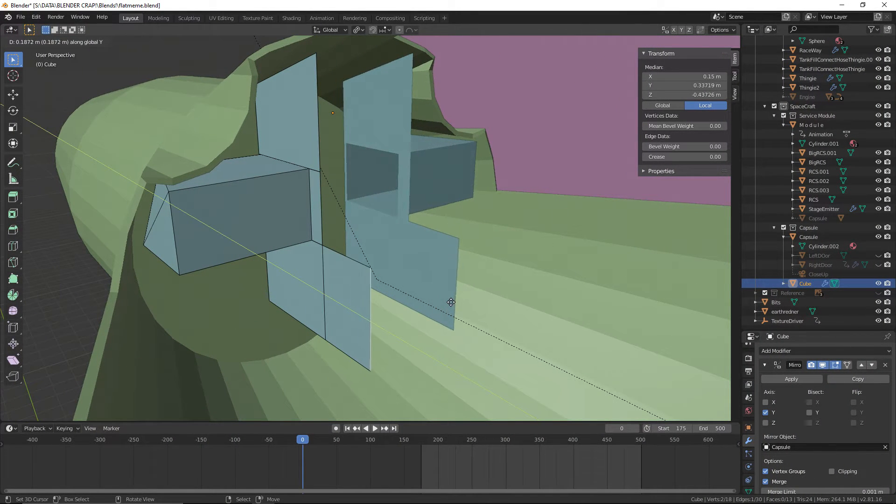
pyautogui.click(447, 299)
# Move the extruded edge -0.185 m along Z and -0.0739 m along X to angle the panel down and inward
pyautogui.scroll(5, 539, 344)
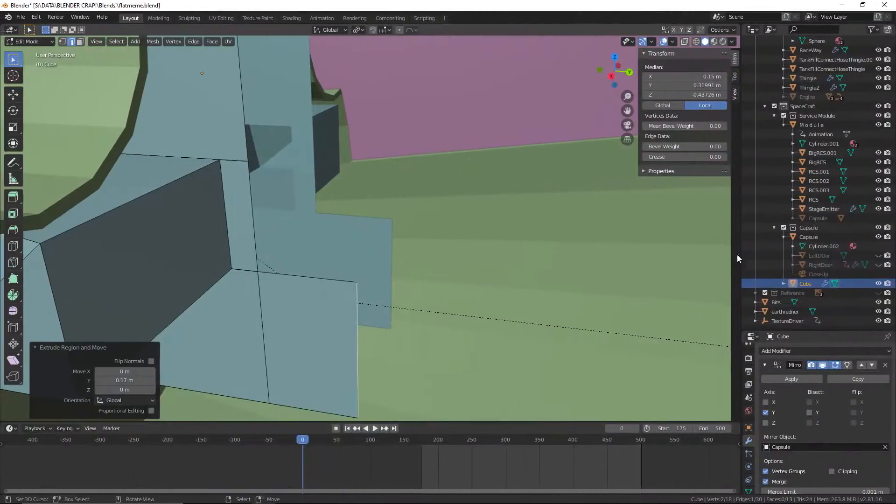
pyautogui.keyDown('shift'); pyautogui.moveTo(544, 254); pyautogui.dragTo(544, 214, button='middle'); pyautogui.keyUp('shift')
pyautogui.press('g')
pyautogui.press('z')
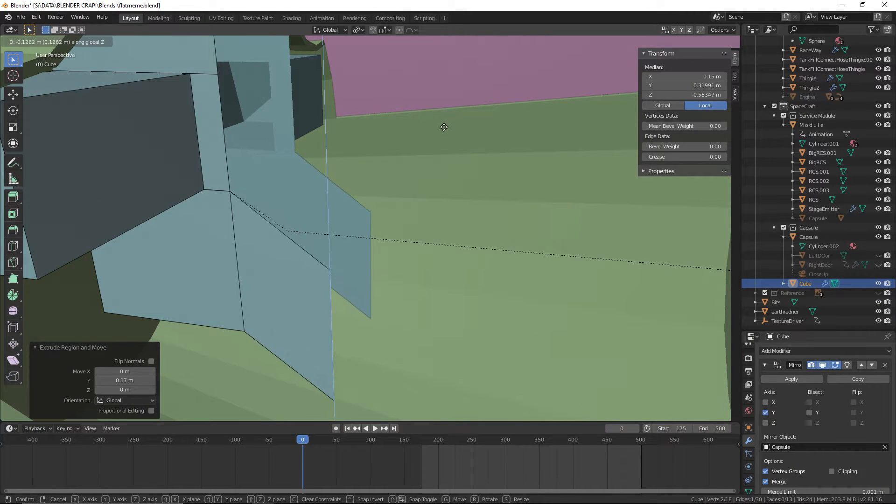
pyautogui.click(447, 154)
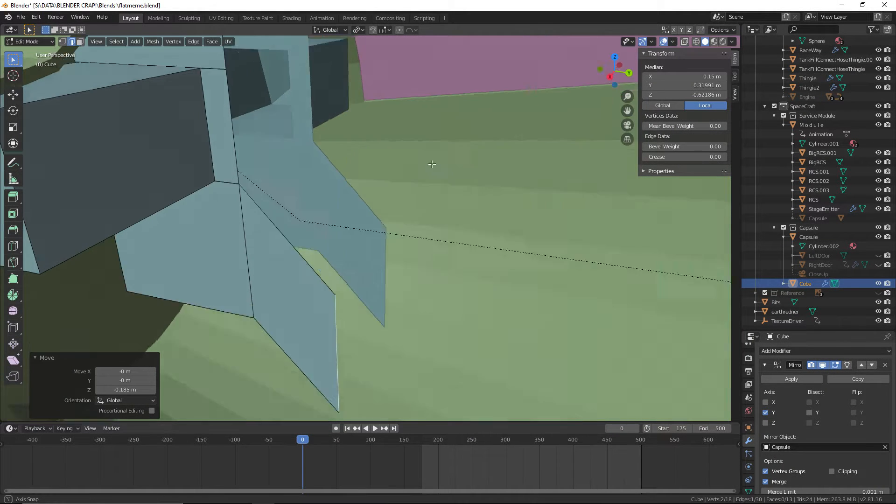
pyautogui.moveTo(447, 153); pyautogui.dragTo(390, 182, button='middle')
pyautogui.press('g')
pyautogui.press('x')
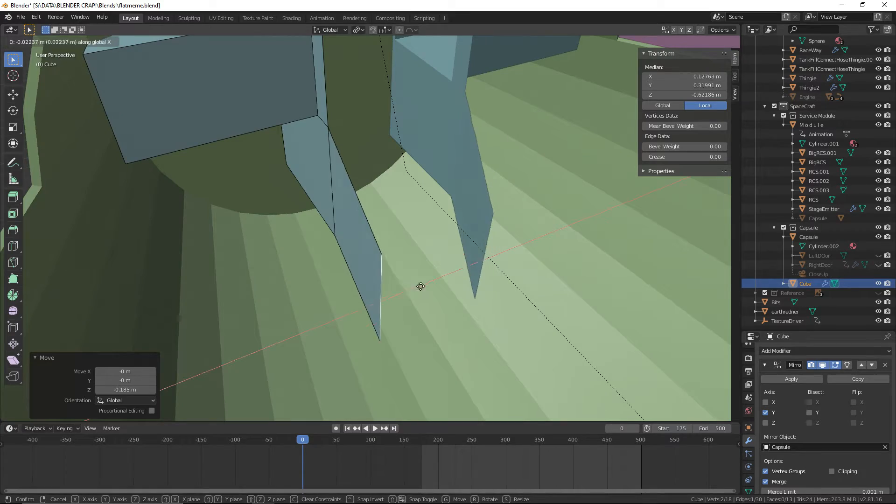
pyautogui.click(444, 281)
# Switch to the browser and examine the Gemini capsule interior photos, opening the Gemini 6 Restoration Journal image
pyautogui.moveTo(443, 282); pyautogui.dragTo(533, 265, button='middle')
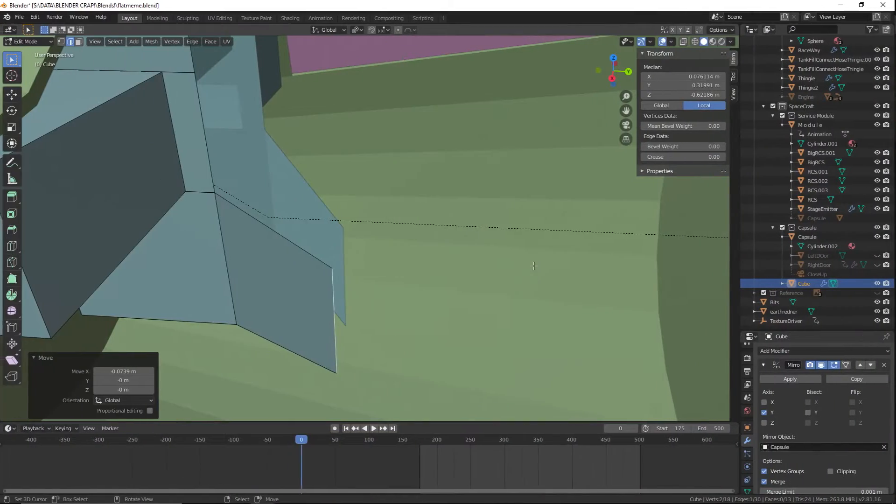
pyautogui.moveTo(534, 266); pyautogui.dragTo(468, 270, button='middle')
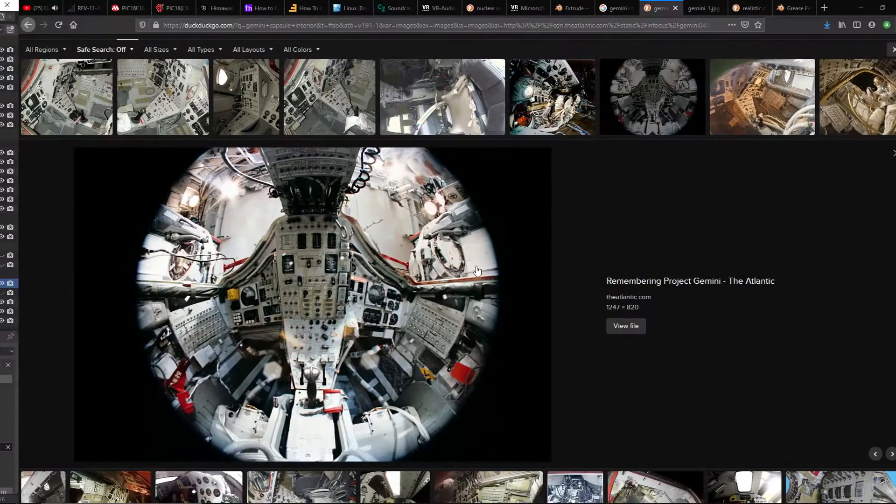
pyautogui.scroll(2, 322, 204)
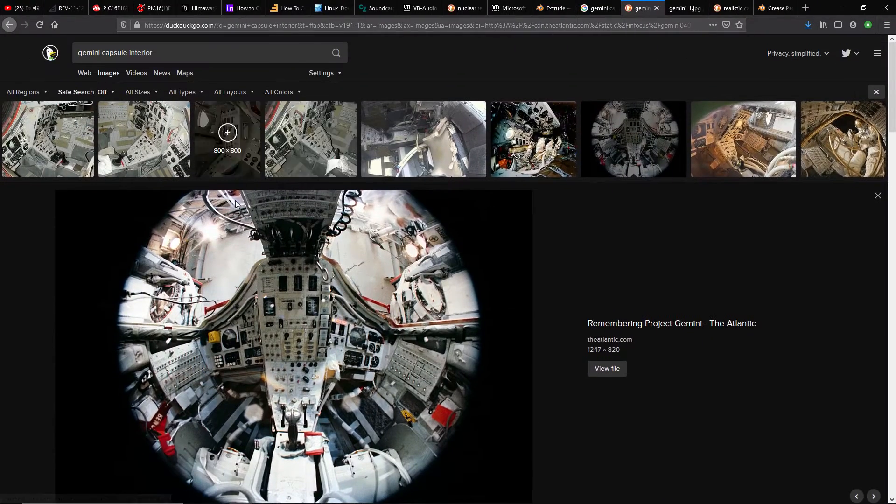
pyautogui.click(84, 162)
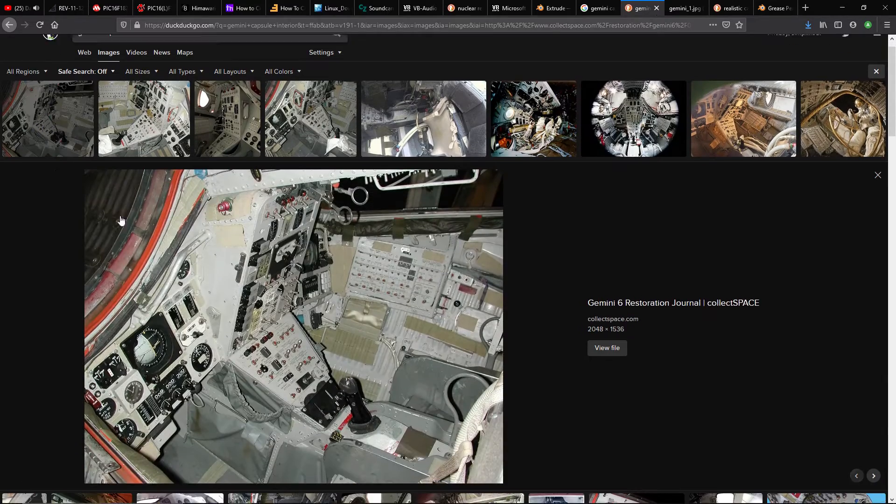
pyautogui.scroll(-1, 452, 422)
pyautogui.scroll(1, 495, 198)
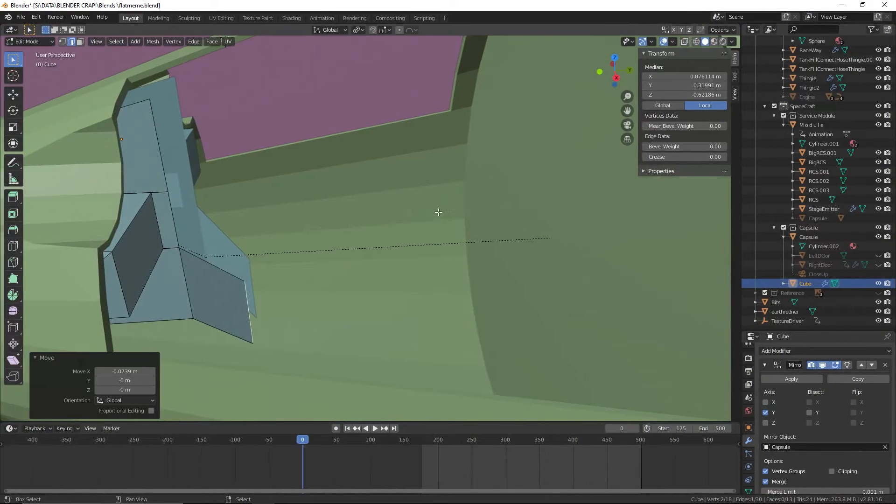
# Back in Blender, move the angled panel's end edge a further 0.0833 m along Y
pyautogui.press('g')
pyautogui.press('x')
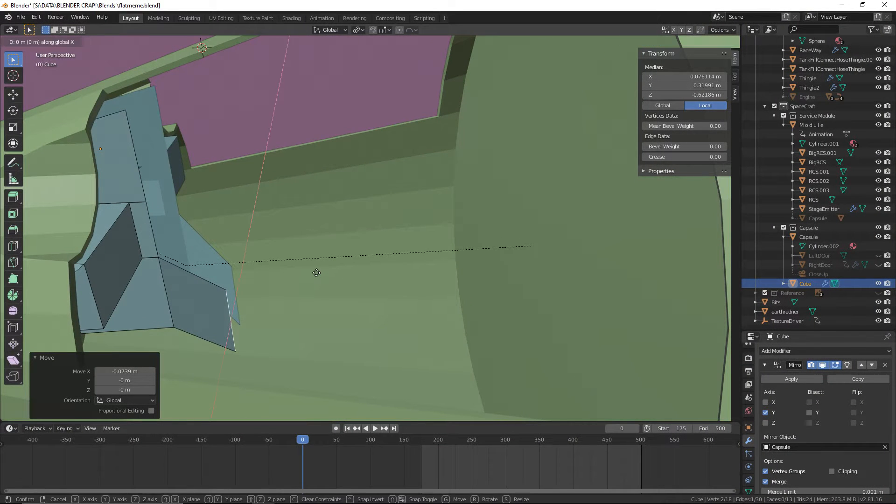
pyautogui.press('y')
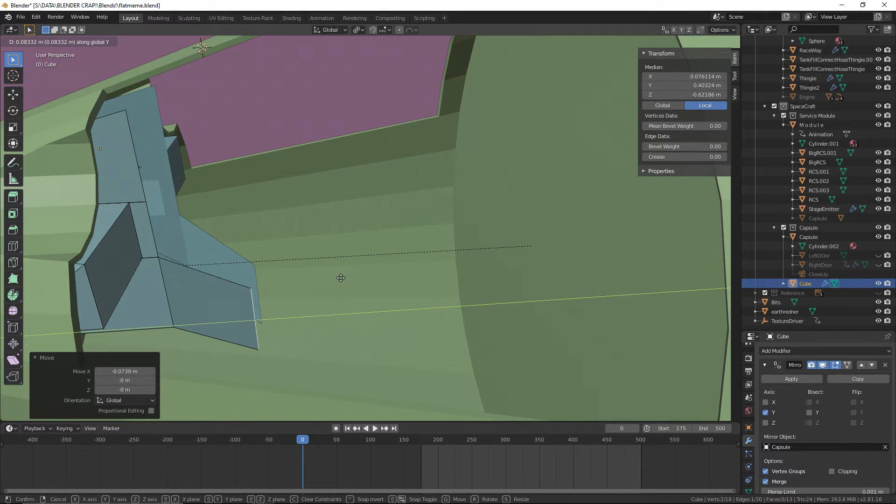
pyautogui.click(341, 277)
# Extrude the angled panel's end edge 1.03 m along Y toward the rear of the cabin and save the file
pyautogui.press('e')
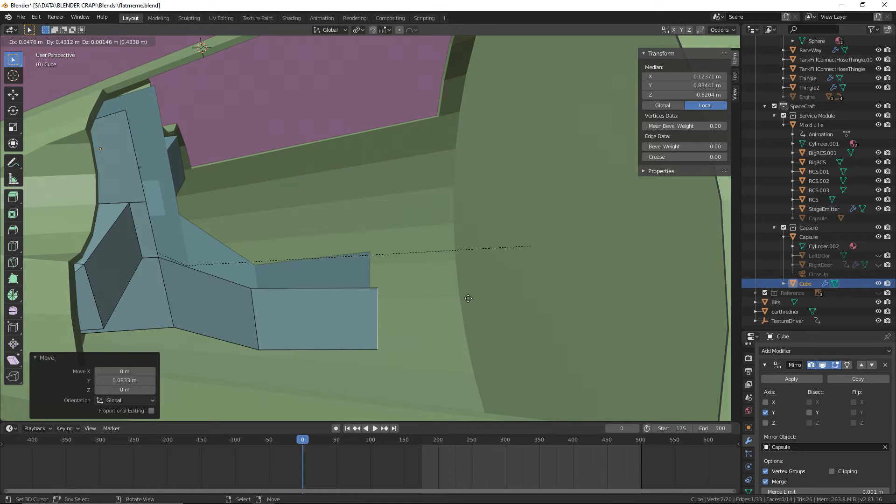
pyautogui.press('z')
pyautogui.press('y')
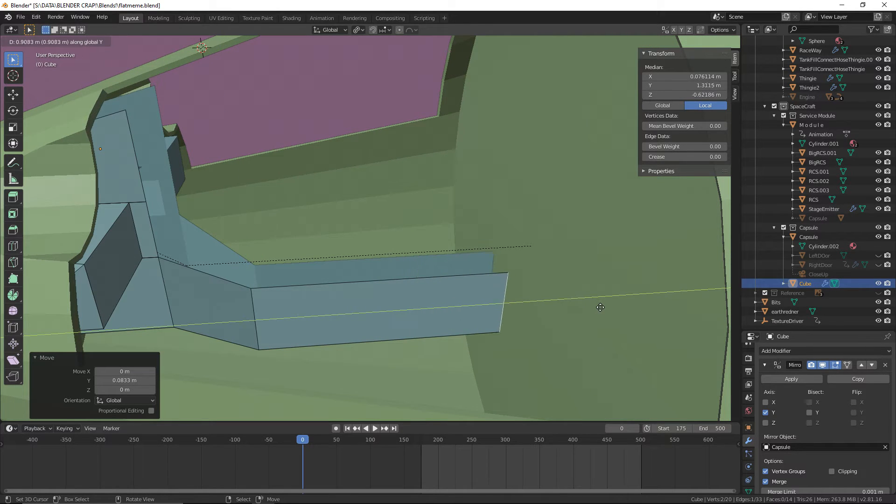
pyautogui.click(628, 303)
pyautogui.moveTo(576, 302); pyautogui.dragTo(505, 282, button='middle')
pyautogui.scroll(-2, 554, 306)
pyautogui.scroll(-4, 582, 278)
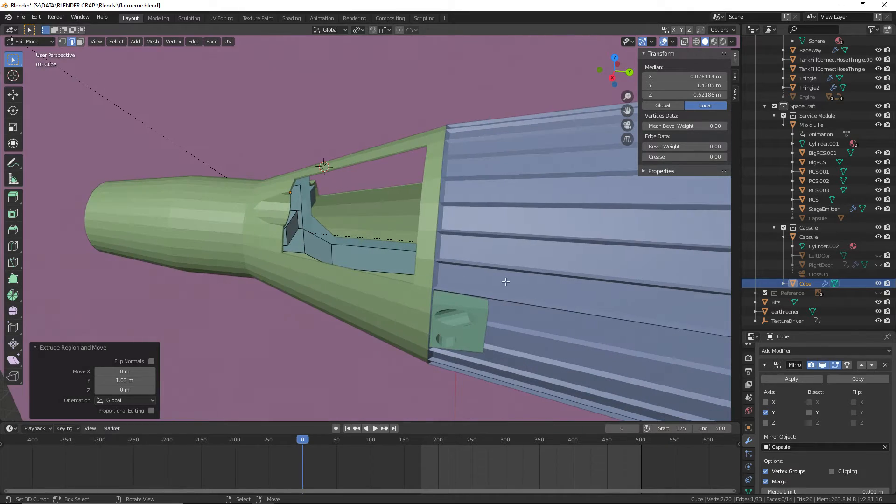
pyautogui.click(22, 18)
pyautogui.click(49, 78)
# Compare the console with the browser's round fisheye Gemini cabin photo from The Atlantic
pyautogui.scroll(2, 326, 126)
pyautogui.moveTo(347, 129); pyautogui.dragTo(486, 216, button='middle')
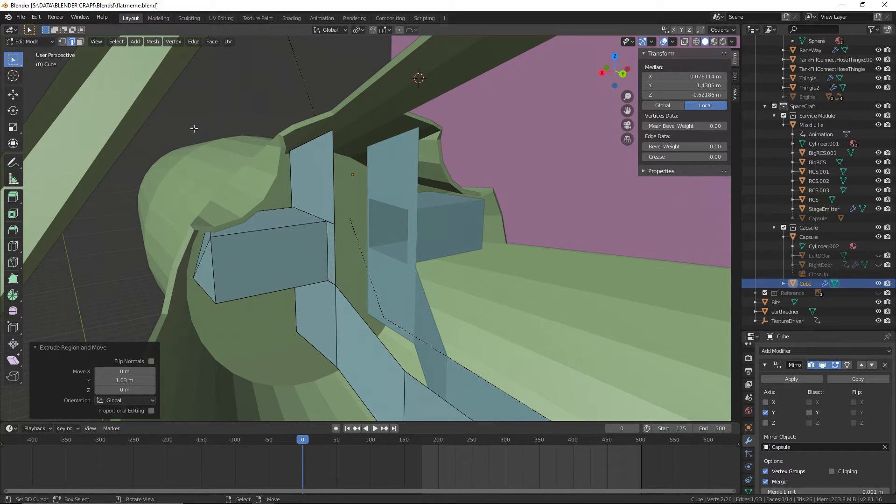
pyautogui.moveTo(195, 129); pyautogui.dragTo(408, 271, button='middle')
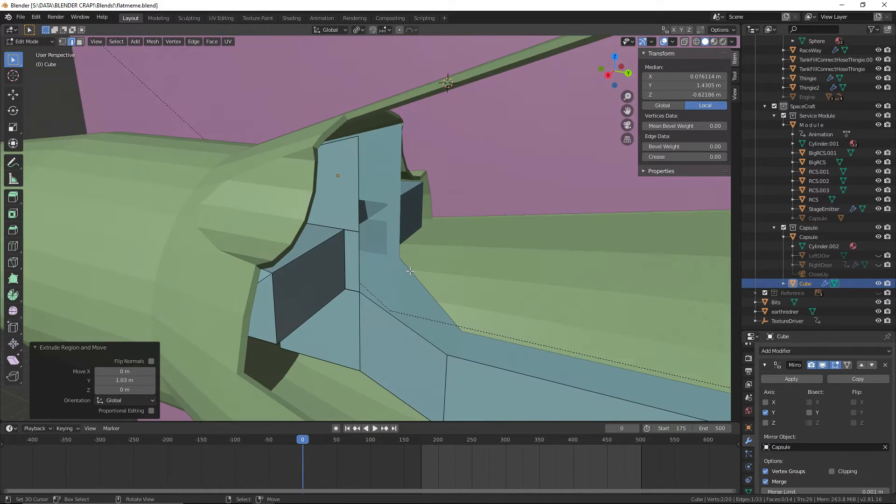
pyautogui.press('ctrl+super+Right')
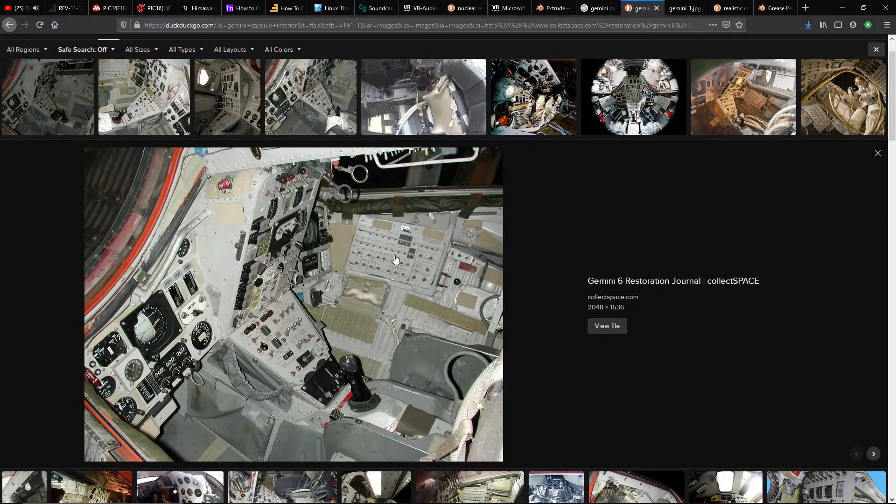
pyautogui.scroll(2, 395, 257)
pyautogui.click(640, 145)
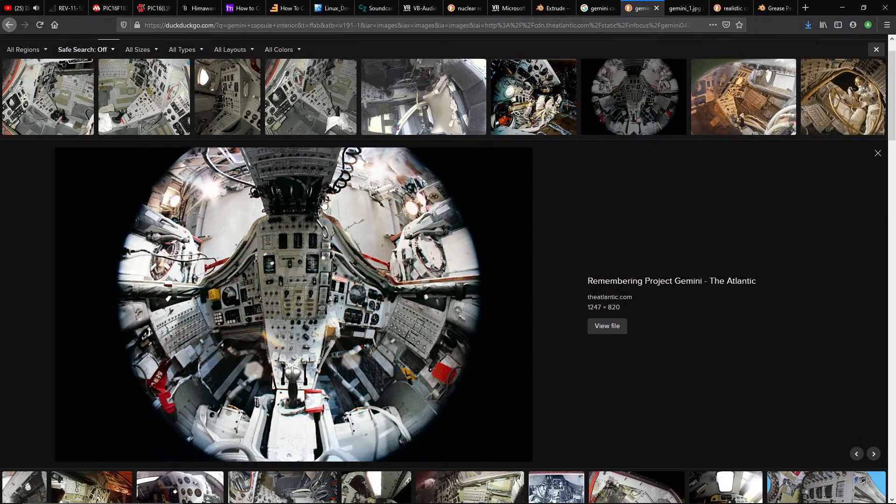
pyautogui.press('ctrl+super+Left')
# Extrude the side panel's top edge 0.0455 m upward along Z and save the file
pyautogui.moveTo(540, 174); pyautogui.dragTo(472, 240, button='middle')
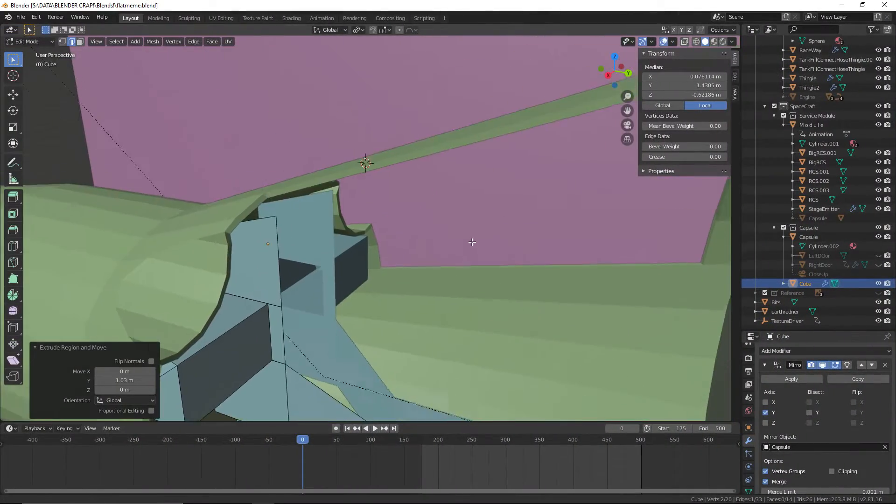
pyautogui.scroll(2, 245, 226)
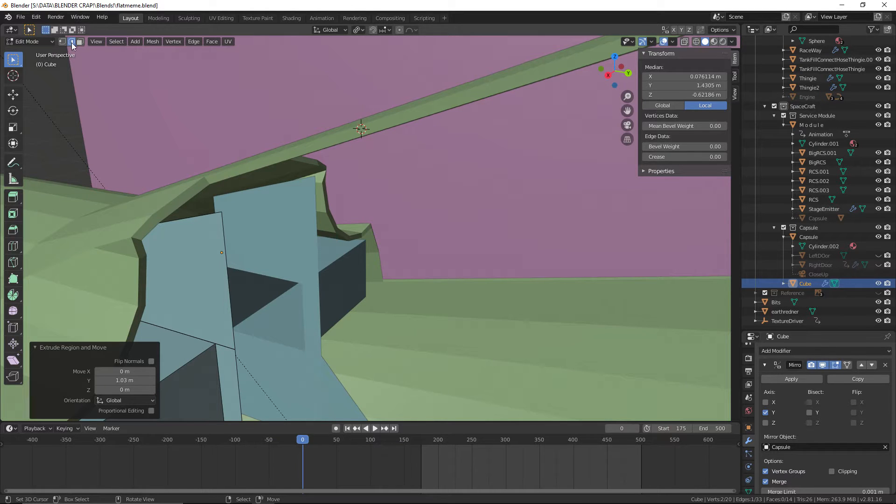
pyautogui.click(192, 217)
pyautogui.moveTo(318, 247); pyautogui.dragTo(307, 238, button='middle')
pyautogui.press('e')
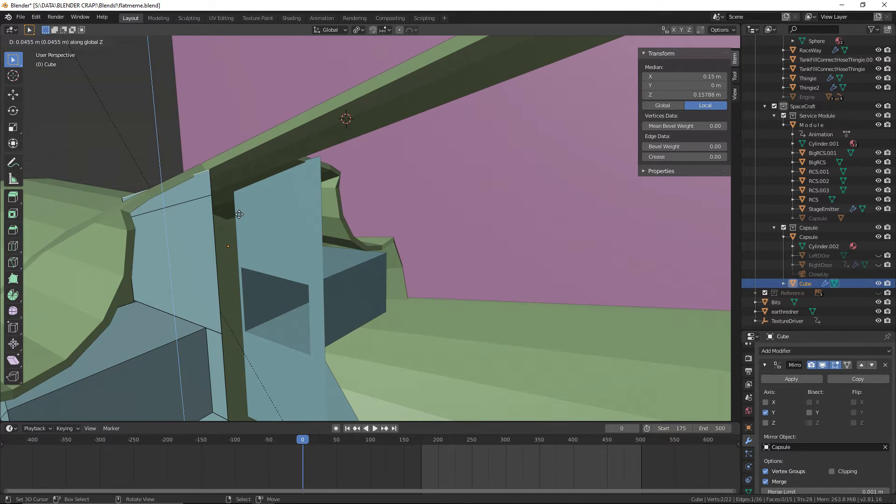
pyautogui.click(238, 214)
pyautogui.moveTo(239, 214); pyautogui.dragTo(444, 236, button='middle')
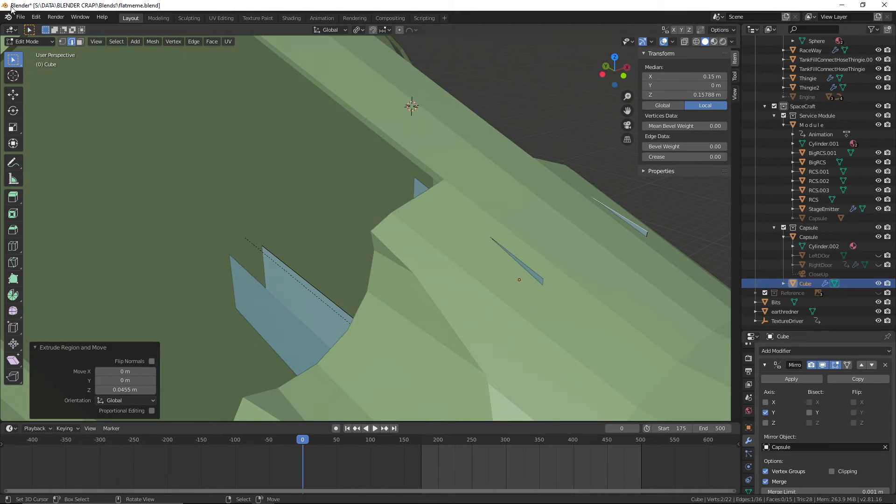
pyautogui.click(20, 17)
pyautogui.click(47, 79)
# Lower the horizontal edge just below the side panel's top about 0.021 m along Z
pyautogui.moveTo(256, 160); pyautogui.dragTo(400, 171, button='middle')
pyautogui.scroll(1, 401, 171)
pyautogui.hotkey('alt', 'a')
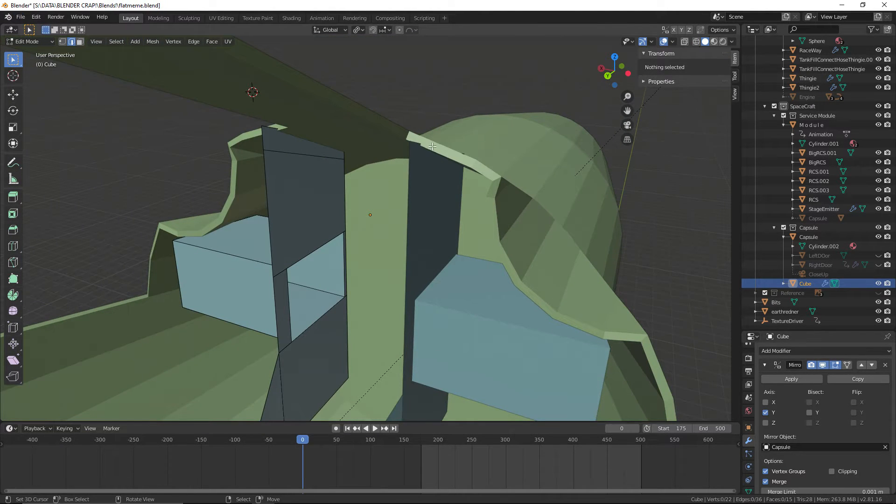
pyautogui.scroll(2, 415, 157)
pyautogui.click(260, 122)
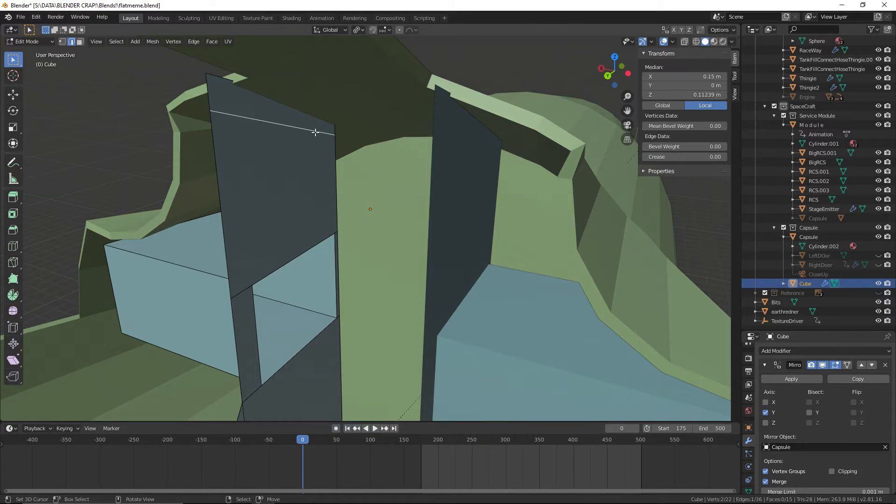
pyautogui.press('z')
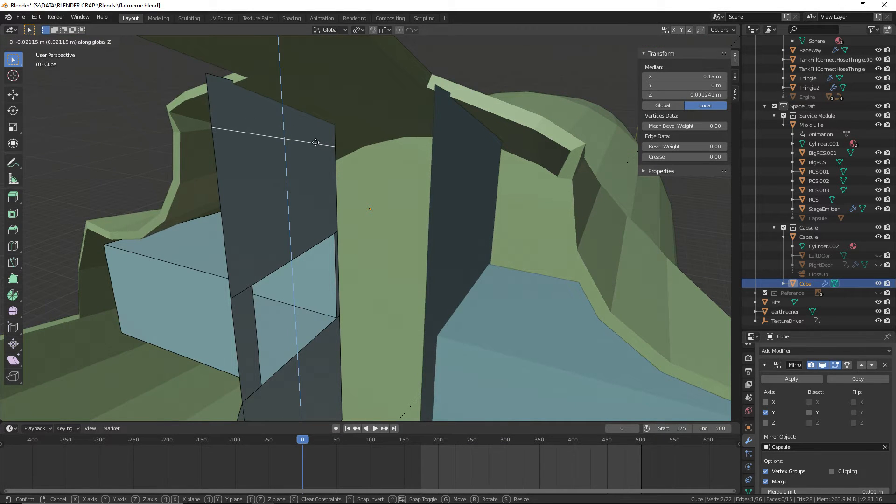
pyautogui.click(316, 141)
# Lower the side panel's top edge about 0.027 m along Z, and raise its higher top corner vertex about 0.03 m
pyautogui.click(269, 98)
pyautogui.press('g')
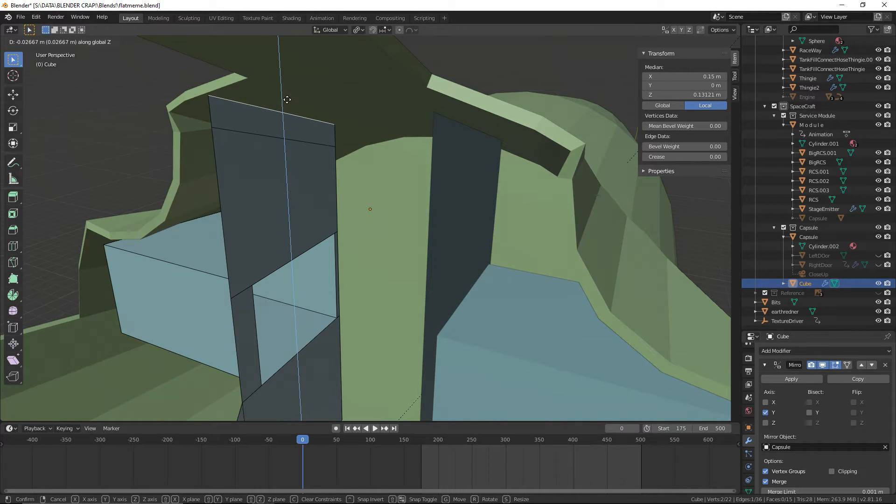
pyautogui.click(287, 100)
pyautogui.click(63, 42)
pyautogui.click(208, 95)
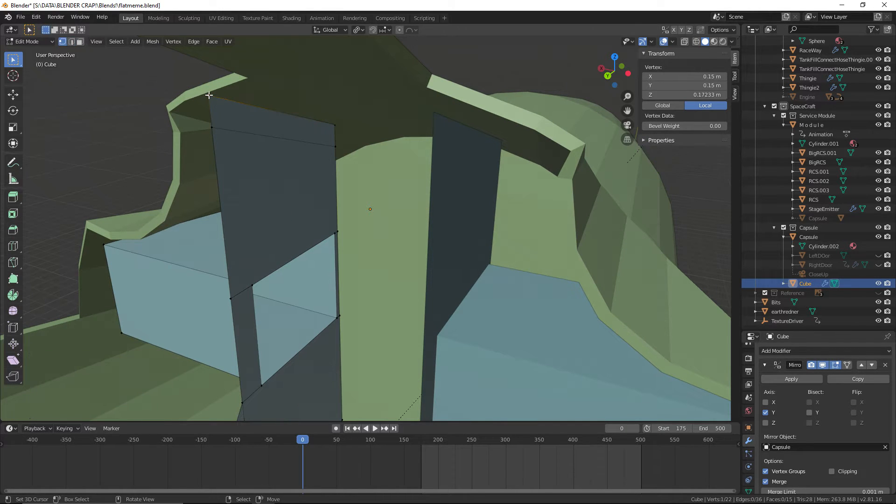
pyautogui.press('z')
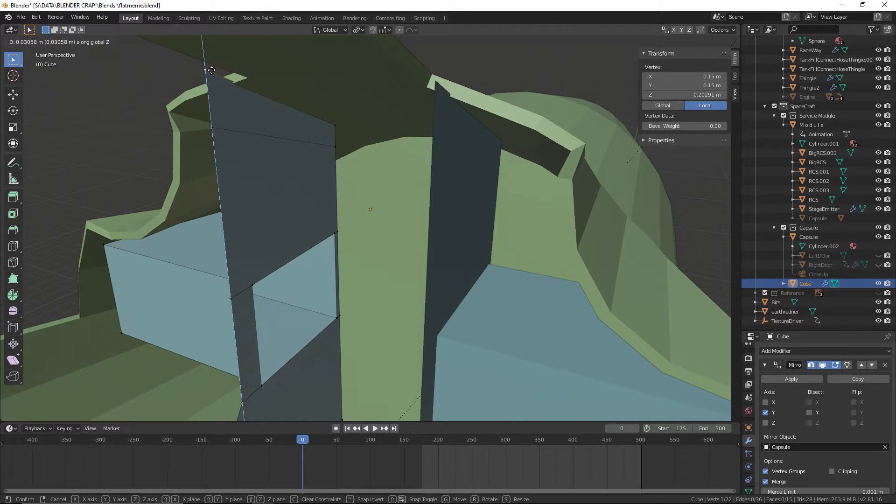
pyautogui.click(212, 75)
# Extrude the short vertical edge at the side panel's higher top corner in place, without any offset
pyautogui.moveTo(212, 74); pyautogui.dragTo(289, 141, button='middle')
pyautogui.click(71, 41)
pyautogui.click(224, 178)
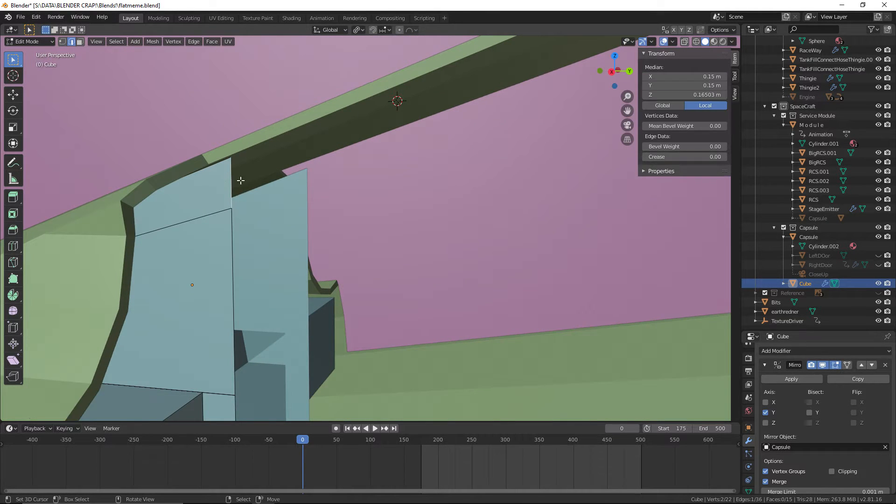
pyautogui.moveTo(224, 177); pyautogui.dragTo(327, 202, button='middle')
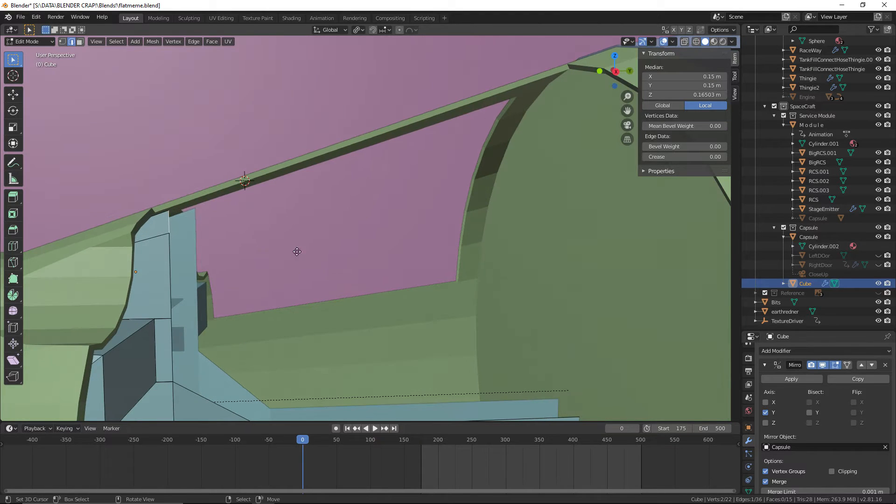
pyautogui.press('e')
pyautogui.press('z')
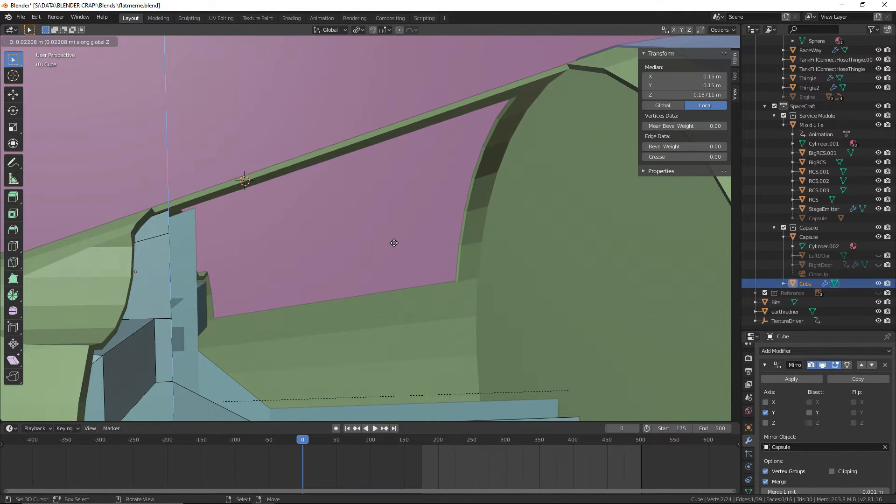
pyautogui.press('Escape')
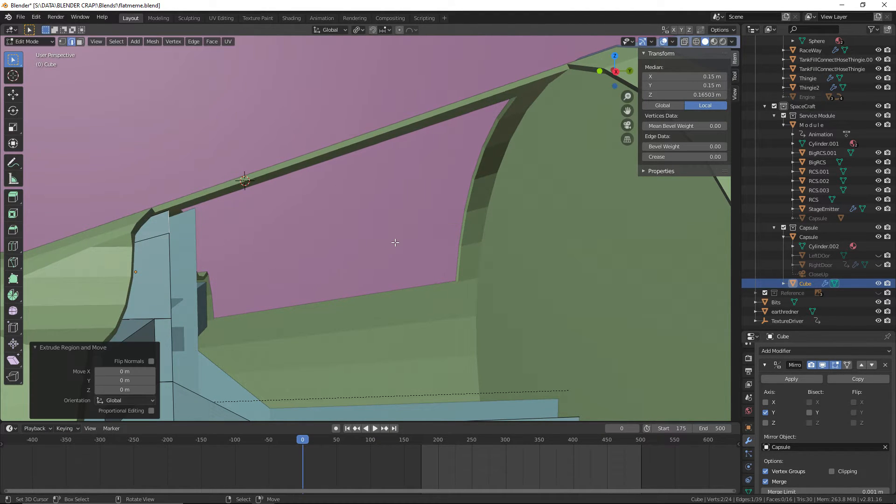
# In the right orthographic view, move the extruded edge about 0.71 m along Y and 0.23 m along Z, following the sloping hatch frame
pyautogui.press('KP_3')
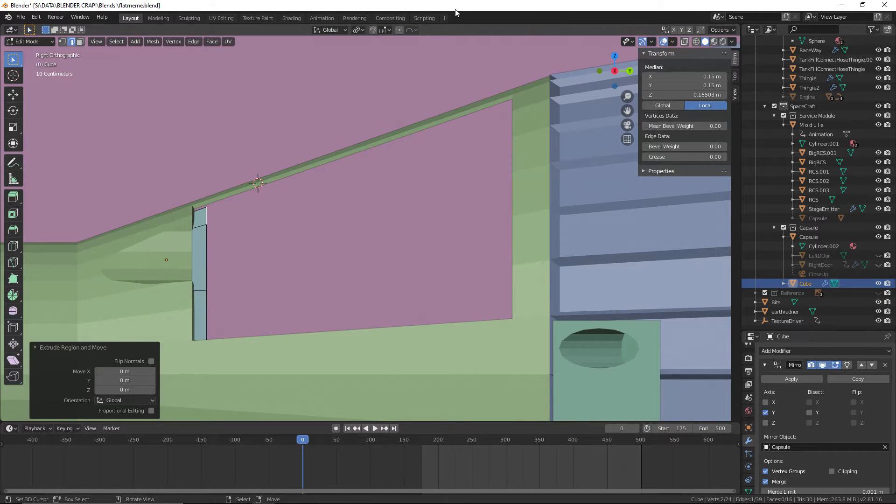
pyautogui.scroll(5, 396, 152)
pyautogui.keyDown('shift'); pyautogui.moveTo(396, 152); pyautogui.dragTo(409, 214, button='middle'); pyautogui.keyUp('shift')
pyautogui.scroll(-4, 374, 206)
pyautogui.scroll(2, 404, 210)
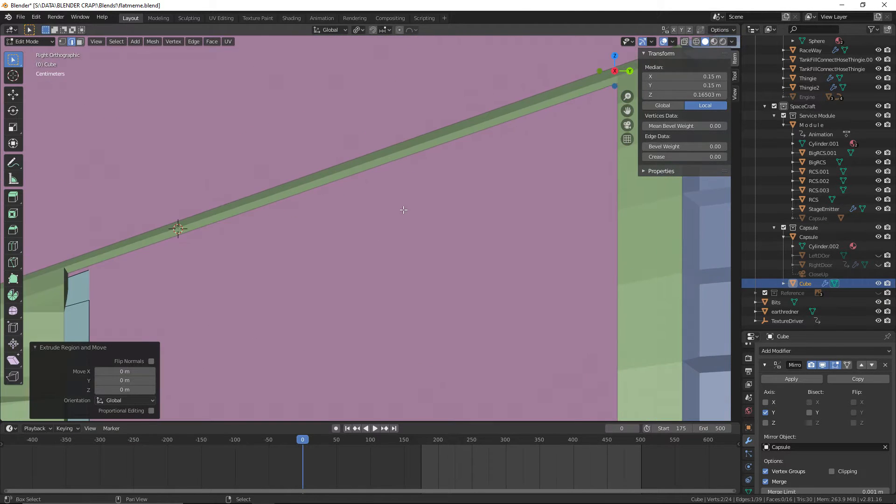
pyautogui.scroll(-2, 397, 215)
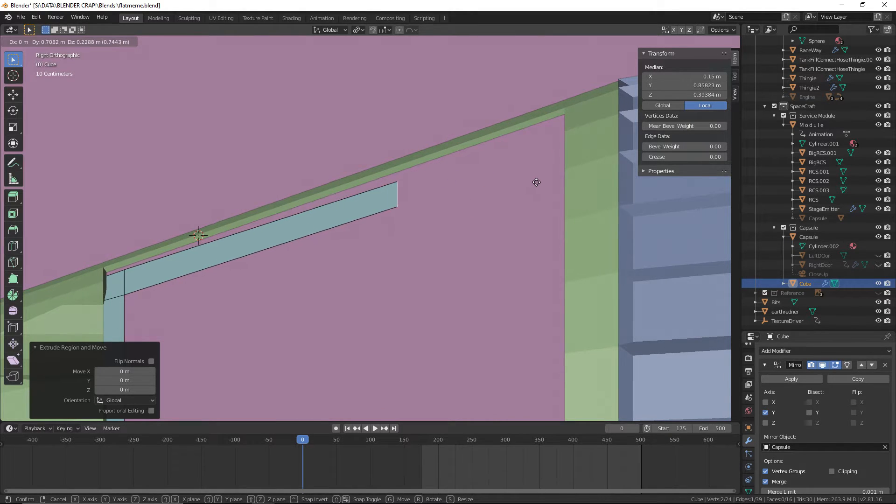
# Switch to the browser and examine the fisheye Gemini cabin photo and the Mercury Friendship 7 cockpit photo for the layout
pyautogui.press('ctrl+super+Right')
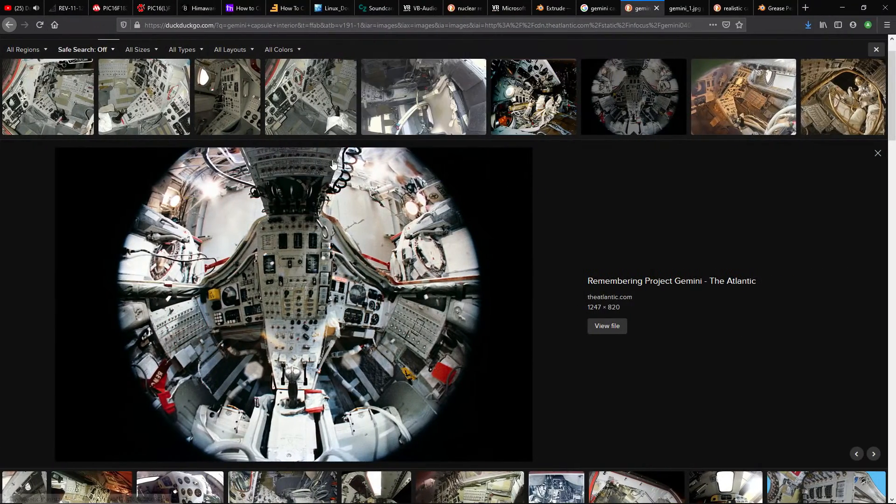
pyautogui.scroll(2, 355, 283)
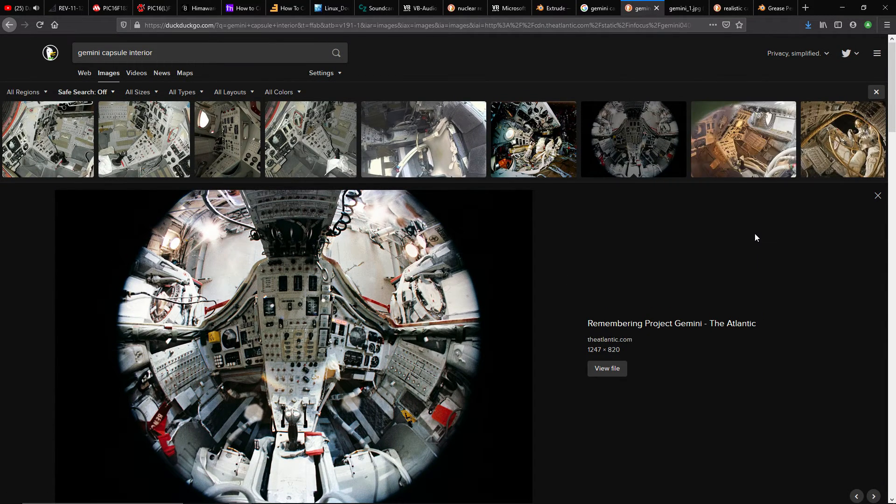
pyautogui.scroll(-4, 274, 416)
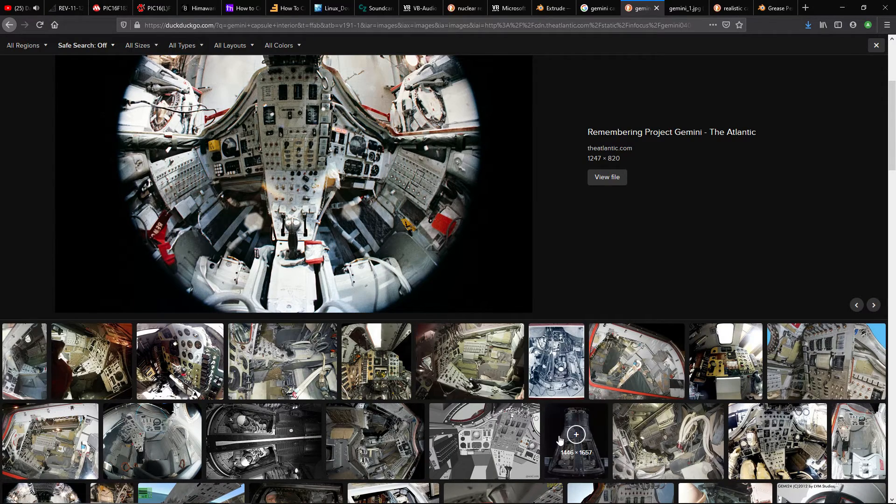
pyautogui.click(372, 354)
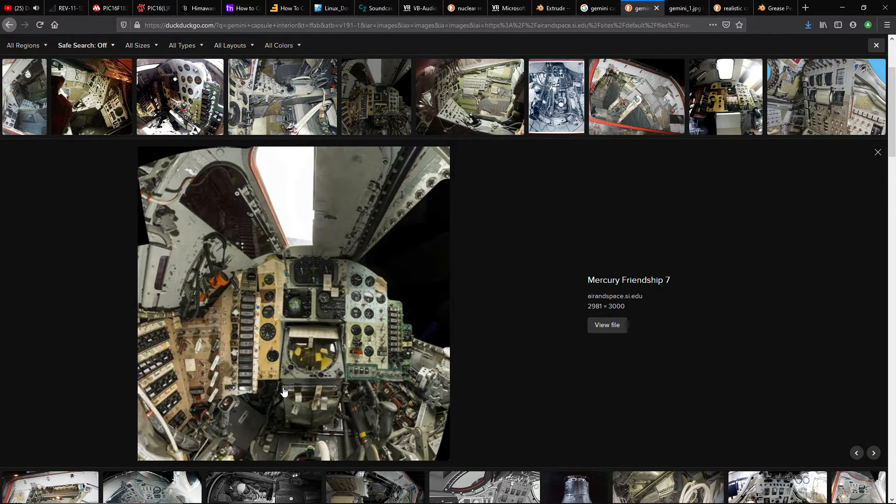
pyautogui.scroll(3, 616, 282)
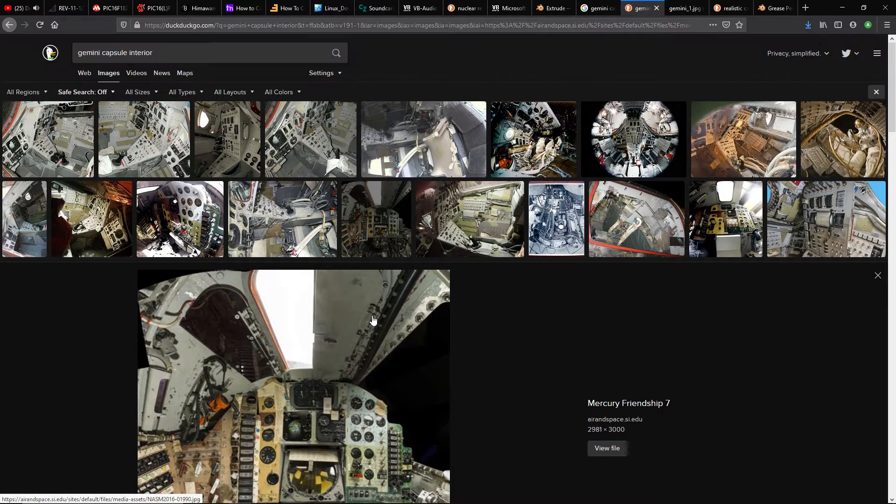
# Examine the Gemini 11 capsule interior photo and the Gemini 6 Restoration Journal photos for the console and pedestal shapes
pyautogui.click(422, 133)
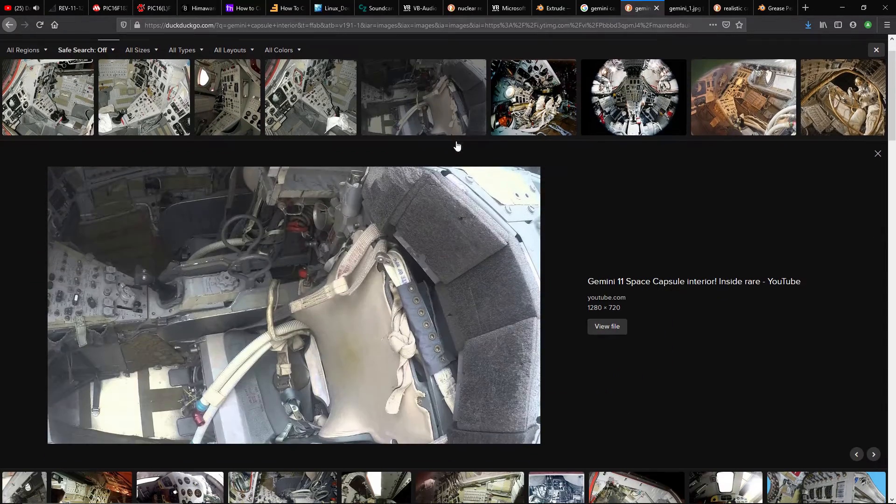
pyautogui.click(310, 98)
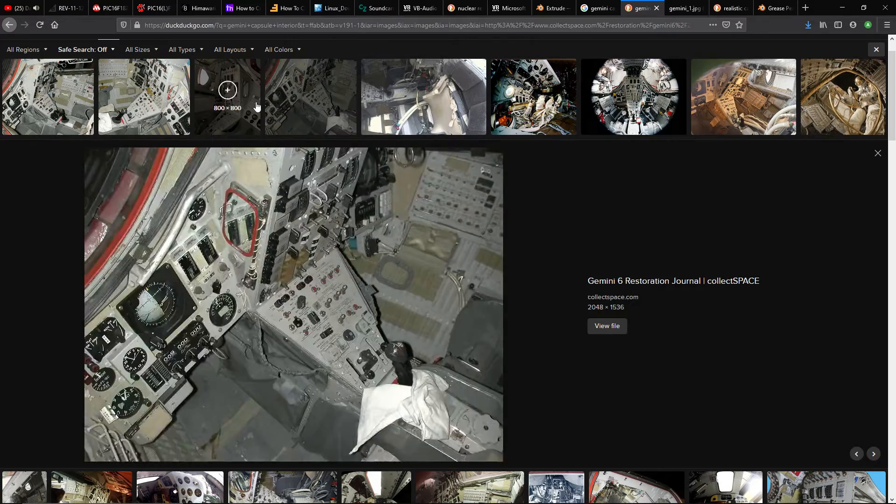
pyautogui.click(256, 106)
pyautogui.click(189, 106)
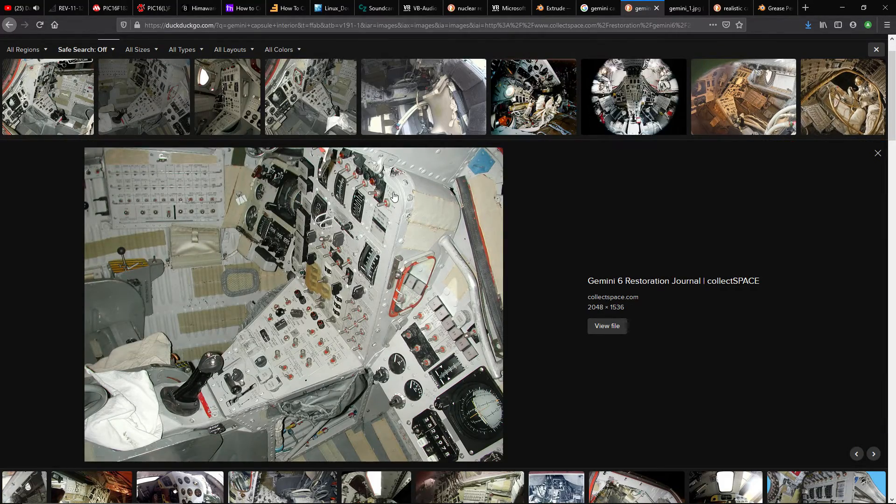
# Browse further image results and examine the Space Race Leadership photo of the open capsule from above
pyautogui.scroll(-2, 379, 212)
pyautogui.scroll(-2, 378, 213)
pyautogui.scroll(3, 378, 212)
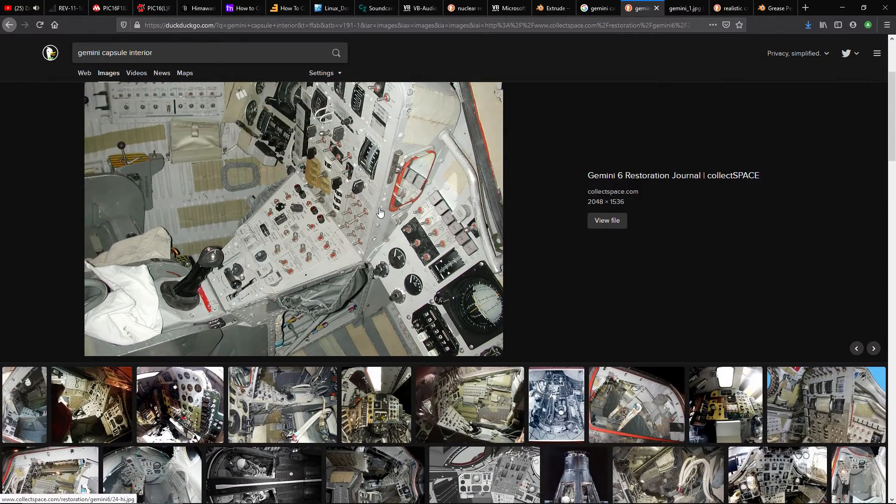
pyautogui.scroll(-2, 379, 212)
pyautogui.click(557, 327)
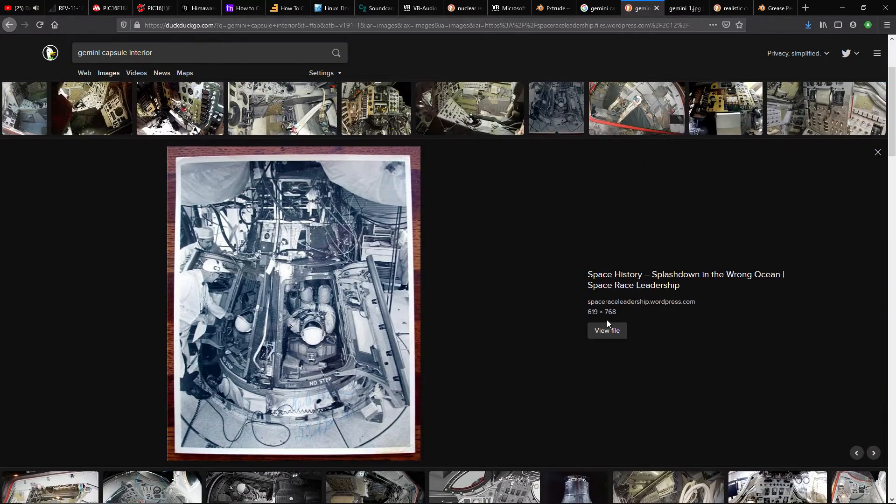
pyautogui.scroll(3, 533, 301)
pyautogui.scroll(-2, 531, 301)
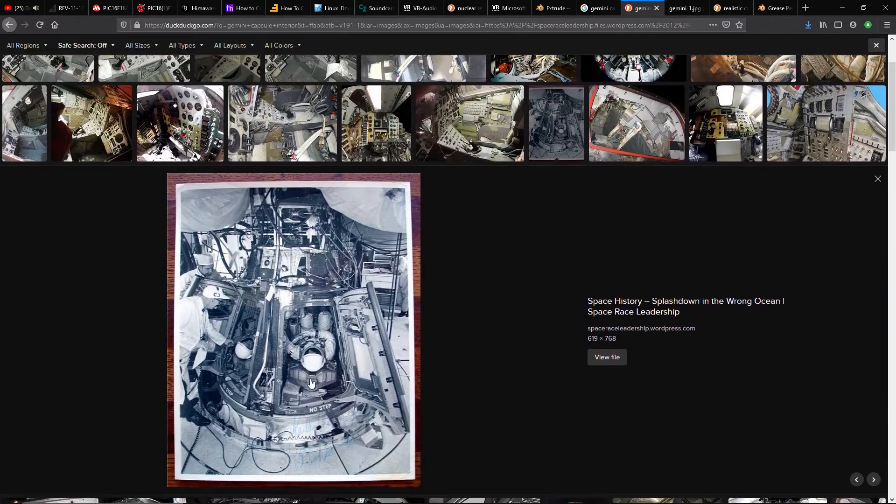
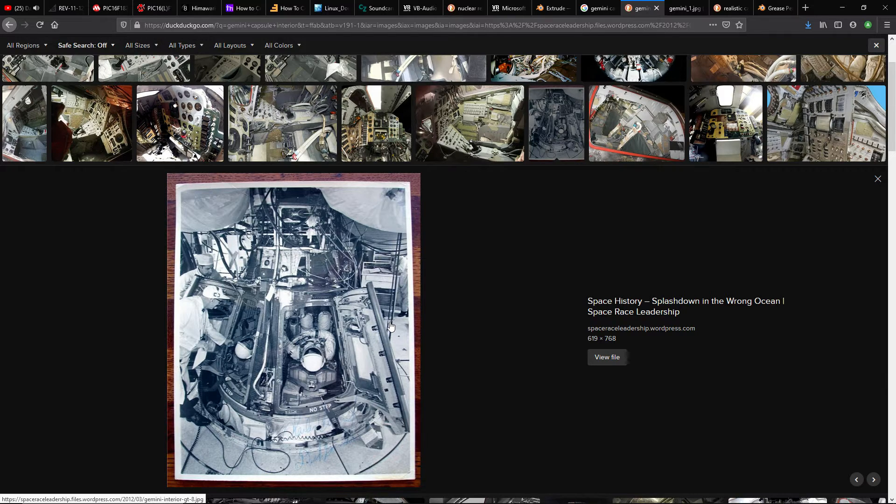
# Examine the photo of Shepard's Freedom 7 interior and the small Gemini B RM cabin photo among the image results
pyautogui.scroll(3, 391, 325)
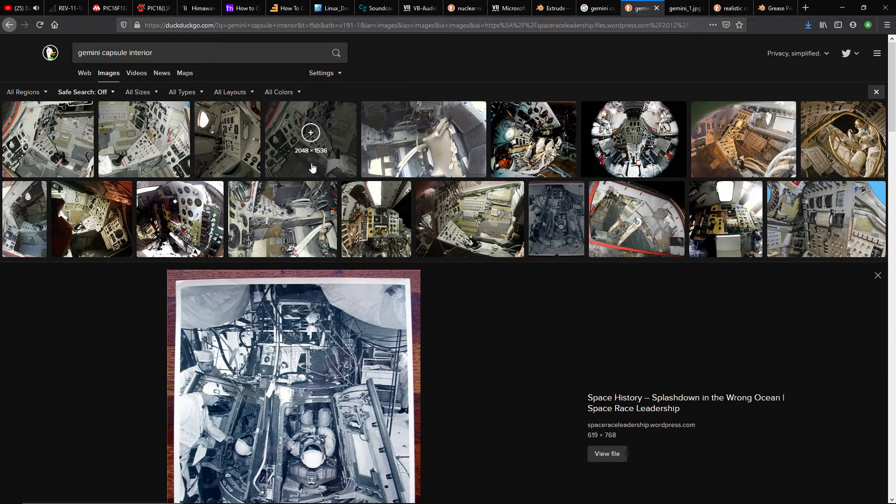
pyautogui.click(533, 150)
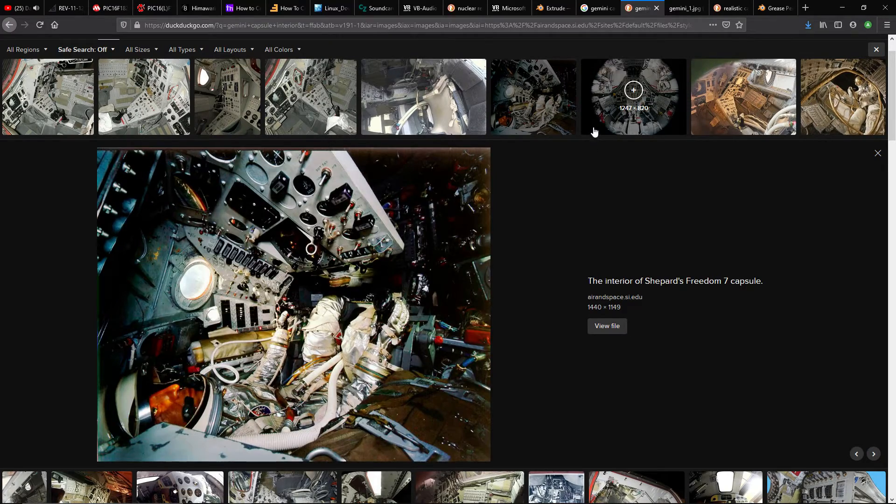
pyautogui.click(594, 132)
pyautogui.click(557, 129)
pyautogui.click(616, 125)
pyautogui.click(684, 117)
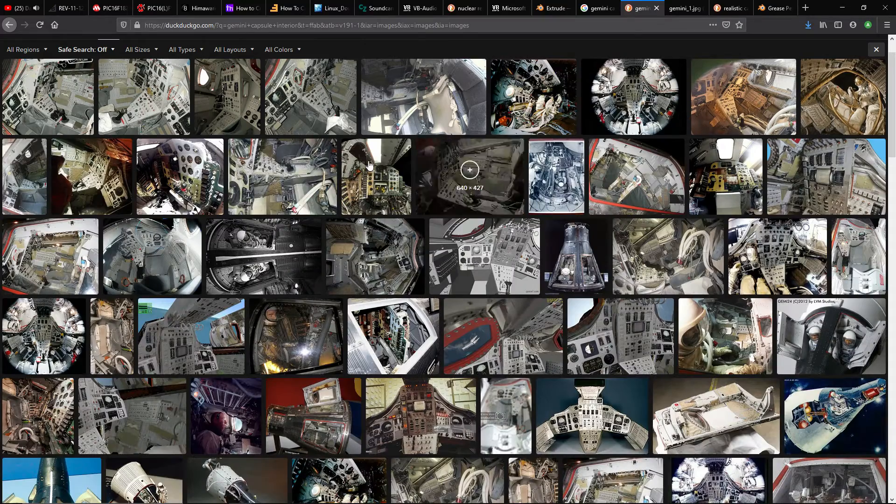
pyautogui.click(199, 204)
pyautogui.click(180, 97)
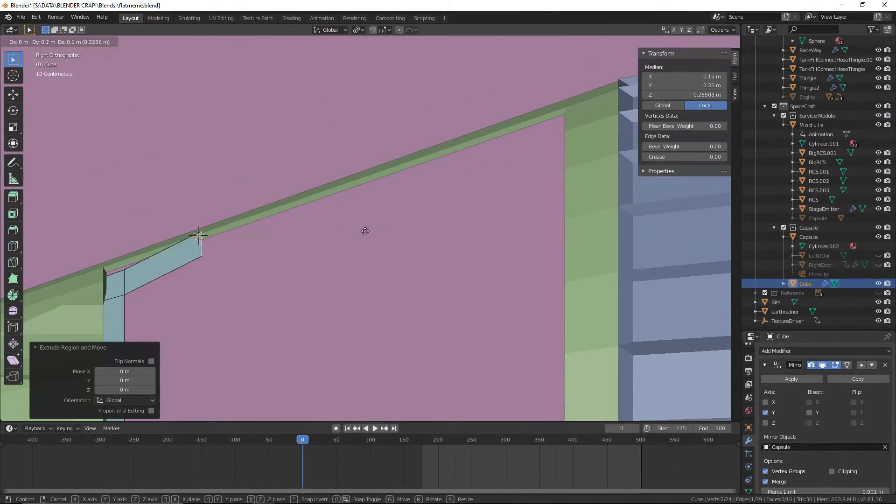
# In Blender, move the extruded overhead edge 0.53 m along Y and 0.186 m along Z beneath the hatch frame, and save the file
pyautogui.press('Escape')
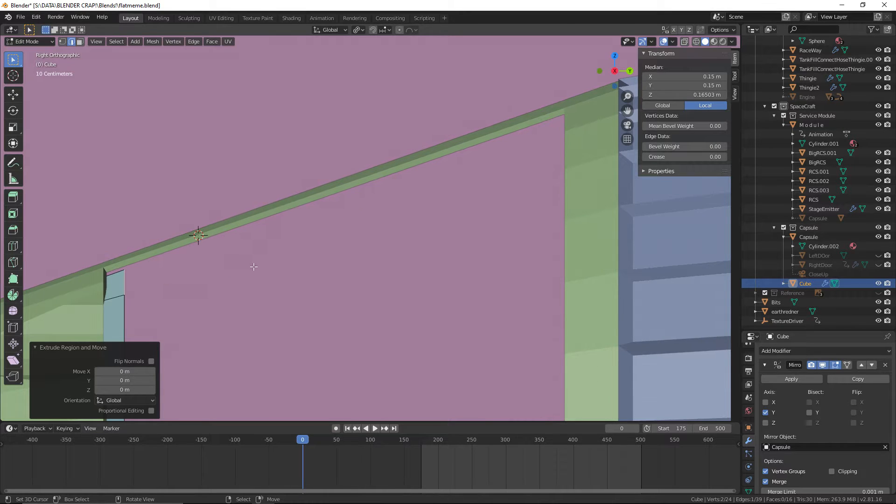
pyautogui.press('g')
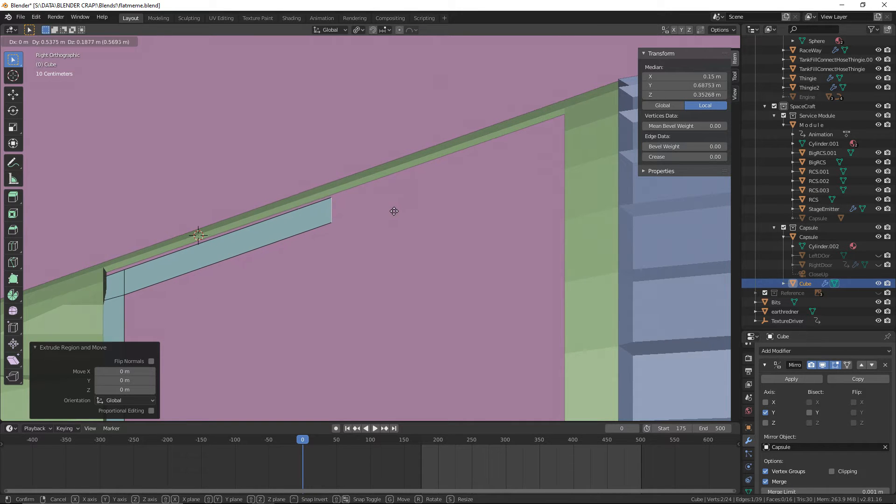
pyautogui.click(393, 210)
pyautogui.moveTo(392, 210); pyautogui.dragTo(409, 182, button='middle')
pyautogui.click(20, 17)
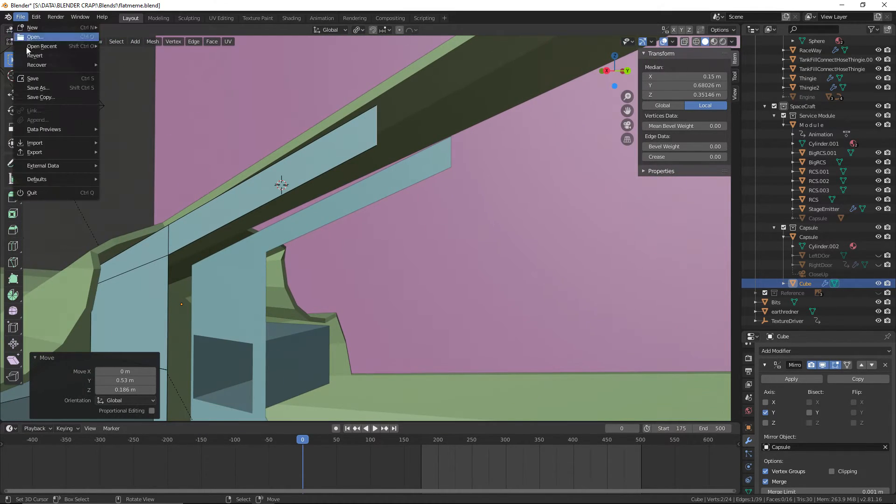
pyautogui.click(33, 79)
# Switch to the browser and examine the two Gemini 6 Restoration Journal photos for the angle of the side instrument panel
pyautogui.moveTo(280, 187); pyautogui.dragTo(489, 202, button='middle')
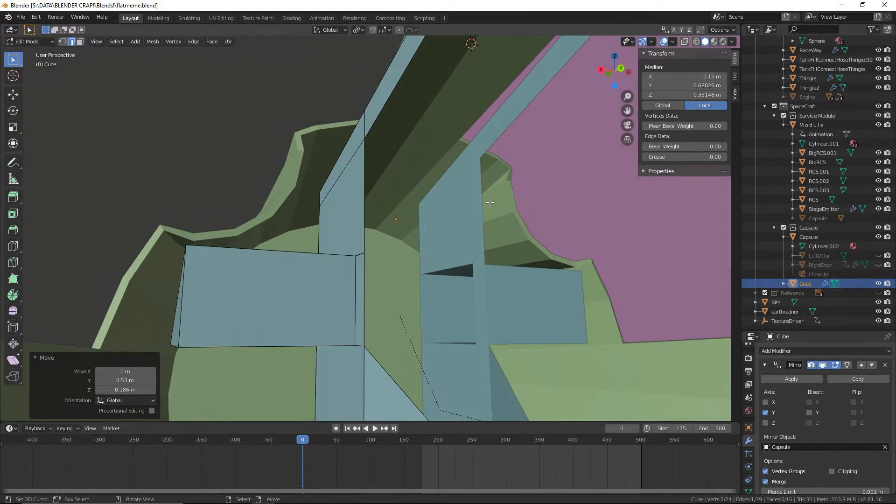
pyautogui.hotkey('alt', 'Tab')
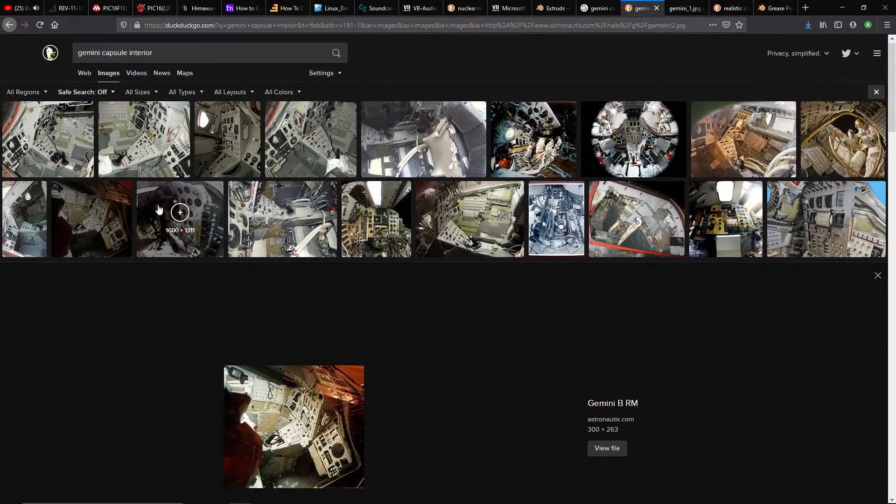
pyautogui.click(182, 211)
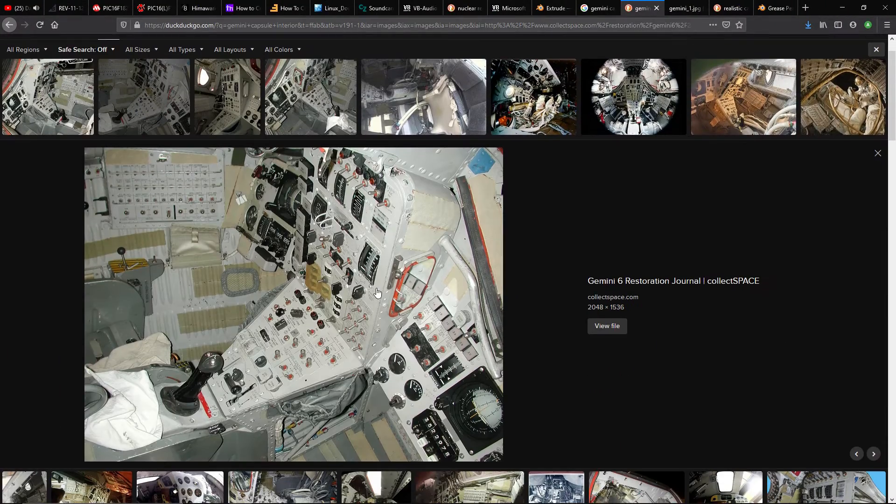
pyautogui.click(334, 116)
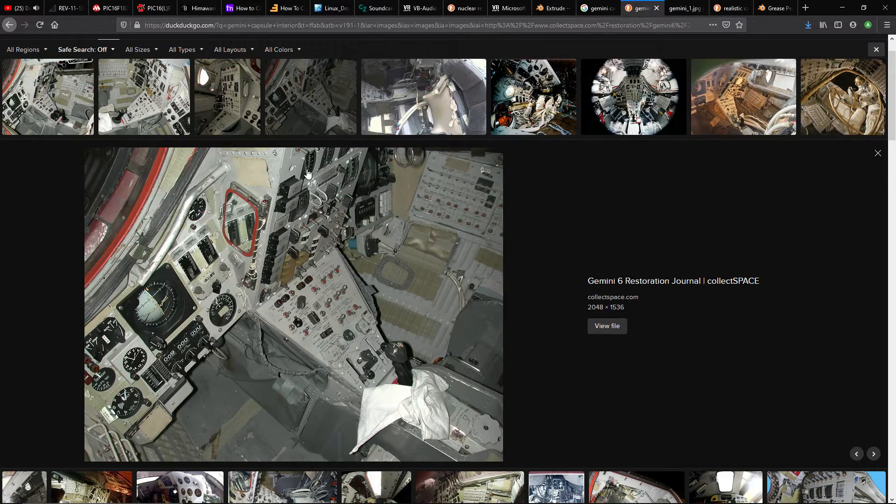
pyautogui.hotkey('alt', 'Tab')
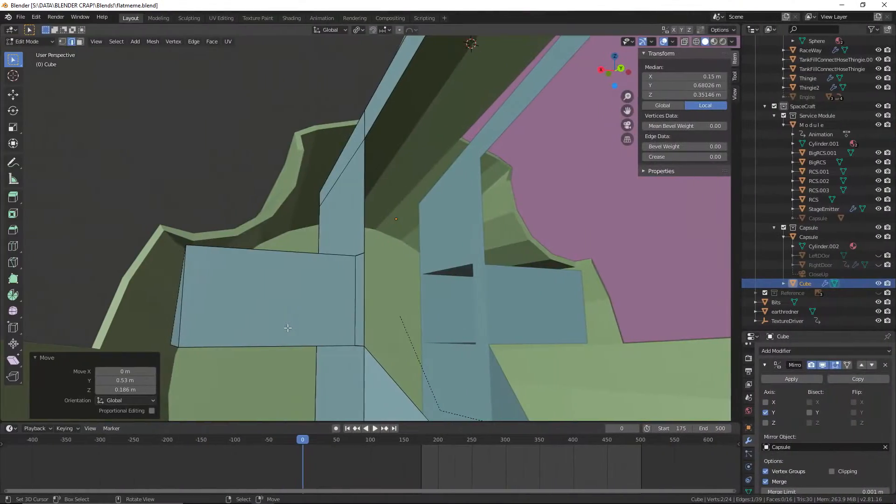
# Back in Blender, move the side console's lower front edge 0.0375 m along Y to tilt its face, and save the file
pyautogui.moveTo(282, 298); pyautogui.dragTo(272, 277, button='middle')
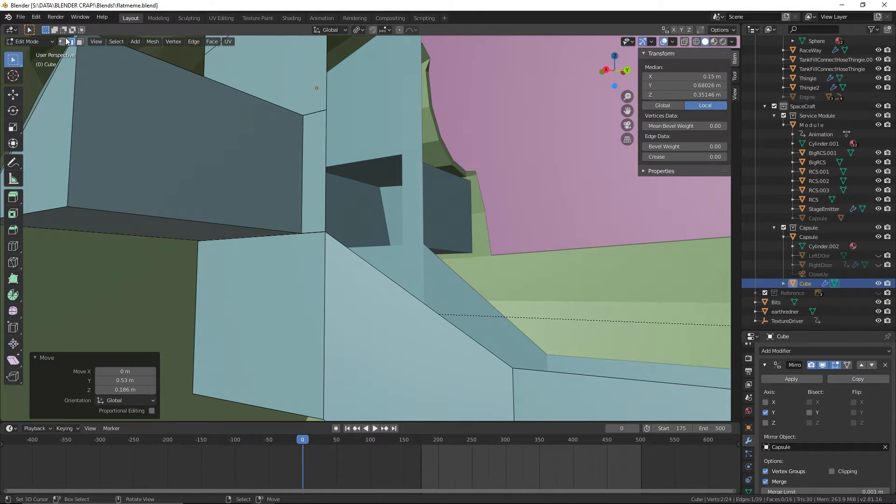
pyautogui.click(173, 212)
pyautogui.moveTo(184, 172); pyautogui.dragTo(190, 189, button='middle')
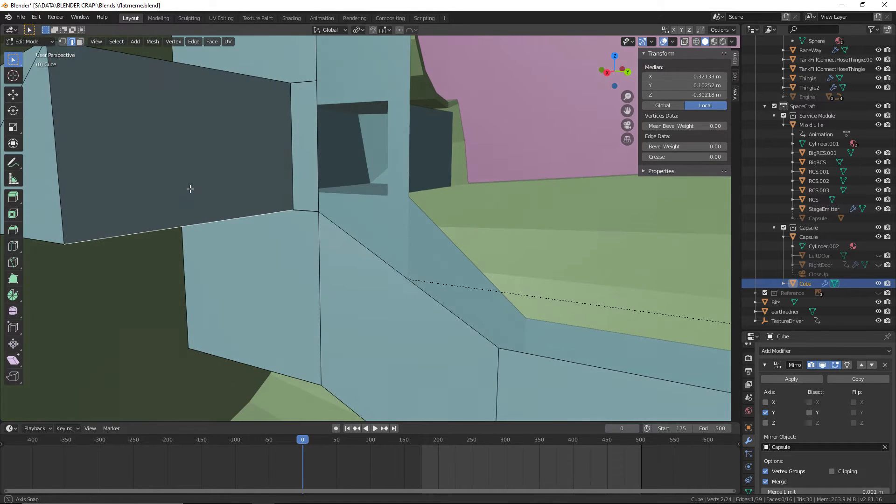
pyautogui.press('g')
pyautogui.press('x')
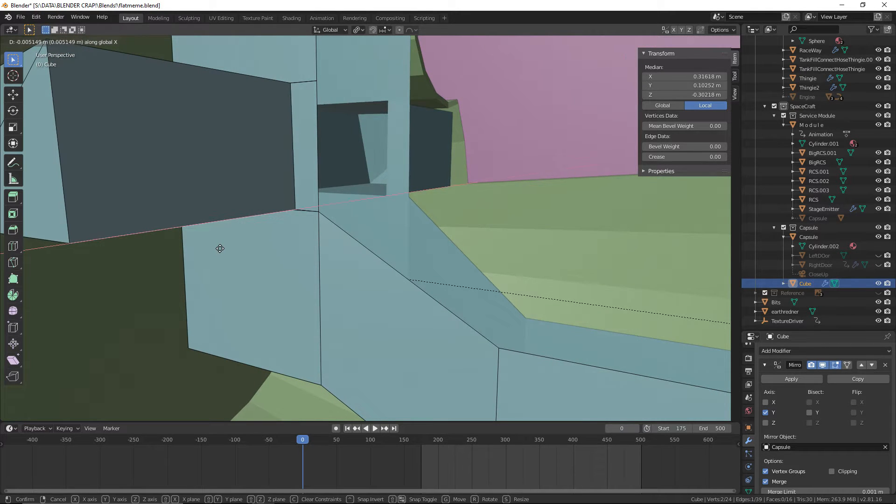
pyautogui.press('y')
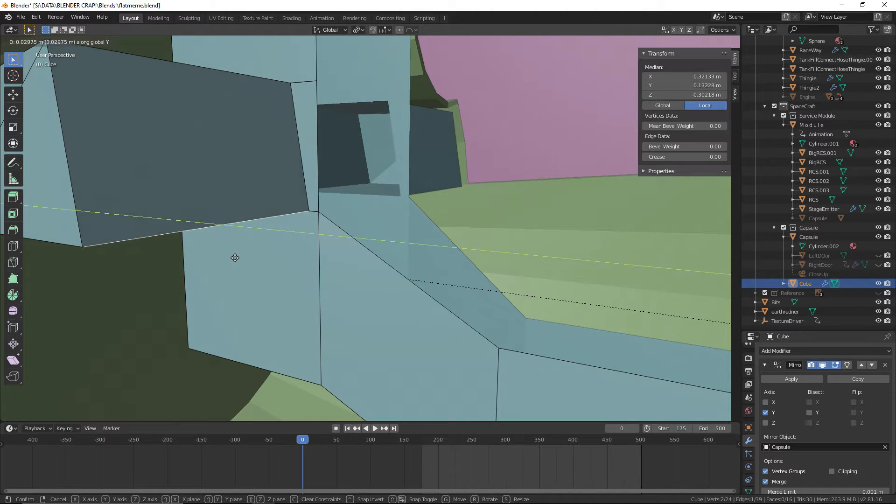
pyautogui.click(239, 261)
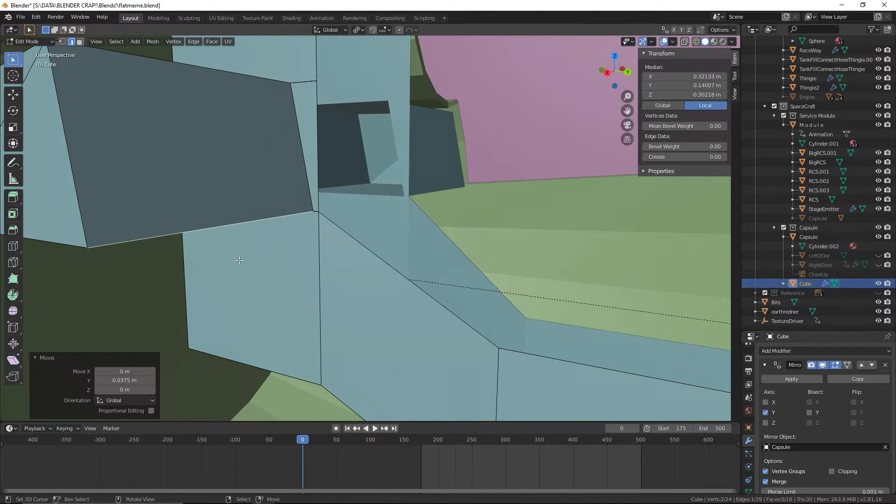
pyautogui.moveTo(238, 261)
pyautogui.mouseDown(button='middle')
pyautogui.moveTo(287, 269)
pyautogui.moveTo(252, 270)
pyautogui.mouseUp(button='middle')
pyautogui.click(21, 17)
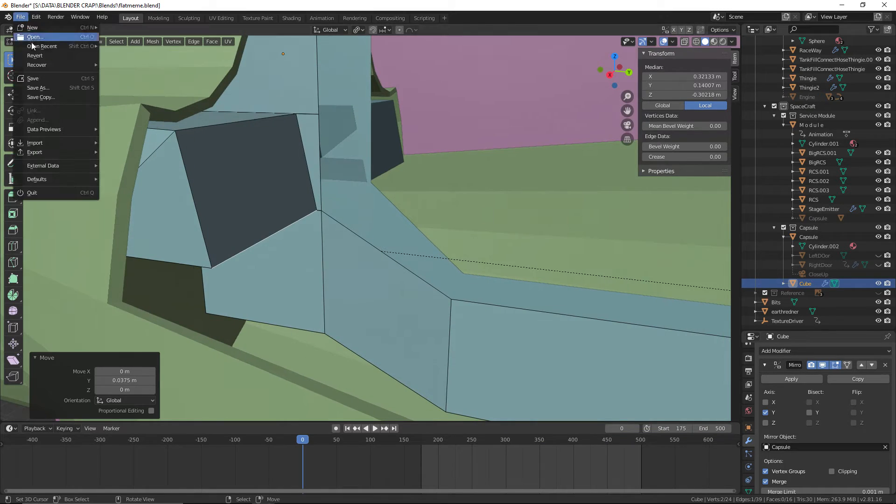
pyautogui.click(46, 77)
# Switch to the browser and examine the TurboSquid 3D Gemini capsule interior image for the console and pedestal arrangement
pyautogui.moveTo(279, 187); pyautogui.dragTo(324, 203, button='middle')
pyautogui.click(482, 84)
pyautogui.hotkey('alt', 'Tab')
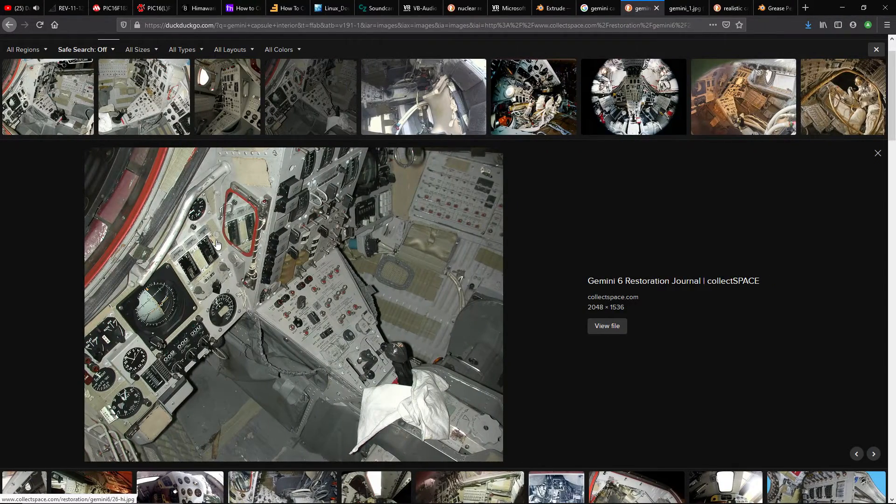
pyautogui.scroll(2, 217, 243)
pyautogui.click(335, 171)
pyautogui.click(247, 155)
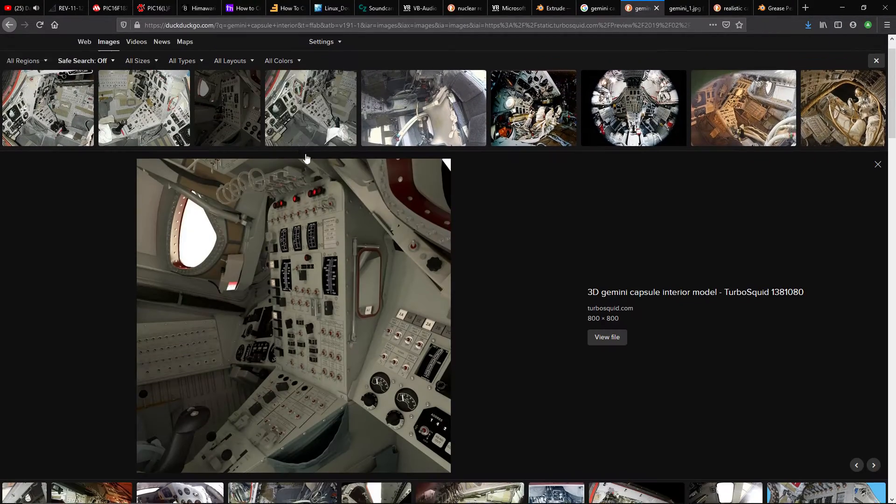
pyautogui.scroll(-1, 306, 159)
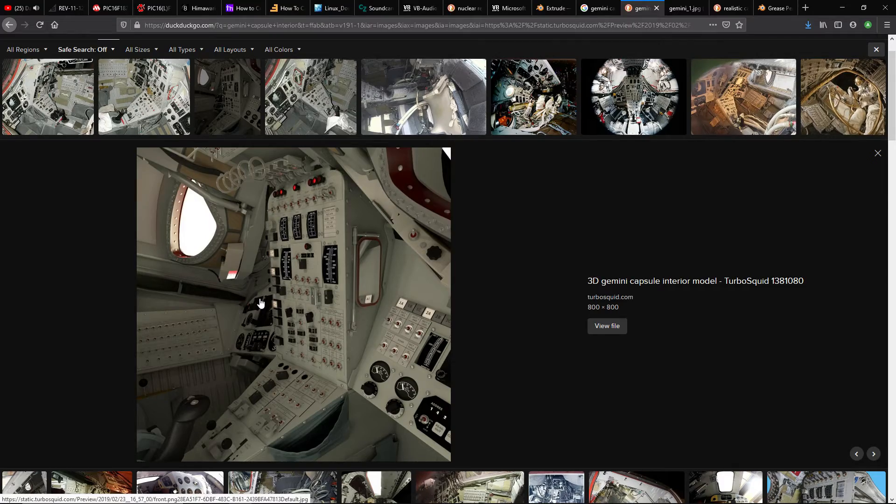
pyautogui.hotkey('alt', 'Tab')
# In Blender, move the side console's upper outer corner vertex about 0.05 m along X to meet the capsule wall
pyautogui.keyDown('shift'); pyautogui.moveTo(234, 219); pyautogui.dragTo(422, 258, button='middle'); pyautogui.keyUp('shift')
pyautogui.scroll(3, 317, 273)
pyautogui.scroll(1, 422, 258)
pyautogui.scroll(-1, 421, 258)
pyautogui.rightClick(313, 262)
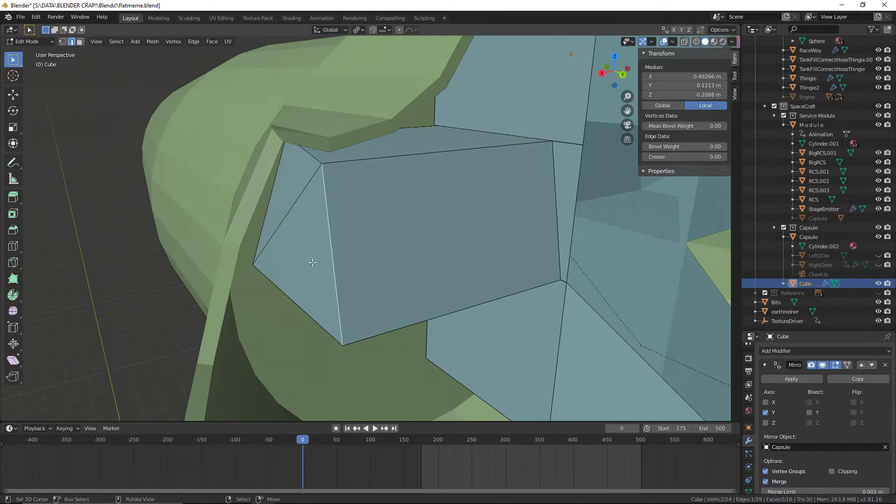
pyautogui.click(63, 42)
pyautogui.scroll(-1, 384, 185)
pyautogui.rightClick(323, 176)
pyautogui.moveTo(383, 186); pyautogui.dragTo(375, 186, button='middle')
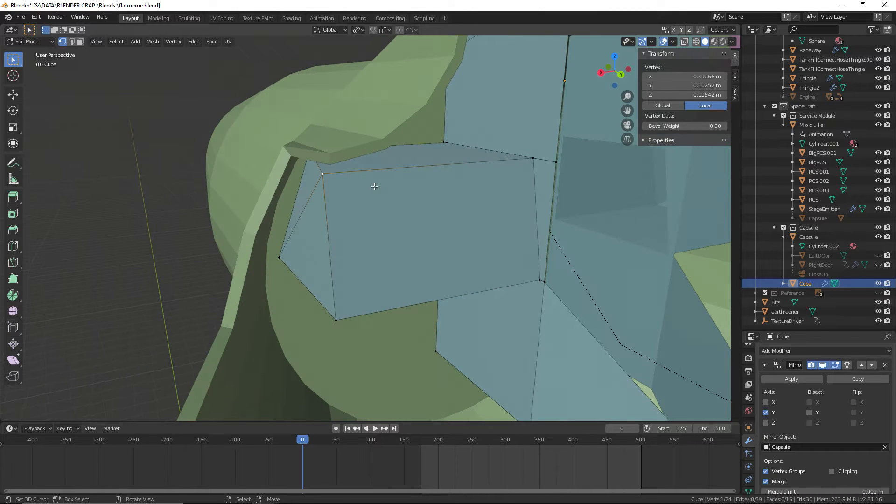
pyautogui.press('g')
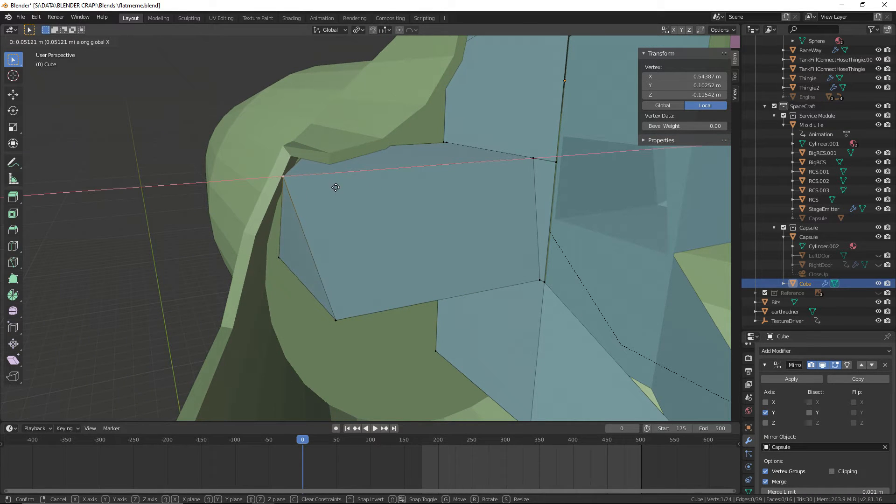
pyautogui.click(337, 189)
# Move the side console's lower outer corner vertex 0.131 m along X so it reaches the capsule wall
pyautogui.moveTo(337, 190)
pyautogui.mouseDown(button='middle')
pyautogui.moveTo(380, 200)
pyautogui.moveTo(394, 194)
pyautogui.moveTo(351, 190)
pyautogui.mouseUp(button='middle')
pyautogui.rightClick(339, 309)
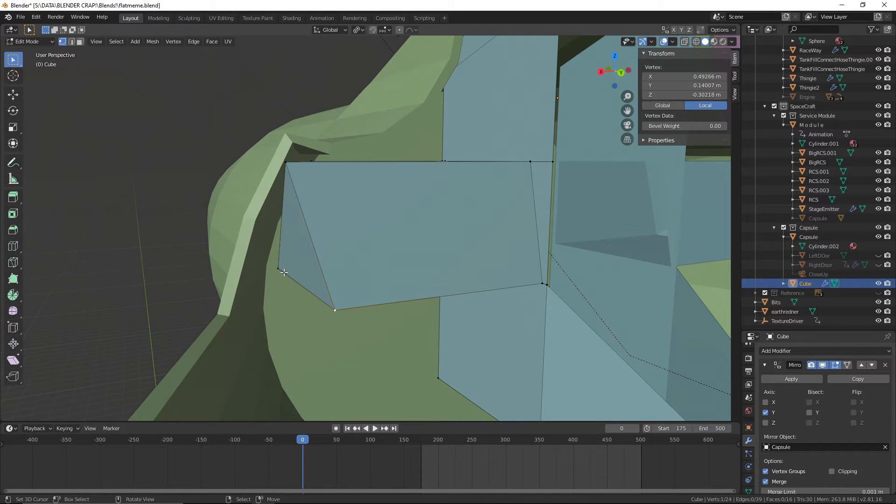
pyautogui.press('x')
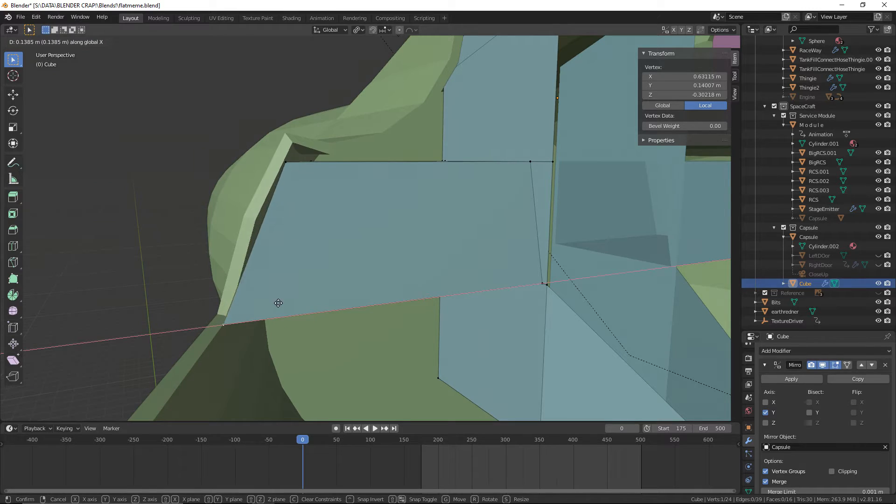
pyautogui.click(284, 303)
pyautogui.moveTo(284, 304)
pyautogui.mouseDown(button='middle')
pyautogui.moveTo(327, 301)
pyautogui.moveTo(272, 304)
pyautogui.mouseUp(button='middle')
pyautogui.scroll(-3, 272, 304)
pyautogui.moveTo(402, 301); pyautogui.dragTo(361, 240, button='middle')
pyautogui.scroll(-2, 470, 296)
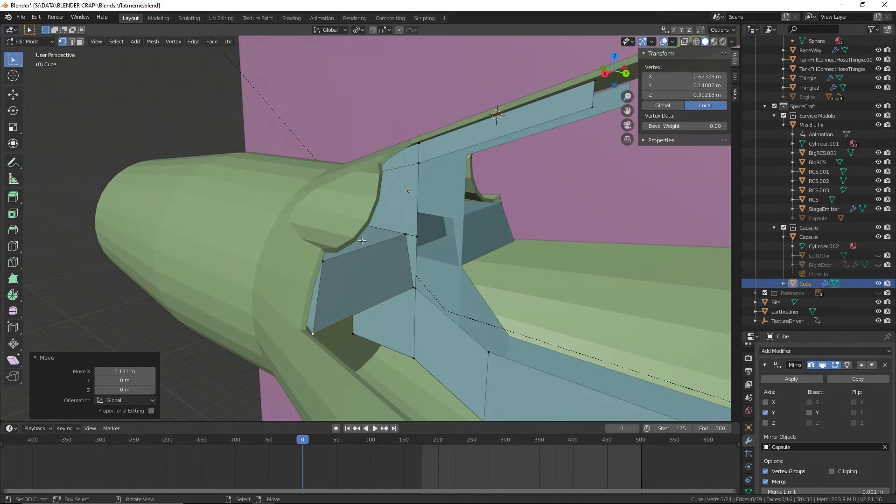
# Return the cabin mesh to Object Mode and save the file
pyautogui.click(28, 42)
pyautogui.click(29, 51)
pyautogui.click(20, 18)
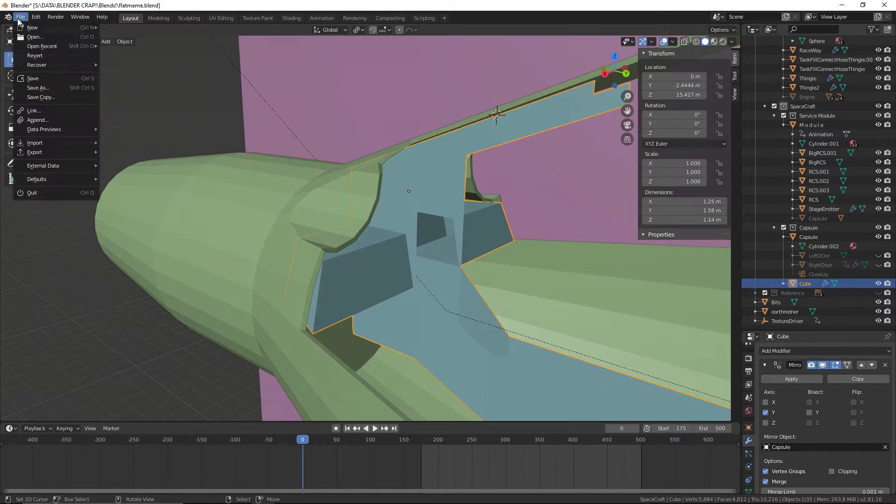
pyautogui.click(32, 78)
# Inspect the mirrored console and pedestal in the capsule, comparing them with the Gemini 6 photo and the TurboSquid interior image
pyautogui.moveTo(406, 83); pyautogui.dragTo(390, 235, button='middle')
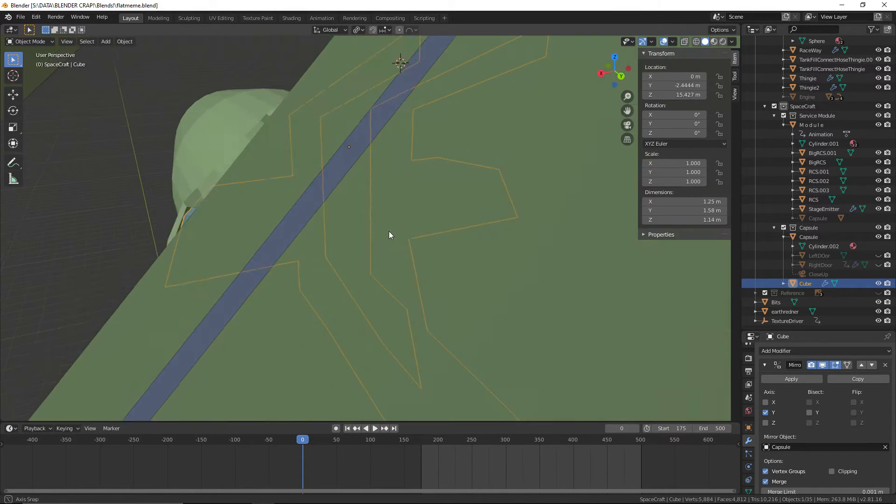
pyautogui.scroll(-3, 408, 233)
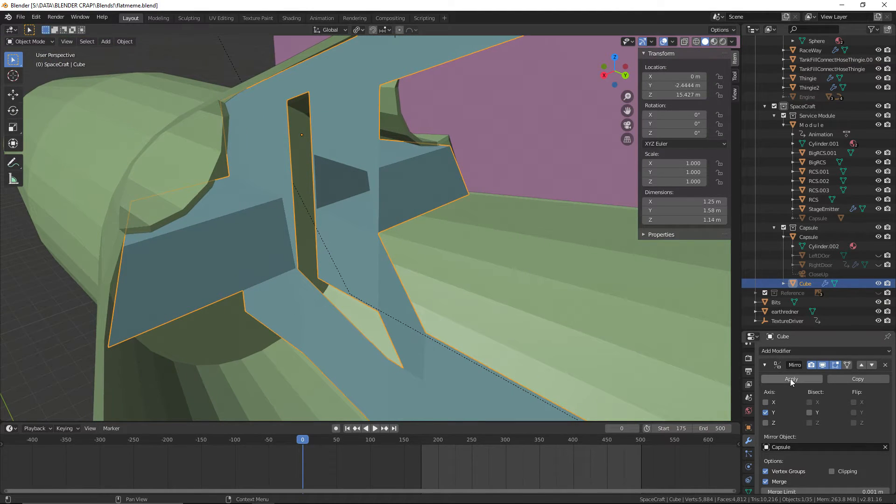
pyautogui.moveTo(536, 298); pyautogui.dragTo(464, 253, button='middle')
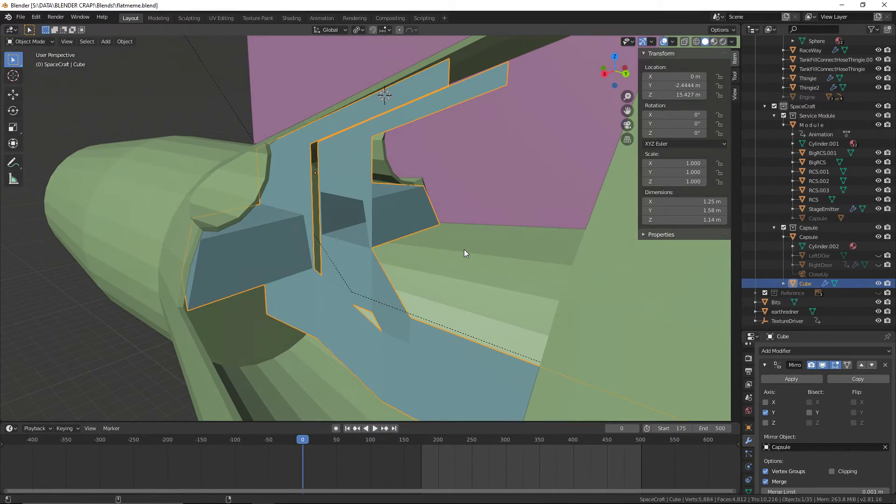
pyautogui.hotkey('alt', 'Tab')
pyautogui.click(173, 110)
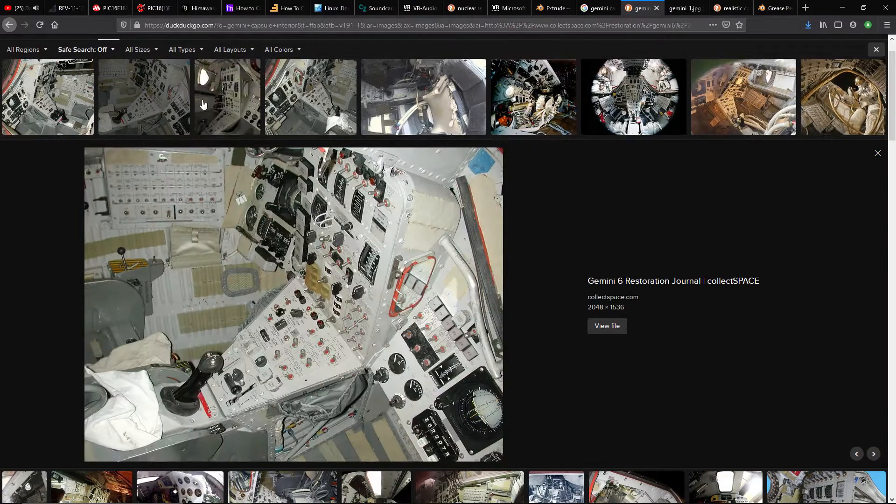
pyautogui.click(227, 98)
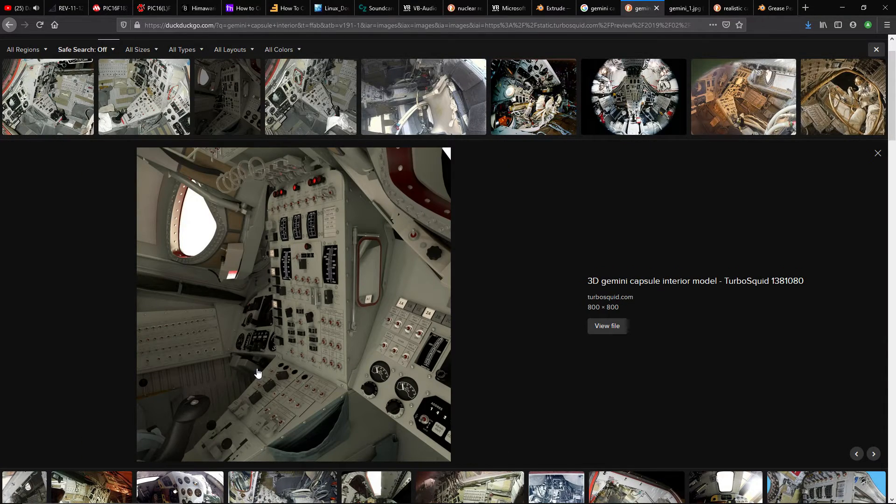
pyautogui.scroll(-3, 308, 383)
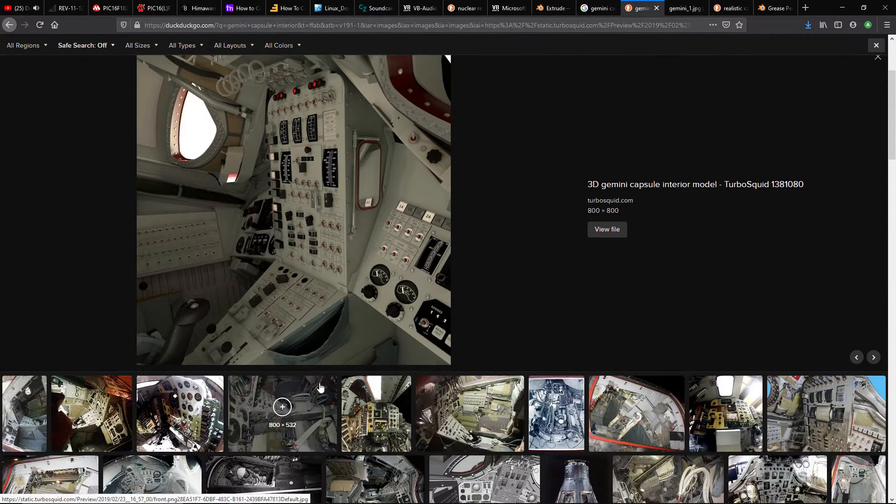
pyautogui.hotkey('alt', 'Tab')
pyautogui.moveTo(339, 329); pyautogui.dragTo(429, 337, button='middle')
pyautogui.scroll(3, 341, 309)
pyautogui.moveTo(317, 323); pyautogui.dragTo(317, 252, button='middle')
pyautogui.scroll(2, 427, 276)
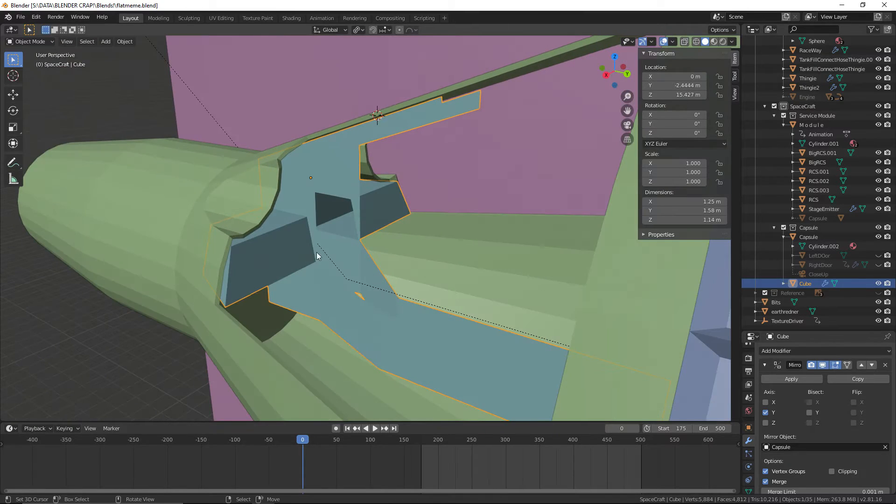
# Add a cube mesh at the 3D cursor with a size of 1 m
pyautogui.click(20, 16)
pyautogui.moveTo(268, 158); pyautogui.dragTo(255, 196, button='middle')
pyautogui.scroll(6, 345, 197)
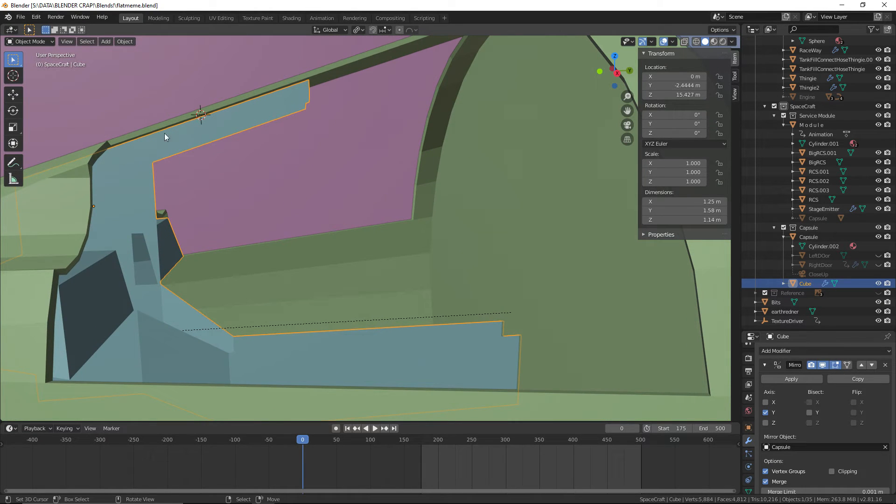
pyautogui.click(105, 42)
pyautogui.moveTo(134, 54)
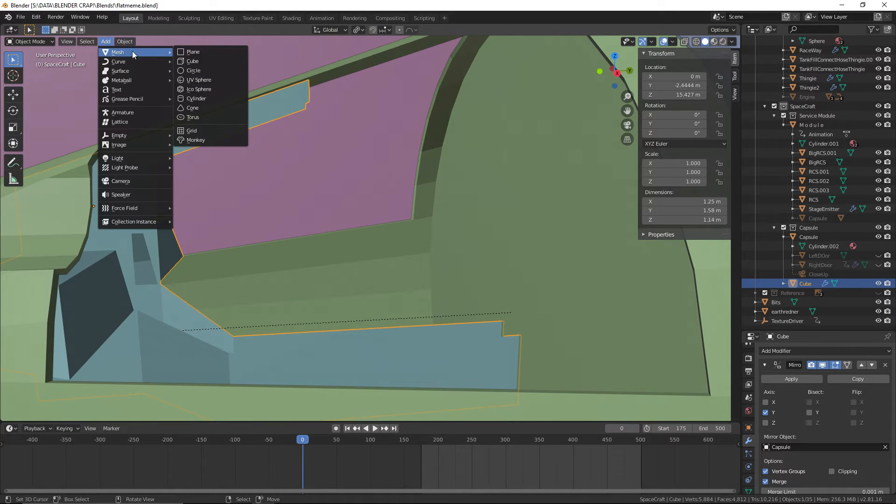
pyautogui.click(206, 61)
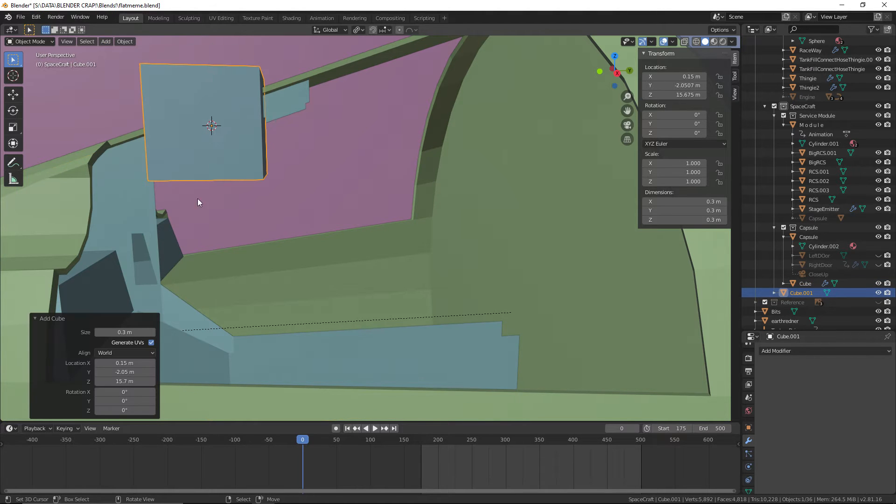
pyautogui.click(122, 332)
pyautogui.write('1')
pyautogui.press('Return')
# Set the new cube's size to 0.33 m
pyautogui.scroll(-5, 291, 219)
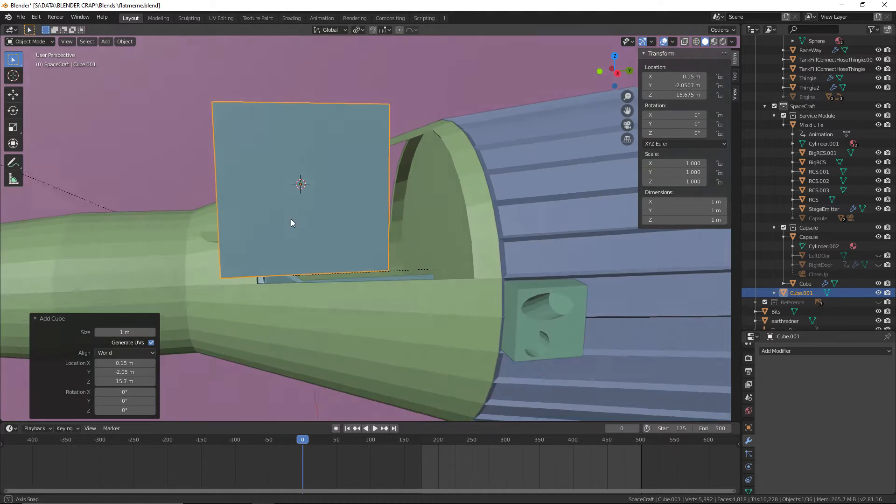
pyautogui.moveTo(290, 219); pyautogui.dragTo(300, 246, button='middle')
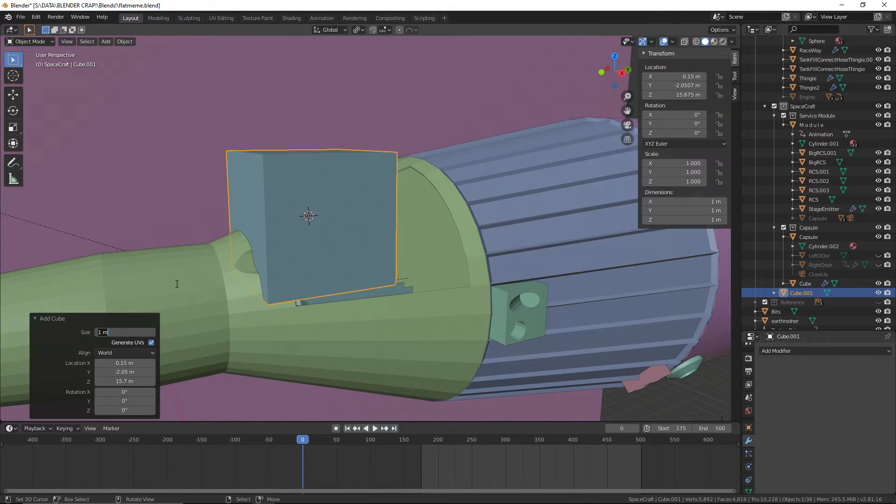
pyautogui.press('Return')
# Move the cube inside the capsule to about X 0.494 m, Y -1.422 m, Z 15.556 m, and save the file
pyautogui.moveTo(176, 284); pyautogui.dragTo(295, 269, button='middle')
pyautogui.click(400, 207)
pyautogui.moveTo(399, 208); pyautogui.dragTo(426, 200, button='middle')
pyautogui.press('g')
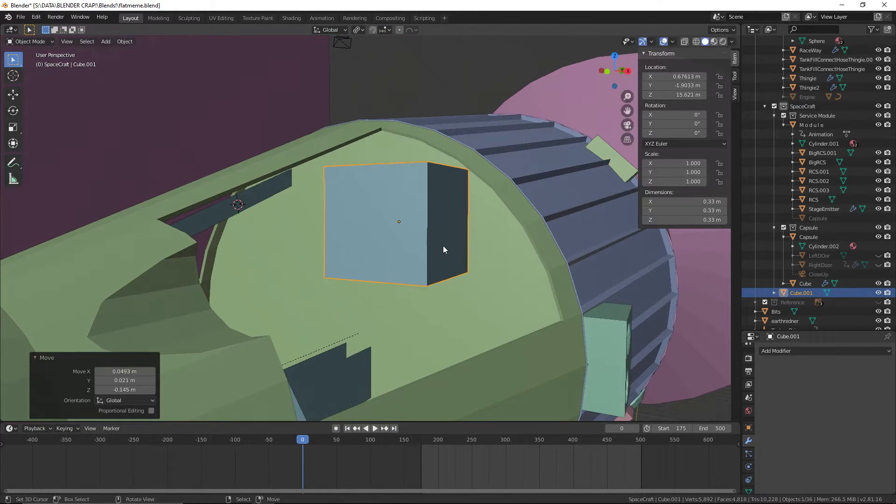
pyautogui.click(443, 246)
pyautogui.moveTo(443, 245); pyautogui.dragTo(501, 256, button='middle')
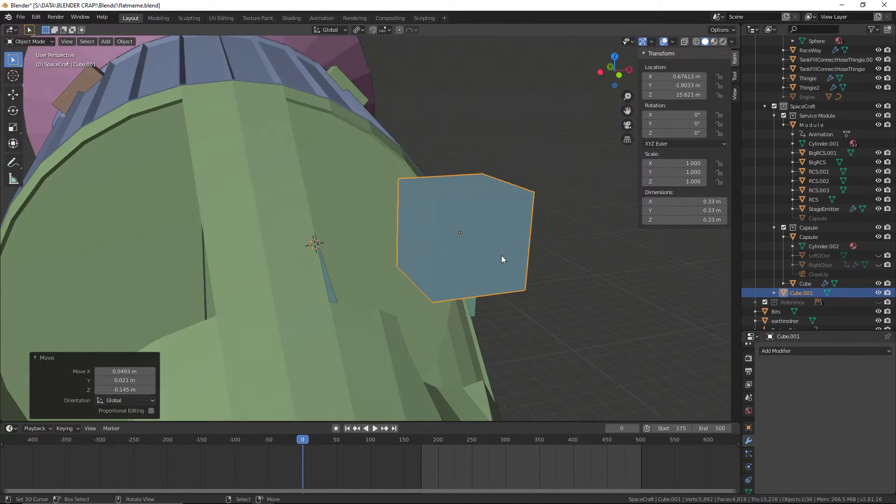
pyautogui.press('g')
pyautogui.click(410, 195)
pyautogui.moveTo(410, 194); pyautogui.dragTo(299, 244, button='middle')
pyautogui.press('g')
pyautogui.click(388, 293)
pyautogui.scroll(1, 387, 293)
pyautogui.moveTo(387, 293); pyautogui.dragTo(413, 299, button='middle')
pyautogui.press('g')
pyautogui.click(391, 312)
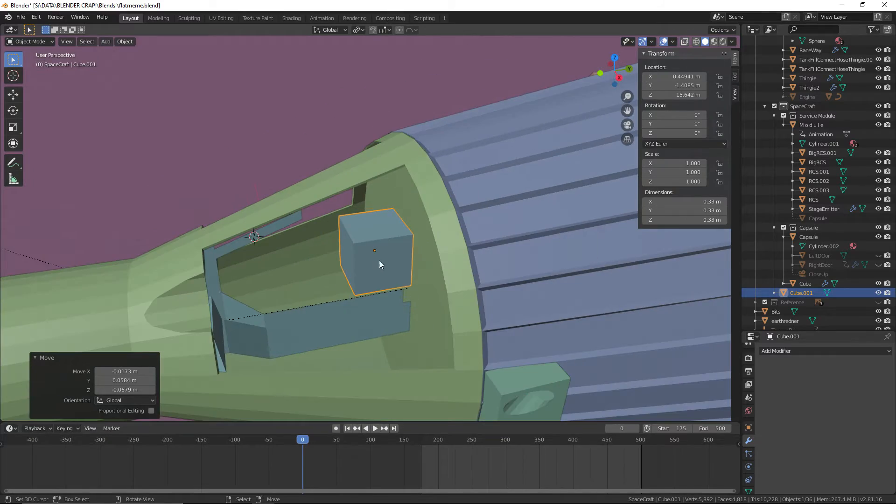
pyautogui.press('g')
pyautogui.click(377, 276)
pyautogui.moveTo(377, 276); pyautogui.dragTo(430, 299, button='middle')
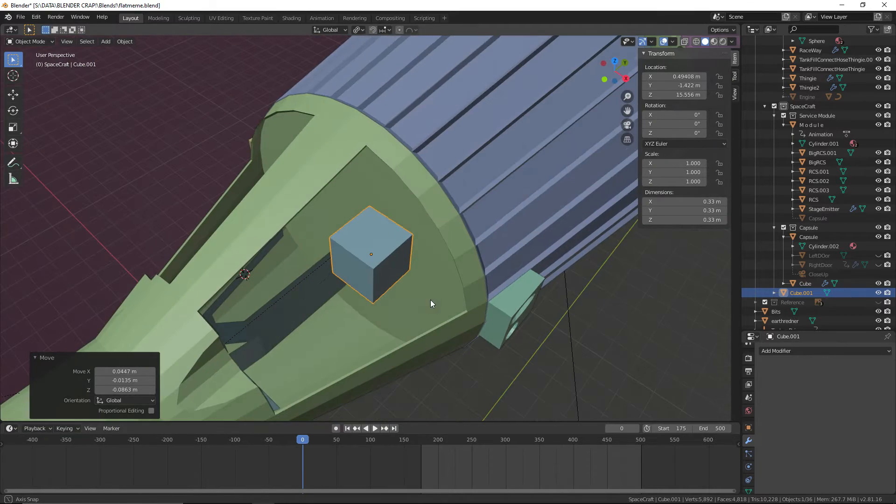
pyautogui.click(21, 17)
pyautogui.click(47, 78)
# Examine the cube's scale against the consoles and overhead panel inside the capsule
pyautogui.moveTo(133, 142); pyautogui.dragTo(414, 270, button='middle')
pyautogui.click(216, 170)
pyautogui.scroll(3, 291, 234)
pyautogui.rightClick(287, 210)
pyautogui.scroll(3, 356, 268)
pyautogui.scroll(-2, 323, 239)
pyautogui.scroll(2, 414, 271)
# Rename the cube Cube.001 as "Refernce Cube"
pyautogui.click(625, 358)
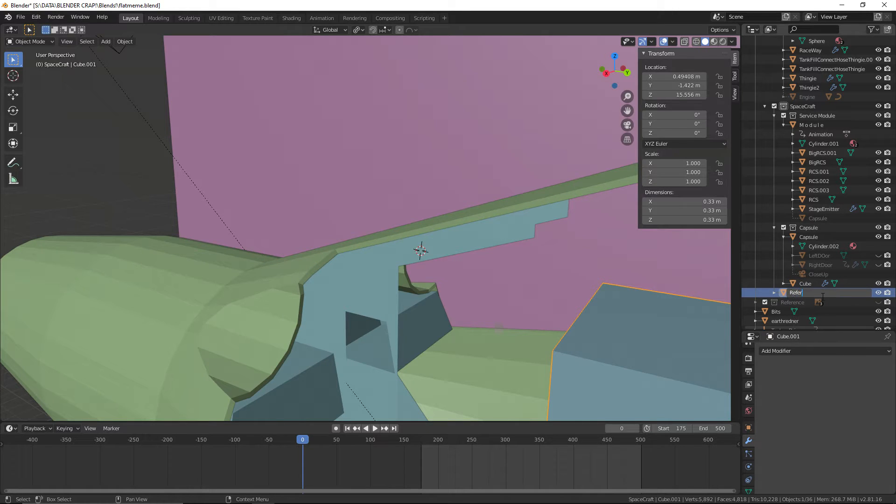
pyautogui.click(823, 295)
pyautogui.write('Refernce Cube')
pyautogui.press('Return')
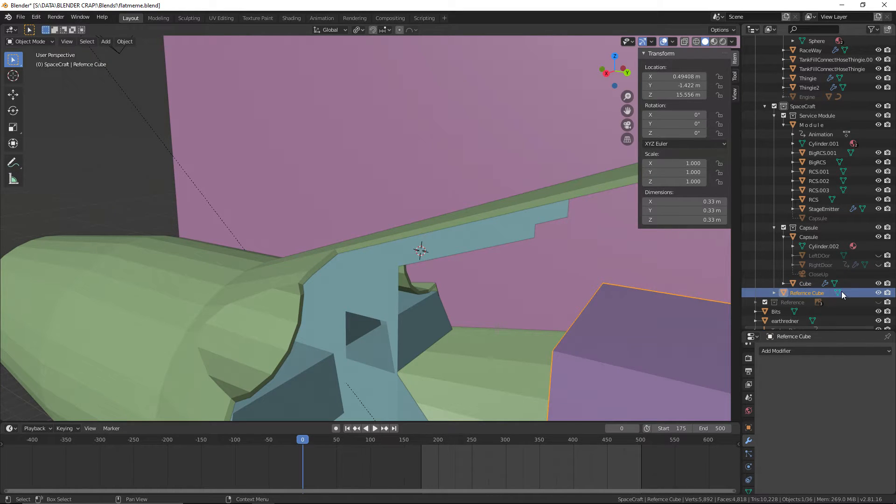
# Rename the cabin interior mesh as "Contorl Panels" and save the file
pyautogui.click(800, 286)
pyautogui.doubleClick(800, 285)
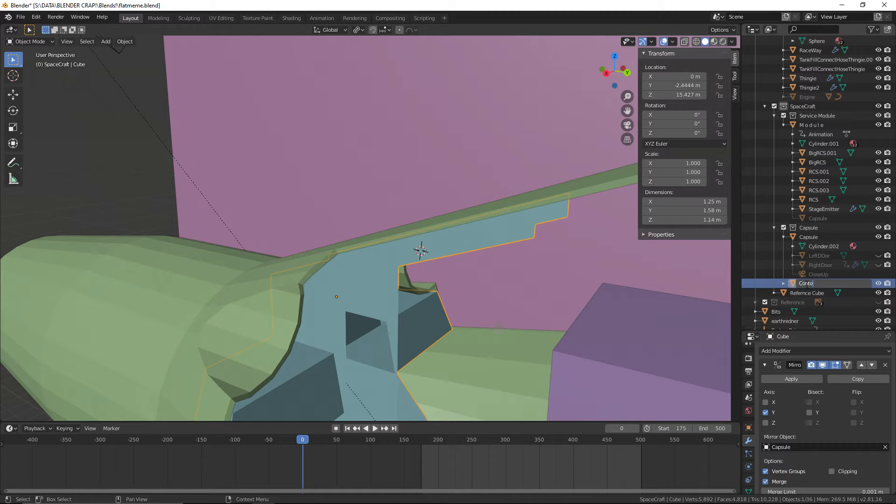
pyautogui.write('Contorl Panels')
pyautogui.press('Return')
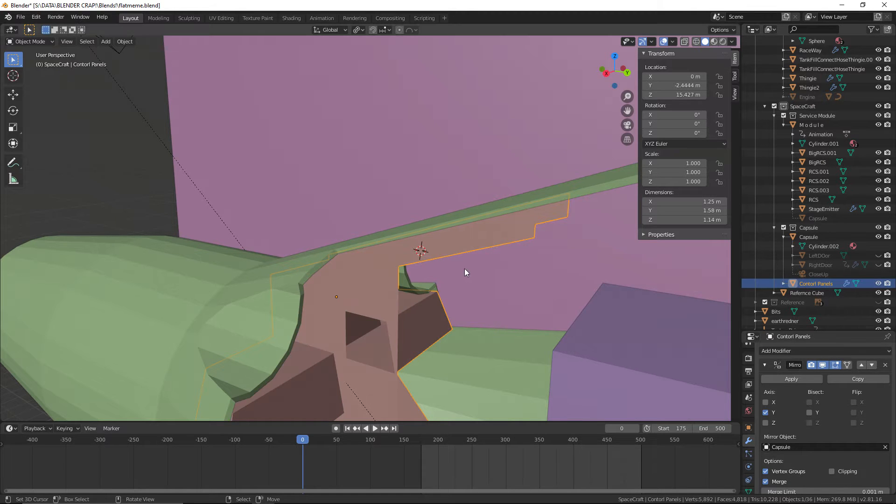
pyautogui.moveTo(464, 268); pyautogui.dragTo(154, 145, button='middle')
pyautogui.click(21, 17)
pyautogui.click(33, 80)
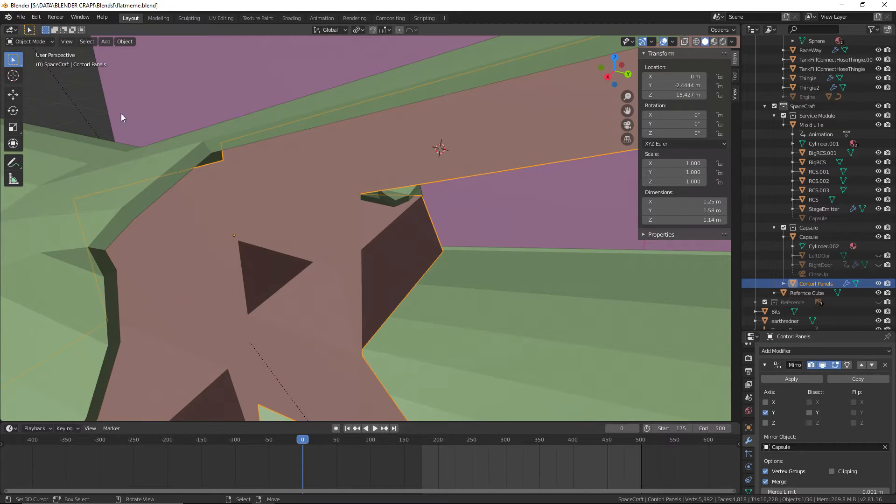
# Apply the Mirror modifier of the control panels mesh
pyautogui.moveTo(120, 116); pyautogui.dragTo(367, 217, button='middle')
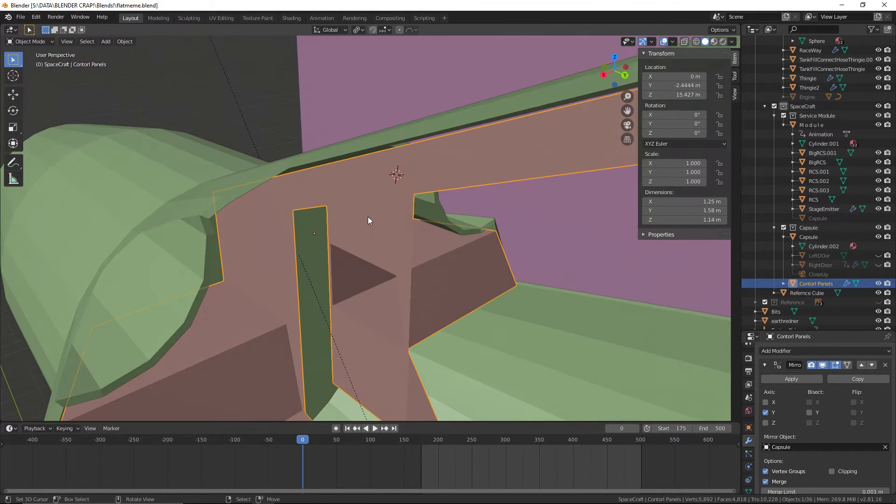
pyautogui.click(750, 430)
pyautogui.click(748, 441)
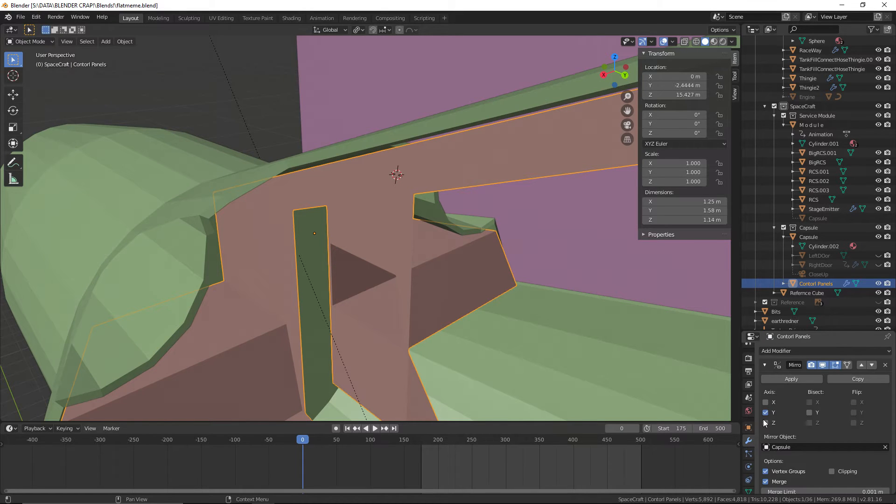
pyautogui.click(792, 380)
# In Edit Mode, select the chain of inner edges along the overhead panel, vertical panel and lower side panel, and switch to vertex selection
pyautogui.click(27, 45)
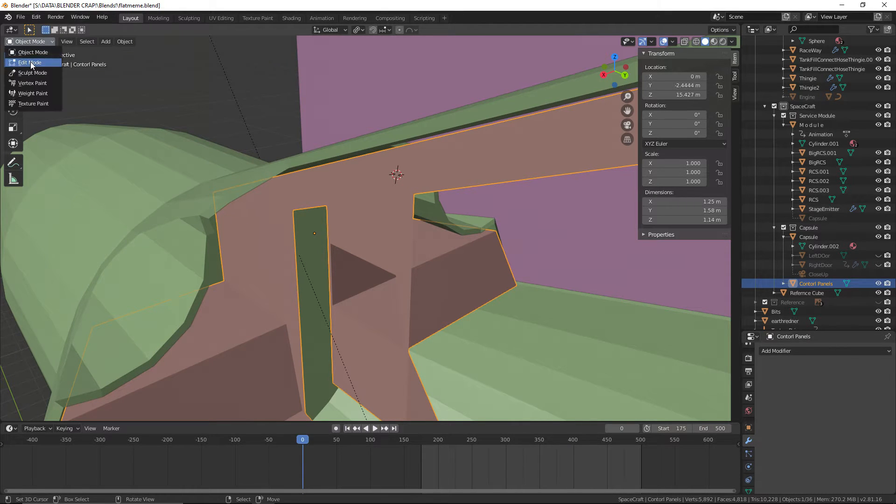
pyautogui.click(30, 61)
pyautogui.moveTo(412, 289); pyautogui.dragTo(358, 239, button='middle')
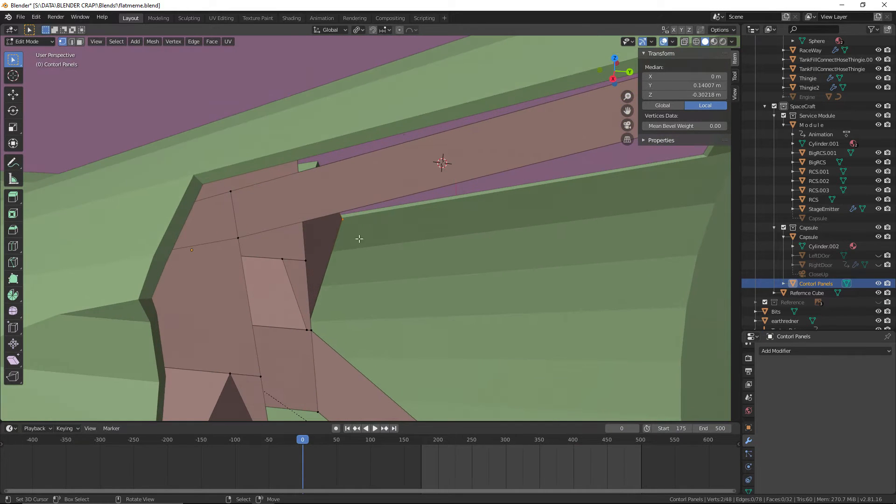
pyautogui.click(71, 42)
pyautogui.click(243, 248)
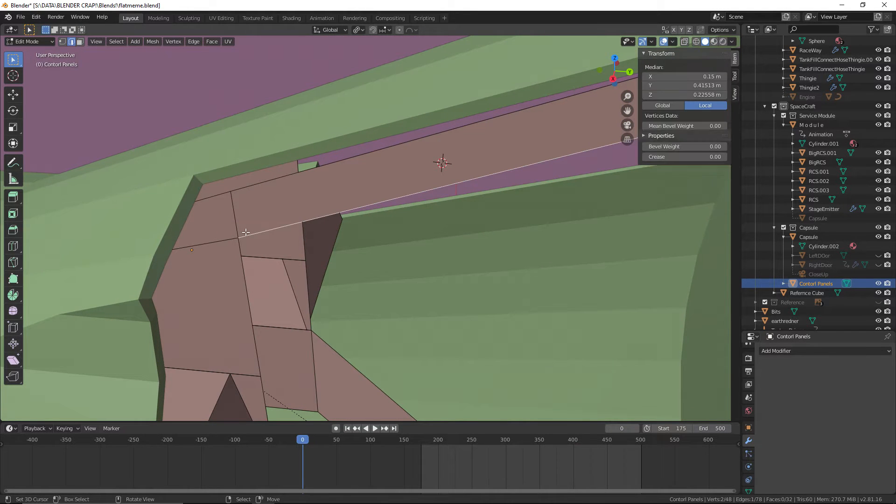
pyautogui.moveTo(243, 237); pyautogui.dragTo(77, 50, button='middle')
pyautogui.press('1')
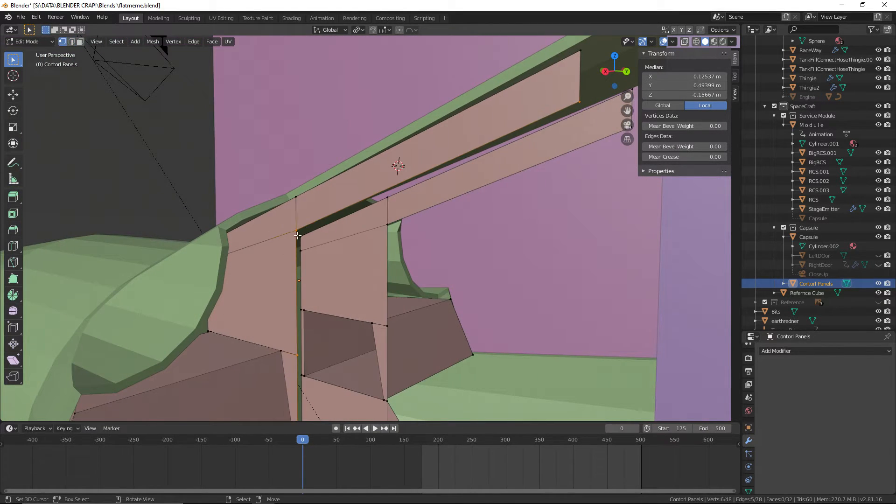
# Display the model as an X-ray wireframe in the right orthographic view
pyautogui.scroll(-3, 298, 235)
pyautogui.moveTo(369, 235); pyautogui.dragTo(416, 250, button='middle')
pyautogui.scroll(-2, 419, 251)
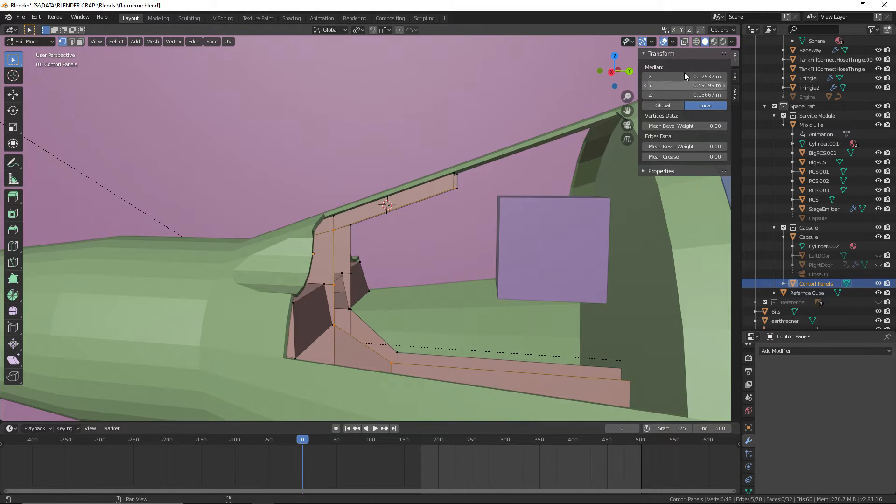
pyautogui.click(695, 42)
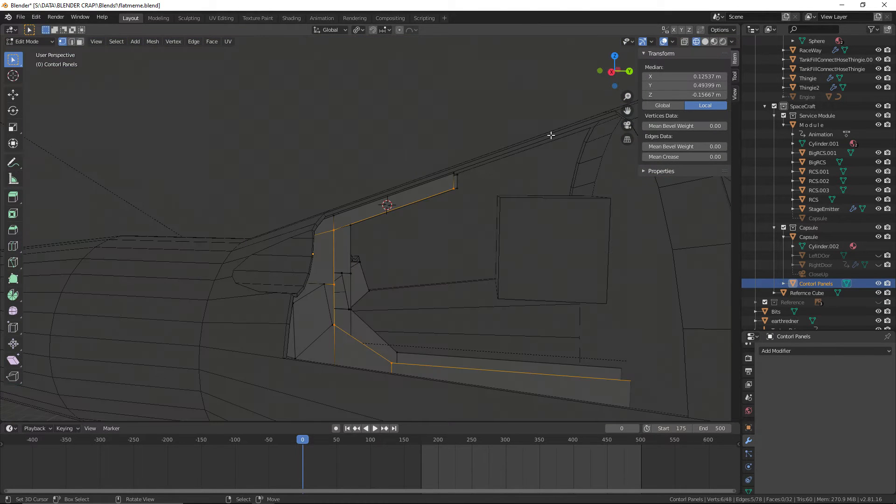
pyautogui.press('KP_1')
pyautogui.press('KP_3')
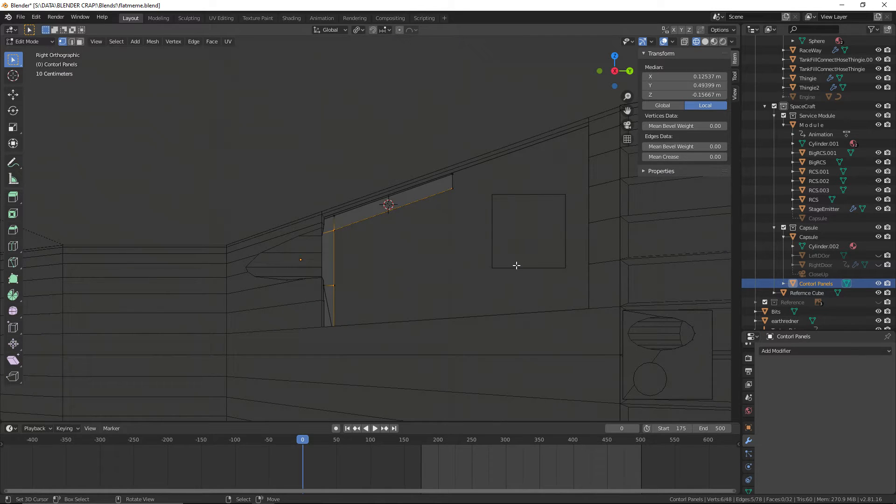
pyautogui.scroll(-2, 543, 207)
pyautogui.scroll(1, 534, 237)
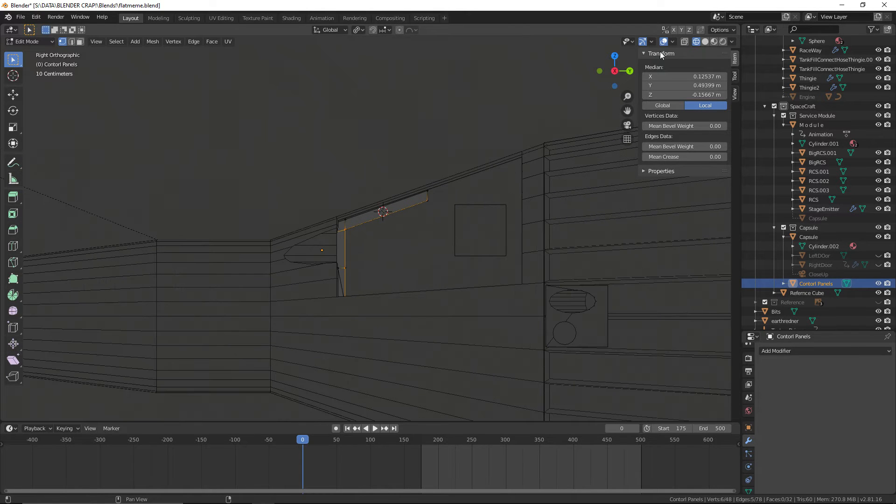
pyautogui.click(684, 42)
# Add the outline vertices of the overhead panel, vertical panel and one lower side panel to the selection
pyautogui.scroll(3, 479, 345)
pyautogui.keyDown('shift'); pyautogui.moveTo(501, 395); pyautogui.dragTo(495, 304, button='middle'); pyautogui.keyUp('shift')
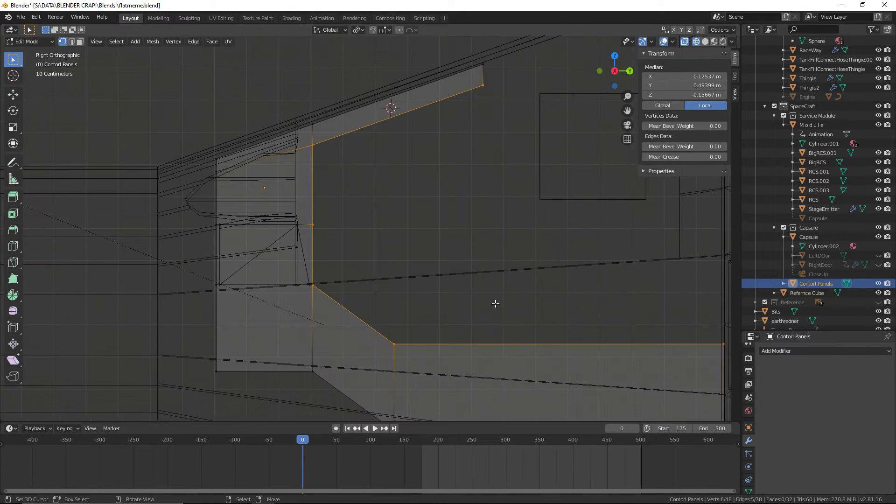
pyautogui.keyDown('shift'); pyautogui.click(313, 123); pyautogui.keyUp('shift')
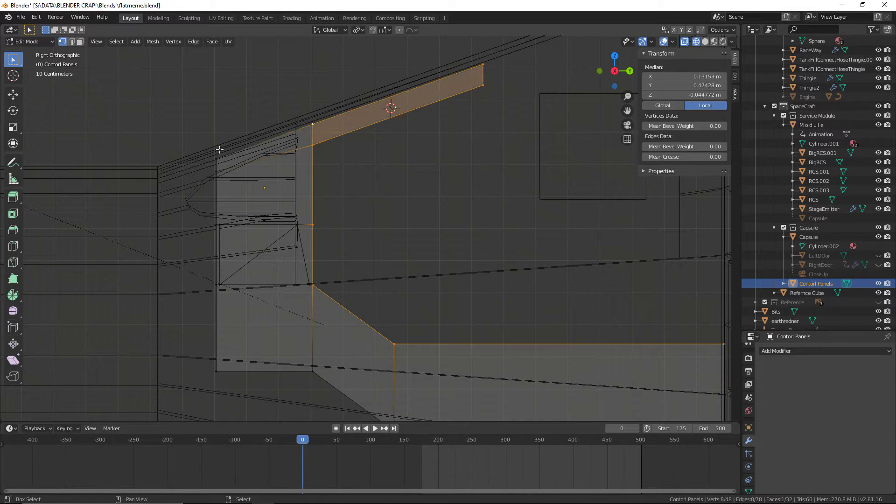
pyautogui.keyDown('shift'); pyautogui.click(213, 227); pyautogui.keyUp('shift')
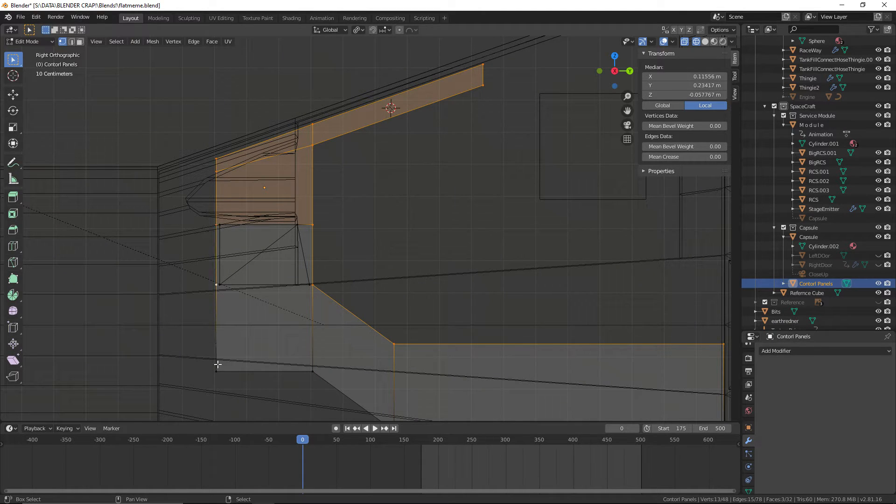
pyautogui.keyDown('shift'); pyautogui.click(312, 370); pyautogui.keyUp('shift')
pyautogui.keyDown('shift'); pyautogui.moveTo(458, 372); pyautogui.dragTo(338, 234, button='middle'); pyautogui.keyUp('shift')
pyautogui.keyDown('shift'); pyautogui.click(274, 292); pyautogui.keyUp('shift')
pyautogui.keyDown('shift'); pyautogui.click(603, 292); pyautogui.keyUp('shift')
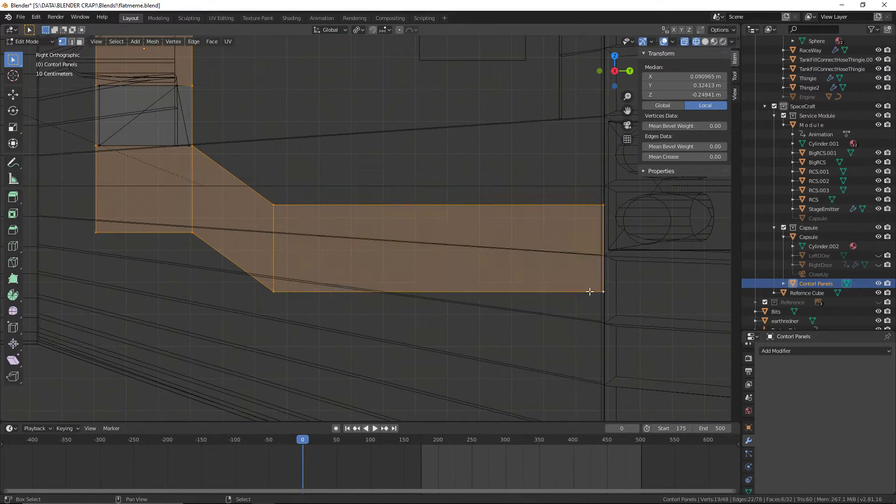
# Extend the selection with the vertices of the opposite lower side panel up to its junction with the console
pyautogui.scroll(-4, 589, 292)
pyautogui.moveTo(590, 292); pyautogui.dragTo(310, 200, button='middle')
pyautogui.scroll(4, 413, 195)
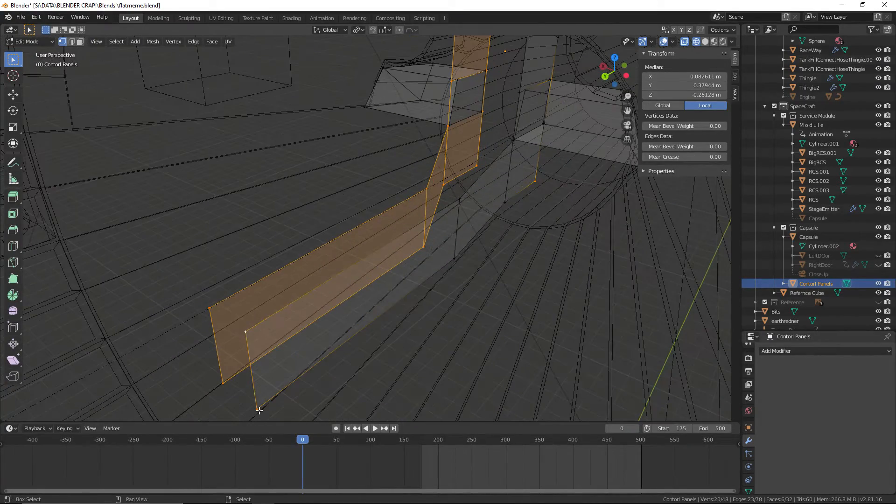
pyautogui.keyDown('shift'); pyautogui.click(458, 199); pyautogui.keyUp('shift')
pyautogui.moveTo(456, 198); pyautogui.dragTo(389, 280, button='middle')
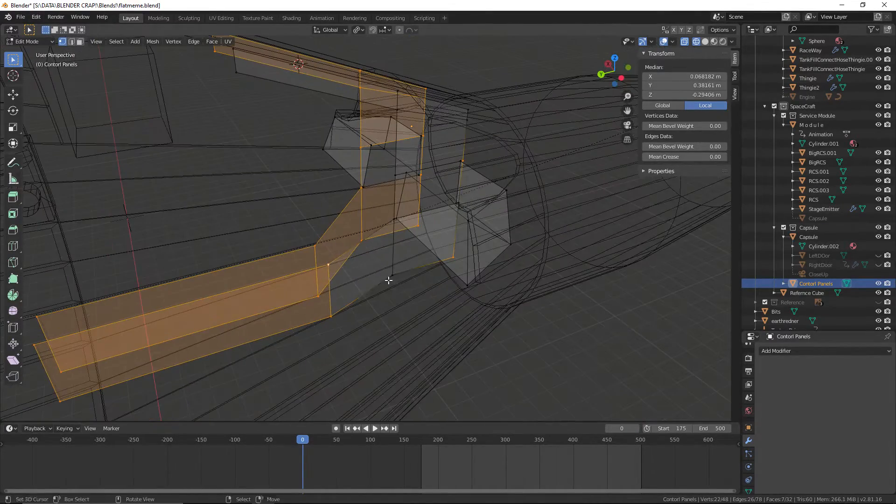
pyautogui.keyDown('shift'); pyautogui.click(388, 228); pyautogui.keyUp('shift')
pyautogui.scroll(2, 395, 229)
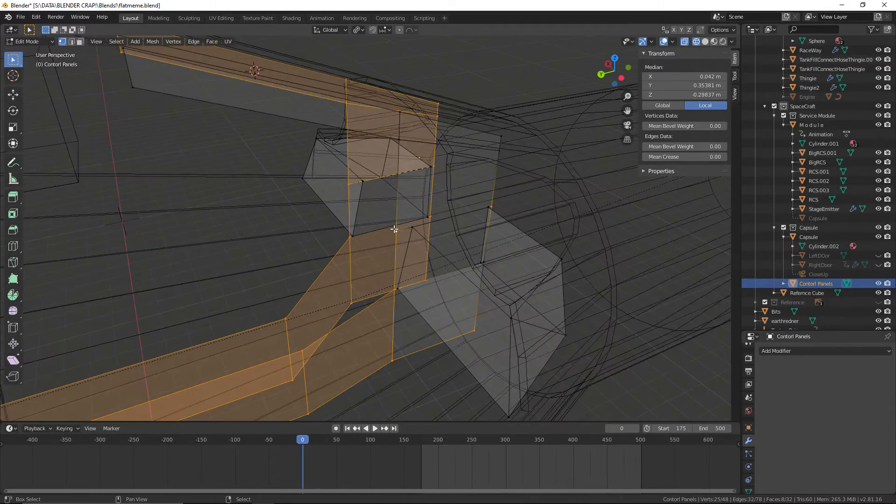
# Add the remaining outline vertices of the vertical panel and its junction with the console to the selection on both sides
pyautogui.scroll(-4, 400, 142)
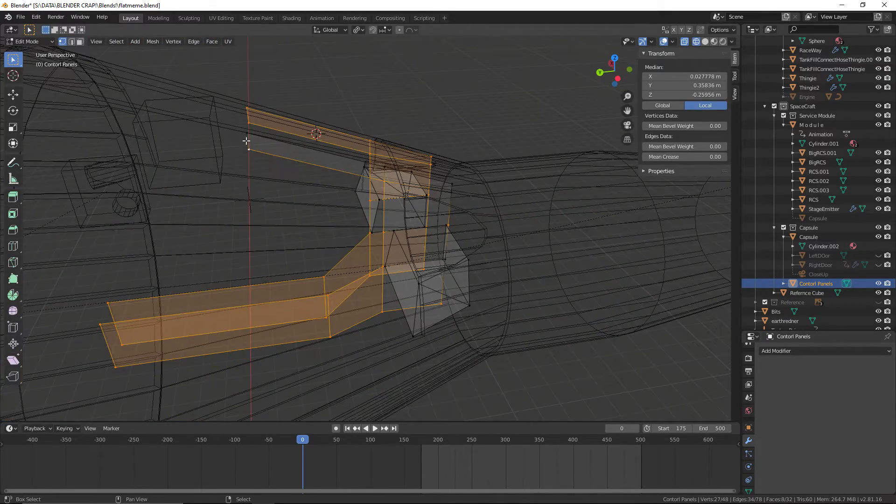
pyautogui.keyDown('shift'); pyautogui.click(387, 167); pyautogui.keyUp('shift')
pyautogui.keyDown('shift'); pyautogui.rightClick(456, 182); pyautogui.keyUp('shift')
pyautogui.scroll(3, 456, 182)
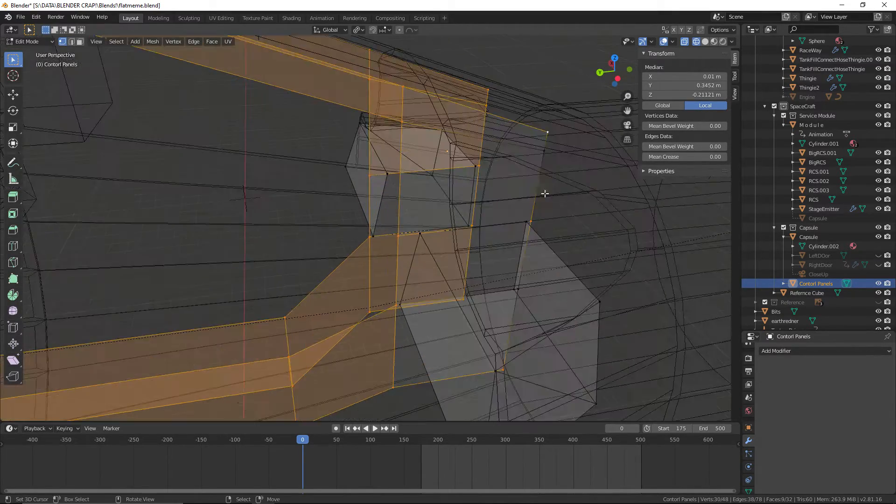
pyautogui.keyDown('shift'); pyautogui.moveTo(544, 195); pyautogui.dragTo(453, 195, button='middle'); pyautogui.keyUp('shift')
pyautogui.keyDown('shift'); pyautogui.rightClick(452, 185); pyautogui.keyUp('shift')
pyautogui.moveTo(467, 245); pyautogui.dragTo(436, 310, button='middle')
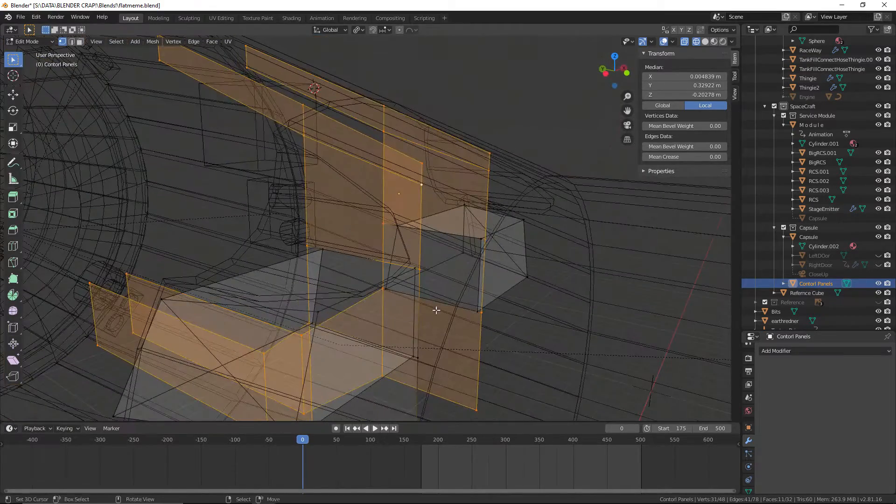
pyautogui.rightClick(425, 362)
pyautogui.hotkey('ctrl', 'z')
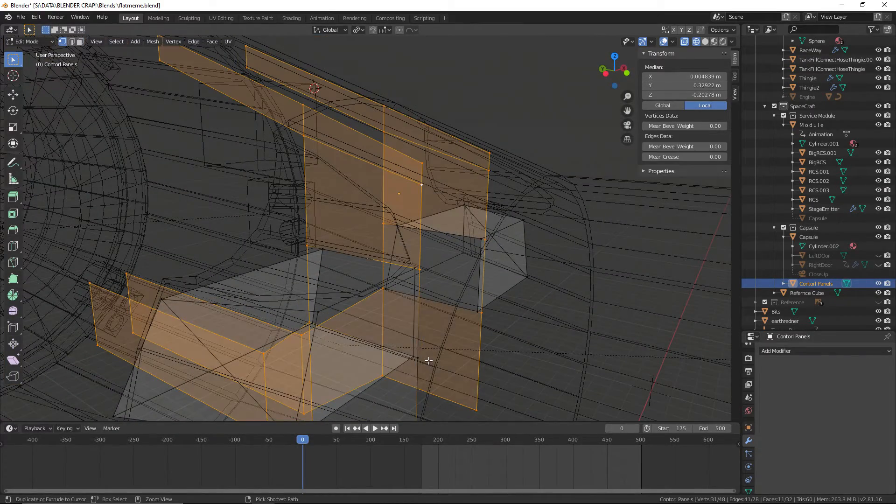
pyautogui.keyDown('shift'); pyautogui.rightClick(422, 355); pyautogui.keyUp('shift')
pyautogui.keyDown('shift'); pyautogui.moveTo(458, 376); pyautogui.dragTo(472, 246, button='middle'); pyautogui.keyUp('shift')
pyautogui.moveTo(436, 360); pyautogui.dragTo(491, 196, button='middle')
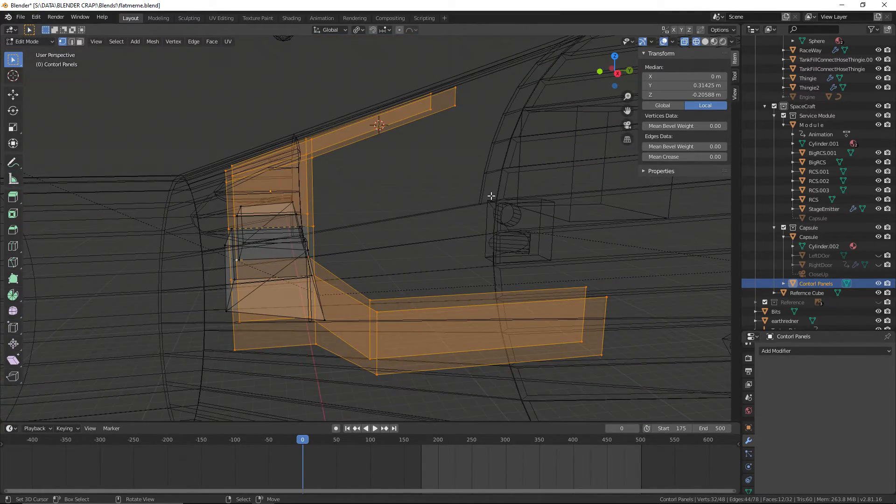
# Try to join the two selected panel outlines with Bridge Edge Loops, undo the bridge and clear the selection
pyautogui.moveTo(538, 196); pyautogui.dragTo(407, 193, button='middle')
pyautogui.press('F3')
pyautogui.press('Escape')
pyautogui.press('F3')
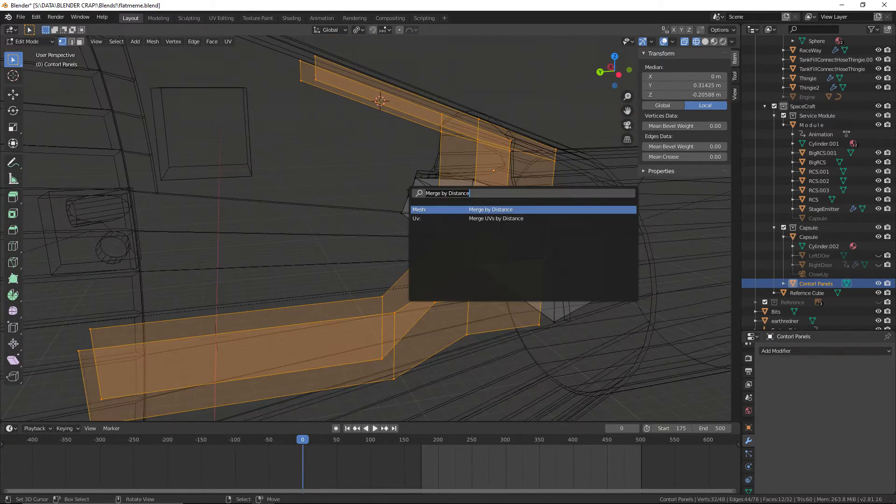
pyautogui.write('bridge')
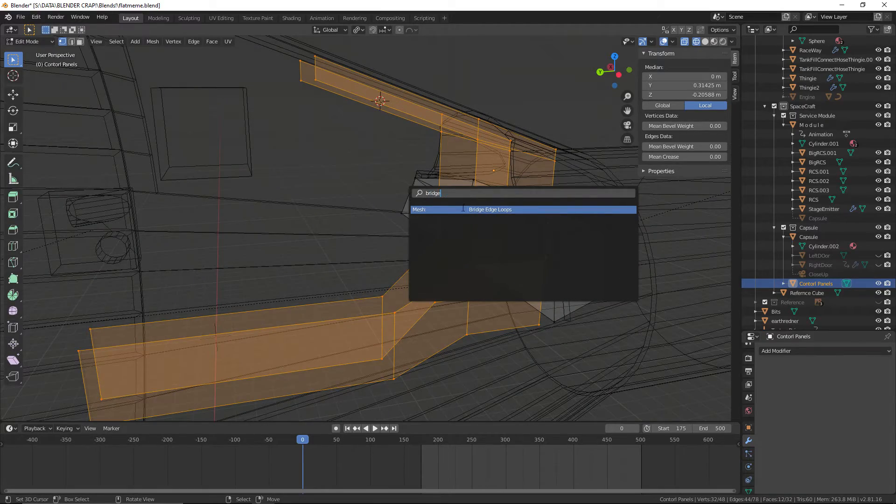
pyautogui.press('Return')
pyautogui.moveTo(463, 208)
pyautogui.mouseDown(button='middle')
pyautogui.moveTo(279, 251)
pyautogui.moveTo(460, 222)
pyautogui.mouseUp(button='middle')
pyautogui.scroll(3, 275, 255)
pyautogui.scroll(4, 466, 266)
pyautogui.moveTo(466, 268); pyautogui.dragTo(444, 284, button='middle')
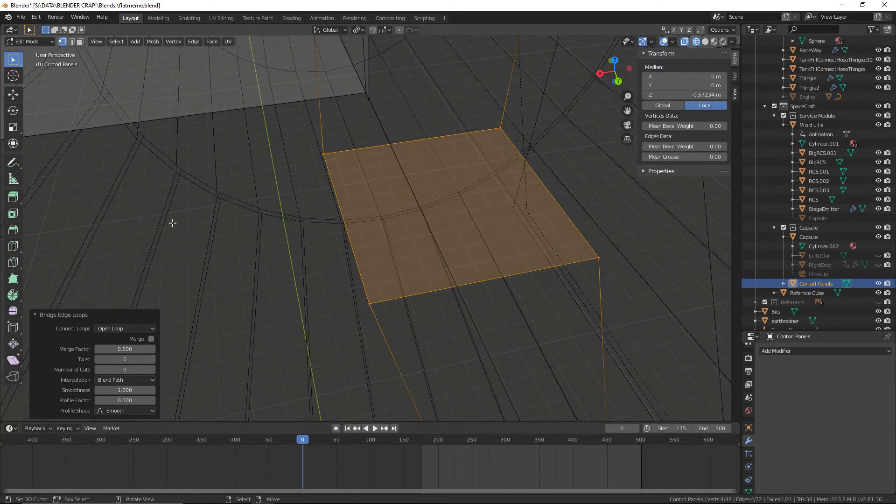
pyautogui.hotkey('ctrl', 'z')
pyautogui.moveTo(364, 169); pyautogui.dragTo(349, 192, button='middle')
pyautogui.hotkey('alt', 'a')
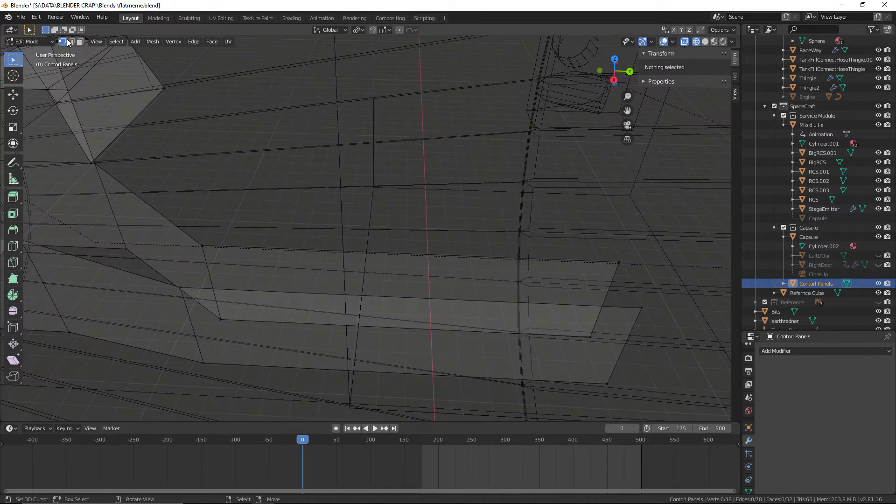
# Fill the top face and the end face between the two lower side panels
pyautogui.click(202, 246)
pyautogui.keyDown('shift'); pyautogui.click(621, 263); pyautogui.keyUp('shift')
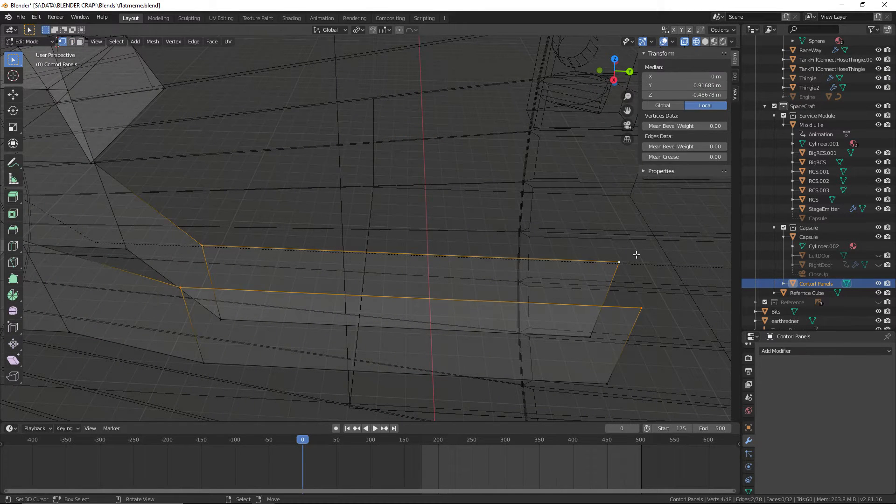
pyautogui.keyDown('shift'); pyautogui.click(642, 308); pyautogui.keyUp('shift')
pyautogui.moveTo(664, 296); pyautogui.dragTo(360, 144, button='middle')
pyautogui.rightClick(404, 160)
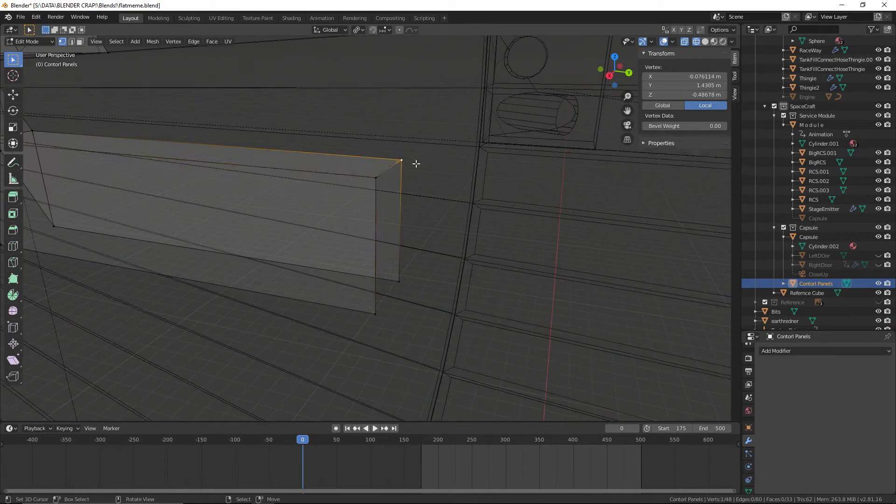
pyautogui.keyDown('shift'); pyautogui.rightClick(377, 179); pyautogui.keyUp('shift')
pyautogui.press('f')
# Fill the underside between the lower side panels with a long face and a face along the angled section
pyautogui.keyDown('shift'); pyautogui.moveTo(296, 282); pyautogui.dragTo(620, 254, button='middle'); pyautogui.keyUp('shift')
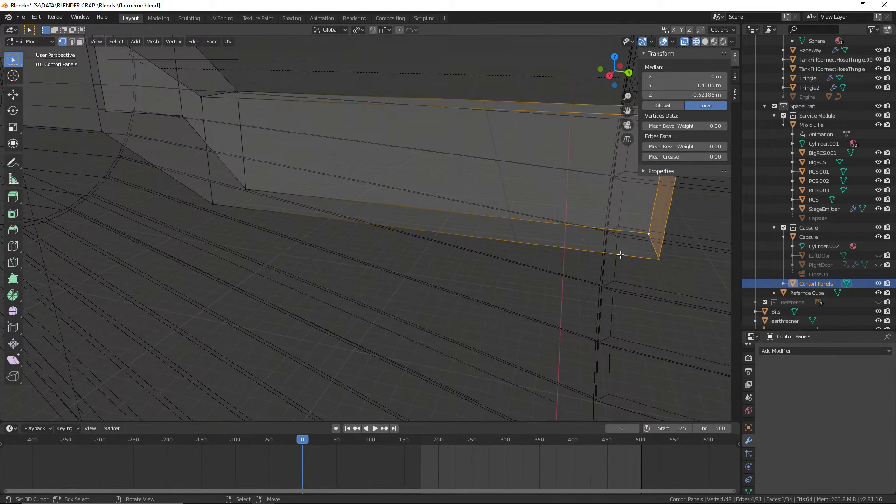
pyautogui.rightClick(657, 258)
pyautogui.keyDown('shift'); pyautogui.rightClick(647, 233); pyautogui.keyUp('shift')
pyautogui.keyDown('shift'); pyautogui.rightClick(247, 187); pyautogui.keyUp('shift')
pyautogui.keyDown('shift'); pyautogui.rightClick(215, 203); pyautogui.keyUp('shift')
pyautogui.press('f')
pyautogui.keyDown('shift'); pyautogui.moveTo(229, 203); pyautogui.dragTo(349, 346, button='middle'); pyautogui.keyUp('shift')
pyautogui.rightClick(299, 305)
pyautogui.keyDown('shift'); pyautogui.rightClick(318, 284); pyautogui.keyUp('shift')
pyautogui.press('f')
# Fill the bottom face beneath the vertical panel, between its four lowest corner vertices
pyautogui.rightClick(169, 238)
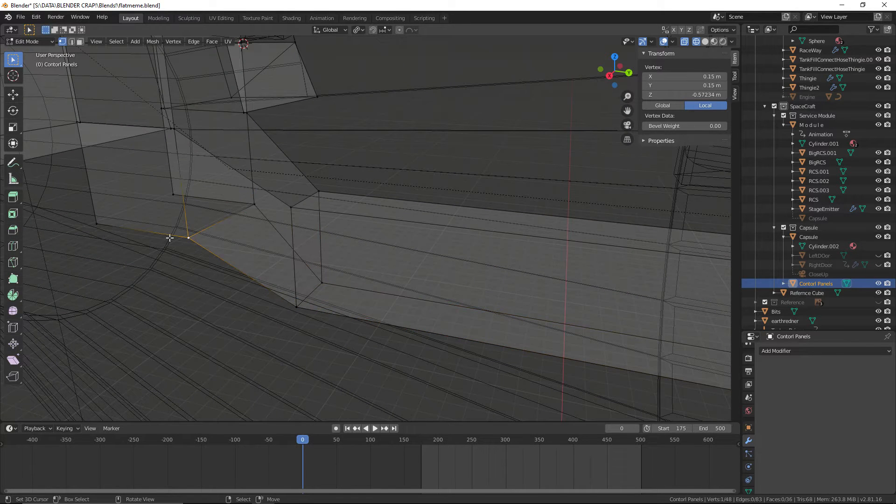
pyautogui.keyDown('shift'); pyautogui.rightClick(126, 214); pyautogui.keyUp('shift')
pyautogui.keyDown('shift'); pyautogui.rightClick(180, 193); pyautogui.keyUp('shift')
pyautogui.rightClick(255, 201)
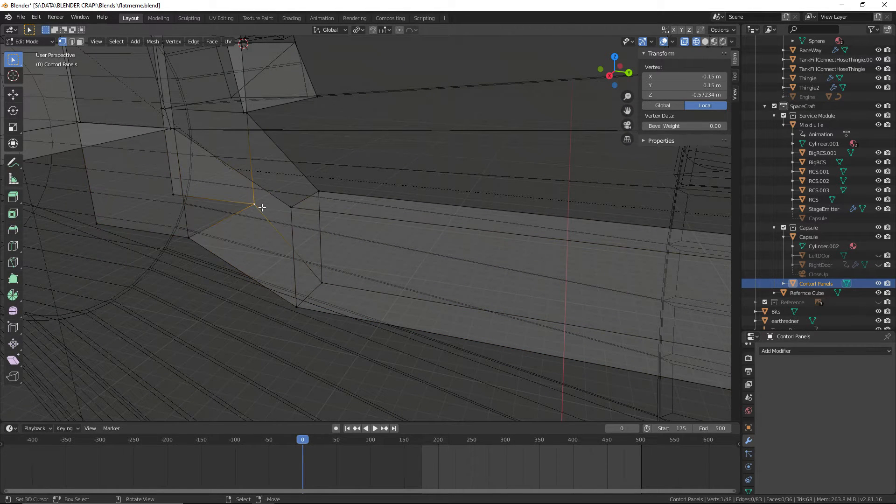
pyautogui.keyDown('shift'); pyautogui.rightClick(169, 236); pyautogui.keyUp('shift')
pyautogui.press('f')
# Fill the side of the vertical panel facing away from the lower side panels with two faces, up to the overhead panel
pyautogui.moveTo(168, 188); pyautogui.dragTo(276, 186, button='middle')
pyautogui.rightClick(195, 218)
pyautogui.keyDown('shift'); pyautogui.rightClick(214, 273); pyautogui.keyUp('shift')
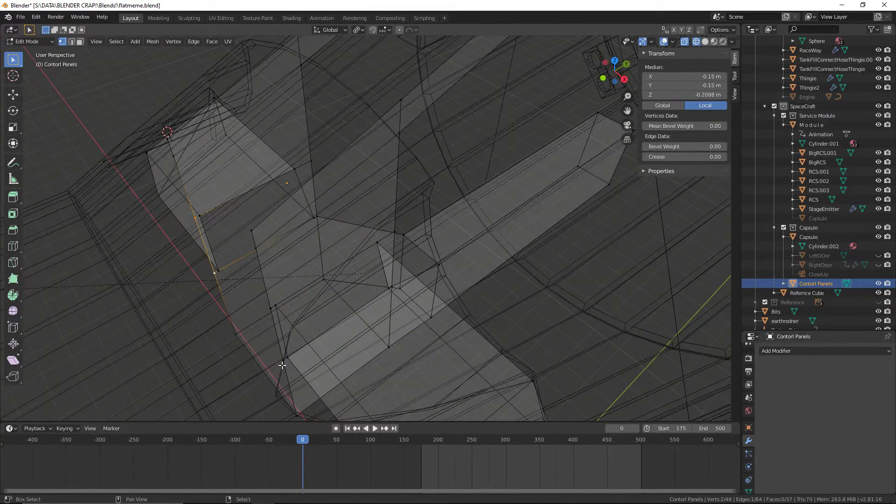
pyautogui.moveTo(172, 273); pyautogui.dragTo(294, 251, button='middle')
pyautogui.moveTo(455, 329); pyautogui.dragTo(504, 325, button='middle')
pyautogui.press('f')
pyautogui.rightClick(308, 305)
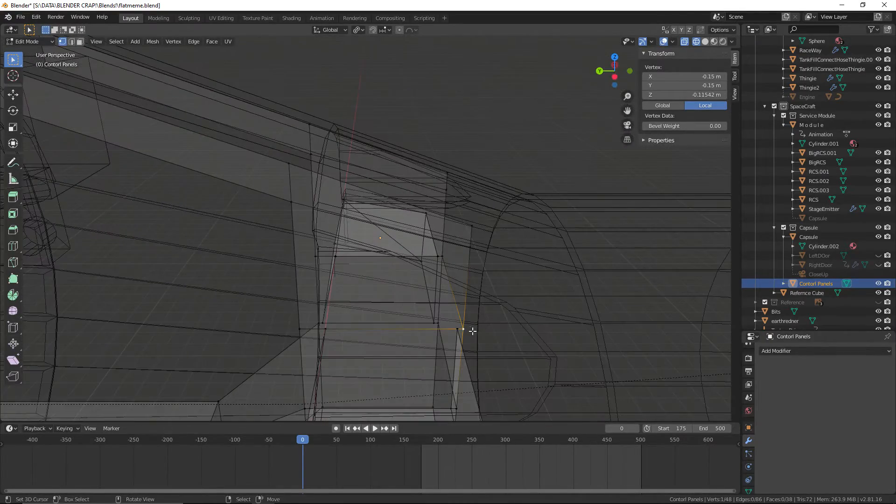
pyautogui.press('f')
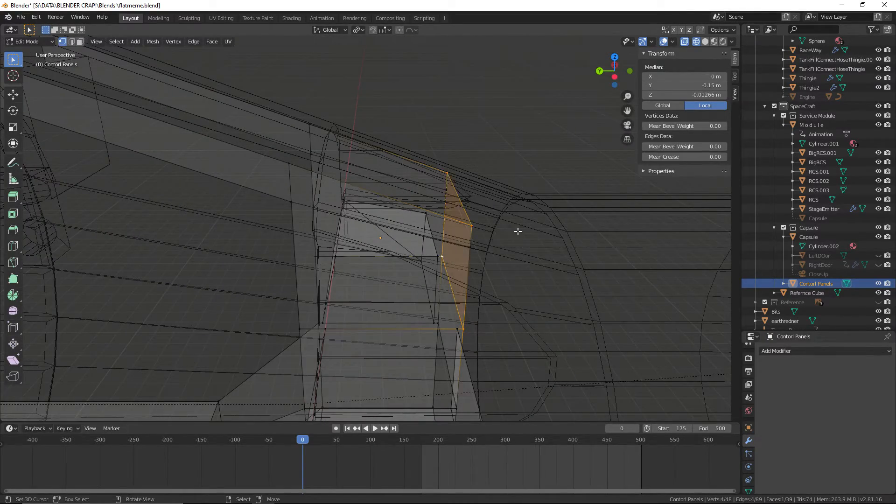
# Fill the slanted top face above the vertical panel between its four upper corner vertices
pyautogui.moveTo(516, 230); pyautogui.dragTo(443, 179, button='middle')
pyautogui.rightClick(477, 229)
pyautogui.keyDown('shift'); pyautogui.rightClick(442, 179); pyautogui.keyUp('shift')
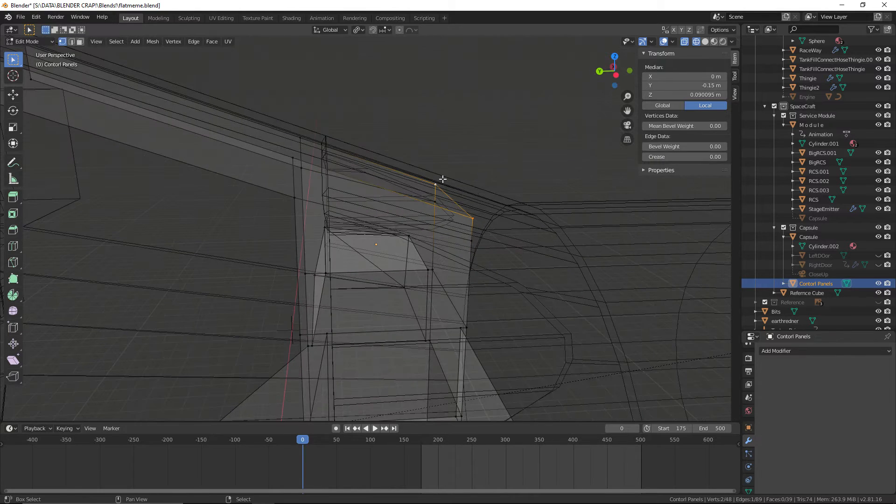
pyautogui.press('f')
# Fill the end face of the overhead panel between its four outermost corner vertices
pyautogui.moveTo(288, 163); pyautogui.dragTo(386, 256, button='middle')
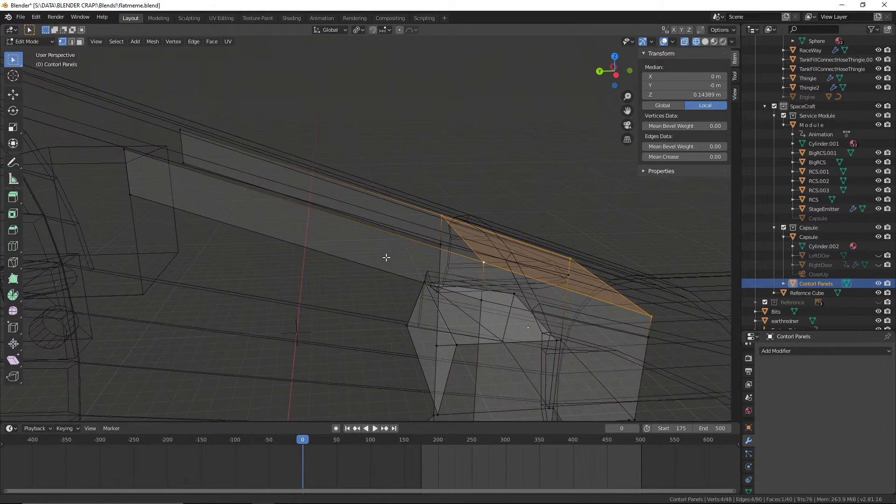
pyautogui.rightClick(482, 261)
pyautogui.keyDown('shift'); pyautogui.rightClick(433, 206); pyautogui.keyUp('shift')
pyautogui.rightClick(181, 131)
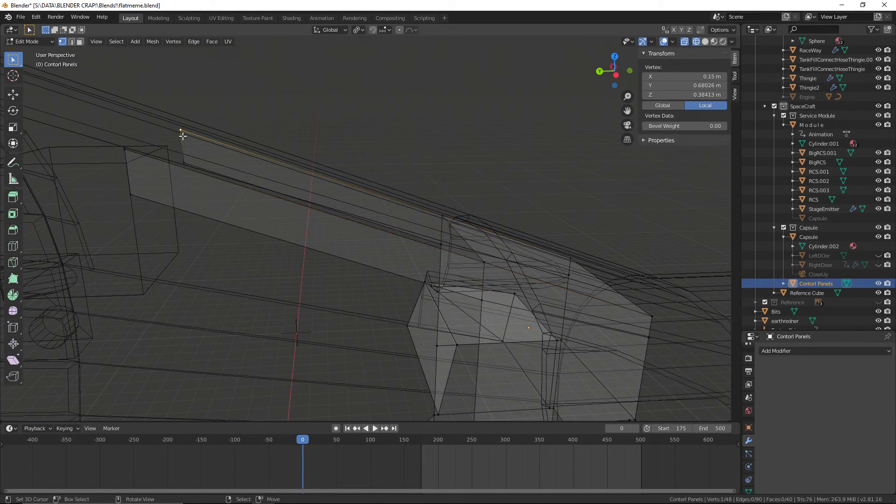
pyautogui.keyDown('shift'); pyautogui.rightClick(183, 163); pyautogui.keyUp('shift')
pyautogui.keyDown('shift'); pyautogui.rightClick(119, 156); pyautogui.keyUp('shift')
pyautogui.press('f')
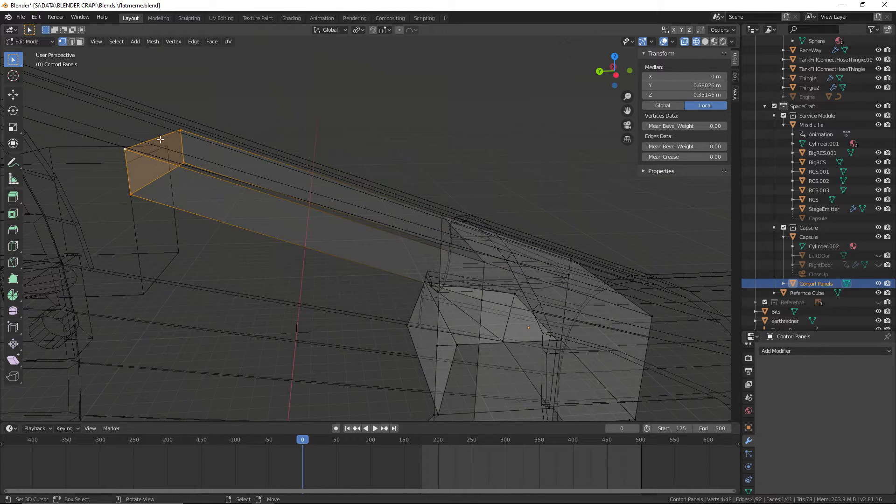
# Fill the top face and the underside between the two sides of the overhead panel
pyautogui.rightClick(181, 129)
pyautogui.keyDown('shift'); pyautogui.rightClick(125, 149); pyautogui.keyUp('shift')
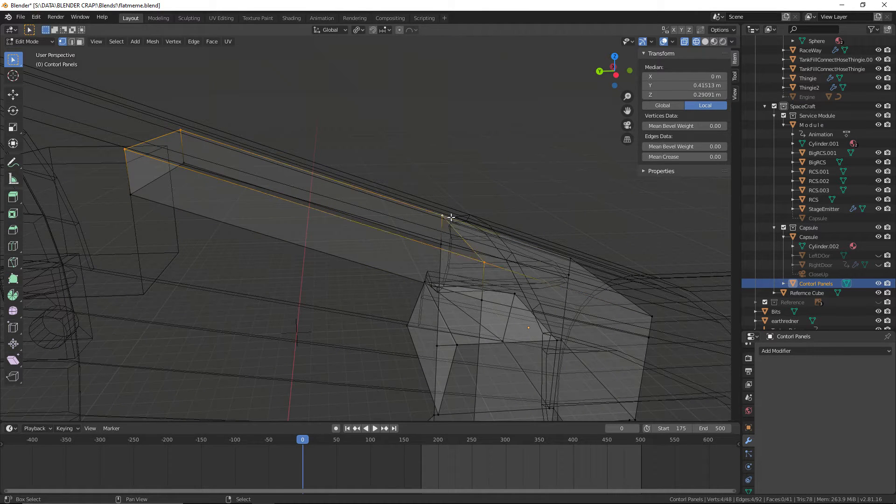
pyautogui.press('f')
pyautogui.rightClick(181, 166)
pyautogui.keyDown('shift'); pyautogui.rightClick(138, 194); pyautogui.keyUp('shift')
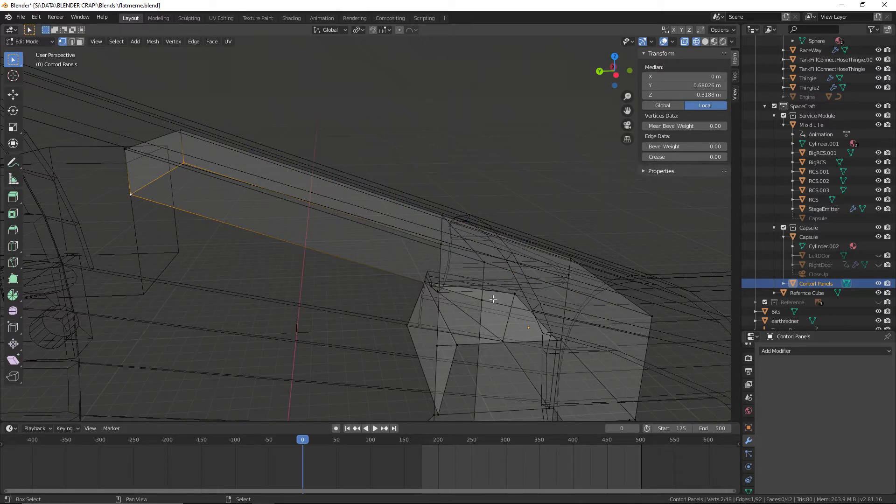
pyautogui.press('f')
# Fill the inner side of the vertical panel with two faces, from the overhead panel down to the angled lower section
pyautogui.moveTo(438, 242); pyautogui.dragTo(339, 158, button='middle')
pyautogui.rightClick(339, 159)
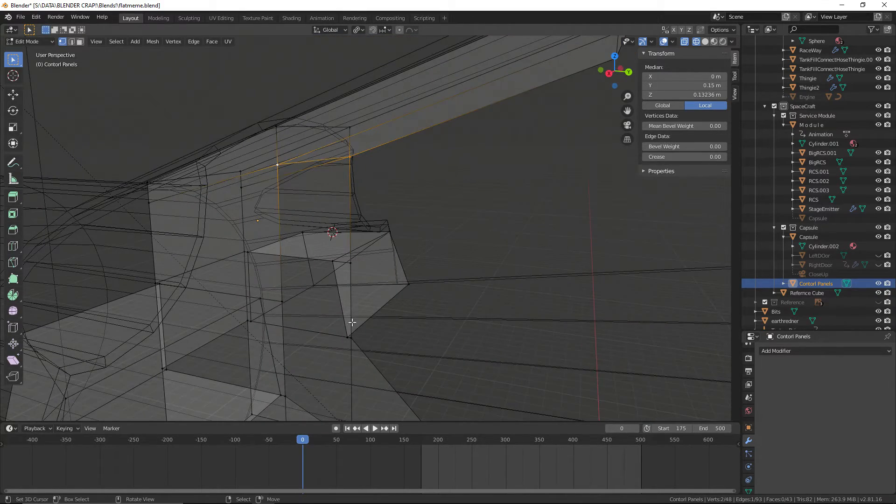
pyautogui.keyDown('shift'); pyautogui.moveTo(350, 337); pyautogui.dragTo(342, 224, button='middle'); pyautogui.keyUp('shift')
pyautogui.press('f')
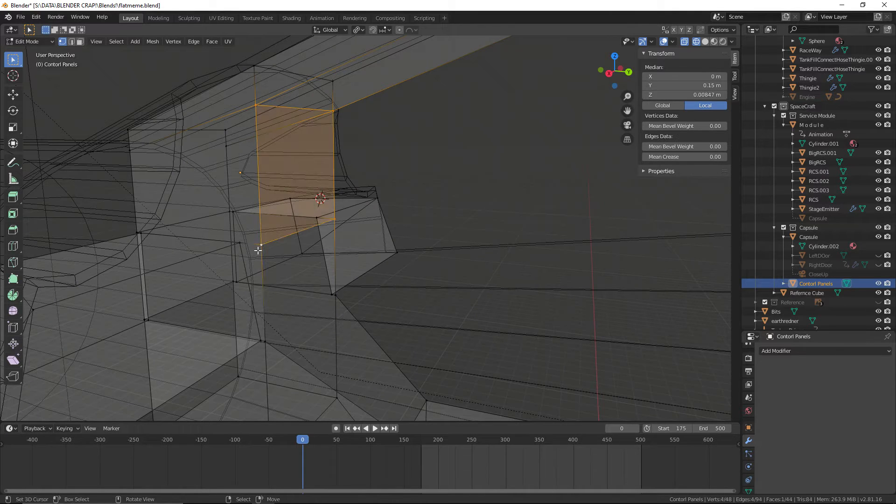
pyautogui.rightClick(260, 246)
pyautogui.keyDown('shift'); pyautogui.rightClick(265, 340); pyautogui.keyUp('shift')
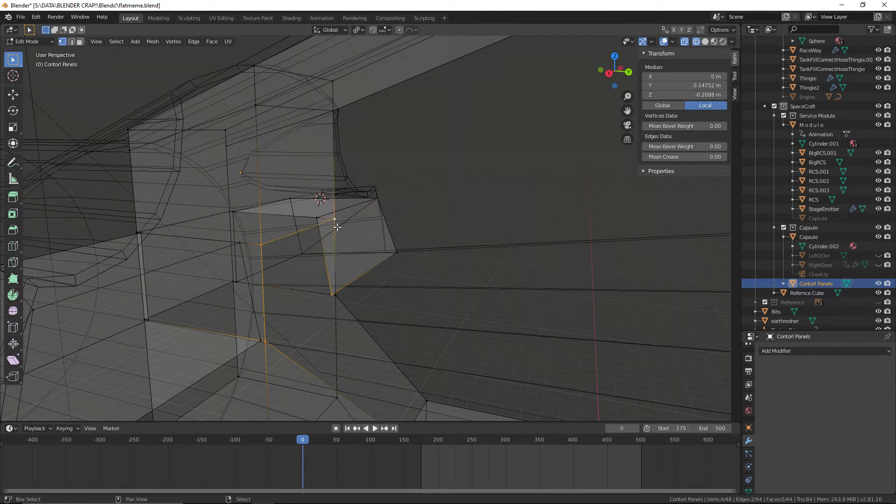
pyautogui.rightClick(336, 292)
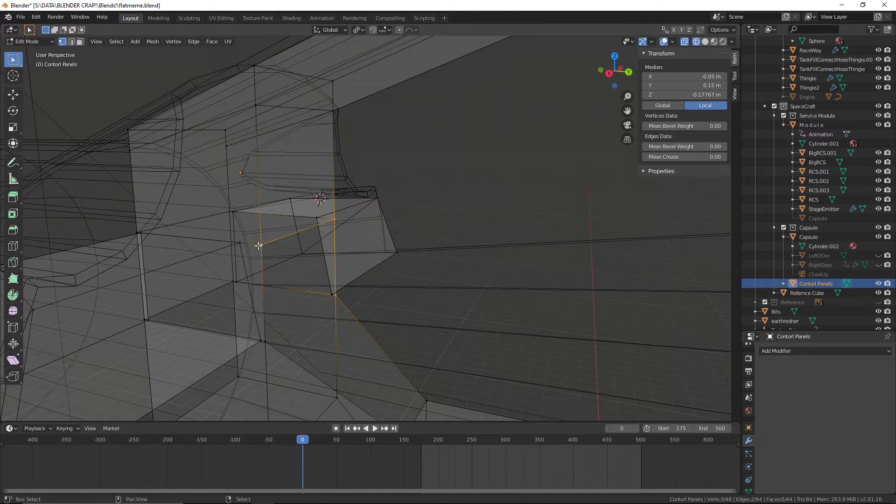
pyautogui.press('f')
# Fill the sloped upper face joining the vertical panel to the lower side panels, and clear the selection
pyautogui.keyDown('shift'); pyautogui.moveTo(426, 368); pyautogui.dragTo(289, 217, button='middle'); pyautogui.keyUp('shift')
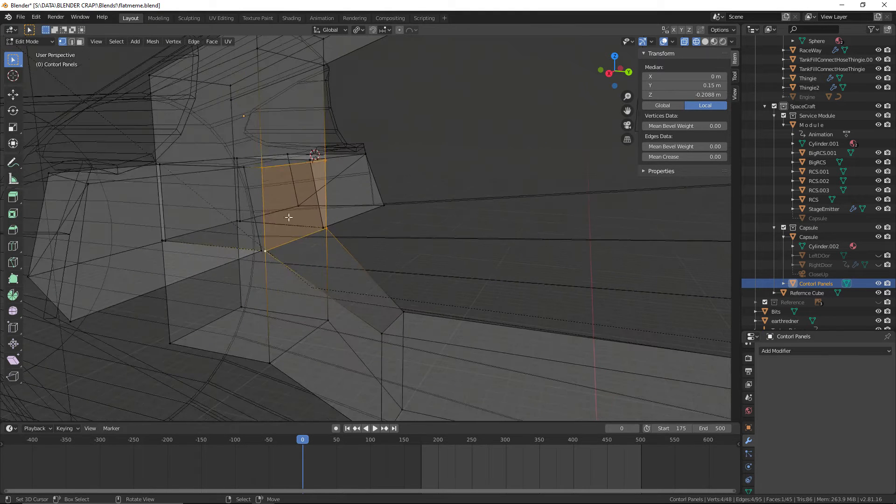
pyautogui.rightClick(321, 228)
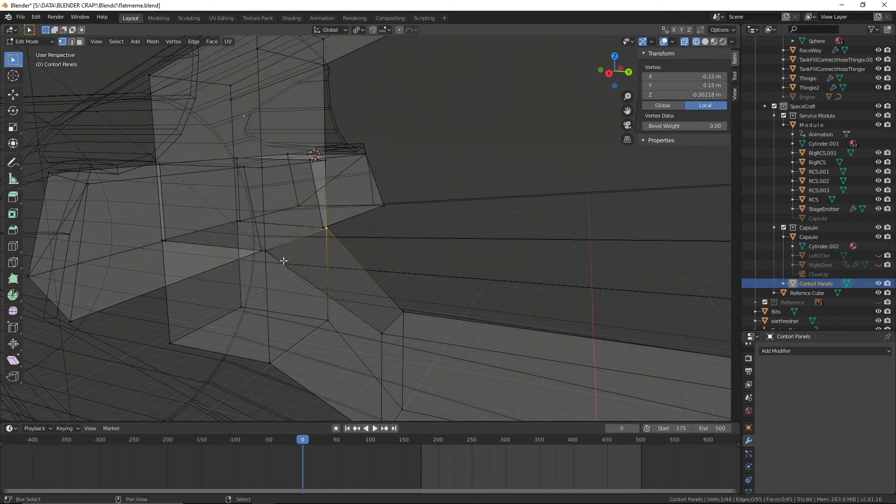
pyautogui.keyDown('shift'); pyautogui.rightClick(275, 248); pyautogui.keyUp('shift')
pyautogui.press('f')
pyautogui.hotkey('alt', 'a')
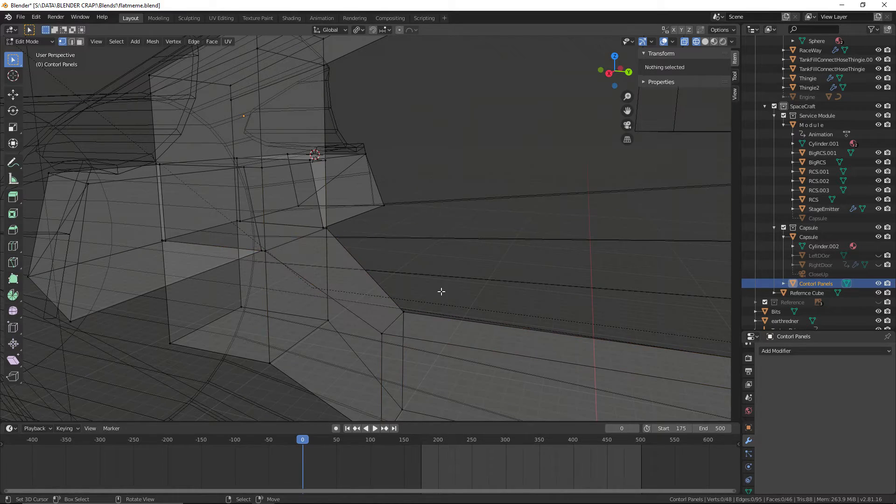
# Return to Object Mode and display the model in solid shading
pyautogui.click(55, 41)
pyautogui.click(28, 48)
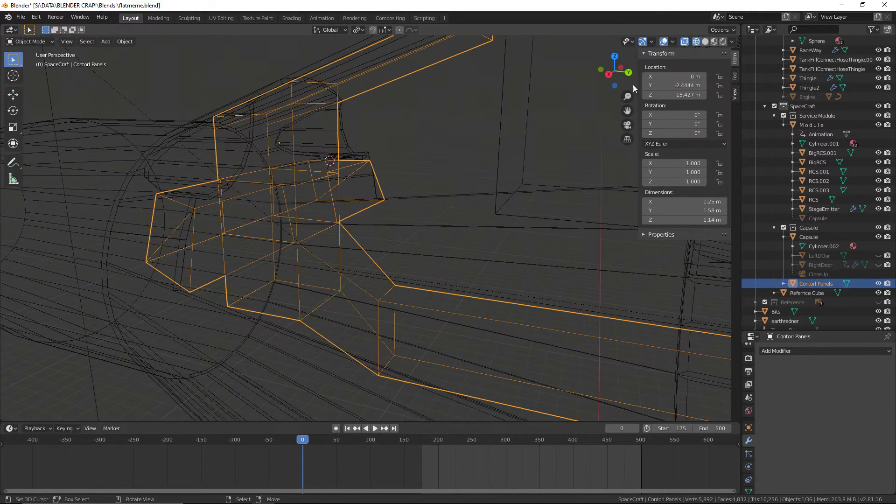
pyautogui.click(705, 41)
pyautogui.moveTo(501, 190)
pyautogui.mouseDown(button='middle')
pyautogui.moveTo(345, 186)
pyautogui.moveTo(469, 164)
pyautogui.moveTo(513, 200)
pyautogui.moveTo(613, 183)
pyautogui.moveTo(526, 228)
pyautogui.moveTo(541, 189)
pyautogui.mouseUp(button='middle')
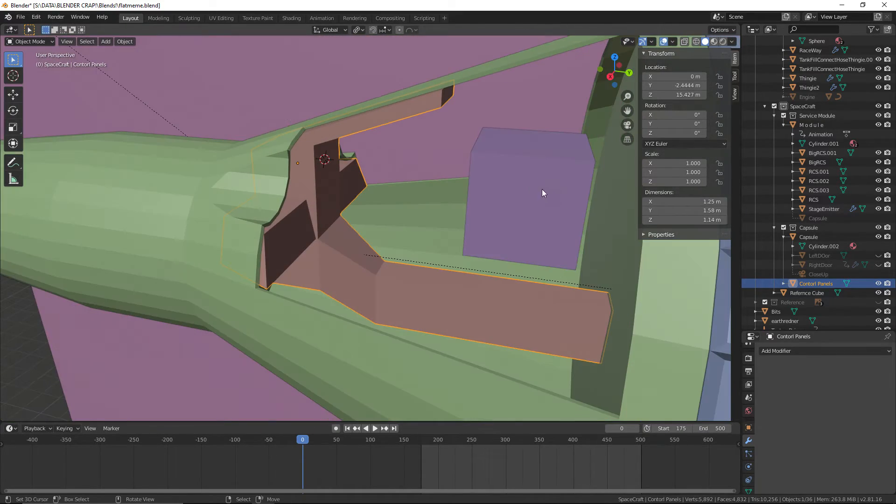
# Save the file and display the control panels in material preview shading
pyautogui.click(22, 17)
pyautogui.click(40, 85)
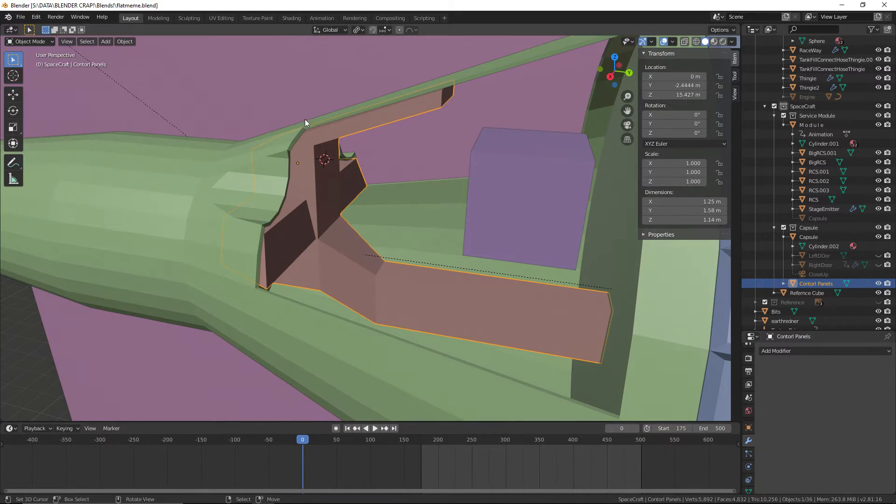
pyautogui.scroll(4, 371, 105)
pyautogui.moveTo(370, 108); pyautogui.dragTo(459, 222, button='middle')
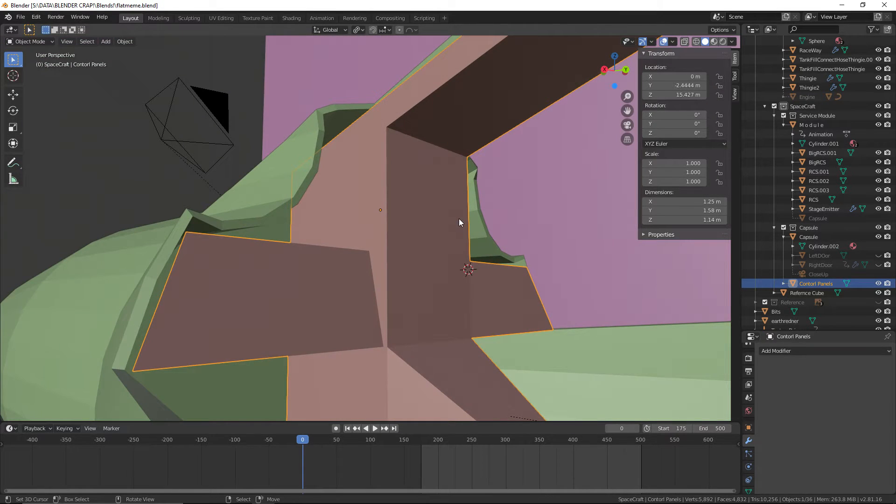
pyautogui.click(714, 41)
pyautogui.moveTo(567, 295); pyautogui.dragTo(526, 279, button='middle')
pyautogui.scroll(1, 513, 278)
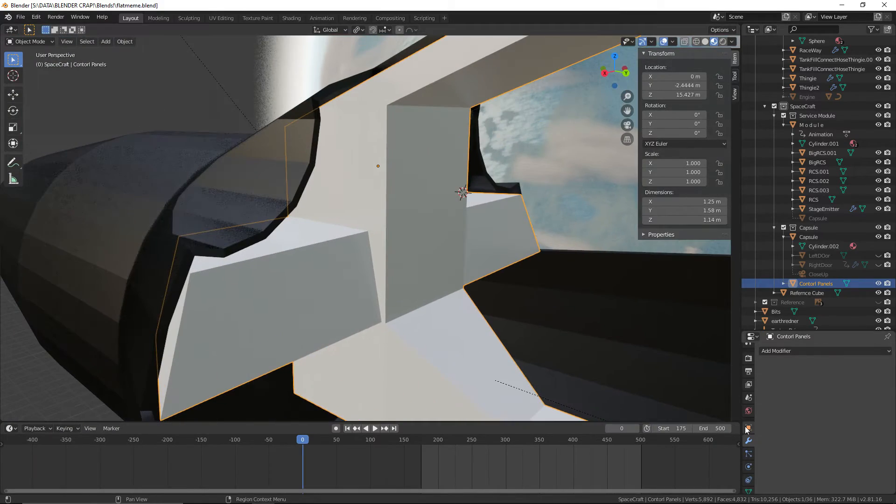
# Switch to the browser, open the Gemini 6 Restoration Journal photo to check the panel finish, and return to Blender
pyautogui.click(748, 427)
pyautogui.press('ctrl+super+Right')
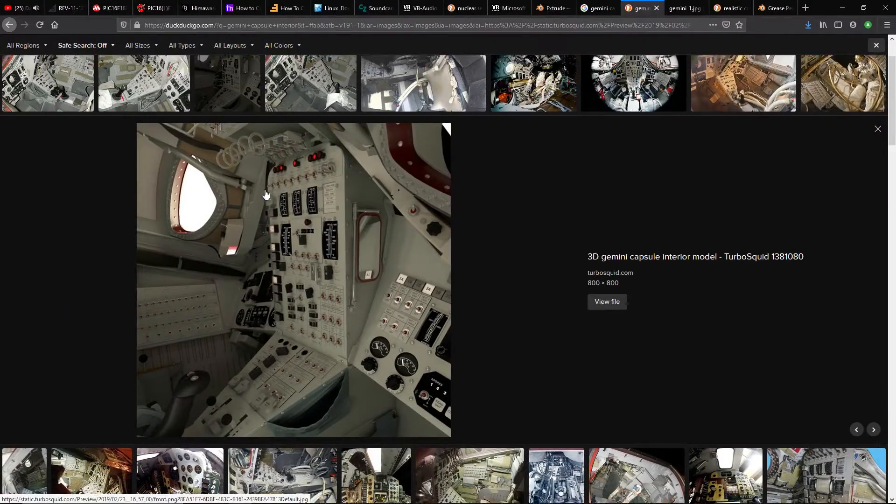
pyautogui.scroll(2, 176, 124)
pyautogui.click(176, 125)
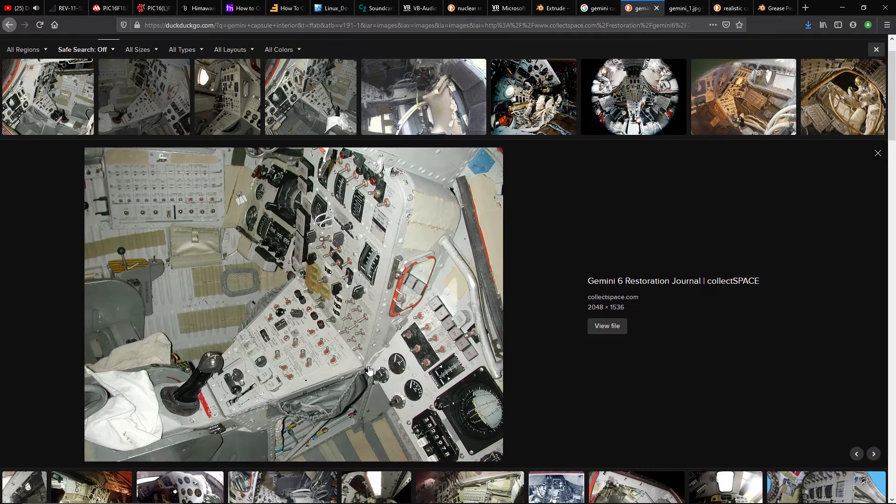
pyautogui.press('ctrl+super+Left')
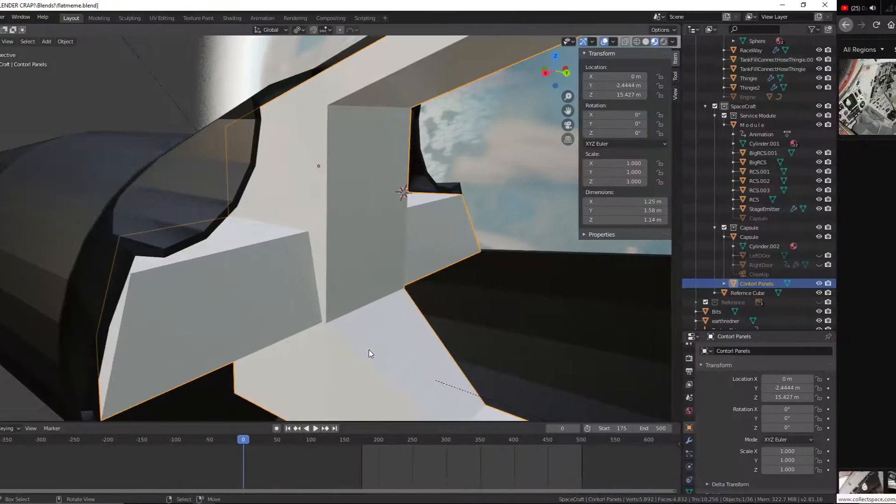
# Assign the existing White Paint material to the control panels and save the file
pyautogui.scroll(-5, 765, 443)
pyautogui.scroll(-4, 757, 476)
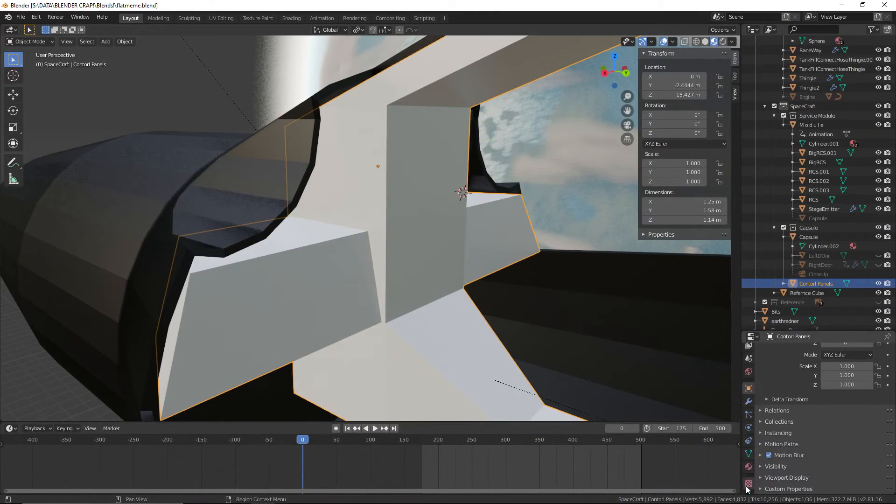
pyautogui.click(752, 466)
pyautogui.click(763, 383)
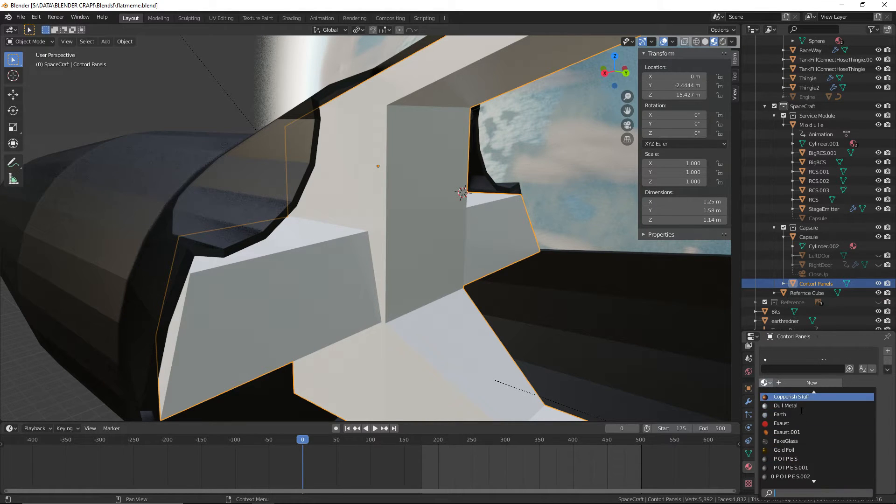
pyautogui.scroll(-6, 805, 477)
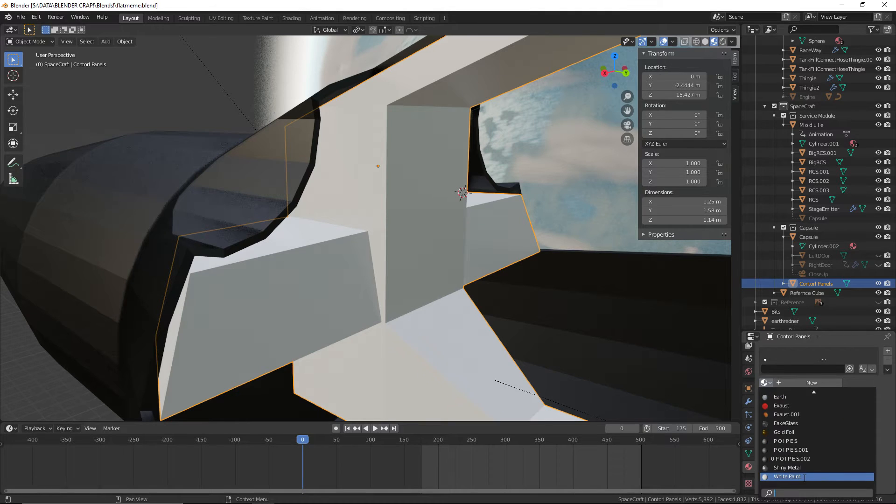
pyautogui.click(804, 476)
pyautogui.scroll(-4, 468, 322)
pyautogui.scroll(-2, 467, 321)
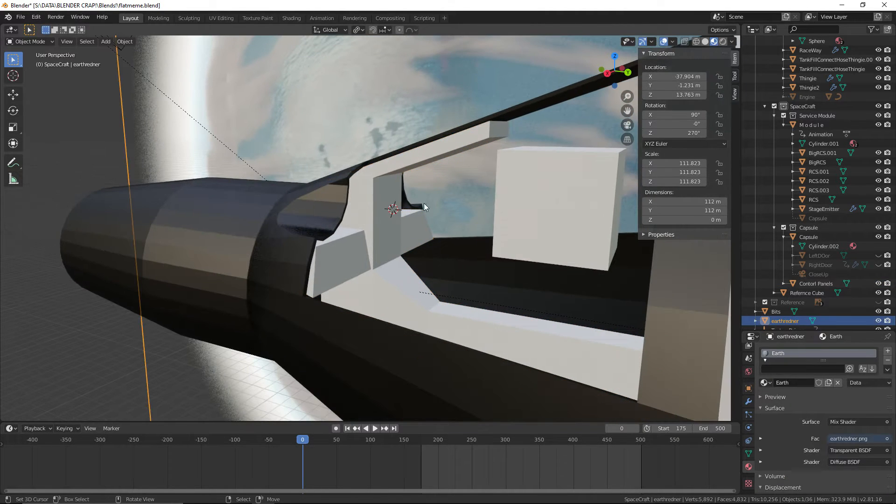
pyautogui.click(19, 16)
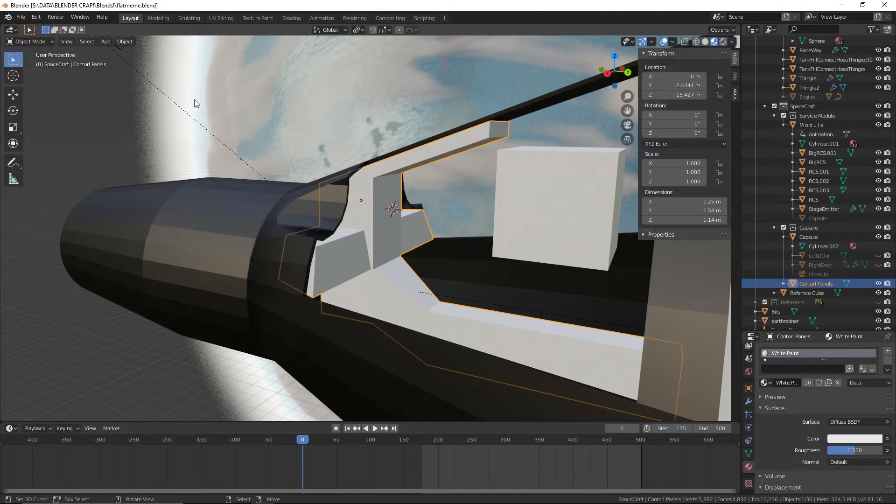
# Parent the control panels to the Capsule object, using the Object type with Keep Transform enabled
pyautogui.scroll(2, 324, 140)
pyautogui.click(366, 134)
pyautogui.scroll(2, 367, 134)
pyautogui.moveTo(367, 134)
pyautogui.mouseDown(button='middle')
pyautogui.moveTo(290, 254)
pyautogui.moveTo(444, 235)
pyautogui.moveTo(409, 296)
pyautogui.moveTo(329, 284)
pyautogui.mouseUp(button='middle')
pyautogui.rightClick(336, 257)
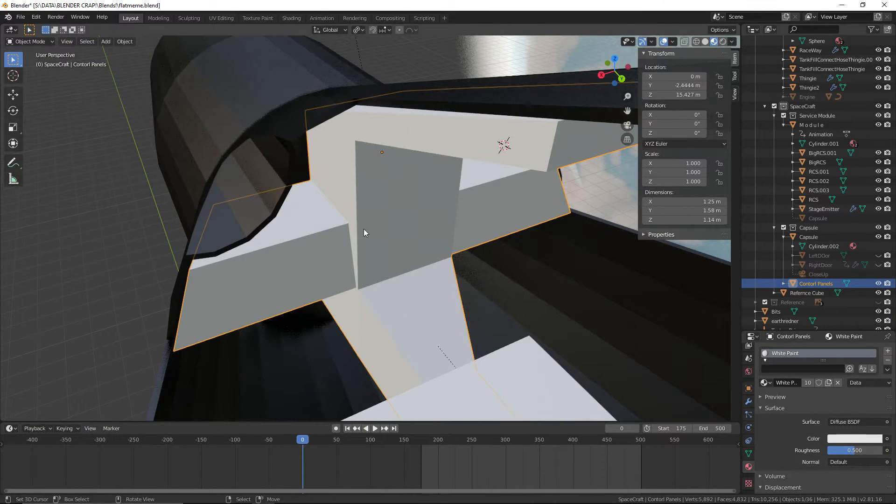
pyautogui.keyDown('shift'); pyautogui.rightClick(282, 176); pyautogui.keyUp('shift')
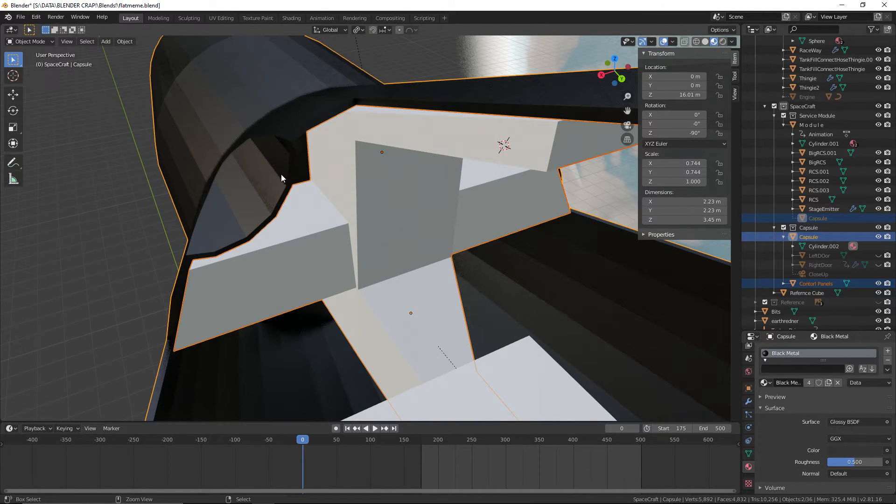
pyautogui.hotkey('ctrl', 'p')
pyautogui.click(278, 175)
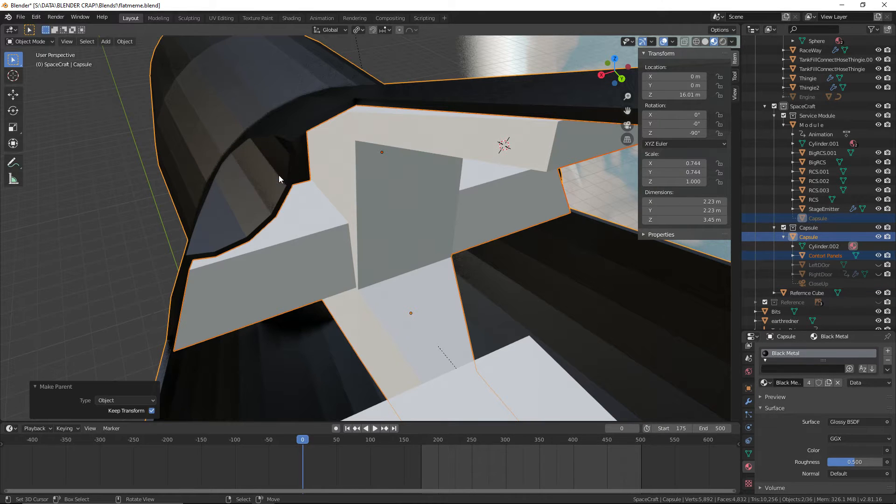
# Select only the control panels again and save the file
pyautogui.rightClick(445, 241)
pyautogui.click(21, 17)
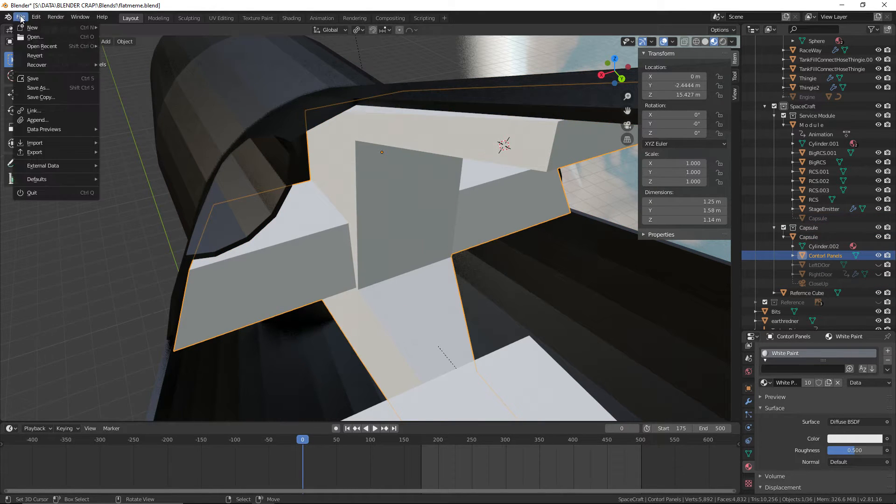
pyautogui.click(28, 81)
# Inspect the control panels from the front, clear the selection and save the file
pyautogui.moveTo(327, 144); pyautogui.dragTo(463, 186, button='middle')
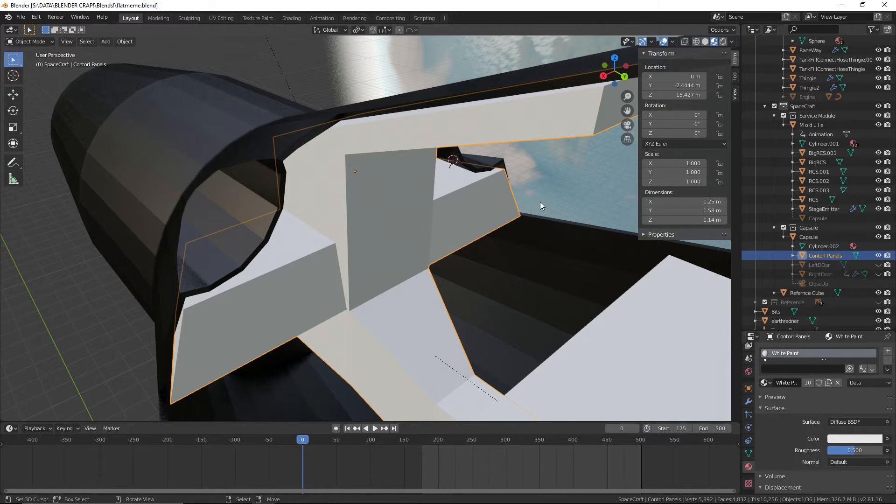
pyautogui.moveTo(539, 201); pyautogui.dragTo(365, 178, button='middle')
pyautogui.click(461, 210)
pyautogui.click(336, 214)
pyautogui.scroll(4, 322, 196)
pyautogui.rightClick(109, 114)
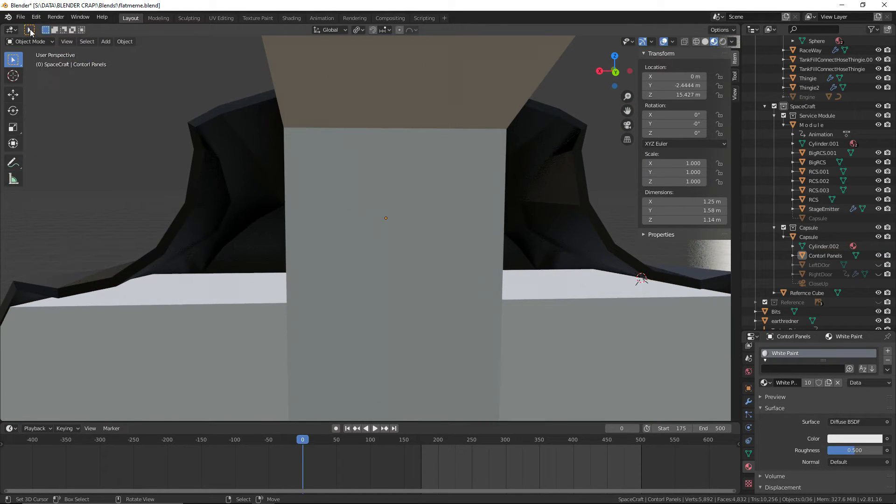
pyautogui.click(21, 17)
pyautogui.click(36, 77)
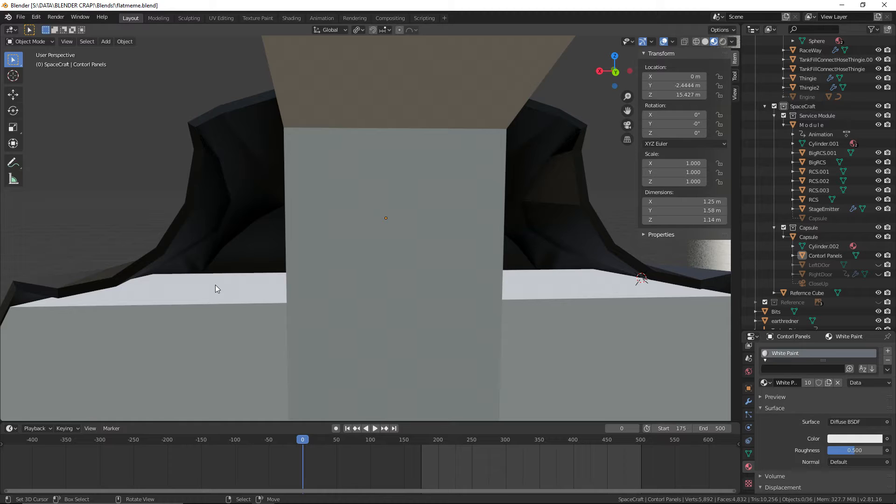
# Switch to the browser and study the instrument layout in the Gemini 6 interior photo
pyautogui.hotkey('alt', 'Tab')
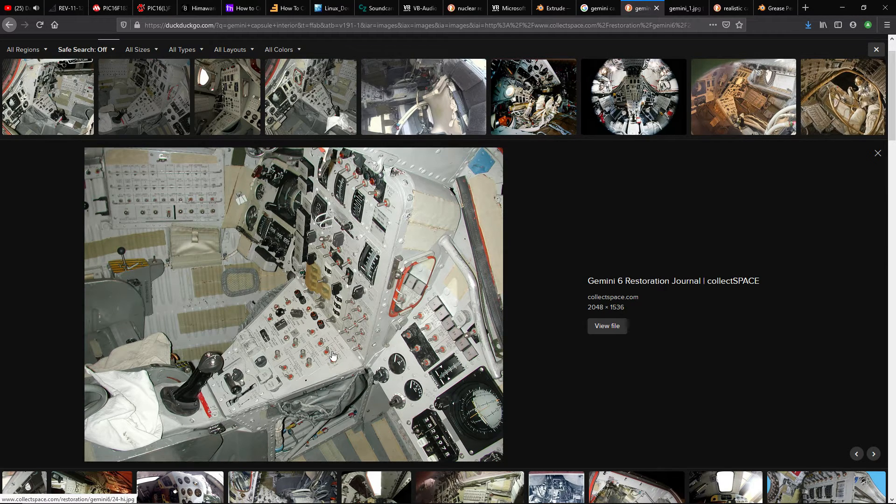
pyautogui.scroll(-1, 329, 355)
pyautogui.scroll(2, 324, 351)
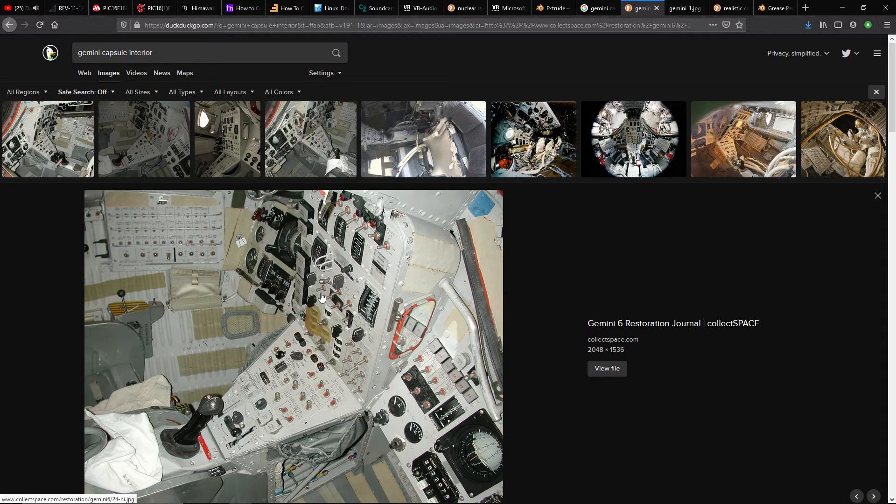
# Switch back to Blender and save the scene
pyautogui.hotkey('alt', 'Tab')
pyautogui.scroll(-2, 321, 293)
pyautogui.moveTo(317, 191)
pyautogui.mouseDown(button='middle')
pyautogui.moveTo(450, 226)
pyautogui.moveTo(400, 228)
pyautogui.moveTo(334, 188)
pyautogui.mouseUp(button='middle')
pyautogui.click(20, 16)
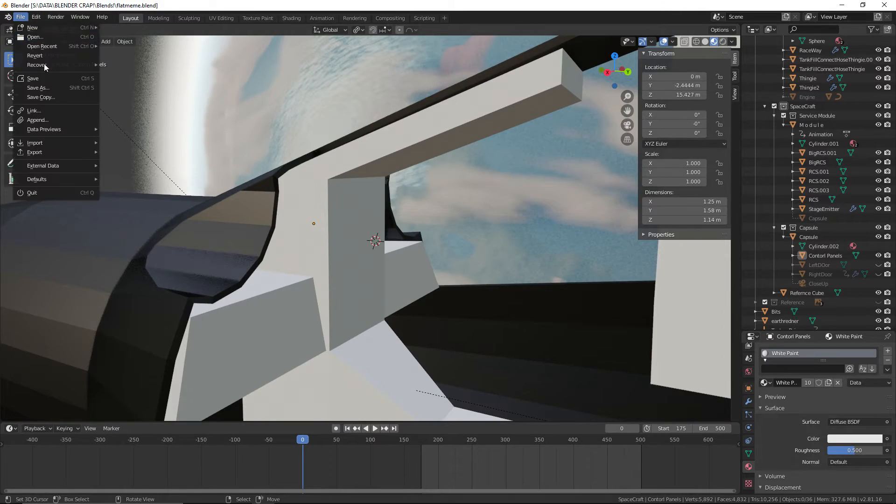
pyautogui.click(47, 79)
# Place the 3D cursor on the front face of the nearer lower side panel and save the file
pyautogui.moveTo(261, 140); pyautogui.dragTo(421, 229, button='middle')
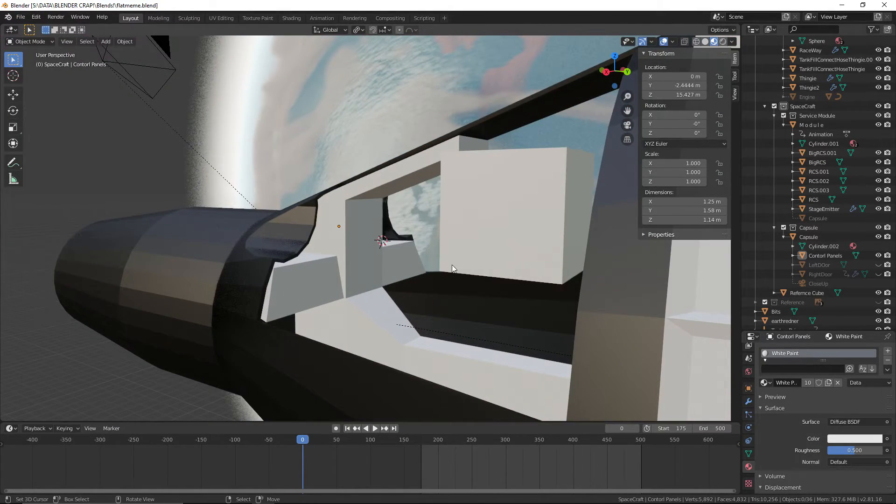
pyautogui.moveTo(452, 265); pyautogui.dragTo(315, 294, button='middle')
pyautogui.keyDown('shift'); pyautogui.rightClick(297, 317); pyautogui.keyUp('shift')
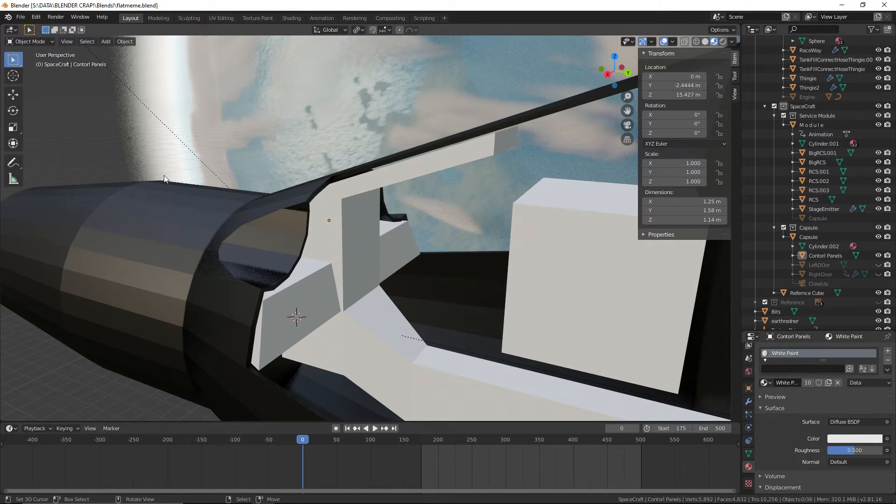
pyautogui.click(21, 17)
pyautogui.moveTo(275, 322); pyautogui.dragTo(273, 296, button='middle')
pyautogui.scroll(4, 273, 296)
pyautogui.scroll(-3, 273, 295)
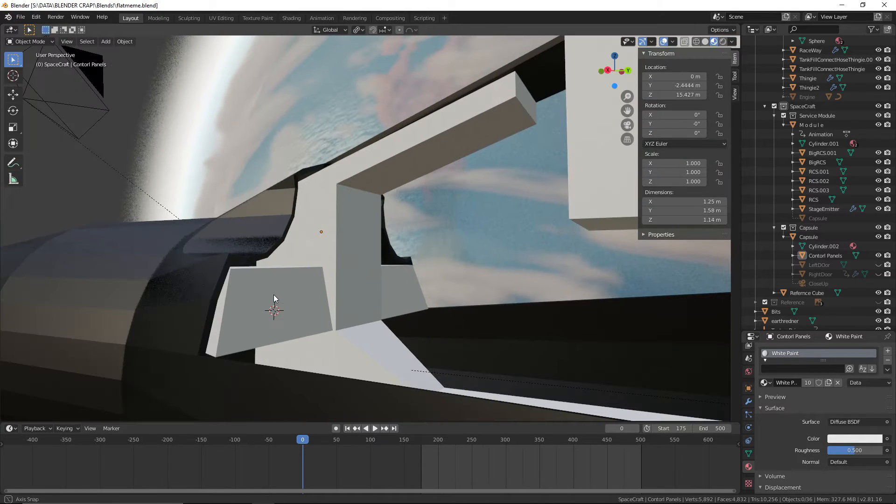
# Add a UV sphere at the 3D cursor and raise it about 1.35 m along the Z axis
pyautogui.click(106, 43)
pyautogui.moveTo(125, 58)
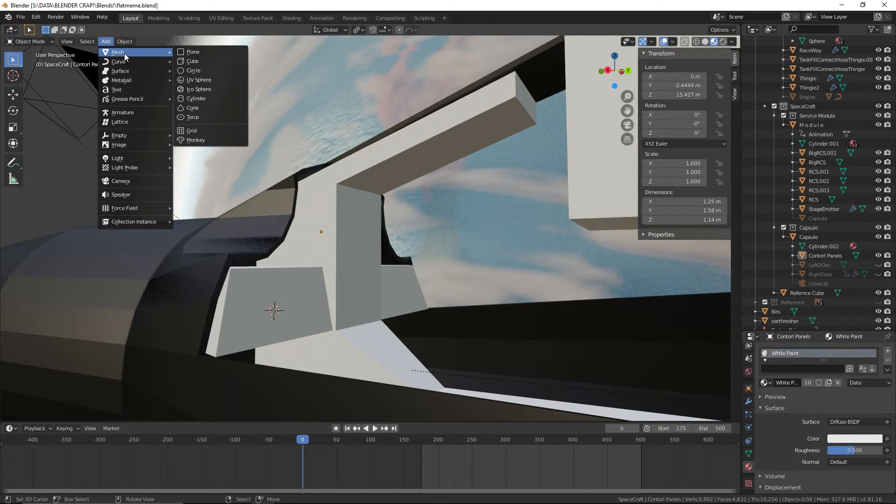
pyautogui.click(209, 80)
pyautogui.scroll(-5, 252, 120)
pyautogui.moveTo(347, 172); pyautogui.dragTo(310, 192, button='middle')
pyautogui.press('g')
pyautogui.press('z')
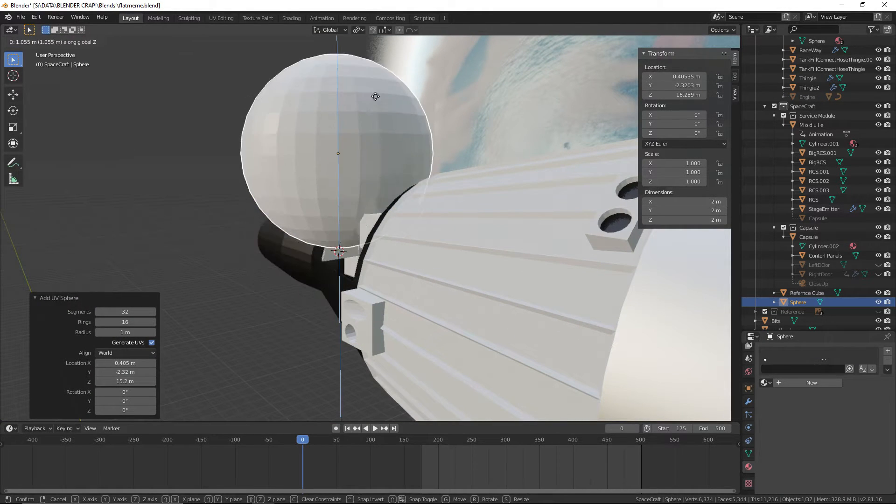
pyautogui.click(373, 79)
pyautogui.moveTo(373, 80); pyautogui.dragTo(490, 229, button='middle')
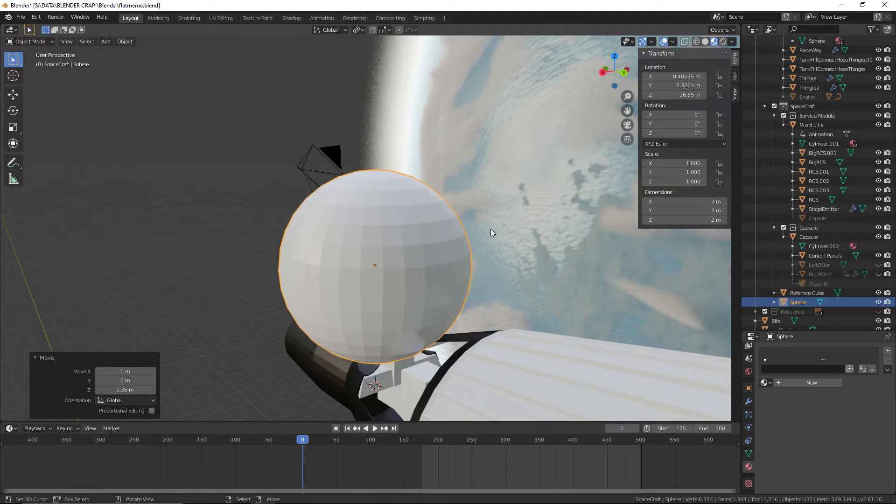
# Raise the sphere about another 0.805 m along Z, clear of the capsule
pyautogui.press('g')
pyautogui.press('z')
pyautogui.click(486, 158)
pyautogui.keyDown('shift'); pyautogui.moveTo(503, 189); pyautogui.dragTo(494, 207, button='middle'); pyautogui.keyUp('shift')
pyautogui.scroll(3, 394, 180)
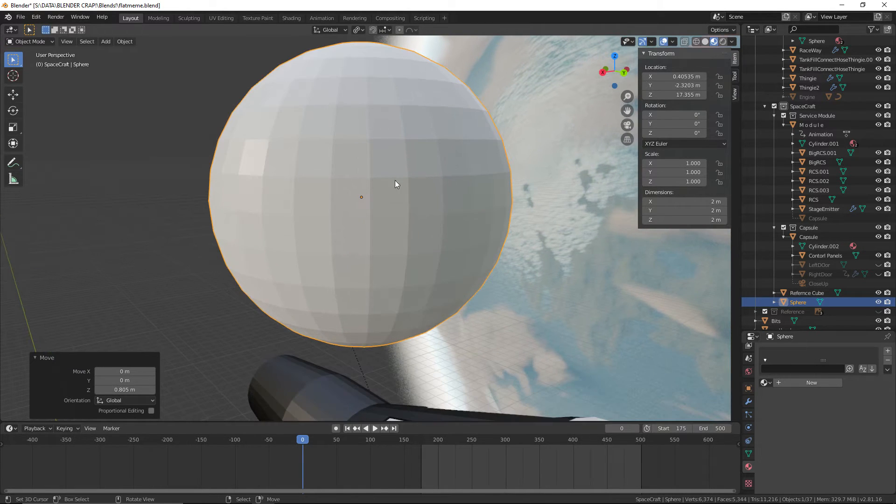
# Scale the sphere's whole mesh by 0.1 in Edit Mode
pyautogui.click(30, 41)
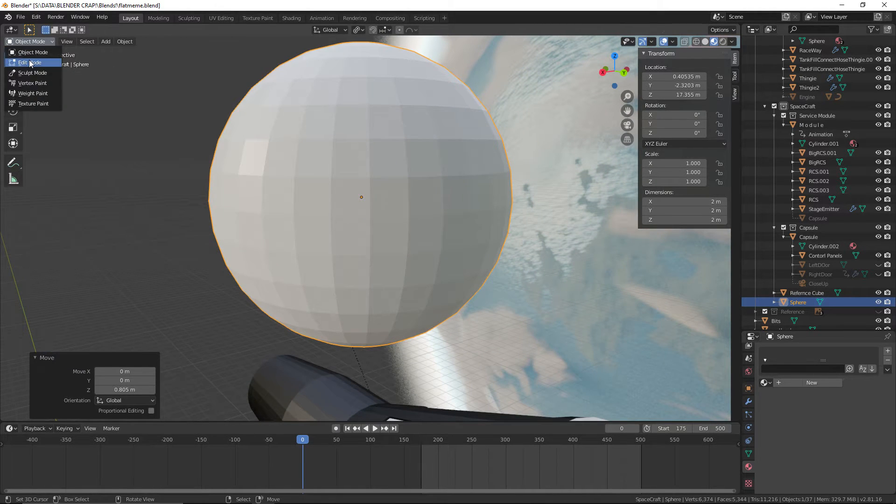
pyautogui.click(30, 63)
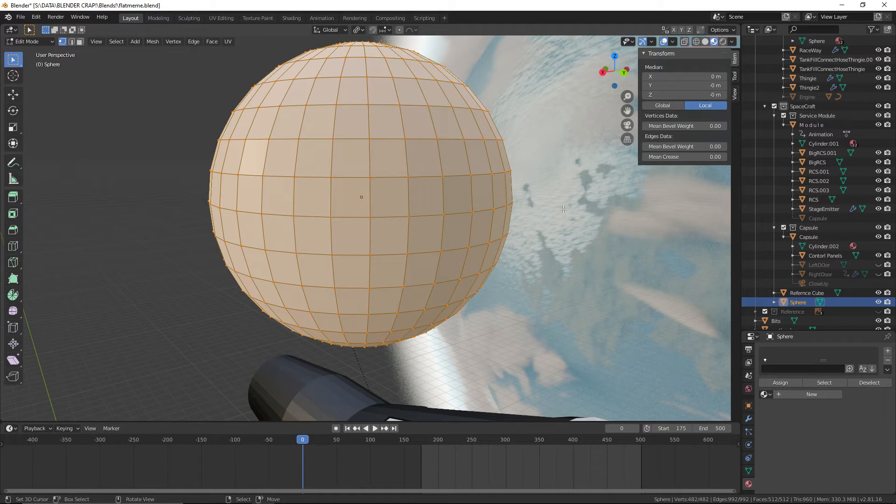
pyautogui.write('s.1')
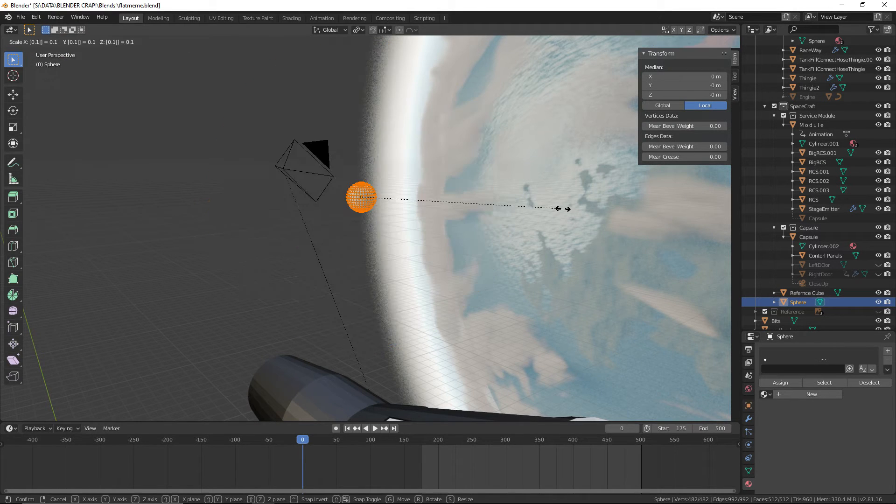
pyautogui.press('Return')
pyautogui.scroll(-4, 580, 246)
pyautogui.scroll(11, 356, 226)
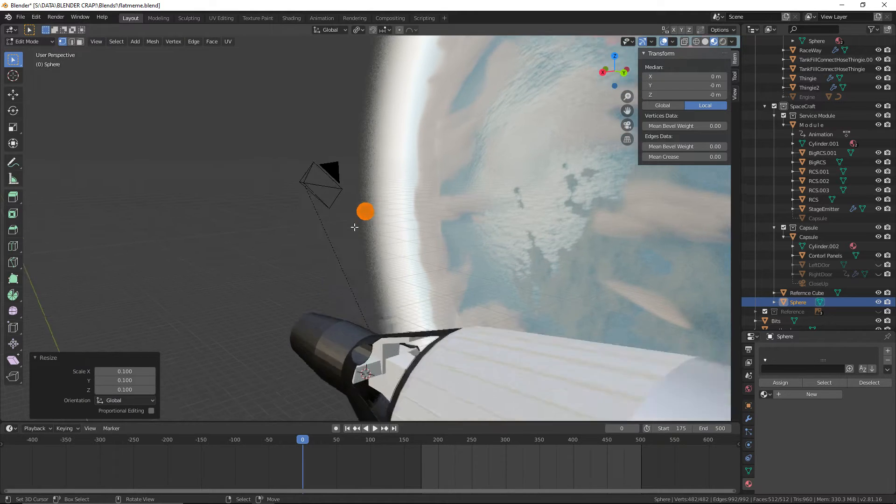
pyautogui.keyDown('shift'); pyautogui.moveTo(416, 104); pyautogui.dragTo(452, 235, button='middle'); pyautogui.keyUp('shift')
# Return to Object Mode and display the scene in wireframe shading
pyautogui.click(44, 41)
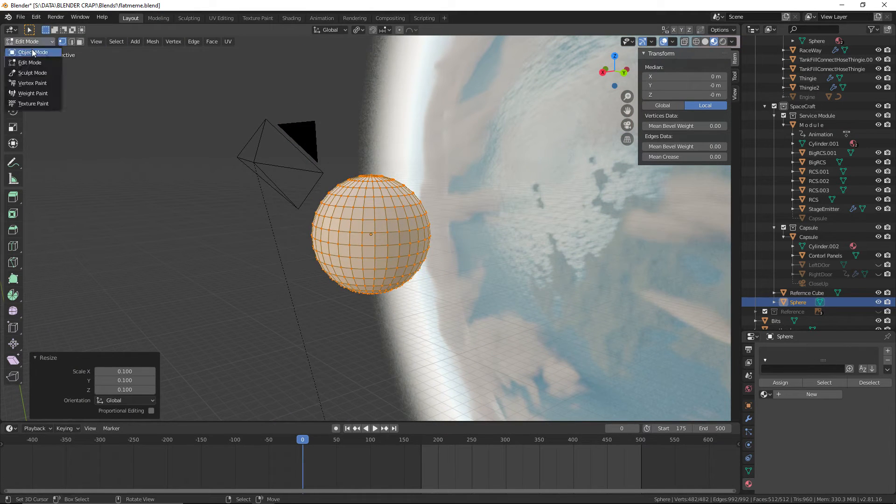
pyautogui.click(26, 51)
pyautogui.click(696, 42)
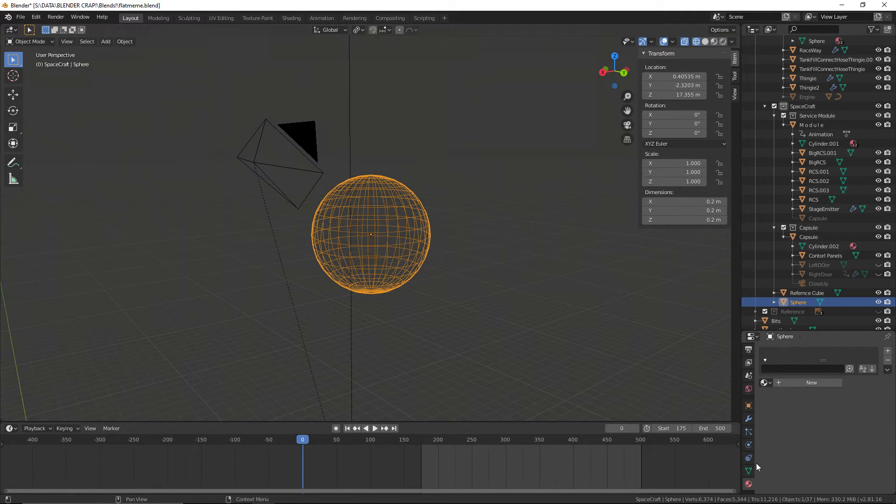
# Create a new material on the sphere and name it Blue
pyautogui.click(801, 382)
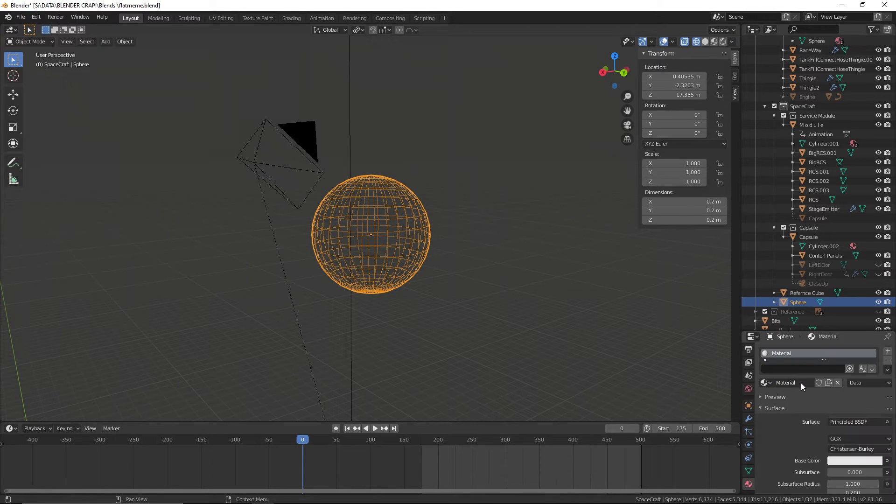
pyautogui.write('Blue')
pyautogui.press('Return')
# Add a second material slot to the sphere with a new material named Orange
pyautogui.click(887, 351)
pyautogui.click(765, 411)
pyautogui.click(788, 413)
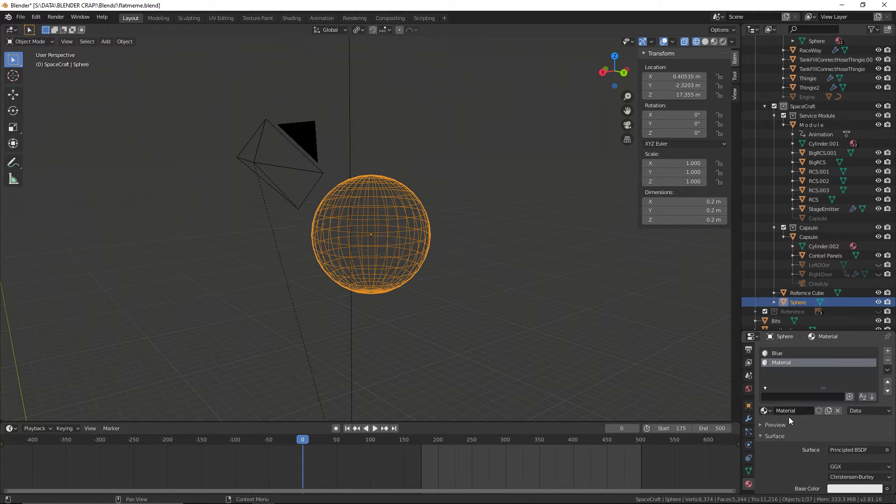
pyautogui.write('Orange')
pyautogui.press('Return')
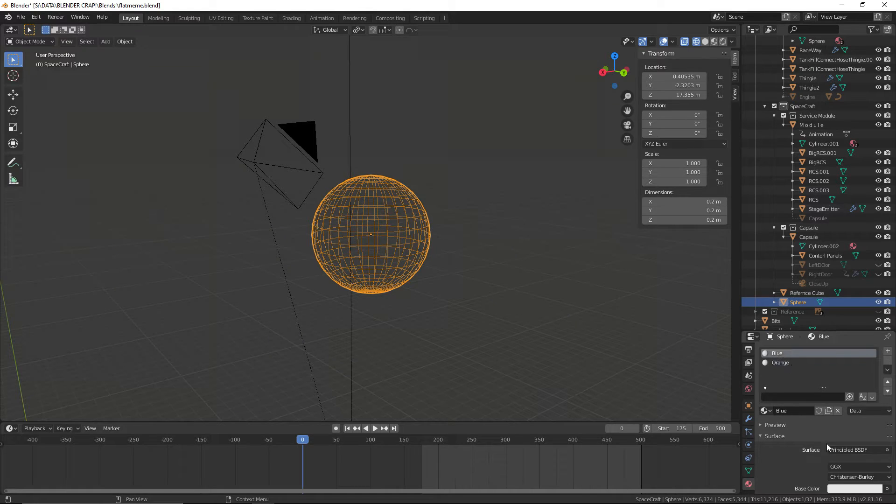
# Change the Blue material's surface shader to Diffuse BSDF
pyautogui.click(841, 448)
pyautogui.click(776, 253)
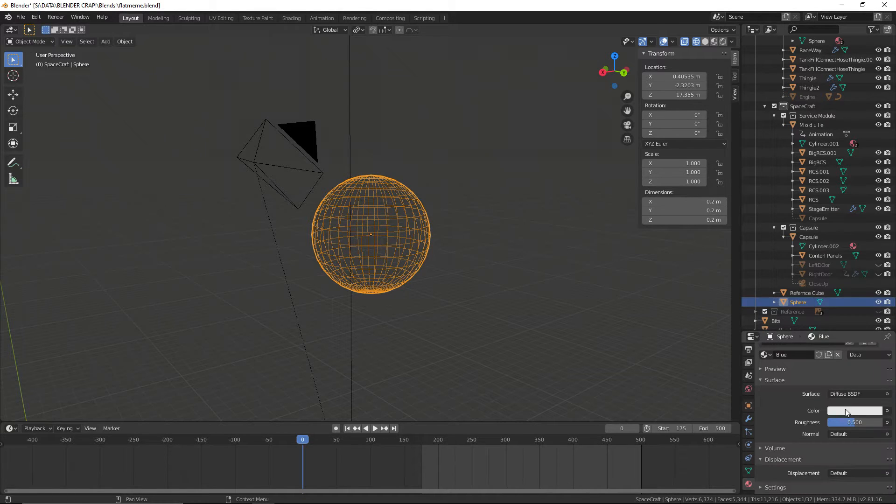
# Set the Blue material's diffuse color to light blue
pyautogui.click(855, 410)
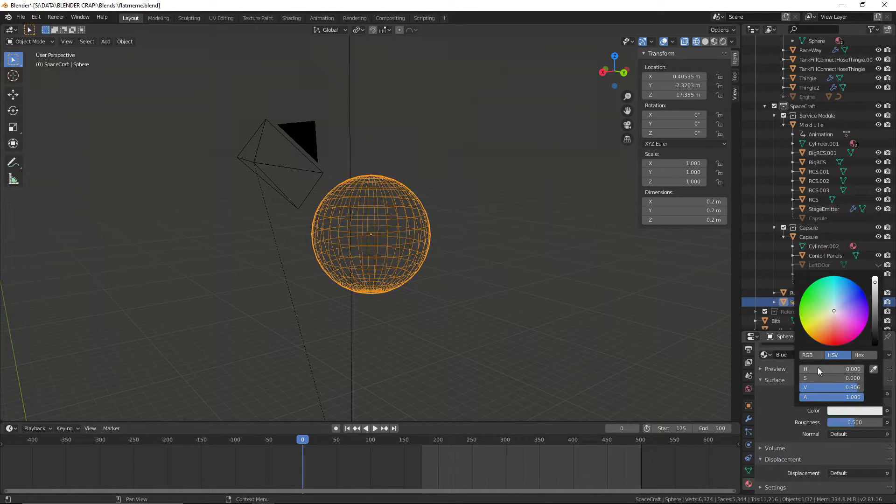
pyautogui.moveTo(818, 369); pyautogui.dragTo(837, 369)
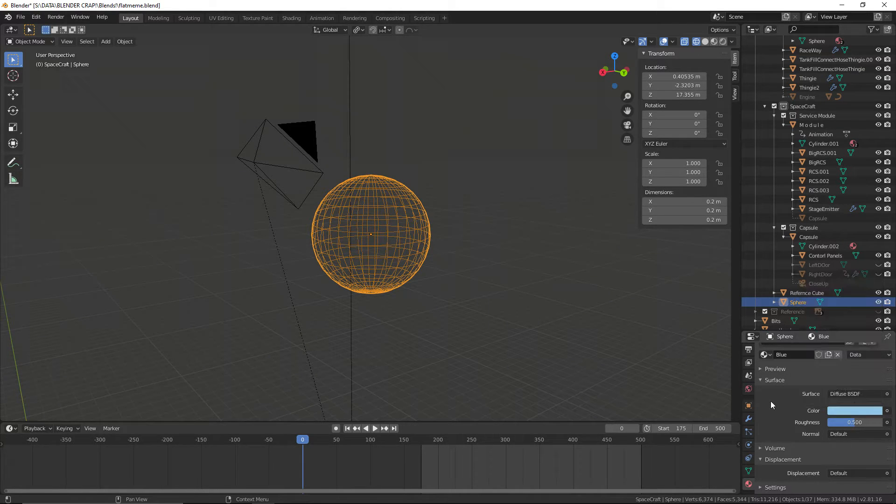
# Change the Orange material's surface shader to Diffuse BSDF and set its color to light orange
pyautogui.scroll(4, 774, 403)
pyautogui.click(799, 363)
pyautogui.scroll(-4, 798, 397)
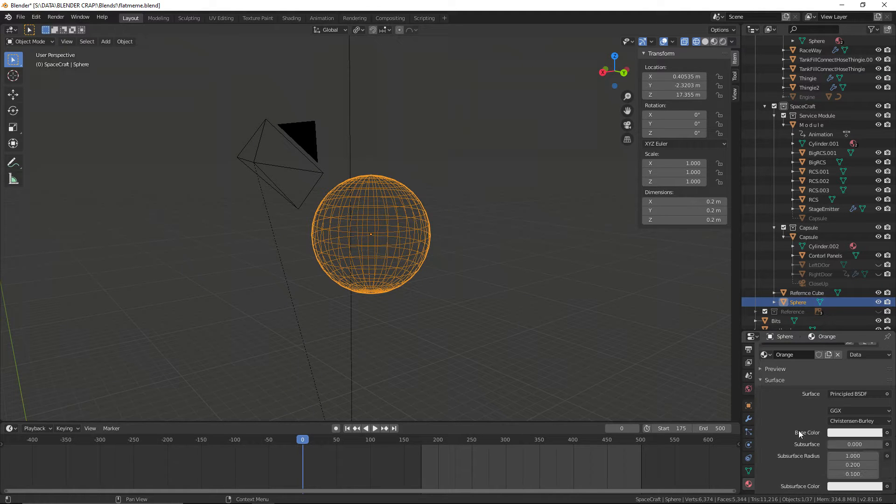
pyautogui.click(857, 394)
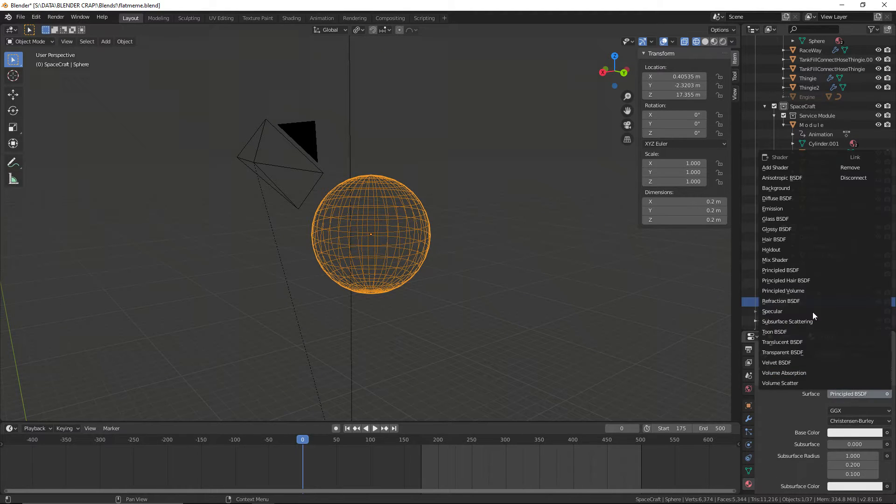
pyautogui.click(797, 208)
pyautogui.click(844, 410)
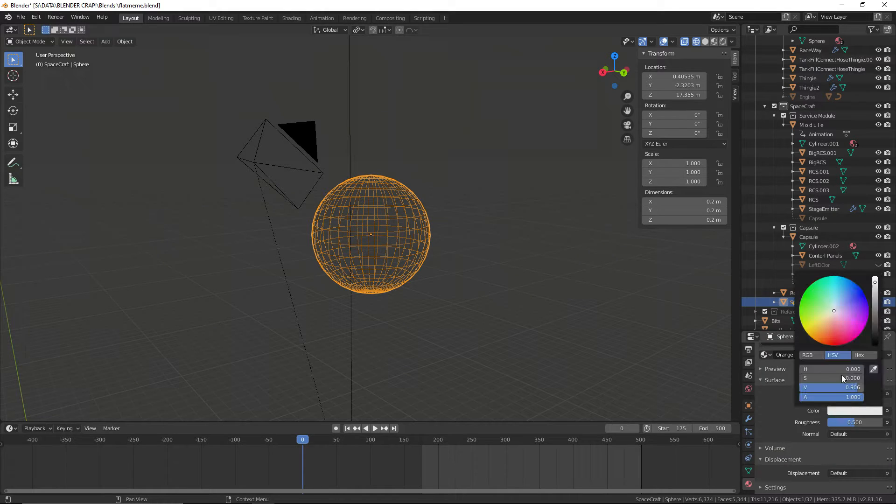
pyautogui.moveTo(816, 377); pyautogui.dragTo(834, 368)
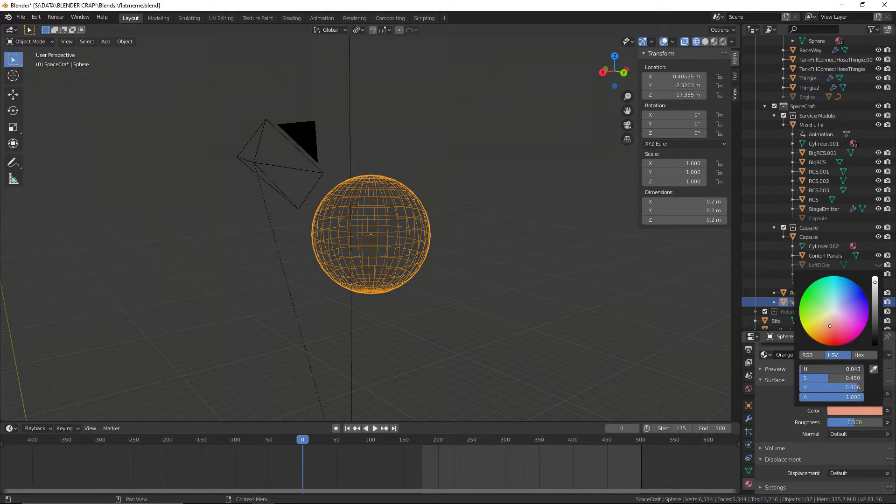
pyautogui.scroll(2, 615, 370)
pyautogui.click(617, 372)
# Enter Edit Mode on the sphere, deselect everything and look at it from the front in orthographic view
pyautogui.scroll(3, 782, 391)
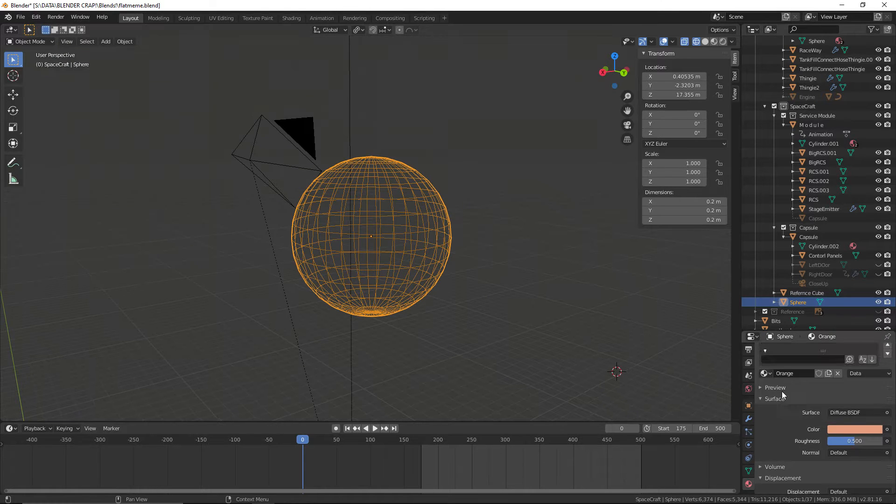
pyautogui.click(786, 353)
pyautogui.click(33, 42)
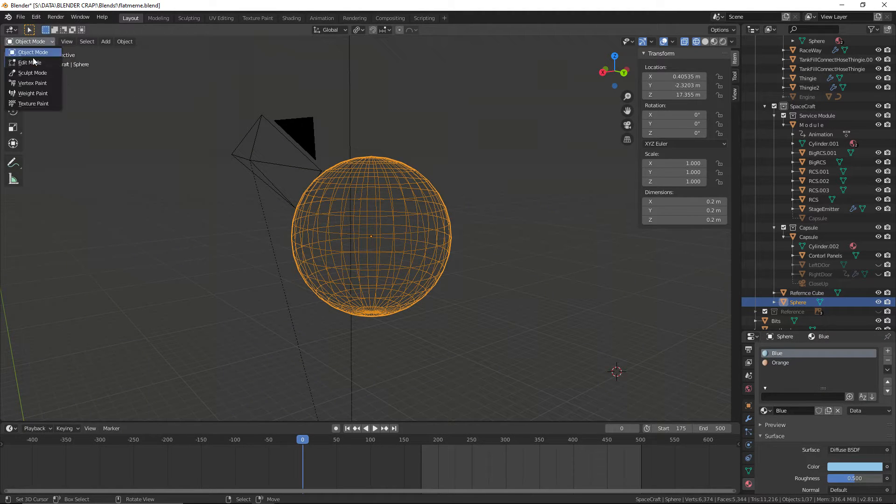
pyautogui.click(33, 62)
pyautogui.scroll(1, 373, 261)
pyautogui.moveTo(391, 272); pyautogui.dragTo(418, 265, button='middle')
pyautogui.hotkey('alt', 'a')
pyautogui.scroll(-2, 420, 265)
pyautogui.press('KP_1')
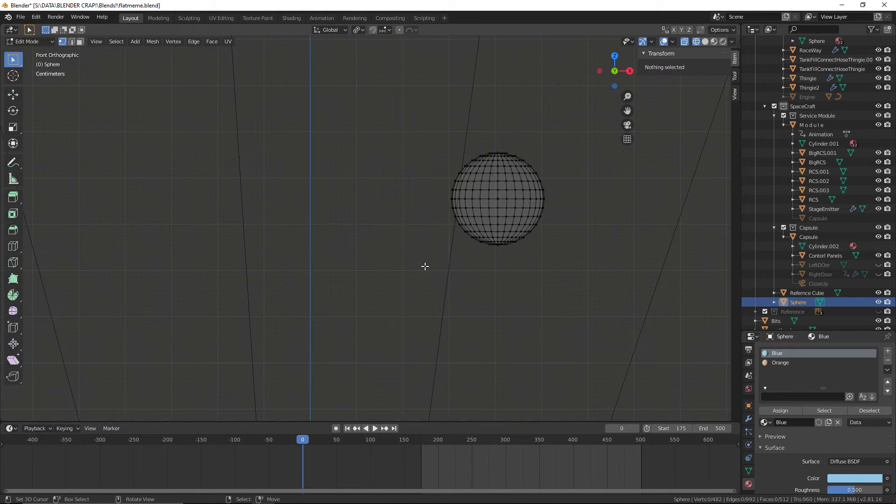
# Select all faces of the sphere's lower half in face select mode and assign the Orange material to them
pyautogui.press('b')
pyautogui.moveTo(406, 200); pyautogui.dragTo(583, 308)
pyautogui.scroll(6, 530, 286)
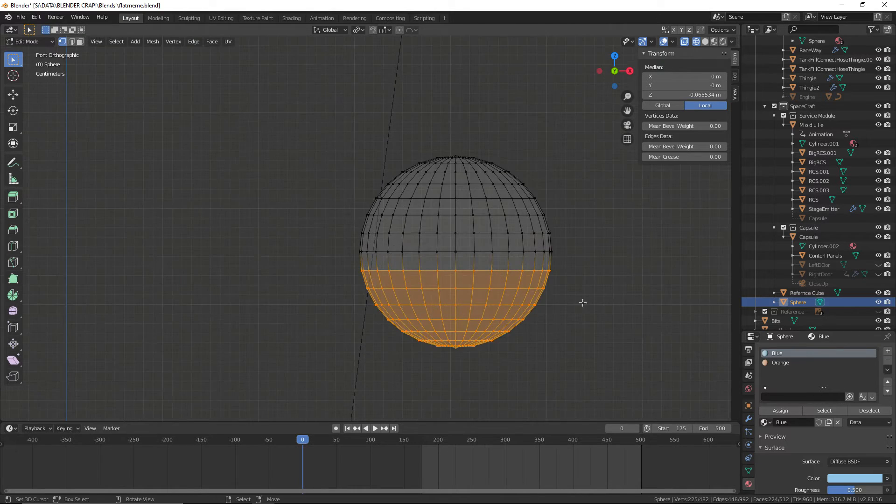
pyautogui.click(82, 41)
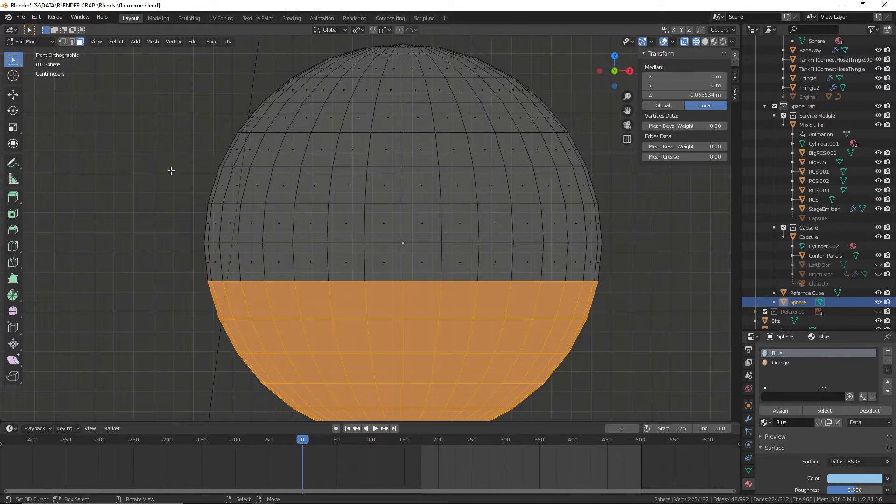
pyautogui.scroll(-2, 171, 171)
pyautogui.press('b')
pyautogui.moveTo(198, 244); pyautogui.dragTo(659, 468)
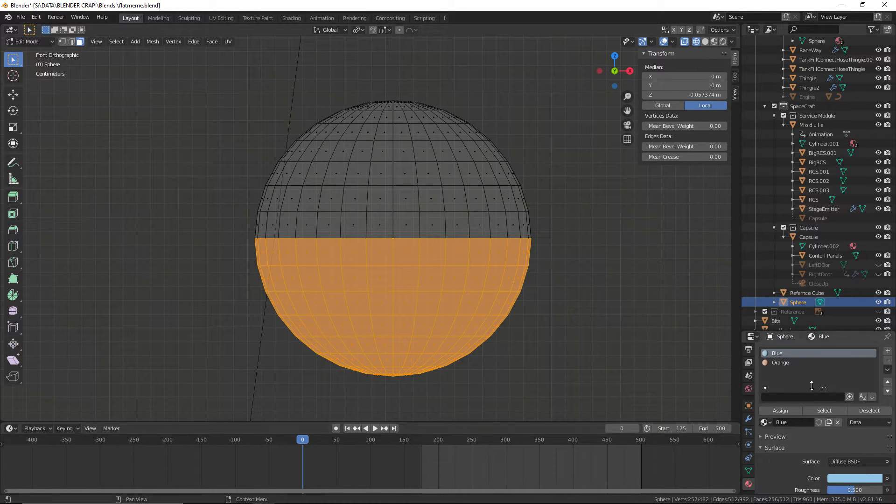
pyautogui.click(792, 363)
pyautogui.click(784, 410)
pyautogui.click(614, 325)
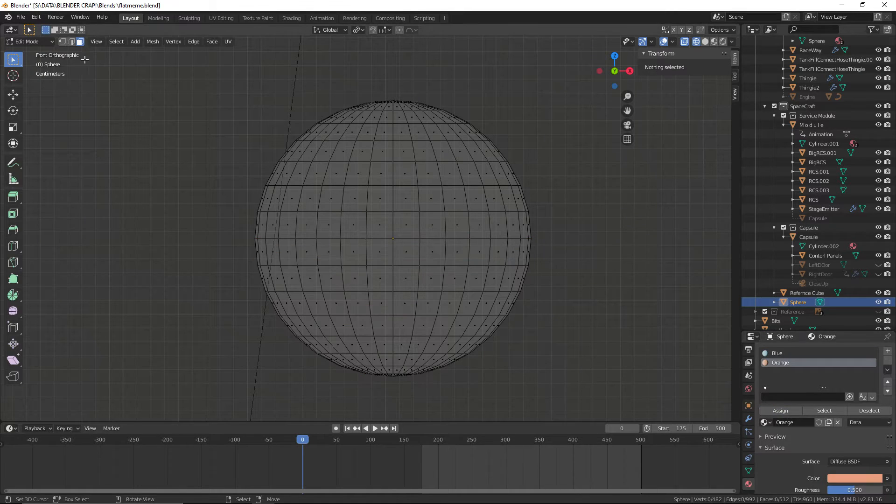
# Return to Object Mode with Material Preview shading and save the file
pyautogui.click(30, 41)
pyautogui.click(25, 54)
pyautogui.click(704, 42)
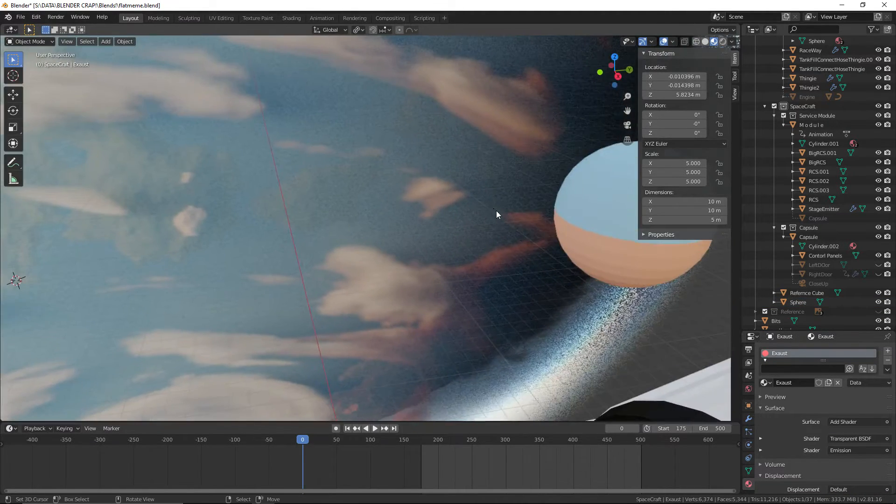
pyautogui.moveTo(497, 211); pyautogui.dragTo(479, 304, button='middle')
pyautogui.keyDown('shift'); pyautogui.moveTo(480, 304); pyautogui.dragTo(430, 140, button='middle'); pyautogui.keyUp('shift')
pyautogui.scroll(3, 483, 215)
pyautogui.rightClick(304, 192)
pyautogui.click(21, 17)
pyautogui.click(28, 80)
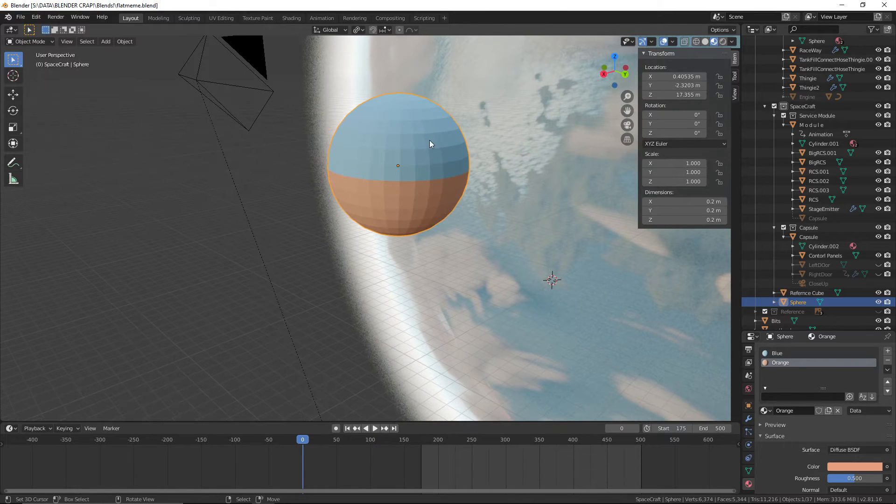
# Apply Shade Smooth to the sphere and save the file
pyautogui.press('F3')
pyautogui.write('shade')
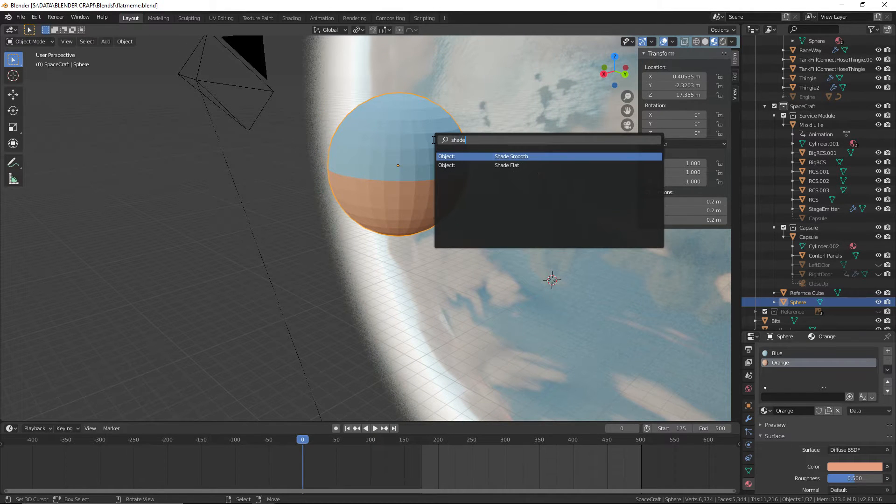
pyautogui.click(497, 159)
pyautogui.moveTo(319, 130)
pyautogui.mouseDown(button='middle')
pyautogui.moveTo(291, 122)
pyautogui.moveTo(199, 141)
pyautogui.moveTo(234, 127)
pyautogui.moveTo(346, 133)
pyautogui.moveTo(327, 135)
pyautogui.mouseUp(button='middle')
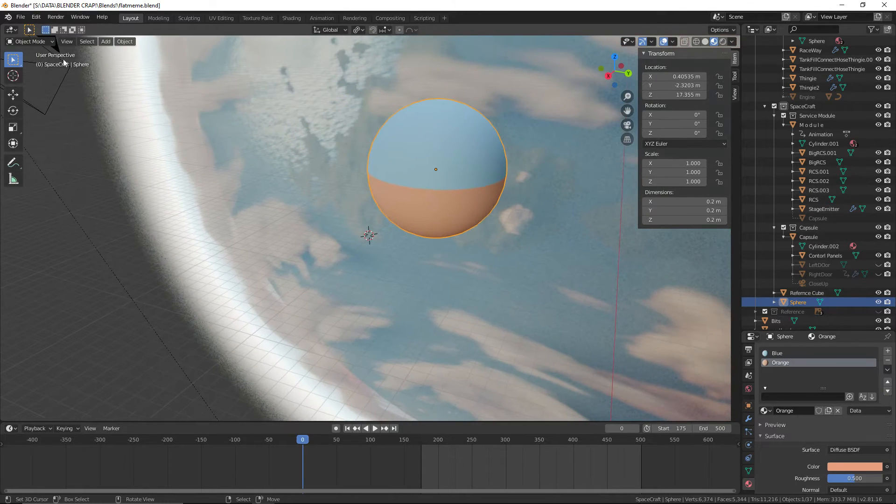
pyautogui.click(21, 17)
pyautogui.click(33, 78)
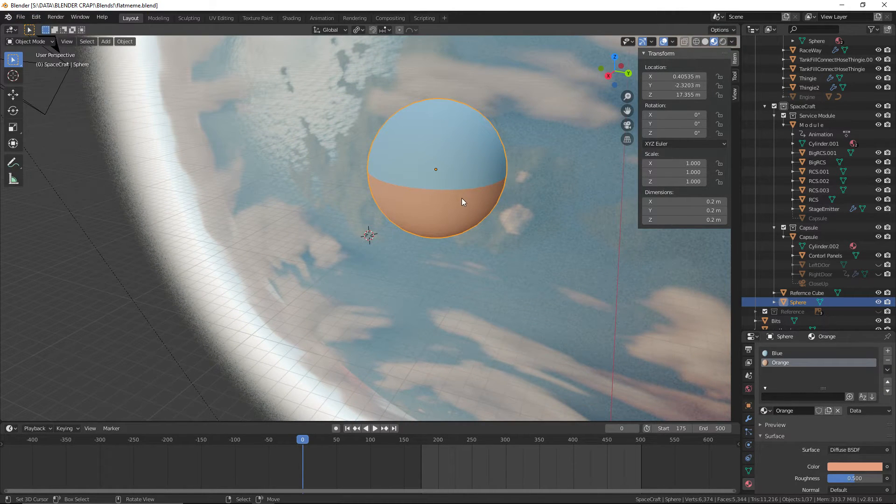
# Rotate the sphere 90° about the global Y axis and save the file
pyautogui.moveTo(462, 202); pyautogui.dragTo(432, 200, button='middle')
pyautogui.press('r')
pyautogui.press('x')
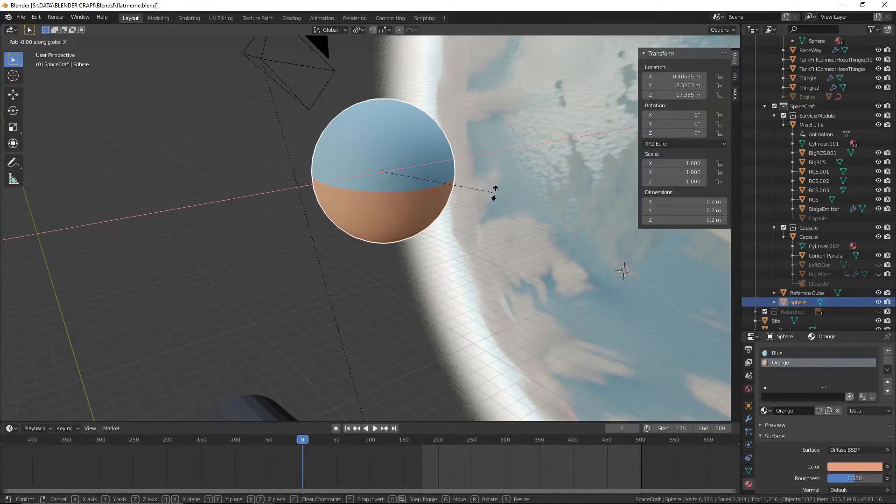
pyautogui.press('z')
pyautogui.write('y')
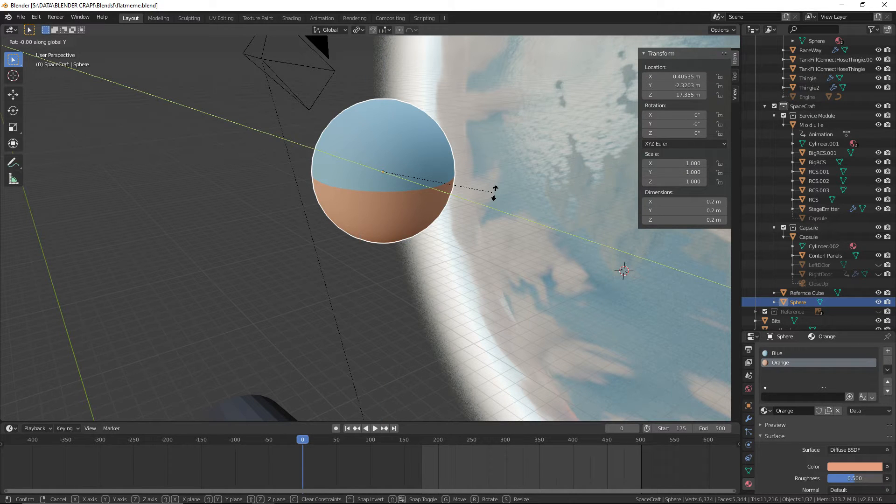
pyautogui.write('90')
pyautogui.press('Return')
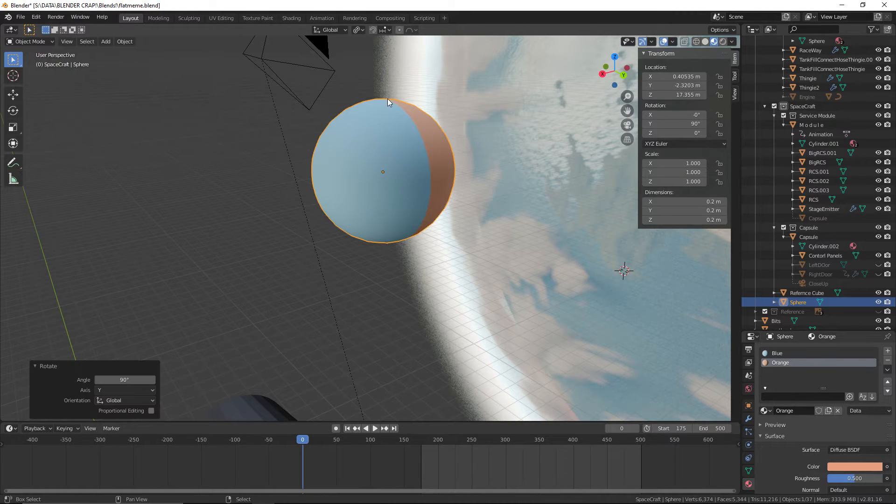
pyautogui.moveTo(388, 99); pyautogui.dragTo(180, 114, button='middle')
pyautogui.click(20, 17)
pyautogui.click(33, 78)
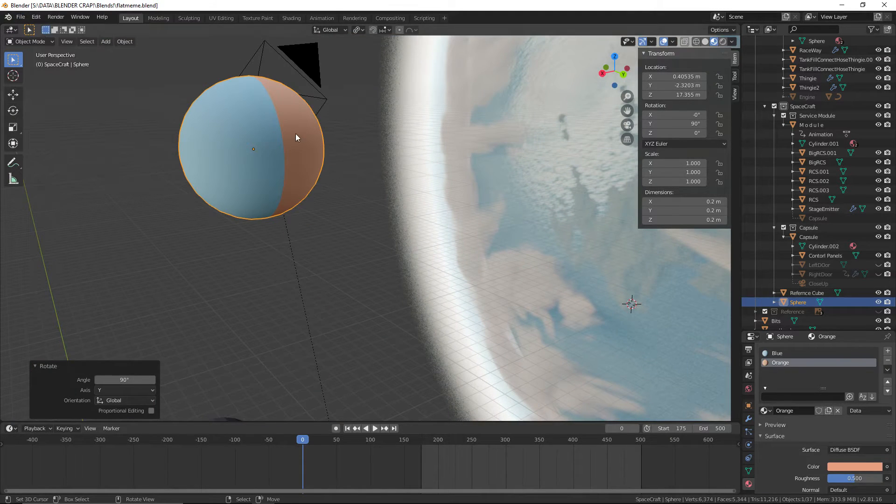
# Save the file again and rename the sphere object to GyroBall
pyautogui.moveTo(273, 133); pyautogui.dragTo(340, 213, button='middle')
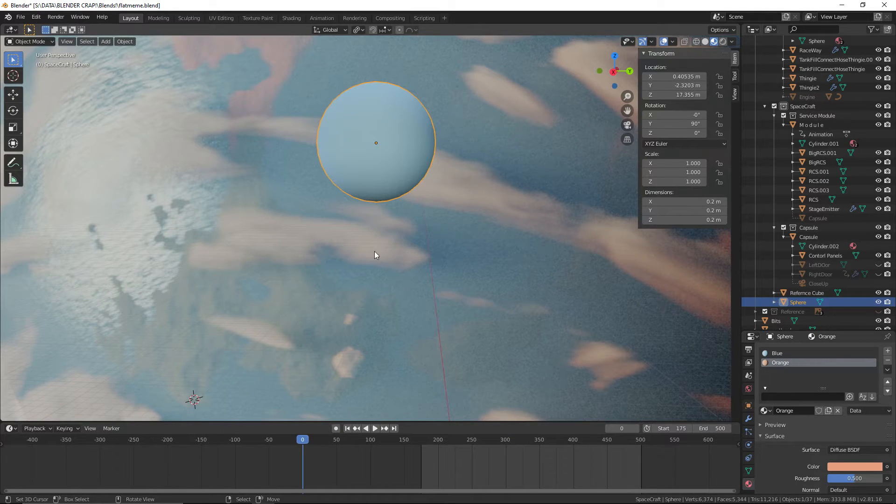
pyautogui.moveTo(382, 269); pyautogui.dragTo(64, 63, button='middle')
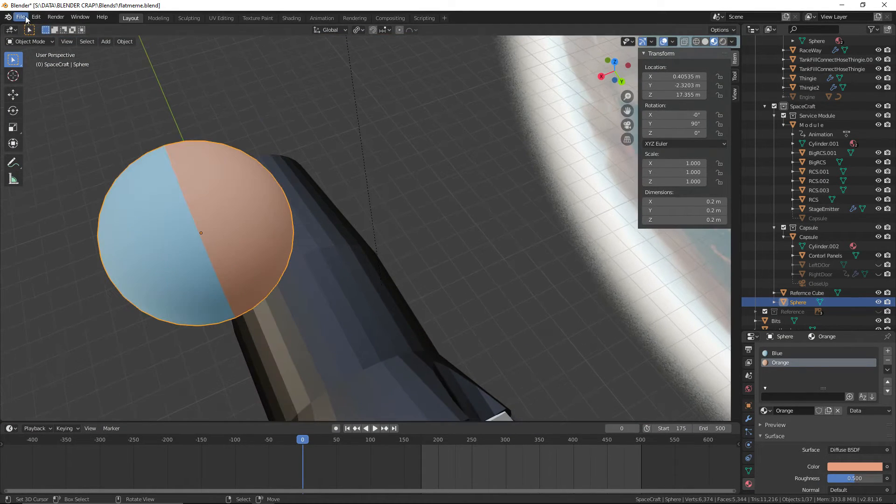
pyautogui.click(20, 17)
pyautogui.click(53, 78)
pyautogui.scroll(-6, 402, 240)
pyautogui.moveTo(402, 241); pyautogui.dragTo(434, 146, button='middle')
pyautogui.doubleClick(806, 303)
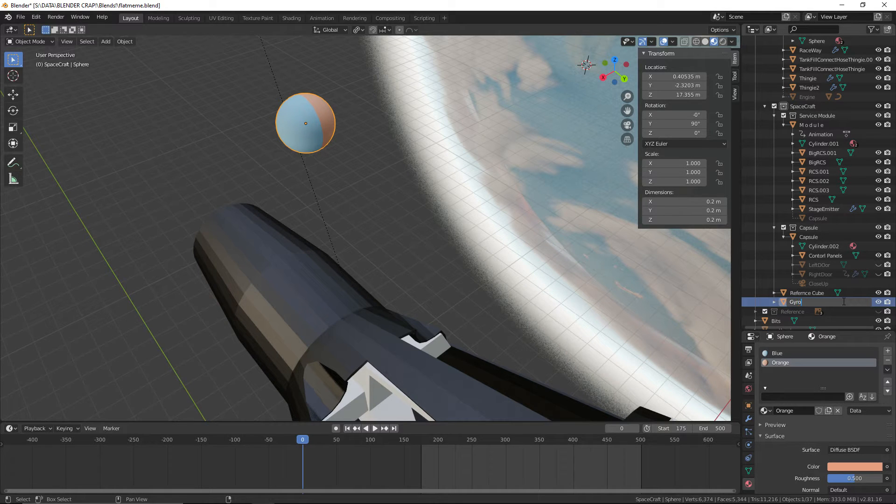
pyautogui.write('GyroBall')
pyautogui.press('Return')
pyautogui.moveTo(289, 121); pyautogui.dragTo(256, 145, button='middle')
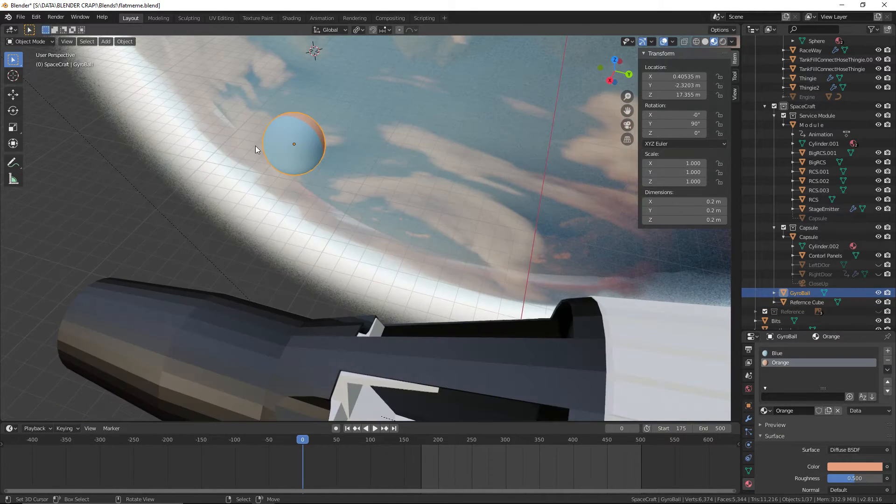
pyautogui.click(28, 43)
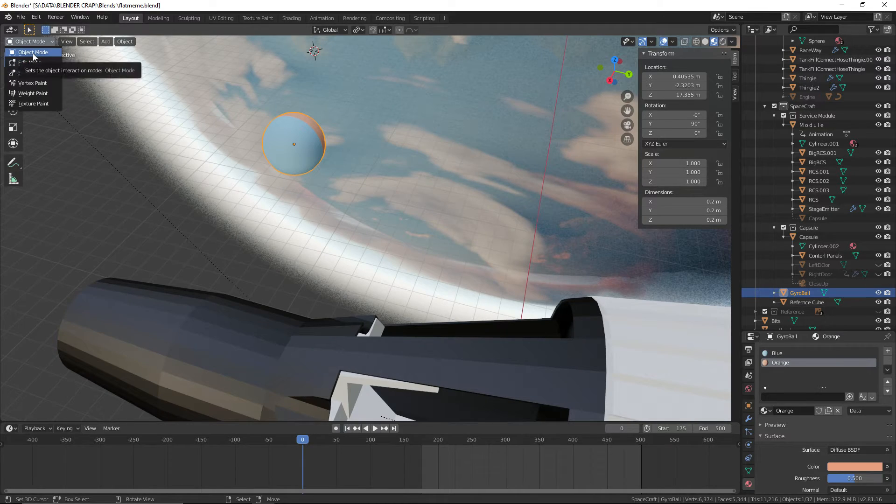
pyautogui.click(35, 42)
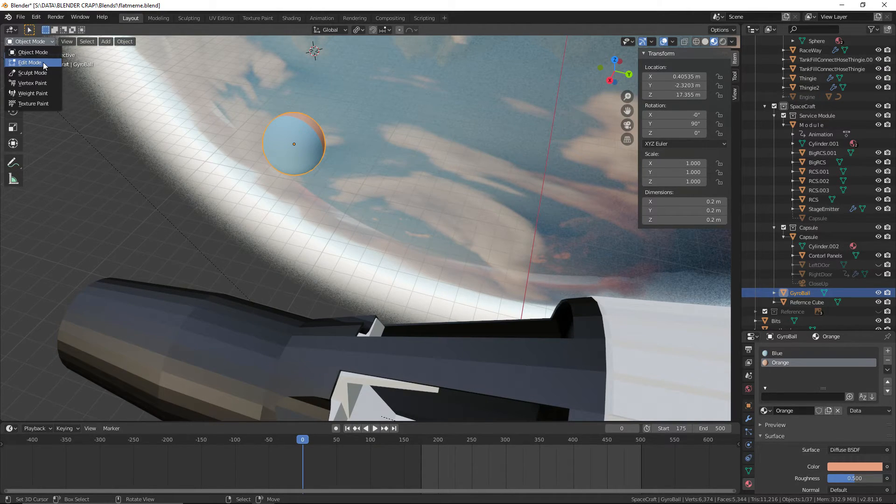
# Switch to the browser to check the Gemini capsule interior reference photo, and return to Blender
pyautogui.press('ctrl+super+Right')
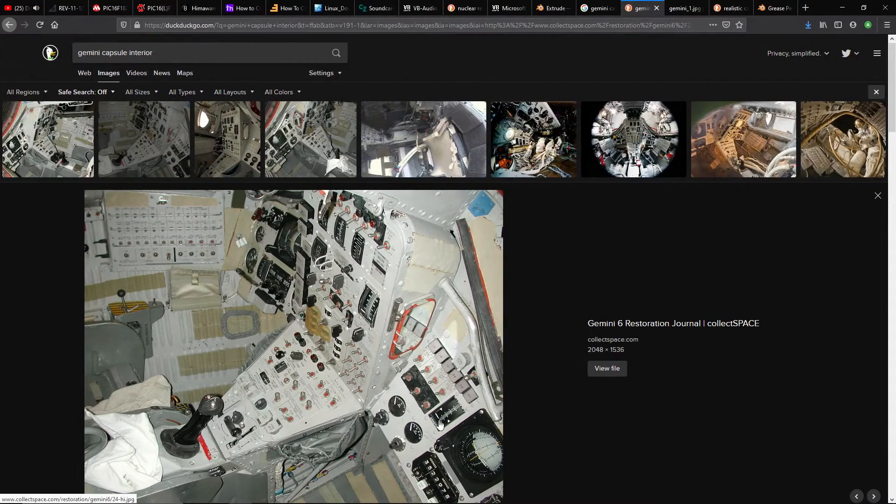
pyautogui.press('ctrl+super+Left')
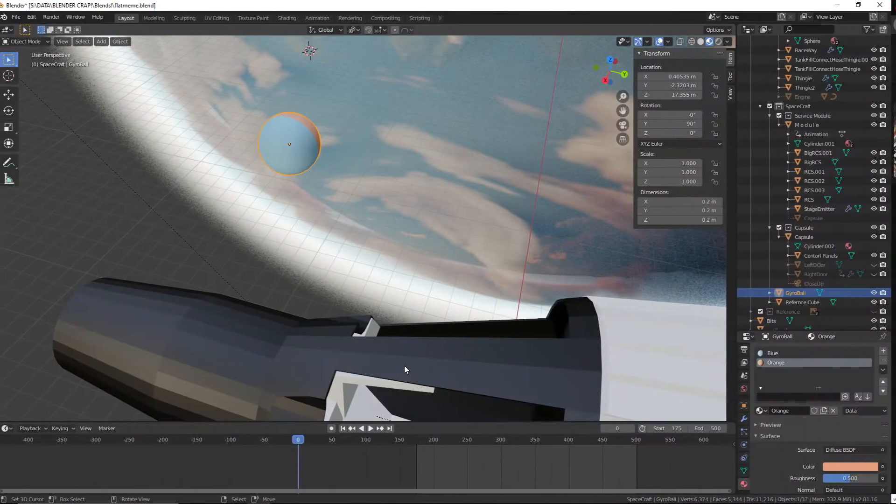
pyautogui.click(46, 42)
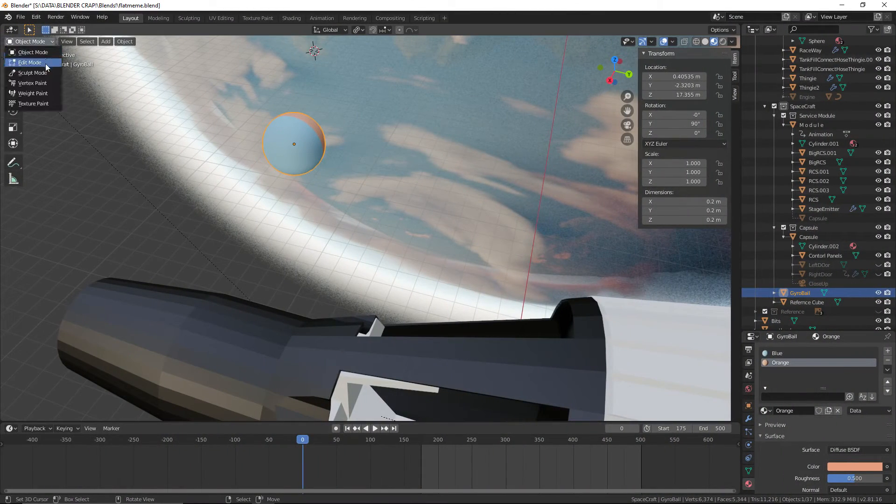
pyautogui.keyDown('shift'); pyautogui.moveTo(312, 75); pyautogui.dragTo(387, 210, button='middle'); pyautogui.keyUp('shift')
pyautogui.scroll(3, 348, 94)
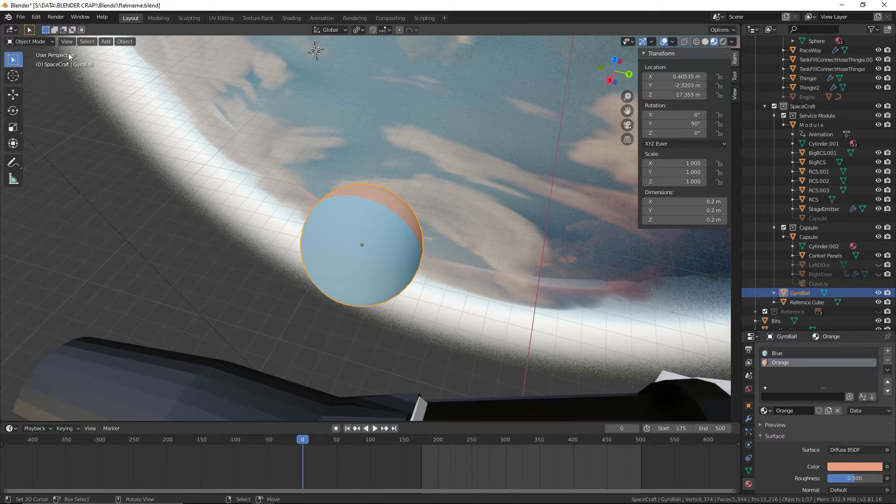
pyautogui.click(40, 41)
pyautogui.moveTo(113, 57)
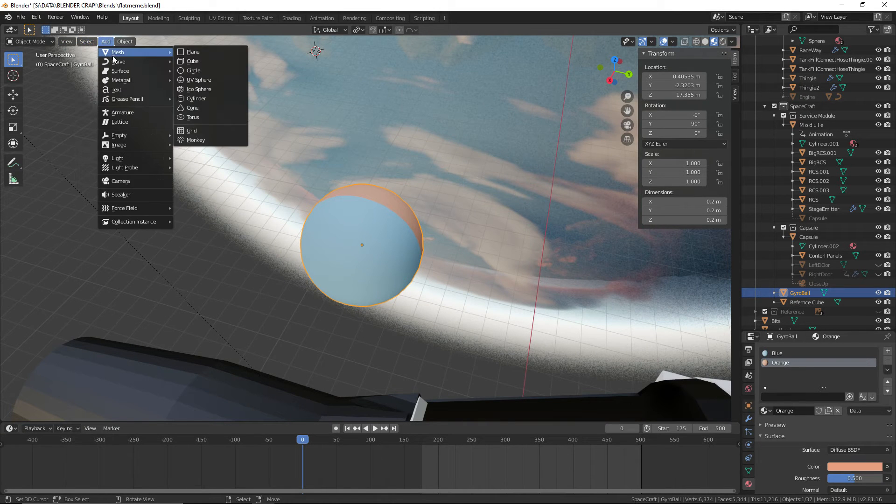
pyautogui.click(221, 61)
pyautogui.scroll(-8, 384, 124)
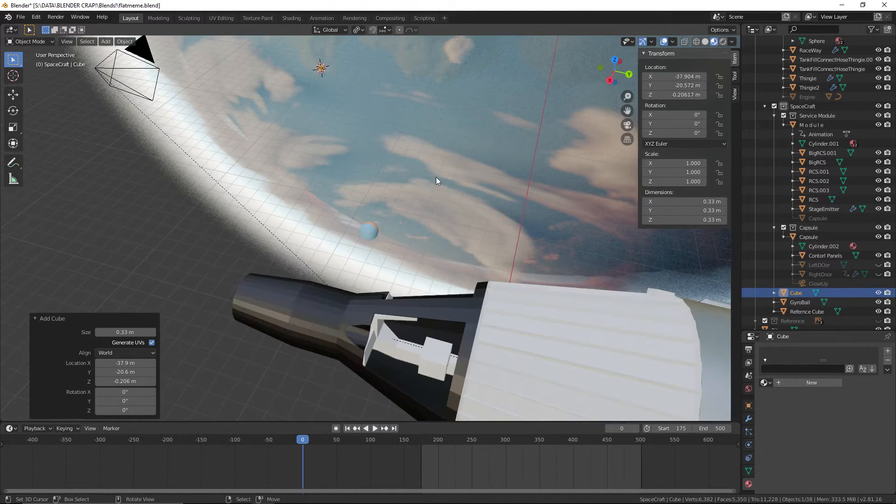
pyautogui.moveTo(436, 174); pyautogui.dragTo(461, 142, button='middle')
pyautogui.hotkey('ctrl', 'z')
pyautogui.scroll(3, 371, 209)
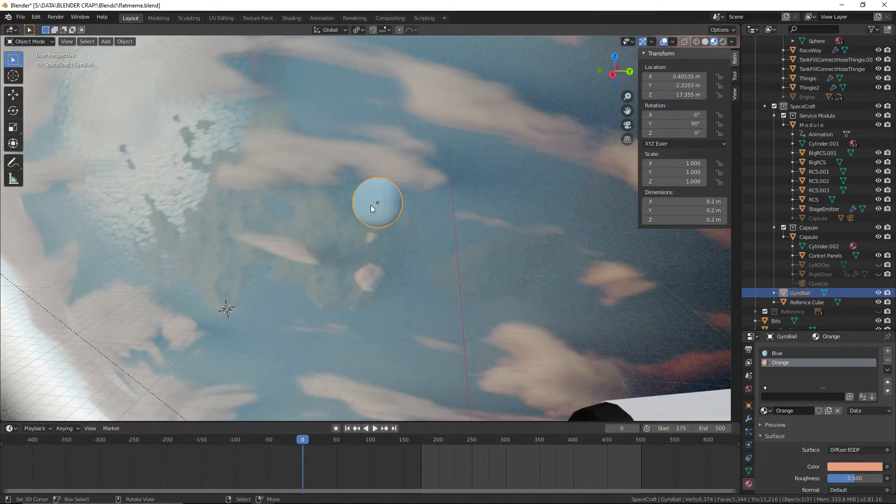
# Add a mesh cube beside the GyroBall and set its size to 0.2 m
pyautogui.click(105, 41)
pyautogui.moveTo(117, 53)
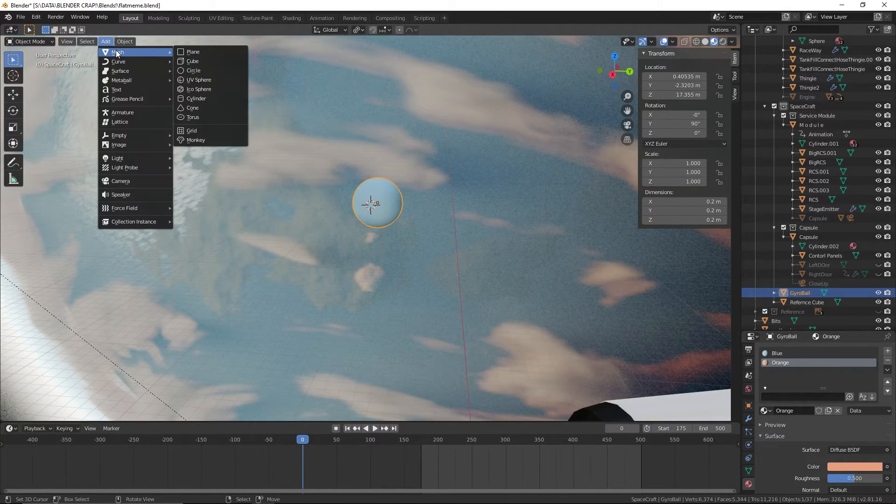
pyautogui.click(201, 60)
pyautogui.moveTo(289, 97); pyautogui.dragTo(431, 140, button='middle')
pyautogui.scroll(3, 431, 137)
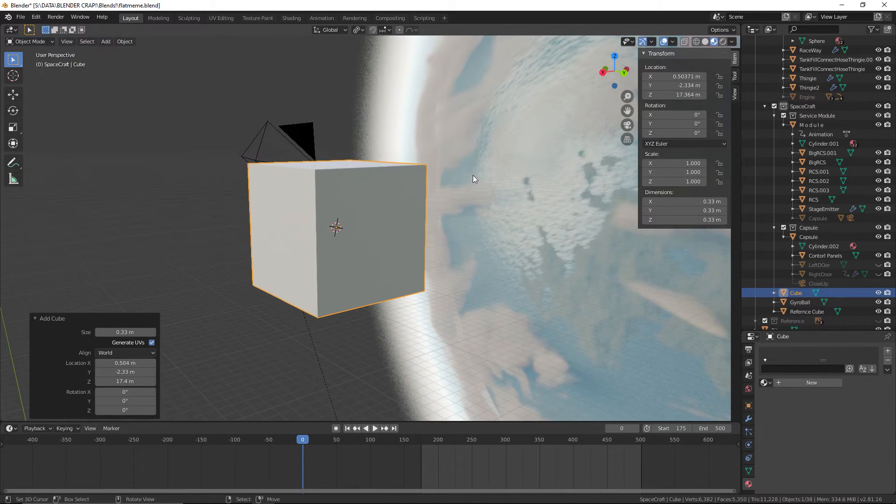
pyautogui.moveTo(472, 175); pyautogui.dragTo(397, 224, button='middle')
pyautogui.moveTo(115, 333); pyautogui.dragTo(106, 334)
pyautogui.click(135, 333)
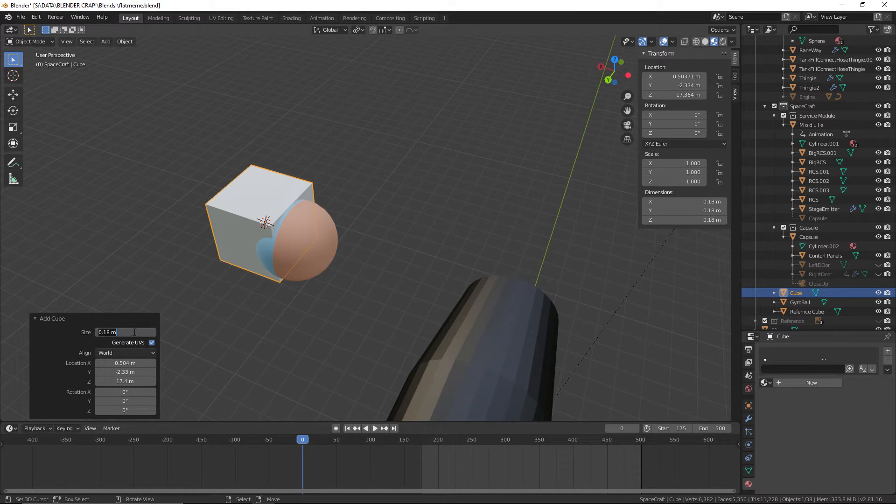
pyautogui.write('0.2')
pyautogui.press('Return')
pyautogui.moveTo(225, 328); pyautogui.dragTo(267, 269, button='middle')
# Set the GyroBall's location to X 0.4 m, Y -2.3 m and Z 17 m
pyautogui.click(314, 231)
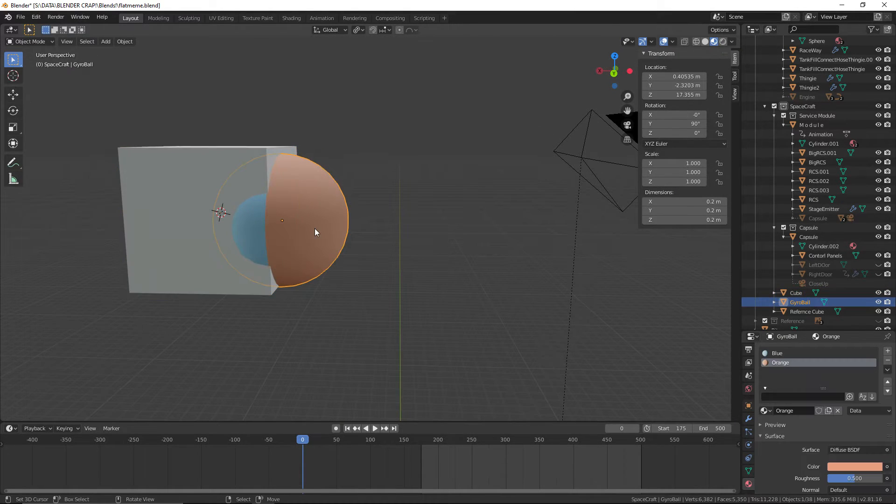
pyautogui.click(748, 405)
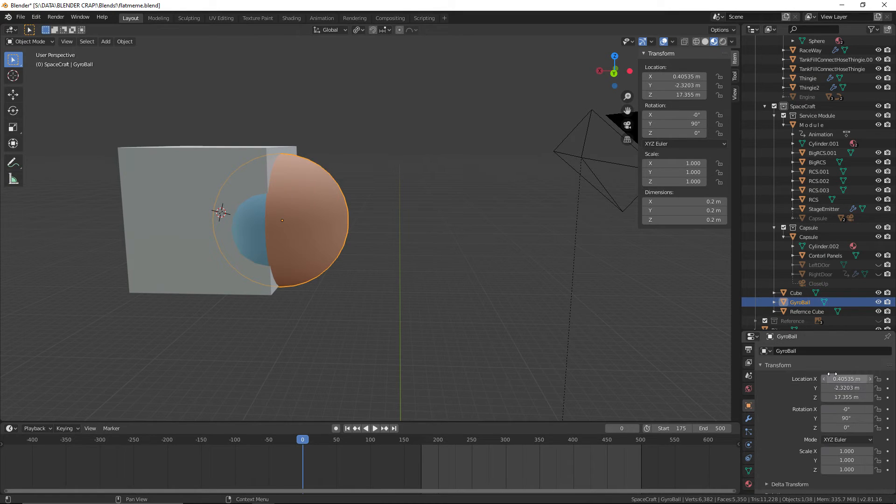
pyautogui.click(840, 379)
pyautogui.write('0.4')
pyautogui.press('Return')
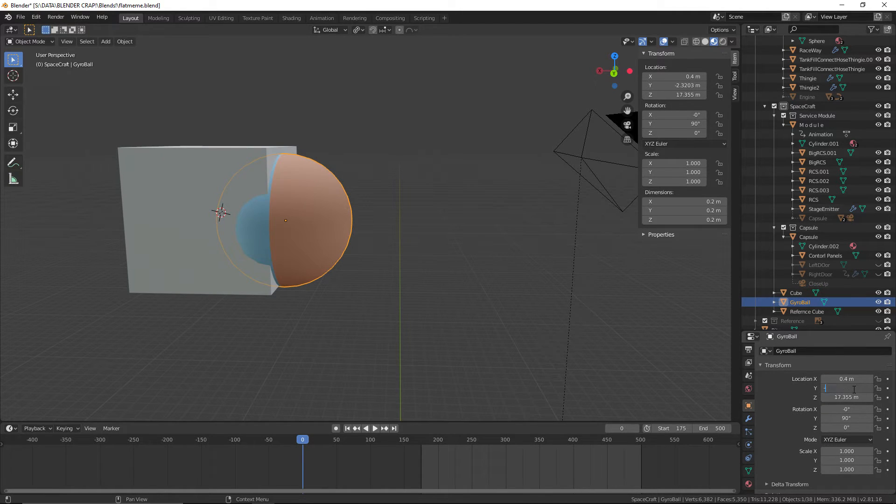
pyautogui.click(854, 389)
pyautogui.write('-2.3')
pyautogui.press('Return')
pyautogui.click(856, 397)
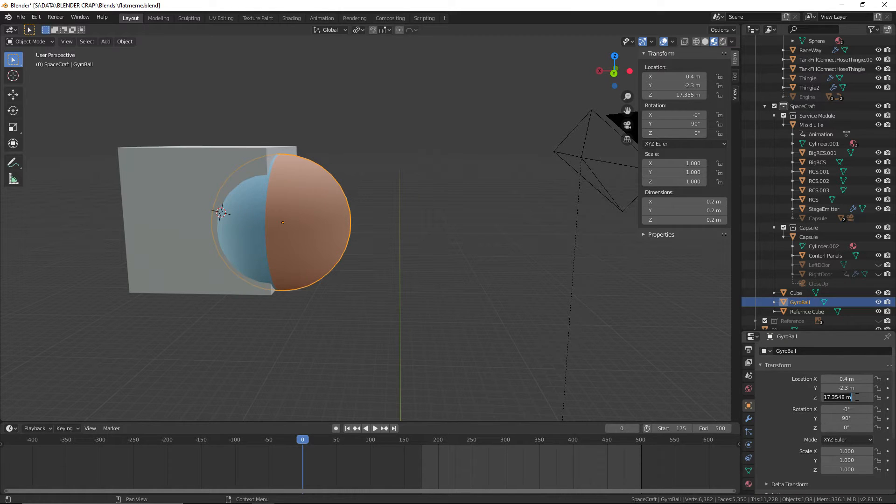
pyautogui.write('17')
pyautogui.press('Return')
# Align the new cube with the GyroBall by setting its location to Z 17 m and X 0.4 m
pyautogui.click(292, 235)
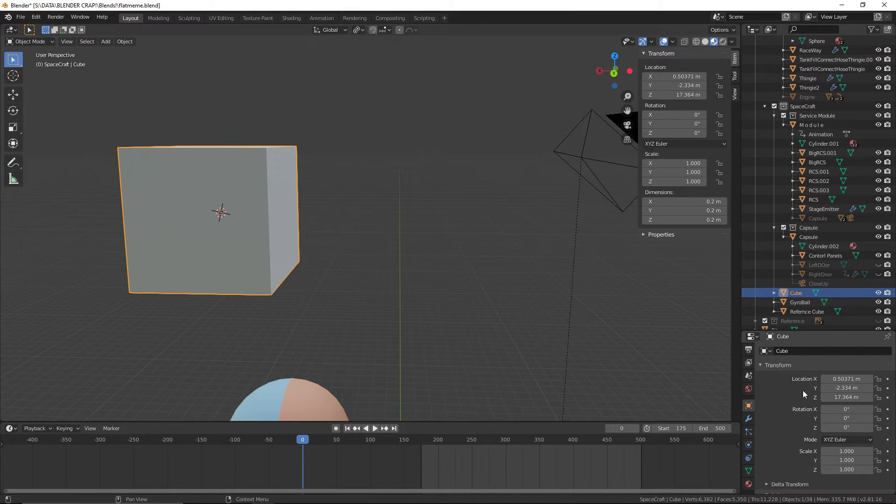
pyautogui.click(840, 397)
pyautogui.write('17')
pyautogui.press('Return')
pyautogui.moveTo(413, 331); pyautogui.dragTo(419, 266, button='middle')
pyautogui.moveTo(412, 310); pyautogui.dragTo(420, 319, button='middle')
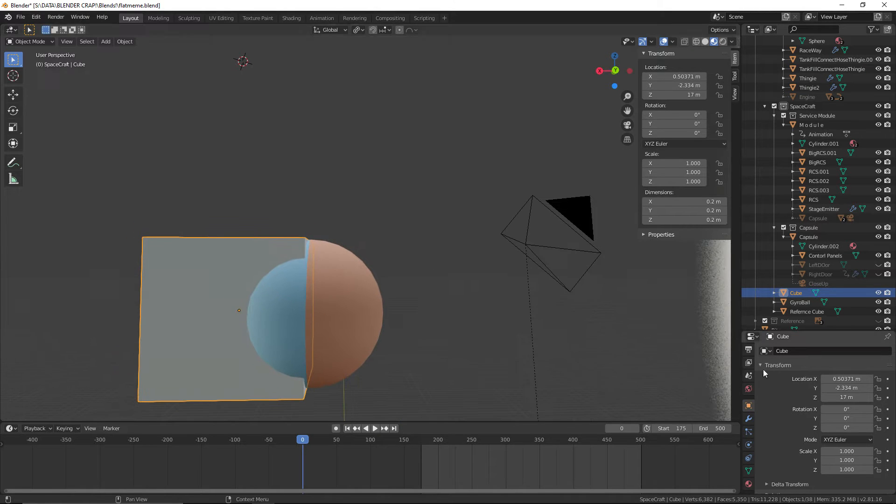
pyautogui.click(847, 381)
pyautogui.write('0.4')
pyautogui.press('Return')
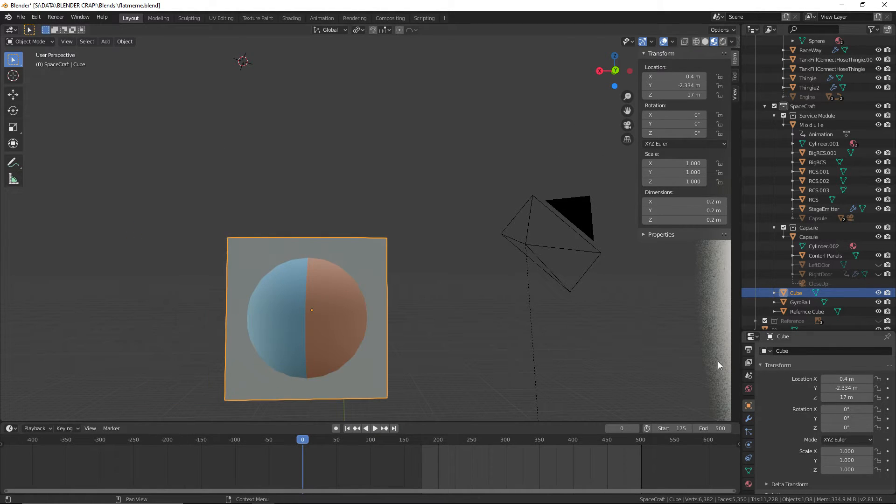
# Move the cube about -0.063 m along the global Y axis so the GyroBall protrudes from its front face
pyautogui.moveTo(507, 337); pyautogui.dragTo(396, 337, button='middle')
pyautogui.scroll(1, 357, 330)
pyautogui.keyDown('shift'); pyautogui.moveTo(249, 300); pyautogui.dragTo(320, 283, button='middle'); pyautogui.keyUp('shift')
pyautogui.press('g')
pyautogui.press('x')
pyautogui.press('y')
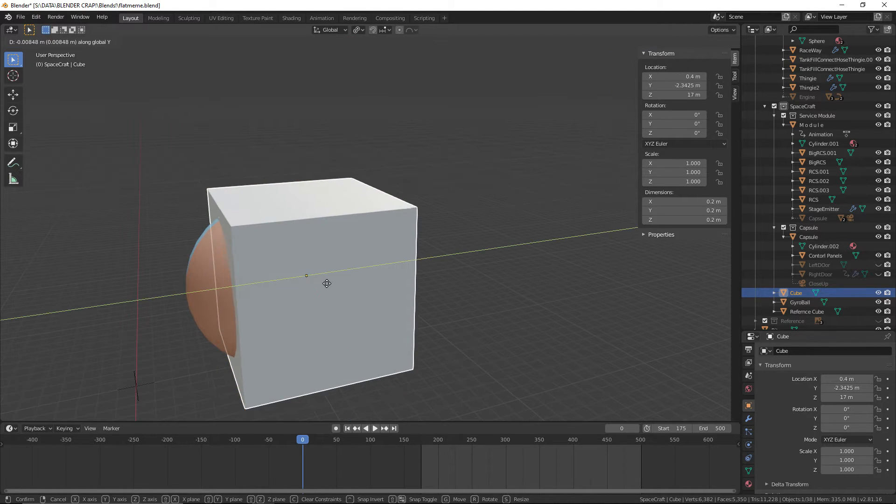
pyautogui.click(367, 276)
pyautogui.moveTo(369, 276); pyautogui.dragTo(439, 308, button='middle')
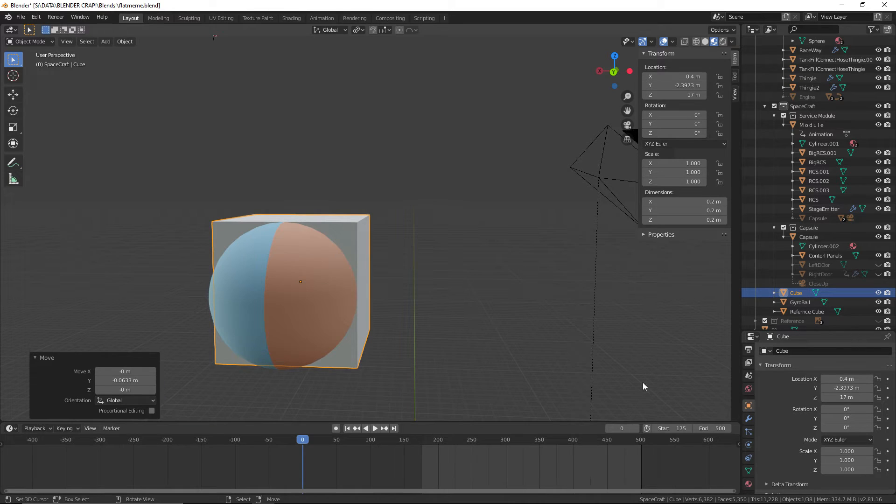
# Set the cube's X and Z scale to 1.2, leaving Y at 1.0
pyautogui.moveTo(851, 460); pyautogui.dragTo(854, 460)
pyautogui.click(852, 461)
pyautogui.click(852, 452)
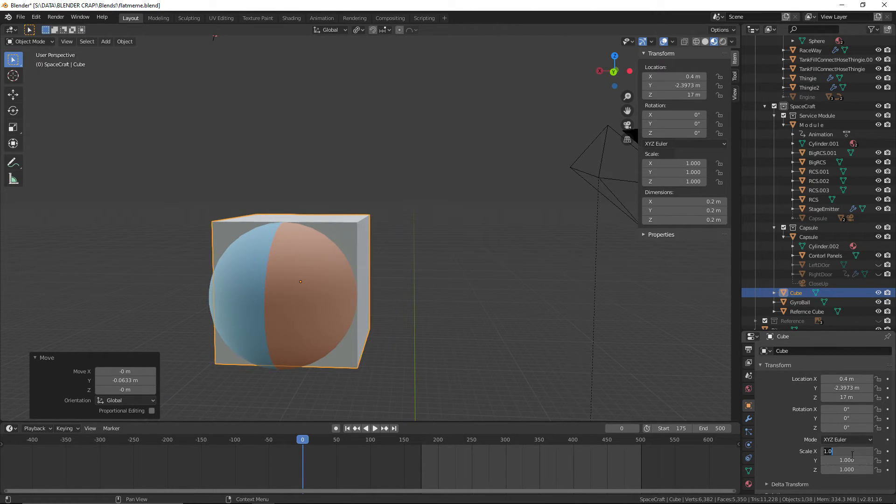
pyautogui.press('Return')
pyautogui.click(852, 470)
pyautogui.write('1.2')
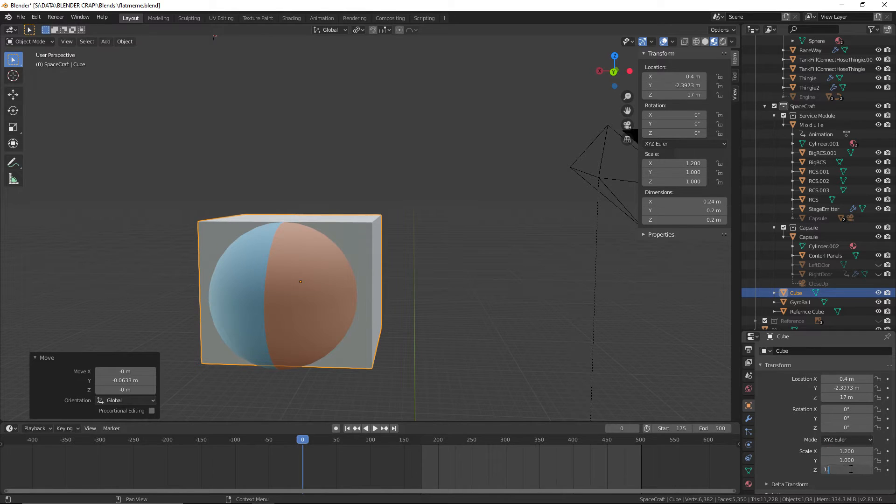
pyautogui.press('Return')
pyautogui.moveTo(515, 340); pyautogui.dragTo(435, 318, button='middle')
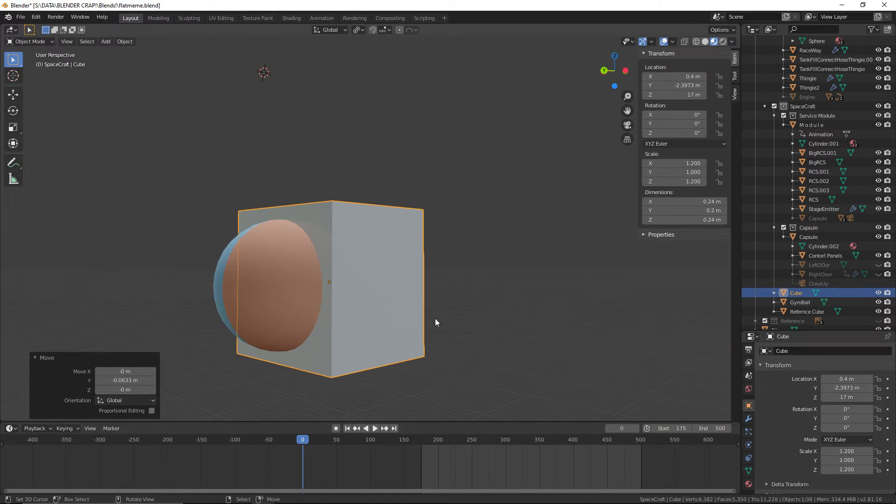
pyautogui.click(749, 484)
pyautogui.click(766, 383)
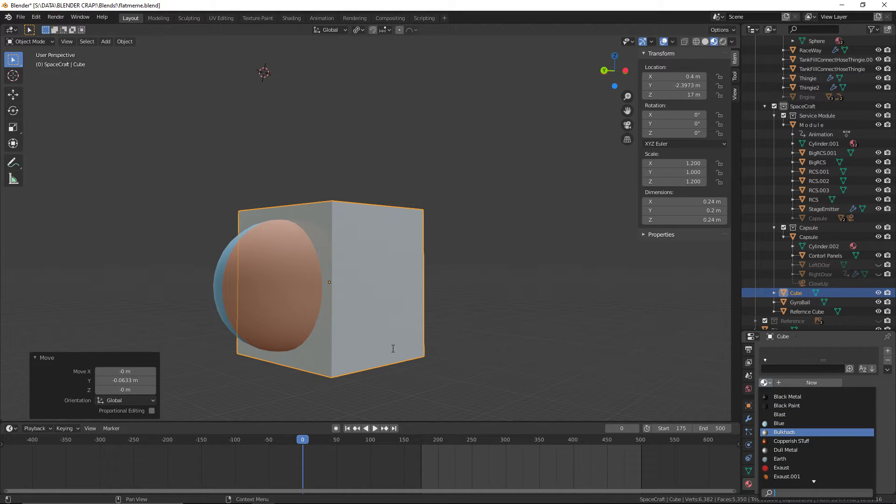
pyautogui.moveTo(492, 293); pyautogui.dragTo(443, 300, button='middle')
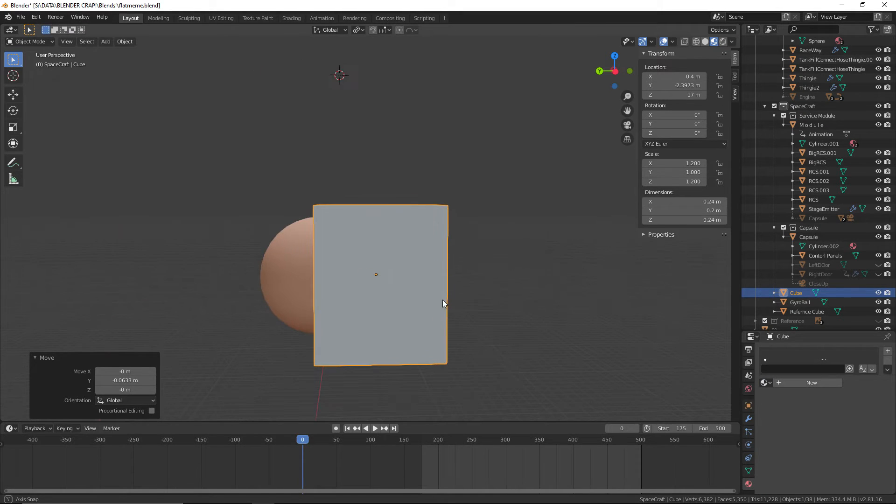
# In Edit Mode, shift the whole cube mesh about -0.086 m along global Y from its origin, and return to Object Mode
pyautogui.click(31, 43)
pyautogui.click(31, 63)
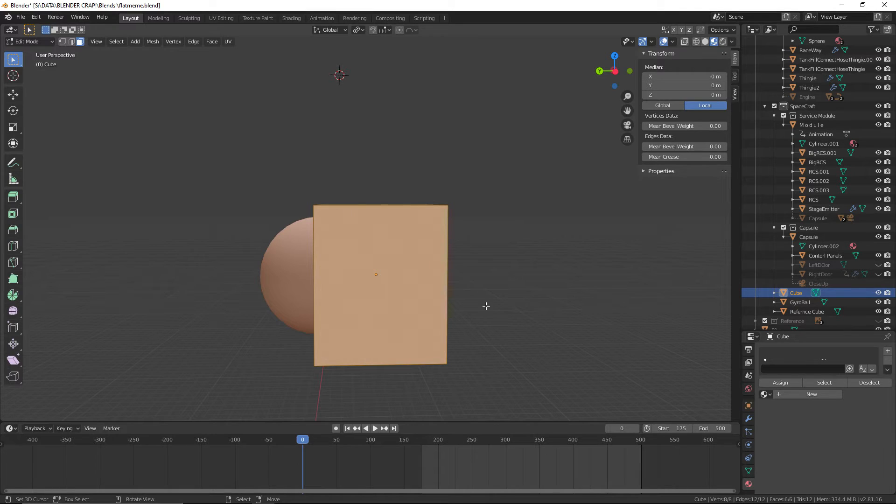
pyautogui.press('g')
pyautogui.press('x')
pyautogui.press('y')
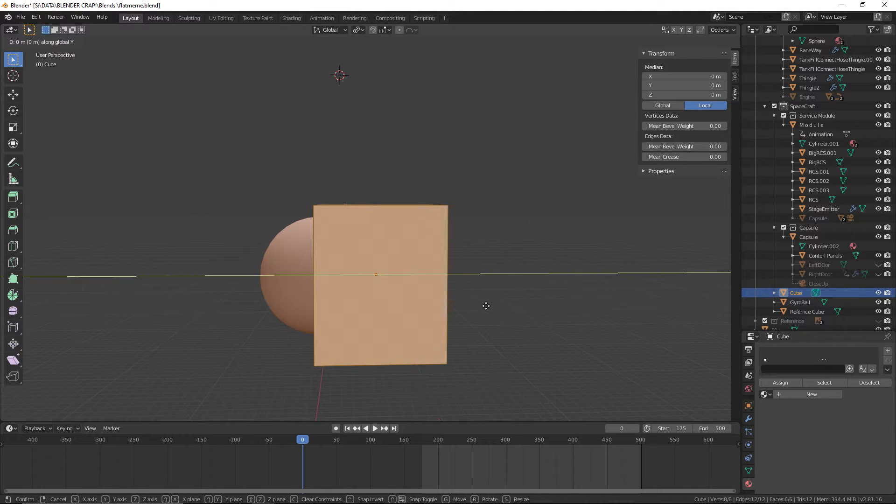
pyautogui.click(537, 304)
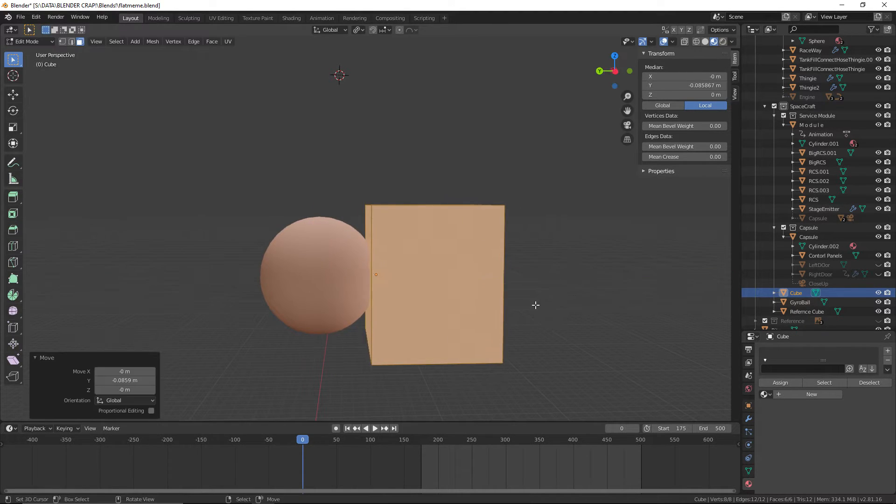
pyautogui.moveTo(534, 306)
pyautogui.mouseDown(button='middle')
pyautogui.moveTo(518, 304)
pyautogui.moveTo(530, 300)
pyautogui.mouseUp(button='middle')
pyautogui.click(21, 42)
pyautogui.click(29, 53)
# Add a Copy Location constraint to the GyroBall with the cube as its target
pyautogui.scroll(4, 466, 289)
pyautogui.moveTo(548, 361); pyautogui.dragTo(340, 262, button='middle')
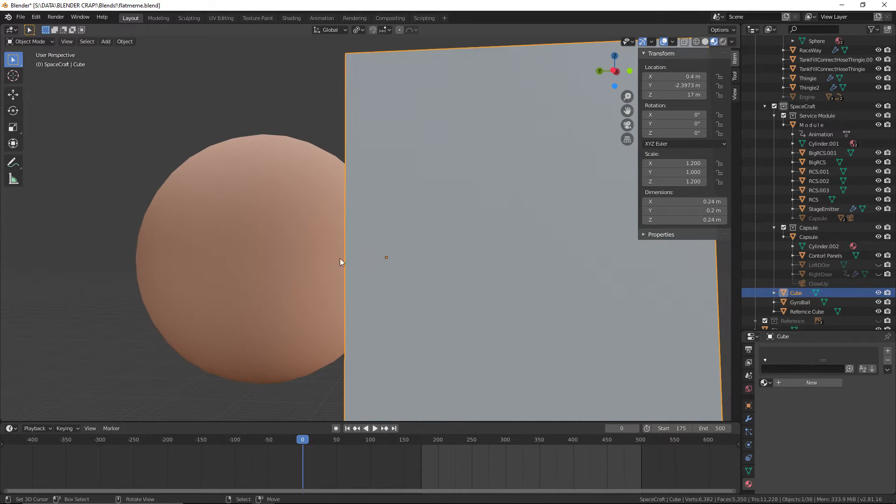
pyautogui.scroll(-3, 387, 259)
pyautogui.moveTo(400, 262); pyautogui.dragTo(503, 264, button='middle')
pyautogui.scroll(-2, 419, 262)
pyautogui.click(284, 241)
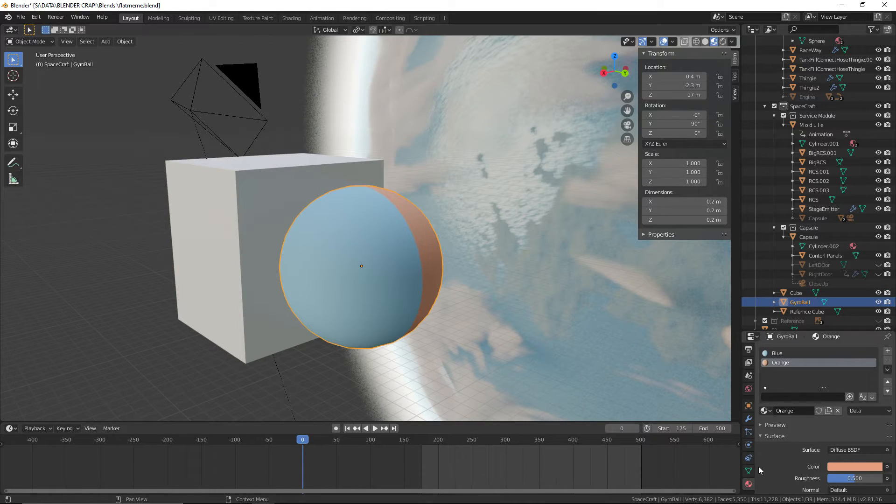
pyautogui.click(748, 458)
pyautogui.click(783, 350)
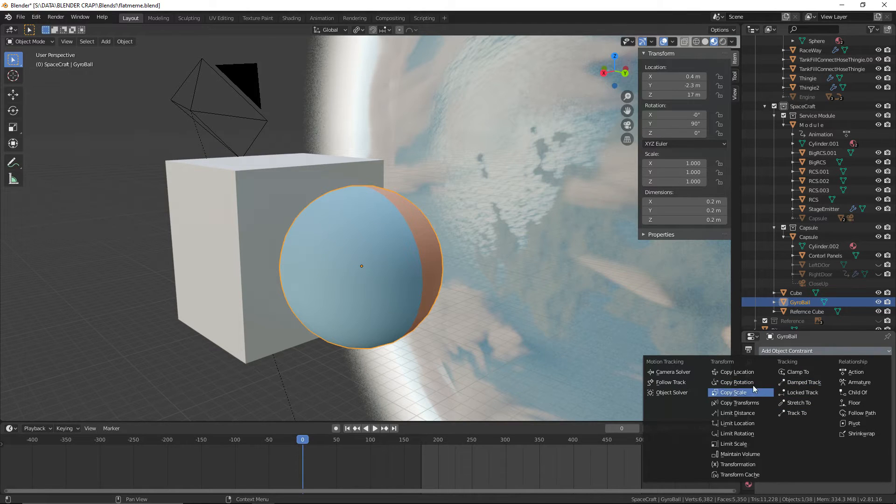
pyautogui.click(753, 371)
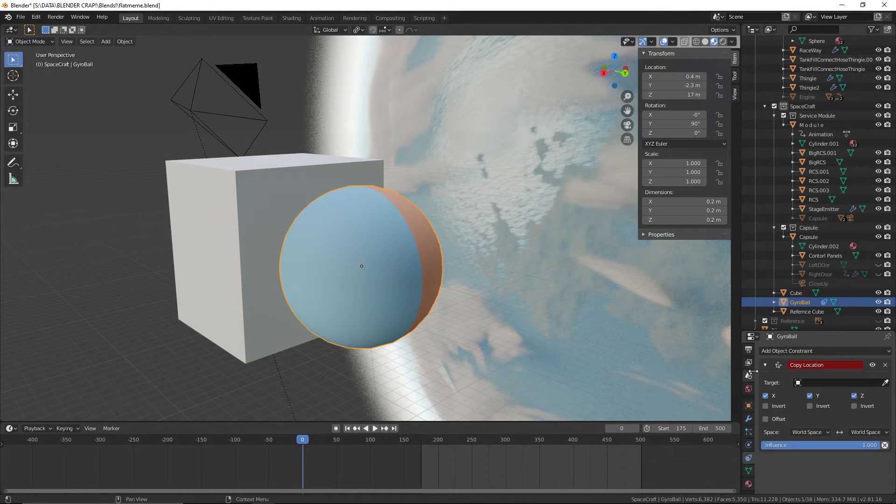
pyautogui.click(885, 382)
pyautogui.click(297, 199)
# Test the GyroBall's constraint by trial-rotating the cube and moving it about -0.025 m in X and -0.039 m in Z
pyautogui.moveTo(260, 195); pyautogui.dragTo(423, 257, button='middle')
pyautogui.click(362, 172)
pyautogui.press('r')
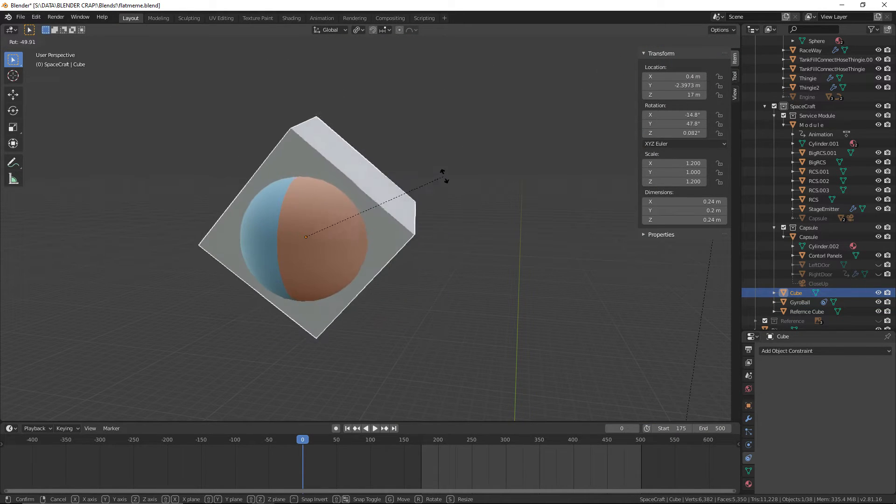
pyautogui.press('Escape')
pyautogui.press('g')
pyautogui.click(467, 223)
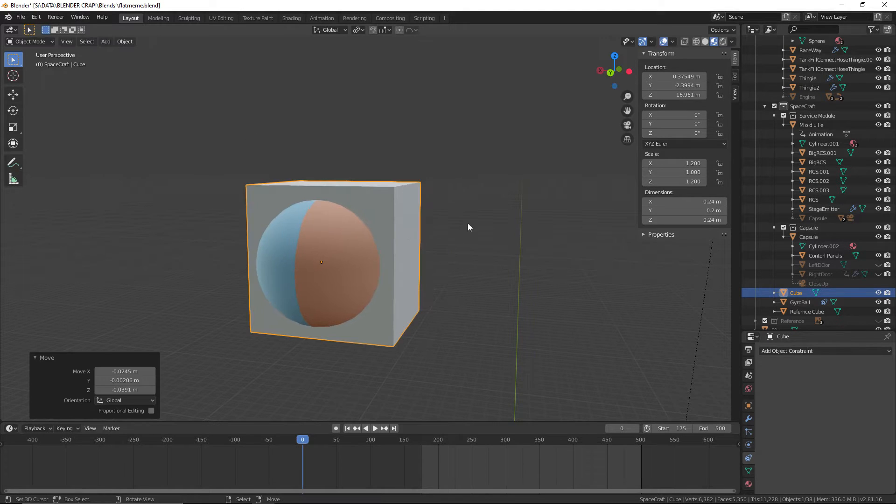
pyautogui.press('r')
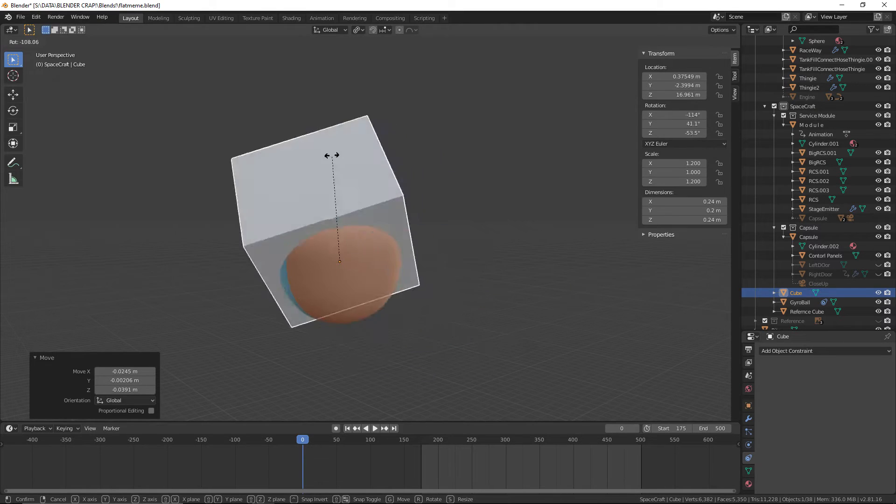
pyautogui.press('Escape')
# Select the GyroBall to check its constraint, and save the file
pyautogui.rightClick(531, 252)
pyautogui.moveTo(525, 262); pyautogui.dragTo(536, 294, button='middle')
pyautogui.rightClick(305, 184)
pyautogui.click(21, 17)
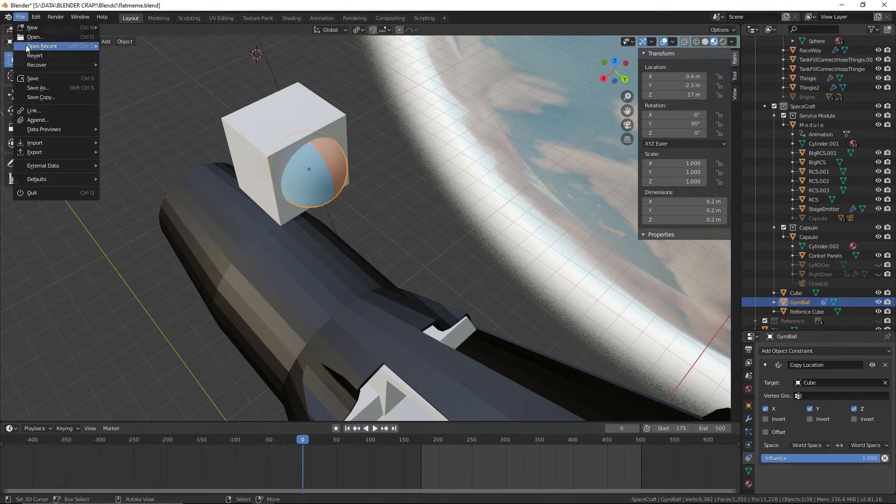
pyautogui.click(35, 81)
pyautogui.moveTo(299, 149); pyautogui.dragTo(364, 214, button='middle')
pyautogui.scroll(3, 315, 186)
pyautogui.scroll(-4, 281, 198)
pyautogui.scroll(-4, 394, 235)
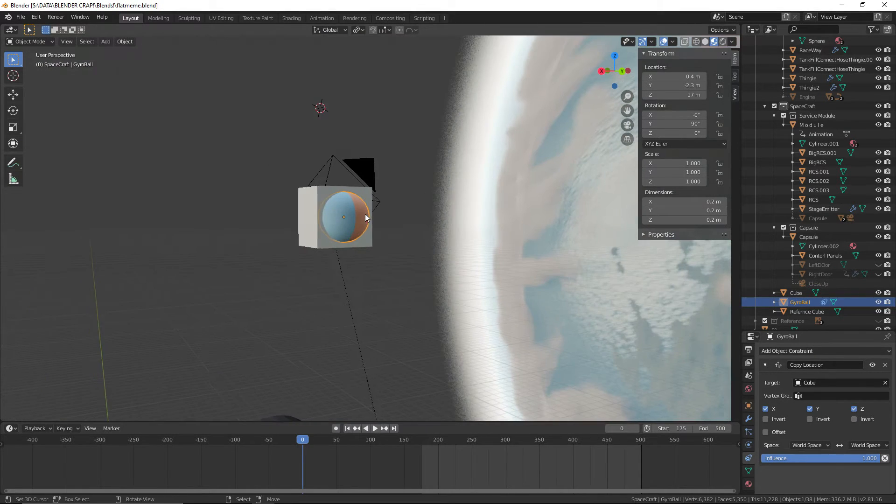
pyautogui.scroll(-3, 364, 214)
pyautogui.click(20, 17)
pyautogui.click(34, 79)
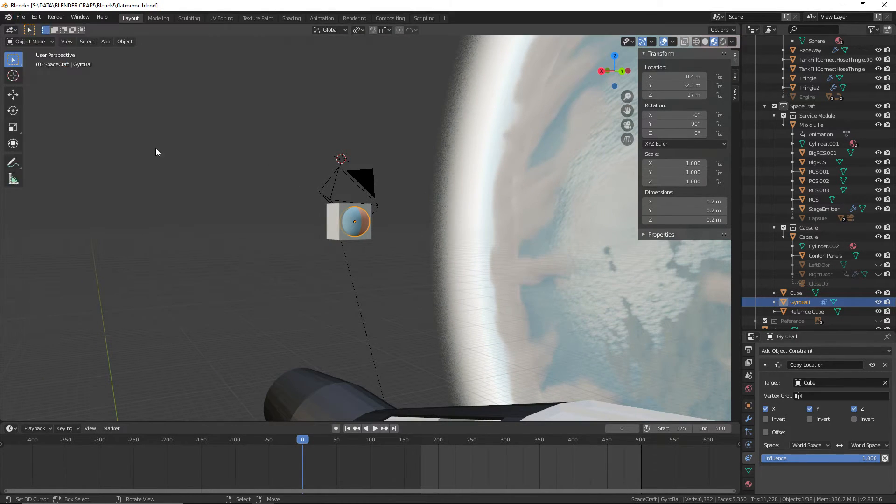
# Inspect the cube and GyroBall from the front and save the file again
pyautogui.moveTo(155, 148); pyautogui.dragTo(388, 182, button='middle')
pyautogui.moveTo(308, 472); pyautogui.dragTo(358, 480)
pyautogui.press('Escape')
pyautogui.moveTo(304, 365); pyautogui.dragTo(282, 217, button='middle')
pyautogui.keyDown('shift'); pyautogui.moveTo(301, 219); pyautogui.dragTo(352, 255, button='middle'); pyautogui.keyUp('shift')
pyautogui.click(24, 17)
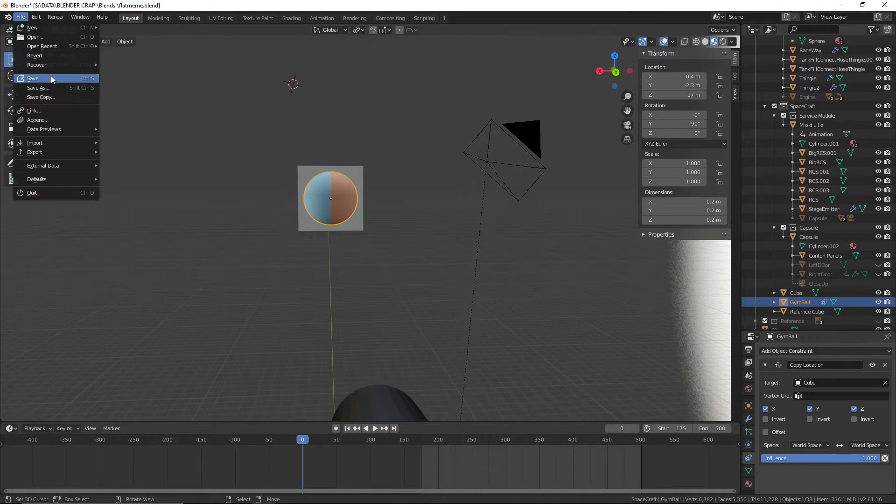
pyautogui.click(53, 80)
# Assign the existing Black Metal material to the cube housing the GyroBall
pyautogui.scroll(2, 262, 223)
pyautogui.moveTo(261, 222); pyautogui.dragTo(296, 263, button='middle')
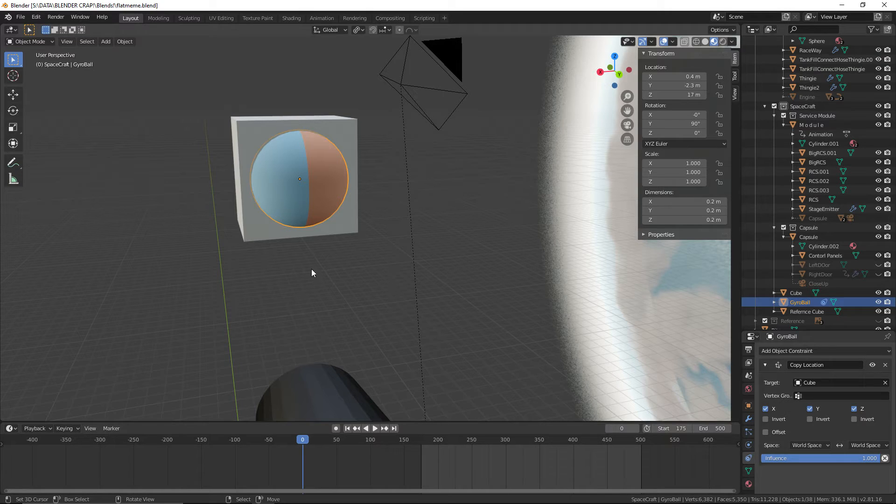
pyautogui.click(253, 119)
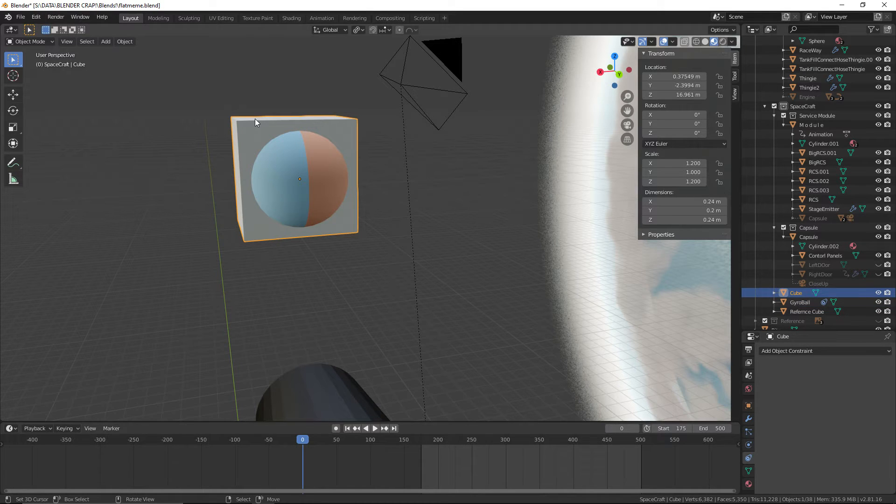
pyautogui.click(749, 484)
pyautogui.click(764, 382)
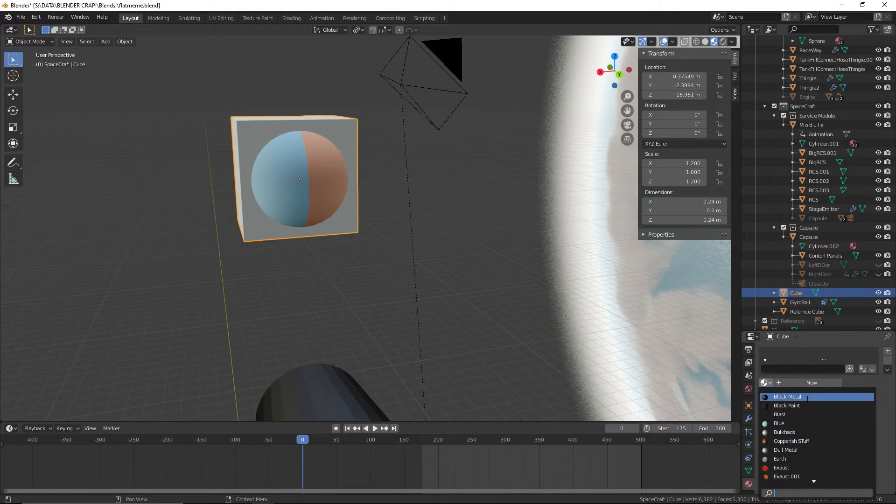
pyautogui.click(807, 398)
pyautogui.moveTo(392, 287); pyautogui.dragTo(440, 302, button='middle')
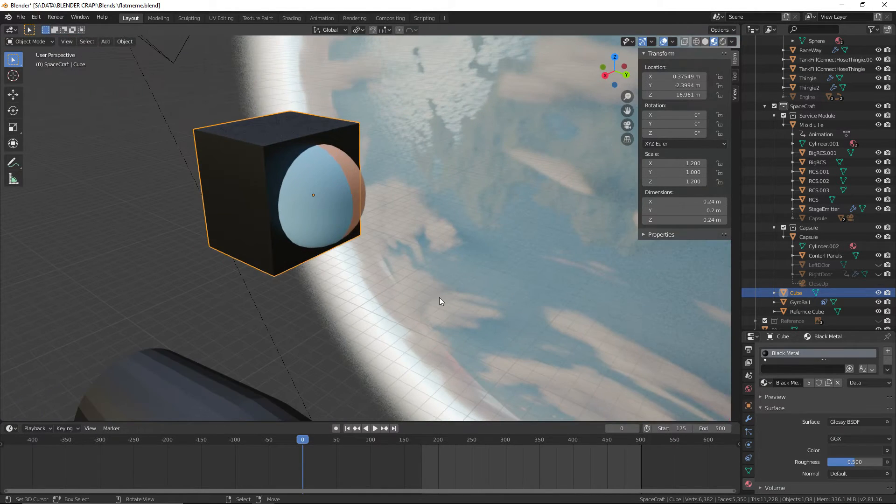
# Check the instruments in the Gemini 6 capsule interior photo in the browser, and return to Blender
pyautogui.hotkey('alt', 'Tab')
pyautogui.scroll(-2, 456, 392)
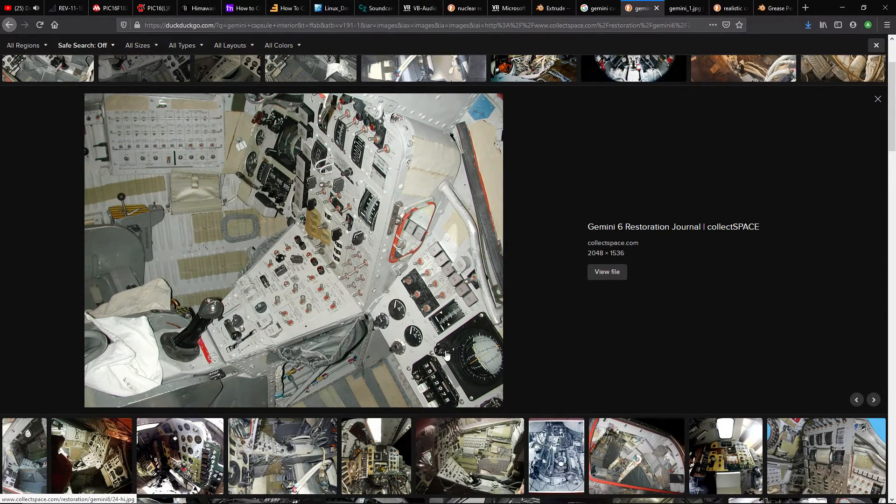
pyautogui.scroll(2, 401, 284)
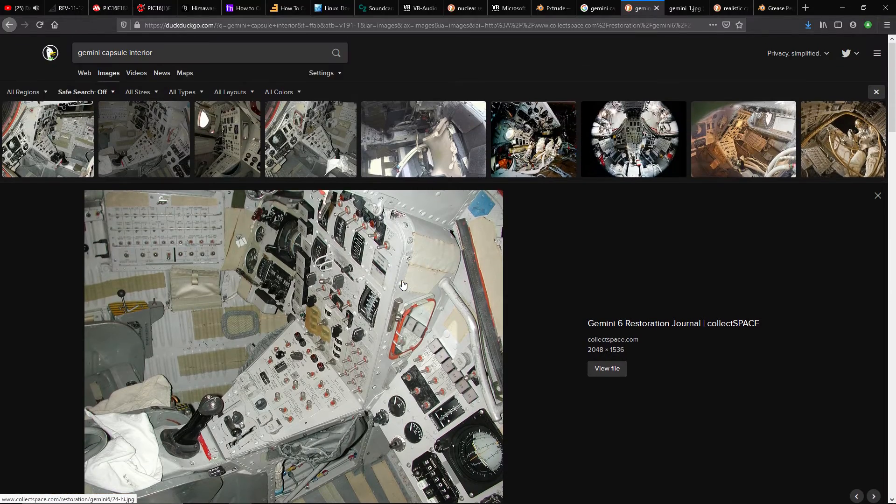
pyautogui.hotkey('alt', 'Tab')
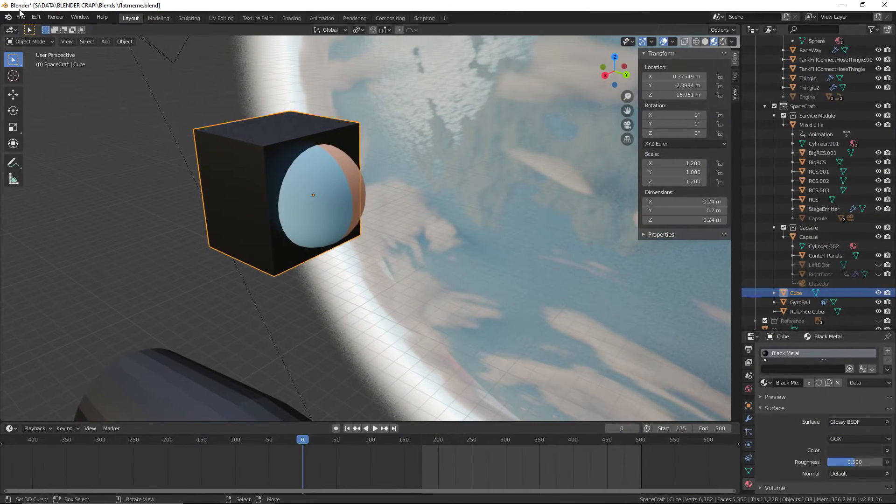
# Rename the cube housing the GyroBall as Gryoscope and save the file
pyautogui.click(20, 17)
pyautogui.click(53, 79)
pyautogui.scroll(-5, 364, 117)
pyautogui.moveTo(466, 127); pyautogui.dragTo(424, 153, button='middle')
pyautogui.scroll(2, 428, 135)
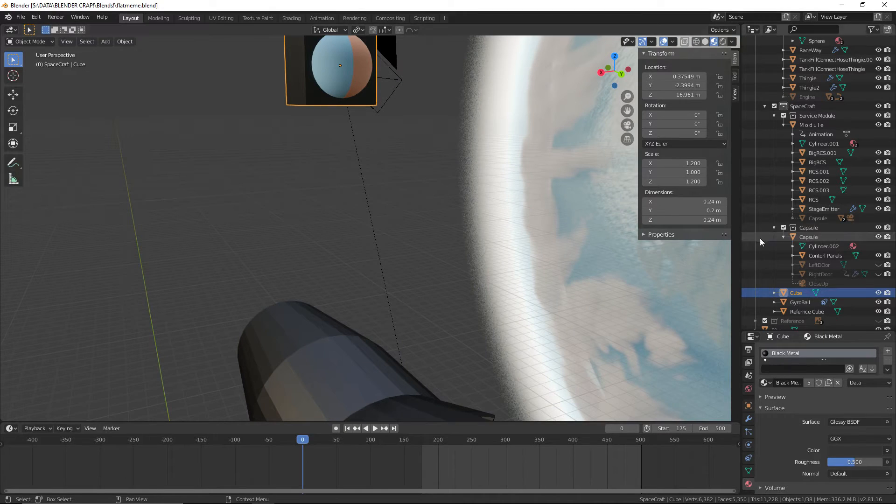
pyautogui.click(804, 307)
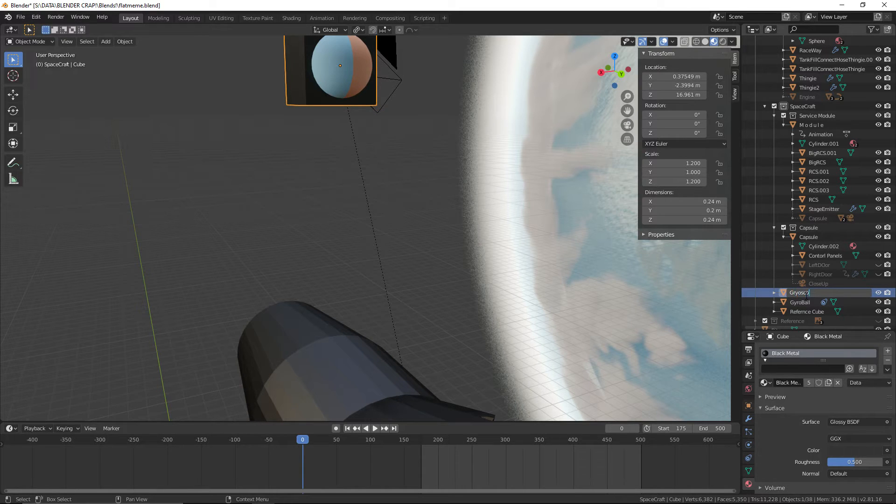
pyautogui.click(20, 17)
# Lower the Gryoscope along Z by about 1.44 m and another 0.333 m, down to the capsule's control panel
pyautogui.moveTo(434, 191); pyautogui.dragTo(498, 160, button='middle')
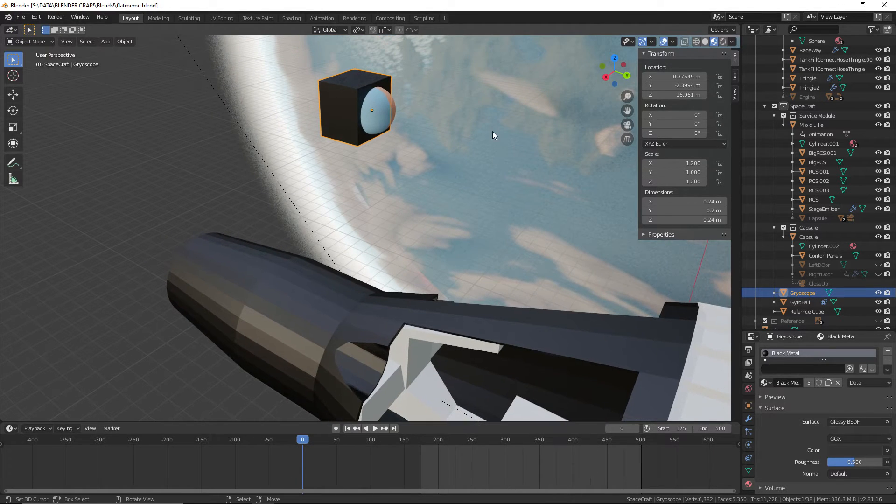
pyautogui.press('g')
pyautogui.press('z')
pyautogui.click(496, 376)
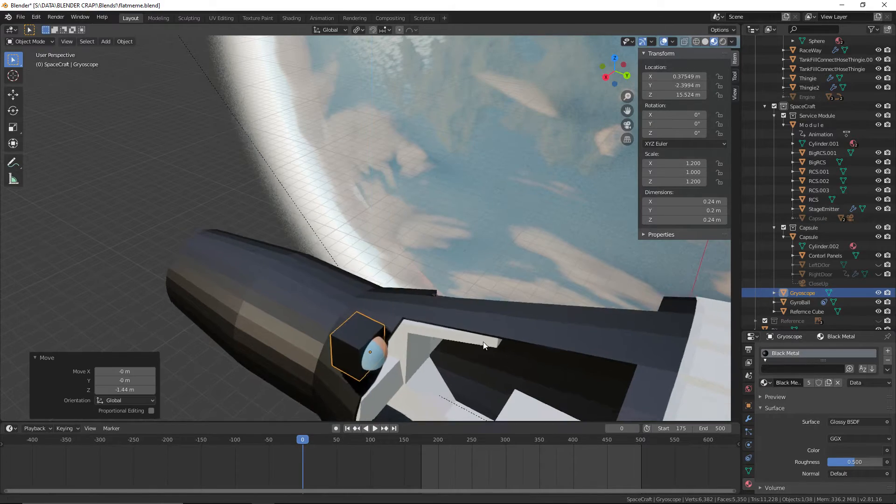
pyautogui.scroll(8, 435, 236)
pyautogui.moveTo(361, 204); pyautogui.dragTo(344, 110, button='middle')
pyautogui.press('g')
pyautogui.press('z')
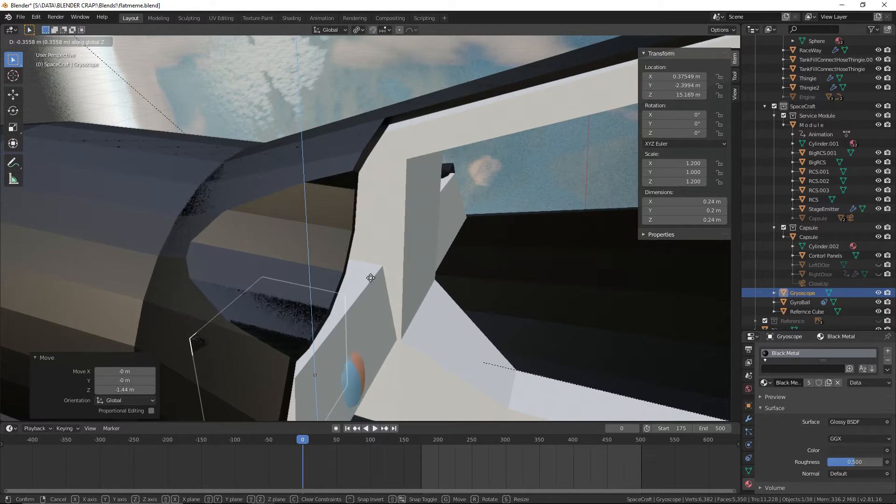
pyautogui.click(407, 284)
# Move the Gryoscope about 0.0997 m along Y so it protrudes from the control panel's face
pyautogui.moveTo(406, 285); pyautogui.dragTo(204, 217, button='middle')
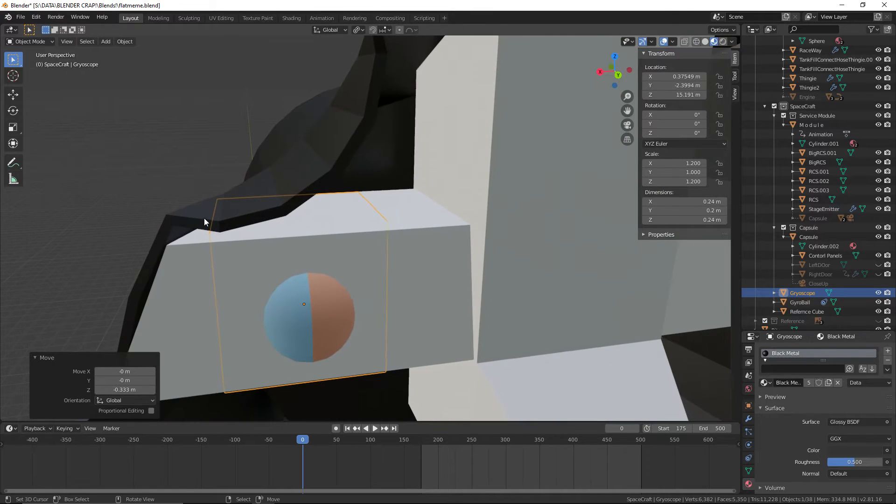
pyautogui.press('g')
pyautogui.press('x')
pyautogui.press('y')
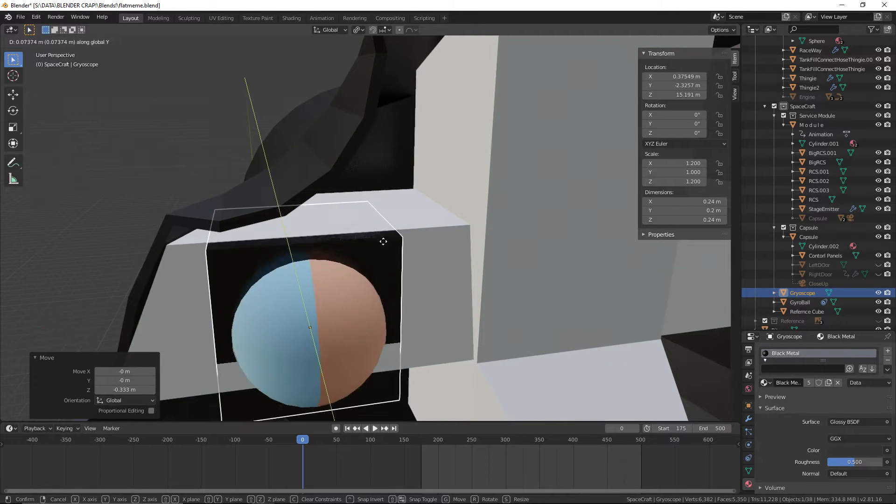
pyautogui.click(382, 250)
# Scale the GyroBall's entire mesh by 0.5 in Edit Mode and return to Object Mode
pyautogui.moveTo(383, 250); pyautogui.dragTo(372, 193, button='middle')
pyautogui.scroll(3, 373, 193)
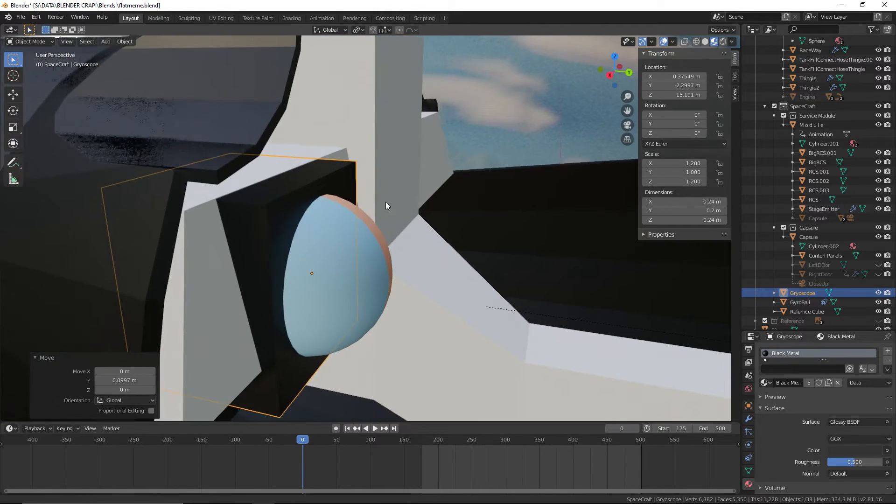
pyautogui.click(362, 243)
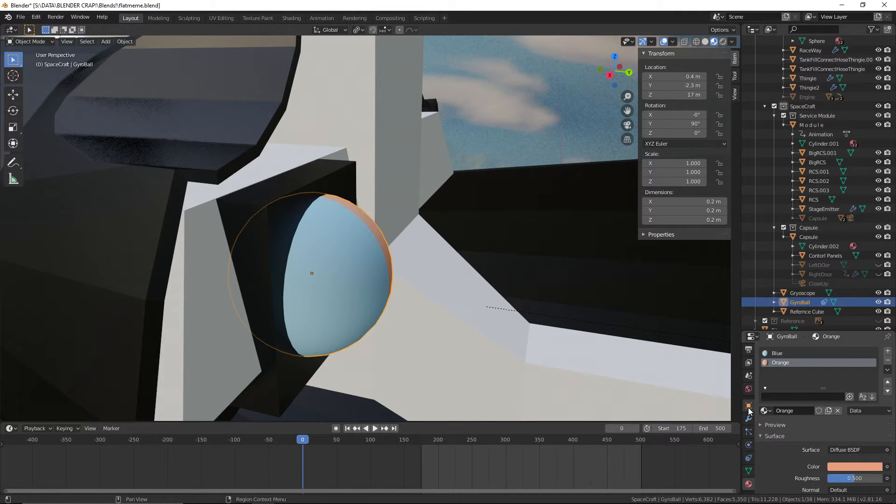
pyautogui.click(31, 41)
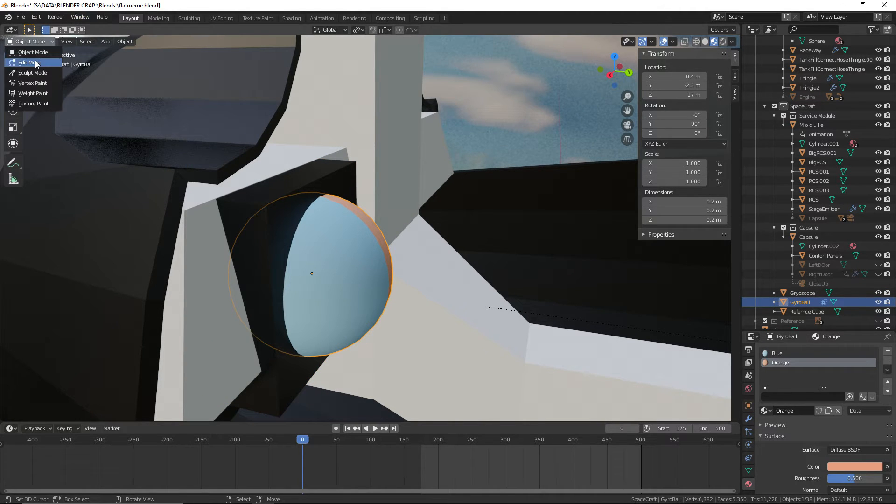
pyautogui.click(30, 63)
pyautogui.press('a')
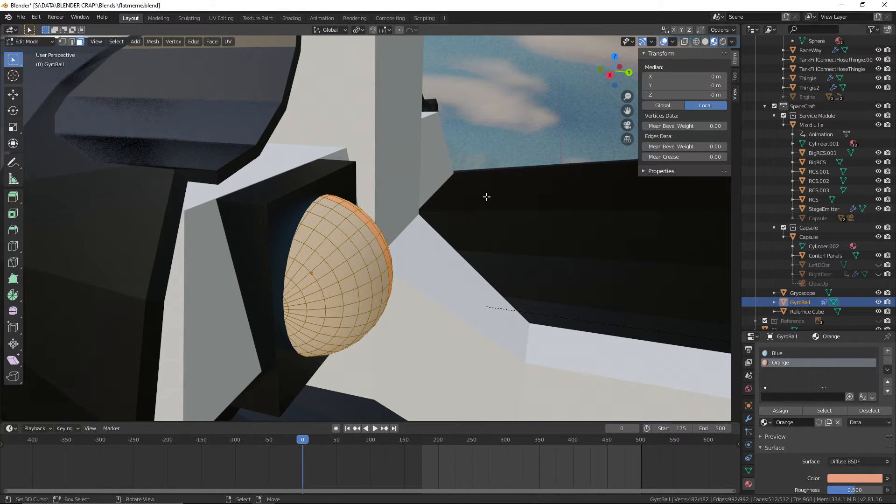
pyautogui.press('s')
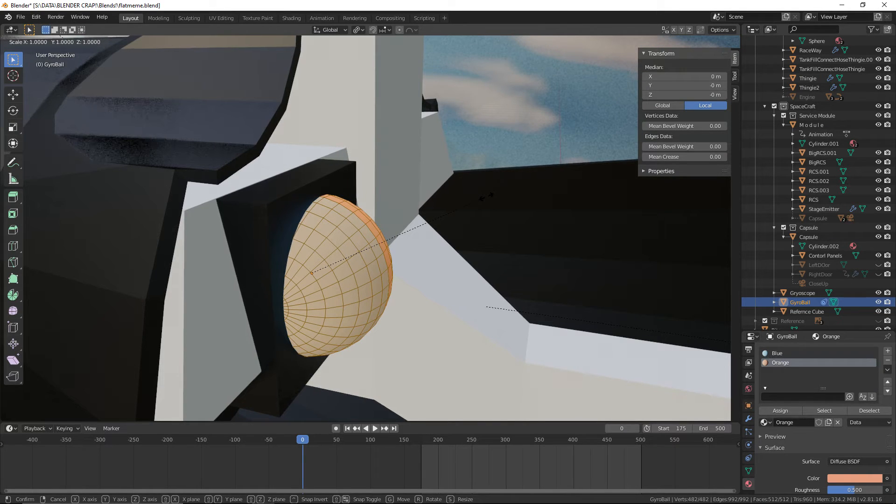
pyautogui.write('.5')
pyautogui.press('Return')
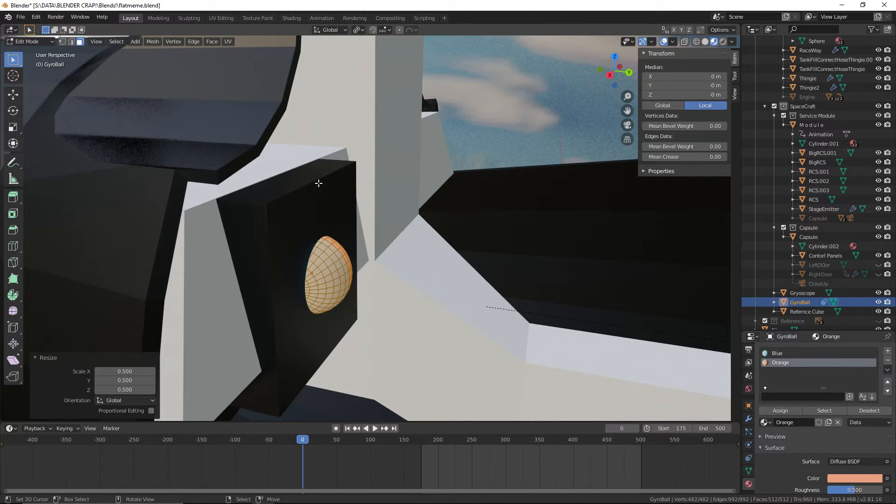
pyautogui.click(25, 41)
pyautogui.click(32, 55)
pyautogui.click(264, 201)
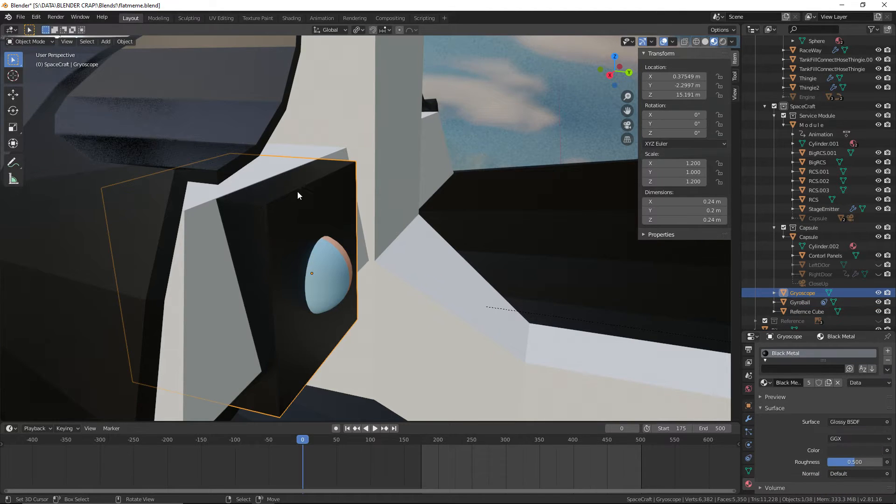
pyautogui.click(48, 39)
pyautogui.click(29, 62)
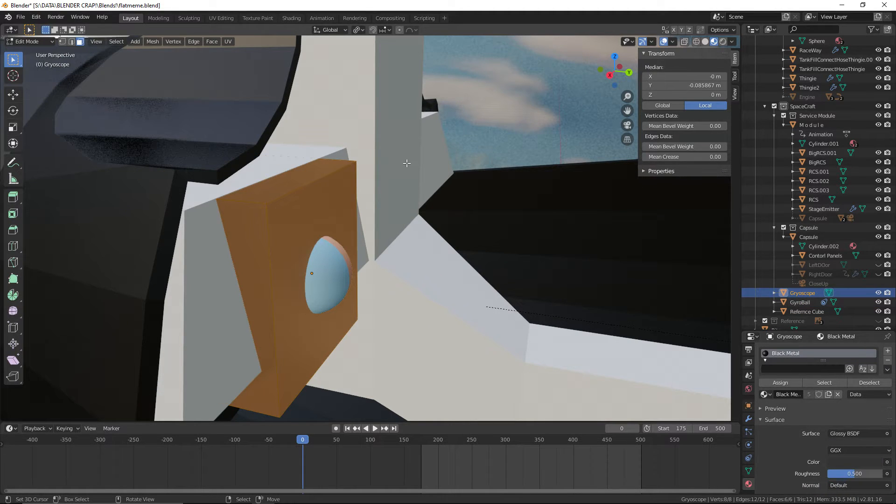
pyautogui.write('s0.5')
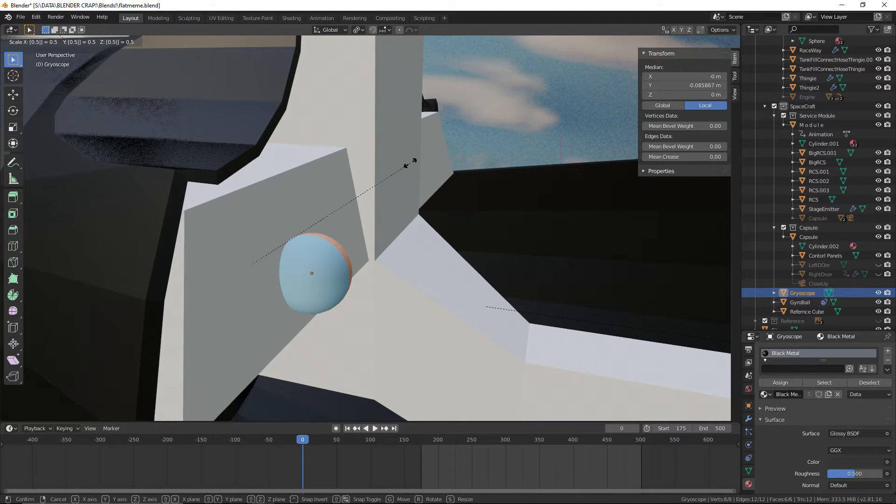
pyautogui.press('Escape')
# Set the transform pivot point to Active Element and return to Object Mode
pyautogui.click(360, 30)
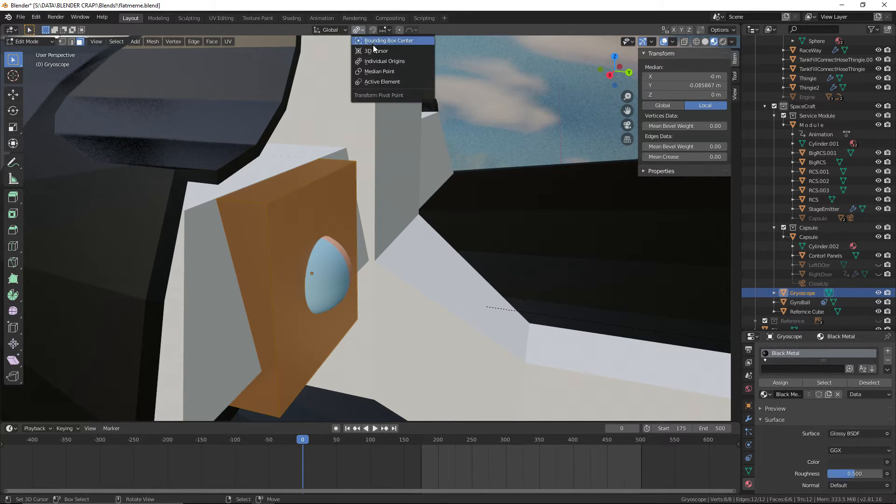
pyautogui.click(392, 81)
pyautogui.click(37, 41)
pyautogui.click(30, 52)
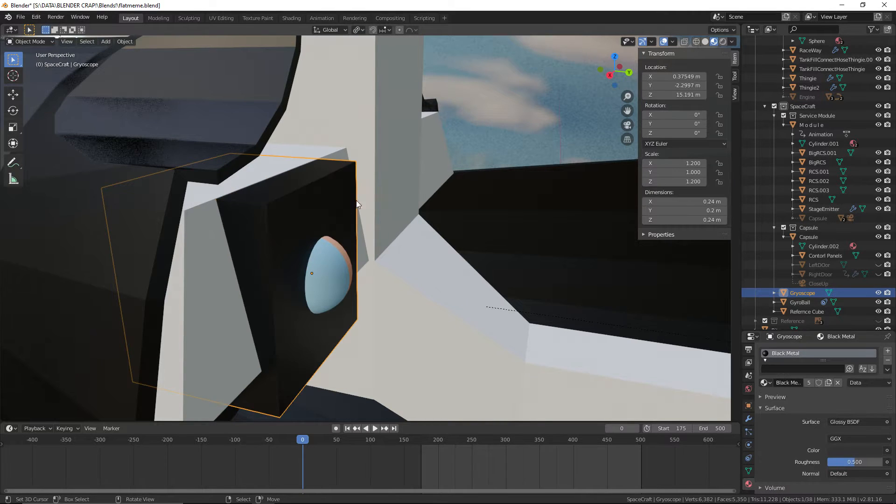
# Set the Gryoscope's object scale to 0.6 in X, 0.5 in Y and 0.6 in Z
pyautogui.click(748, 406)
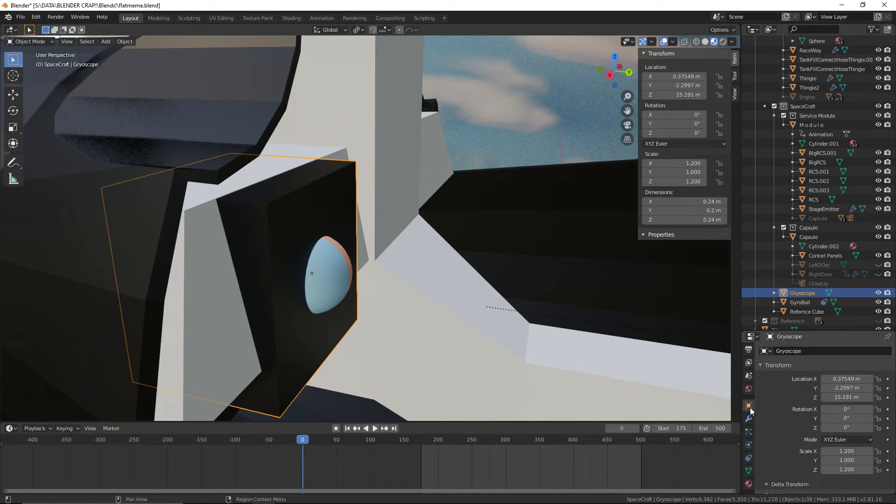
pyautogui.click(858, 453)
pyautogui.write('0.6')
pyautogui.press('Return')
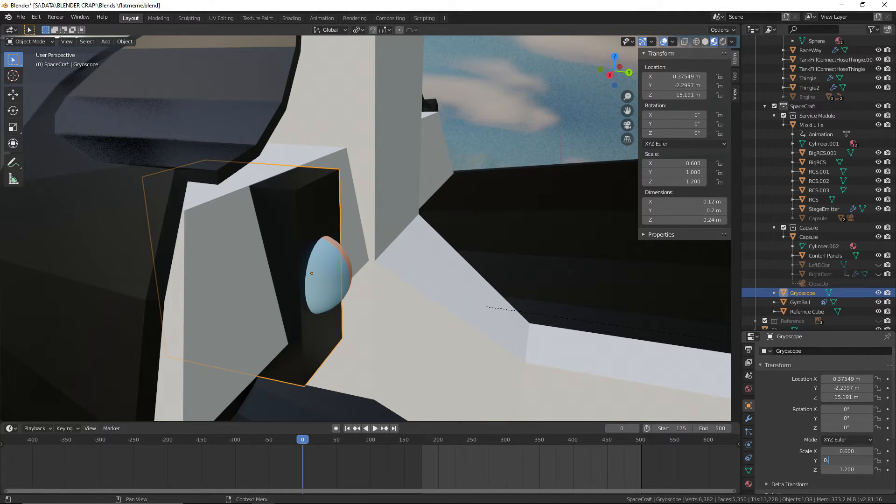
pyautogui.press('Return')
pyautogui.click(858, 470)
pyautogui.write('0.6')
pyautogui.press('Return')
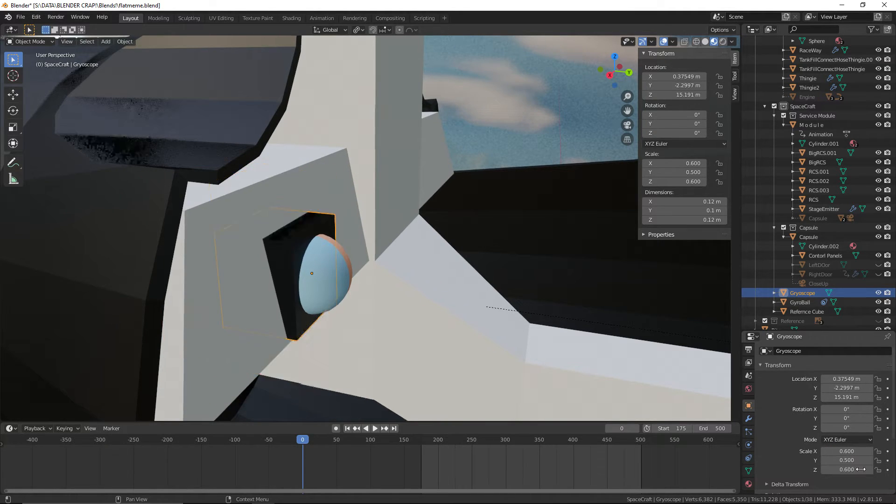
# View the resized instrument from the side and save the file
pyautogui.moveTo(551, 337); pyautogui.dragTo(65, 40, button='middle')
pyautogui.click(329, 360)
pyautogui.click(20, 16)
pyautogui.click(50, 78)
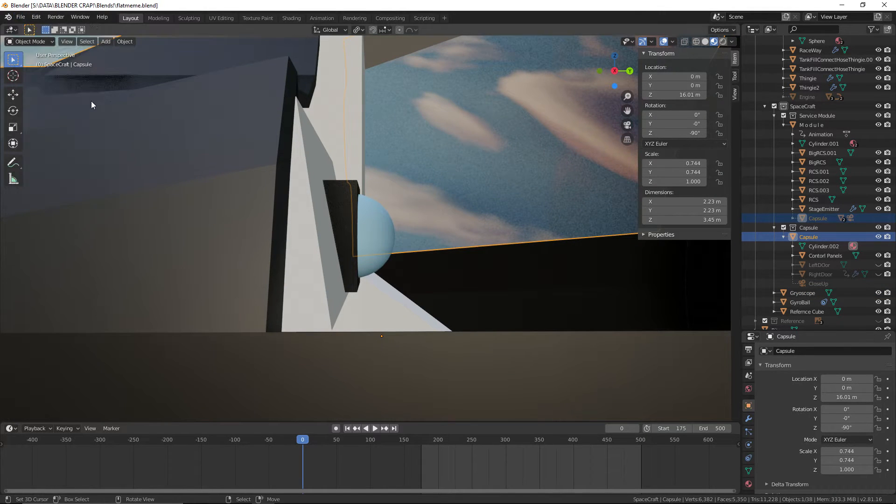
# Parent the Gryoscope to the Contorl Panels object
pyautogui.moveTo(484, 173); pyautogui.dragTo(486, 172, button='right')
pyautogui.moveTo(487, 171); pyautogui.dragTo(366, 282, button='middle')
pyautogui.scroll(3, 449, 167)
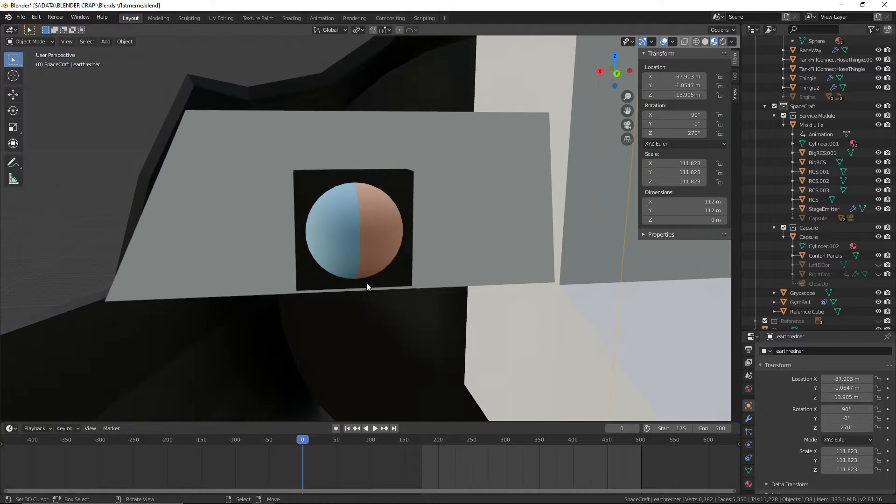
pyautogui.click(405, 178)
pyautogui.keyDown('shift'); pyautogui.click(452, 168); pyautogui.keyUp('shift')
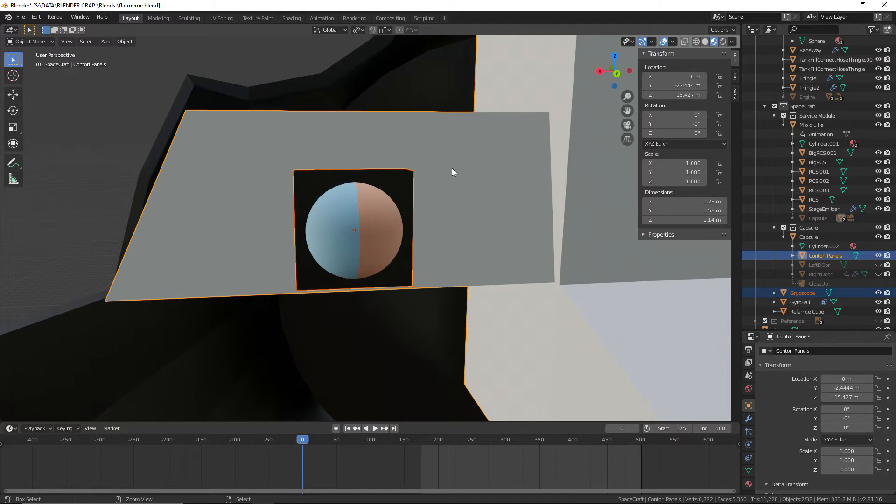
pyautogui.hotkey('ctrl', 'p')
pyautogui.click(451, 168)
# Go to frame 47 and lock the view to the Capsule with View Lock to Active
pyautogui.moveTo(329, 446)
pyautogui.mouseDown()
pyautogui.moveTo(403, 452)
pyautogui.moveTo(334, 452)
pyautogui.mouseUp()
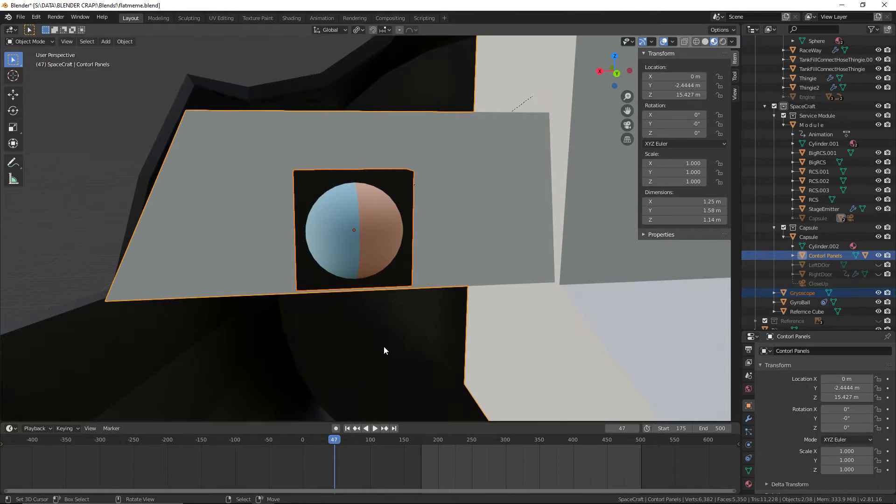
pyautogui.moveTo(549, 345); pyautogui.dragTo(265, 272, button='middle')
pyautogui.rightClick(338, 286)
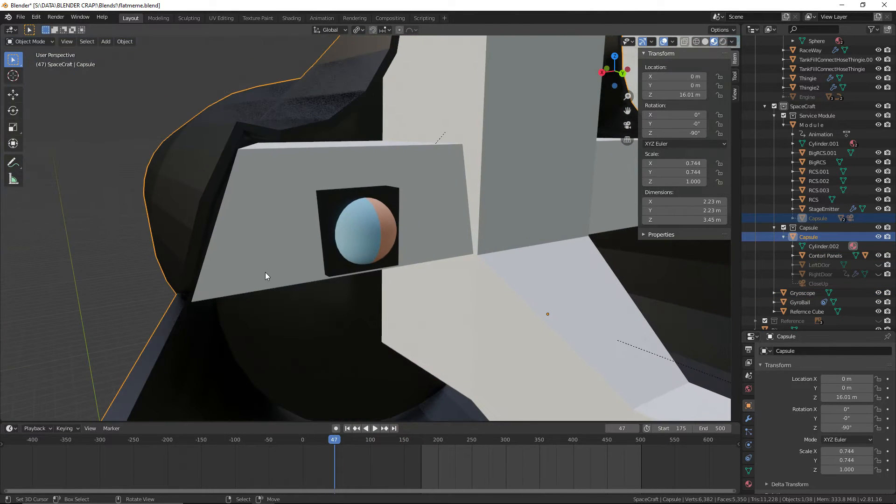
pyautogui.press('F3')
pyautogui.write('lock vi')
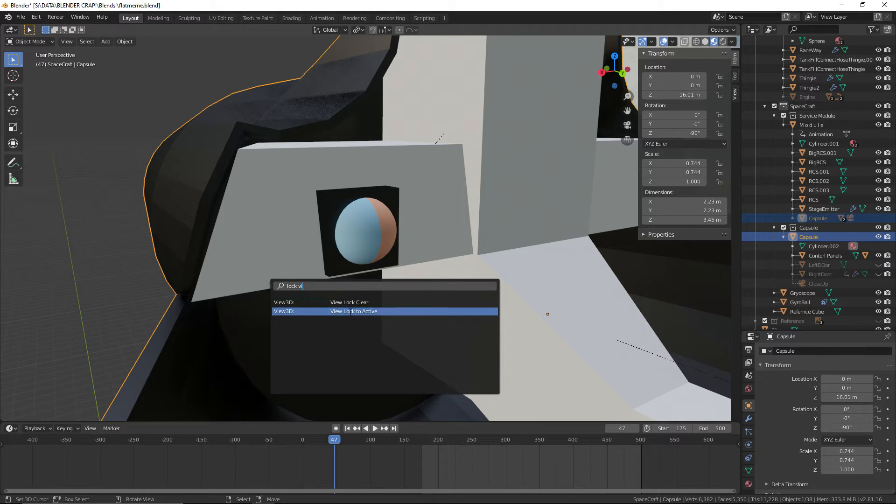
pyautogui.click(351, 312)
# Select the GyroBall and examine the instrument and control panels from several angles while scrubbing and playing the timeline
pyautogui.scroll(-3, 346, 290)
pyautogui.keyDown('shift'); pyautogui.moveTo(346, 289); pyautogui.dragTo(372, 283, button='middle'); pyautogui.keyUp('shift')
pyautogui.rightClick(319, 219)
pyautogui.scroll(3, 432, 293)
pyautogui.scroll(-2, 434, 293)
pyautogui.moveTo(434, 293); pyautogui.dragTo(393, 332, button='middle')
pyautogui.scroll(3, 443, 321)
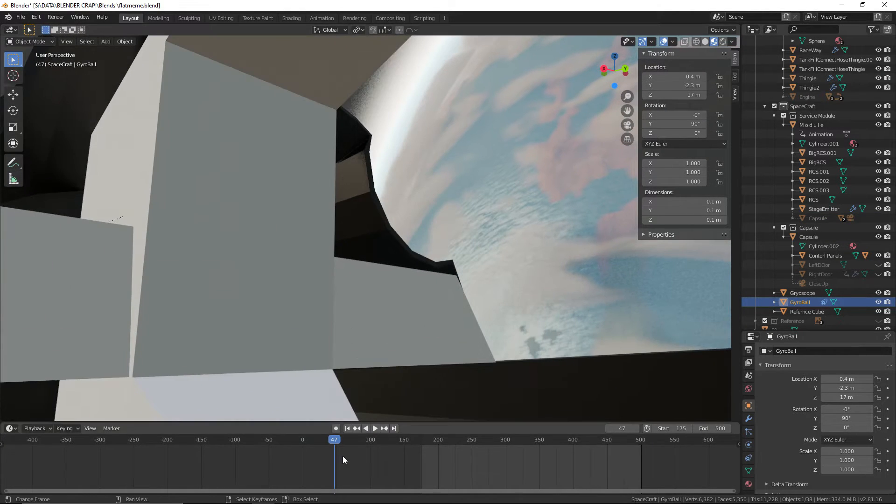
pyautogui.moveTo(356, 450)
pyautogui.mouseDown()
pyautogui.moveTo(433, 448)
pyautogui.moveTo(356, 450)
pyautogui.mouseUp()
pyautogui.press('Escape')
pyautogui.moveTo(365, 322); pyautogui.dragTo(561, 265, button='middle')
pyautogui.press('space')
pyautogui.moveTo(314, 457); pyautogui.dragTo(343, 455)
pyautogui.press('Escape')
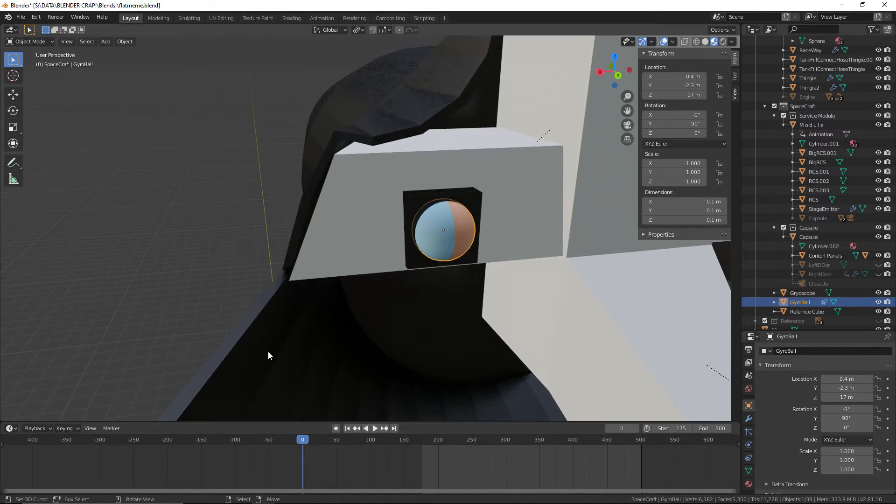
pyautogui.click(395, 259)
pyautogui.press('F3')
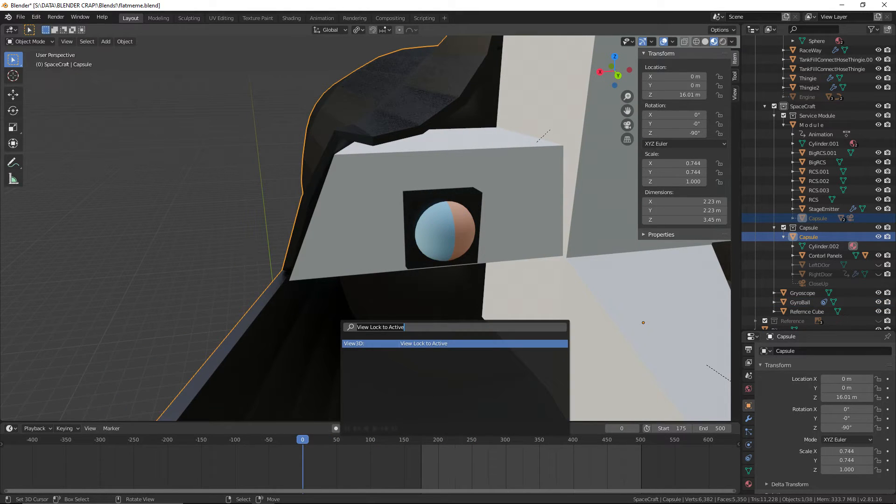
pyautogui.write('view')
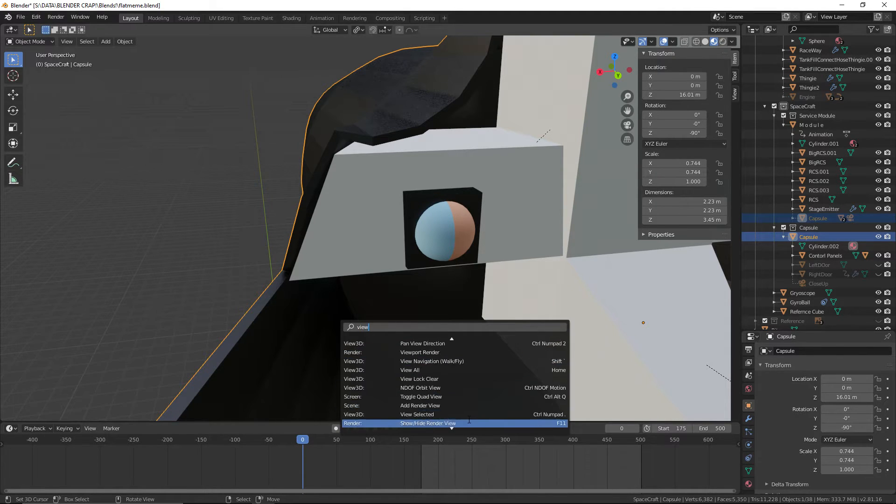
pyautogui.scroll(-4, 470, 419)
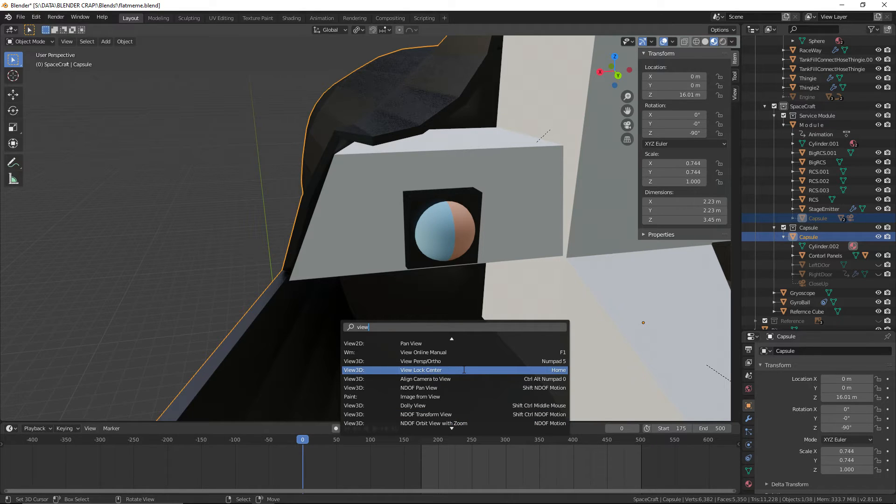
pyautogui.click(79, 228)
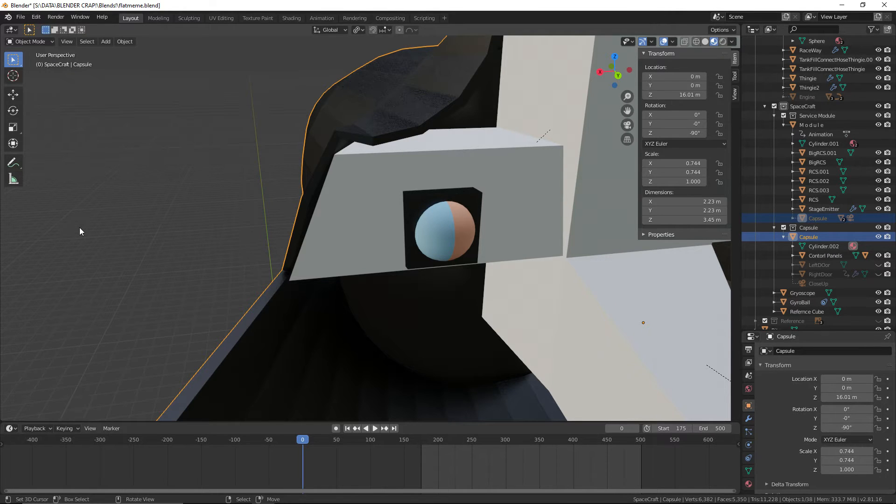
# Scrub the timeline between frames 0 and 160 and examine the Capsule and spacecraft from the front and side
pyautogui.moveTo(320, 205); pyautogui.dragTo(422, 206, button='middle')
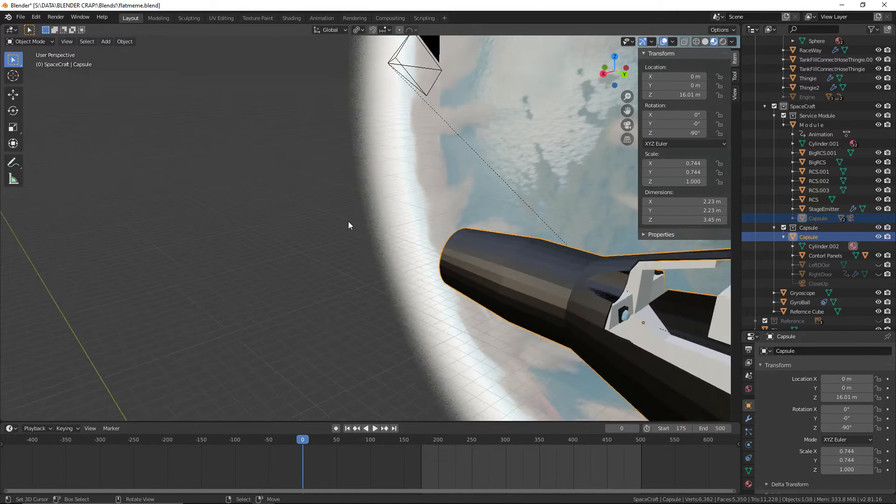
pyautogui.press('KP_1')
pyautogui.scroll(-3, 530, 280)
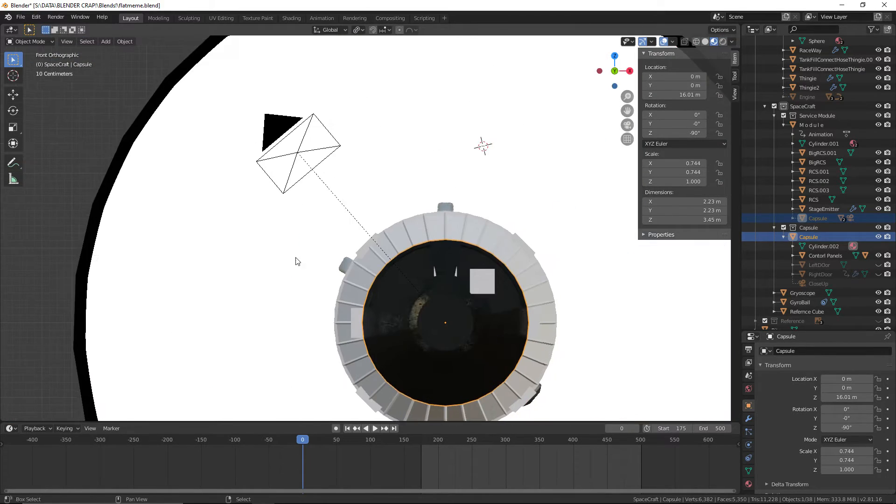
pyautogui.moveTo(313, 445); pyautogui.dragTo(410, 465)
pyautogui.scroll(-5, 486, 376)
pyautogui.moveTo(486, 376); pyautogui.dragTo(449, 395, button='middle')
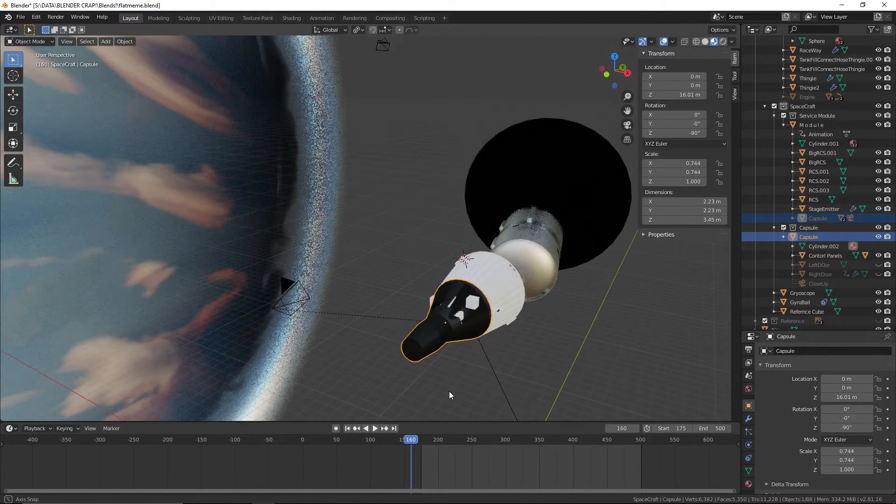
pyautogui.scroll(-1, 448, 395)
pyautogui.moveTo(426, 461); pyautogui.dragTo(302, 463)
pyautogui.keyDown('shift'); pyautogui.moveTo(495, 348); pyautogui.dragTo(343, 293, button='middle'); pyautogui.keyUp('shift')
pyautogui.scroll(4, 344, 334)
# Deselect all objects and release the viewport from the Capsule with View Lock Clear
pyautogui.press('F3')
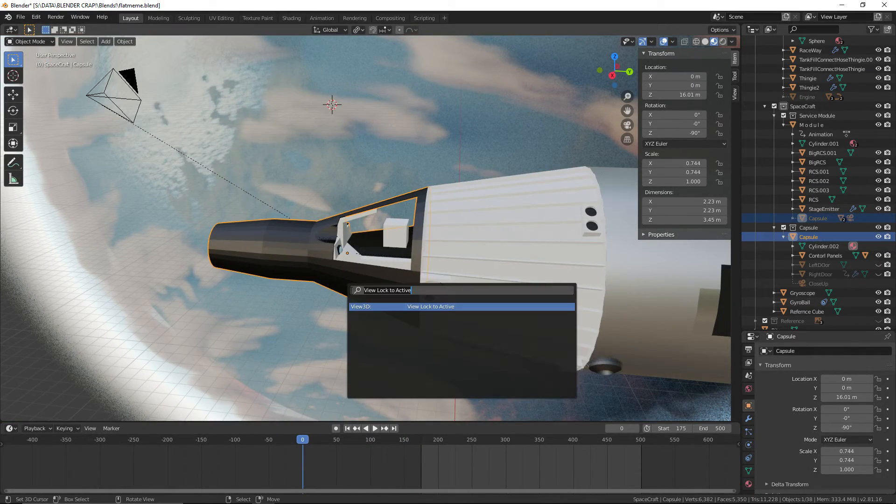
pyautogui.press('Escape')
pyautogui.scroll(-4, 332, 320)
pyautogui.rightClick(332, 320)
pyautogui.scroll(-4, 359, 355)
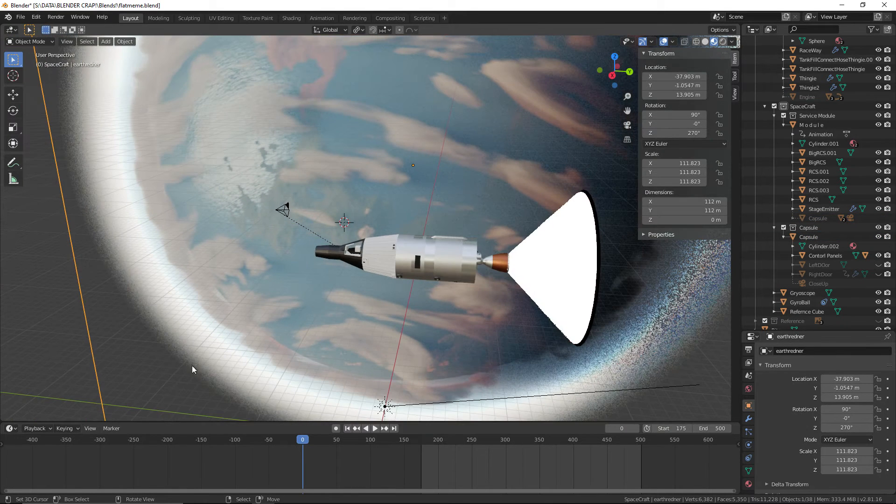
pyautogui.rightClick(69, 390)
pyautogui.press('F3')
pyautogui.write('fre')
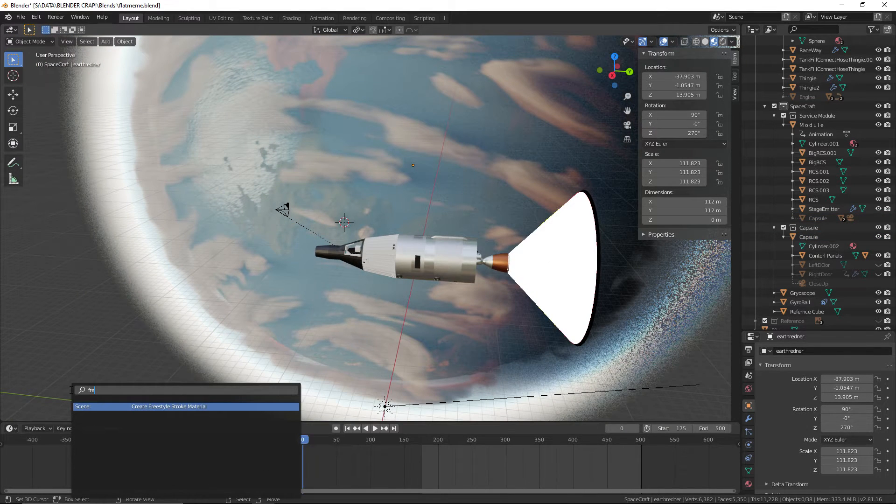
pyautogui.write('e')
pyautogui.press('BackSpace')
pyautogui.press('BackSpace')
pyautogui.press('BackSpace')
pyautogui.press('BackSpace')
pyautogui.write('view')
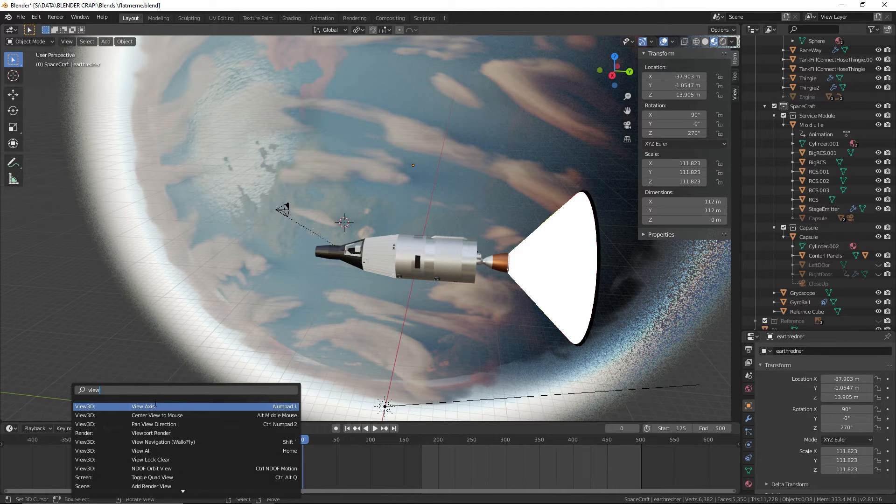
pyautogui.click(186, 459)
# Scrub the animation to check the unlocked view, return to frame 0 and save the file
pyautogui.moveTo(275, 387); pyautogui.dragTo(377, 371, button='middle')
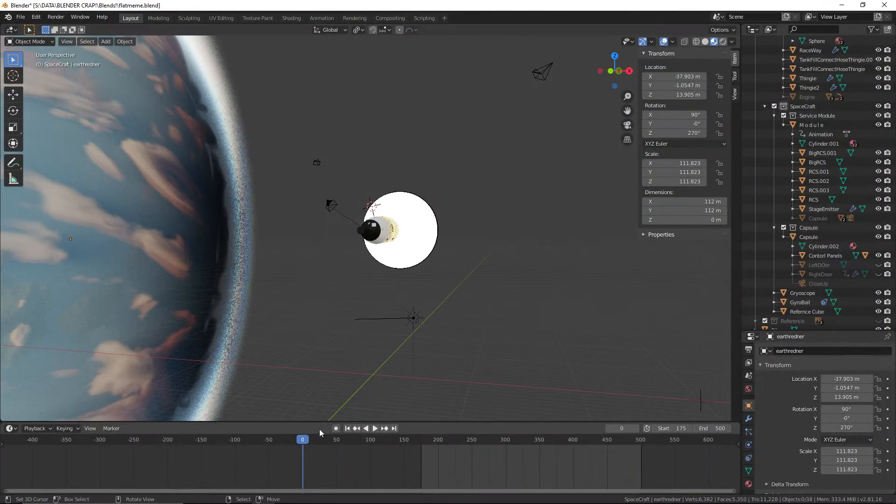
pyautogui.moveTo(438, 464); pyautogui.dragTo(302, 469)
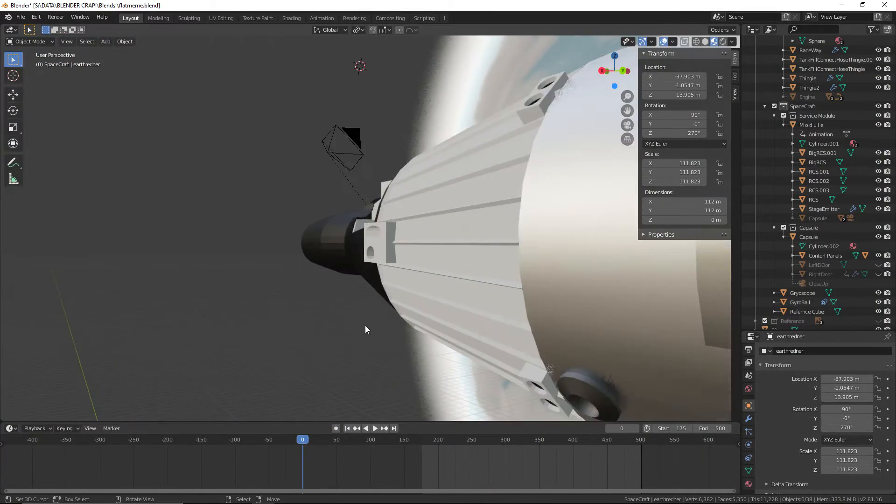
pyautogui.moveTo(365, 329); pyautogui.dragTo(327, 231, button='middle')
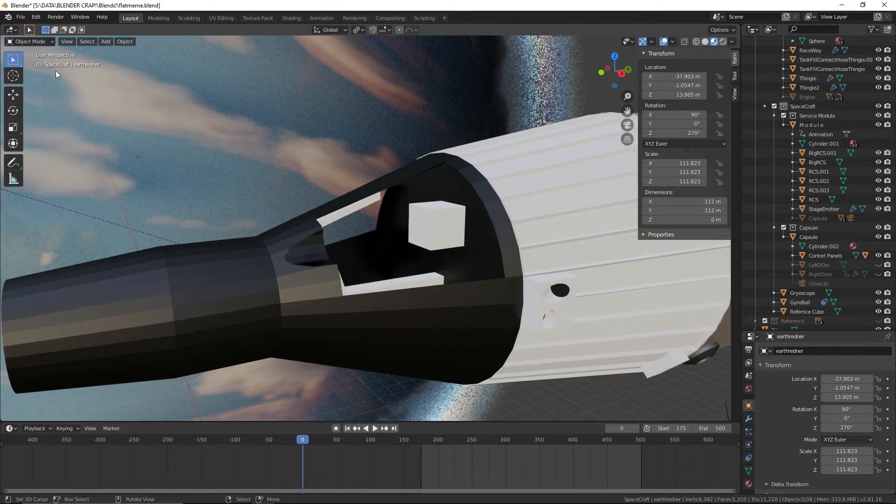
pyautogui.click(21, 17)
pyautogui.click(33, 82)
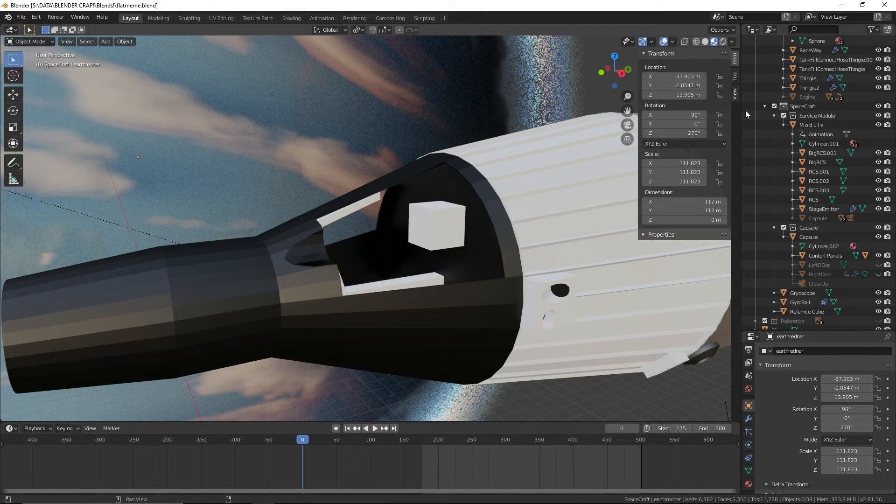
# Move the Refernce Cube about -0.93 m along the global X axis, away from in front of the instrument
pyautogui.scroll(5, 805, 122)
pyautogui.moveTo(519, 265); pyautogui.dragTo(637, 259, button='middle')
pyautogui.scroll(4, 432, 265)
pyautogui.rightClick(546, 252)
pyautogui.press('g')
pyautogui.press('x')
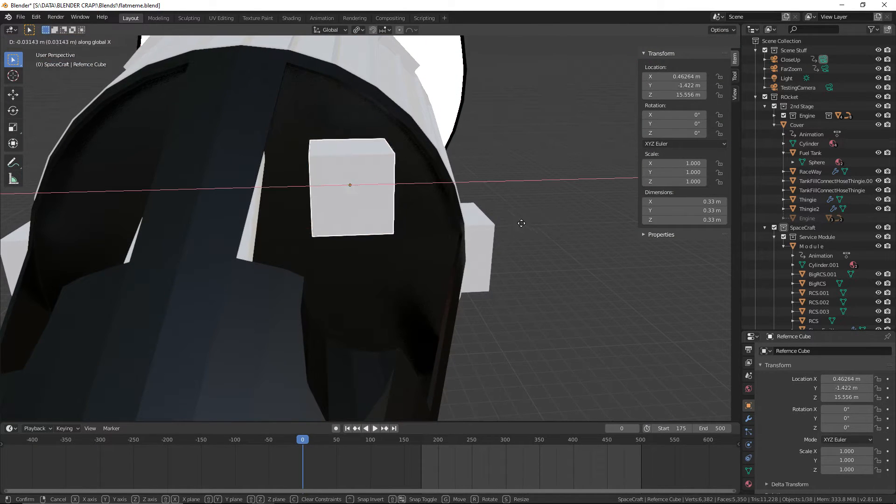
pyautogui.click(307, 219)
# Make TestingCamera the active camera and align it to a view facing the GyroBall instrument on the control panel
pyautogui.moveTo(349, 202); pyautogui.dragTo(475, 233, button='middle')
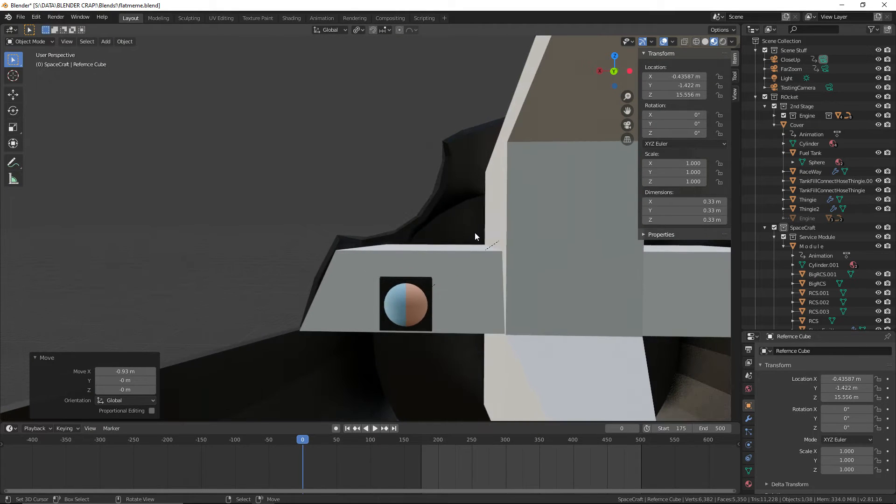
pyautogui.click(827, 88)
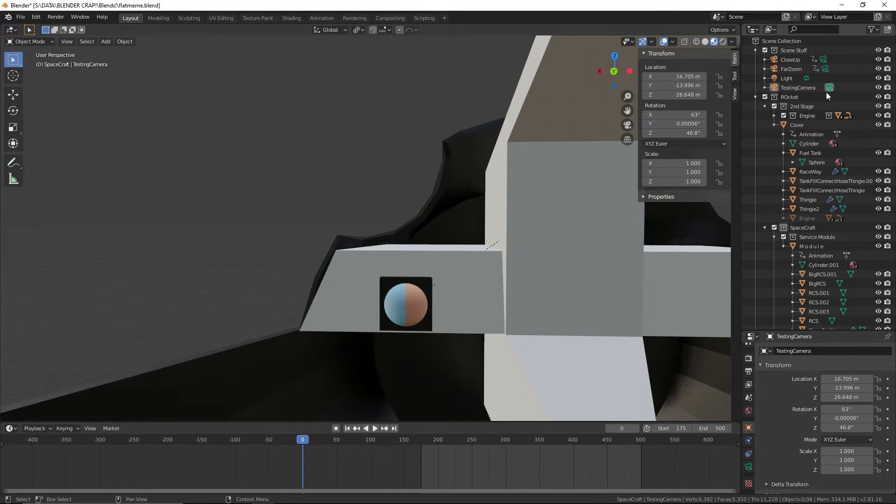
pyautogui.moveTo(481, 222); pyautogui.dragTo(494, 249, button='middle')
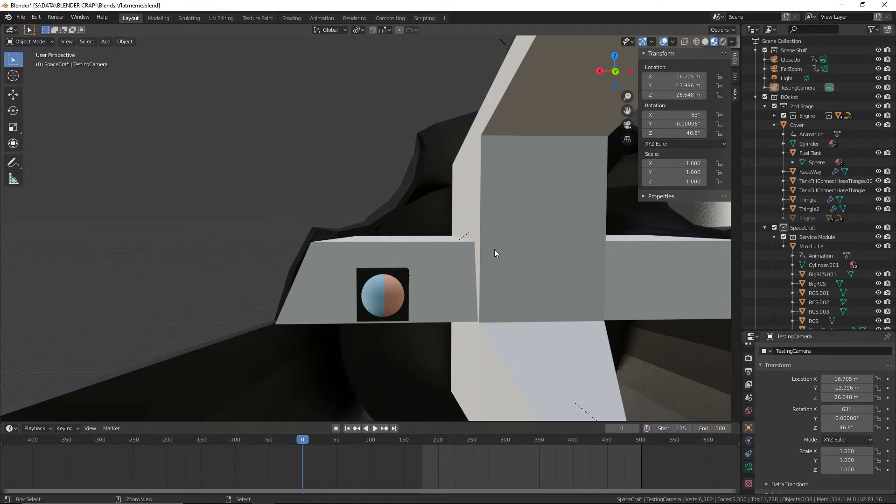
pyautogui.press('ctrl+alt+KP_0')
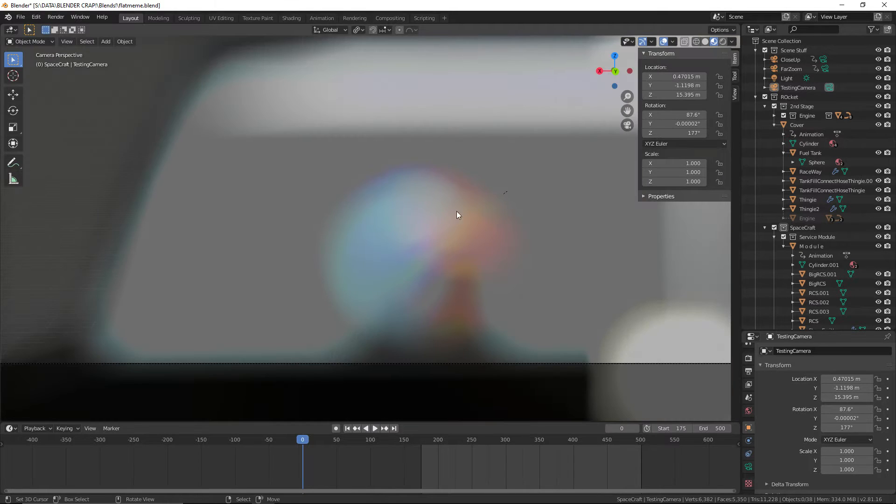
pyautogui.scroll(3, 474, 232)
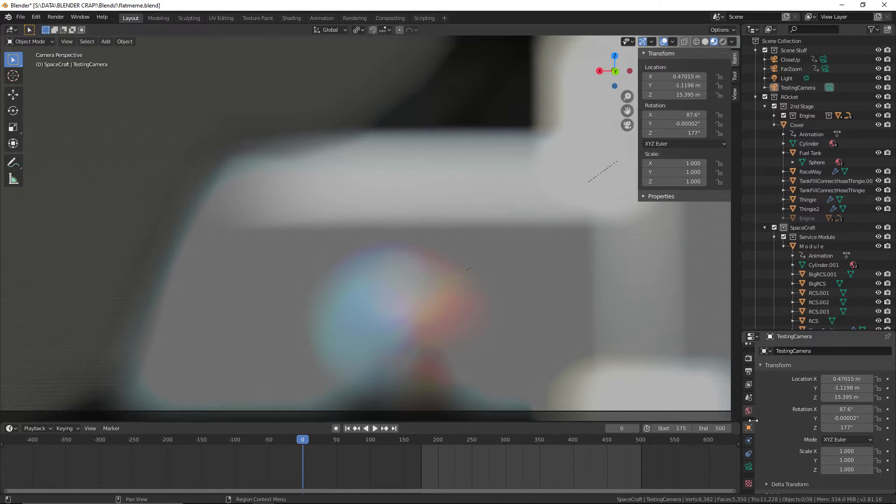
# Turn off Depth of Field for the TestingCamera and save the file
pyautogui.click(749, 467)
pyautogui.scroll(-5, 789, 441)
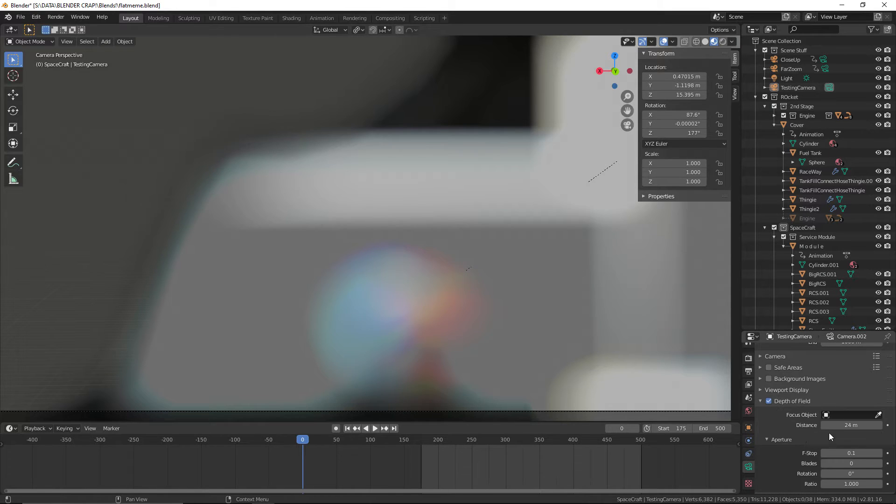
pyautogui.scroll(5, 774, 407)
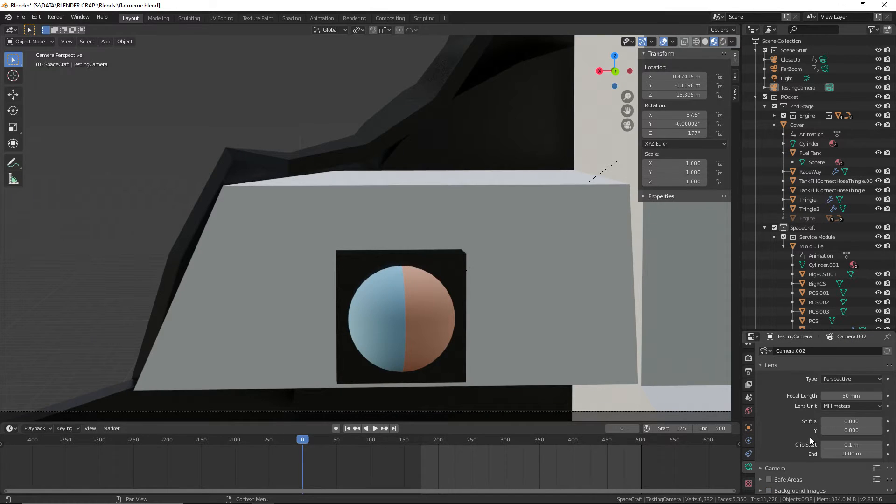
pyautogui.click(20, 17)
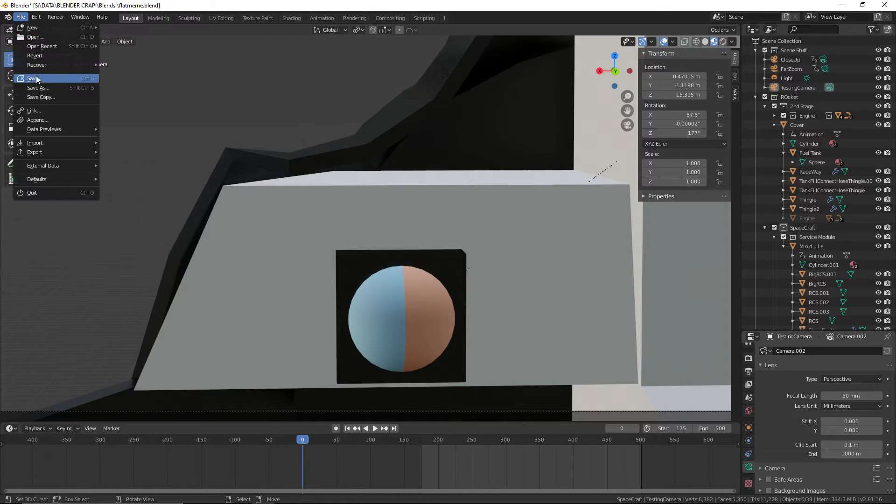
pyautogui.click(35, 76)
# Parent the TestingCamera to the Capsule using Object (Keep Transform)
pyautogui.scroll(-4, 342, 146)
pyautogui.click(377, 90)
pyautogui.keyDown('shift'); pyautogui.click(434, 148); pyautogui.keyUp('shift')
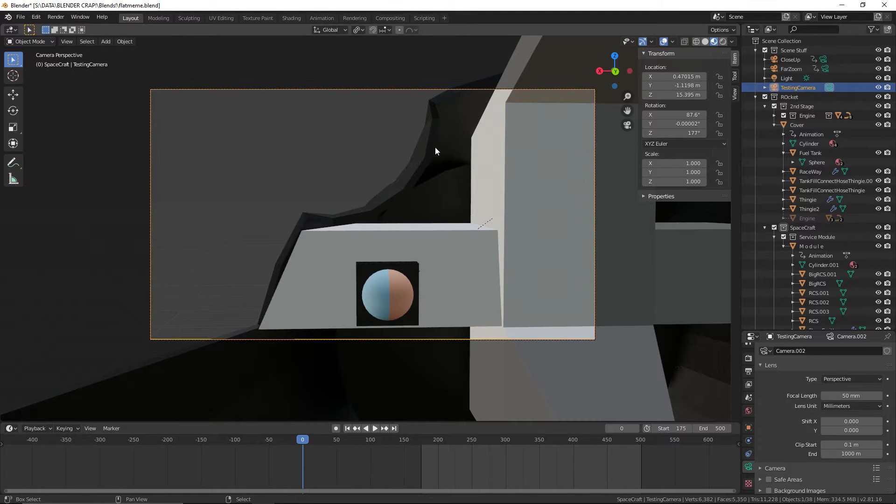
pyautogui.hotkey('ctrl', 'p')
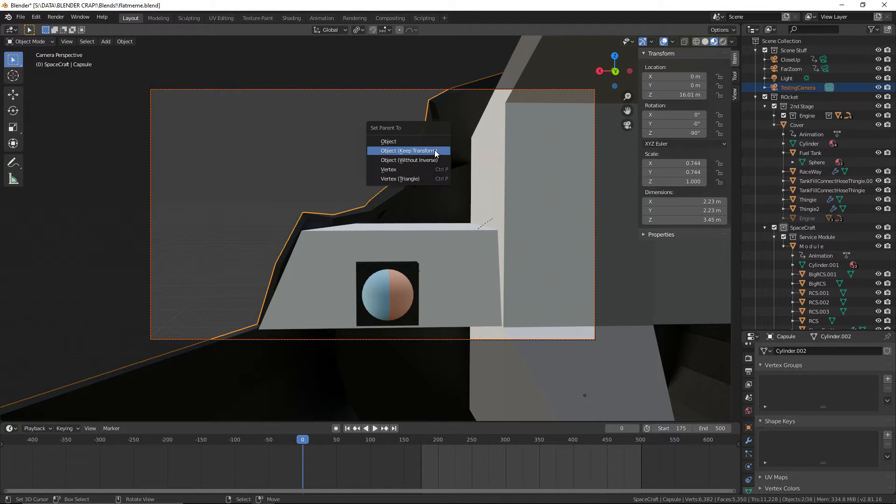
pyautogui.click(429, 149)
pyautogui.scroll(1, 480, 217)
pyautogui.scroll(1, 480, 217)
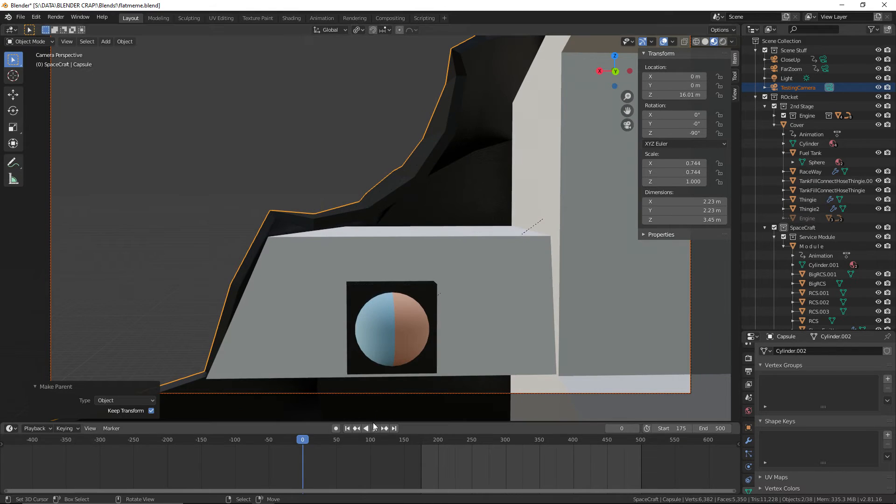
# Play the animation through the TestingCamera to examine the GyroBall's motion inside its housing
pyautogui.click(376, 428)
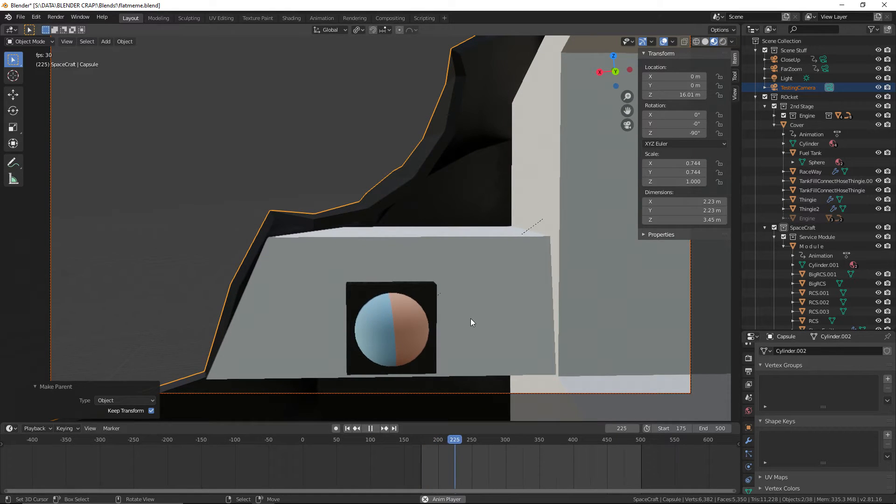
pyautogui.scroll(-3, 503, 310)
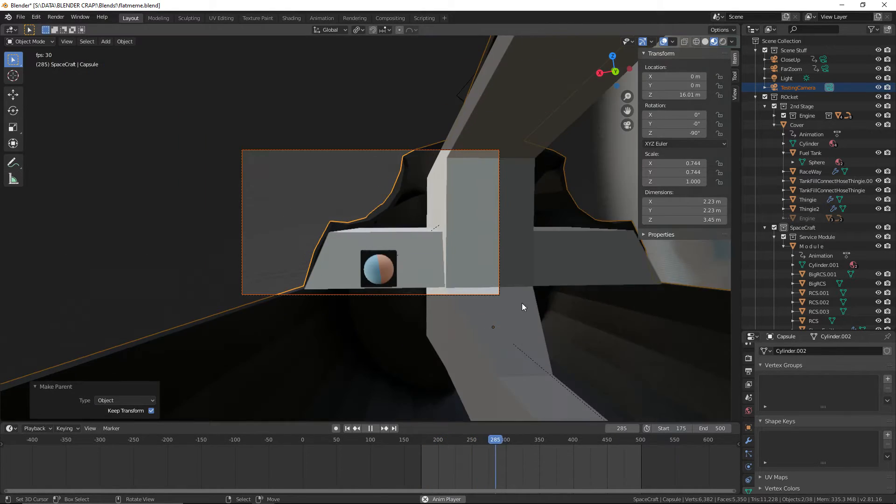
pyautogui.scroll(4, 531, 290)
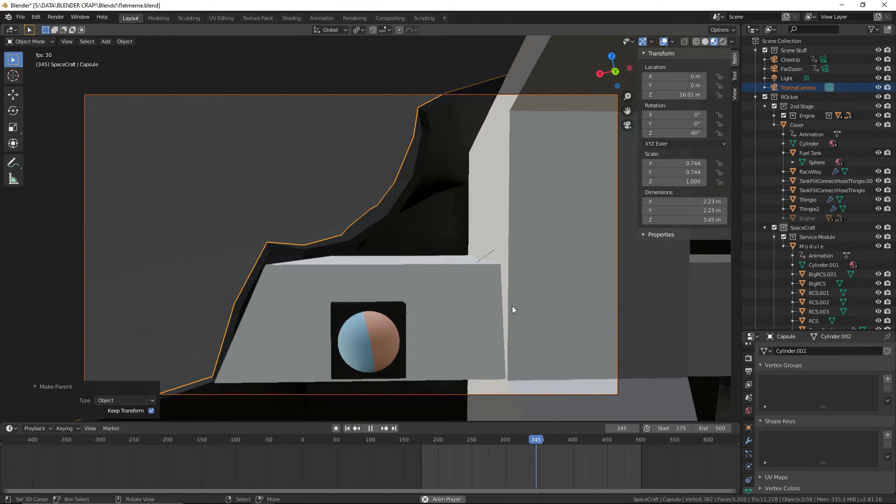
pyautogui.scroll(5, 487, 303)
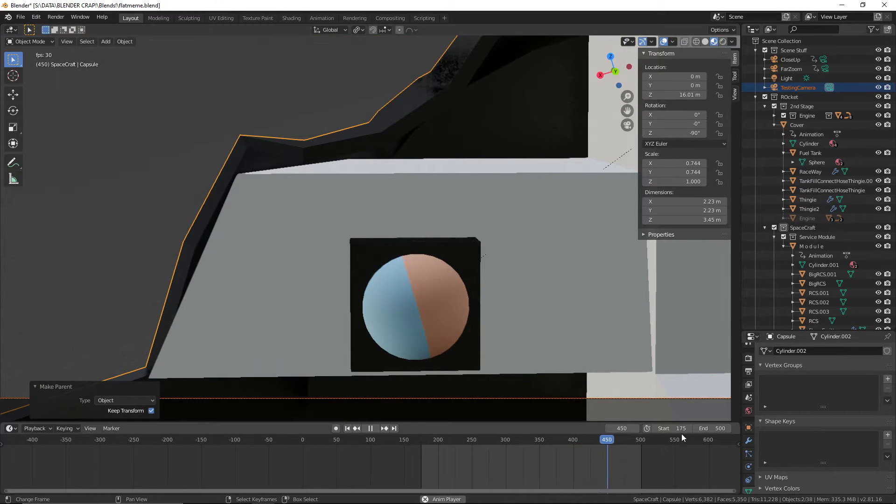
# Set the animation's start frame to 0, then stop playback and return the playhead to frame 0
pyautogui.moveTo(681, 429); pyautogui.dragTo(602, 429)
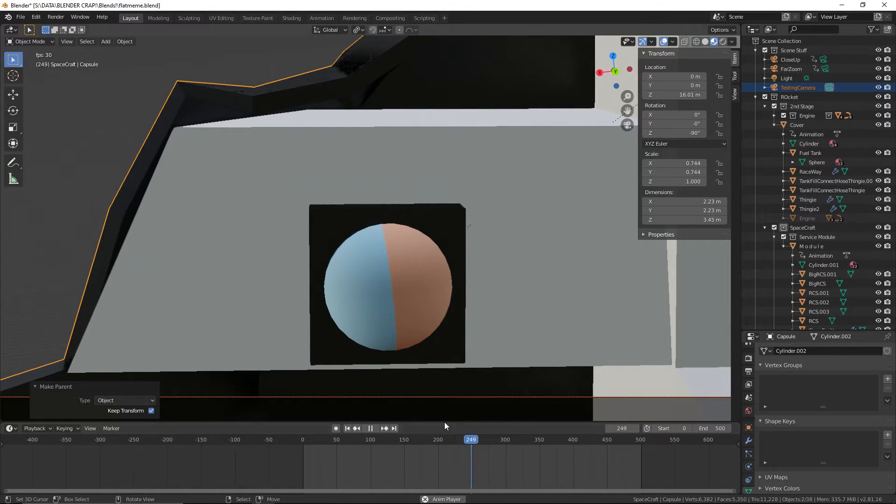
pyautogui.click(318, 464)
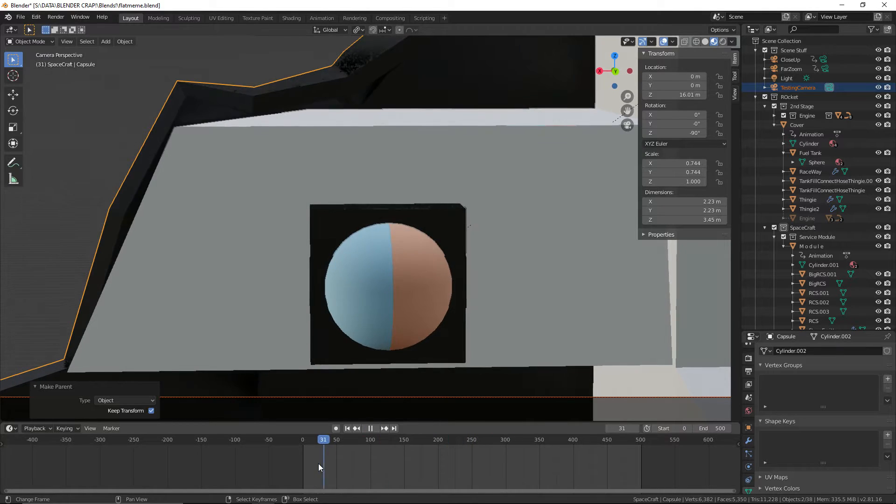
pyautogui.moveTo(318, 463); pyautogui.dragTo(266, 447)
pyautogui.press('Escape')
# Open the GyroBall's mesh in Edit Mode for close-up face editing
pyautogui.click(20, 17)
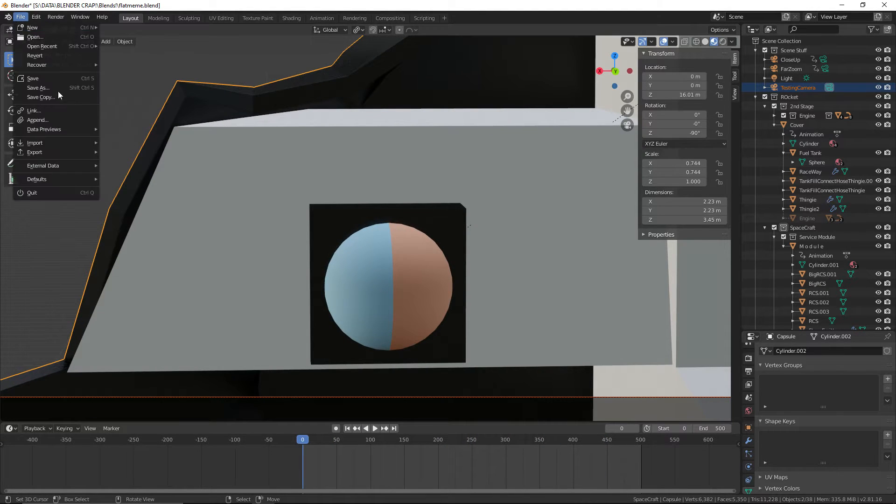
pyautogui.click(394, 275)
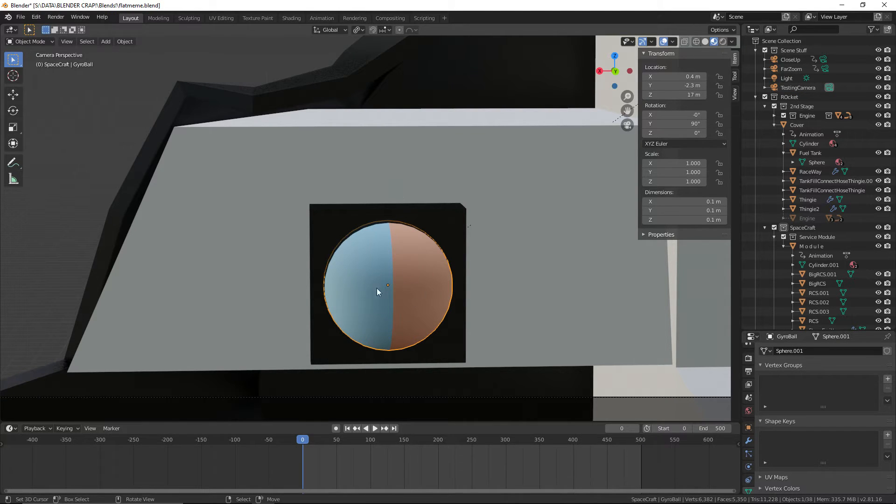
pyautogui.click(33, 41)
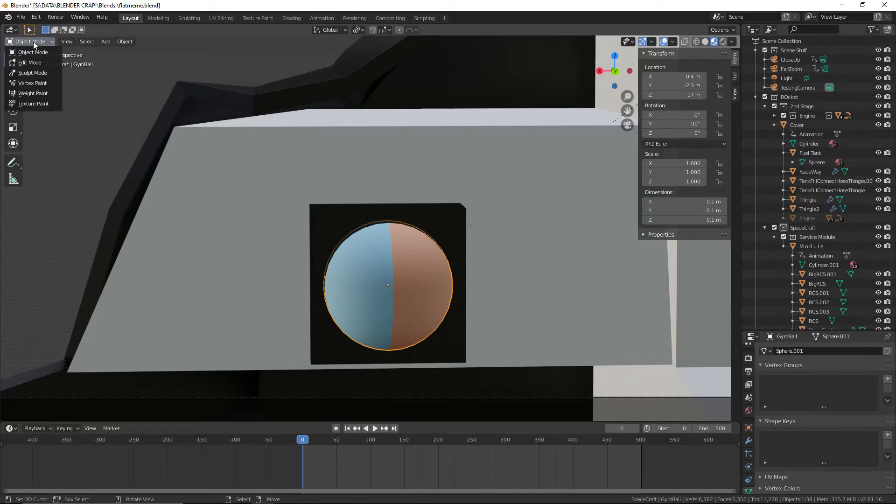
pyautogui.click(35, 62)
pyautogui.moveTo(335, 286); pyautogui.dragTo(261, 199, button='middle')
pyautogui.scroll(3, 350, 288)
pyautogui.scroll(3, 422, 186)
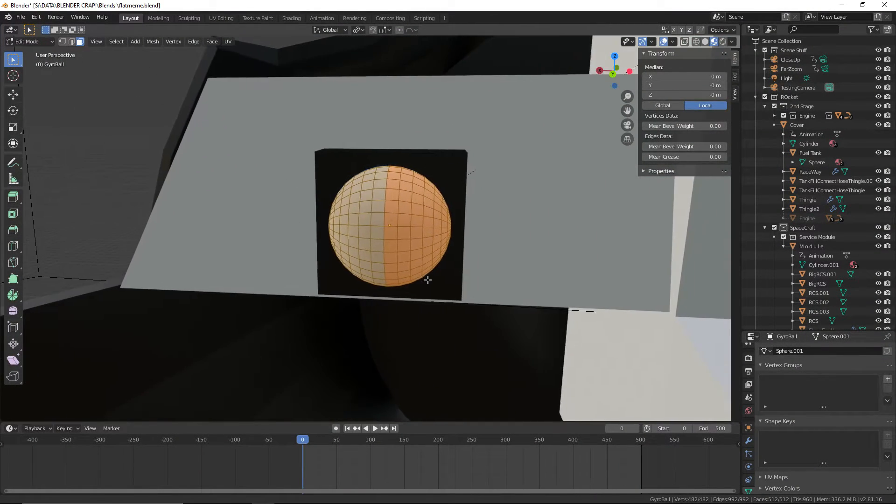
pyautogui.scroll(4, 426, 280)
pyautogui.moveTo(480, 289); pyautogui.dragTo(462, 281, button='middle')
pyautogui.keyDown('shift'); pyautogui.moveTo(524, 303); pyautogui.dragTo(479, 265, button='middle'); pyautogui.keyUp('shift')
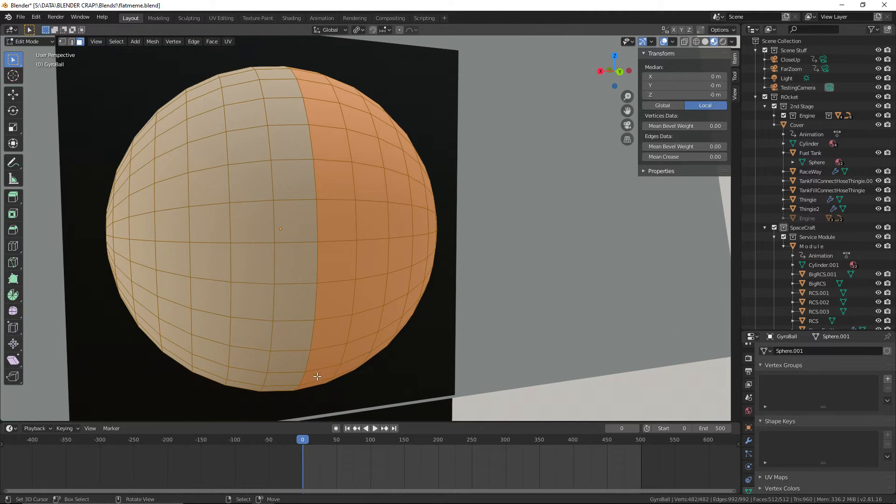
pyautogui.moveTo(318, 376); pyautogui.dragTo(318, 381, button='middle')
# Select pairs of faces straddling the GyroBall's blue and orange seam at its upper and lower edges
pyautogui.click(212, 230)
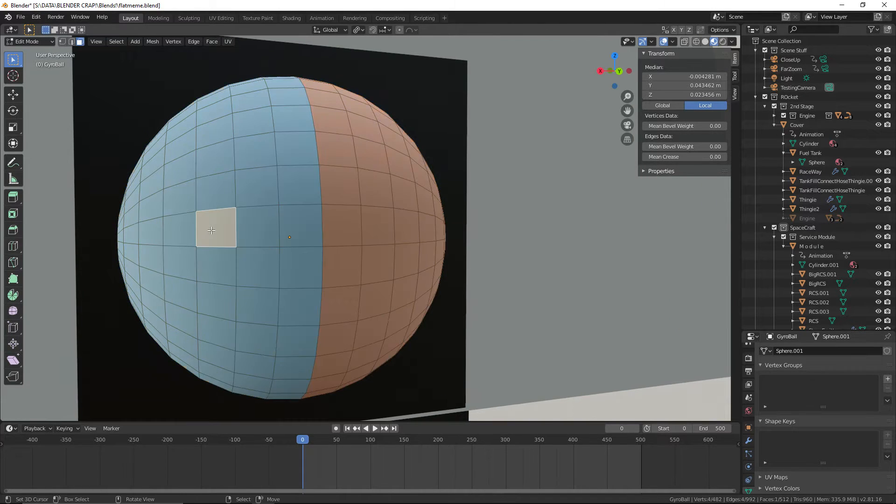
pyautogui.moveTo(325, 263); pyautogui.dragTo(324, 382, button='middle')
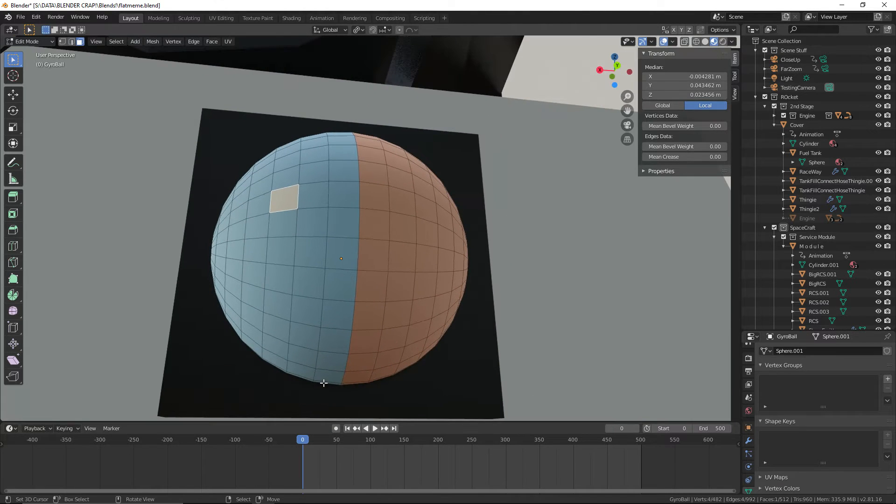
pyautogui.click(352, 384)
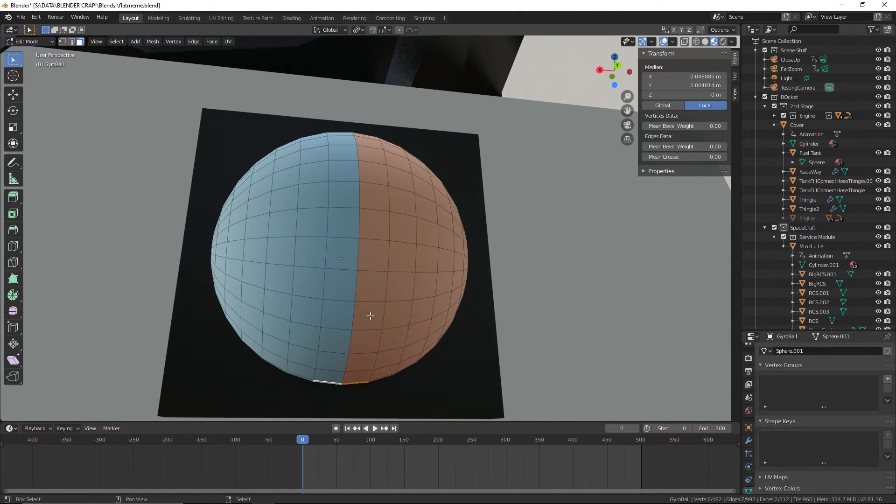
pyautogui.moveTo(370, 316); pyautogui.dragTo(426, 264, button='middle')
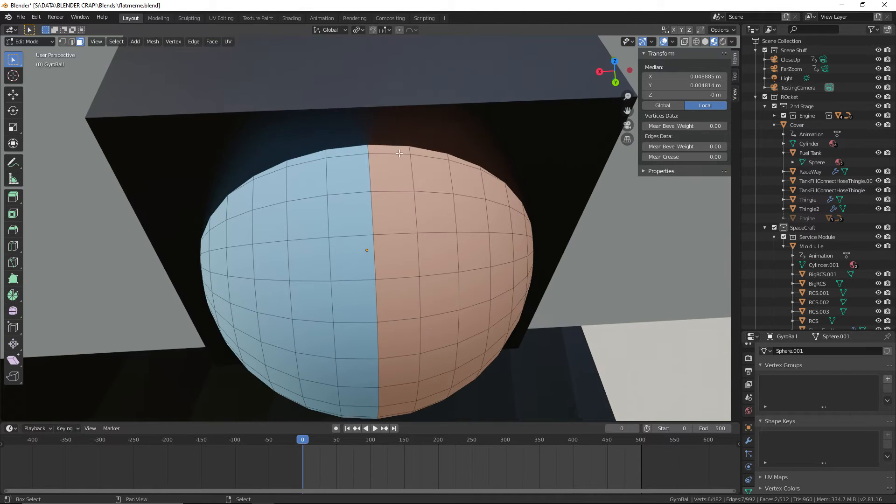
pyautogui.moveTo(427, 307); pyautogui.dragTo(422, 212, button='middle')
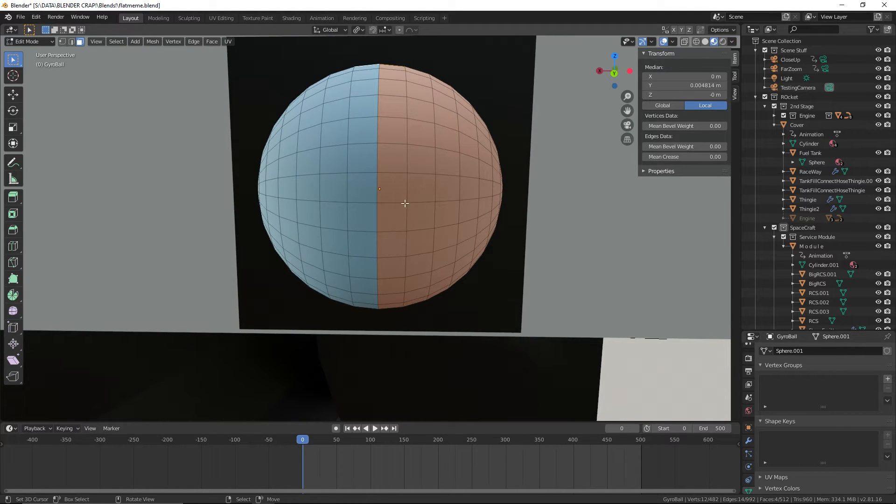
pyautogui.moveTo(376, 191); pyautogui.dragTo(387, 239, button='middle')
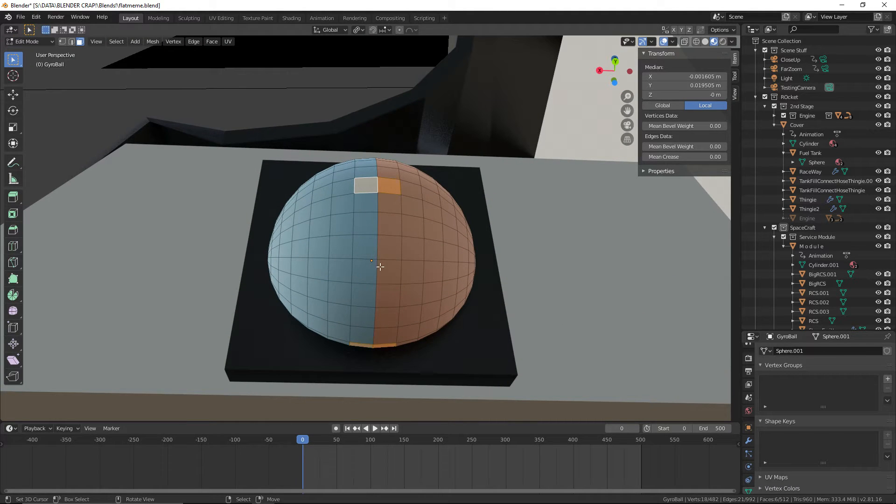
# Add a two-by-two block of faces centred on the seam at the GyroBall's front to the selection
pyautogui.keyDown('shift'); pyautogui.click(382, 187); pyautogui.keyUp('shift')
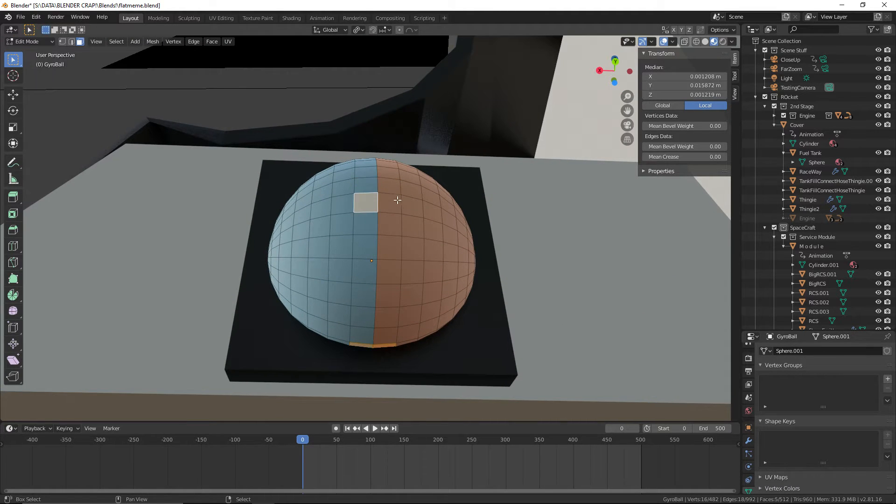
pyautogui.keyDown('shift'); pyautogui.click(396, 200); pyautogui.keyUp('shift')
pyautogui.keyDown('shift'); pyautogui.click(388, 188); pyautogui.keyUp('shift')
pyautogui.keyDown('shift'); pyautogui.click(368, 187); pyautogui.keyUp('shift')
pyautogui.moveTo(447, 236); pyautogui.dragTo(456, 272, button='middle')
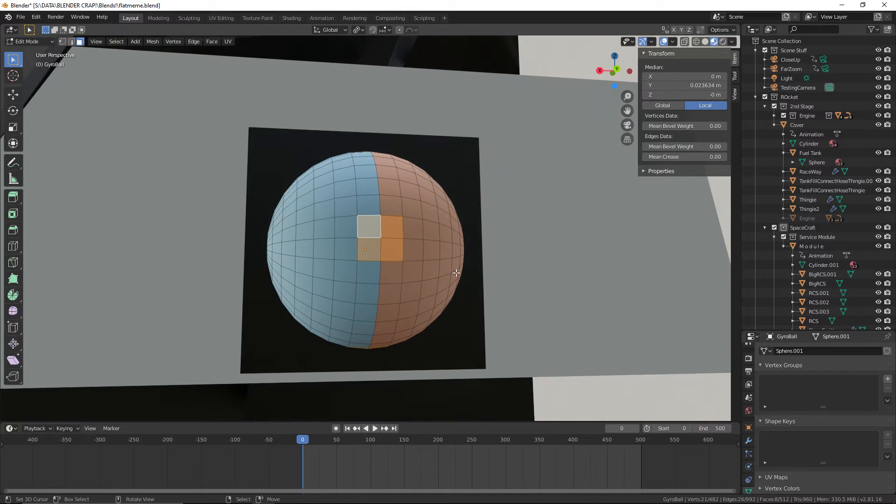
# Add a third material slot to the GyroBall with White Paint and assign it to the selected faces
pyautogui.scroll(-2, 748, 420)
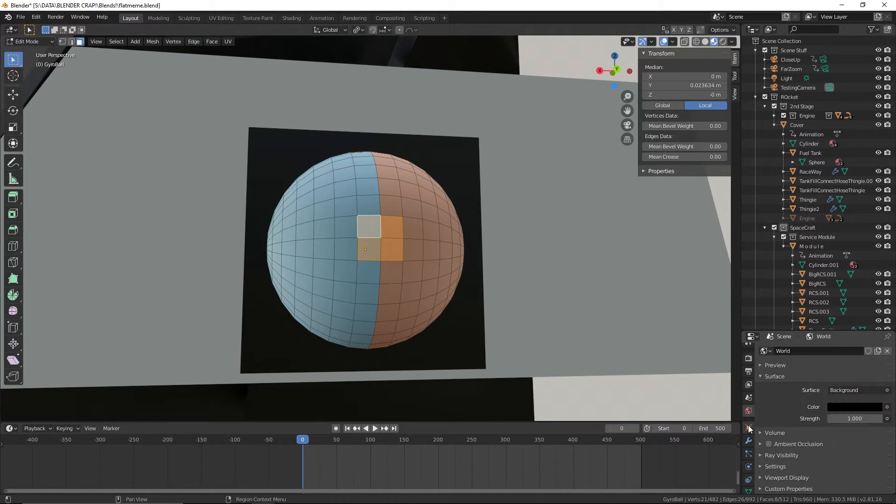
pyautogui.click(749, 484)
pyautogui.click(887, 351)
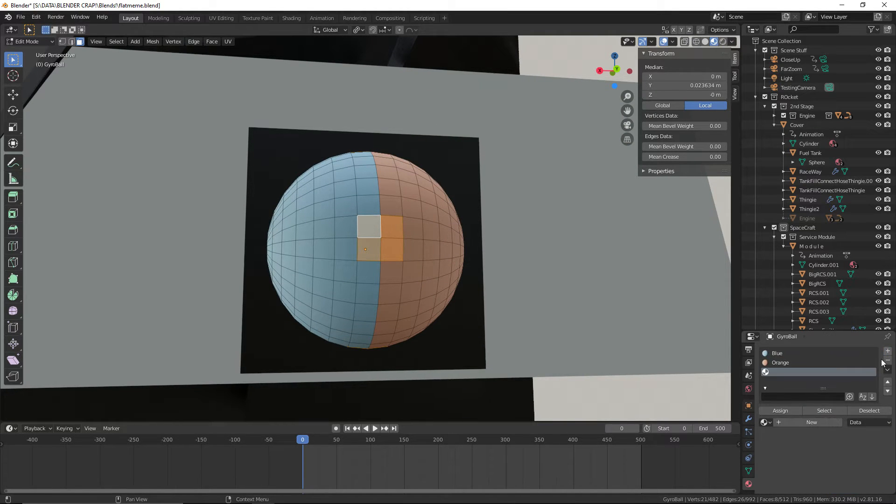
pyautogui.click(764, 422)
pyautogui.scroll(-5, 807, 401)
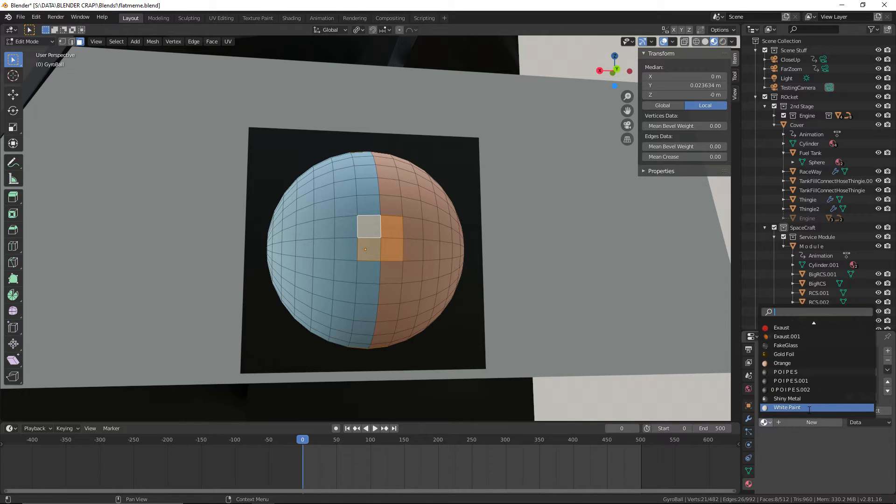
pyautogui.click(806, 406)
pyautogui.click(778, 413)
# Deselect all faces and examine the white squares on the GyroBall from different angles
pyautogui.scroll(-3, 513, 306)
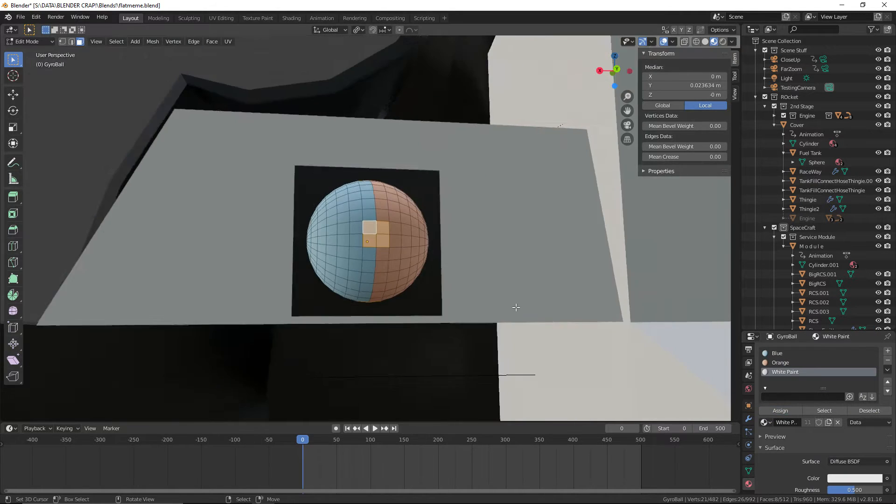
pyautogui.moveTo(247, 170); pyautogui.dragTo(284, 174, button='middle')
pyautogui.scroll(-2, 226, 127)
pyautogui.moveTo(186, 103); pyautogui.dragTo(149, 96, button='middle')
pyautogui.hotkey('alt', 'a')
pyautogui.moveTo(387, 250); pyautogui.dragTo(405, 243, button='middle')
pyautogui.scroll(2, 340, 270)
pyautogui.scroll(2, 390, 264)
pyautogui.scroll(2, 390, 264)
# Return the GyroBall to Object Mode and save the file
pyautogui.click(29, 42)
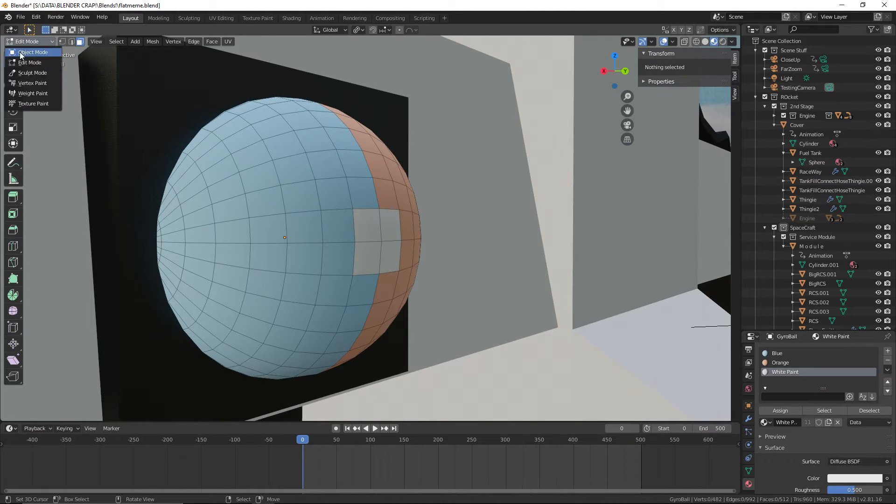
pyautogui.click(23, 52)
pyautogui.click(21, 17)
pyautogui.click(28, 81)
# Scrub the timeline and play the animation from frame 0 through the TestingCamera to check the marked GyroBall's rotation
pyautogui.scroll(-3, 390, 139)
pyautogui.moveTo(454, 153)
pyautogui.mouseDown(button='middle')
pyautogui.moveTo(482, 157)
pyautogui.moveTo(456, 158)
pyautogui.mouseUp(button='middle')
pyautogui.press('KP_0')
pyautogui.scroll(7, 466, 262)
pyautogui.moveTo(304, 447); pyautogui.dragTo(492, 459)
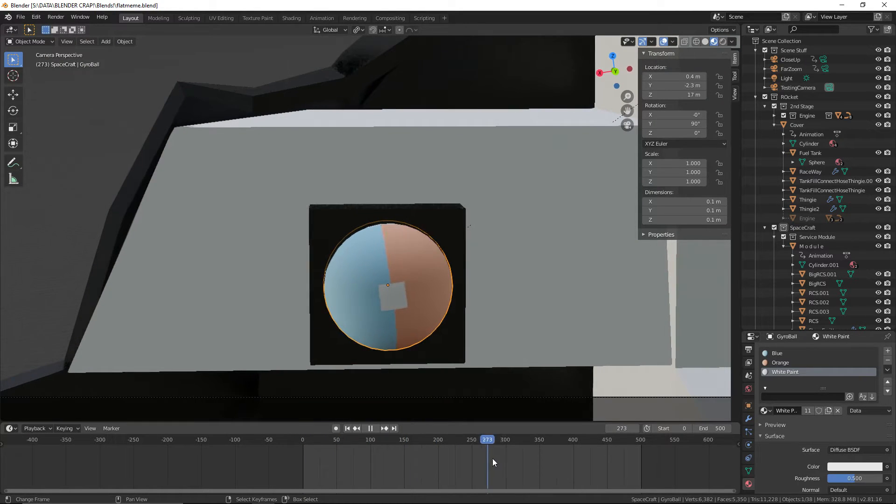
pyautogui.moveTo(606, 458); pyautogui.dragTo(296, 456)
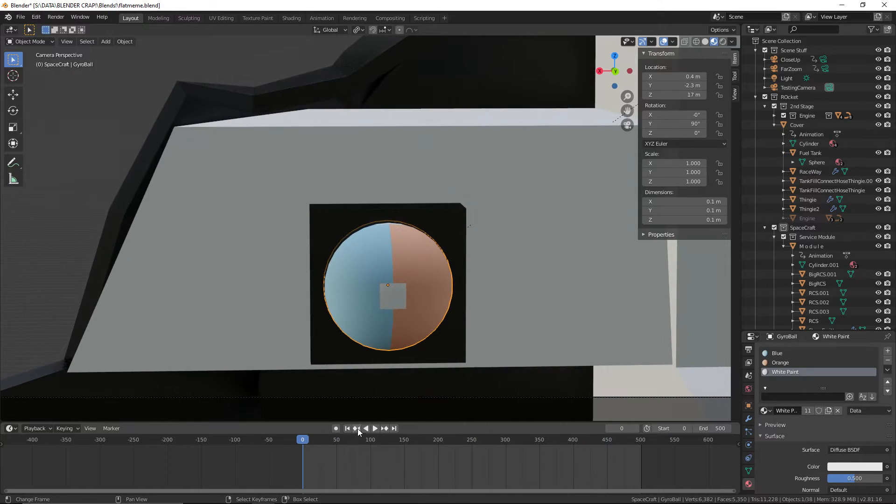
pyautogui.click(378, 428)
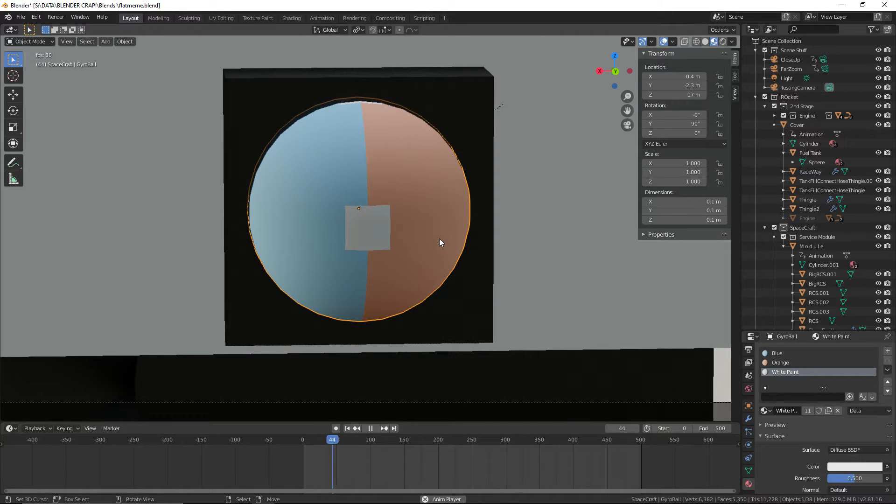
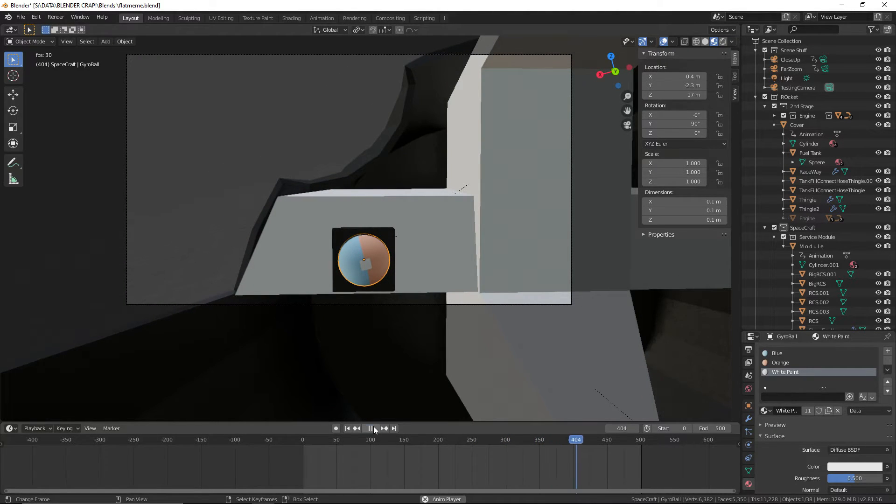
# Stop the animation playback and return the timeline to frame 0
pyautogui.click(373, 430)
pyautogui.click(348, 428)
pyautogui.scroll(-2, 209, 301)
pyautogui.moveTo(209, 300); pyautogui.dragTo(368, 298, button='middle')
pyautogui.scroll(-4, 369, 287)
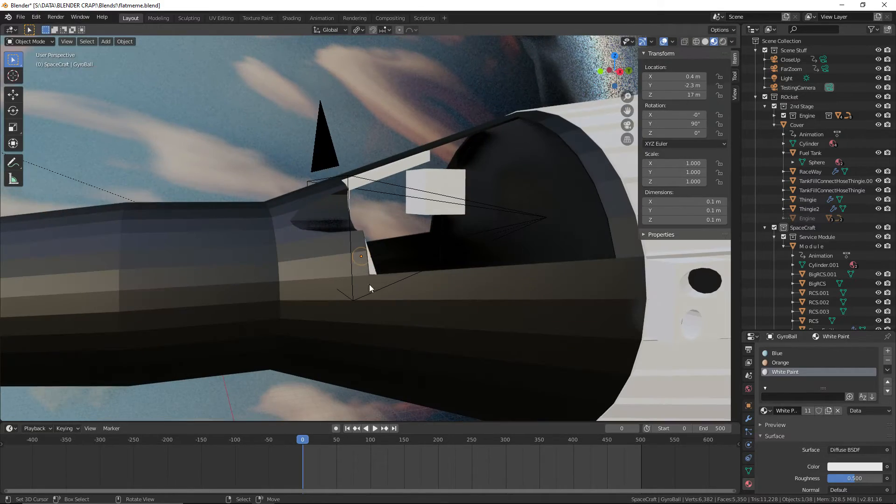
# Deselect the gyro ball by selecting the earthredner plane, and save the project file
pyautogui.click(99, 85)
pyautogui.click(9, 17)
pyautogui.moveTo(20, 16)
pyautogui.click(36, 78)
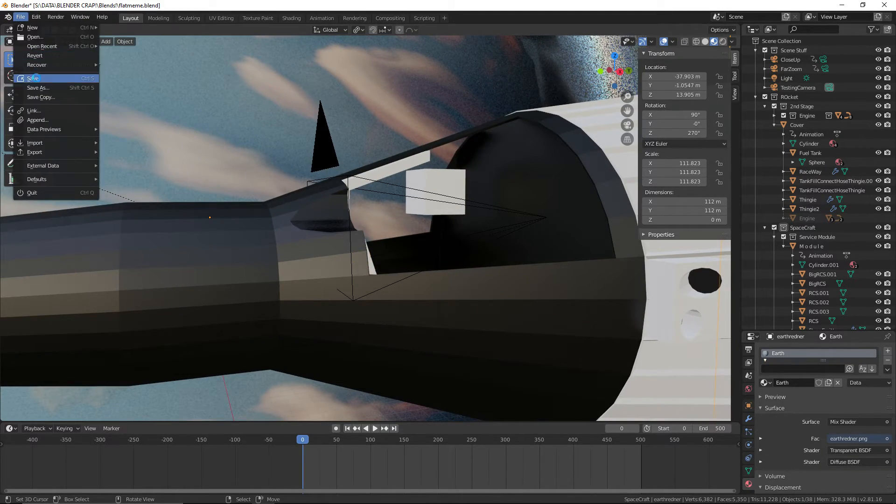
# Select the black Gryoscope housing around the gyro ball and make a pasted copy of it
pyautogui.scroll(-4, 392, 159)
pyautogui.moveTo(420, 154); pyautogui.dragTo(467, 148, button='middle')
pyautogui.rightClick(481, 95)
pyautogui.moveTo(490, 96); pyautogui.dragTo(356, 208, button='middle')
pyautogui.scroll(8, 357, 208)
pyautogui.moveTo(400, 230); pyautogui.dragTo(364, 276, button='middle')
pyautogui.click(414, 257)
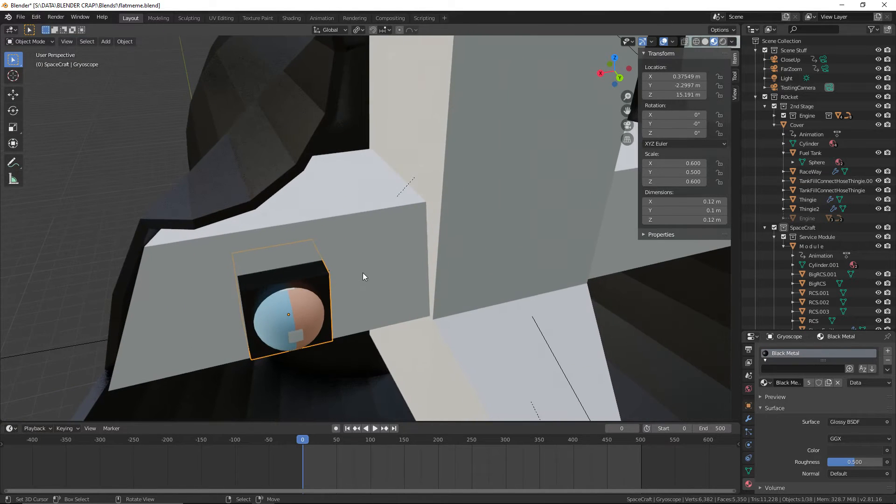
pyautogui.hotkey('ctrl', 'v')
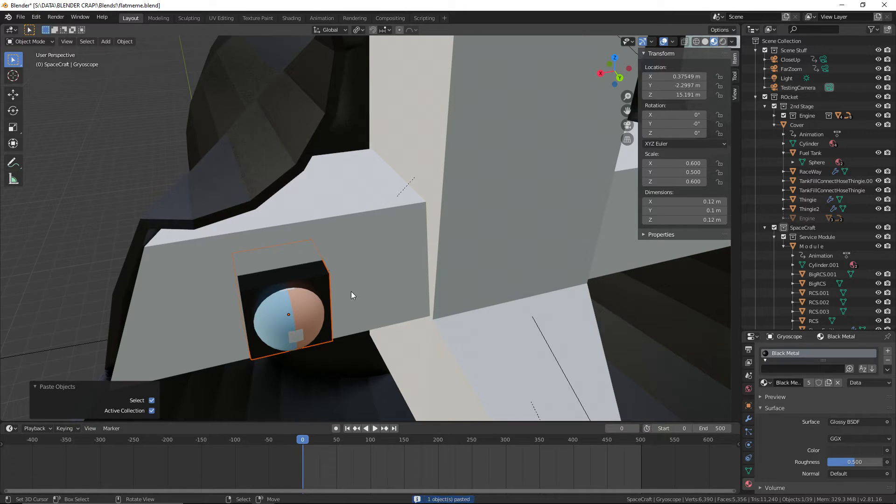
pyautogui.scroll(-6, 776, 293)
pyautogui.scroll(6, 762, 227)
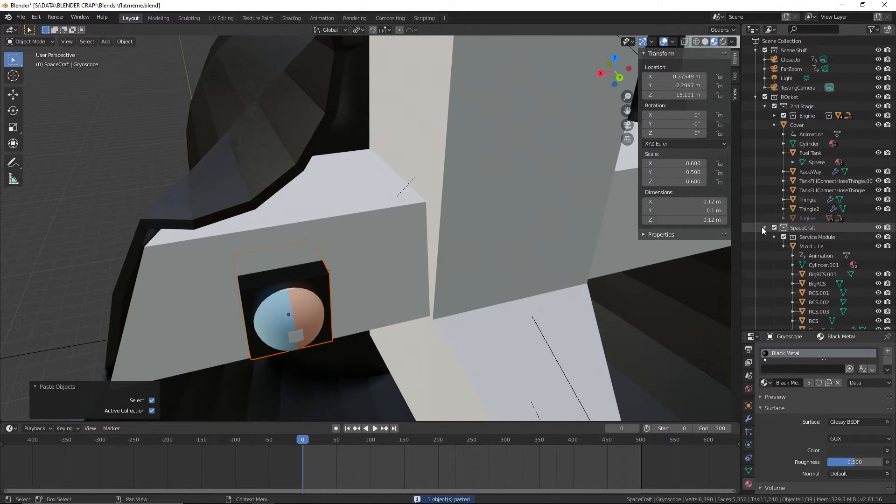
# Collapse the 2nd Stage and Module branches of the scene hierarchy and rename the copied housing Gyro2
pyautogui.click(775, 116)
pyautogui.click(766, 108)
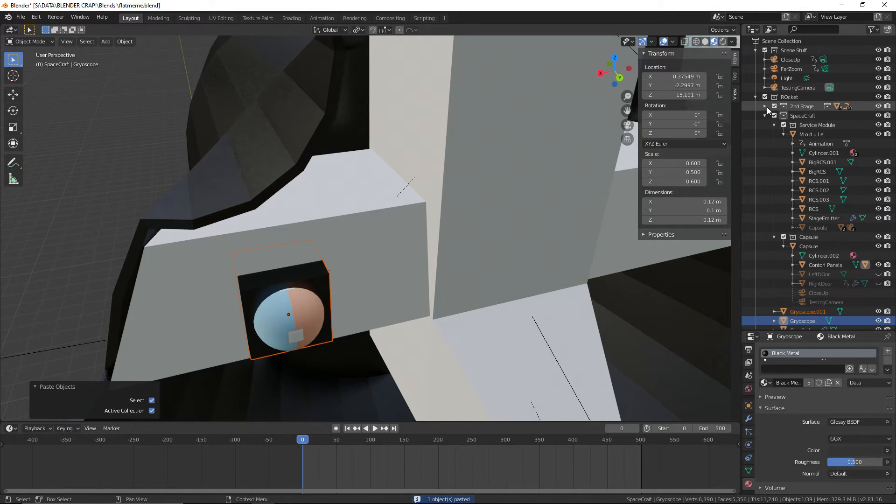
pyautogui.scroll(-2, 784, 191)
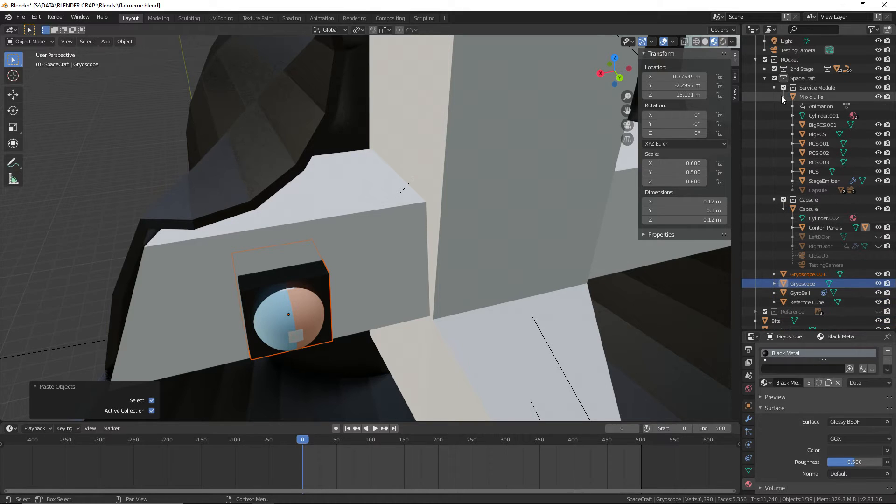
pyautogui.click(781, 96)
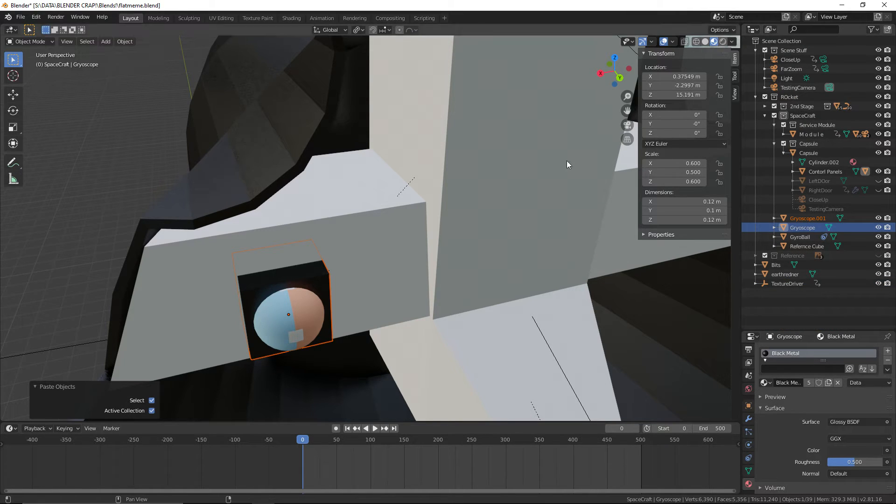
pyautogui.click(21, 17)
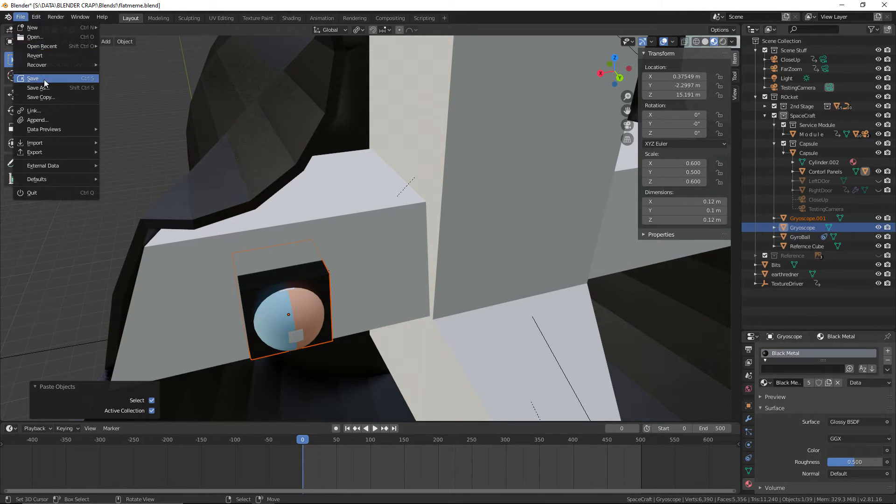
pyautogui.doubleClick(805, 219)
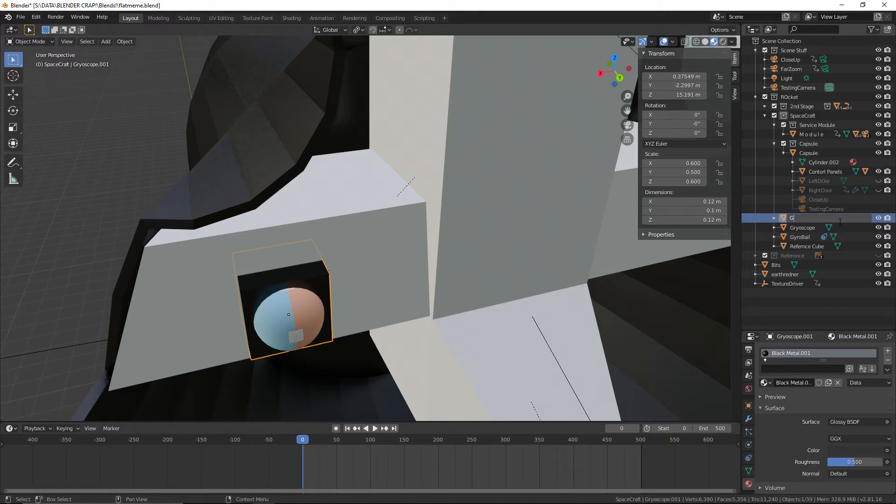
pyautogui.press('Return')
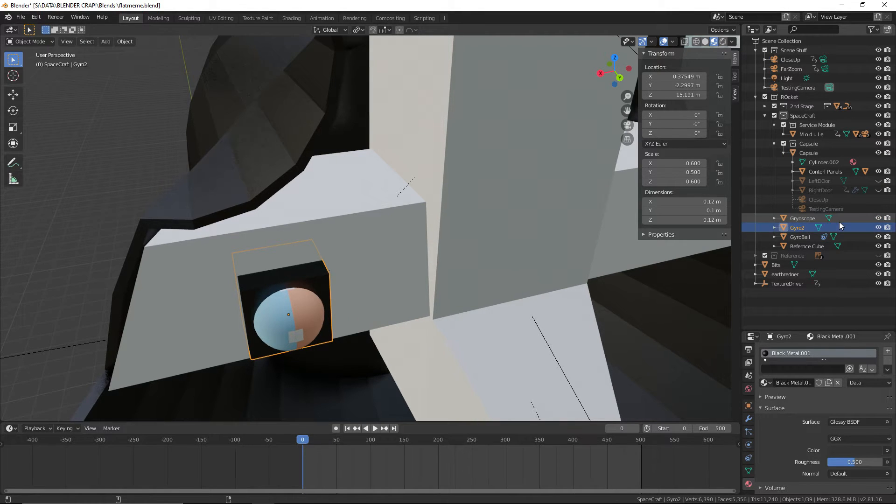
# Switch to the web browser, examine the round gyro instrument in the Gemini capsule interior photo, and return to Blender
pyautogui.hotkey('alt', 'Tab')
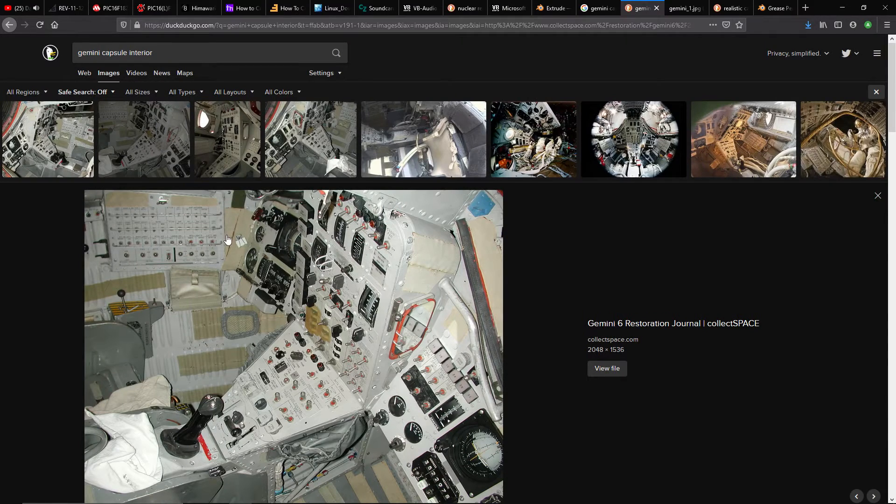
pyautogui.scroll(-2, 280, 271)
pyautogui.scroll(2, 298, 285)
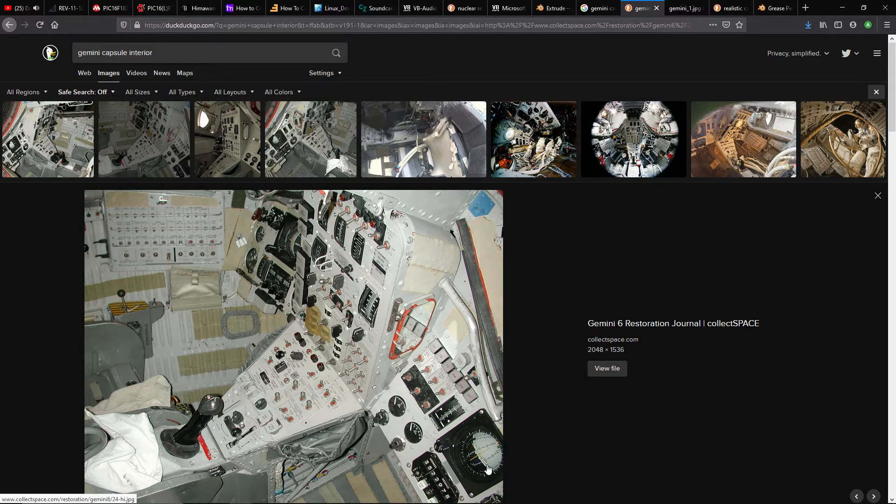
pyautogui.hotkey('alt', 'Tab')
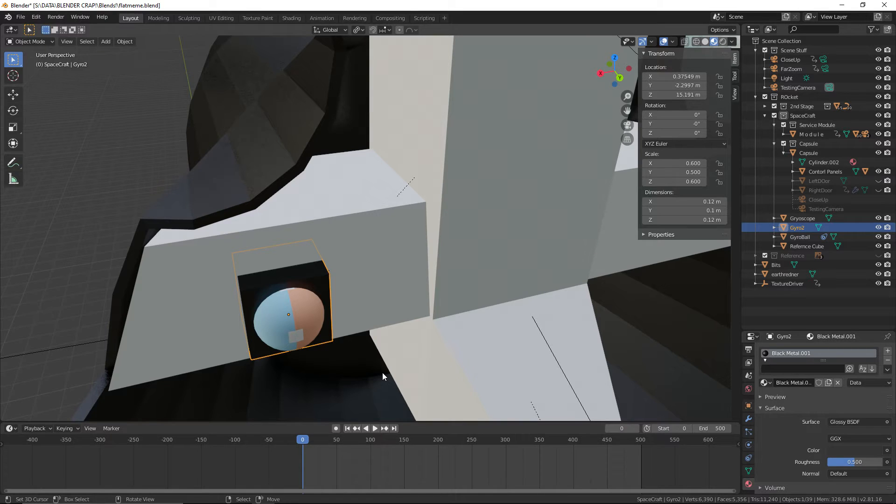
pyautogui.moveTo(382, 323); pyautogui.dragTo(296, 324, button='middle')
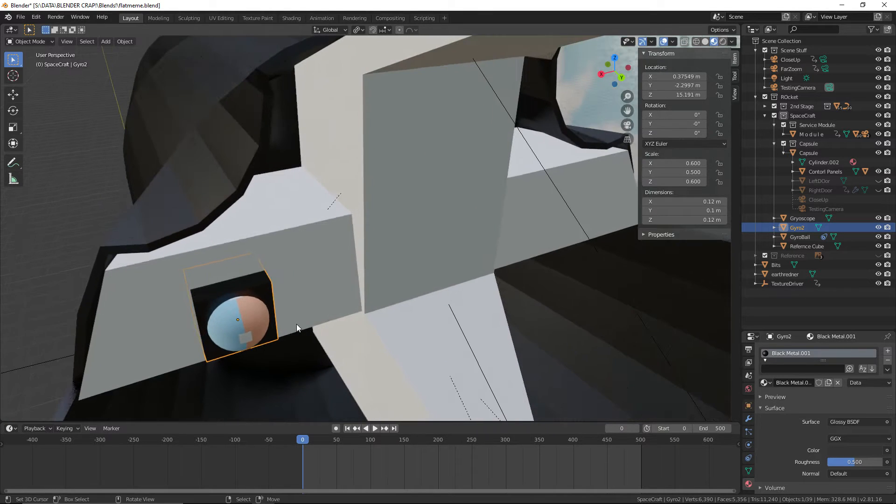
pyautogui.press('g')
pyautogui.press('x')
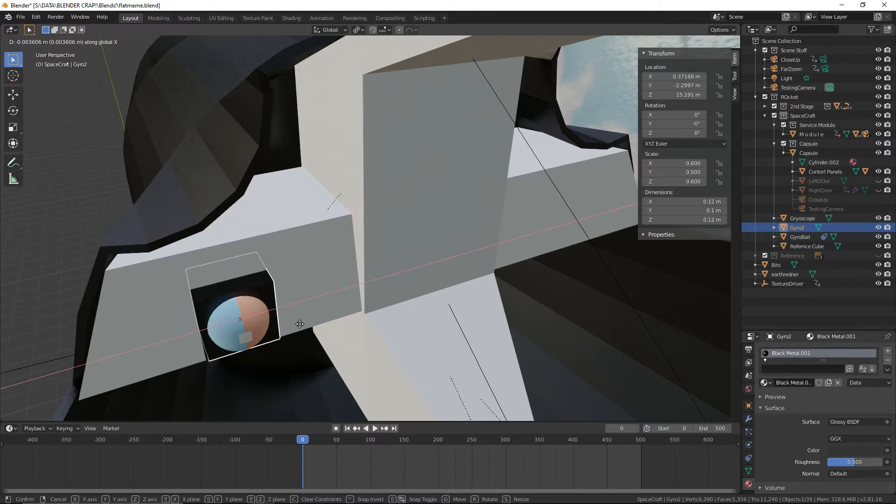
pyautogui.rightClick(300, 324)
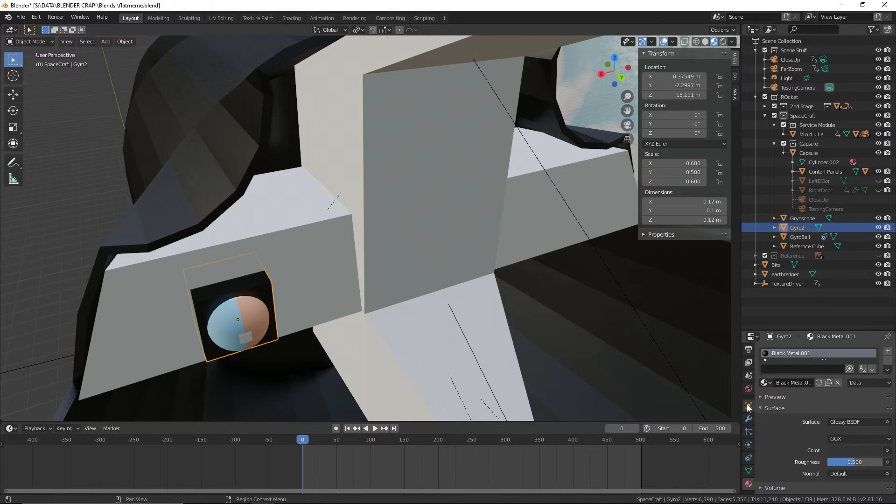
# Mirror Gyro2's placement to the opposite control panel by setting its X location to -0.37549 m
pyautogui.click(766, 380)
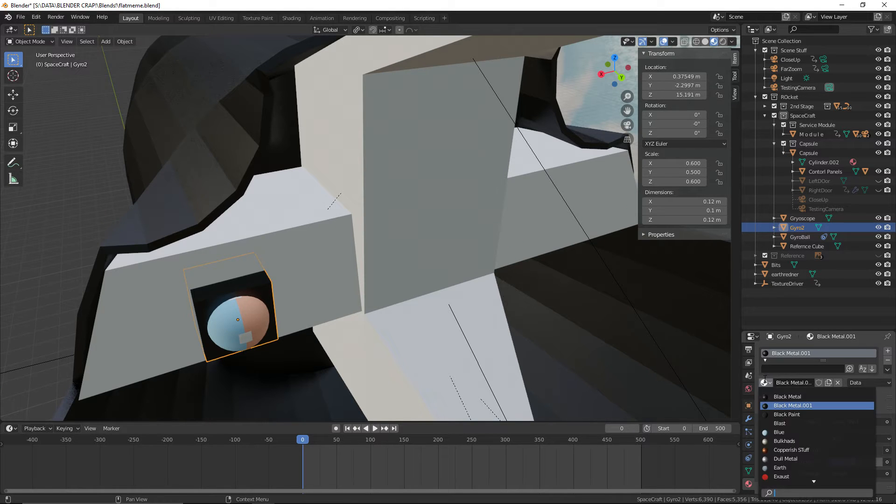
pyautogui.click(749, 406)
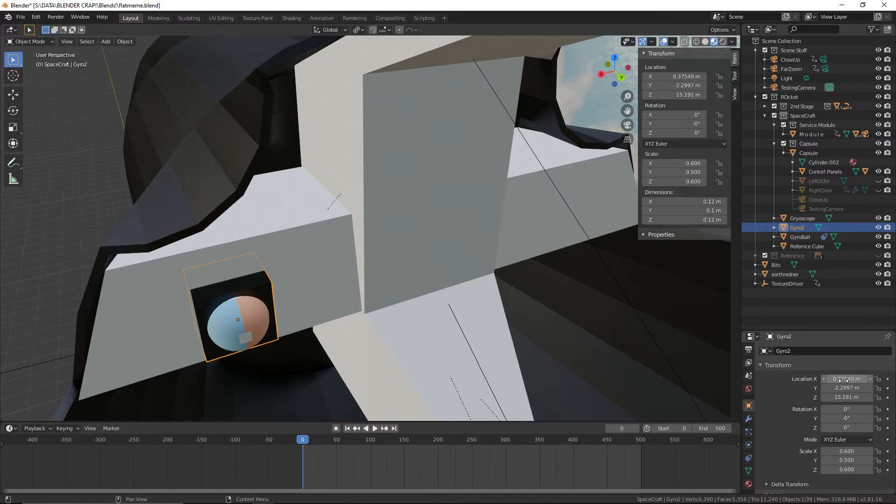
pyautogui.moveTo(843, 381); pyautogui.dragTo(851, 380)
pyautogui.hotkey('ctrl', 'z')
pyautogui.write('-')
pyautogui.press('Return')
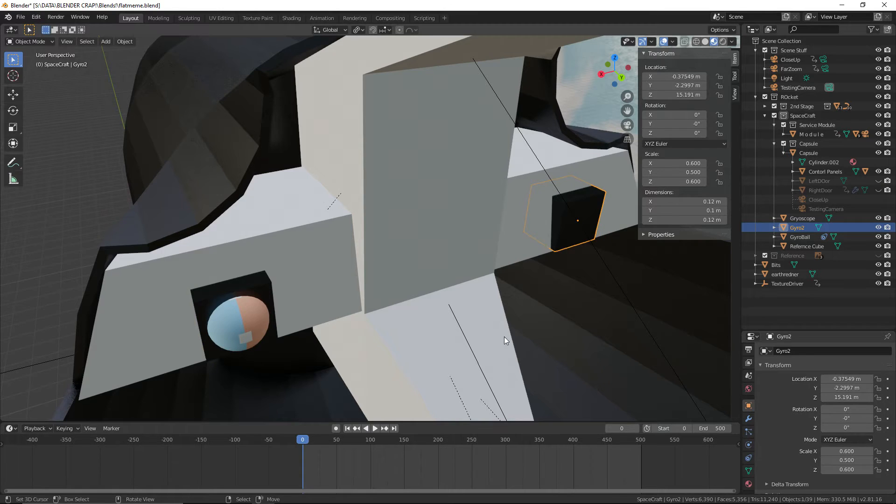
# Save the project file with Gyro2 placed on the opposite panel
pyautogui.moveTo(504, 337); pyautogui.dragTo(420, 224, button='middle')
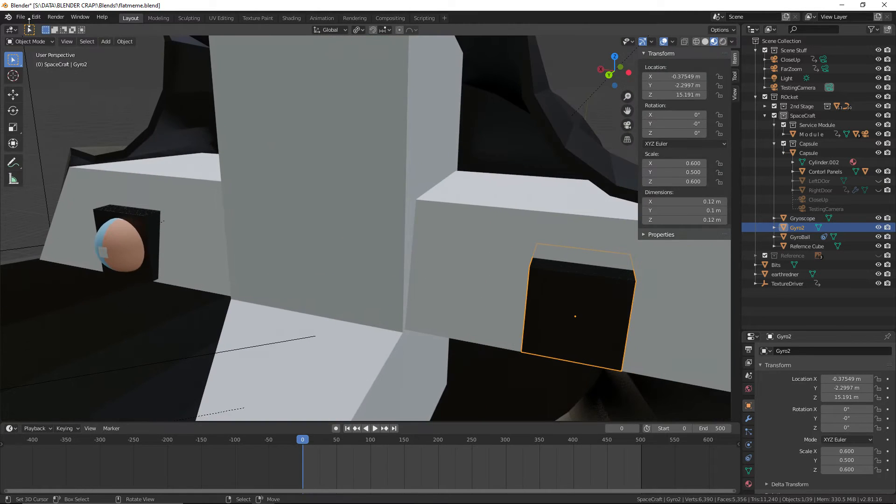
pyautogui.click(20, 18)
pyautogui.click(55, 79)
# Set Gyro2's X location to -0.45 m
pyautogui.scroll(-1, 387, 142)
pyautogui.keyDown('shift'); pyautogui.moveTo(386, 142); pyautogui.dragTo(287, 138, button='middle'); pyautogui.keyUp('shift')
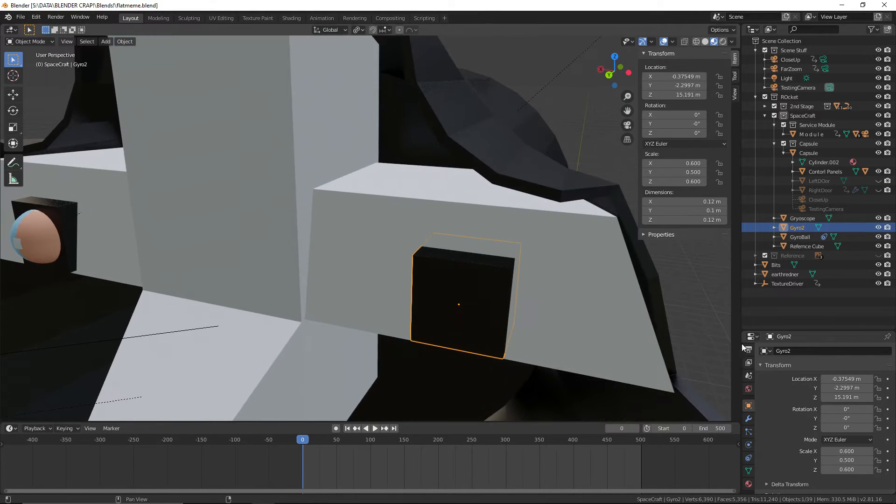
pyautogui.moveTo(847, 379)
pyautogui.mouseDown()
pyautogui.moveTo(866, 379)
pyautogui.moveTo(848, 378)
pyautogui.mouseUp()
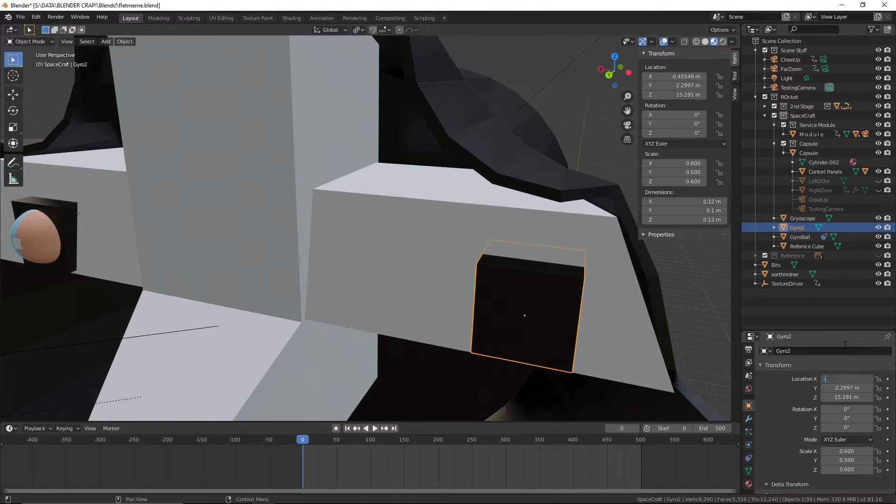
pyautogui.write('-0.45')
pyautogui.press('Return')
# Select the original Gryoscope housing and set its X location to 0.45 m
pyautogui.scroll(-1, 522, 335)
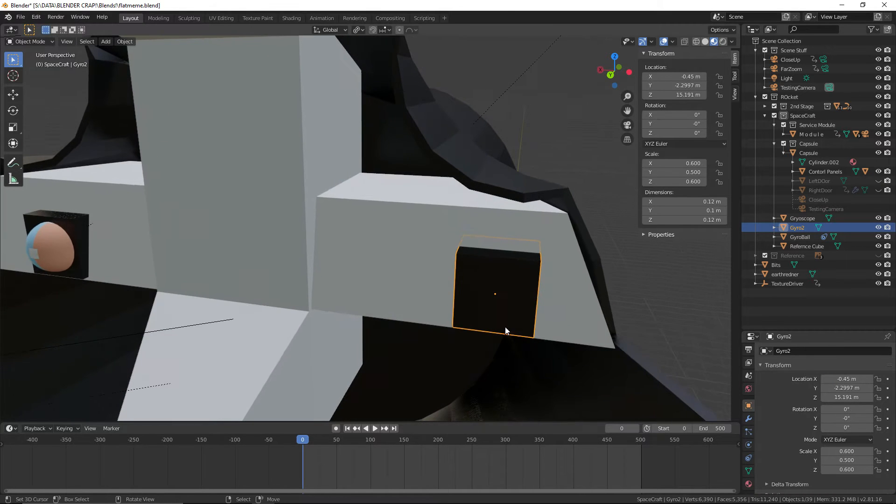
pyautogui.click(77, 226)
pyautogui.click(847, 377)
pyautogui.write('0.4')
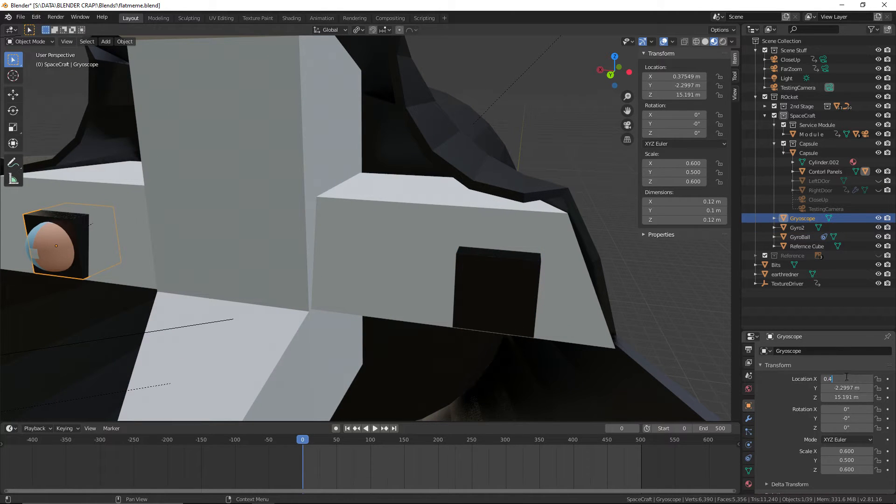
pyautogui.write('5')
pyautogui.press('Return')
# Save the project file with both gyro housings repositioned
pyautogui.moveTo(404, 328); pyautogui.dragTo(398, 328, button='middle')
pyautogui.scroll(-1, 399, 327)
pyautogui.moveTo(259, 227); pyautogui.dragTo(265, 226, button='middle')
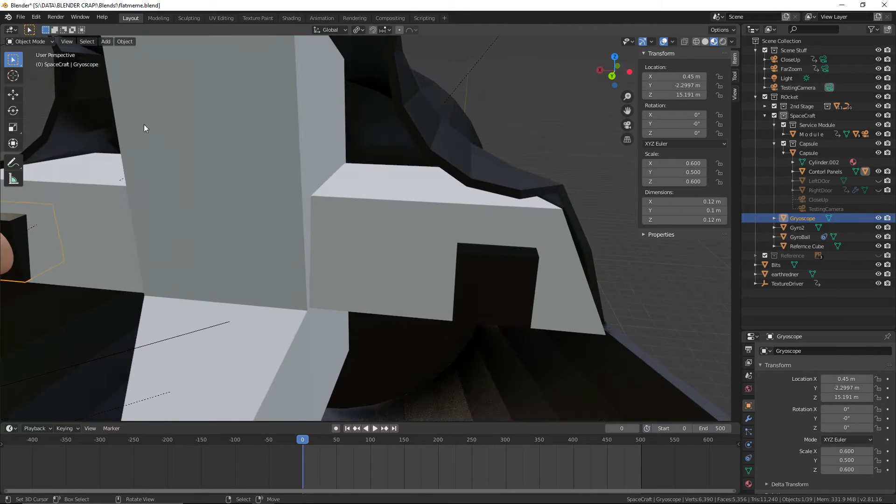
pyautogui.click(20, 18)
pyautogui.click(37, 78)
# Copy the GyroBall sphere and paste the duplicate into the scene
pyautogui.moveTo(143, 128); pyautogui.dragTo(112, 173, button='middle')
pyautogui.click(96, 206)
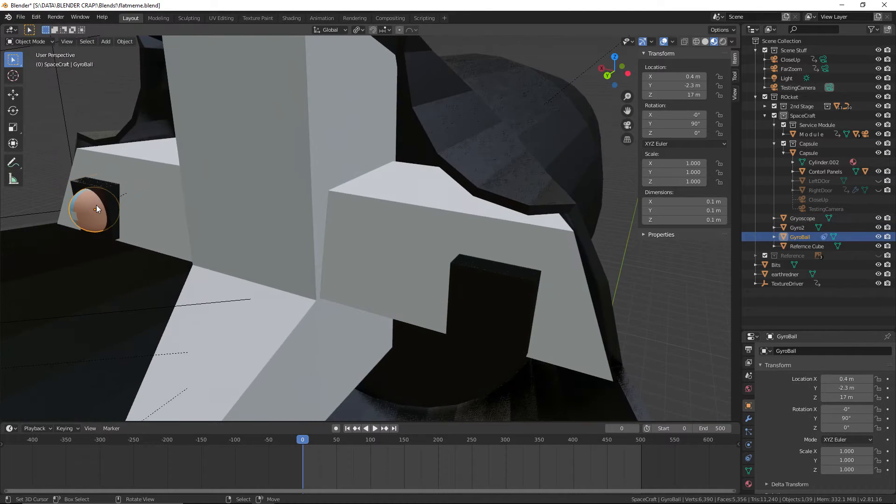
pyautogui.hotkey('ctrl', 'c')
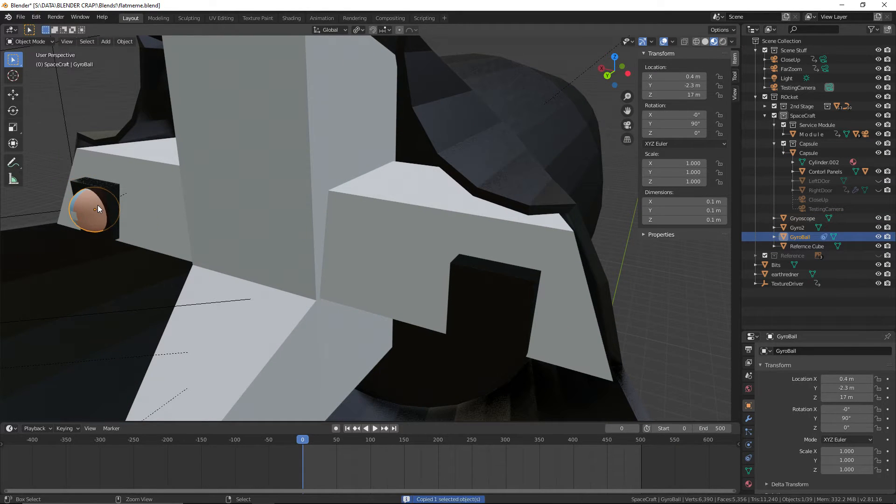
pyautogui.hotkey('ctrl', 'v')
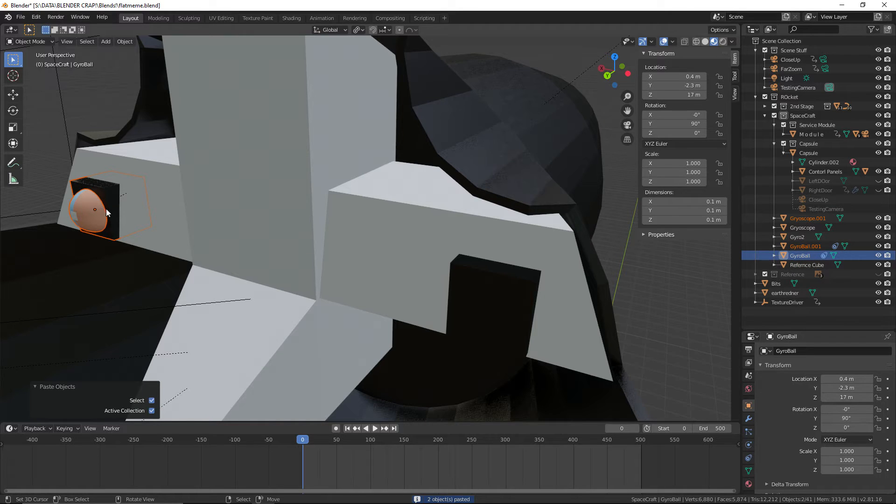
# Delete the extra Gryoscope.001 housing that was pasted along with the ball
pyautogui.click(806, 219)
pyautogui.rightClick(808, 221)
pyautogui.click(804, 244)
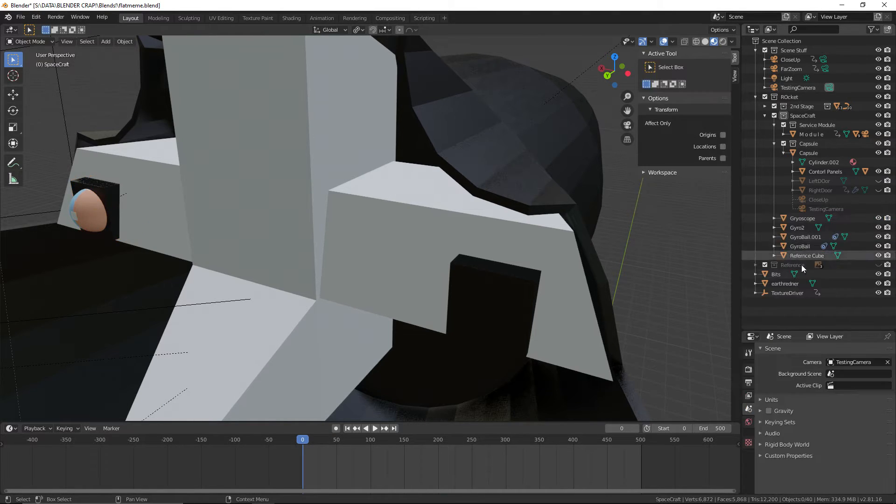
# Rename the duplicated ball GyroBall.001 to GyroBall2
pyautogui.click(801, 236)
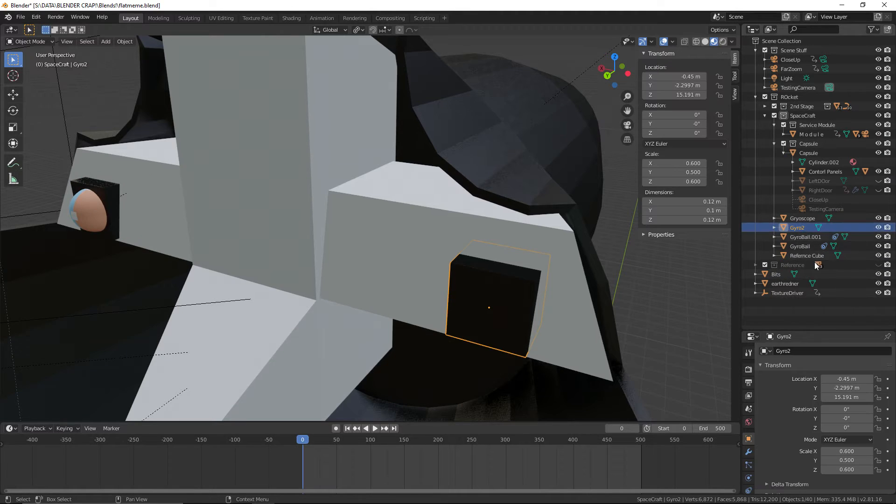
pyautogui.doubleClick(808, 238)
pyautogui.write('G')
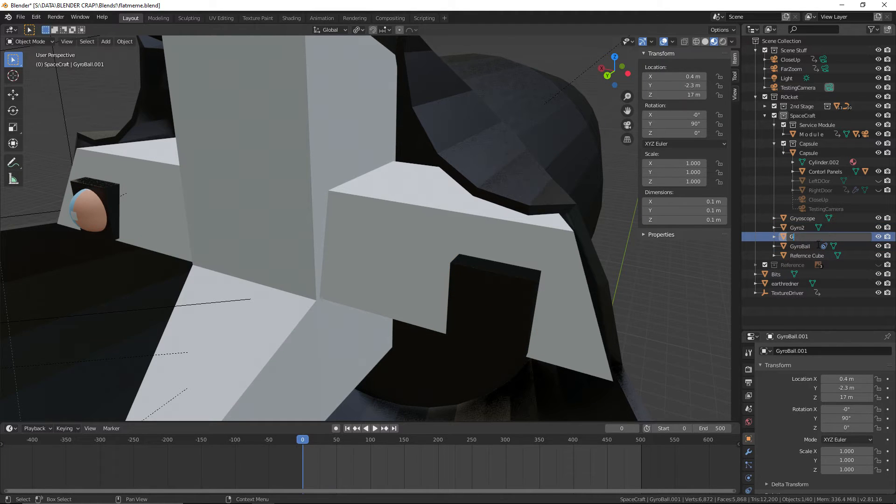
pyautogui.write('yroBall2')
pyautogui.press('Return')
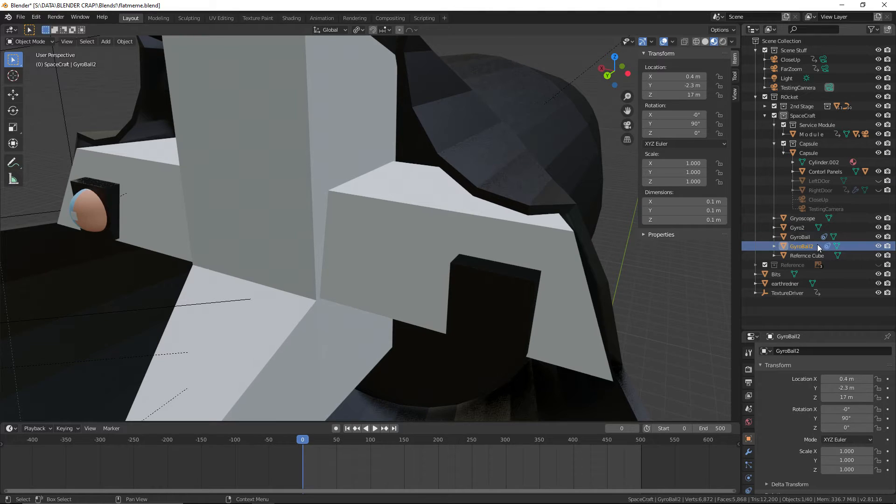
# Set the target of GyroBall2's Copy Location constraint to the Gyro2 housing
pyautogui.scroll(-2, 752, 465)
pyautogui.scroll(-1, 751, 467)
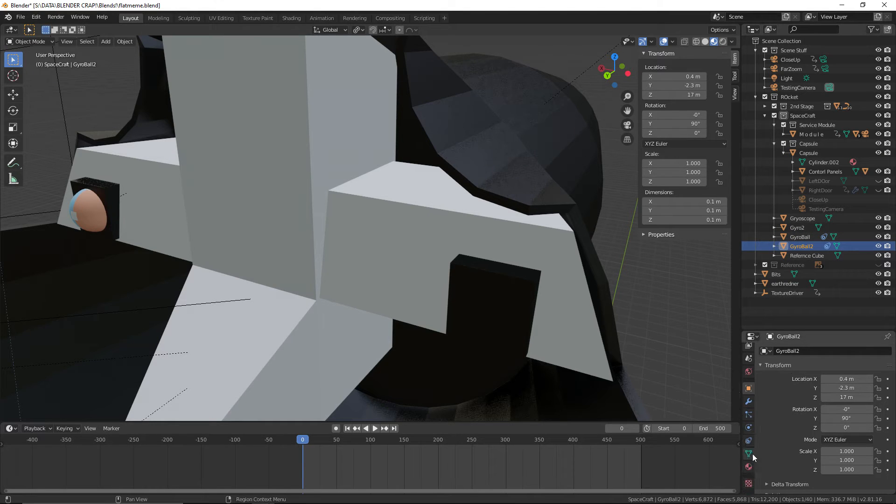
pyautogui.click(752, 439)
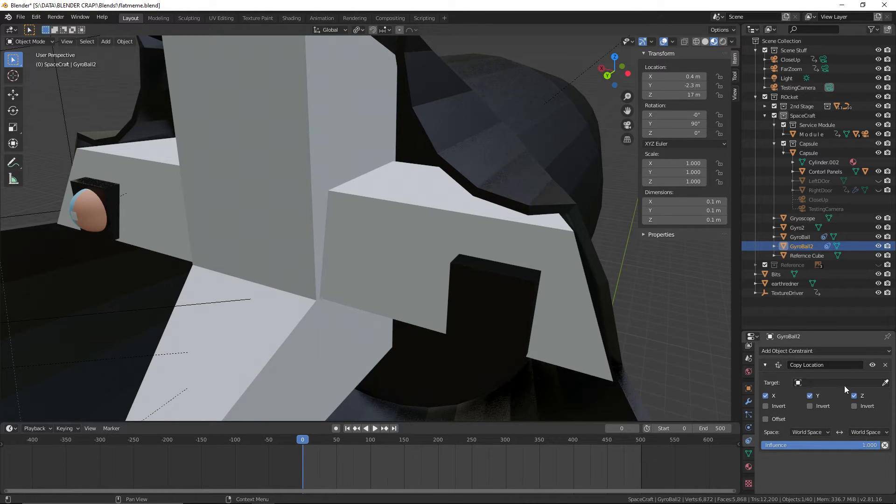
pyautogui.click(885, 383)
pyautogui.click(517, 293)
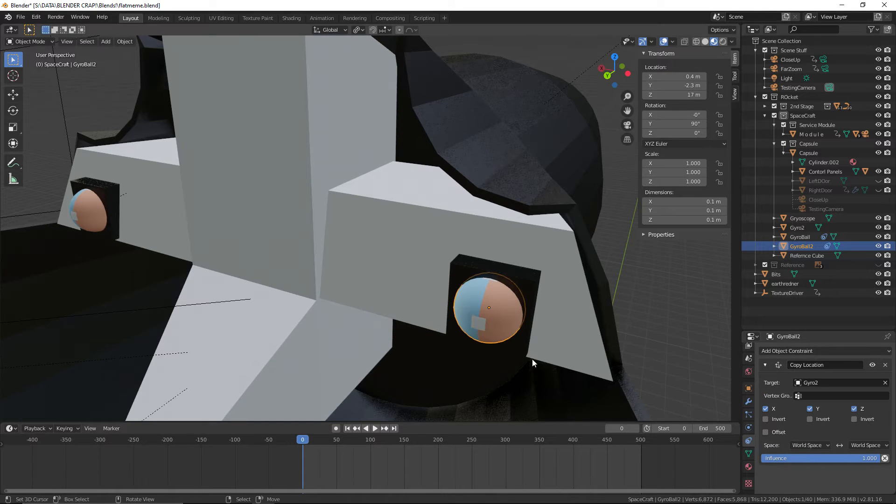
# Parent the Gyro2 housing to the Contorl Panels object with Keep Transform, and save the file
pyautogui.moveTo(532, 359); pyautogui.dragTo(536, 357, button='middle')
pyautogui.moveTo(313, 459); pyautogui.dragTo(282, 453)
pyautogui.click(457, 265)
pyautogui.keyDown('shift'); pyautogui.click(407, 246); pyautogui.keyUp('shift')
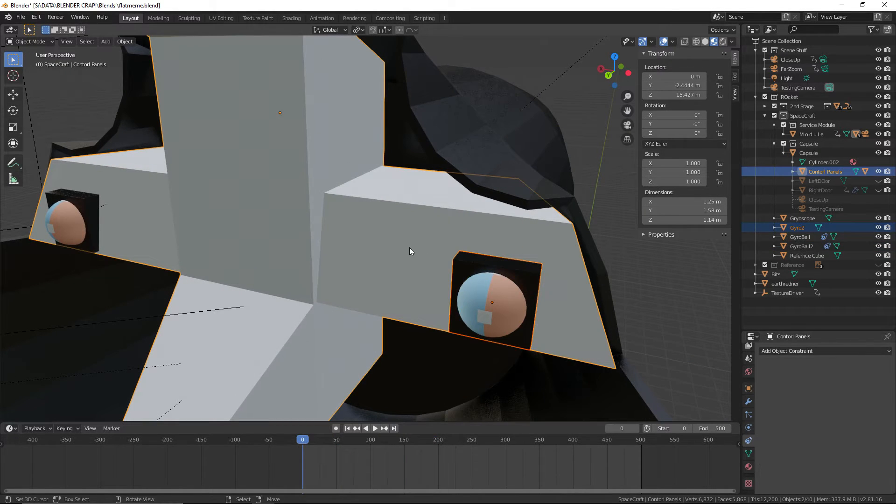
pyautogui.hotkey('ctrl', 'p')
pyautogui.click(410, 248)
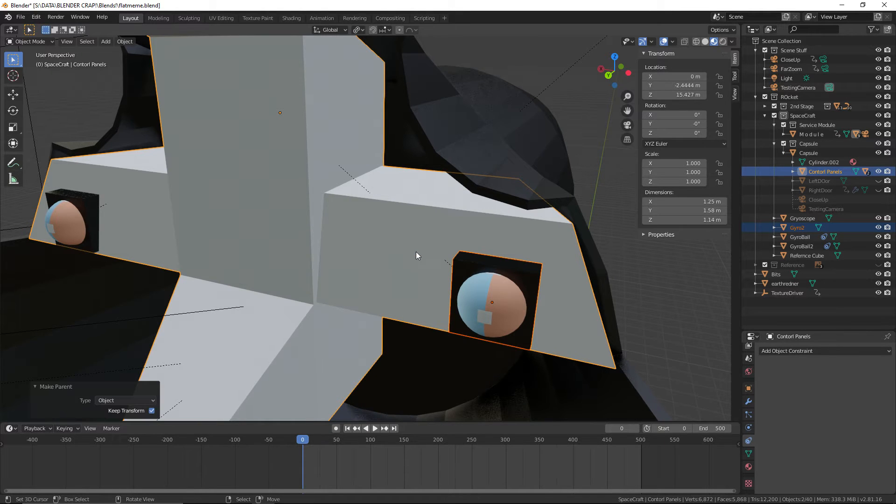
pyautogui.click(20, 16)
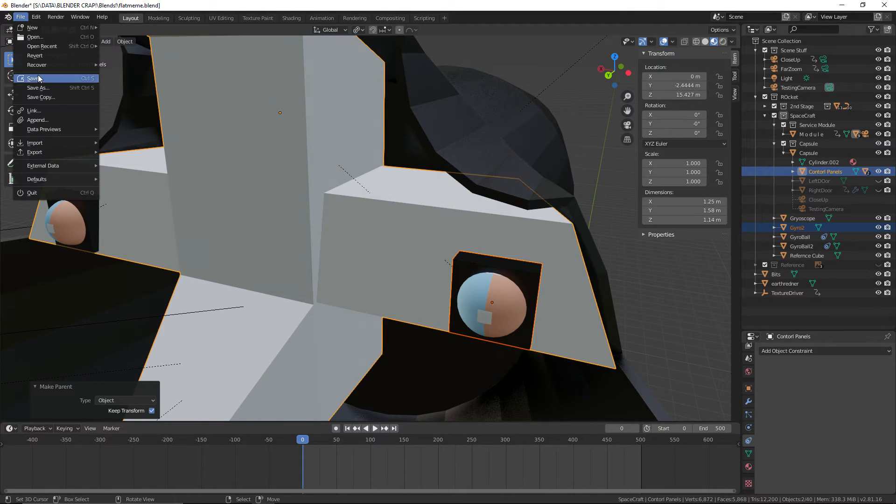
pyautogui.click(40, 77)
# Play the animation while examining both gyro instruments from the side, saving the file during playback
pyautogui.click(375, 429)
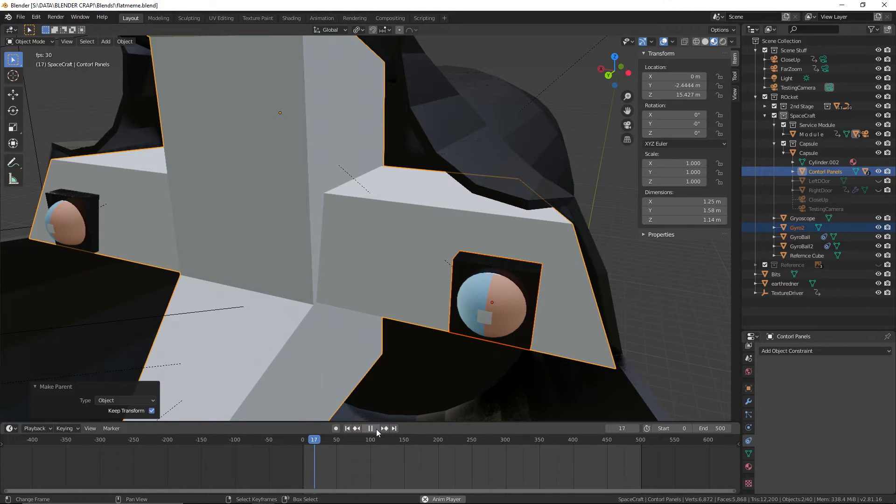
pyautogui.click(376, 429)
pyautogui.click(653, 300)
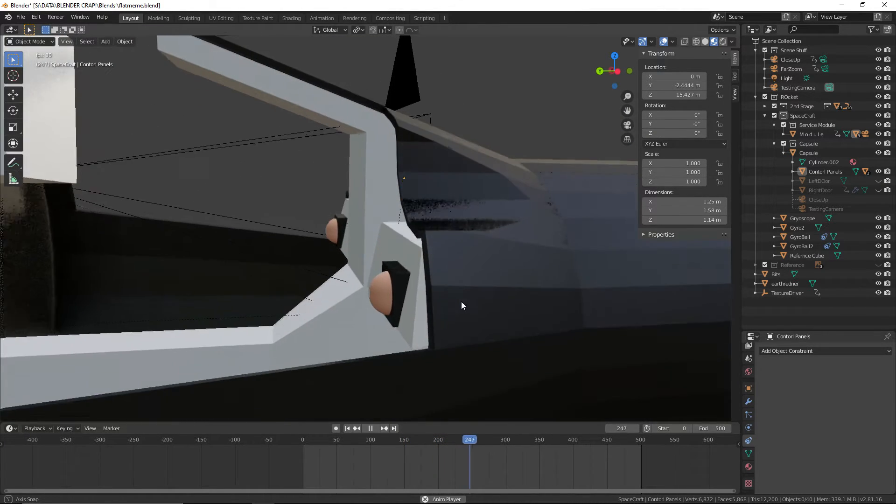
pyautogui.click(20, 17)
pyautogui.click(37, 83)
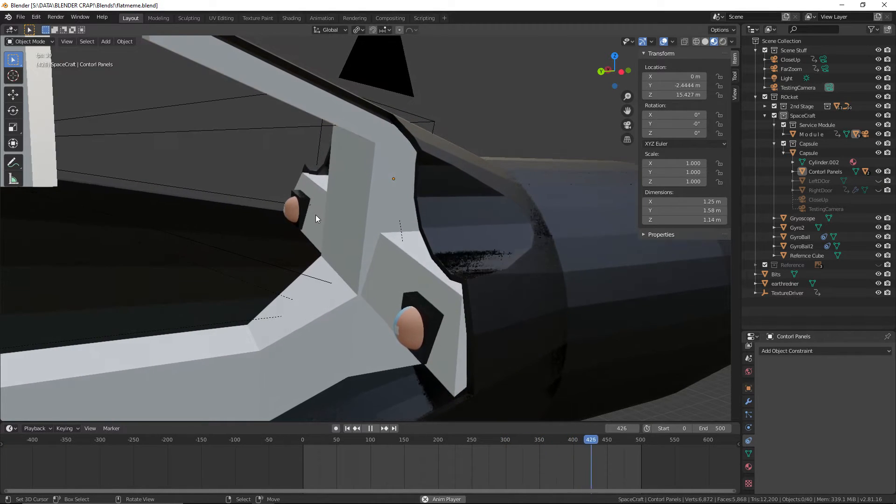
pyautogui.click(370, 428)
# Select the Gryoscope housing on the first panel, save the file and inspect how the housing sits in the panel
pyautogui.moveTo(372, 401); pyautogui.dragTo(466, 357, button='middle')
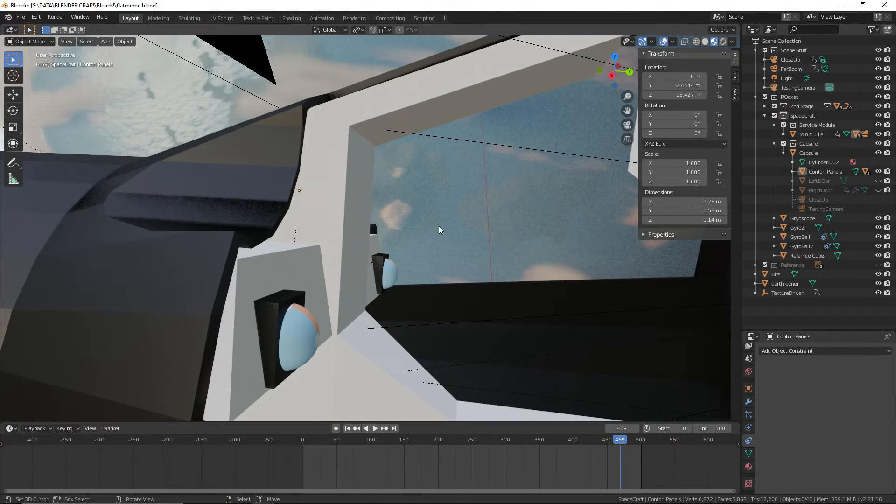
pyautogui.click(313, 310)
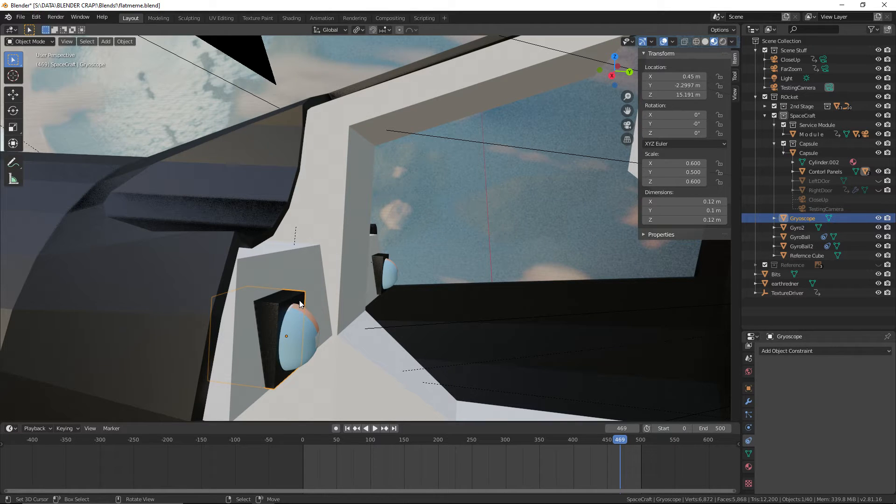
pyautogui.click(21, 16)
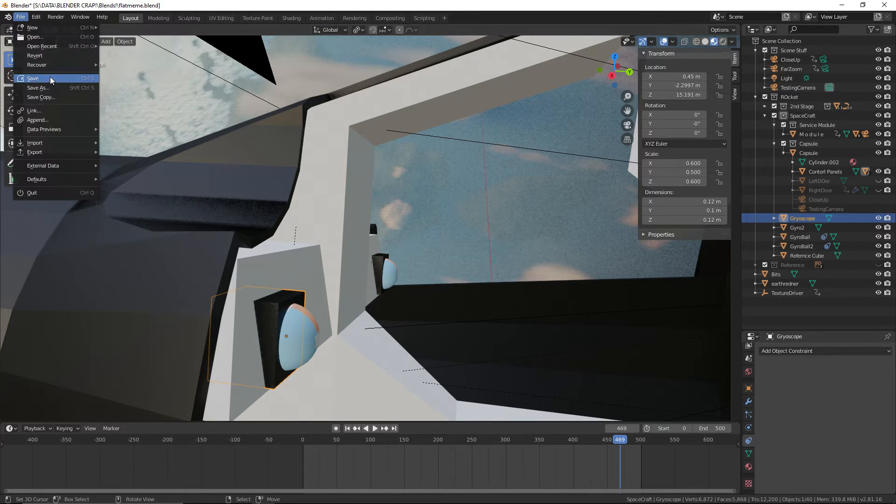
pyautogui.click(53, 80)
pyautogui.scroll(3, 468, 315)
pyautogui.keyDown('shift'); pyautogui.moveTo(468, 315); pyautogui.dragTo(451, 189, button='middle'); pyautogui.keyUp('shift')
pyautogui.scroll(-2, 466, 154)
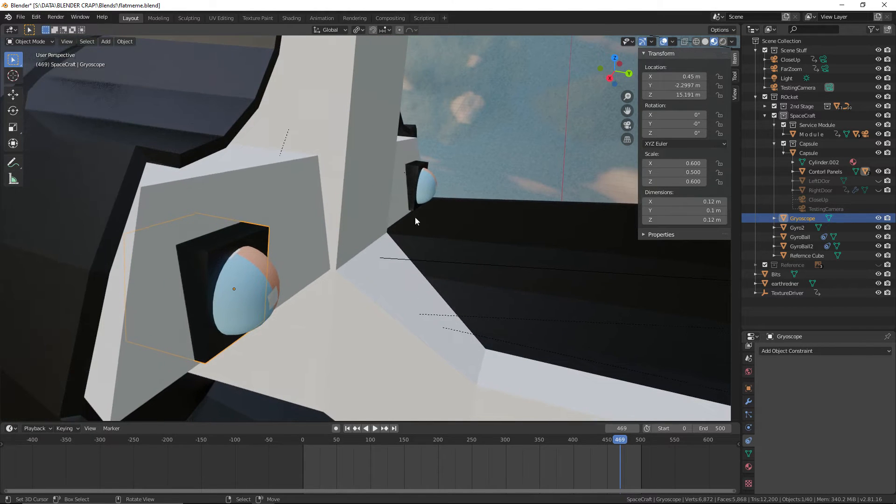
# Save the file, and cut the Gryoscope housing's shape out of Contorl Panels by applying a Boolean Difference modifier
pyautogui.click(300, 202)
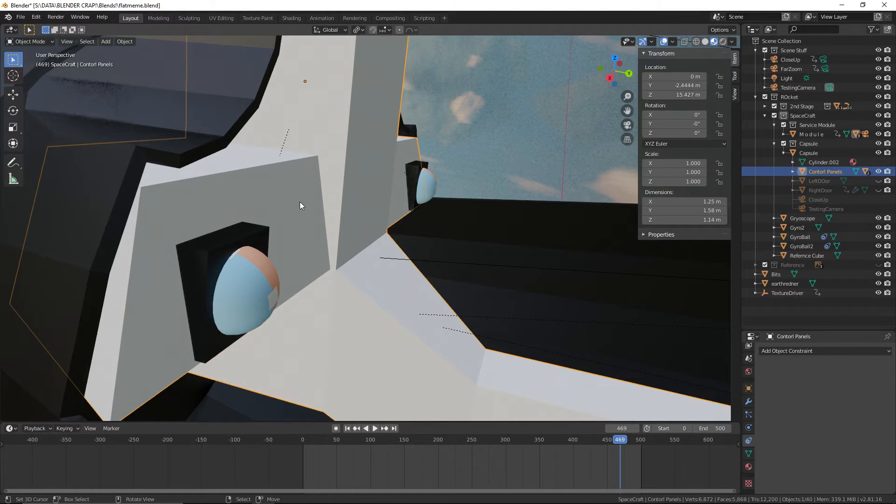
pyautogui.click(21, 17)
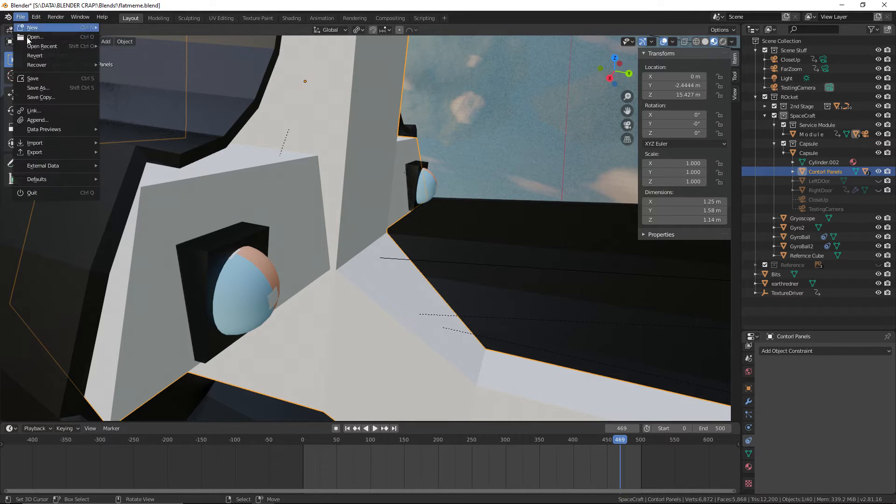
pyautogui.click(33, 76)
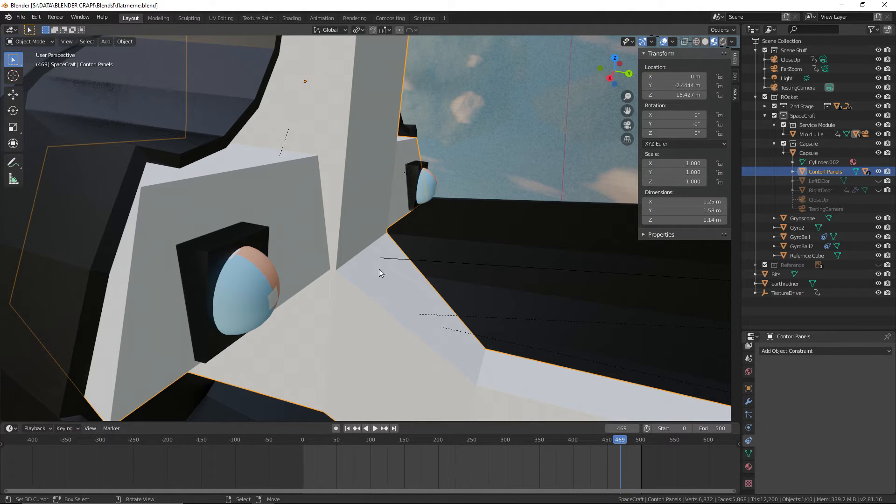
pyautogui.click(749, 467)
pyautogui.click(748, 401)
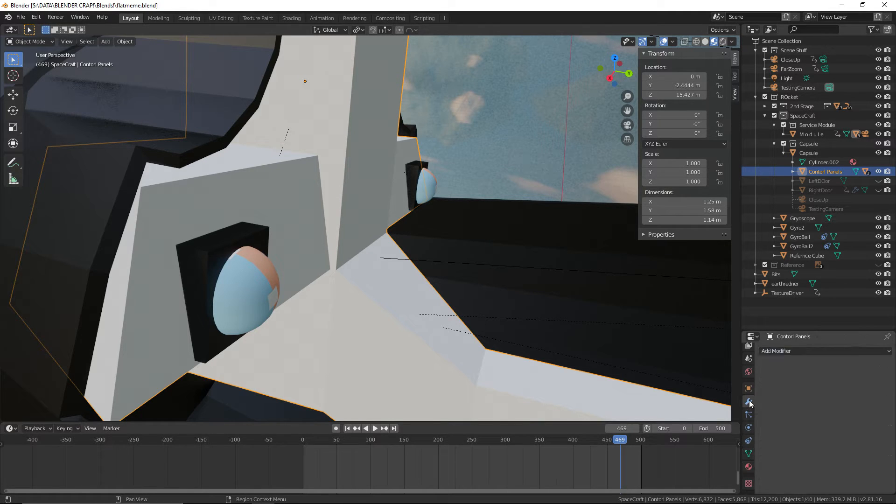
pyautogui.click(806, 350)
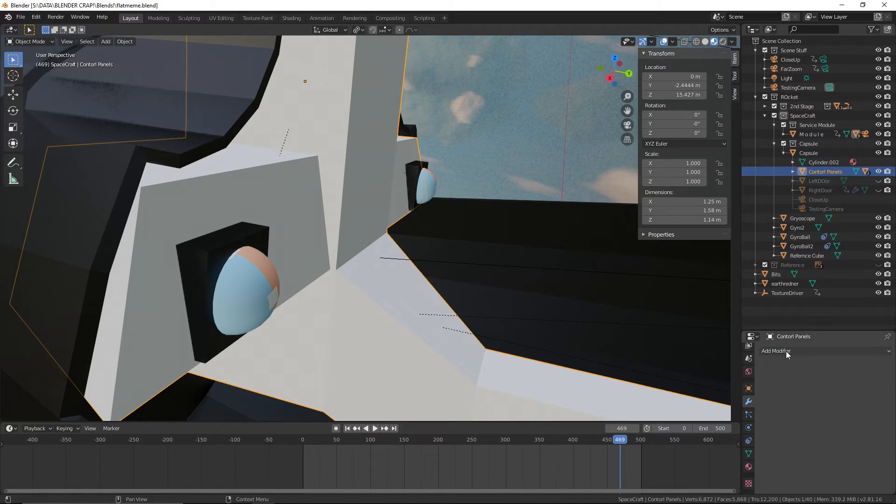
pyautogui.click(786, 351)
pyautogui.click(725, 206)
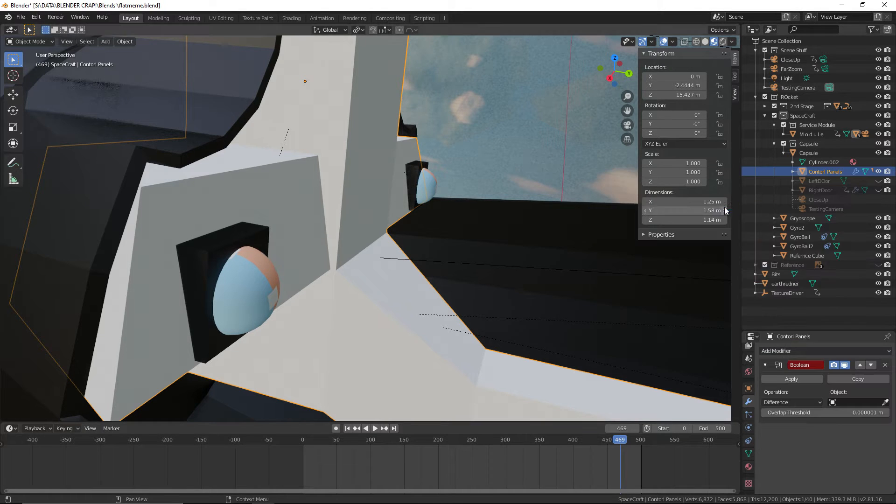
pyautogui.click(884, 402)
pyautogui.click(248, 217)
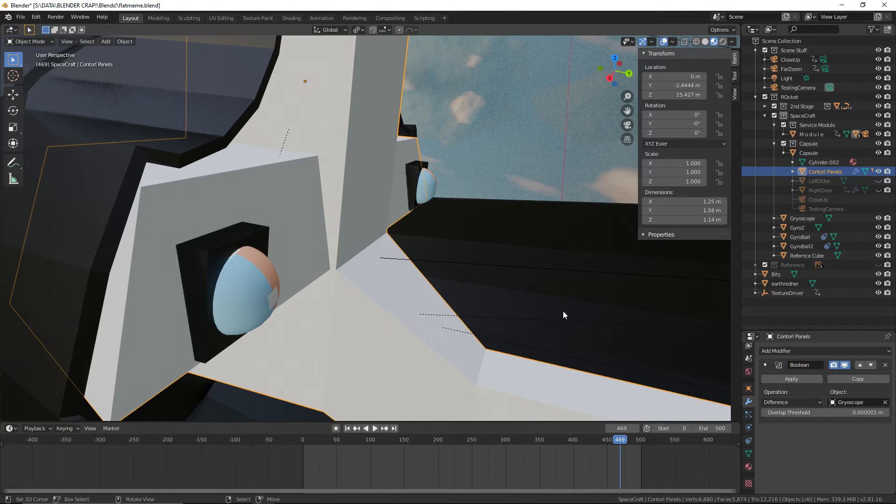
pyautogui.click(800, 378)
# Apply a second Boolean Difference modifier to Contorl Panels using Gyro2 as the cutting object
pyautogui.click(802, 351)
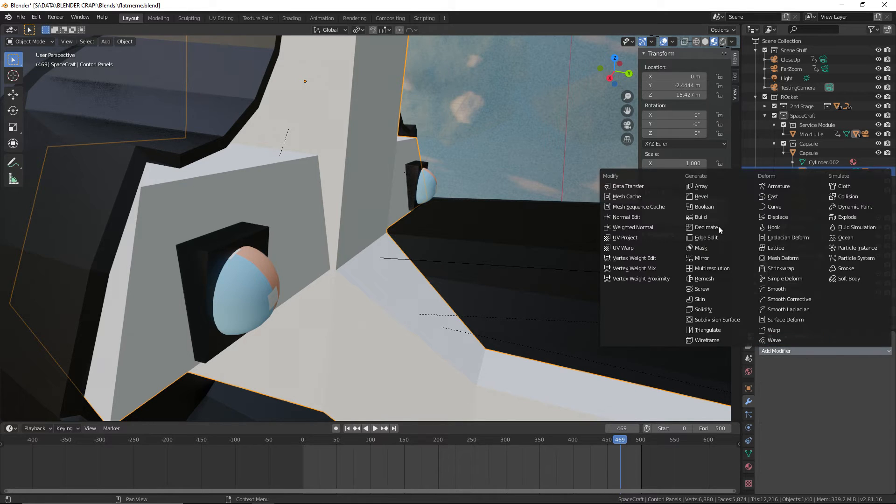
pyautogui.click(704, 206)
pyautogui.click(885, 403)
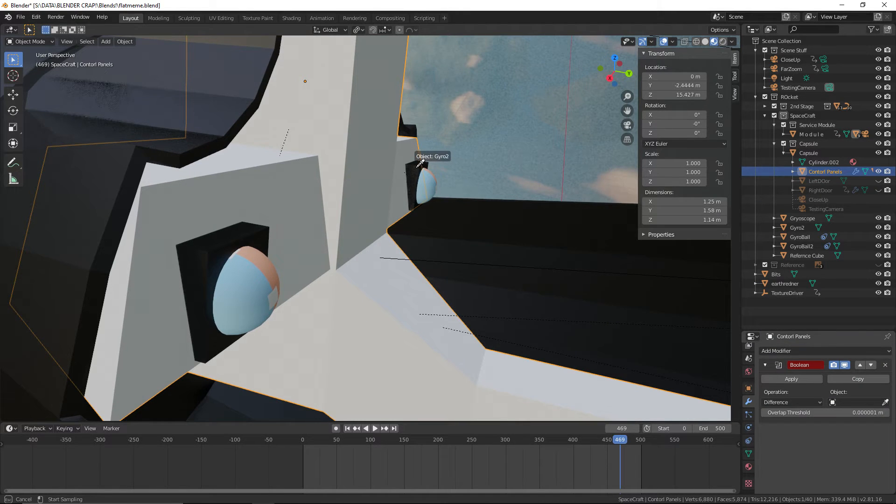
pyautogui.click(420, 163)
pyautogui.click(777, 376)
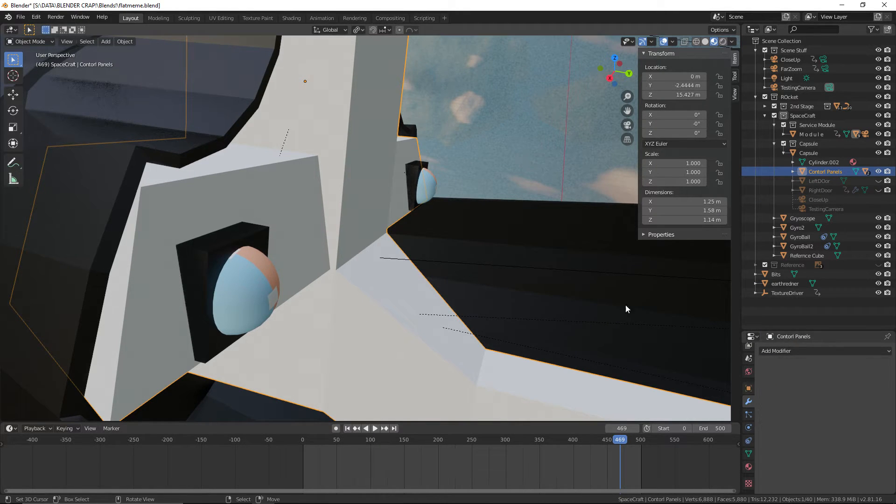
# Shift the Gryoscope housing aside temporarily to inspect the cutout behind it, and cancel the move
pyautogui.click(253, 234)
pyautogui.press('g')
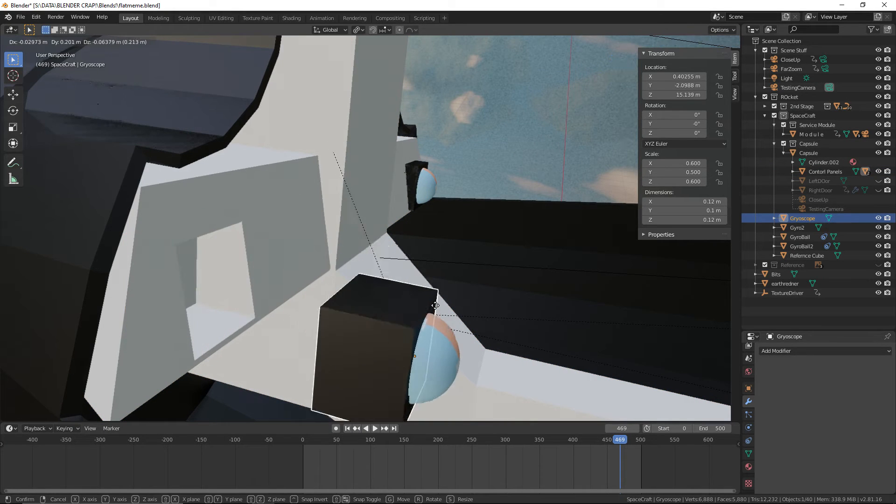
pyautogui.rightClick(436, 320)
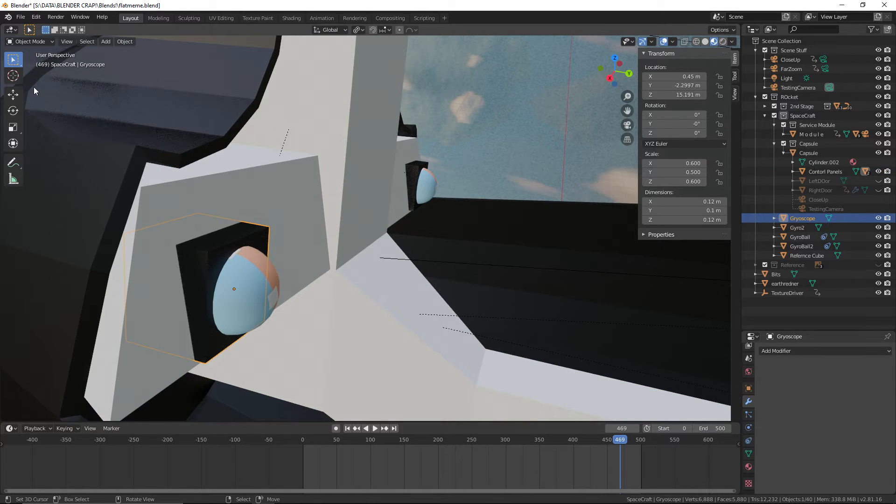
# Edit the Gryoscope mesh and extrude its front face in place, scaled to 0.9, to form an inner border
pyautogui.click(29, 42)
pyautogui.click(28, 62)
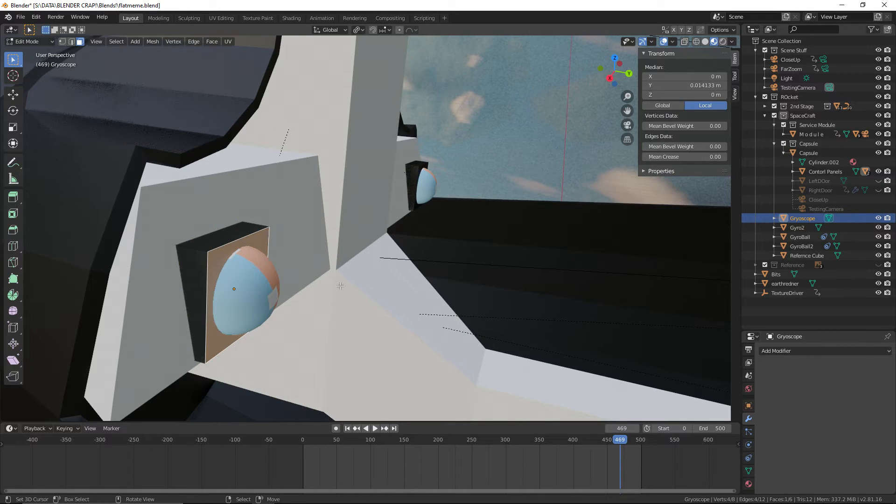
pyautogui.write('s')
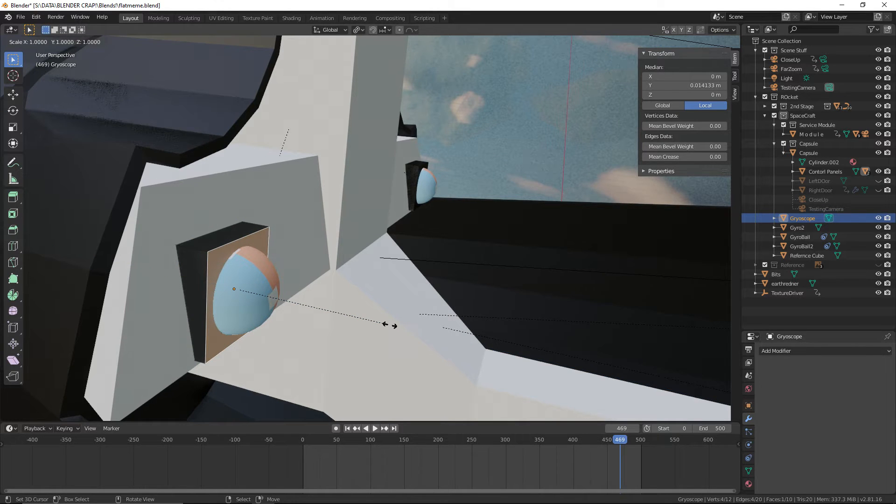
pyautogui.write('0.9')
pyautogui.press('Return')
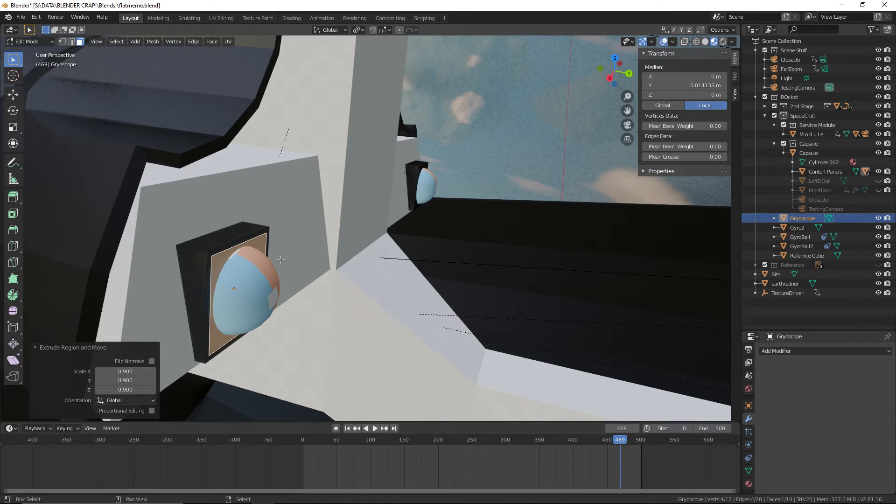
# Return the timeline to frame 0 and save the file
pyautogui.moveTo(390, 325); pyautogui.dragTo(471, 290, button='middle')
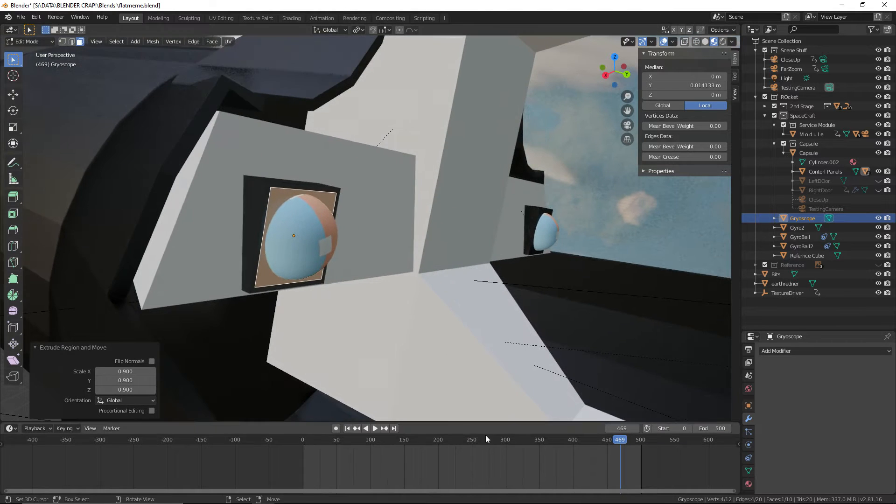
pyautogui.moveTo(462, 458); pyautogui.dragTo(252, 454)
pyautogui.keyDown('shift'); pyautogui.moveTo(256, 358); pyautogui.dragTo(347, 259, button='middle'); pyautogui.keyUp('shift')
pyautogui.scroll(4, 420, 188)
pyautogui.scroll(-4, 421, 188)
pyautogui.click(16, 17)
pyautogui.click(28, 78)
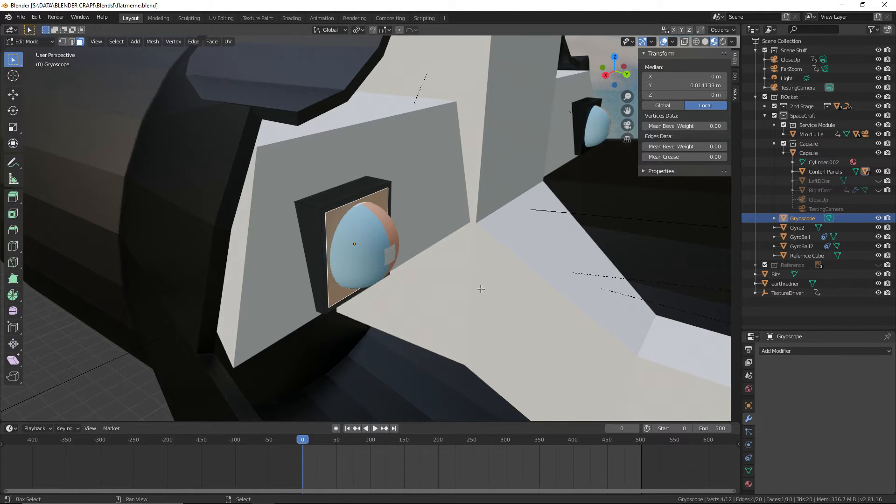
# Try extruding the inset front face of the Gryoscope housing inward by -0.1 m along the global Y axis
pyautogui.scroll(5, 532, 343)
pyautogui.scroll(-5, 532, 343)
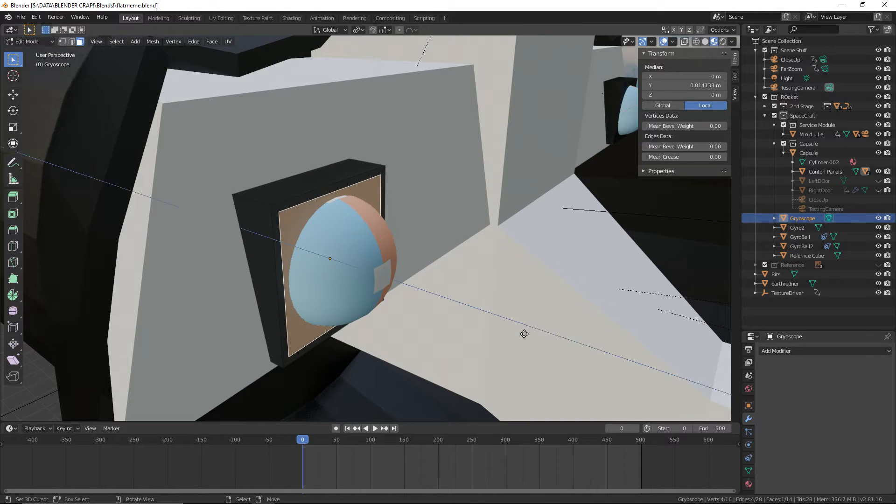
pyautogui.press('e')
pyautogui.press('x')
pyautogui.press('y')
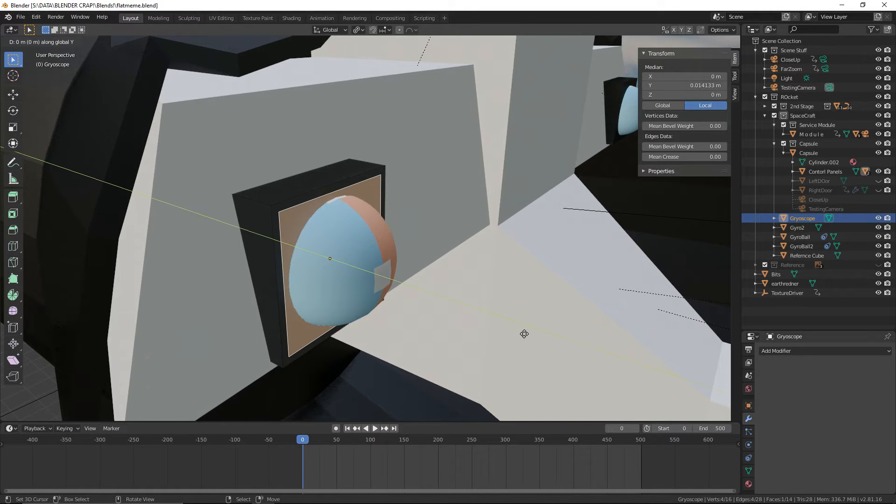
pyautogui.write('0.2')
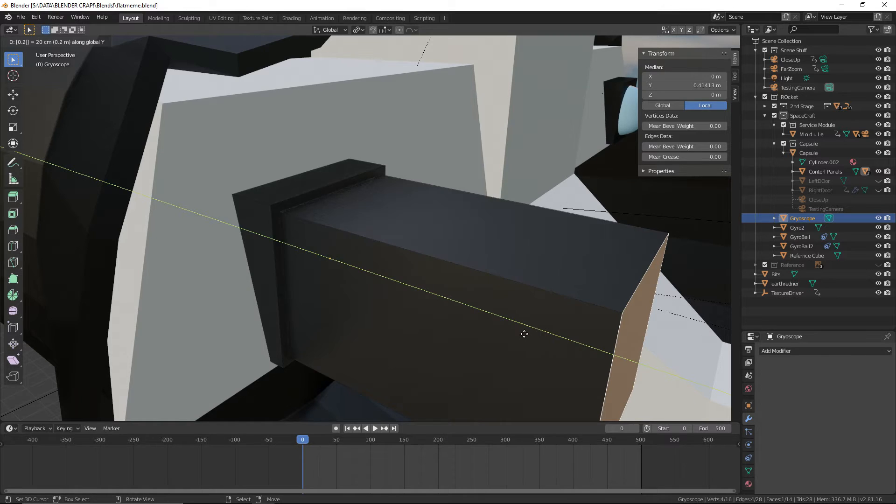
pyautogui.press('-')
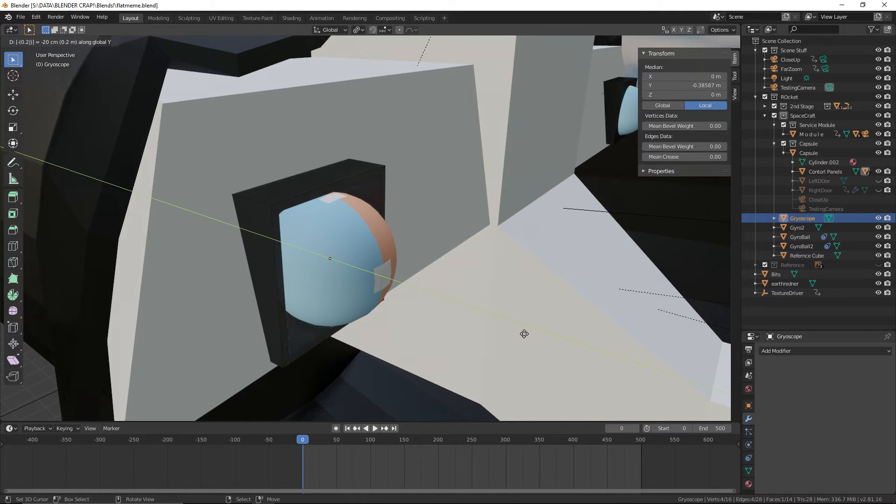
pyautogui.press('BackSpace')
pyautogui.write('1')
pyautogui.press('Return')
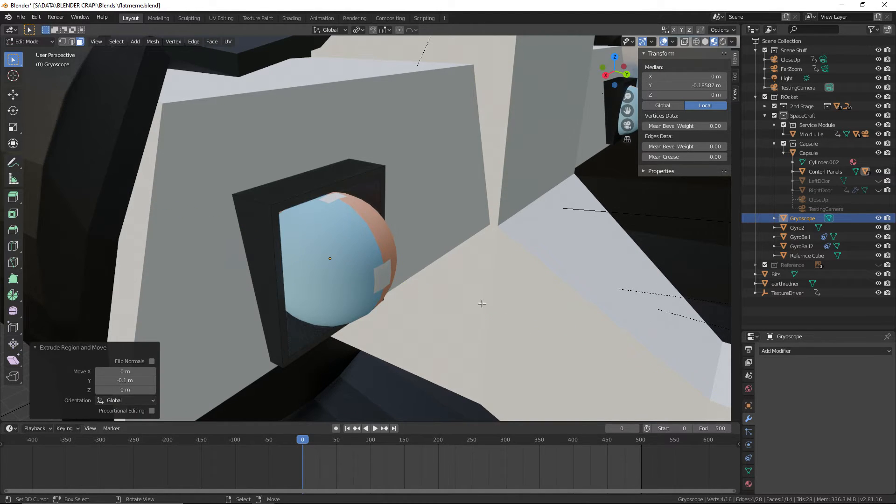
# Inspect the recess behind the gyro ball and undo the inward extrusion of the front face
pyautogui.moveTo(482, 303); pyautogui.dragTo(310, 280, button='middle')
pyautogui.hotkey('alt', 'a')
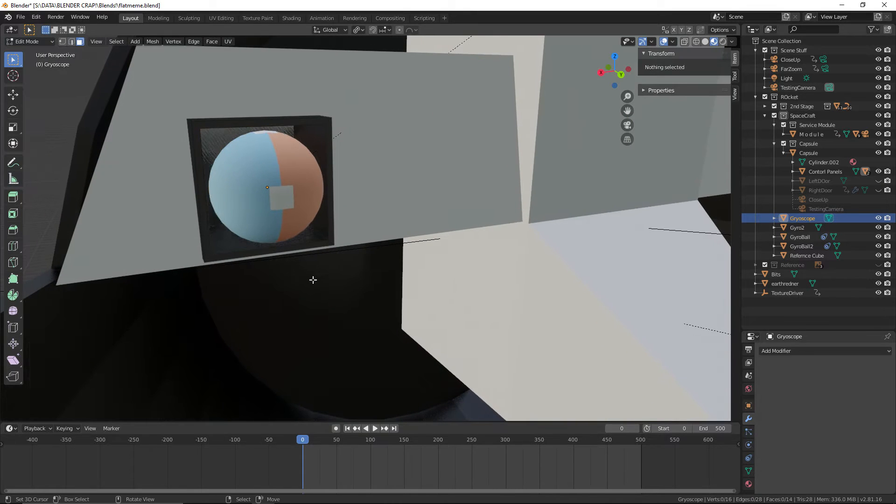
pyautogui.keyDown('ctrl'); pyautogui.click(321, 268); pyautogui.keyUp('ctrl')
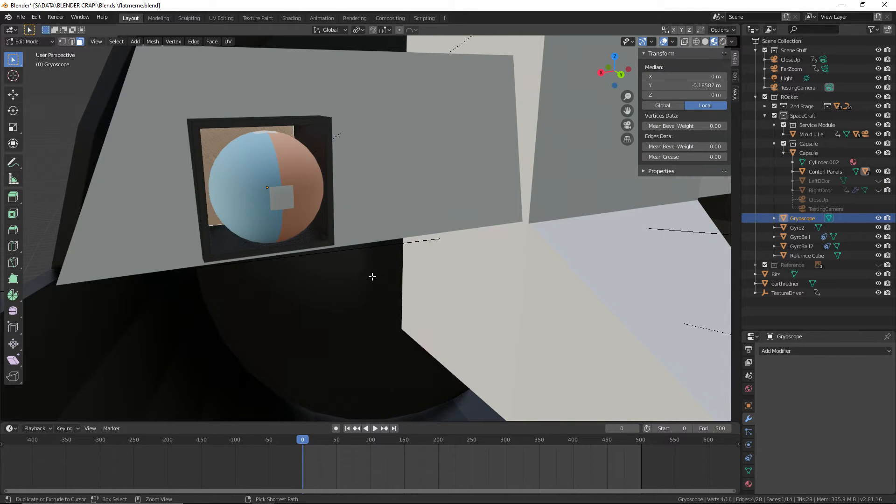
pyautogui.hotkey('ctrl', 'z')
pyautogui.moveTo(372, 275); pyautogui.dragTo(515, 301, button='middle')
pyautogui.scroll(2, 515, 301)
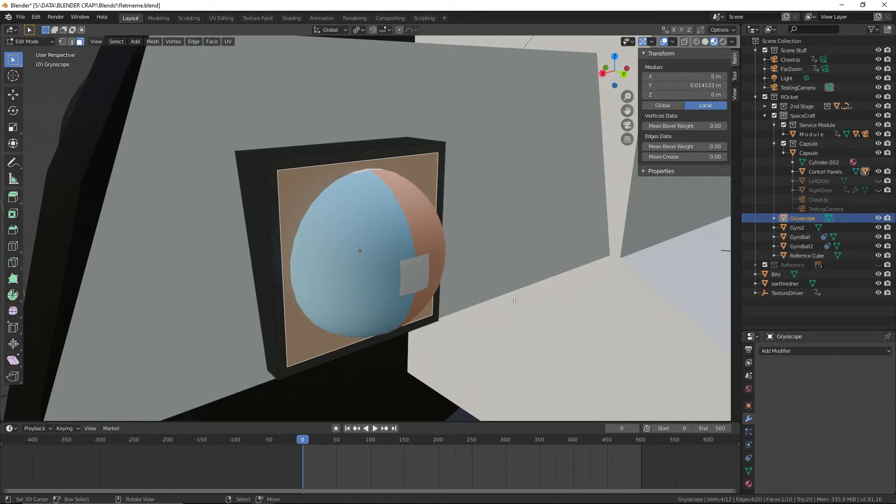
# Extrude the inset front face of the Gryoscope housing inward by -0.08 m along its normal and clear the selection
pyautogui.press('g')
pyautogui.rightClick(544, 313)
pyautogui.write('e')
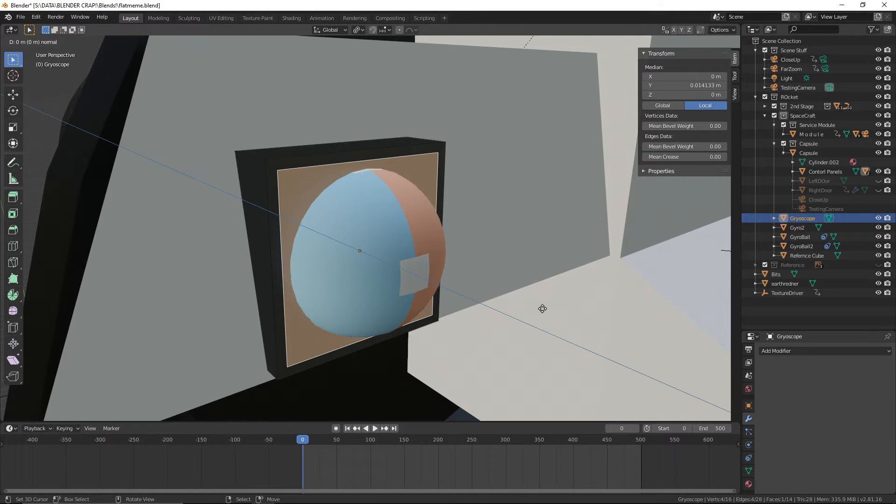
pyautogui.write('-0.18')
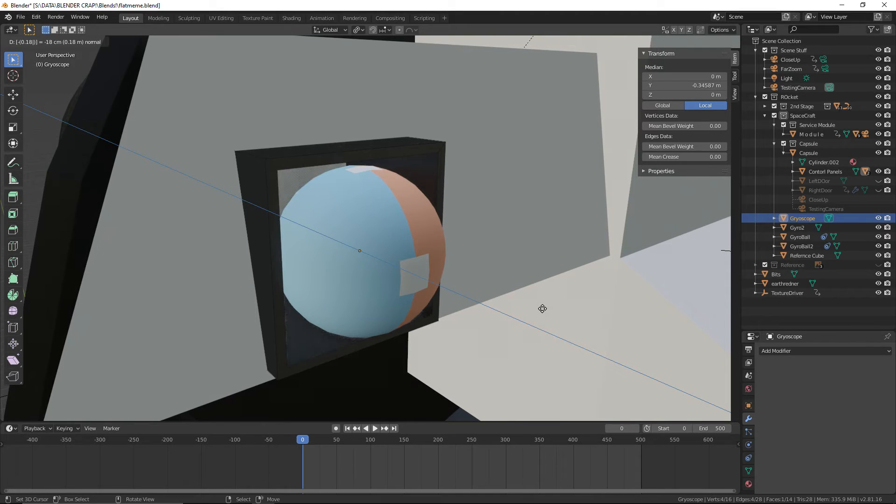
pyautogui.press('BackSpace')
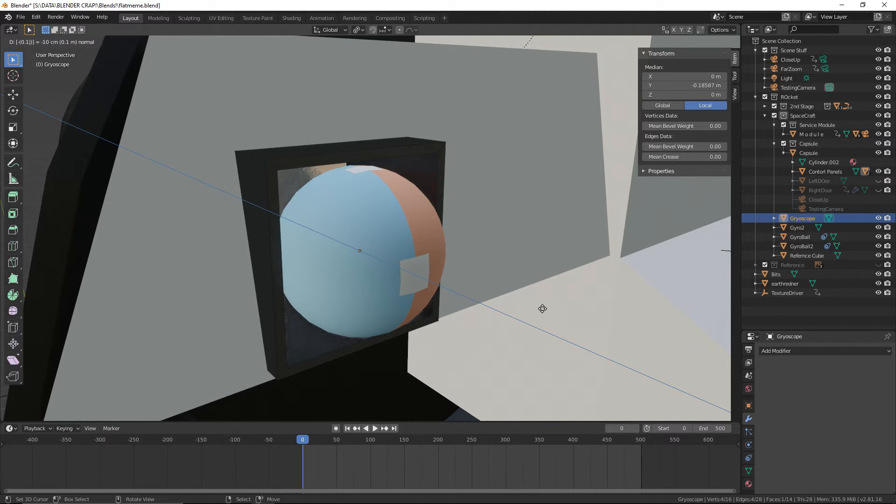
pyautogui.press('BackSpace')
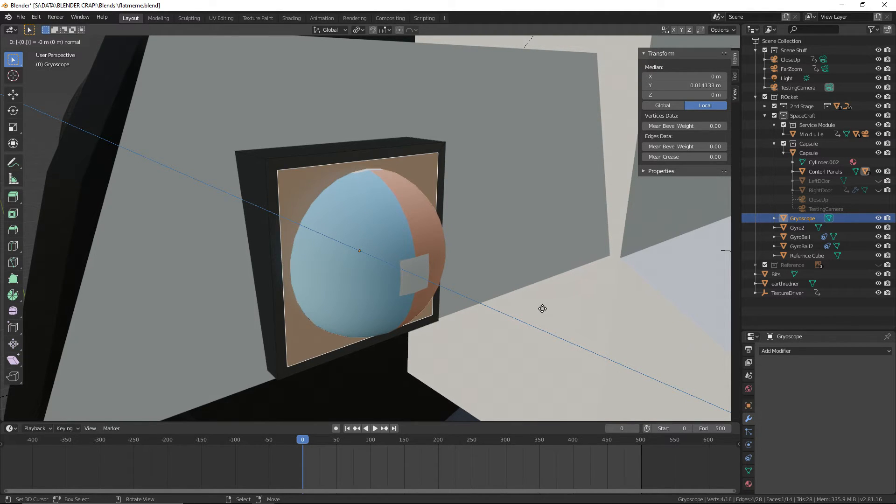
pyautogui.write('09')
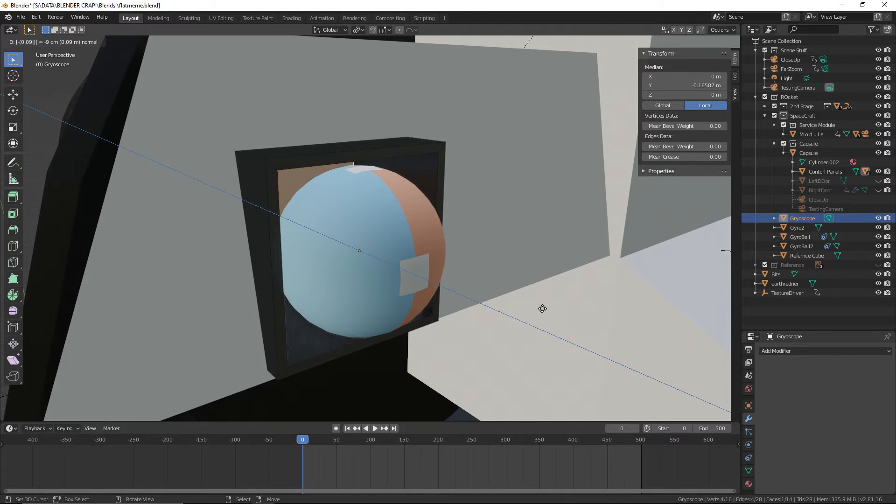
pyautogui.press('BackSpace')
pyautogui.write('8')
pyautogui.press('Return')
pyautogui.moveTo(542, 309); pyautogui.dragTo(473, 244, button='middle')
pyautogui.click(354, 299)
# Edit the Gyro2 mesh and extrude its front face in place, scaled to 0.9, to form an inner border
pyautogui.click(30, 41)
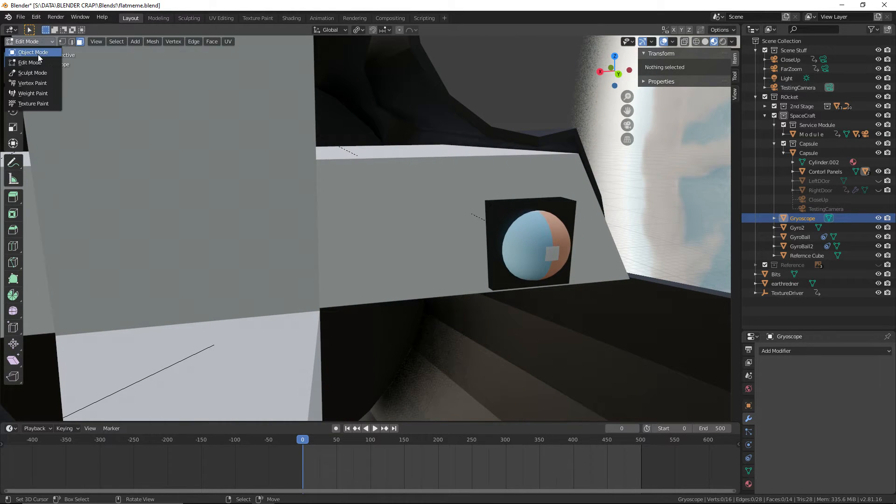
pyautogui.click(33, 52)
pyautogui.click(490, 203)
pyautogui.click(30, 41)
pyautogui.click(30, 62)
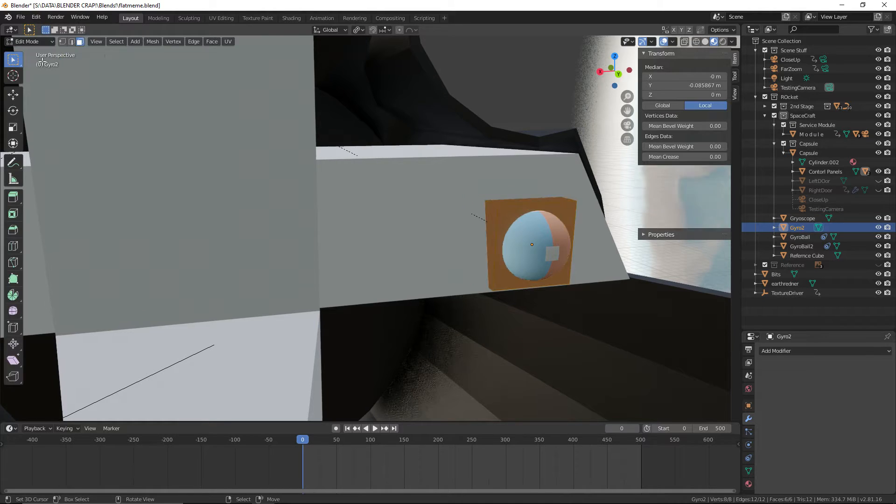
pyautogui.click(508, 208)
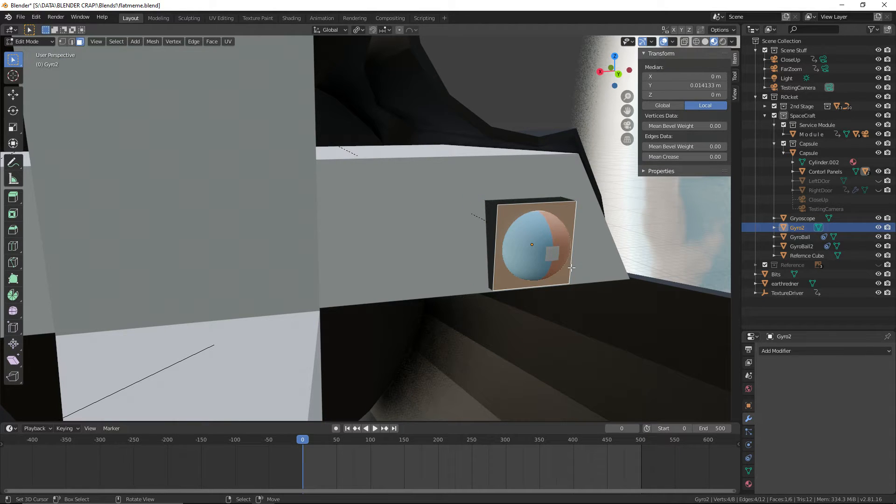
pyautogui.write('es0.9')
pyautogui.press('Return')
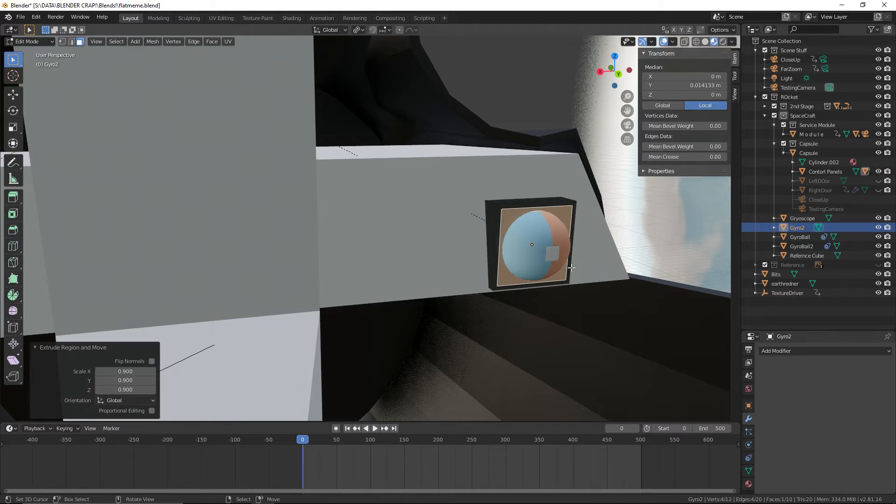
# Extrude the inset front face of the Gyro2 housing and move it -0.08 m along the global Y axis
pyautogui.hotkey('ctrl', 'r')
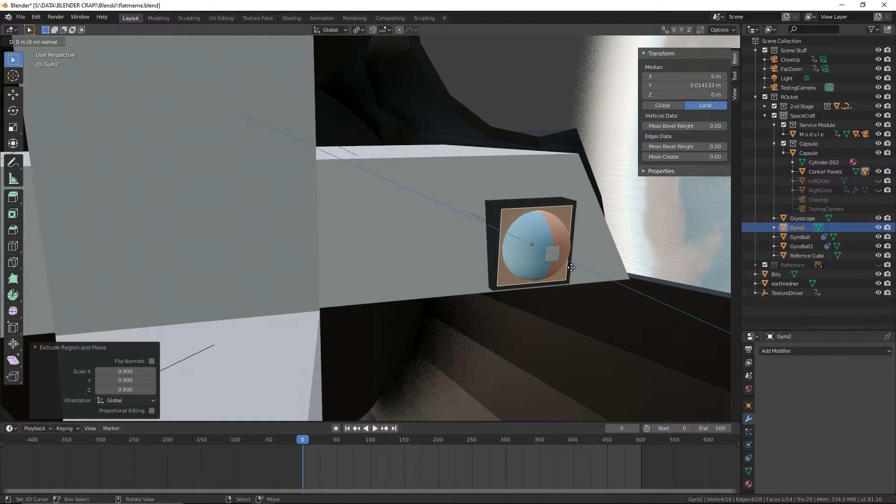
pyautogui.click(572, 267)
pyautogui.write('-0.08')
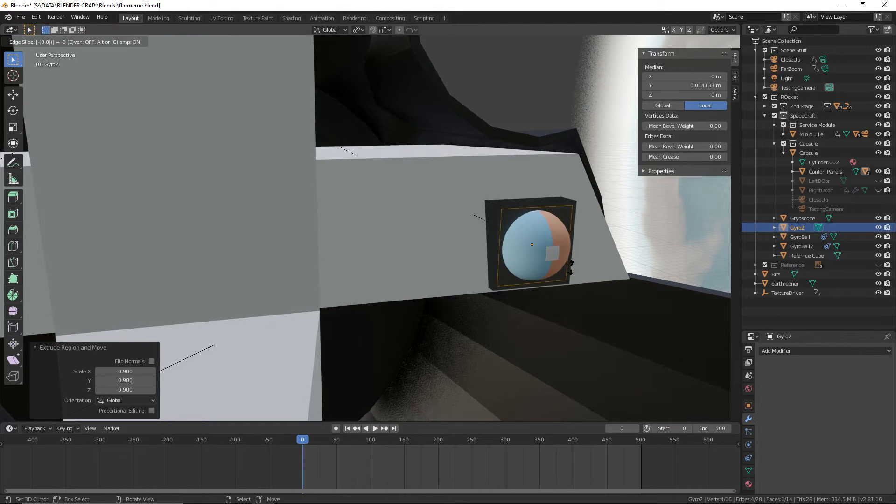
pyautogui.press('Return')
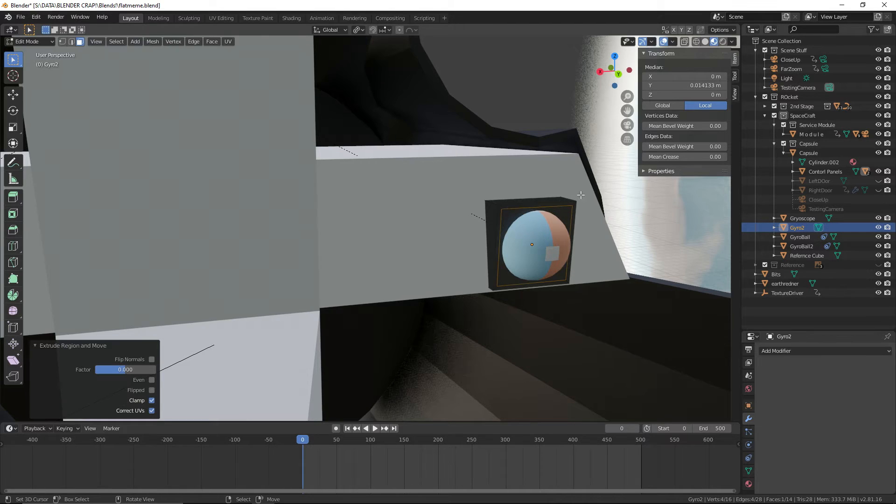
pyautogui.moveTo(528, 294); pyautogui.dragTo(466, 320, button='middle')
pyautogui.press('g')
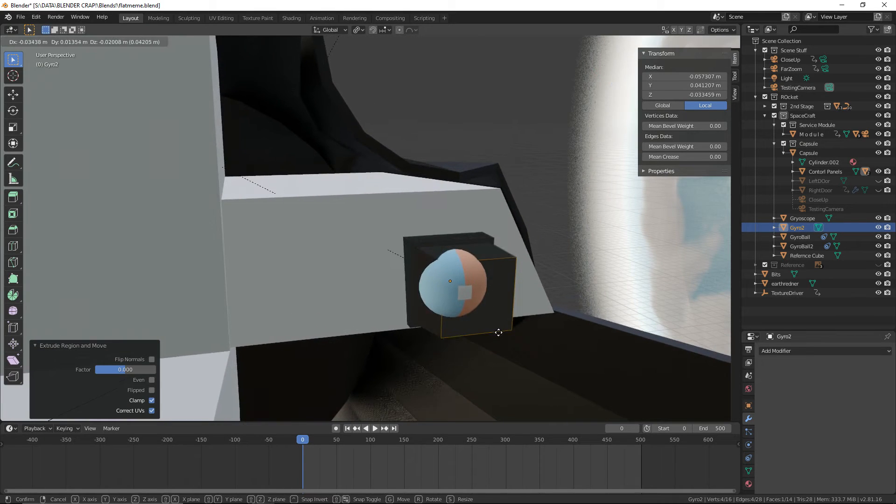
pyautogui.press('Escape')
pyautogui.press('g')
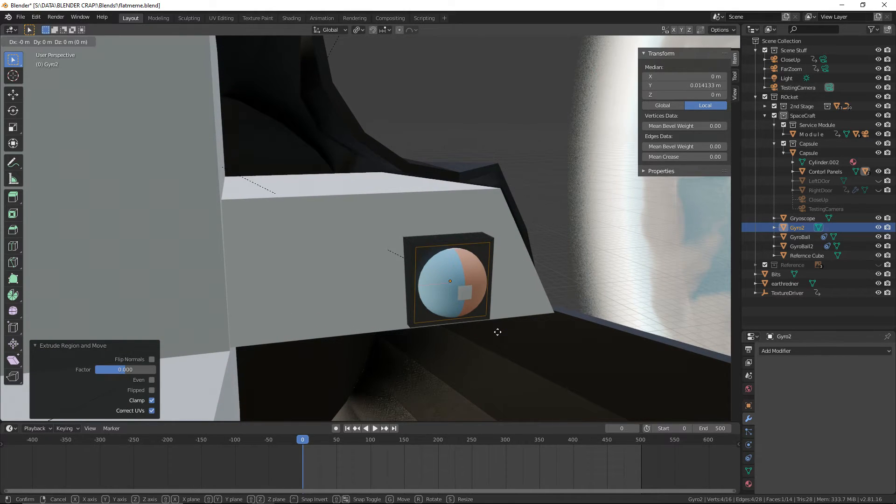
pyautogui.press('x')
pyautogui.write('y')
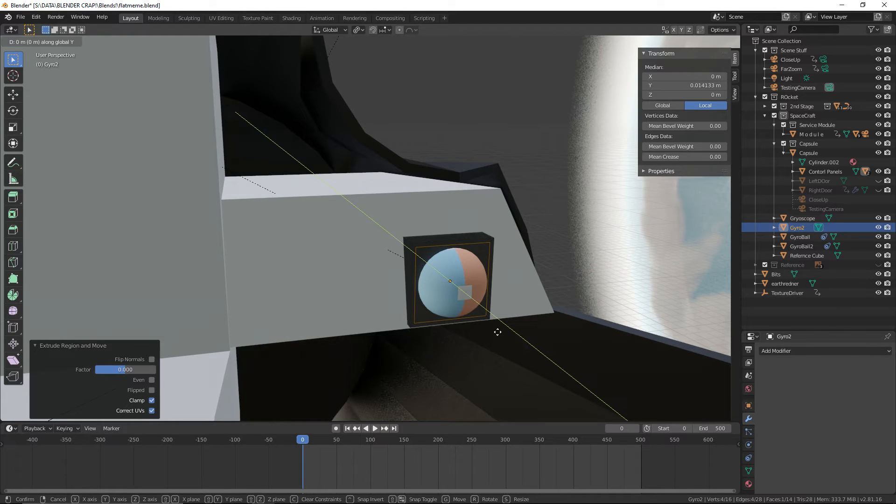
pyautogui.write('-.08')
pyautogui.press('Return')
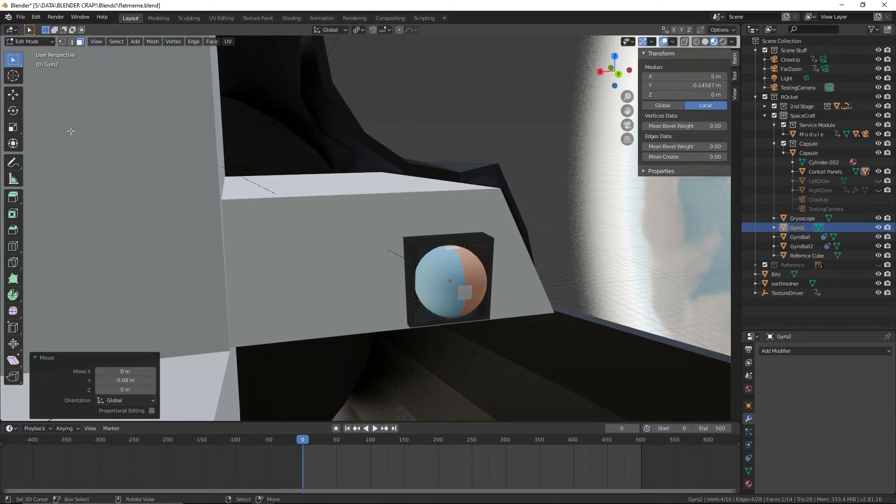
# Save the file and clear the face selection in the Gyro2 mesh
pyautogui.click(20, 17)
pyautogui.click(28, 70)
pyautogui.moveTo(397, 97); pyautogui.dragTo(420, 95, button='middle')
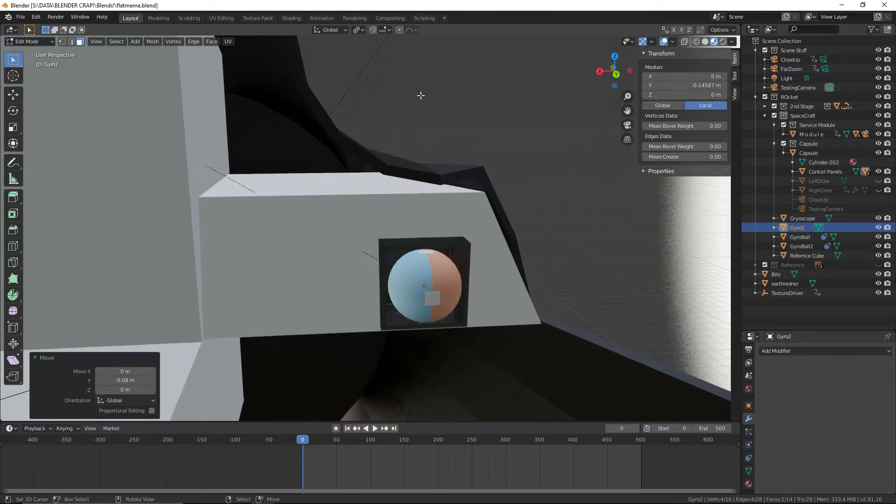
pyautogui.hotkey('alt', 'a')
pyautogui.moveTo(518, 123); pyautogui.dragTo(490, 100, button='middle')
pyautogui.scroll(4, 490, 100)
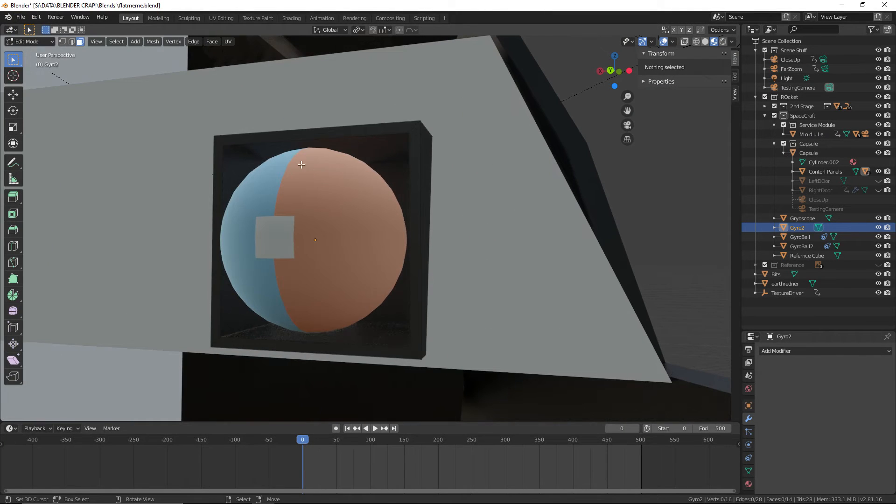
# Return Gyro2 to Object Mode, save the file and select GyroBall2
pyautogui.click(27, 40)
pyautogui.click(28, 52)
pyautogui.click(20, 16)
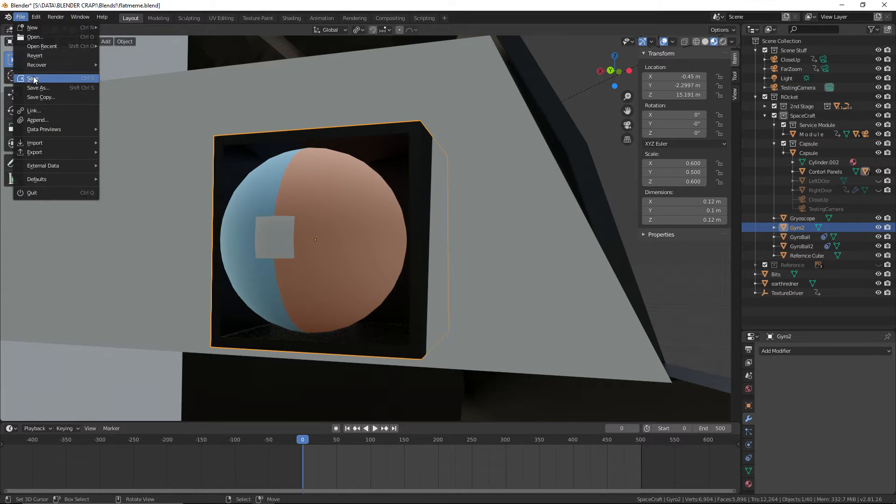
pyautogui.click(32, 78)
pyautogui.moveTo(139, 92); pyautogui.dragTo(175, 88, button='middle')
pyautogui.moveTo(359, 196); pyautogui.dragTo(340, 195, button='middle')
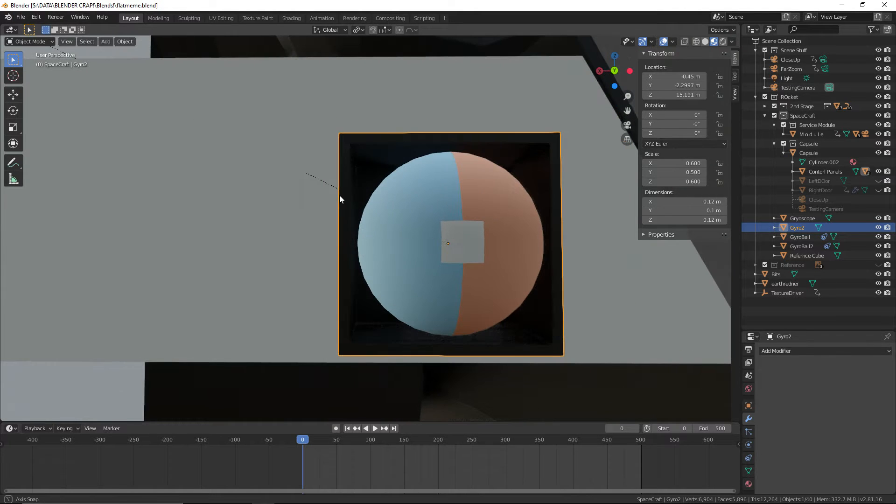
pyautogui.scroll(-3, 419, 220)
pyautogui.click(447, 227)
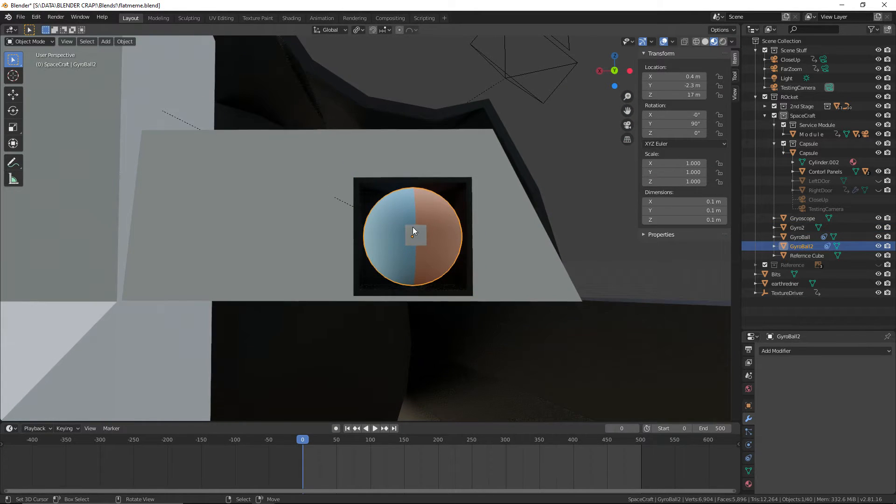
pyautogui.moveTo(413, 227); pyautogui.dragTo(229, 227, button='middle')
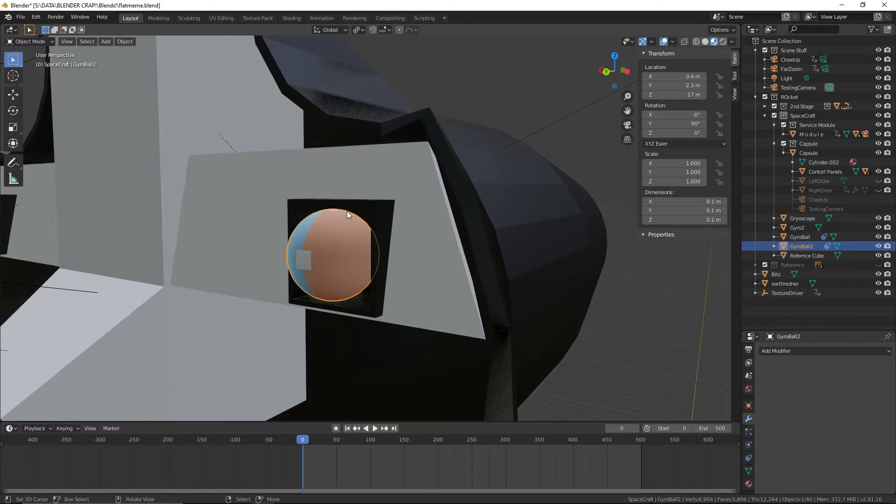
# Set the origin of the Gyro2 housing to its center of mass (surface) using the Set Origin command
pyautogui.rightClick(381, 206)
pyautogui.moveTo(383, 206); pyautogui.dragTo(334, 221, button='middle')
pyautogui.press('F3')
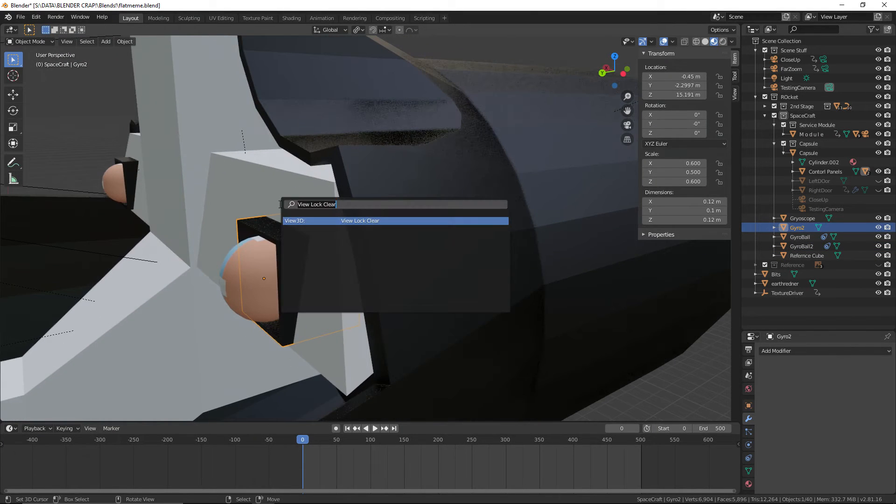
pyautogui.press('BackSpace')
pyautogui.write('move')
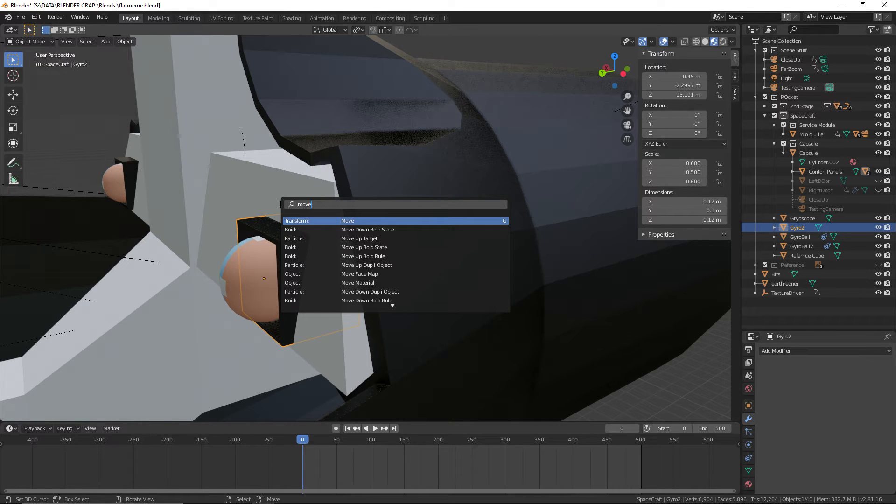
pyautogui.press('BackSpace')
pyautogui.press('BackSpace')
pyautogui.press('BackSpace')
pyautogui.press('BackSpace')
pyautogui.write('or')
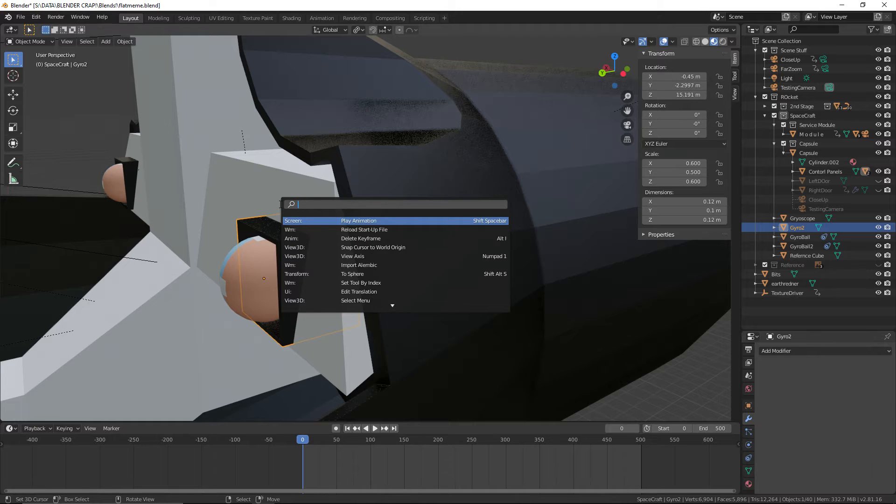
pyautogui.write('igin')
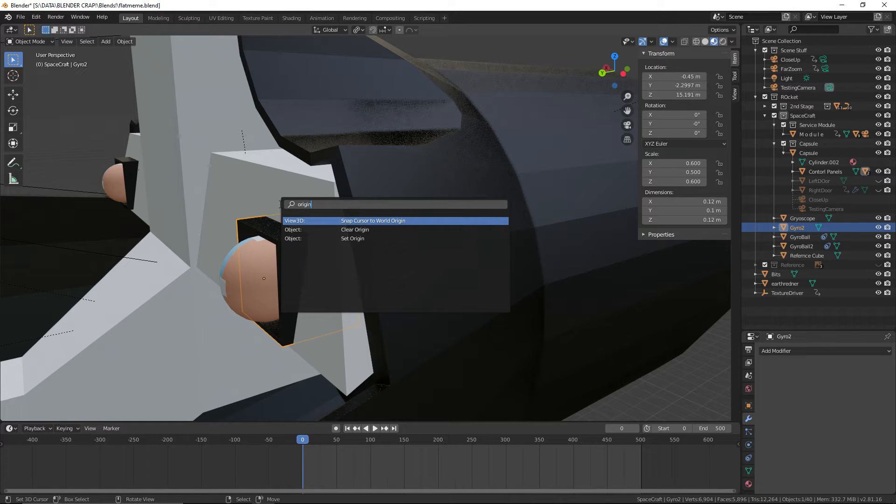
pyautogui.click(319, 238)
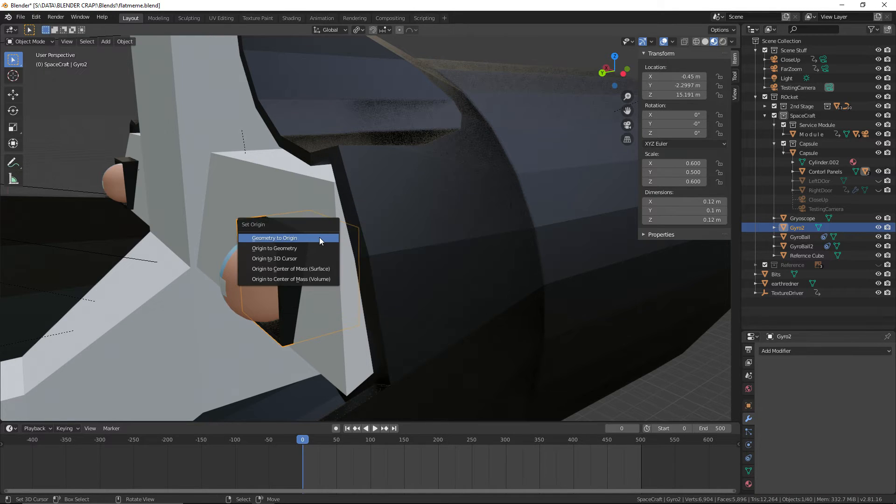
pyautogui.click(314, 270)
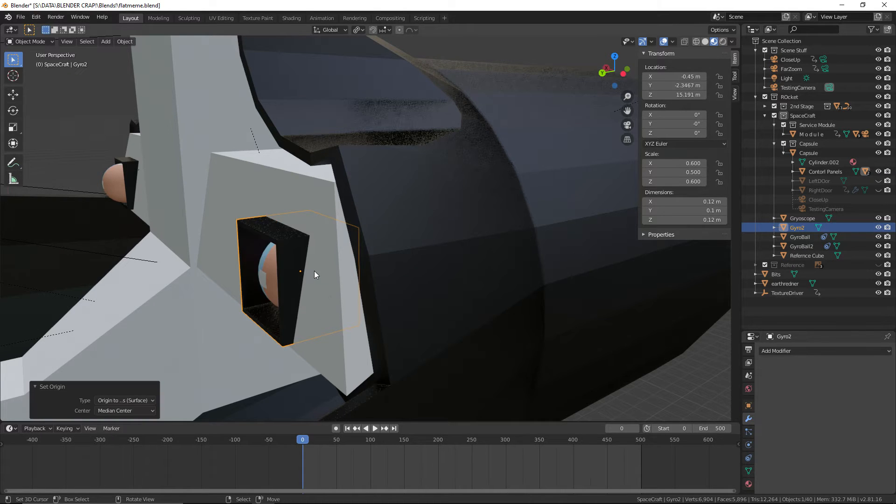
# Set the origin of the Gryoscope housing to its center of mass (surface)
pyautogui.moveTo(315, 270); pyautogui.dragTo(175, 251, button='middle')
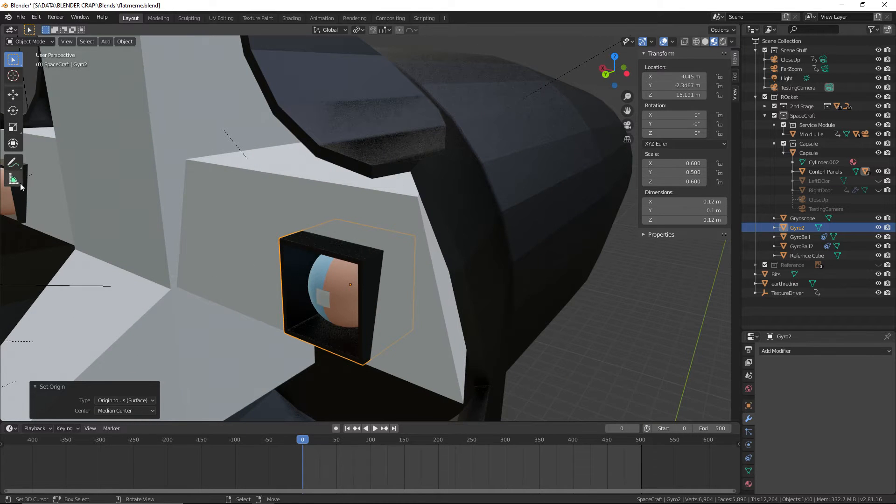
pyautogui.moveTo(20, 186); pyautogui.dragTo(370, 302, button='middle')
pyautogui.click(208, 259)
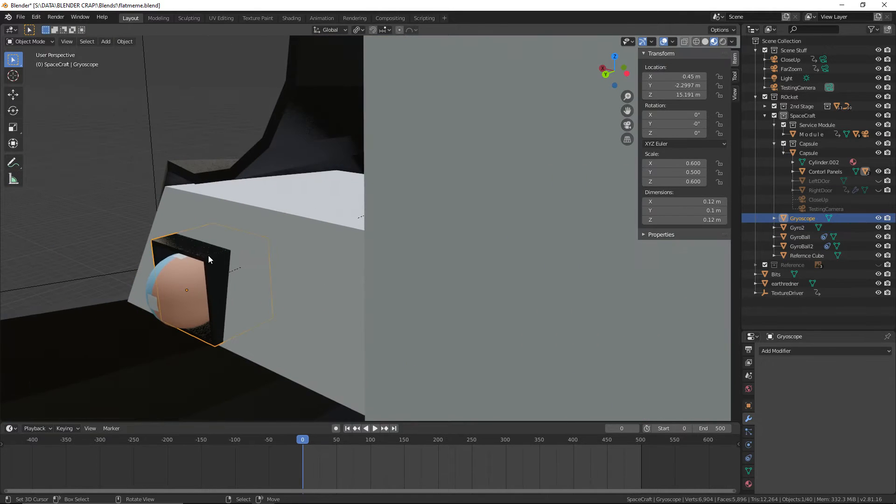
pyautogui.press('F3')
pyautogui.click(248, 271)
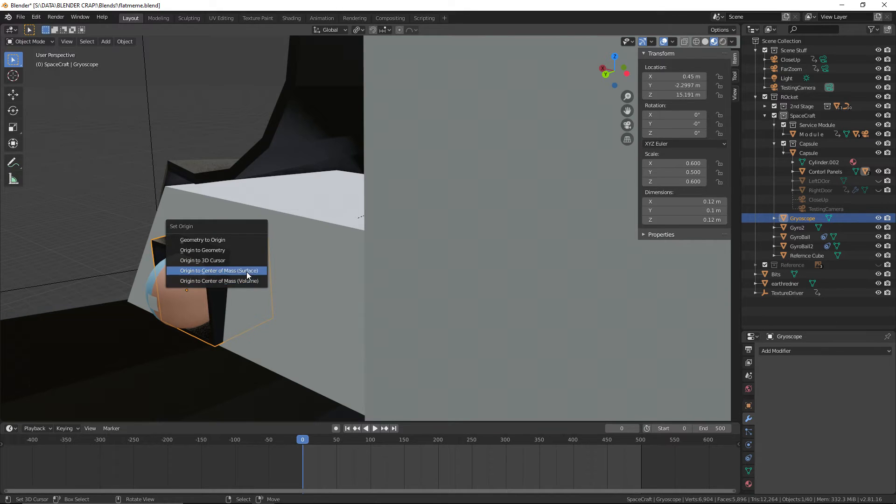
pyautogui.click(246, 272)
# Deselect the Gryoscope housing and save the file with both gyro balls recessed
pyautogui.moveTo(236, 295); pyautogui.dragTo(303, 288, button='middle')
pyautogui.scroll(-7, 130, 286)
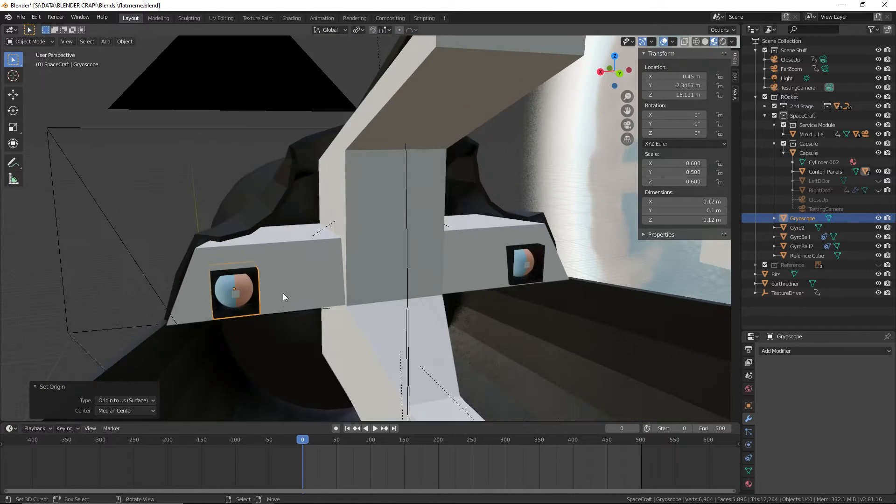
pyautogui.keyDown('shift'); pyautogui.moveTo(186, 269); pyautogui.dragTo(279, 248, button='middle'); pyautogui.keyUp('shift')
pyautogui.rightClick(83, 245)
pyautogui.click(20, 17)
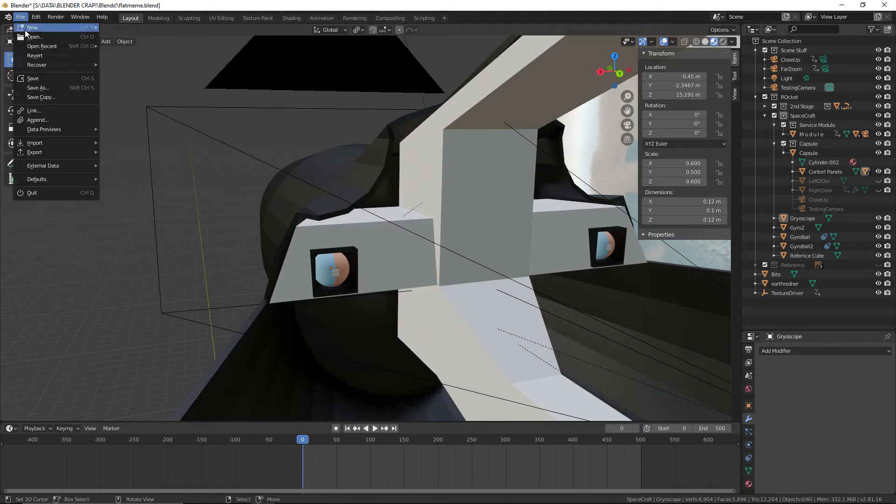
pyautogui.click(40, 80)
# Scrub the timeline to frame 7 to check the gyro ball, and switch to the browser's Gemini capsule interior reference photo
pyautogui.moveTo(41, 80); pyautogui.dragTo(245, 146, button='middle')
pyautogui.scroll(5, 369, 248)
pyautogui.moveTo(370, 252); pyautogui.dragTo(376, 269, button='middle')
pyautogui.moveTo(387, 460); pyautogui.dragTo(307, 457)
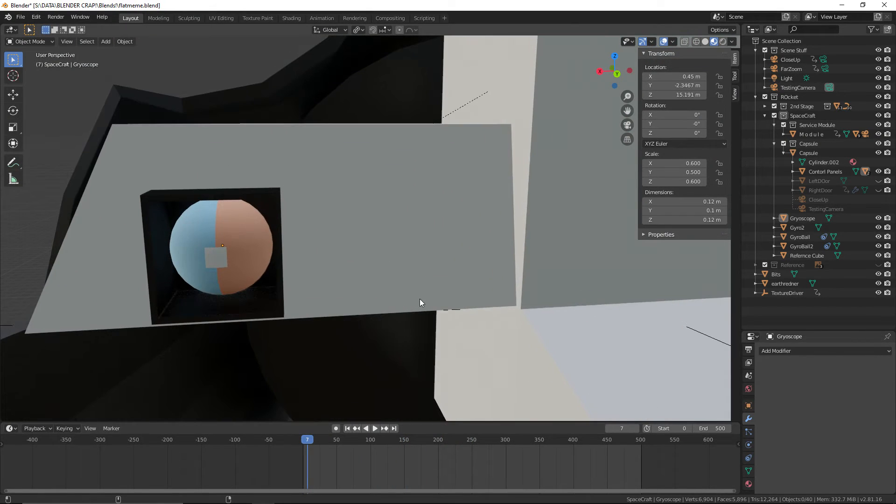
pyautogui.hotkey('alt', 'Tab')
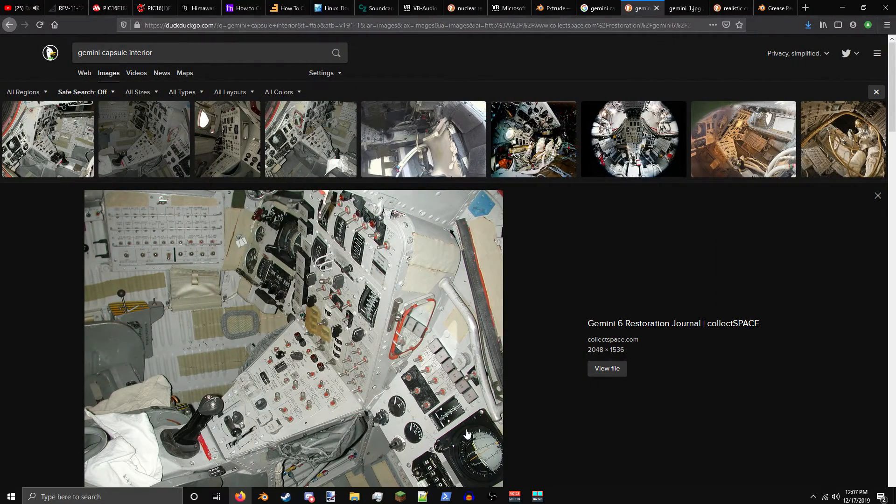
# Switch back to Blender and enter Edit Mode on the Gryoscope housing
pyautogui.press('ctrl+super+Left')
pyautogui.scroll(3, 345, 212)
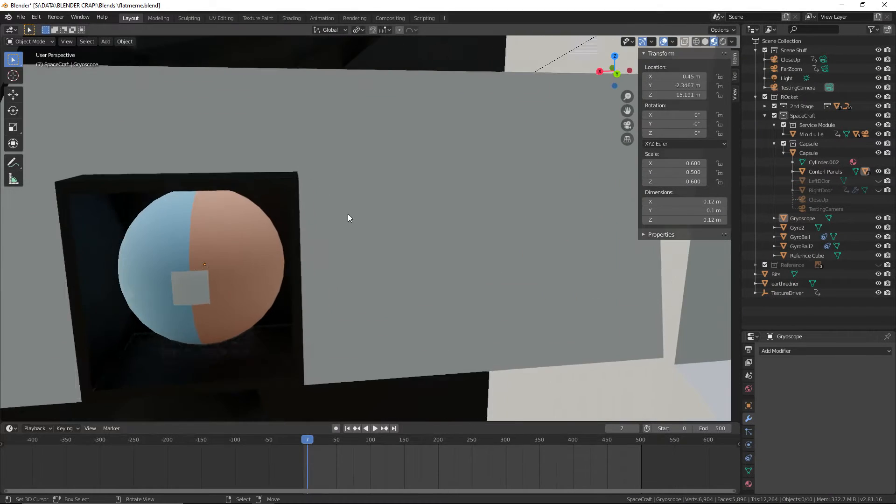
pyautogui.moveTo(348, 214); pyautogui.dragTo(322, 128, button='middle')
pyautogui.click(29, 41)
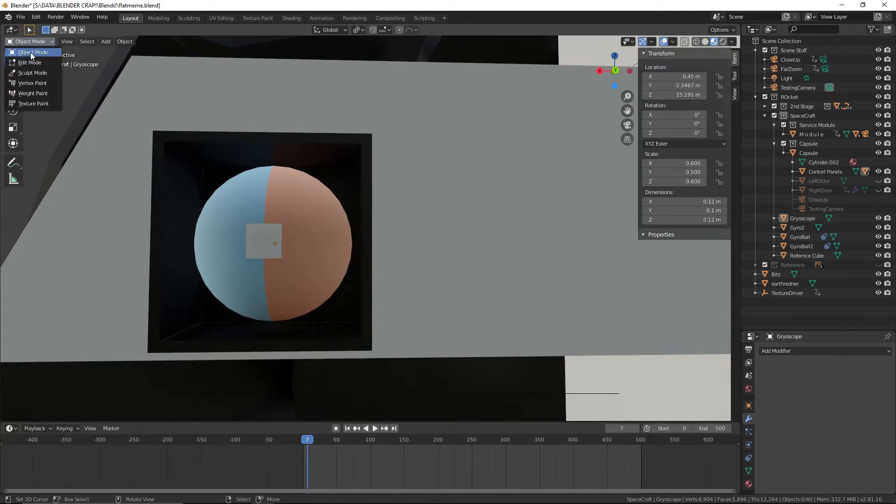
pyautogui.click(32, 62)
pyautogui.moveTo(174, 154); pyautogui.dragTo(181, 159, button='middle')
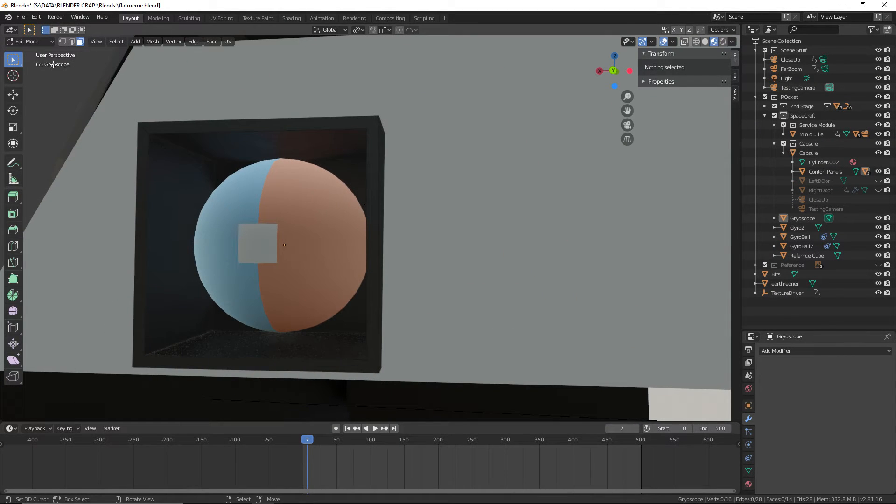
# Extrude the inner edge loop around the Gryoscope housing's front opening, using its four corner vertices, and scale it by 0.8
pyautogui.press('2')
pyautogui.click(177, 132)
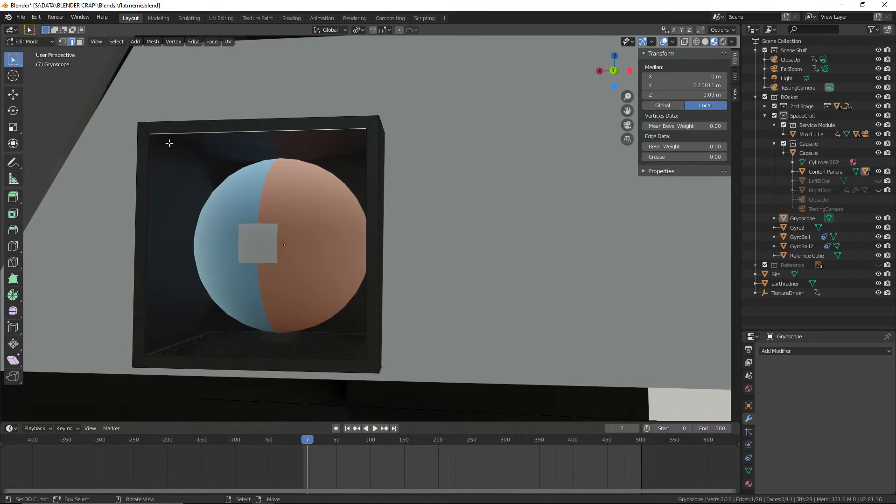
pyautogui.press('1')
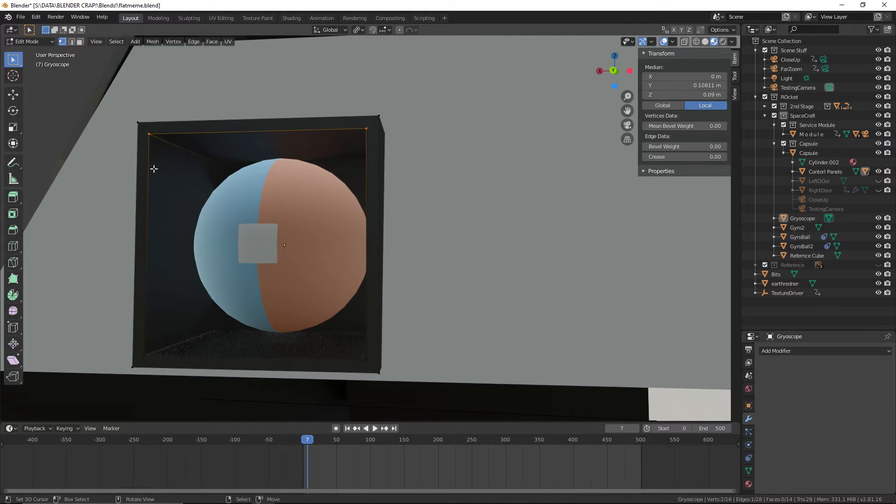
pyautogui.hotkey('alt', 'a')
pyautogui.rightClick(151, 136)
pyautogui.keyDown('shift'); pyautogui.rightClick(368, 128); pyautogui.keyUp('shift')
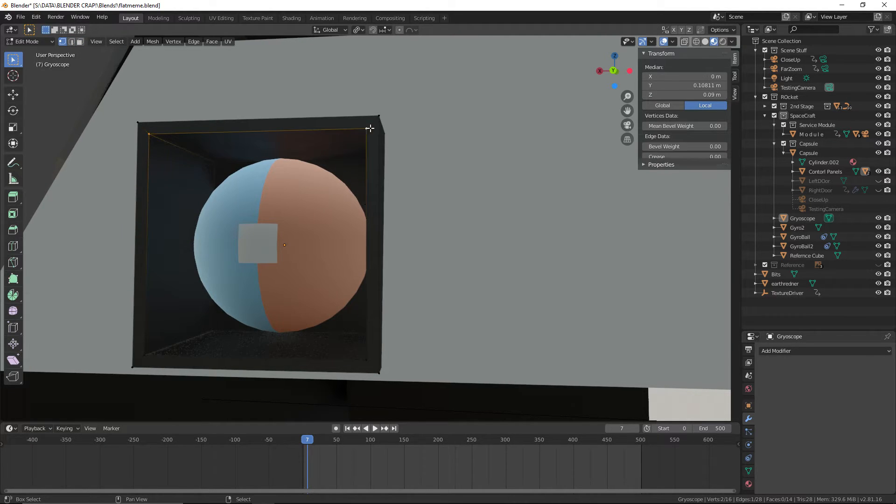
pyautogui.keyDown('shift'); pyautogui.rightClick(367, 360); pyautogui.keyUp('shift')
pyautogui.keyDown('shift'); pyautogui.rightClick(145, 356); pyautogui.keyUp('shift')
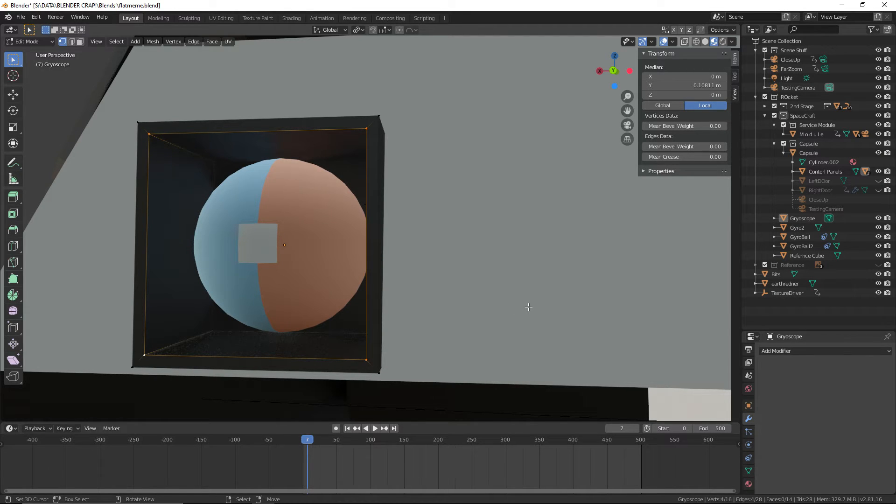
pyautogui.write('es')
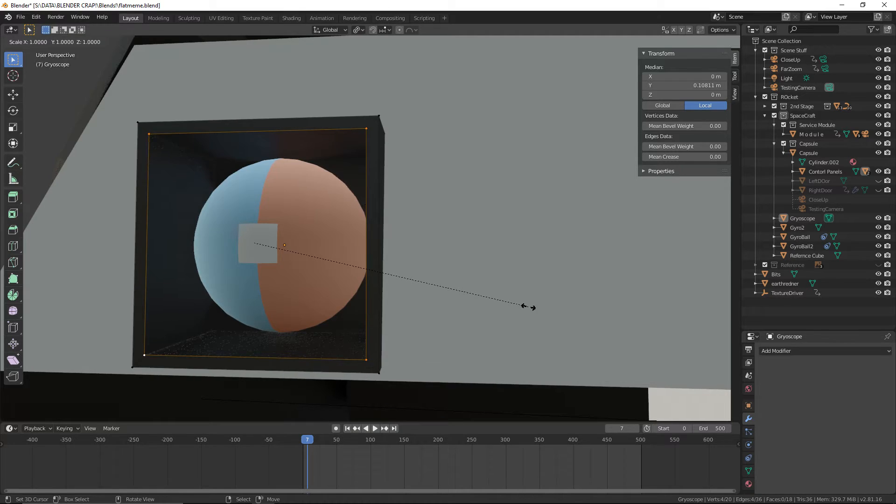
pyautogui.write('0.8')
pyautogui.press('Return')
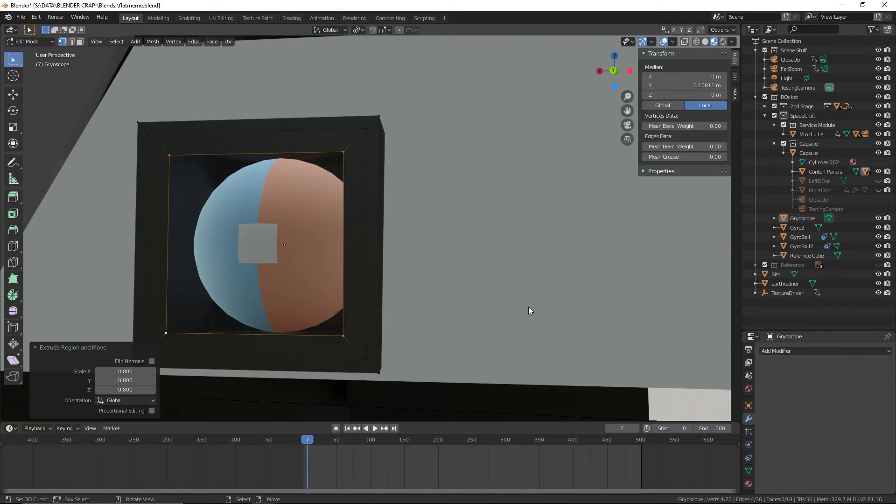
# Subdivide the smaller inner loop's edges with one cut and select the four new midpoint vertices
pyautogui.rightClick(528, 310)
pyautogui.click(507, 273)
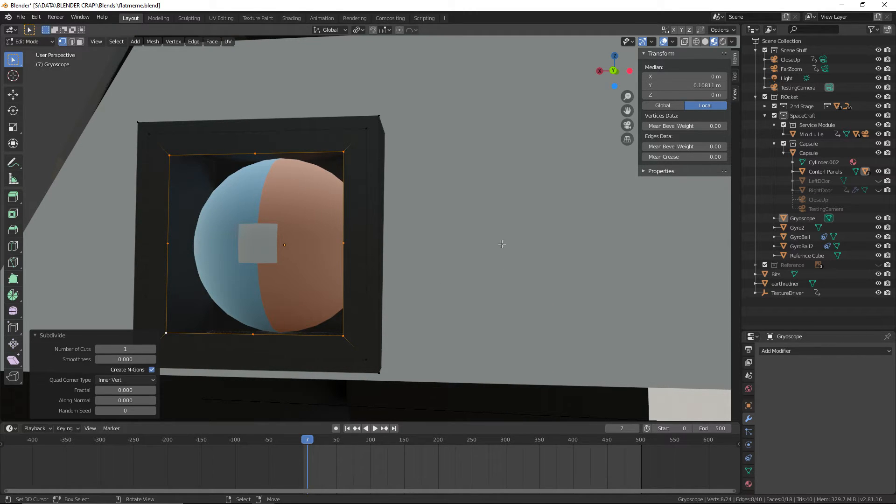
pyautogui.click(343, 244)
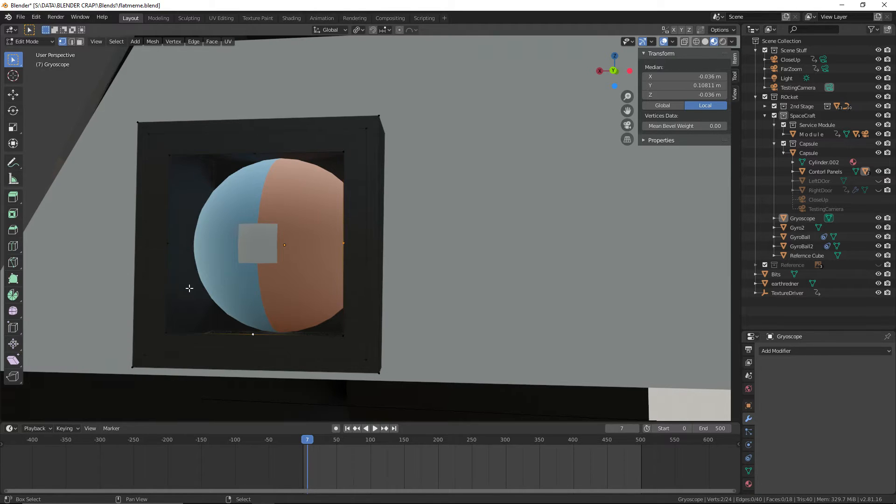
# Try to scale the four midpoint vertices of the opening by 1.2
pyautogui.write('s')
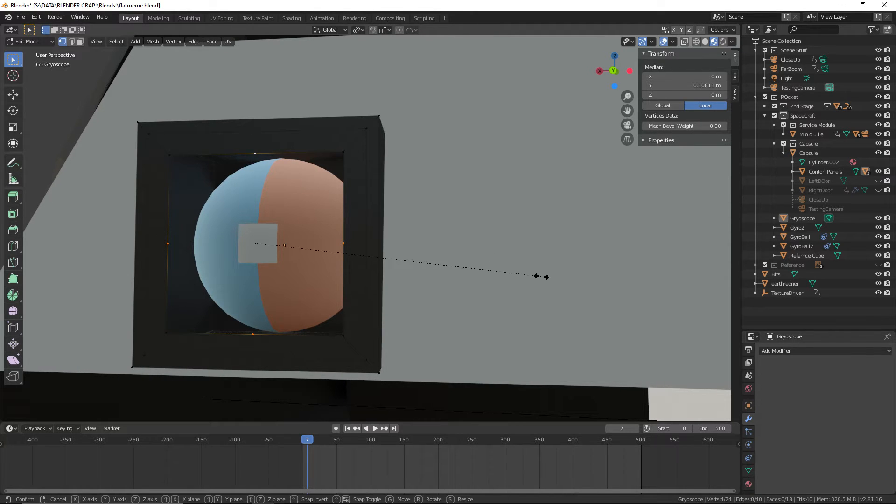
pyautogui.write('1.1')
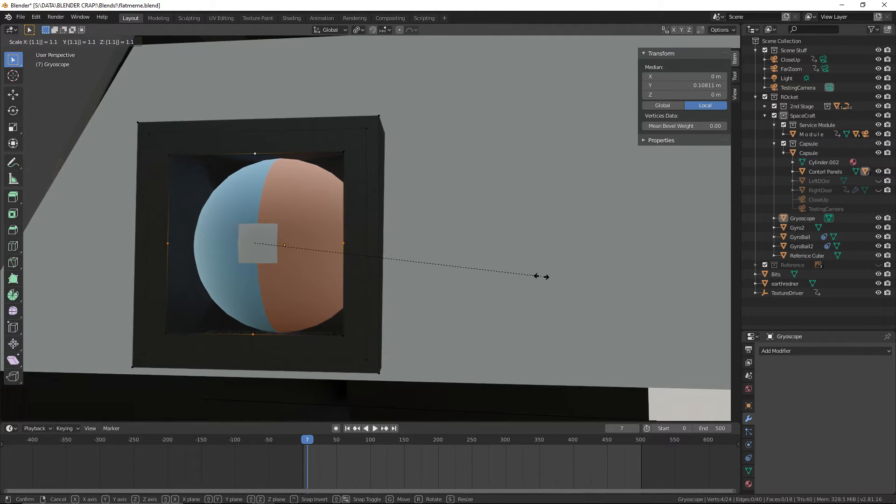
pyautogui.press('BackSpace')
pyautogui.write('2')
pyautogui.press('Return')
# Set the transform pivot to Median Point and scale the opening's four midpoint vertices by 1.3 to form an octagon
pyautogui.click(358, 30)
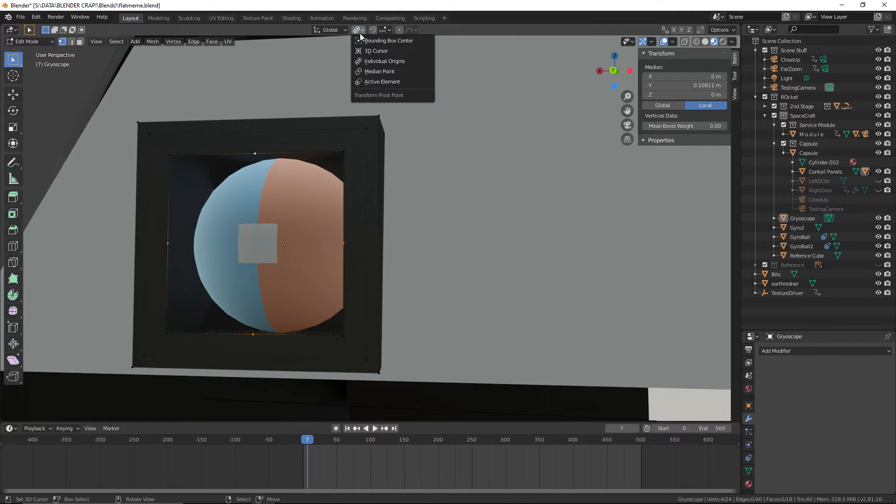
pyautogui.click(387, 74)
pyautogui.press('s')
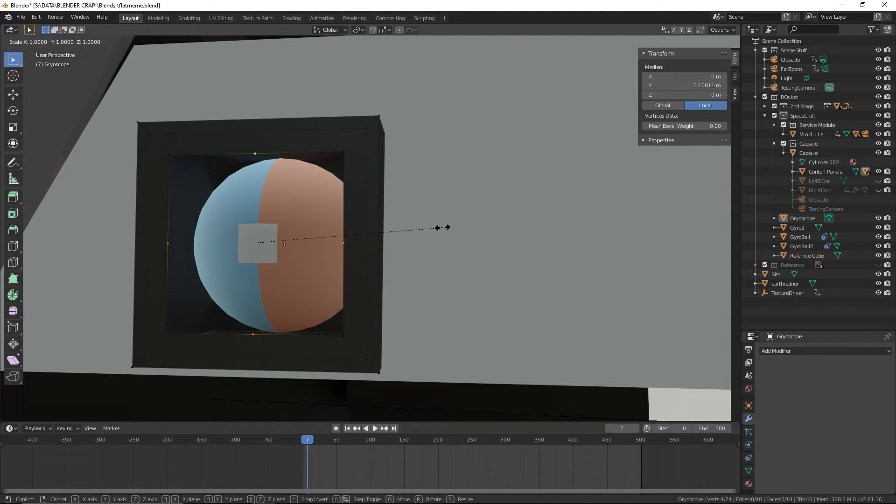
pyautogui.write('1.1')
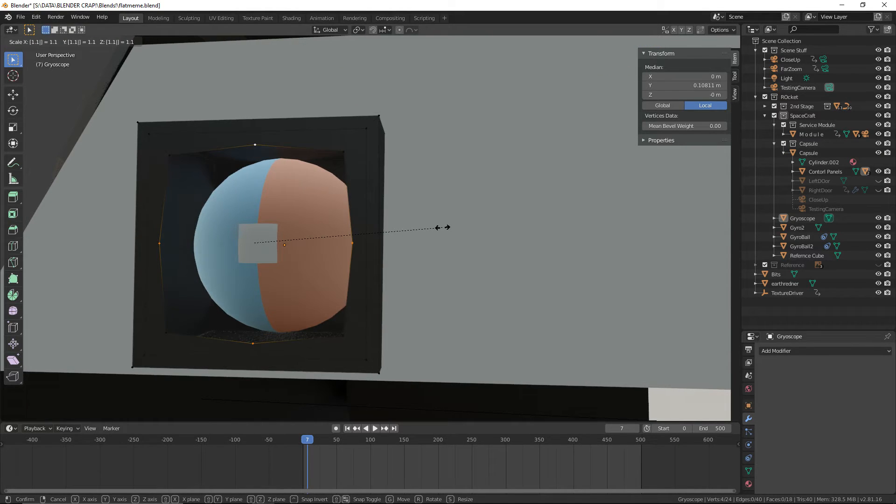
pyautogui.press('BackSpace')
pyautogui.write('2')
pyautogui.press('BackSpace')
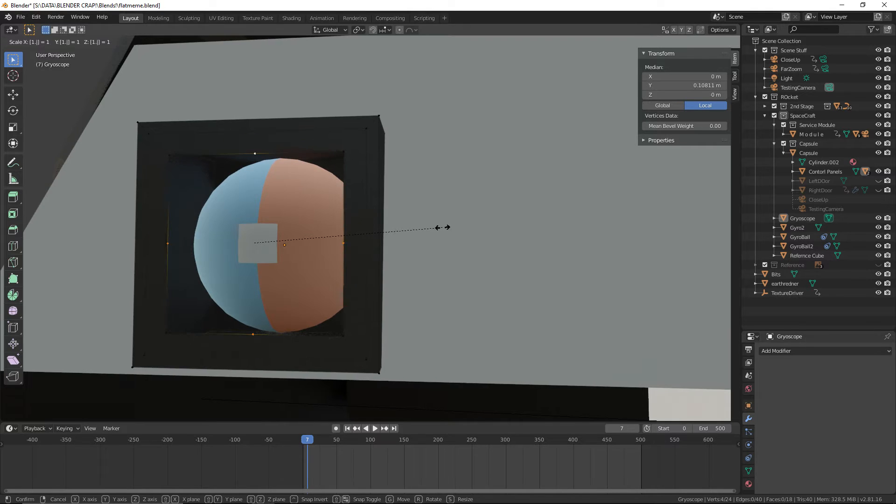
pyautogui.write('3')
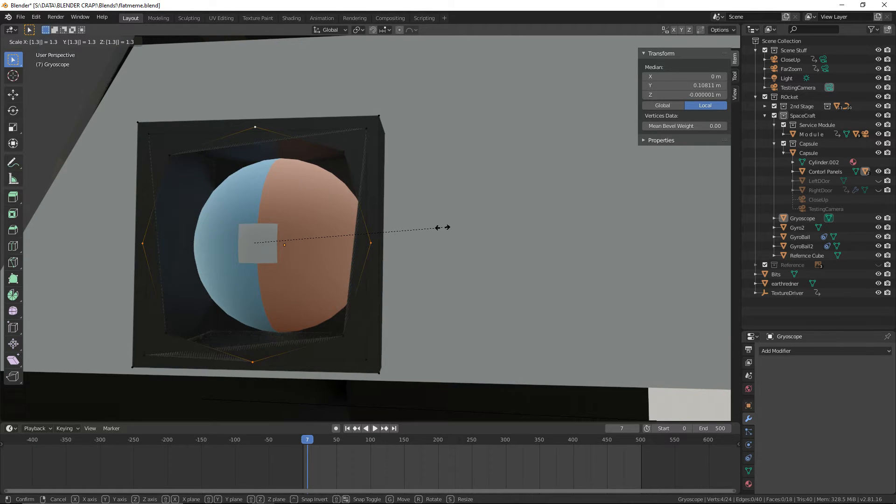
pyautogui.press('Return')
# Select all eight vertices of the octagonal opening and scale them by 0.8
pyautogui.moveTo(426, 222); pyautogui.dragTo(416, 205, button='middle')
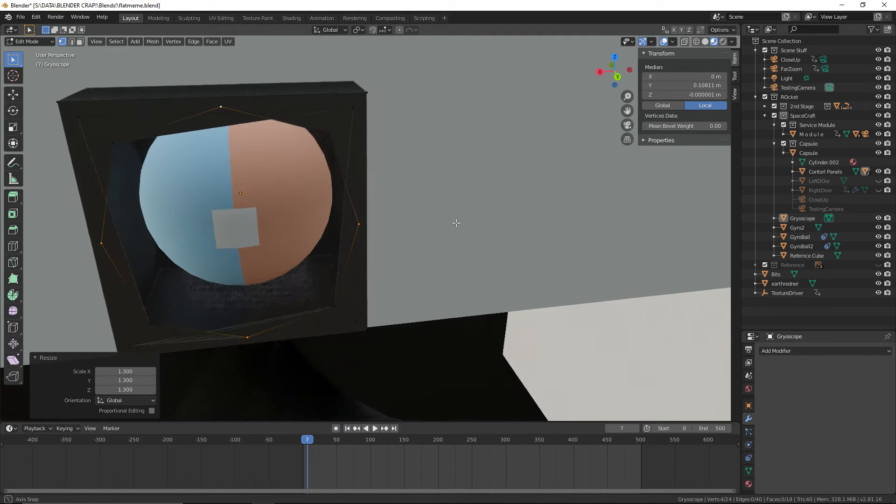
pyautogui.keyDown('shift'); pyautogui.click(120, 148); pyautogui.keyUp('shift')
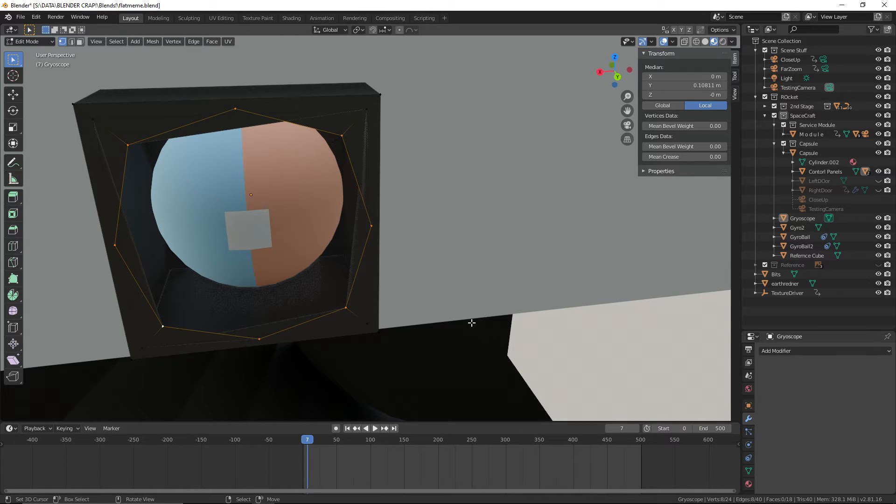
pyautogui.press('s')
pyautogui.press('0')
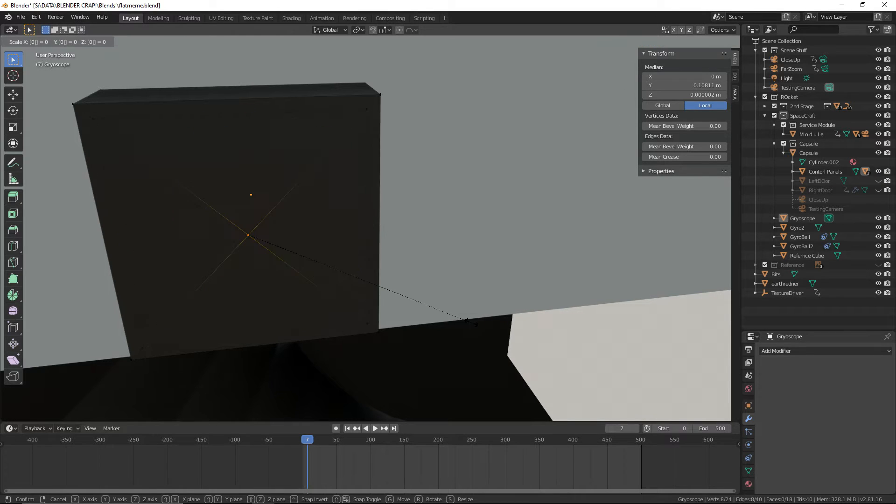
pyautogui.write('.8')
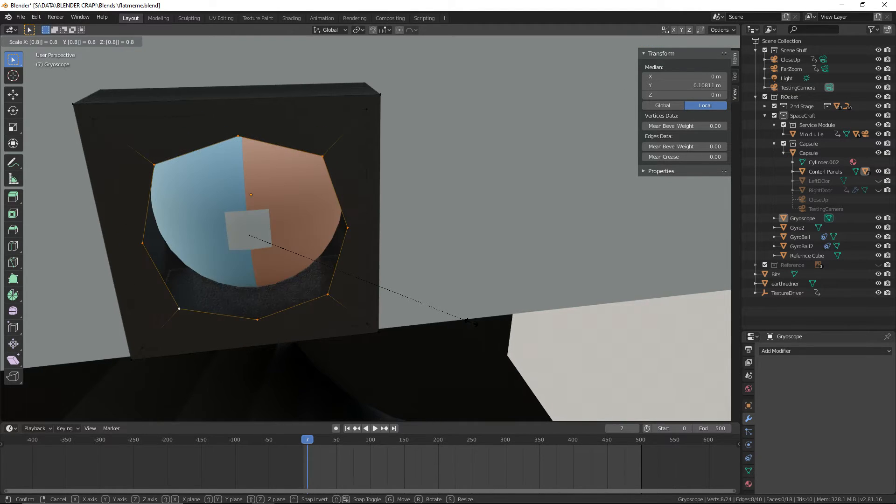
pyautogui.press('Return')
# Select the four front faces surrounding the octagonal opening of the Gryoscope housing
pyautogui.moveTo(472, 322); pyautogui.dragTo(304, 205, button='middle')
pyautogui.rightClick(178, 164)
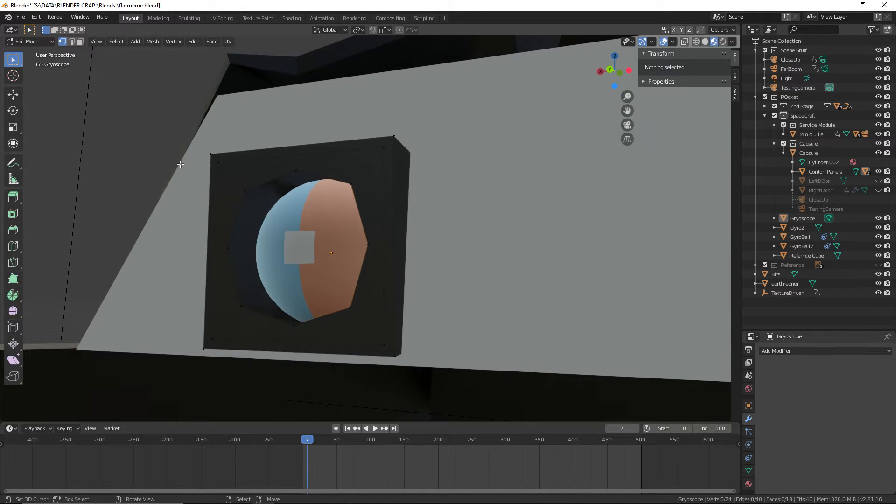
pyautogui.moveTo(178, 164); pyautogui.dragTo(172, 167, button='middle')
pyautogui.scroll(1, 172, 166)
pyautogui.click(229, 188)
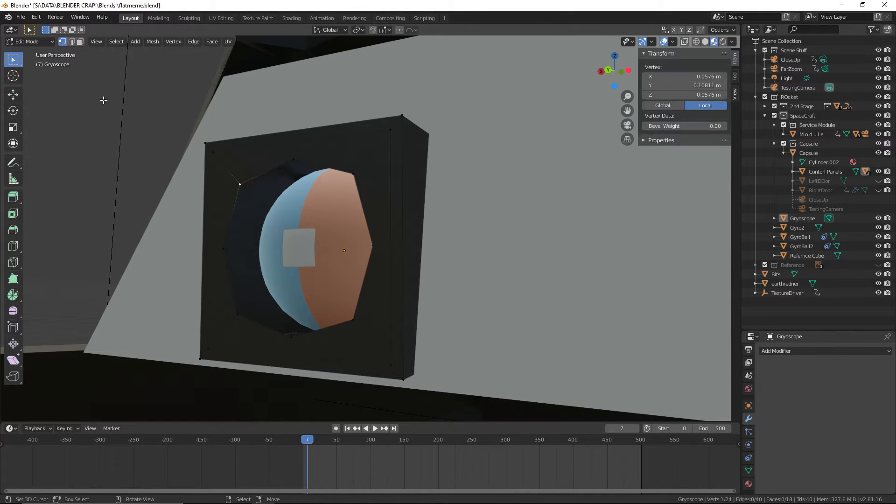
pyautogui.click(80, 42)
pyautogui.click(216, 180)
pyautogui.keyDown('shift'); pyautogui.click(251, 161); pyautogui.keyUp('shift')
pyautogui.keyDown('shift'); pyautogui.click(390, 183); pyautogui.keyUp('shift')
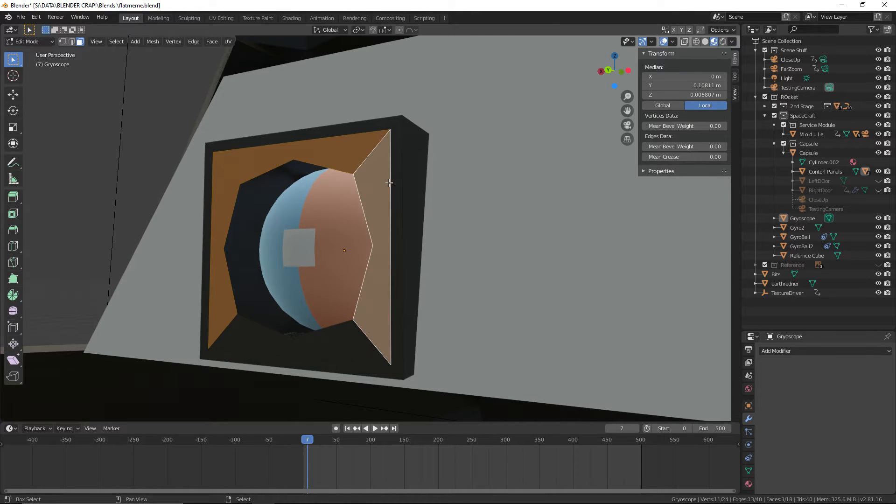
pyautogui.keyDown('shift'); pyautogui.click(329, 331); pyautogui.keyUp('shift')
# Extrude the four selected faces 0.02 m into the housing along the global Y axis
pyautogui.moveTo(330, 331); pyautogui.dragTo(458, 329, button='middle')
pyautogui.press('e')
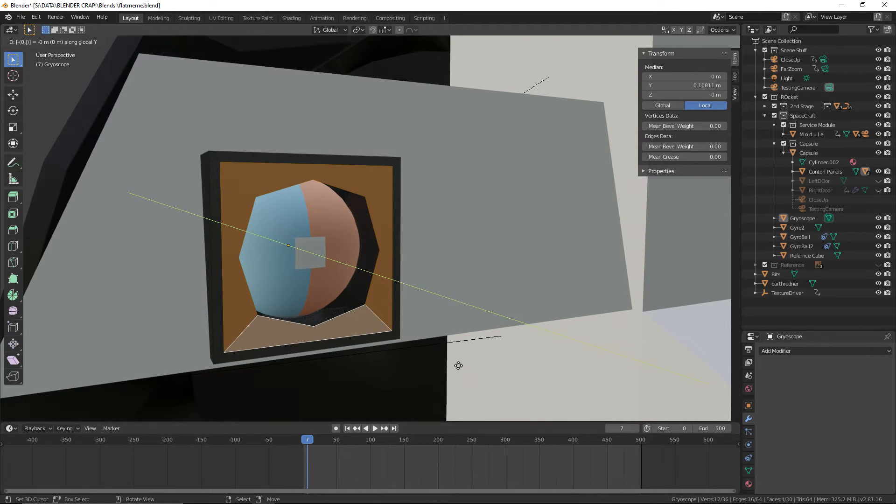
pyautogui.write('01')
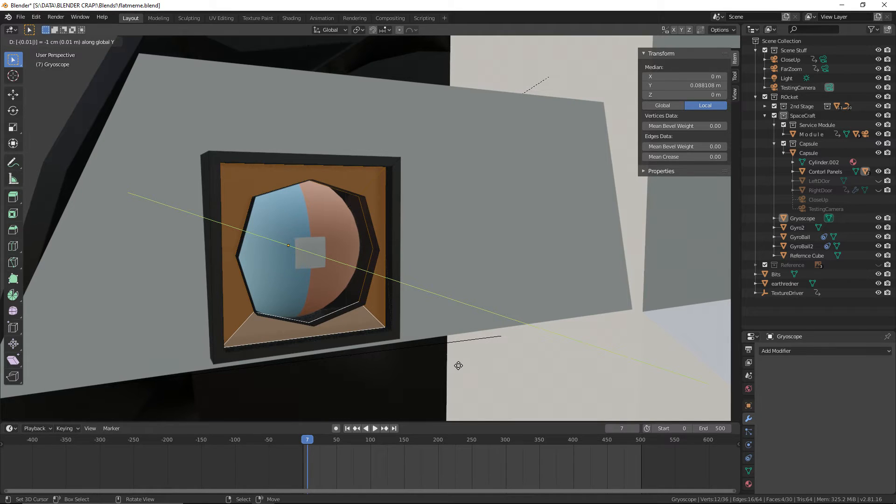
pyautogui.press('BackSpace')
pyautogui.write('2')
pyautogui.press('BackSpace')
pyautogui.write('3')
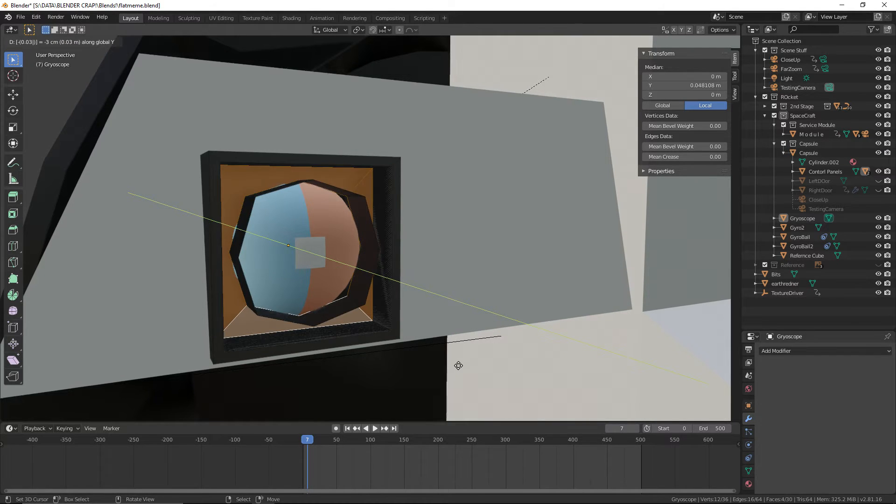
pyautogui.press('BackSpace')
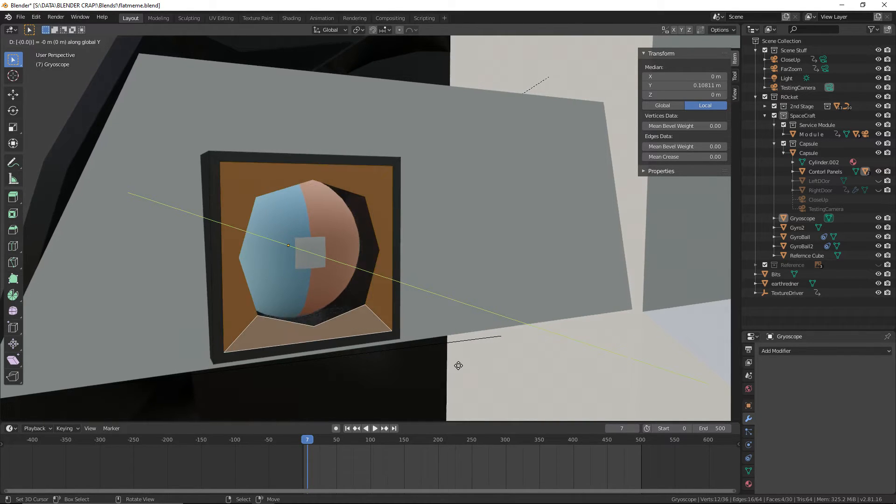
pyautogui.write('2')
pyautogui.press('Return')
# Delete the ring of eight faces lining the inside of the octagonal opening
pyautogui.rightClick(383, 237)
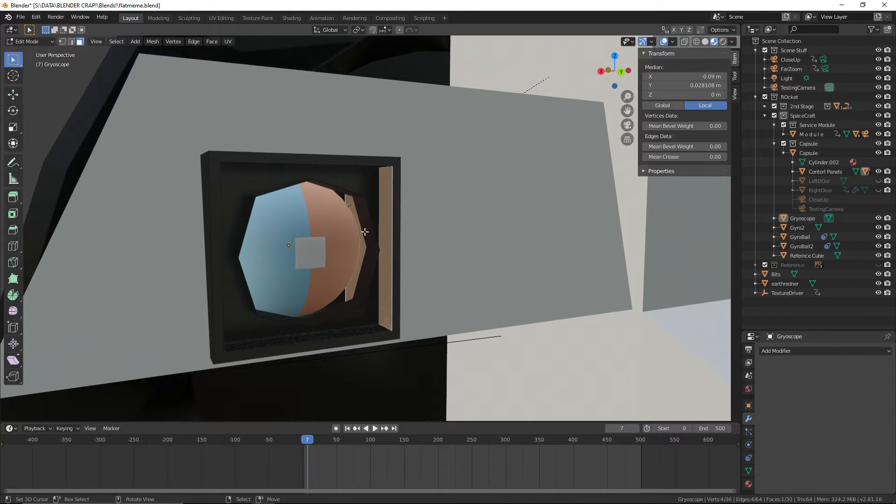
pyautogui.rightClick(365, 232)
pyautogui.scroll(2, 365, 231)
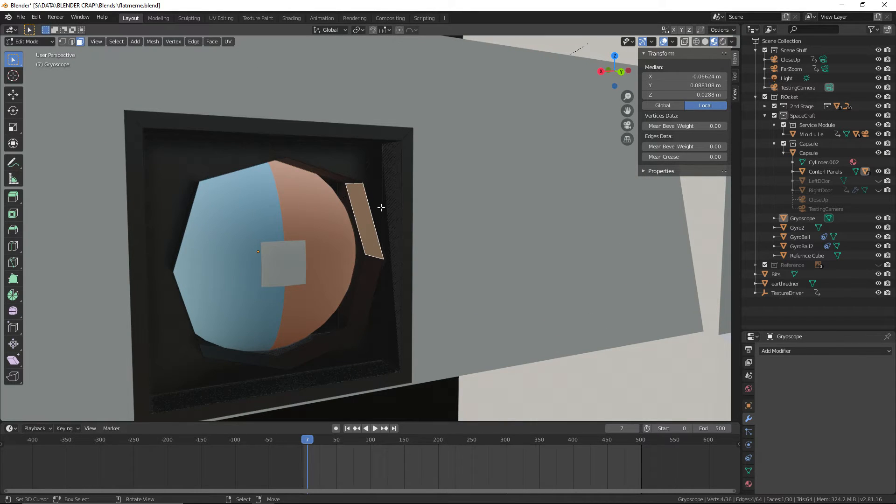
pyautogui.keyDown('alt'); pyautogui.rightClick(354, 182); pyautogui.keyUp('alt')
pyautogui.press('F3')
pyautogui.write('Set Origin')
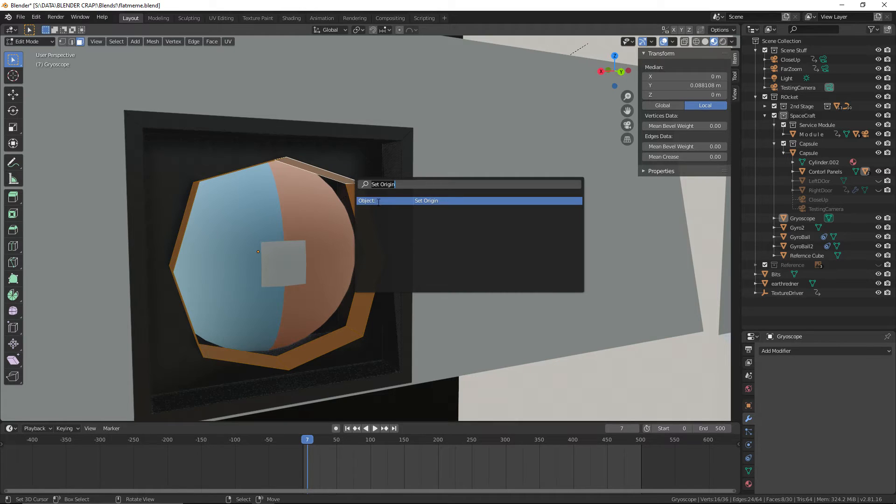
pyautogui.press('BackSpace')
pyautogui.press('Escape')
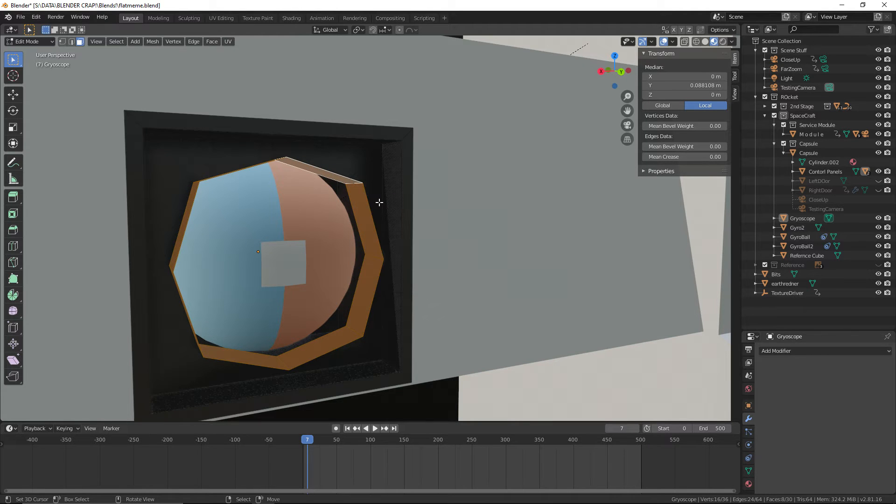
pyautogui.press('x')
pyautogui.click(379, 203)
pyautogui.moveTo(379, 202); pyautogui.dragTo(402, 182, button='middle')
# Return the Gryoscope housing to Object Mode and save the file
pyautogui.click(33, 42)
pyautogui.click(26, 43)
pyautogui.click(21, 16)
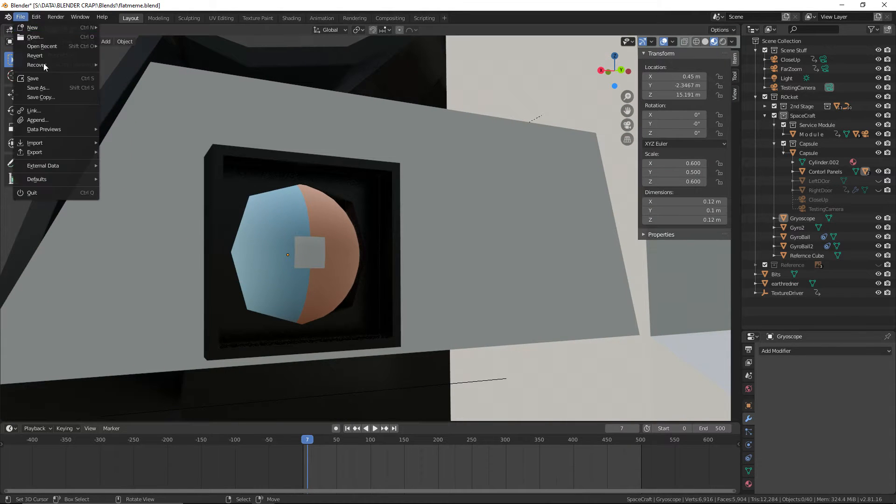
pyautogui.click(38, 81)
# Select the Gyro2 housing on the other control panel and enter Edit Mode on it
pyautogui.moveTo(147, 101); pyautogui.dragTo(262, 257, button='middle')
pyautogui.scroll(4, 366, 273)
pyautogui.rightClick(275, 204)
pyautogui.scroll(1, 270, 215)
pyautogui.moveTo(270, 218); pyautogui.dragTo(35, 69, button='middle')
pyautogui.click(28, 41)
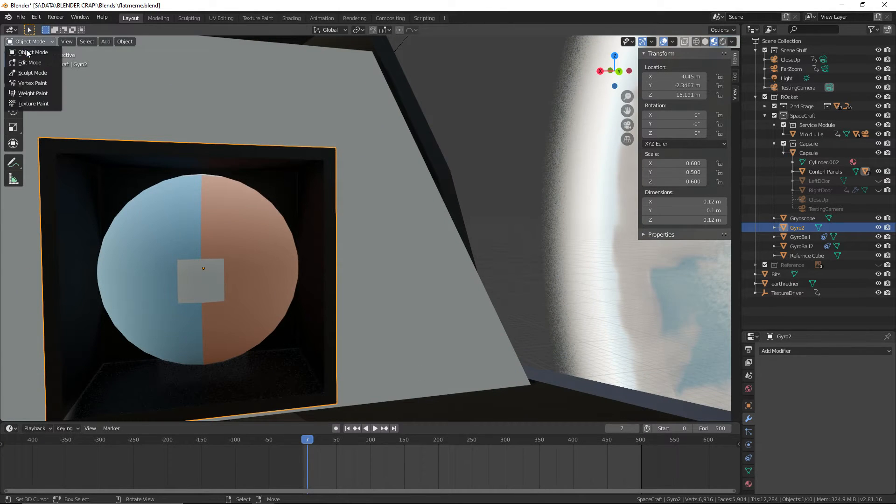
pyautogui.click(30, 63)
pyautogui.moveTo(196, 170); pyautogui.dragTo(397, 163, button='middle')
pyautogui.keyDown('shift'); pyautogui.moveTo(397, 163); pyautogui.dragTo(258, 201, button='middle'); pyautogui.keyUp('shift')
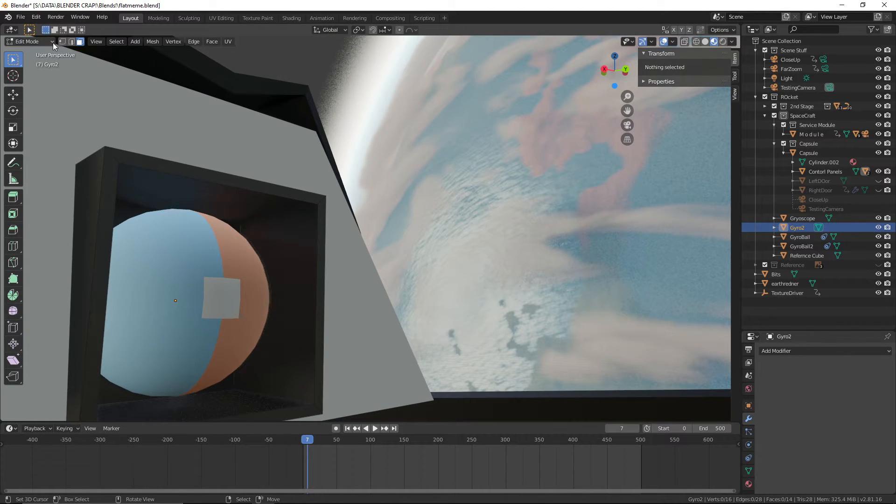
# Select the four inner front edges of the Gyro2 housing and extrude them inward scaled to 0.8
pyautogui.press('2')
pyautogui.rightClick(149, 167)
pyautogui.keyDown('shift'); pyautogui.rightClick(105, 186); pyautogui.keyUp('shift')
pyautogui.rightClick(120, 182)
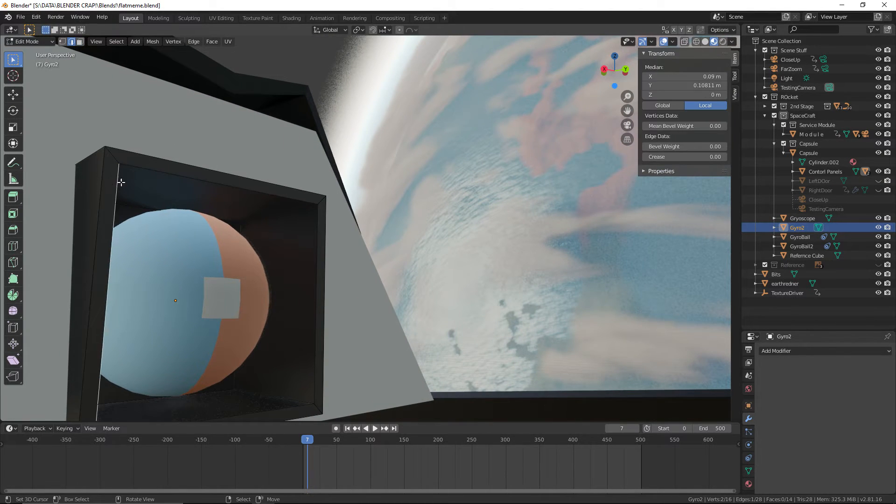
pyautogui.keyDown('shift'); pyautogui.rightClick(152, 166); pyautogui.keyUp('shift')
pyautogui.keyDown('shift'); pyautogui.rightClick(313, 248); pyautogui.keyUp('shift')
pyautogui.keyDown('shift'); pyautogui.rightClick(288, 399); pyautogui.keyUp('shift')
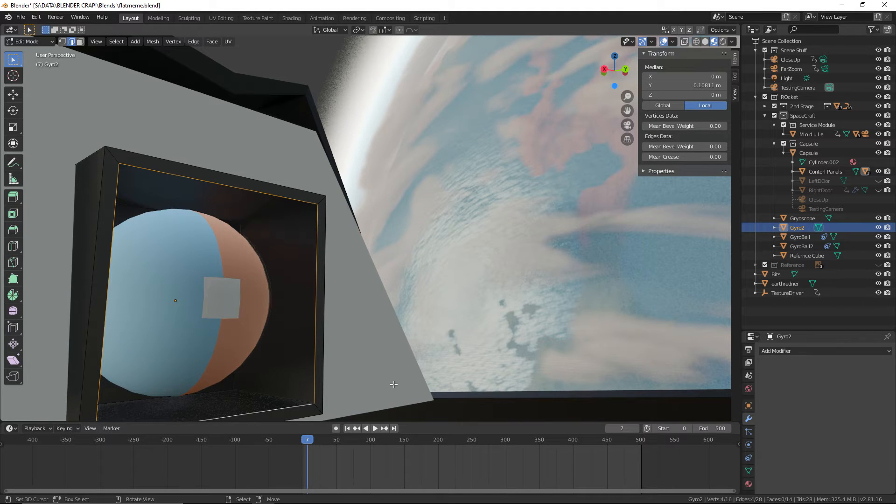
pyautogui.write('es.8')
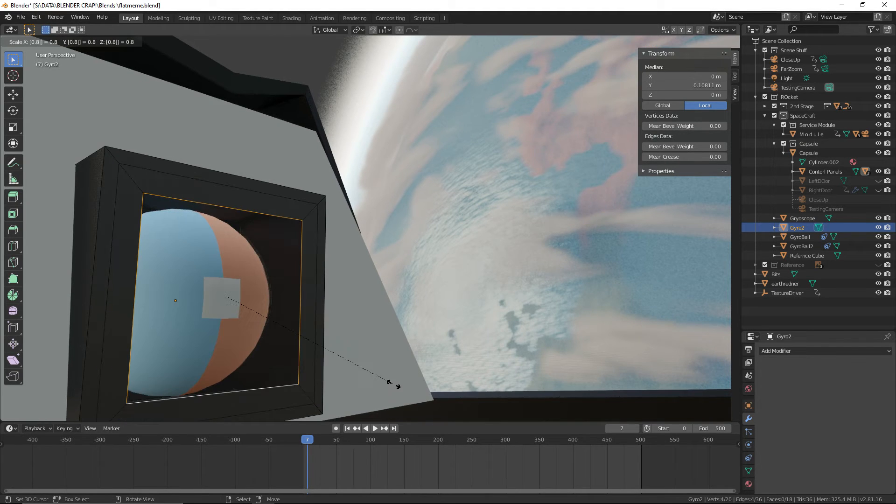
pyautogui.press('Return')
# Subdivide the new inner edge loop with one cut and scale its four midpoint vertices outward by 1.3
pyautogui.press('w')
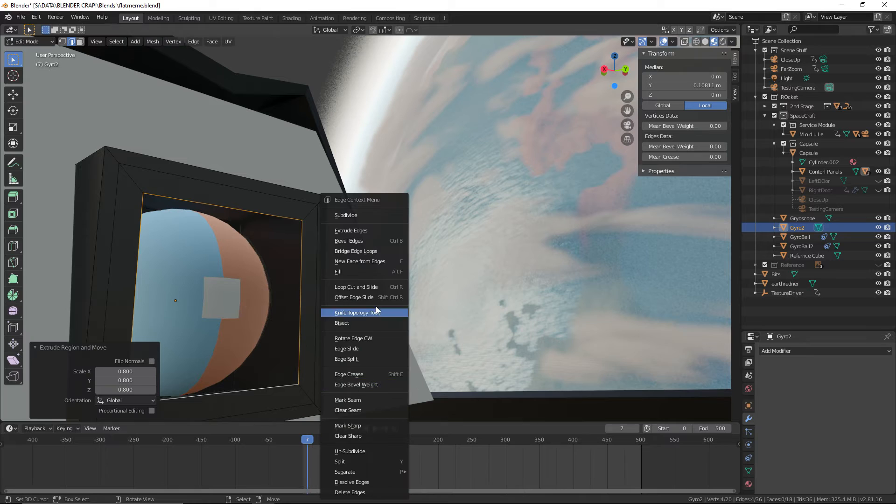
pyautogui.click(375, 215)
pyautogui.moveTo(335, 224); pyautogui.dragTo(326, 273, button='middle')
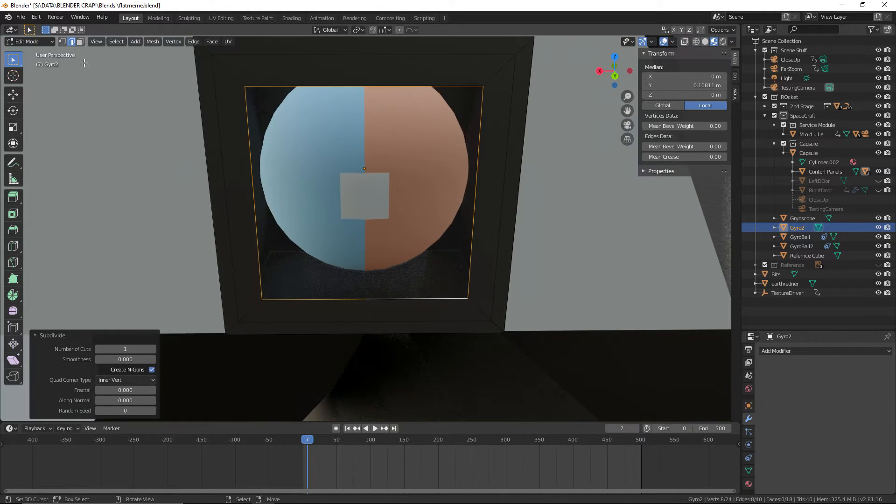
pyautogui.click(63, 42)
pyautogui.click(364, 86)
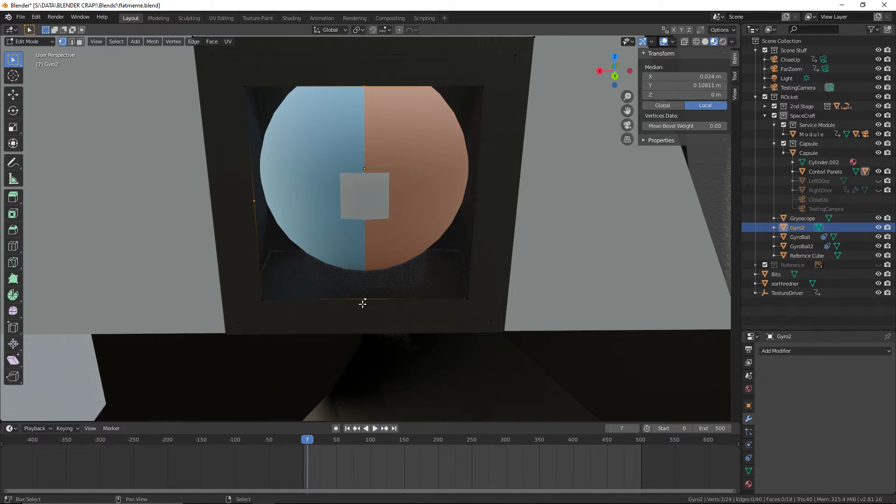
pyautogui.write('s1.1')
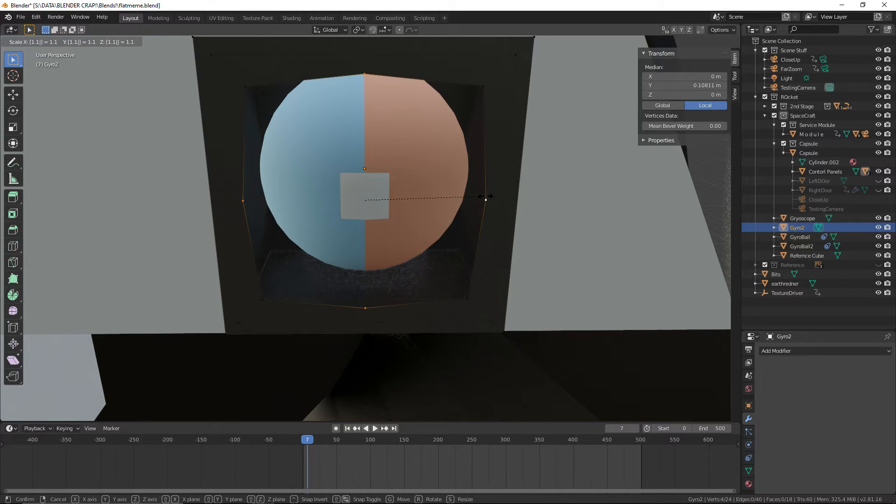
pyautogui.press('BackSpace')
pyautogui.write('2')
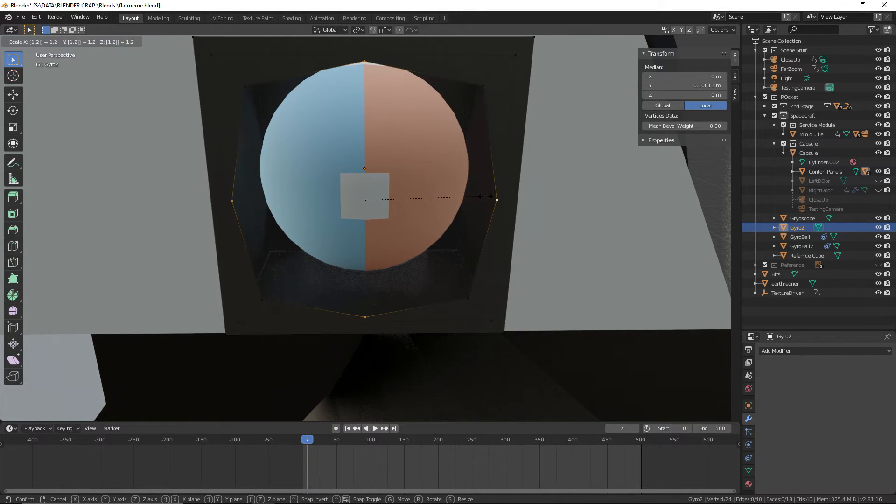
pyautogui.press('BackSpace')
pyautogui.write('3')
pyautogui.press('Return')
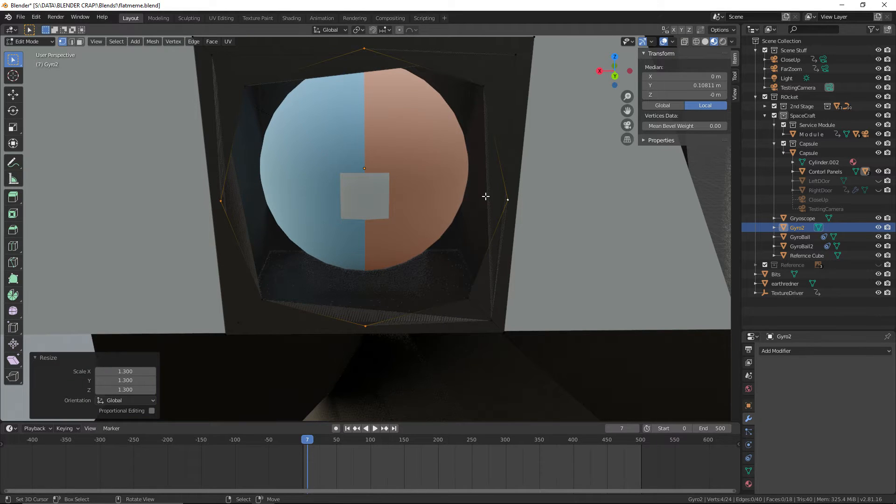
# Select all eight vertices of the octagonal opening and scale them by 0.8
pyautogui.keyDown('shift'); pyautogui.click(261, 299); pyautogui.keyUp('shift')
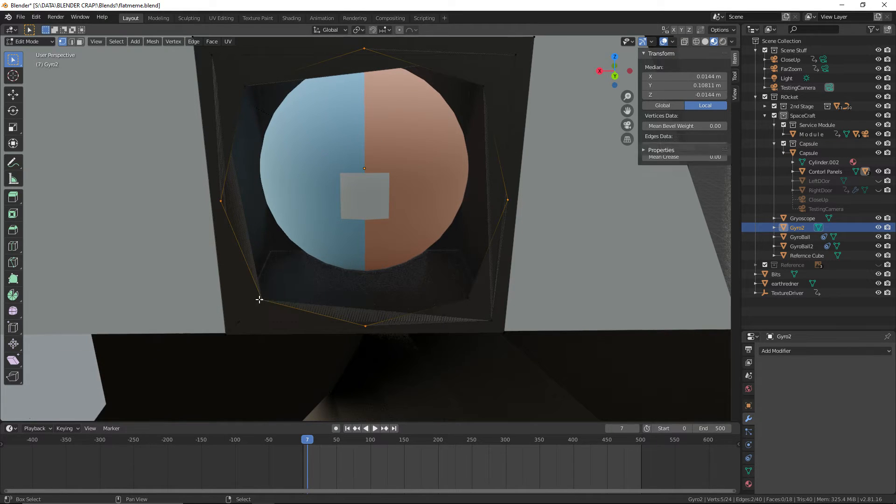
pyautogui.keyDown('shift'); pyautogui.click(487, 320); pyautogui.keyUp('shift')
pyautogui.moveTo(470, 300); pyautogui.dragTo(470, 125, button='middle')
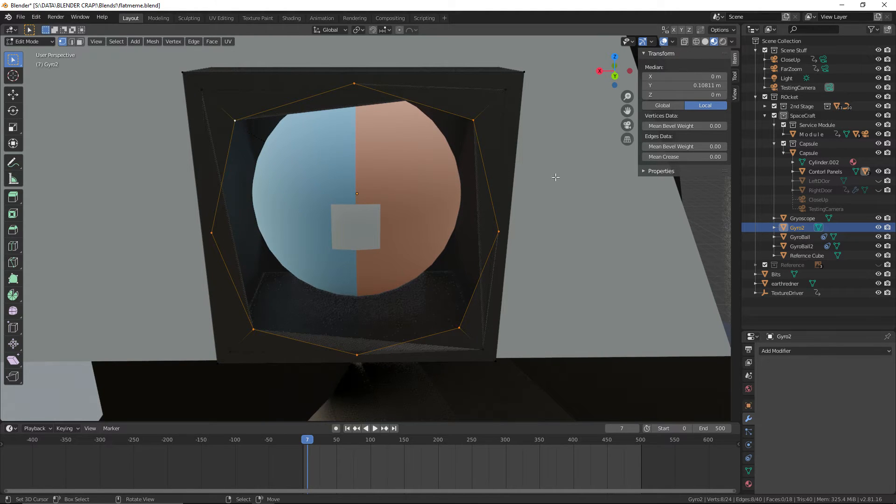
pyautogui.write('s0.5')
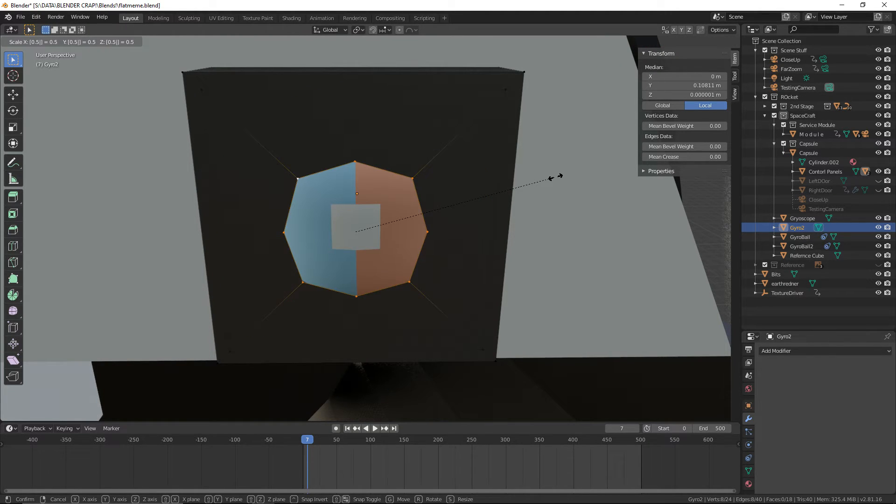
pyautogui.press('BackSpace')
pyautogui.write('8')
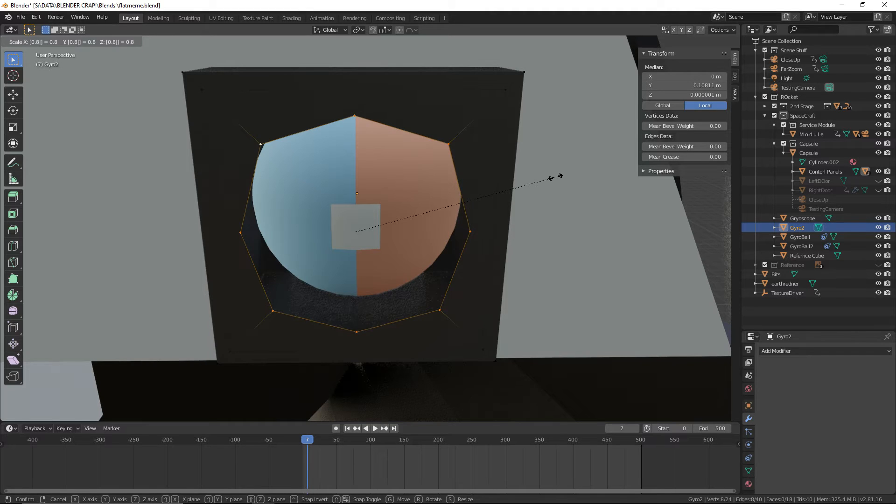
pyautogui.press('Return')
# Select the four faceplate faces around the octagonal opening and extrude them -0.02 m along the global Y axis
pyautogui.moveTo(471, 238); pyautogui.dragTo(370, 222, button='middle')
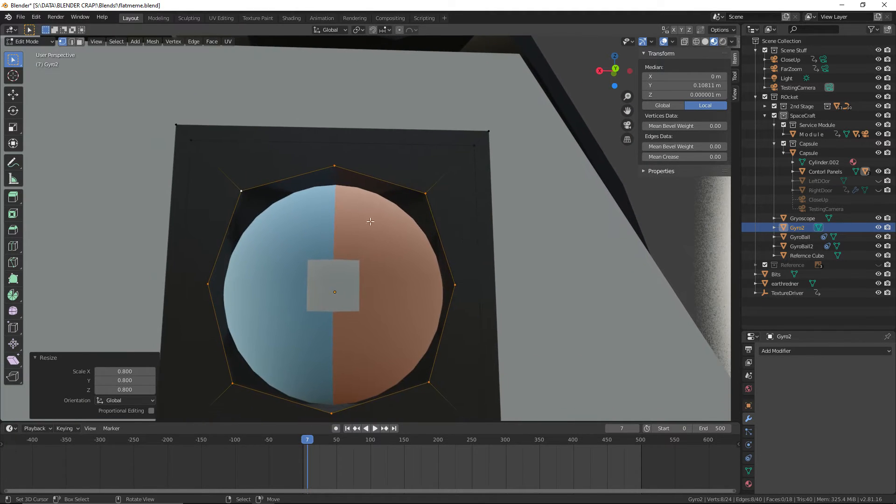
pyautogui.click(79, 41)
pyautogui.click(193, 176)
pyautogui.keyDown('shift'); pyautogui.click(279, 170); pyautogui.keyUp('shift')
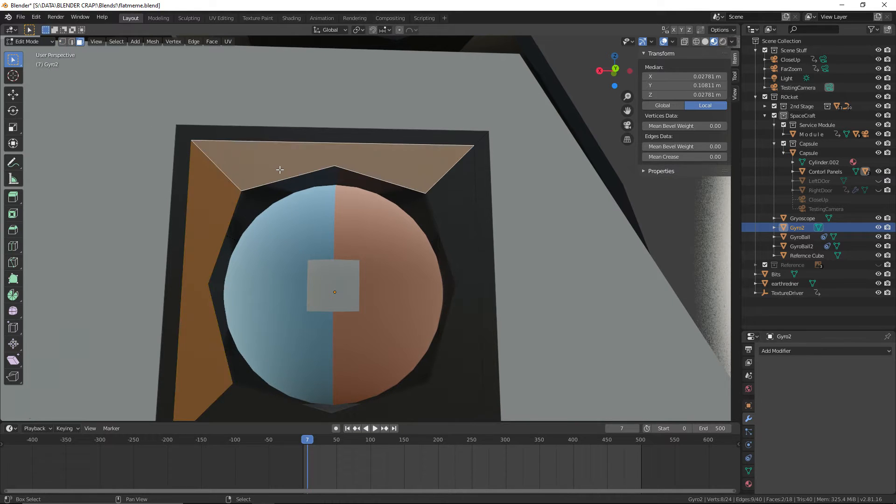
pyautogui.keyDown('shift'); pyautogui.click(467, 227); pyautogui.keyUp('shift')
pyautogui.keyDown('shift'); pyautogui.moveTo(456, 310); pyautogui.dragTo(552, 354, button='middle'); pyautogui.keyUp('shift')
pyautogui.keyDown('shift'); pyautogui.click(405, 382); pyautogui.keyUp('shift')
pyautogui.keyDown('shift'); pyautogui.moveTo(447, 190); pyautogui.dragTo(478, 315, button='middle'); pyautogui.keyUp('shift')
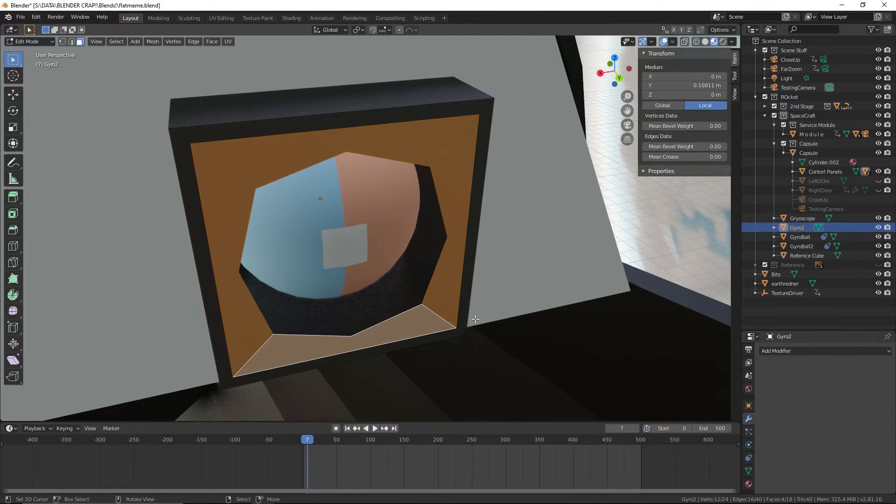
pyautogui.press('e')
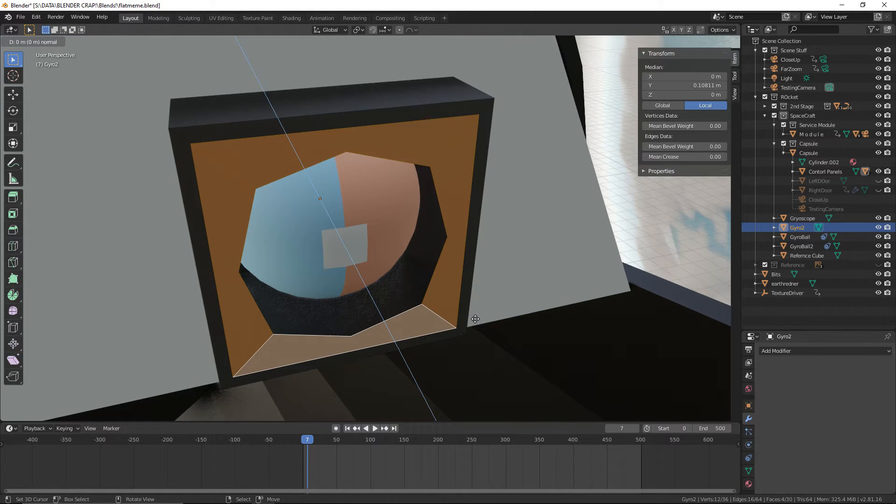
pyautogui.press('-')
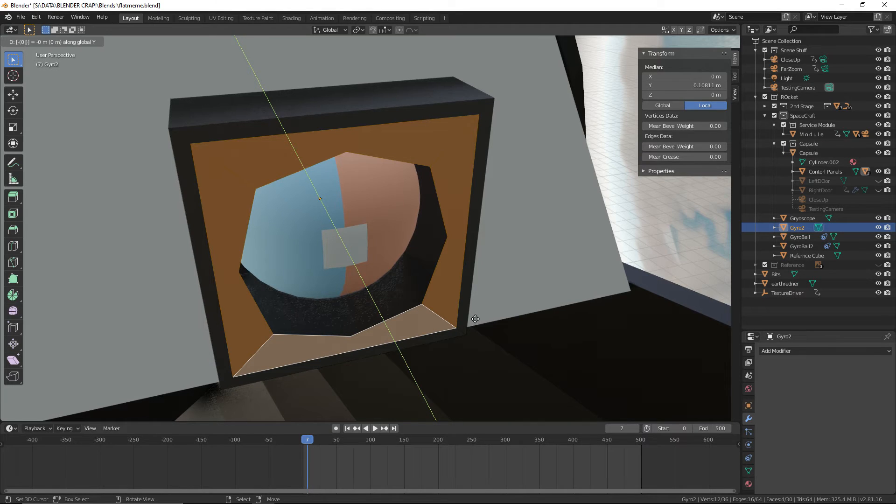
pyautogui.write('0.02')
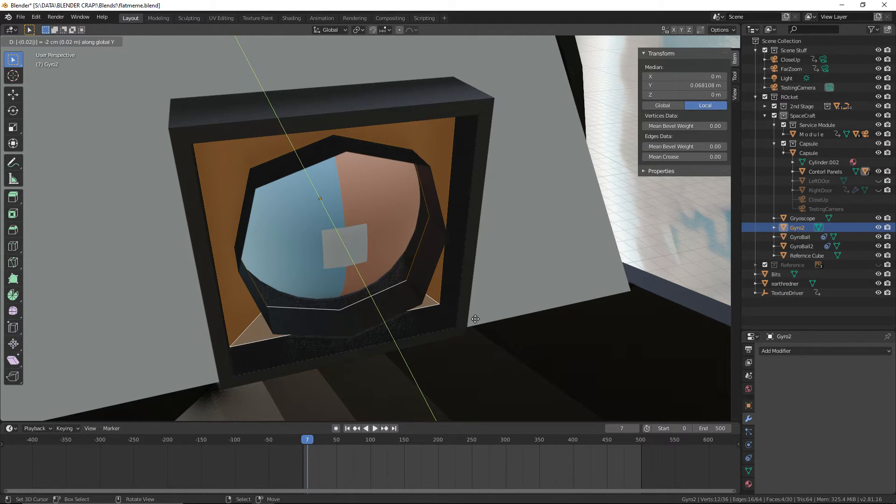
pyautogui.press('Return')
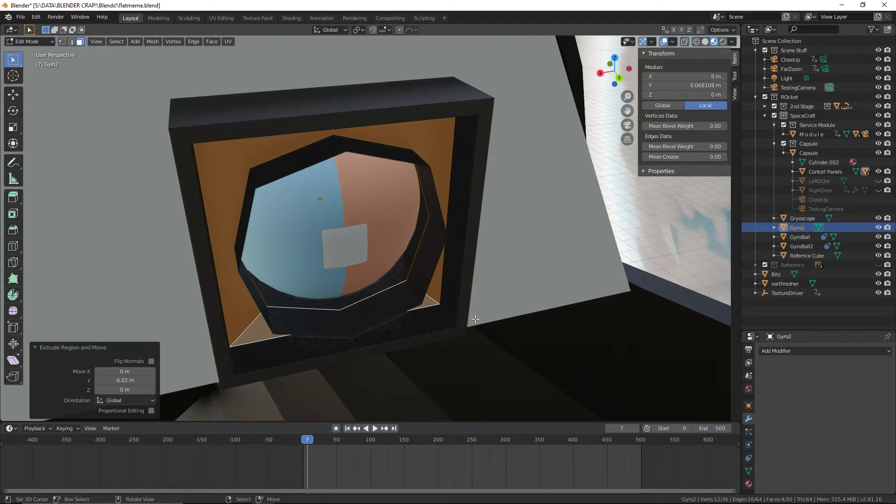
# Delete the ring of eight faces lining the inside of Gyro2's octagonal opening
pyautogui.keyDown('alt'); pyautogui.rightClick(361, 310); pyautogui.keyUp('alt')
pyautogui.keyDown('alt'); pyautogui.rightClick(376, 316); pyautogui.keyUp('alt')
pyautogui.keyDown('alt'); pyautogui.rightClick(415, 293); pyautogui.keyUp('alt')
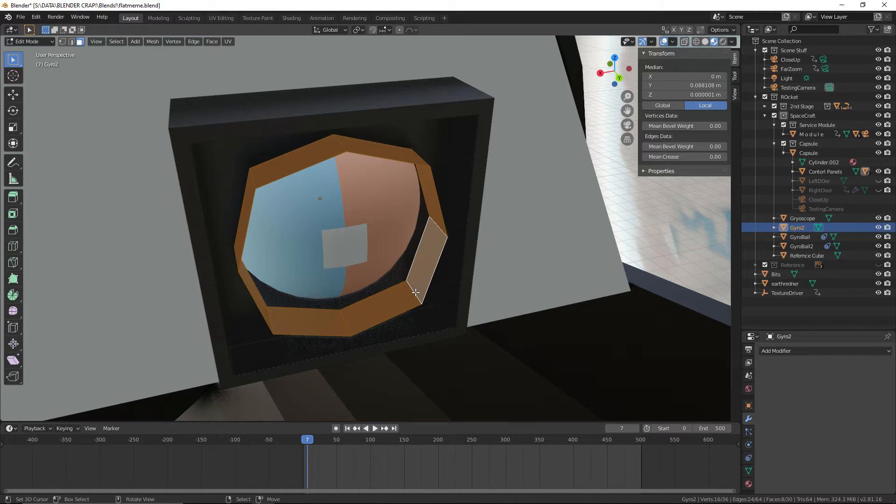
pyautogui.press('w')
pyautogui.press('x')
pyautogui.click(417, 289)
# Return the Gyro2 housing to Object Mode and save the file
pyautogui.moveTo(417, 289); pyautogui.dragTo(466, 303, button='middle')
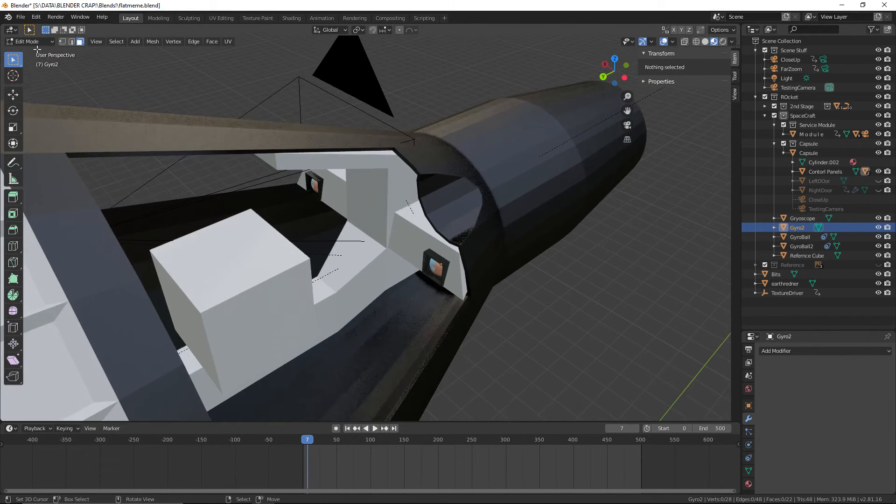
pyautogui.click(20, 17)
pyautogui.click(28, 41)
pyautogui.click(28, 50)
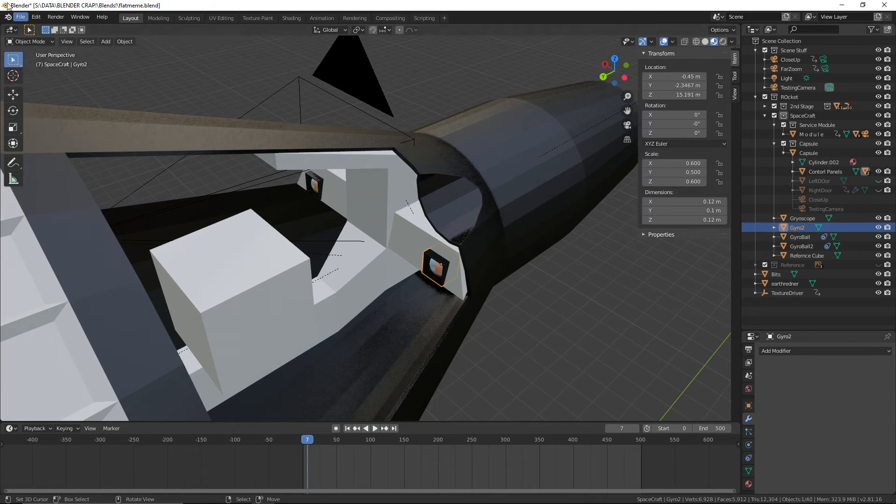
pyautogui.click(20, 17)
pyautogui.click(28, 76)
# Set the timeline to frame 0, select the earthredner backdrop, and save the file again
pyautogui.moveTo(187, 210); pyautogui.dragTo(303, 421, button='middle')
pyautogui.press('space')
pyautogui.moveTo(334, 466); pyautogui.dragTo(210, 455)
pyautogui.rightClick(111, 359)
pyautogui.scroll(-5, 110, 359)
pyautogui.moveTo(111, 359); pyautogui.dragTo(119, 331, button='middle')
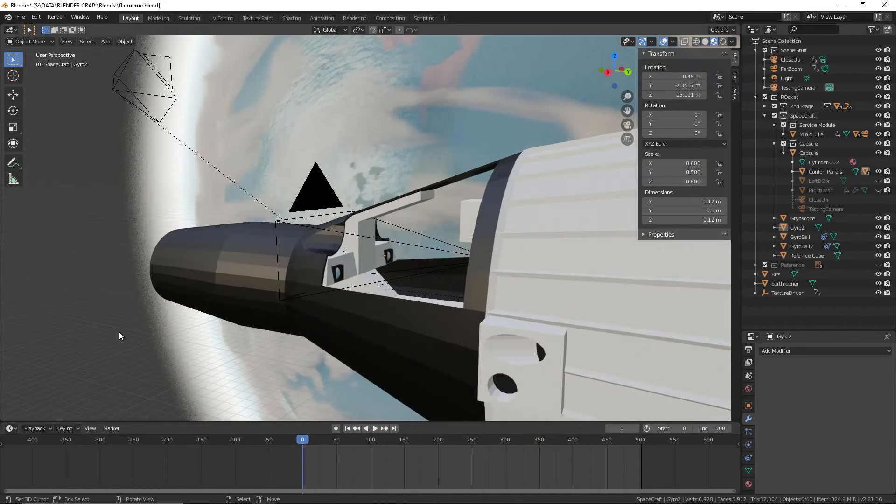
pyautogui.rightClick(111, 327)
pyautogui.rightClick(92, 319)
pyautogui.click(19, 17)
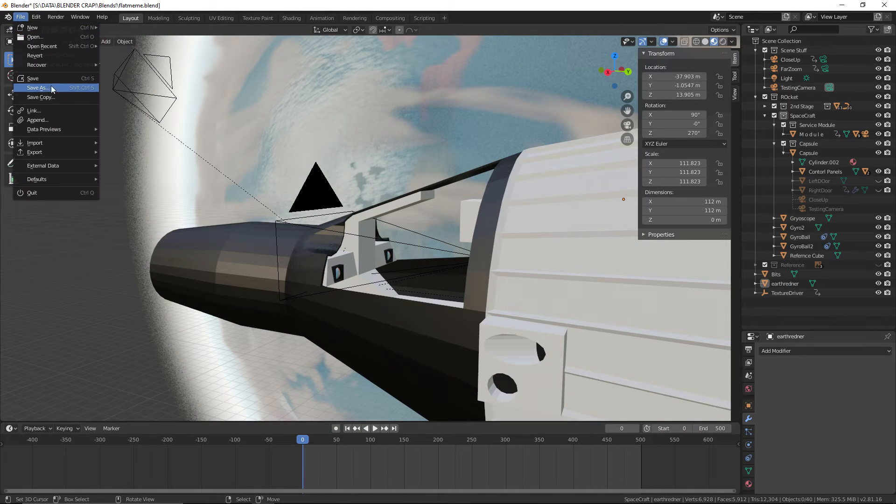
pyautogui.click(54, 78)
# Examine both control panels with their gyroscopes from several angles and look at the rendered spacecraft video
pyautogui.scroll(5, 561, 308)
pyautogui.moveTo(560, 309); pyautogui.dragTo(243, 196, button='middle')
pyautogui.click(21, 17)
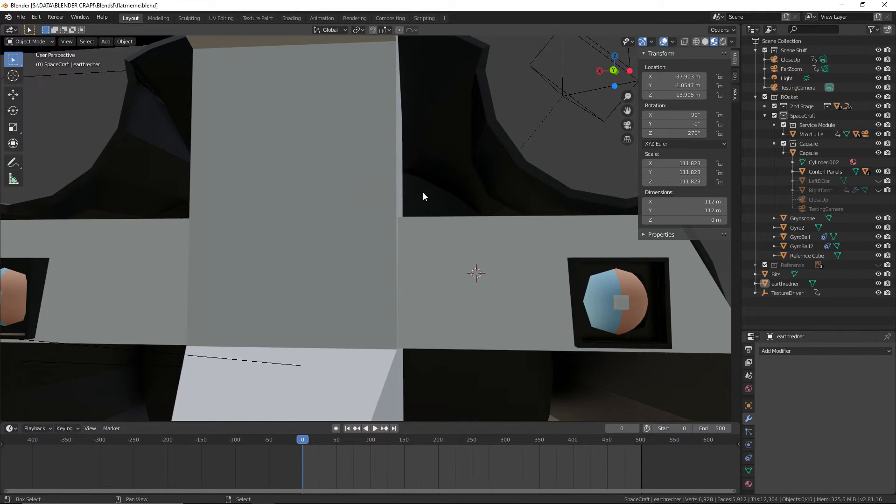
pyautogui.moveTo(422, 193); pyautogui.dragTo(383, 190, button='middle')
pyautogui.hotkey('alt', 'Tab')
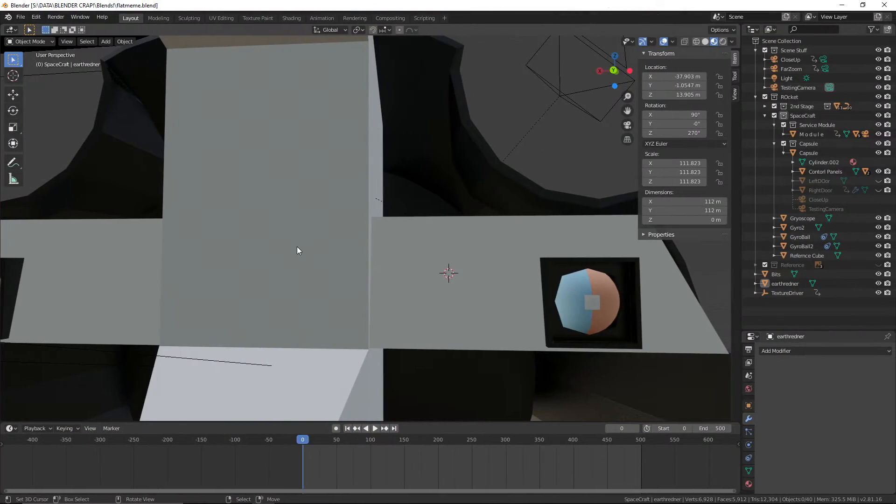
pyautogui.moveTo(204, 252); pyautogui.dragTo(458, 259, button='middle')
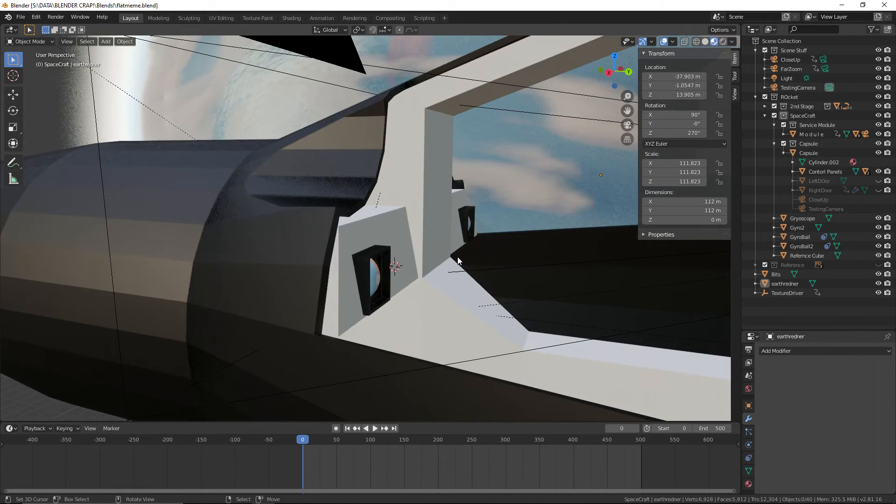
pyautogui.keyDown('shift'); pyautogui.moveTo(532, 222); pyautogui.dragTo(473, 252, button='middle'); pyautogui.keyUp('shift')
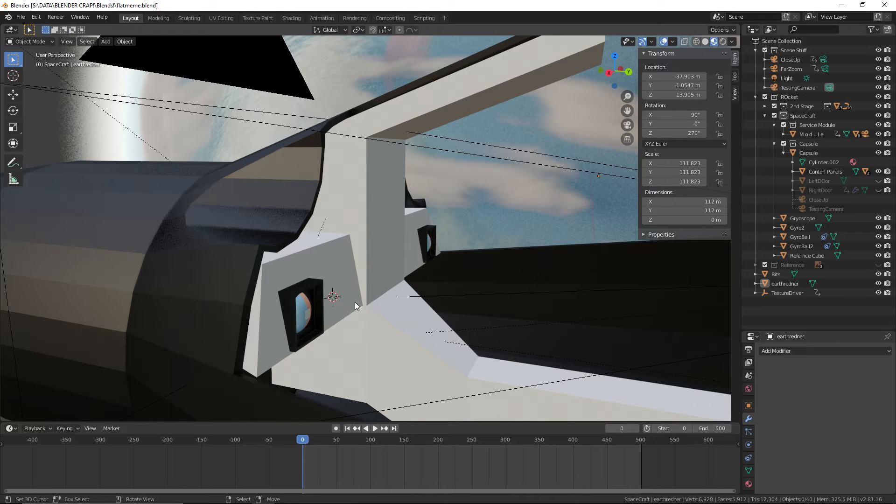
pyautogui.scroll(-3, 365, 298)
pyautogui.moveTo(365, 299); pyautogui.dragTo(413, 332, button='middle')
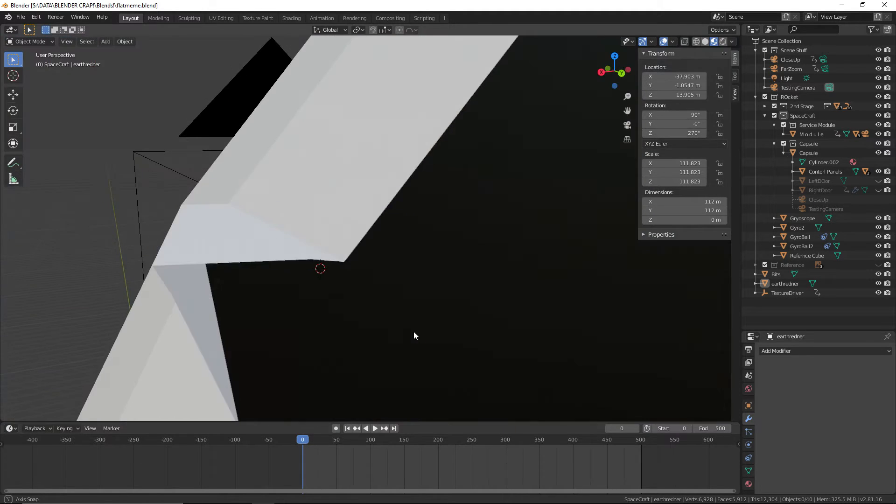
pyautogui.scroll(3, 418, 330)
# Add a 16-vertex cylinder of 0.2 m radius and 0.25 m depth beside the gyroscope, with its X rotation at 90°
pyautogui.click(106, 41)
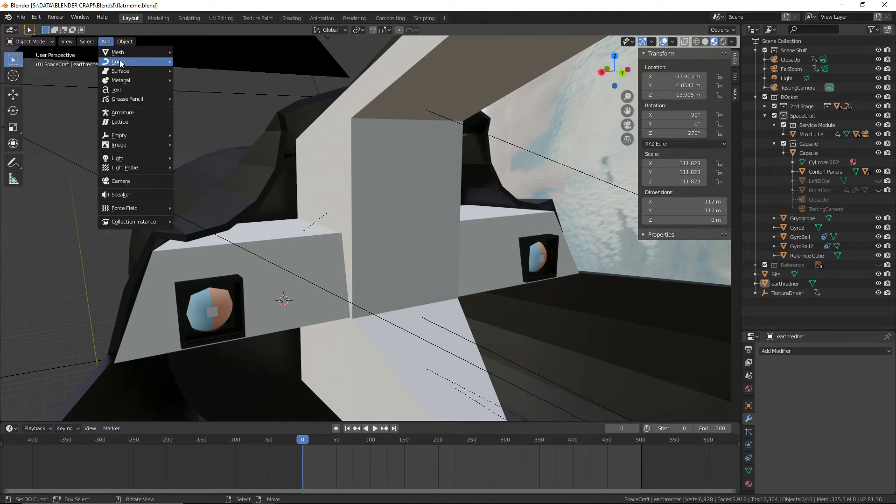
pyautogui.moveTo(131, 55)
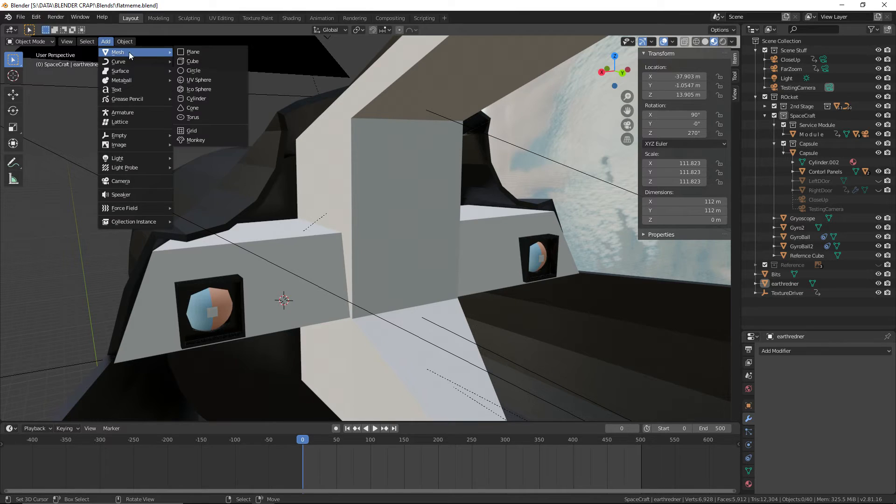
pyautogui.click(214, 98)
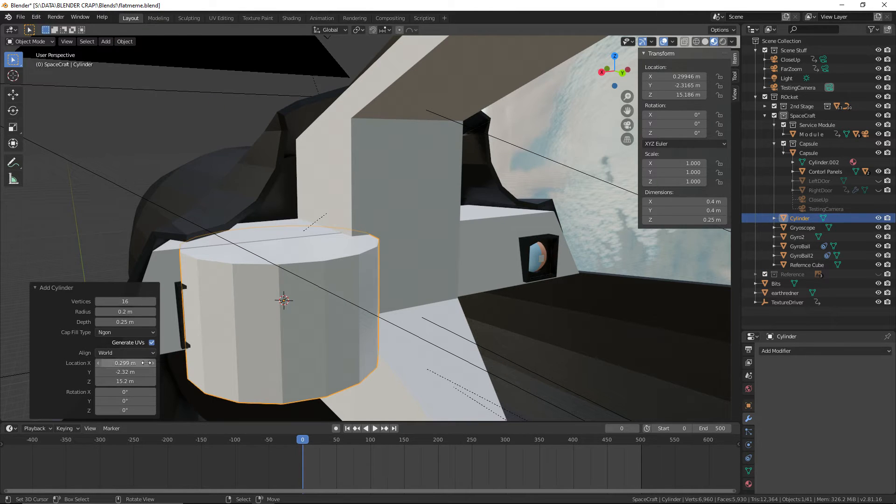
pyautogui.moveTo(115, 403); pyautogui.dragTo(625, 394)
pyautogui.click(115, 403)
pyautogui.write('0')
pyautogui.press('Return')
pyautogui.click(123, 392)
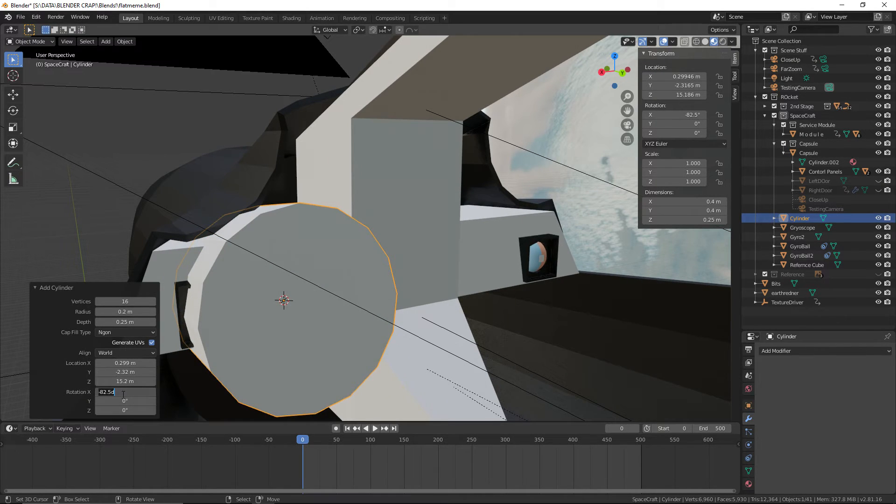
pyautogui.write('90')
pyautogui.press('Return')
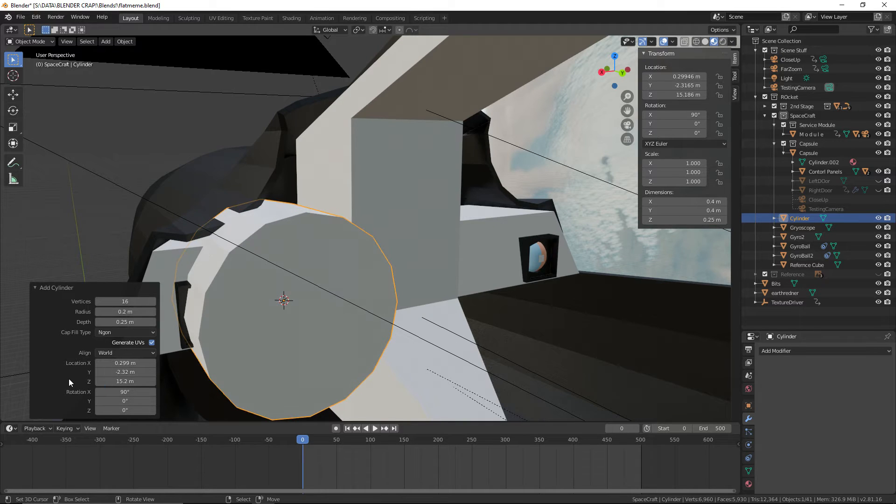
# Try radii of 0.04 m, 0.02 m and 0.05 m for the new cylinder beside the gyroscope
pyautogui.moveTo(107, 312); pyautogui.dragTo(148, 312)
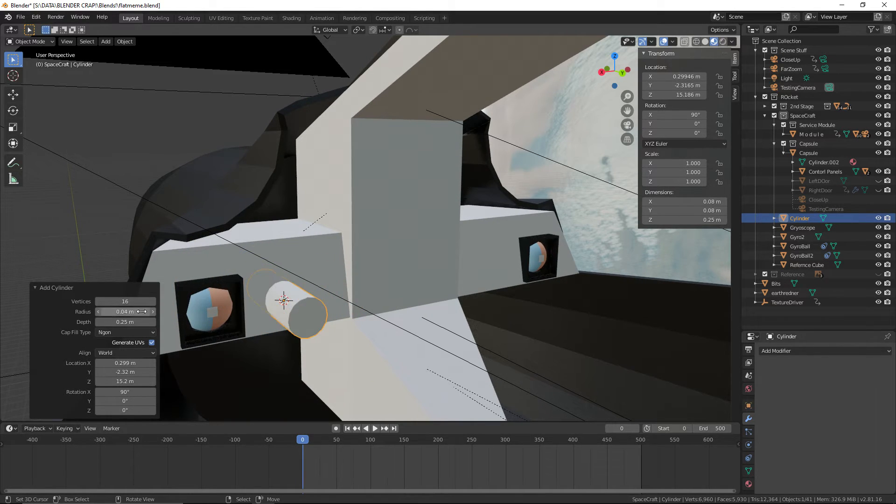
pyautogui.click(148, 311)
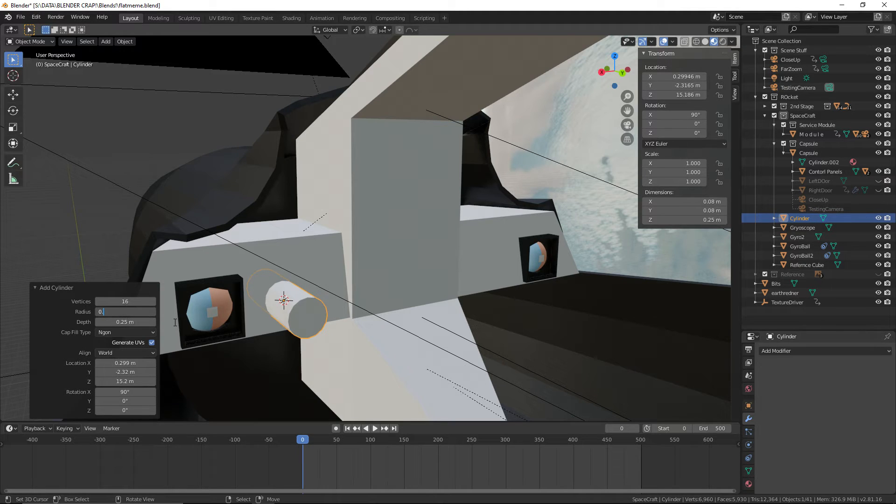
pyautogui.write('0.02')
pyautogui.press('Return')
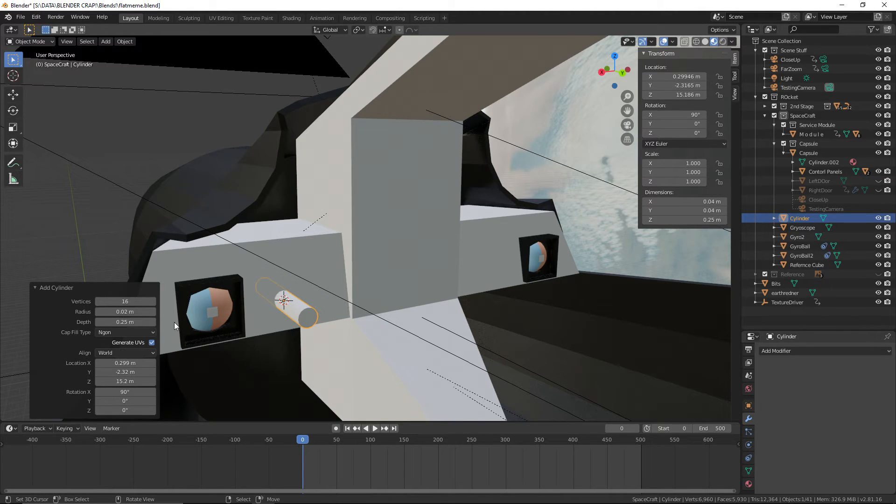
pyautogui.click(130, 312)
pyautogui.write('0.05')
pyautogui.press('Return')
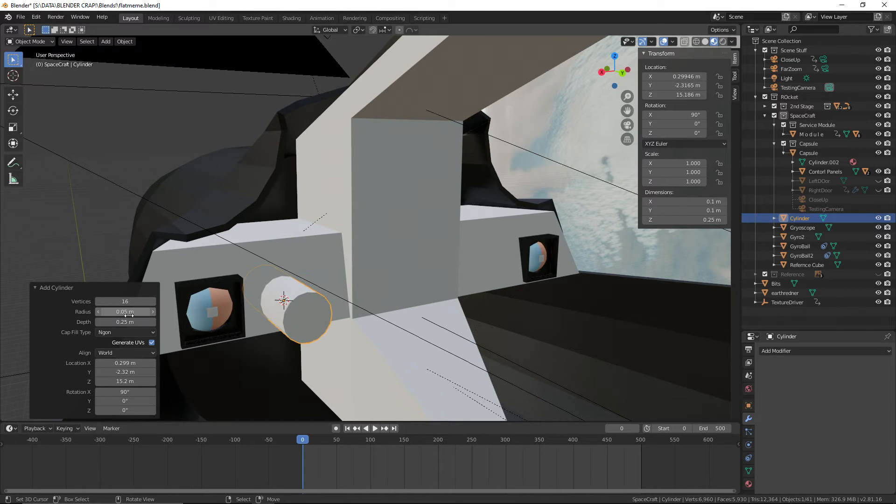
pyautogui.click(128, 316)
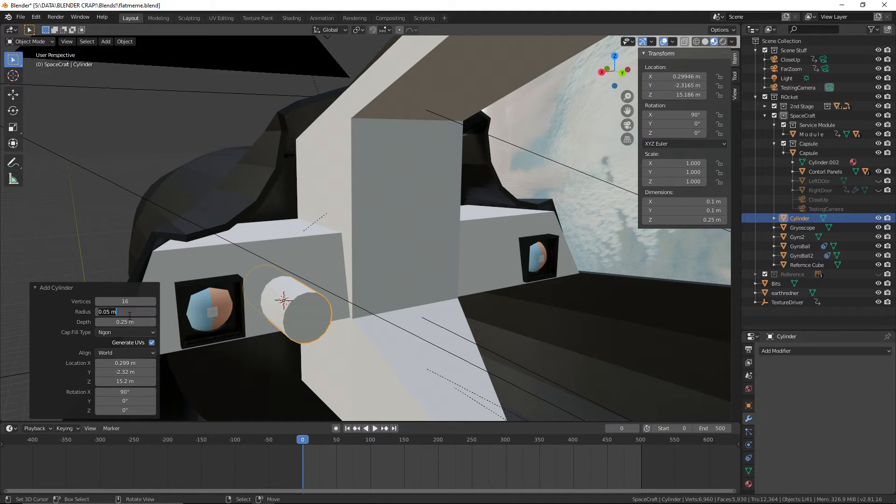
pyautogui.write('0.02')
pyautogui.press('Return')
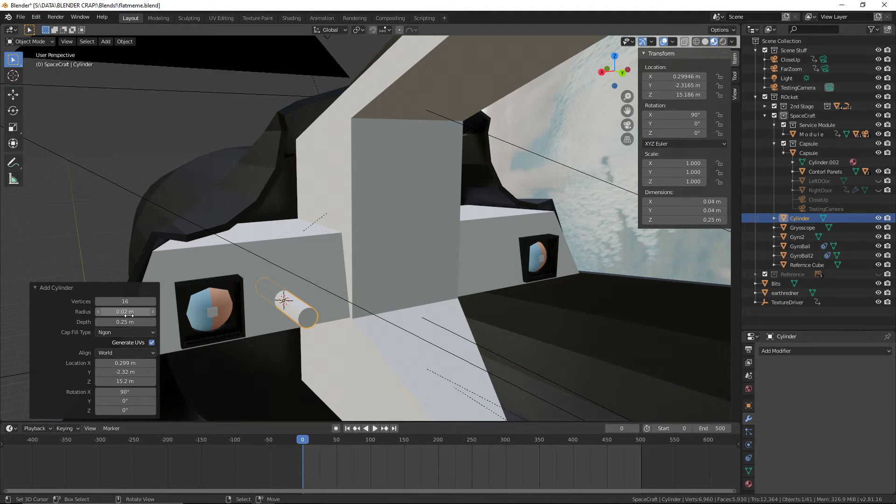
# Set the new cylinder's radius to 0.04 m and its depth to 0.02 m
pyautogui.click(129, 316)
pyautogui.write('0.04')
pyautogui.press('Return')
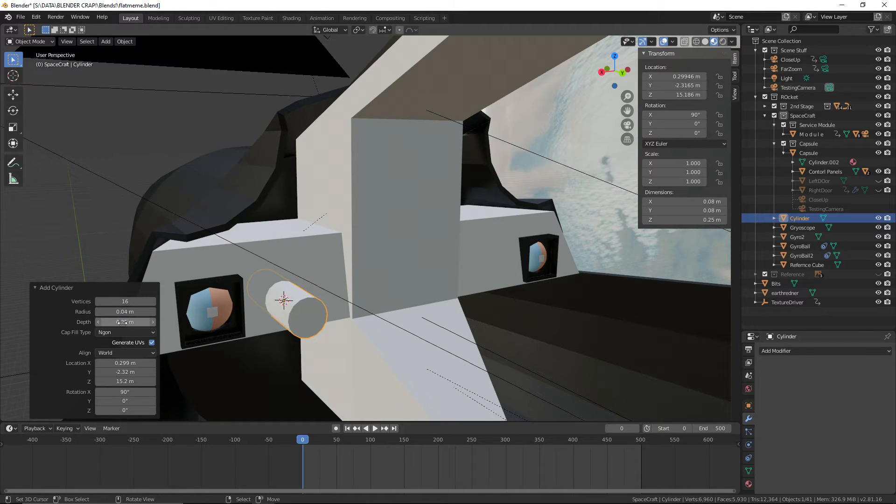
pyautogui.click(132, 322)
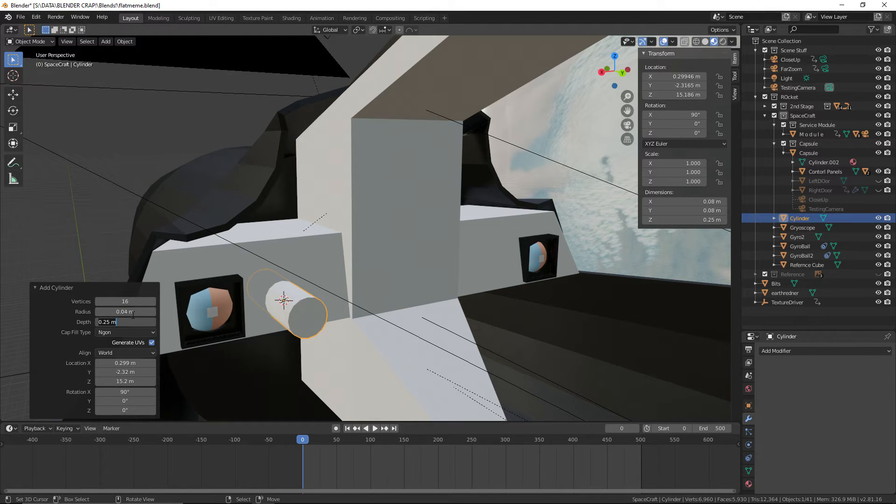
pyautogui.press('Return')
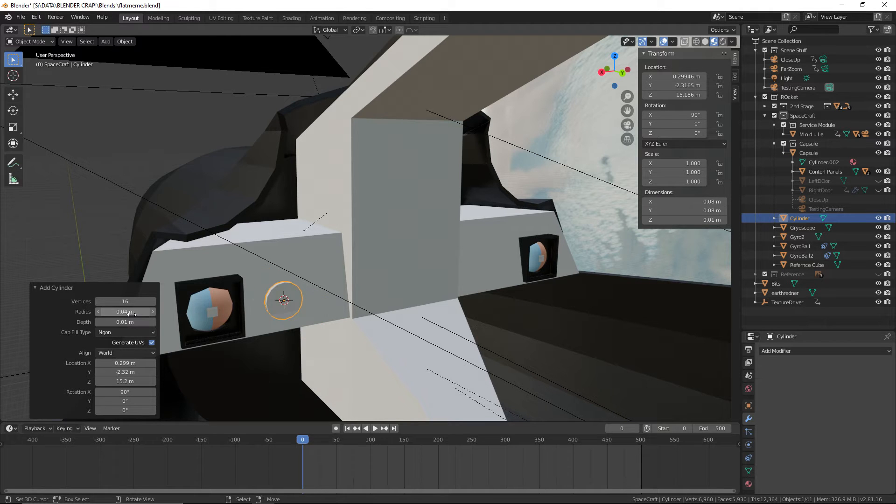
pyautogui.moveTo(187, 305); pyautogui.dragTo(428, 294, button='middle')
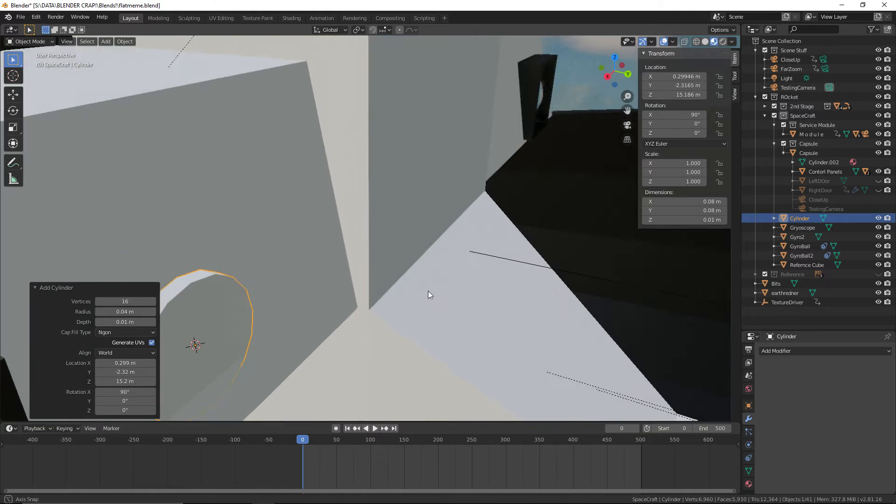
pyautogui.click(142, 322)
pyautogui.write('0.02')
pyautogui.press('Return')
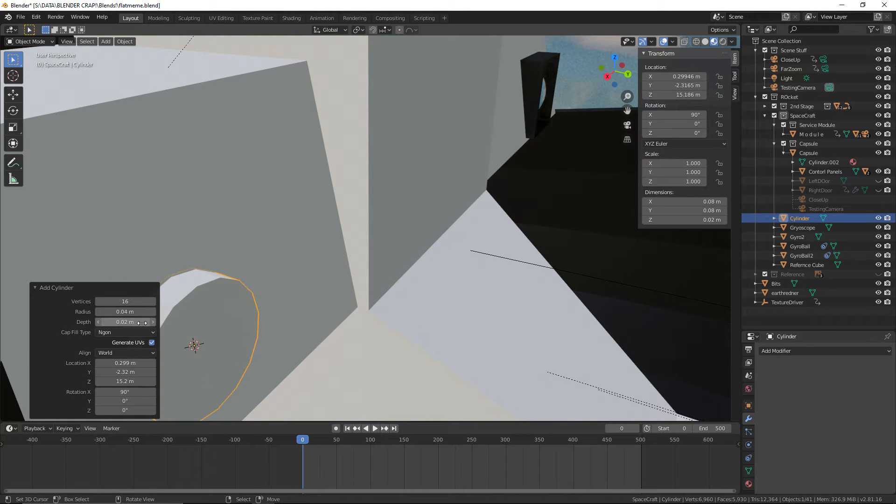
# Add a second cylinder on the face of the round dial, with its X rotation at 90°
pyautogui.moveTo(143, 322); pyautogui.dragTo(370, 210, button='middle')
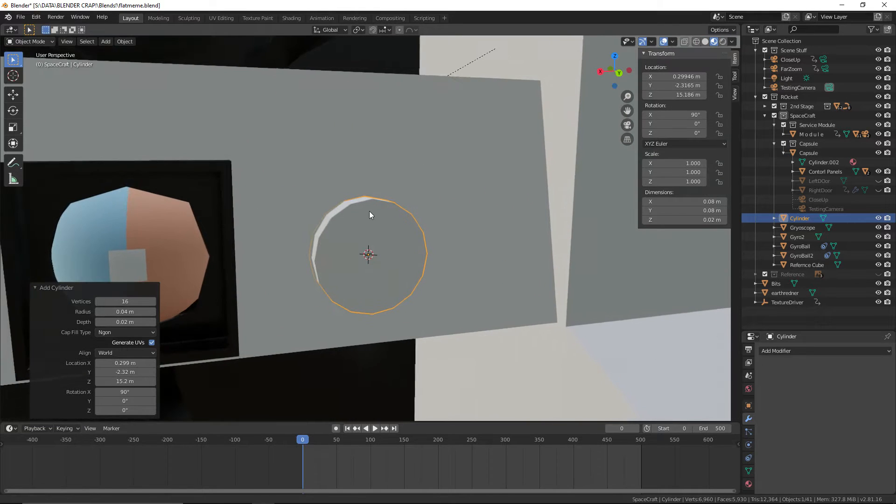
pyautogui.moveTo(154, 135); pyautogui.dragTo(356, 235, button='middle')
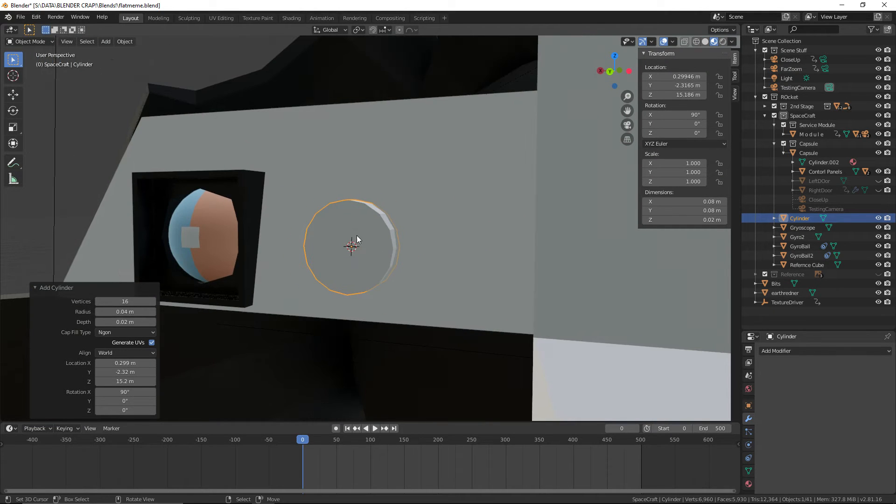
pyautogui.click(105, 42)
pyautogui.moveTo(117, 53)
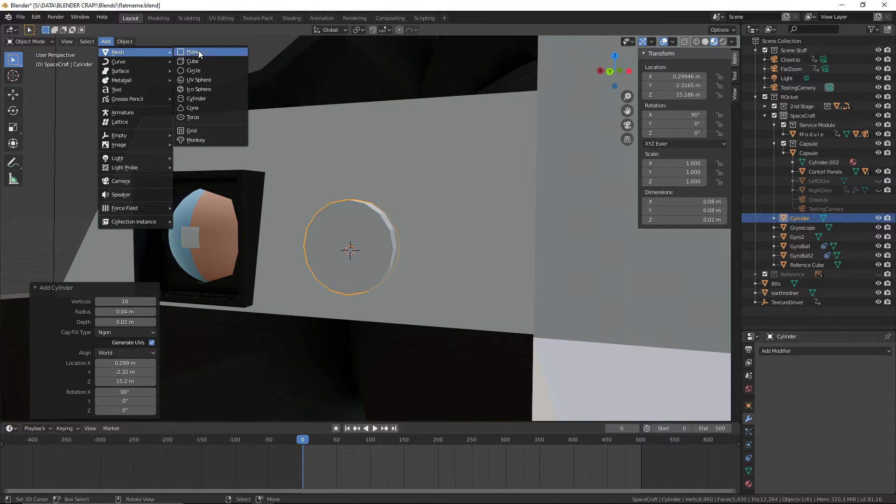
pyautogui.click(216, 98)
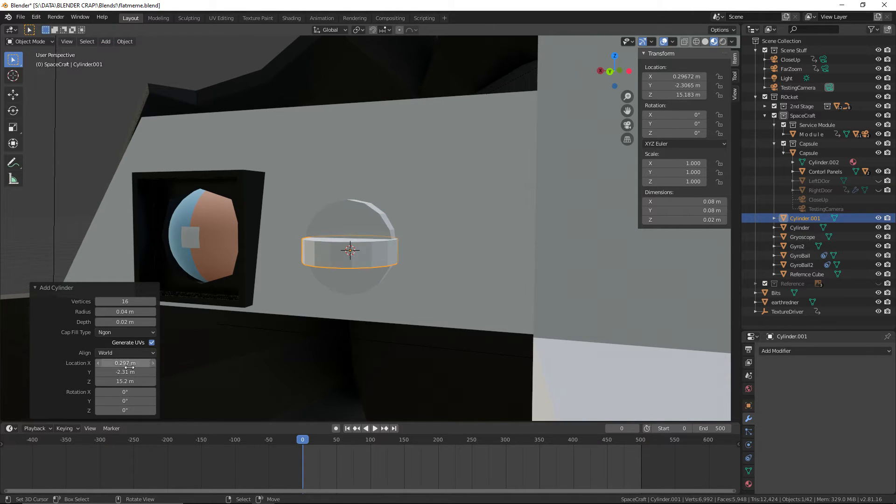
pyautogui.click(124, 391)
pyautogui.write('0d')
pyautogui.press('Return')
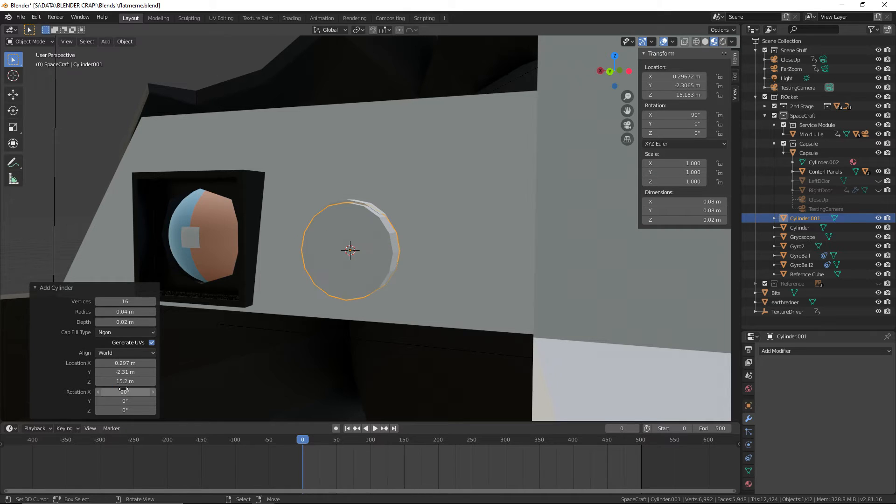
# Reduce the second cylinder to 3 vertices so it forms a triangular prism on the dial
pyautogui.scroll(4, 331, 294)
pyautogui.scroll(2, 318, 310)
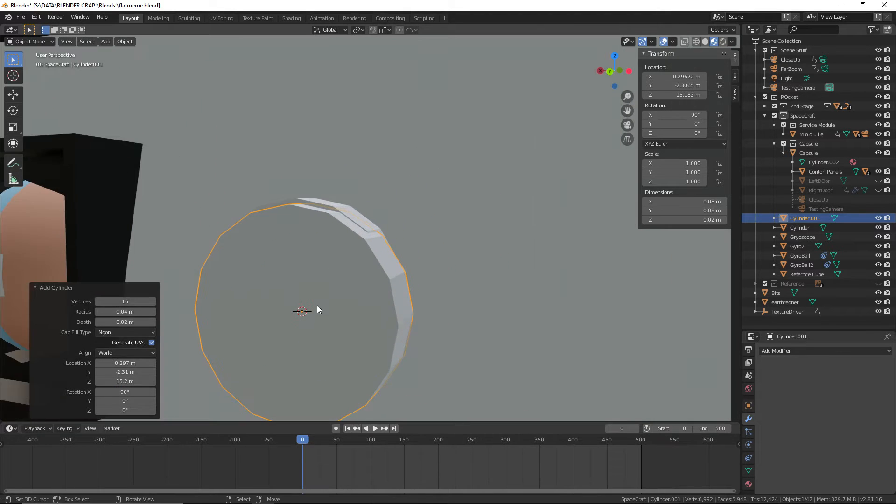
pyautogui.keyDown('shift'); pyautogui.moveTo(333, 298); pyautogui.dragTo(341, 272, button='middle'); pyautogui.keyUp('shift')
pyautogui.scroll(1, 340, 273)
pyautogui.scroll(-1, 340, 273)
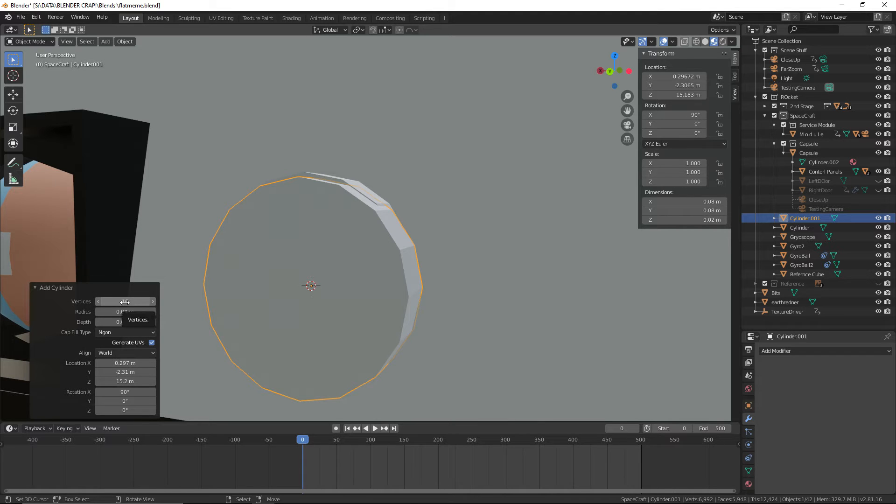
pyautogui.moveTo(136, 303); pyautogui.dragTo(112, 306)
pyautogui.scroll(-1, 286, 309)
pyautogui.moveTo(285, 309)
pyautogui.mouseDown(button='middle')
pyautogui.moveTo(310, 293)
pyautogui.moveTo(346, 293)
pyautogui.moveTo(242, 297)
pyautogui.moveTo(348, 295)
pyautogui.moveTo(290, 293)
pyautogui.mouseUp(button='middle')
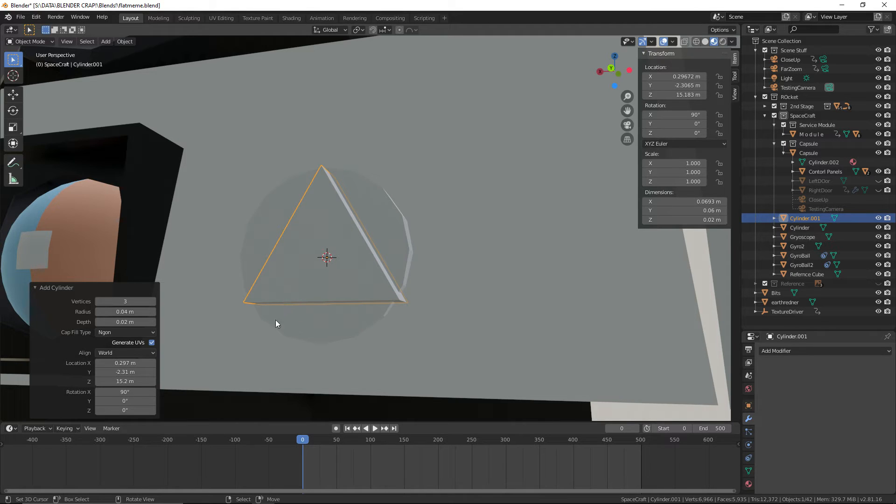
# In Edit Mode, narrow the triangle into a needle at about 0.098 scale along X and raise it about 0.0166 m along Z
pyautogui.click(41, 41)
pyautogui.click(47, 63)
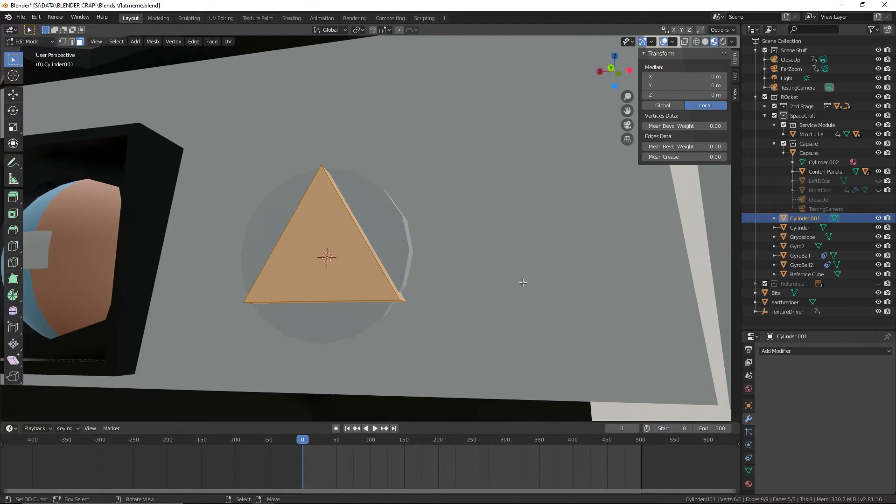
pyautogui.press('s')
pyautogui.press('x')
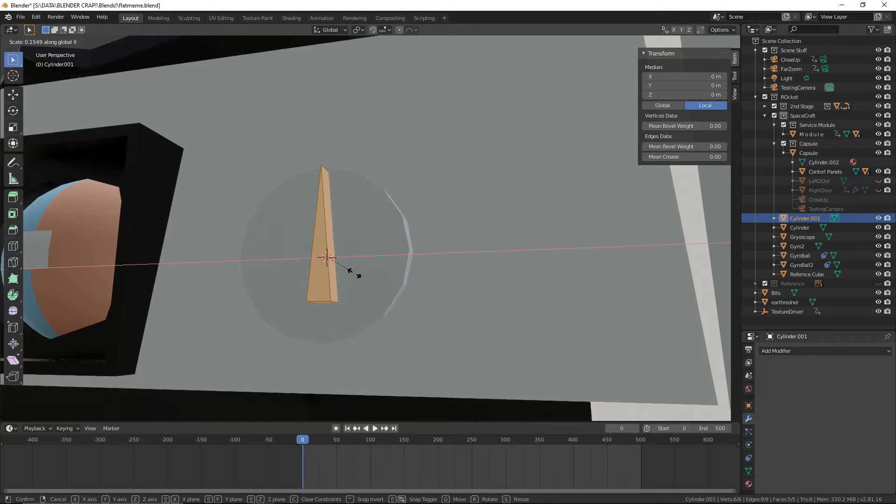
pyautogui.click(340, 278)
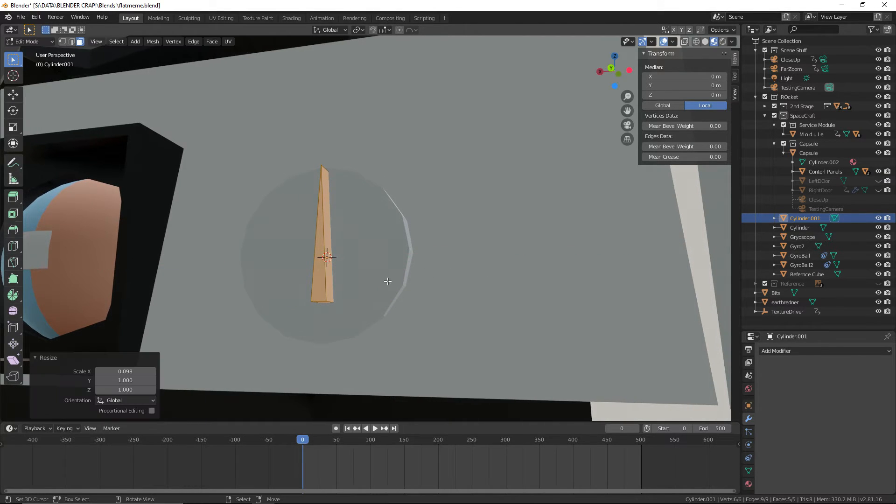
pyautogui.press('g')
pyautogui.press('z')
pyautogui.click(358, 257)
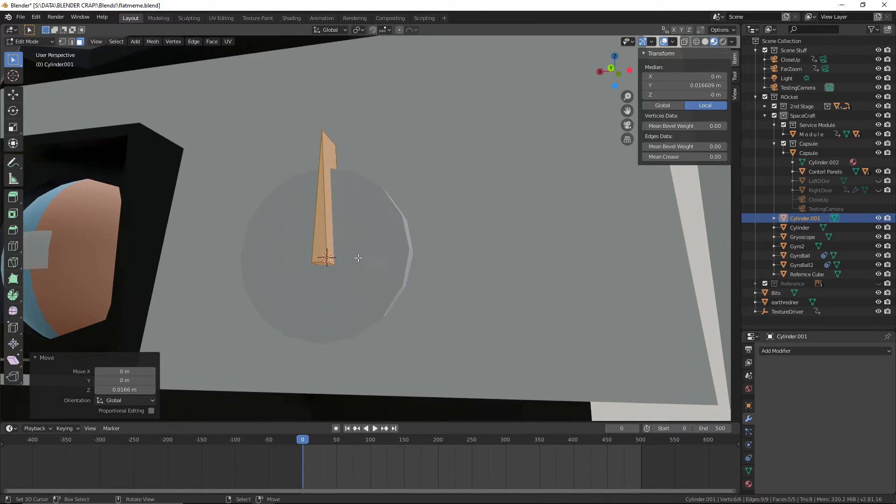
# Scale the needle uniformly to about 0.653 and lower it about 0.007 m along Z to fit inside the dial
pyautogui.moveTo(358, 258); pyautogui.dragTo(421, 284, button='middle')
pyautogui.scroll(3, 400, 286)
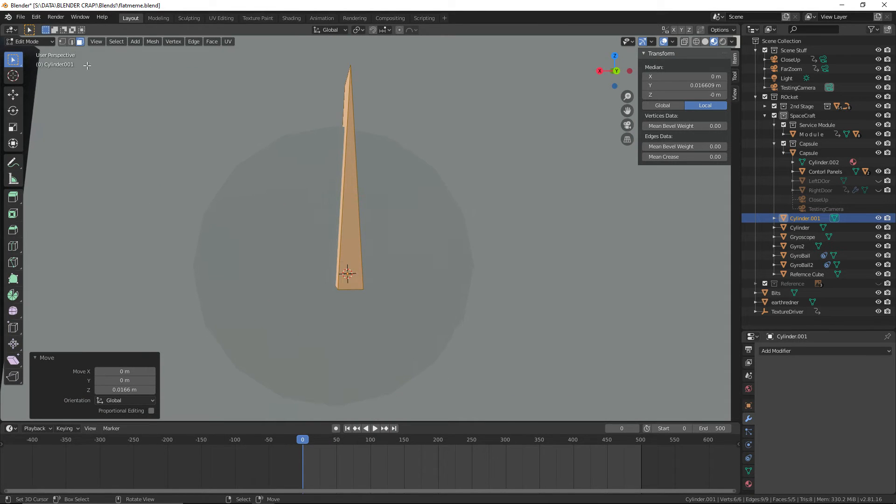
pyautogui.press('s')
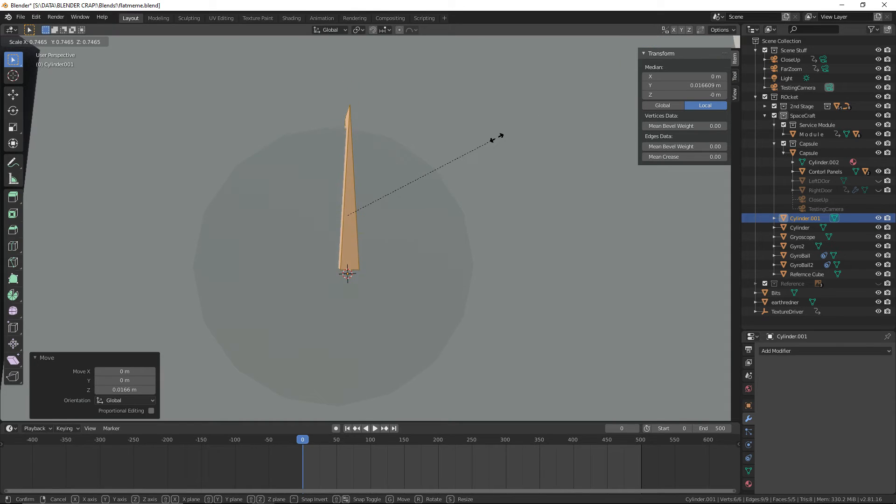
pyautogui.press('Escape')
pyautogui.press('s')
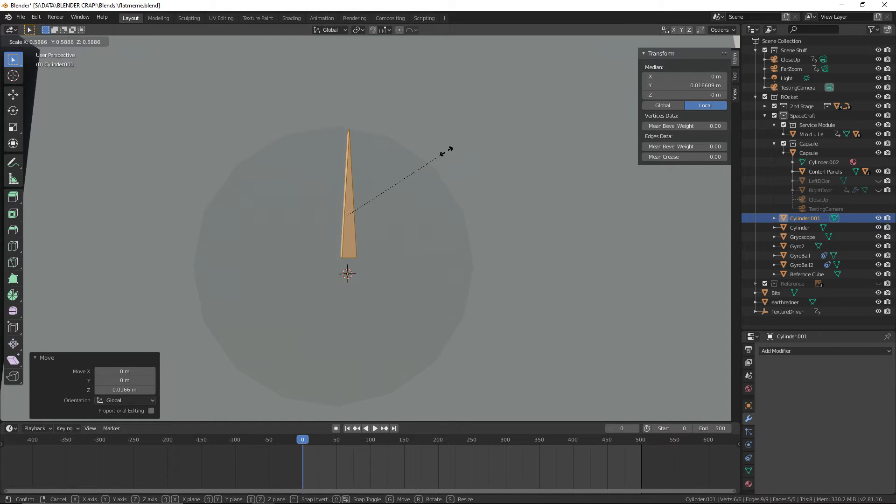
pyautogui.click(465, 146)
pyautogui.press('g')
pyautogui.press('z')
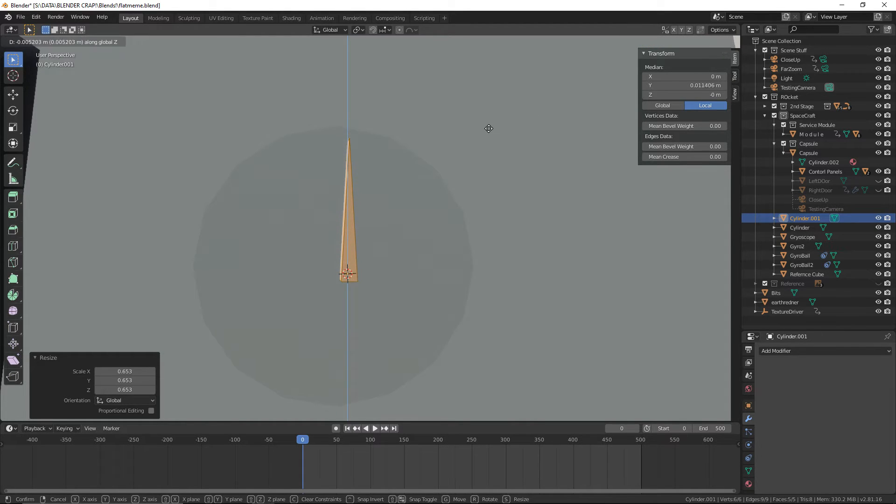
pyautogui.click(488, 134)
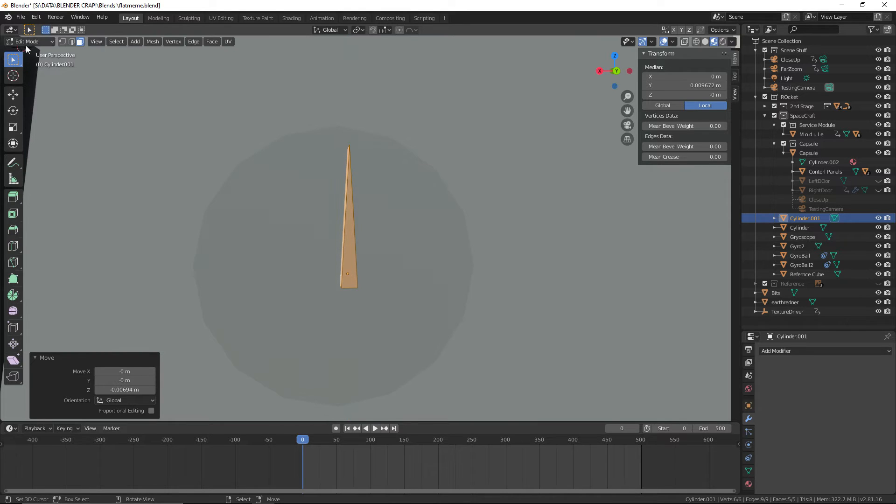
# Return the needle to Object Mode and save the file
pyautogui.click(31, 41)
pyautogui.click(28, 50)
pyautogui.click(21, 17)
pyautogui.click(34, 77)
# Assign the existing White Paint material to the needle
pyautogui.scroll(-3, 287, 220)
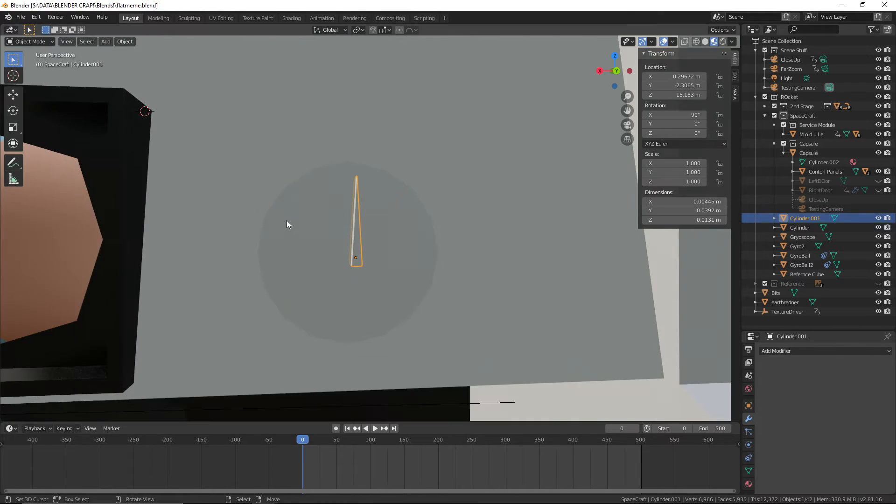
pyautogui.rightClick(288, 222)
pyautogui.moveTo(489, 321); pyautogui.dragTo(516, 329, button='middle')
pyautogui.rightClick(401, 242)
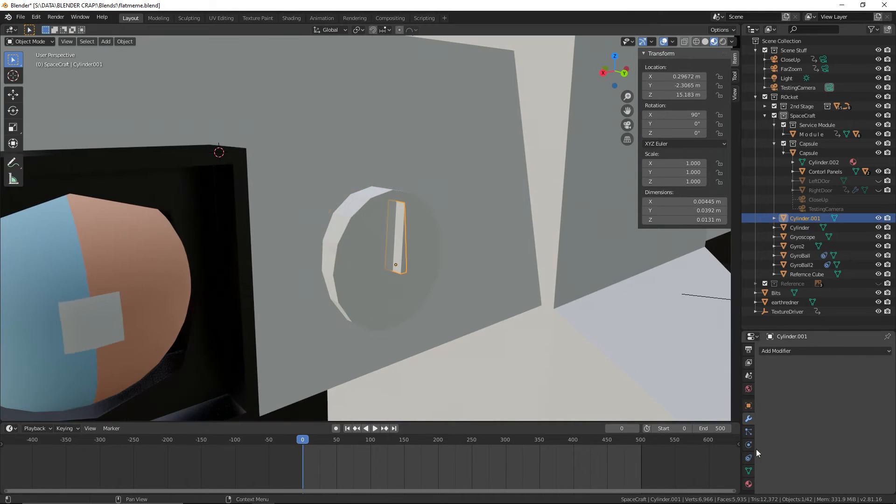
pyautogui.click(748, 484)
pyautogui.click(765, 382)
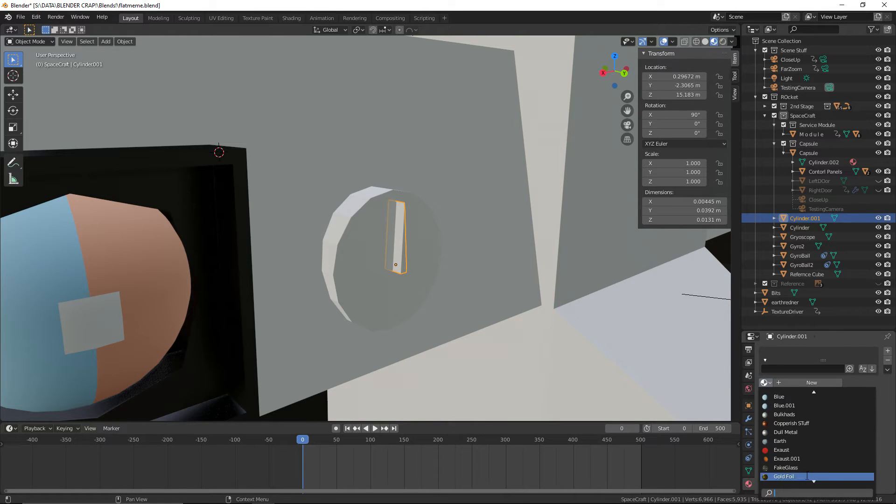
pyautogui.scroll(-5, 783, 477)
pyautogui.click(784, 476)
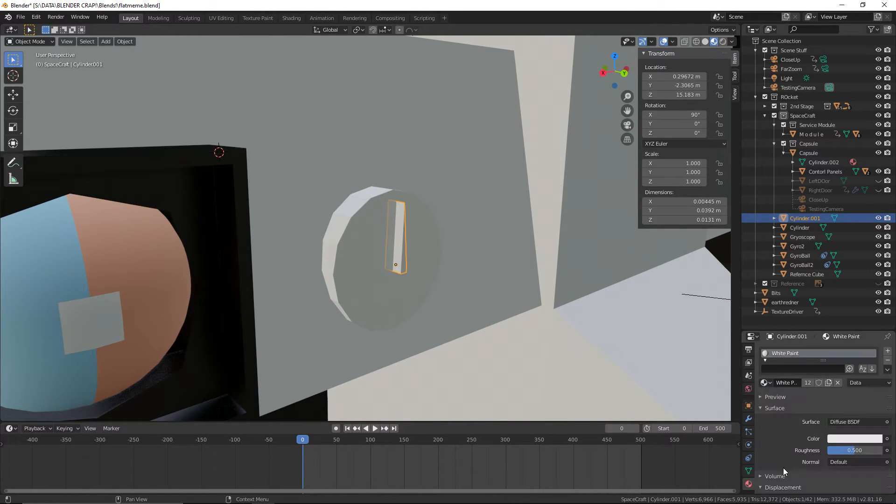
# Select the round dial cylinder behind the needle and assign it the existing Black Paint material
pyautogui.rightClick(329, 239)
pyautogui.click(769, 382)
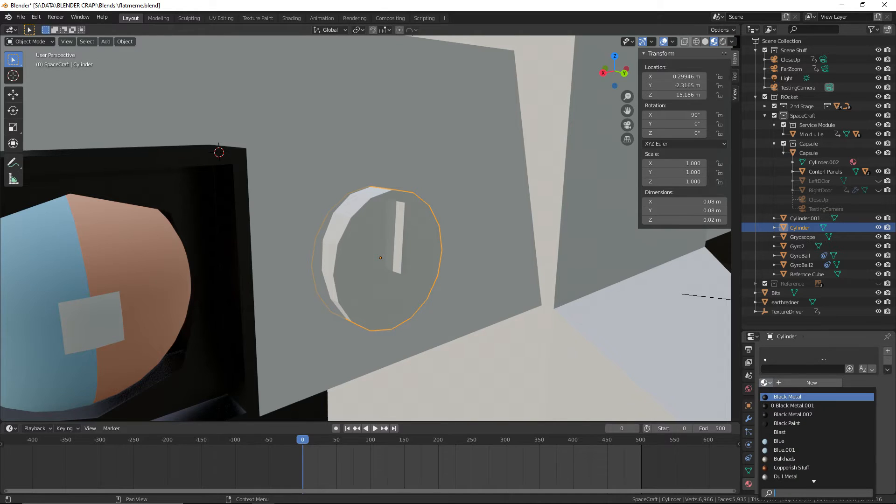
pyautogui.click(824, 425)
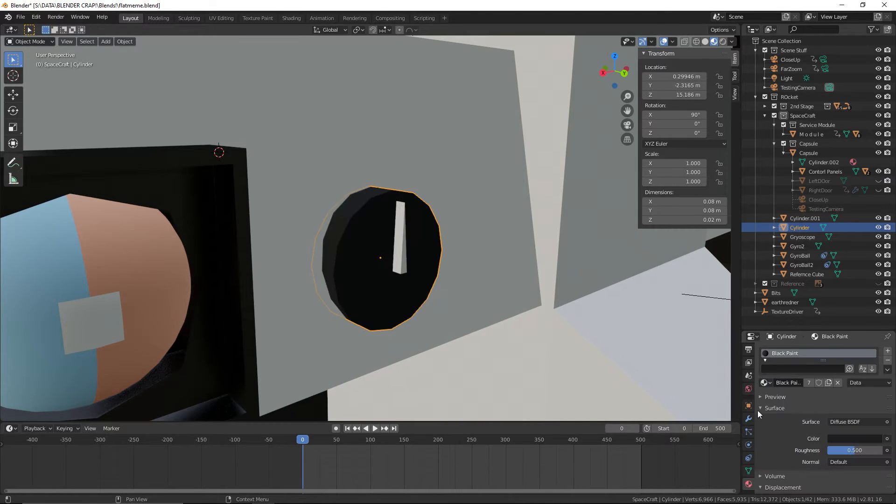
pyautogui.scroll(-5, 533, 335)
pyautogui.scroll(3, 537, 335)
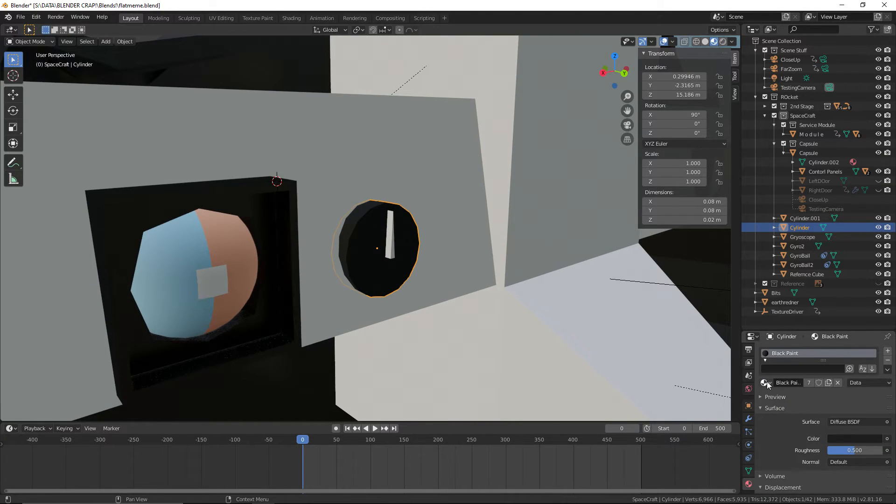
# Save the file with the black dial and white needle materials applied
pyautogui.scroll(-2, 407, 235)
pyautogui.click(19, 17)
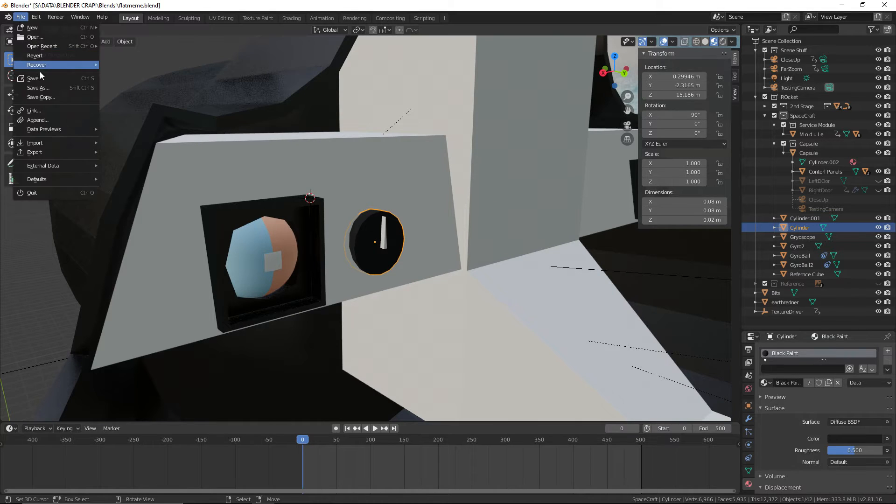
pyautogui.click(40, 83)
pyautogui.click(659, 405)
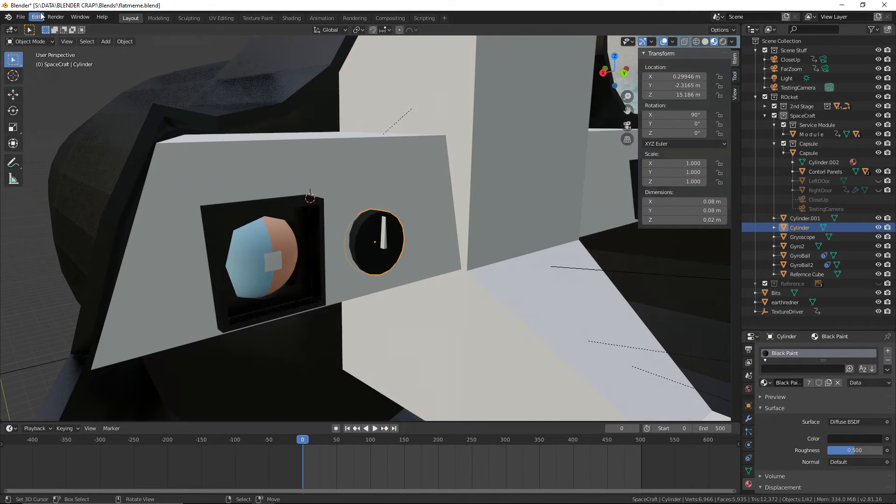
pyautogui.click(21, 17)
pyautogui.click(36, 78)
# Parent the white needle to the round dial cylinder using Object (Keep Transform)
pyautogui.moveTo(148, 108); pyautogui.dragTo(311, 148, button='middle')
pyautogui.hotkey('alt', 'a')
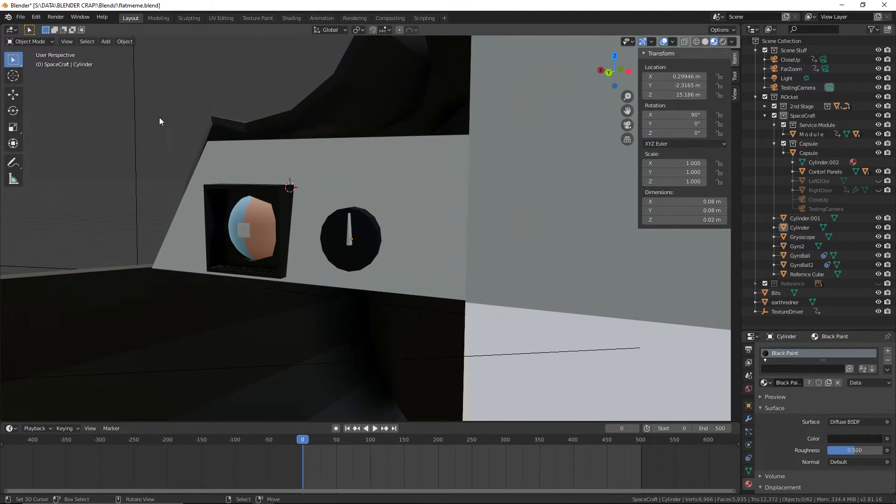
pyautogui.scroll(2, 348, 234)
pyautogui.rightClick(341, 234)
pyautogui.keyDown('shift'); pyautogui.rightClick(373, 233); pyautogui.keyUp('shift')
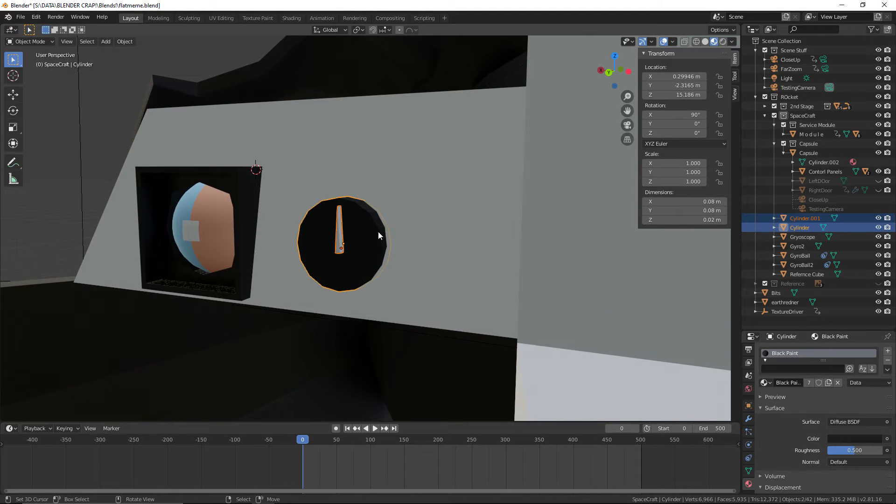
pyautogui.hotkey('ctrl', 'p')
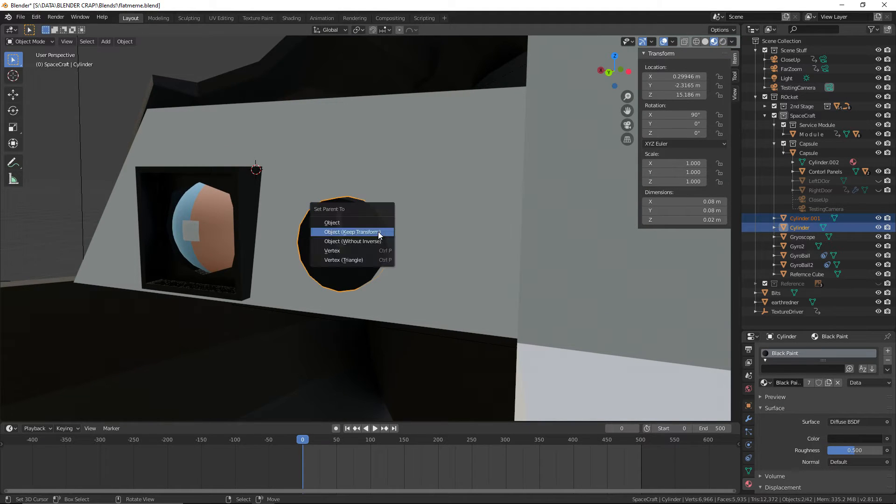
pyautogui.click(390, 233)
# Select the round dial cylinder on its own and rename it Dial
pyautogui.rightClick(371, 234)
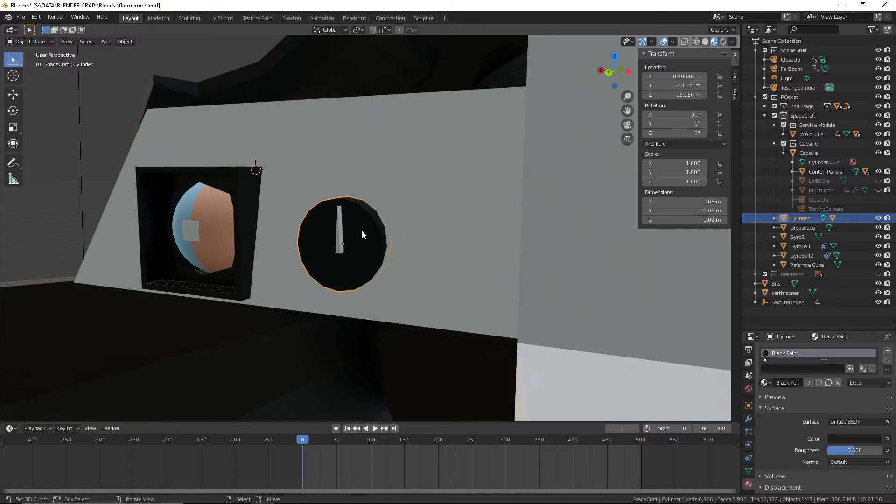
pyautogui.doubleClick(798, 218)
pyautogui.write('Dial')
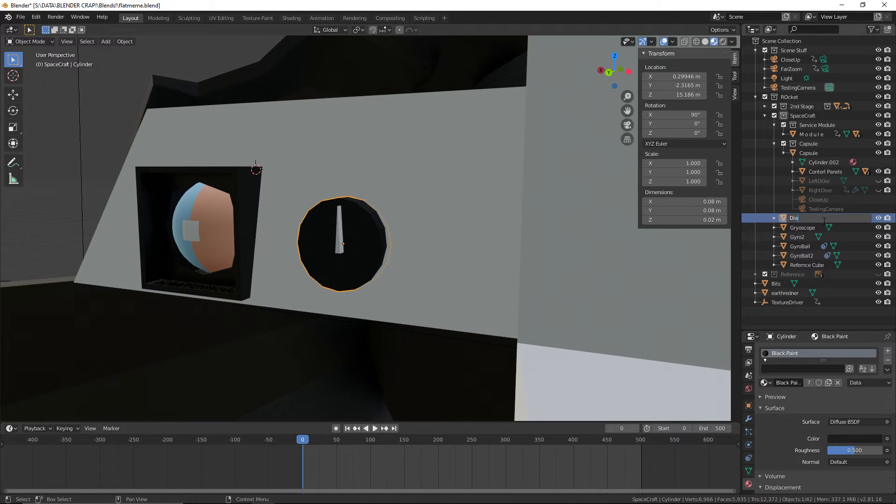
pyautogui.press('Return')
# Create a new collection named Insturments and nest it inside the Capsule collection
pyautogui.rightClick(782, 320)
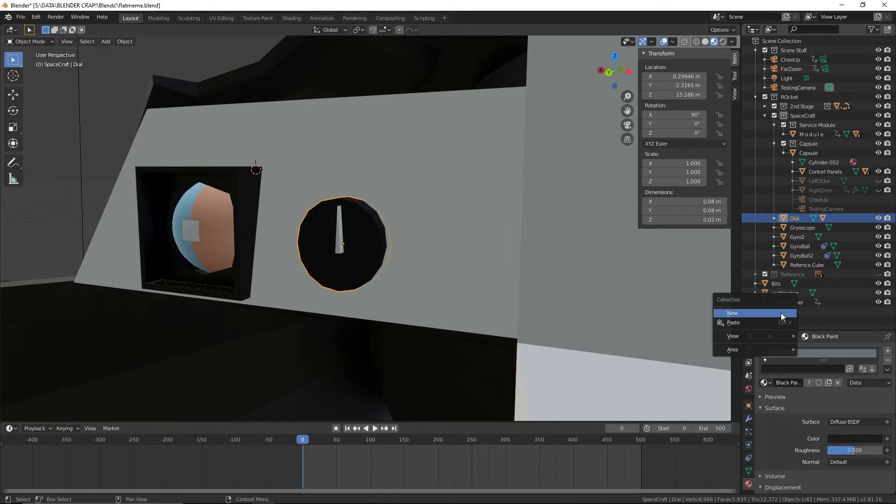
pyautogui.click(782, 315)
pyautogui.click(787, 284)
pyautogui.doubleClick(787, 283)
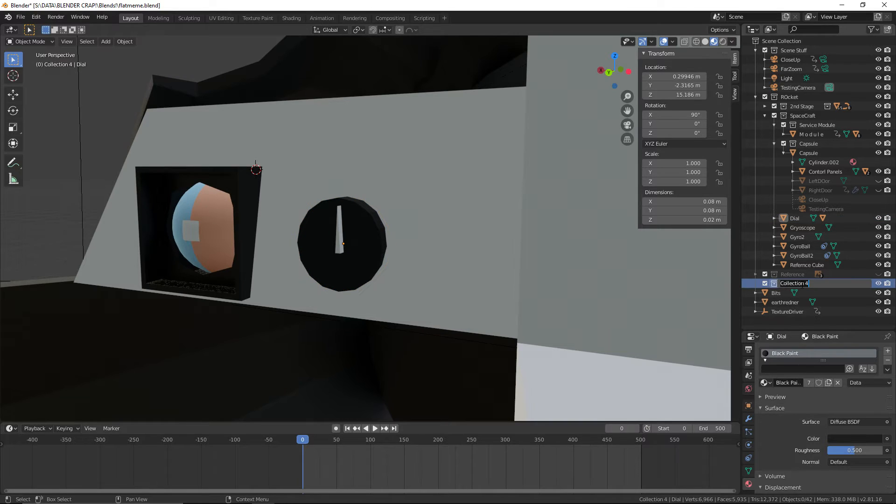
pyautogui.write('Insturments')
pyautogui.press('Return')
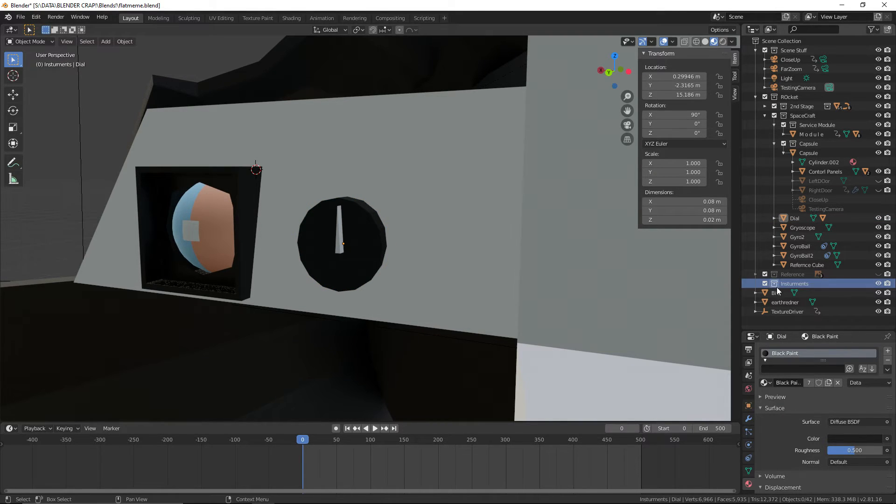
pyautogui.moveTo(793, 284); pyautogui.dragTo(817, 142)
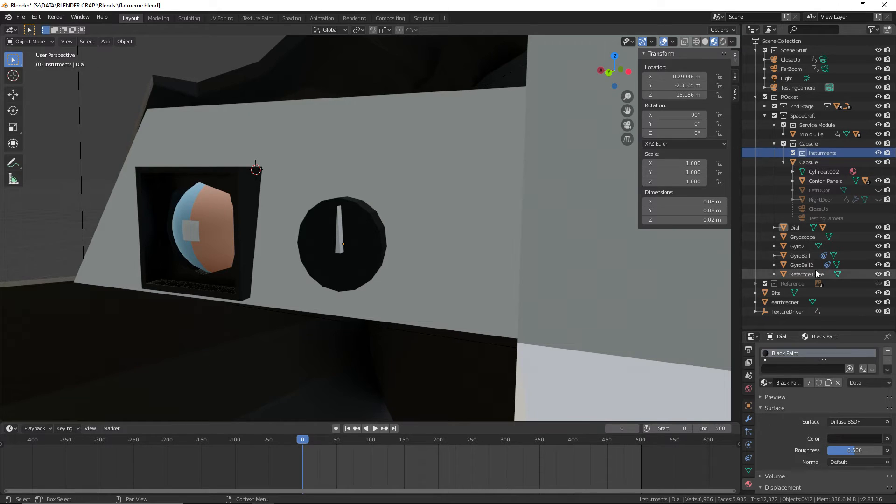
# Move Dial, Gryoscope, Gyro2, GyroBall and GyroBall2 into the Insturments collection and save the file
pyautogui.click(797, 275)
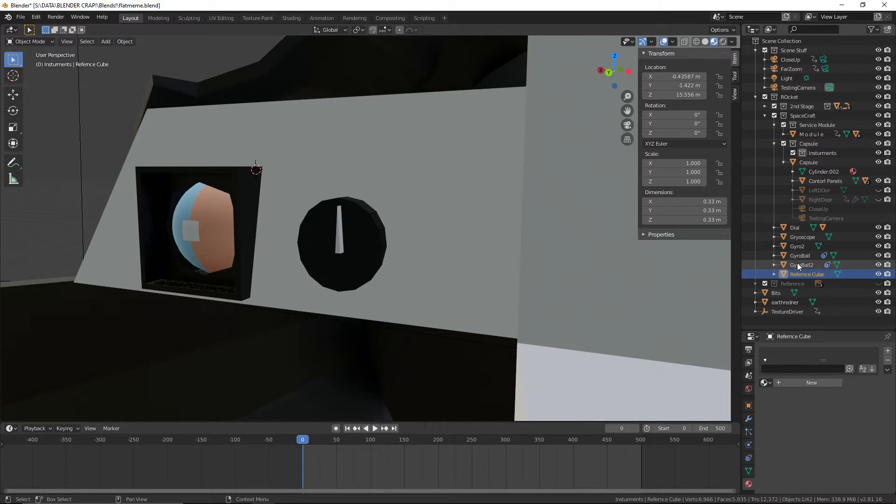
pyautogui.click(797, 262)
pyautogui.keyDown('shift'); pyautogui.click(796, 254); pyautogui.keyUp('shift')
pyautogui.keyDown('shift'); pyautogui.click(796, 245); pyautogui.keyUp('shift')
pyautogui.keyDown('shift'); pyautogui.click(796, 237); pyautogui.keyUp('shift')
pyautogui.keyDown('shift'); pyautogui.click(796, 227); pyautogui.keyUp('shift')
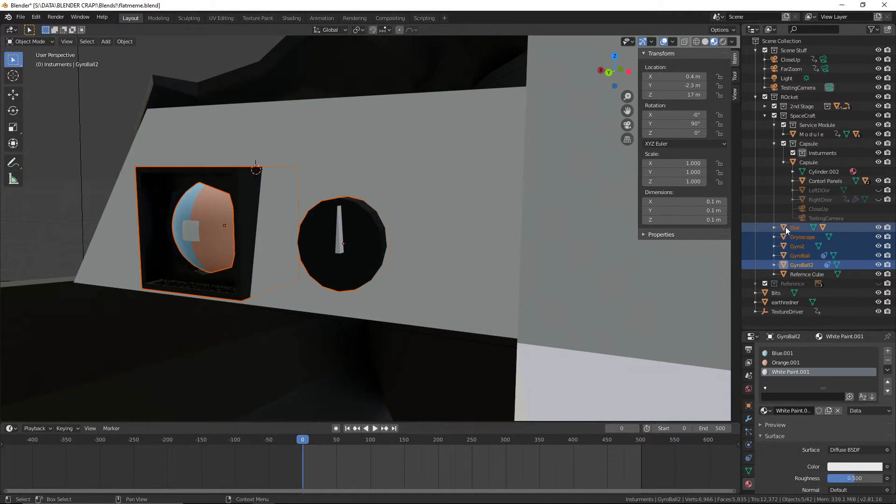
pyautogui.moveTo(785, 226); pyautogui.dragTo(819, 150)
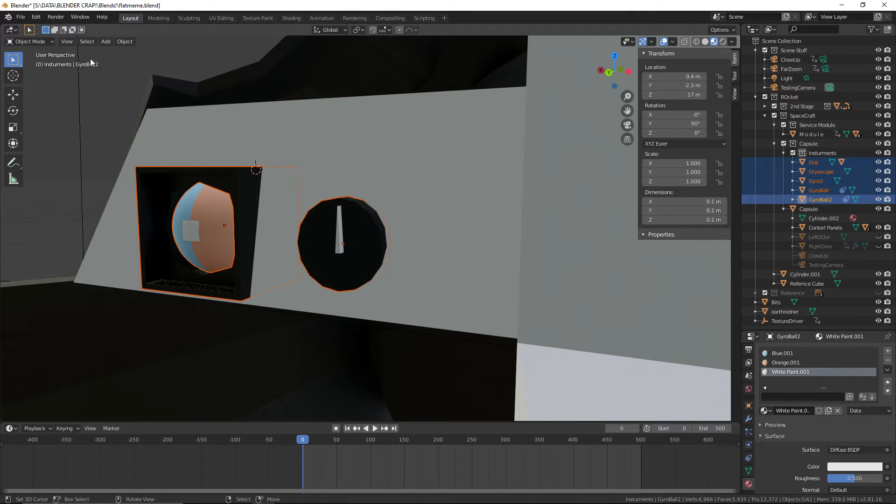
pyautogui.click(20, 16)
pyautogui.click(28, 79)
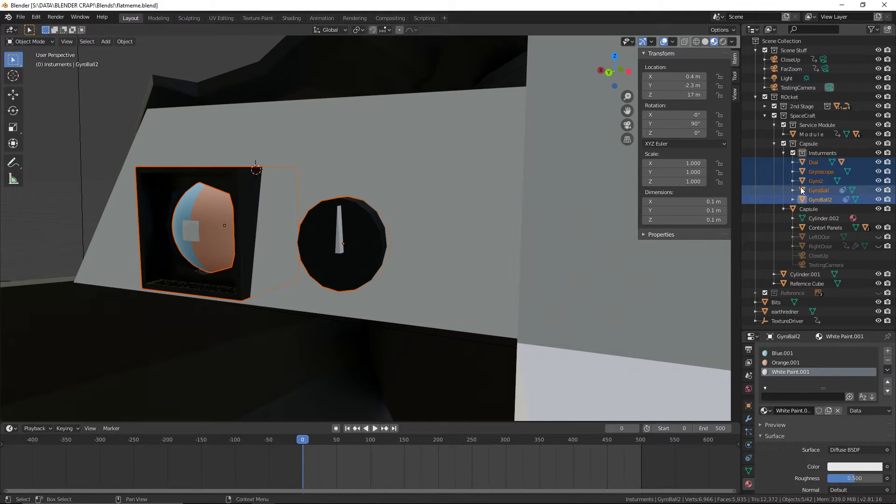
# Collapse the Capsule object's hierarchy in the outliner, clear the selection and save the file
pyautogui.click(777, 209)
pyautogui.click(783, 208)
pyautogui.scroll(-2, 479, 216)
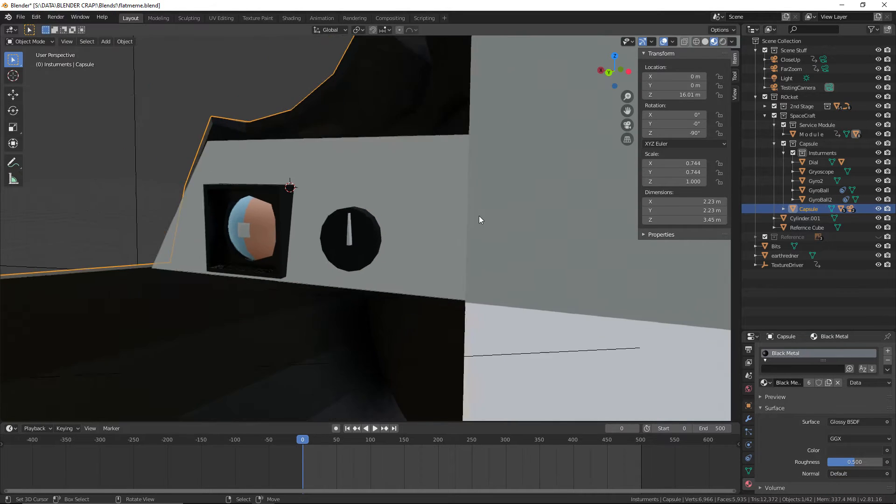
pyautogui.moveTo(478, 219); pyautogui.dragTo(502, 214, button='middle')
pyautogui.click(79, 254)
pyautogui.click(20, 16)
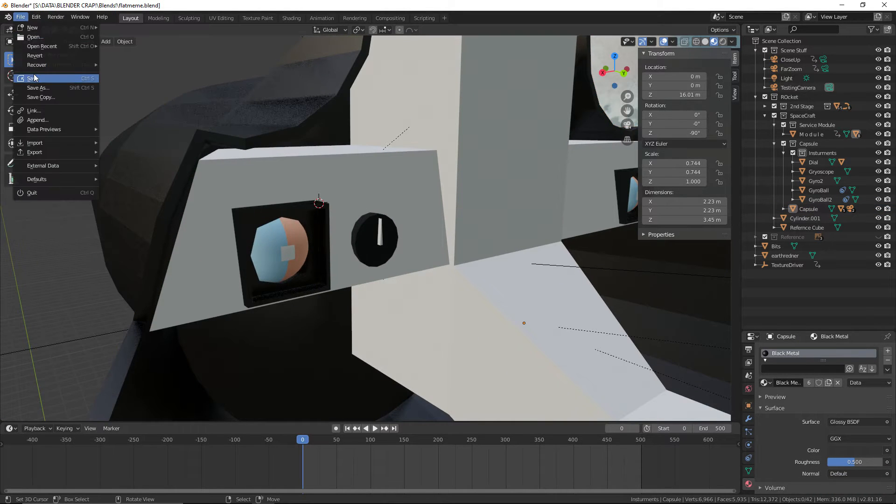
pyautogui.click(34, 78)
# Parent the Dial to the Contorl Panels object with Keep Transform, then clear the selection and save the file
pyautogui.scroll(2, 413, 225)
pyautogui.click(349, 245)
pyautogui.keyDown('shift'); pyautogui.click(399, 177); pyautogui.keyUp('shift')
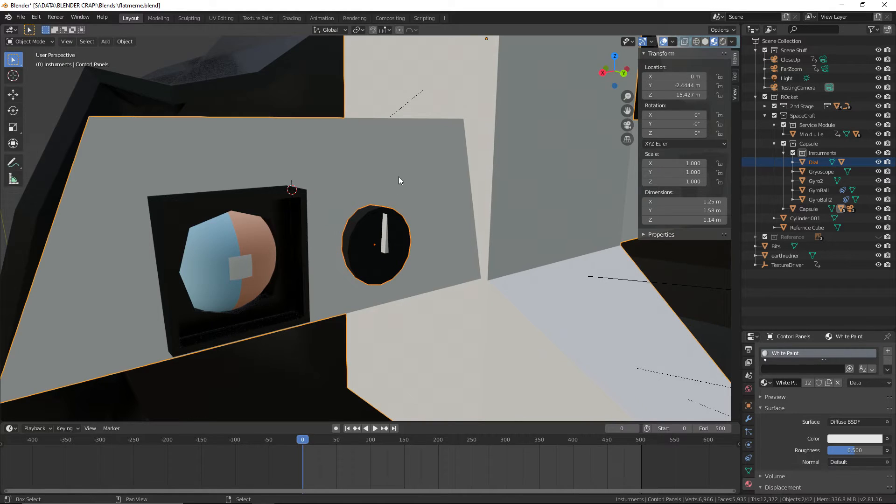
pyautogui.hotkey('ctrl', 'p')
pyautogui.click(402, 178)
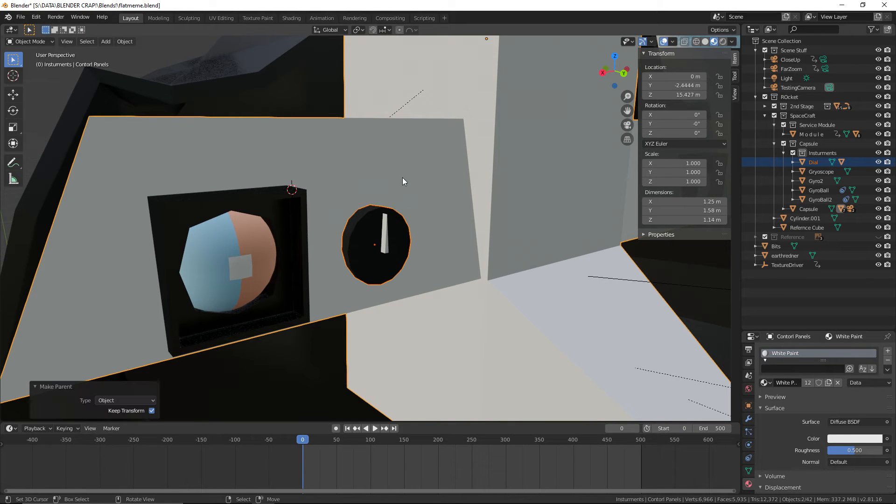
pyautogui.scroll(-2, 403, 178)
pyautogui.moveTo(321, 462); pyautogui.dragTo(228, 439)
pyautogui.hotkey('alt', 'a')
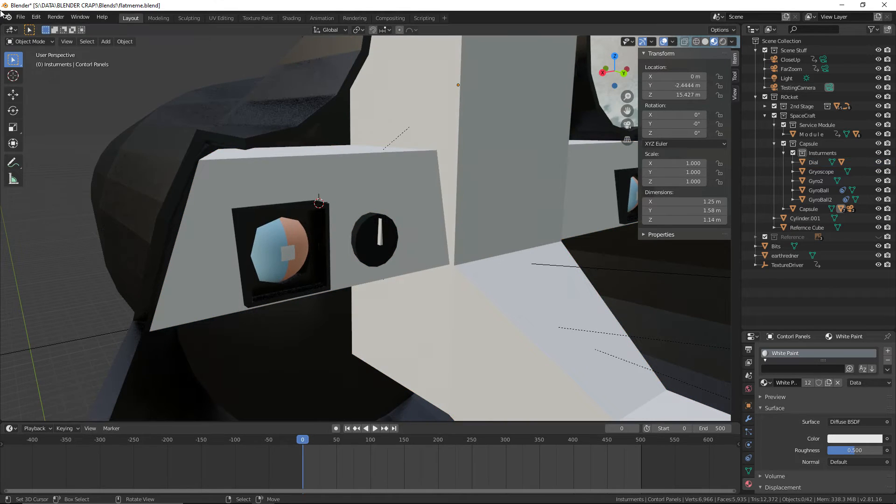
pyautogui.click(21, 17)
pyautogui.click(70, 78)
# Move the needle object Cylinder.001 into the Insturments collection, then select the Dial and save the file
pyautogui.moveTo(301, 185); pyautogui.dragTo(238, 221, button='middle')
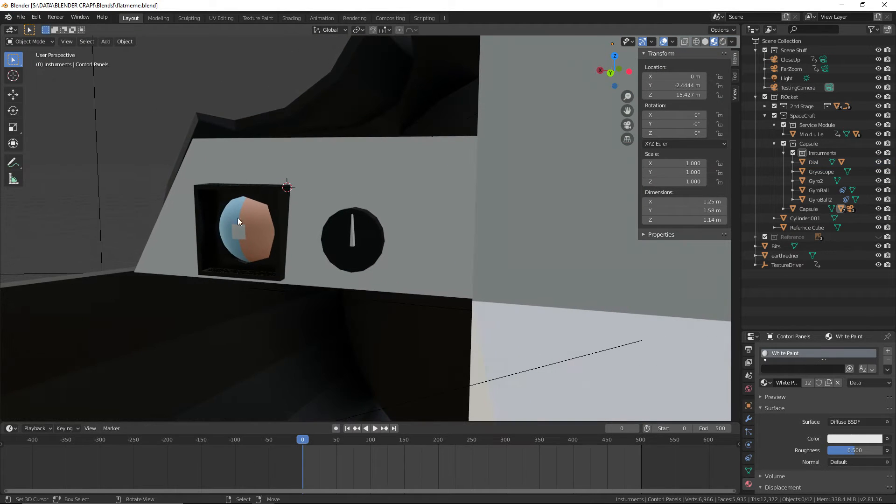
pyautogui.click(352, 238)
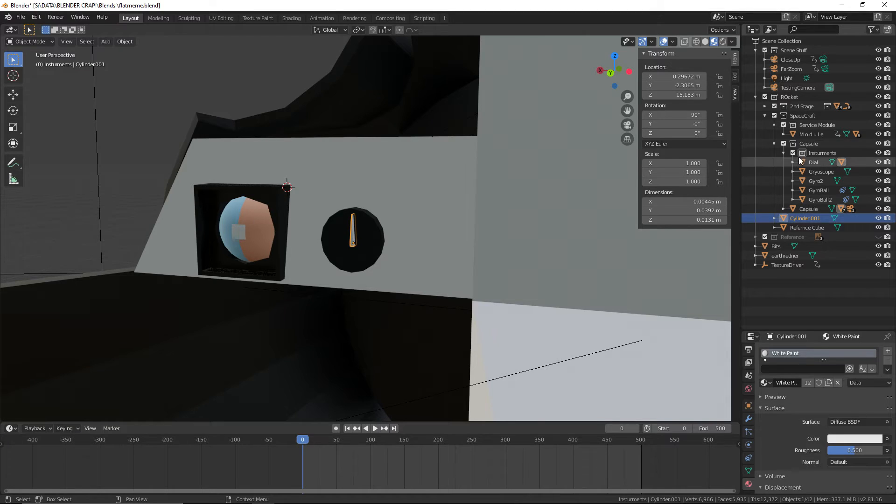
pyautogui.click(444, 232)
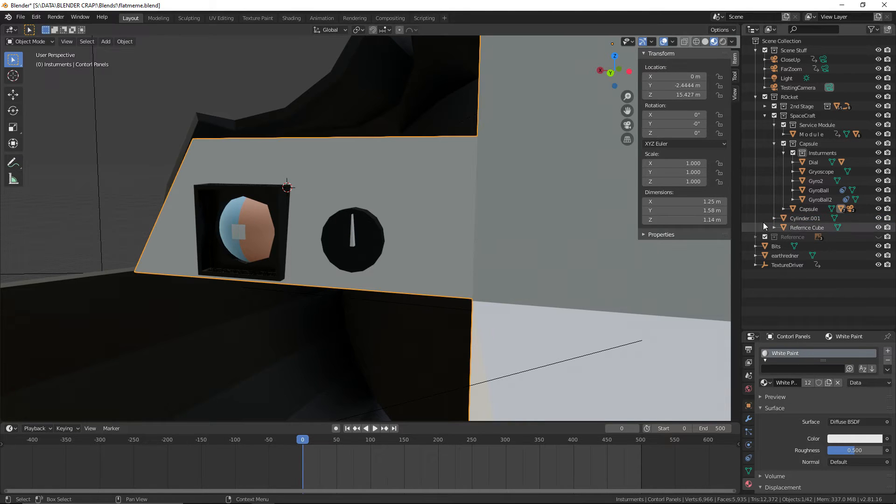
pyautogui.click(802, 219)
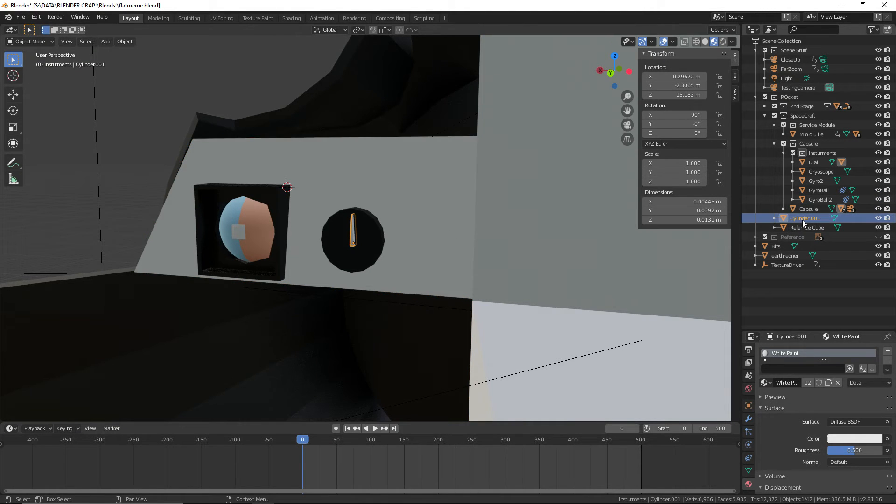
pyautogui.press('KP_Decimal')
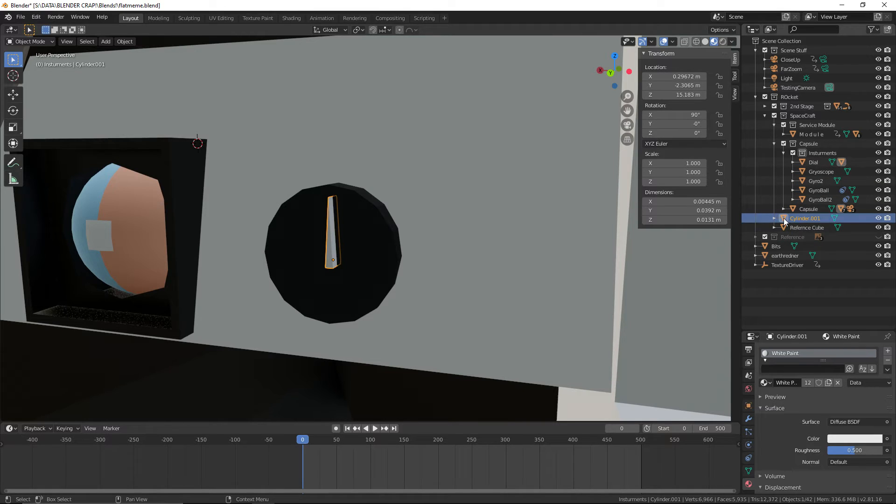
pyautogui.moveTo(783, 217); pyautogui.dragTo(819, 152)
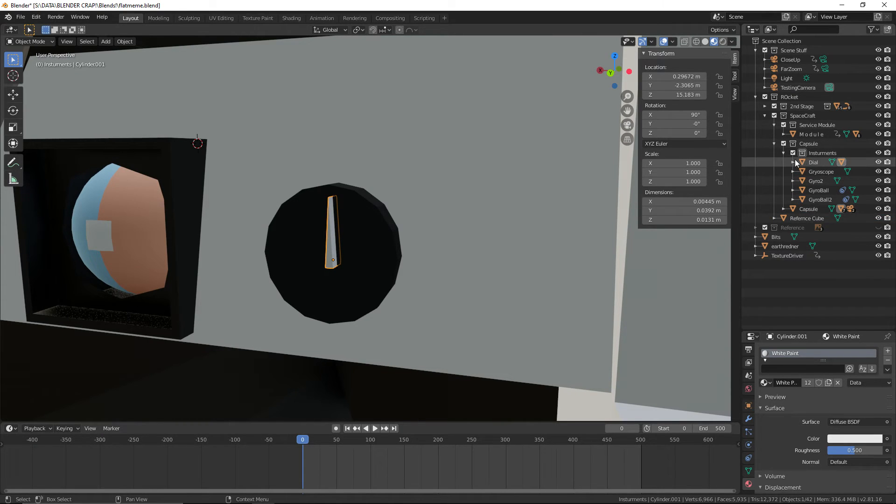
pyautogui.click(311, 231)
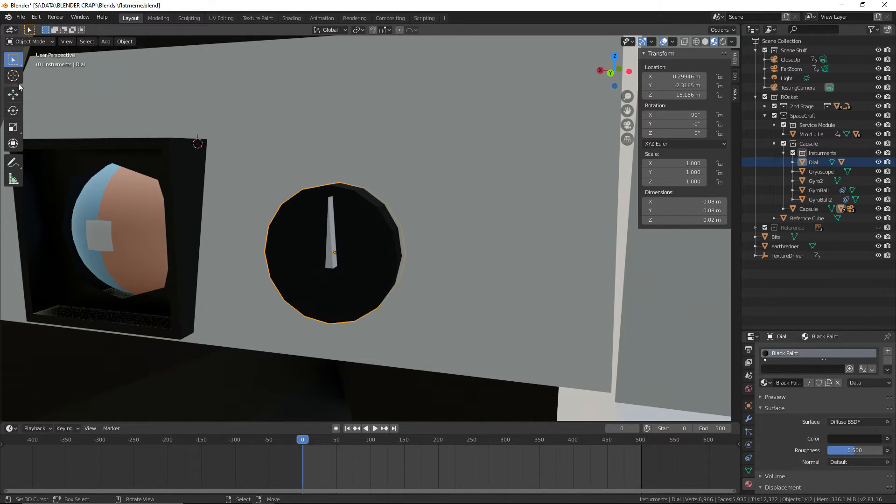
pyautogui.click(21, 16)
pyautogui.click(35, 73)
# Examine the instrument panels in the browser's Gemini capsule interior photo, comparing them with the model in Blender
pyautogui.moveTo(420, 187); pyautogui.dragTo(520, 198, button='middle')
pyautogui.scroll(4, 483, 222)
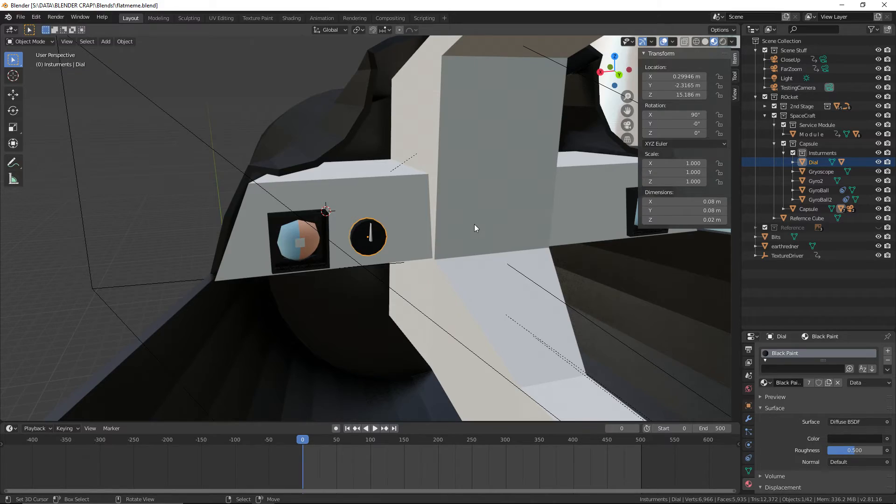
pyautogui.scroll(3, 474, 228)
pyautogui.hotkey('alt', 'Tab')
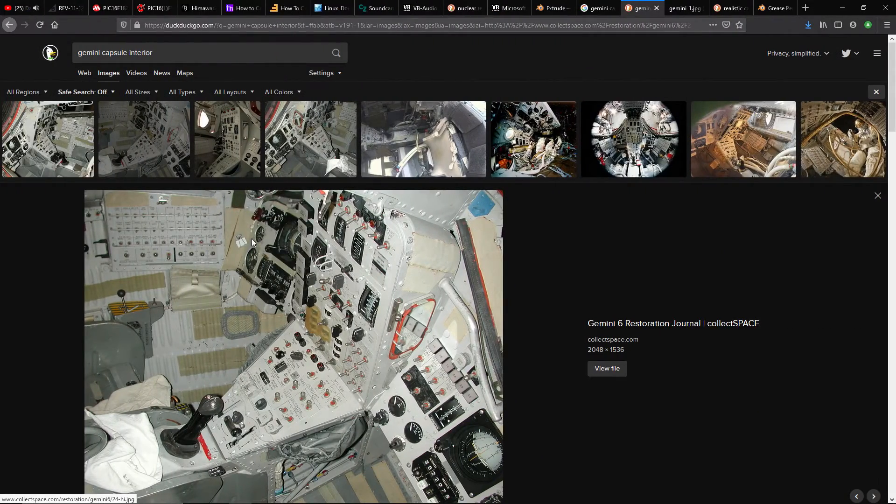
pyautogui.hotkey('alt', 'Tab')
# Save the file after checking the reference photo
pyautogui.click(20, 17)
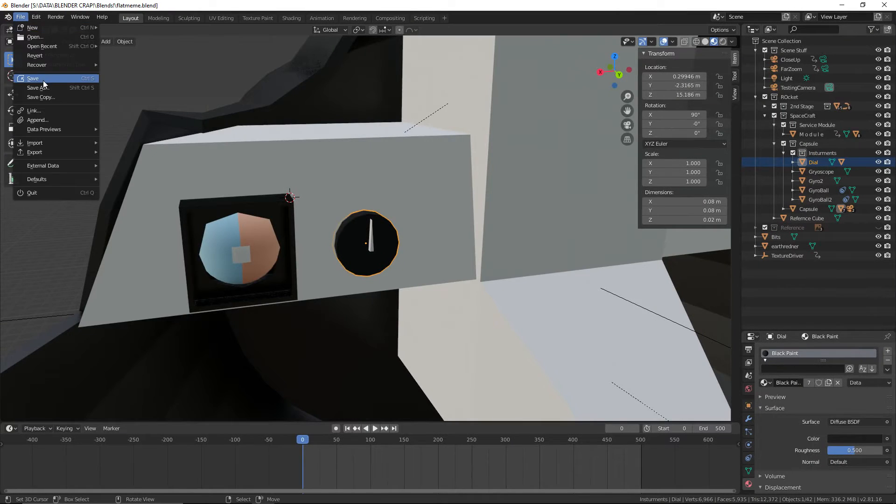
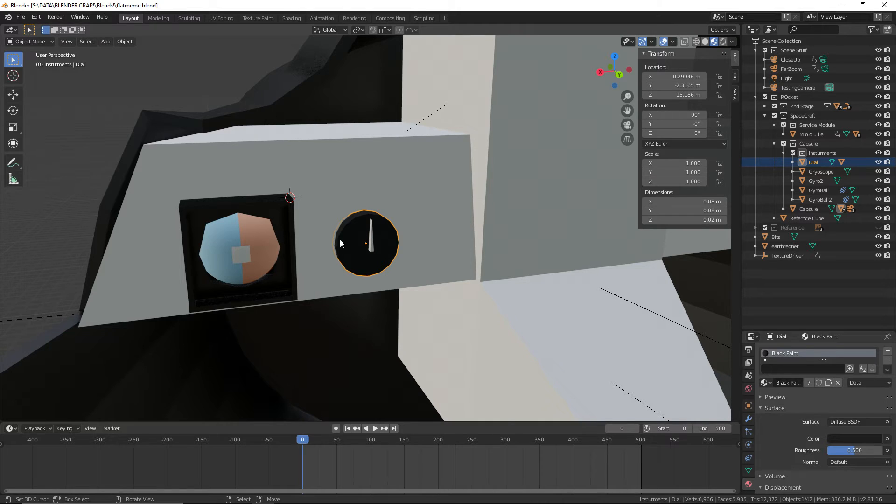
# Move the Dial about 0.035 m along X, closer to the gyroscope housing on the control panel
pyautogui.keyDown('shift'); pyautogui.moveTo(450, 221); pyautogui.dragTo(411, 227, button='middle'); pyautogui.keyUp('shift')
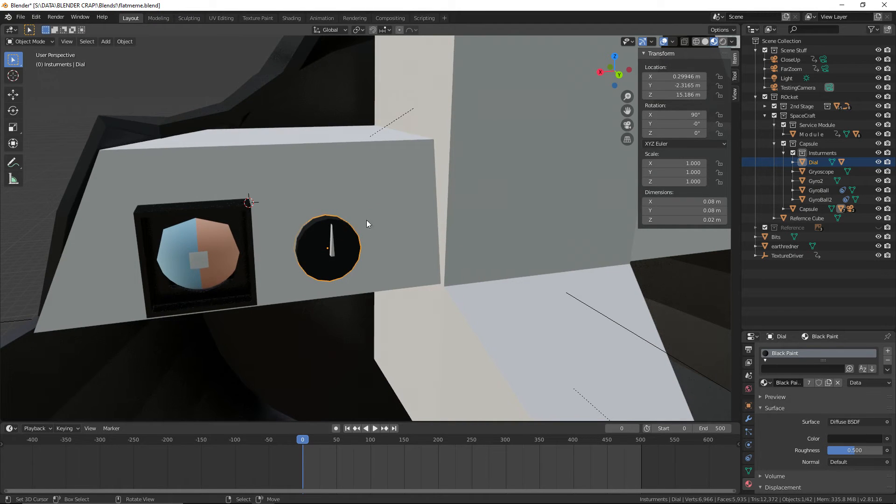
pyautogui.press('g')
pyautogui.press('x')
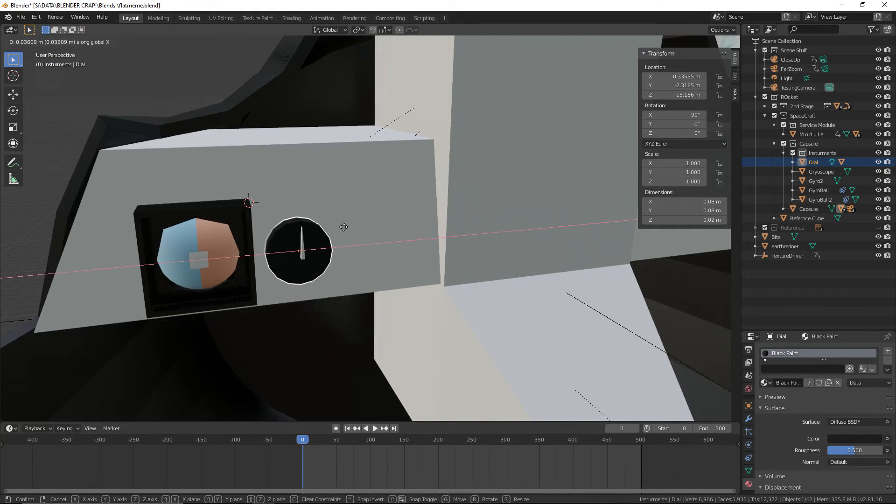
pyautogui.click(349, 230)
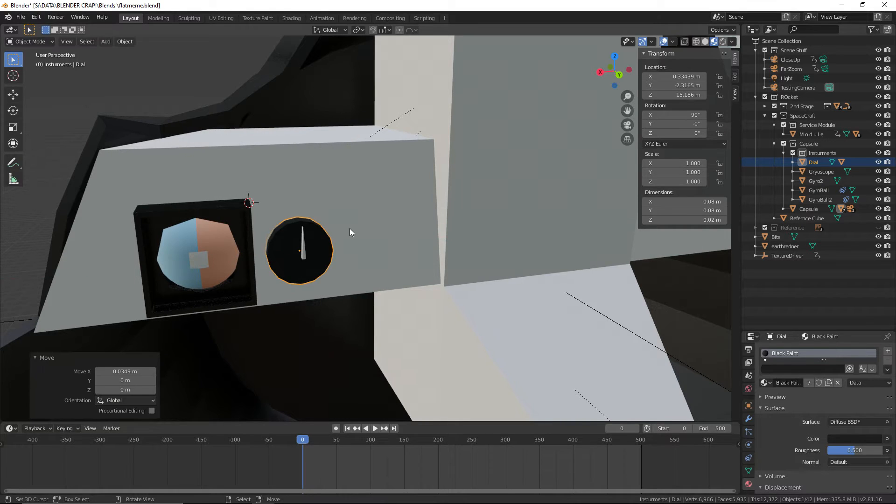
# Duplicate the Dial's black disc and rename the copy Dial2
pyautogui.keyDown('shift'); pyautogui.moveTo(337, 233); pyautogui.dragTo(358, 227, button='middle'); pyautogui.keyUp('shift')
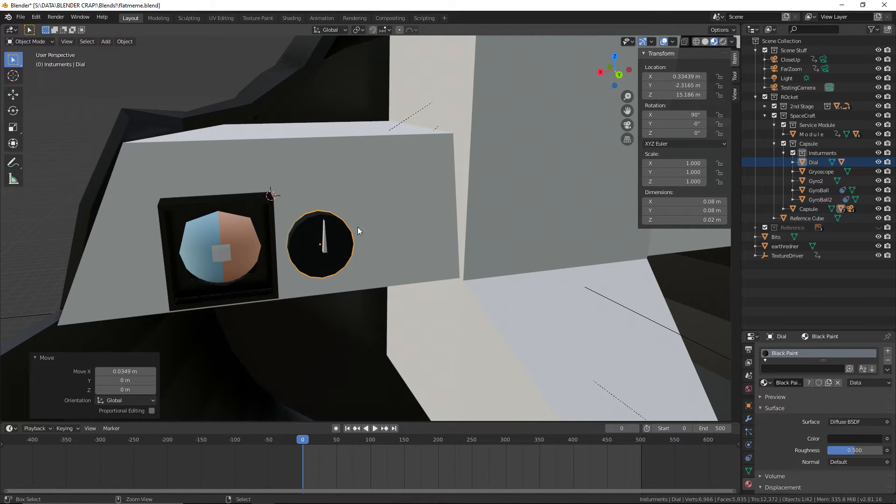
pyautogui.hotkey('ctrl', 'v')
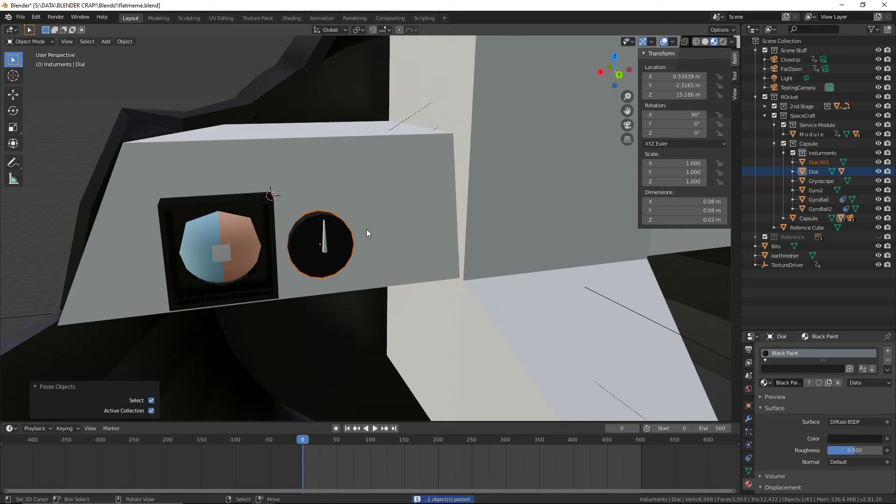
pyautogui.click(820, 162)
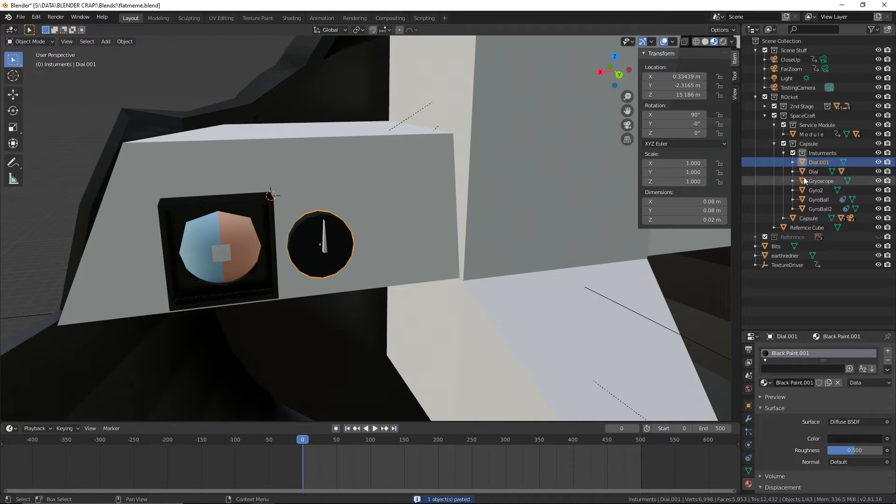
pyautogui.doubleClick(822, 163)
pyautogui.write('Dial2')
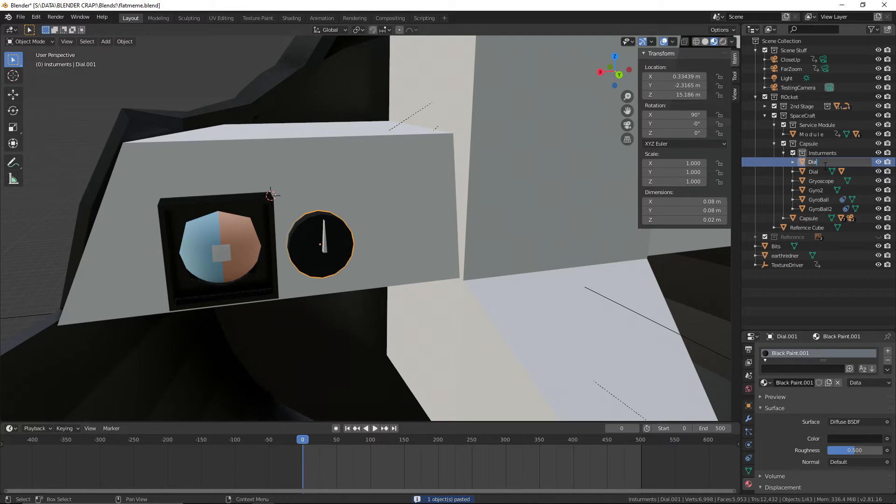
pyautogui.press('Return')
# Raise Dial2 about 0.088 m along Z, placing it above the original dial
pyautogui.press('g')
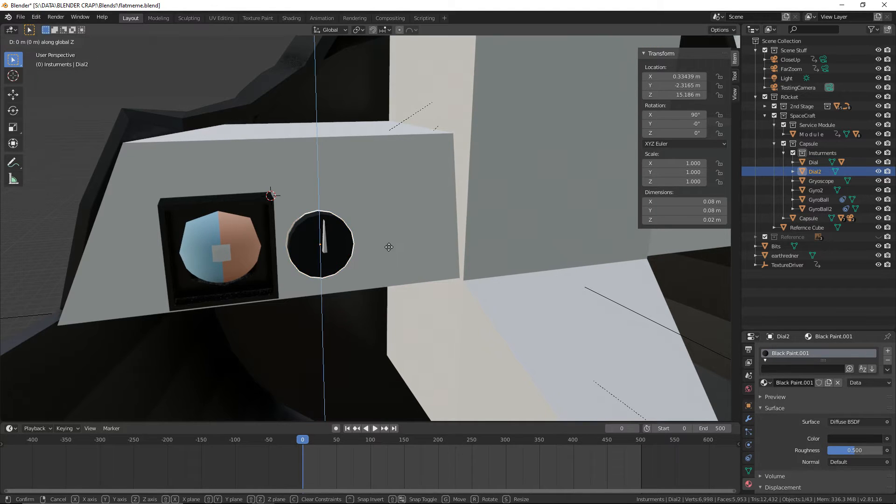
pyautogui.press('z')
pyautogui.click(400, 182)
pyautogui.scroll(4, 379, 203)
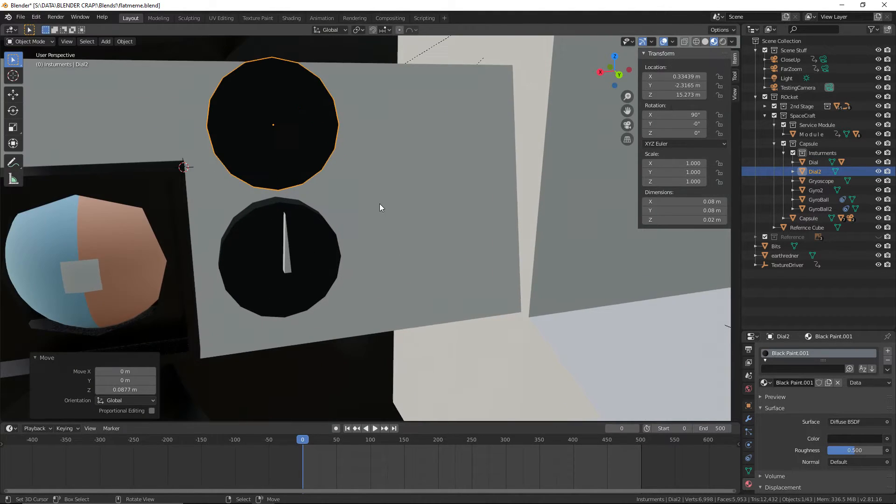
pyautogui.click(292, 250)
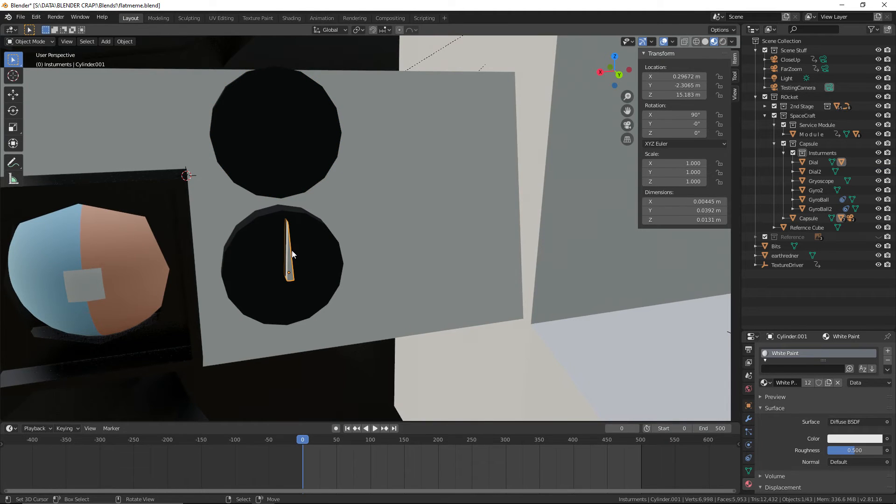
pyautogui.hotkey('ctrl', 'z')
pyautogui.rightClick(289, 250)
pyautogui.moveTo(363, 256); pyautogui.dragTo(342, 189, button='middle')
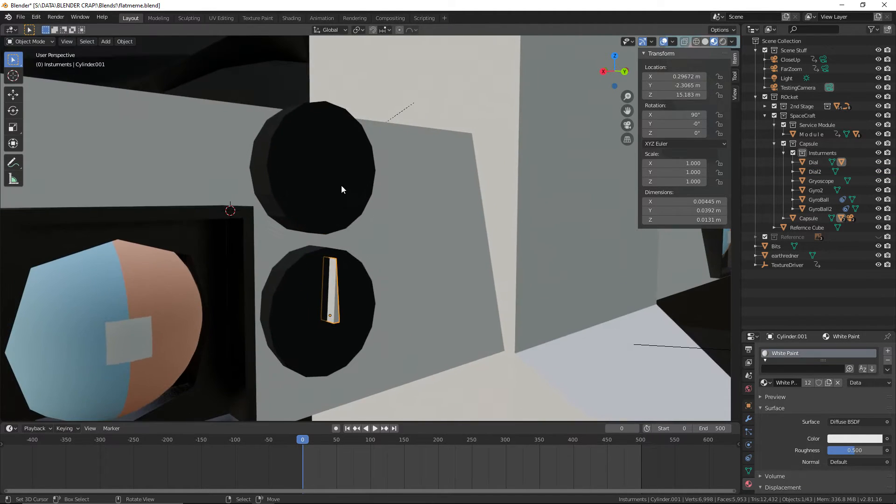
# Lower Dial2 about 0.006 m along Z, then delete it
pyautogui.rightClick(342, 189)
pyautogui.press('g')
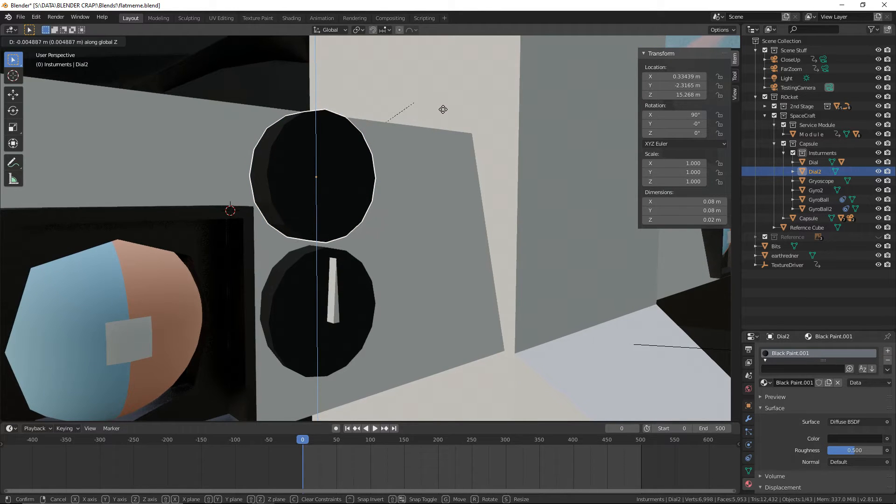
pyautogui.press('z')
pyautogui.click(442, 110)
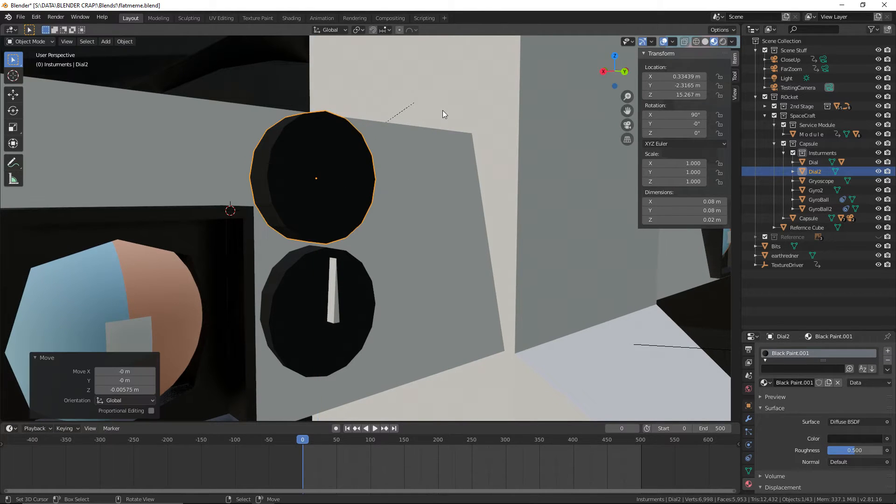
pyautogui.press('Delete')
pyautogui.click(367, 177)
# Duplicate the Dial together with its needle and raise the copies about 0.084 m along Z above the original
pyautogui.rightClick(337, 287)
pyautogui.keyDown('shift'); pyautogui.rightClick(317, 290); pyautogui.keyUp('shift')
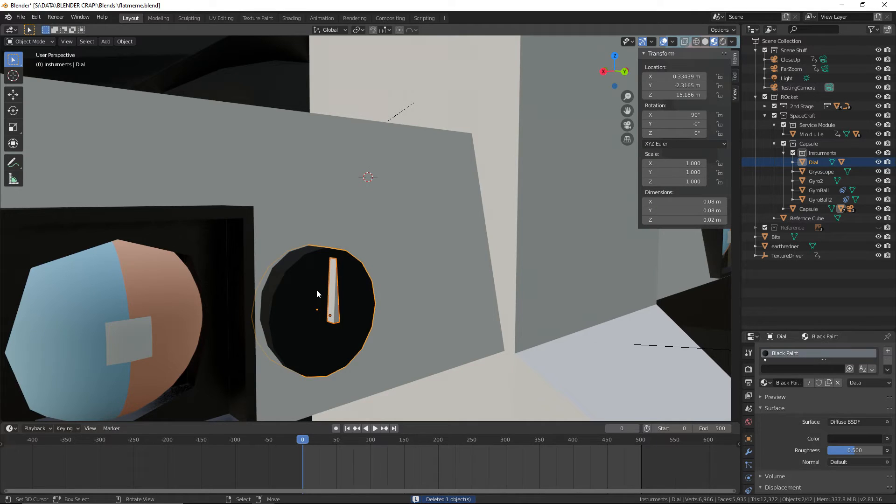
pyautogui.hotkey('ctrl', 'c')
pyautogui.hotkey('ctrl', 'v')
pyautogui.press('g')
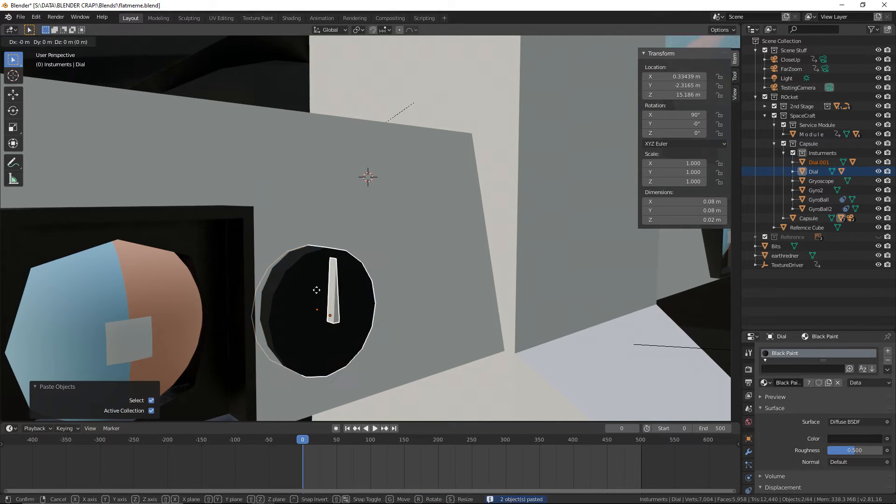
pyautogui.press('z')
pyautogui.click(343, 161)
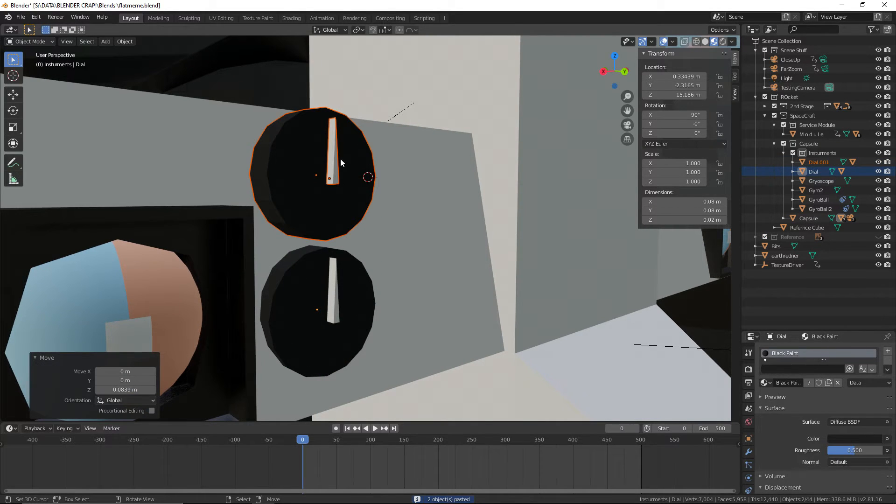
# Select the duplicated upper dial, leaving its needle and the lower dial unselected, and save the file
pyautogui.rightClick(334, 166)
pyautogui.rightClick(298, 279)
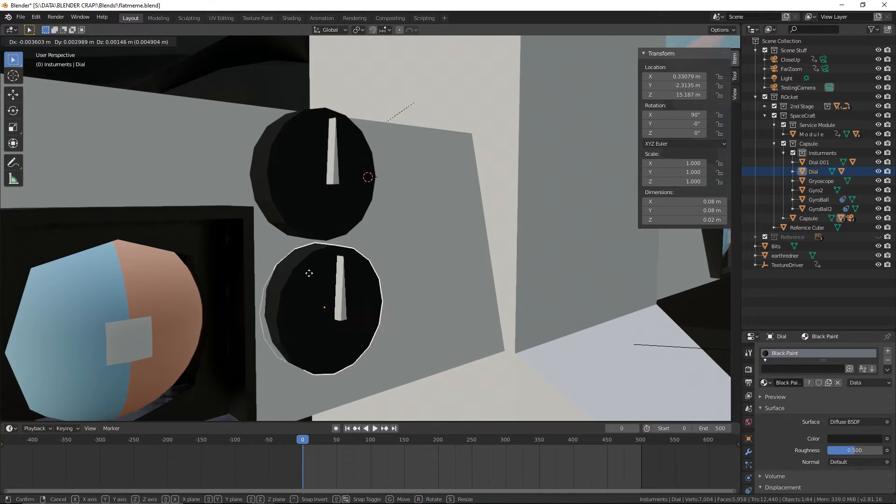
pyautogui.rightClick(310, 224)
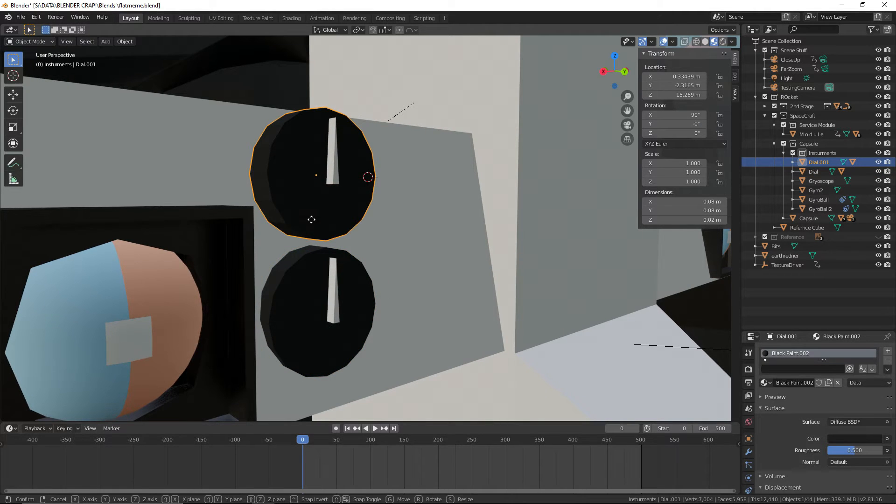
pyautogui.moveTo(350, 234); pyautogui.dragTo(379, 239, button='middle')
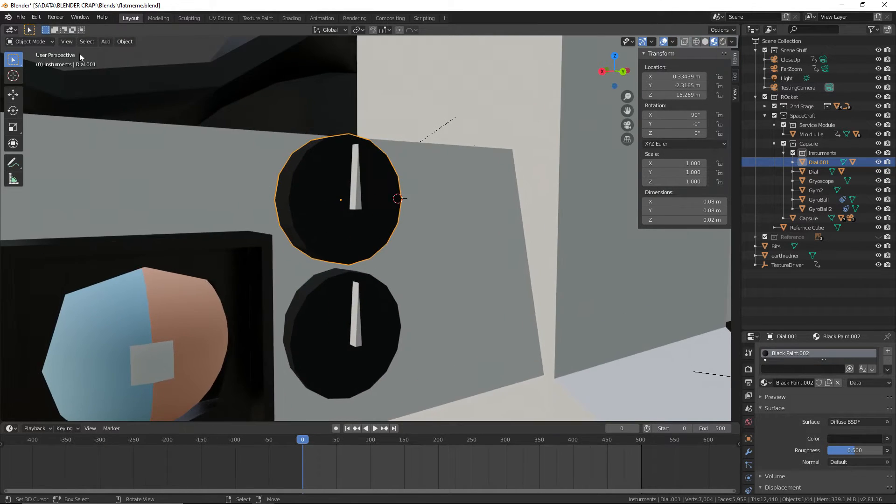
pyautogui.click(20, 15)
pyautogui.click(44, 78)
# Try scaling the upper dial by 0.8 on every axis except X, then undo the scaling
pyautogui.moveTo(506, 208); pyautogui.dragTo(480, 205, button='middle')
pyautogui.moveTo(487, 148); pyautogui.dragTo(525, 142, button='middle')
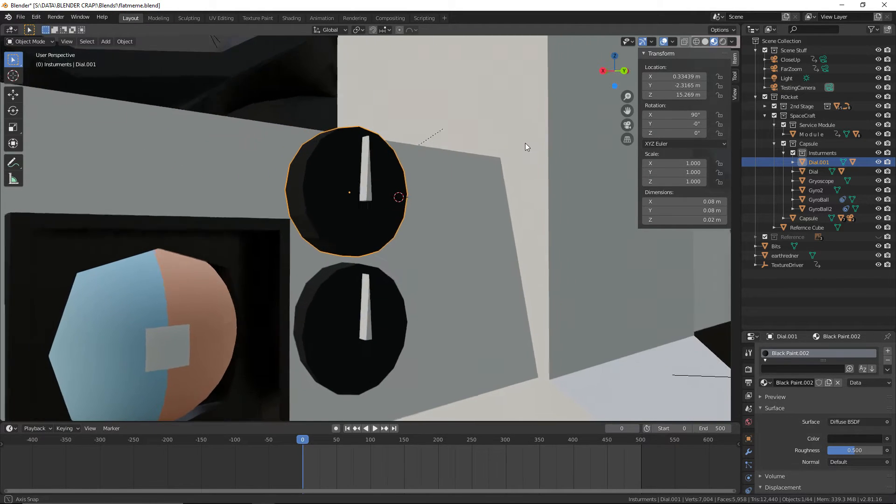
pyautogui.press('s')
pyautogui.hotkey('shift', 'x')
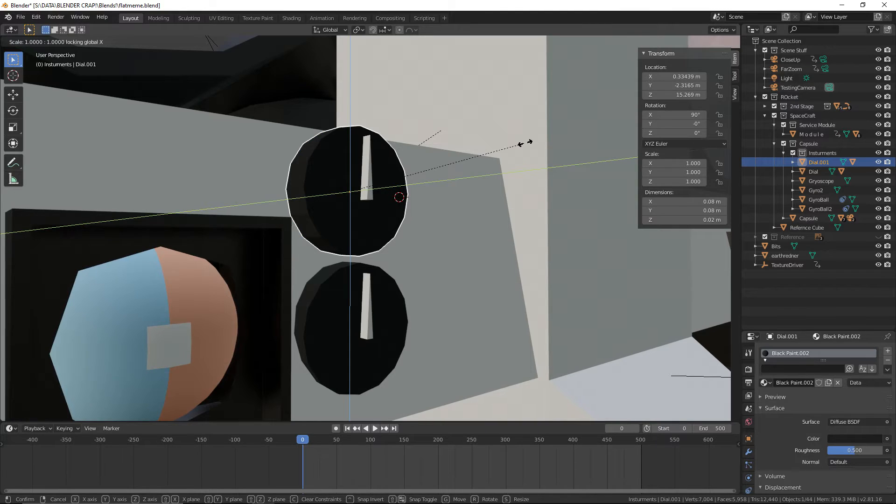
pyautogui.write('.8')
pyautogui.press('Return')
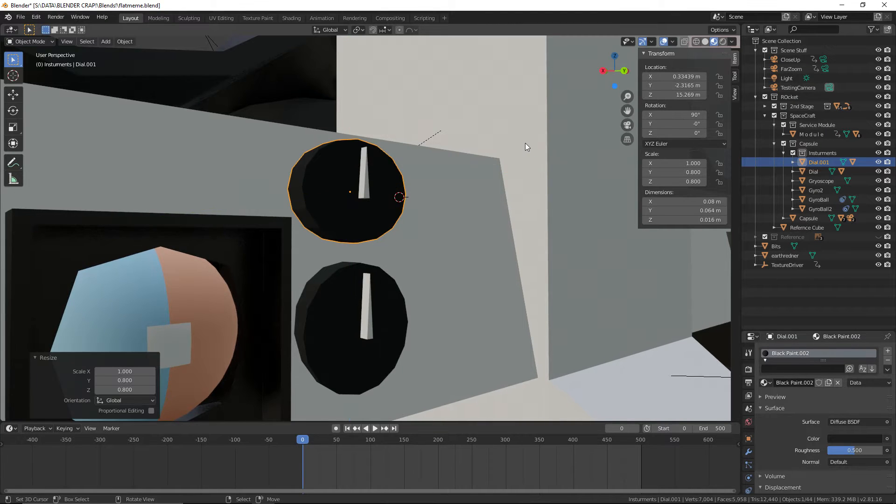
pyautogui.moveTo(525, 143); pyautogui.dragTo(466, 142, button='middle')
pyautogui.hotkey('ctrl', 'z')
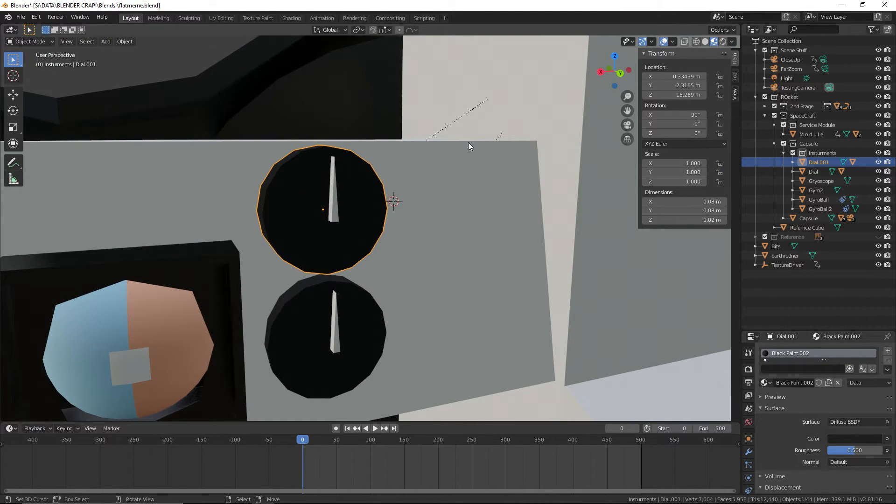
# Scale the upper dial by 0.8 on every axis except global Y
pyautogui.press('s')
pyautogui.press('y')
pyautogui.hotkey('shift', 'y')
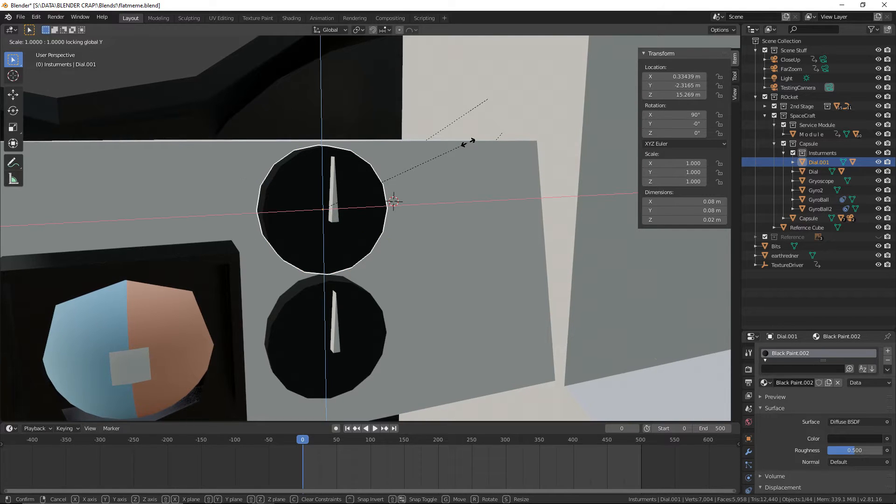
pyautogui.write('.8')
pyautogui.press('Return')
# Lower the upper dial about 0.003 m along Z and save the file
pyautogui.moveTo(468, 142); pyautogui.dragTo(421, 101, button='middle')
pyautogui.press('g')
pyautogui.press('z')
pyautogui.click(420, 104)
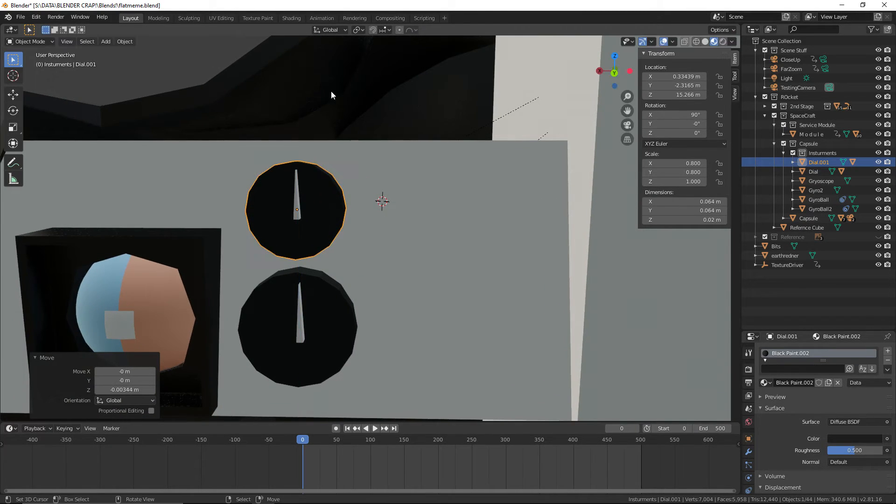
pyautogui.click(21, 17)
pyautogui.click(51, 75)
# Push the upper dial about 0.017 m back into the control panel along Y, then save the file
pyautogui.scroll(-3, 332, 120)
pyautogui.moveTo(332, 119); pyautogui.dragTo(372, 116, button='middle')
pyautogui.rightClick(161, 88)
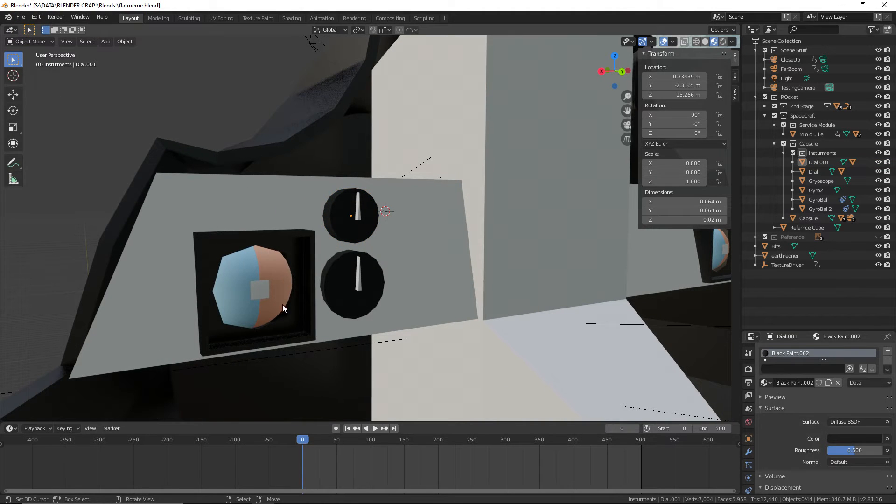
pyautogui.press('space')
pyautogui.moveTo(302, 469); pyautogui.dragTo(283, 467)
pyautogui.rightClick(366, 208)
pyautogui.moveTo(366, 257); pyautogui.dragTo(528, 261, button='middle')
pyautogui.press('g')
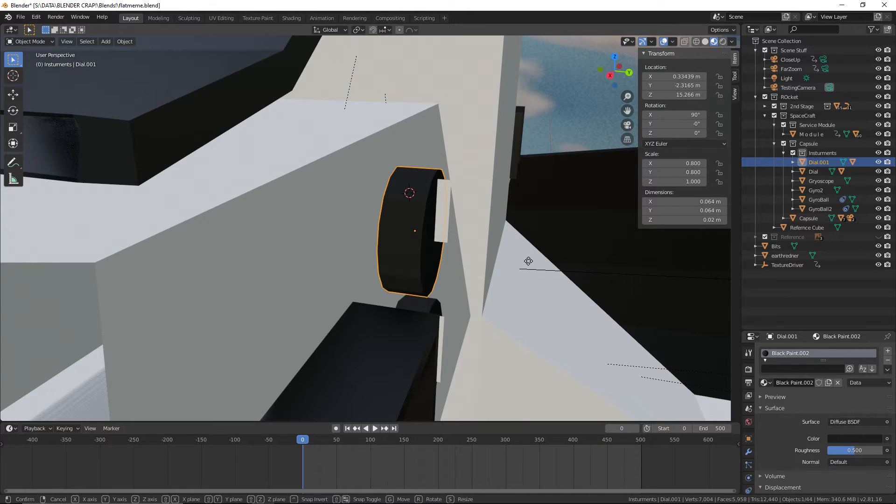
pyautogui.press('y')
pyautogui.click(506, 256)
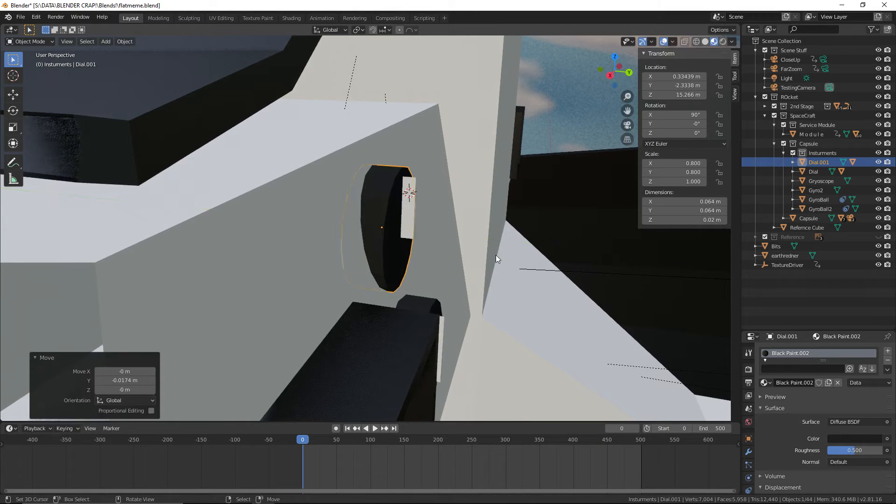
pyautogui.moveTo(495, 255); pyautogui.dragTo(411, 267, button='middle')
pyautogui.scroll(-2, 410, 265)
pyautogui.click(21, 17)
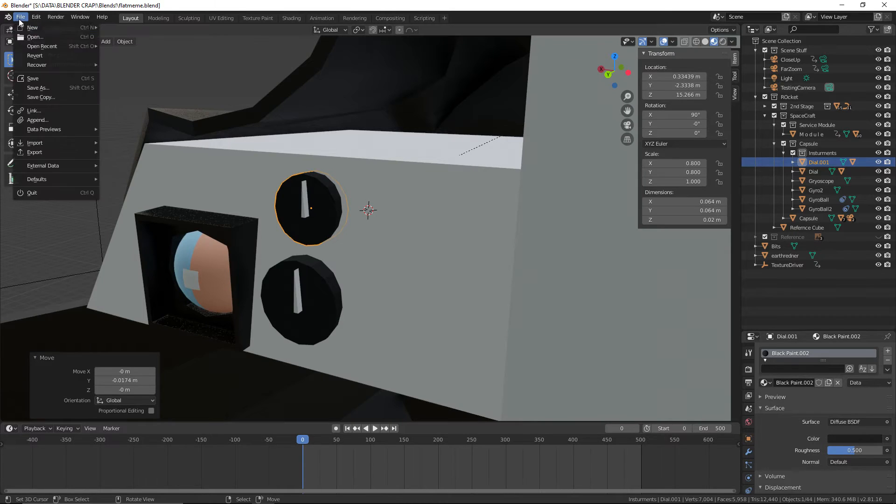
pyautogui.click(41, 78)
# Parent the upper dial to the Contorl Panels object with Keep Transform, clear the selection and save the file
pyautogui.keyDown('shift'); pyautogui.click(368, 176); pyautogui.keyUp('shift')
pyautogui.hotkey('ctrl', 'p')
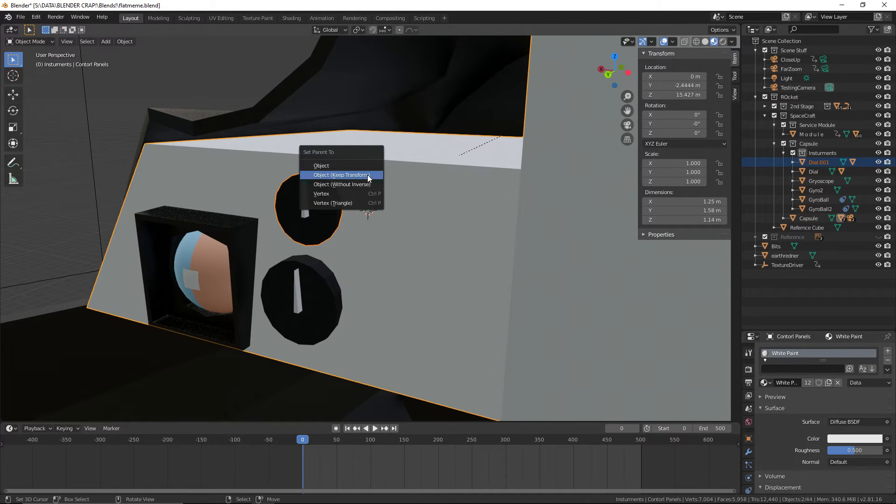
pyautogui.click(367, 175)
pyautogui.moveTo(367, 175); pyautogui.dragTo(360, 215, button='middle')
pyautogui.click(104, 158)
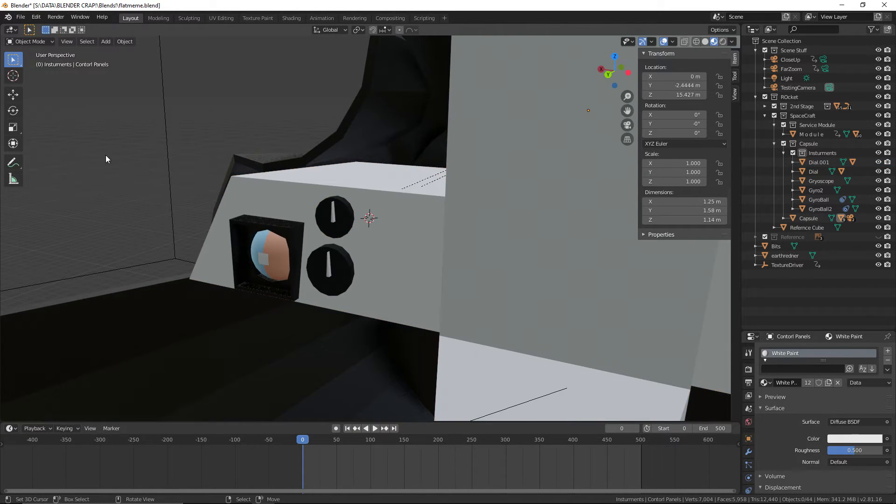
pyautogui.click(21, 17)
pyautogui.click(35, 77)
pyautogui.moveTo(203, 113); pyautogui.dragTo(35, 71, button='middle')
pyautogui.scroll(3, 356, 195)
pyautogui.click(21, 17)
pyautogui.click(53, 78)
# Inspect the dials and gyroscope on the control panel from several angles, including in rendered viewport shading
pyautogui.moveTo(346, 156); pyautogui.dragTo(330, 163, button='middle')
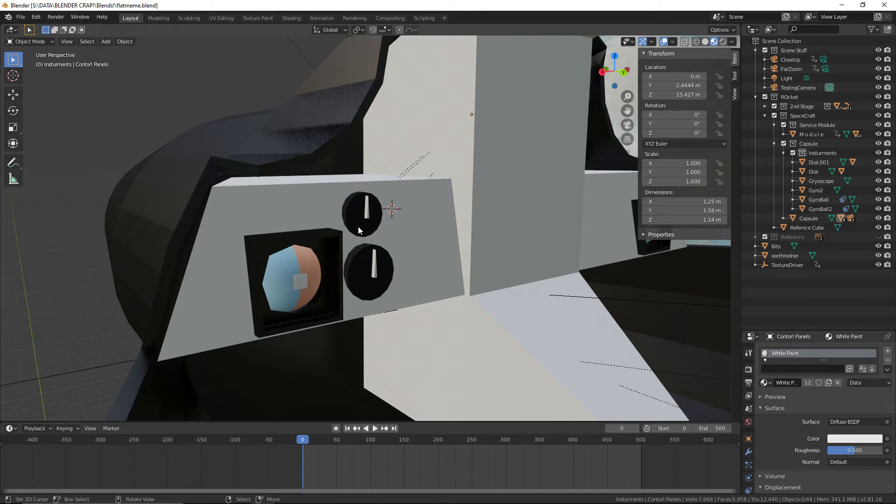
pyautogui.moveTo(358, 226); pyautogui.dragTo(350, 257, button='middle')
pyautogui.moveTo(312, 300); pyautogui.dragTo(364, 242, button='middle')
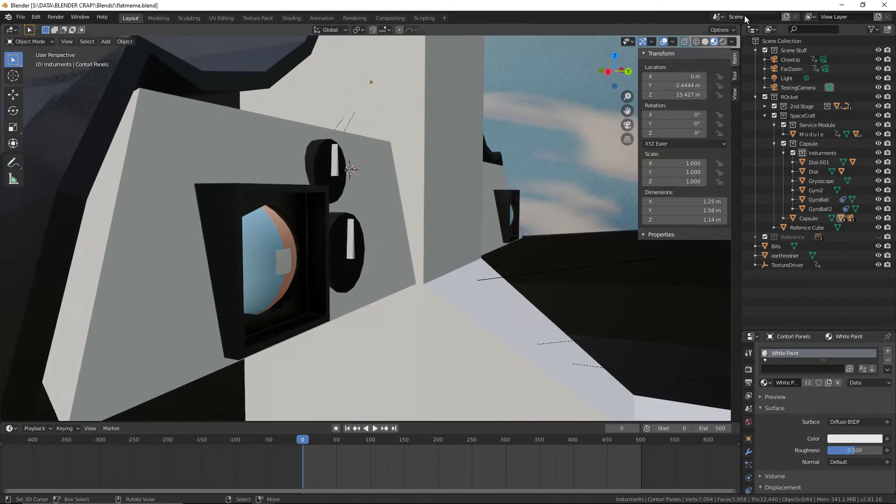
pyautogui.click(723, 41)
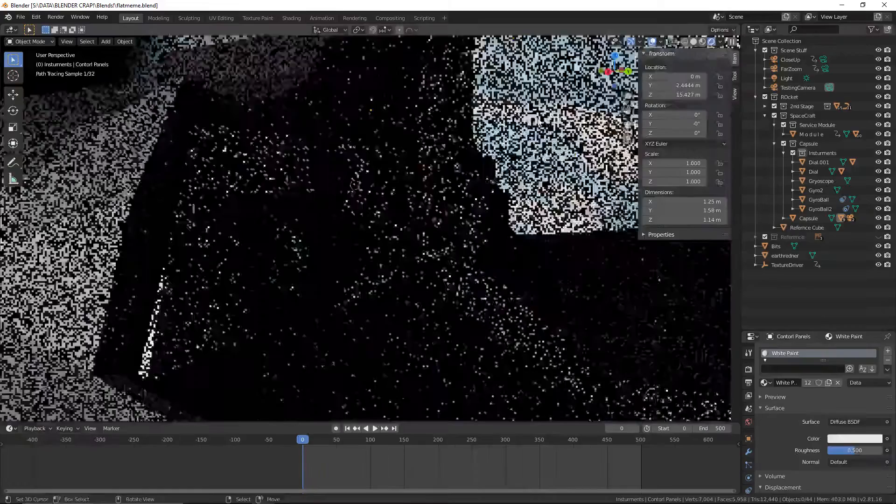
pyautogui.scroll(-3, 539, 122)
pyautogui.keyDown('shift'); pyautogui.moveTo(538, 123); pyautogui.dragTo(496, 146, button='middle'); pyautogui.keyUp('shift')
pyautogui.scroll(1, 496, 146)
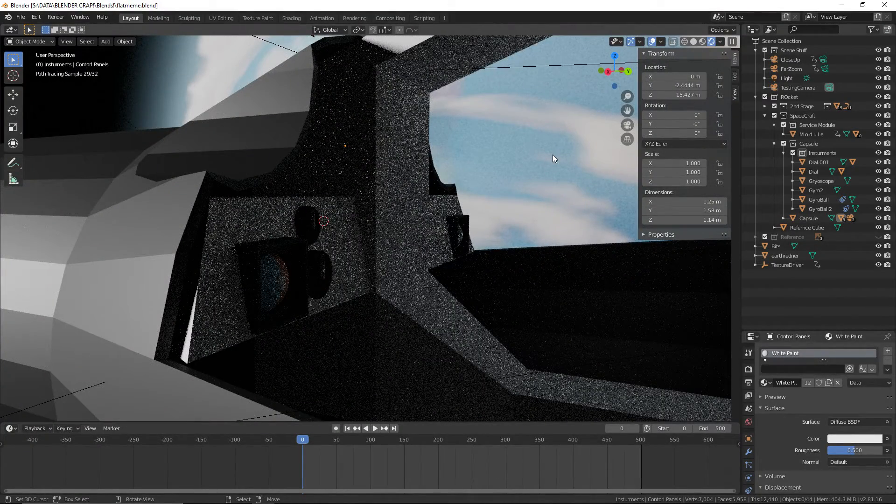
# Switch the viewport from rendered shading to Material Preview
pyautogui.click(702, 42)
pyautogui.click(22, 17)
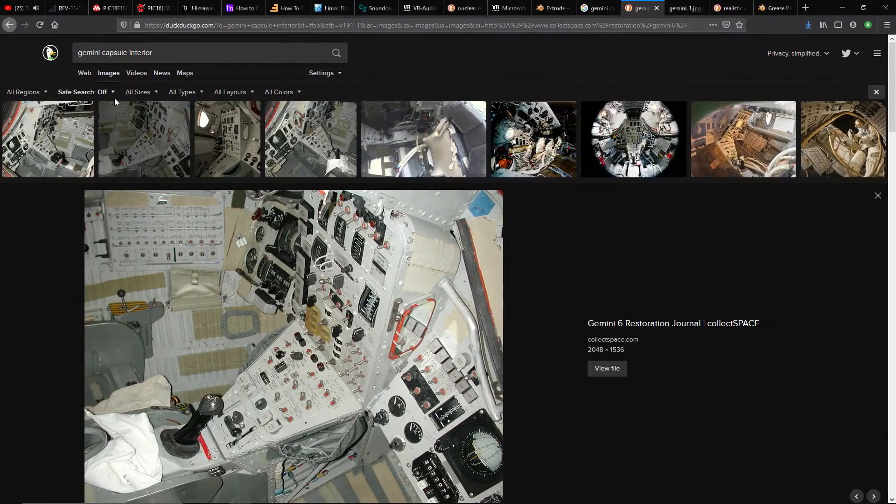
# Switch to the browser and examine the control panel layouts in several photos from the gemini capsule interior image results
pyautogui.scroll(-3, 356, 345)
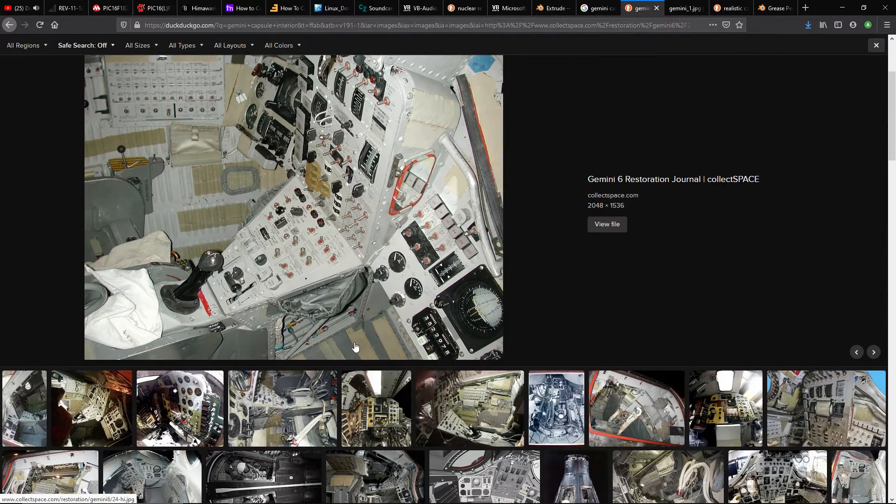
pyautogui.click(381, 396)
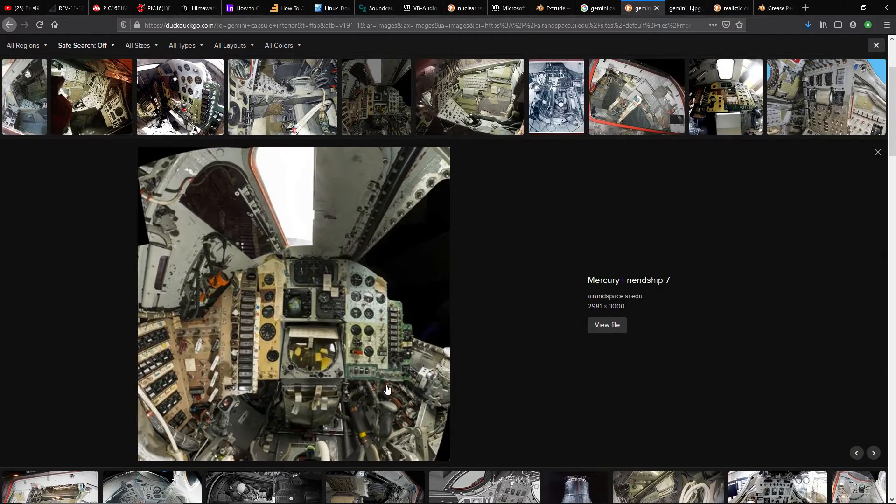
pyautogui.scroll(3, 387, 390)
pyautogui.click(182, 148)
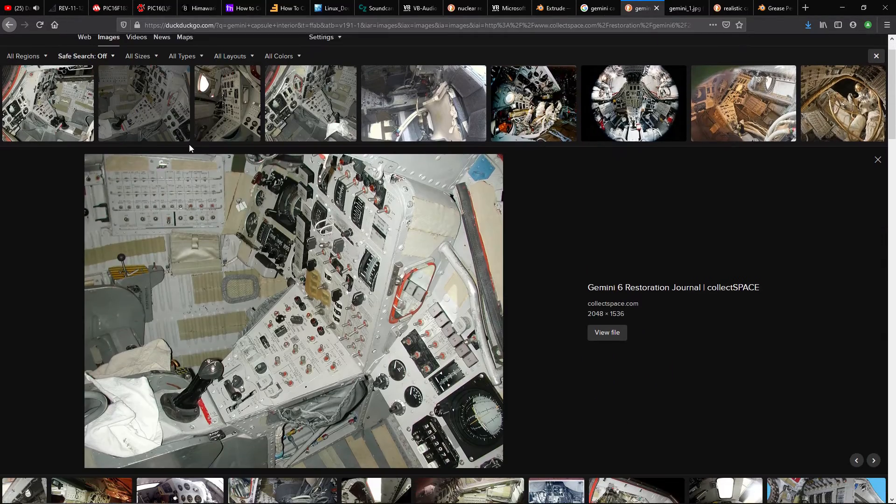
pyautogui.click(231, 110)
pyautogui.click(322, 112)
pyautogui.click(401, 113)
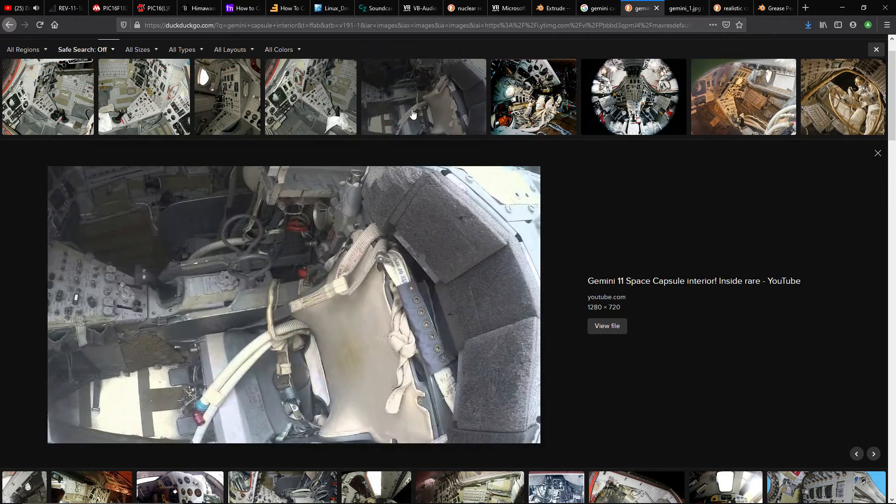
pyautogui.click(461, 114)
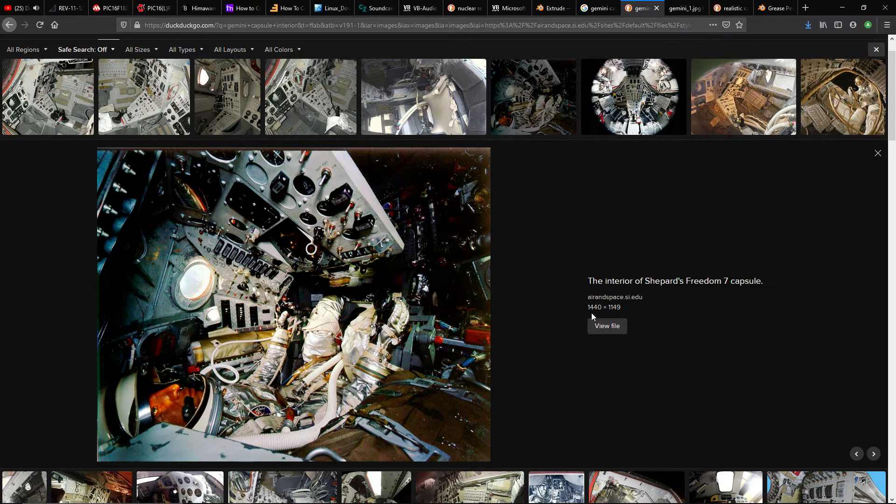
pyautogui.click(732, 128)
pyautogui.click(636, 115)
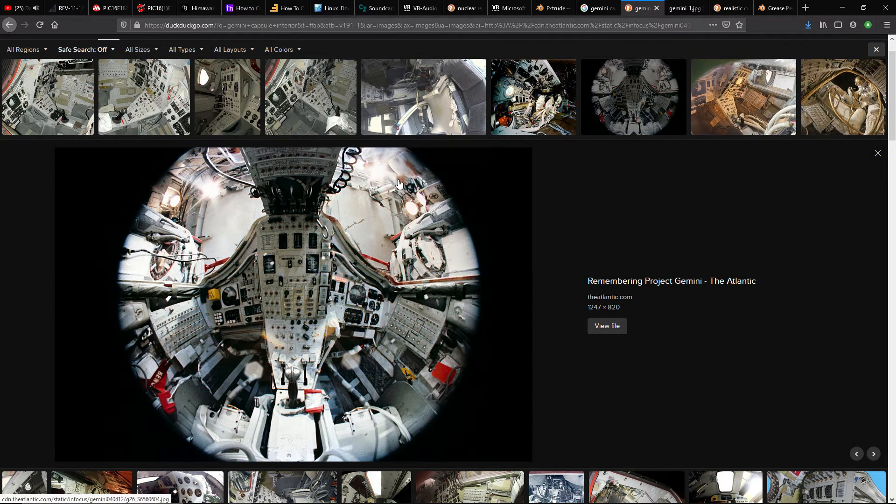
pyautogui.click(824, 122)
pyautogui.click(758, 127)
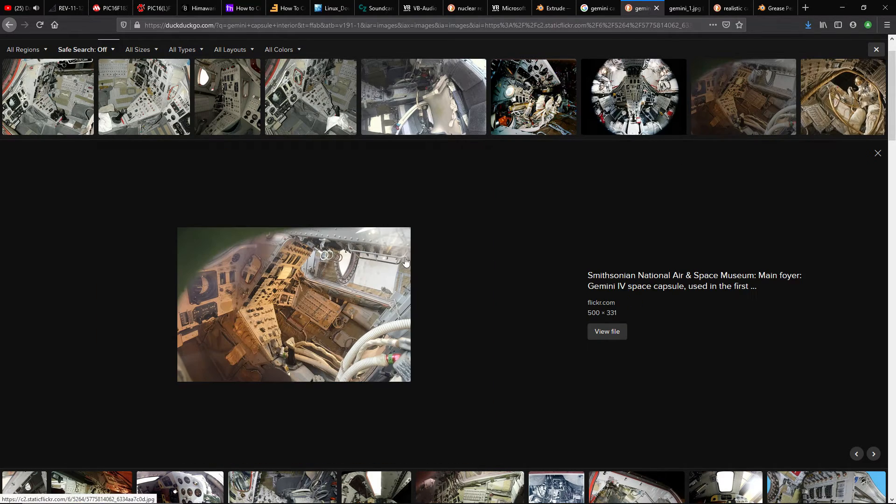
# Examine the center console in the Interior GT-3 Gemini Capsule and Gemini 11 capsule interior photos further down the results
pyautogui.scroll(-5, 148, 311)
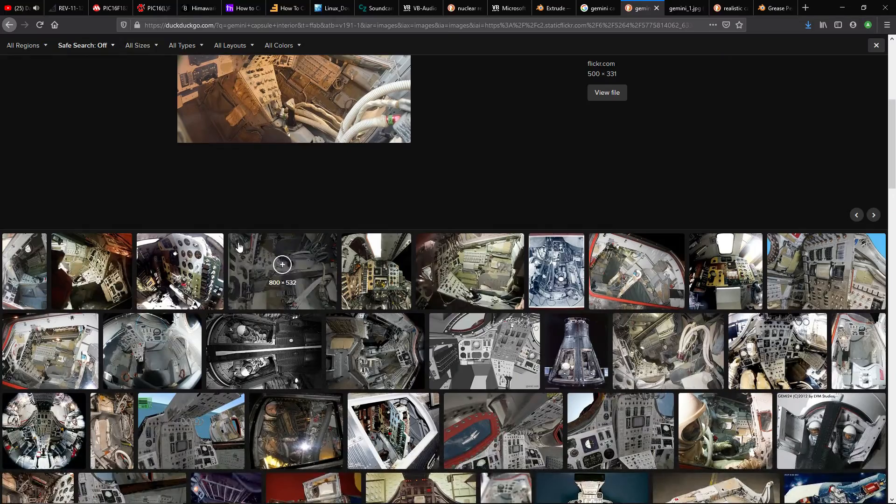
pyautogui.press('super+Down')
pyautogui.press('super+Up')
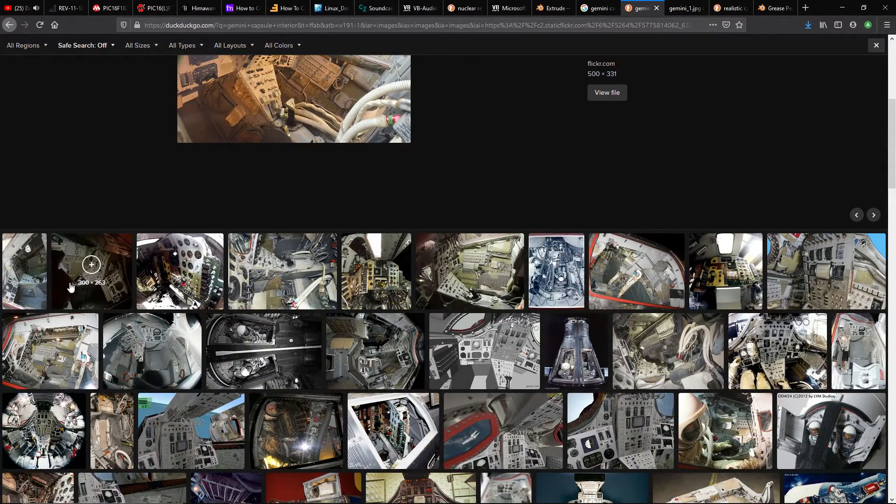
pyautogui.click(19, 280)
pyautogui.scroll(3, 93, 280)
pyautogui.scroll(2, 154, 273)
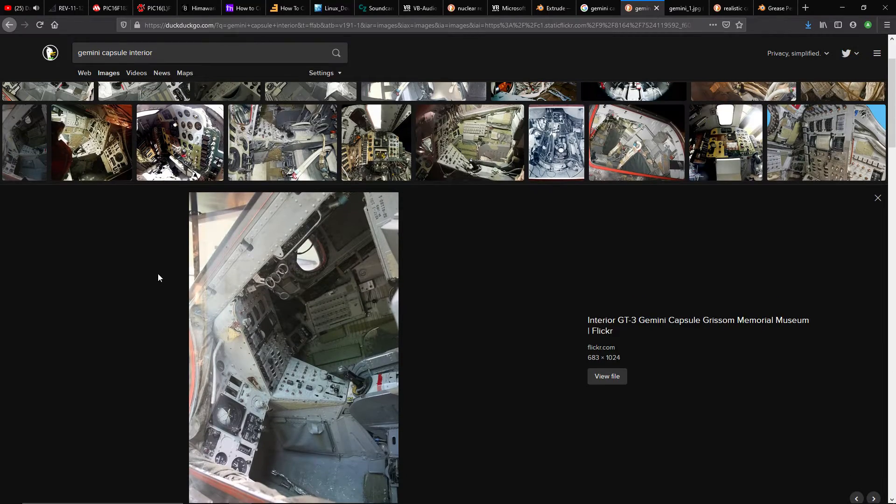
pyautogui.click(306, 169)
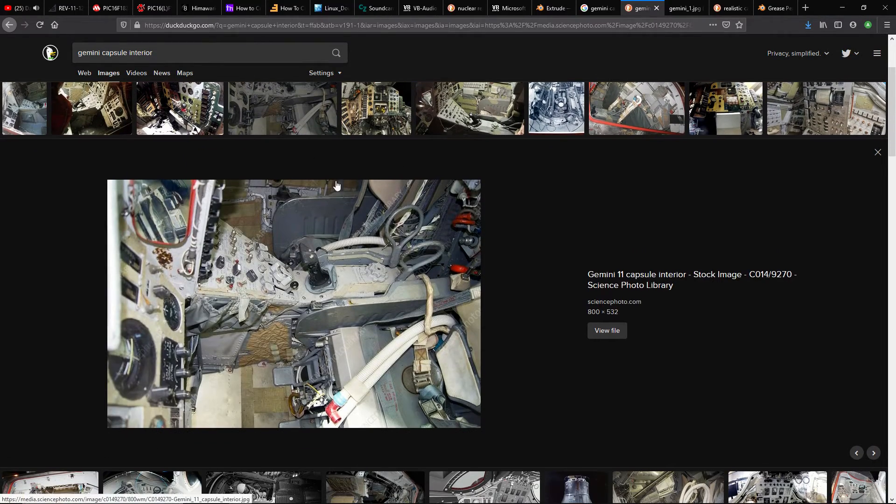
pyautogui.middleClick(342, 186)
# Switch back to Blender, place the 3D cursor on the capsule's dark center beam and add a 0.2 m cube there
pyautogui.press('ctrl+super+Left')
pyautogui.moveTo(341, 181); pyautogui.dragTo(338, 295, button='middle')
pyautogui.click(387, 119)
pyautogui.moveTo(388, 119); pyautogui.dragTo(400, 224, button='middle')
pyautogui.moveTo(399, 233); pyautogui.dragTo(347, 216, button='middle')
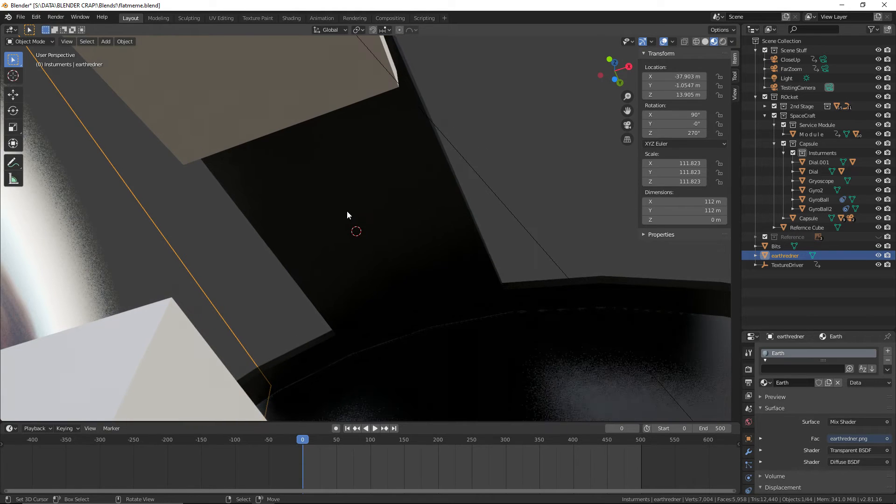
pyautogui.click(352, 208)
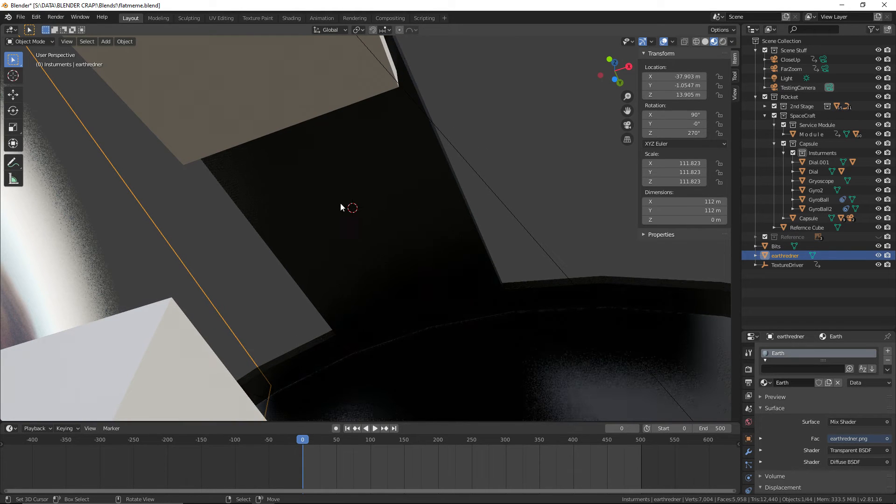
pyautogui.click(109, 43)
pyautogui.moveTo(121, 55)
pyautogui.click(184, 62)
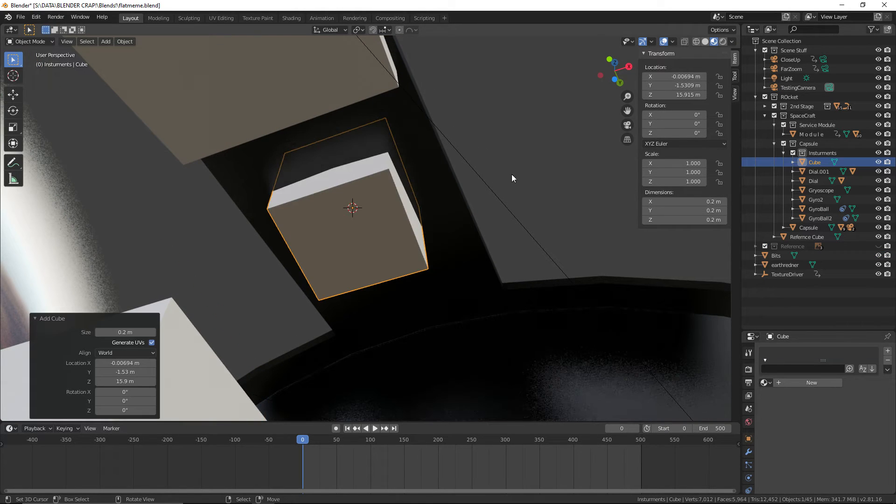
# In Edit Mode, lower the new cube's upper edge on the -Y side about 0.129 m along Z
pyautogui.moveTo(528, 149); pyautogui.dragTo(253, 152, button='middle')
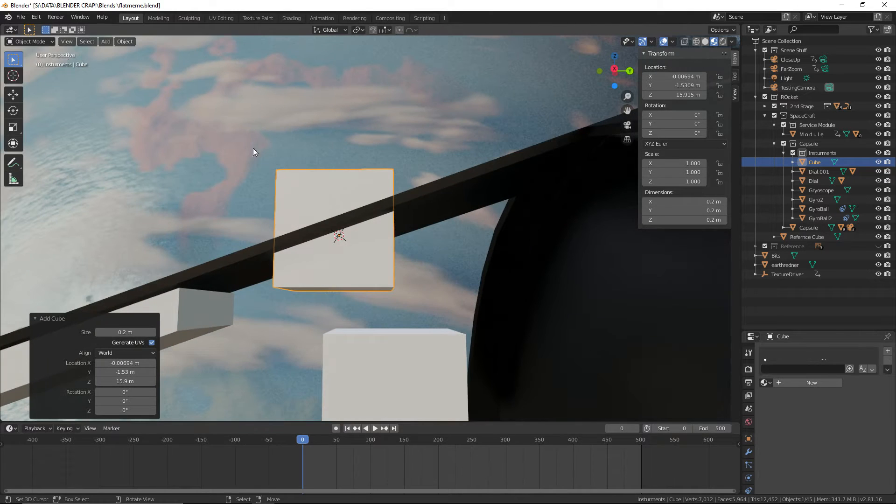
pyautogui.click(35, 40)
pyautogui.click(38, 58)
pyautogui.moveTo(434, 103); pyautogui.dragTo(403, 146, button='middle')
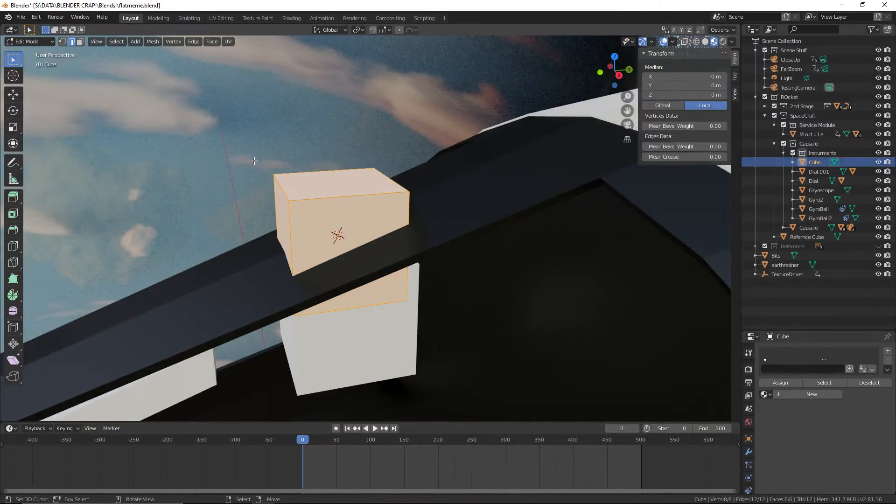
pyautogui.rightClick(274, 186)
pyautogui.keyDown('shift'); pyautogui.moveTo(301, 187); pyautogui.dragTo(337, 80, button='middle'); pyautogui.keyUp('shift')
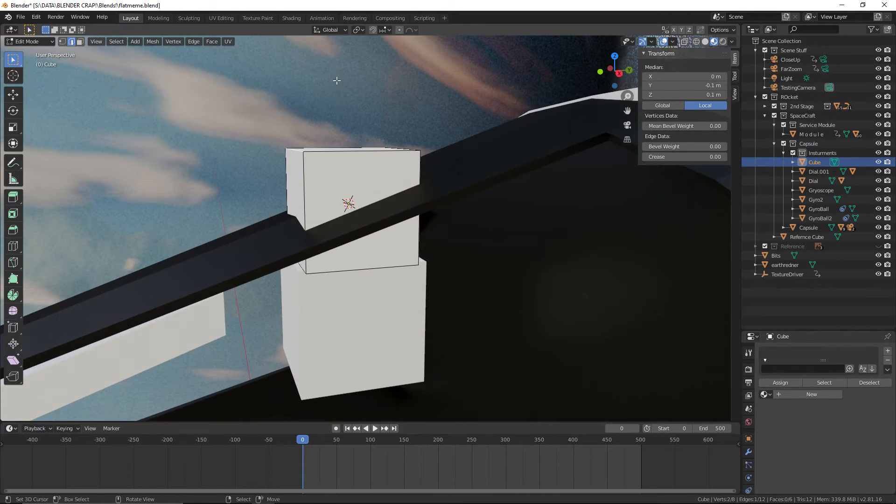
pyautogui.press('g')
pyautogui.press('z')
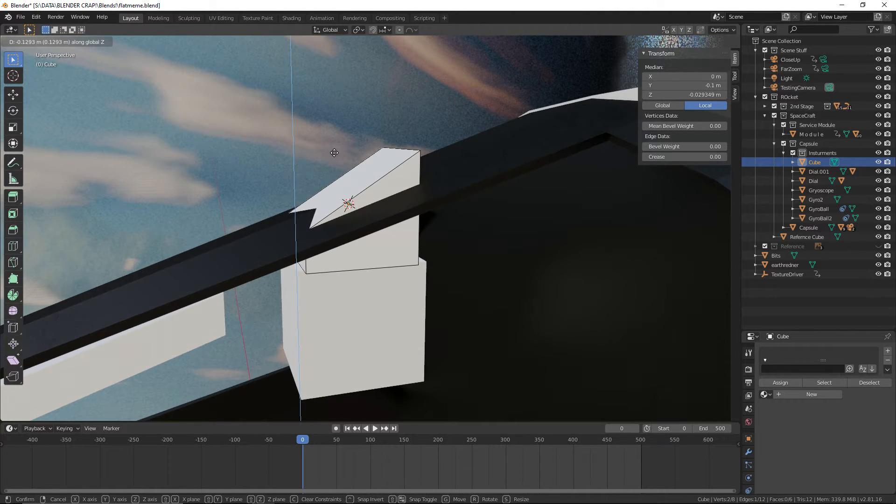
pyautogui.click(334, 152)
# Lower the cube's upper edge on the +Y side 0.0587 m along Z
pyautogui.press('g')
pyautogui.press('z')
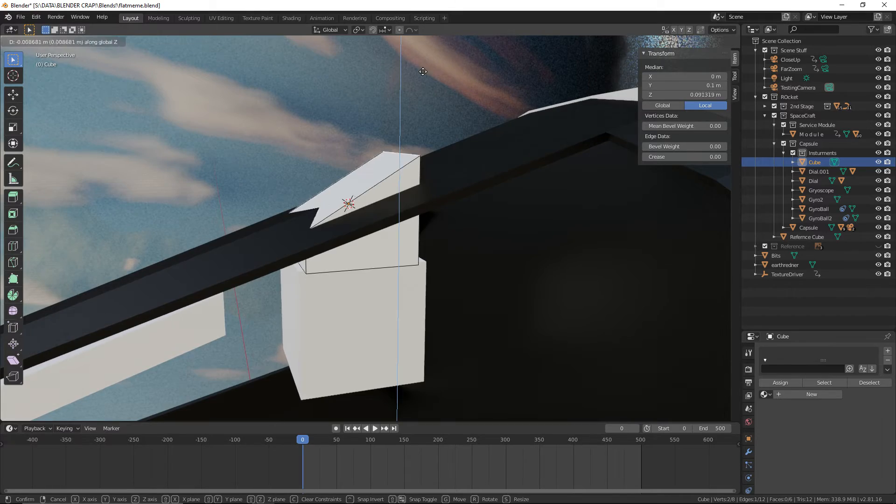
pyautogui.click(426, 96)
# Lengthen the block by moving its +Y end face 0.257 m along Y
pyautogui.moveTo(467, 135); pyautogui.dragTo(108, 60, button='middle')
pyautogui.click(80, 42)
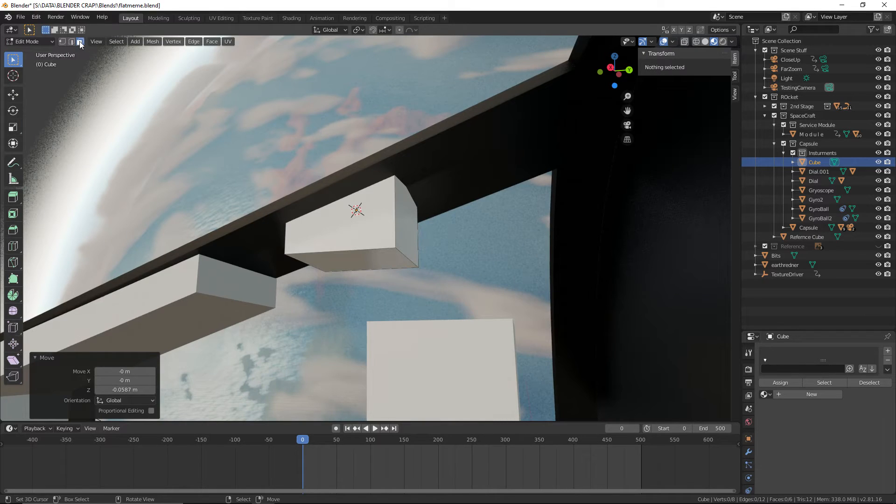
pyautogui.click(411, 220)
pyautogui.press('g')
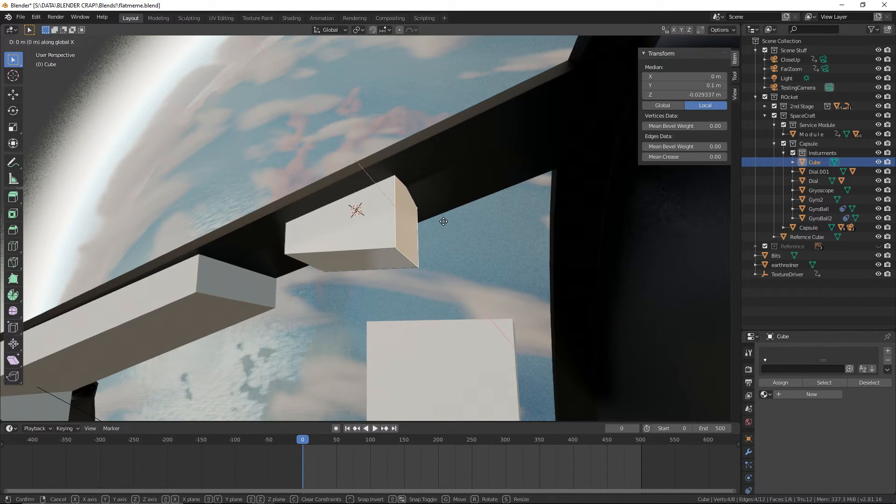
pyautogui.press('z')
pyautogui.press('y')
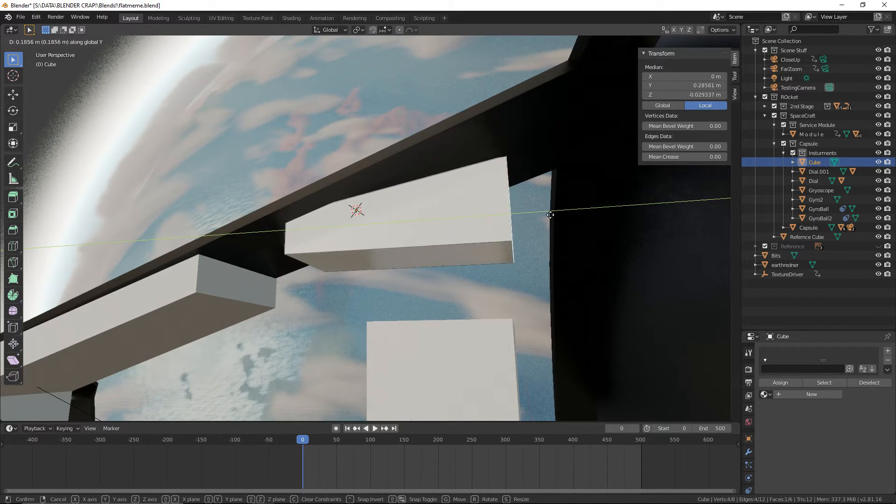
pyautogui.click(585, 223)
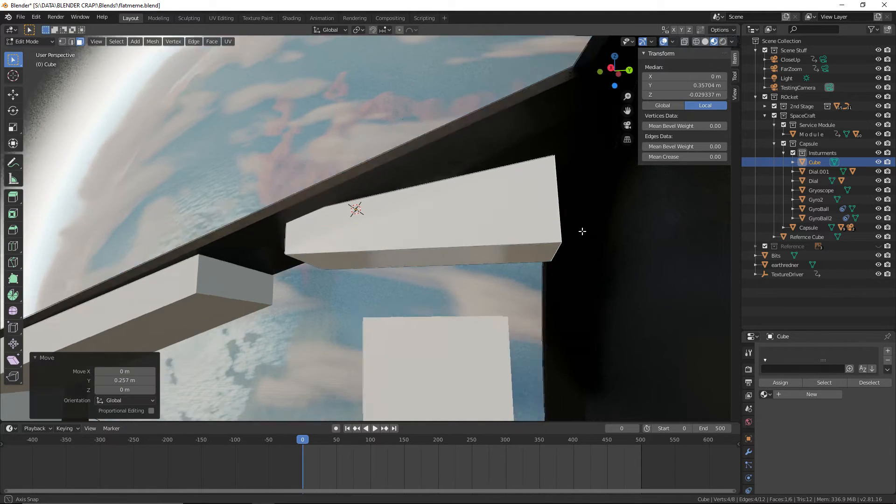
# Select both side faces of the block and widen it by scaling them 1.446 along X
pyautogui.moveTo(582, 230); pyautogui.dragTo(323, 237, button='middle')
pyautogui.rightClick(469, 236)
pyautogui.keyDown('shift'); pyautogui.rightClick(324, 237); pyautogui.keyUp('shift')
pyautogui.moveTo(483, 289); pyautogui.dragTo(436, 254, button='middle')
pyautogui.press('s')
pyautogui.press('x')
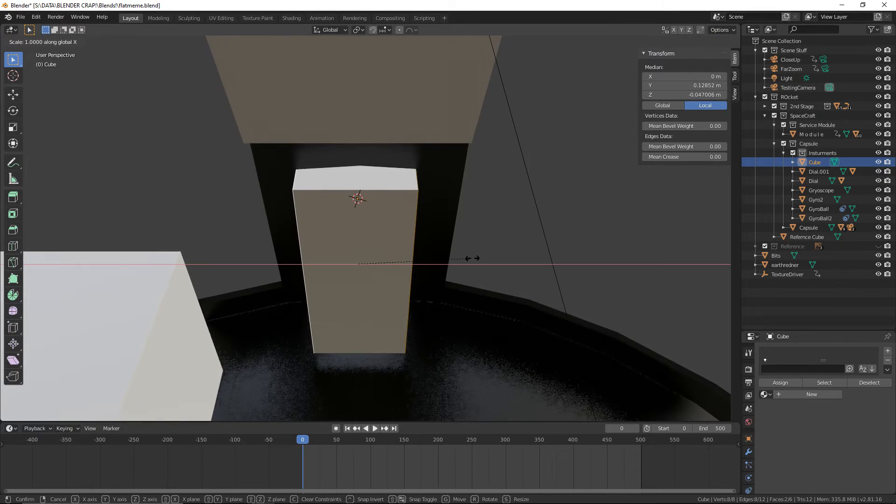
pyautogui.click(525, 254)
# Lower the block's upper edge on the -Y end about 0.005 m along Z into the beam
pyautogui.moveTo(525, 254); pyautogui.dragTo(217, 137, button='middle')
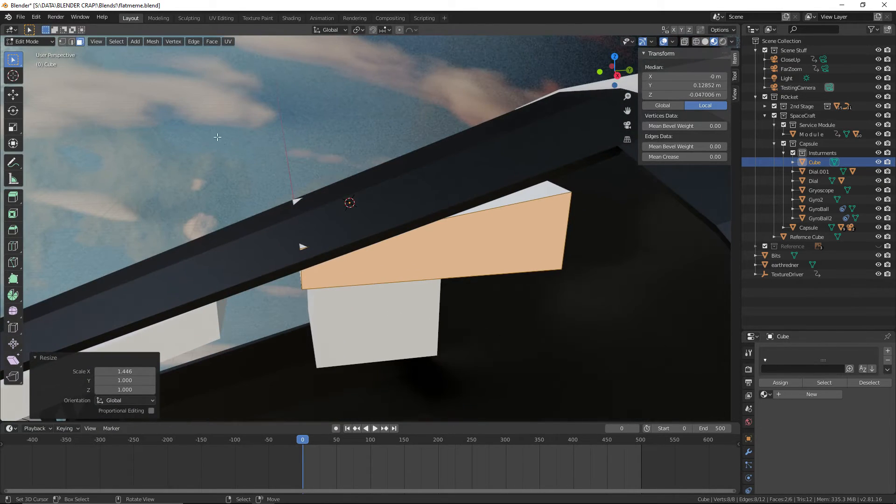
pyautogui.click(302, 221)
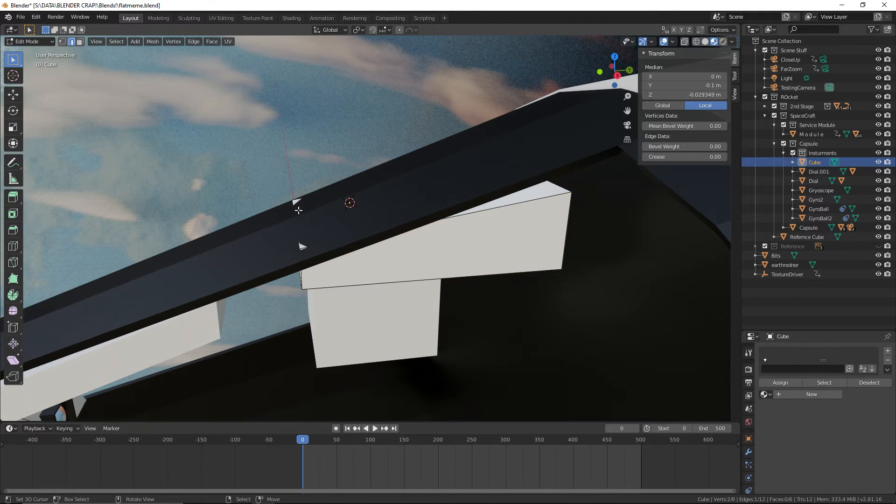
pyautogui.moveTo(321, 143); pyautogui.dragTo(299, 226, button='middle')
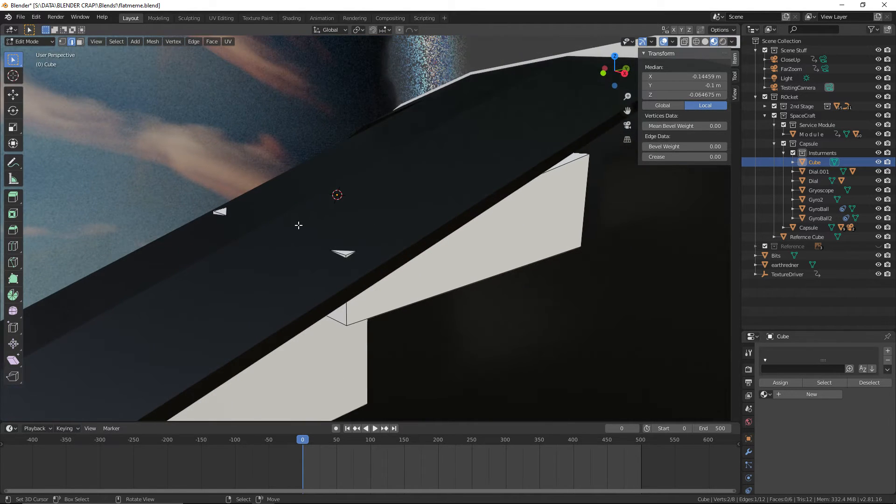
pyautogui.press('g')
pyautogui.press('z')
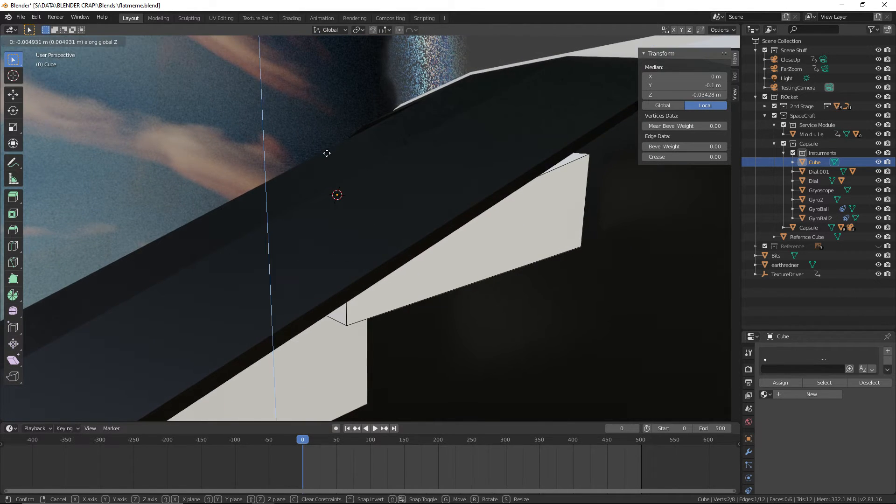
pyautogui.click(326, 153)
# Raise the block's upper edge on the +Y end 0.0615 m along Z, plus a further 0.0171 m, to follow the beam
pyautogui.moveTo(328, 153); pyautogui.dragTo(506, 219, button='middle')
pyautogui.rightClick(509, 230)
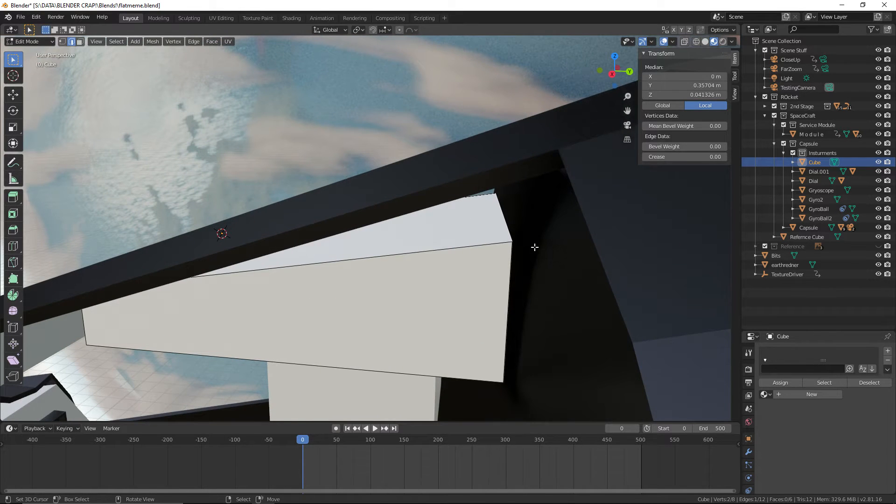
pyautogui.press('g')
pyautogui.press('z')
pyautogui.click(534, 196)
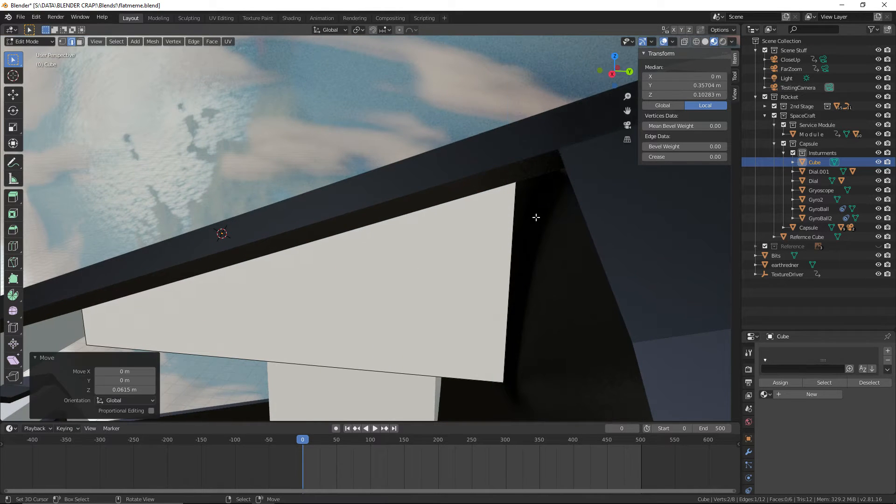
pyautogui.moveTo(533, 196); pyautogui.dragTo(516, 196, button='middle')
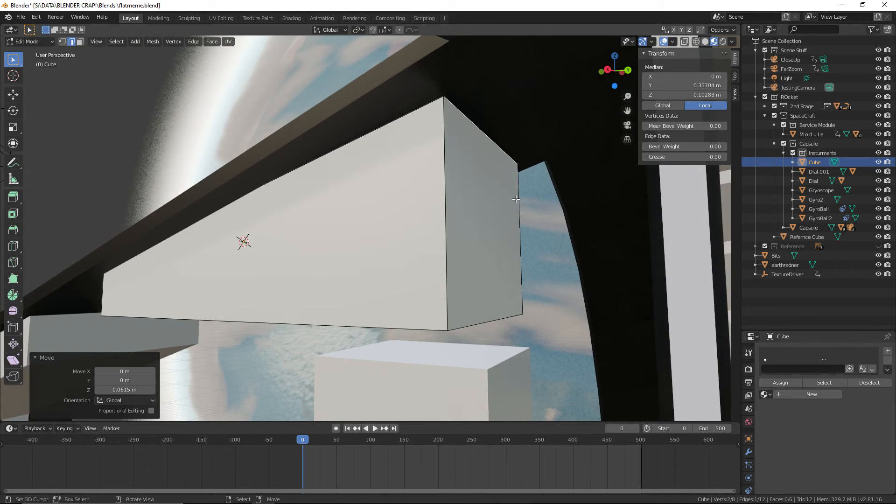
pyautogui.press('g')
pyautogui.press('z')
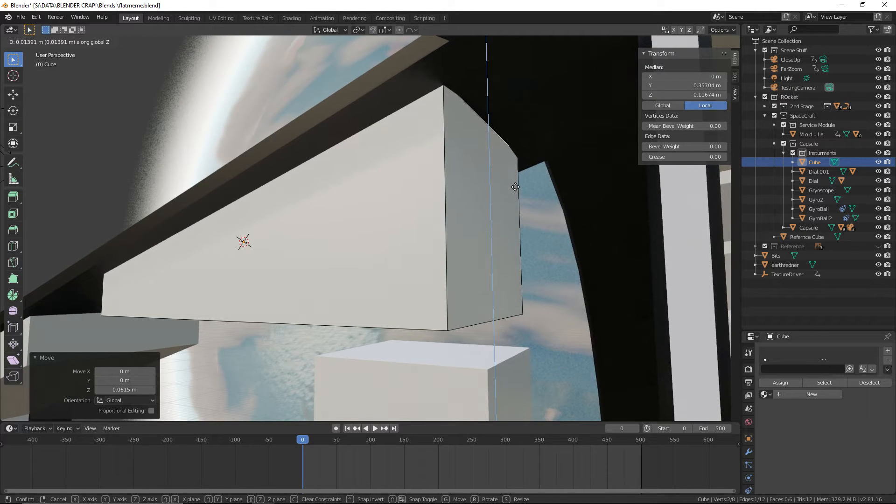
pyautogui.click(516, 185)
# Raise the block's underside face 0.0479 m along Z and save the file
pyautogui.moveTo(515, 185); pyautogui.dragTo(523, 231, button='middle')
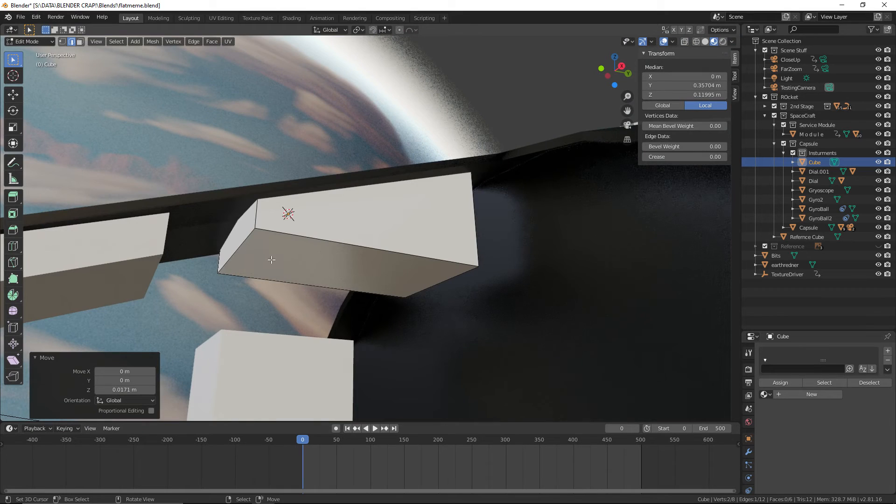
pyautogui.click(77, 42)
pyautogui.click(365, 254)
pyautogui.press('g')
pyautogui.press('z')
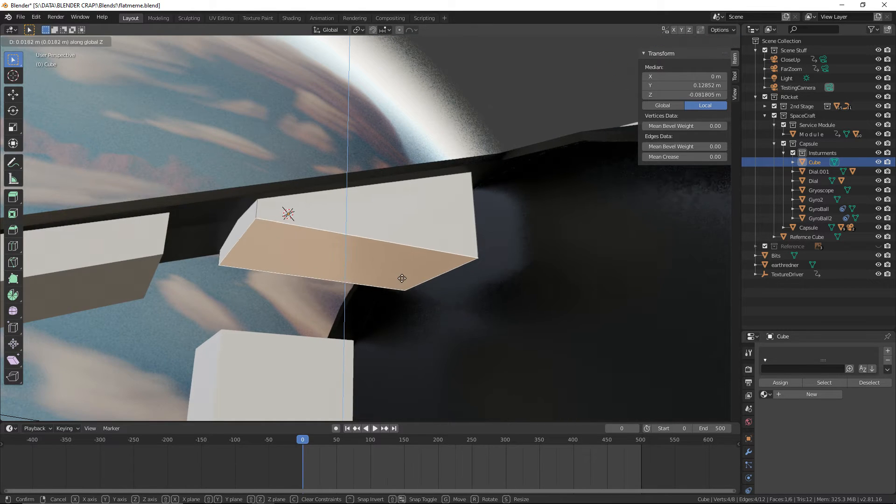
pyautogui.click(403, 268)
pyautogui.moveTo(403, 267); pyautogui.dragTo(373, 272, button='middle')
pyautogui.click(21, 18)
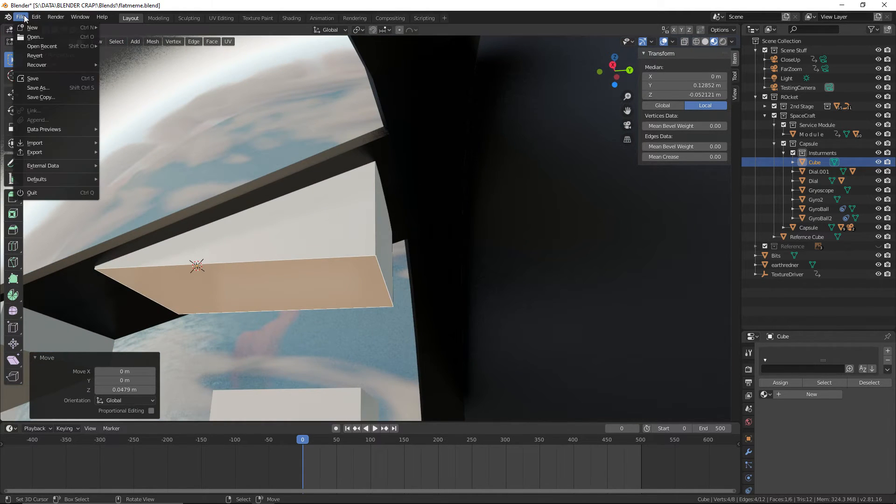
pyautogui.click(33, 78)
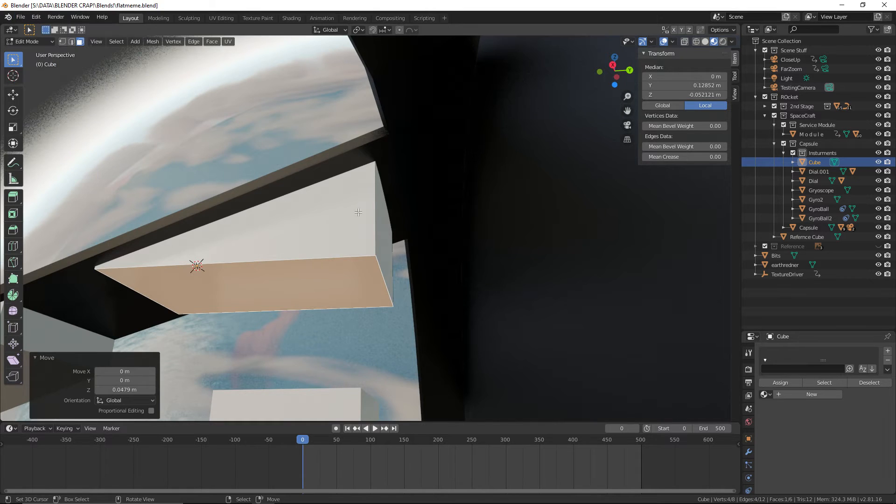
# Extrude the block's +Y end face outward 0.149 m toward the capsule wall
pyautogui.click(396, 240)
pyautogui.moveTo(396, 241); pyautogui.dragTo(405, 270, button='middle')
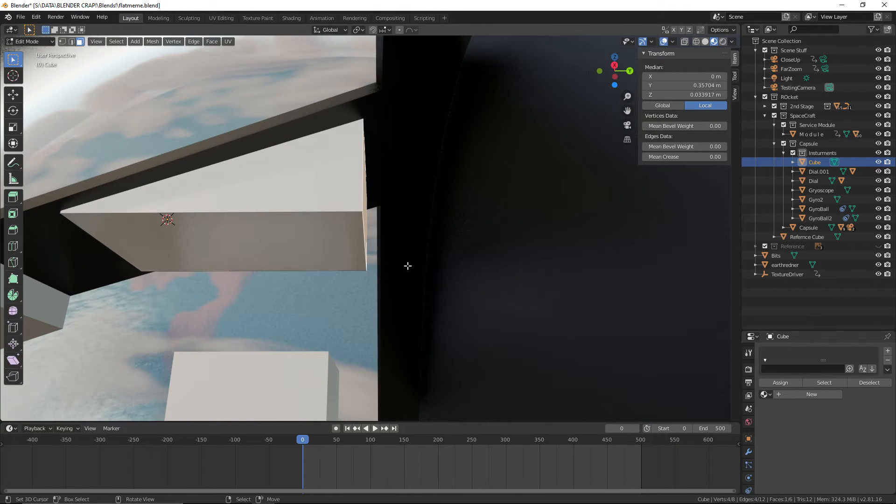
pyautogui.press('e')
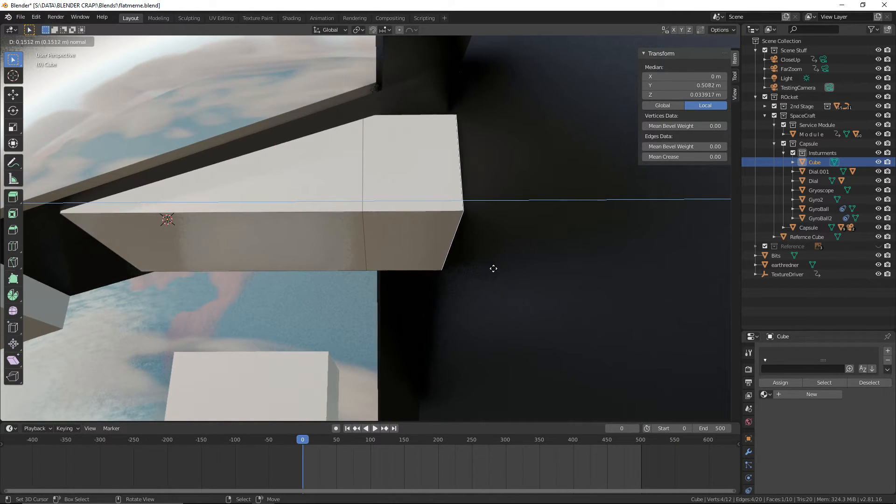
pyautogui.click(491, 268)
pyautogui.moveTo(491, 268); pyautogui.dragTo(530, 260, button='middle')
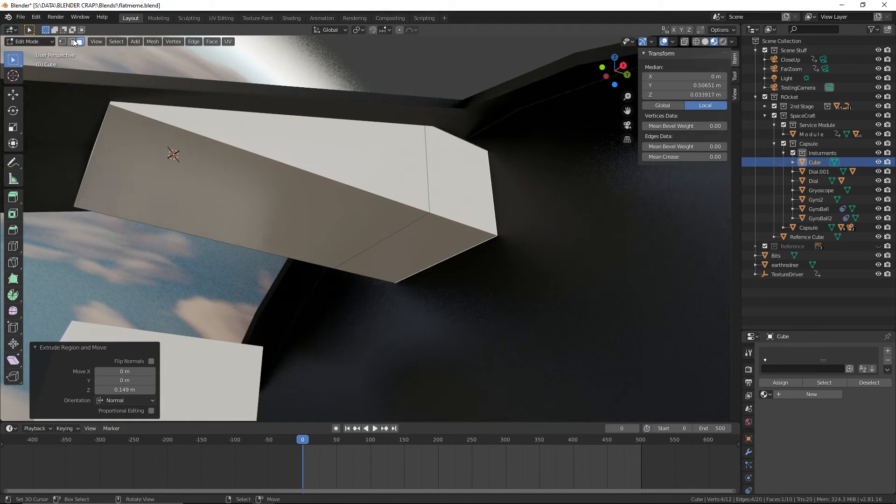
# Lower the bottom edge of the extruded +Y end 0.121 m along Z to slope its underside
pyautogui.click(460, 252)
pyautogui.press('g')
pyautogui.press('z')
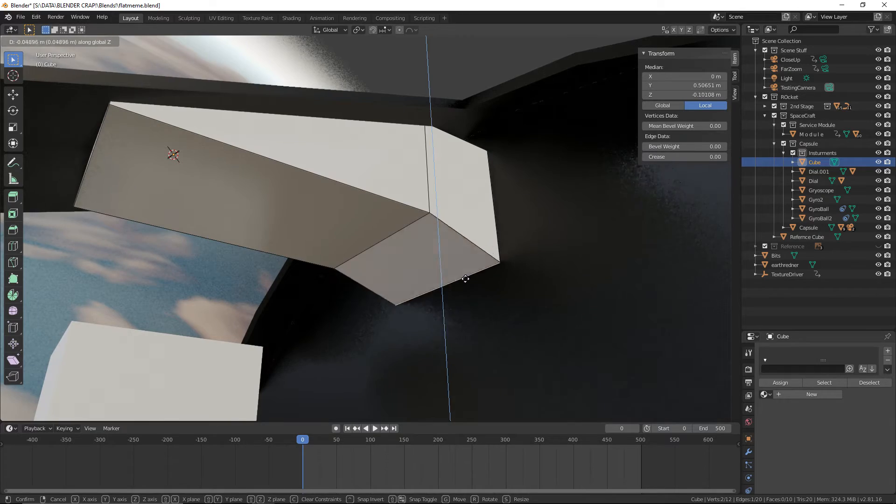
pyautogui.click(466, 314)
pyautogui.moveTo(466, 314)
pyautogui.mouseDown(button='middle')
pyautogui.moveTo(480, 348)
pyautogui.moveTo(451, 322)
pyautogui.moveTo(424, 326)
pyautogui.moveTo(473, 330)
pyautogui.moveTo(455, 318)
pyautogui.mouseUp(button='middle')
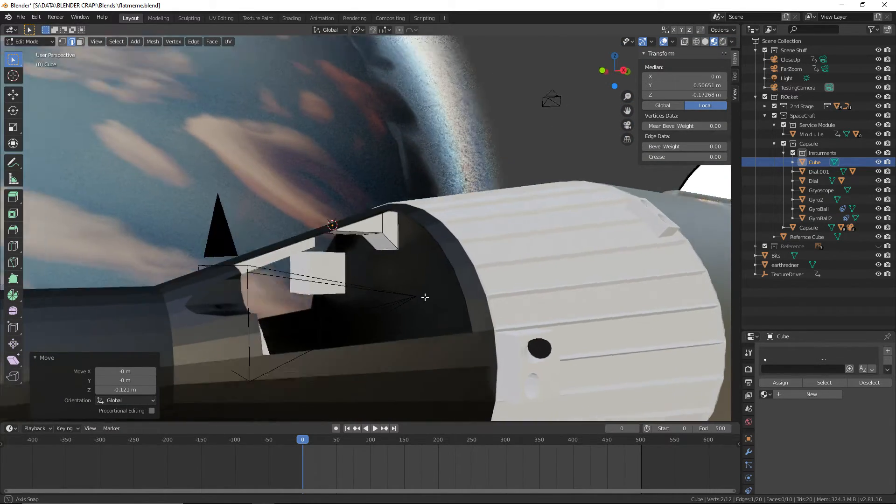
pyautogui.scroll(4, 413, 289)
pyautogui.keyDown('shift'); pyautogui.moveTo(324, 275); pyautogui.dragTo(400, 284, button='middle'); pyautogui.keyUp('shift')
# Extrude the block's small -Y end face outward 0.14 m toward the existing control panel
pyautogui.rightClick(333, 234)
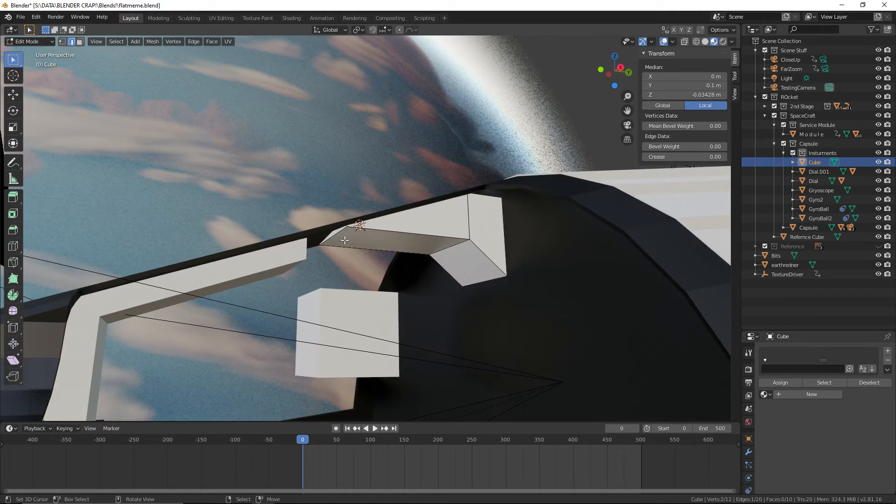
pyautogui.scroll(3, 335, 260)
pyautogui.click(80, 43)
pyautogui.rightClick(298, 242)
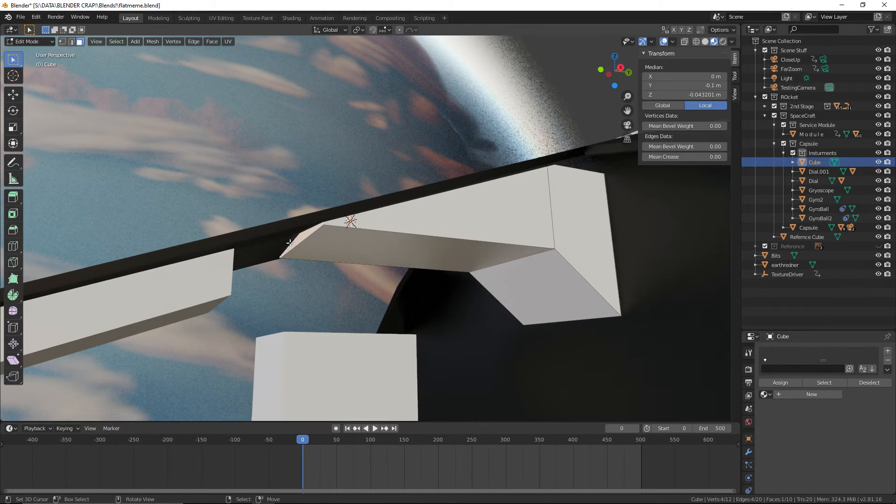
pyautogui.moveTo(342, 243); pyautogui.dragTo(318, 251, button='middle')
pyautogui.press('e')
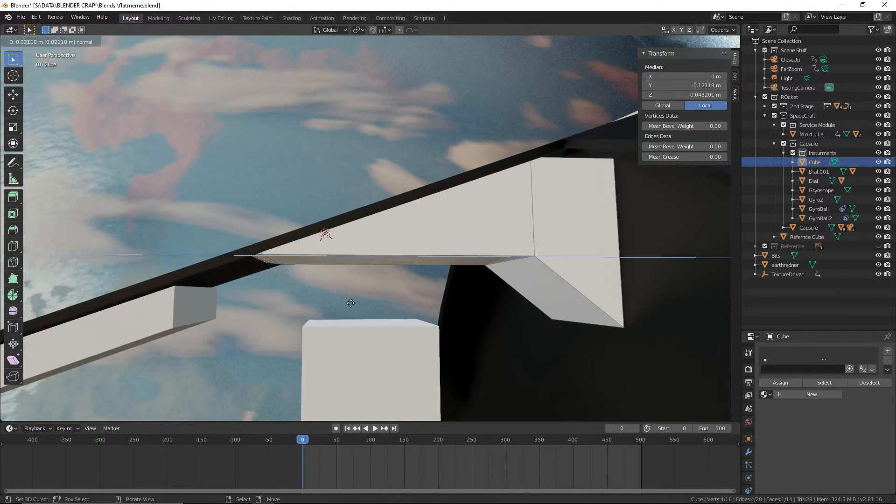
pyautogui.click(290, 301)
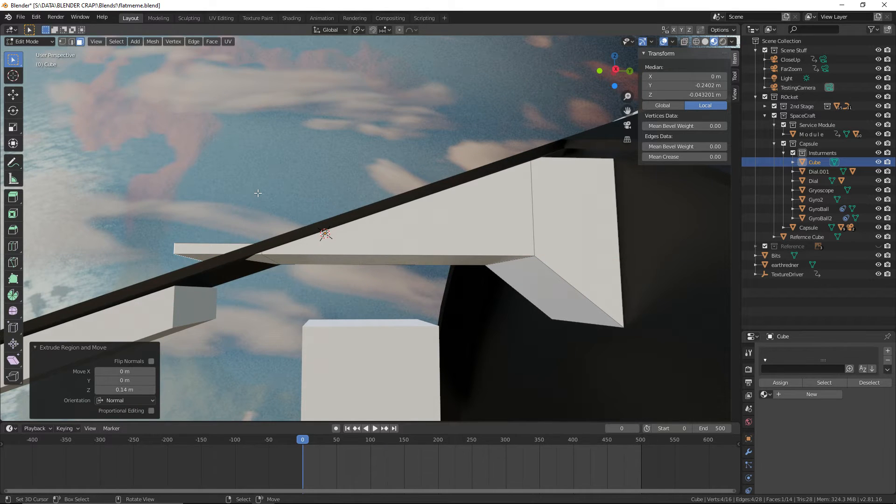
# Lower the extruded -Y end face 0.0729 m along Z, plus a slight further adjustment, to follow the beam
pyautogui.press('g')
pyautogui.press('z')
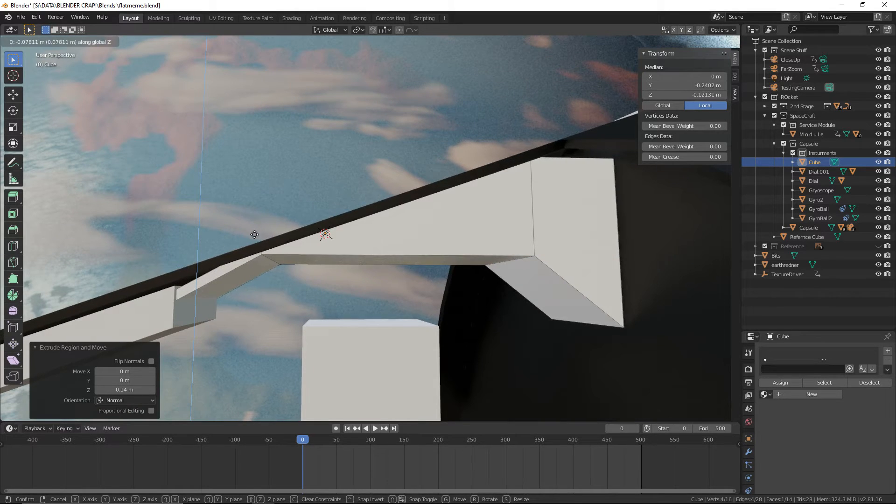
pyautogui.click(254, 232)
pyautogui.moveTo(265, 311)
pyautogui.mouseDown(button='middle')
pyautogui.moveTo(283, 299)
pyautogui.moveTo(248, 316)
pyautogui.mouseUp(button='middle')
pyautogui.press('g')
pyautogui.press('z')
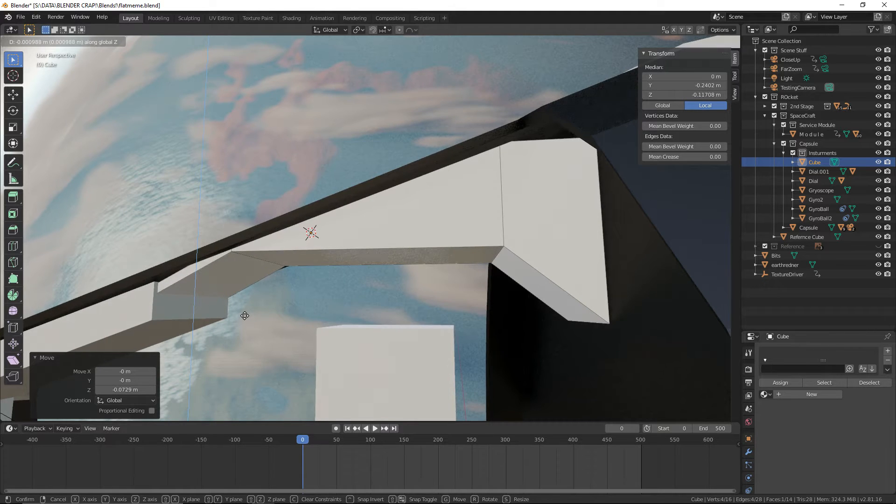
pyautogui.click(245, 314)
pyautogui.keyDown('shift'); pyautogui.moveTo(246, 314); pyautogui.dragTo(317, 279, button='middle'); pyautogui.keyUp('shift')
# Lower the underside face of the block's middle section 0.0111 m along Z, plus a further 0.00552 m
pyautogui.hotkey('alt', 'a')
pyautogui.click(350, 220)
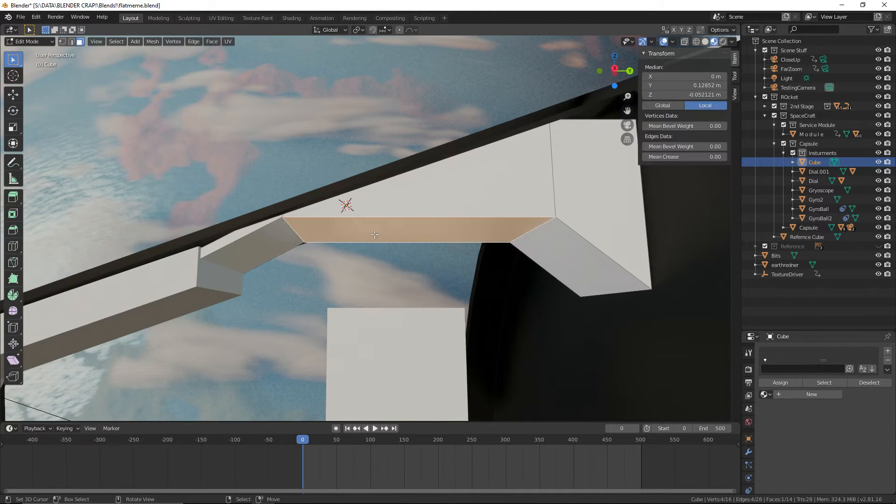
pyautogui.press('g')
pyautogui.press('z')
pyautogui.click(398, 151)
pyautogui.press('g')
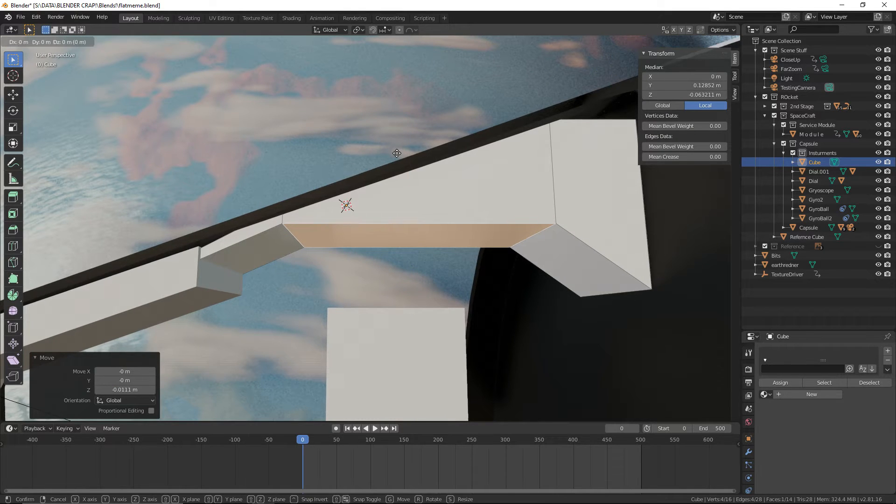
pyautogui.press('z')
pyautogui.click(398, 156)
pyautogui.moveTo(360, 139); pyautogui.dragTo(377, 151, button='middle')
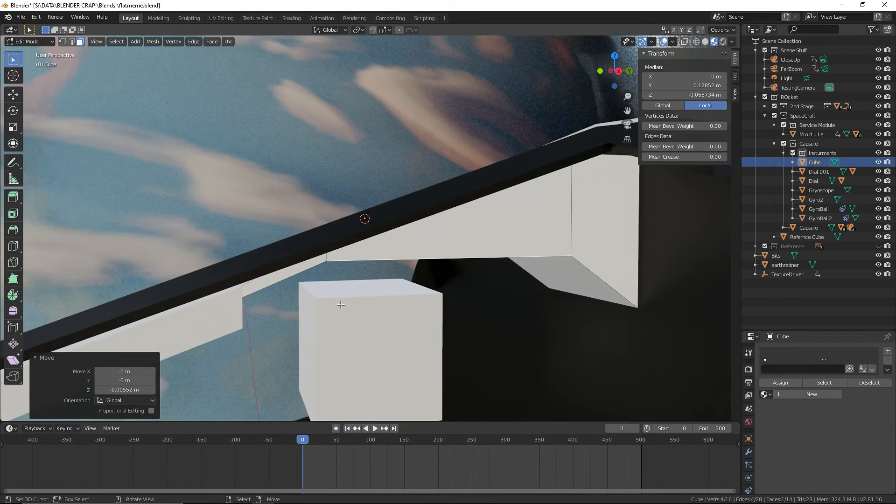
# In wireframe shading, raise the upper edge of the block's -Y end 0.0146 m along Z
pyautogui.moveTo(341, 304); pyautogui.dragTo(301, 273, button='middle')
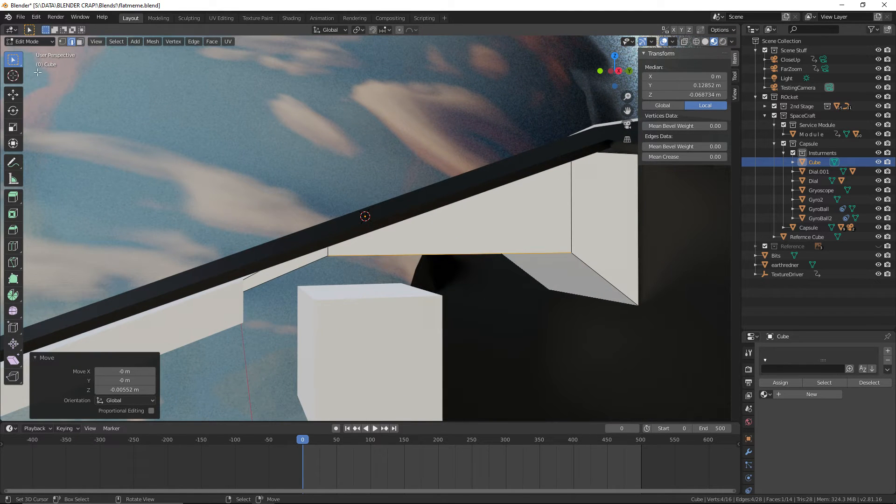
pyautogui.moveTo(248, 306); pyautogui.dragTo(172, 265, button='middle')
pyautogui.click(173, 265)
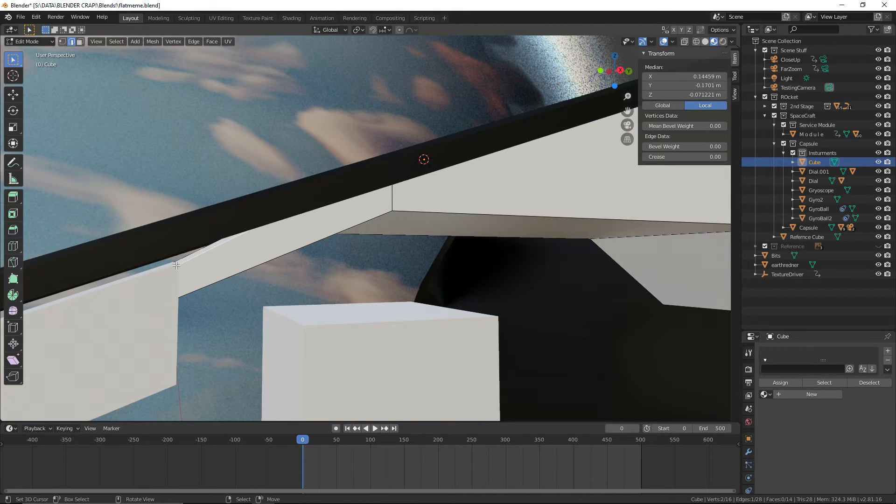
pyautogui.moveTo(177, 268); pyautogui.dragTo(283, 300, button='middle')
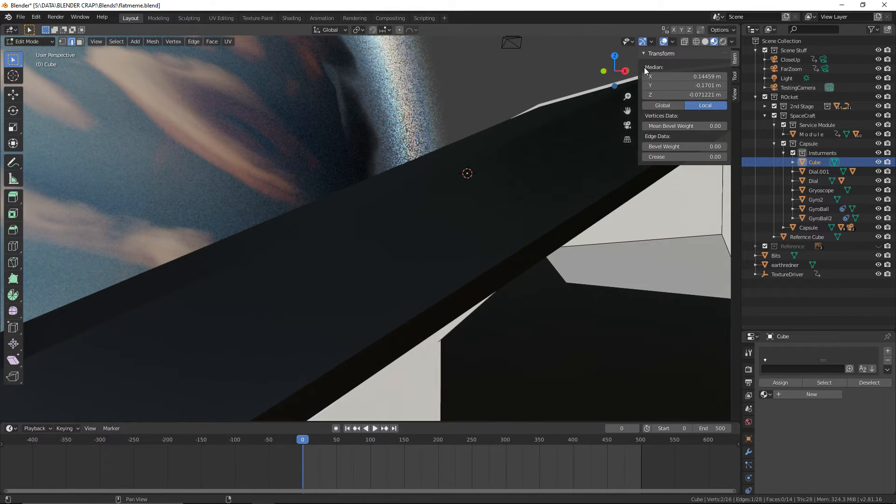
pyautogui.click(696, 41)
pyautogui.click(290, 295)
pyautogui.press('g')
pyautogui.press('z')
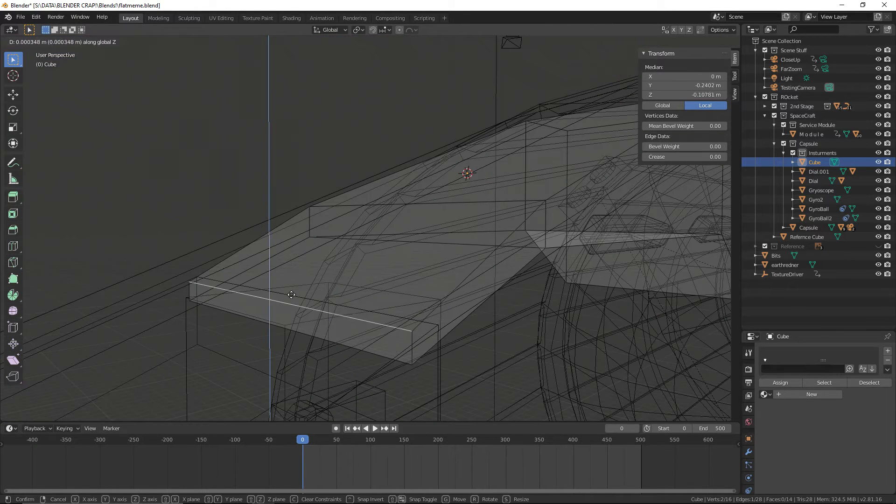
pyautogui.click(309, 278)
pyautogui.moveTo(310, 278); pyautogui.dragTo(293, 273, button='middle')
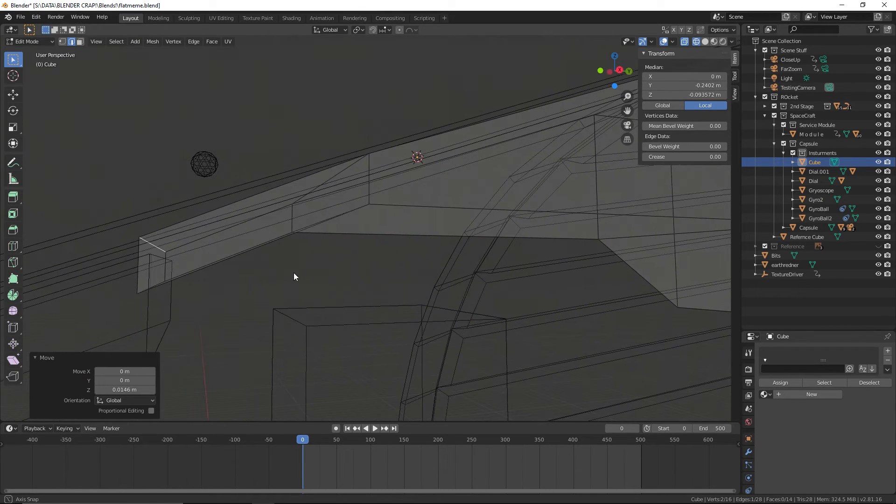
# Raise the same -Y end upper edge slightly further along Z into the beam
pyautogui.press('z')
pyautogui.press('Escape')
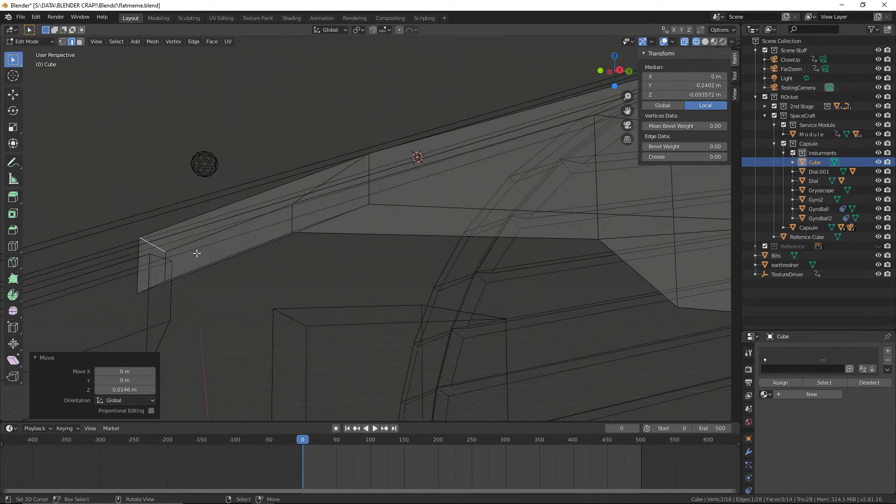
pyautogui.press('g')
pyautogui.press('z')
pyautogui.click(199, 246)
pyautogui.moveTo(201, 252); pyautogui.dragTo(264, 322, button='middle')
# Switch to editing the Contorl Panels object and raise the upper edge of its +Y end about 0.022 m along Z
pyautogui.click(36, 53)
pyautogui.click(279, 290)
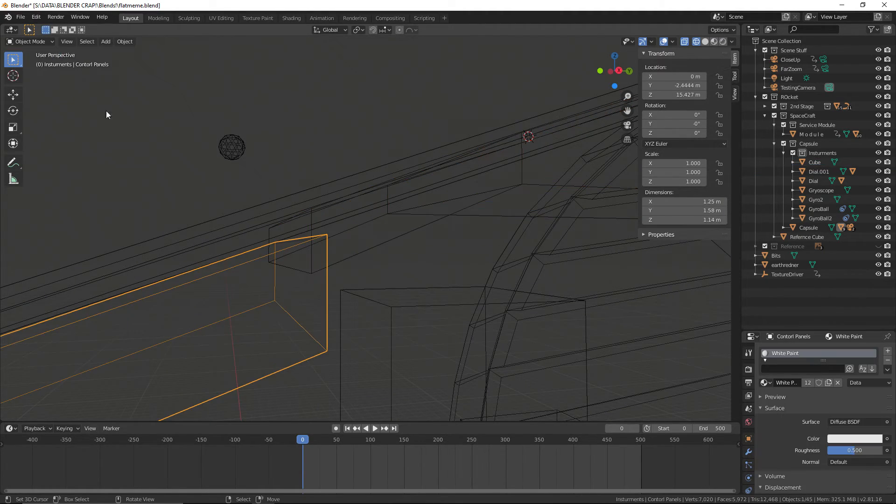
pyautogui.click(30, 62)
pyautogui.press('g')
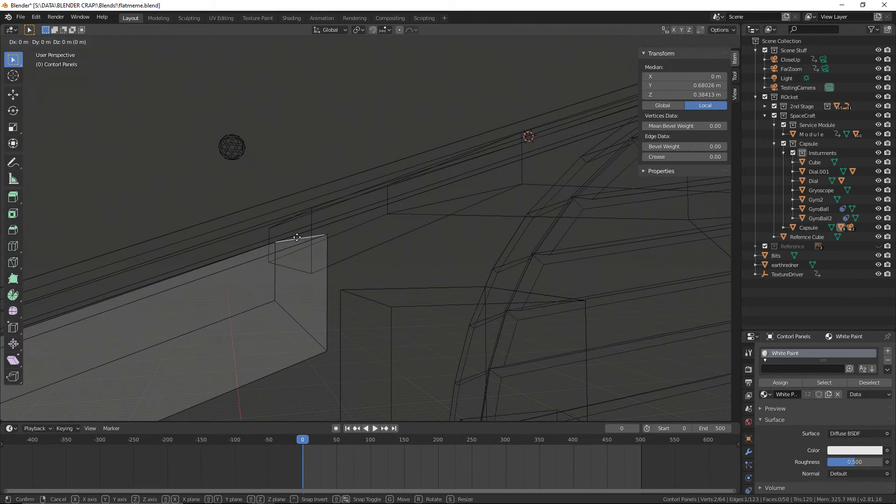
pyautogui.press('z')
pyautogui.click(294, 211)
# Raise the panel's upper edge at the bend on its -Y side 0.0139 m along Z
pyautogui.moveTo(295, 212); pyautogui.dragTo(288, 285, button='middle')
pyautogui.click(260, 283)
pyautogui.press('z')
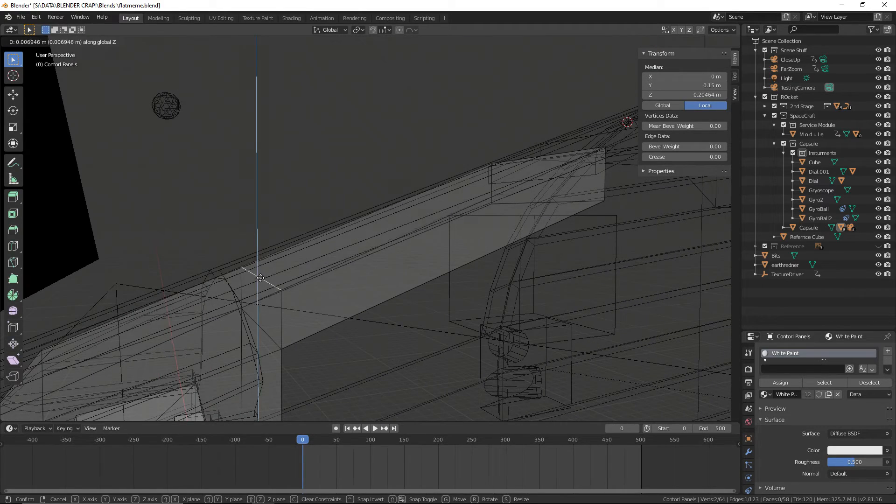
pyautogui.click(260, 273)
pyautogui.moveTo(310, 284); pyautogui.dragTo(596, 100, button='middle')
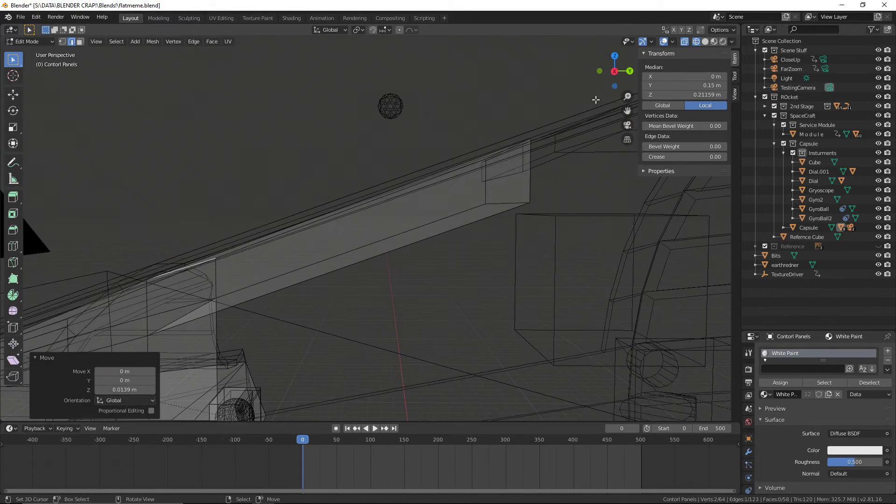
# In material preview shading, lower the upper edge at the panel's bend 0.00524 m along Z
pyautogui.click(714, 41)
pyautogui.moveTo(494, 187); pyautogui.dragTo(452, 220, button='middle')
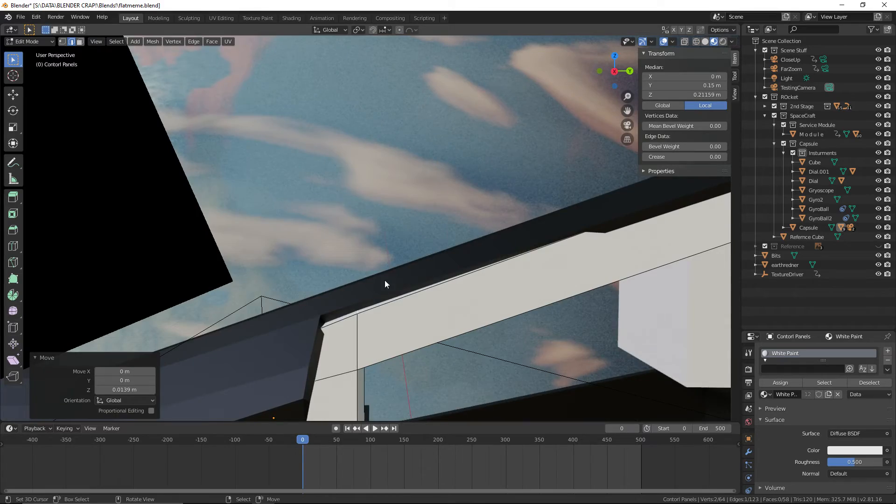
pyautogui.moveTo(384, 283); pyautogui.dragTo(469, 307, button='middle')
pyautogui.press('g')
pyautogui.press('z')
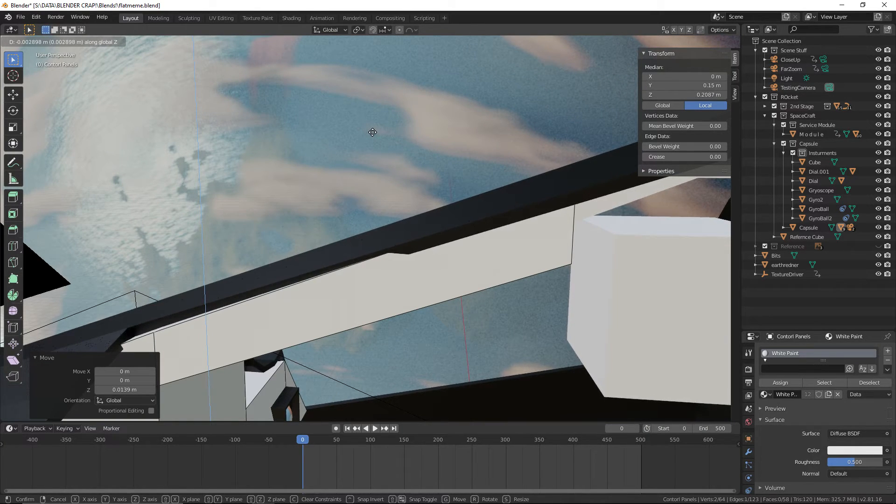
pyautogui.click(373, 134)
pyautogui.moveTo(561, 198); pyautogui.dragTo(501, 225, button='middle')
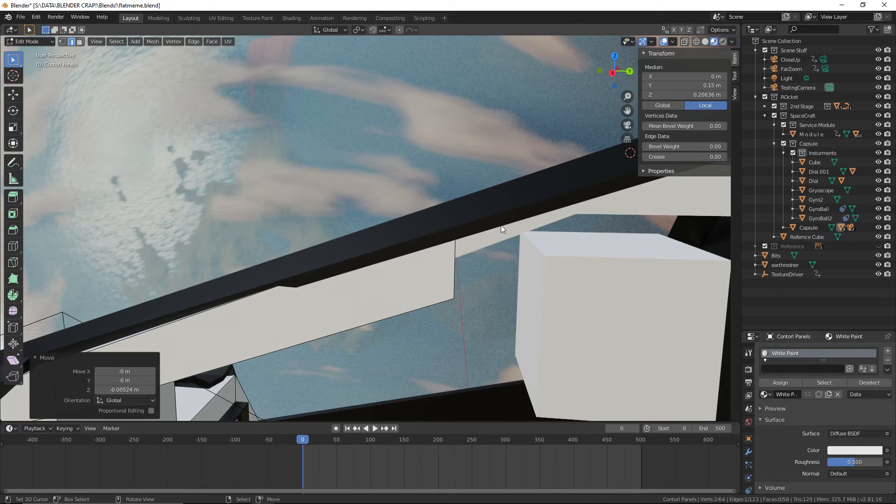
# Lower the upper edge of the panel's +Y end 0.0127 m along Z to sit against the beam
pyautogui.click(453, 211)
pyautogui.click(696, 41)
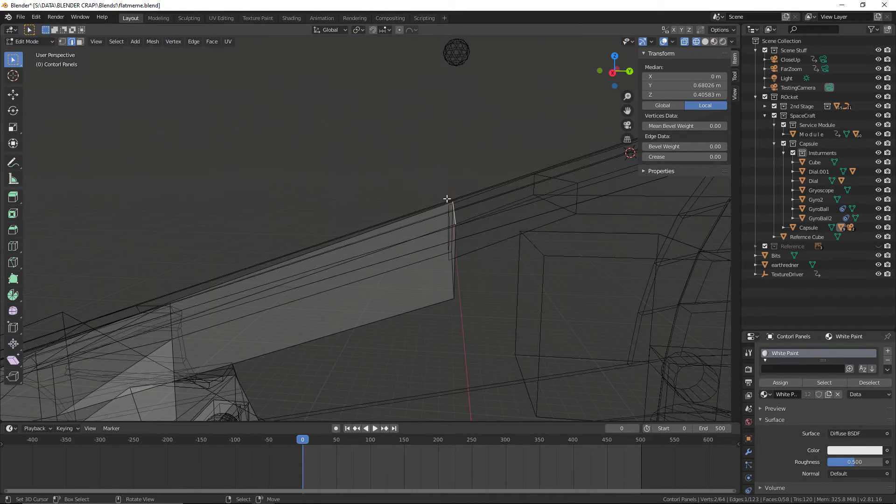
pyautogui.click(715, 41)
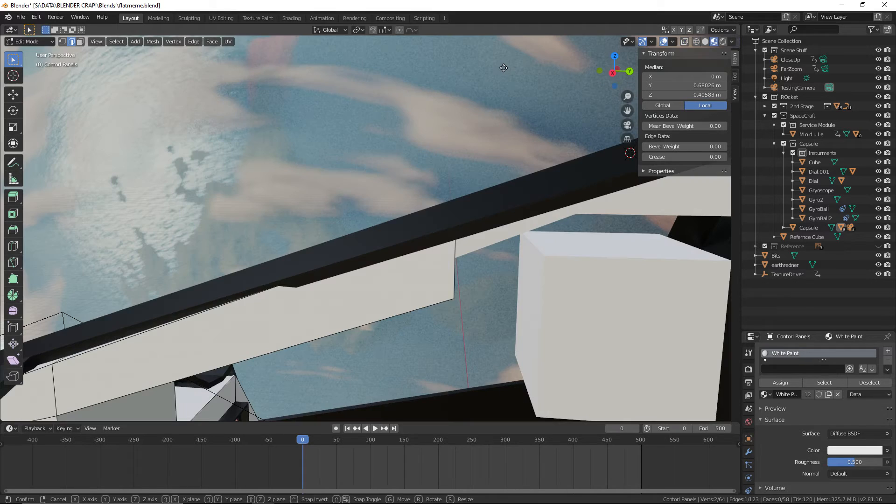
pyautogui.press('g')
pyautogui.press('z')
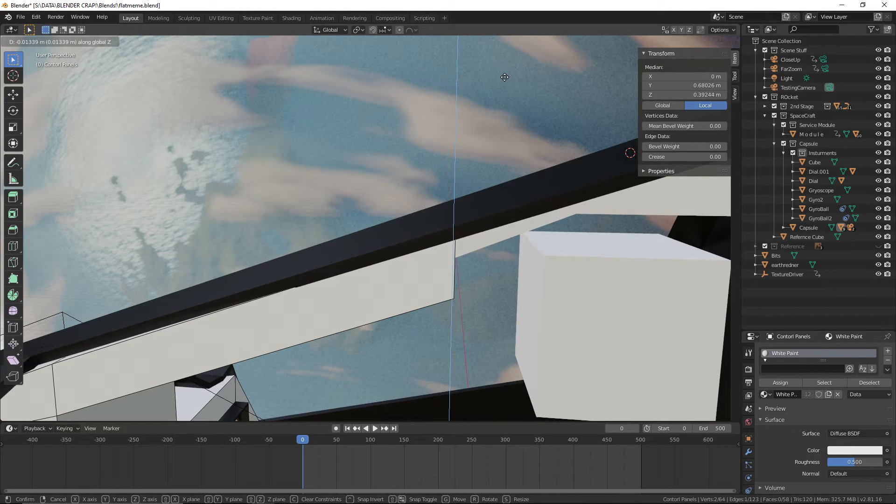
pyautogui.click(504, 77)
pyautogui.moveTo(505, 79); pyautogui.dragTo(420, 140, button='middle')
pyautogui.click(22, 42)
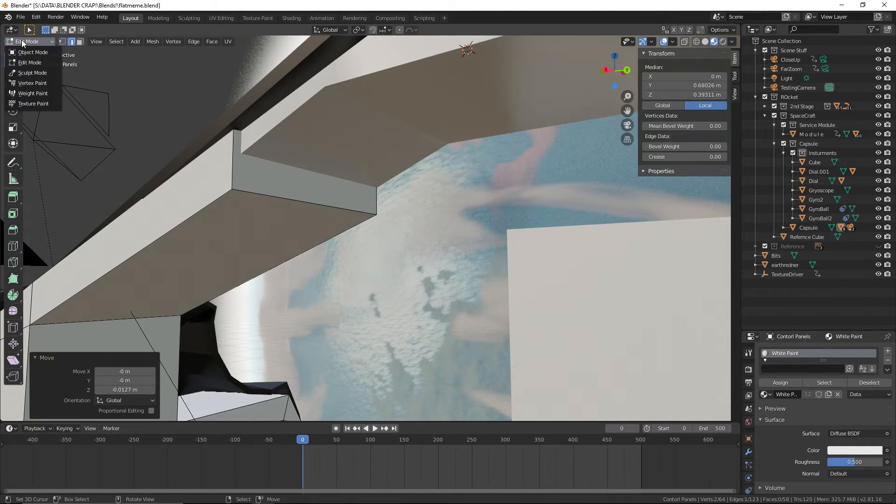
# Return the Contorl Panels object to Object Mode and save the file
pyautogui.click(29, 52)
pyautogui.click(21, 18)
pyautogui.click(31, 76)
# Inspect the beam and panels through the capsule's hatch openings from both sides and save the file
pyautogui.scroll(-6, 339, 281)
pyautogui.rightClick(341, 283)
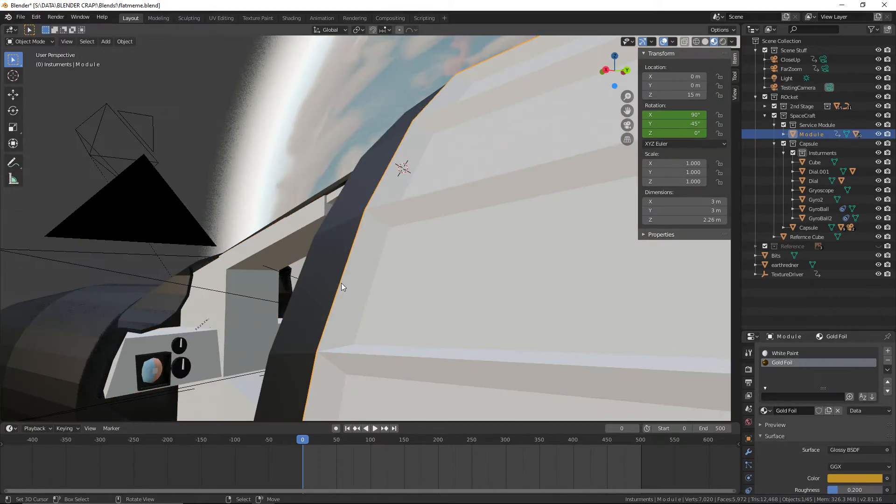
pyautogui.moveTo(341, 283)
pyautogui.mouseDown(button='middle')
pyautogui.moveTo(446, 282)
pyautogui.moveTo(343, 278)
pyautogui.moveTo(340, 300)
pyautogui.mouseUp(button='middle')
pyautogui.rightClick(447, 282)
pyautogui.scroll(-4, 343, 278)
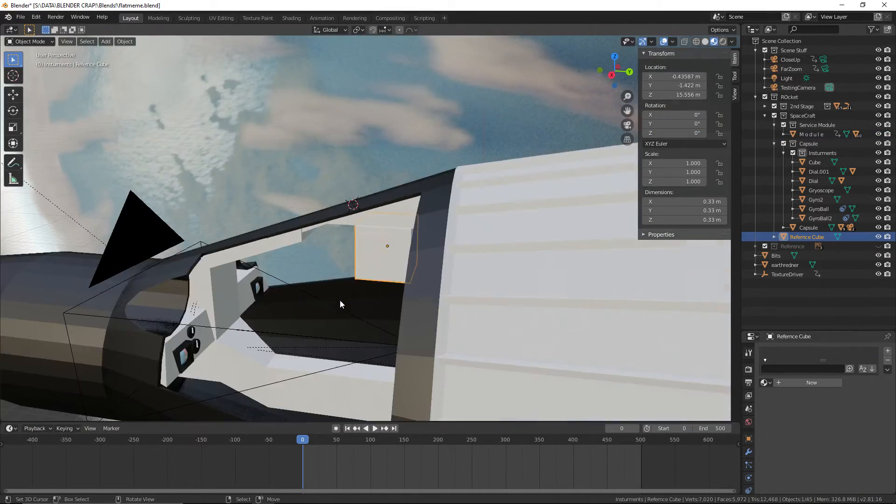
pyautogui.scroll(-6, 340, 300)
pyautogui.rightClick(312, 178)
pyautogui.moveTo(311, 178); pyautogui.dragTo(527, 179, button='middle')
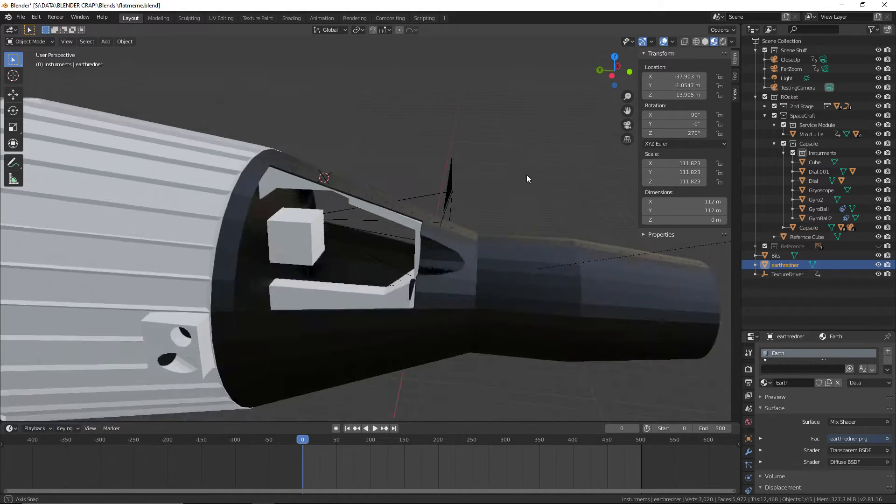
pyautogui.scroll(4, 526, 179)
pyautogui.click(21, 17)
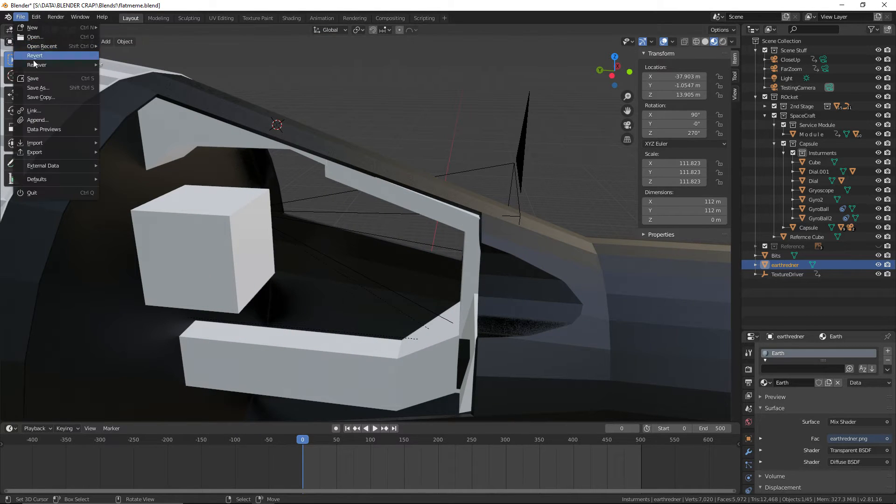
pyautogui.click(39, 74)
# Open the overhead console block (Cube) for mesh editing with face selection active
pyautogui.scroll(3, 368, 169)
pyautogui.moveTo(368, 169); pyautogui.dragTo(245, 185, button='middle')
pyautogui.click(245, 185)
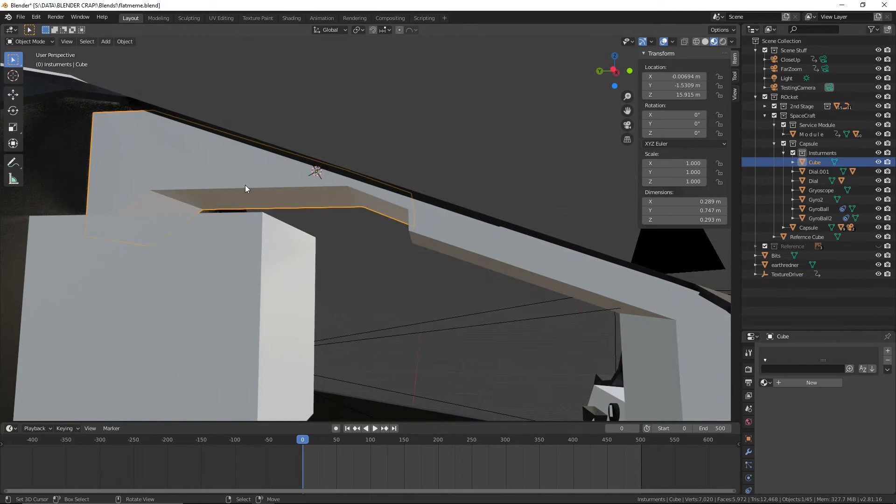
pyautogui.click(30, 62)
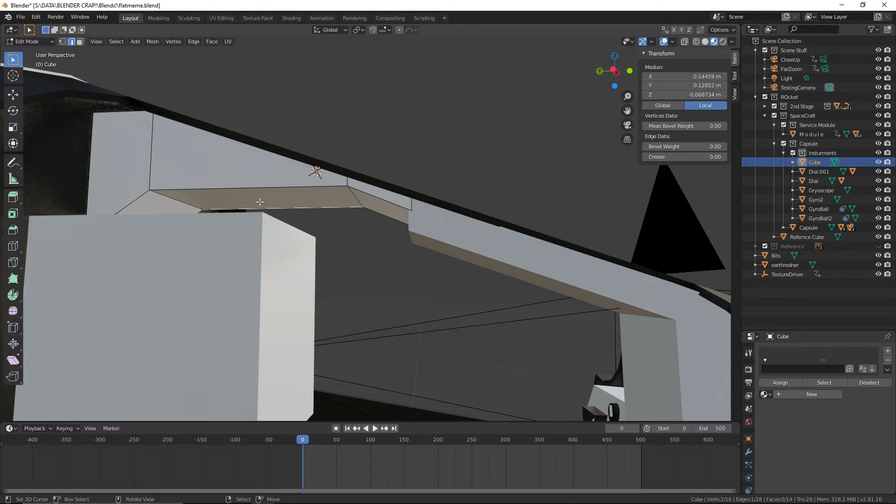
pyautogui.click(80, 42)
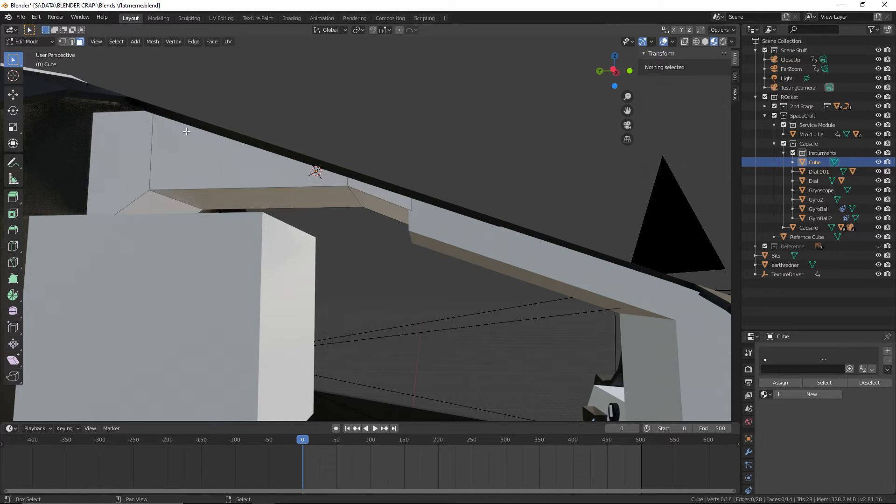
# Extrude the console block's middle underside face in place and scale it to 0.850 to form an inset panel
pyautogui.scroll(5, 273, 135)
pyautogui.keyDown('shift'); pyautogui.moveTo(271, 206); pyautogui.dragTo(350, 238, button='middle'); pyautogui.keyUp('shift')
pyautogui.moveTo(341, 278); pyautogui.dragTo(210, 187, button='middle')
pyautogui.rightClick(220, 192)
pyautogui.moveTo(299, 205); pyautogui.dragTo(455, 162, button='middle')
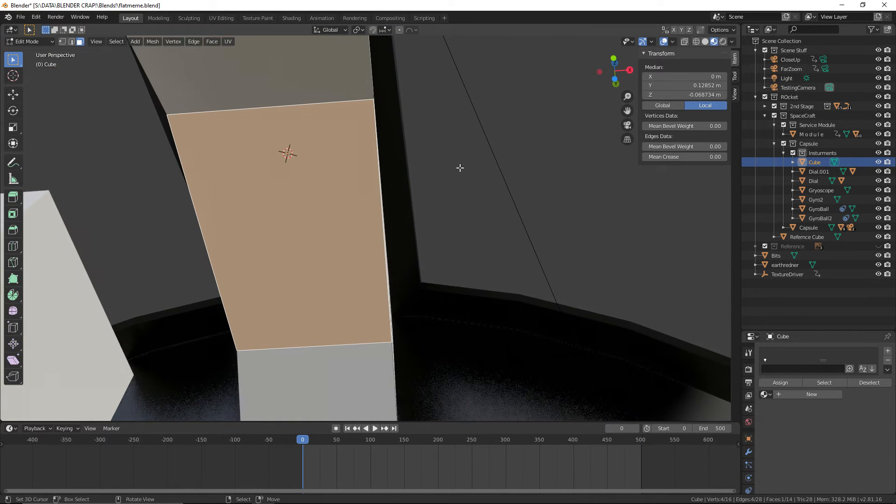
pyautogui.hotkey('ctrl', 'r')
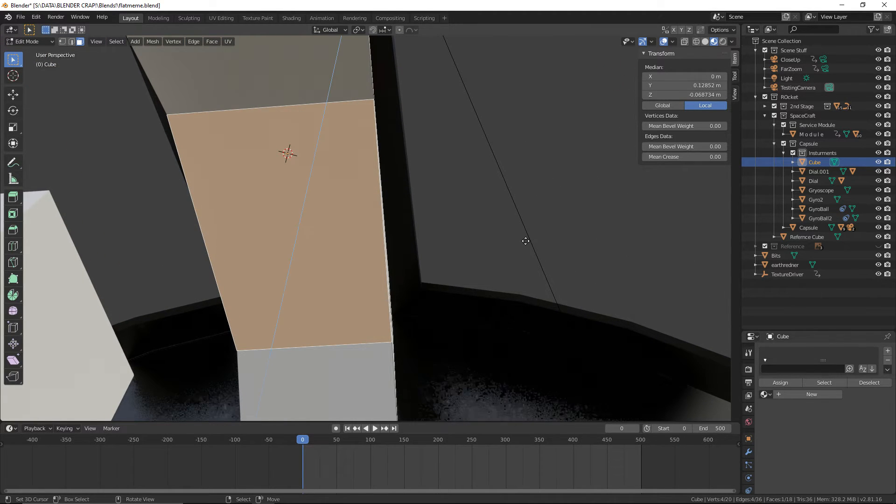
pyautogui.click(525, 241)
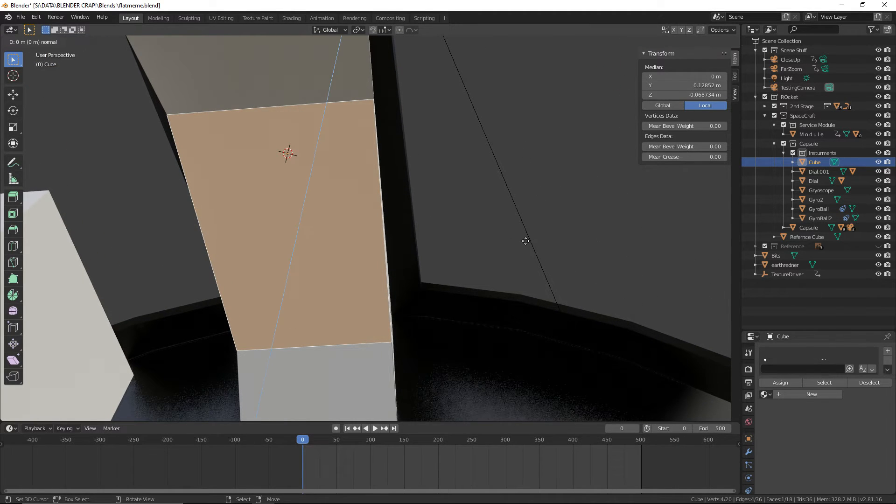
pyautogui.click(492, 242)
# Stretch the inset face by 1.088 along the Y axis to even out its border
pyautogui.press('s')
pyautogui.press('z')
pyautogui.press('x')
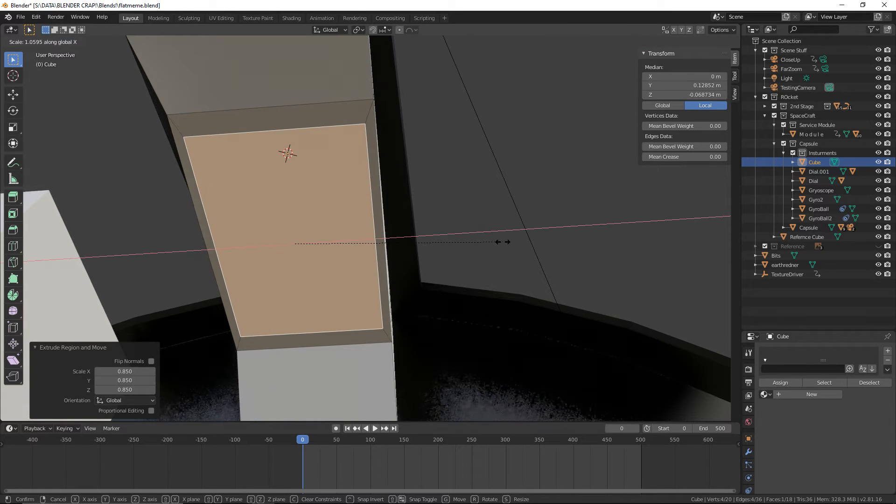
pyautogui.press('y')
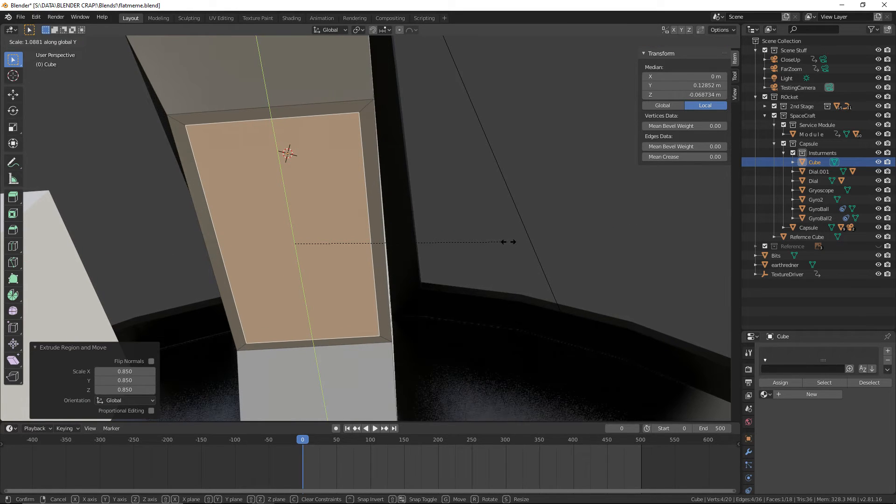
pyautogui.click(508, 242)
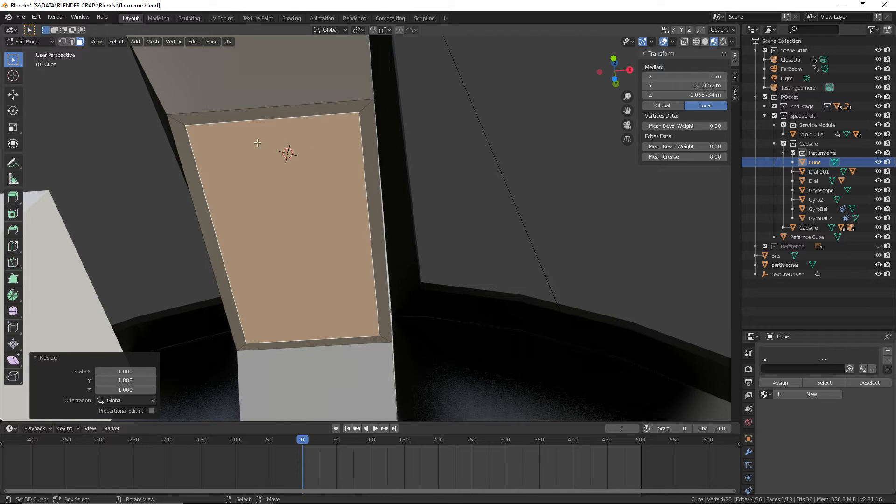
# Activate the Knife tool and try to start a lengthwise cut at the middle of the inset face's end edge
pyautogui.click(13, 246)
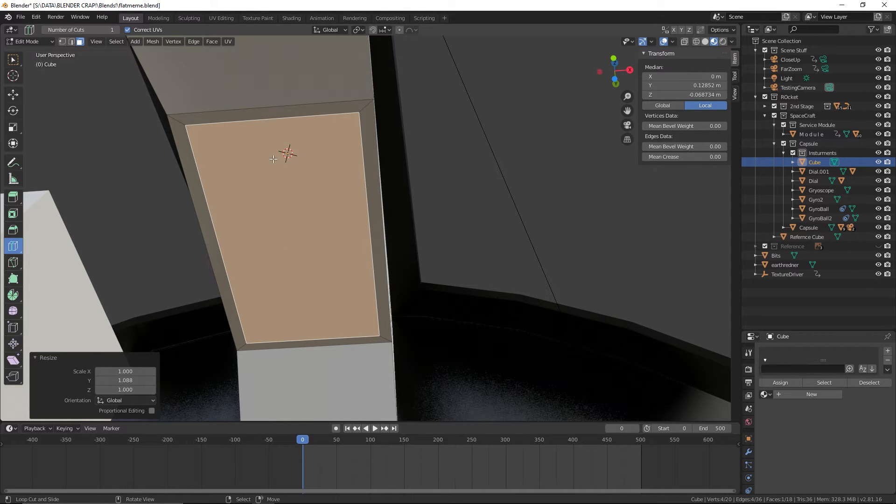
pyautogui.moveTo(276, 127); pyautogui.dragTo(253, 126, button='middle')
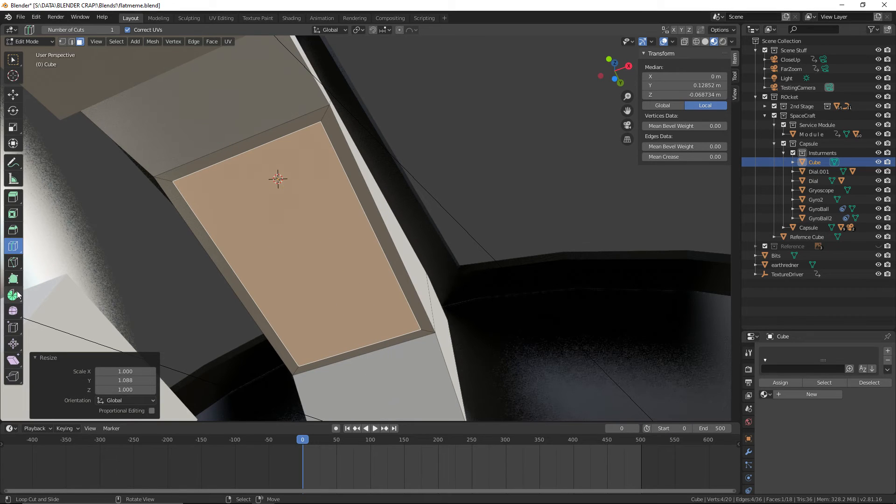
pyautogui.click(14, 268)
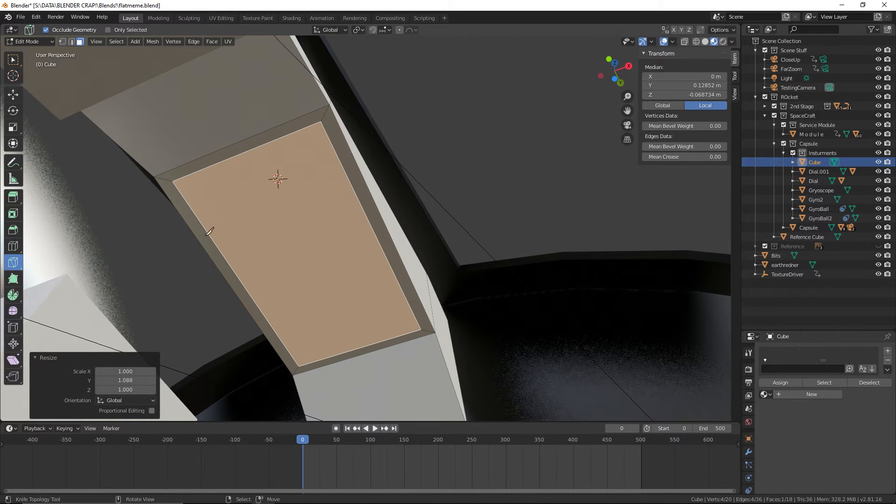
pyautogui.click(257, 143)
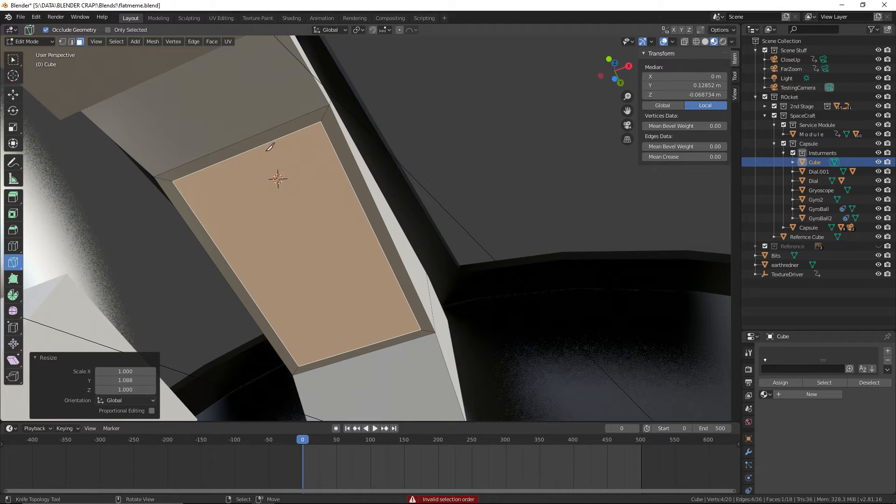
pyautogui.click(249, 149)
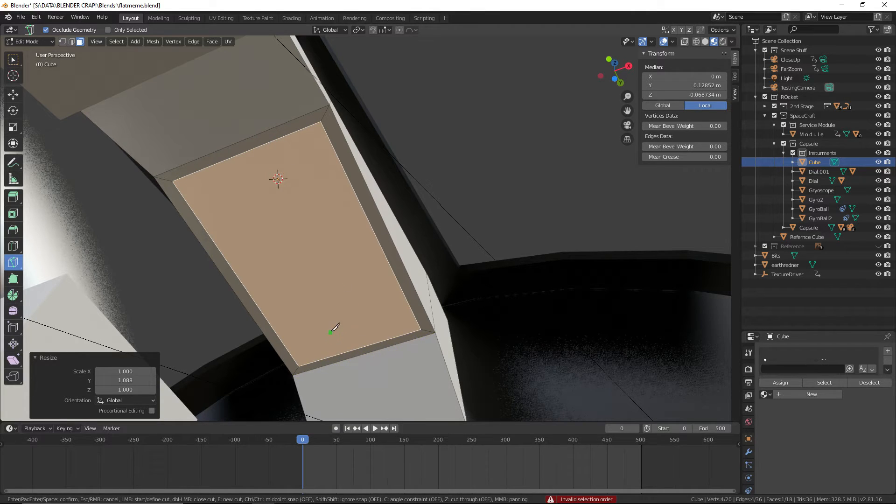
pyautogui.press('ctrl')
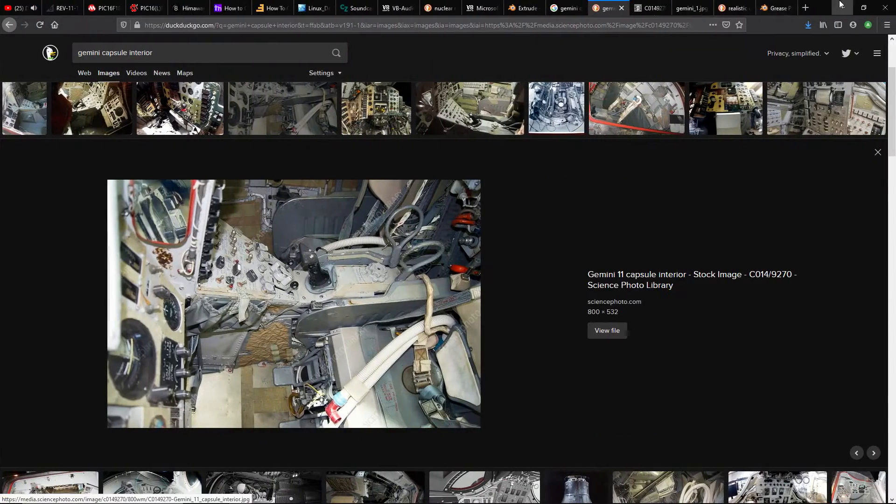
# Switch to the web browser, search for "knife blender" and read the Knife Tool manual page's options, including midpoint snap
pyautogui.click(773, 8)
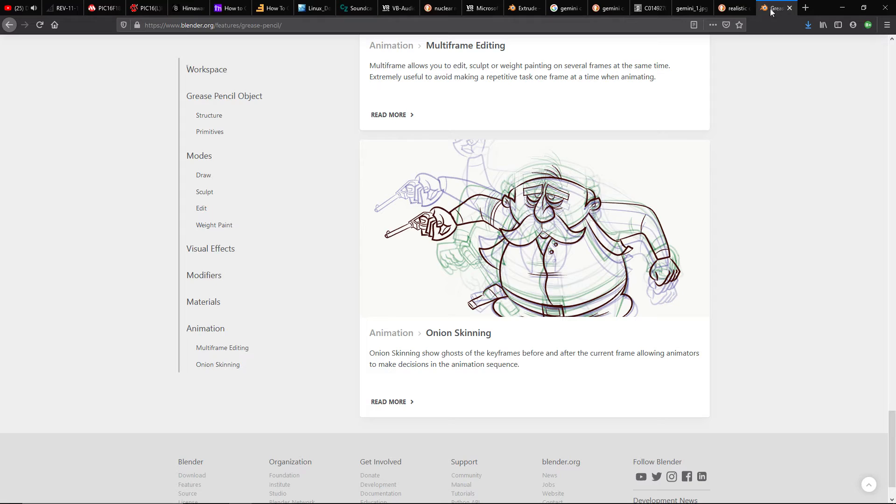
pyautogui.click(525, 8)
pyautogui.click(512, 25)
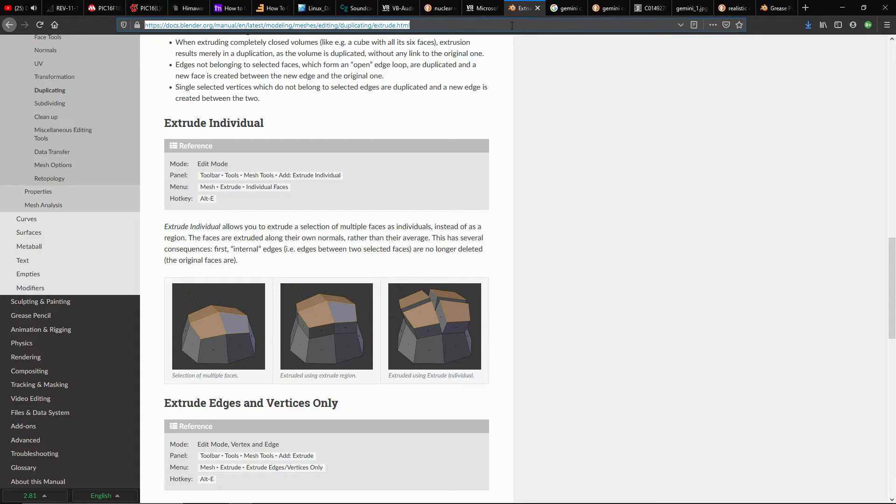
pyautogui.write('knife')
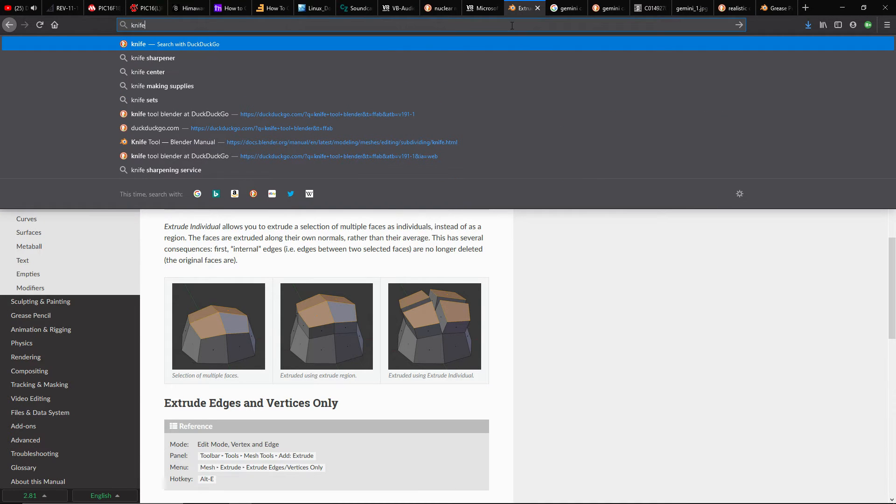
pyautogui.write(' tblender')
pyautogui.press('Return')
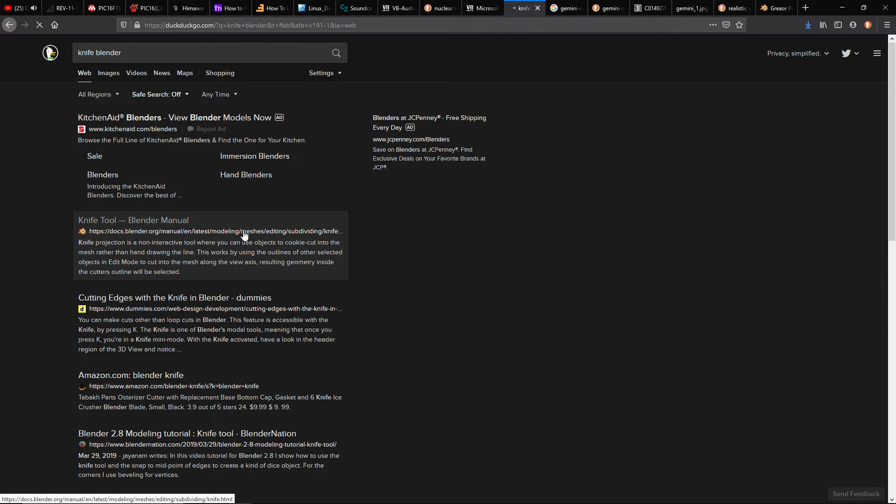
pyautogui.click(156, 222)
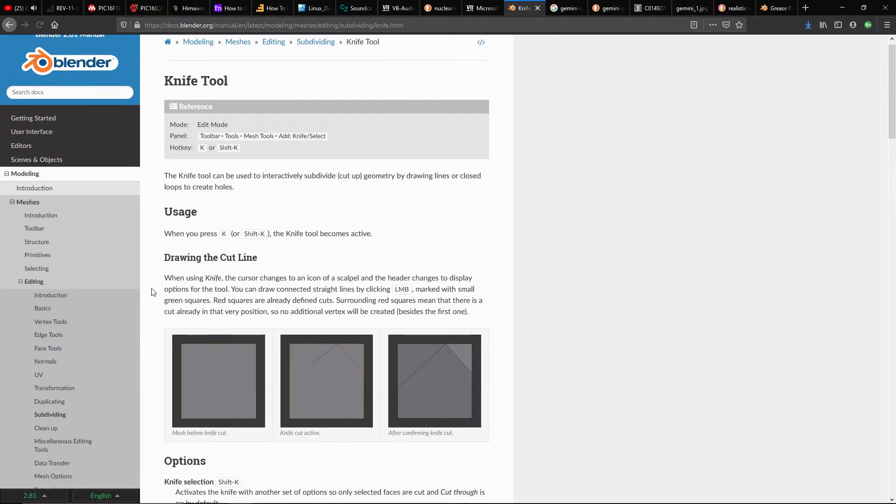
pyautogui.scroll(-8, 201, 388)
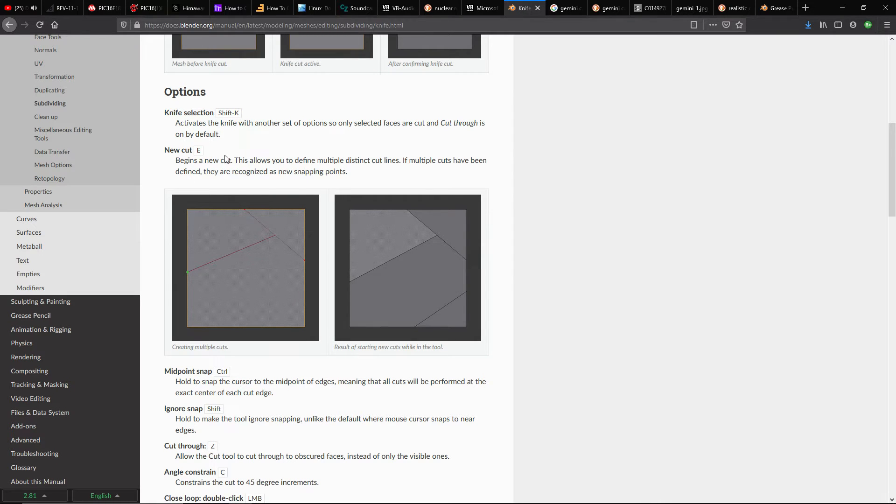
pyautogui.scroll(-4, 225, 160)
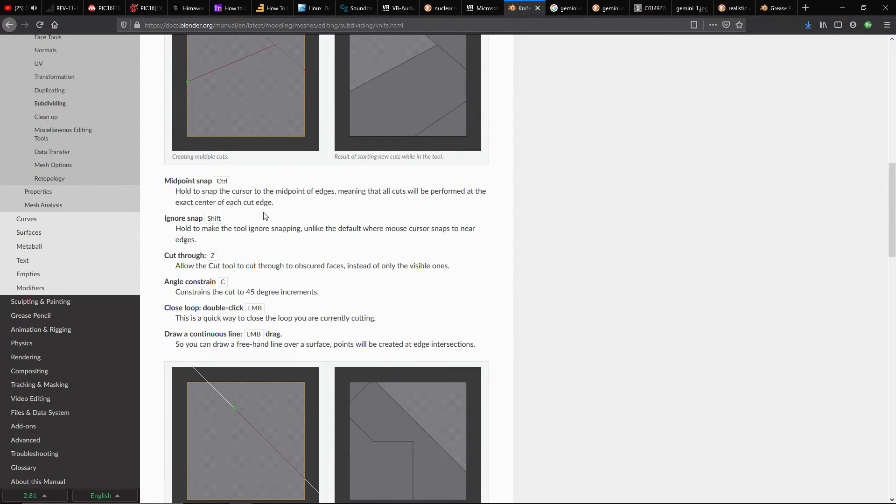
# Back in Blender, knife-cut the inset face in half lengthwise between the midpoints of its end edges and save the file
pyautogui.hotkey('alt', 'Tab')
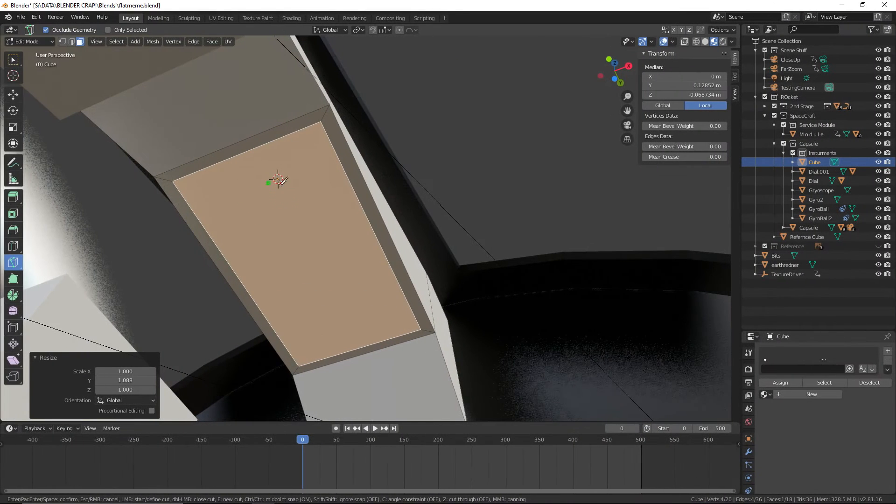
pyautogui.press('ctrl')
pyautogui.click(245, 152)
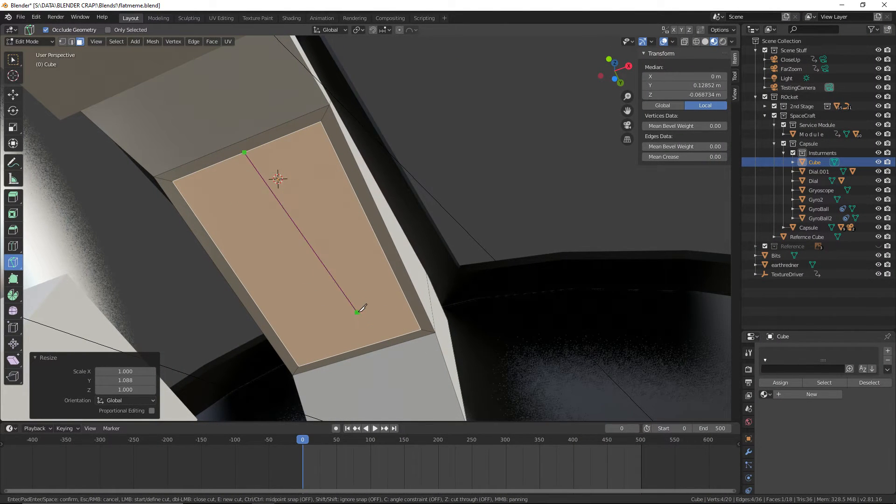
pyautogui.click(358, 348)
pyautogui.press('Return')
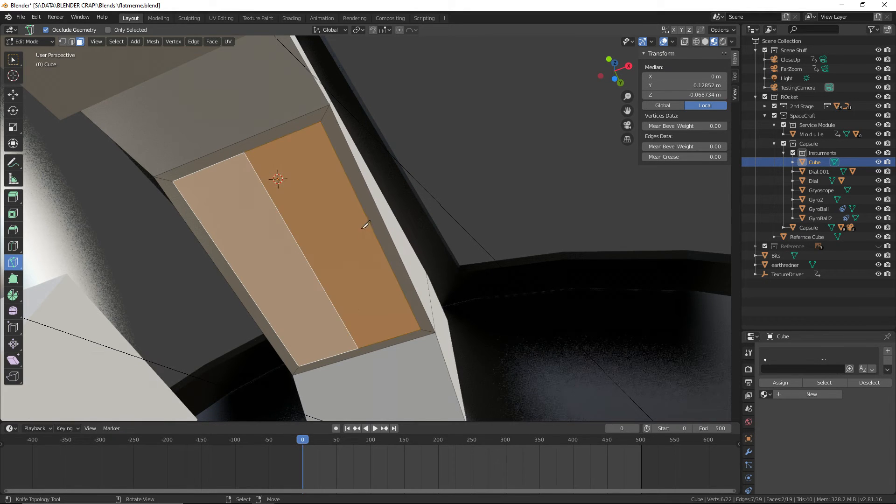
pyautogui.moveTo(365, 225)
pyautogui.mouseDown(button='middle')
pyautogui.moveTo(394, 232)
pyautogui.moveTo(379, 231)
pyautogui.mouseUp(button='middle')
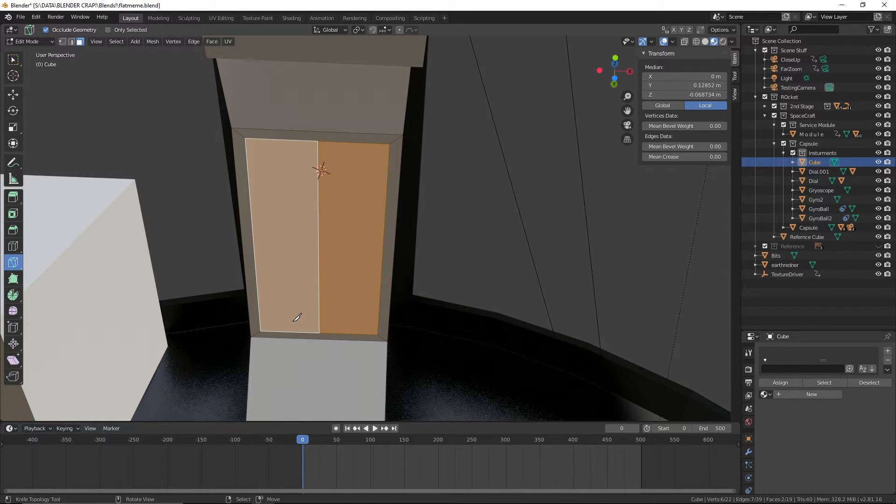
pyautogui.click(21, 17)
pyautogui.click(28, 79)
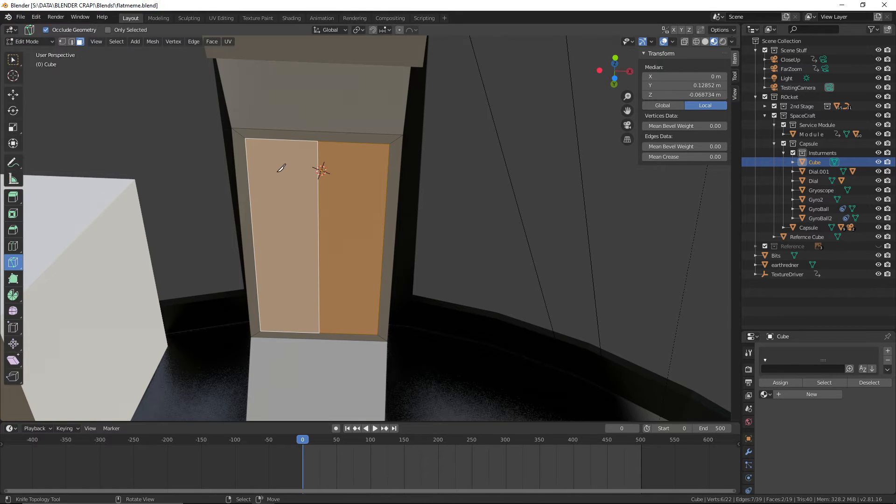
# Knife-cut the -X half of the inset face lengthwise between its end edges' midpoints and leave the whole mesh deselected
pyautogui.moveTo(278, 168); pyautogui.dragTo(280, 169, button='middle')
pyautogui.hotkey('alt', 'a')
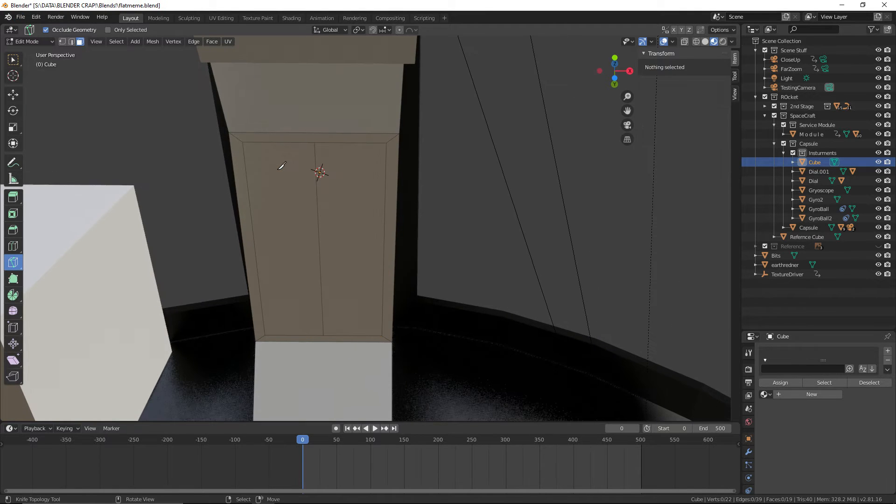
pyautogui.click(292, 143)
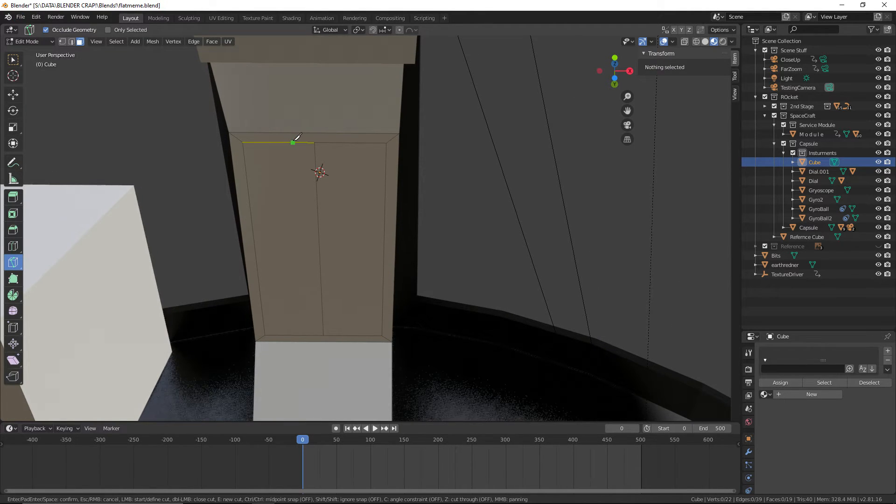
pyautogui.press('ctrl')
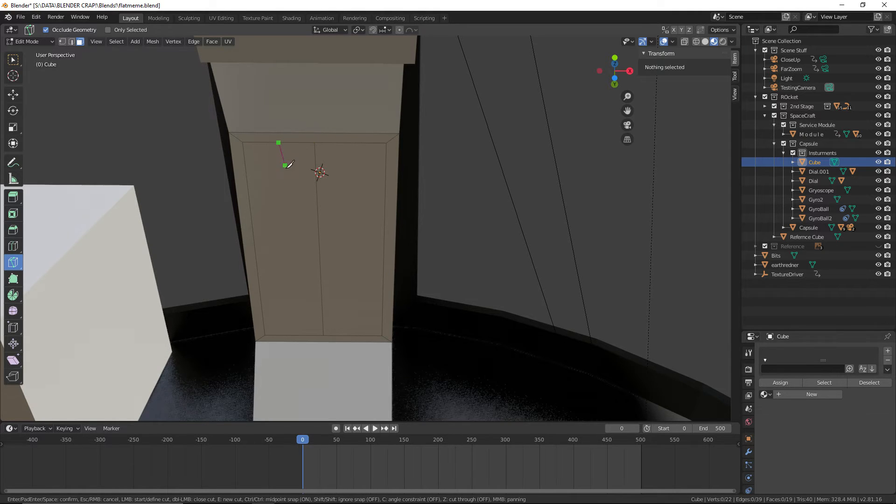
pyautogui.click(293, 335)
pyautogui.press('Return')
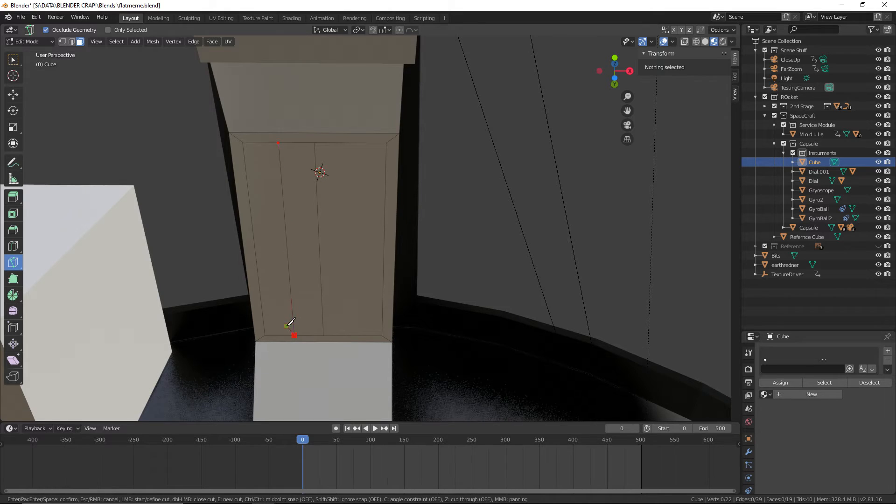
pyautogui.hotkey('ctrl', 'l')
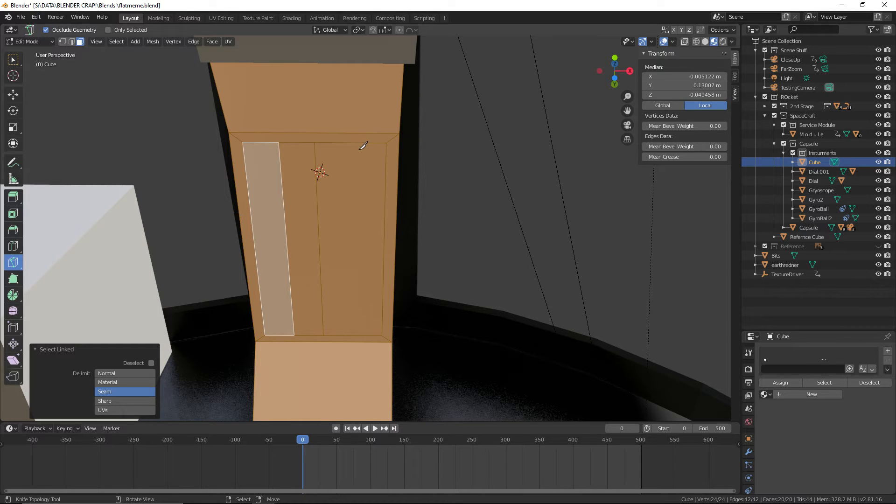
pyautogui.hotkey('alt', 'a')
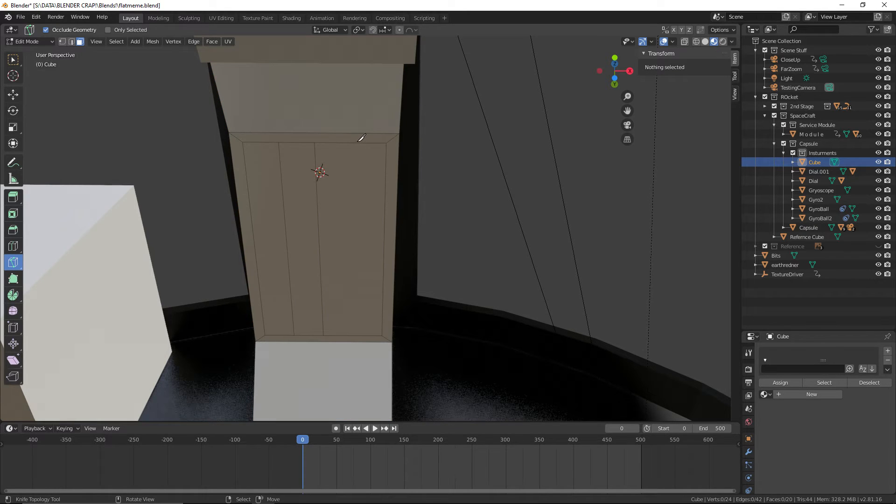
# Knife-cut the +X half of the inset face lengthwise between the midpoints of its end edges
pyautogui.keyDown('ctrl'); pyautogui.click(360, 137); pyautogui.keyUp('ctrl')
pyautogui.keyDown('ctrl'); pyautogui.click(350, 142); pyautogui.keyUp('ctrl')
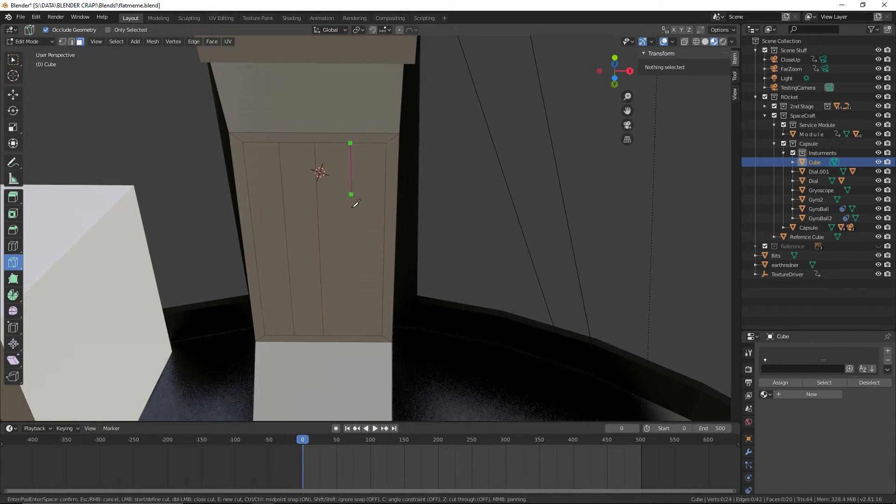
pyautogui.keyDown('ctrl'); pyautogui.click(354, 335); pyautogui.keyUp('ctrl')
pyautogui.press('Return')
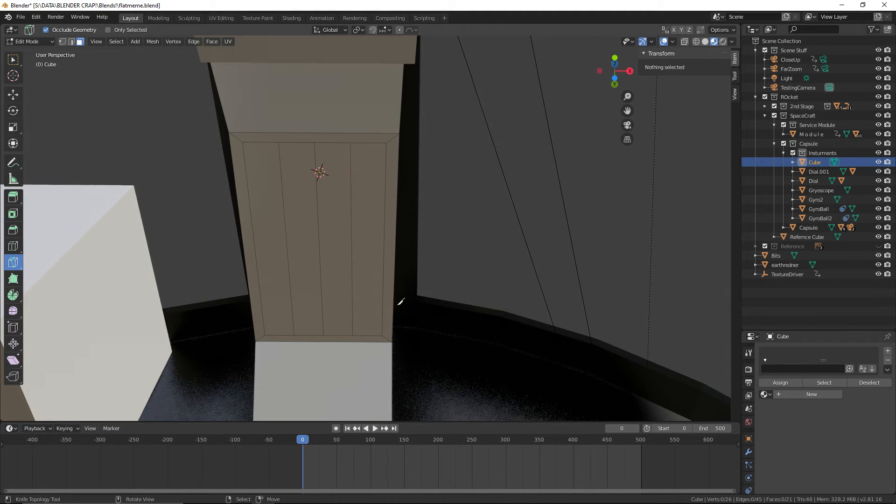
pyautogui.moveTo(470, 258); pyautogui.dragTo(472, 224, button='middle')
pyautogui.scroll(3, 468, 202)
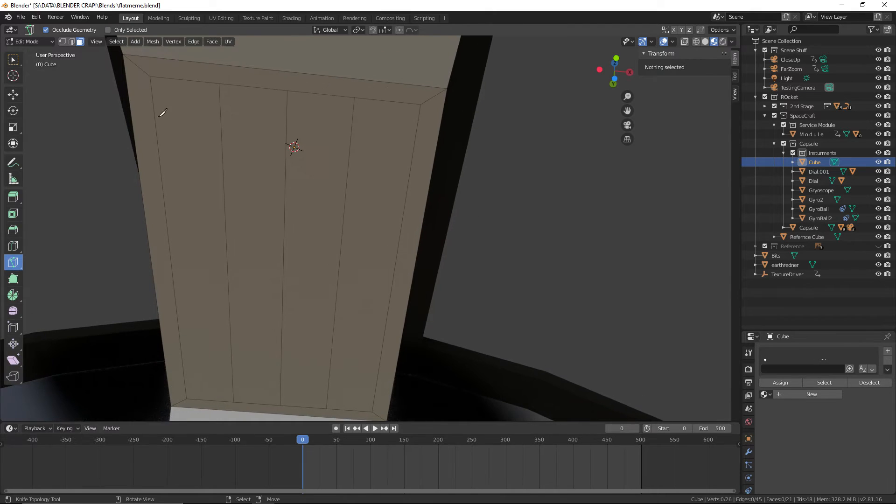
pyautogui.scroll(-2, 225, 131)
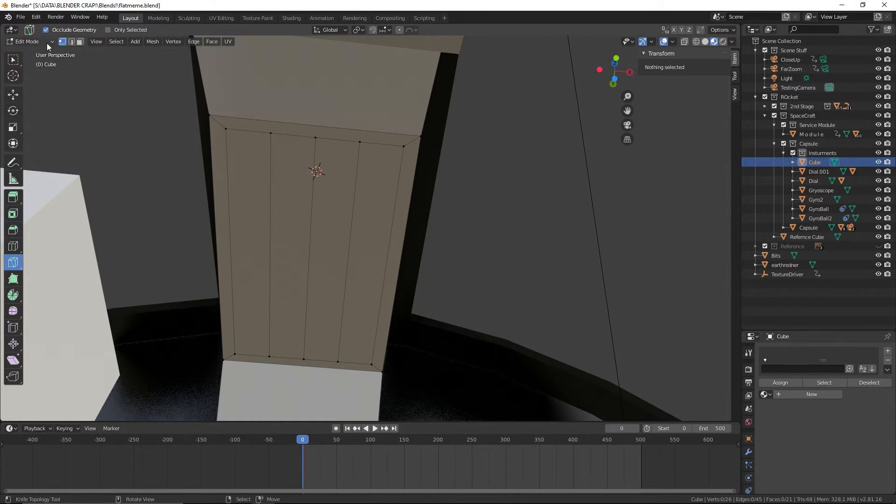
# Leave Edit Mode for Object Mode and save the file
pyautogui.click(47, 43)
pyautogui.click(35, 52)
pyautogui.click(21, 16)
pyautogui.click(32, 67)
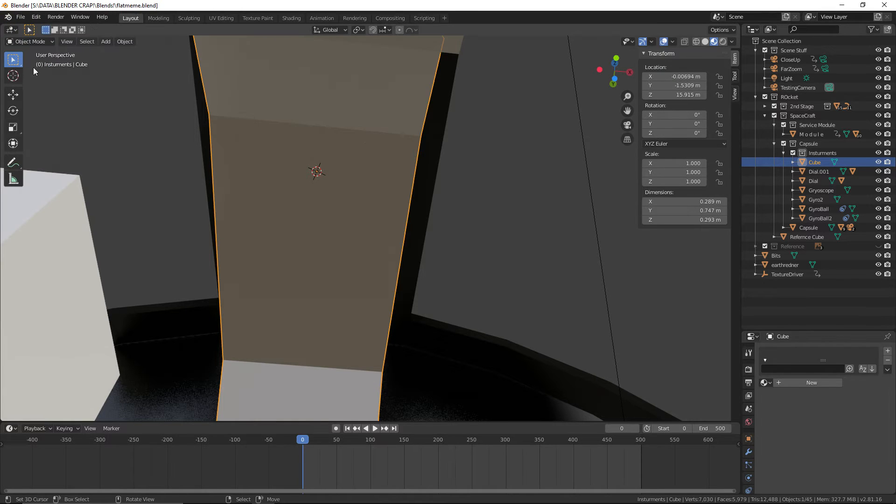
# In Edit Mode, scale the two outer lengthwise cut edges together along X to about 0.24 around the middle cut and save the file
pyautogui.click(34, 42)
pyautogui.click(31, 63)
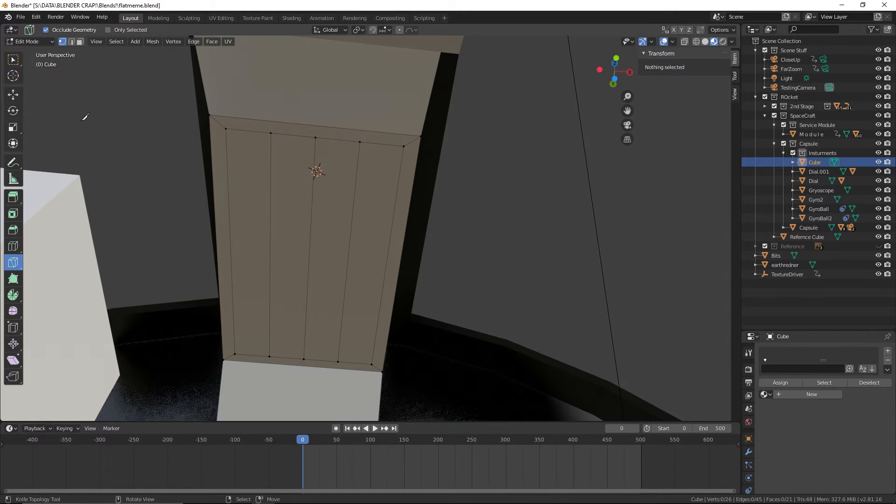
pyautogui.click(71, 41)
pyautogui.rightClick(270, 236)
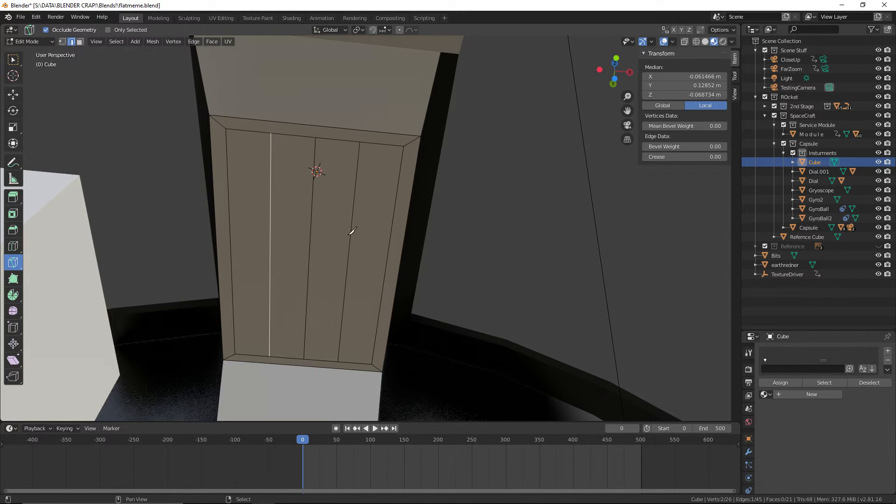
pyautogui.keyDown('shift'); pyautogui.rightClick(351, 230); pyautogui.keyUp('shift')
pyautogui.click(13, 59)
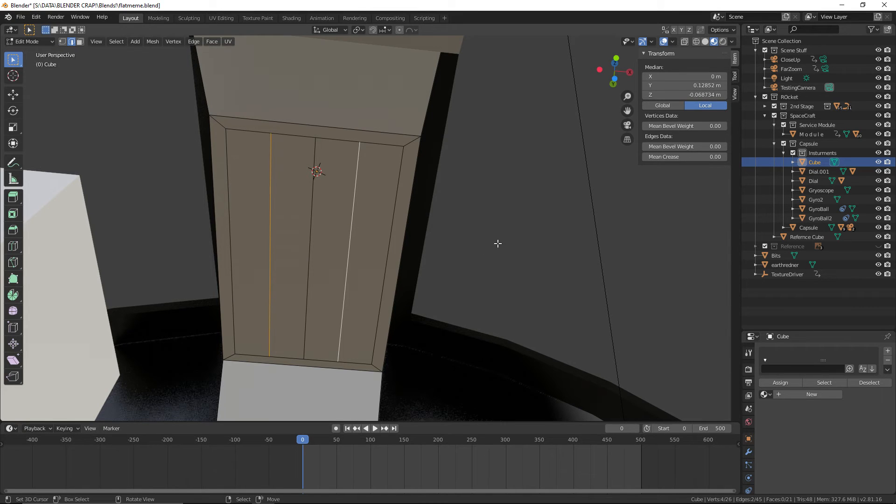
pyautogui.press('s')
pyautogui.press('x')
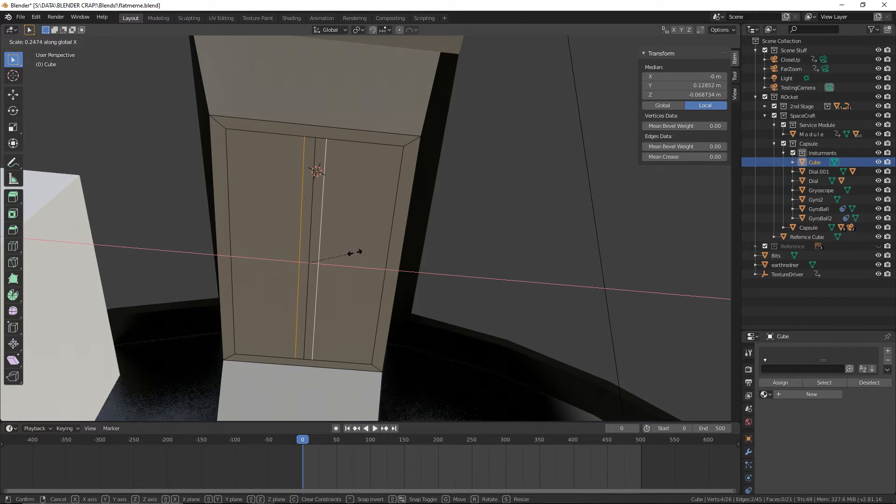
pyautogui.click(354, 252)
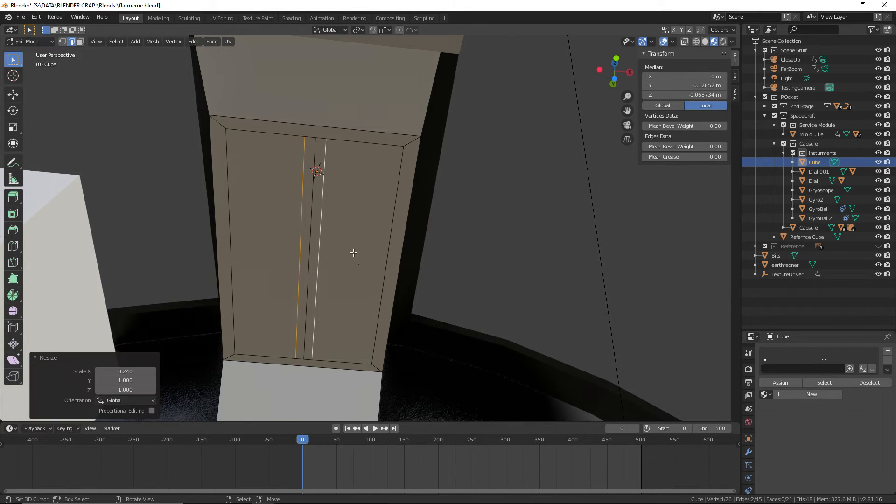
pyautogui.click(17, 20)
# Extrude the two wide outer strip faces about 0.0176 m downward along local Z and save the file
pyautogui.click(80, 42)
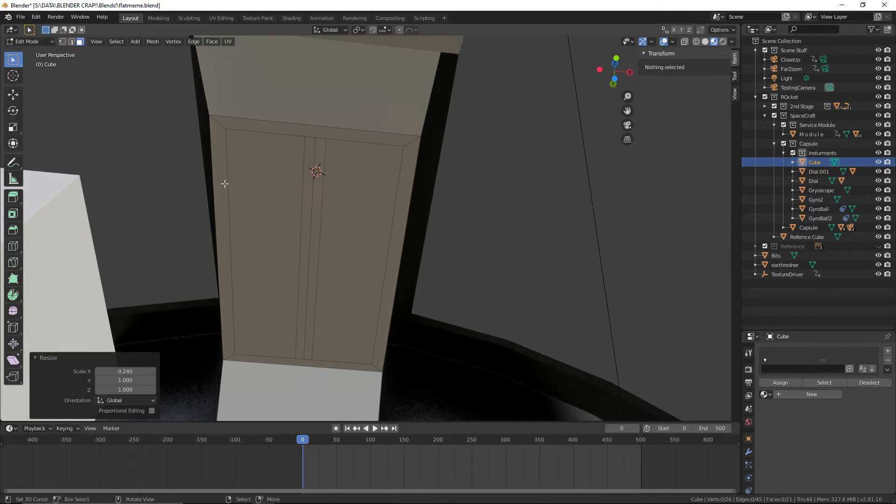
pyautogui.click(225, 184)
pyautogui.keyDown('shift'); pyautogui.click(357, 182); pyautogui.keyUp('shift')
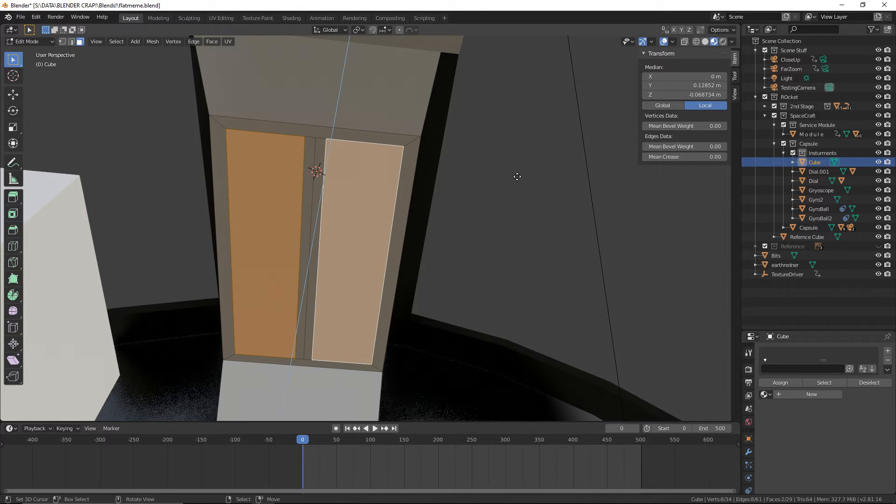
pyautogui.press('e')
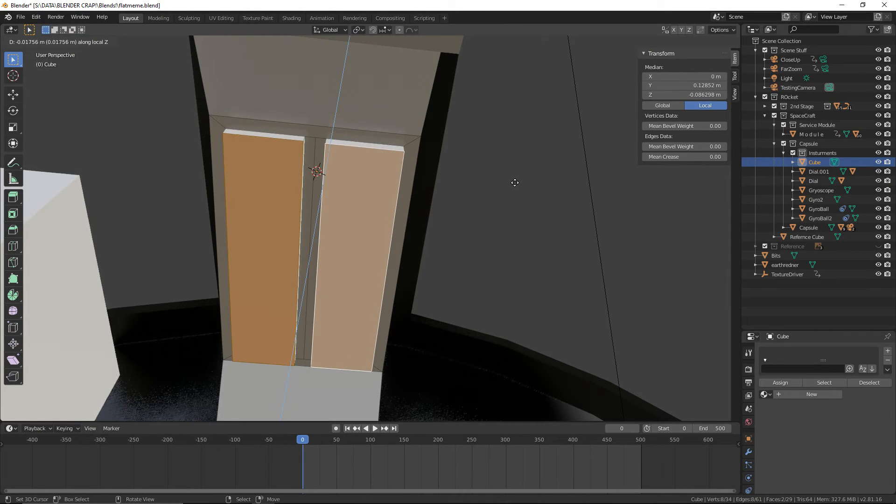
pyautogui.click(514, 182)
pyautogui.moveTo(513, 182); pyautogui.dragTo(230, 138, button='middle')
pyautogui.click(21, 17)
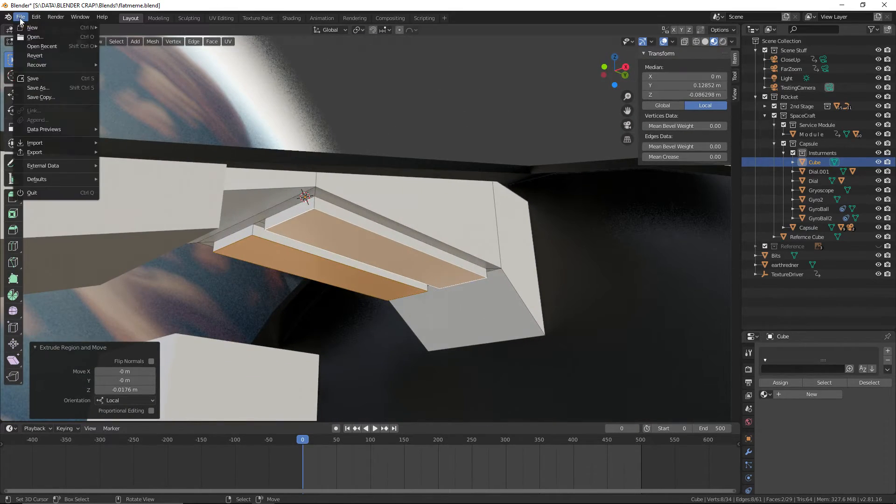
pyautogui.click(38, 77)
pyautogui.click(20, 18)
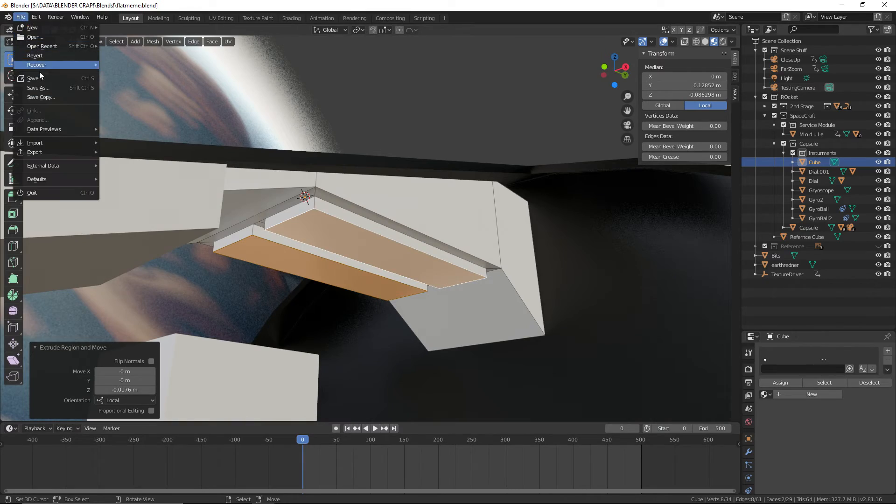
pyautogui.click(40, 77)
# Extrude the console's slanted end face in place and scale the new face inward to leave a narrow border
pyautogui.moveTo(388, 154); pyautogui.dragTo(369, 242, button='middle')
pyautogui.keyDown('shift'); pyautogui.moveTo(369, 242); pyautogui.dragTo(398, 148, button='middle'); pyautogui.keyUp('shift')
pyautogui.scroll(3, 401, 148)
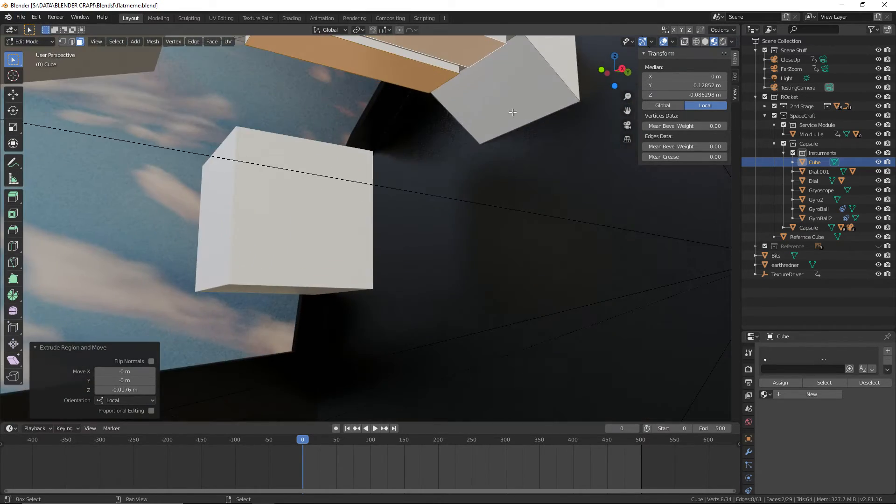
pyautogui.keyDown('shift'); pyautogui.moveTo(510, 112); pyautogui.dragTo(400, 170, button='middle'); pyautogui.keyUp('shift')
pyautogui.rightClick(411, 136)
pyautogui.moveTo(422, 140); pyautogui.dragTo(574, 172, button='middle')
pyautogui.press('e')
pyautogui.press('s')
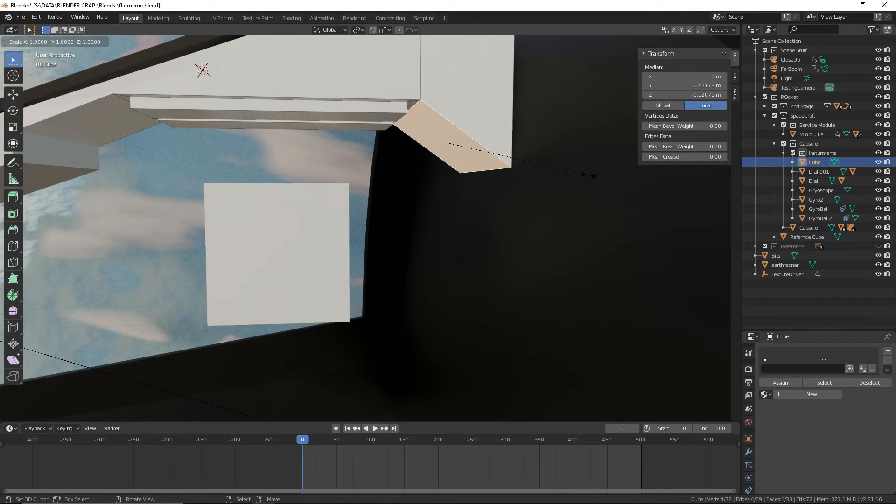
pyautogui.click(534, 190)
# Extrude the slanted end's inner face about 0.013 m outward along its normal and save the file
pyautogui.moveTo(533, 190); pyautogui.dragTo(299, 140, button='middle')
pyautogui.press('e')
pyautogui.click(388, 179)
pyautogui.click(20, 16)
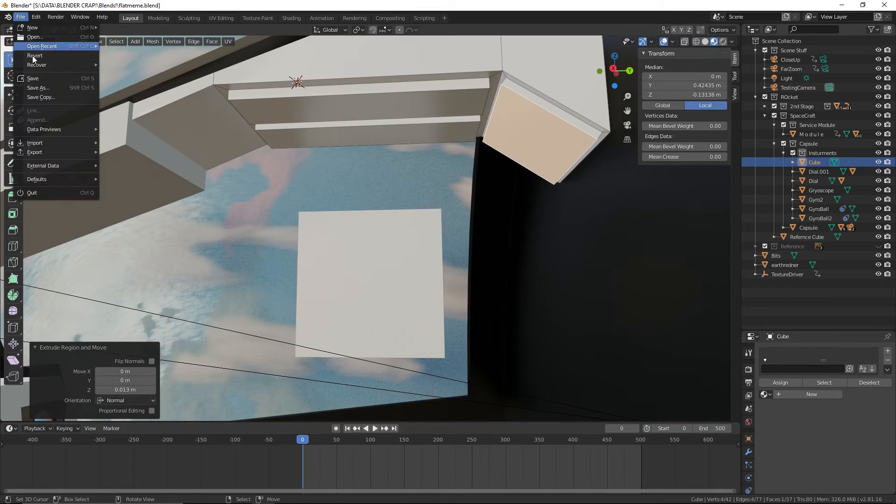
pyautogui.click(29, 78)
# Examine the console block and its raised panels from several angles inside the capsule, keeping the file saved
pyautogui.moveTo(117, 219); pyautogui.dragTo(362, 203, button='middle')
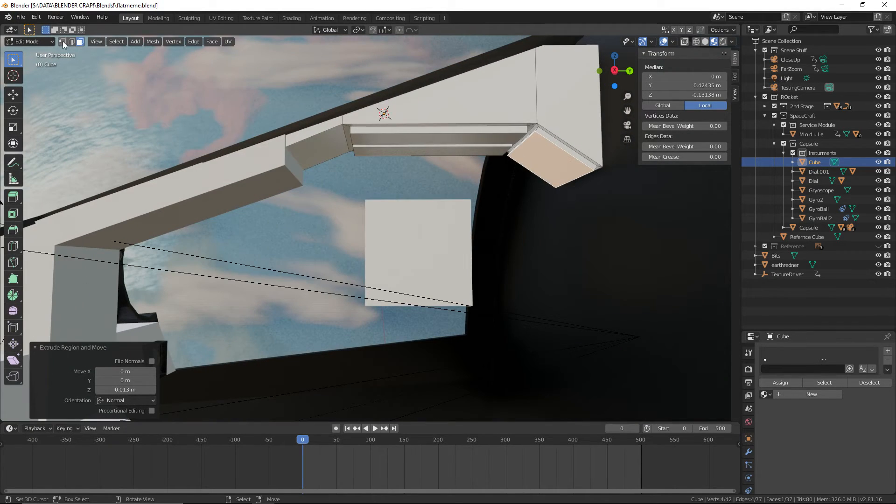
pyautogui.moveTo(388, 120); pyautogui.dragTo(294, 151, button='middle')
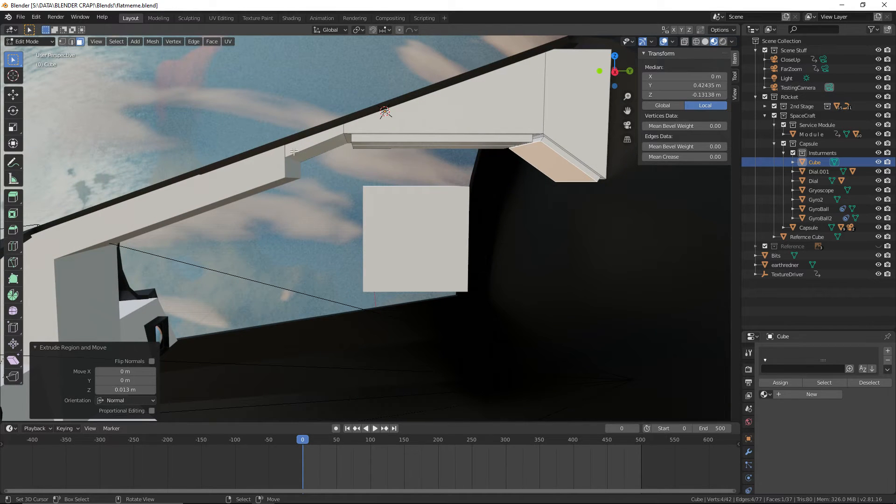
pyautogui.click(20, 16)
pyautogui.moveTo(388, 154); pyautogui.dragTo(166, 203, button='middle')
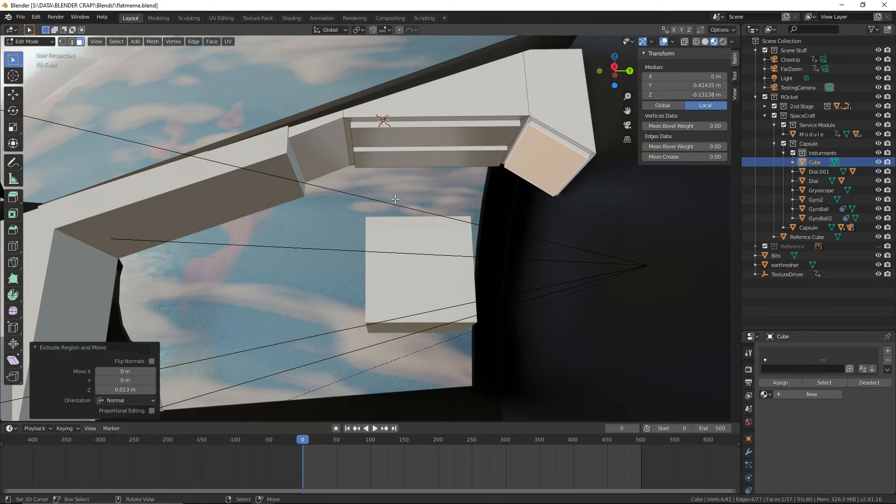
pyautogui.moveTo(395, 199); pyautogui.dragTo(207, 217, button='middle')
pyautogui.click(21, 17)
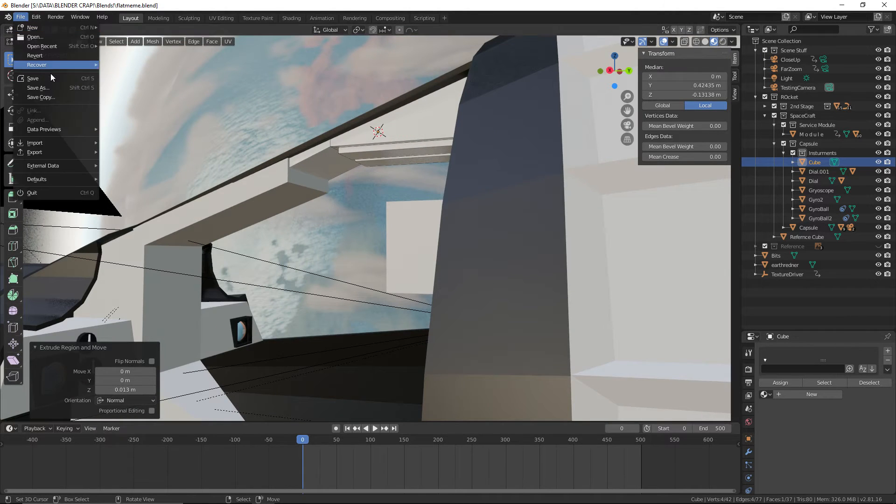
pyautogui.click(51, 78)
# Switch to vertex selection and show the console in wireframe from the right orthographic view
pyautogui.moveTo(347, 160); pyautogui.dragTo(418, 164, button='middle')
pyautogui.click(62, 42)
pyautogui.click(696, 42)
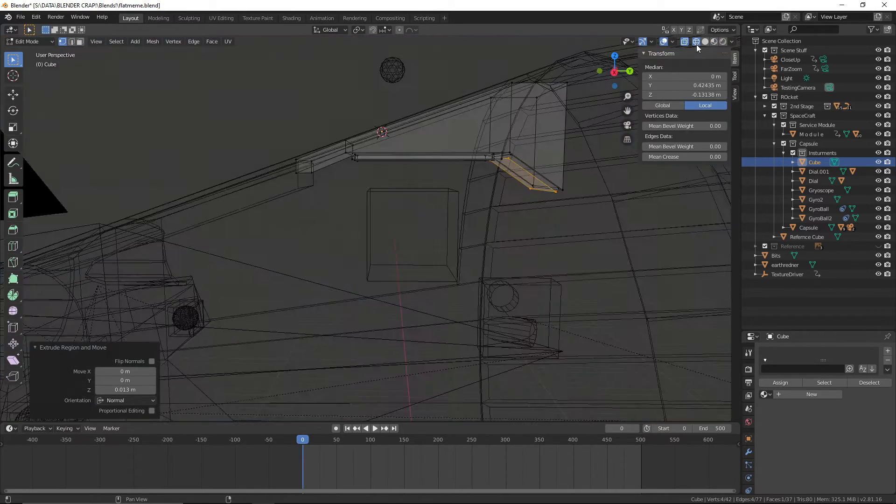
pyautogui.press('KP_1')
pyautogui.press('KP_3')
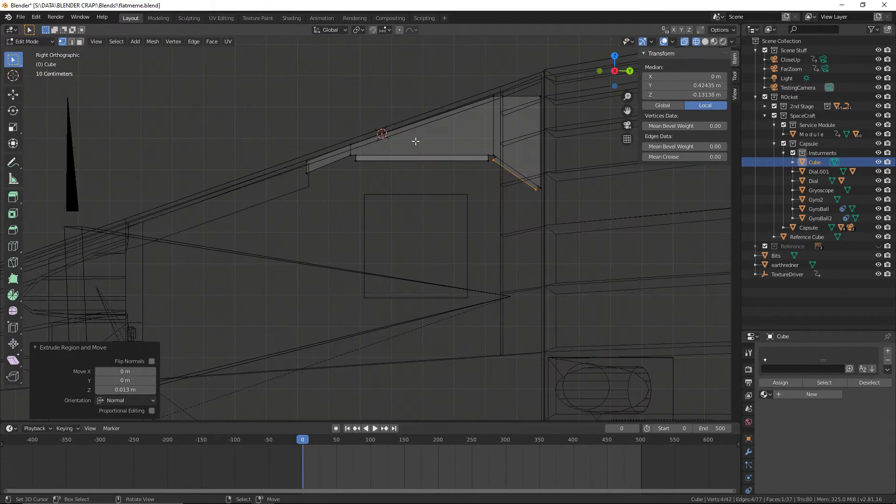
pyautogui.scroll(2, 420, 198)
pyautogui.moveTo(419, 198)
pyautogui.mouseDown(button='middle')
pyautogui.moveTo(380, 208)
pyautogui.moveTo(426, 202)
pyautogui.mouseUp(button='middle')
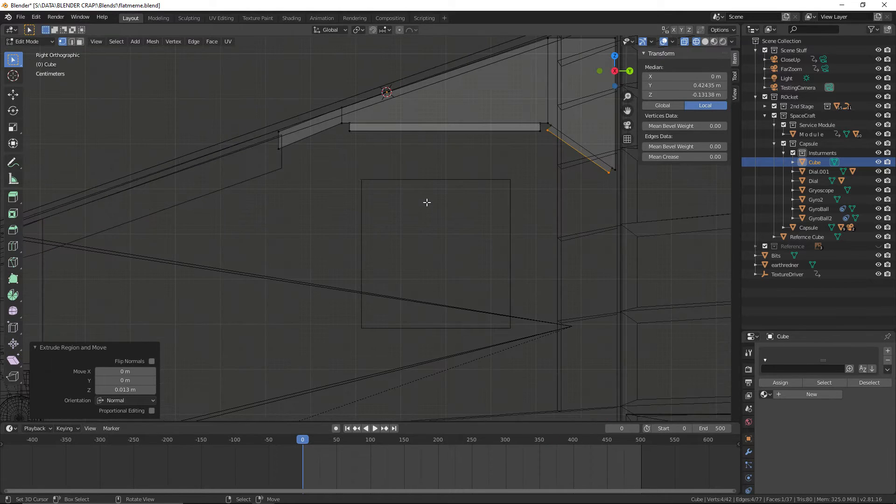
pyautogui.keyDown('shift'); pyautogui.moveTo(480, 162); pyautogui.dragTo(411, 187, button='middle'); pyautogui.keyUp('shift')
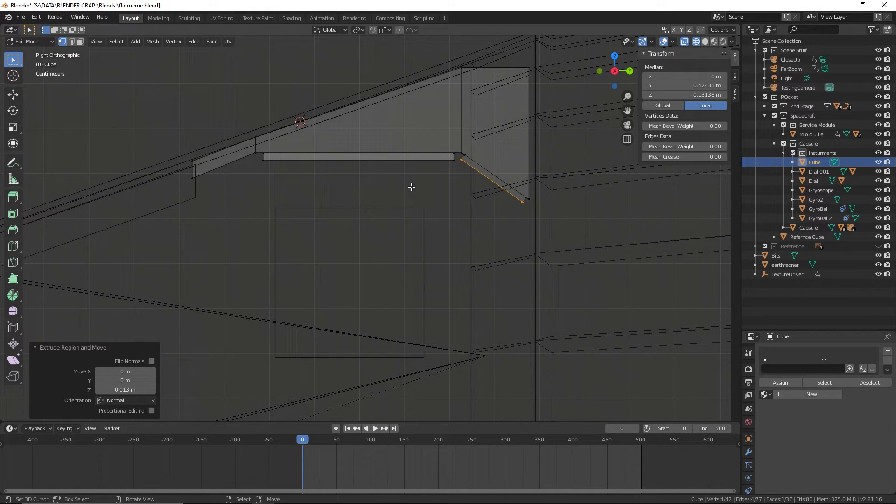
# Circle-select all vertices along the console's underside, lower them about 0.028 m along global Z, and return to Object Mode
pyautogui.press('a')
pyautogui.hotkey('alt', 'a')
pyautogui.press('c')
pyautogui.click(206, 181)
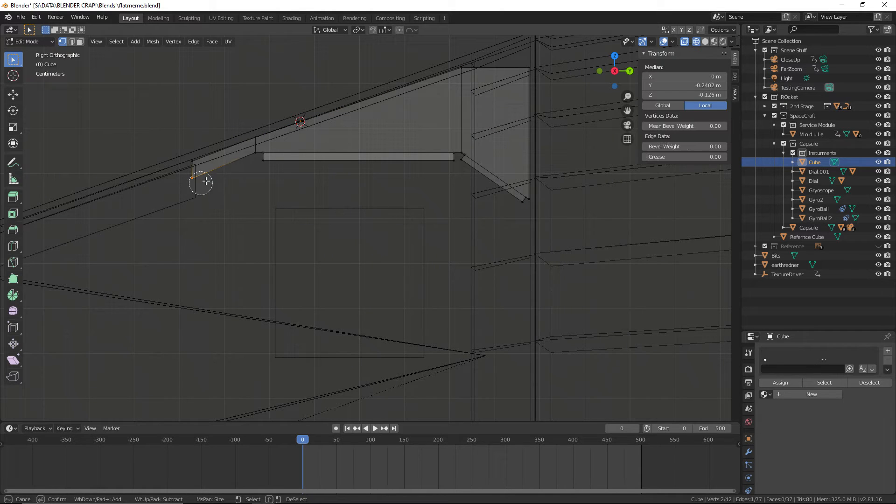
pyautogui.moveTo(206, 181)
pyautogui.mouseDown()
pyautogui.moveTo(288, 150)
pyautogui.moveTo(466, 160)
pyautogui.moveTo(518, 197)
pyautogui.moveTo(449, 159)
pyautogui.mouseUp()
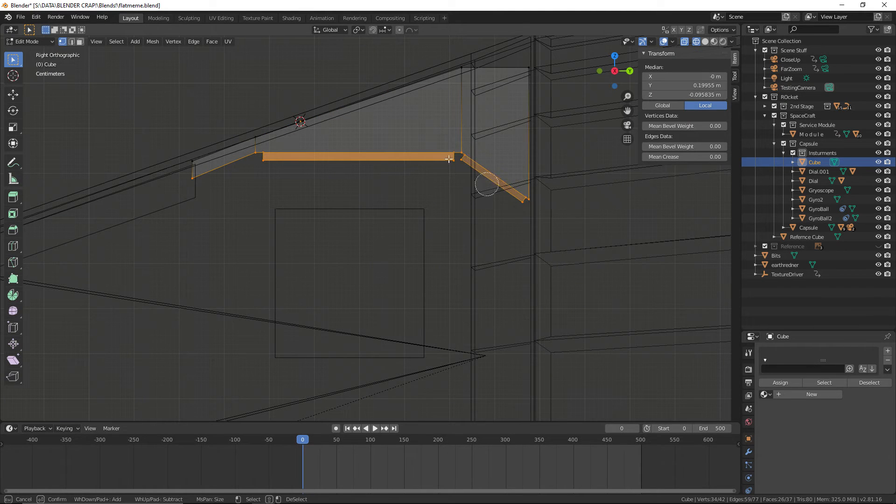
pyautogui.rightClick(238, 201)
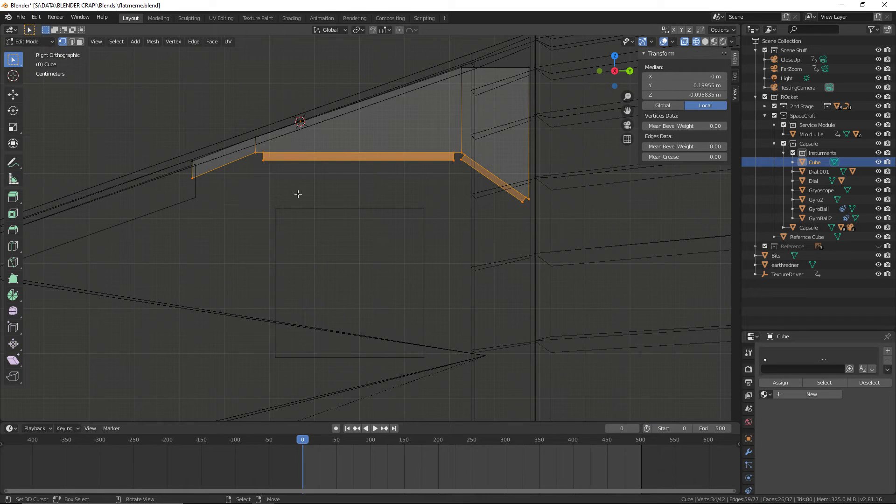
pyautogui.press('g')
pyautogui.press('z')
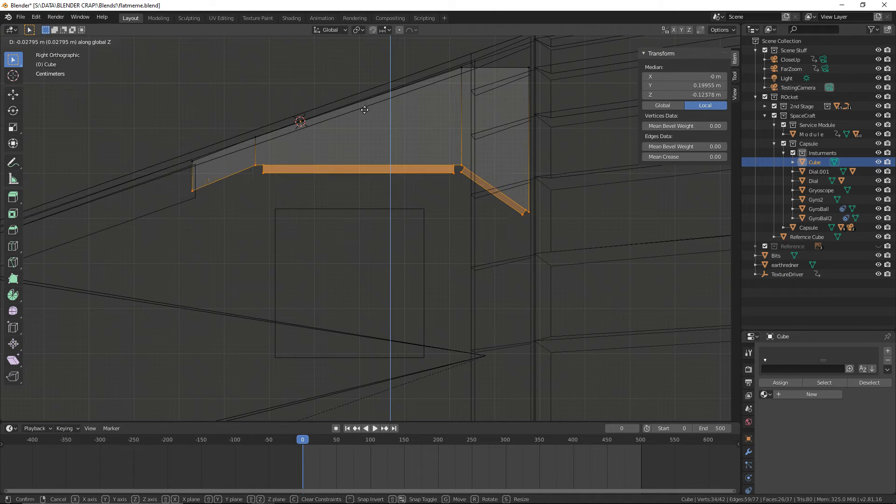
pyautogui.click(364, 110)
pyautogui.click(296, 210)
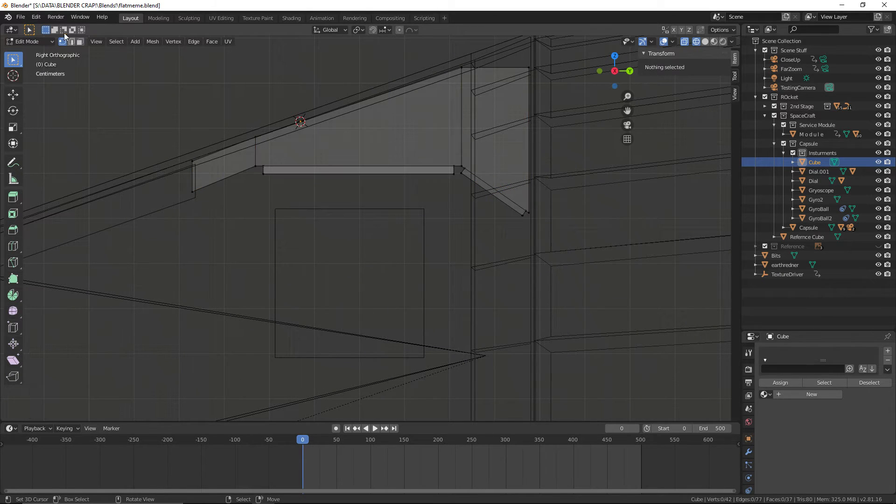
pyautogui.click(29, 41)
pyautogui.click(27, 44)
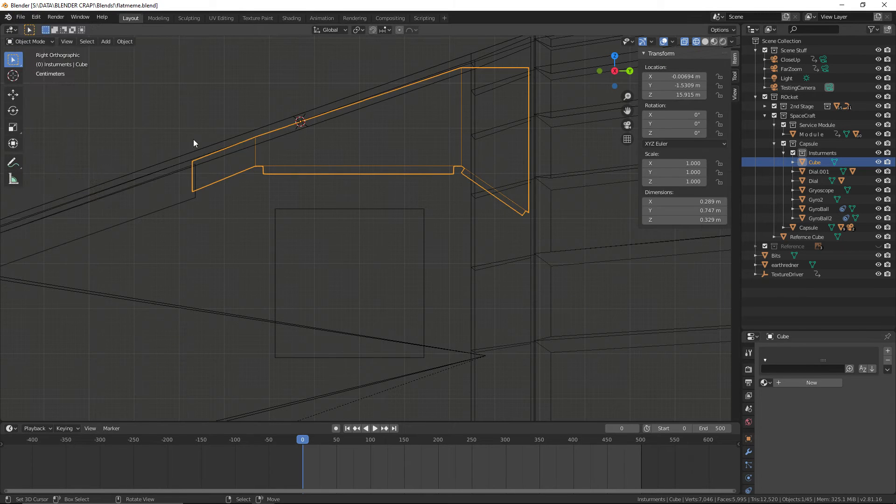
# Rename the console cube to "Cabin Light", deselect it and save the file
pyautogui.moveTo(193, 139); pyautogui.dragTo(710, 186, button='middle')
pyautogui.doubleClick(812, 162)
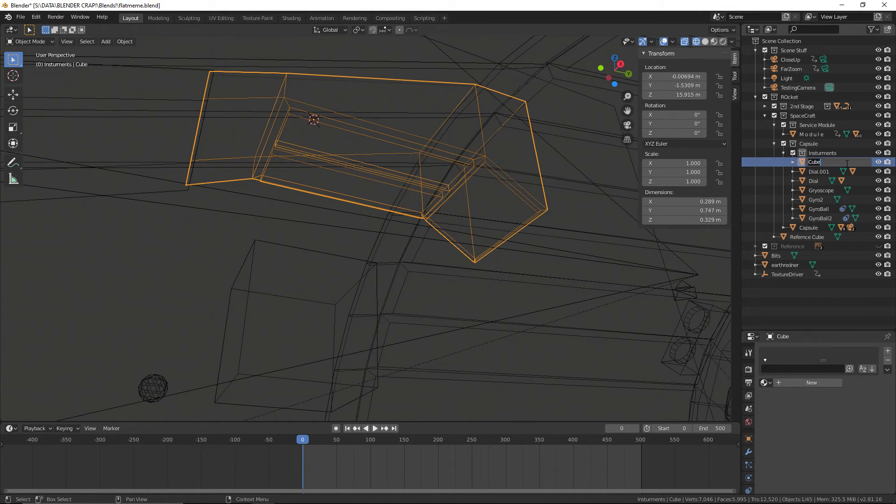
pyautogui.write('Light')
pyautogui.press('Return')
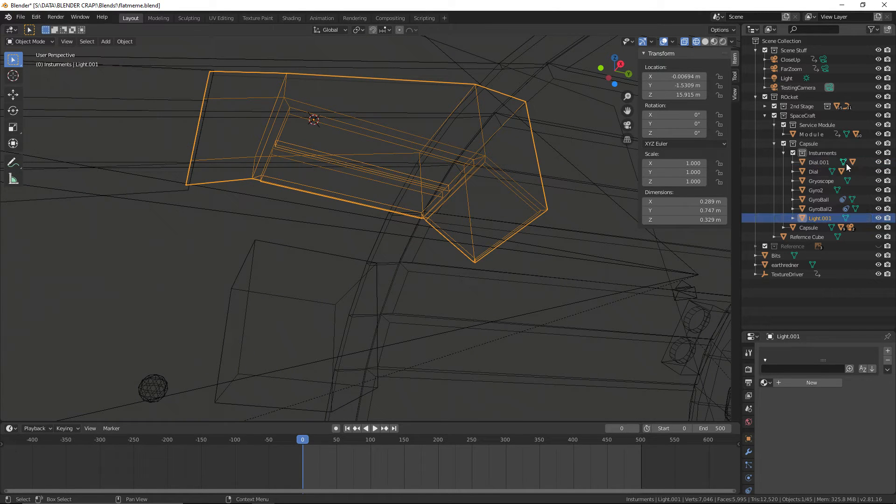
pyautogui.doubleClick(820, 218)
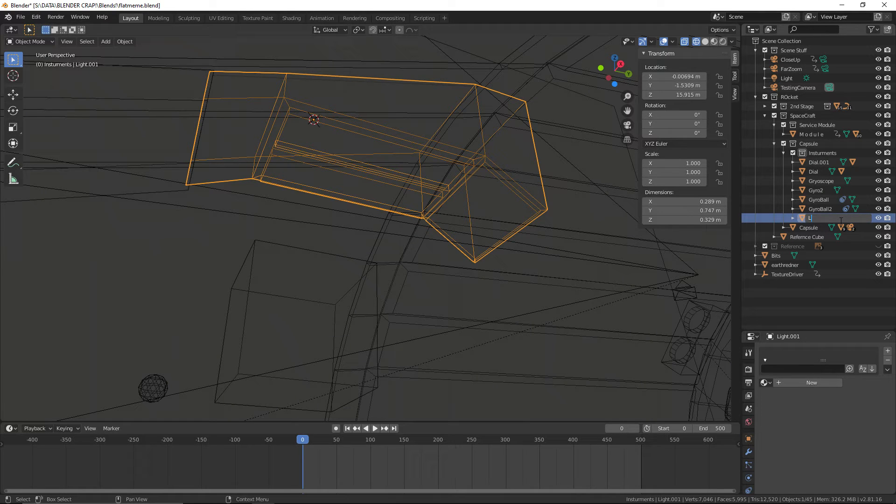
pyautogui.write('Cabin Light')
pyautogui.press('Return')
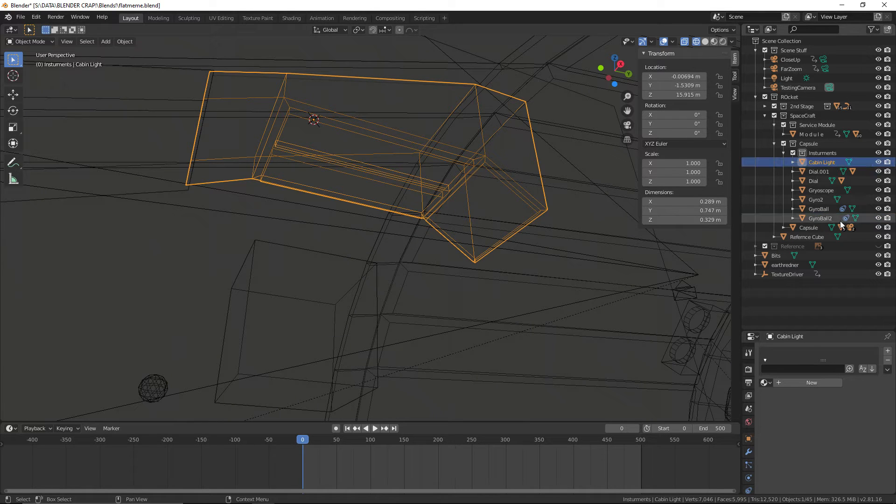
pyautogui.moveTo(319, 175); pyautogui.dragTo(335, 129, button='middle')
pyautogui.scroll(-3, 335, 129)
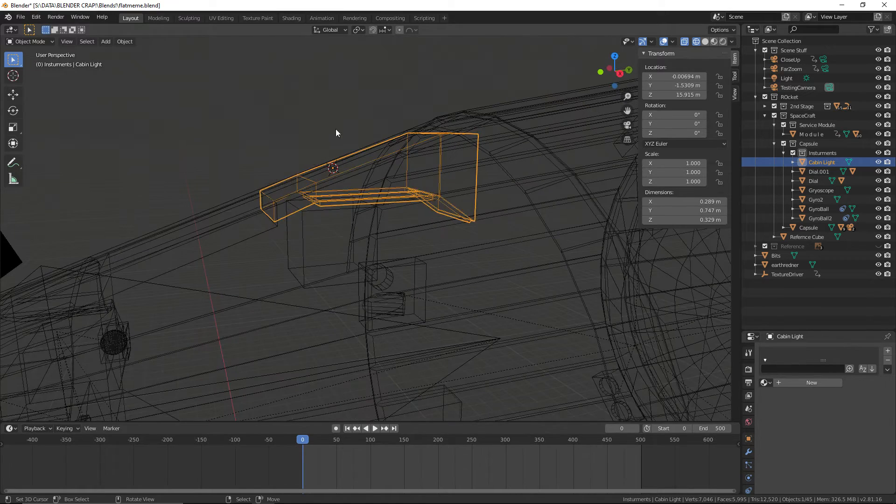
pyautogui.click(335, 129)
pyautogui.click(20, 17)
pyautogui.click(45, 76)
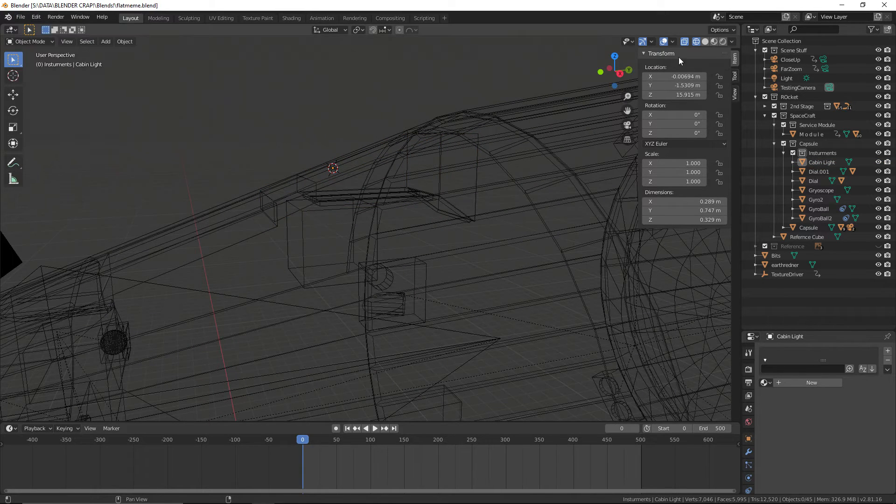
# Switch to Material Preview shading and parent the Cabin Light to the Capsule as Object with Keep Transform
pyautogui.click(714, 41)
pyautogui.click(326, 170)
pyautogui.keyDown('shift'); pyautogui.click(361, 157); pyautogui.keyUp('shift')
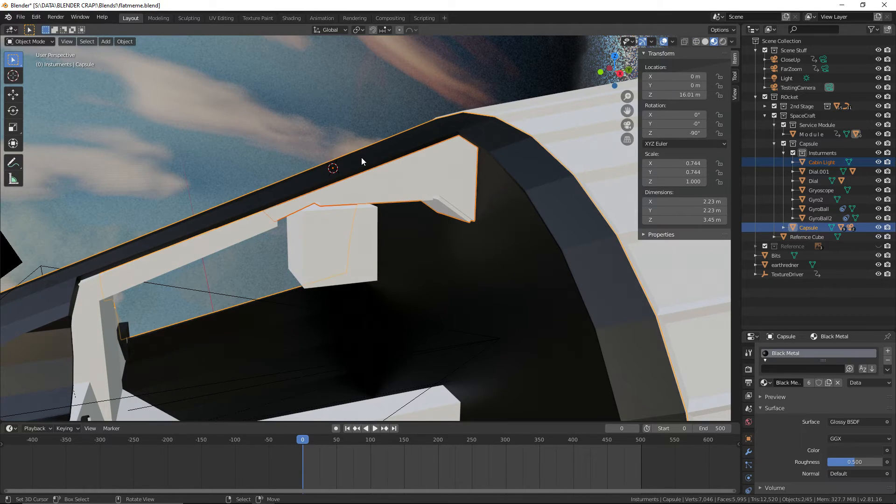
pyautogui.hotkey('ctrl', 'p')
pyautogui.click(363, 159)
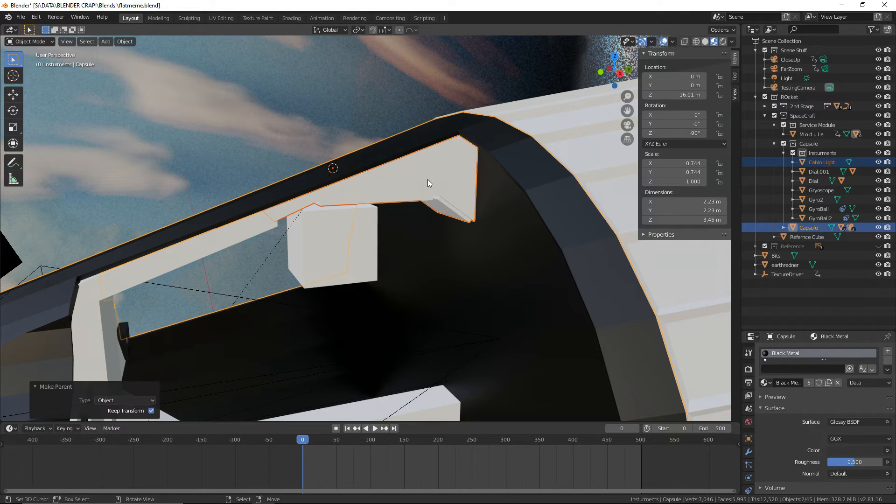
# Give the Cabin Light object the existing White Paint material
pyautogui.click(422, 179)
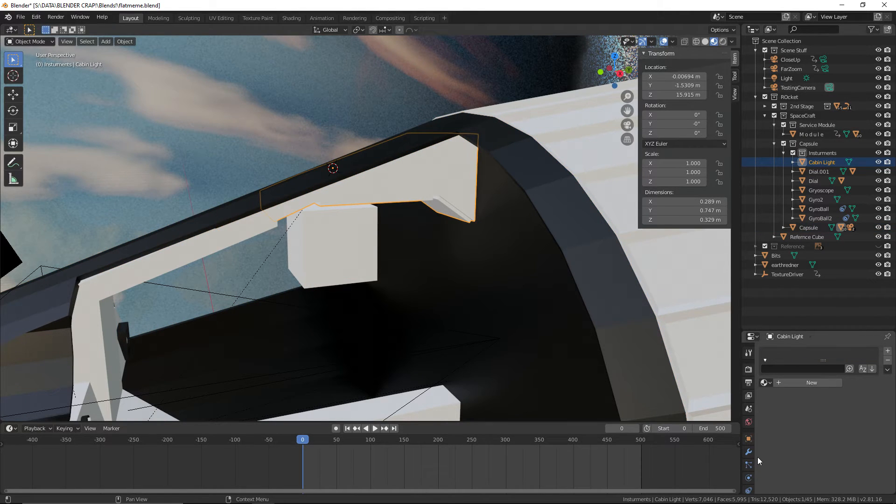
pyautogui.scroll(-3, 750, 493)
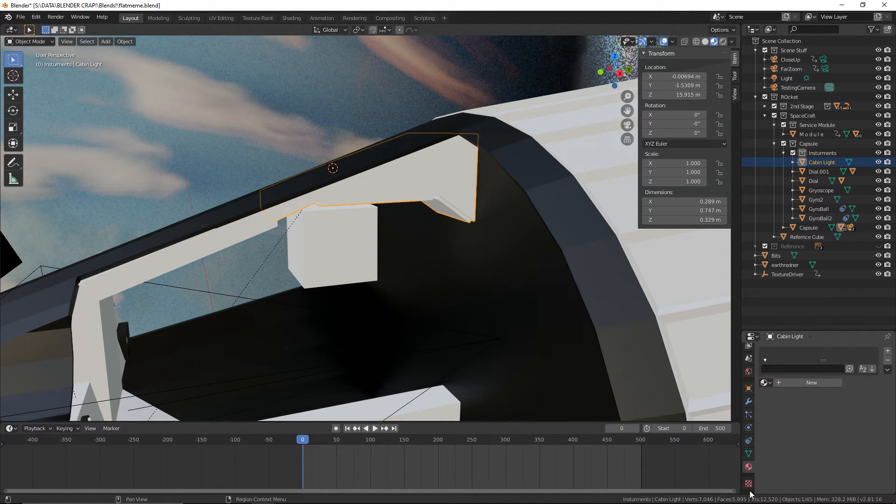
pyautogui.click(770, 383)
pyautogui.scroll(-3, 812, 466)
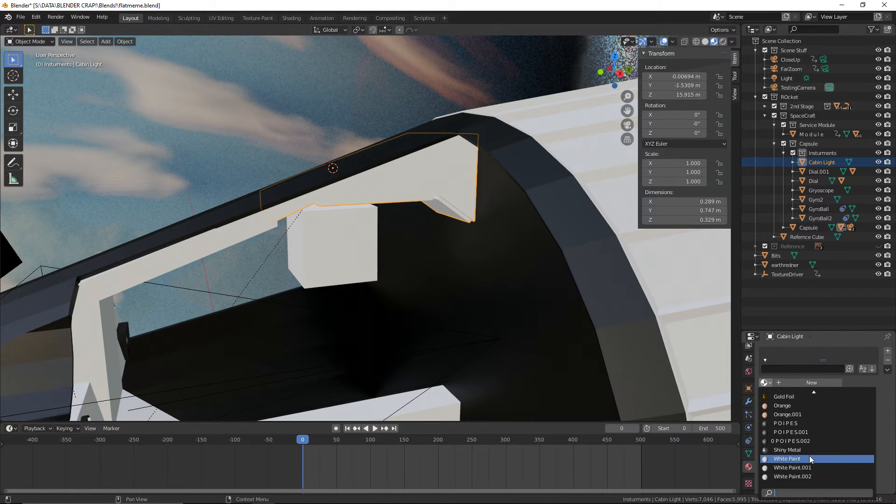
pyautogui.click(810, 460)
# Add a second material slot to the Cabin Light with a new material named CabinLamps and save the file
pyautogui.click(888, 351)
pyautogui.click(809, 410)
pyautogui.doubleClick(801, 409)
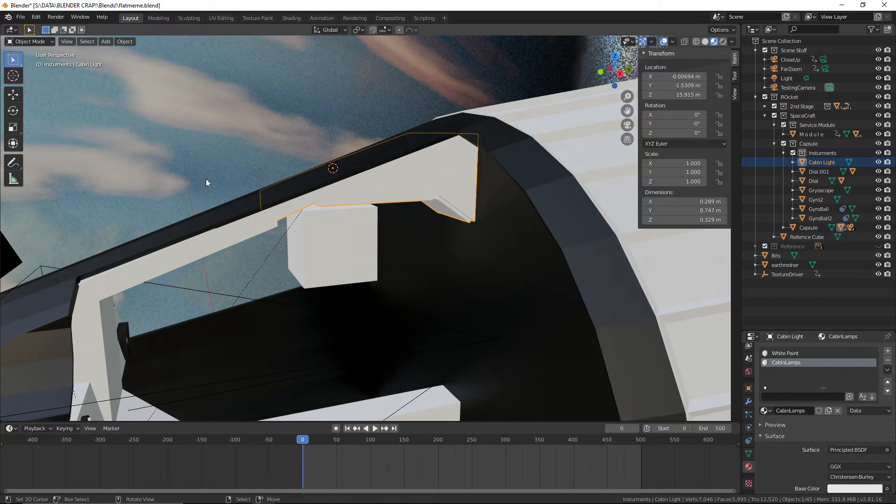
pyautogui.click(20, 17)
pyautogui.click(42, 82)
# Switch to the Shading workspace and show the underside of the Cabin Light in Rendered shading
pyautogui.scroll(4, 387, 337)
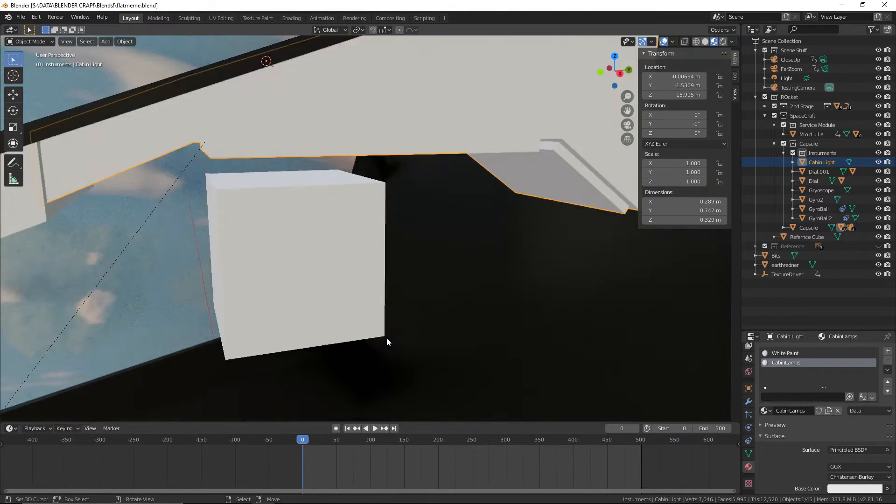
pyautogui.moveTo(387, 338); pyautogui.dragTo(415, 236, button='middle')
pyautogui.scroll(-6, 819, 425)
pyautogui.scroll(2, 818, 424)
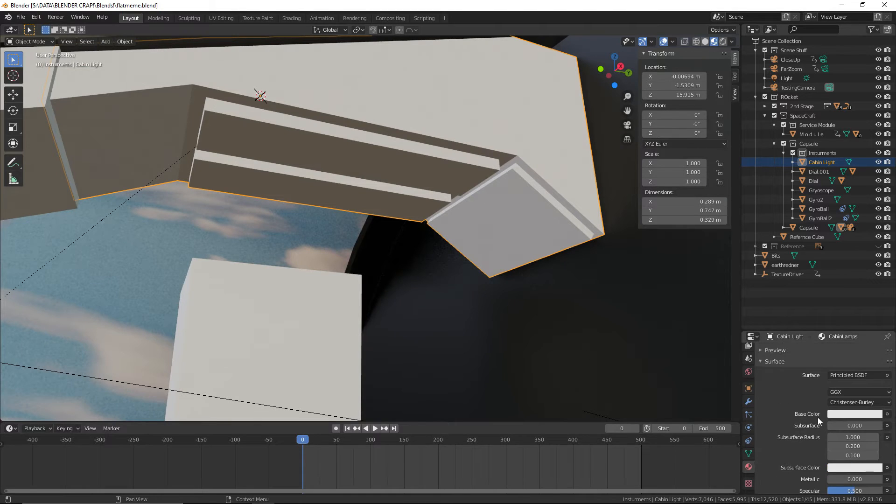
pyautogui.click(853, 374)
pyautogui.click(290, 17)
pyautogui.moveTo(356, 141); pyautogui.dragTo(636, 64, button='middle')
pyautogui.scroll(4, 389, 208)
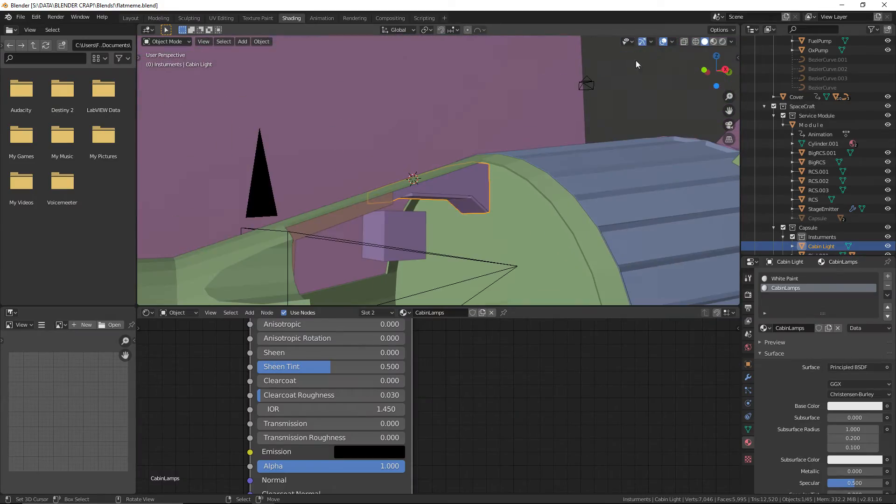
pyautogui.click(722, 41)
pyautogui.scroll(5, 386, 281)
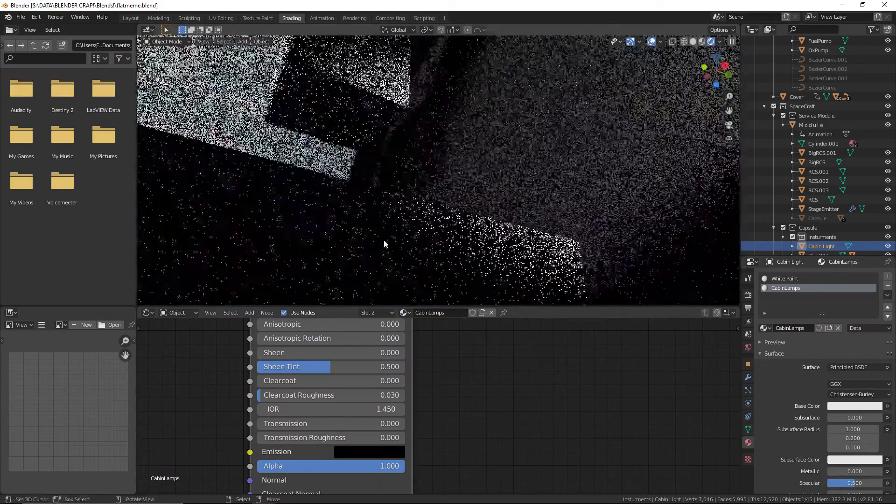
pyautogui.keyDown('shift'); pyautogui.moveTo(427, 193); pyautogui.dragTo(429, 213, button='middle'); pyautogui.keyUp('shift')
pyautogui.scroll(-6, 472, 192)
pyautogui.scroll(3, 480, 190)
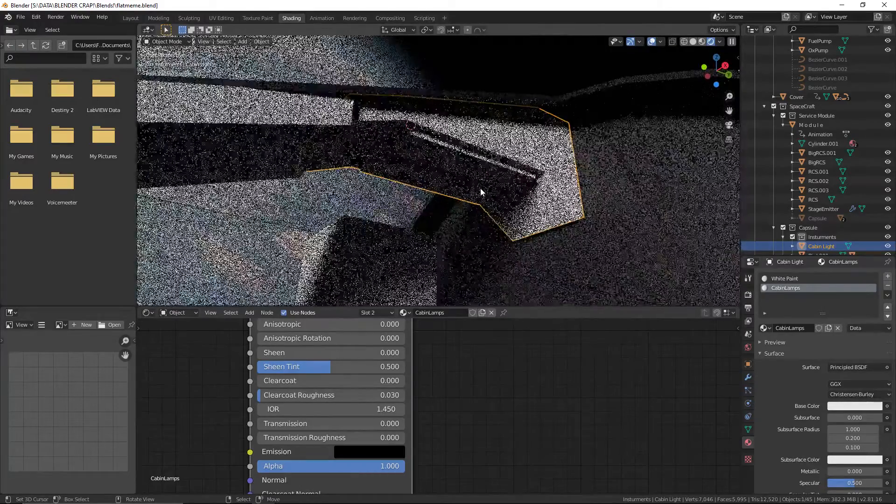
# Enlarge the node editor and delete the Principled BSDF node from the CabinLamps material
pyautogui.scroll(-7, 476, 352)
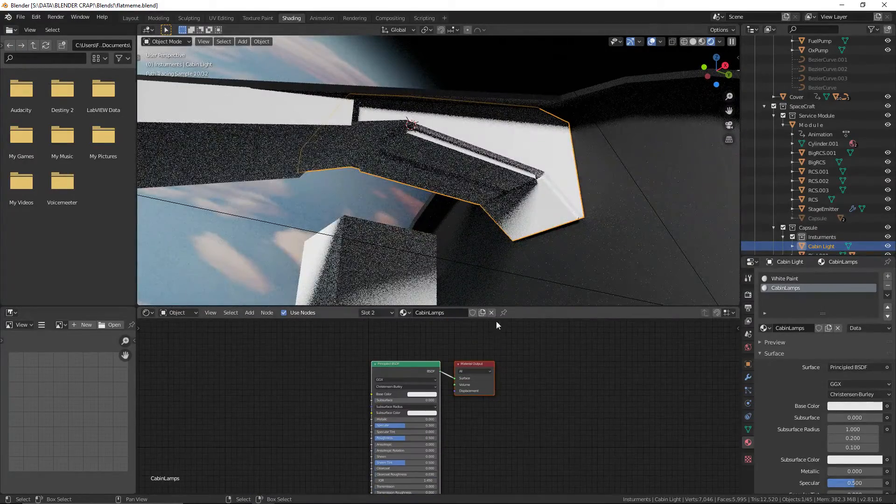
pyautogui.moveTo(527, 306); pyautogui.dragTo(527, 234)
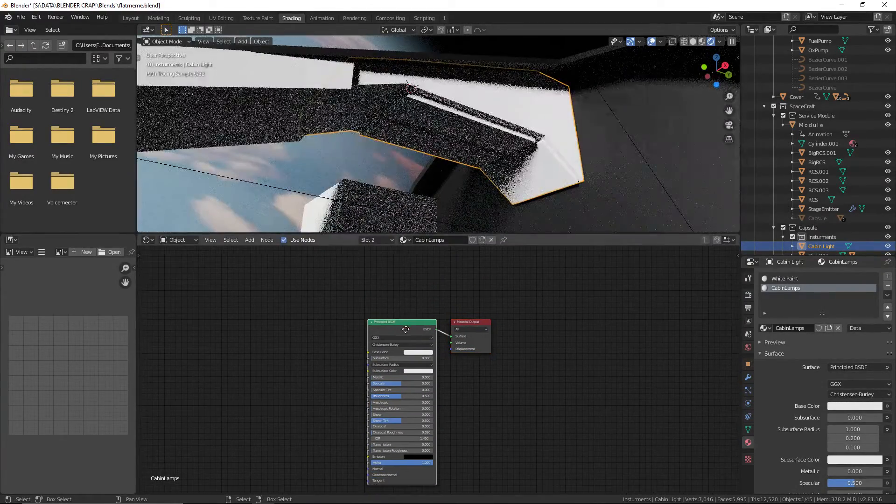
pyautogui.click(403, 323)
pyautogui.press('x')
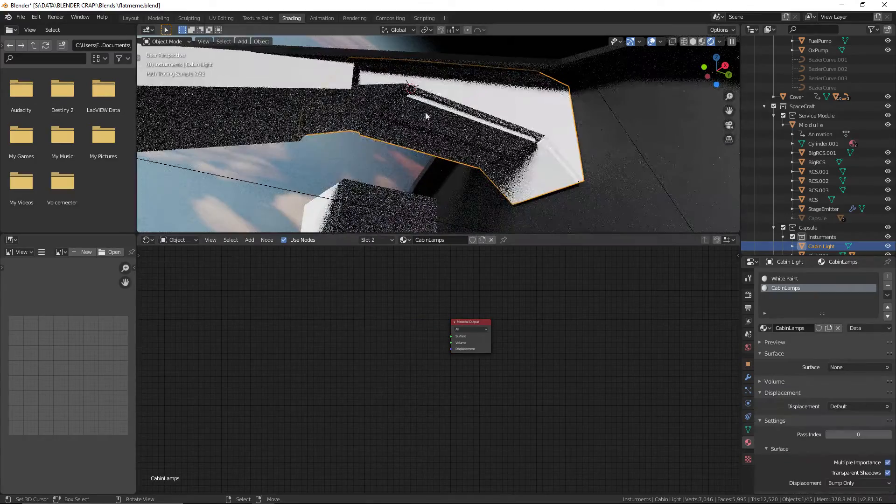
# Enter Edit Mode with face selection, switch to Solid shading and select the large underside faces of the three raised light panels
pyautogui.click(170, 41)
pyautogui.click(169, 62)
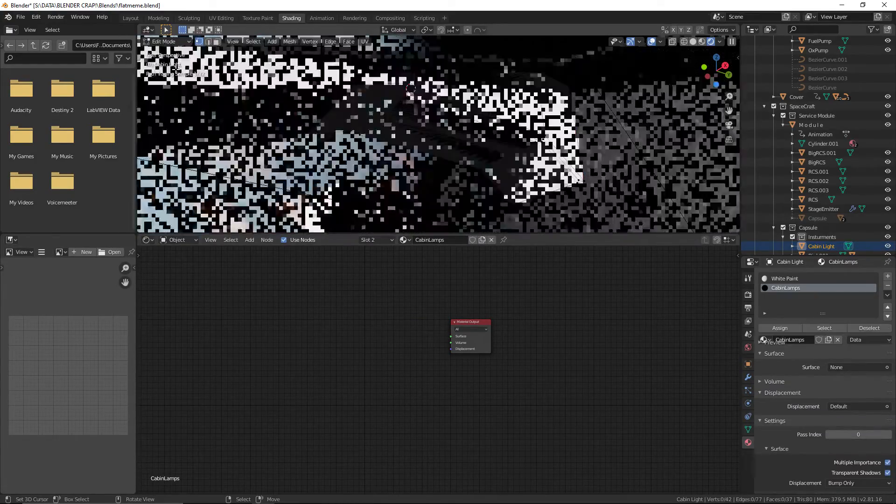
pyautogui.keyDown('shift'); pyautogui.moveTo(447, 124); pyautogui.dragTo(496, 139, button='middle'); pyautogui.keyUp('shift')
pyautogui.click(216, 42)
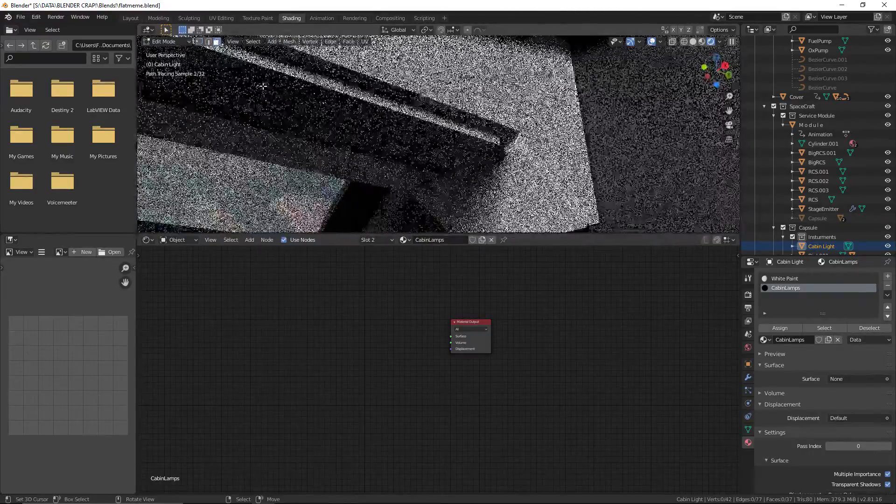
pyautogui.scroll(-4, 348, 119)
pyautogui.click(348, 119)
pyautogui.click(694, 42)
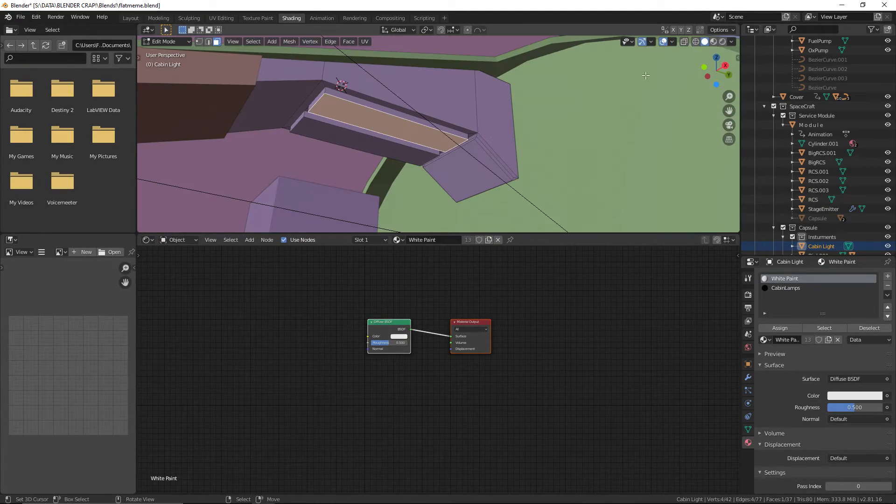
pyautogui.keyDown('shift'); pyautogui.click(359, 133); pyautogui.keyUp('shift')
pyautogui.keyDown('shift'); pyautogui.click(457, 159); pyautogui.keyUp('shift')
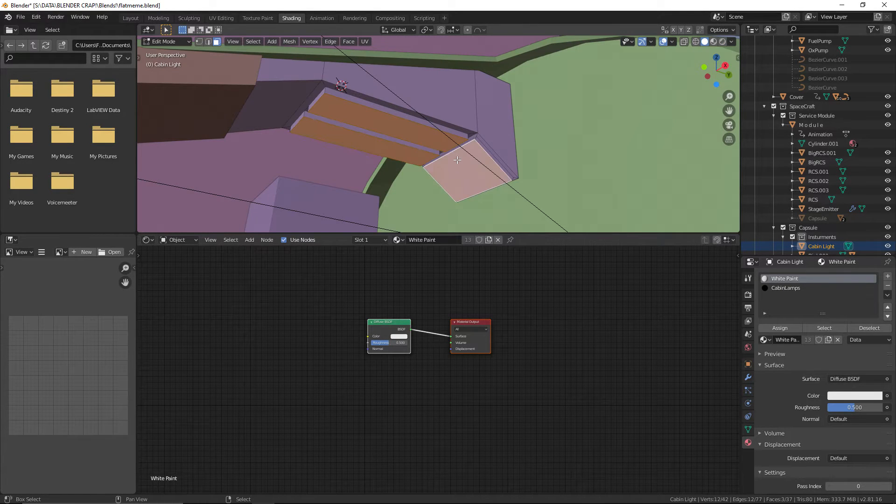
# Extend the selection to all the narrow side faces around the three raised light panels
pyautogui.keyDown('shift'); pyautogui.click(412, 145); pyautogui.keyUp('shift')
pyautogui.keyDown('shift'); pyautogui.click(346, 96); pyautogui.keyUp('shift')
pyautogui.keyDown('shift'); pyautogui.click(322, 96); pyautogui.keyUp('shift')
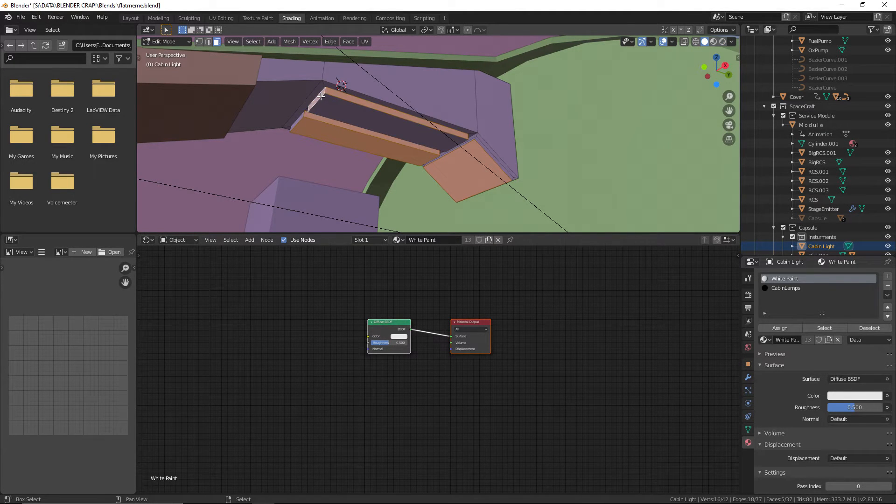
pyautogui.keyDown('shift'); pyautogui.click(329, 101); pyautogui.keyUp('shift')
pyautogui.keyDown('shift'); pyautogui.click(299, 117); pyautogui.keyUp('shift')
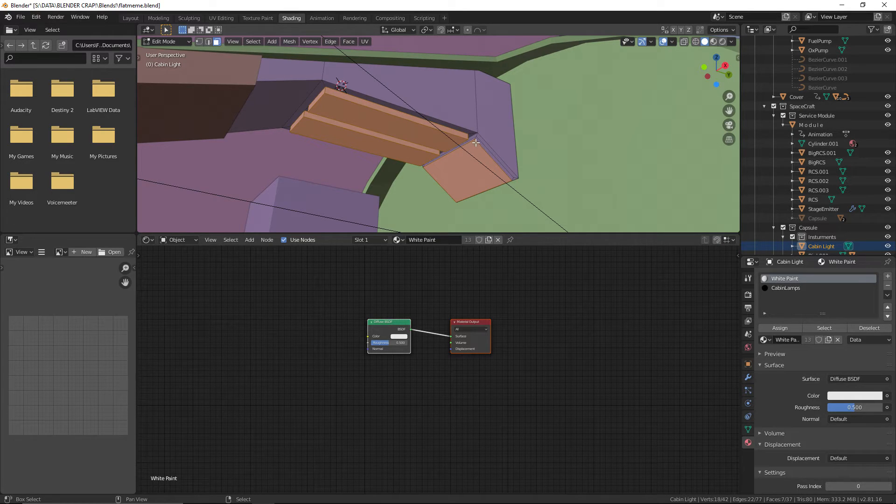
pyautogui.moveTo(471, 141); pyautogui.dragTo(439, 228, button='middle')
pyautogui.scroll(2, 458, 161)
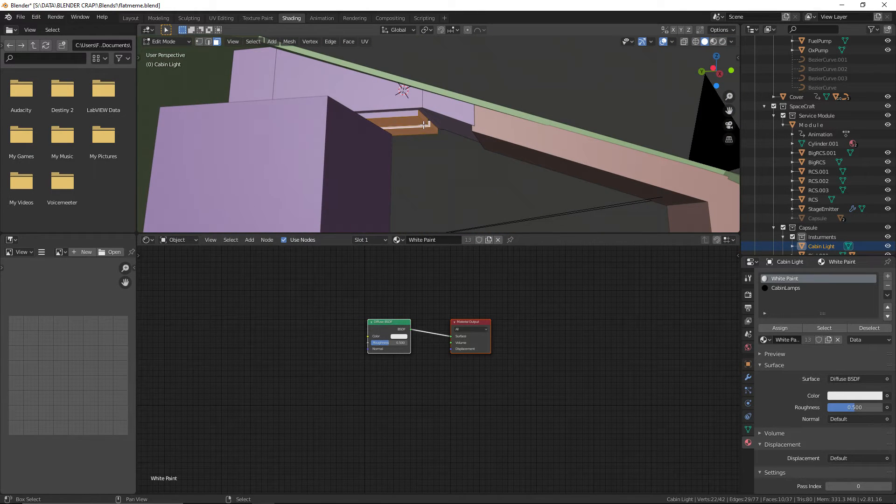
pyautogui.moveTo(393, 121); pyautogui.dragTo(378, 156, button='middle')
pyautogui.keyDown('shift'); pyautogui.click(427, 109); pyautogui.keyUp('shift')
pyautogui.keyDown('shift'); pyautogui.click(416, 141); pyautogui.keyUp('shift')
pyautogui.keyDown('shift'); pyautogui.click(209, 159); pyautogui.keyUp('shift')
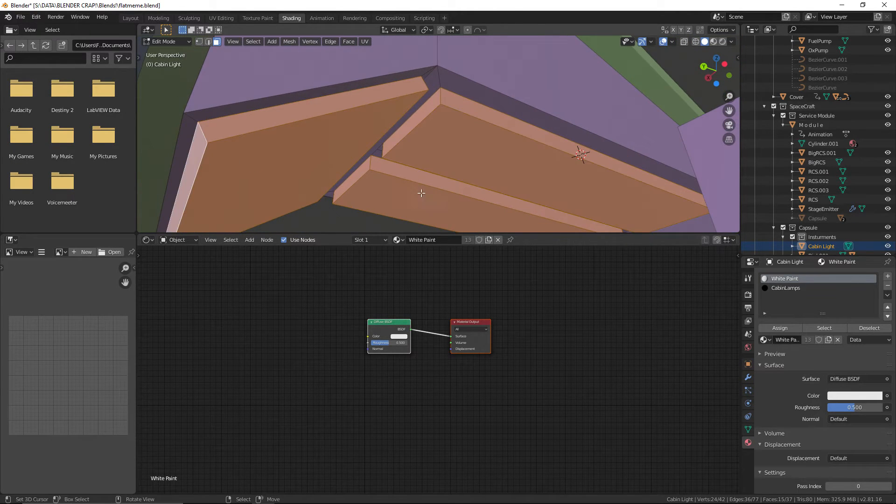
pyautogui.moveTo(420, 192); pyautogui.dragTo(373, 196, button='middle')
# Assign the CabinLamps material to the selected panel faces, return to Rendered shading, deselect everything and save the file
pyautogui.click(785, 288)
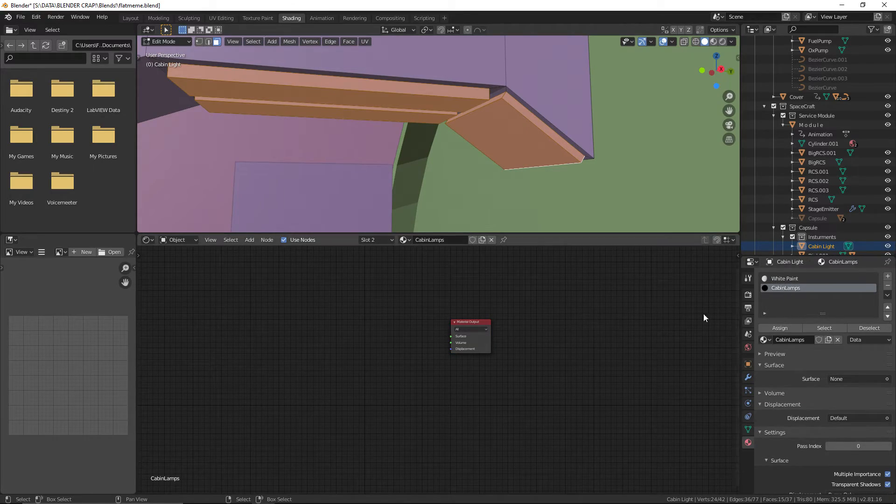
pyautogui.click(723, 41)
pyautogui.hotkey('alt', 'a')
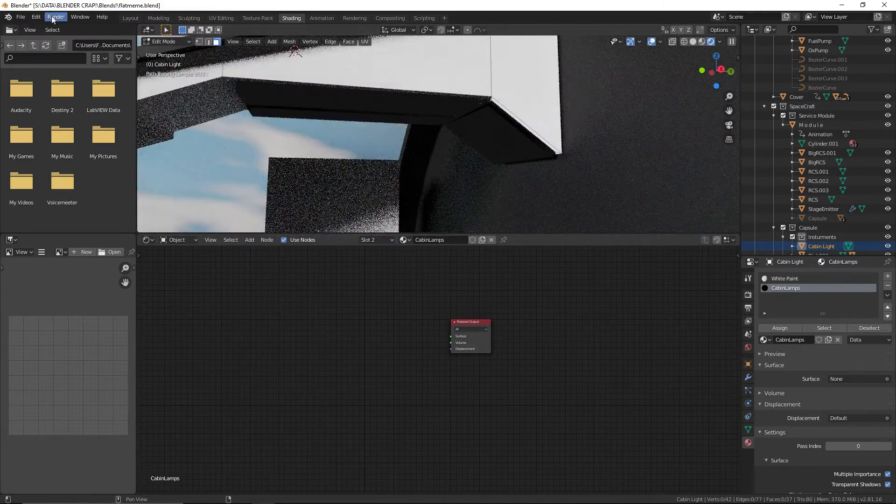
pyautogui.click(21, 17)
pyautogui.click(28, 80)
# Add an Add Shader node to CabinLamps, connect it to the Material Output's Surface and space the two nodes apart
pyautogui.scroll(2, 418, 331)
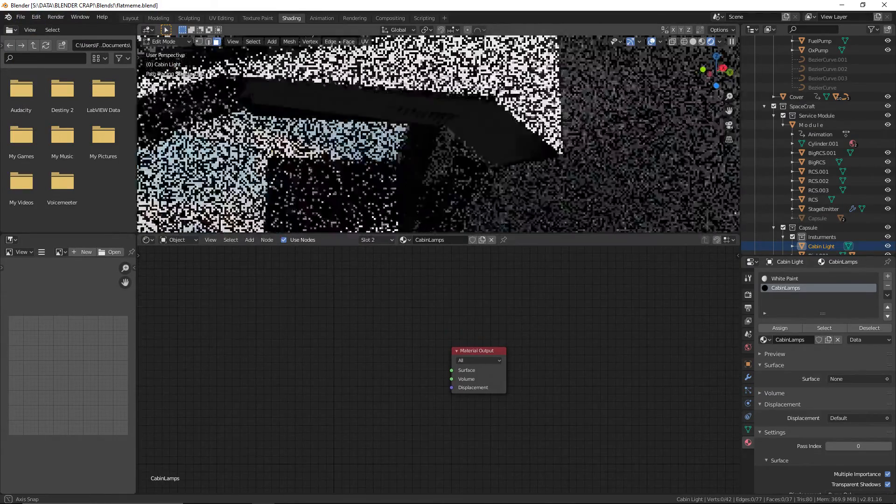
pyautogui.moveTo(379, 147); pyautogui.dragTo(427, 172, button='middle')
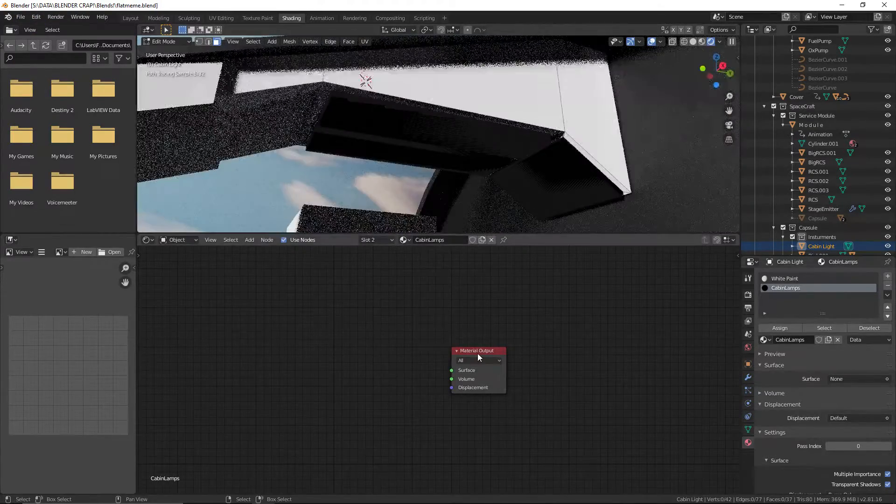
pyautogui.scroll(2, 469, 363)
pyautogui.moveTo(266, 294)
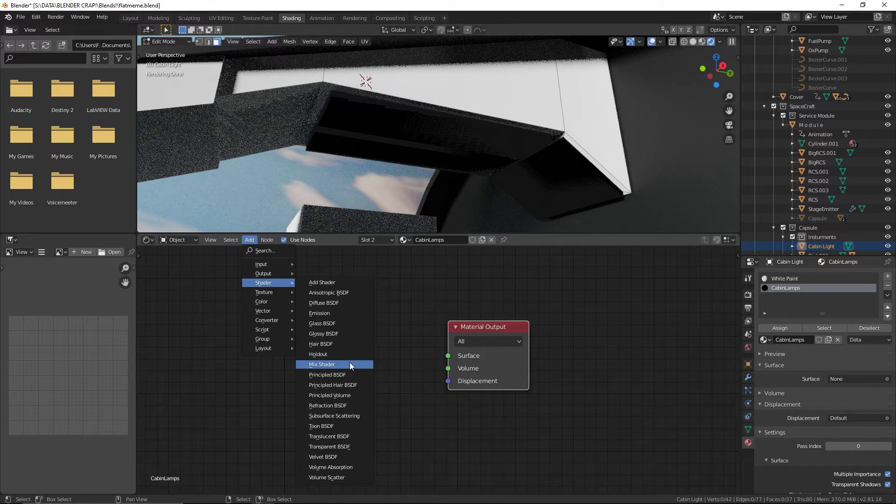
pyautogui.click(340, 282)
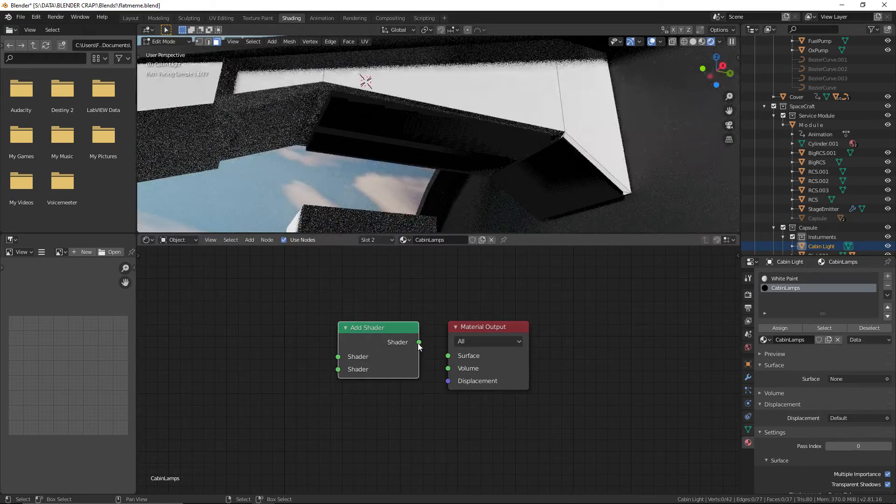
pyautogui.moveTo(443, 355); pyautogui.dragTo(508, 328)
pyautogui.moveTo(351, 329); pyautogui.dragTo(374, 306)
# Add a Glossy BSDF node to CabinLamps and connect it to the Add Shader's first Shader input
pyautogui.click(249, 239)
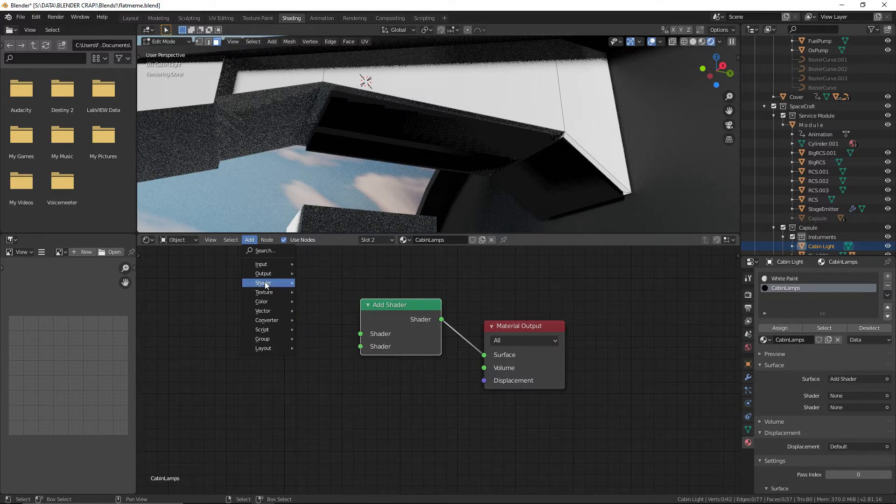
pyautogui.click(323, 333)
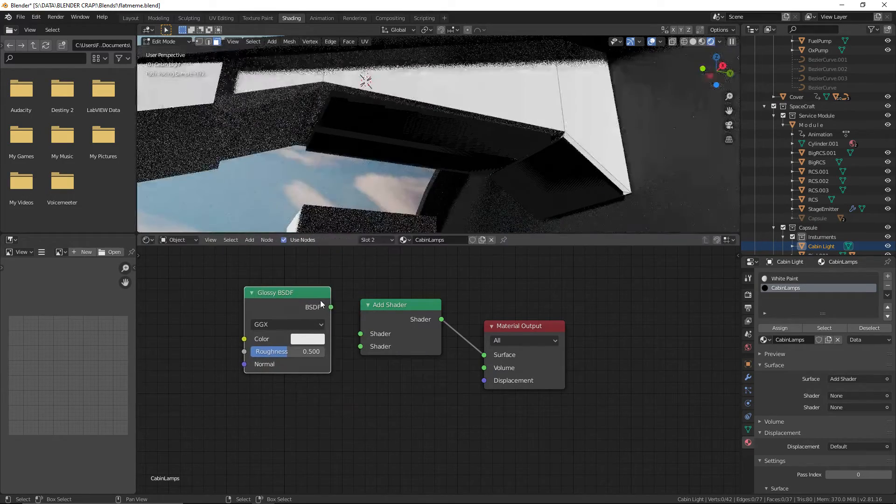
pyautogui.moveTo(358, 332); pyautogui.dragTo(360, 333)
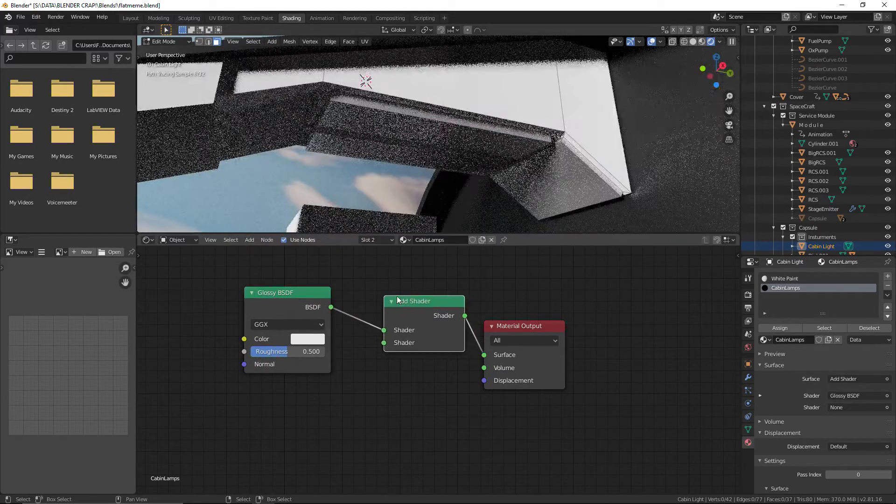
# Set the Glossy BSDF's color to pure white and its roughness to 0, and save the file
pyautogui.click(308, 338)
pyautogui.click(307, 339)
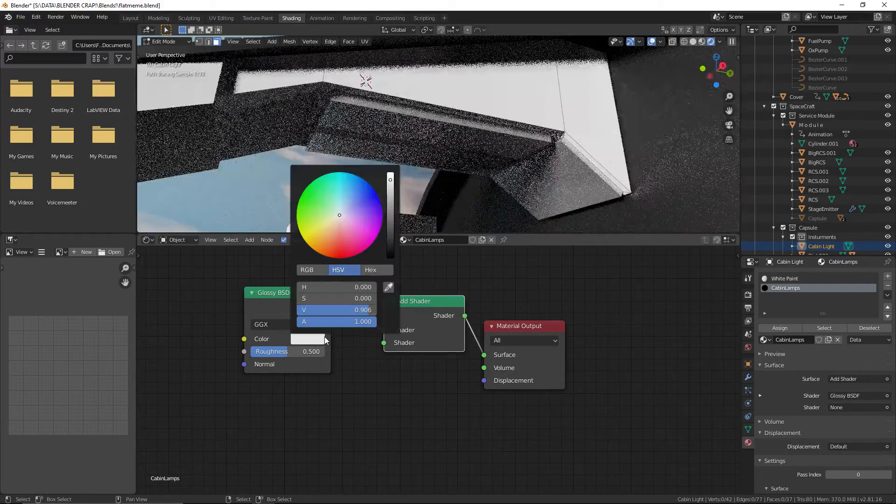
pyautogui.click(391, 174)
pyautogui.moveTo(290, 352); pyautogui.dragTo(326, 352)
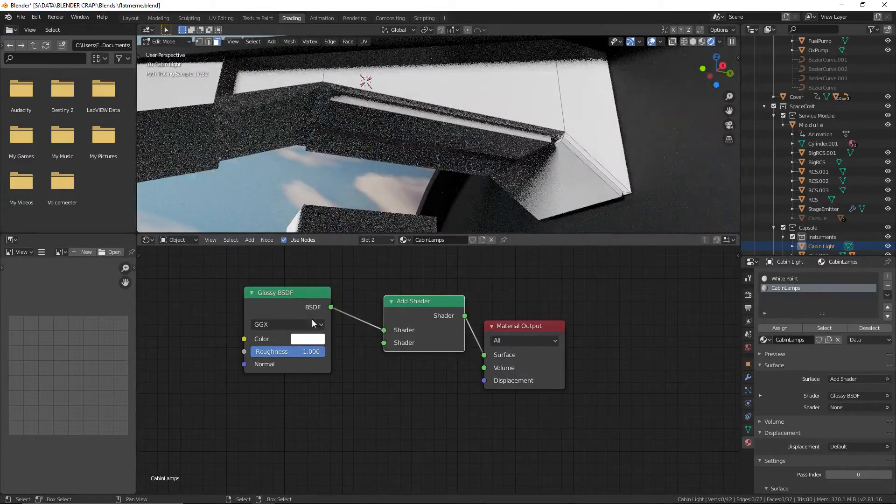
pyautogui.moveTo(308, 352); pyautogui.dragTo(233, 353)
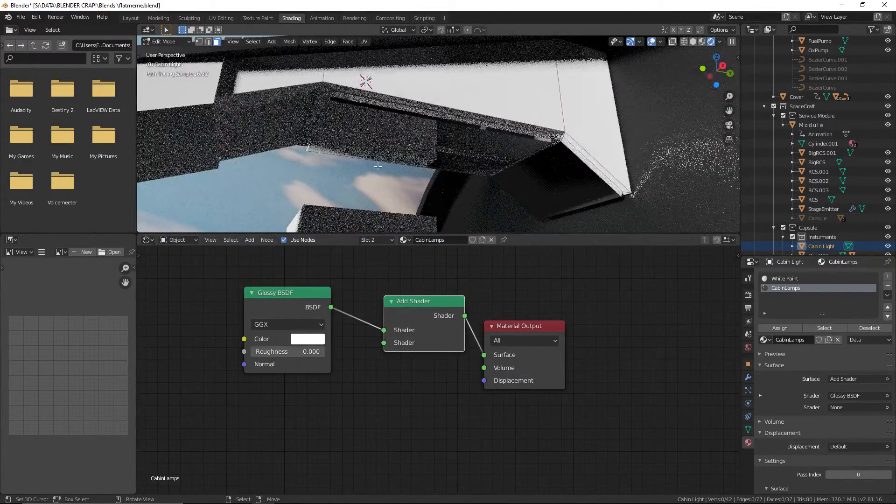
pyautogui.moveTo(378, 166); pyautogui.dragTo(443, 111, button='middle')
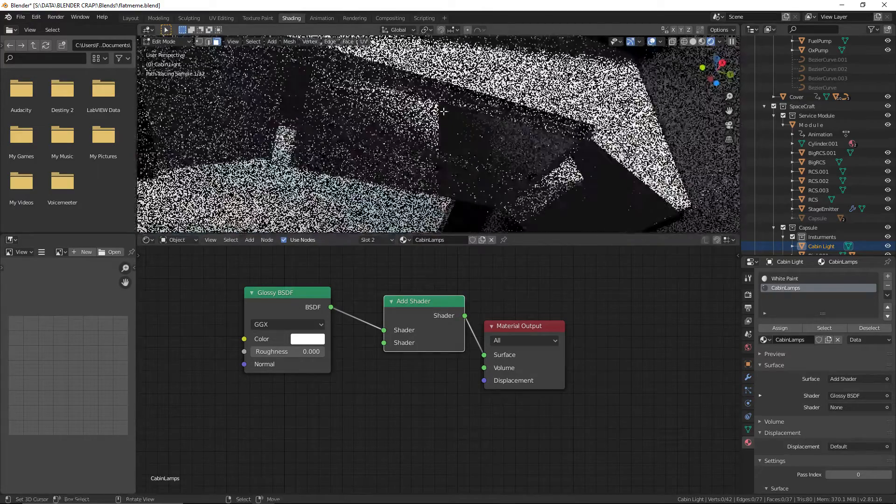
pyautogui.click(21, 17)
pyautogui.click(42, 78)
# Replace the Glossy BSDF with a Diffuse BSDF node connected to the Add Shader's first Shader input
pyautogui.click(334, 300)
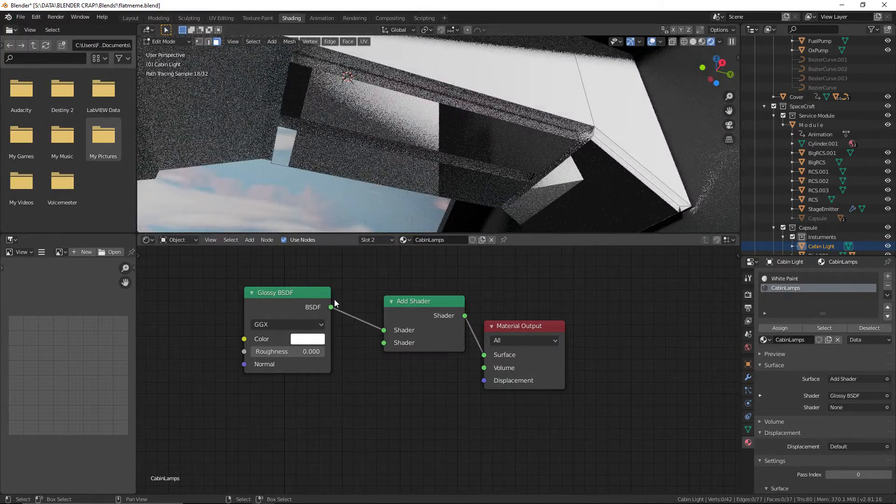
pyautogui.press('x')
pyautogui.click(248, 240)
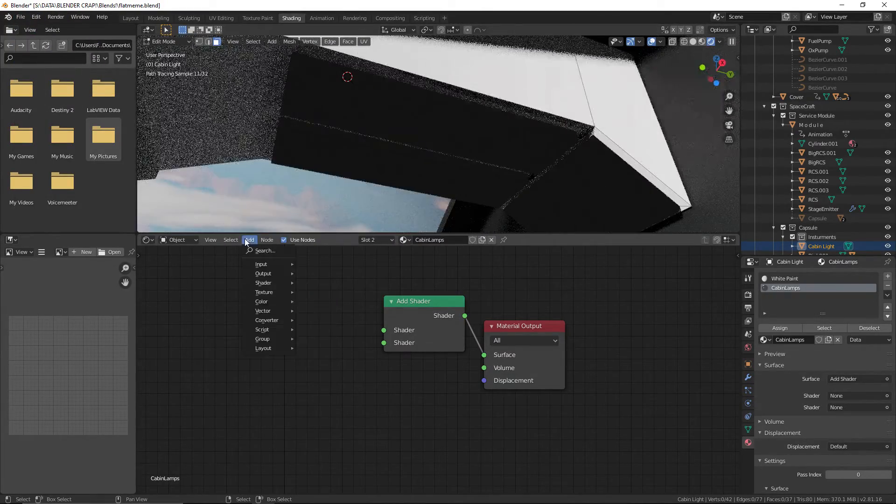
pyautogui.moveTo(271, 284)
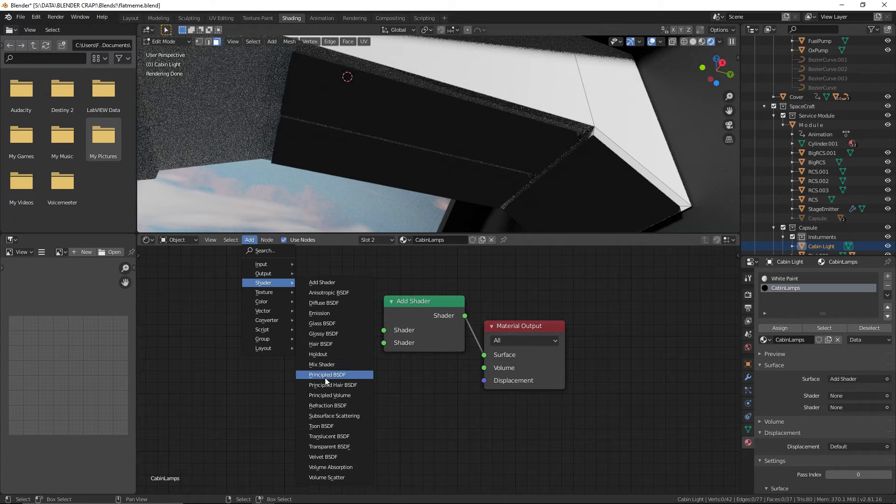
pyautogui.click(324, 303)
pyautogui.moveTo(344, 323); pyautogui.dragTo(399, 330)
pyautogui.moveTo(304, 310); pyautogui.dragTo(316, 306)
# Set the Diffuse BSDF's color to a pale yellow with hue 0.145 and saturation 0.299, and save the file
pyautogui.click(326, 333)
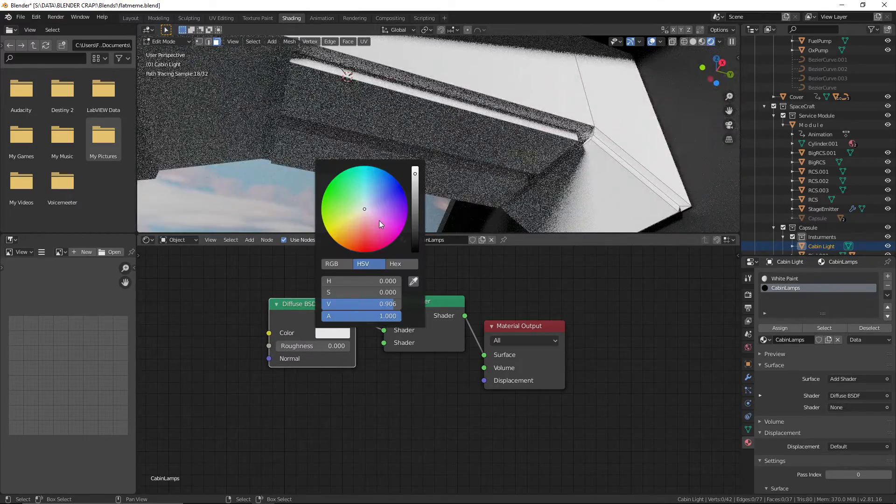
pyautogui.moveTo(364, 213); pyautogui.dragTo(354, 217)
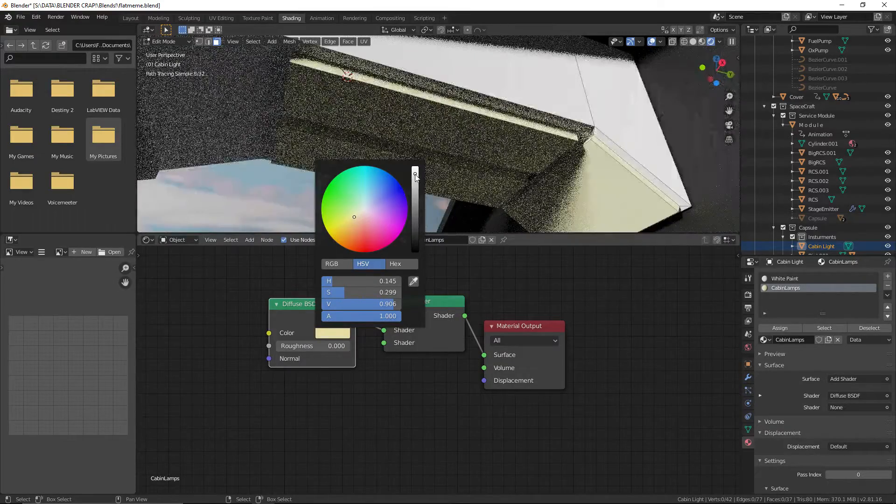
pyautogui.click(21, 16)
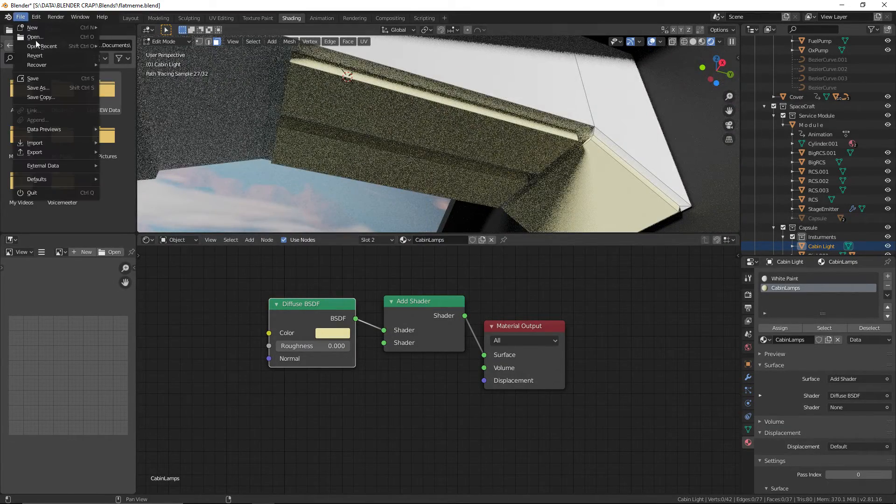
pyautogui.click(33, 82)
# Rearrange the nodes and add an Emission node below the Diffuse BSDF, connected to the Add Shader's second Shader input
pyautogui.moveTo(430, 297); pyautogui.dragTo(423, 284)
pyautogui.moveTo(322, 305); pyautogui.dragTo(309, 267)
pyautogui.moveTo(429, 304); pyautogui.dragTo(431, 341)
pyautogui.click(252, 240)
pyautogui.moveTo(259, 293)
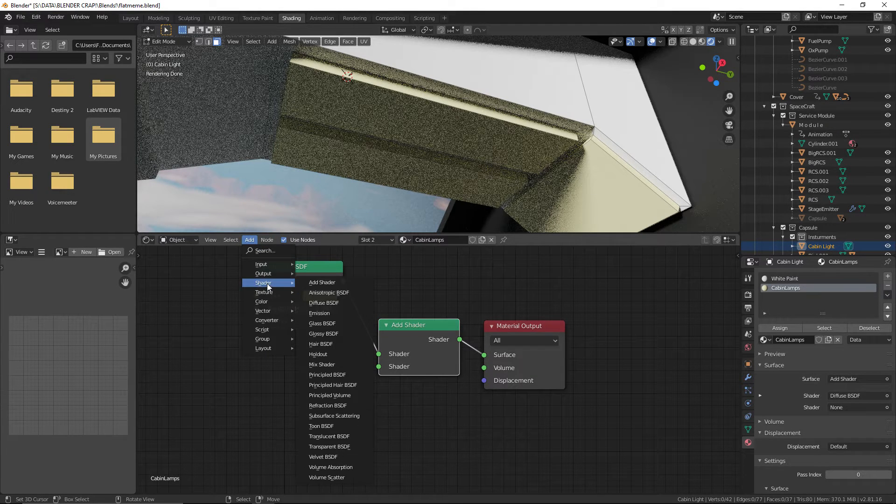
pyautogui.click(338, 310)
pyautogui.click(329, 365)
pyautogui.moveTo(326, 372); pyautogui.dragTo(378, 367)
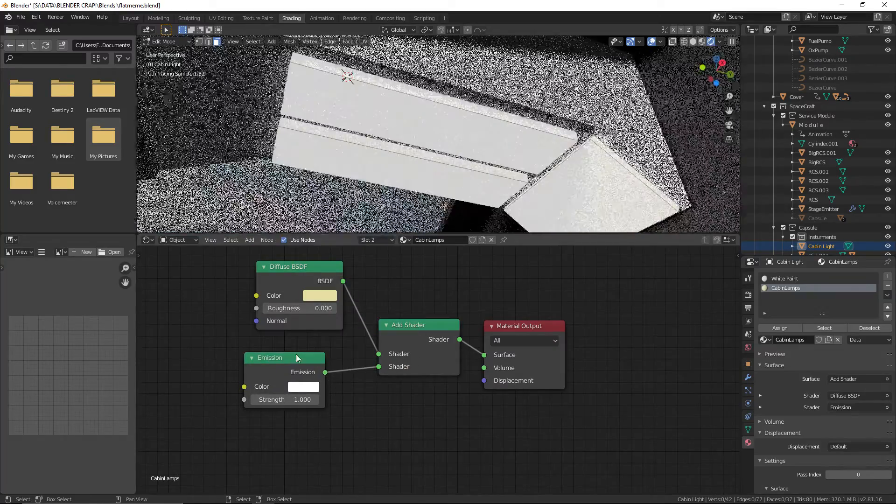
pyautogui.moveTo(295, 357); pyautogui.dragTo(315, 357)
# Check the glowing light panels within the capsule, open the Emission color for inspection and save the file
pyautogui.scroll(-5, 364, 211)
pyautogui.moveTo(364, 211); pyautogui.dragTo(349, 224, button='middle')
pyautogui.scroll(-1, 349, 225)
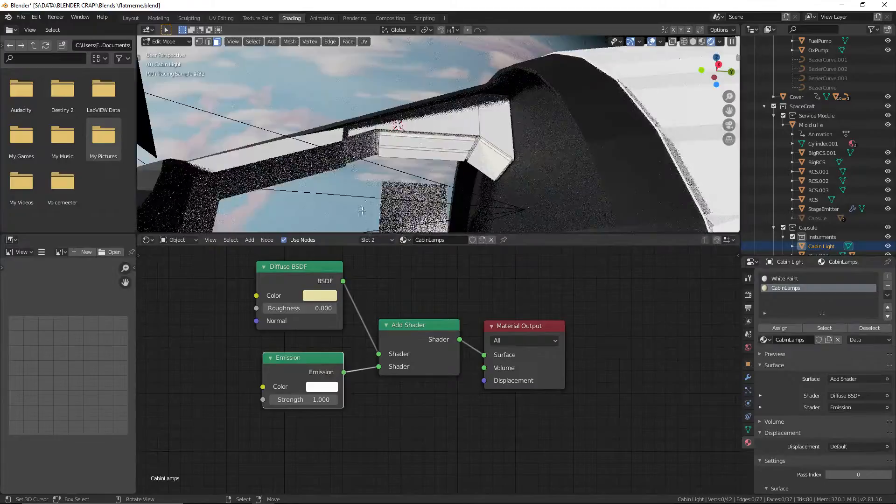
pyautogui.click(317, 387)
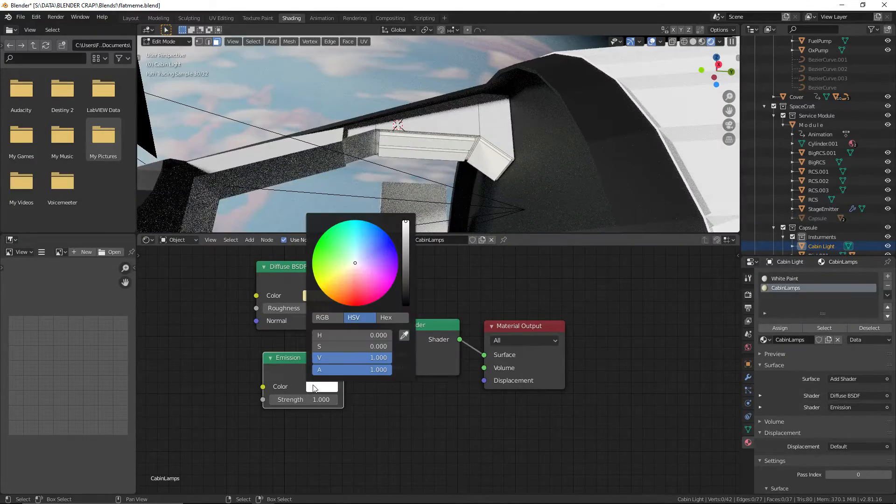
pyautogui.click(25, 17)
pyautogui.click(41, 78)
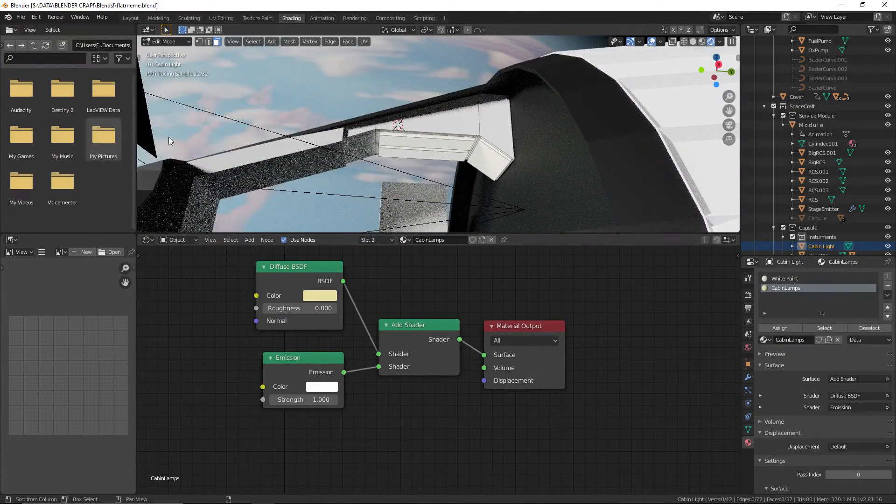
# Compare the cabin lights in Material Preview and Rendered shading, and examine the lighting on the instrument panels
pyautogui.click(701, 42)
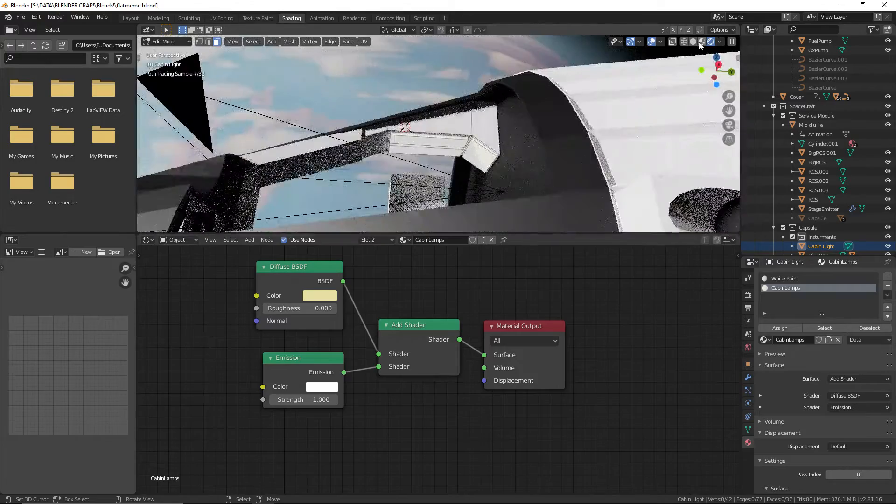
pyautogui.moveTo(537, 95); pyautogui.dragTo(545, 91, button='middle')
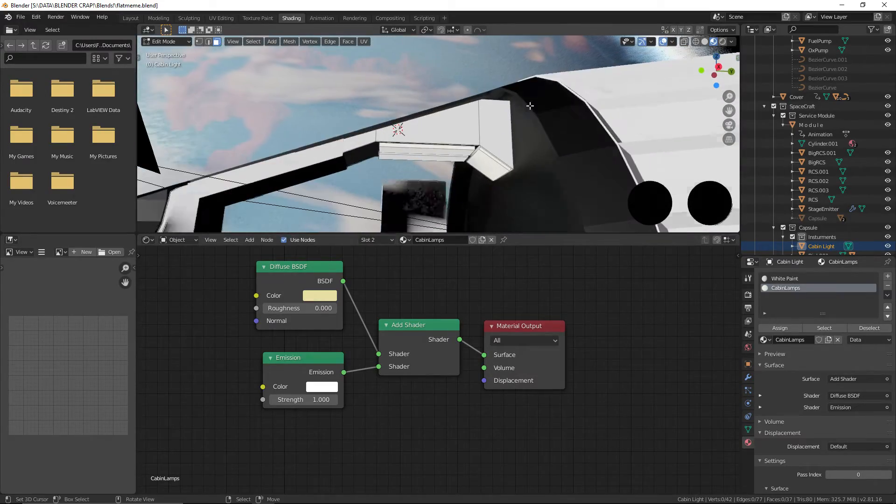
pyautogui.click(722, 41)
pyautogui.moveTo(527, 121)
pyautogui.mouseDown(button='middle')
pyautogui.moveTo(368, 86)
pyautogui.moveTo(437, 129)
pyautogui.moveTo(455, 47)
pyautogui.mouseUp(button='middle')
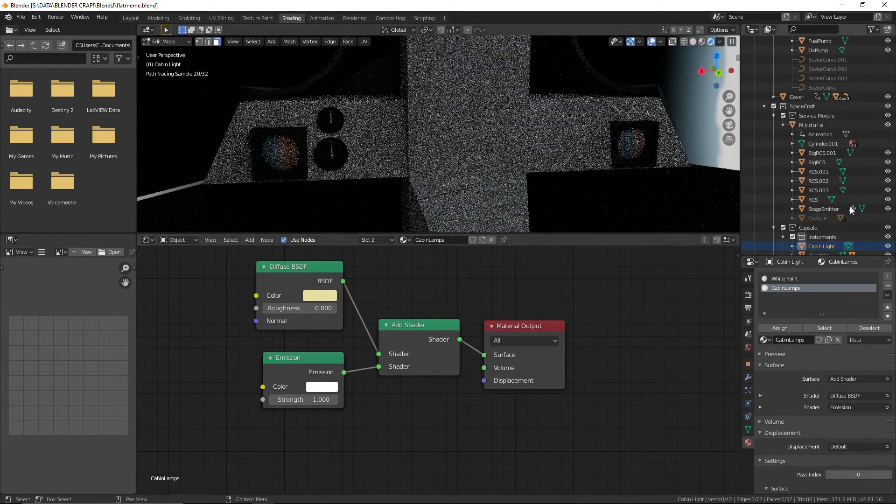
# Expand the Capsule object's children in the Outliner, unhide RightDoor and LeftDOor, and save the file
pyautogui.scroll(-3, 875, 139)
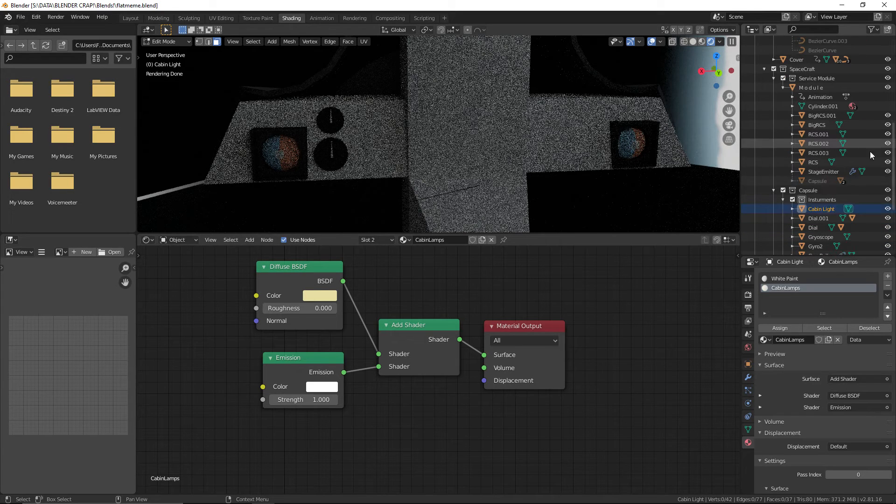
pyautogui.scroll(-5, 867, 190)
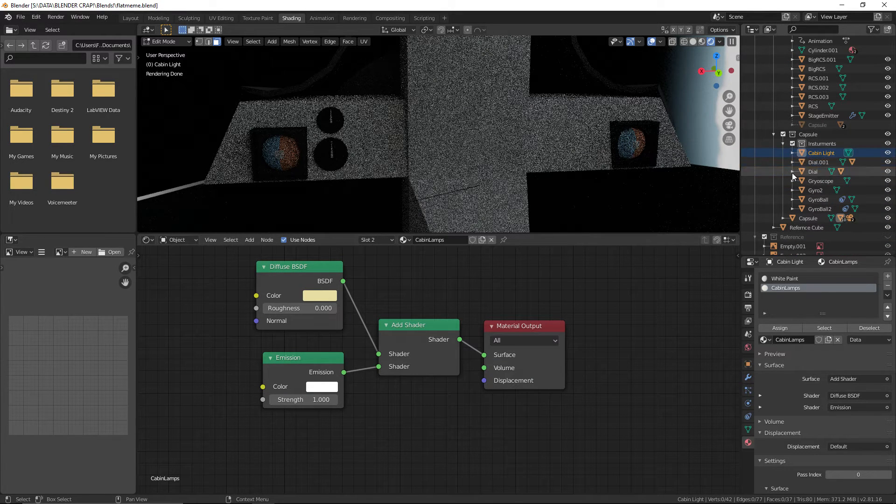
pyautogui.click(783, 218)
pyautogui.scroll(-3, 802, 209)
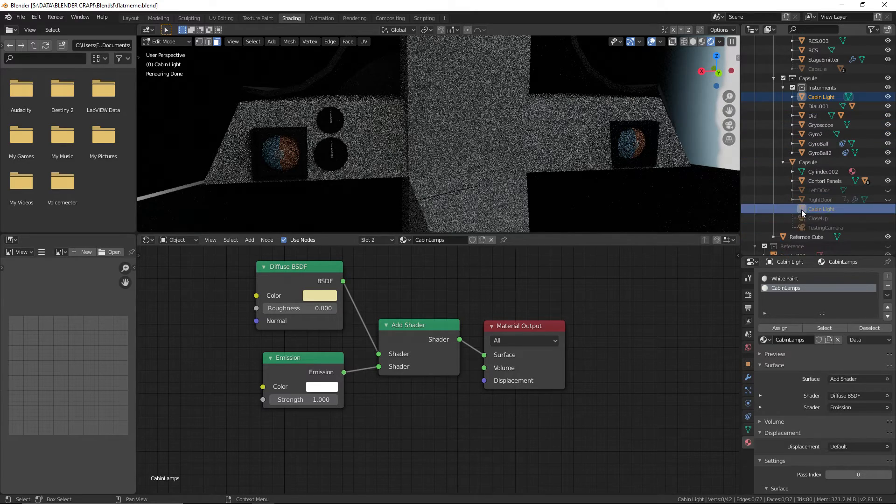
pyautogui.click(888, 200)
pyautogui.click(888, 191)
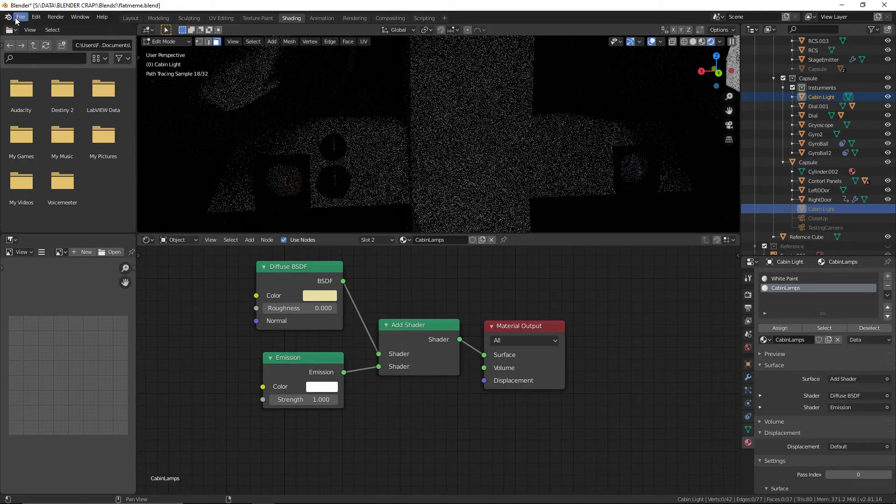
pyautogui.click(16, 21)
pyautogui.click(28, 80)
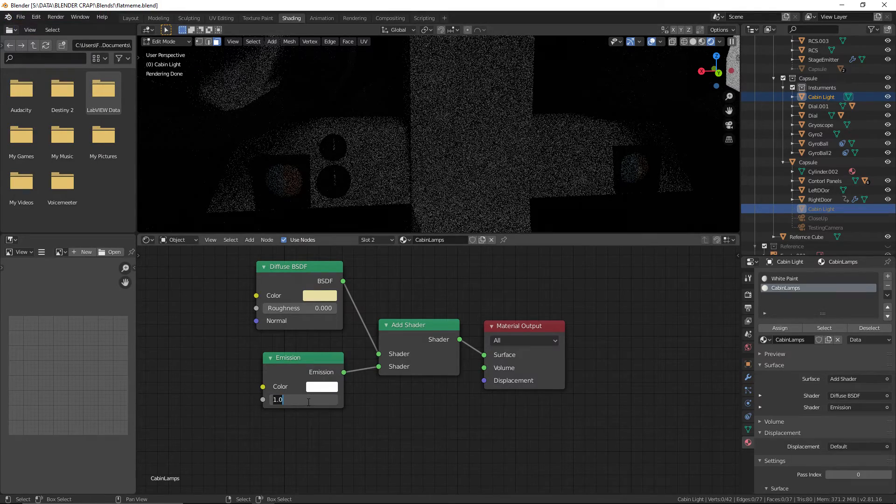
# Set the Emission strength to 10, and save the file after enlarging the 3D viewport
pyautogui.press('Return')
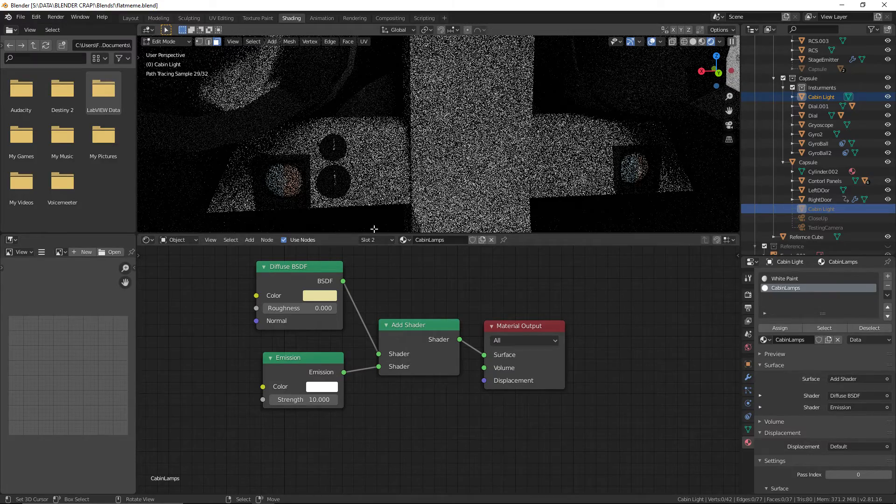
pyautogui.moveTo(374, 232); pyautogui.dragTo(373, 288)
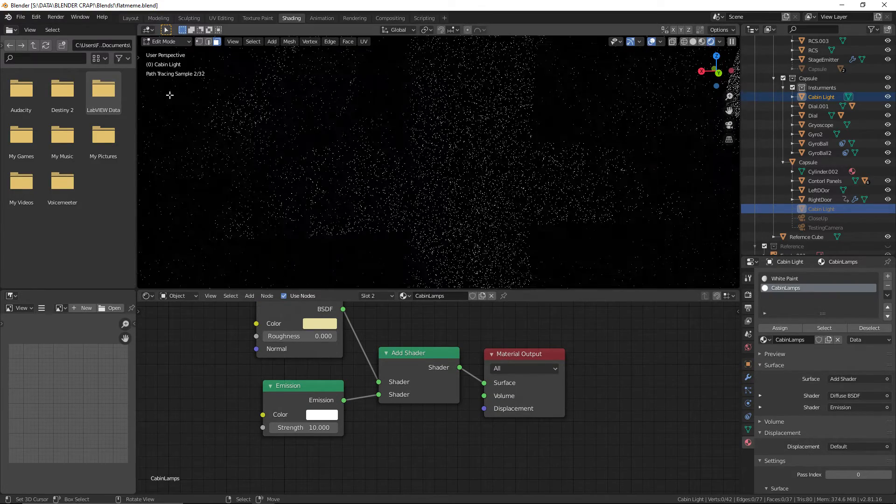
pyautogui.click(20, 17)
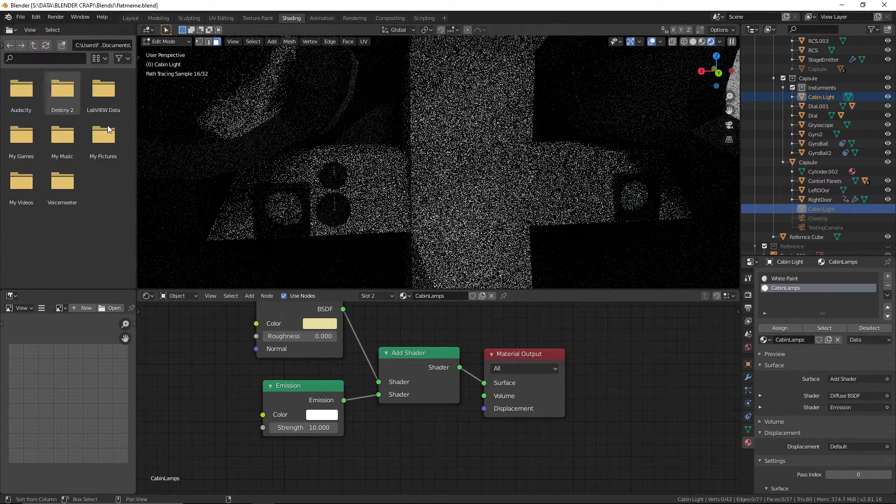
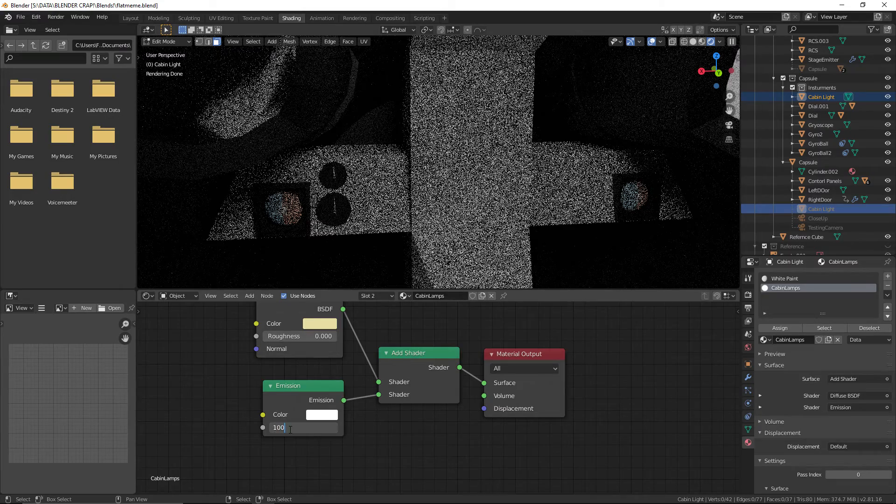
# Set the CabinLamps Emission strength to 100 and save the file
pyautogui.press('Return')
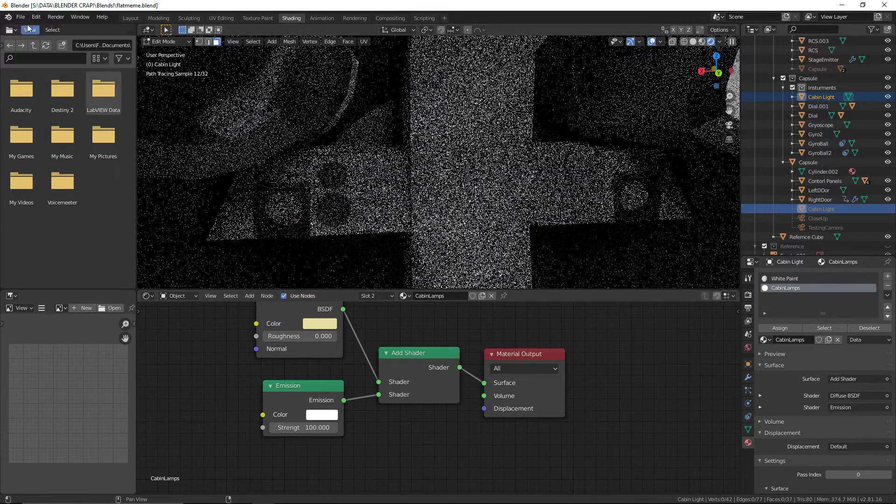
pyautogui.click(29, 30)
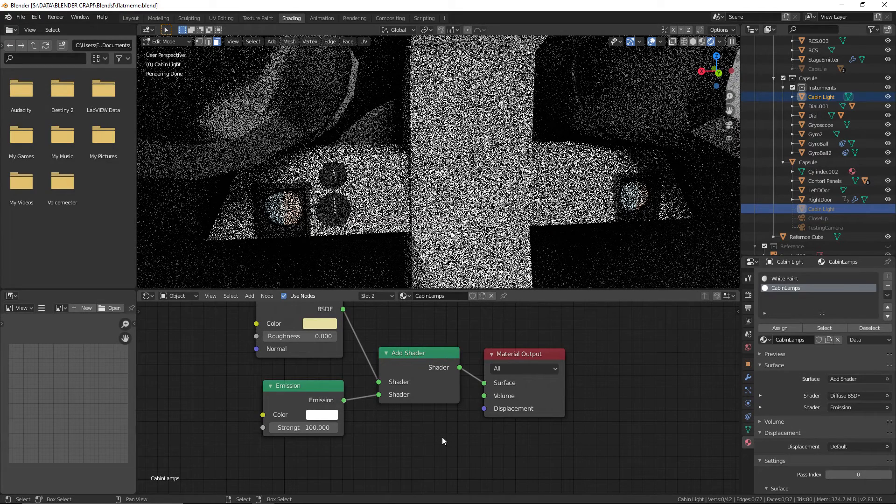
# Spread the CabinLamps shader nodes apart, moving the Emission node well below the Diffuse BSDF, and save the file
pyautogui.click(514, 350)
pyautogui.moveTo(512, 354); pyautogui.dragTo(509, 337)
pyautogui.moveTo(404, 353); pyautogui.dragTo(408, 344)
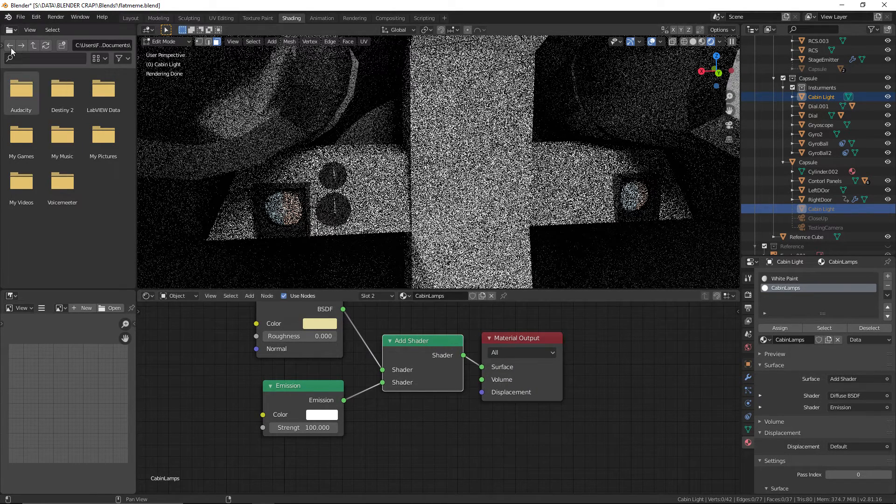
pyautogui.click(21, 17)
pyautogui.click(28, 79)
pyautogui.scroll(-2, 379, 376)
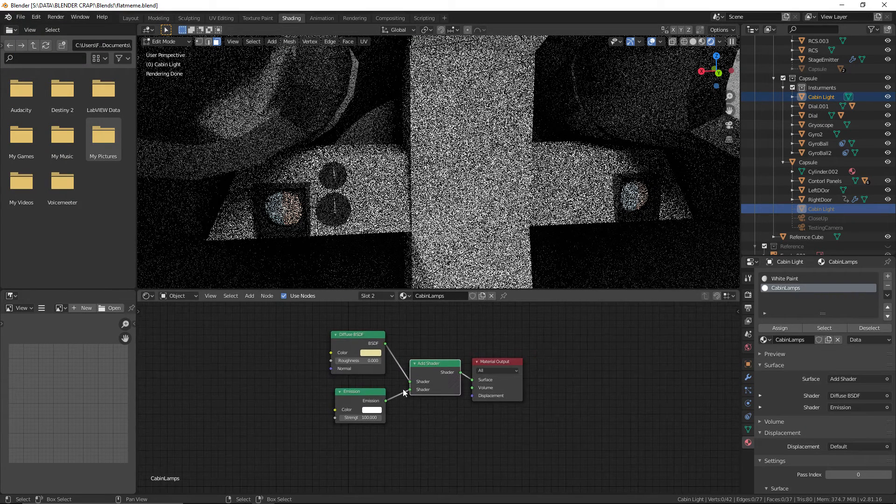
pyautogui.moveTo(423, 363); pyautogui.dragTo(418, 358)
pyautogui.moveTo(358, 392); pyautogui.dragTo(308, 428)
pyautogui.moveTo(356, 333); pyautogui.dragTo(357, 321)
pyautogui.moveTo(309, 429); pyautogui.dragTo(311, 432)
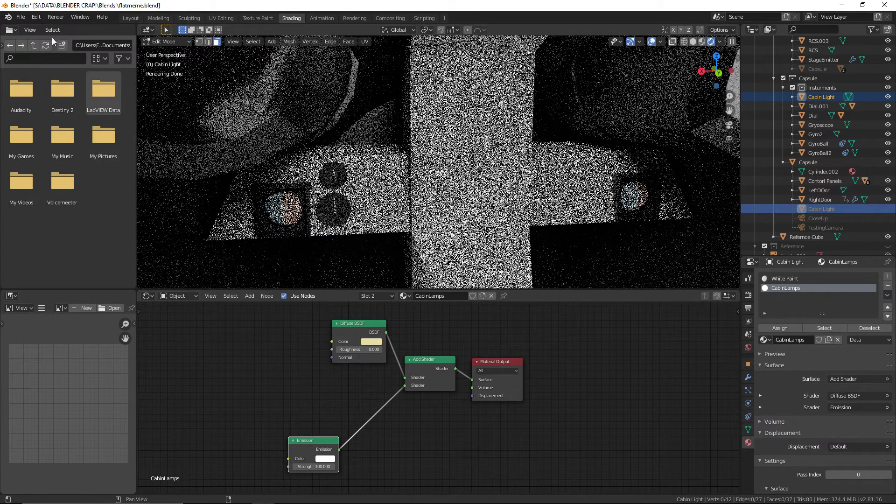
pyautogui.click(21, 17)
pyautogui.click(39, 79)
# Move the Diffuse BSDF node aside and replace the Add Shader with a Mix Shader placed before the Material Output
pyautogui.click(249, 296)
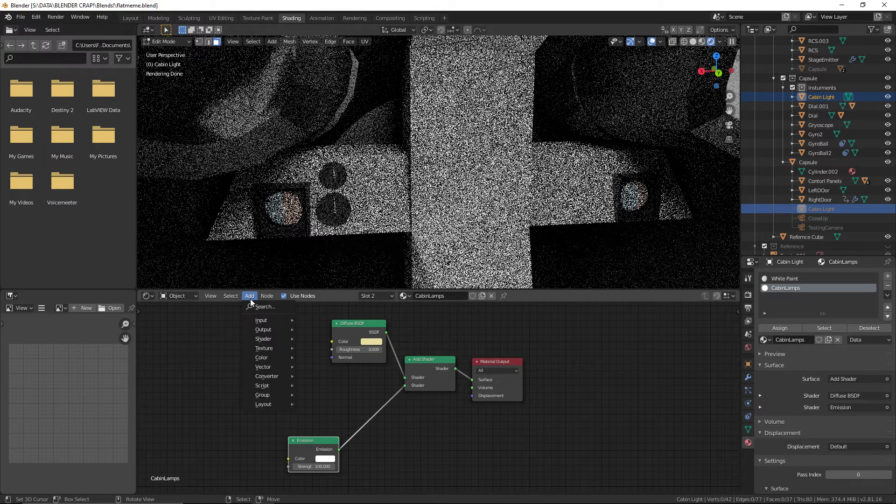
pyautogui.moveTo(269, 350)
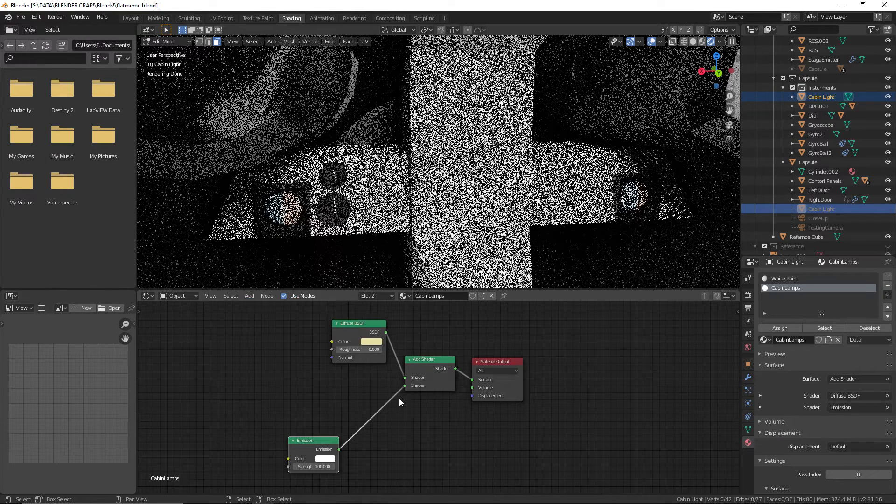
pyautogui.moveTo(350, 328); pyautogui.dragTo(301, 348)
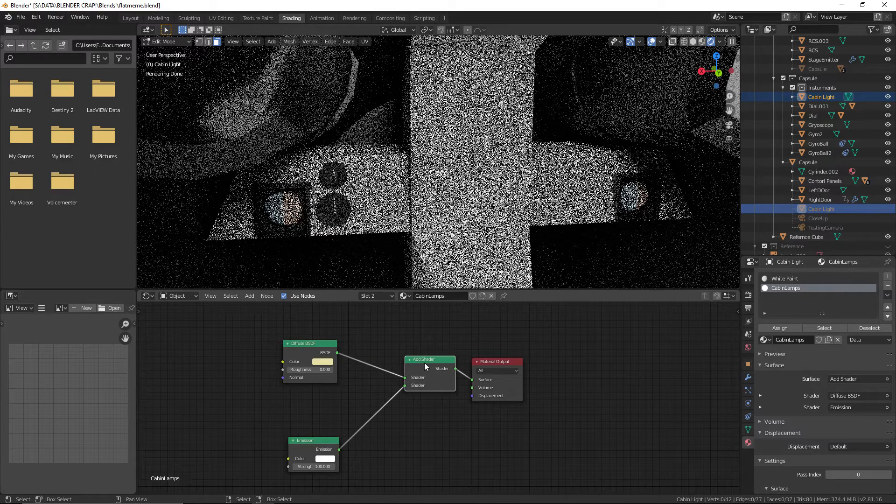
pyautogui.press('x')
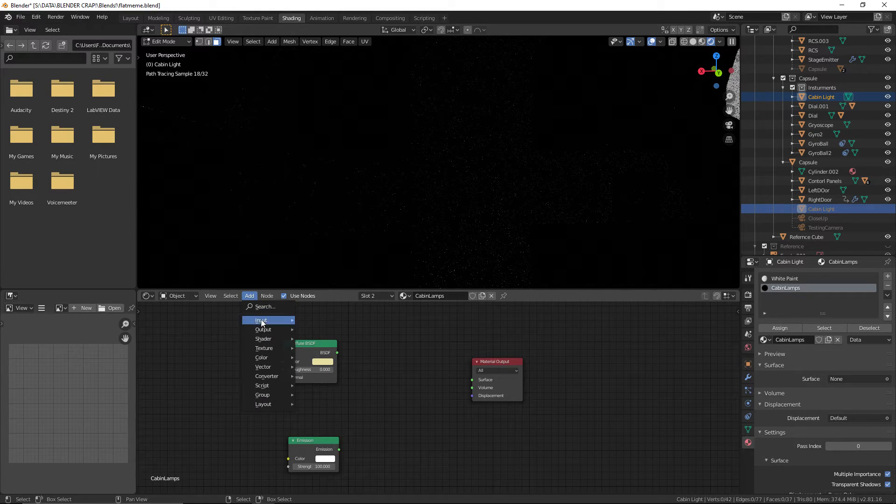
pyautogui.moveTo(287, 343)
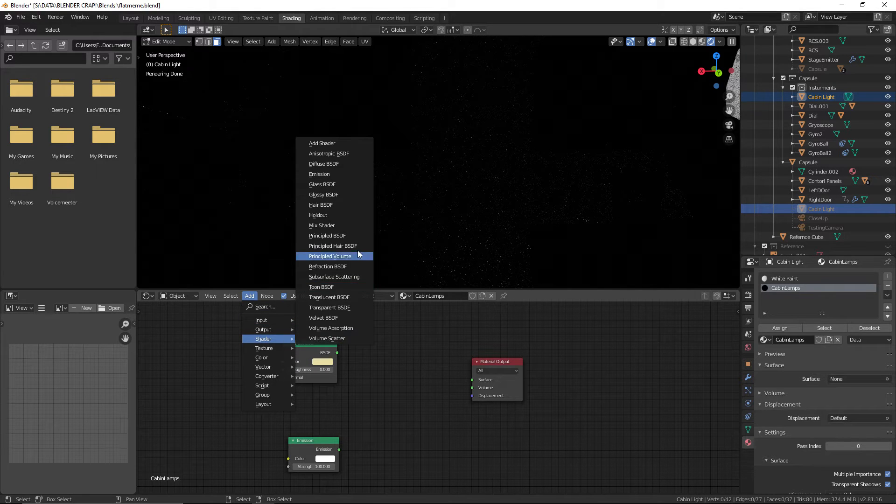
pyautogui.click(359, 227)
pyautogui.click(413, 373)
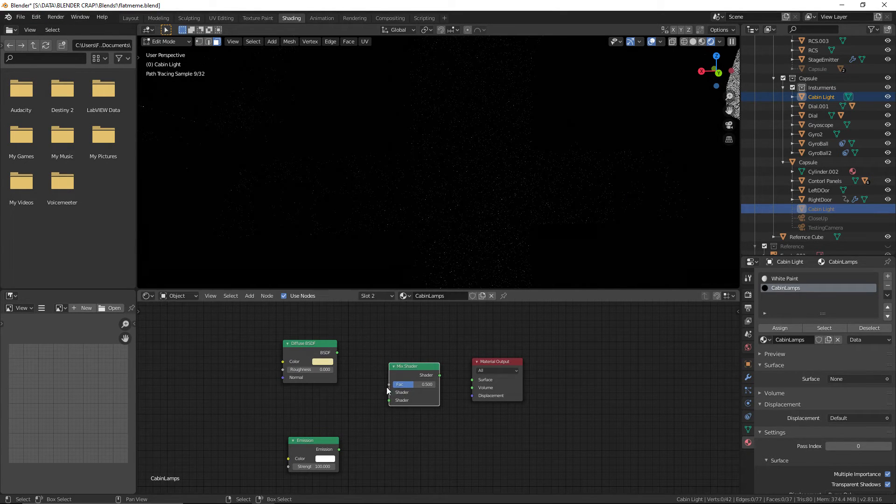
# Link Diffuse BSDF and Emission through the Mix Shader to the Material Output's Surface, then make room above the Diffuse BSDF node
pyautogui.moveTo(337, 353); pyautogui.dragTo(379, 388)
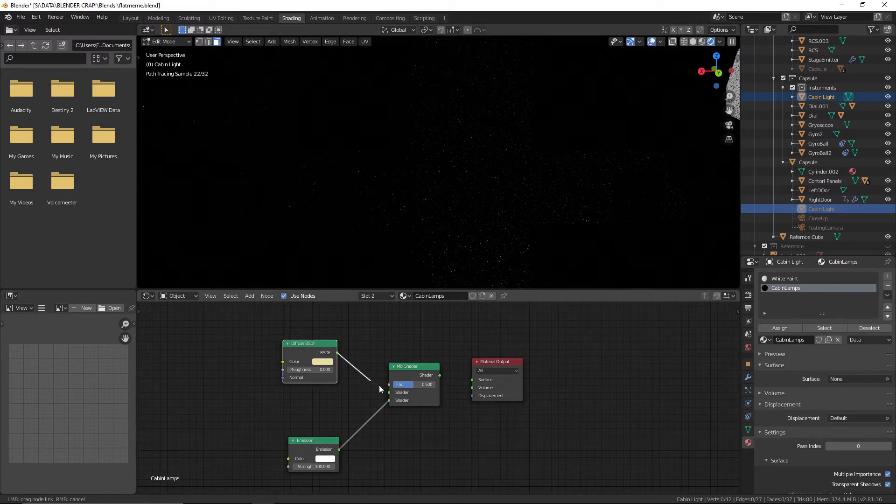
pyautogui.moveTo(473, 383); pyautogui.dragTo(473, 382)
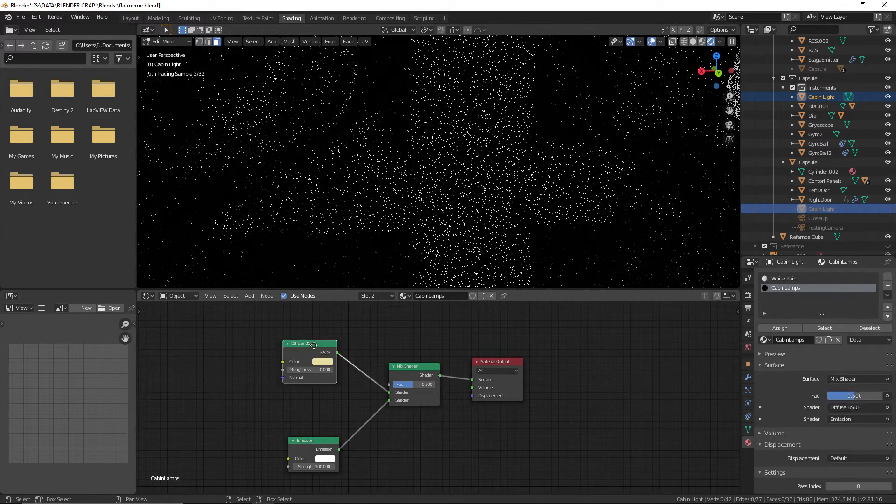
pyautogui.moveTo(321, 344); pyautogui.dragTo(324, 395)
pyautogui.moveTo(415, 366); pyautogui.dragTo(412, 349)
# Add a Light Path node above the Diffuse BSDF and connect its Is Camera Ray output to the Mix Shader's Fac
pyautogui.click(249, 295)
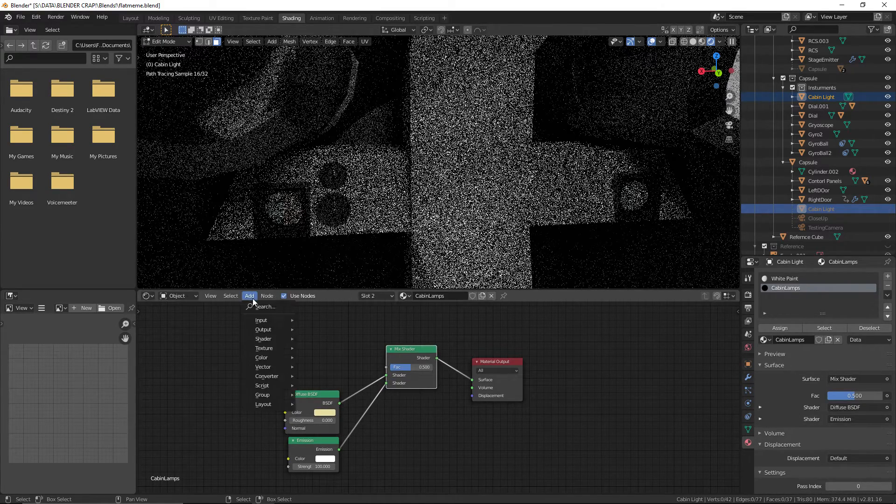
pyautogui.moveTo(270, 341)
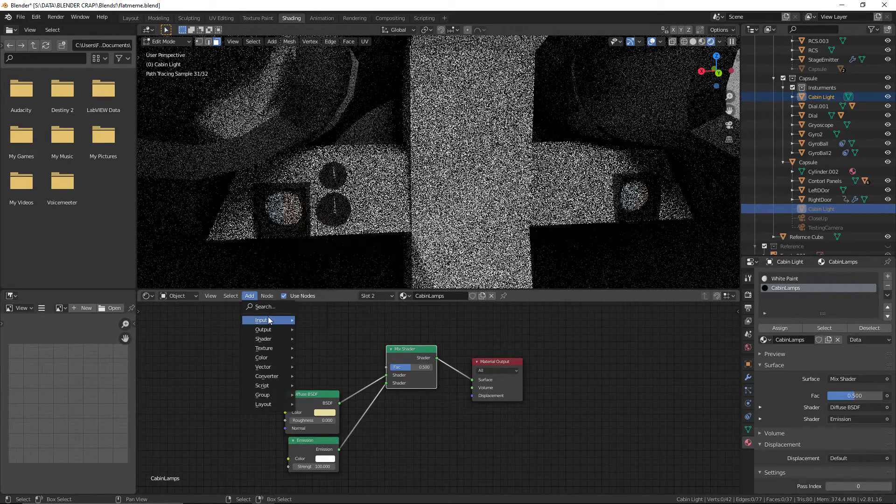
pyautogui.moveTo(270, 320)
pyautogui.click(322, 217)
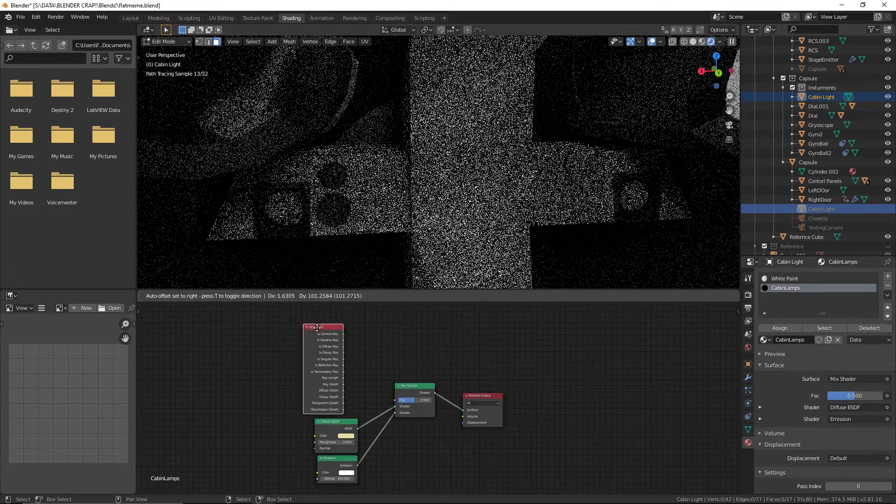
pyautogui.click(356, 327)
pyautogui.moveTo(387, 396); pyautogui.dragTo(394, 402)
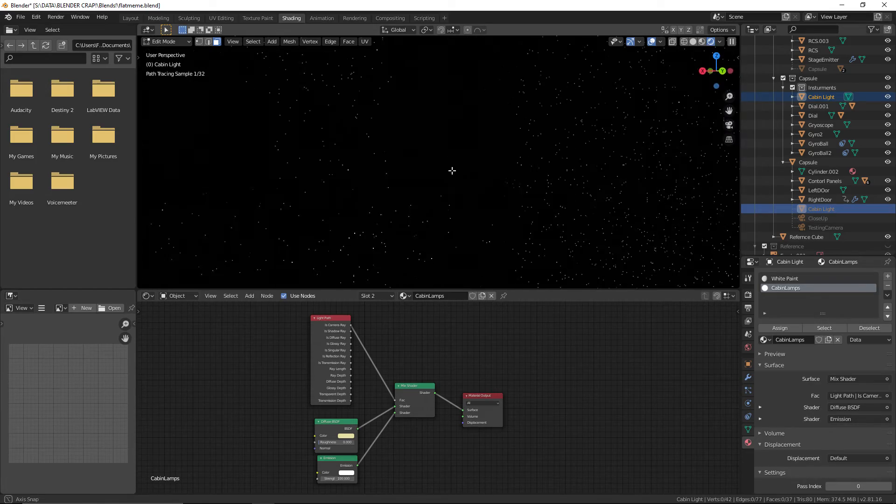
# Inspect the Cabin Light's glowing panels from below and switch the object from Edit Mode to Object Mode
pyautogui.moveTo(527, 164); pyautogui.dragTo(574, 169, button='middle')
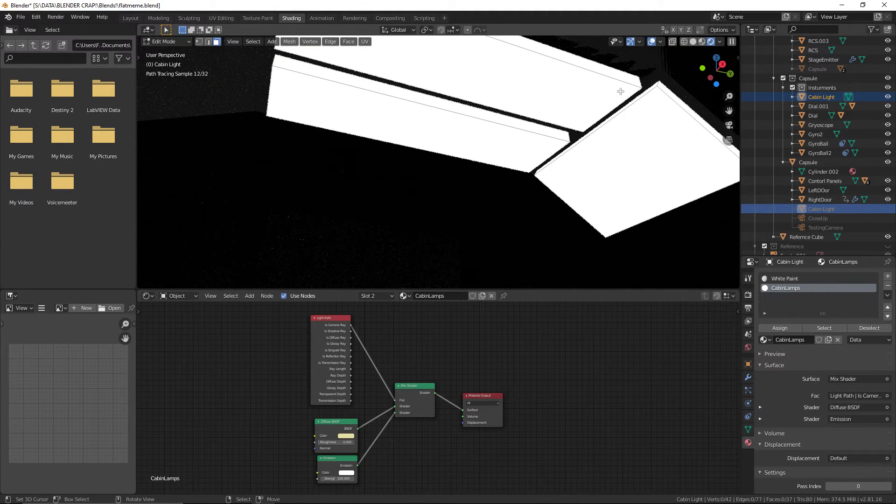
pyautogui.moveTo(620, 91); pyautogui.dragTo(572, 200, button='middle')
pyautogui.press('a')
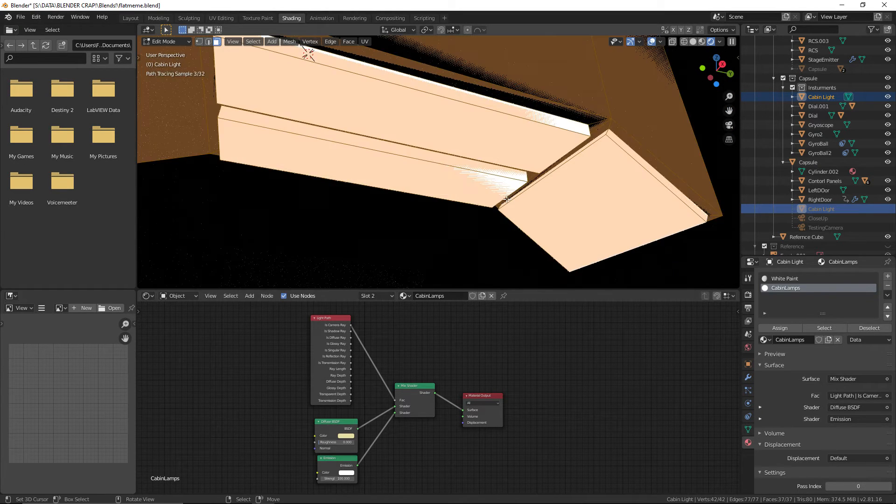
pyautogui.press('a')
pyautogui.click(162, 42)
pyautogui.click(161, 53)
pyautogui.keyDown('shift'); pyautogui.moveTo(317, 174); pyautogui.dragTo(339, 173, button='middle'); pyautogui.keyUp('shift')
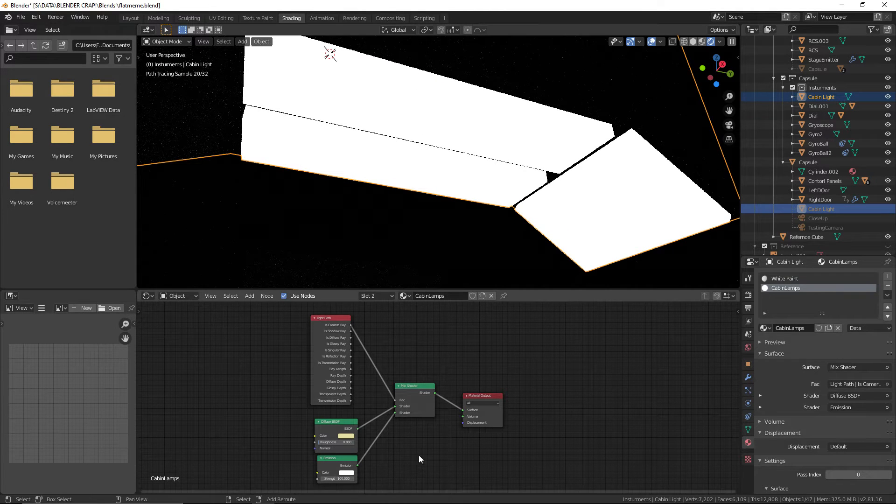
# Review the lit cabin and the CabinLamps node setup, adjust the Light Path node's position, and save the file
pyautogui.scroll(2, 349, 413)
pyautogui.scroll(-1, 415, 347)
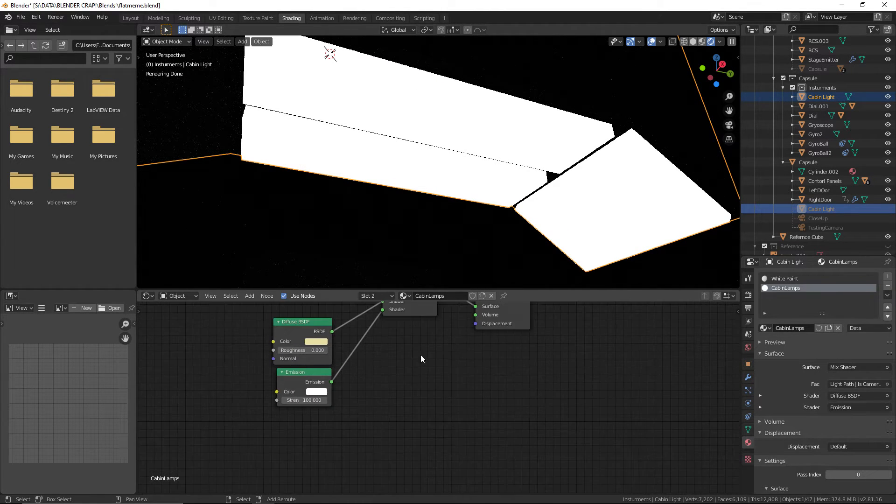
pyautogui.scroll(-1, 464, 206)
pyautogui.moveTo(412, 206)
pyautogui.mouseDown(button='middle')
pyautogui.moveTo(386, 215)
pyautogui.moveTo(354, 166)
pyautogui.moveTo(324, 183)
pyautogui.moveTo(339, 270)
pyautogui.mouseUp(button='middle')
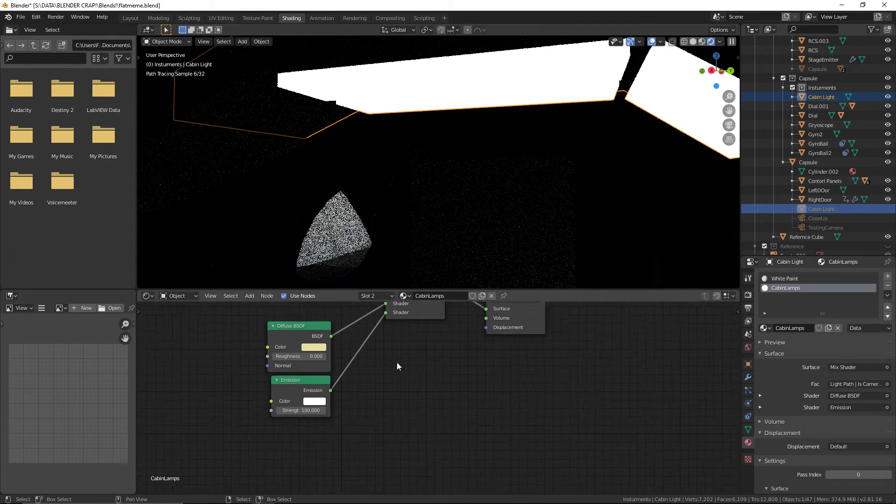
pyautogui.moveTo(397, 362); pyautogui.dragTo(492, 397, button='middle')
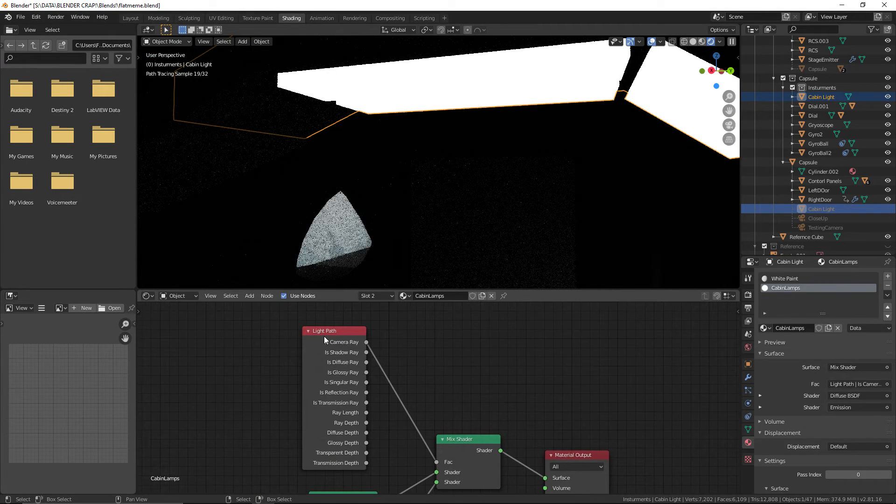
pyautogui.moveTo(325, 332)
pyautogui.mouseDown()
pyautogui.moveTo(338, 333)
pyautogui.moveTo(333, 341)
pyautogui.mouseUp()
pyautogui.moveTo(445, 362); pyautogui.dragTo(444, 348, button='middle')
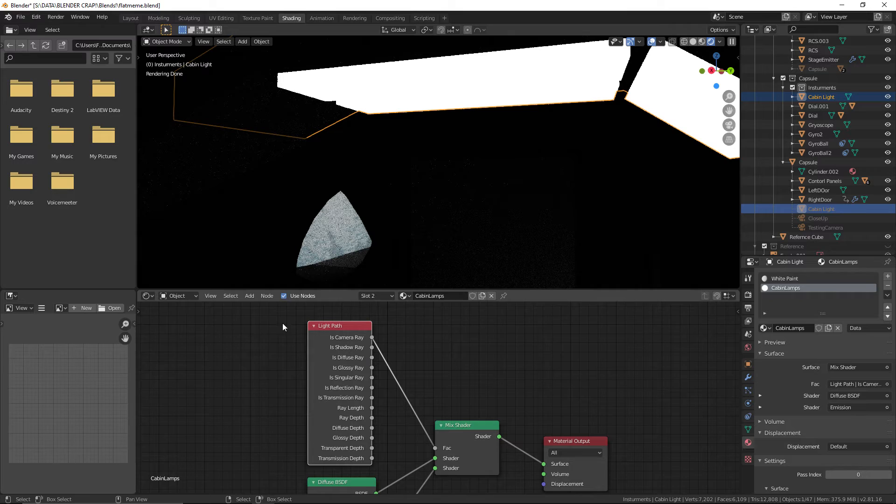
pyautogui.click(21, 17)
pyautogui.click(38, 77)
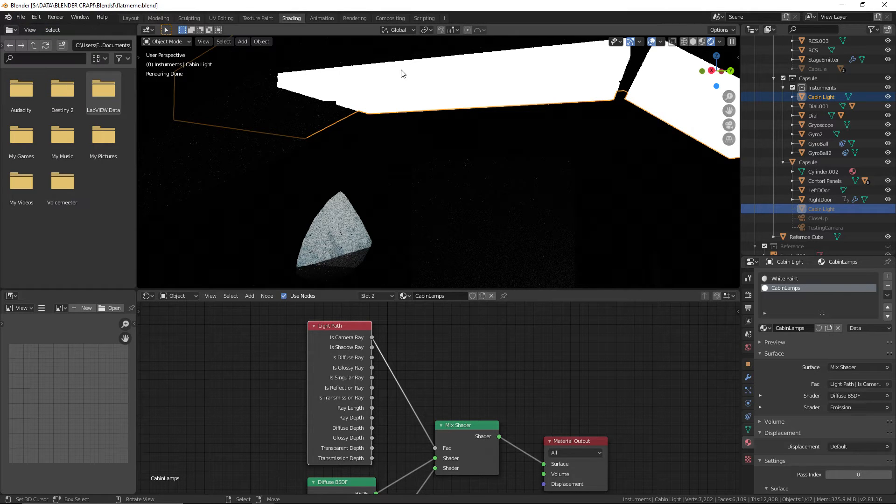
# Place the 3D cursor on the overhead cabin light panel and add an Area light there
pyautogui.click(429, 92)
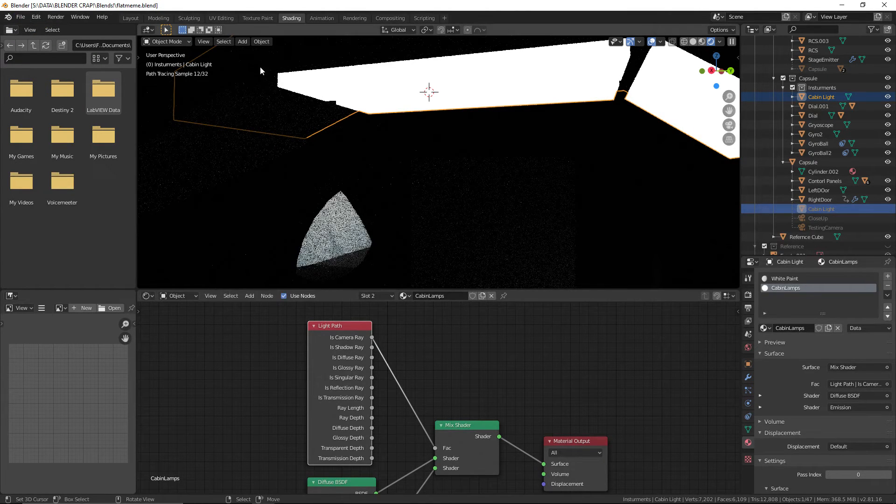
pyautogui.moveTo(341, 114); pyautogui.dragTo(343, 114, button='middle')
pyautogui.moveTo(488, 129); pyautogui.dragTo(494, 125, button='middle')
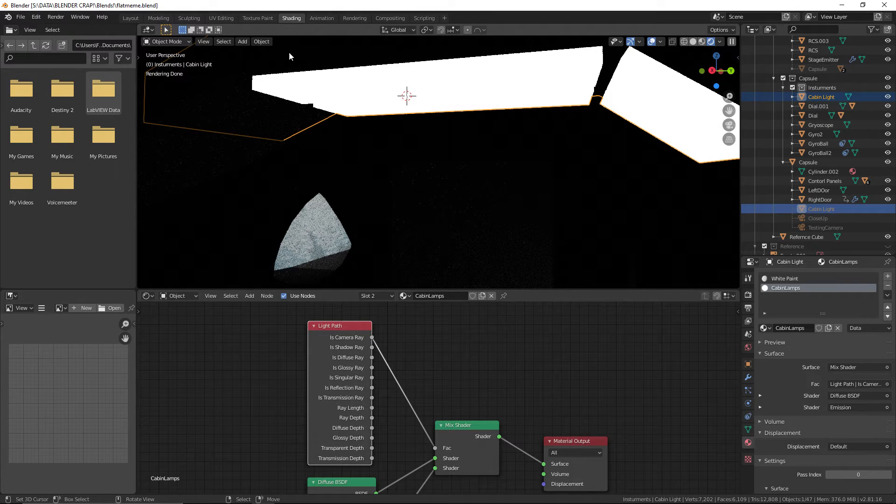
pyautogui.click(243, 42)
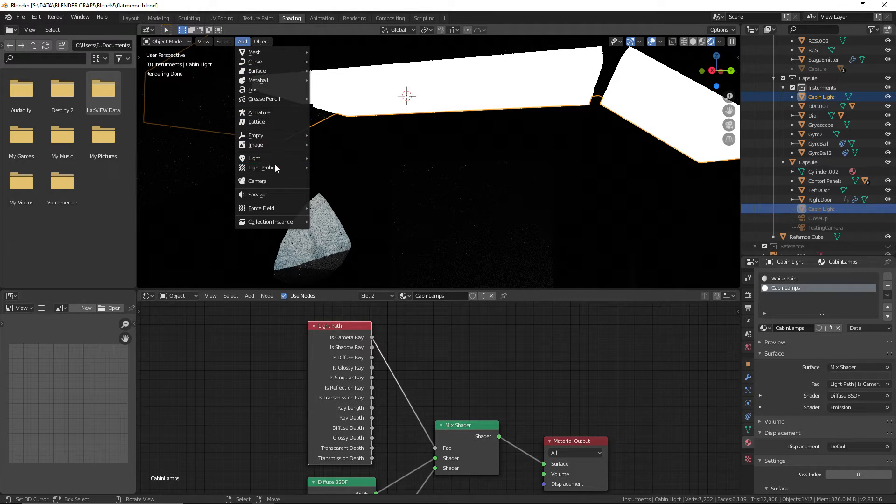
pyautogui.moveTo(283, 161)
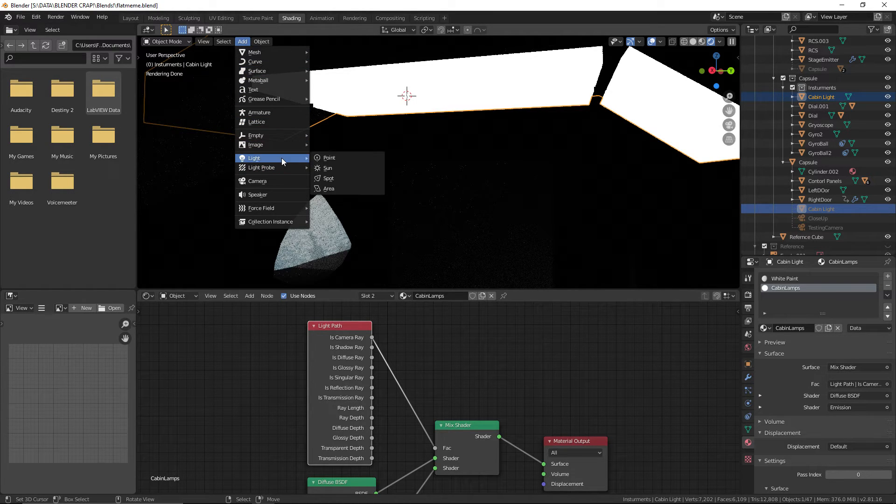
pyautogui.click(329, 188)
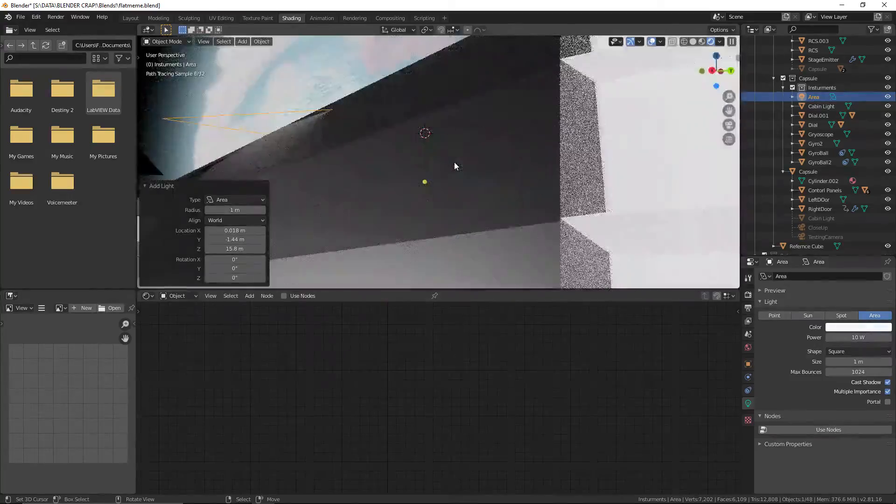
# Scale the Area light along the global X axis to about 0.358
pyautogui.scroll(-4, 455, 166)
pyautogui.scroll(8, 455, 166)
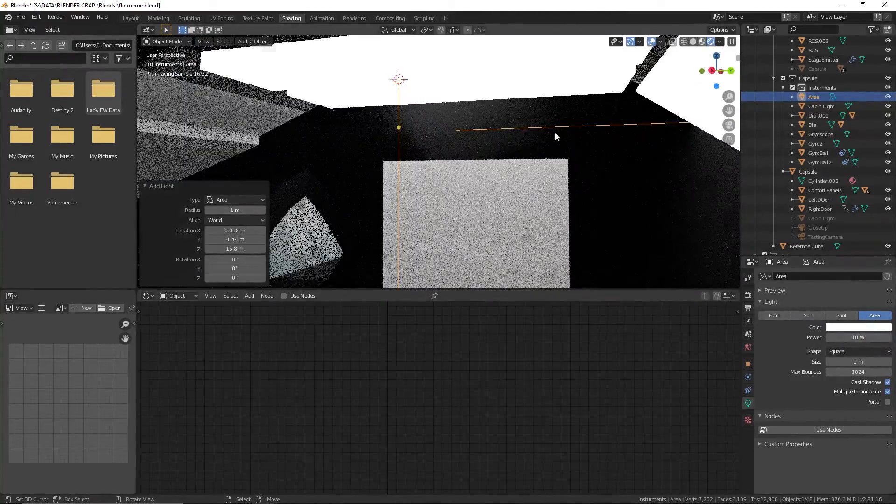
pyautogui.moveTo(555, 133); pyautogui.dragTo(577, 199, button='middle')
pyautogui.press('s')
pyautogui.press('x')
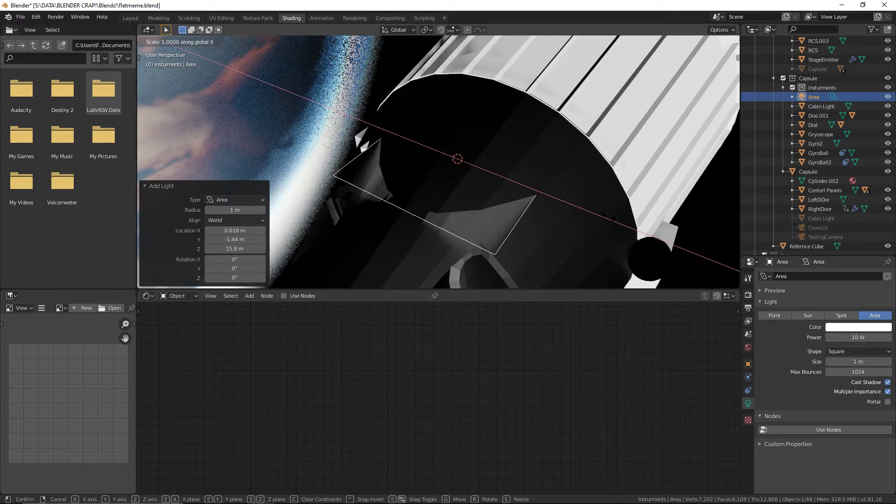
pyautogui.click(509, 186)
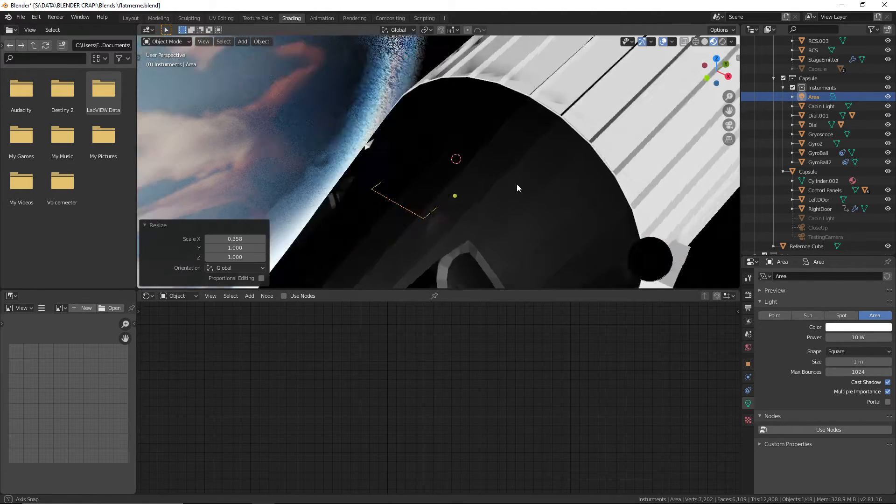
# Lower the Area light about 0.018 m along global Z so it sits just beneath the cabin light panels
pyautogui.moveTo(517, 184); pyautogui.dragTo(432, 71, button='middle')
pyautogui.press('g')
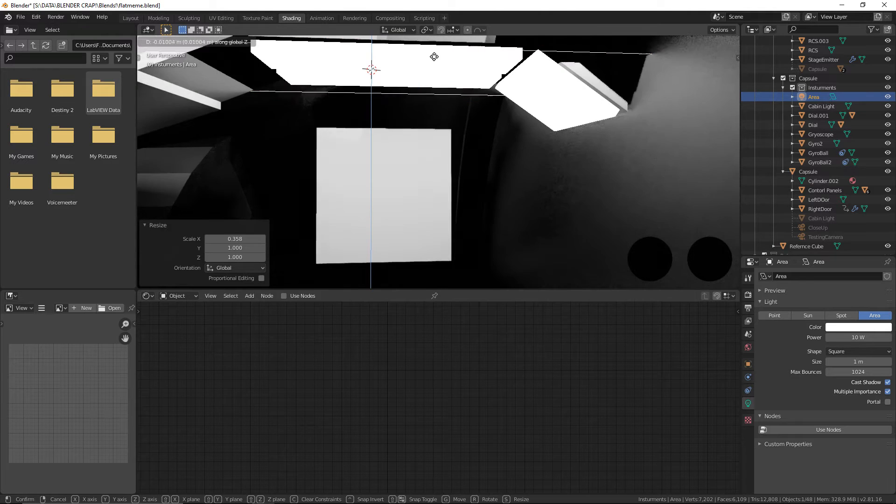
pyautogui.press('z')
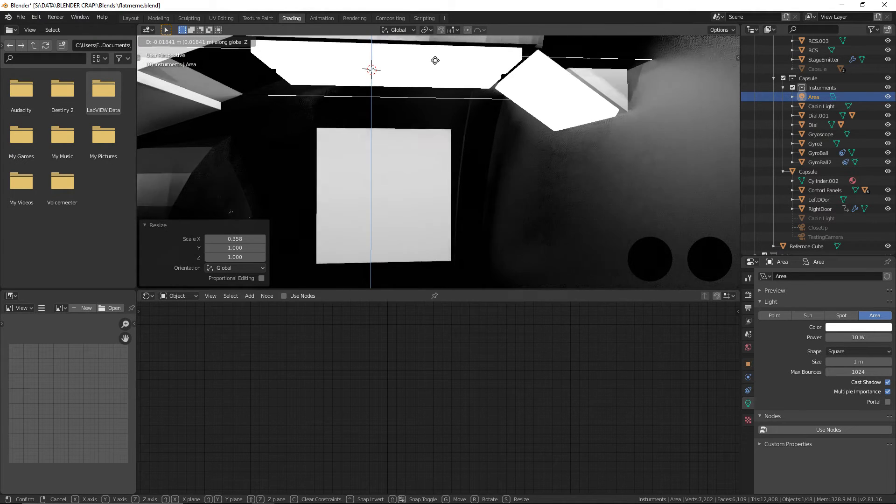
pyautogui.click(478, 74)
# Scale the Area light along the global Y axis to about 0.361
pyautogui.moveTo(631, 126); pyautogui.dragTo(588, 128, button='middle')
pyautogui.press('s')
pyautogui.press('x')
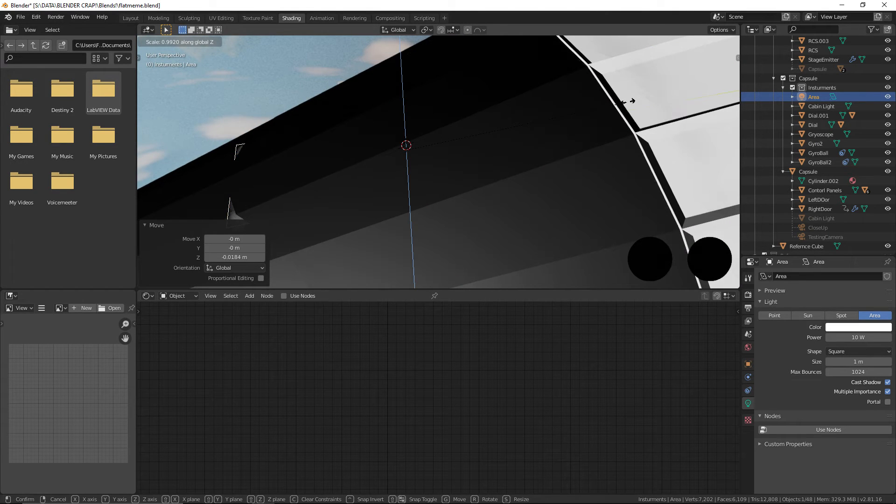
pyautogui.press('y')
pyautogui.click(480, 144)
pyautogui.moveTo(480, 144); pyautogui.dragTo(495, 115, button='middle')
pyautogui.scroll(-2, 553, 123)
pyautogui.press('s')
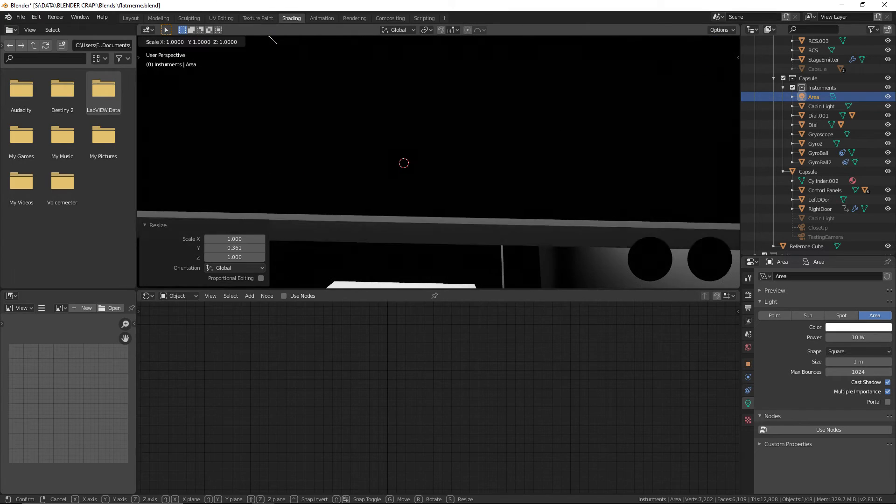
pyautogui.rightClick(553, 122)
pyautogui.scroll(4, 554, 125)
pyautogui.moveTo(559, 150); pyautogui.dragTo(559, 143, button='middle')
pyautogui.scroll(-1, 558, 143)
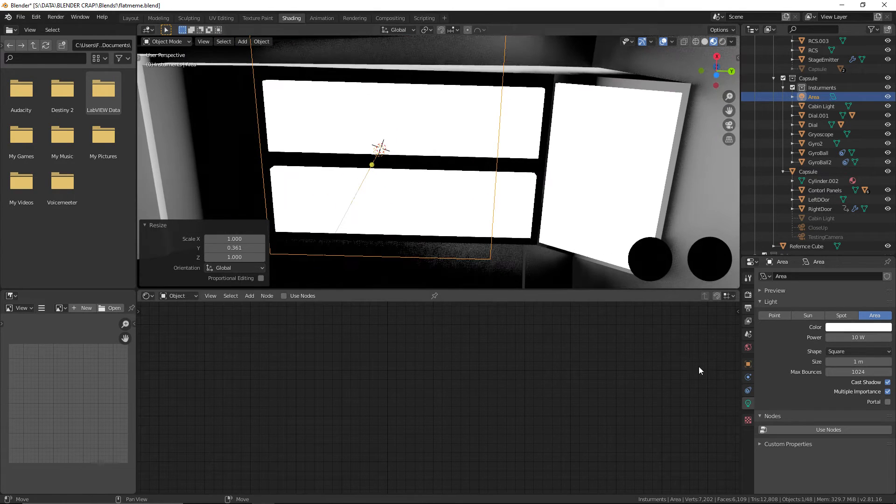
# Switch to the Layout workspace and set the Area light's location to X 0 m and Y about -1.4081 m
pyautogui.click(126, 17)
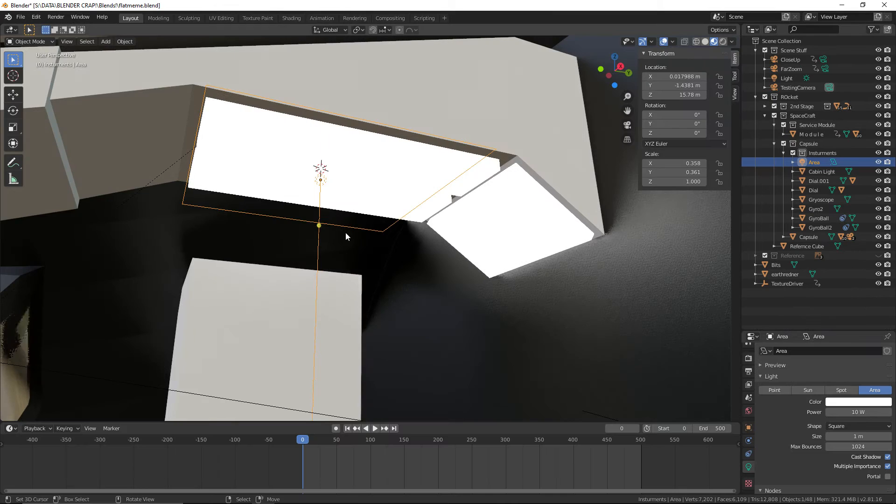
pyautogui.press('g')
pyautogui.scroll(1, 396, 242)
pyautogui.moveTo(397, 241); pyautogui.dragTo(390, 240, button='middle')
pyautogui.moveTo(483, 269); pyautogui.dragTo(454, 258, button='middle')
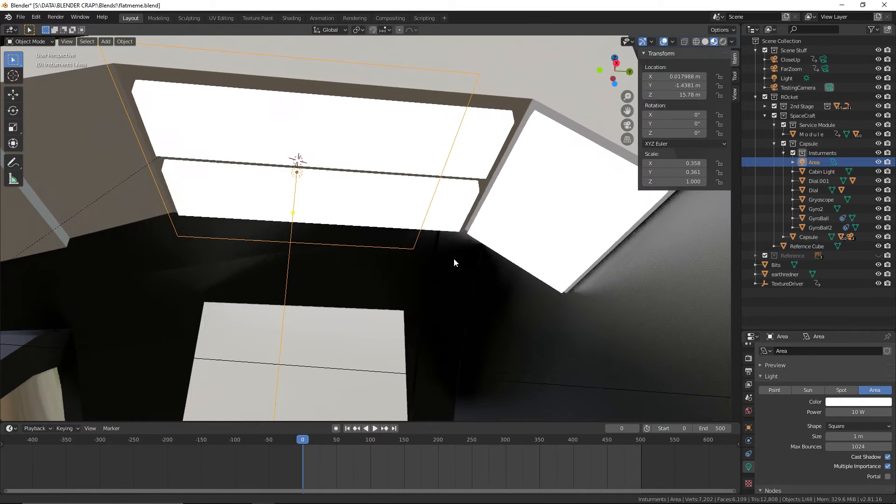
pyautogui.click(748, 428)
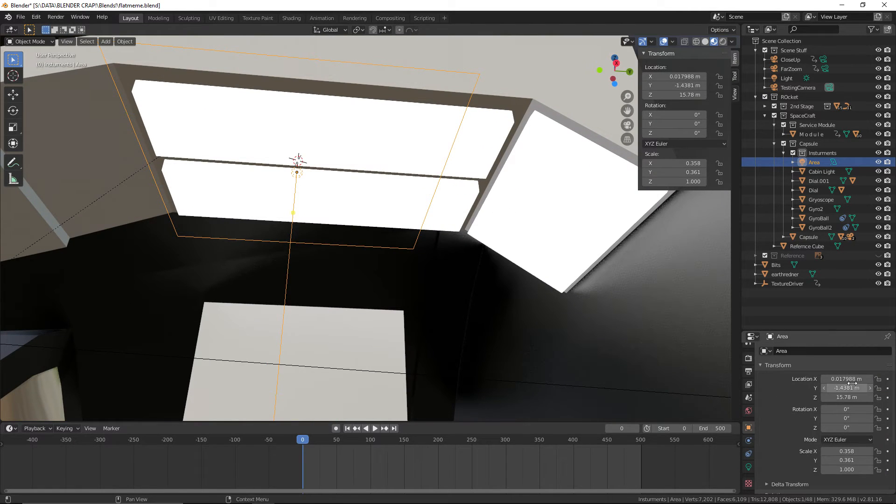
pyautogui.write('0')
pyautogui.press('Return')
pyautogui.moveTo(853, 388)
pyautogui.mouseDown()
pyautogui.moveTo(868, 388)
pyautogui.moveTo(854, 388)
pyautogui.mouseUp()
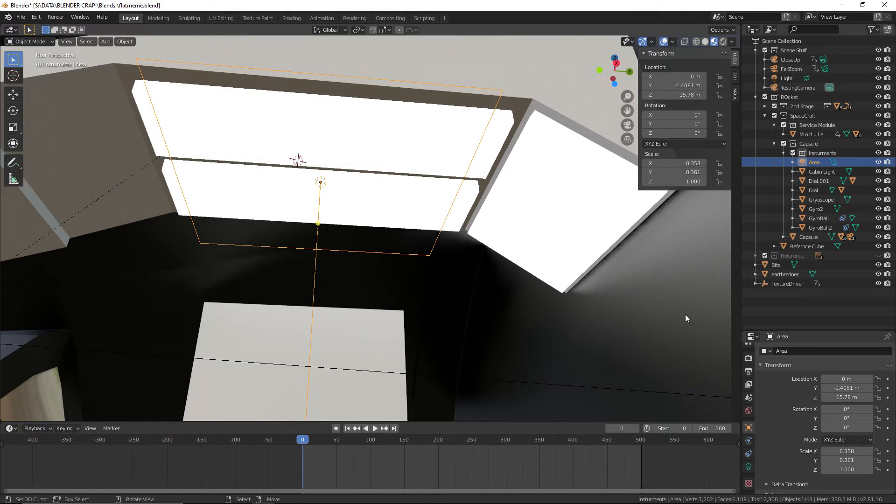
# Narrow the Area light along the global X axis to a scale of about 0.230 to fit the panel width
pyautogui.press('s')
pyautogui.press('z')
pyautogui.press('x')
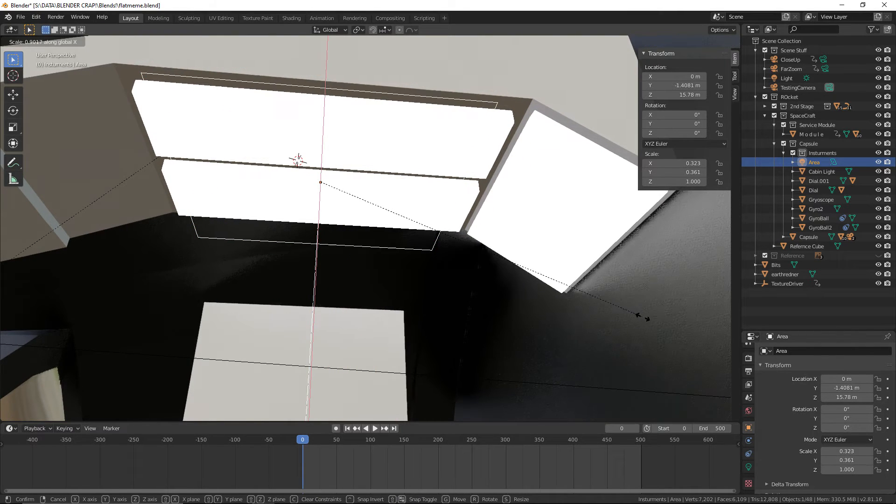
pyautogui.click(592, 318)
pyautogui.moveTo(592, 318); pyautogui.dragTo(656, 284, button='middle')
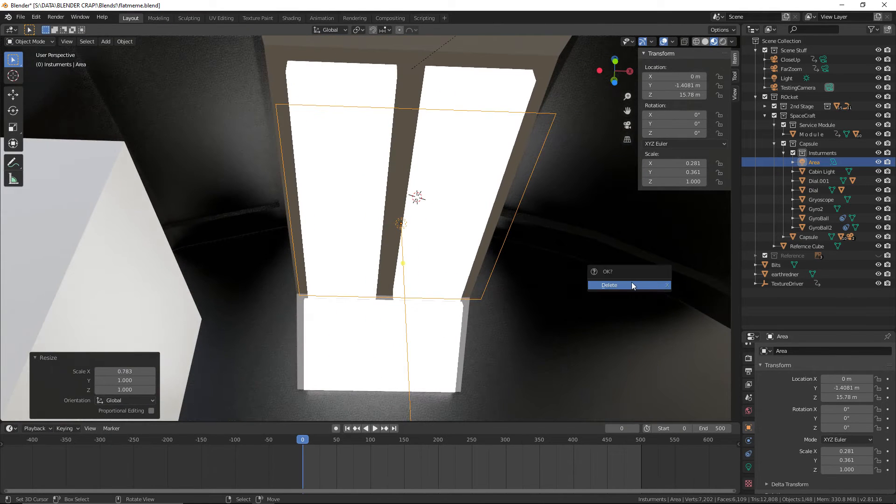
pyautogui.press('s')
pyautogui.press('y')
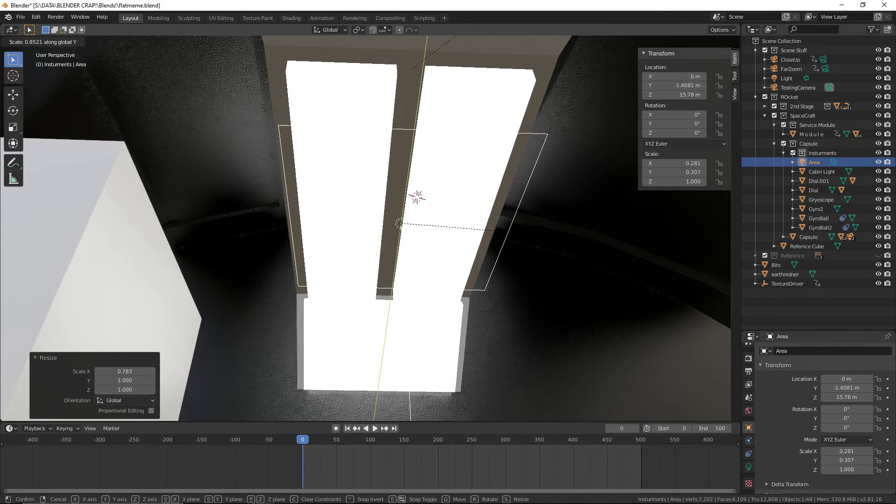
pyautogui.press('x')
pyautogui.click(530, 234)
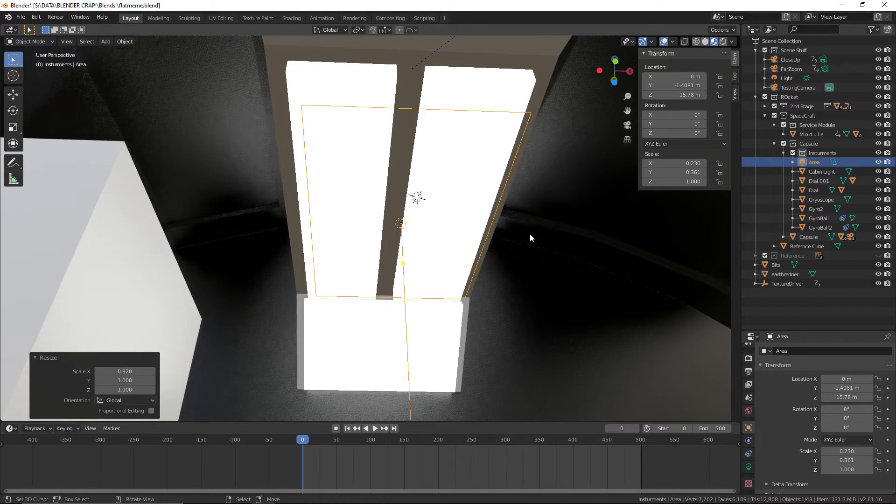
# Set the Cabin Light object's X location to 0 m and save the file
pyautogui.moveTo(530, 234); pyautogui.dragTo(419, 123, button='middle')
pyautogui.click(419, 122)
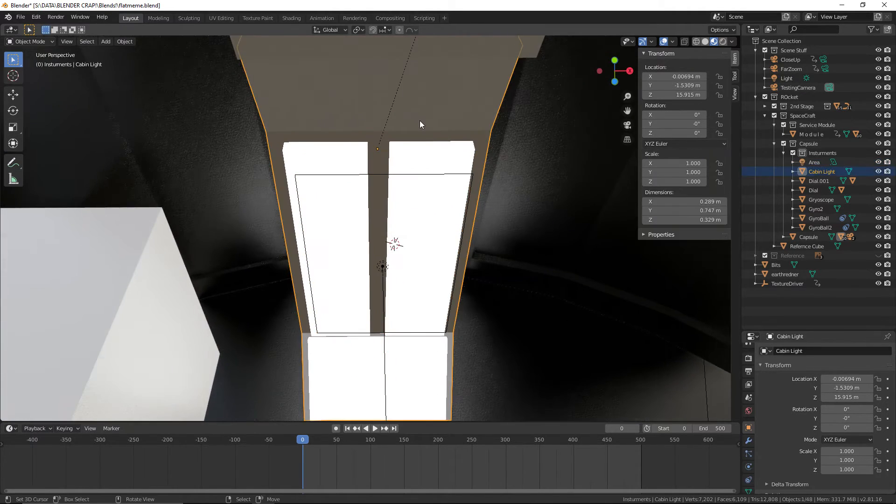
pyautogui.click(856, 380)
pyautogui.write('0')
pyautogui.press('Return')
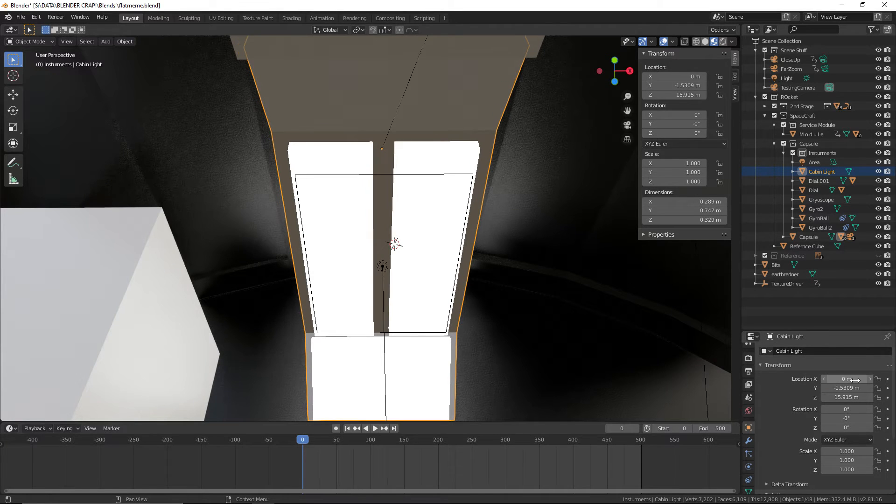
pyautogui.click(21, 18)
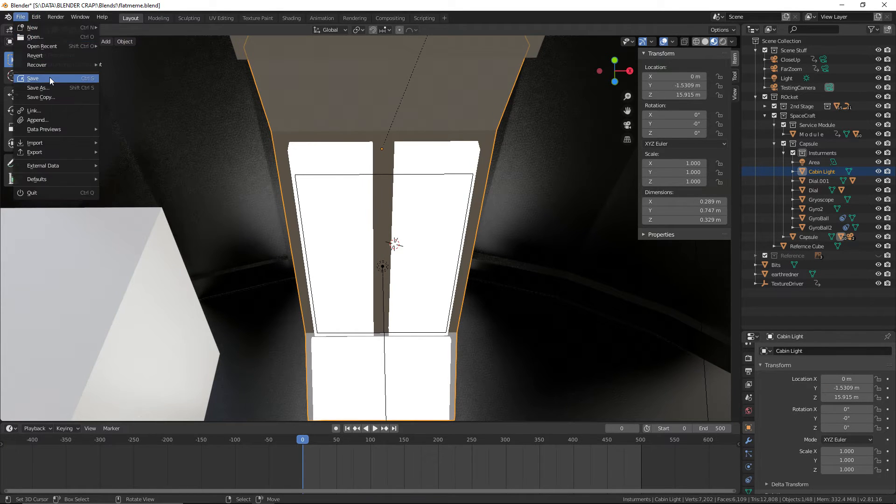
# Select the Area light and widen it along global X to a scale of about 0.240
pyautogui.click(354, 193)
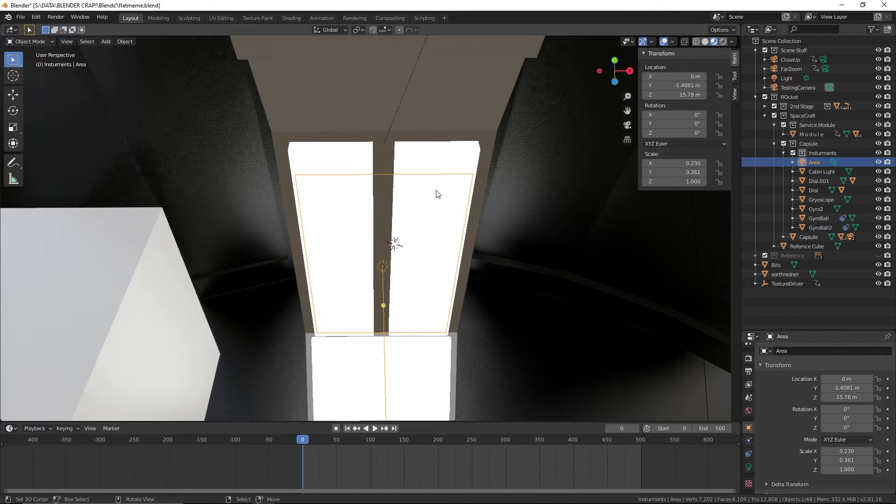
pyautogui.click(390, 177)
pyautogui.click(397, 178)
pyautogui.press('s')
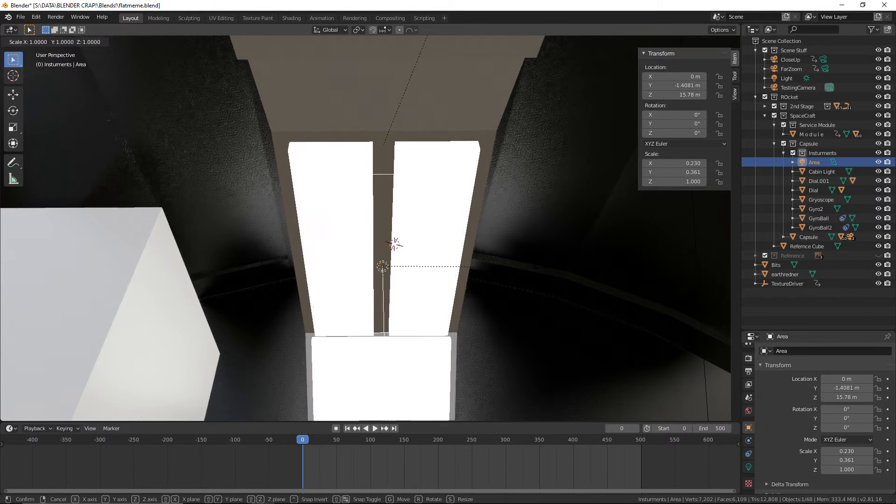
pyautogui.press('x')
pyautogui.click(460, 267)
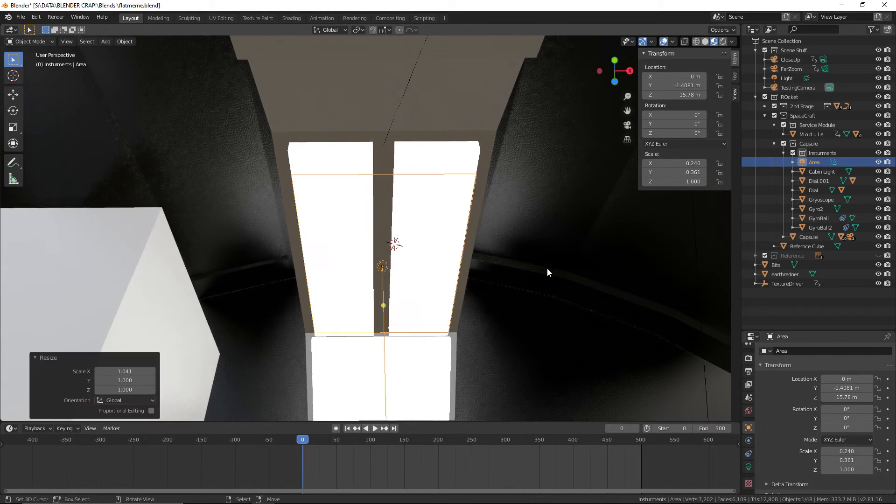
# Show the viewport in solid shading and stretch the Area light along global Y to a scale of about 0.430
pyautogui.click(705, 41)
pyautogui.press('s')
pyautogui.press('x')
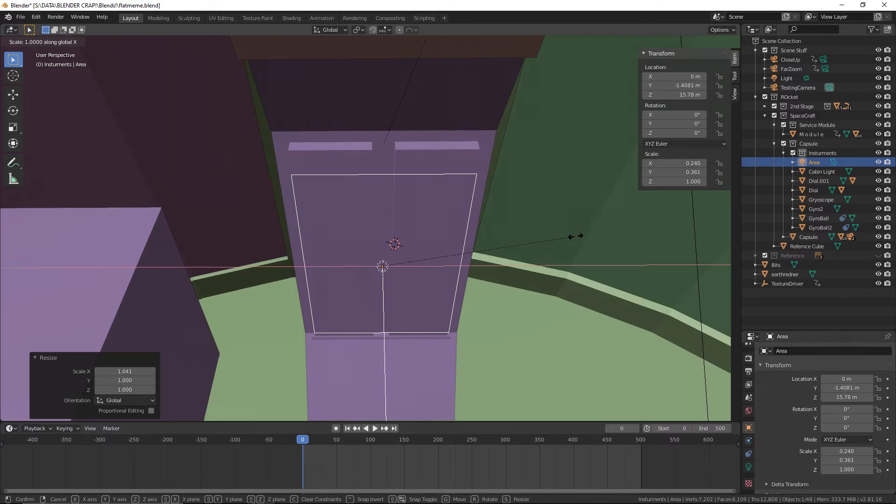
pyautogui.click(607, 235)
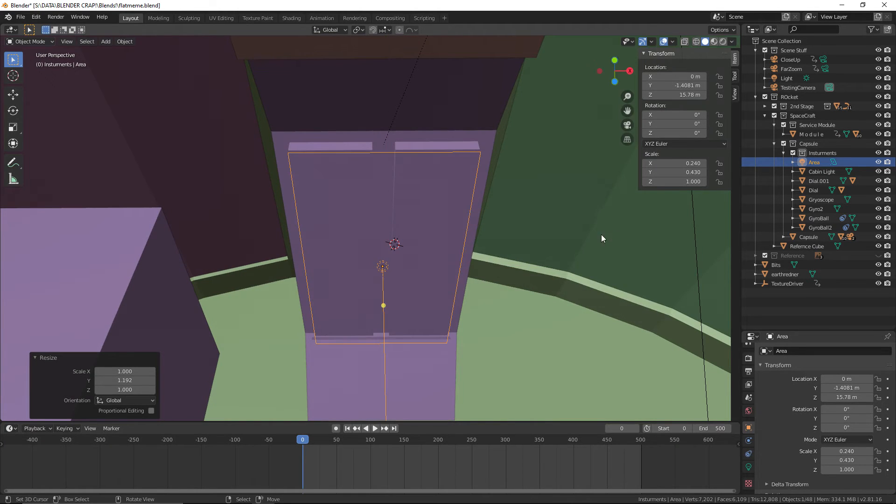
# Raise the Area light along global Z to about 15.794 m, close beneath the panels, and save the file
pyautogui.moveTo(601, 234); pyautogui.dragTo(517, 260, button='middle')
pyautogui.press('g')
pyautogui.press('z')
pyautogui.click(495, 269)
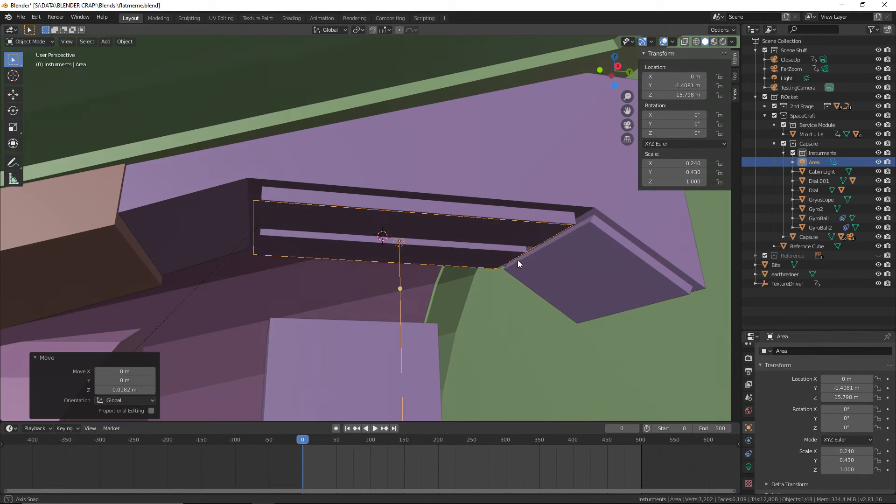
pyautogui.press('g')
pyautogui.press('z')
pyautogui.click(518, 263)
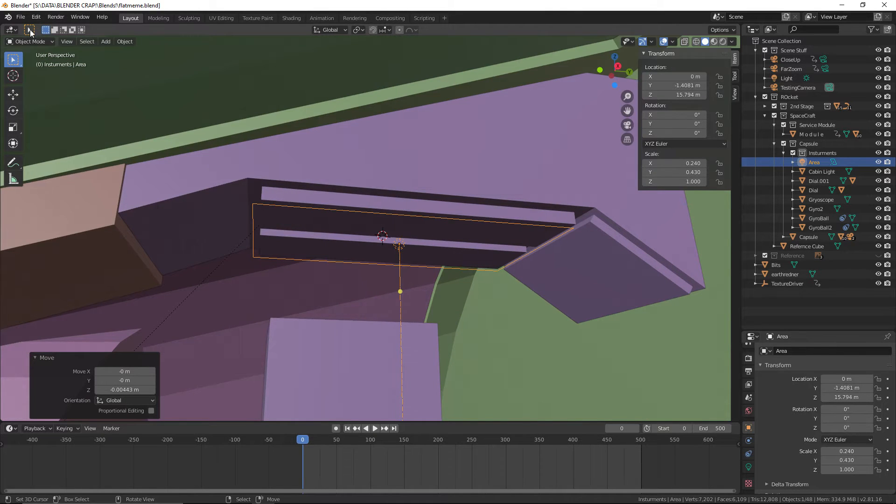
pyautogui.click(21, 17)
pyautogui.click(42, 78)
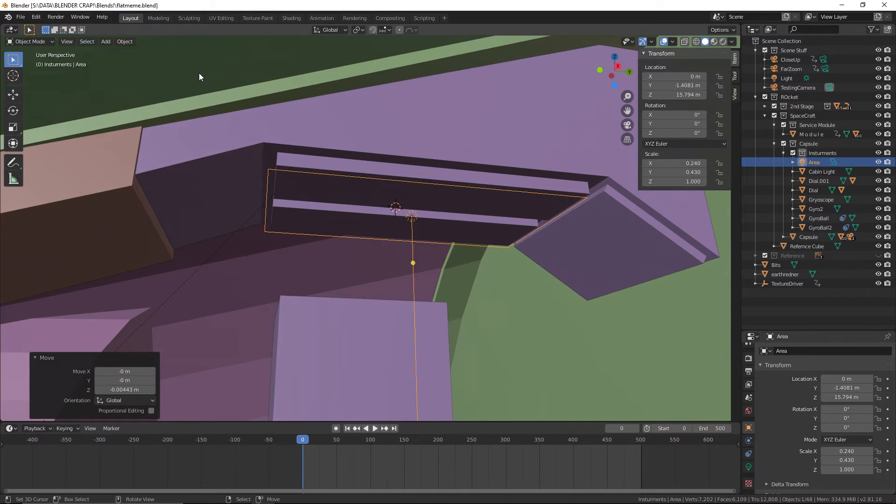
# Select the Area light under the cabin light panels and rename it MainLamp
pyautogui.click(343, 257)
pyautogui.press('KP_Decimal')
pyautogui.scroll(-5, 355, 224)
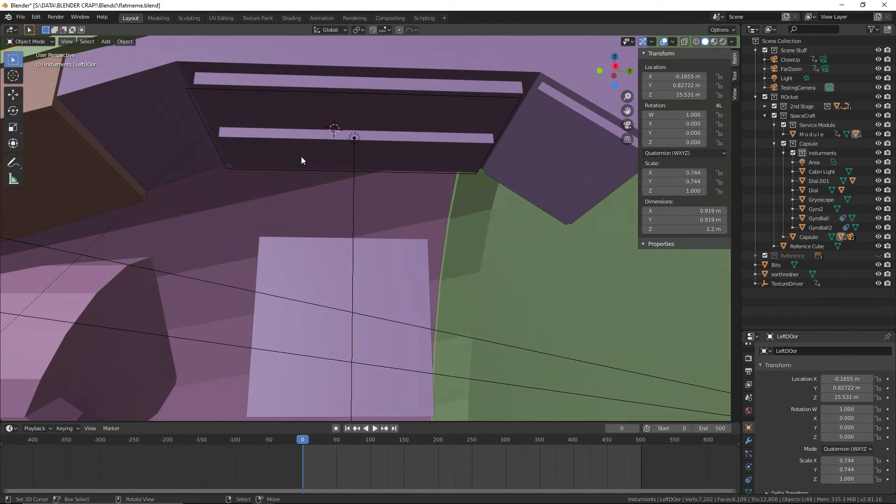
pyautogui.click(396, 177)
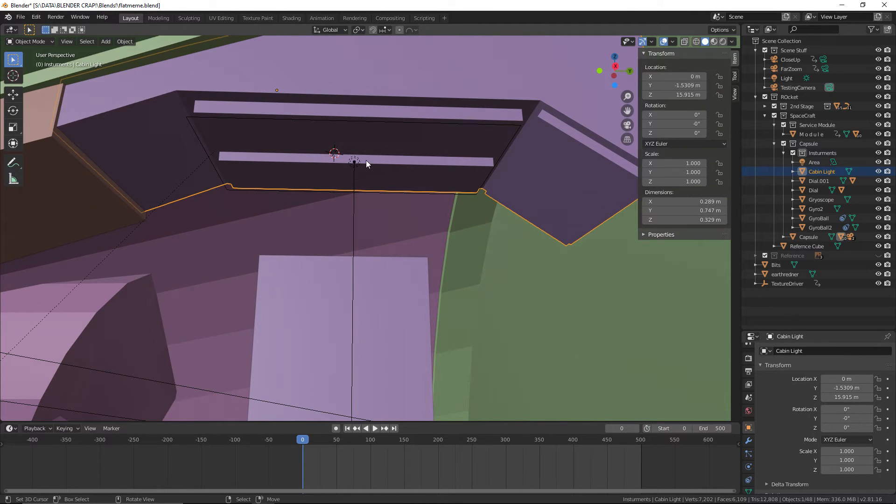
pyautogui.click(194, 116)
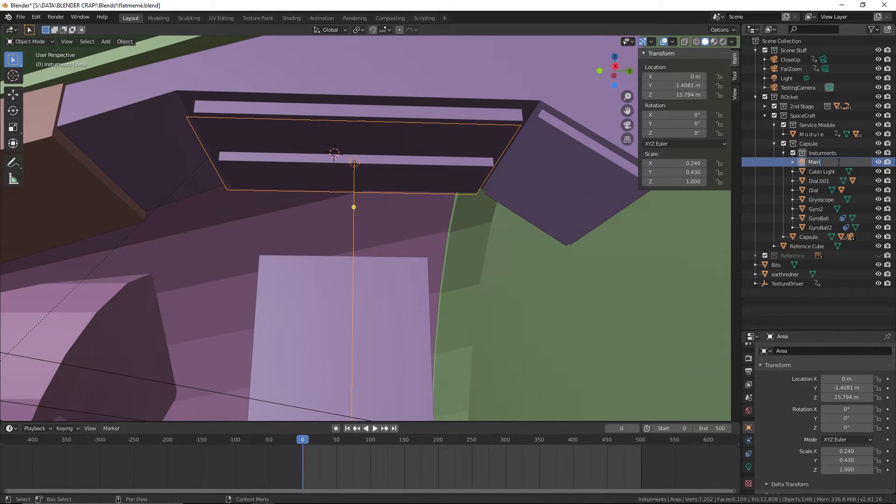
pyautogui.click(838, 162)
pyautogui.write('MainLamp')
pyautogui.press('Return')
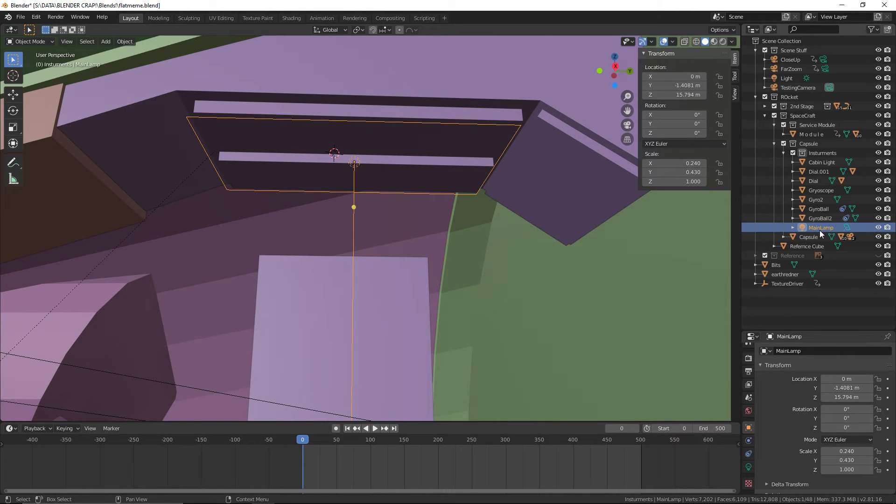
# Move MainLamp out of the Insturments collection into the Capsule collection and collapse the Service Module collection
pyautogui.moveTo(809, 230); pyautogui.dragTo(827, 141)
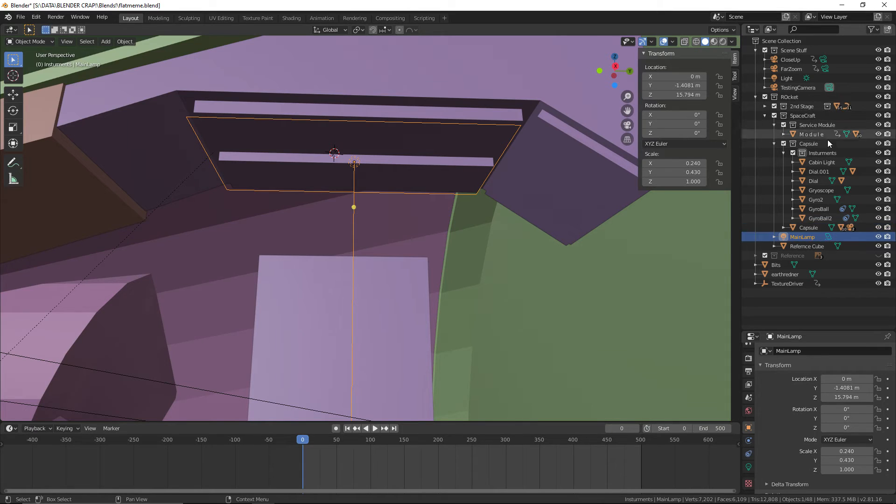
pyautogui.click(809, 228)
pyautogui.keyDown('ctrl'); pyautogui.click(794, 238); pyautogui.keyUp('ctrl')
pyautogui.click(795, 238)
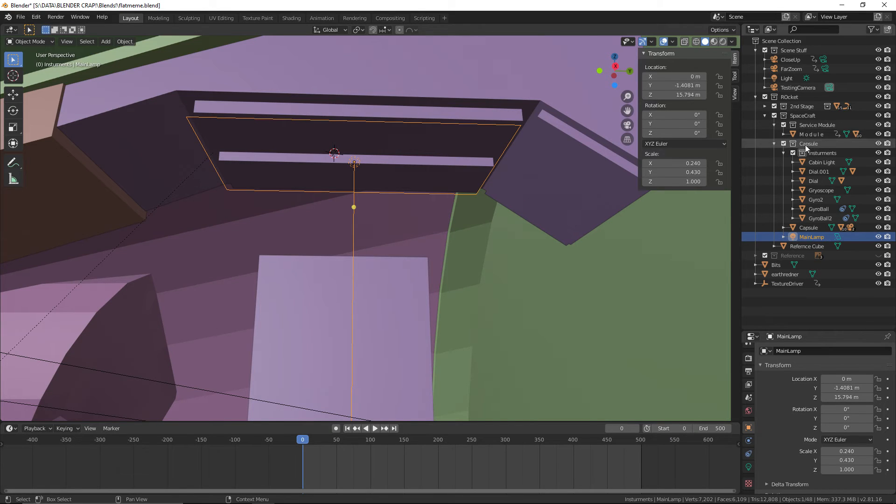
pyautogui.click(774, 125)
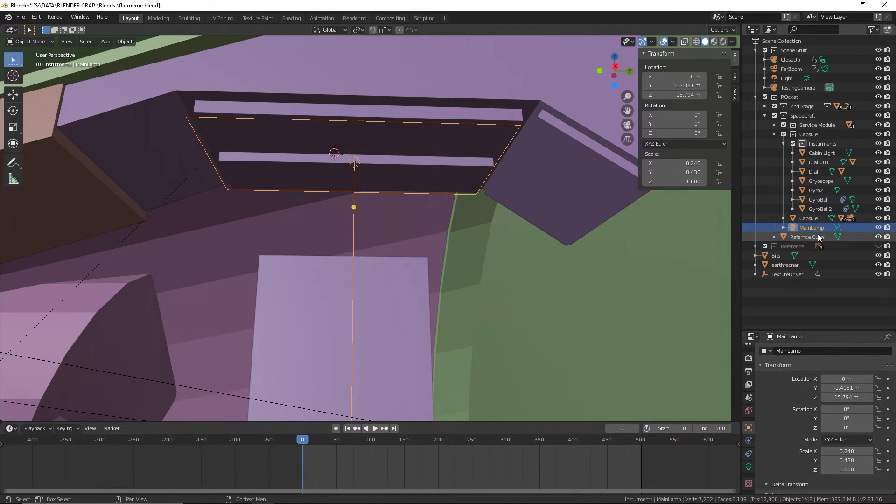
# Copy and paste MainLamp, and move the pasted lamp from the Insturments collection into the Capsule collection
pyautogui.rightClick(380, 192)
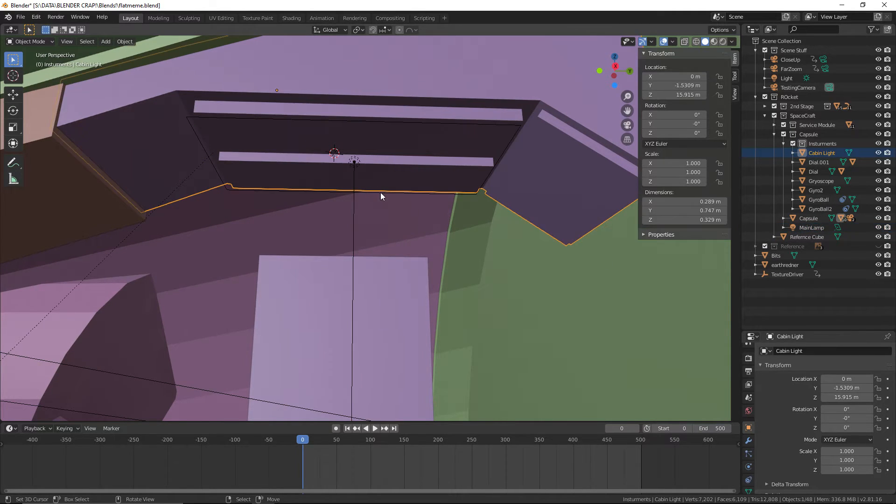
pyautogui.rightClick(355, 176)
pyautogui.hotkey('ctrl', 'v')
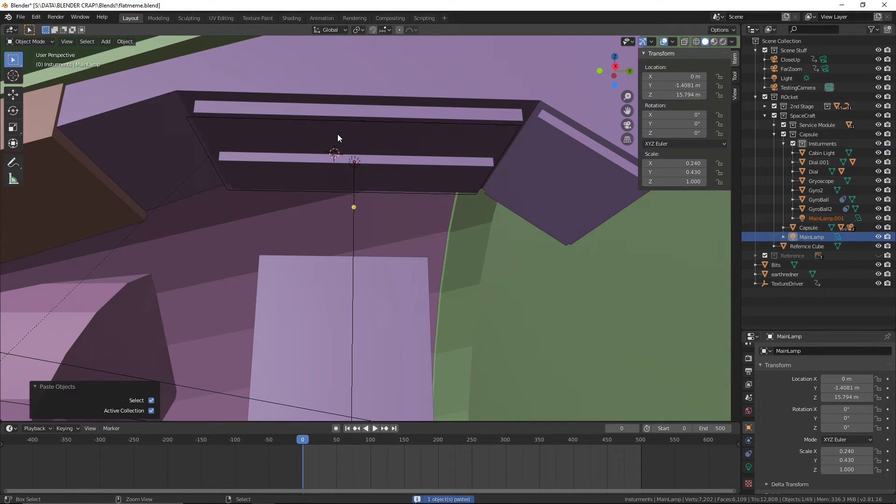
pyautogui.click(818, 219)
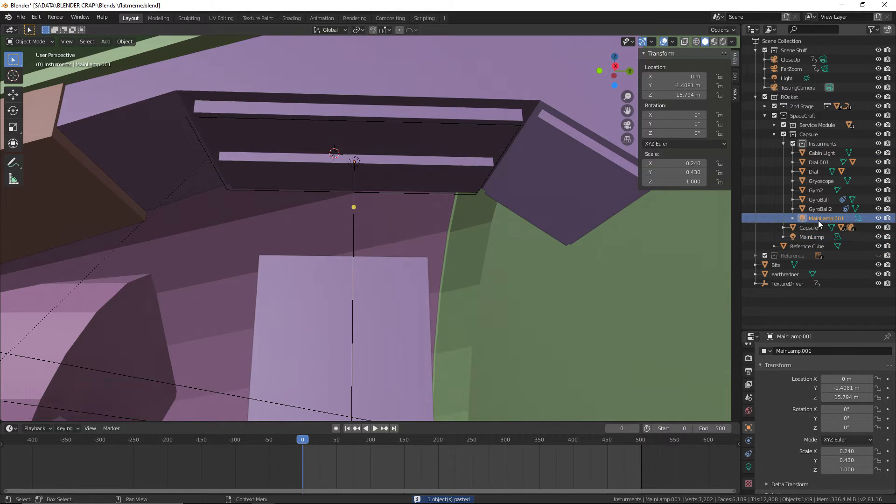
pyautogui.moveTo(808, 219); pyautogui.dragTo(806, 136)
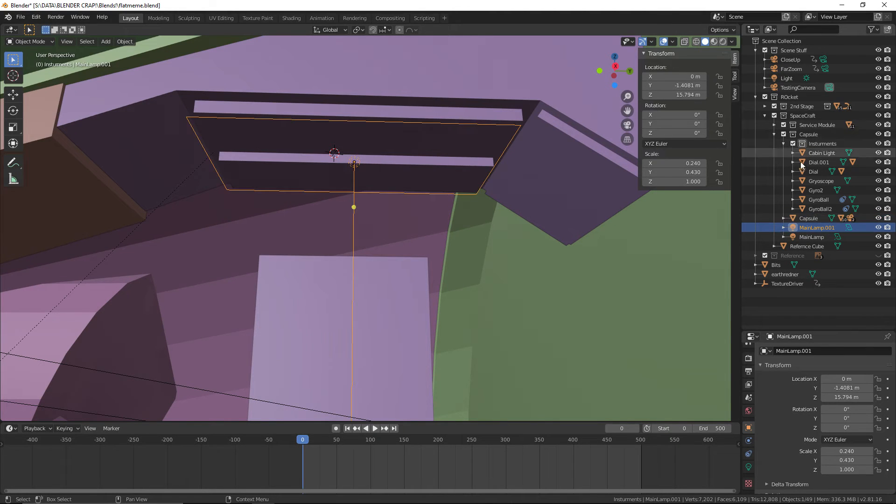
# Rename the pasted lamp SecondaryLamp and lower it along global Z to about 15.755 m
pyautogui.doubleClick(833, 227)
pyautogui.write('SecondaryLamp')
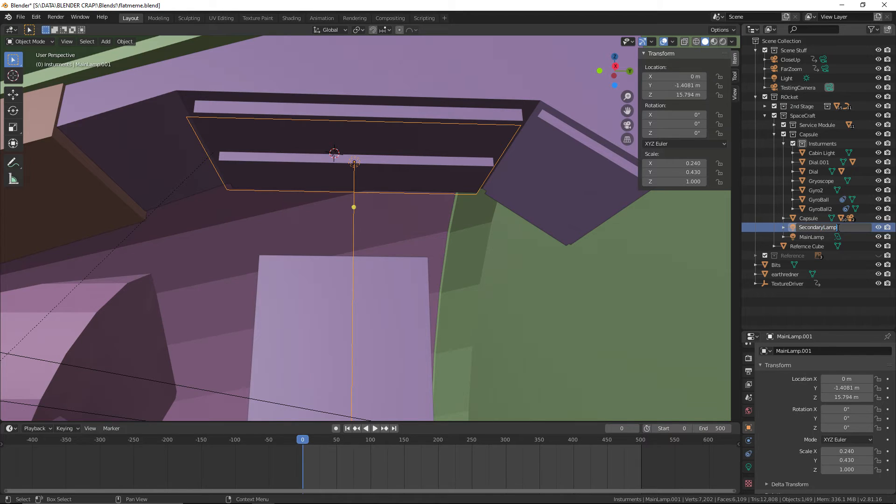
pyautogui.press('Return')
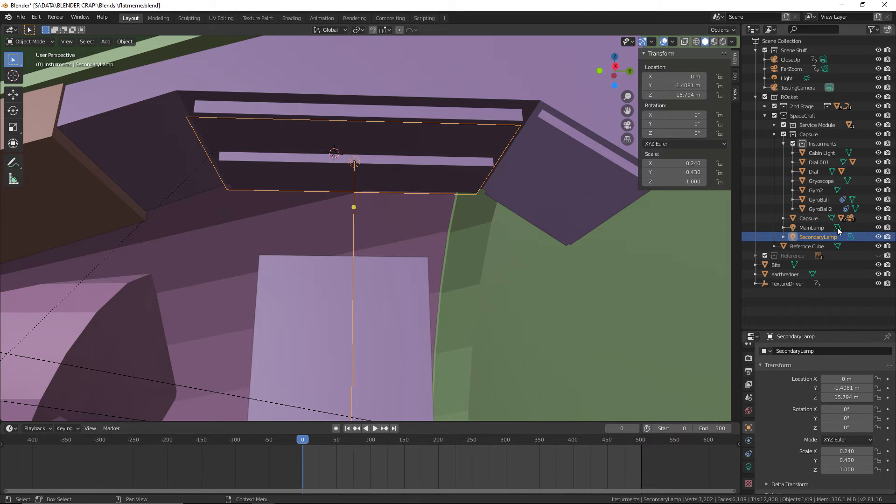
pyautogui.press('g')
pyautogui.press('z')
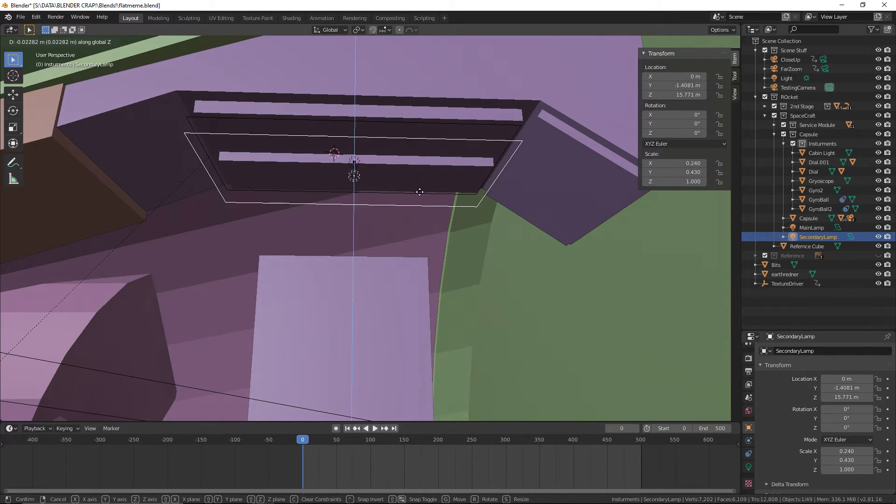
pyautogui.click(421, 200)
# Shrink SecondaryLamp's Y scale to about 0.166 and move it along global Y to about -1.11 m, beneath the angled panel
pyautogui.press('s')
pyautogui.press('x')
pyautogui.press('y')
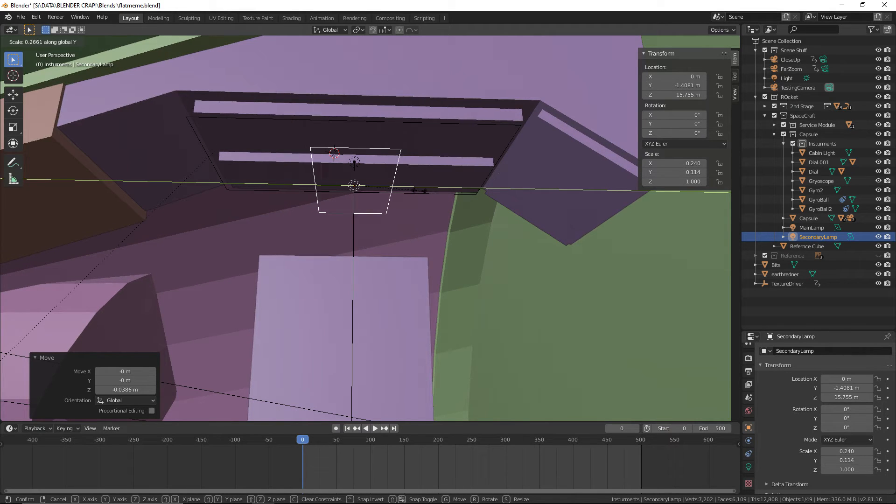
pyautogui.click(452, 193)
pyautogui.press('g')
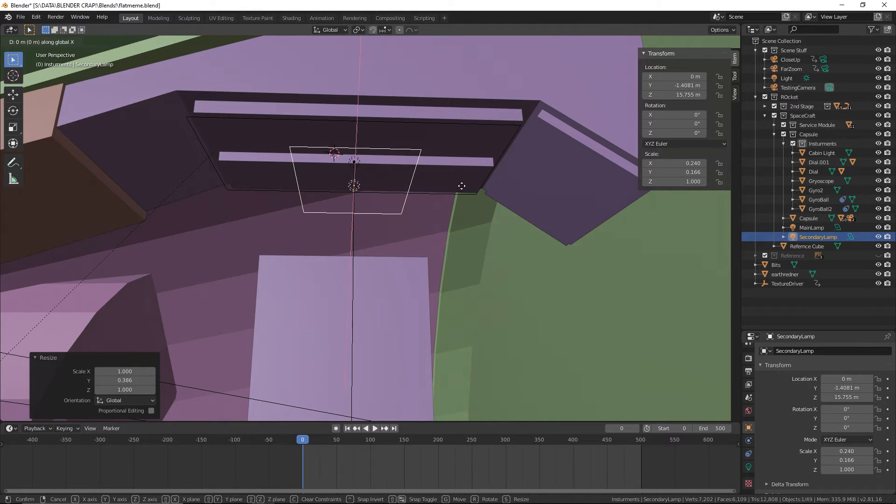
pyautogui.press('y')
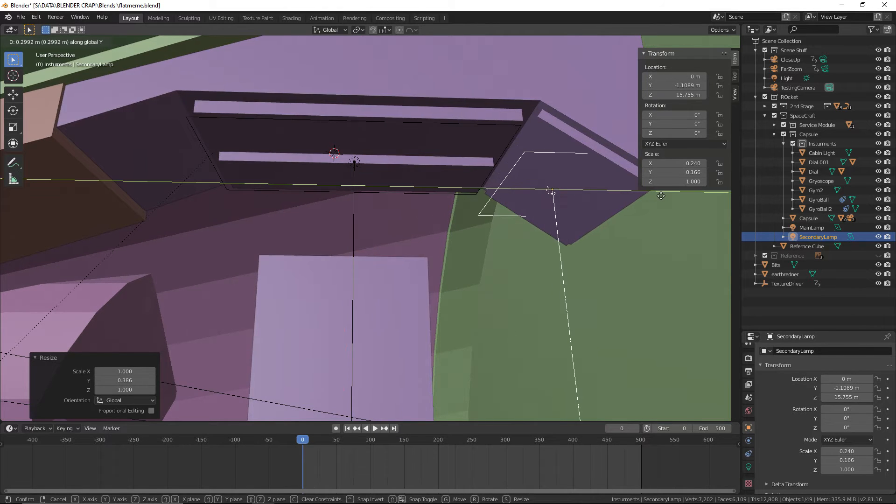
pyautogui.click(656, 206)
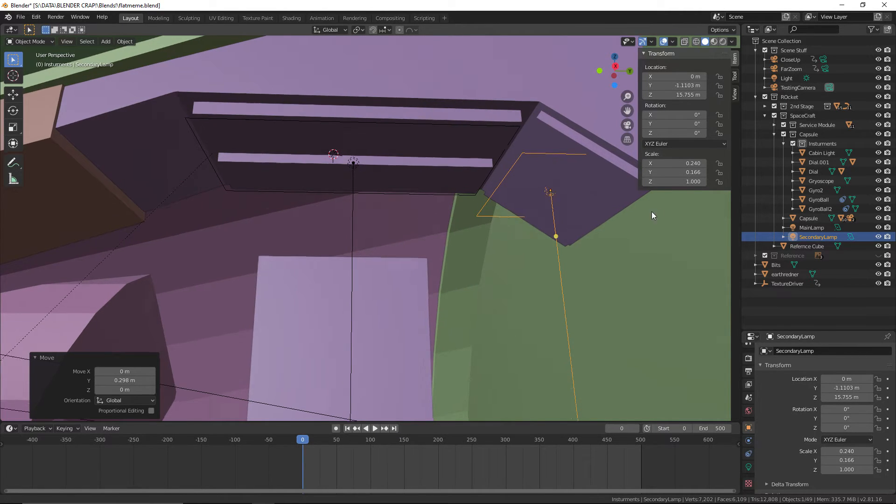
# Widen SecondaryLamp's X scale to about 0.263 and rotate it about global X to about -34.3° to match the angled panel
pyautogui.moveTo(651, 211); pyautogui.dragTo(598, 229, button='middle')
pyautogui.press('s')
pyautogui.press('z')
pyautogui.press('x')
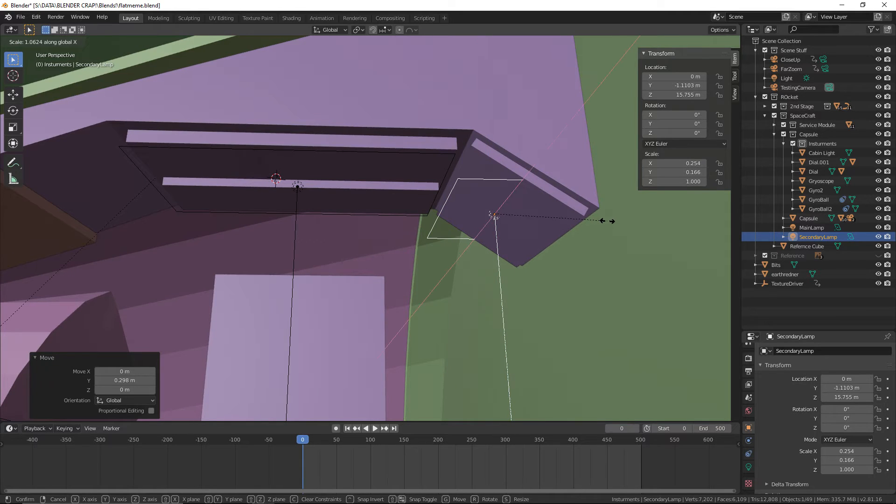
pyautogui.click(612, 221)
pyautogui.press('r')
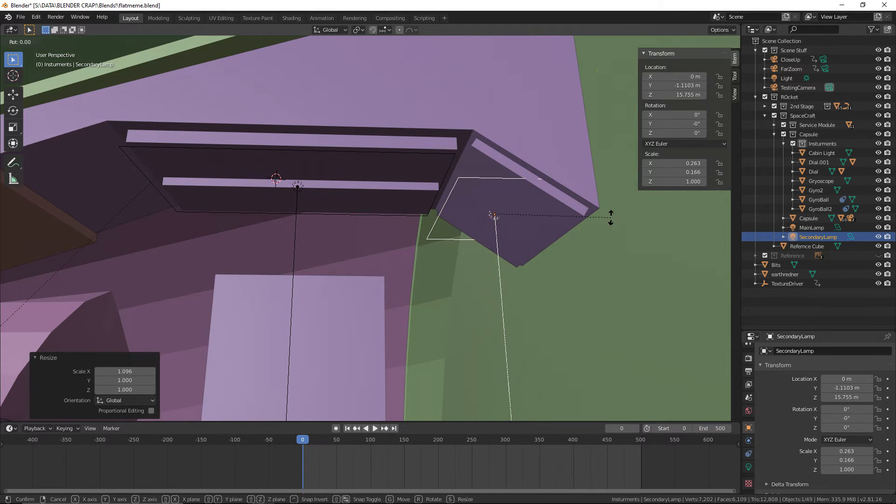
pyautogui.press('z')
pyautogui.press('x')
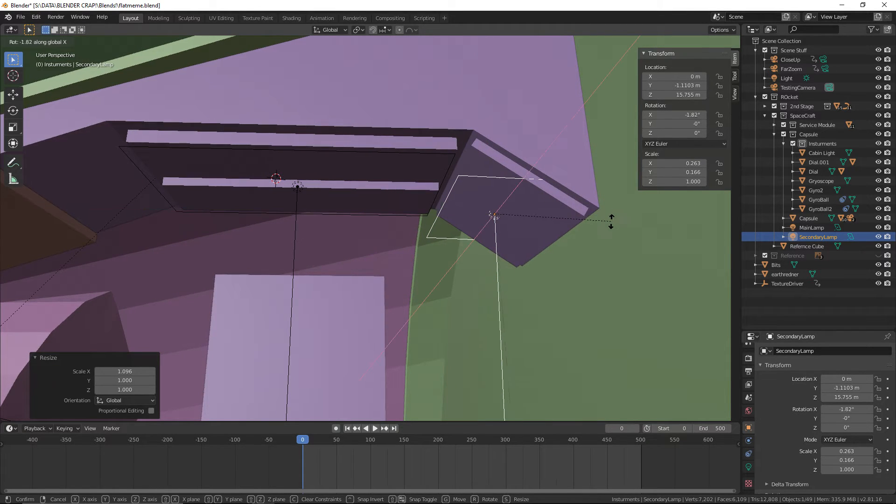
pyautogui.click(571, 270)
pyautogui.keyDown('shift'); pyautogui.moveTo(572, 271); pyautogui.dragTo(554, 274, button='middle'); pyautogui.keyUp('shift')
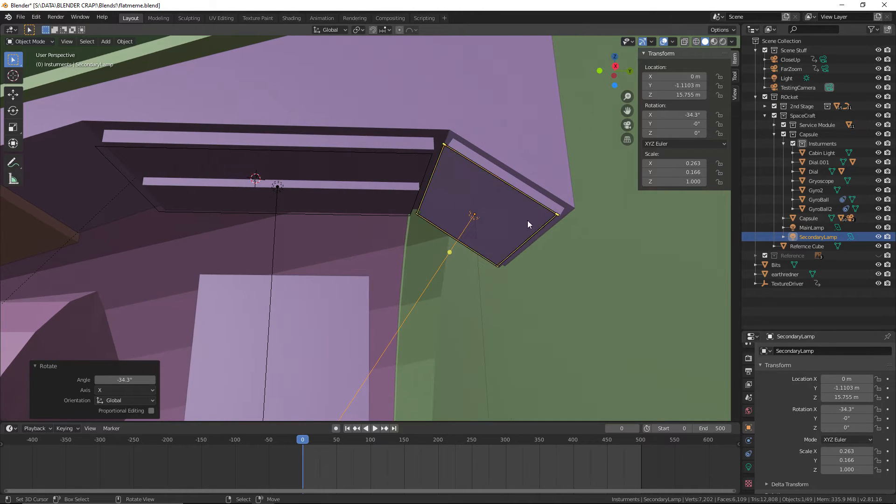
# In a wireframe right side view, shift SecondaryLamp to about Y -1.1075 m and Z 15.753 m, along the angled panel's lower face
pyautogui.moveTo(530, 222); pyautogui.dragTo(553, 270, button='middle')
pyautogui.scroll(-6, 554, 265)
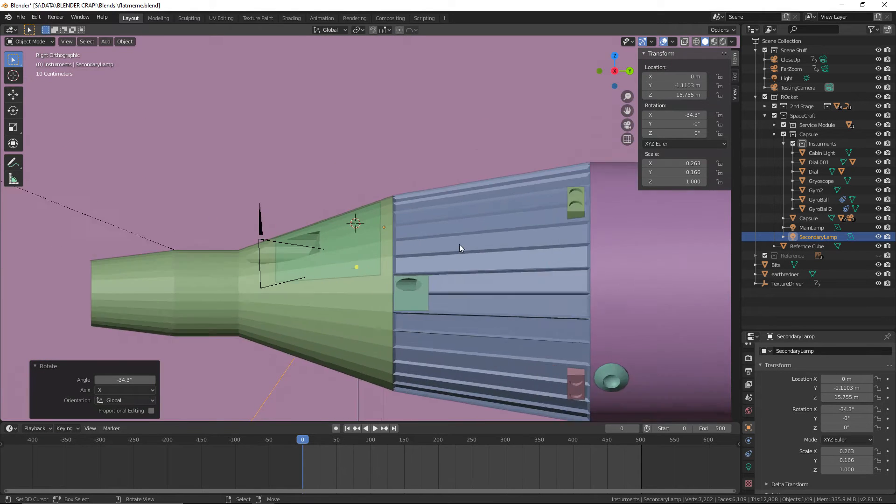
pyautogui.scroll(4, 459, 244)
pyautogui.click(695, 41)
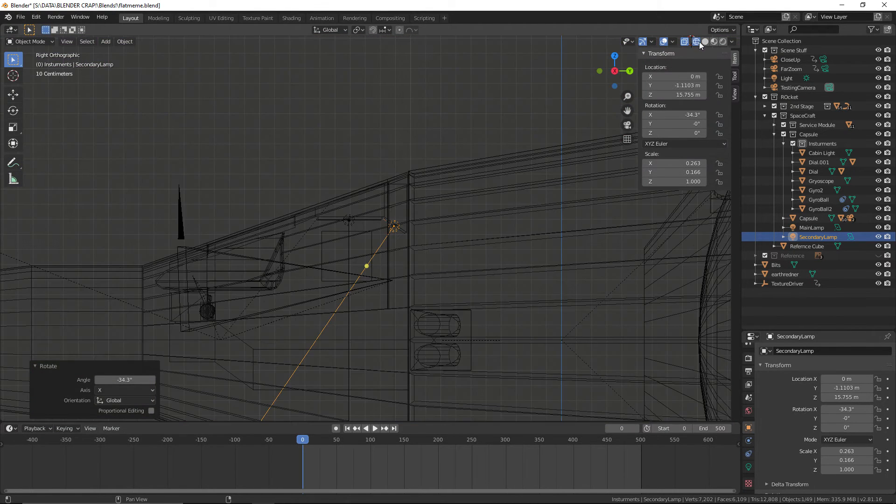
pyautogui.scroll(5, 403, 237)
pyautogui.scroll(6, 333, 248)
pyautogui.keyDown('shift'); pyautogui.moveTo(505, 238); pyautogui.dragTo(418, 255, button='middle'); pyautogui.keyUp('shift')
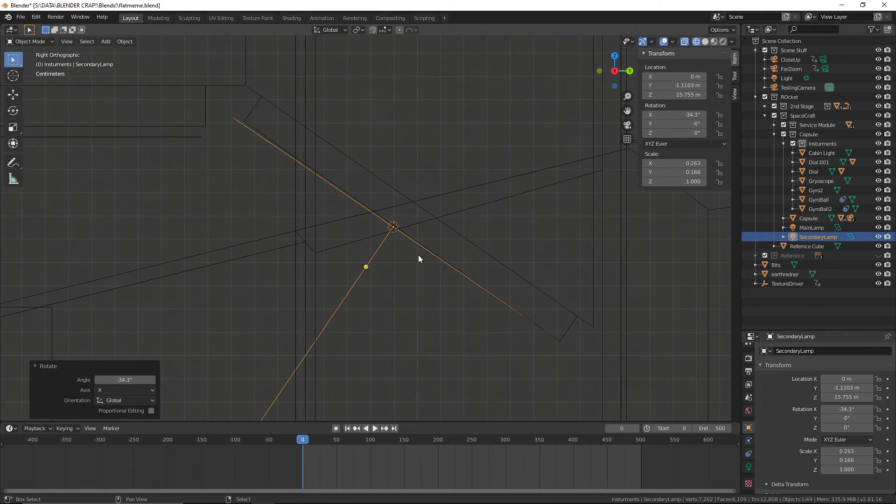
pyautogui.press('g')
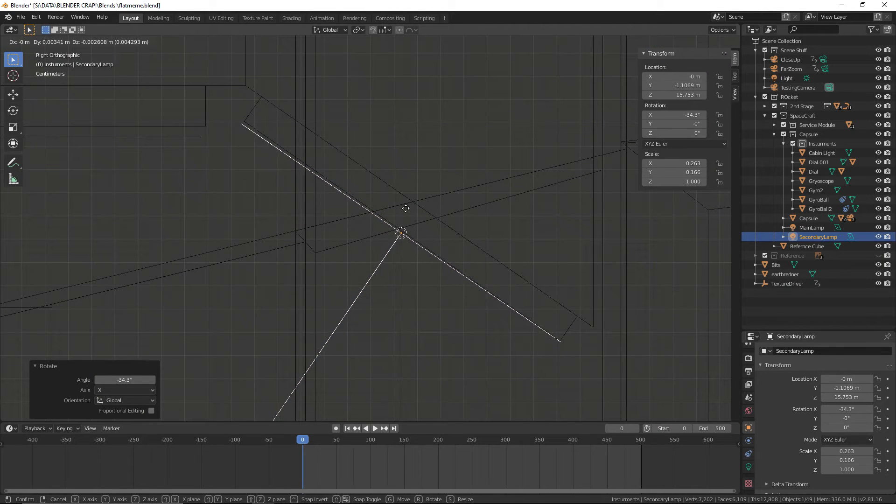
pyautogui.click(404, 208)
# Fine-tune SecondaryLamp's tilt to about -34.3° and nudge it up to about Z 15.754 m
pyautogui.press('r')
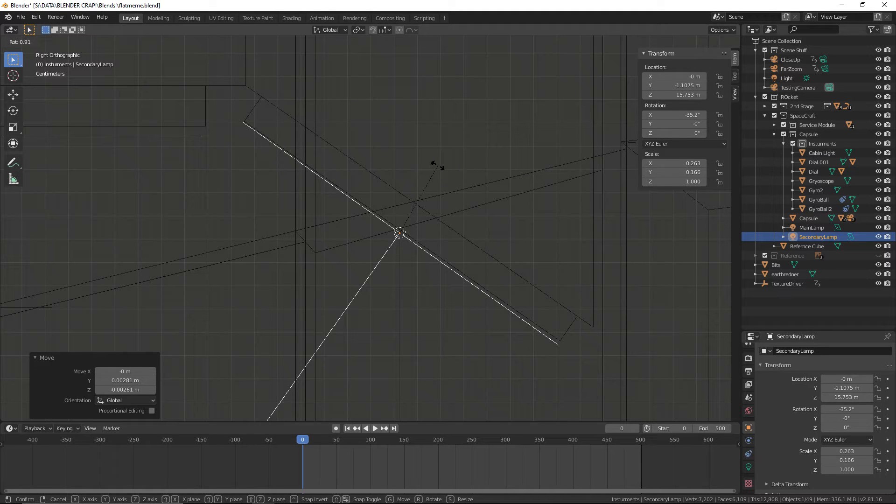
pyautogui.click(437, 164)
pyautogui.press('g')
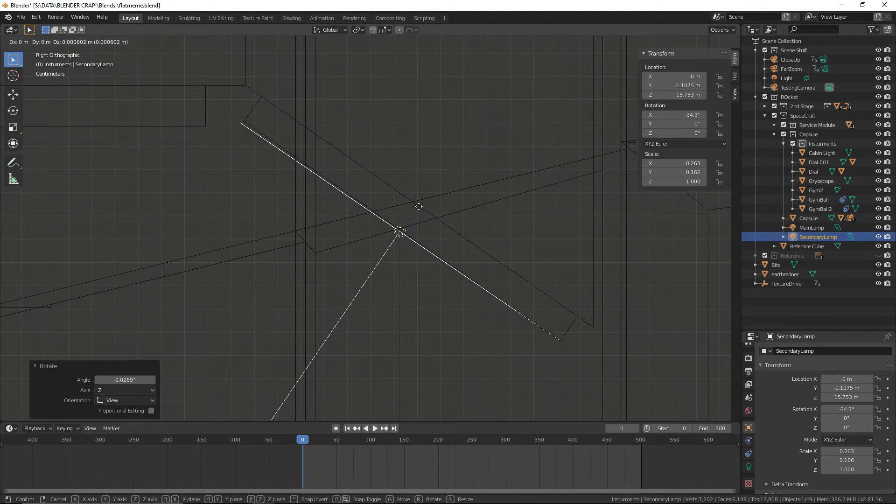
pyautogui.click(419, 205)
pyautogui.moveTo(419, 206)
pyautogui.mouseDown(button='middle')
pyautogui.moveTo(446, 213)
pyautogui.moveTo(433, 206)
pyautogui.mouseUp(button='middle')
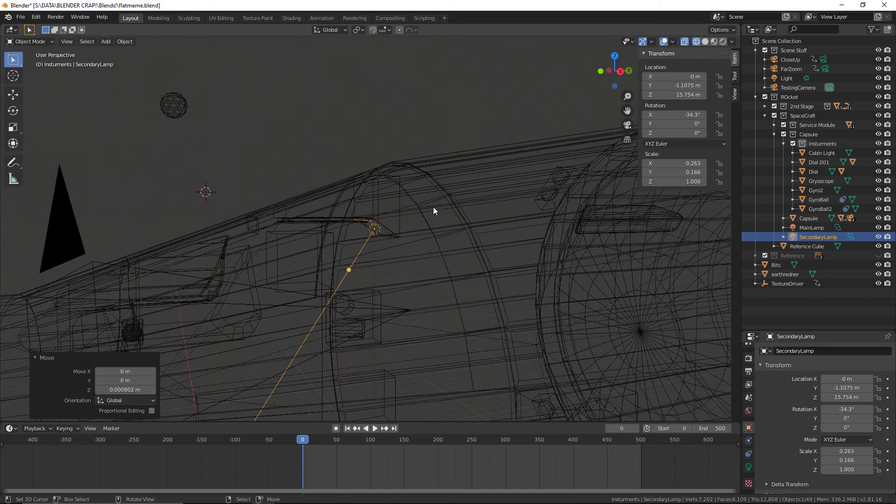
# Deselect SecondaryLamp and save the file
pyautogui.click(288, 146)
pyautogui.click(21, 18)
pyautogui.click(41, 76)
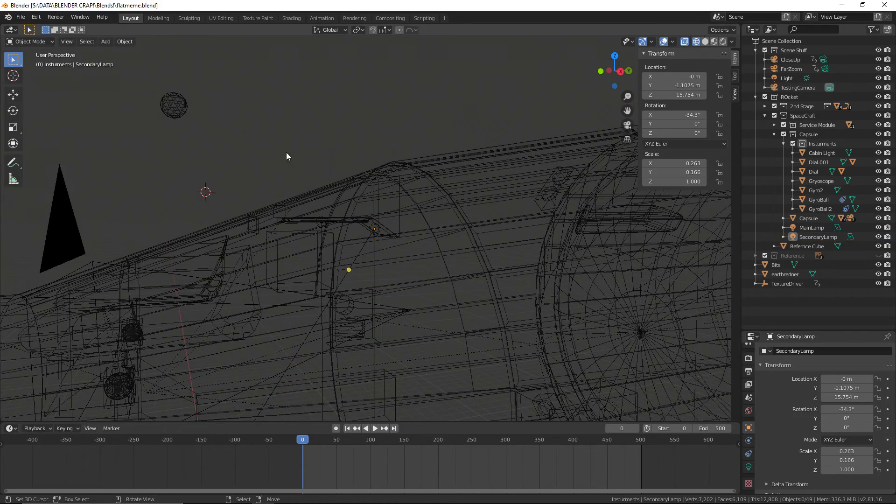
# Check the cabin lighting on the capsule's control panels in rendered shading and save the file
pyautogui.moveTo(368, 151); pyautogui.dragTo(469, 149, button='middle')
pyautogui.click(723, 41)
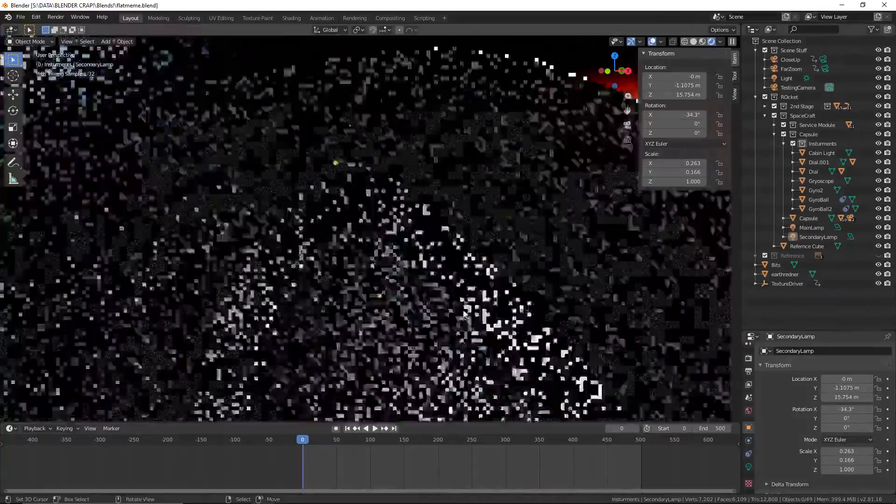
pyautogui.scroll(3, 464, 314)
pyautogui.keyDown('shift'); pyautogui.moveTo(372, 274); pyautogui.dragTo(490, 209, button='middle'); pyautogui.keyUp('shift')
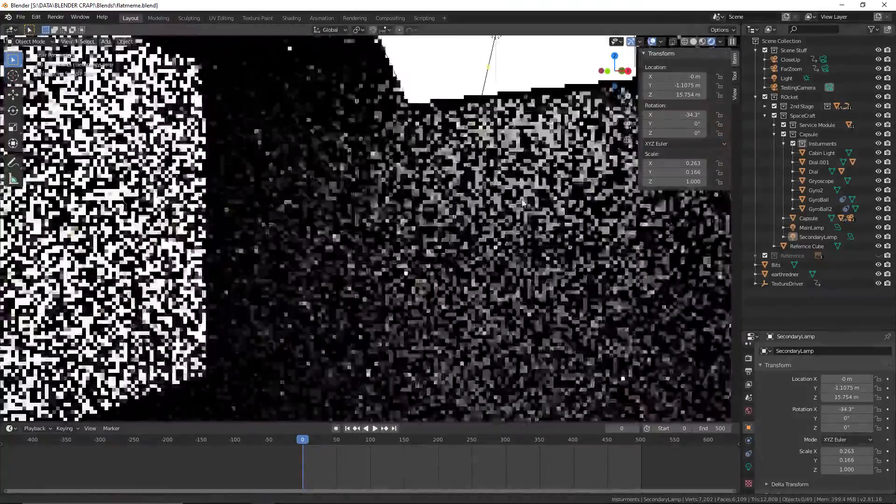
pyautogui.keyDown('shift'); pyautogui.moveTo(290, 228); pyautogui.dragTo(256, 217, button='middle'); pyautogui.keyUp('shift')
pyautogui.moveTo(593, 126); pyautogui.dragTo(473, 271, button='middle')
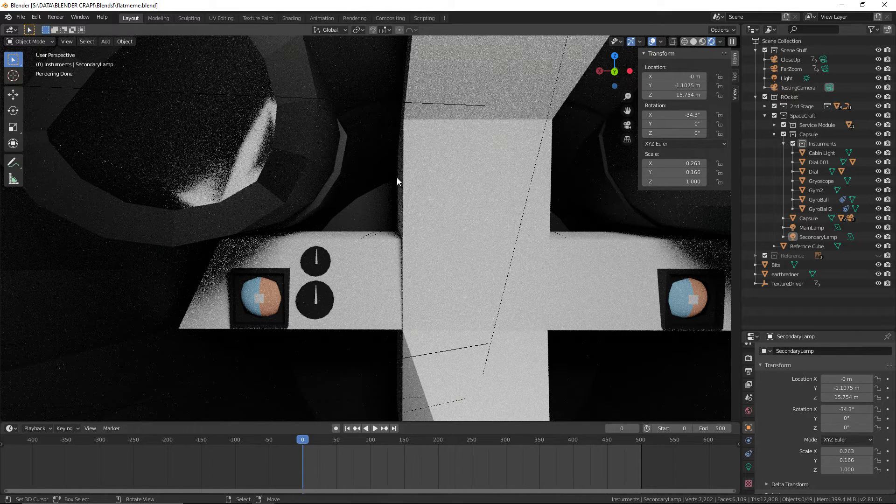
pyautogui.click(19, 17)
pyautogui.click(20, 17)
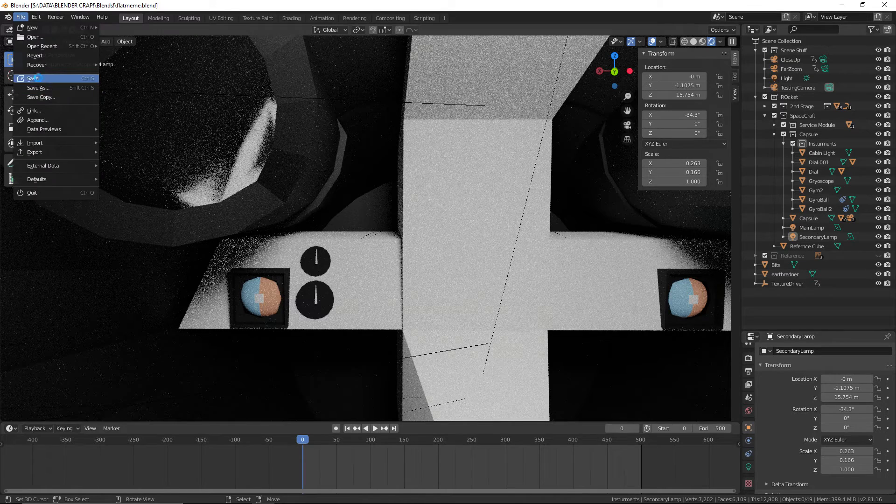
pyautogui.click(34, 78)
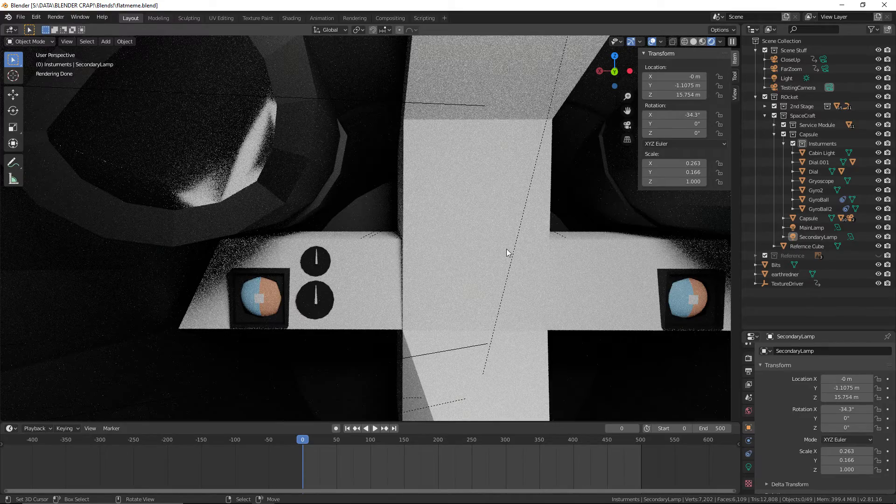
# Switch to material preview shading and hide LeftDOor and RightDoor under the Capsule object to open up the cabin
pyautogui.moveTo(506, 248)
pyautogui.mouseDown(button='middle')
pyautogui.moveTo(535, 249)
pyautogui.moveTo(478, 254)
pyautogui.mouseUp(button='middle')
pyautogui.click(702, 41)
pyautogui.scroll(-3, 513, 187)
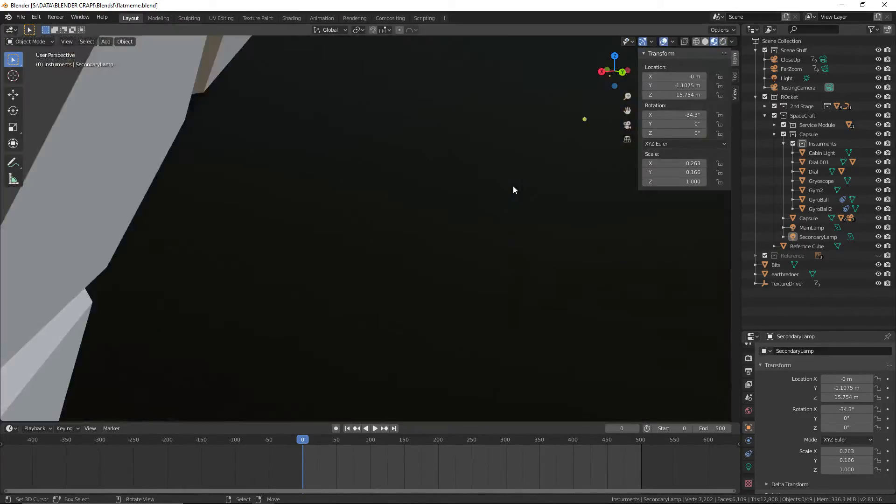
pyautogui.moveTo(513, 187)
pyautogui.mouseDown(button='middle')
pyautogui.moveTo(633, 204)
pyautogui.moveTo(523, 171)
pyautogui.moveTo(461, 186)
pyautogui.mouseUp(button='middle')
pyautogui.scroll(-4, 633, 200)
pyautogui.scroll(3, 524, 172)
pyautogui.scroll(2, 460, 185)
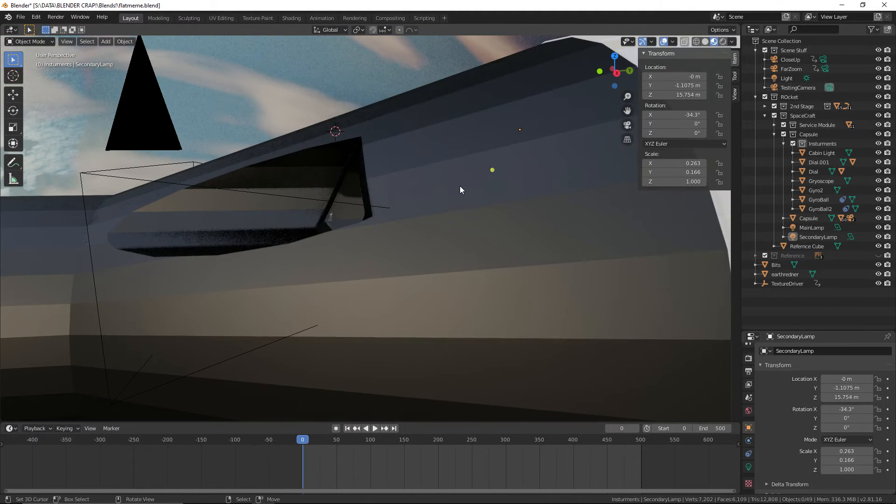
pyautogui.rightClick(460, 185)
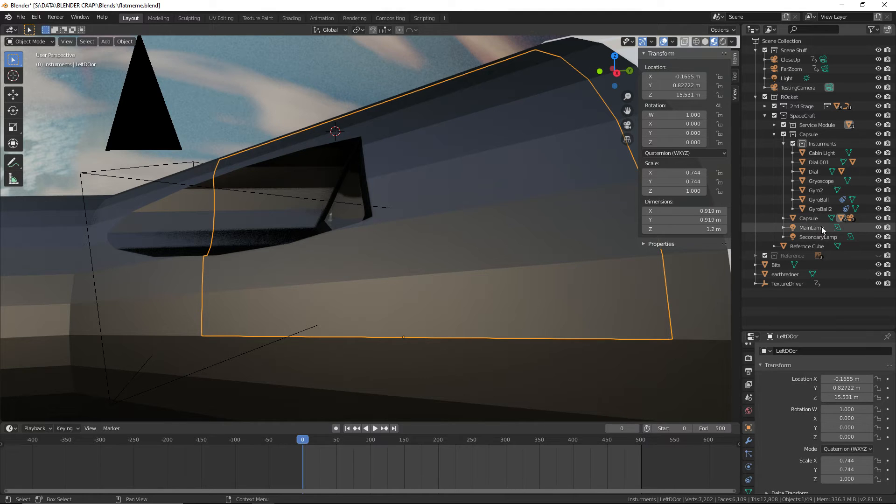
pyautogui.click(783, 218)
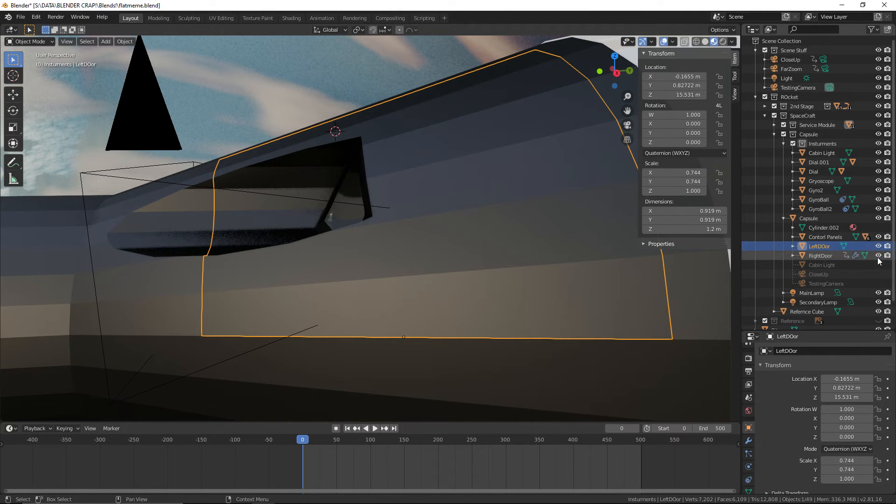
pyautogui.moveTo(878, 256); pyautogui.dragTo(878, 247)
# Select the earthredner backdrop and save the file with both doors hidden
pyautogui.scroll(-3, 544, 211)
pyautogui.moveTo(541, 211); pyautogui.dragTo(557, 211, button='middle')
pyautogui.rightClick(400, 86)
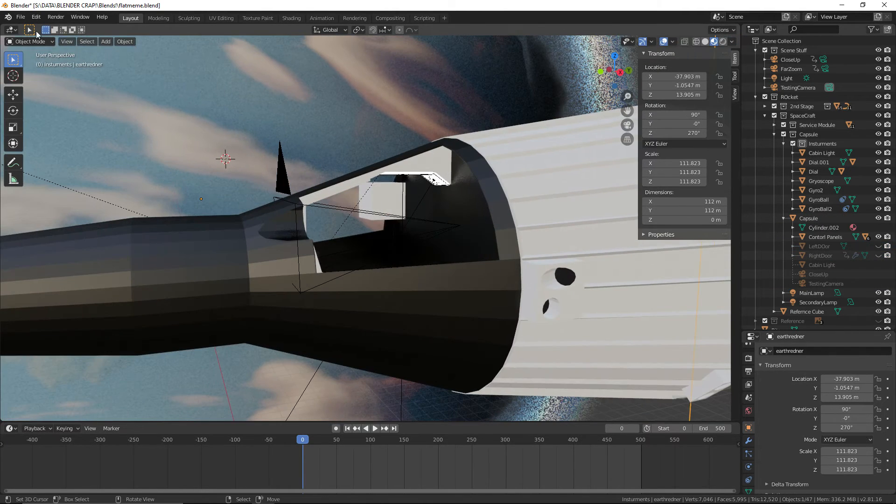
pyautogui.click(20, 17)
pyautogui.click(33, 78)
# Examine the lit cabin light panels in rendered shading and make LeftDOor and RightDoor visible again
pyautogui.click(723, 41)
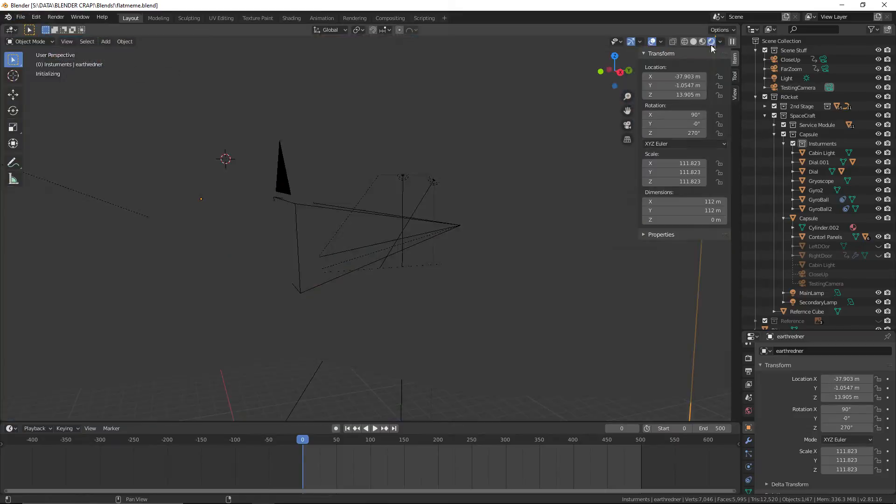
pyautogui.scroll(5, 430, 205)
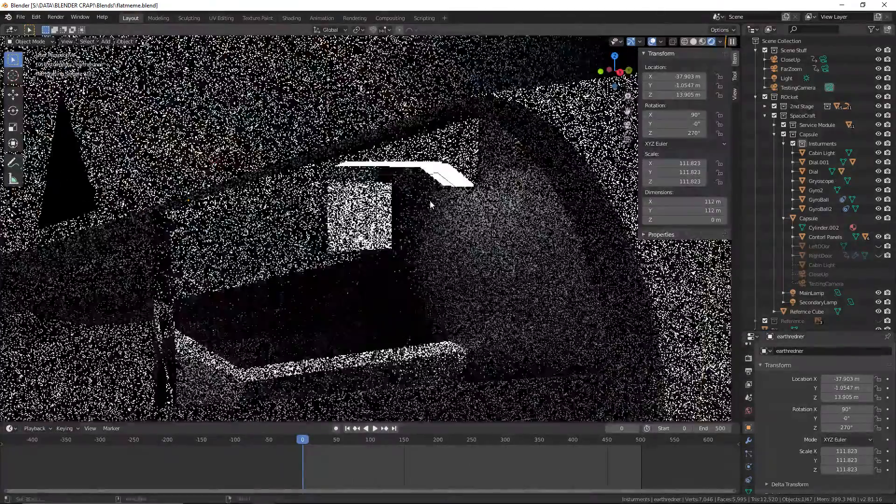
pyautogui.moveTo(430, 204); pyautogui.dragTo(403, 86, button='middle')
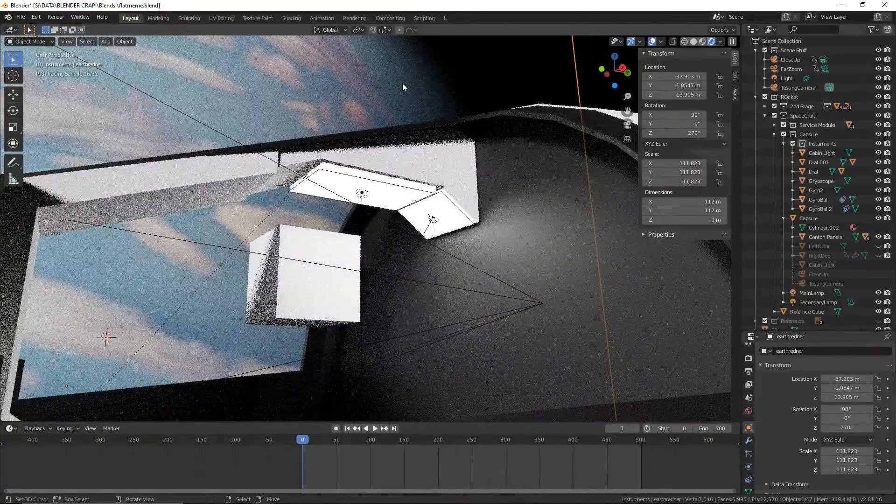
pyautogui.scroll(3, 507, 145)
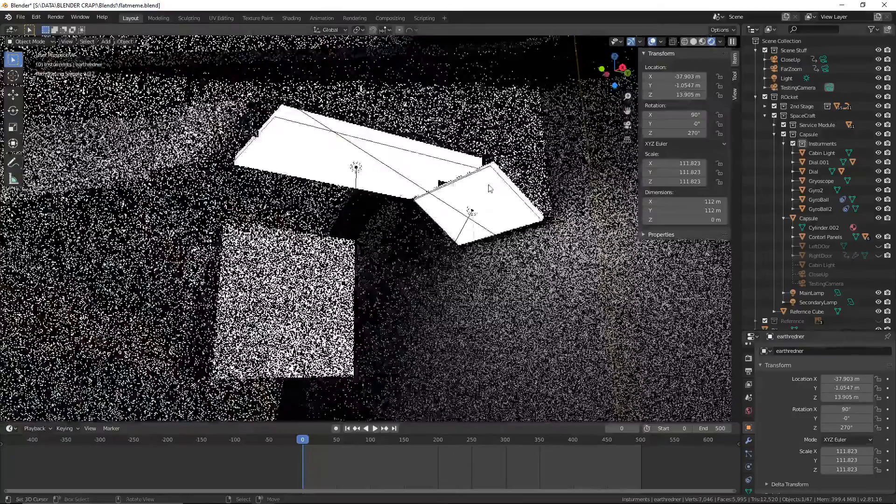
pyautogui.moveTo(490, 188); pyautogui.dragTo(487, 211, button='middle')
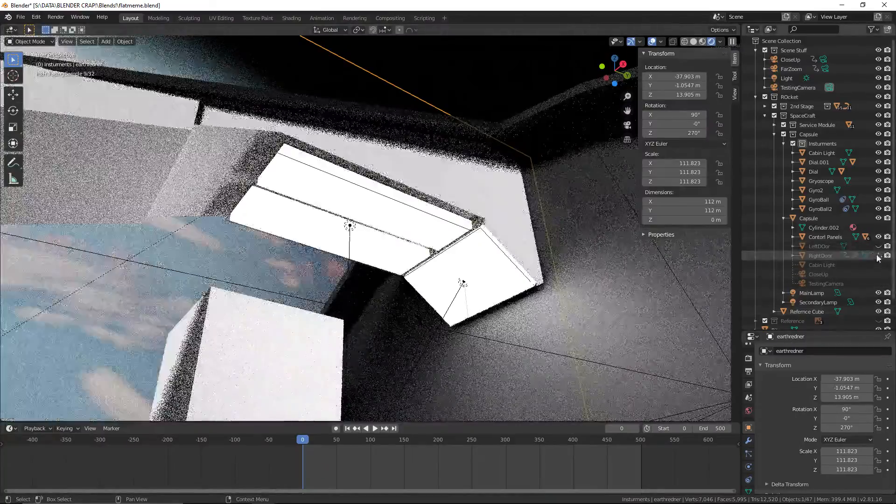
pyautogui.click(879, 247)
pyautogui.click(879, 256)
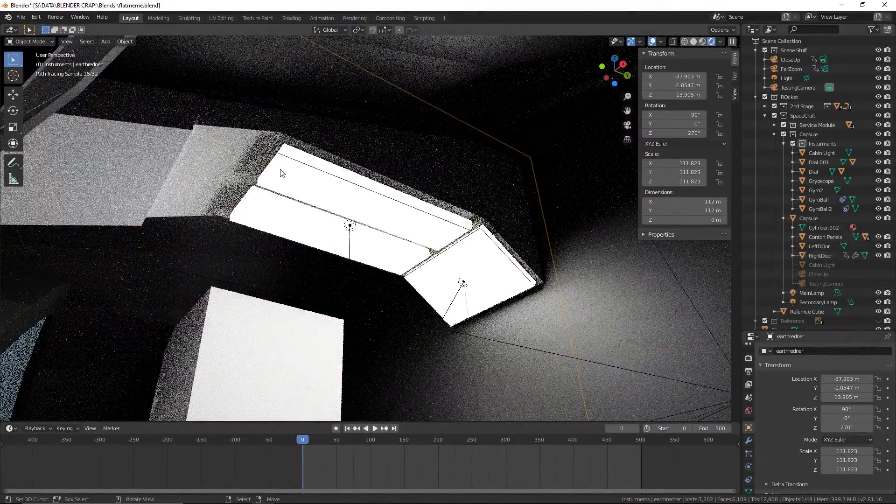
# Save the file, and hide RightDoor and LeftDOor again in material preview shading
pyautogui.click(21, 17)
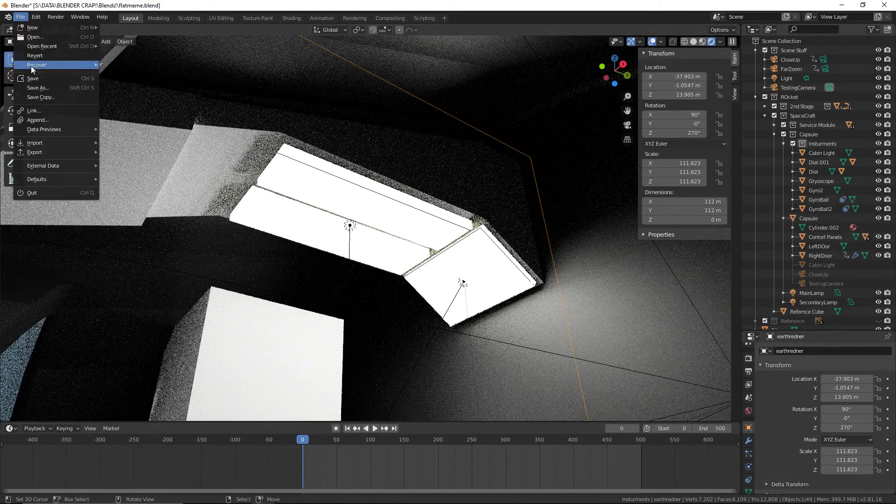
pyautogui.click(32, 78)
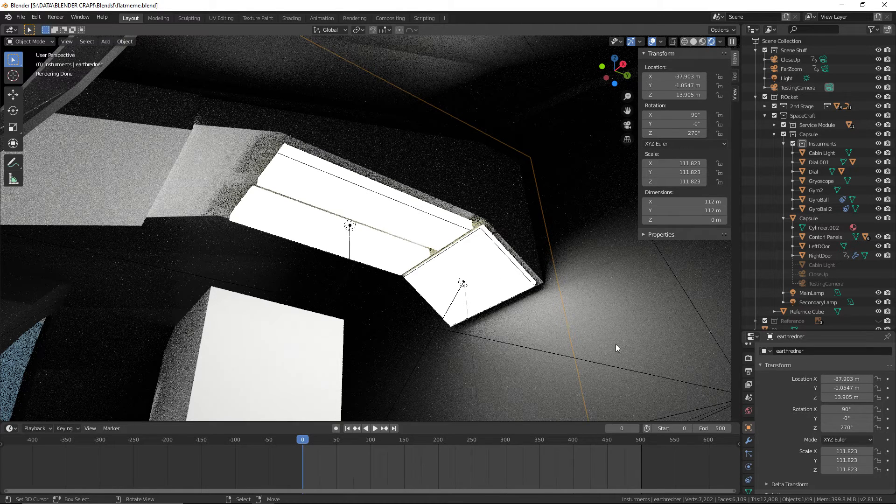
pyautogui.click(702, 41)
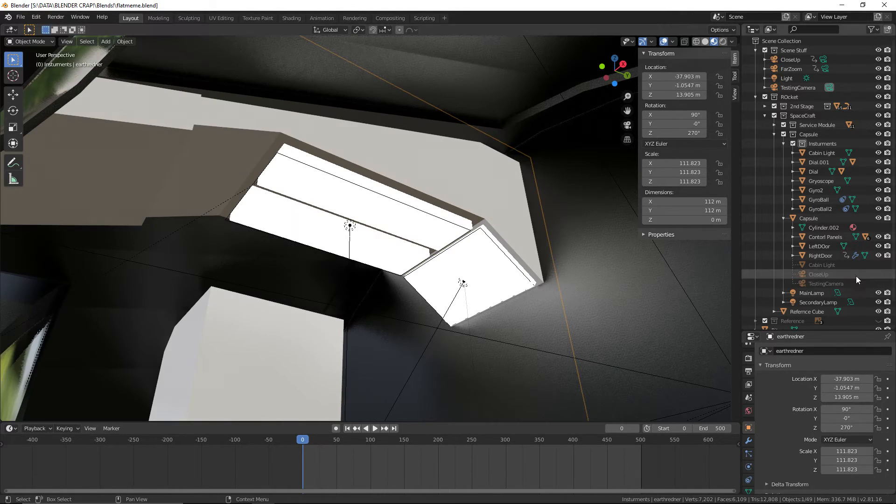
pyautogui.click(879, 256)
pyautogui.click(878, 246)
# Clear the selection and save the file with both capsule doors hidden
pyautogui.scroll(-4, 377, 278)
pyautogui.moveTo(377, 277); pyautogui.dragTo(405, 329, button='middle')
pyautogui.scroll(-8, 407, 341)
pyautogui.moveTo(513, 372); pyautogui.dragTo(582, 357, button='middle')
pyautogui.hotkey('alt', 'a')
pyautogui.moveTo(632, 309); pyautogui.dragTo(168, 269, button='middle')
pyautogui.moveTo(196, 261); pyautogui.dragTo(264, 254, button='middle')
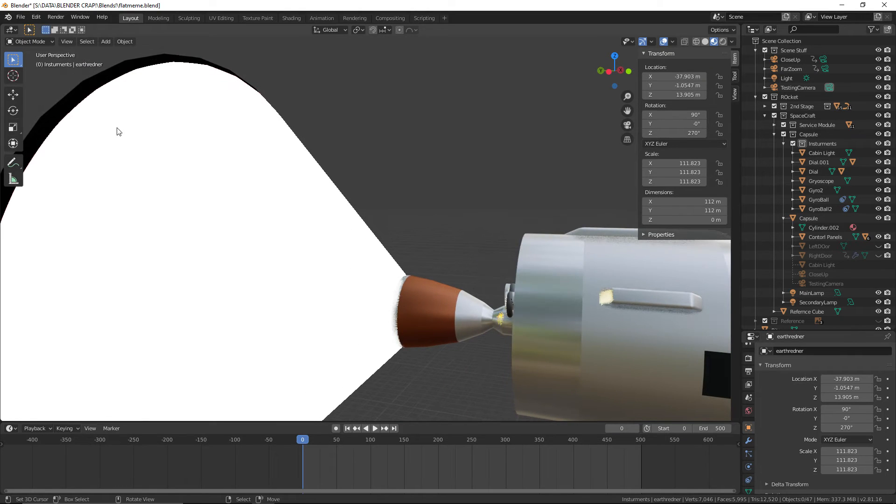
pyautogui.click(21, 18)
pyautogui.click(46, 79)
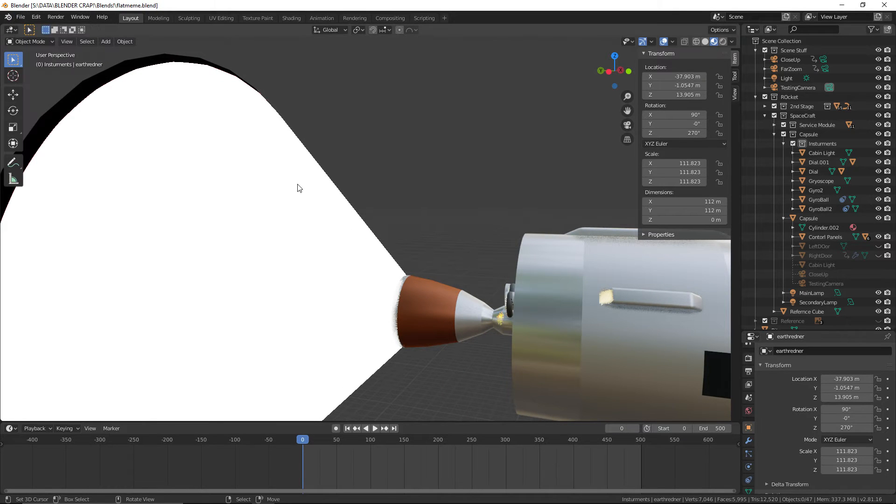
# Check the spacecraft exterior and engine exhaust cone in rendered shading, return to material preview and save the file
pyautogui.moveTo(298, 187); pyautogui.dragTo(328, 244, button='middle')
pyautogui.moveTo(226, 216); pyautogui.dragTo(322, 294, button='middle')
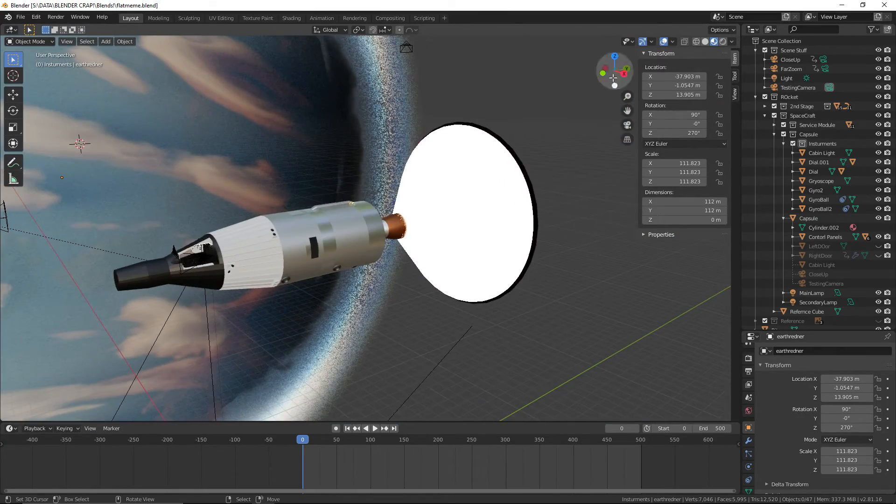
pyautogui.click(722, 42)
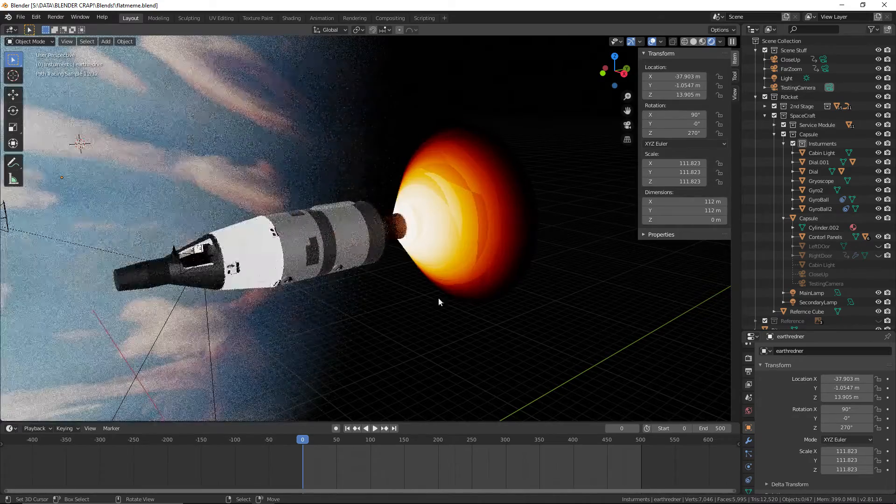
pyautogui.click(702, 42)
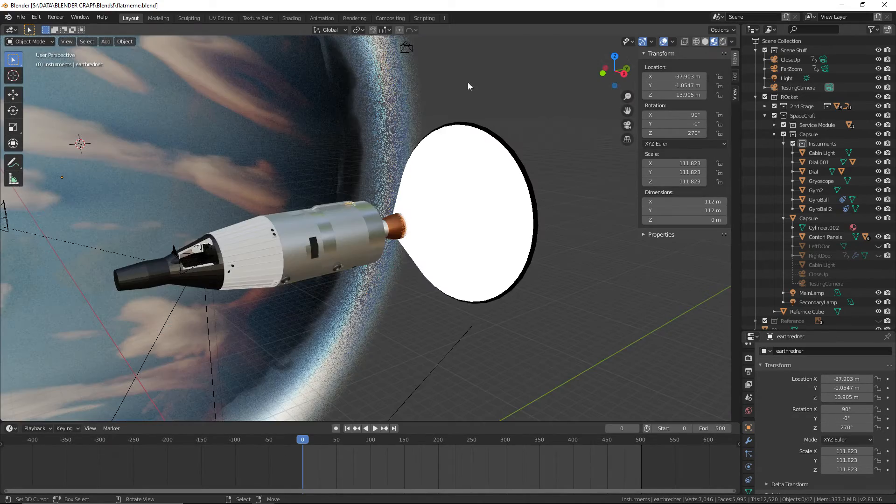
pyautogui.click(21, 17)
pyautogui.click(45, 82)
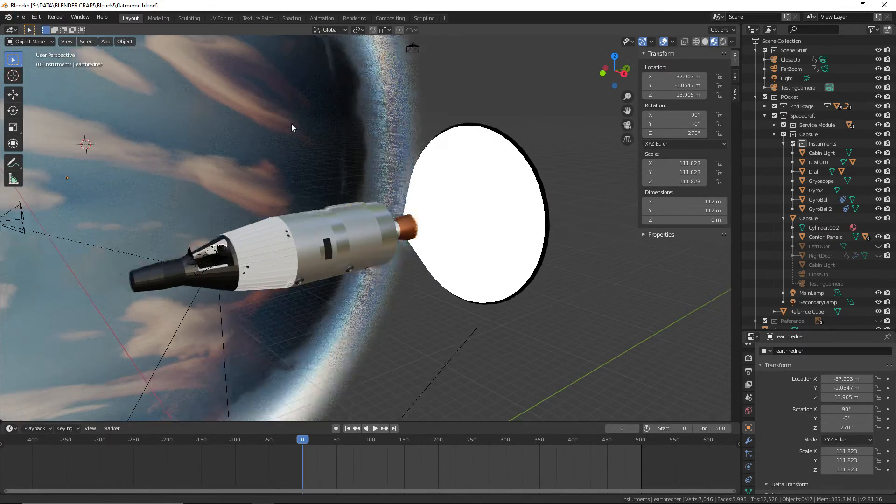
# Examine the grainy atmosphere rim along the dark side of the earthredner backdrop in material preview shading
pyautogui.moveTo(291, 124); pyautogui.dragTo(395, 144, button='middle')
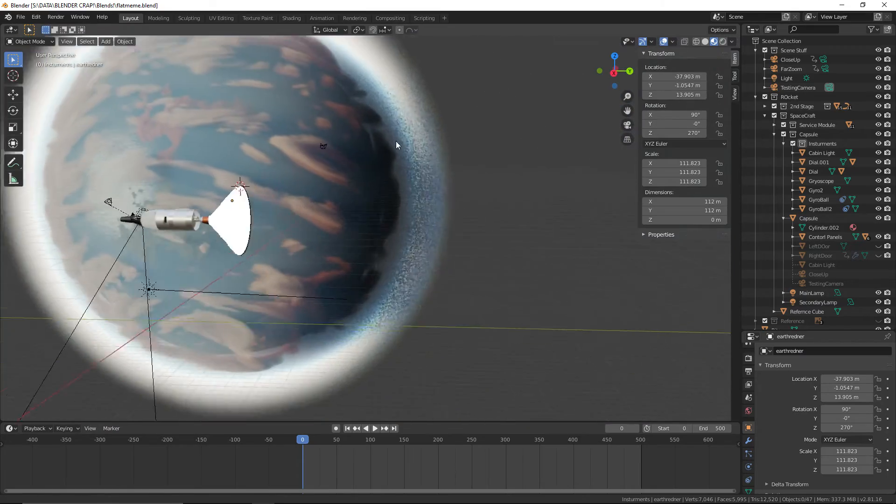
pyautogui.scroll(4, 396, 143)
pyautogui.moveTo(511, 167); pyautogui.dragTo(391, 235, button='middle')
pyautogui.scroll(2, 391, 235)
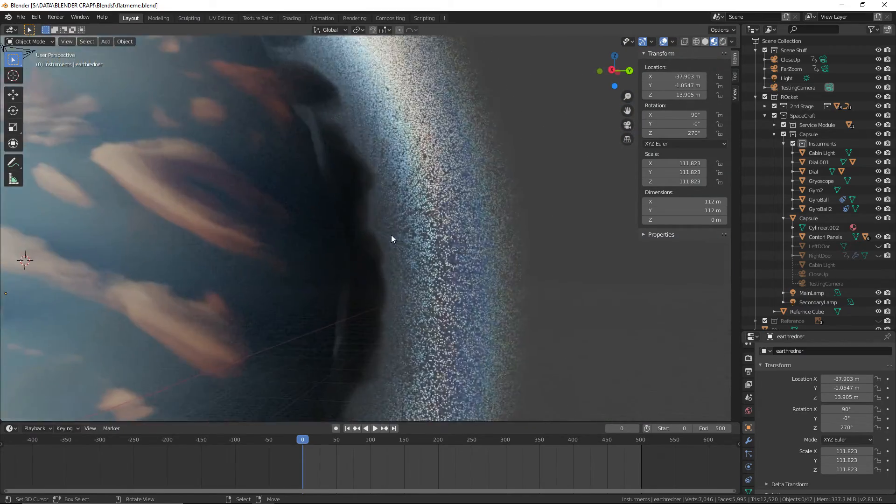
pyautogui.scroll(-6, 391, 234)
pyautogui.keyDown('shift'); pyautogui.moveTo(310, 191); pyautogui.dragTo(401, 262, button='middle'); pyautogui.keyUp('shift')
pyautogui.moveTo(161, 154); pyautogui.dragTo(371, 262, button='middle')
pyautogui.scroll(3, 307, 191)
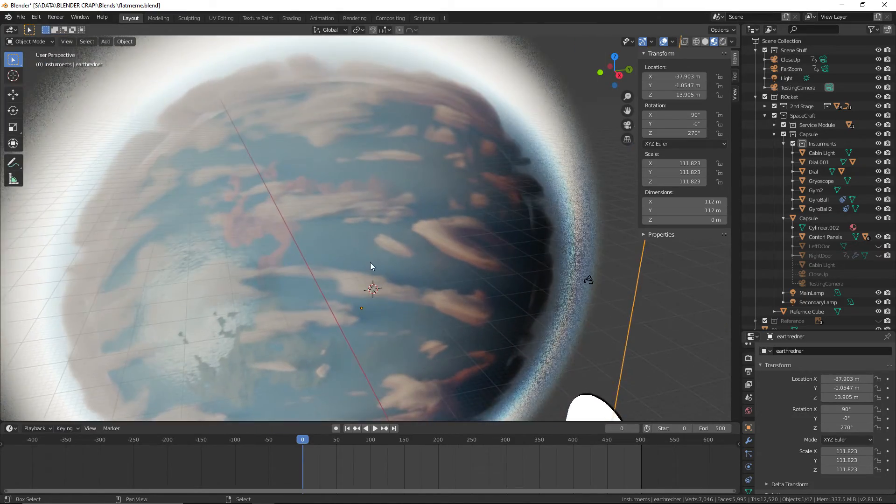
pyautogui.scroll(3, 405, 253)
pyautogui.keyDown('shift'); pyautogui.moveTo(430, 228); pyautogui.dragTo(470, 57, button='middle'); pyautogui.keyUp('shift')
pyautogui.moveTo(414, 214); pyautogui.dragTo(413, 209, button='middle')
pyautogui.scroll(2, 412, 233)
pyautogui.scroll(4, 388, 216)
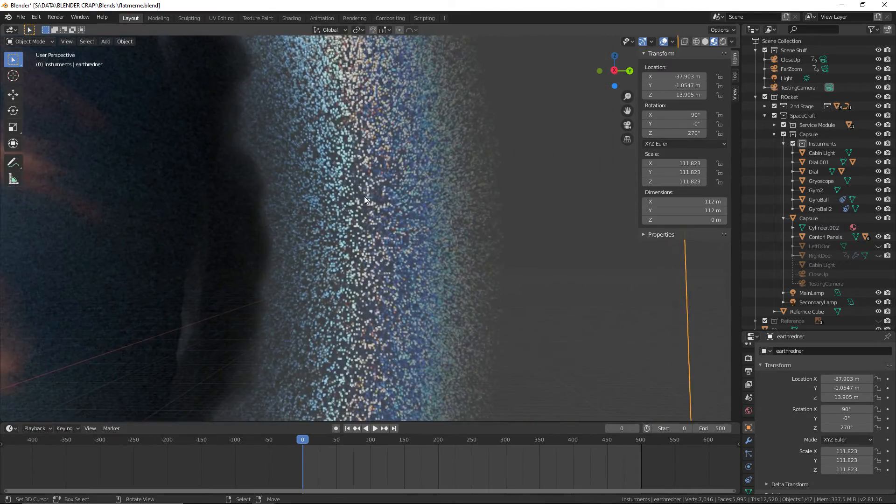
pyautogui.scroll(-3, 364, 185)
pyautogui.scroll(-4, 382, 187)
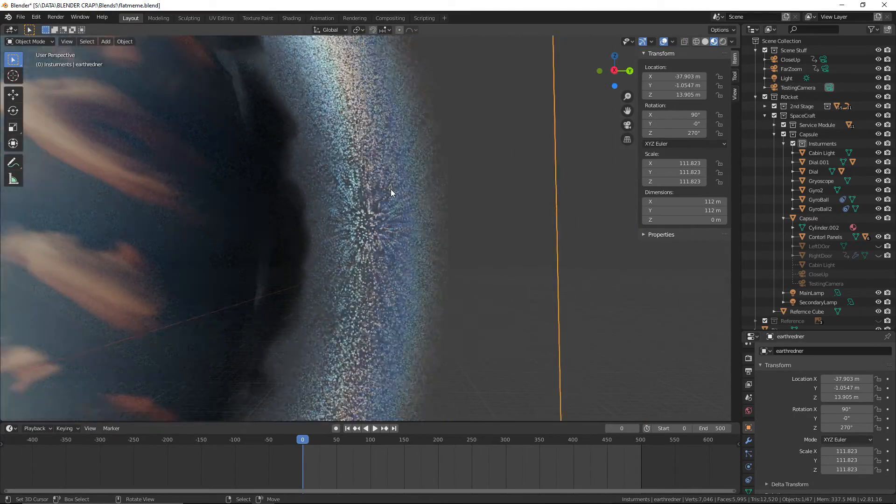
pyautogui.scroll(-2, 392, 209)
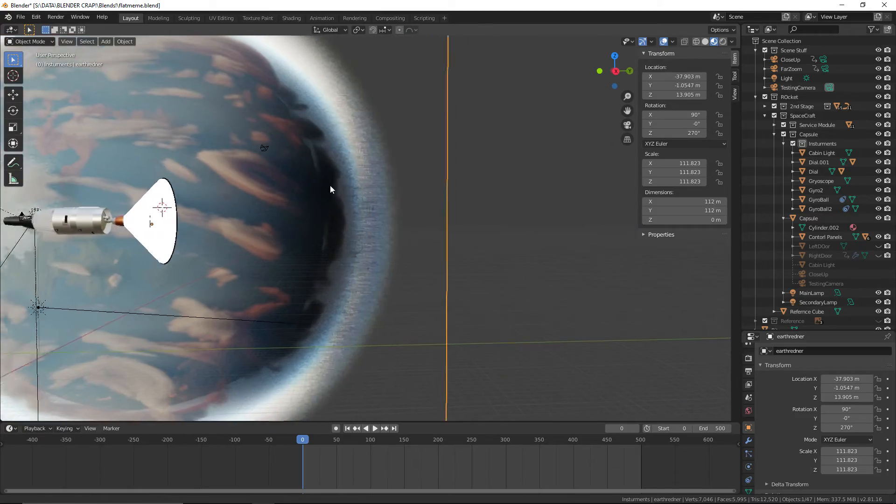
# Compare the dark edge of the earthredner backdrop in rendered shading, return to material preview and save the file
pyautogui.keyDown('shift'); pyautogui.moveTo(330, 190); pyautogui.dragTo(396, 190, button='middle'); pyautogui.keyUp('shift')
pyautogui.click(722, 41)
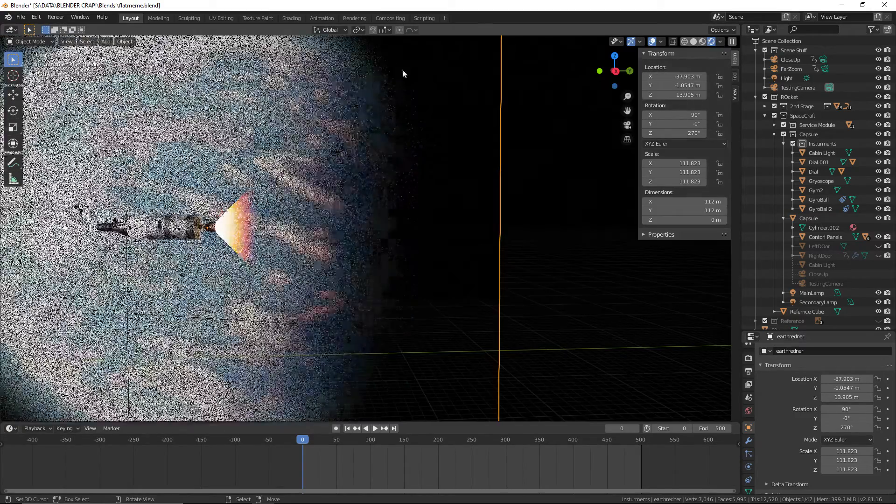
pyautogui.scroll(5, 418, 256)
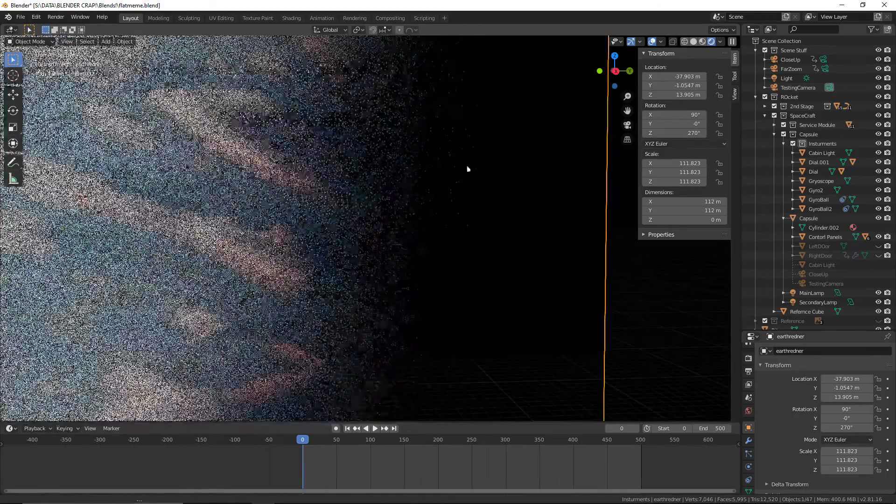
pyautogui.keyDown('shift'); pyautogui.moveTo(467, 166); pyautogui.dragTo(335, 181, button='middle'); pyautogui.keyUp('shift')
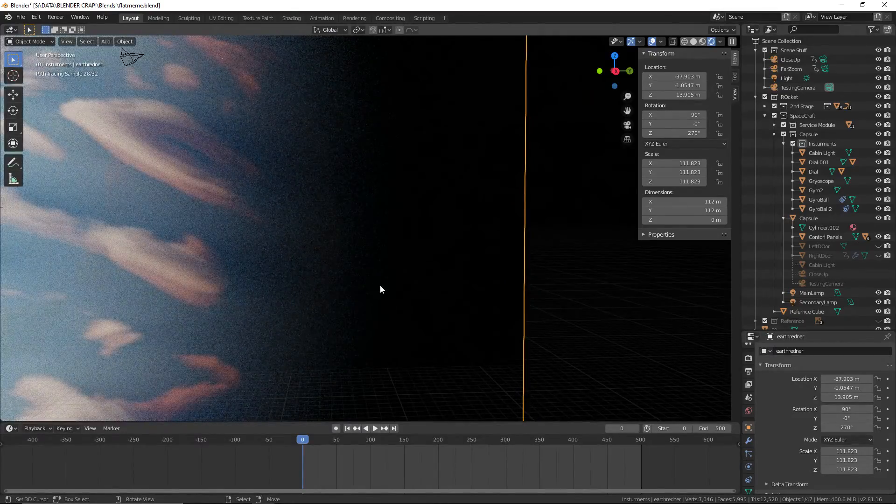
pyautogui.scroll(-5, 434, 295)
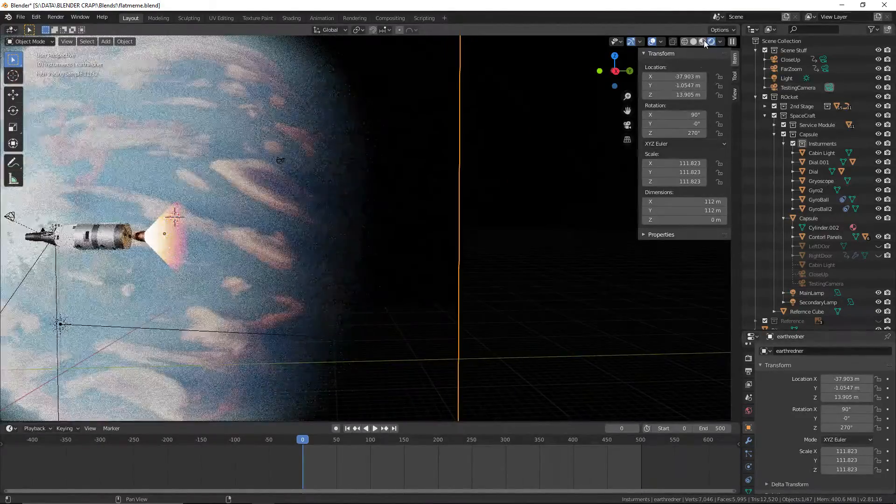
pyautogui.click(702, 42)
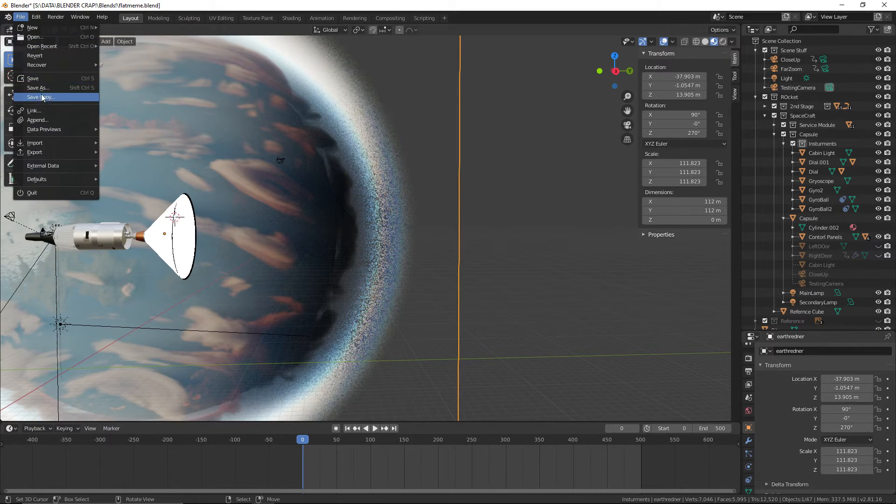
pyautogui.click(33, 79)
# View the spacecraft against the whole Earth backdrop and from the nose end, and save the file
pyautogui.scroll(-4, 381, 139)
pyautogui.keyDown('shift'); pyautogui.moveTo(380, 138); pyautogui.dragTo(471, 140, button='middle'); pyautogui.keyUp('shift')
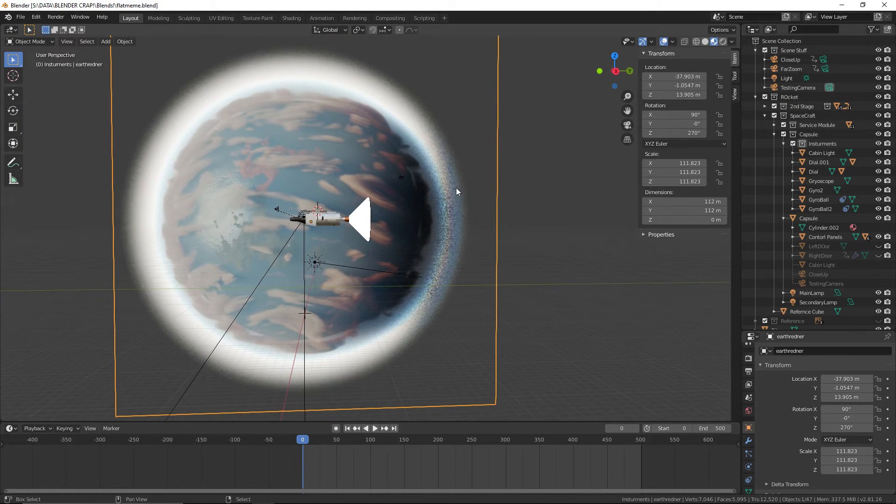
pyautogui.keyDown('shift'); pyautogui.moveTo(456, 192); pyautogui.dragTo(440, 187, button='middle'); pyautogui.keyUp('shift')
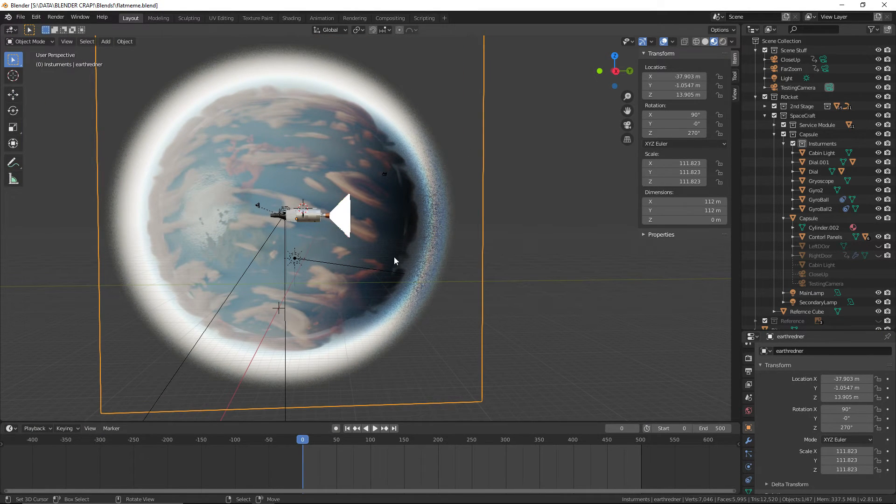
pyautogui.scroll(5, 394, 261)
pyautogui.moveTo(298, 271); pyautogui.dragTo(413, 282, button='middle')
pyautogui.scroll(4, 382, 264)
pyautogui.click(20, 18)
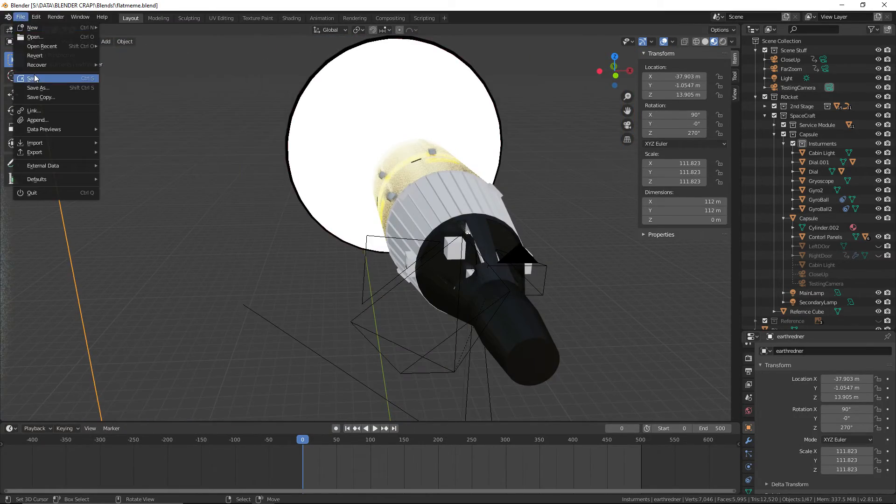
pyautogui.click(32, 78)
# Select the lower dial and its needle beside the gyro display on the capsule's control panel
pyautogui.moveTo(317, 166); pyautogui.dragTo(354, 198, button='middle')
pyautogui.moveTo(355, 198); pyautogui.dragTo(360, 239, button='middle')
pyautogui.scroll(7, 359, 239)
pyautogui.keyDown('shift'); pyautogui.moveTo(382, 179); pyautogui.dragTo(233, 214, button='middle'); pyautogui.keyUp('shift')
pyautogui.scroll(-3, 338, 226)
pyautogui.scroll(7, 355, 220)
pyautogui.click(357, 223)
pyautogui.scroll(-6, 357, 223)
pyautogui.scroll(6, 250, 214)
pyautogui.keyDown('shift'); pyautogui.moveTo(168, 210); pyautogui.dragTo(466, 251, button='middle'); pyautogui.keyUp('shift')
pyautogui.scroll(5, 469, 250)
pyautogui.keyDown('shift'); pyautogui.moveTo(435, 198); pyautogui.dragTo(366, 268, button='middle'); pyautogui.keyUp('shift')
pyautogui.scroll(-2, 503, 241)
pyautogui.scroll(3, 407, 227)
pyautogui.scroll(1, 345, 251)
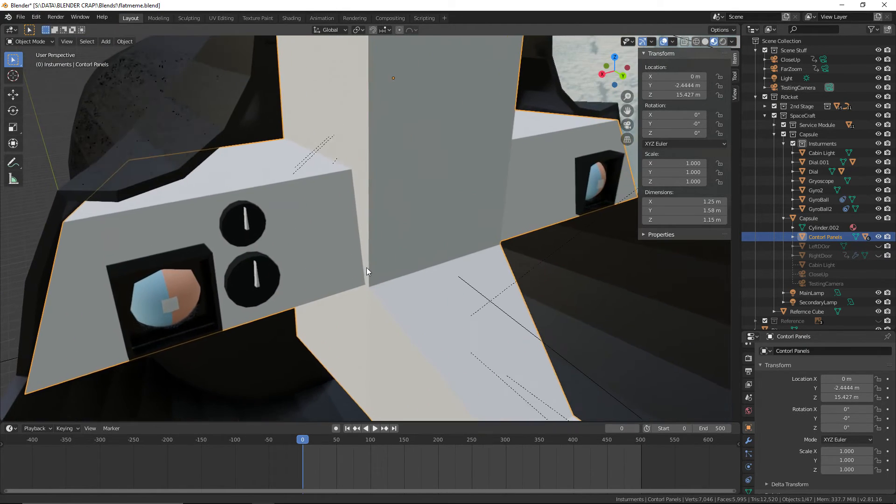
pyautogui.click(237, 281)
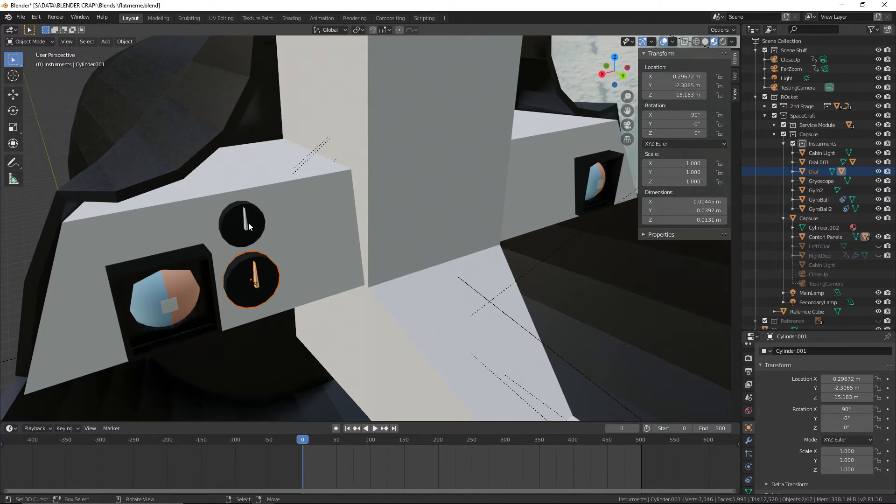
# Switch to the browser and study the Gemini capsule interior image results, including the Gemini 6 Restoration Journal photo, for instrument panel layout
pyautogui.hotkey('alt', 'Tab')
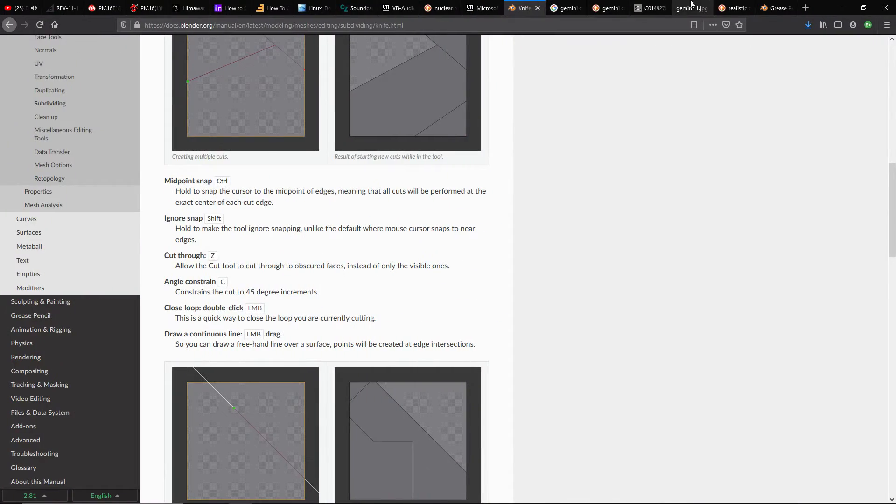
pyautogui.click(734, 8)
pyautogui.click(685, 5)
pyautogui.click(638, 4)
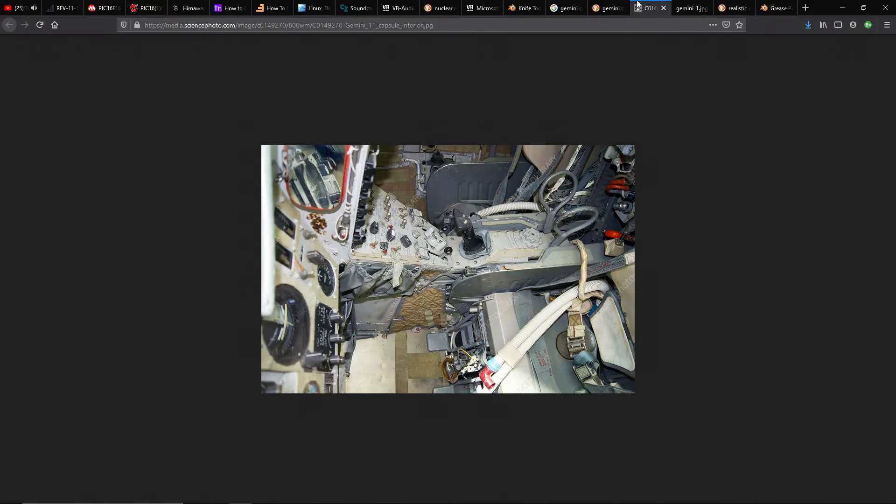
pyautogui.click(597, 14)
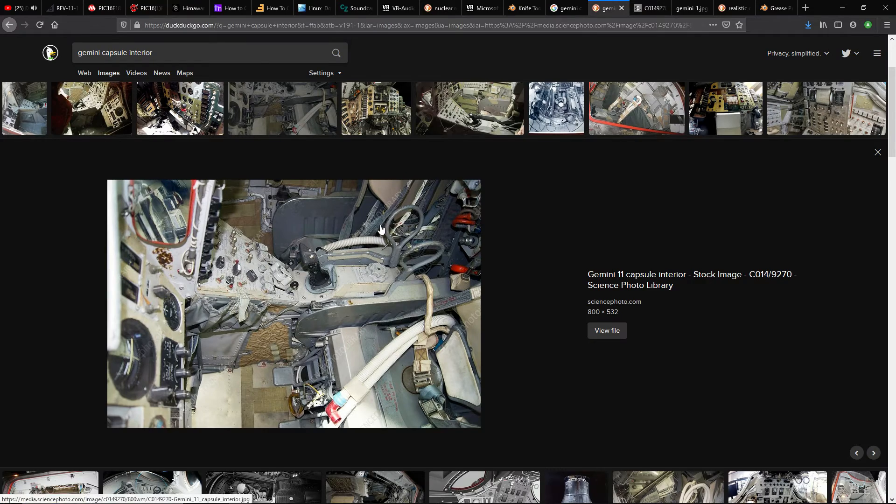
pyautogui.scroll(5, 381, 229)
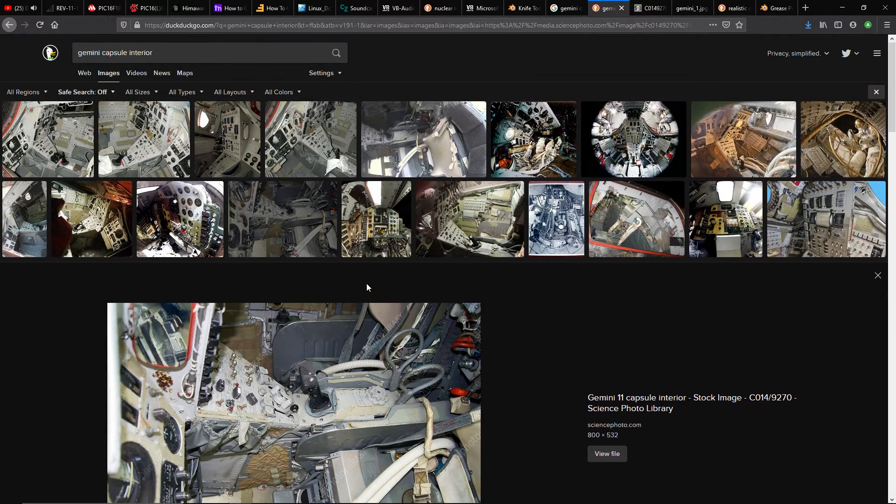
pyautogui.click(394, 229)
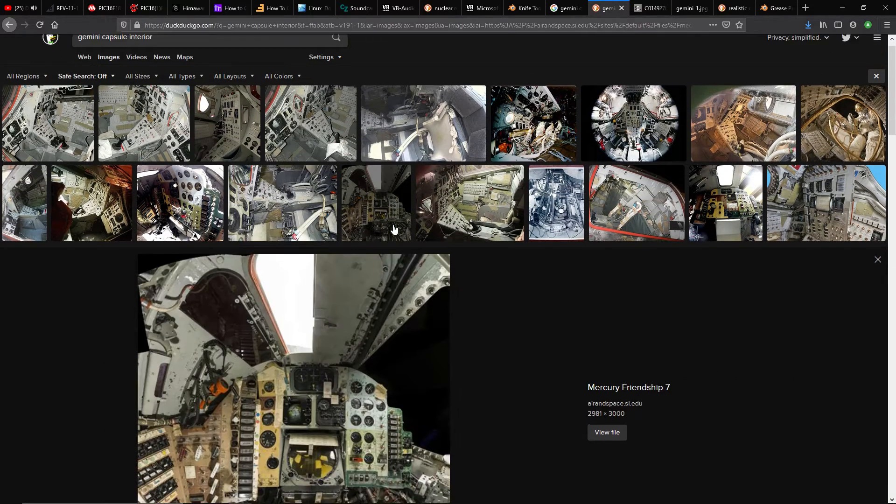
pyautogui.scroll(-2, 394, 228)
pyautogui.click(474, 119)
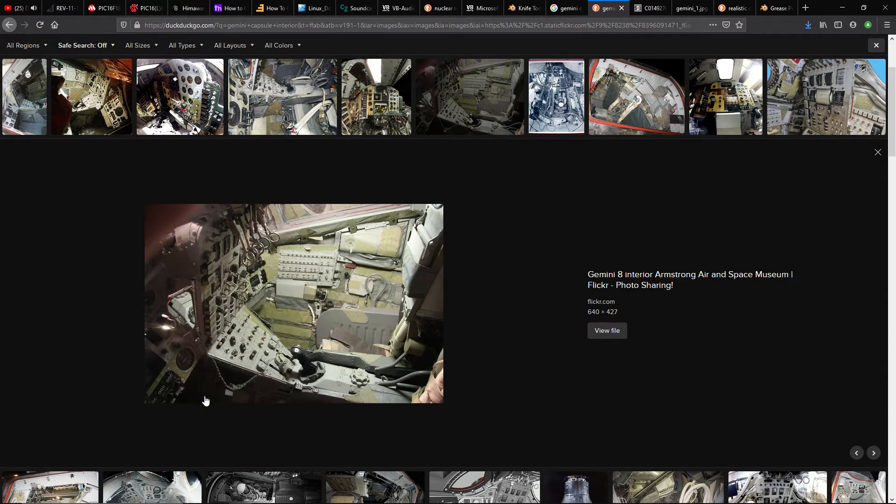
pyautogui.click(179, 115)
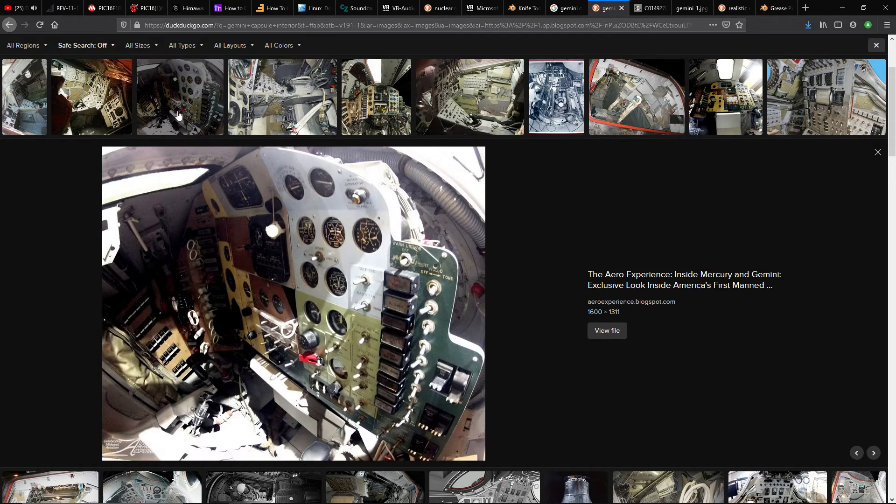
pyautogui.click(87, 102)
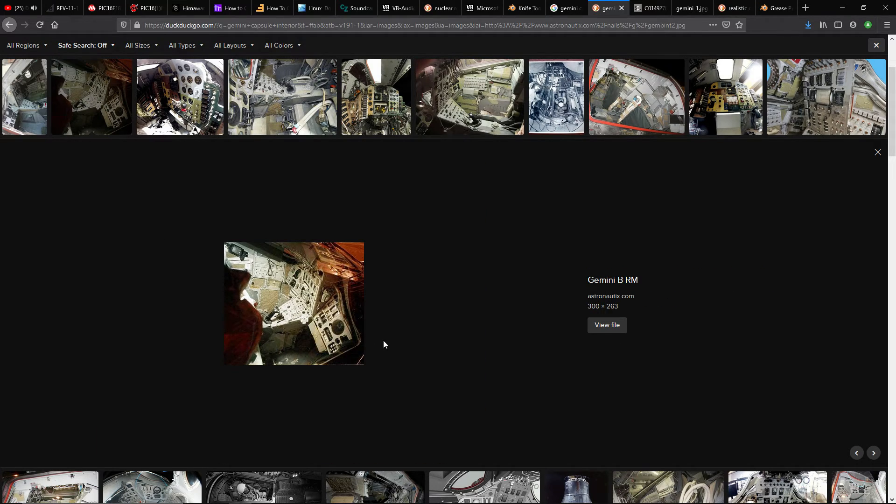
pyautogui.scroll(3, 302, 241)
pyautogui.click(156, 154)
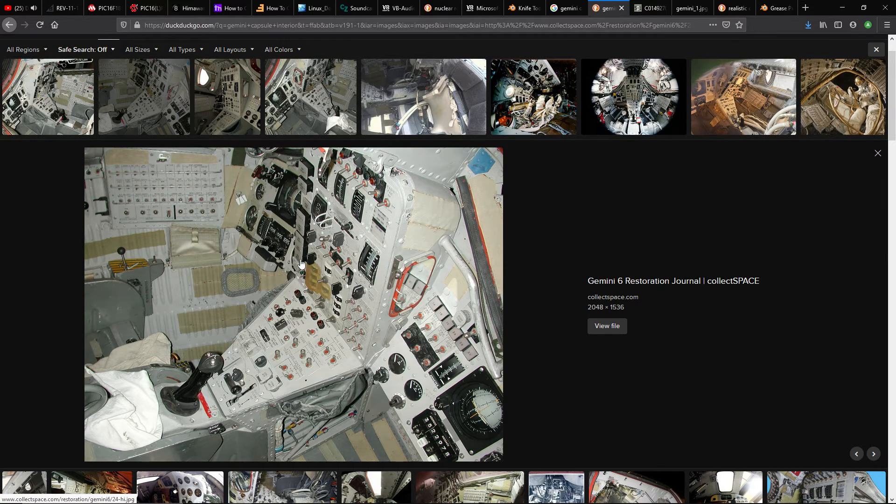
# Switch back to Blender and move both dials with their needles 0.208 m along X to the other side of the gyro display
pyautogui.press('ctrl+super+Left')
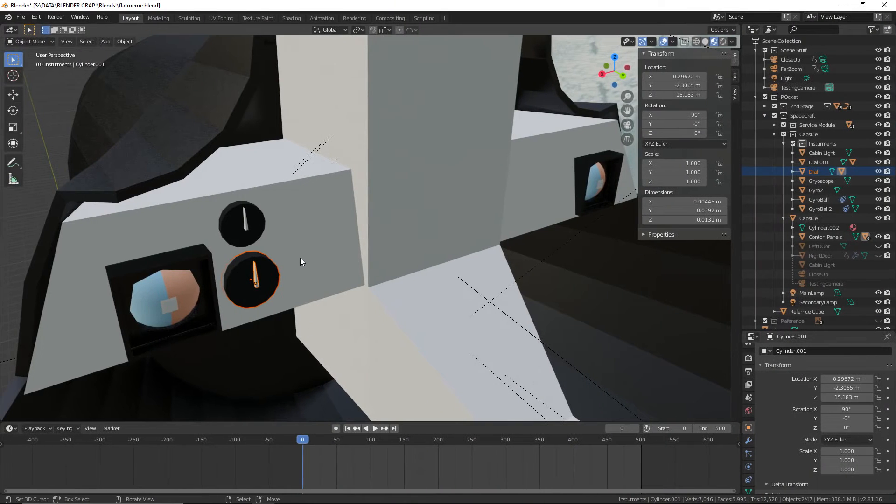
pyautogui.scroll(2, 315, 224)
pyautogui.press('g')
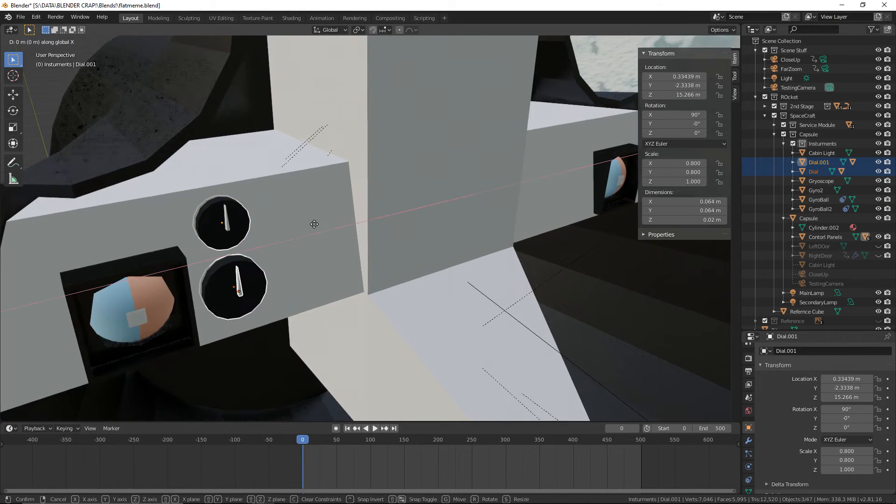
pyautogui.press('x')
pyautogui.click(136, 257)
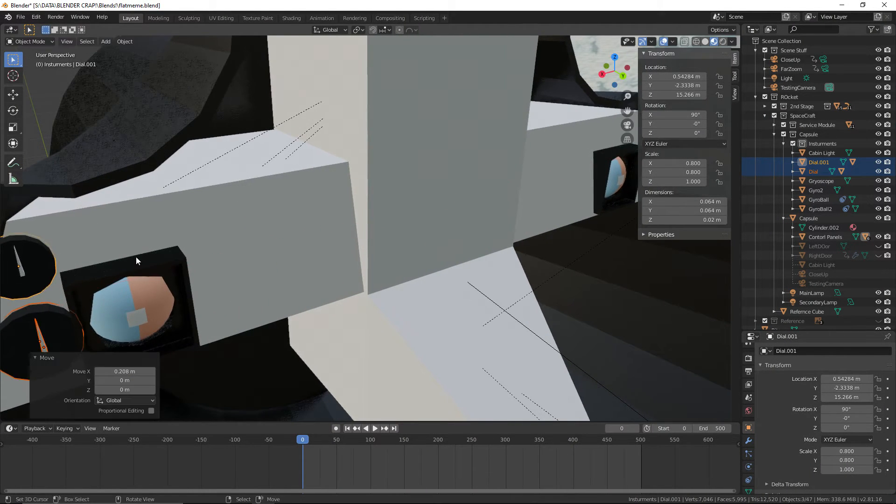
pyautogui.keyDown('shift'); pyautogui.moveTo(136, 257); pyautogui.dragTo(270, 209, button='middle'); pyautogui.keyUp('shift')
# Move the lower dial 0.0106 m along X away from the gyro display and lower it 0.0136 m along Z
pyautogui.click(161, 288)
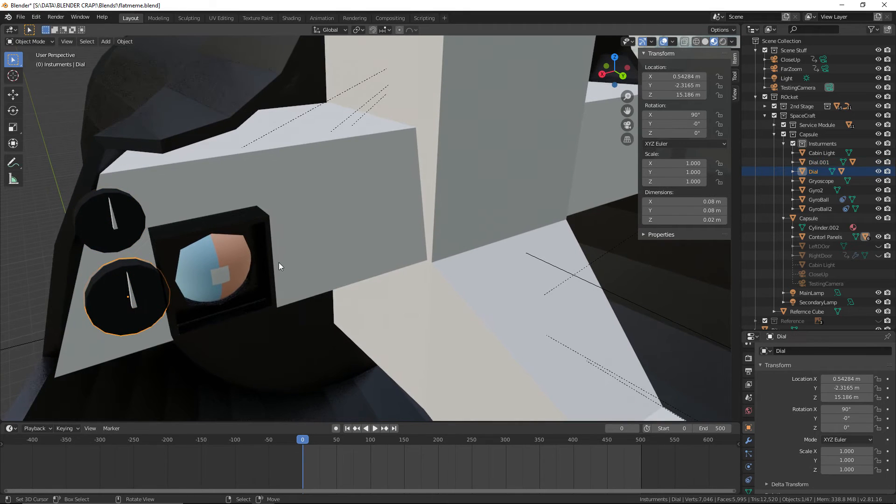
pyautogui.press('g')
pyautogui.press('x')
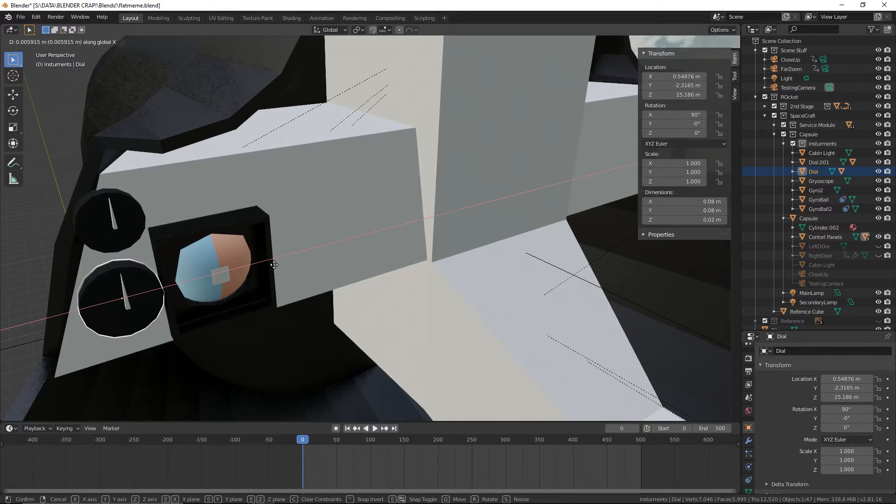
pyautogui.click(269, 267)
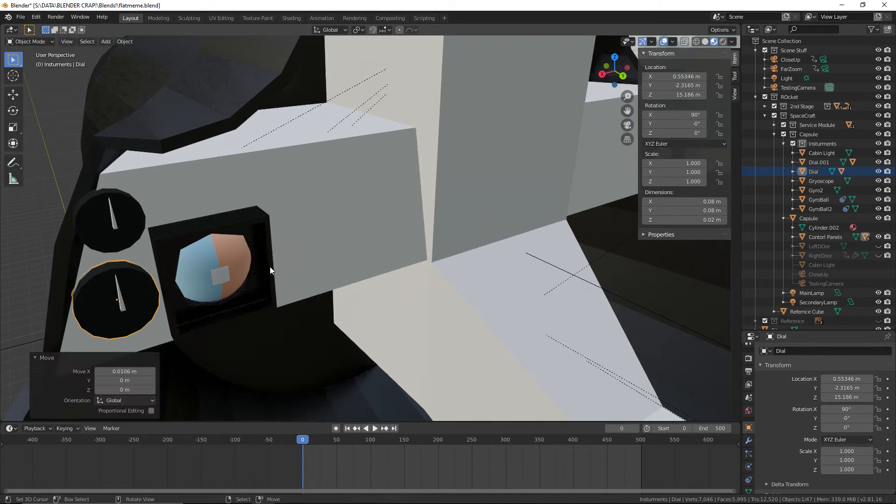
pyautogui.press('g')
pyautogui.press('z')
pyautogui.click(183, 223)
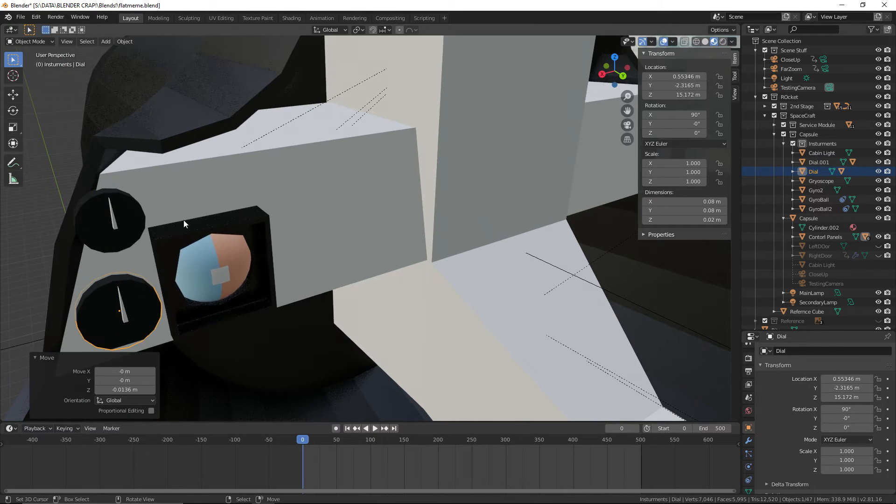
# Move the upper dial 0.0191 m along X toward the gyro display
pyautogui.press('g')
pyautogui.press('x')
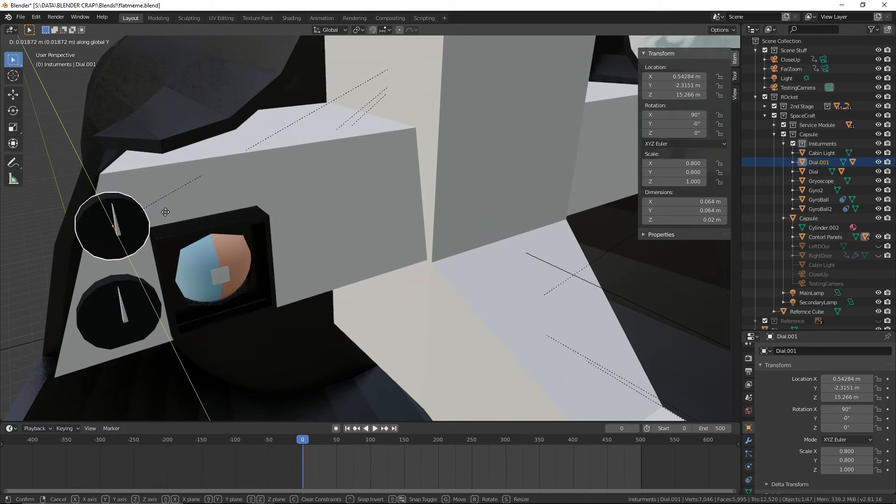
pyautogui.click(171, 212)
pyautogui.scroll(2, 198, 217)
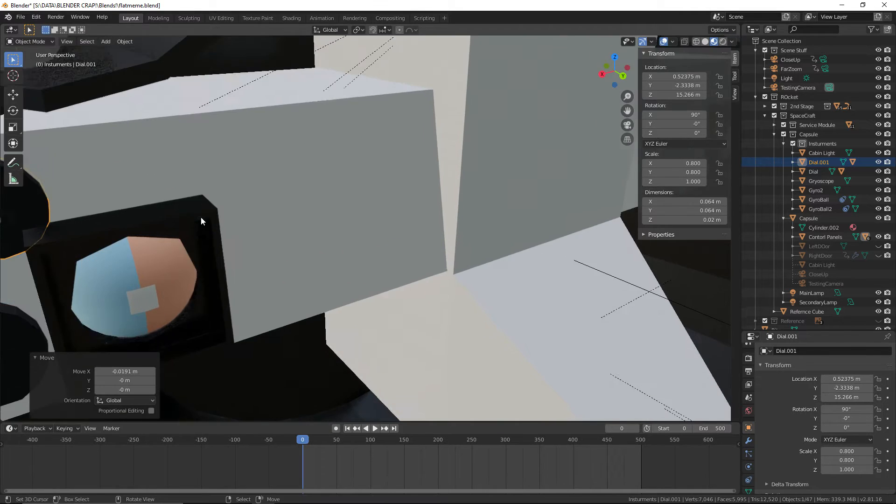
pyautogui.keyDown('shift'); pyautogui.moveTo(210, 218); pyautogui.dragTo(297, 231, button='middle'); pyautogui.keyUp('shift')
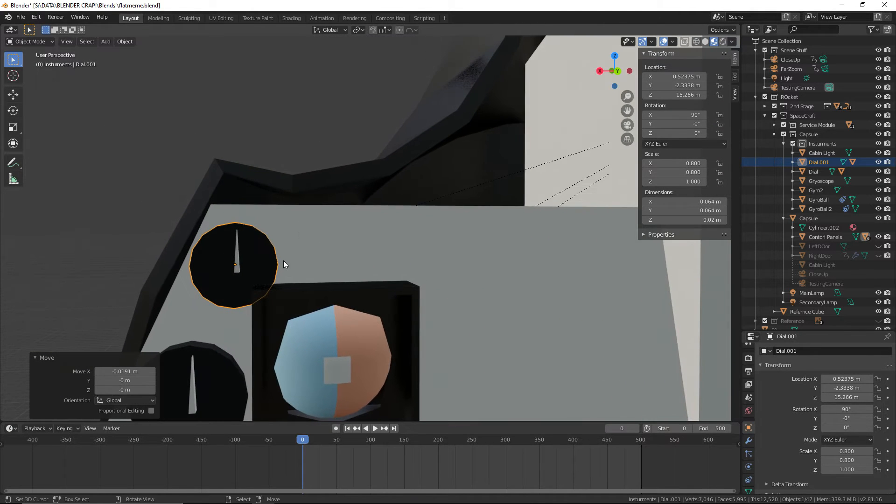
pyautogui.scroll(-1, 286, 272)
pyautogui.moveTo(287, 273); pyautogui.dragTo(295, 267, button='middle')
pyautogui.press('g')
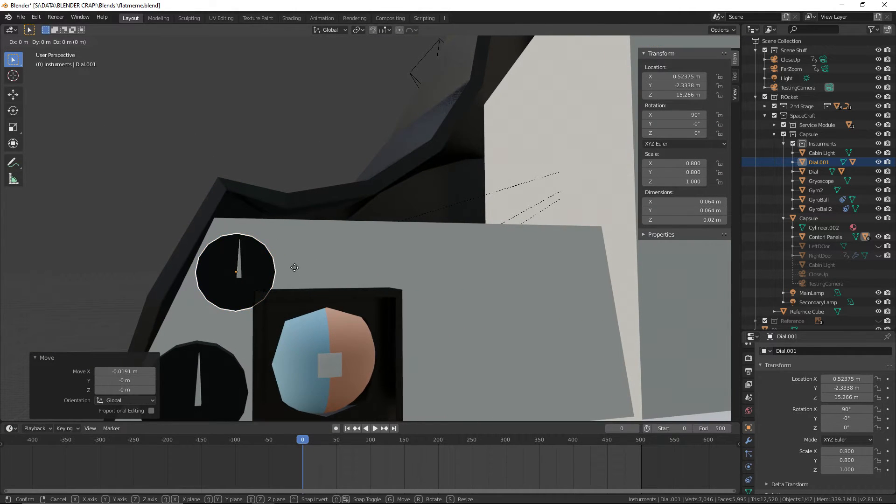
pyautogui.hotkey('shift', 'z')
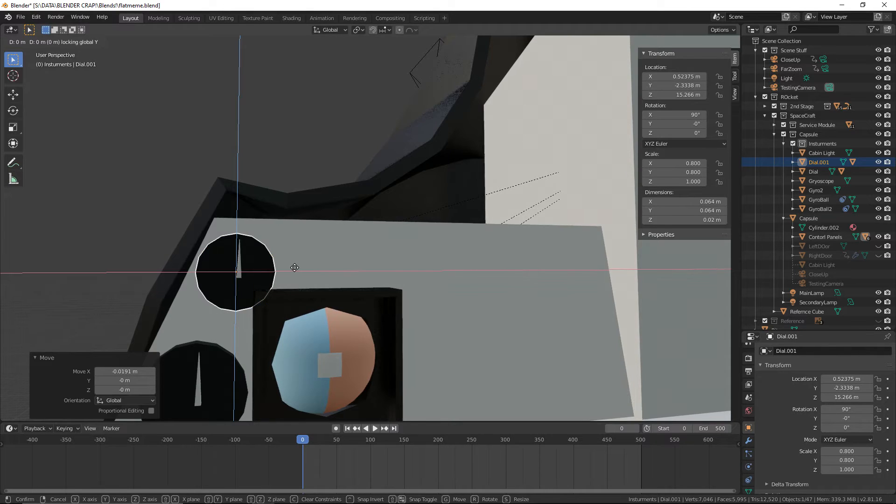
pyautogui.rightClick(275, 293)
pyautogui.scroll(-1, 285, 297)
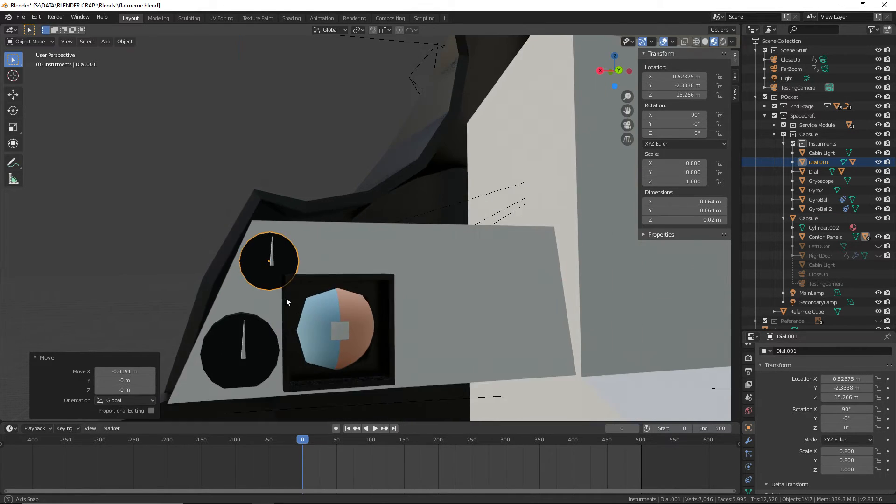
pyautogui.moveTo(286, 297); pyautogui.dragTo(313, 325, button='middle')
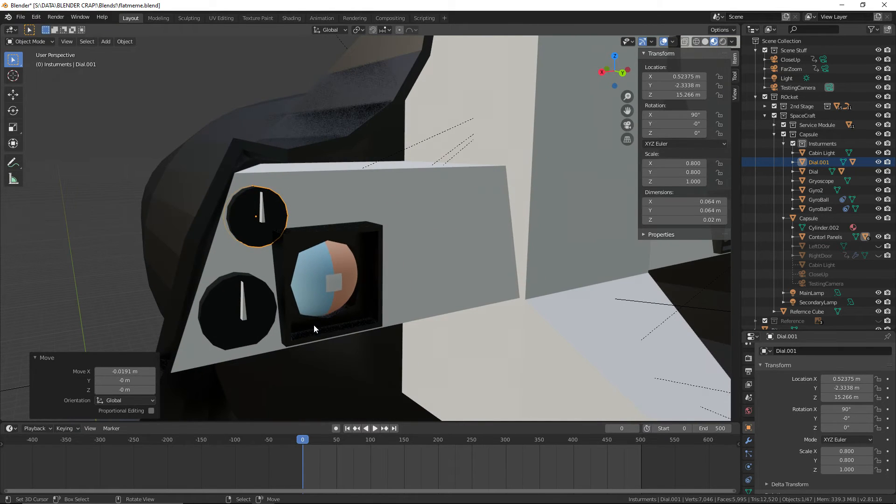
# Move the lower dial along Y to about -2.3078 m, out from the control panel face
pyautogui.click(279, 294)
pyautogui.click(266, 304)
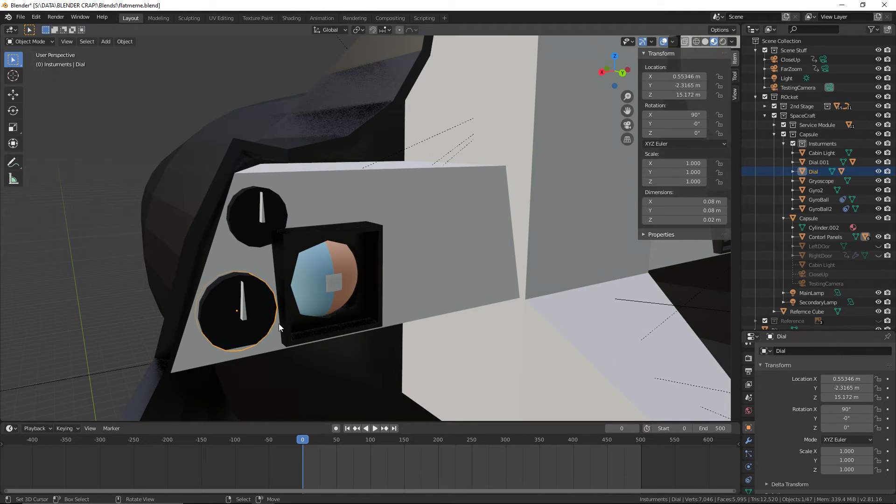
pyautogui.press('g')
pyautogui.press('x')
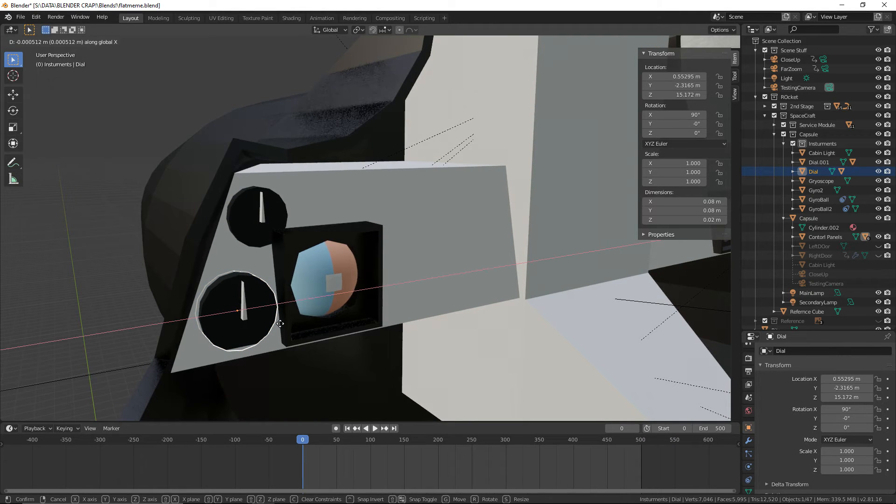
pyautogui.click(282, 327)
# Move the upper dial 0.0193 m along X toward the capsule wall and lower it 0.0238 m along Z
pyautogui.click(248, 234)
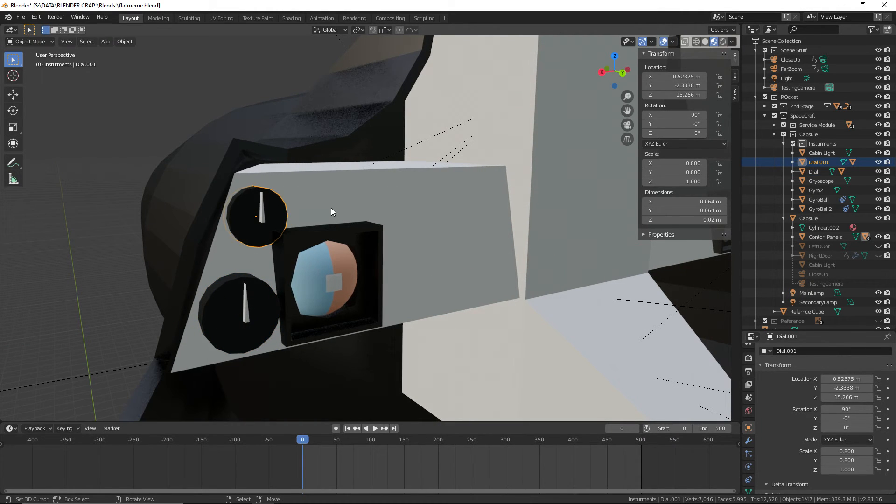
pyautogui.press('g')
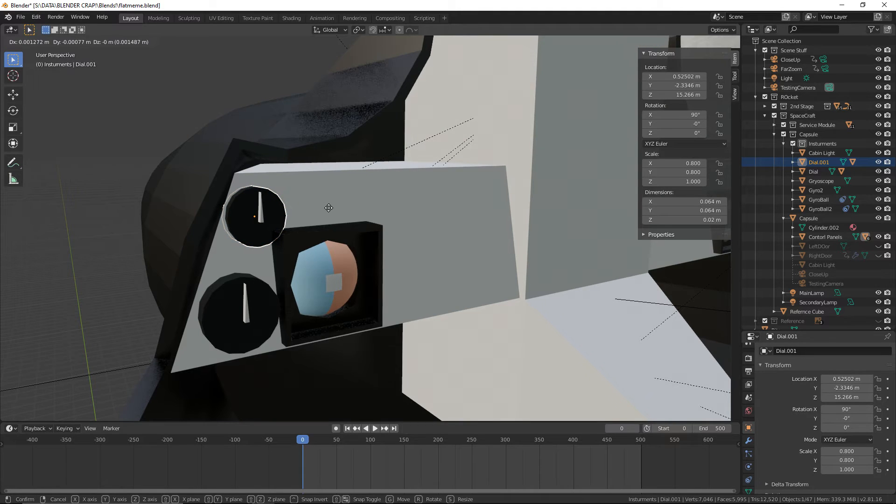
pyautogui.click(324, 202)
pyautogui.press('g')
pyautogui.press('z')
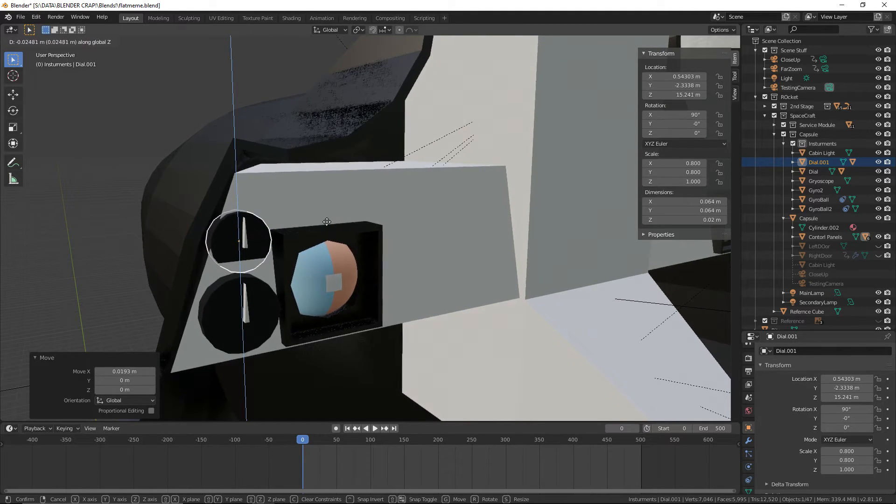
pyautogui.click(326, 221)
pyautogui.scroll(5, 298, 215)
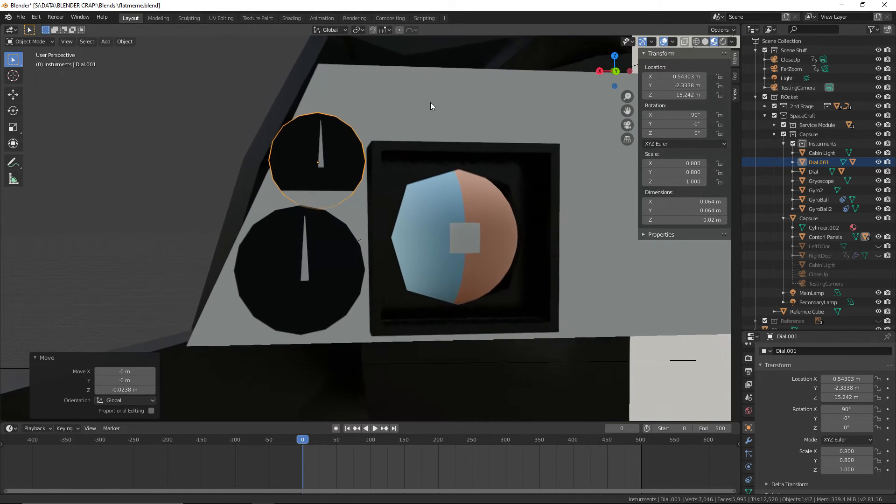
# Lower the larger dial beside the gyro display slightly along Z to about 15.168 m
pyautogui.click(317, 276)
pyautogui.press('g')
pyautogui.press('z')
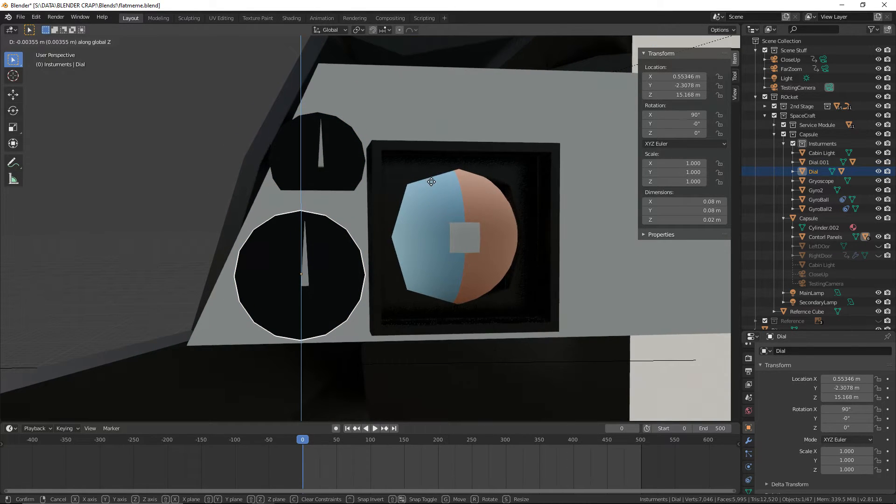
pyautogui.click(432, 182)
# Move the upper dial 0.00481 m along Y so it stands out from the sloped panel
pyautogui.click(357, 186)
pyautogui.moveTo(360, 183)
pyautogui.mouseDown(button='middle')
pyautogui.moveTo(370, 179)
pyautogui.moveTo(365, 206)
pyautogui.moveTo(371, 188)
pyautogui.moveTo(382, 222)
pyautogui.moveTo(351, 206)
pyautogui.moveTo(351, 192)
pyautogui.mouseUp(button='middle')
pyautogui.press('g')
pyautogui.press('x')
pyautogui.press('y')
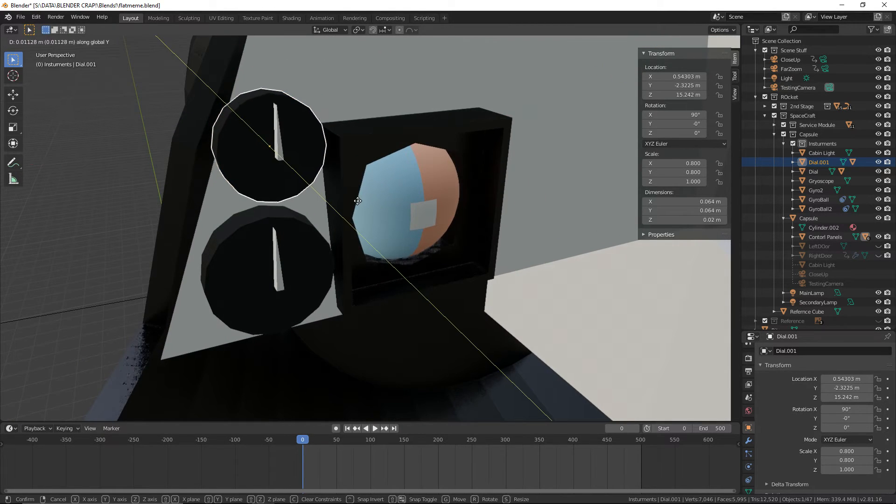
pyautogui.click(353, 196)
pyautogui.moveTo(353, 197); pyautogui.dragTo(391, 150, button='middle')
pyautogui.keyDown('shift'); pyautogui.moveTo(338, 348); pyautogui.dragTo(370, 294, button='middle'); pyautogui.keyUp('shift')
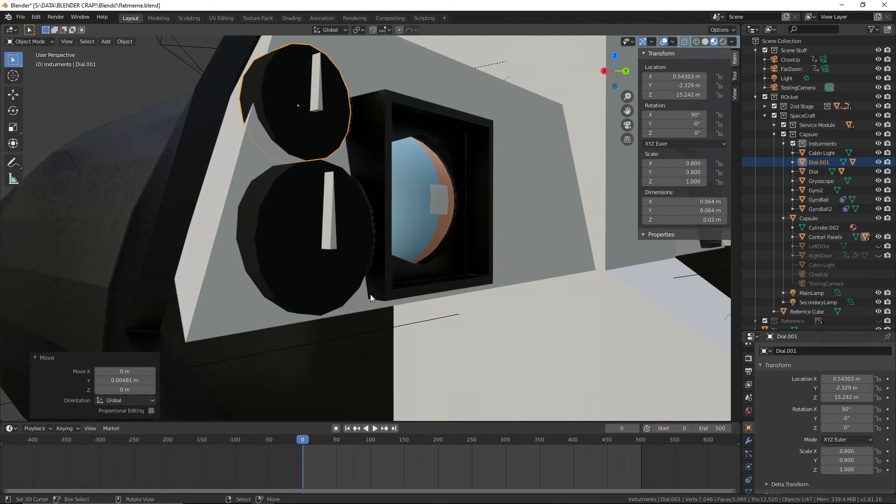
# Scale the lower dial by 0.724 in X and Z, leaving its depth along Y out of the scaling
pyautogui.rightClick(346, 257)
pyautogui.moveTo(346, 257); pyautogui.dragTo(290, 273, button='middle')
pyautogui.keyDown('shift'); pyautogui.moveTo(390, 247); pyautogui.dragTo(422, 255, button='middle'); pyautogui.keyUp('shift')
pyautogui.press('s')
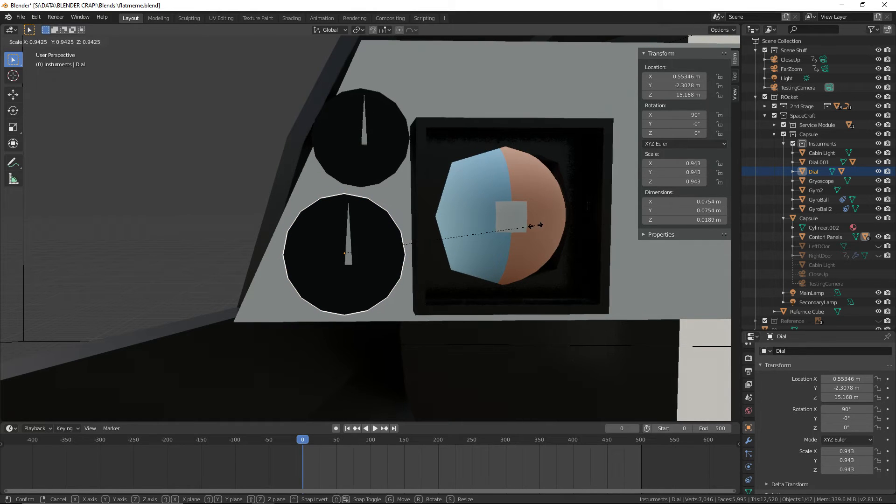
pyautogui.rightClick(490, 231)
pyautogui.moveTo(490, 231)
pyautogui.mouseDown(button='middle')
pyautogui.moveTo(430, 251)
pyautogui.moveTo(502, 236)
pyautogui.mouseUp(button='middle')
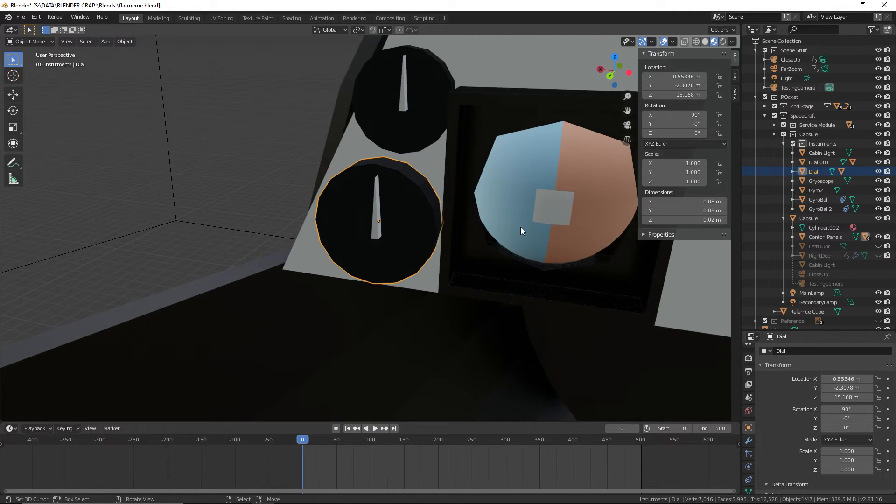
pyautogui.press('s')
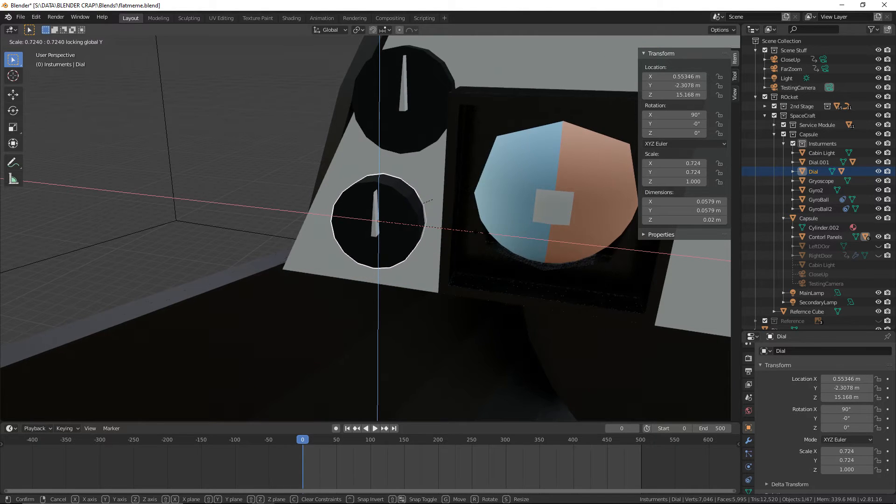
pyautogui.click(433, 200)
pyautogui.moveTo(432, 200); pyautogui.dragTo(511, 232, button='middle')
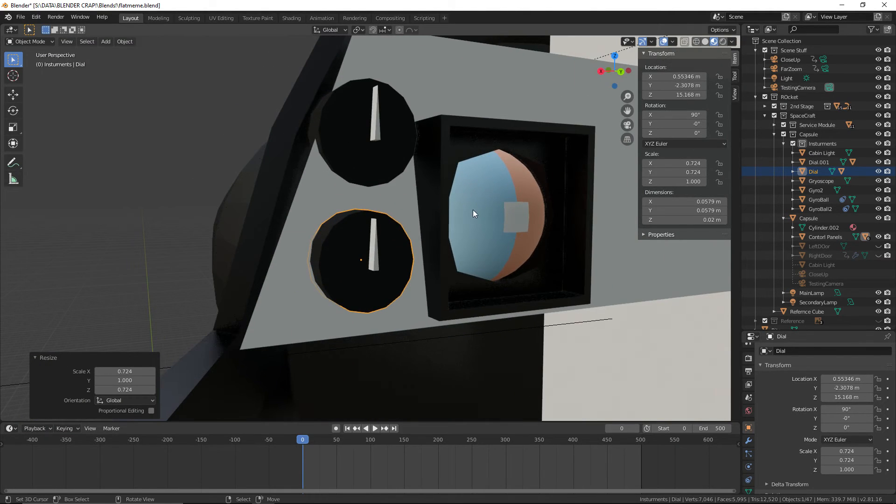
# Lower the resized bottom dial 0.0102 m along Z toward the panel's lower edge
pyautogui.press('g')
pyautogui.press('z')
pyautogui.click(471, 226)
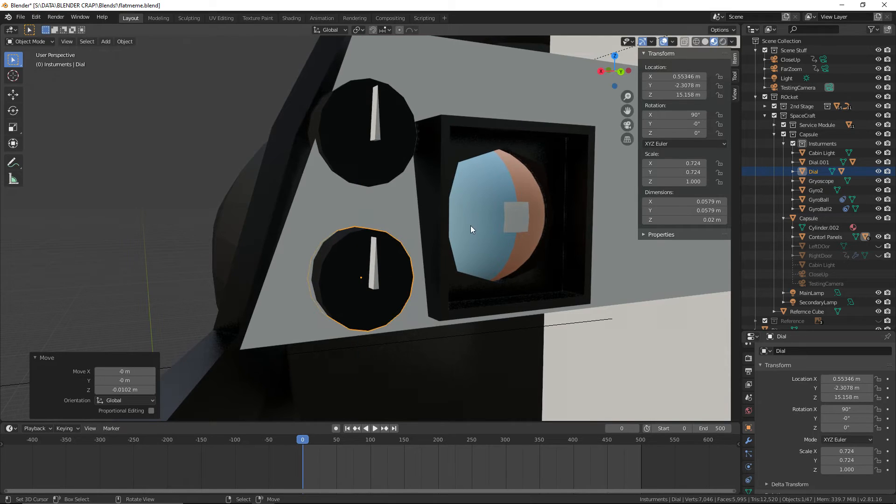
pyautogui.moveTo(471, 225); pyautogui.dragTo(454, 228, button='middle')
# Scale the upper dial by 0.685 in X and Z only, and lower it 0.0246 m along Z
pyautogui.click(407, 135)
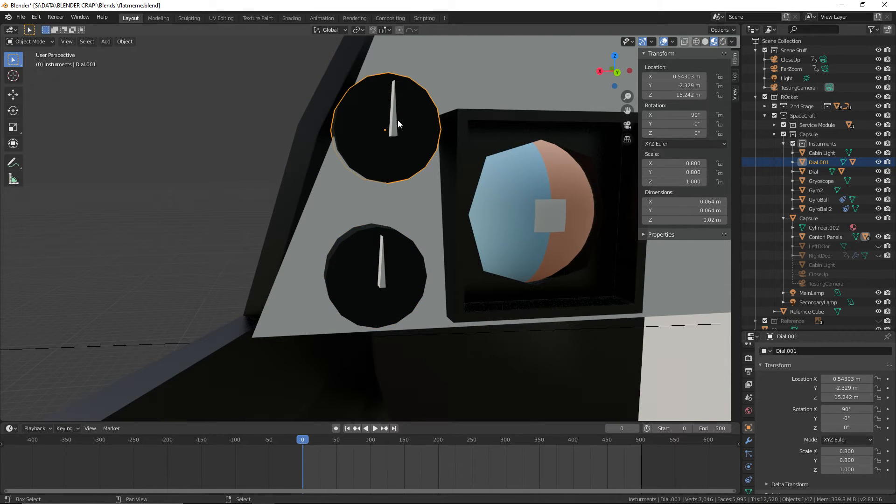
pyautogui.press('s')
pyautogui.hotkey('shift', 'y')
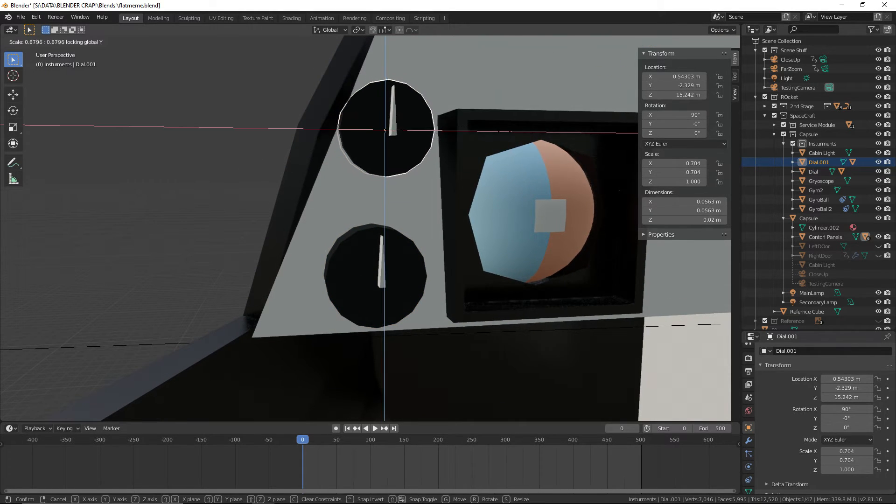
pyautogui.click(477, 131)
pyautogui.press('g')
pyautogui.press('z')
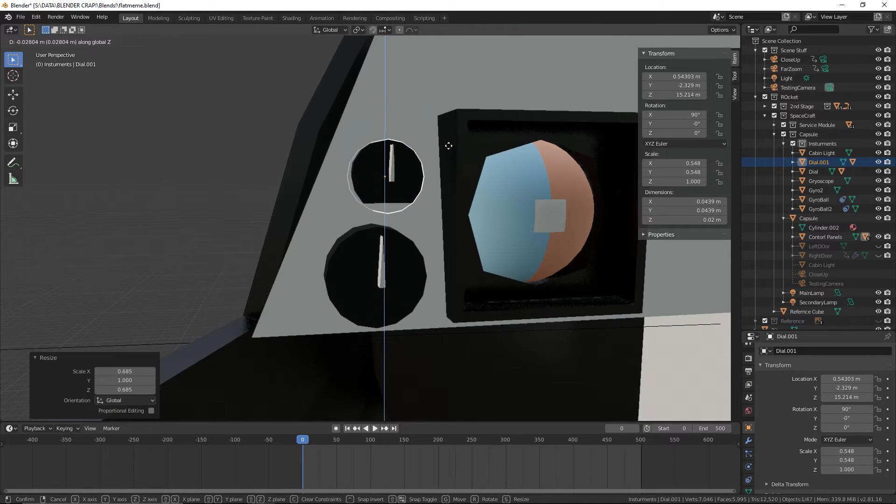
pyautogui.click(448, 143)
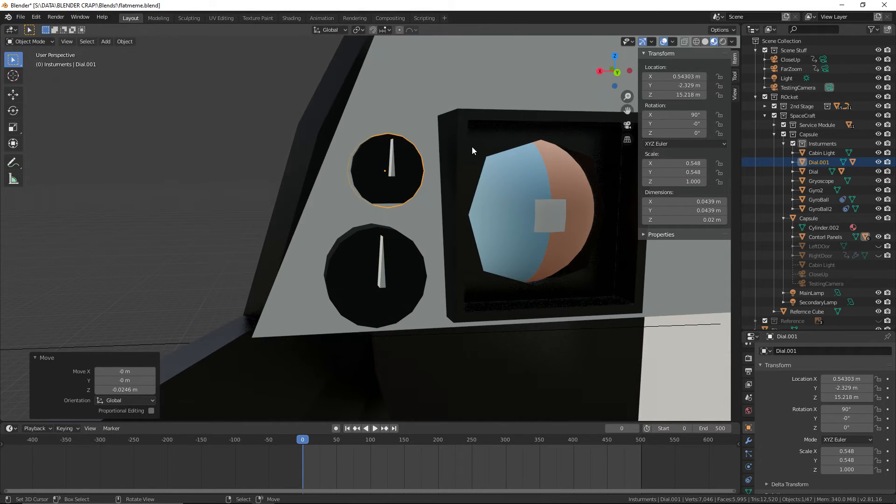
# Enlarge the upper dial's face to a scale of about 0.684, excluding Y, and raise it along Z to about 15.223 m
pyautogui.press('s')
pyautogui.hotkey('shift', 'y')
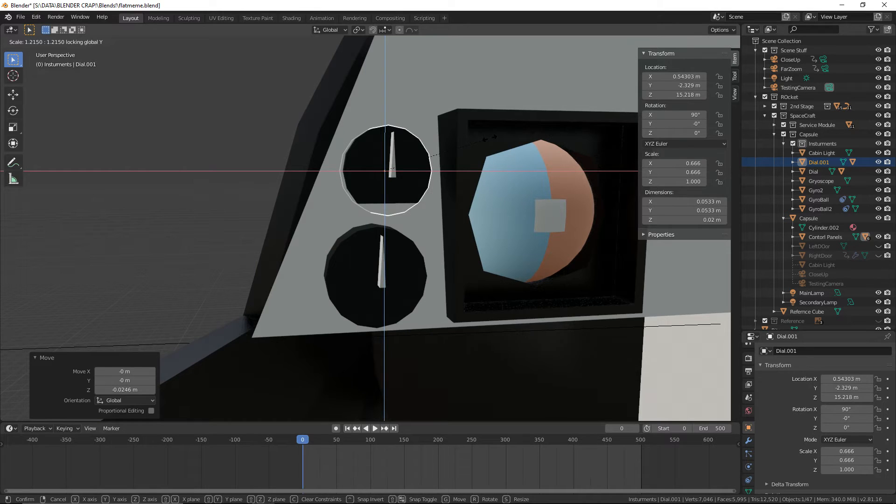
pyautogui.click(493, 137)
pyautogui.moveTo(493, 137); pyautogui.dragTo(265, 119, button='middle')
pyautogui.press('g')
pyautogui.press('z')
pyautogui.click(500, 183)
# Move the upper dial 0.00672 m along Y out from the panel and save the file
pyautogui.press('g')
pyautogui.press('y')
pyautogui.click(512, 164)
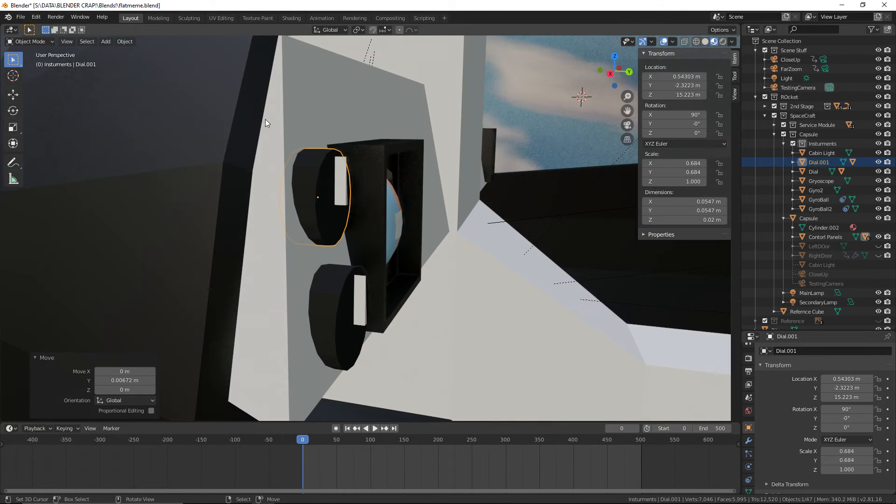
pyautogui.click(36, 18)
pyautogui.hotkey('ctrl', 's')
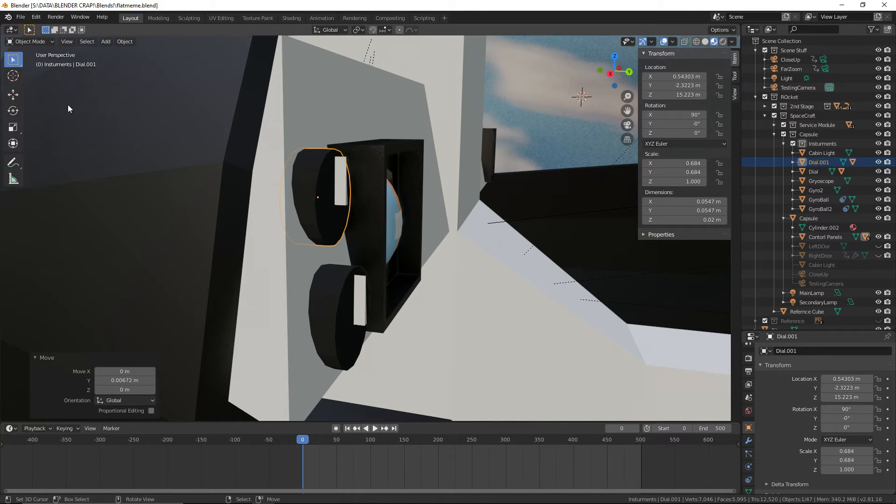
# Raise the bottom dial 0.00307 m along Z, shift it 0.00386 m along X, and save the file
pyautogui.click(330, 302)
pyautogui.moveTo(360, 302); pyautogui.dragTo(418, 298, button='middle')
pyautogui.press('g')
pyautogui.press('z')
pyautogui.click(443, 298)
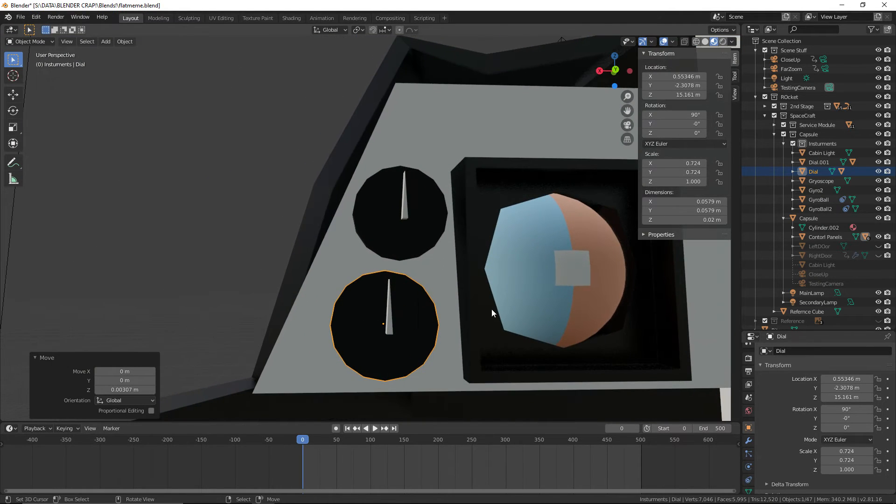
pyautogui.press('g')
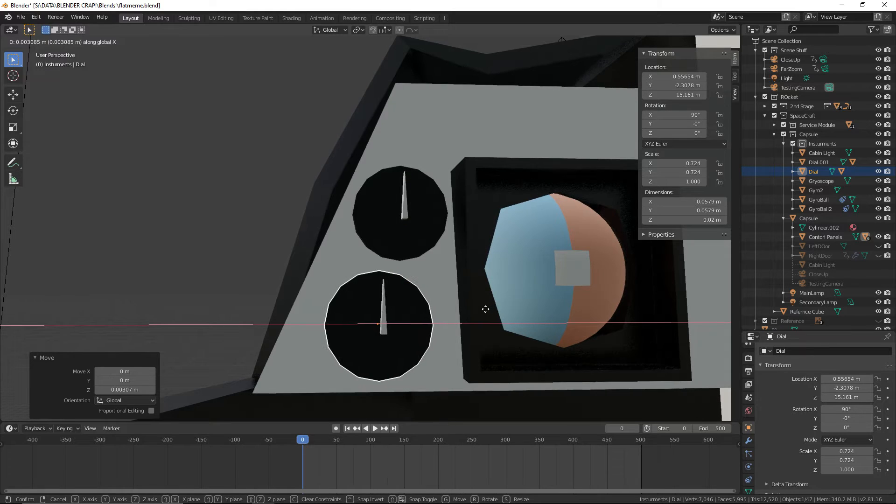
pyautogui.click(484, 310)
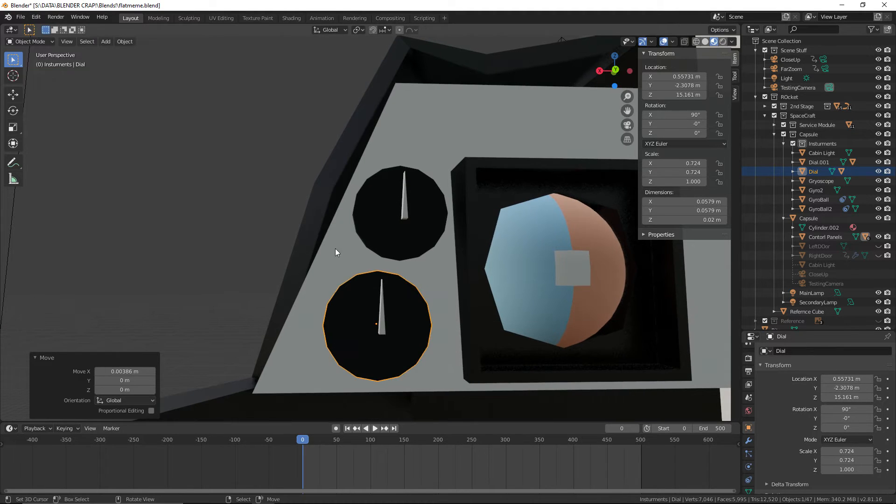
pyautogui.click(21, 18)
pyautogui.click(68, 78)
# Enlarge the bottom dial's face to a scale of about 0.788, excluding Y, and save the file
pyautogui.press('s')
pyautogui.hotkey('shift', 'y')
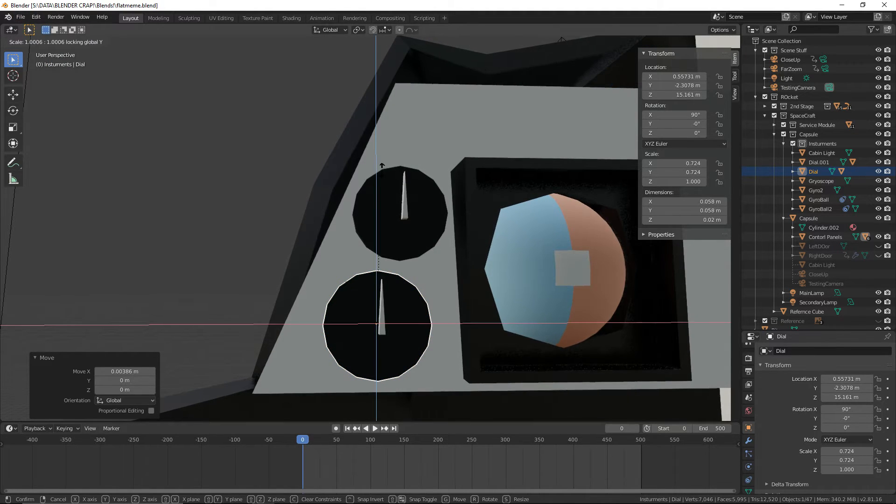
pyautogui.click(406, 156)
pyautogui.scroll(-3, 255, 145)
pyautogui.click(252, 156)
pyautogui.click(21, 18)
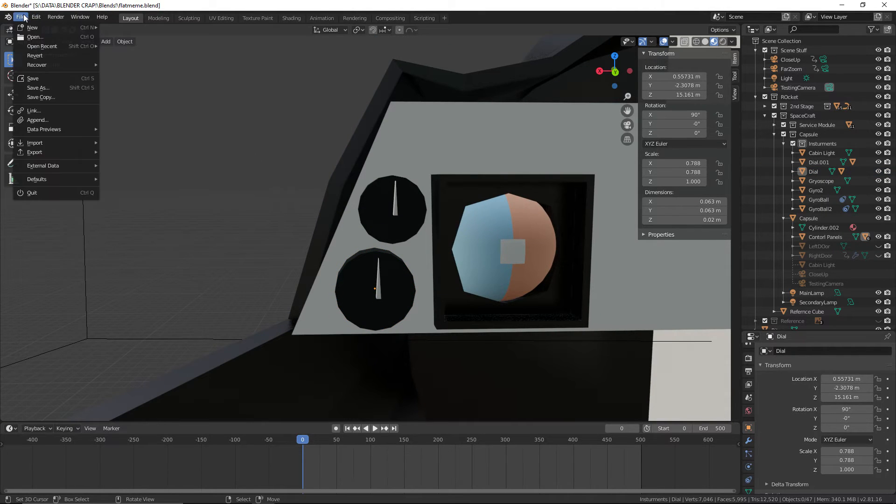
pyautogui.click(39, 79)
# Push the bottom dial back into the panel by moving it -0.00546 m along Y
pyautogui.moveTo(242, 150); pyautogui.dragTo(362, 334, button='middle')
pyautogui.click(293, 332)
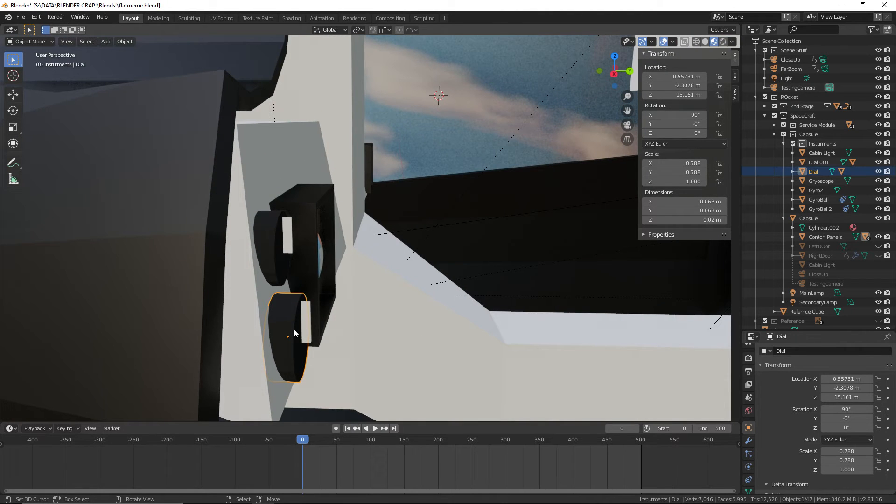
pyautogui.press('g')
pyautogui.press('y')
pyautogui.click(495, 327)
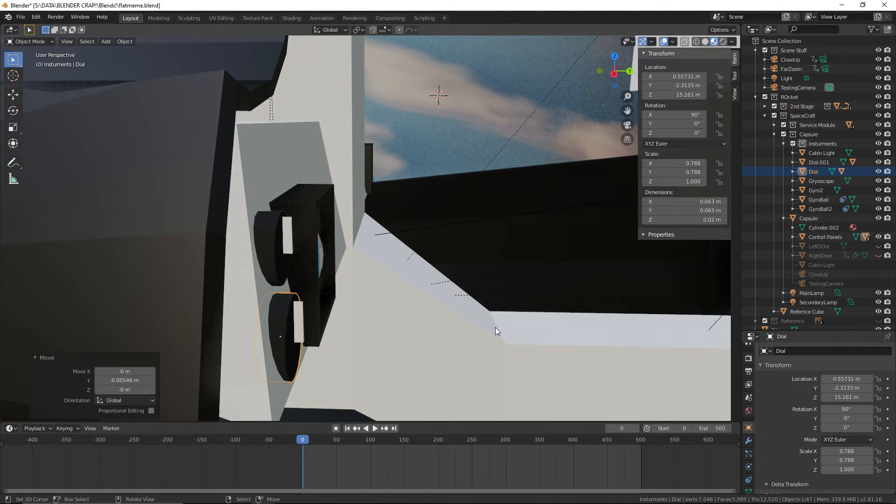
# Push the upper dial back into the panel along Y to about -2.3264 m and save the file
pyautogui.click(275, 252)
pyautogui.press('g')
pyautogui.press('y')
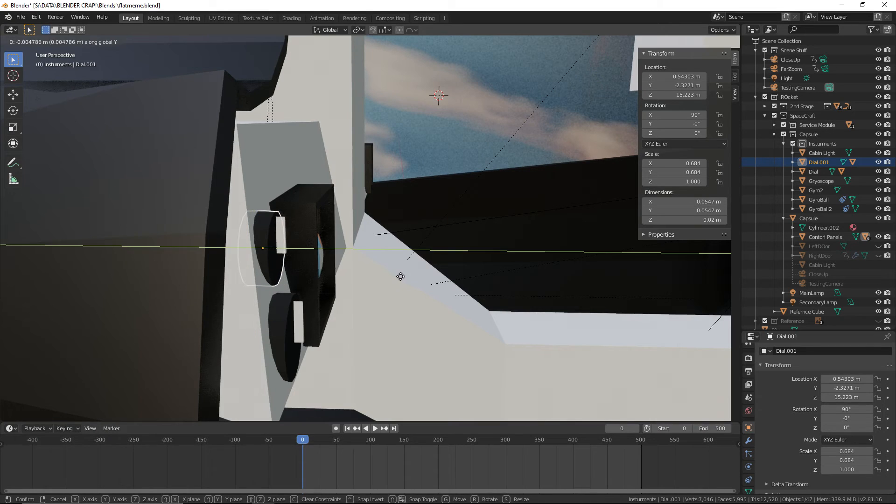
pyautogui.click(401, 280)
pyautogui.press('g')
pyautogui.press('y')
pyautogui.click(400, 279)
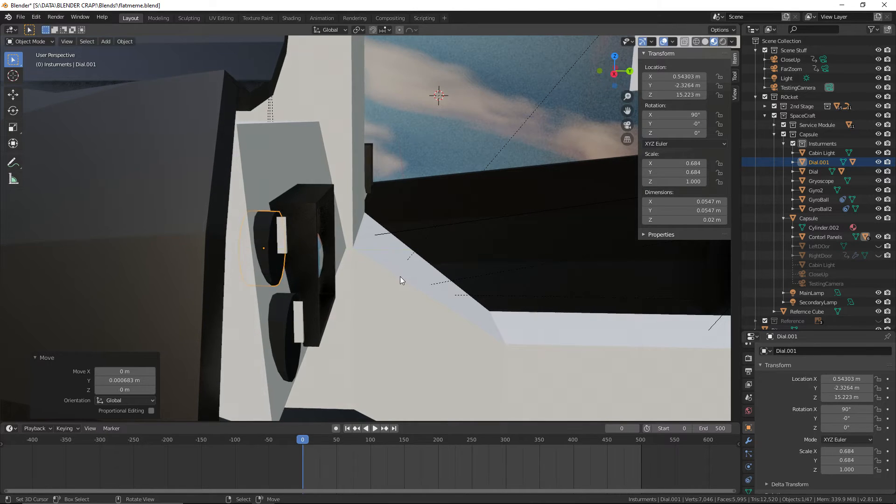
pyautogui.moveTo(400, 278); pyautogui.dragTo(439, 155, button='middle')
pyautogui.click(21, 16)
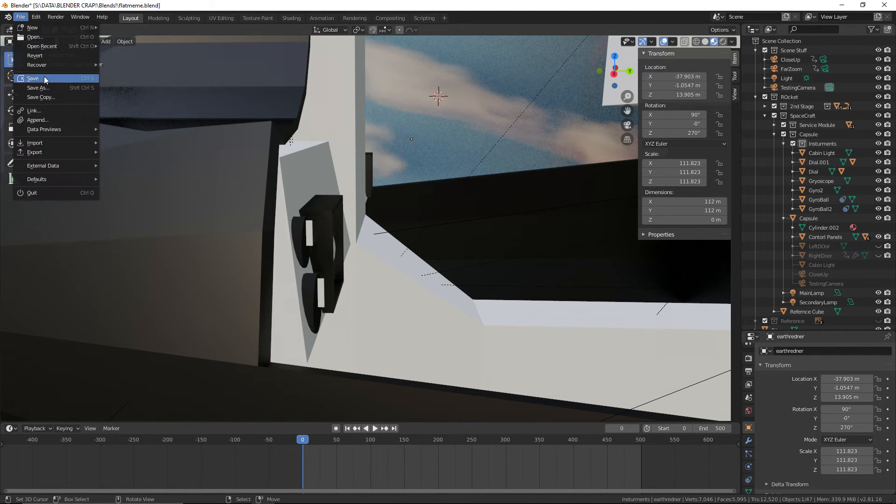
pyautogui.click(40, 79)
pyautogui.moveTo(435, 121); pyautogui.dragTo(404, 189, button='middle')
pyautogui.scroll(3, 388, 229)
pyautogui.click(21, 17)
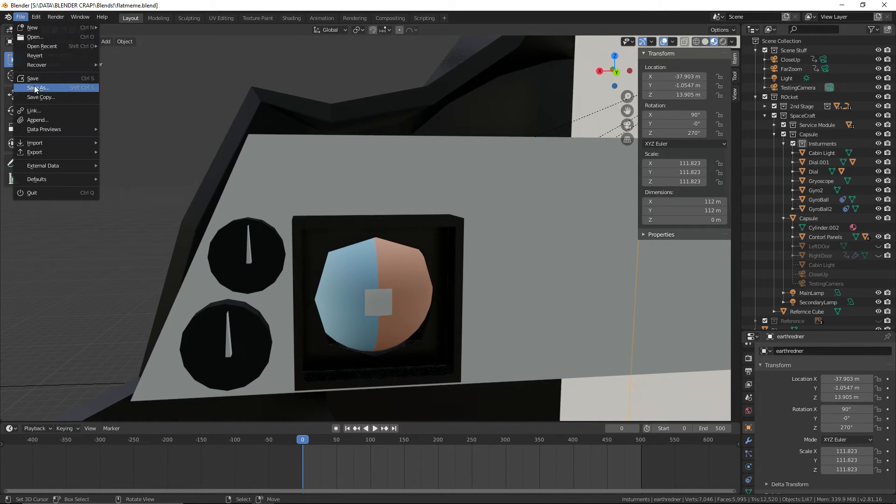
pyautogui.click(40, 79)
# Examine the Gemini 6 interior reference photo for the instruments to place on the rest of the panel
pyautogui.moveTo(393, 107); pyautogui.dragTo(421, 151, button='middle')
pyautogui.scroll(-2, 471, 175)
pyautogui.press('ctrl+super+Right')
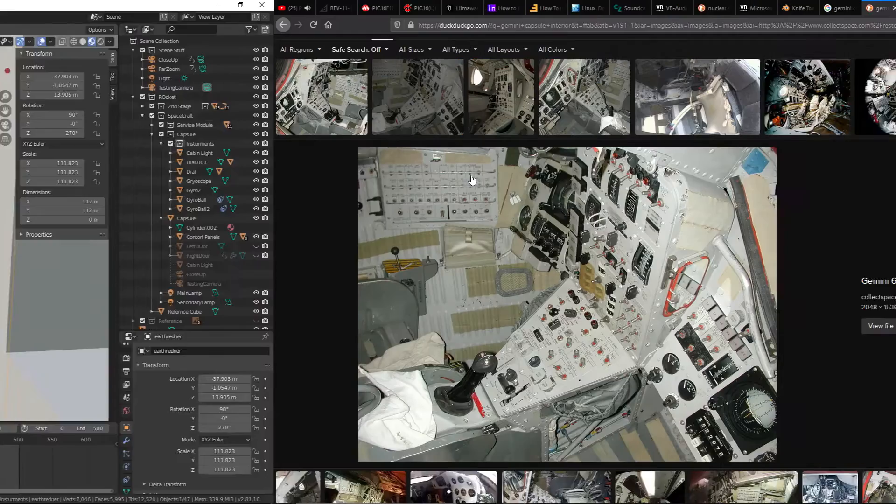
pyautogui.press('ctrl+super+Left')
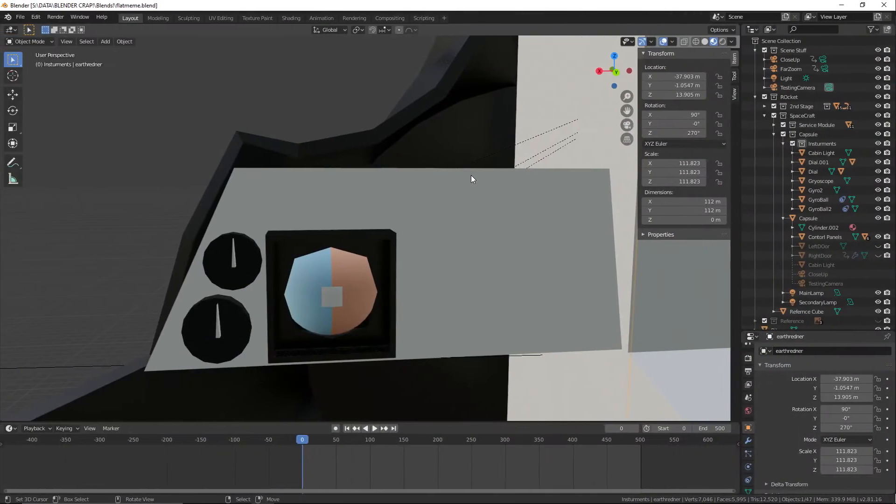
pyautogui.scroll(2, 420, 280)
pyautogui.moveTo(378, 275); pyautogui.dragTo(345, 192, button='middle')
pyautogui.click(106, 41)
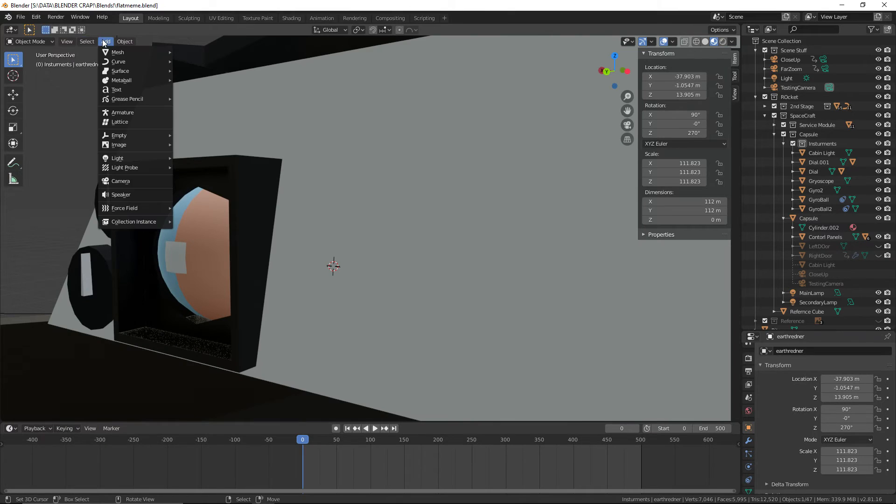
pyautogui.moveTo(109, 50)
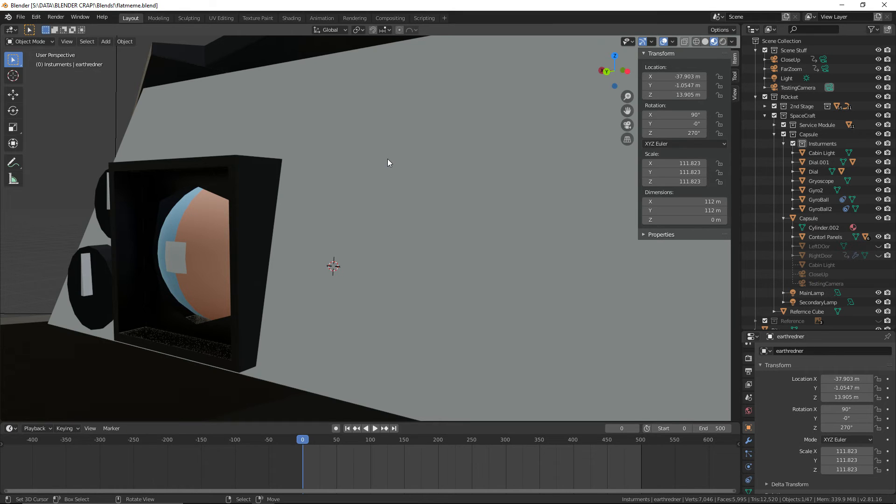
pyautogui.press('ctrl+super+Right')
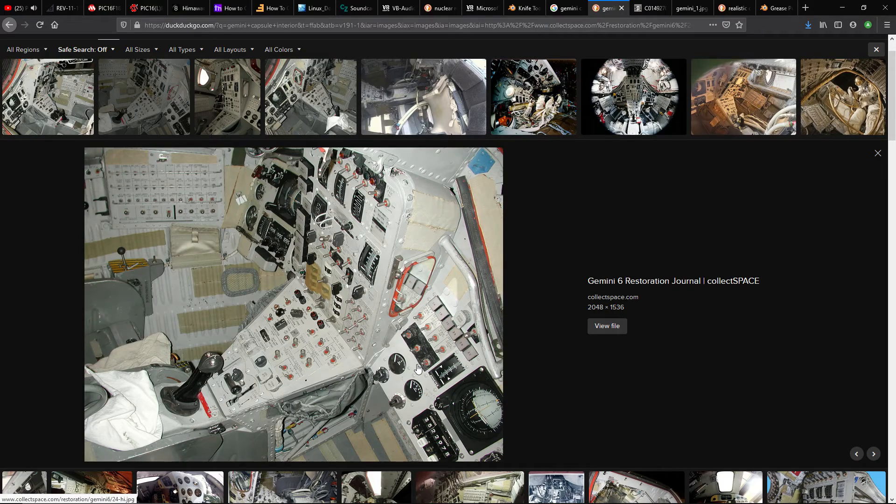
pyautogui.press('ctrl+super+Left')
pyautogui.moveTo(475, 311); pyautogui.dragTo(518, 321, button='middle')
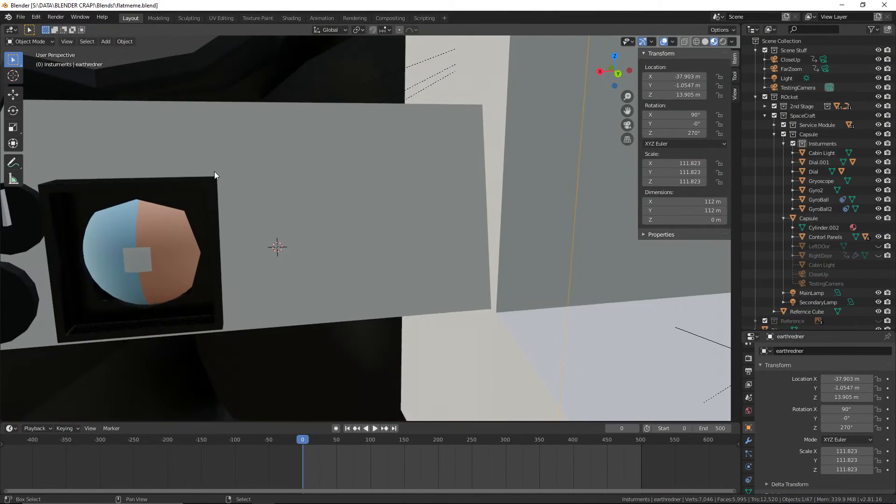
# Copy and paste the upper dial together with its needle
pyautogui.keyDown('shift'); pyautogui.moveTo(214, 171); pyautogui.dragTo(329, 163, button='middle'); pyautogui.keyUp('shift')
pyautogui.rightClick(149, 193)
pyautogui.keyDown('shift'); pyautogui.rightClick(137, 201); pyautogui.keyUp('shift')
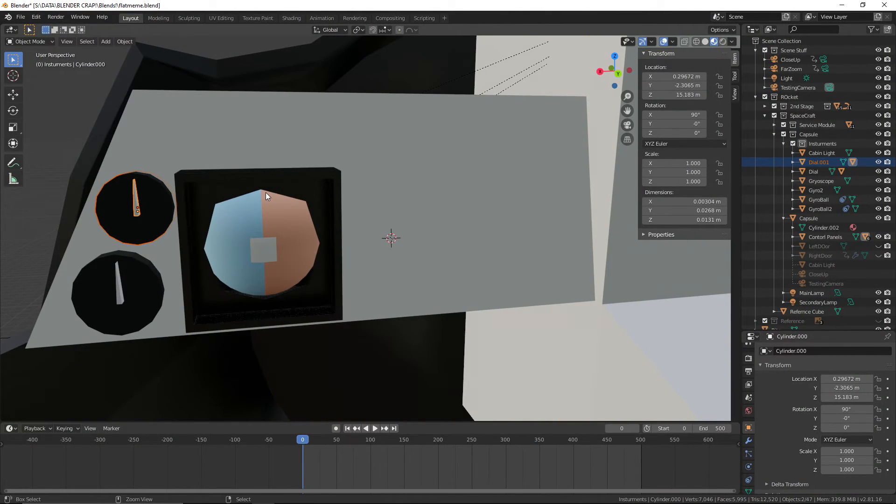
pyautogui.hotkey('ctrl', 'c')
pyautogui.hotkey('ctrl', 'v')
# Move the pasted dial -0.765 m along X onto the opposite control panel
pyautogui.moveTo(265, 193); pyautogui.dragTo(471, 215, button='middle')
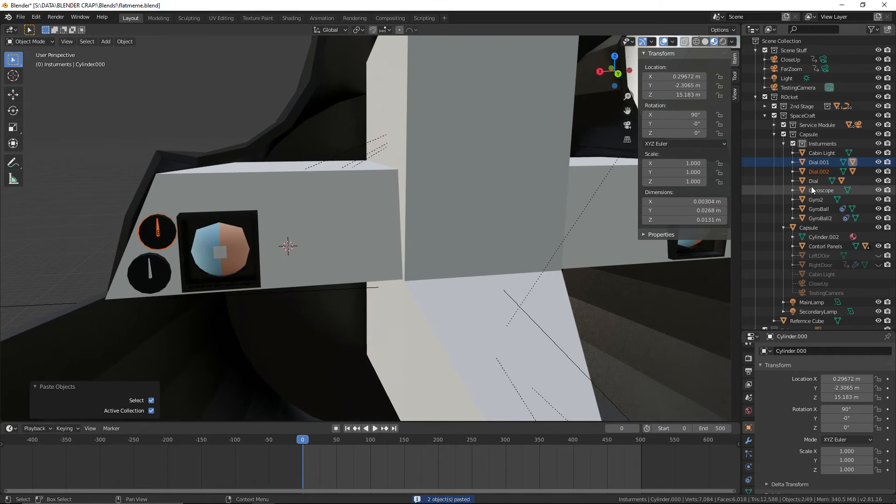
pyautogui.click(820, 163)
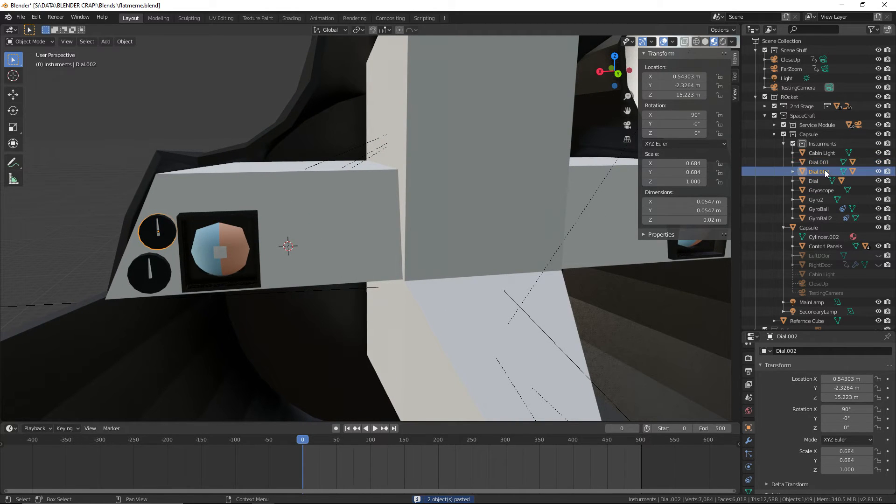
pyautogui.click(775, 171)
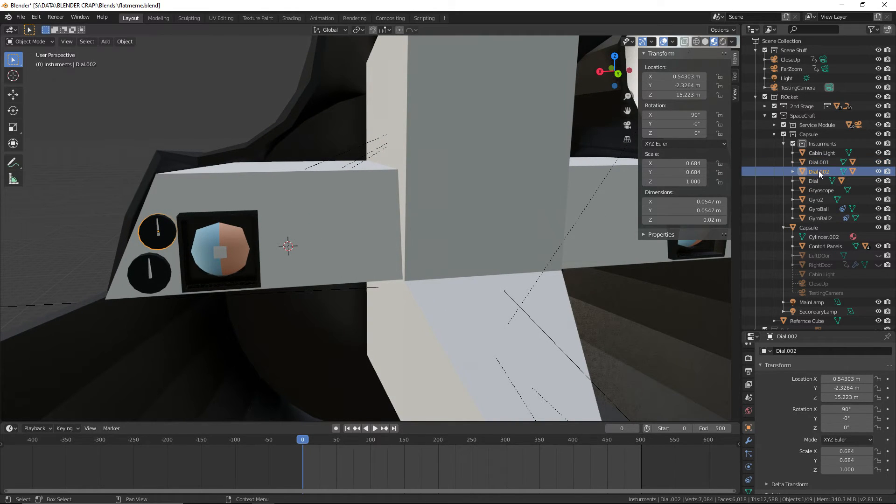
pyautogui.press('g')
pyautogui.press('y')
pyautogui.press('x')
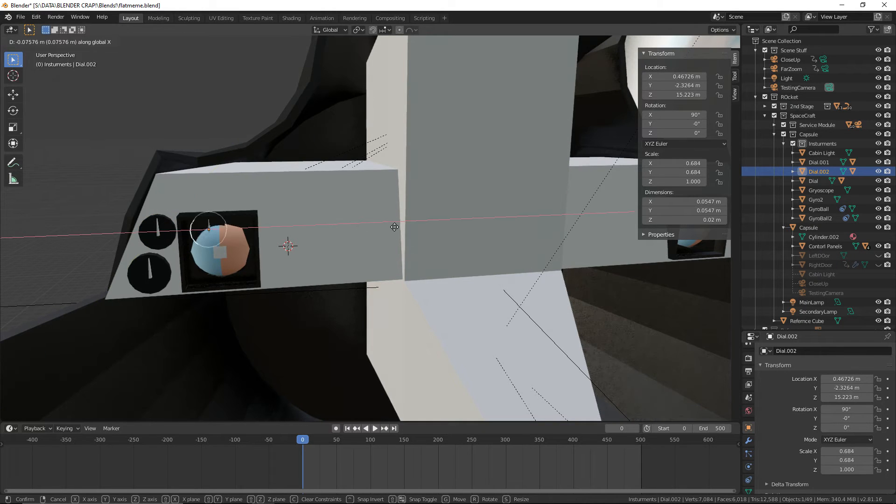
pyautogui.click(45, 231)
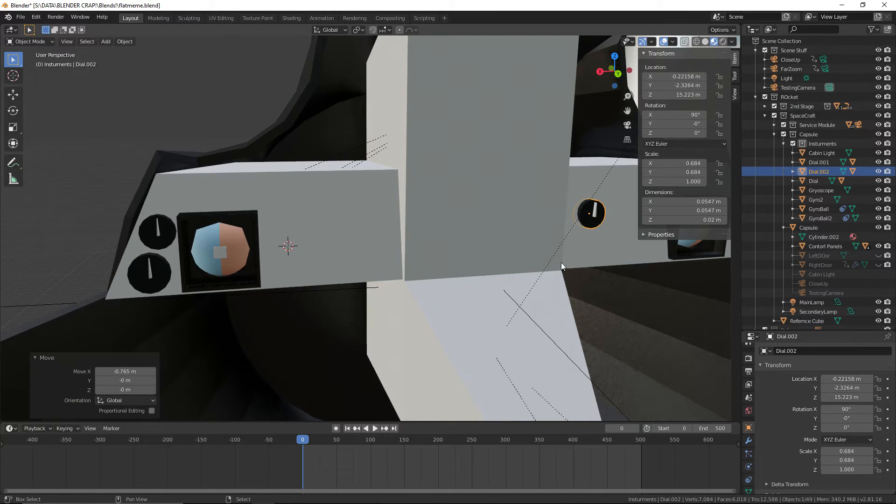
# Shift the pasted dial 0.0253 m along X toward the inner edge of the opposite panel
pyautogui.scroll(4, 407, 274)
pyautogui.keyDown('shift'); pyautogui.moveTo(561, 263); pyautogui.dragTo(417, 294, button='middle'); pyautogui.keyUp('shift')
pyautogui.moveTo(416, 294); pyautogui.dragTo(541, 294, button='middle')
pyautogui.press('g')
pyautogui.press('y')
pyautogui.press('x')
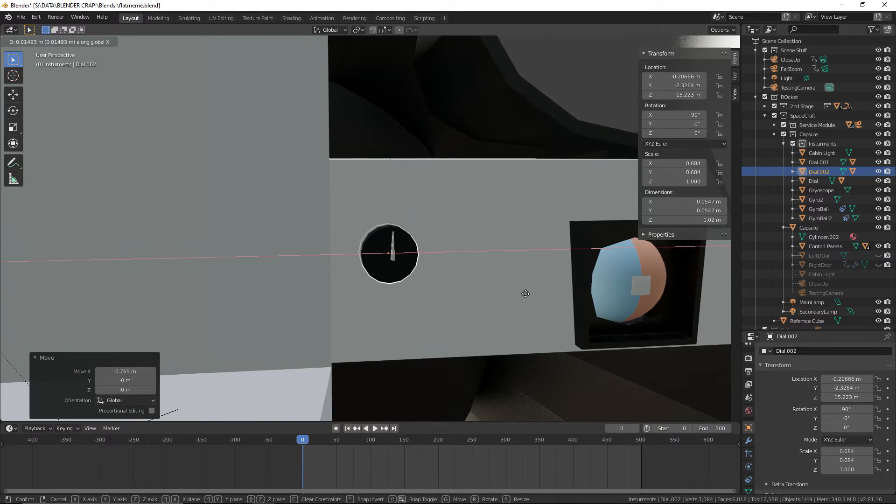
pyautogui.click(515, 293)
# Lower the pasted dial 0.0318 m along Z and move it 0.00821 m along Y out of the panel
pyautogui.press('g')
pyautogui.press('z')
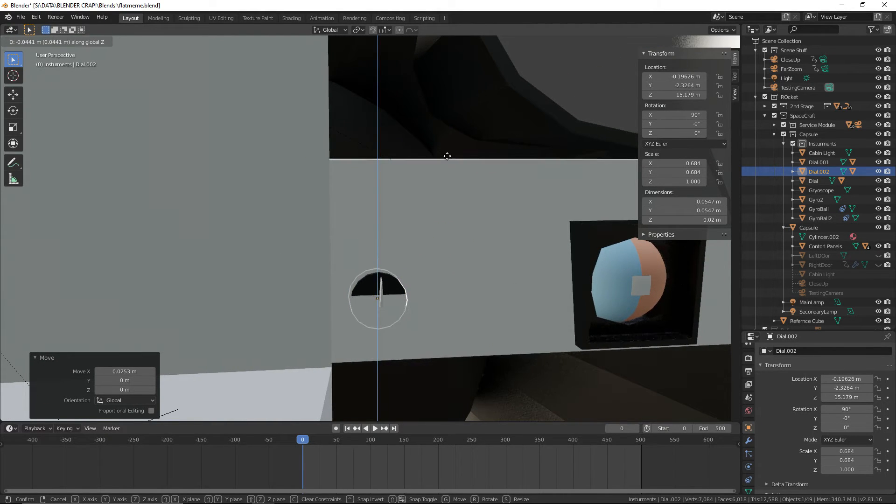
pyautogui.click(455, 165)
pyautogui.press('g')
pyautogui.press('y')
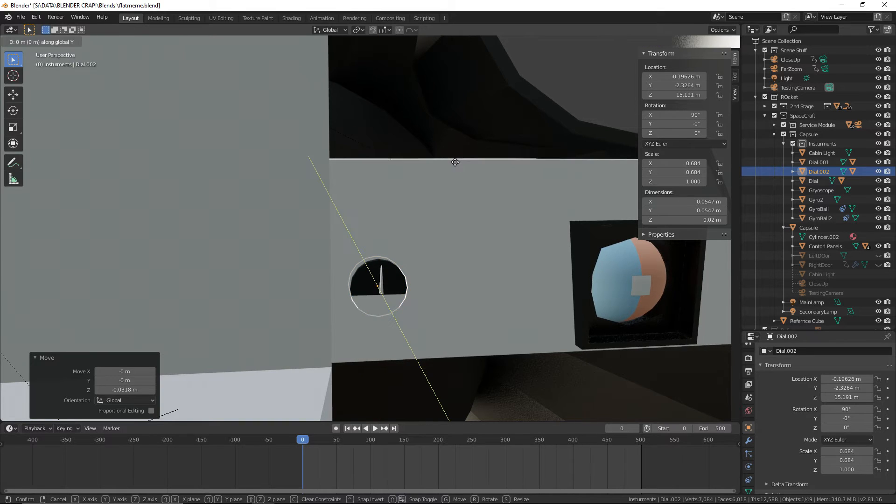
pyautogui.click(476, 173)
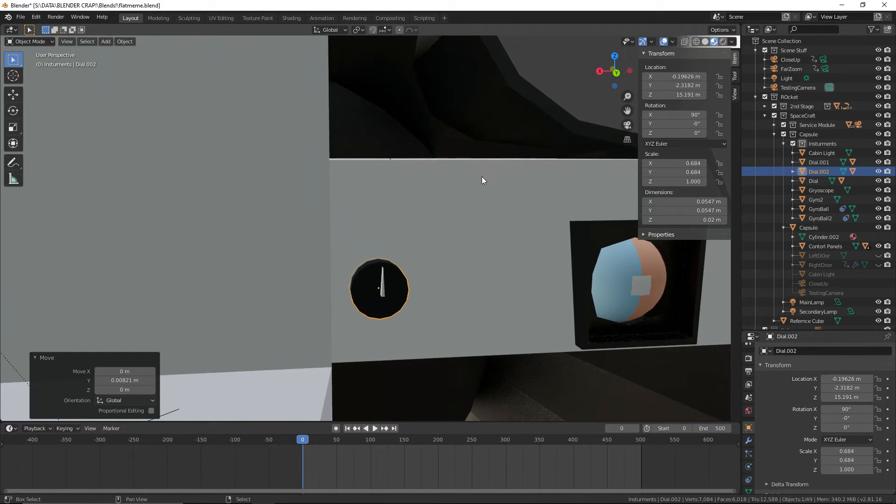
# Duplicate the opposite panel's dial with its needle and place the copy beside it along X, at about -0.26383 m
pyautogui.moveTo(481, 176); pyautogui.dragTo(379, 267, button='middle')
pyautogui.keyDown('shift'); pyautogui.click(344, 301); pyautogui.keyUp('shift')
pyautogui.hotkey('ctrl', 'c')
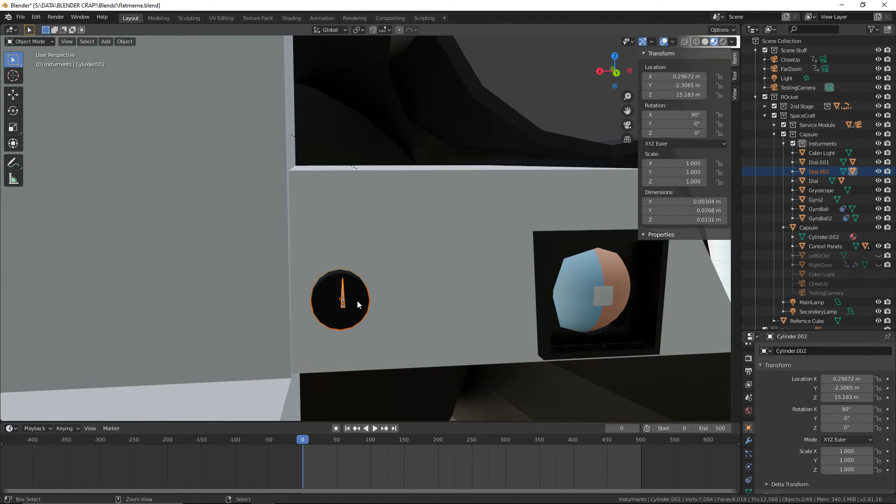
pyautogui.hotkey('ctrl', 'v')
pyautogui.press('g')
pyautogui.press('x')
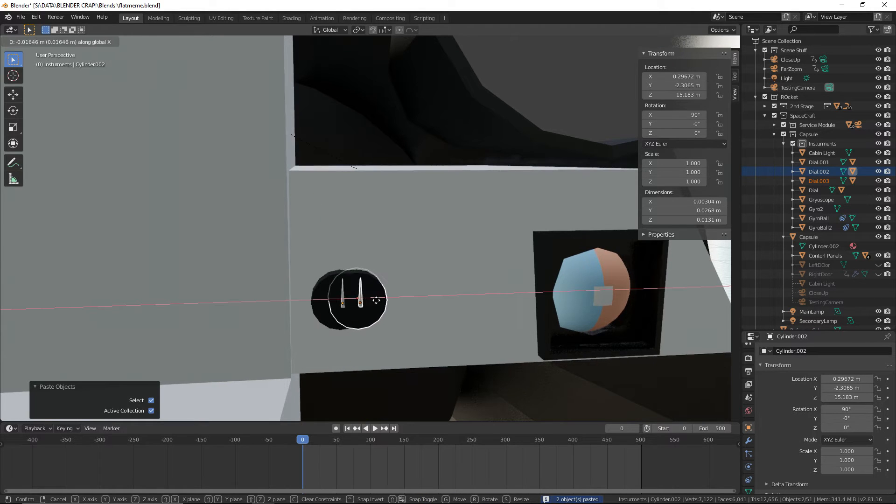
pyautogui.click(427, 299)
pyautogui.click(427, 299)
pyautogui.moveTo(441, 300); pyautogui.dragTo(411, 294, button='middle')
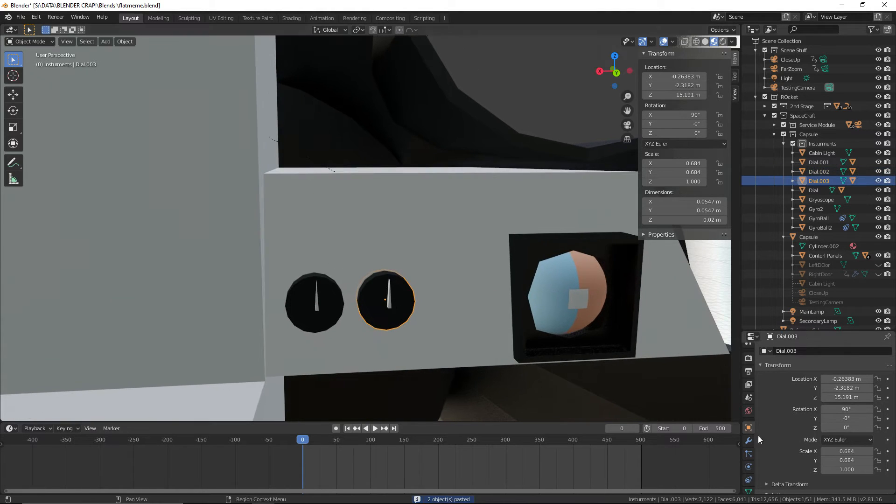
# Replace the newest dial's duplicated material with the shared Black Paint material
pyautogui.click(748, 410)
pyautogui.scroll(3, 584, 367)
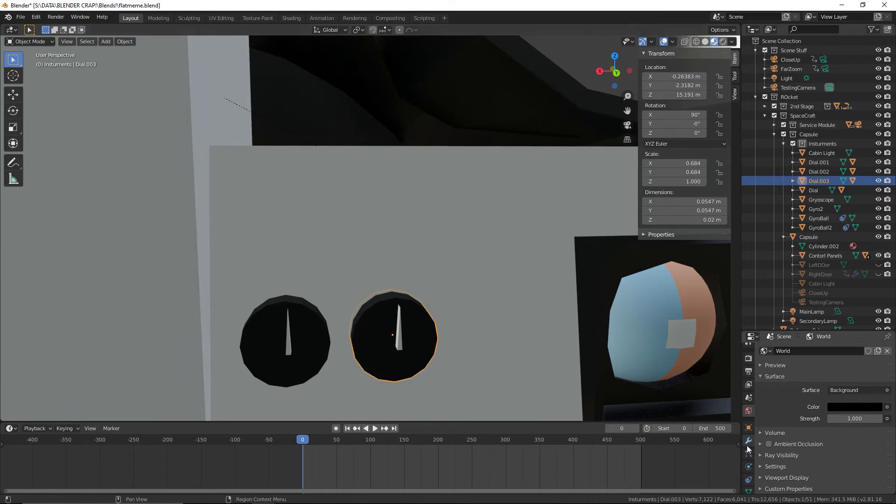
pyautogui.scroll(-2, 748, 457)
pyautogui.click(749, 466)
pyautogui.scroll(2, 791, 396)
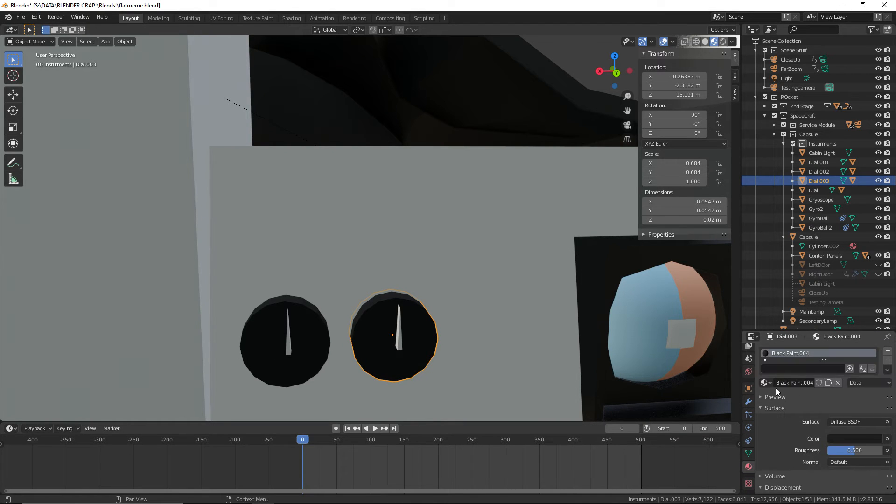
pyautogui.click(764, 382)
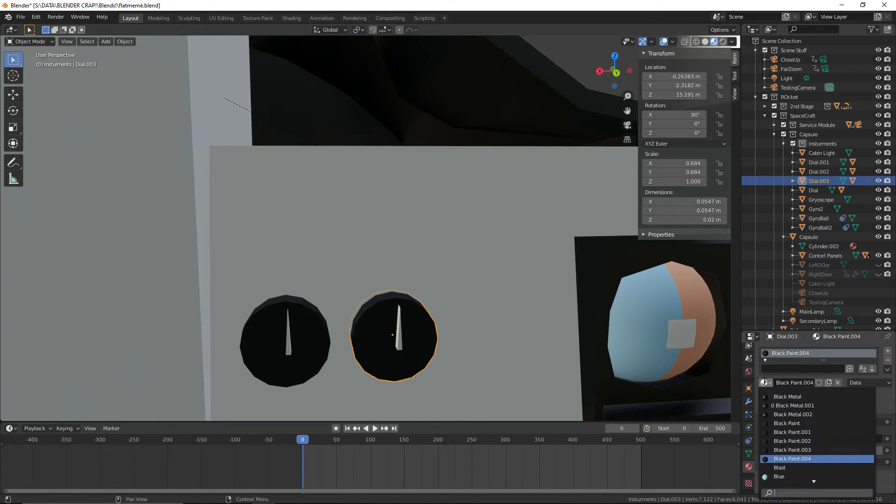
# Assign the shared Black Paint material to the neighbouring dial nearer the panel's inner edge
pyautogui.click(306, 363)
pyautogui.click(764, 382)
pyautogui.click(793, 393)
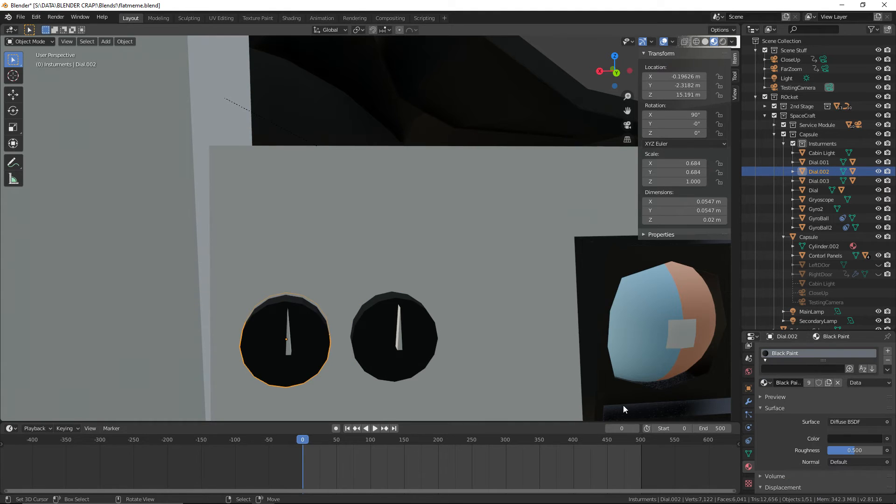
# Assign the shared White Paint material to both needles of the side-by-side dial pair
pyautogui.click(399, 339)
pyautogui.click(764, 382)
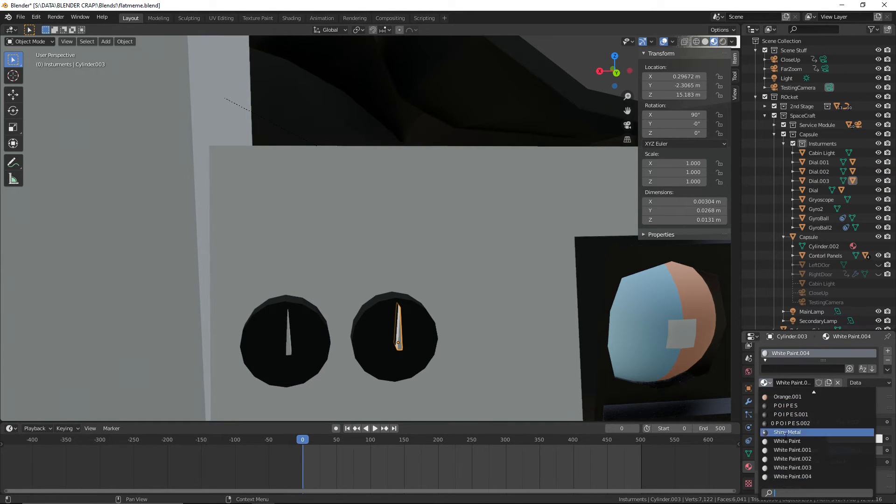
pyautogui.click(793, 441)
pyautogui.click(293, 338)
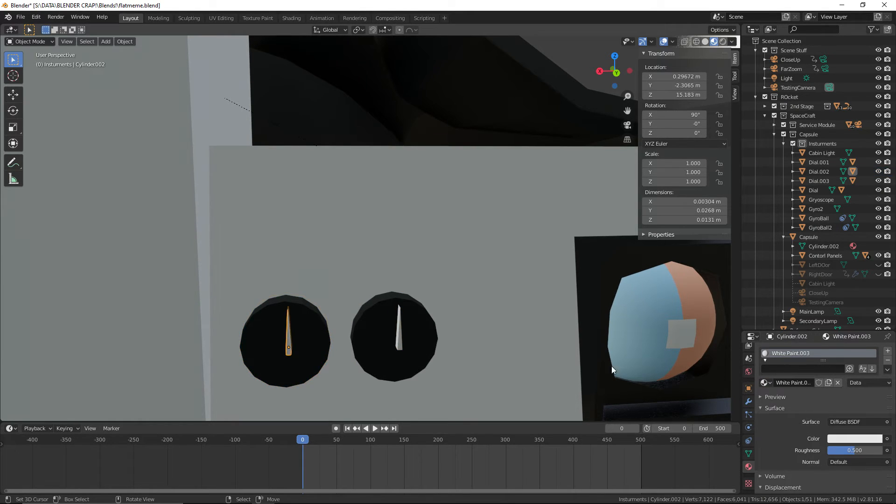
pyautogui.click(764, 382)
pyautogui.click(793, 440)
pyautogui.scroll(-3, 339, 339)
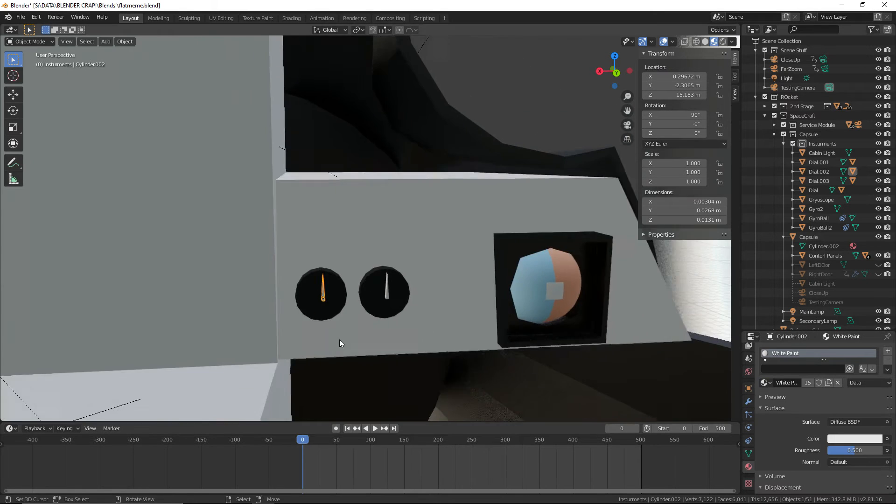
# Assign the shared Black Paint material to the upper dial beside the gyroscope on the opposite control panel
pyautogui.keyDown('shift'); pyautogui.moveTo(126, 290); pyautogui.dragTo(603, 281, button='middle'); pyautogui.keyUp('shift')
pyautogui.keyDown('shift'); pyautogui.moveTo(353, 275); pyautogui.dragTo(601, 268, button='middle'); pyautogui.keyUp('shift')
pyautogui.rightClick(285, 285)
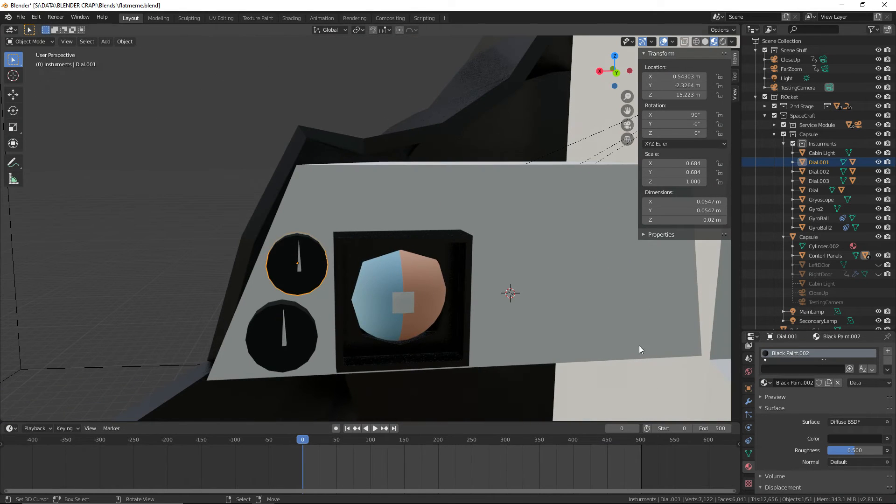
pyautogui.click(764, 383)
pyautogui.click(793, 417)
# Replace the upper dial needle's duplicated material with the shared White Paint material
pyautogui.rightClick(300, 335)
pyautogui.rightClick(283, 335)
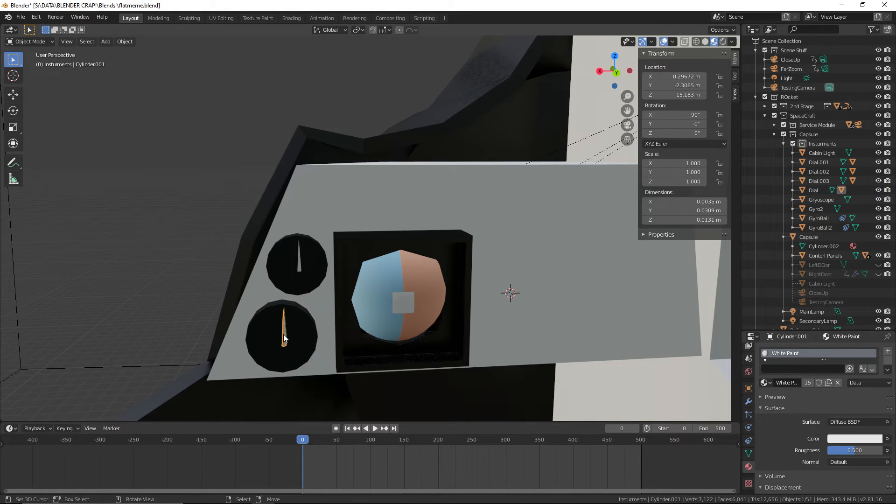
pyautogui.rightClick(298, 265)
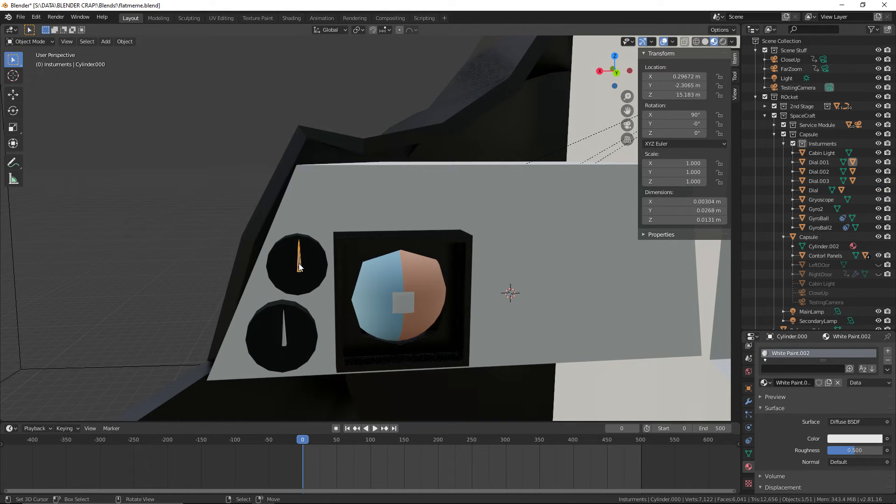
pyautogui.click(763, 382)
pyautogui.click(793, 441)
# Save the Blender file and check the material list for leftover duplicate materials
pyautogui.click(20, 17)
pyautogui.click(40, 78)
pyautogui.scroll(-4, 271, 210)
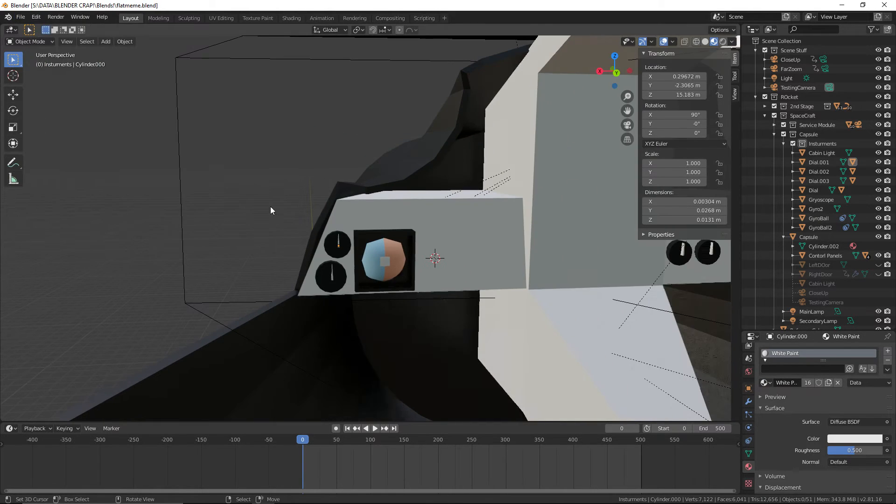
pyautogui.click(763, 383)
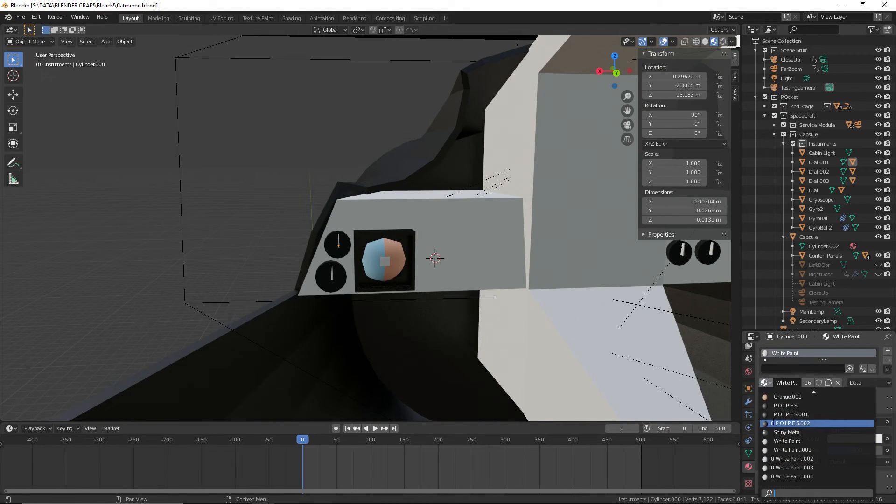
pyautogui.click(21, 17)
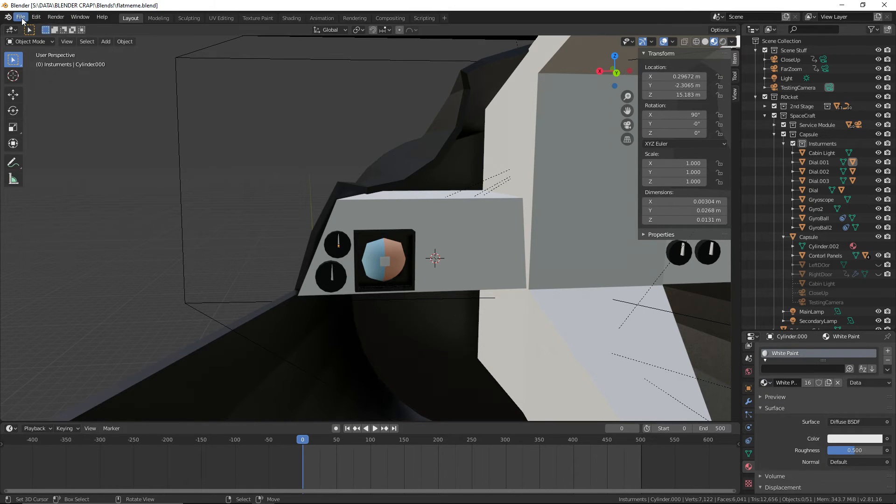
pyautogui.click(40, 78)
pyautogui.moveTo(448, 257); pyautogui.dragTo(351, 254, button='middle')
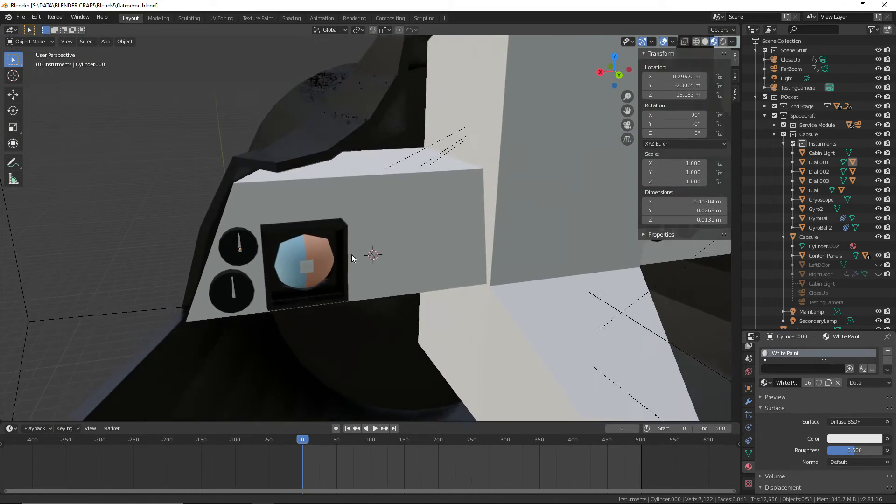
pyautogui.keyDown('shift'); pyautogui.moveTo(490, 261); pyautogui.dragTo(304, 278, button='middle'); pyautogui.keyUp('shift')
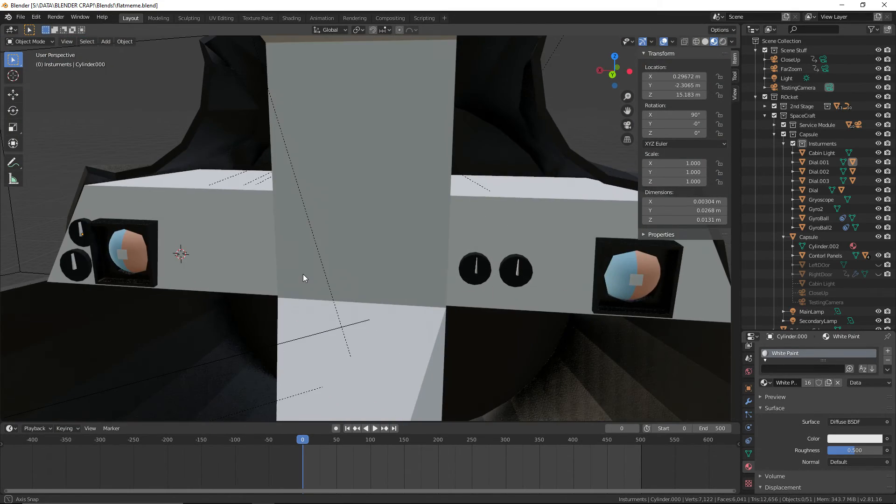
pyautogui.click(21, 18)
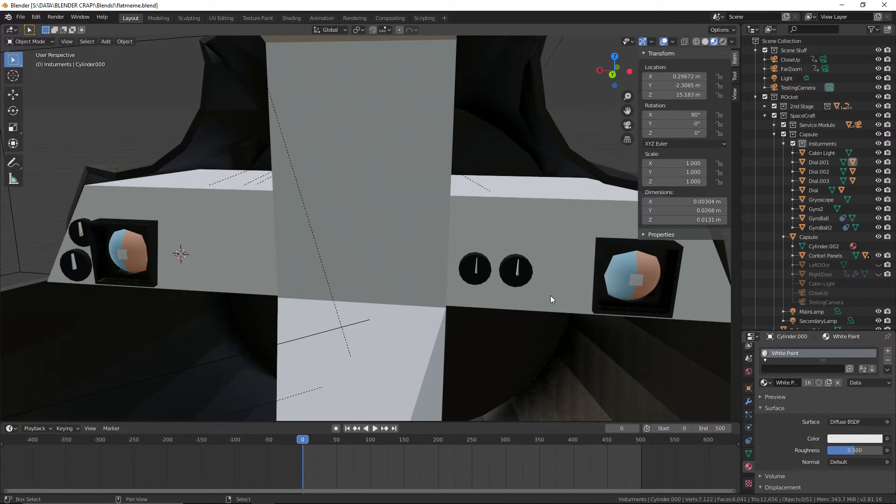
# Lower both needles of the side-by-side dial pair 0.0144 m along Z and save the file
pyautogui.scroll(4, 550, 299)
pyautogui.scroll(5, 443, 244)
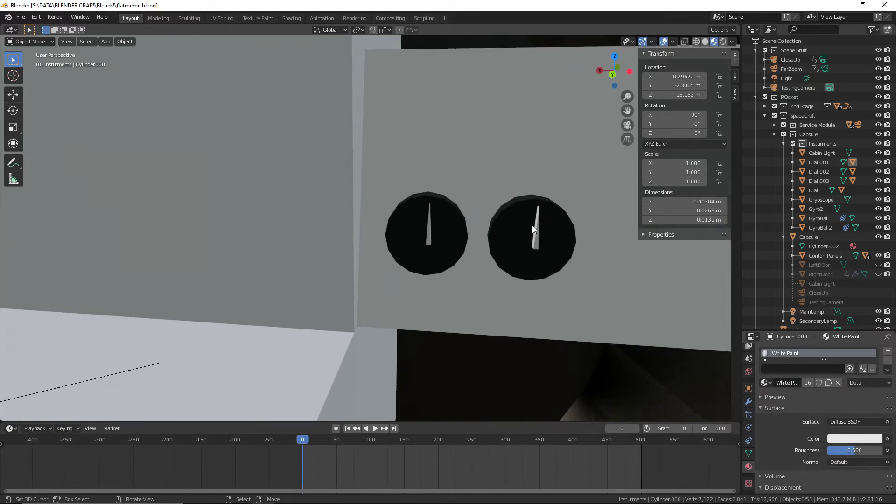
pyautogui.moveTo(583, 244); pyautogui.dragTo(243, 197, button='middle')
pyautogui.keyDown('shift'); pyautogui.moveTo(513, 239); pyautogui.dragTo(474, 146, button='middle'); pyautogui.keyUp('shift')
pyautogui.click(214, 202)
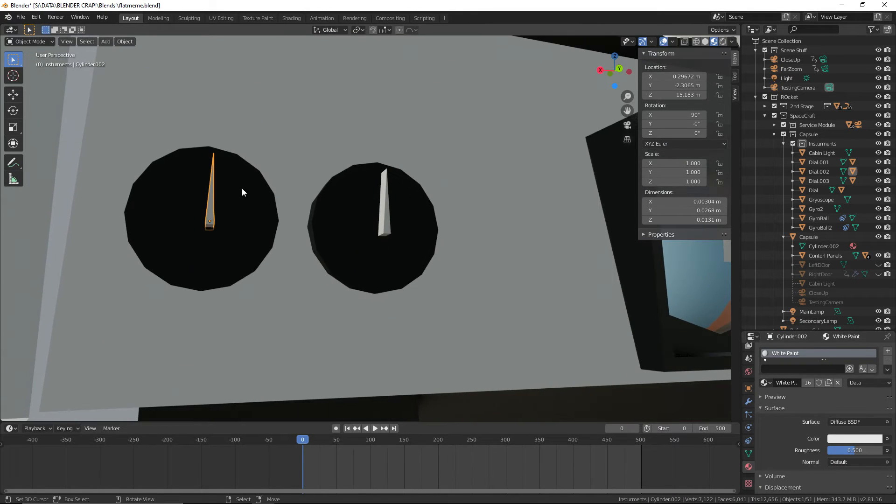
pyautogui.keyDown('shift'); pyautogui.click(381, 205); pyautogui.keyUp('shift')
pyautogui.press('g')
pyautogui.press('z')
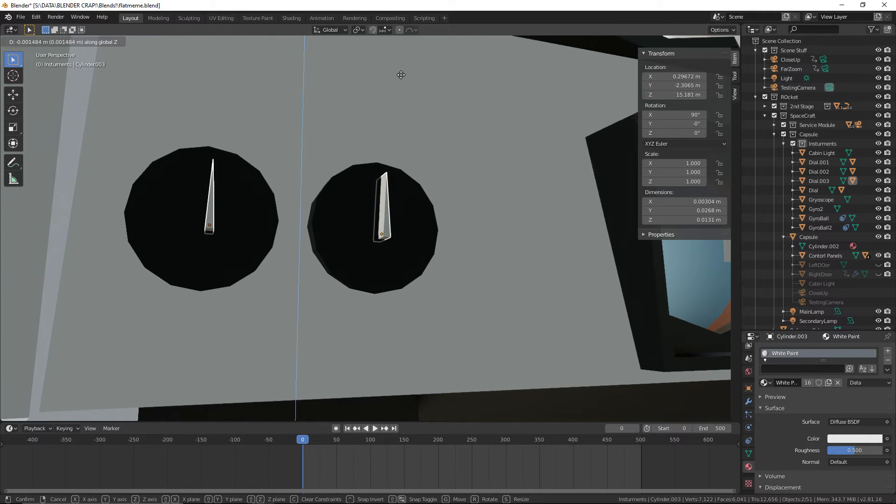
pyautogui.click(399, 107)
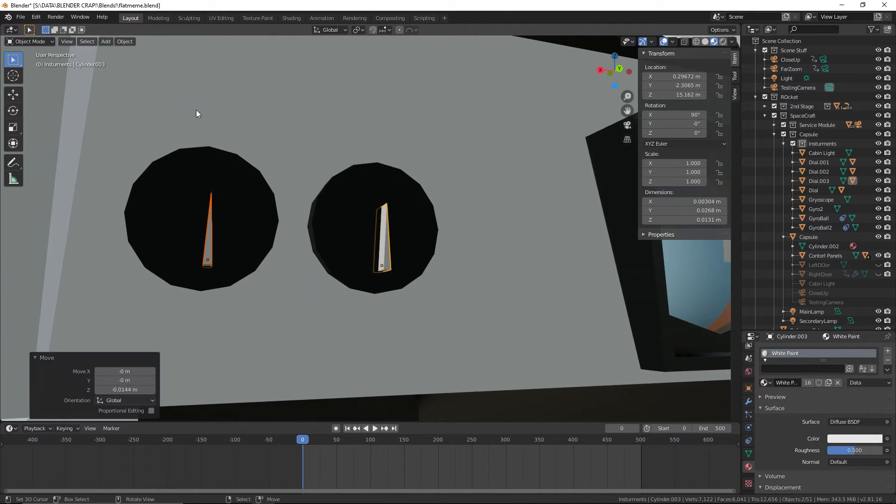
pyautogui.click(20, 17)
pyautogui.click(44, 78)
# Inspect both control panels from several angles to check the layout of dials, needles and gyroscopes
pyautogui.moveTo(191, 83); pyautogui.dragTo(337, 103, button='middle')
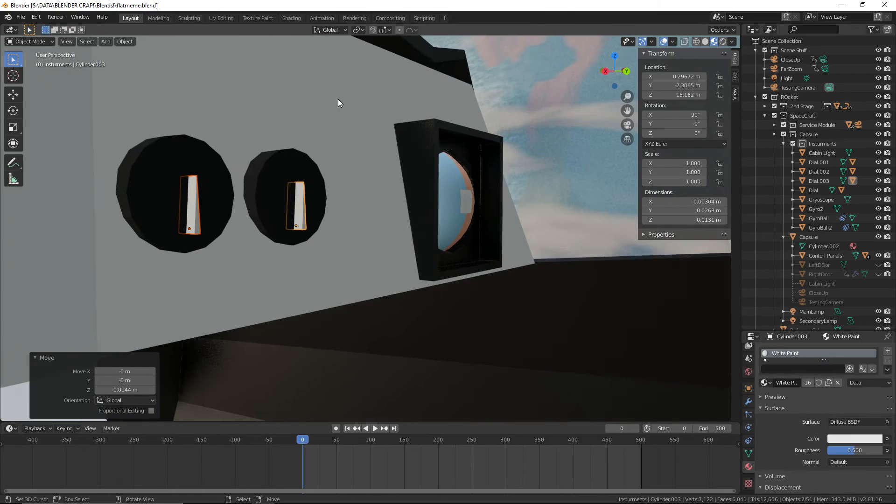
pyautogui.rightClick(523, 111)
pyautogui.scroll(-4, 524, 112)
pyautogui.keyDown('shift'); pyautogui.moveTo(298, 195); pyautogui.dragTo(372, 220, button='middle'); pyautogui.keyUp('shift')
pyautogui.scroll(-4, 371, 220)
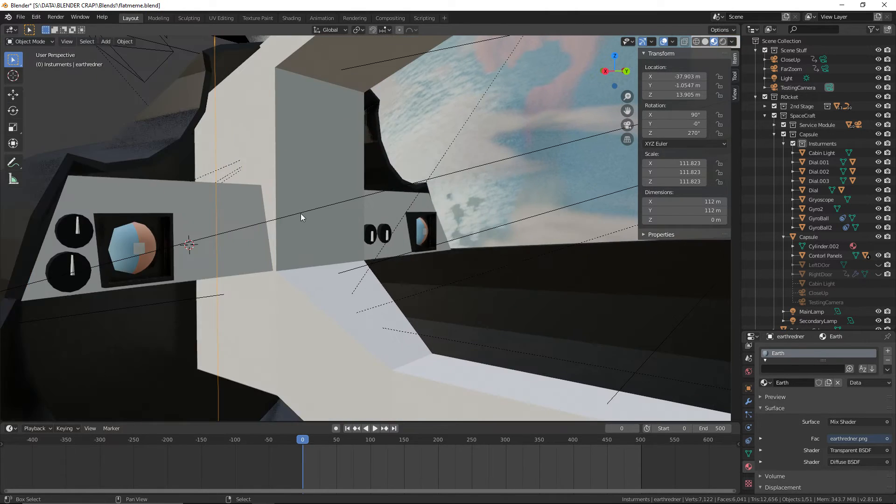
pyautogui.keyDown('shift'); pyautogui.moveTo(300, 214); pyautogui.dragTo(344, 209, button='middle'); pyautogui.keyUp('shift')
pyautogui.scroll(-1, 344, 209)
pyautogui.moveTo(443, 206); pyautogui.dragTo(376, 206, button='middle')
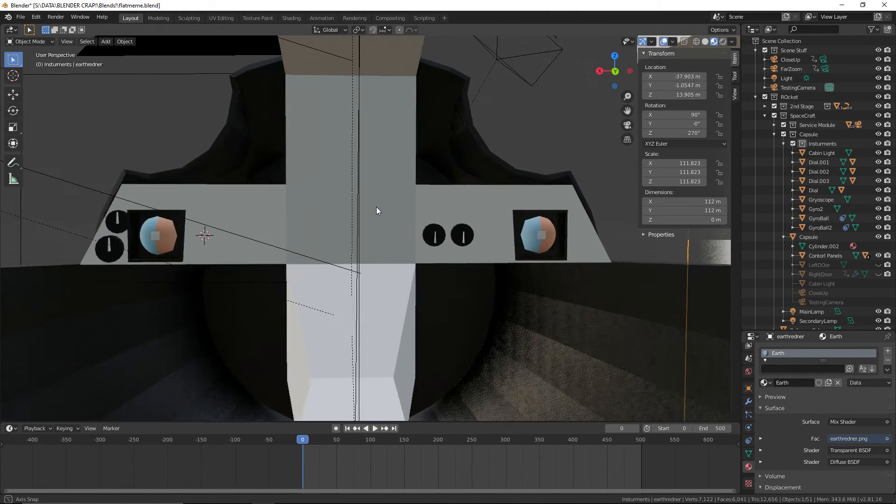
pyautogui.scroll(5, 377, 206)
pyautogui.scroll(-2, 298, 227)
pyautogui.moveTo(298, 227); pyautogui.dragTo(472, 225, button='middle')
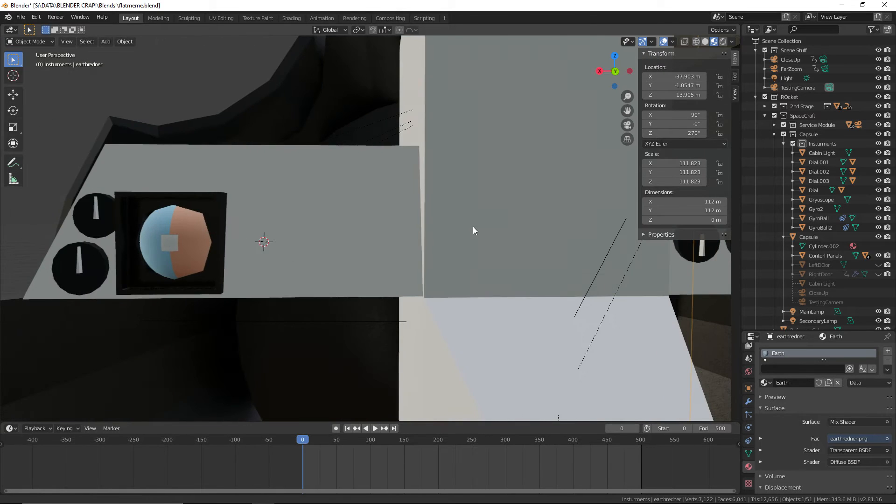
# Save the file and switch to the Gemini capsule interior reference photos in the browser
pyautogui.click(21, 16)
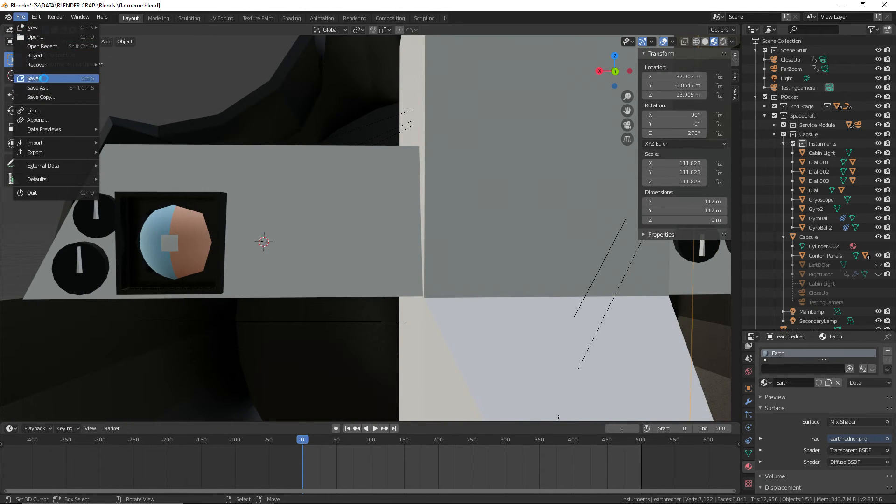
pyautogui.click(39, 78)
pyautogui.scroll(-4, 177, 101)
pyautogui.moveTo(177, 100); pyautogui.dragTo(306, 133, button='middle')
pyautogui.scroll(3, 319, 128)
pyautogui.scroll(-2, 319, 128)
pyautogui.press('ctrl+super+Right')
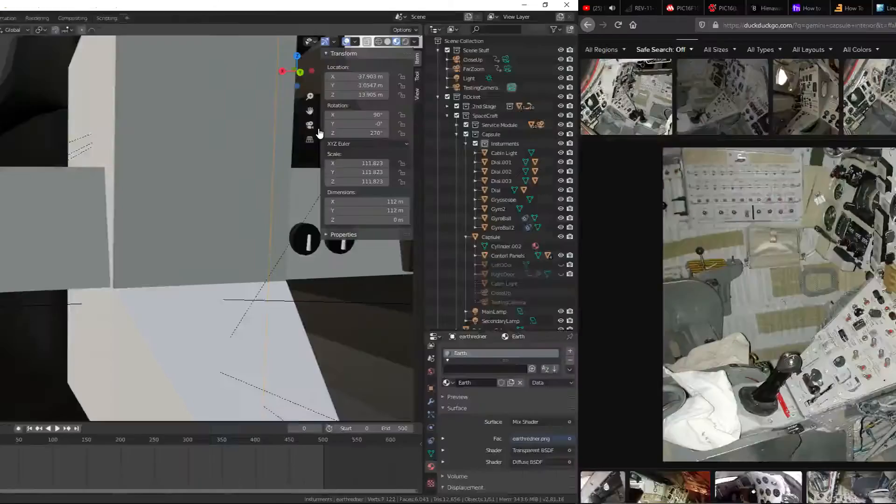
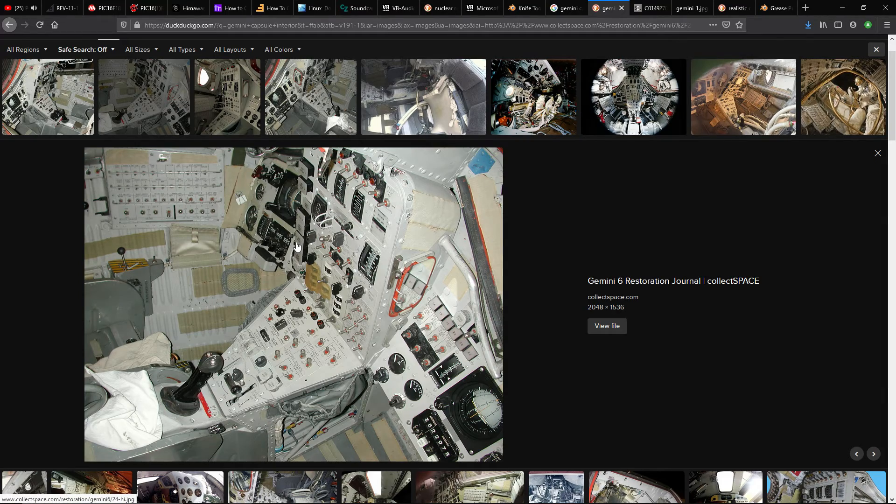
# Switch back to Blender and save the file
pyautogui.press('ctrl+super+Left')
pyautogui.press('ctrl+super+Right')
pyautogui.press('ctrl+super+Left')
pyautogui.keyDown('shift'); pyautogui.moveTo(354, 210); pyautogui.dragTo(320, 230, button='middle'); pyautogui.keyUp('shift')
pyautogui.click(20, 18)
pyautogui.click(40, 78)
pyautogui.keyDown('shift'); pyautogui.moveTo(369, 138); pyautogui.dragTo(363, 217, button='middle'); pyautogui.keyUp('shift')
# Place the 3D cursor on the blank area of the control panel beside the gyroscope and add a cylinder mesh there
pyautogui.click(288, 212)
pyautogui.scroll(1, 309, 223)
pyautogui.scroll(-3, 354, 211)
pyautogui.scroll(1, 358, 218)
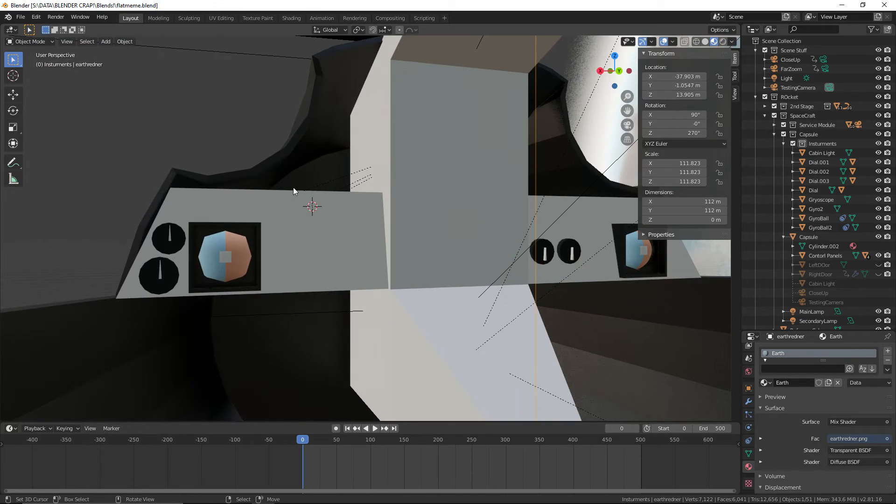
pyautogui.click(21, 17)
pyautogui.keyDown('shift'); pyautogui.moveTo(466, 170); pyautogui.dragTo(459, 190, button='middle'); pyautogui.keyUp('shift')
pyautogui.scroll(3, 397, 210)
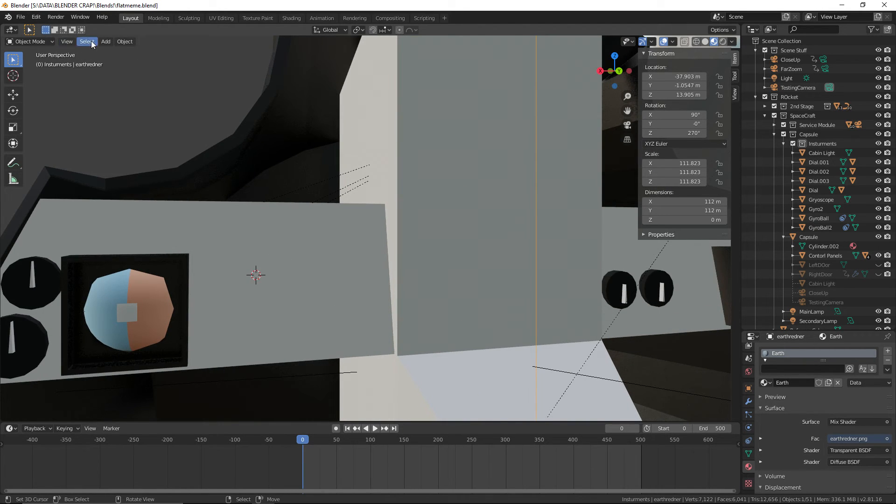
pyautogui.click(29, 42)
pyautogui.click(106, 42)
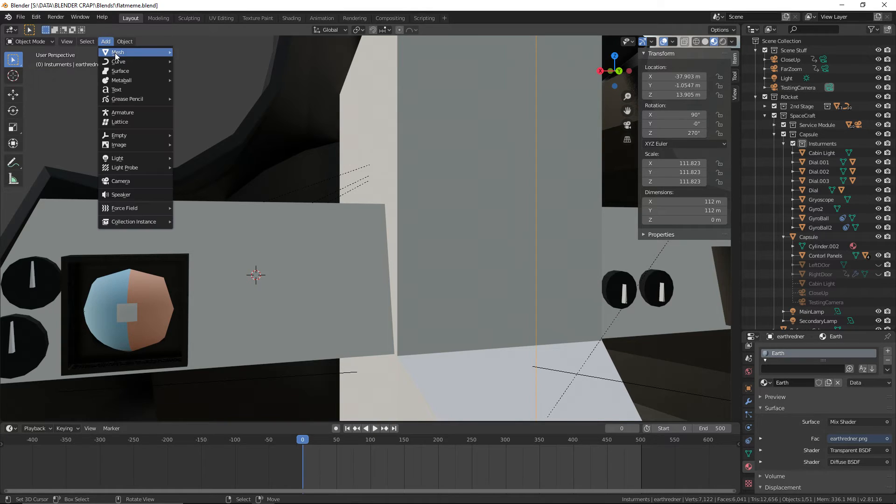
pyautogui.moveTo(116, 54)
pyautogui.click(212, 98)
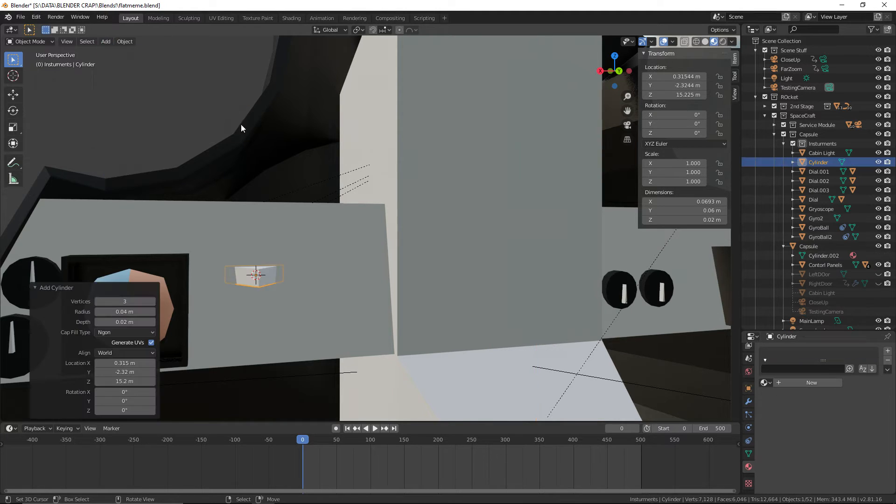
# Set the new cylinder's vertex count to 32
pyautogui.moveTo(326, 217); pyautogui.dragTo(351, 245, button='middle')
pyautogui.click(131, 303)
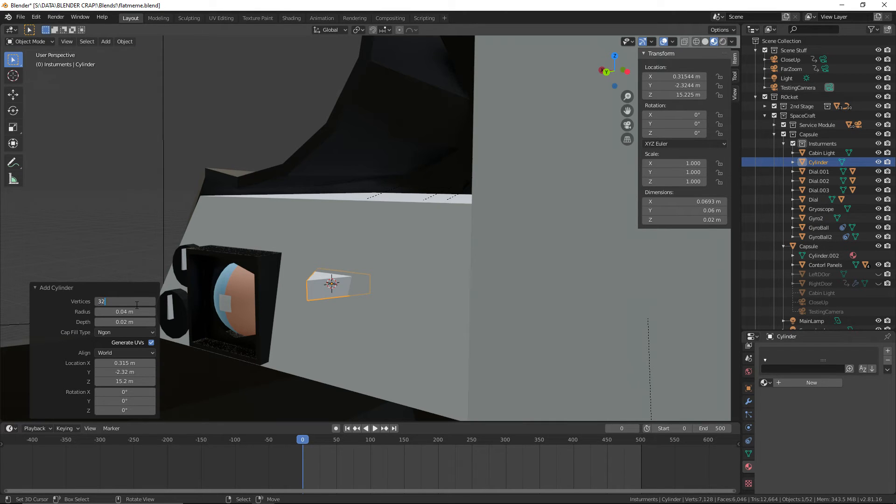
pyautogui.write('32')
pyautogui.press('Return')
pyautogui.scroll(8, 347, 331)
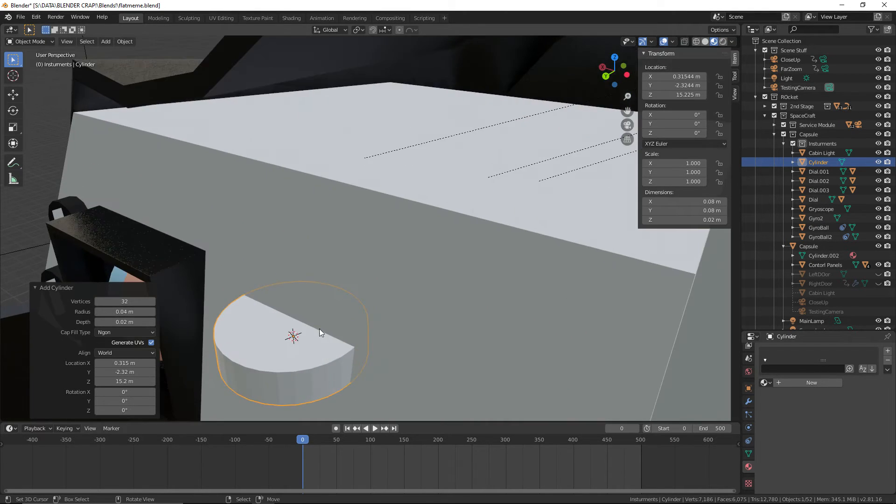
# Rotate the new cylinder 90° about Y, keeping its X rotation at 0°
pyautogui.keyDown('shift'); pyautogui.moveTo(293, 340); pyautogui.dragTo(357, 212, button='middle'); pyautogui.keyUp('shift')
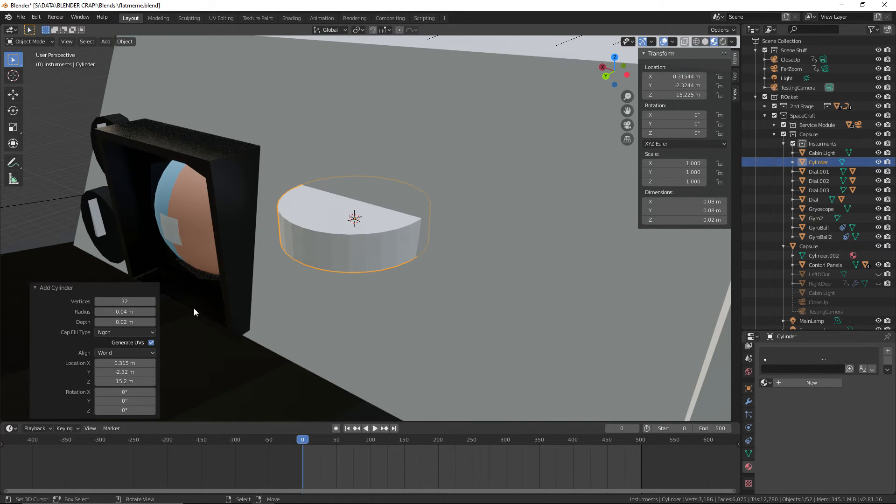
pyautogui.moveTo(128, 395); pyautogui.dragTo(558, 391)
pyautogui.click(128, 394)
pyautogui.write('0')
pyautogui.press('Return')
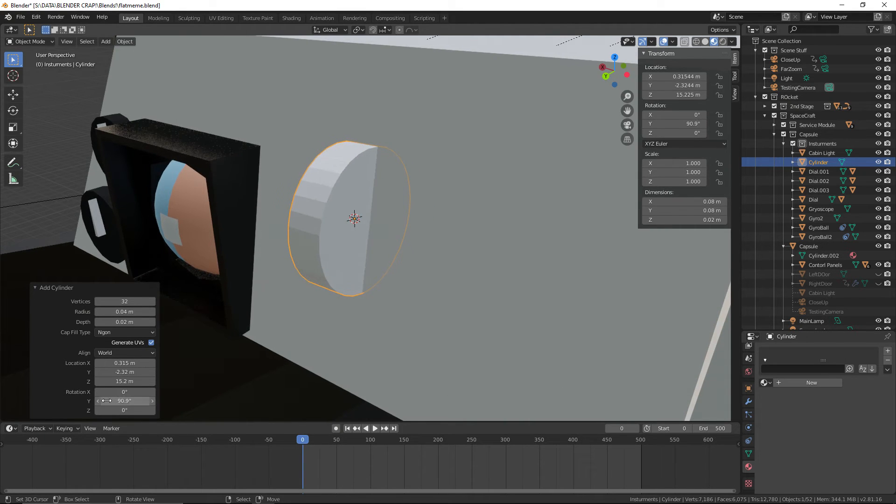
pyautogui.click(132, 401)
pyautogui.press('Return')
pyautogui.moveTo(364, 289); pyautogui.dragTo(284, 299, button='middle')
# Check the Gemini cockpit reference photo in the browser, return to Blender and save the file
pyautogui.hotkey('alt', 'Tab')
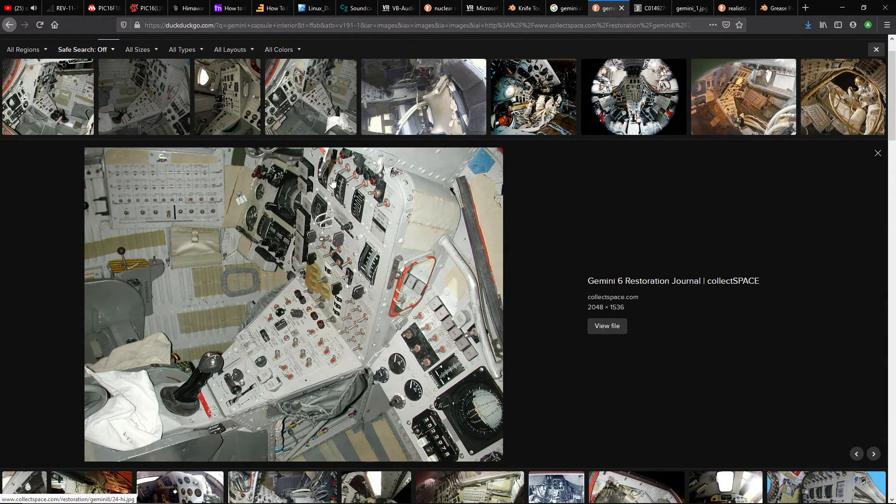
pyautogui.hotkey('alt', 'Tab')
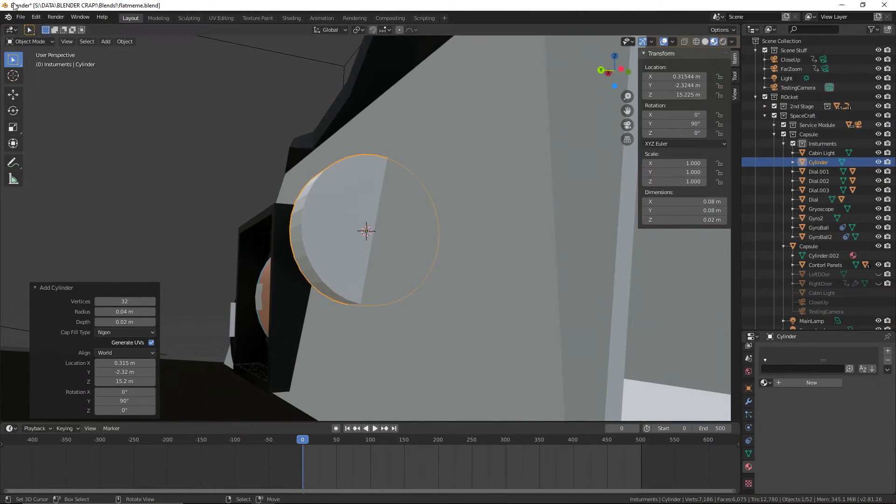
pyautogui.click(22, 16)
pyautogui.click(44, 78)
pyautogui.moveTo(248, 157); pyautogui.dragTo(411, 189, button='middle')
pyautogui.click(20, 17)
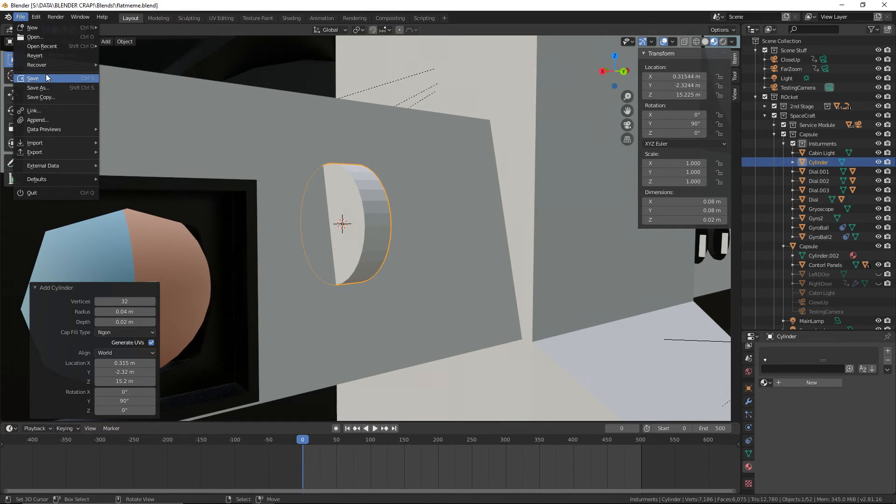
pyautogui.click(46, 75)
pyautogui.moveTo(346, 154); pyautogui.dragTo(316, 169, button='middle')
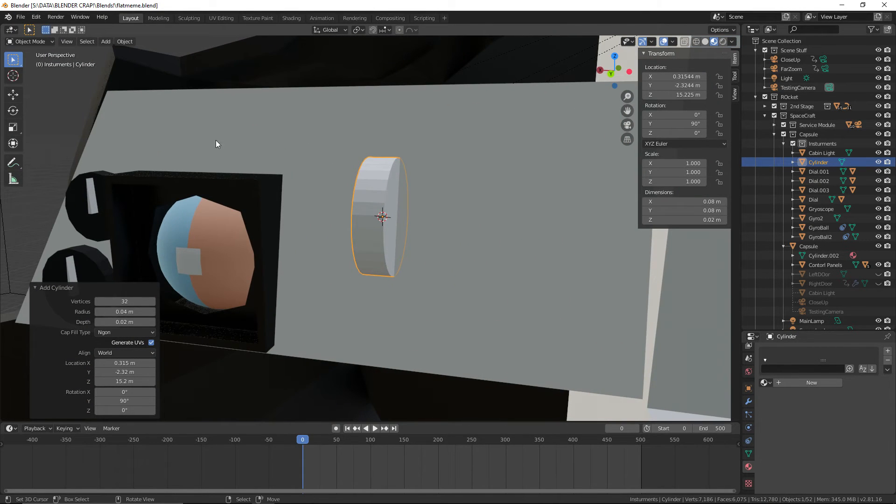
pyautogui.click(106, 42)
pyautogui.moveTo(122, 54)
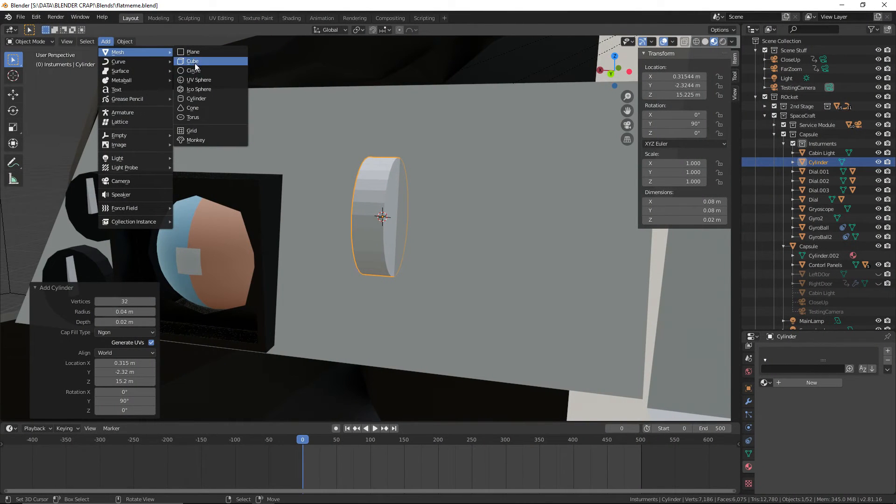
pyautogui.click(376, 191)
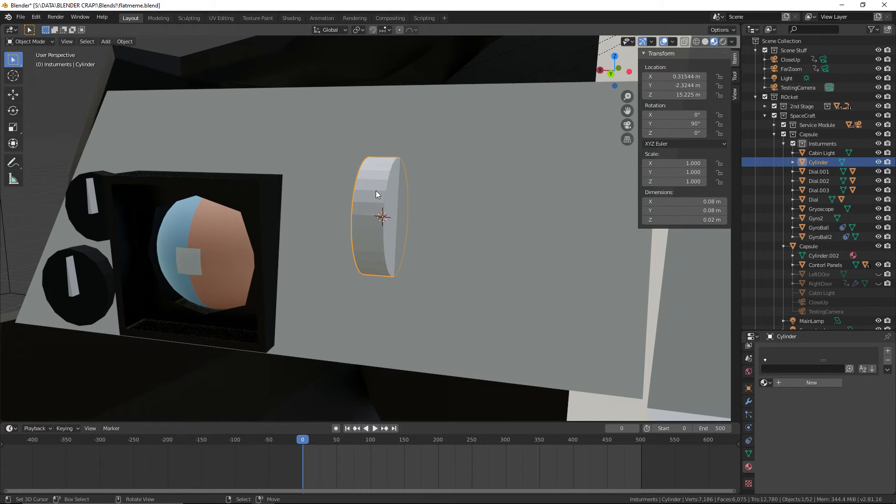
# Paste a copy of the cylinder in place and scale the copy up by a factor of 1.095
pyautogui.scroll(1, 376, 191)
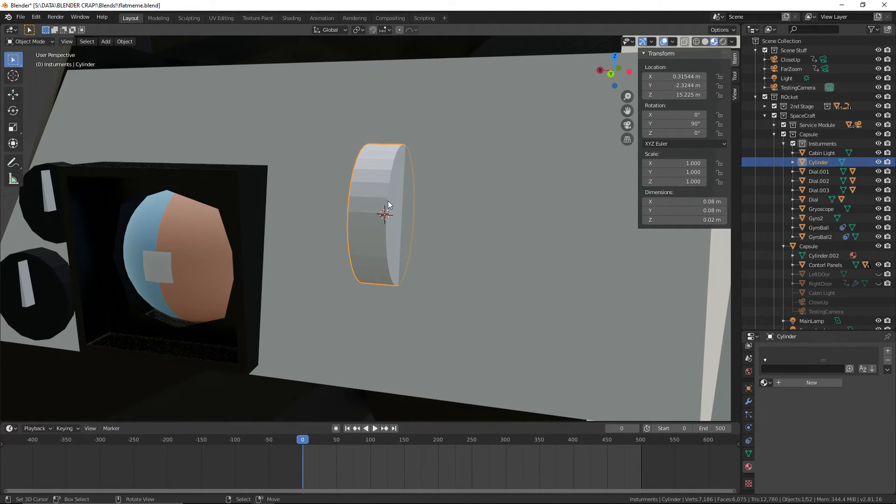
pyautogui.scroll(2, 387, 206)
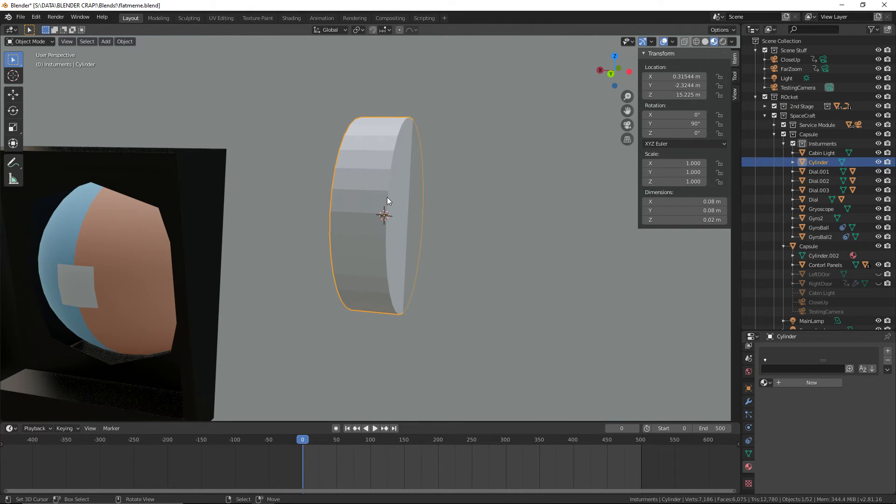
pyautogui.hotkey('ctrl', 'v')
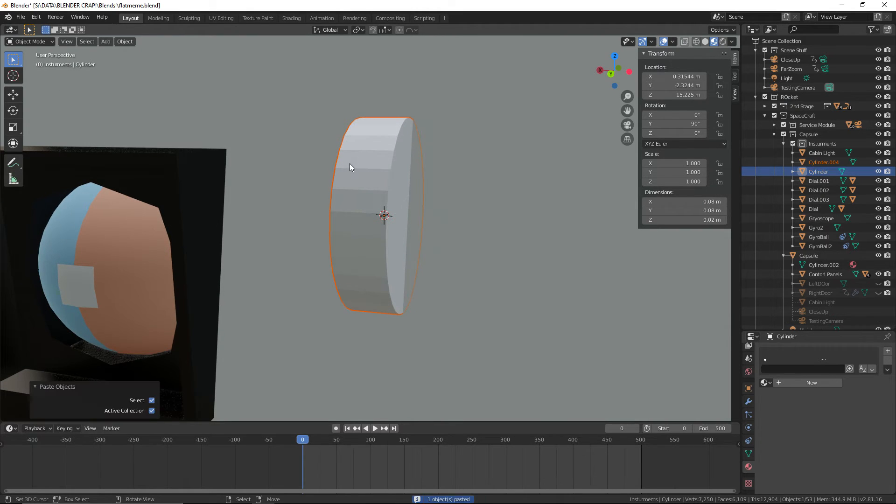
pyautogui.press('s')
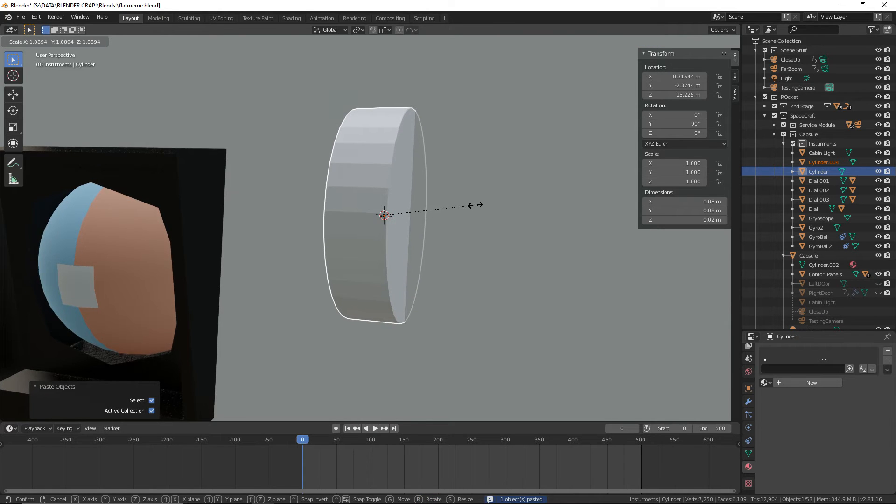
pyautogui.click(475, 205)
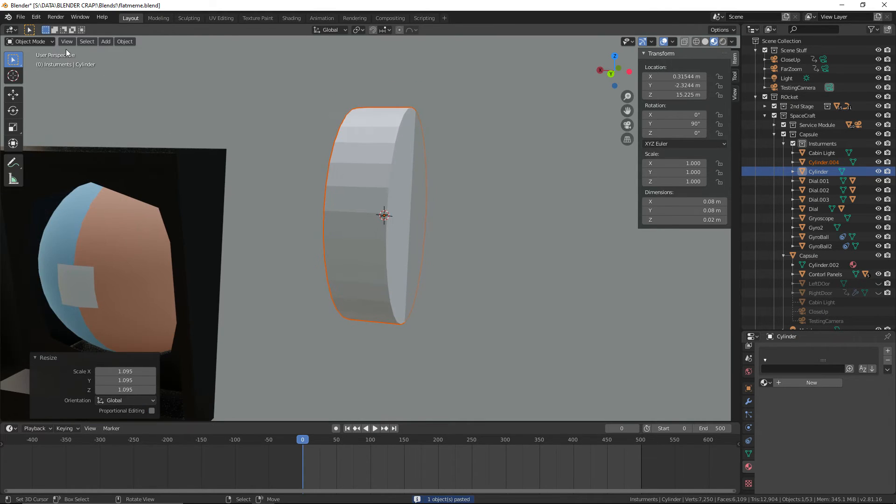
# In Edit Mode, delete the ring of side faces from the larger outer cylinder
pyautogui.click(38, 42)
pyautogui.click(38, 62)
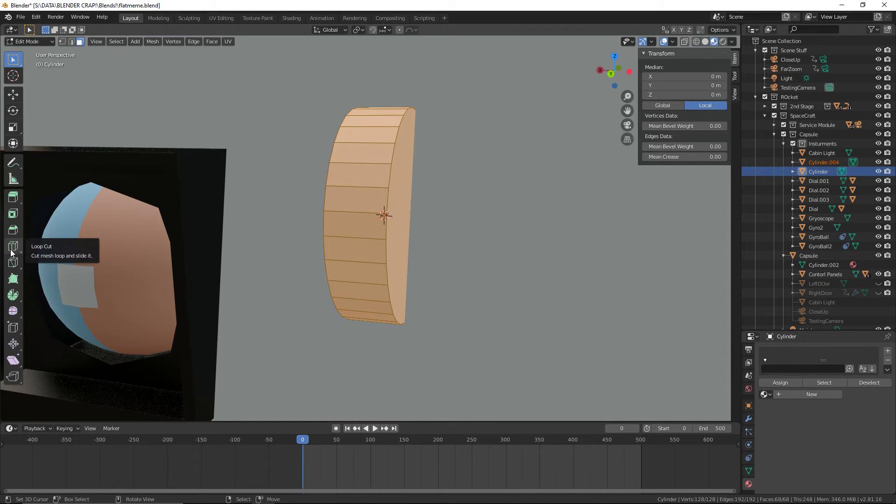
pyautogui.click(356, 200)
pyautogui.keyDown('alt'); pyautogui.click(357, 194); pyautogui.keyUp('alt')
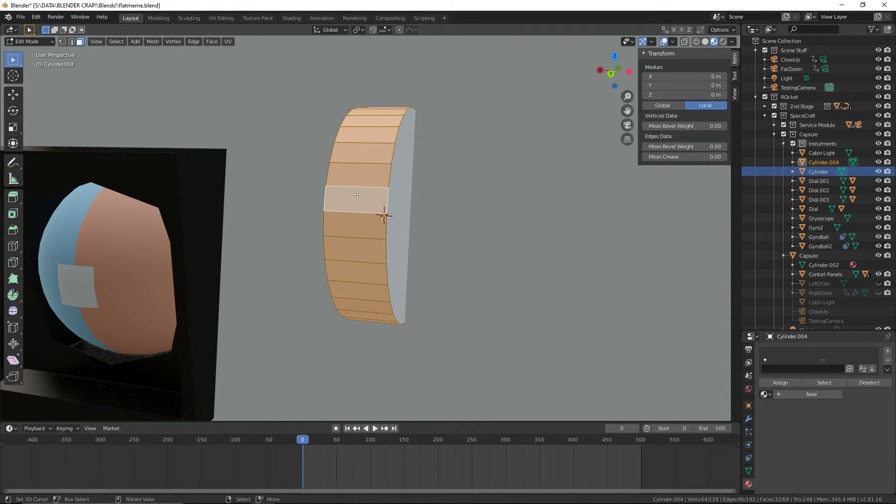
pyautogui.press('x')
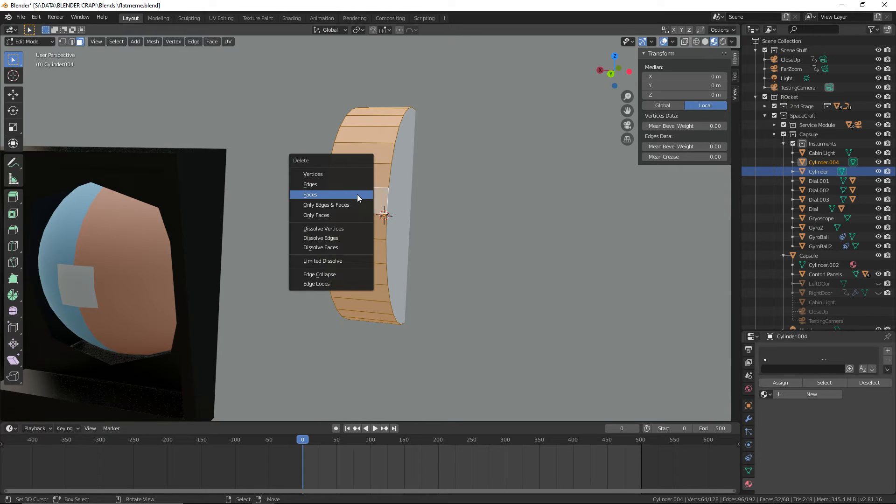
pyautogui.click(357, 194)
# Bridge the two rim edge loops of the larger cylinder with Bridge Edge Loops, using 2 cuts
pyautogui.moveTo(345, 191); pyautogui.dragTo(312, 169, button='middle')
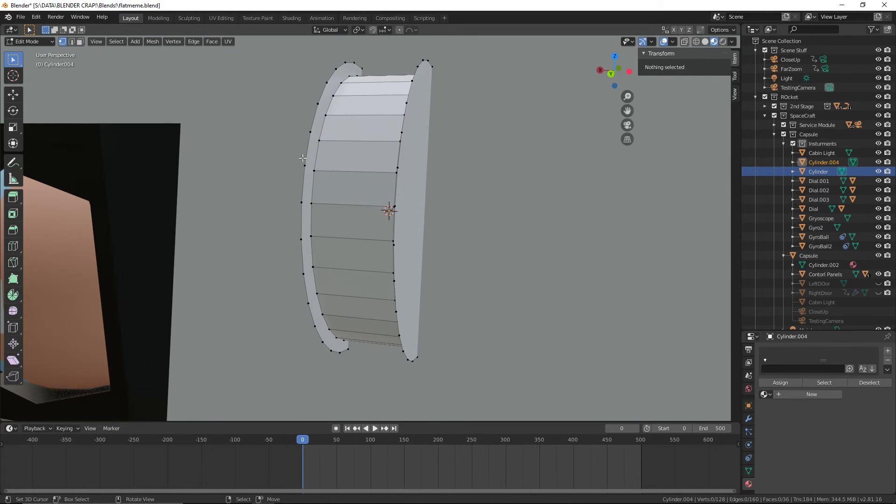
pyautogui.keyDown('alt'); pyautogui.click(305, 154); pyautogui.keyUp('alt')
pyautogui.keyDown('alt'); pyautogui.keyDown('shift'); pyautogui.click(403, 132); pyautogui.keyUp('shift'); pyautogui.keyUp('alt')
pyautogui.moveTo(403, 133); pyautogui.dragTo(510, 156, button='middle')
pyautogui.press('F3')
pyautogui.write('Set Origin')
pyautogui.write('bri')
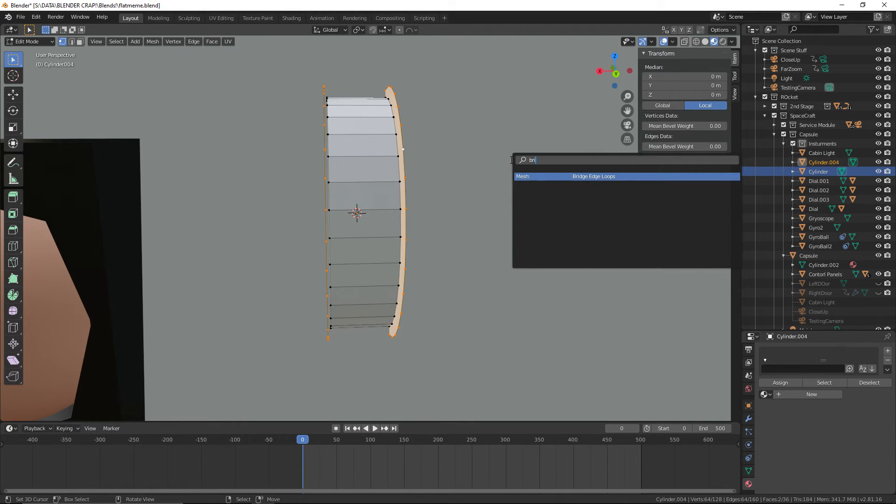
pyautogui.press('Return')
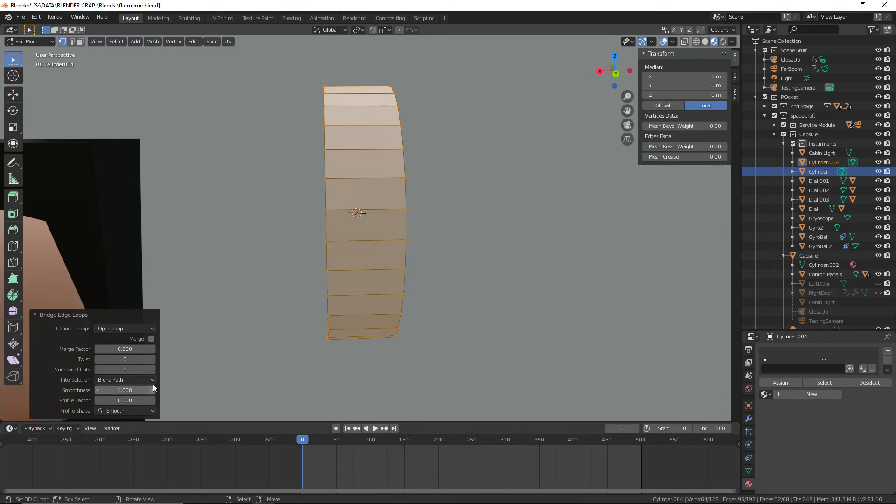
pyautogui.click(151, 369)
pyautogui.click(151, 369)
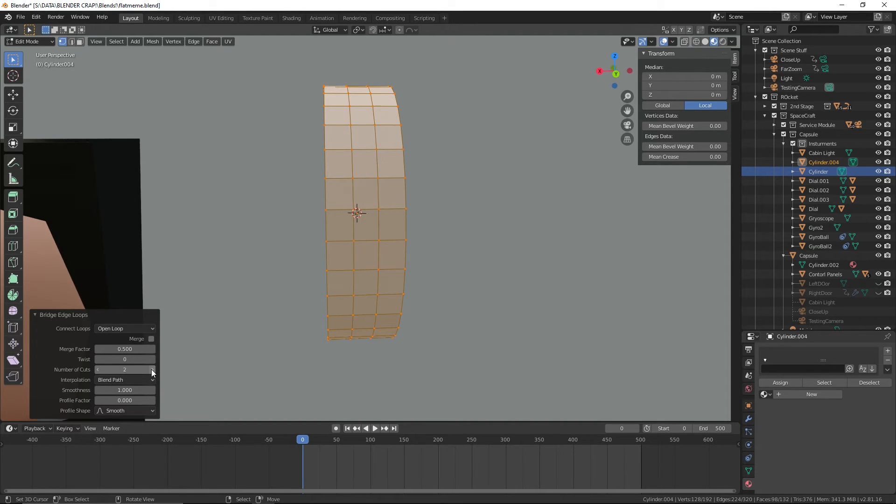
# Select the middle loop of side faces on the outer cylinder and widen it by about 2.25 along global X
pyautogui.moveTo(444, 293); pyautogui.dragTo(426, 290, button='middle')
pyautogui.click(81, 42)
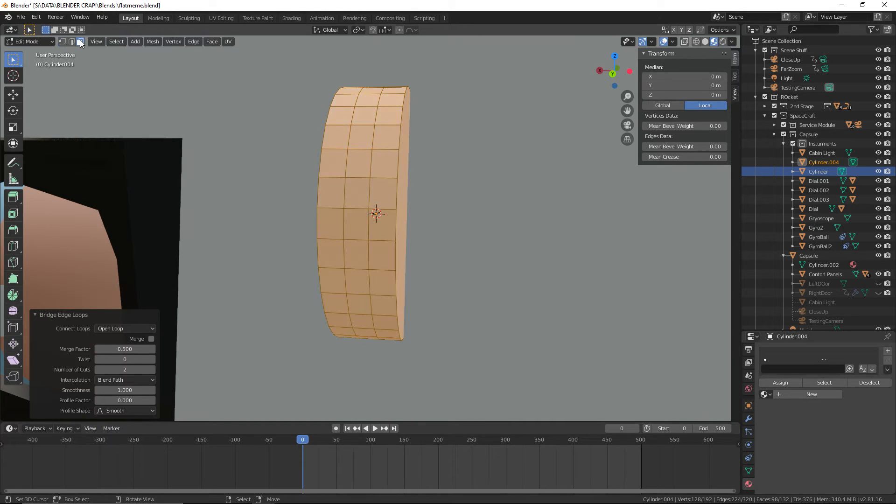
pyautogui.keyDown('alt'); pyautogui.click(362, 179); pyautogui.keyUp('alt')
pyautogui.press('s')
pyautogui.press('x')
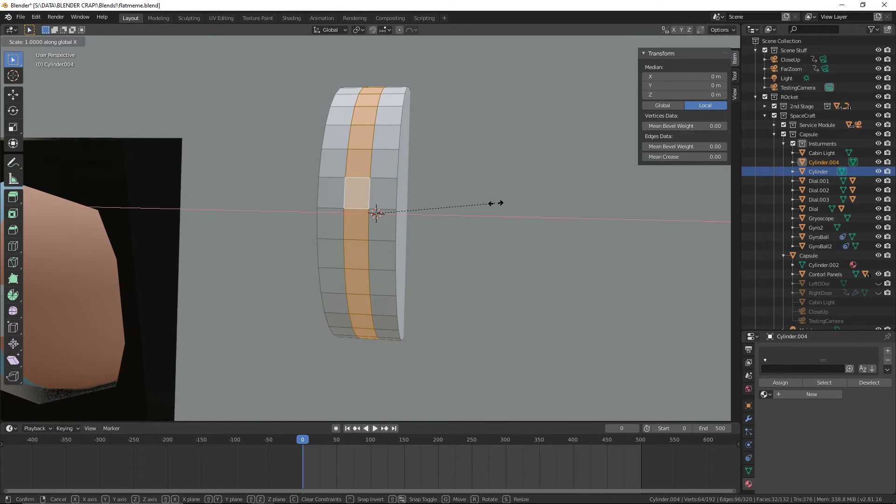
pyautogui.click(646, 208)
# Move one vertex on the edge of the middle face loop 0.0085 m along global X and return to Object Mode
pyautogui.moveTo(530, 208); pyautogui.dragTo(470, 228, button='middle')
pyautogui.click(411, 227)
pyautogui.click(412, 231)
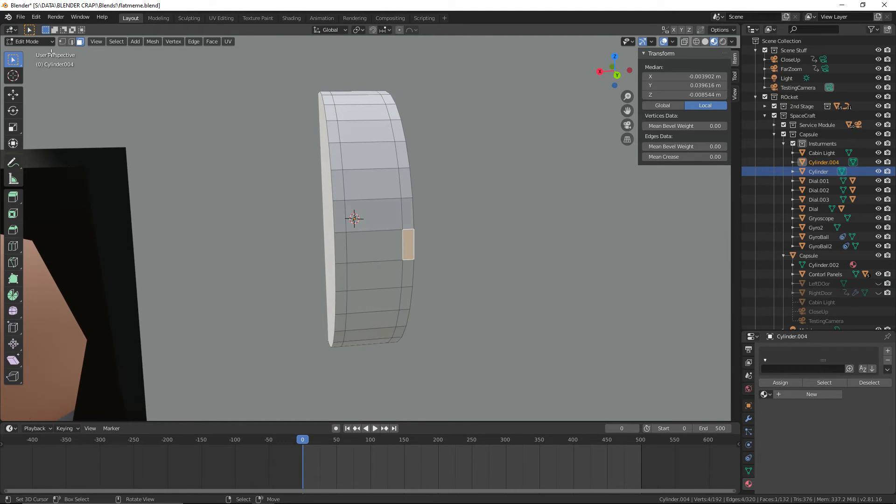
pyautogui.click(62, 41)
pyautogui.moveTo(439, 228); pyautogui.dragTo(407, 219, button='middle')
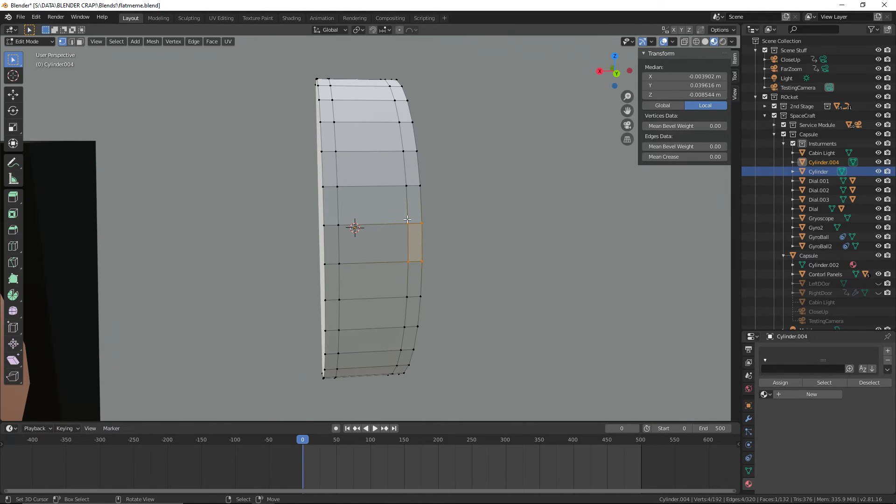
pyautogui.click(405, 220)
pyautogui.press('g')
pyautogui.press('y')
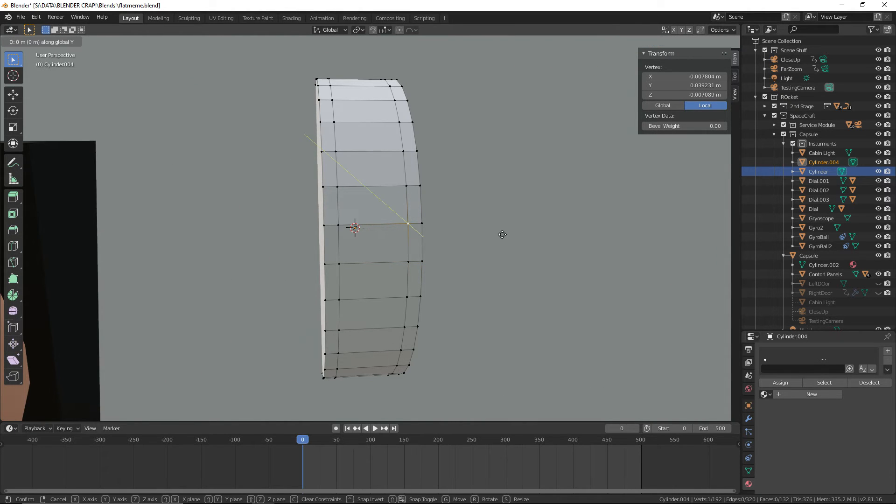
pyautogui.click(465, 234)
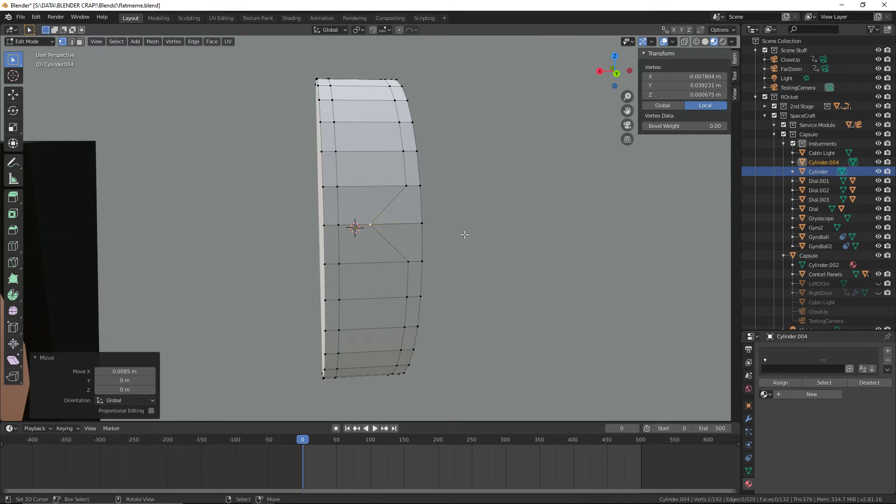
pyautogui.scroll(-1, 396, 212)
pyautogui.click(32, 42)
pyautogui.click(26, 30)
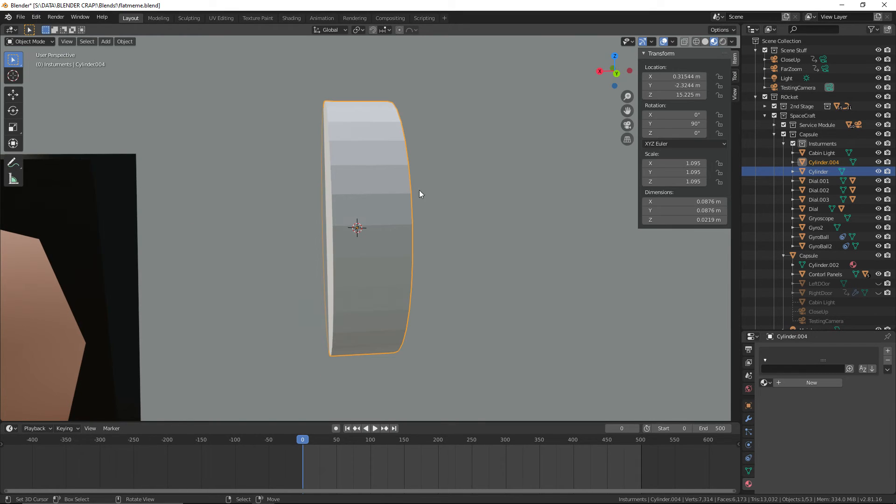
# In Edit Mode, select the middle loop of side faces on the cylinder and give the object the Black Metal material
pyautogui.click(31, 42)
pyautogui.click(26, 60)
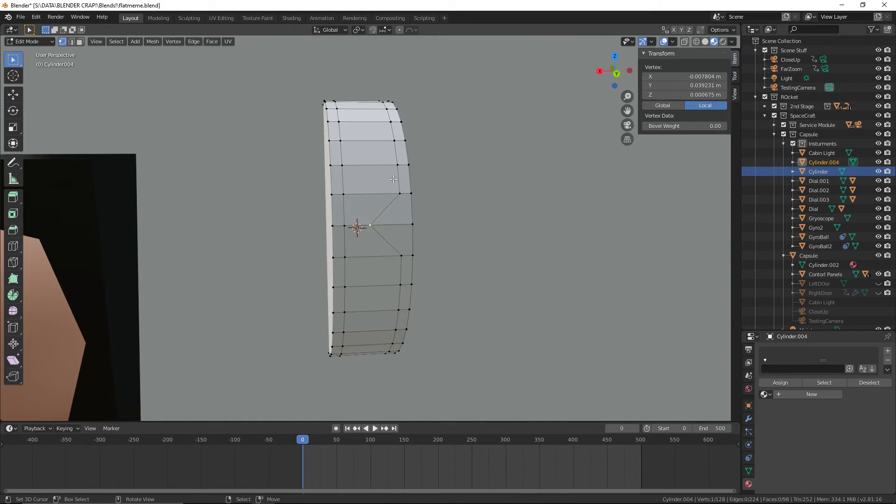
pyautogui.click(80, 41)
pyautogui.click(361, 208)
pyautogui.keyDown('alt'); pyautogui.click(364, 210); pyautogui.keyUp('alt')
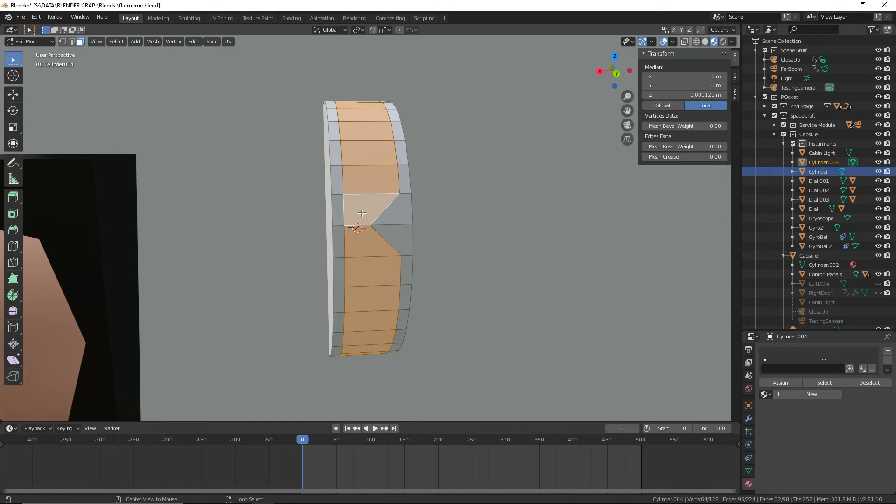
pyautogui.click(765, 394)
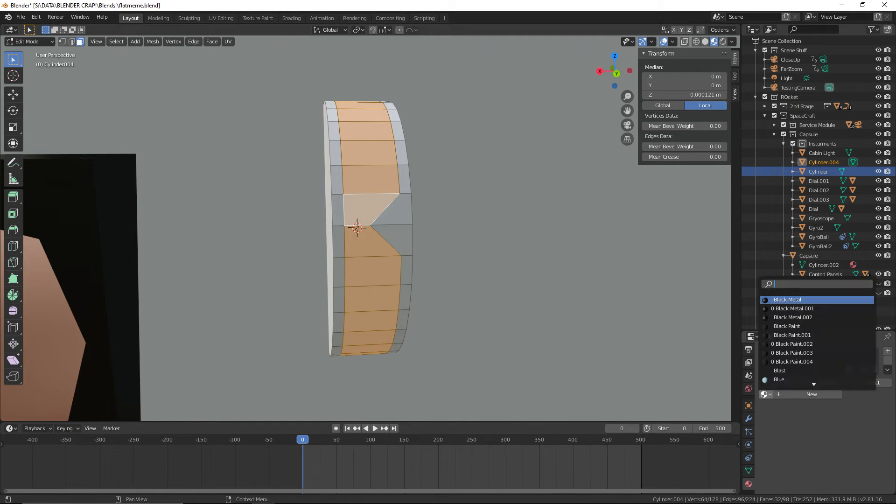
pyautogui.scroll(-3, 826, 379)
pyautogui.click(881, 347)
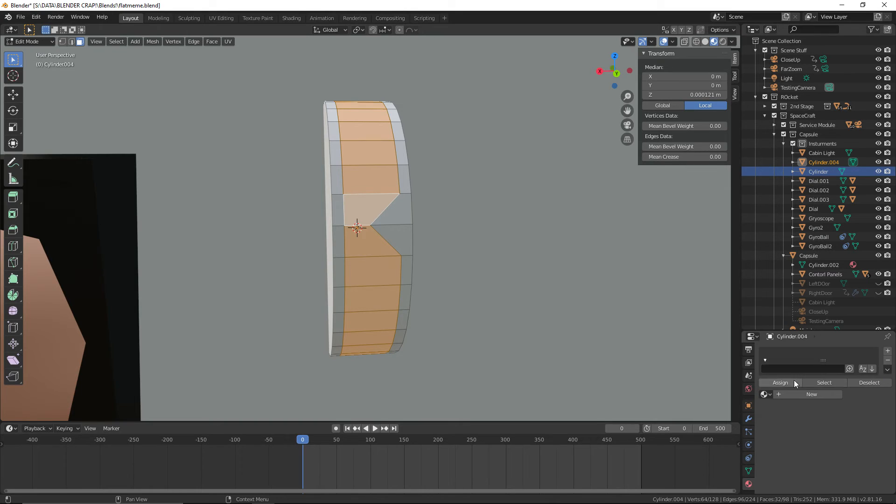
pyautogui.click(764, 395)
pyautogui.click(815, 299)
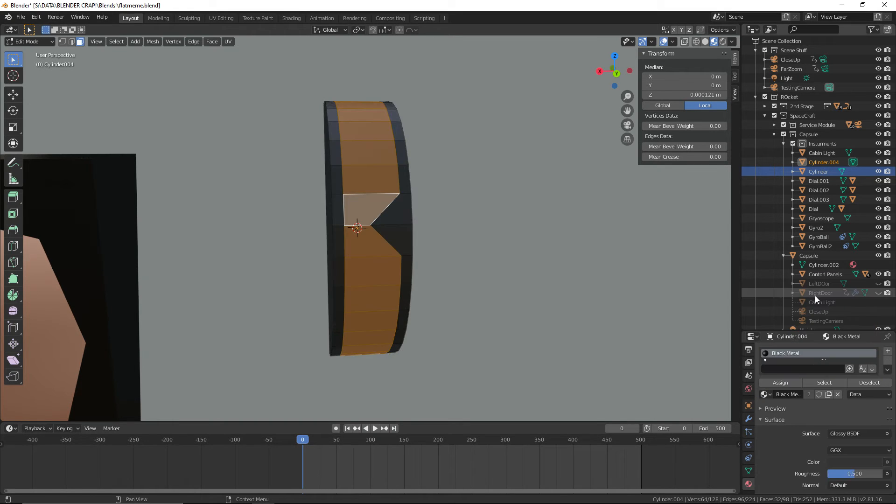
# Add a second material slot with FakeGlass and assign it to the selected middle face loop
pyautogui.click(887, 353)
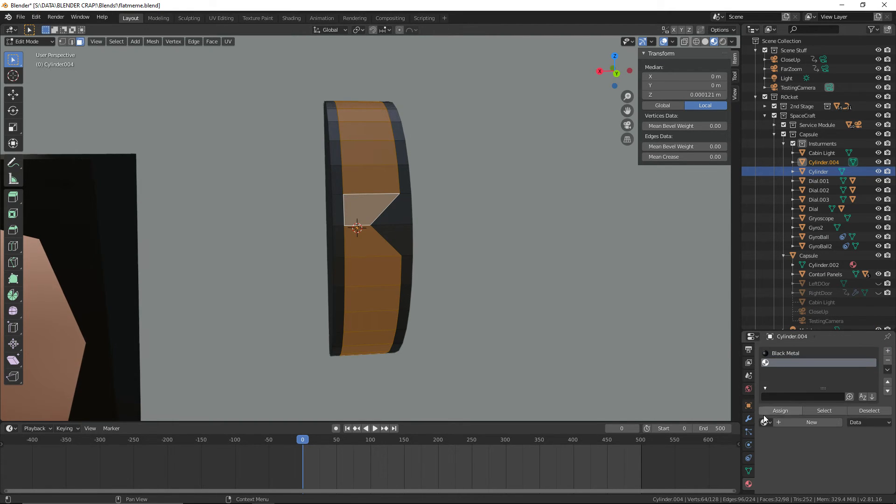
pyautogui.click(764, 422)
pyautogui.scroll(-5, 814, 412)
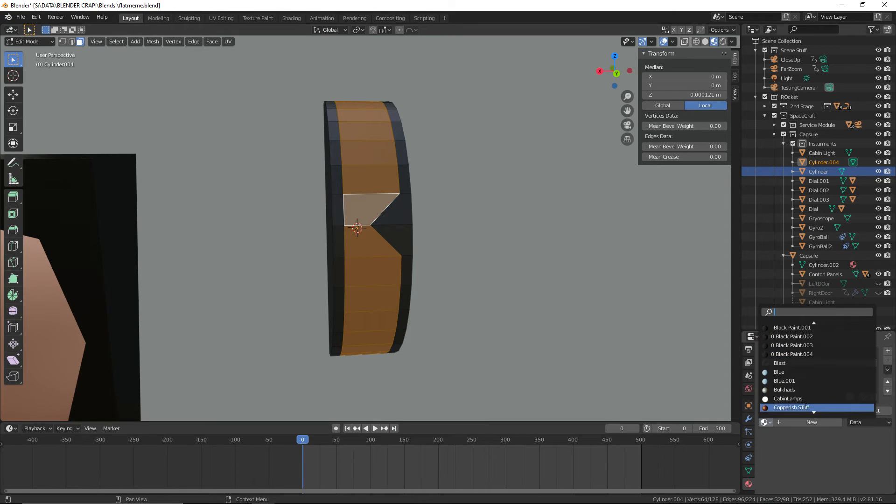
pyautogui.scroll(-10, 815, 413)
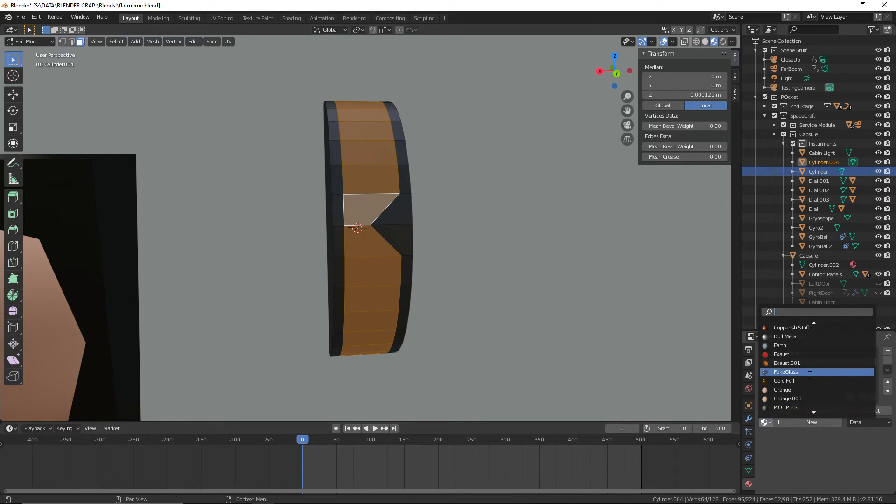
pyautogui.click(810, 372)
pyautogui.click(773, 411)
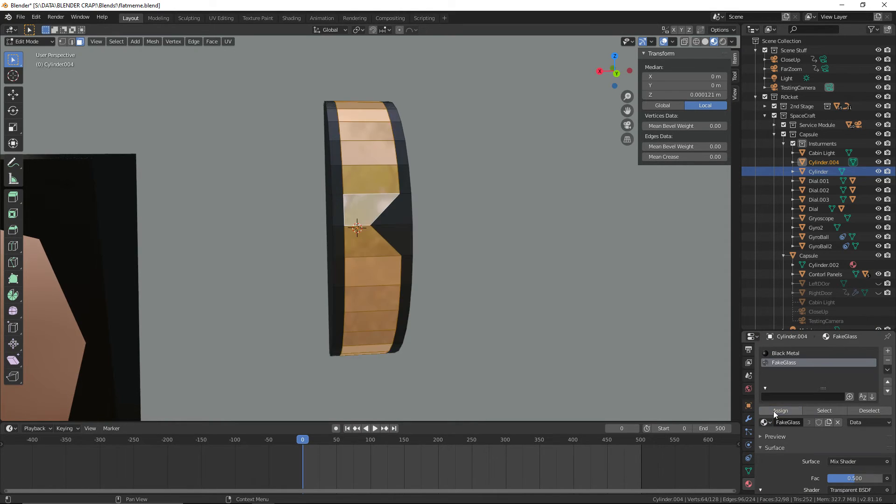
# Return the cylinder to Object Mode and save the file
pyautogui.click(397, 253)
pyautogui.click(49, 41)
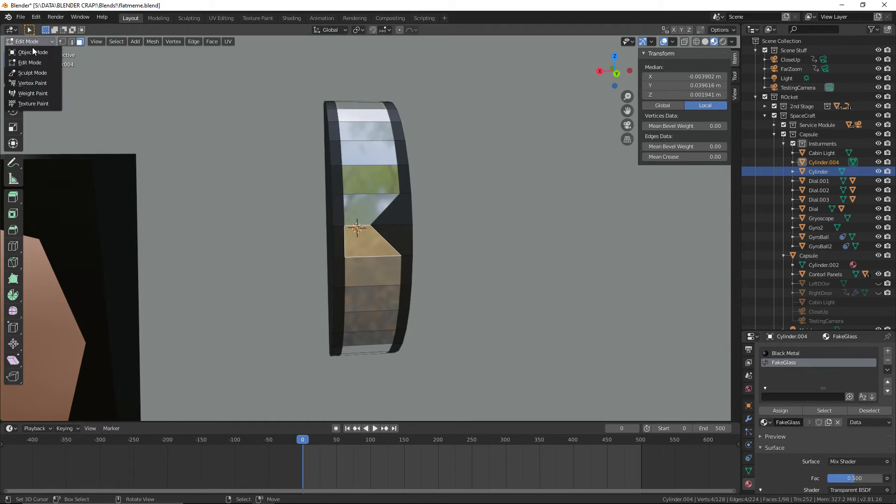
pyautogui.click(32, 47)
pyautogui.click(21, 17)
pyautogui.click(40, 78)
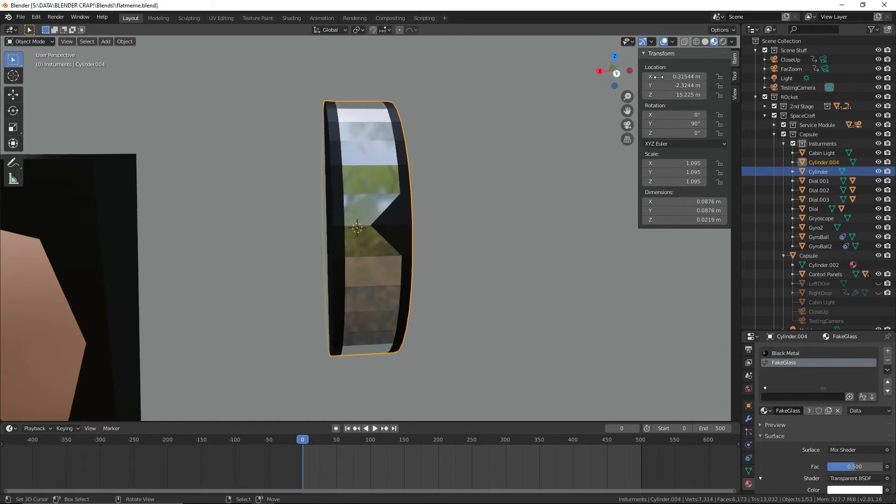
# Preview the glass-banded cylinder and the gyroscope in Rendered shading, then return to Material Preview
pyautogui.click(722, 41)
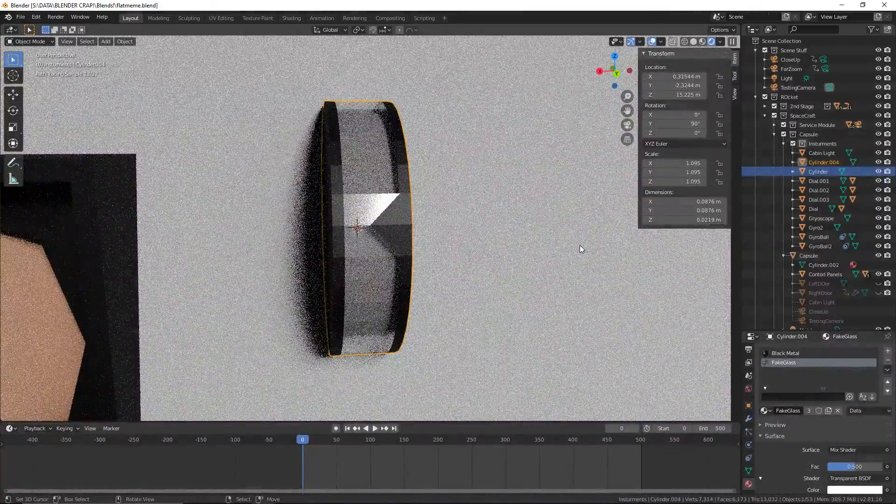
pyautogui.moveTo(498, 240); pyautogui.dragTo(466, 271, button='middle')
pyautogui.click(185, 279)
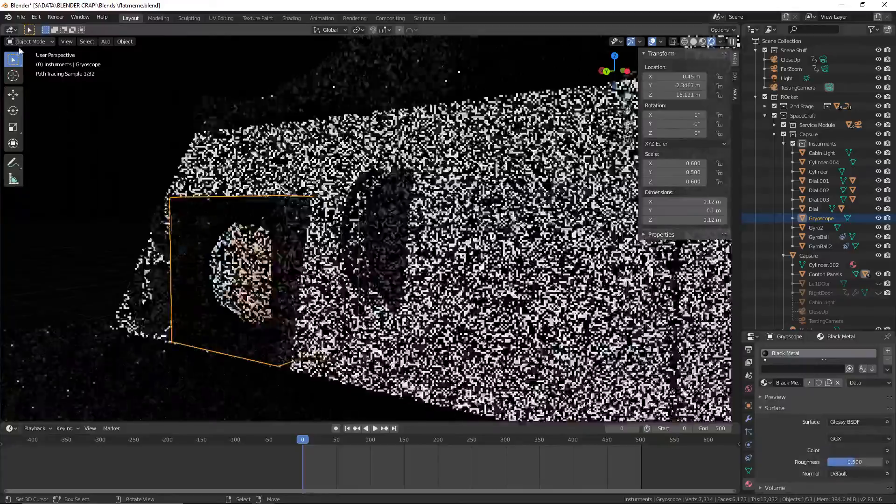
pyautogui.click(27, 41)
pyautogui.click(29, 62)
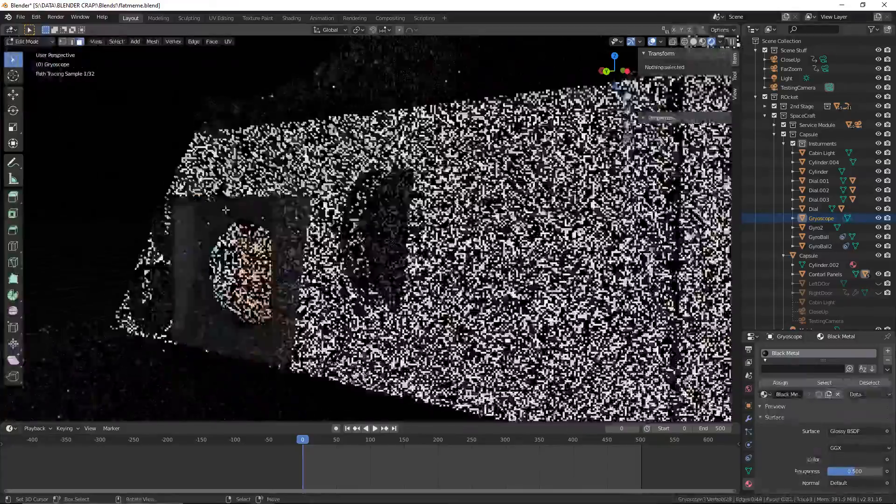
pyautogui.moveTo(225, 210); pyautogui.dragTo(282, 212, button='middle')
pyautogui.click(35, 42)
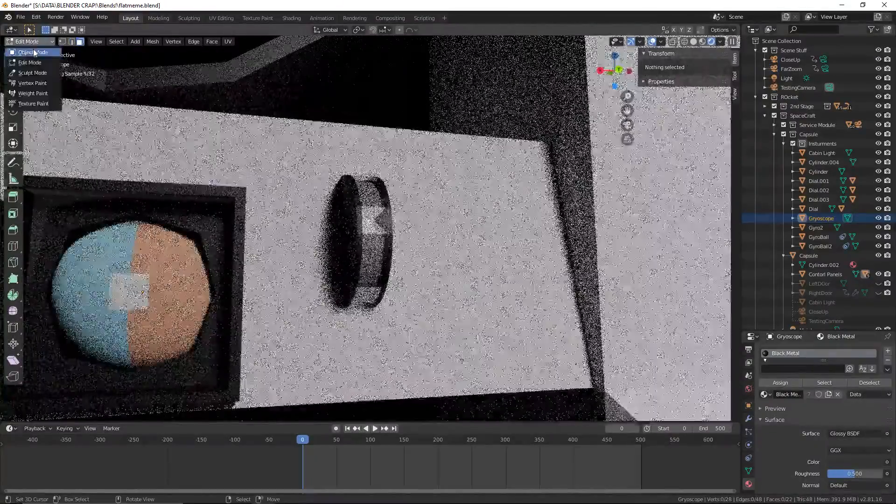
pyautogui.click(33, 52)
pyautogui.click(702, 42)
# In Edit Mode, fill the open front of the Gryoscope housing with a face across its four inner rim vertices
pyautogui.keyDown('shift'); pyautogui.moveTo(328, 240); pyautogui.dragTo(450, 174, button='middle'); pyautogui.keyUp('shift')
pyautogui.rightClick(313, 178)
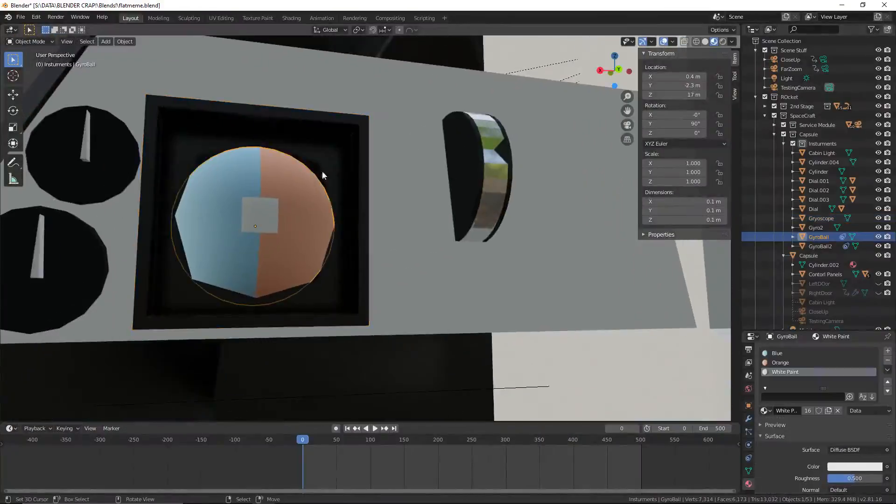
pyautogui.moveTo(322, 176); pyautogui.dragTo(392, 190, button='middle')
pyautogui.rightClick(391, 189)
pyautogui.click(52, 43)
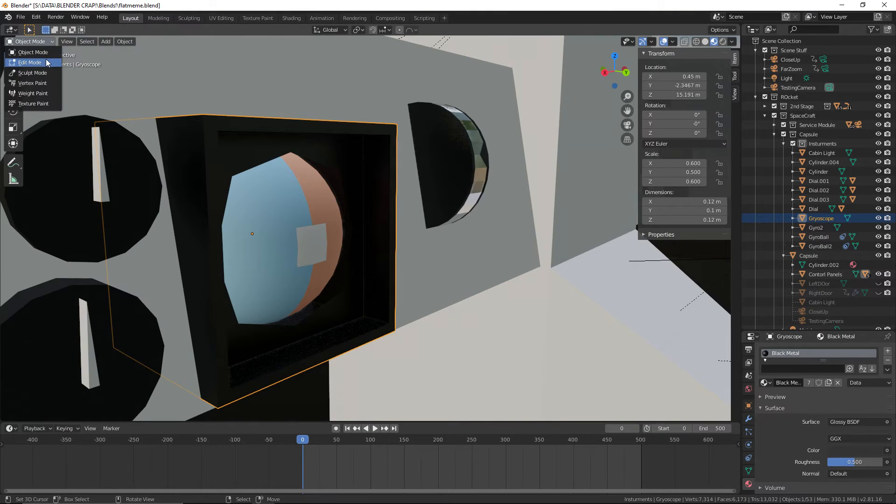
pyautogui.click(28, 62)
pyautogui.rightClick(378, 199)
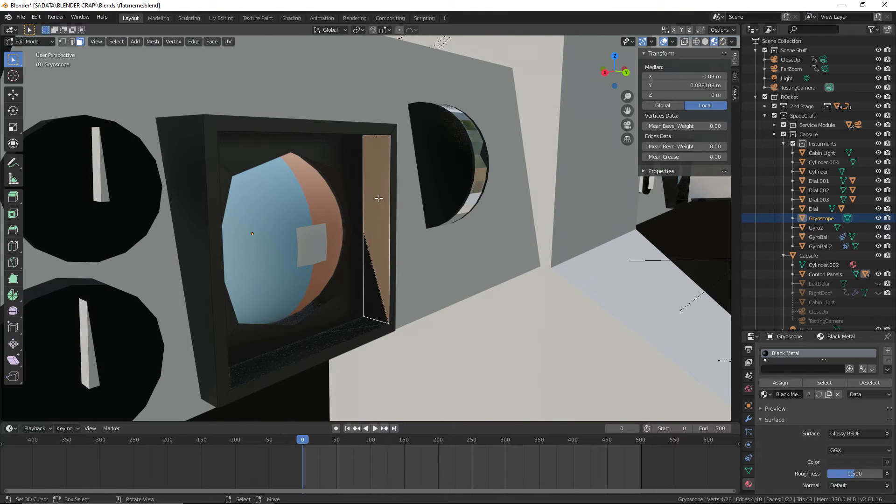
pyautogui.click(72, 42)
pyautogui.scroll(-3, 366, 265)
pyautogui.moveTo(365, 265); pyautogui.dragTo(360, 267, button='middle')
pyautogui.scroll(3, 360, 267)
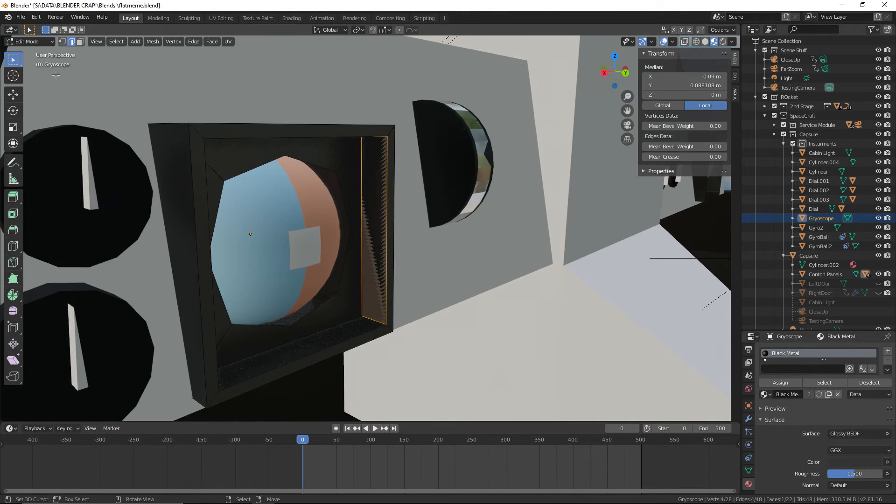
pyautogui.click(66, 42)
pyautogui.click(204, 138)
pyautogui.keyDown('shift'); pyautogui.click(386, 136); pyautogui.keyUp('shift')
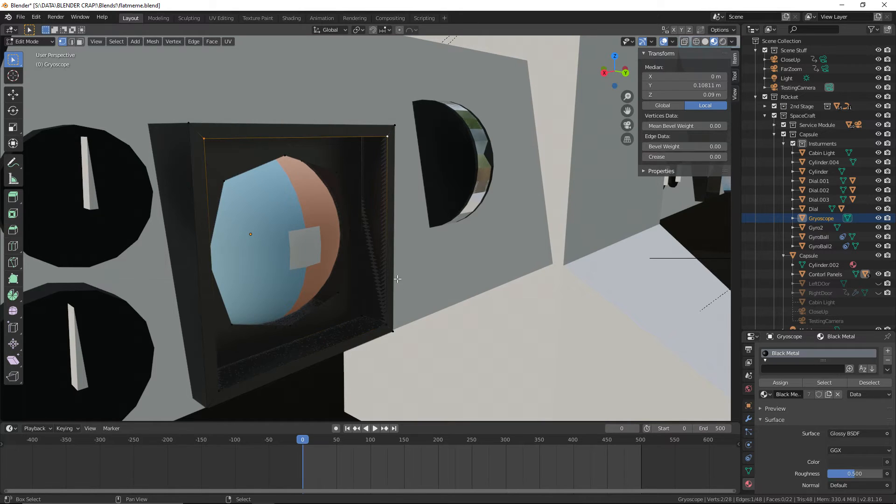
pyautogui.keyDown('shift'); pyautogui.click(384, 326); pyautogui.keyUp('shift')
pyautogui.press('f')
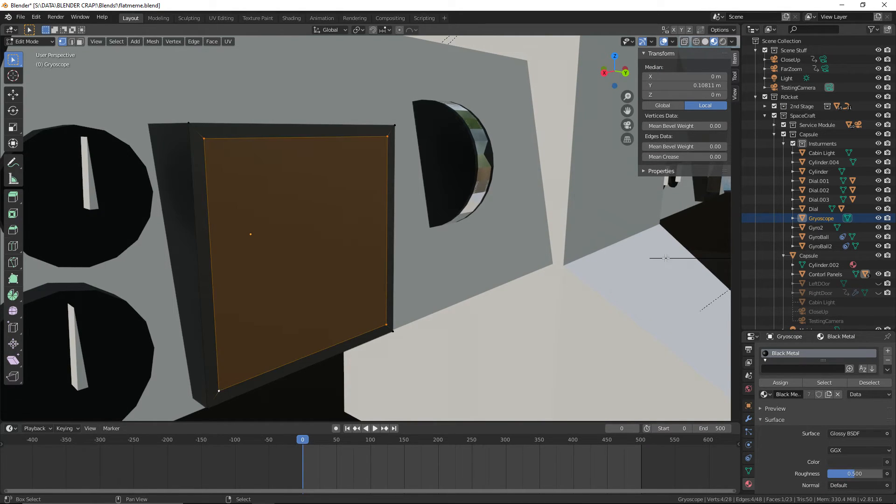
# Add a second material slot with FakeGlass to the Gryoscope housing, assign it to the new front face and clear the selection
pyautogui.keyDown('shift'); pyautogui.moveTo(218, 391); pyautogui.dragTo(724, 282, button='middle'); pyautogui.keyUp('shift')
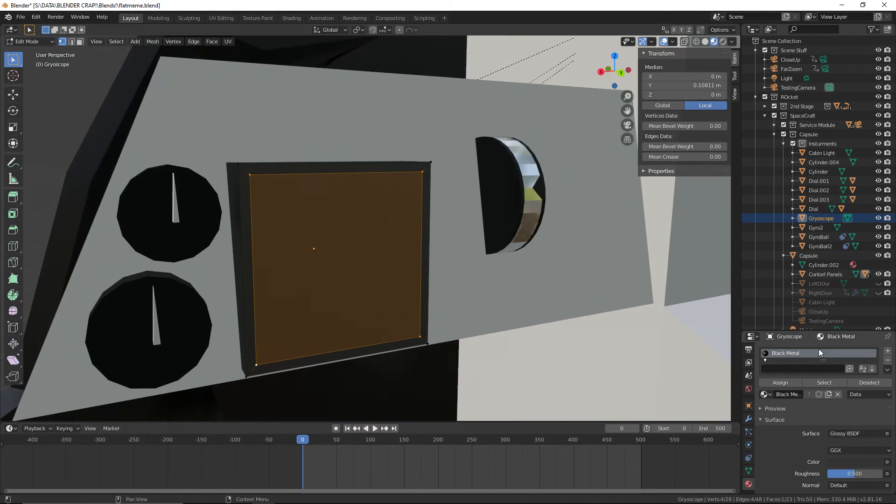
pyautogui.click(887, 352)
pyautogui.click(765, 422)
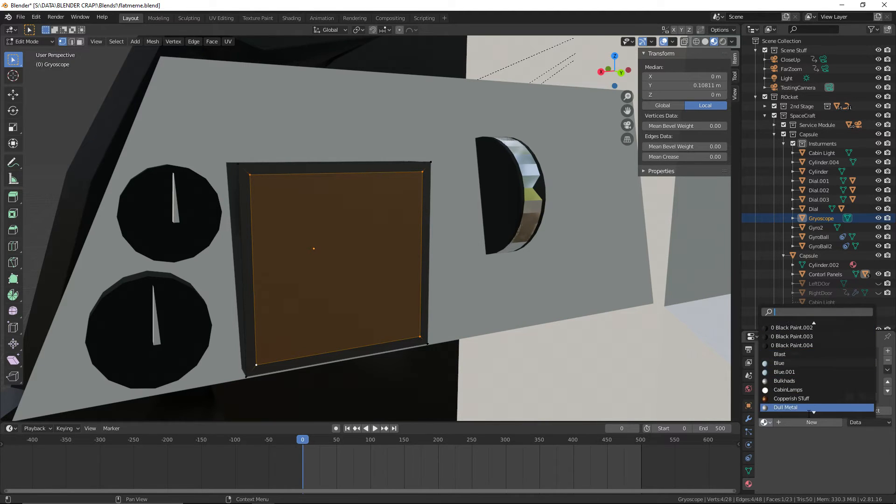
pyautogui.scroll(-14, 809, 414)
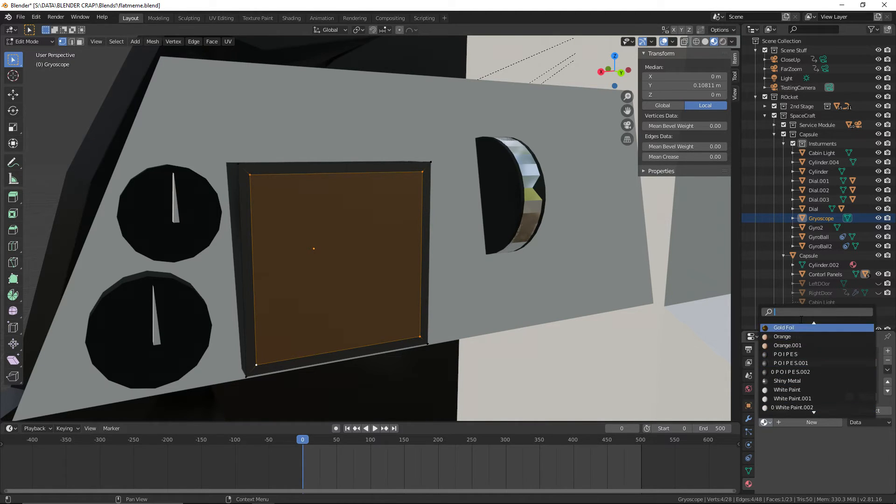
pyautogui.scroll(9, 801, 320)
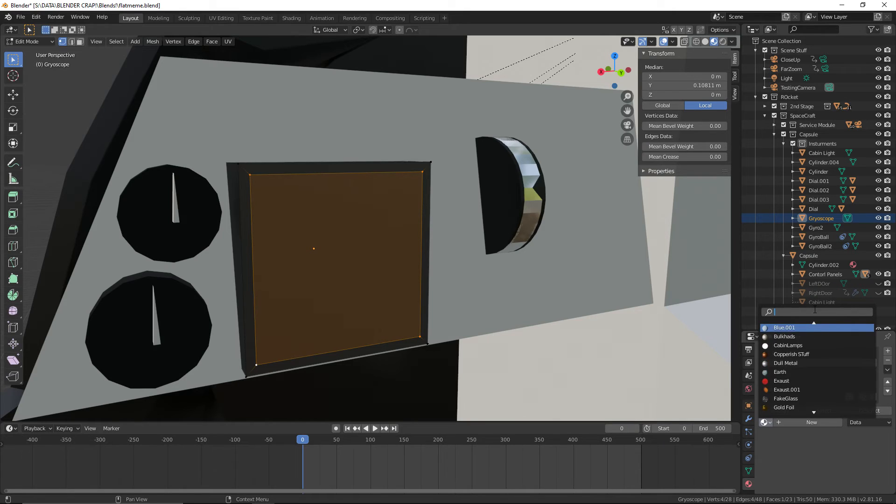
pyautogui.scroll(10, 820, 326)
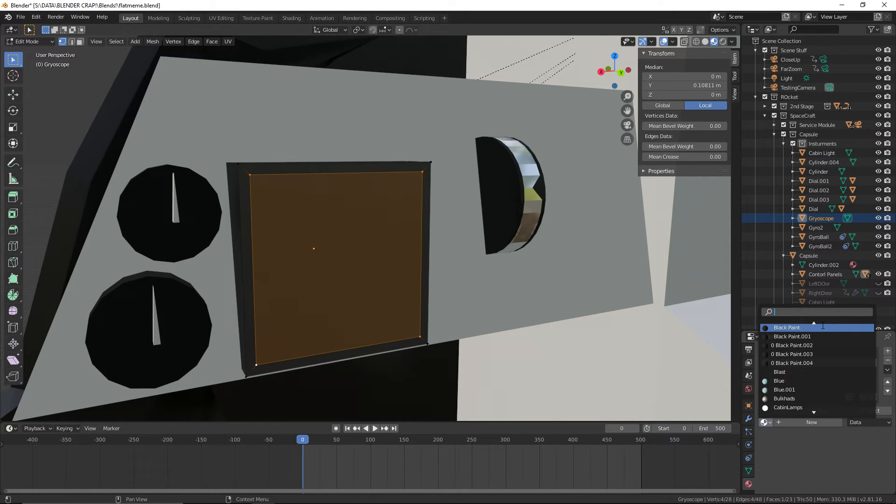
pyautogui.scroll(-12, 819, 399)
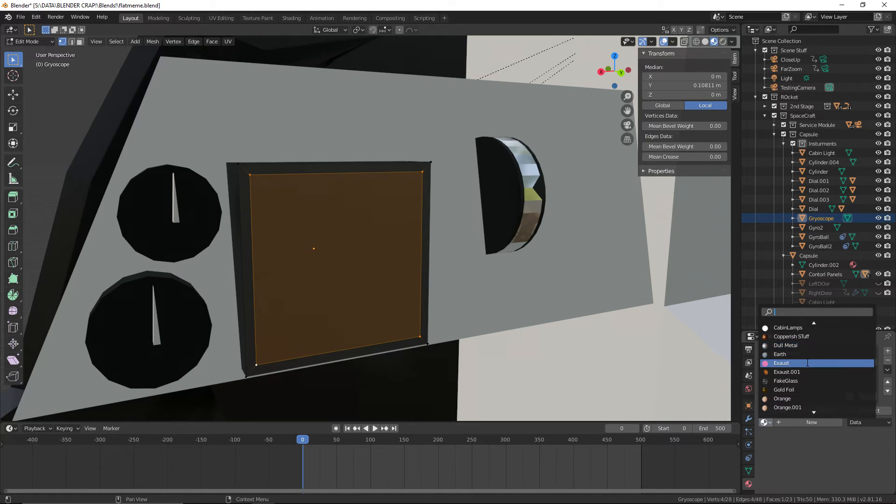
pyautogui.scroll(-2, 810, 372)
pyautogui.click(808, 364)
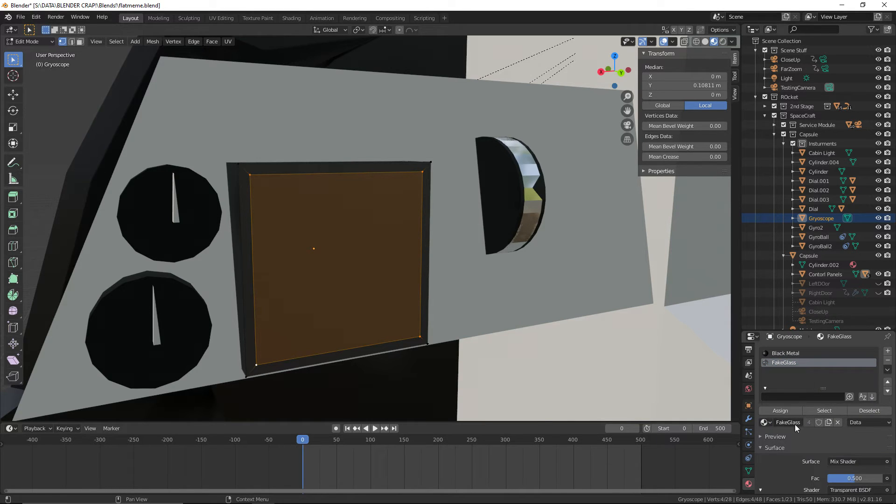
pyautogui.hotkey('alt', 'a')
# Leave Edit Mode on the Gryoscope housing and save the file
pyautogui.click(29, 41)
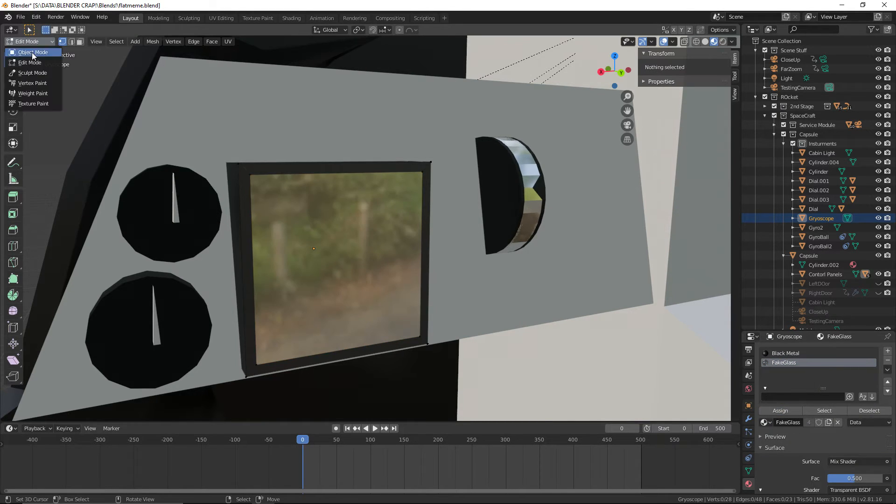
pyautogui.click(33, 52)
pyautogui.click(20, 16)
pyautogui.click(37, 80)
# In Edit Mode, fill the open front of the Gyro2 housing with a face across its four inner rim vertices
pyautogui.moveTo(509, 210); pyautogui.dragTo(352, 214, button='middle')
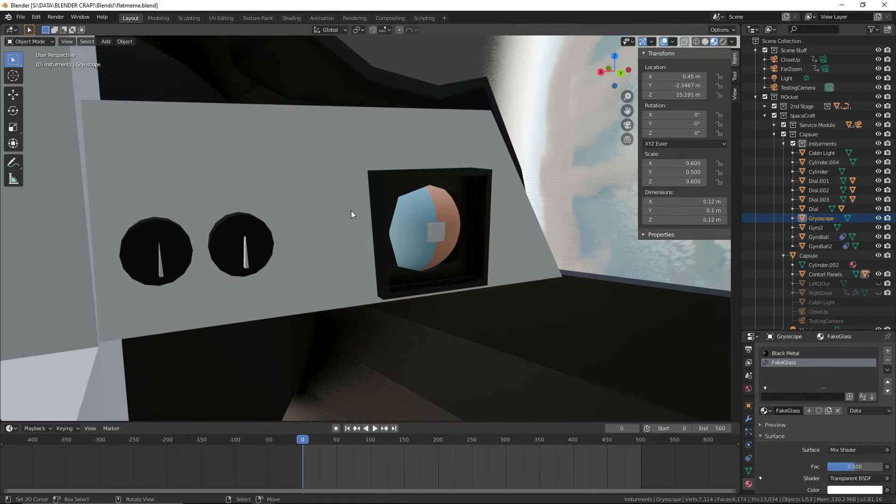
pyautogui.click(442, 178)
pyautogui.scroll(3, 561, 228)
pyautogui.click(33, 43)
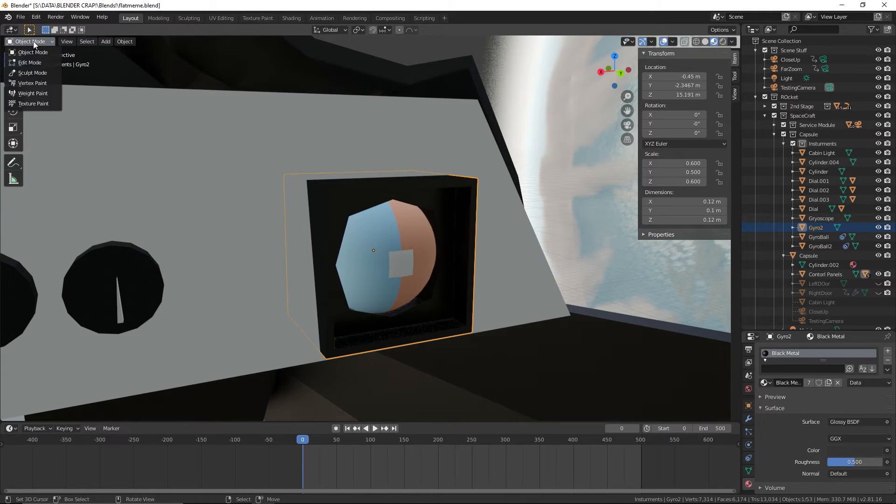
pyautogui.click(29, 62)
pyautogui.moveTo(472, 210); pyautogui.dragTo(440, 205, button='middle')
pyautogui.click(439, 204)
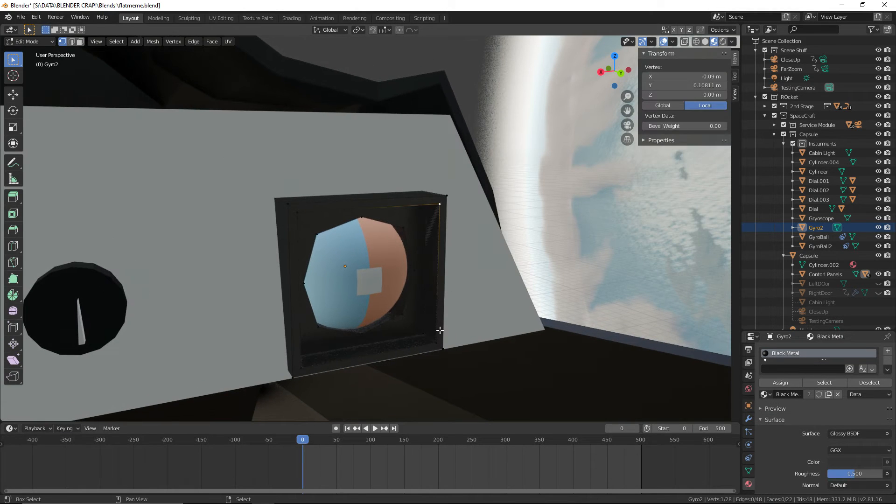
pyautogui.keyDown('shift'); pyautogui.click(436, 343); pyautogui.keyUp('shift')
pyautogui.keyDown('shift'); pyautogui.click(302, 367); pyautogui.keyUp('shift')
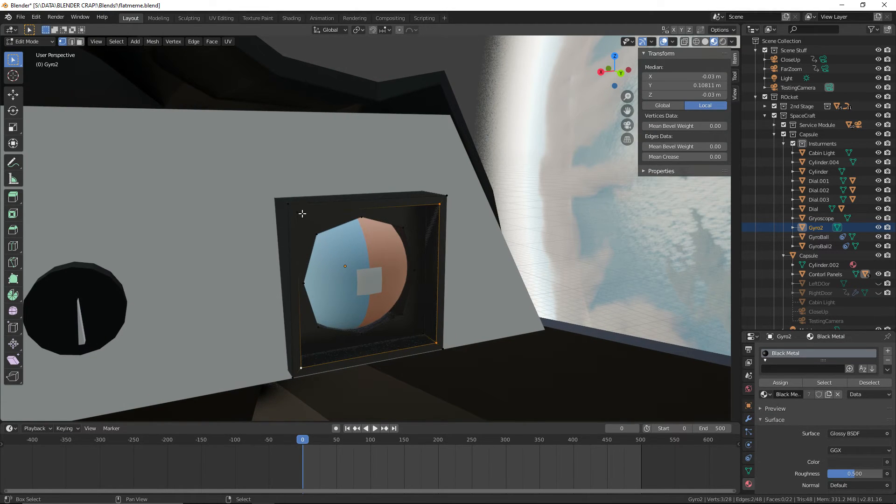
pyautogui.press('f')
# Add a second material slot with FakeGlass to the Gyro2 housing and assign it to the new front face
pyautogui.click(887, 351)
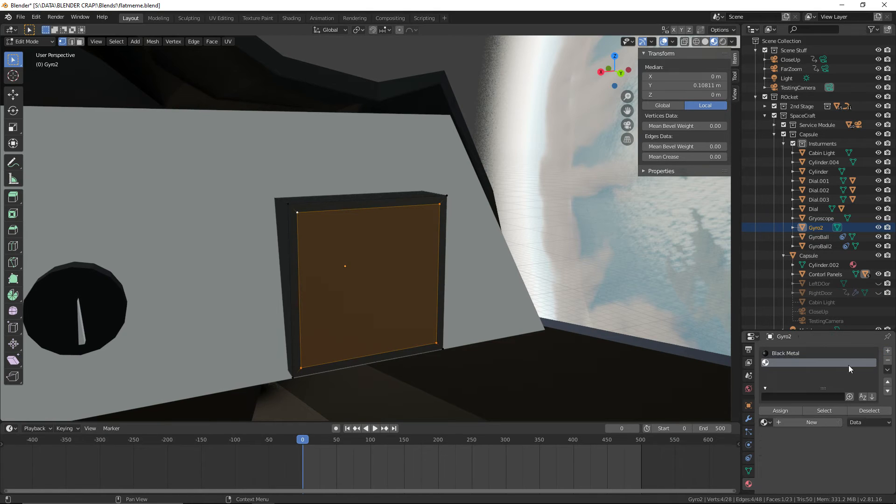
pyautogui.click(765, 423)
pyautogui.scroll(-3, 814, 407)
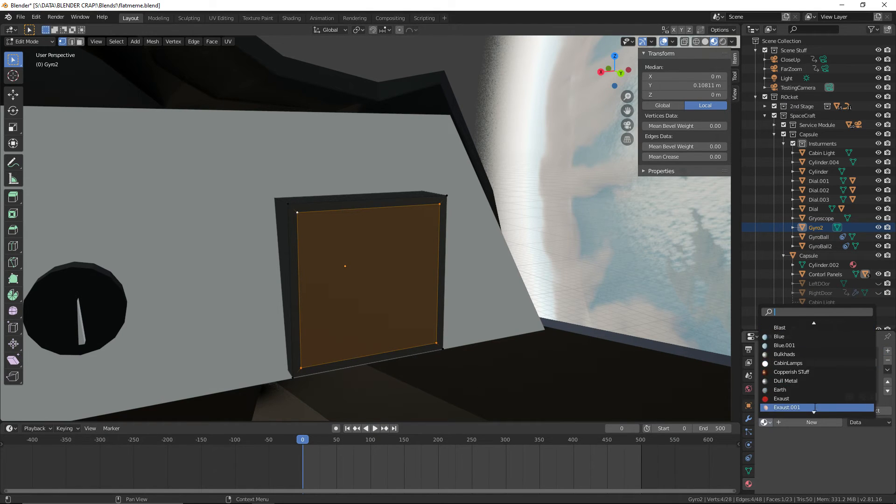
pyautogui.click(788, 363)
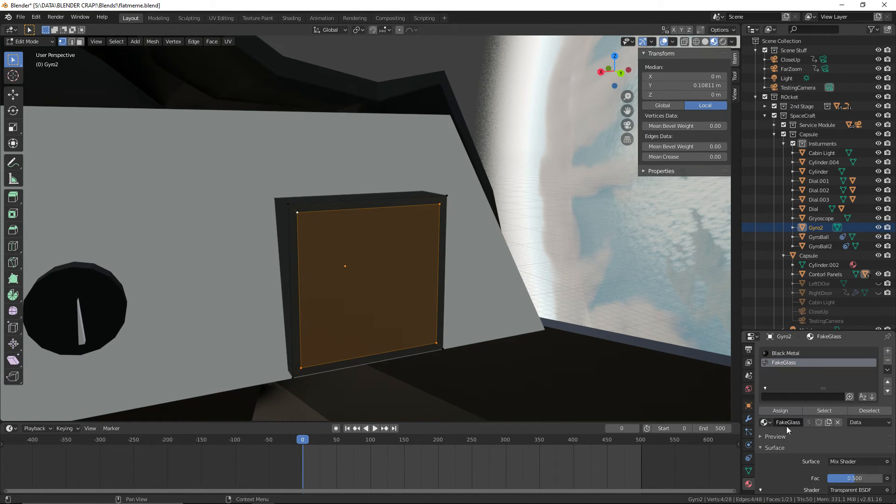
pyautogui.click(784, 409)
# Leave Edit Mode on the Gyro2 housing and save the file
pyautogui.click(28, 41)
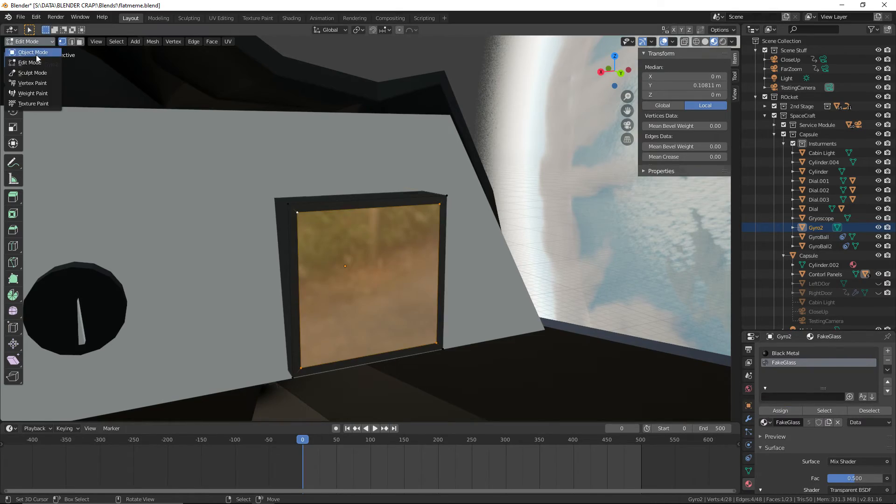
pyautogui.click(29, 51)
pyautogui.click(21, 17)
pyautogui.click(33, 82)
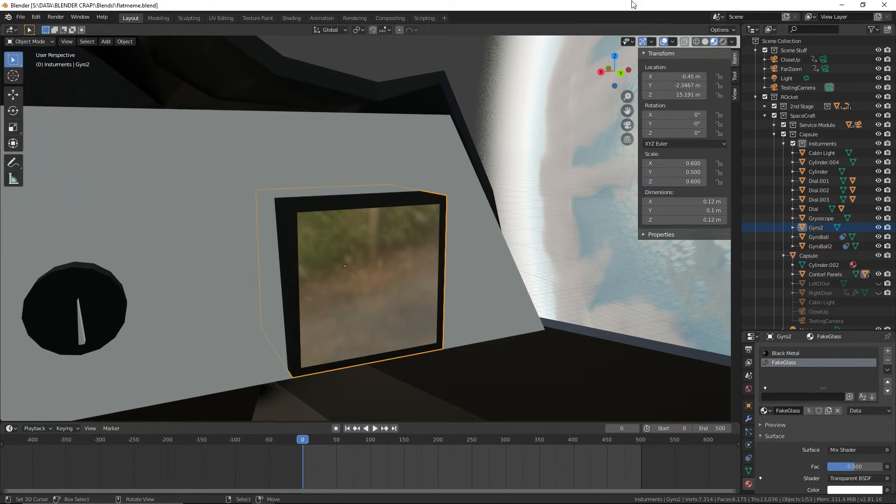
# Preview the control panels in Rendered shading and examine the glass covers on the gyroscopes and the round cylinder instrument
pyautogui.click(723, 42)
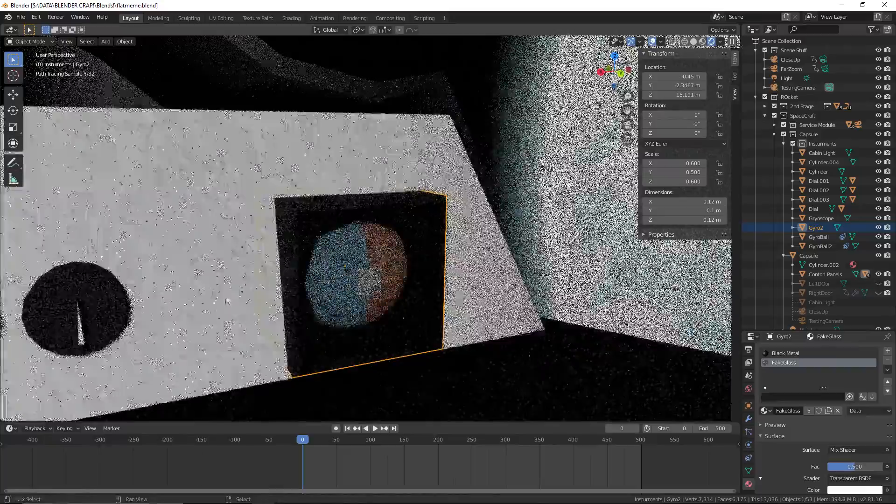
pyautogui.keyDown('shift'); pyautogui.moveTo(226, 300); pyautogui.dragTo(315, 237, button='middle'); pyautogui.keyUp('shift')
pyautogui.scroll(-2, 268, 272)
pyautogui.keyDown('shift'); pyautogui.moveTo(335, 314); pyautogui.dragTo(426, 272, button='middle'); pyautogui.keyUp('shift')
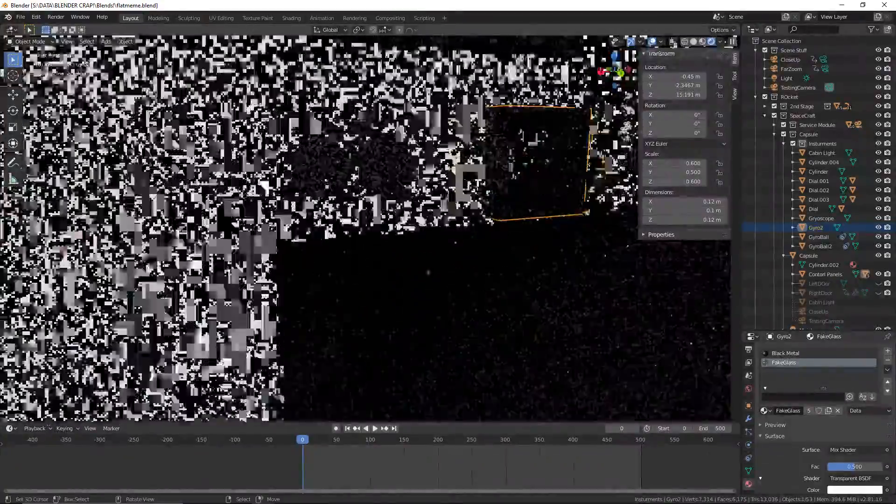
pyautogui.scroll(-2, 404, 286)
pyautogui.keyDown('shift'); pyautogui.moveTo(276, 362); pyautogui.dragTo(536, 312, button='middle'); pyautogui.keyUp('shift')
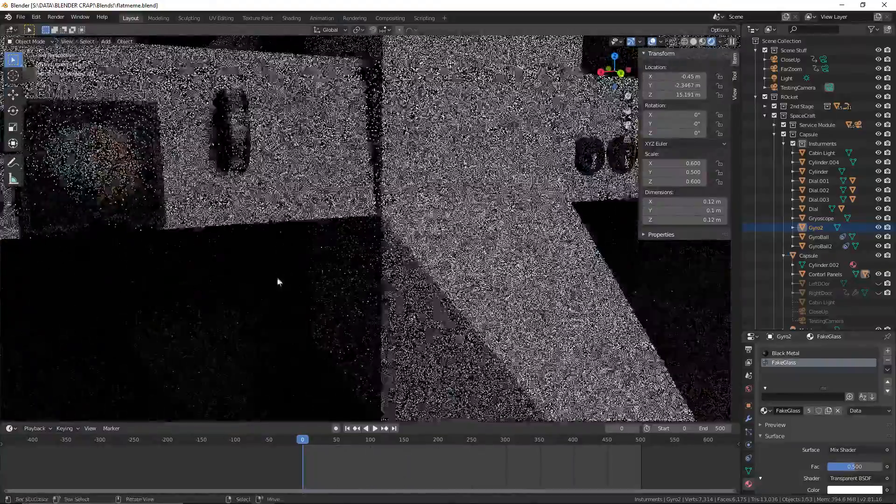
pyautogui.scroll(-3, 299, 277)
pyautogui.moveTo(336, 264); pyautogui.dragTo(505, 194, button='middle')
pyautogui.click(551, 143)
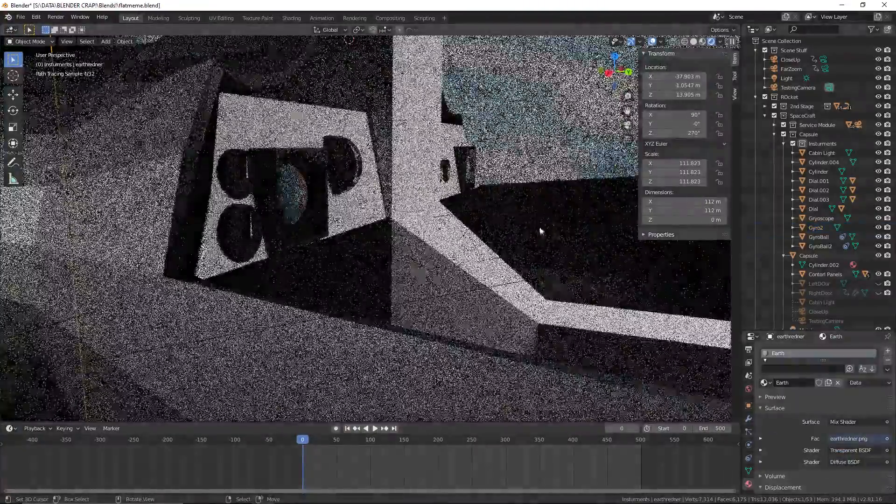
pyautogui.moveTo(540, 230); pyautogui.dragTo(513, 271, button='middle')
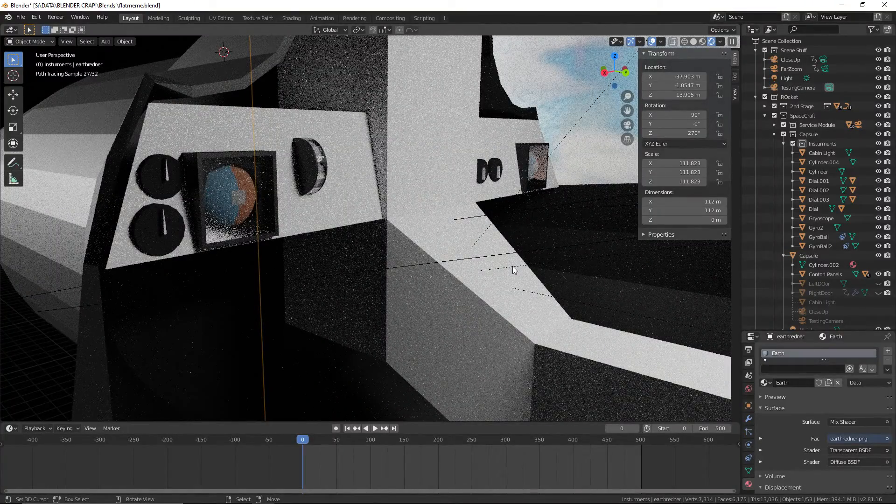
pyautogui.moveTo(500, 268)
pyautogui.mouseDown(button='middle')
pyautogui.moveTo(357, 228)
pyautogui.moveTo(499, 259)
pyautogui.mouseUp(button='middle')
pyautogui.click(30, 41)
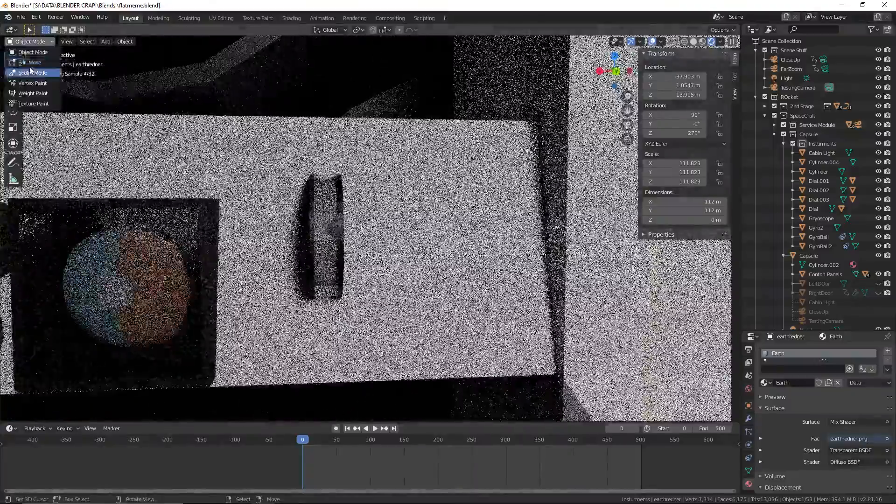
pyautogui.click(29, 62)
pyautogui.scroll(4, 386, 258)
pyautogui.keyDown('shift'); pyautogui.moveTo(386, 258); pyautogui.dragTo(403, 258, button='middle'); pyautogui.keyUp('shift')
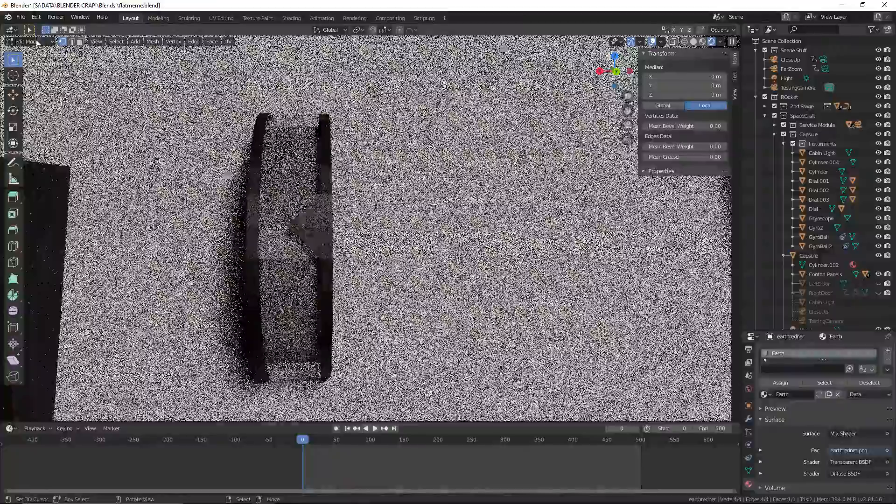
pyautogui.click(37, 41)
pyautogui.click(28, 52)
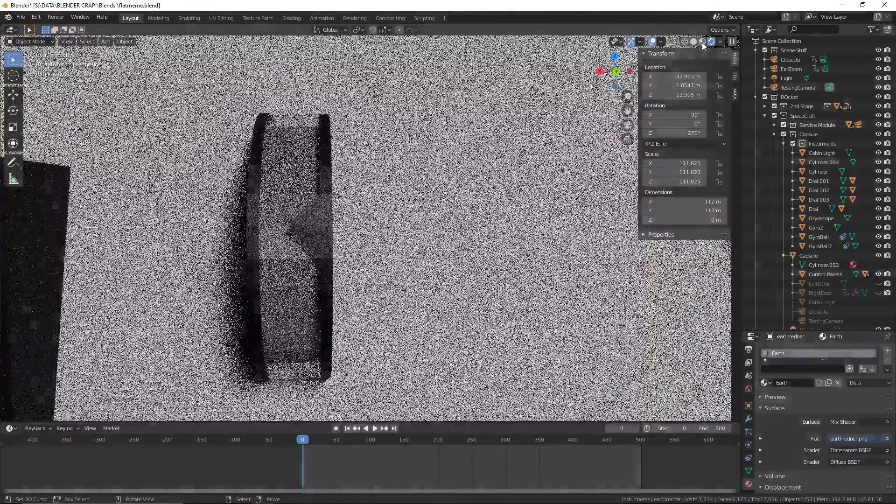
# Switch to Material Preview shading, enter Edit Mode on Cylinder.004 and apply Edge Split to the outer rim loop of one end cap
pyautogui.click(702, 42)
pyautogui.click(279, 231)
pyautogui.moveTo(279, 232); pyautogui.dragTo(306, 240, button='middle')
pyautogui.click(31, 41)
pyautogui.click(28, 63)
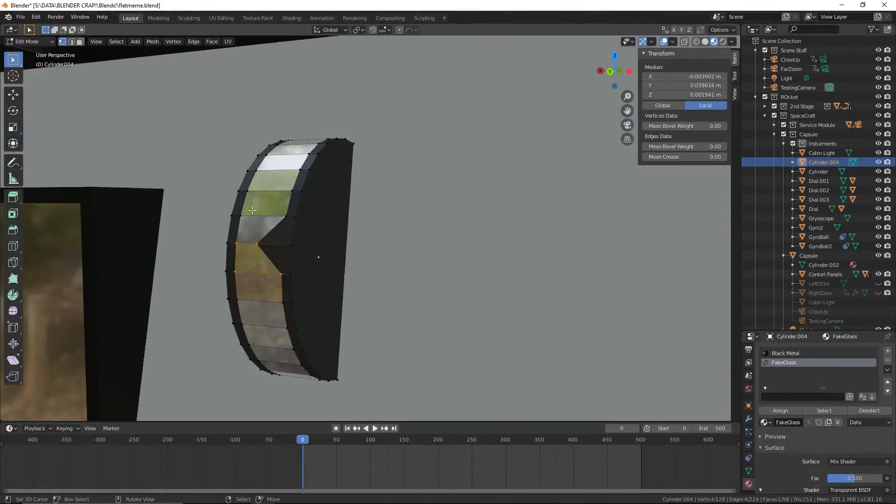
pyautogui.rightClick(295, 217)
pyautogui.keyDown('alt'); pyautogui.rightClick(297, 216); pyautogui.keyUp('alt')
pyautogui.press('F3')
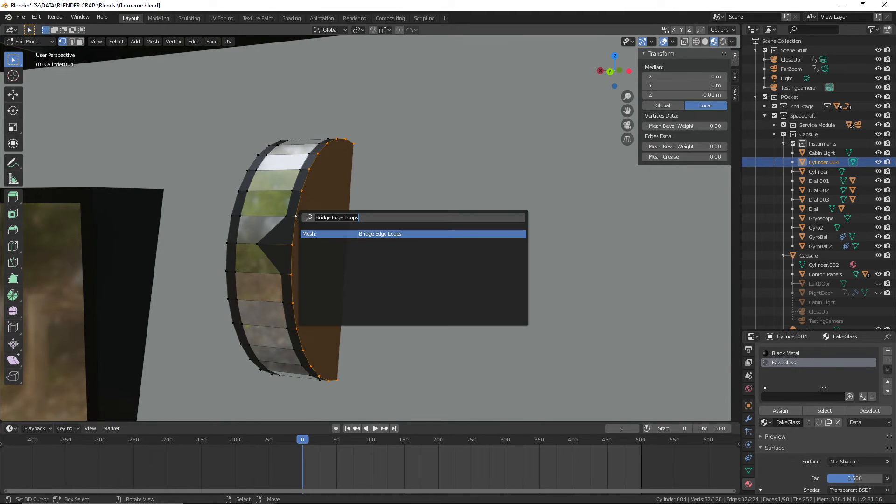
pyautogui.write('edge')
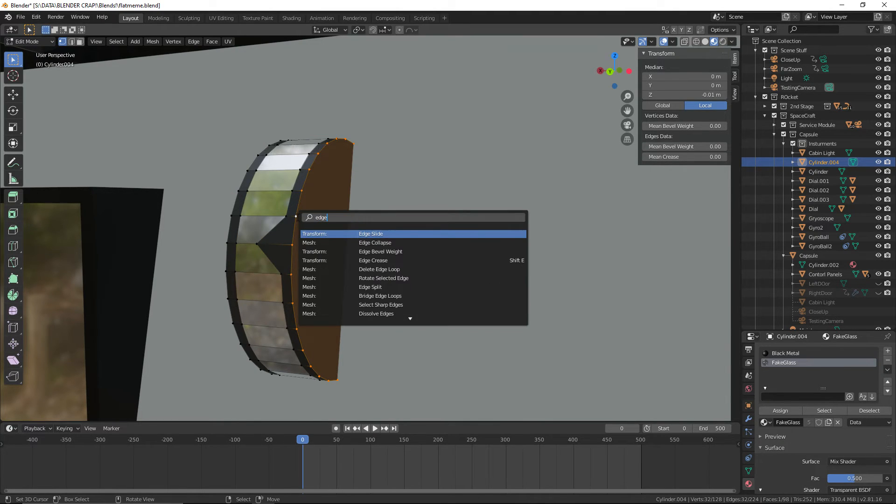
pyautogui.click(358, 287)
# Apply Edge Split to the outer rim loop of the opposite end cap on Cylinder.004
pyautogui.moveTo(338, 283); pyautogui.dragTo(360, 281, button='middle')
pyautogui.rightClick(353, 258)
pyautogui.keyDown('alt'); pyautogui.rightClick(353, 258); pyautogui.keyUp('alt')
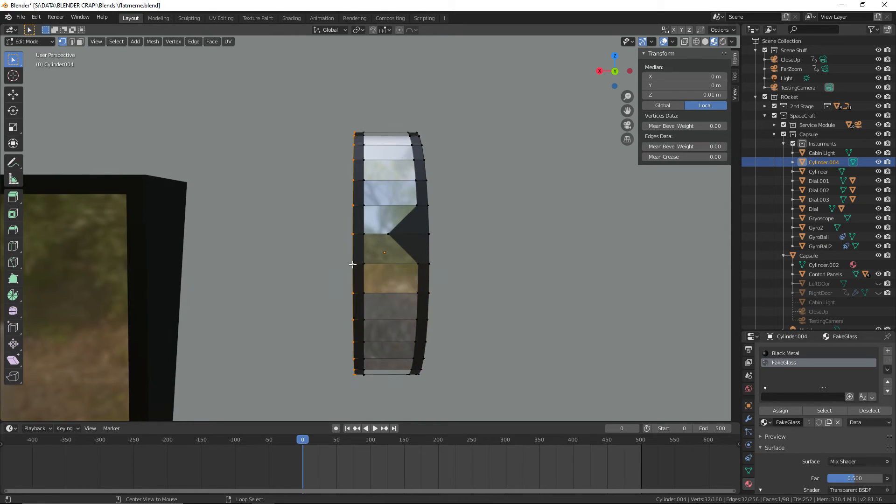
pyautogui.press('F3')
pyautogui.click(384, 283)
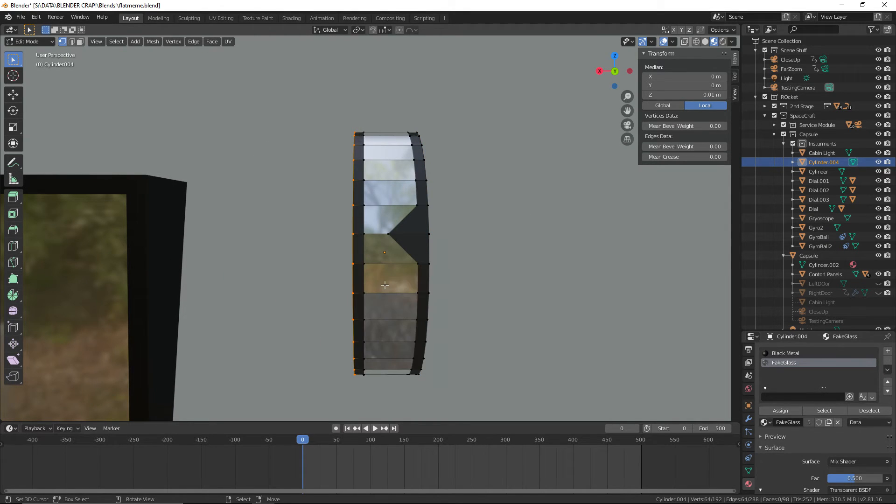
# Apply Shade Smooth to all side face rings of Cylinder.004, including the pointed marker faces, and leave Edit Mode
pyautogui.click(80, 42)
pyautogui.rightClick(361, 265)
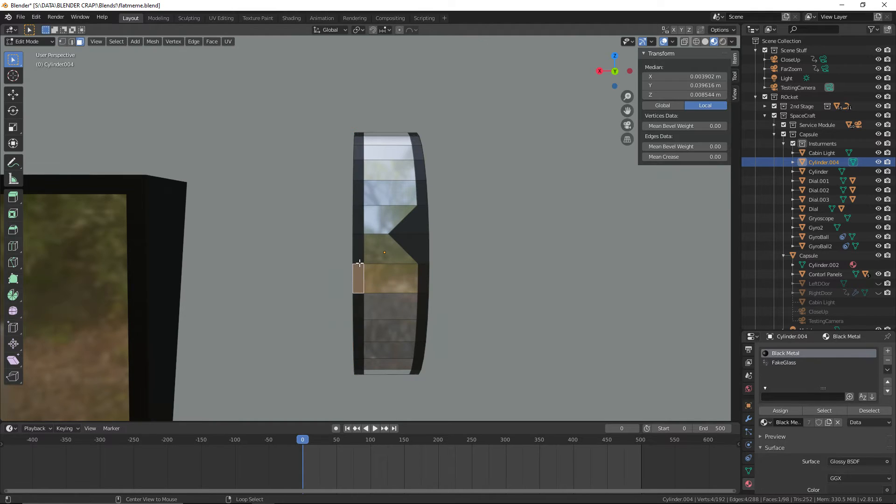
pyautogui.keyDown('alt'); pyautogui.rightClick(359, 262); pyautogui.keyUp('alt')
pyautogui.keyDown('alt'); pyautogui.keyDown('shift'); pyautogui.rightClick(377, 263); pyautogui.keyUp('shift'); pyautogui.keyUp('alt')
pyautogui.keyDown('alt'); pyautogui.keyDown('shift'); pyautogui.rightClick(417, 243); pyautogui.keyUp('shift'); pyautogui.keyUp('alt')
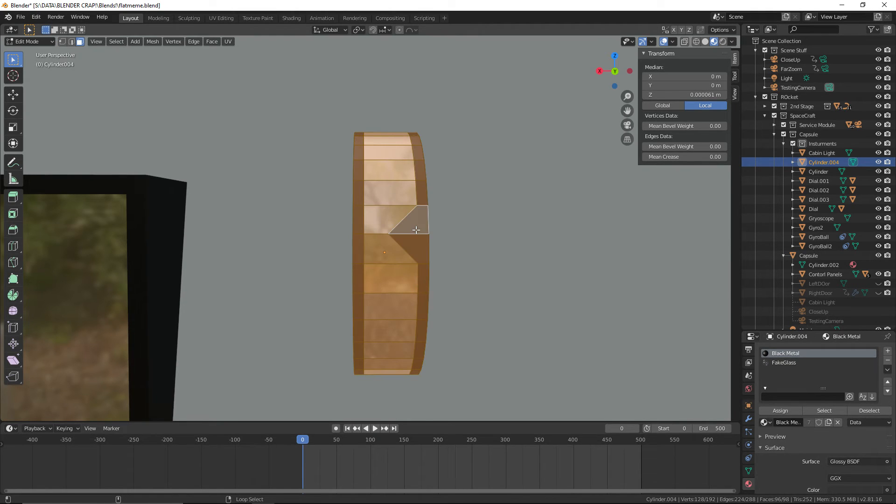
pyautogui.press('F3')
pyautogui.write('smoot')
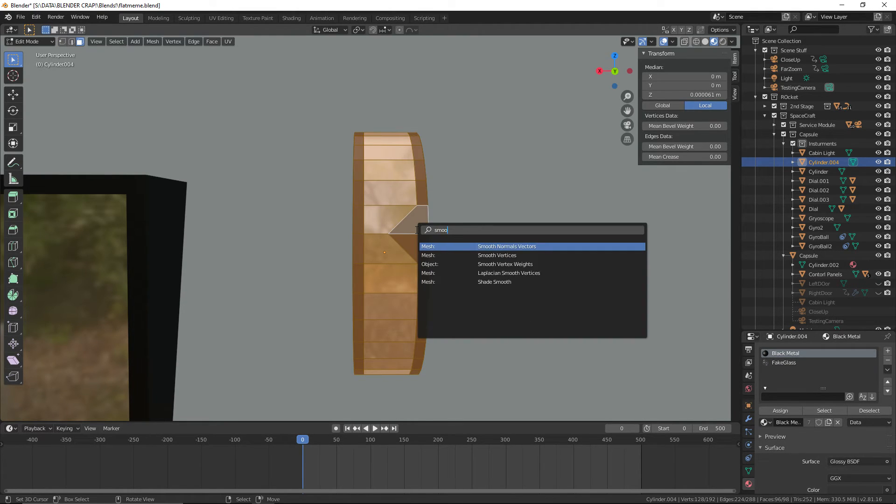
pyautogui.click(482, 281)
pyautogui.click(28, 41)
pyautogui.click(35, 52)
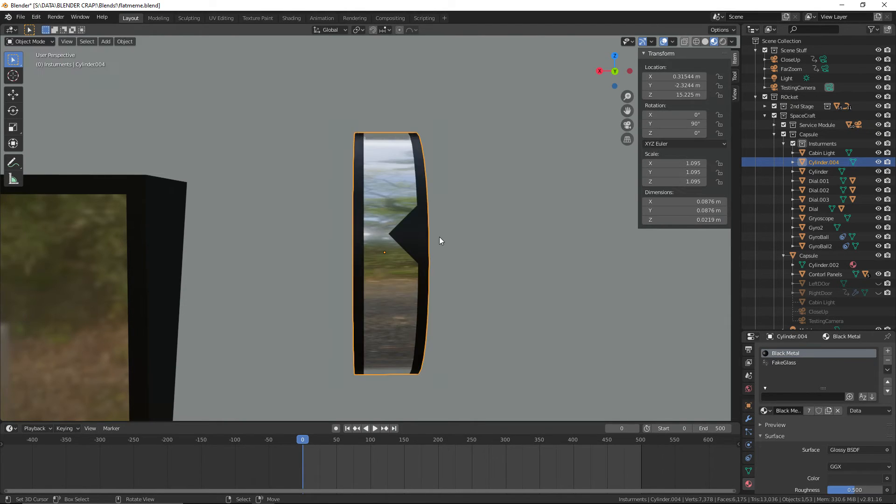
# Preview the smoothed Cylinder.004 in Rendered shading and save the file
pyautogui.moveTo(460, 244); pyautogui.dragTo(490, 248, button='middle')
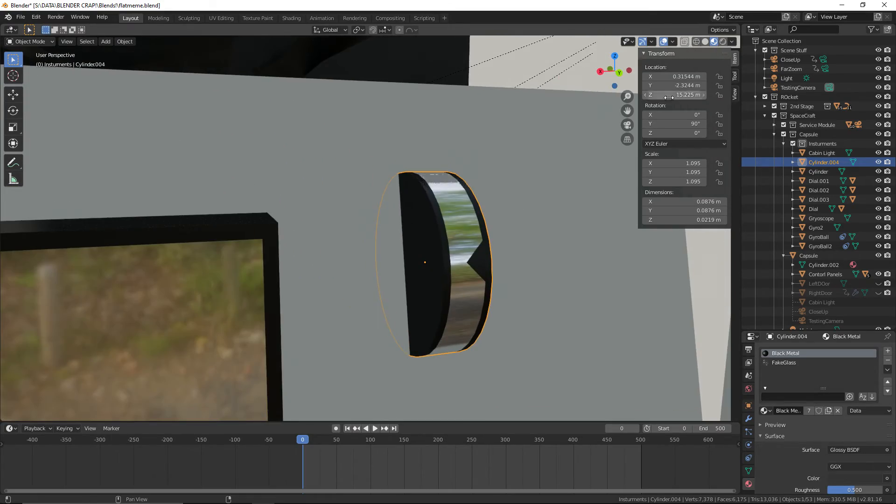
pyautogui.click(724, 43)
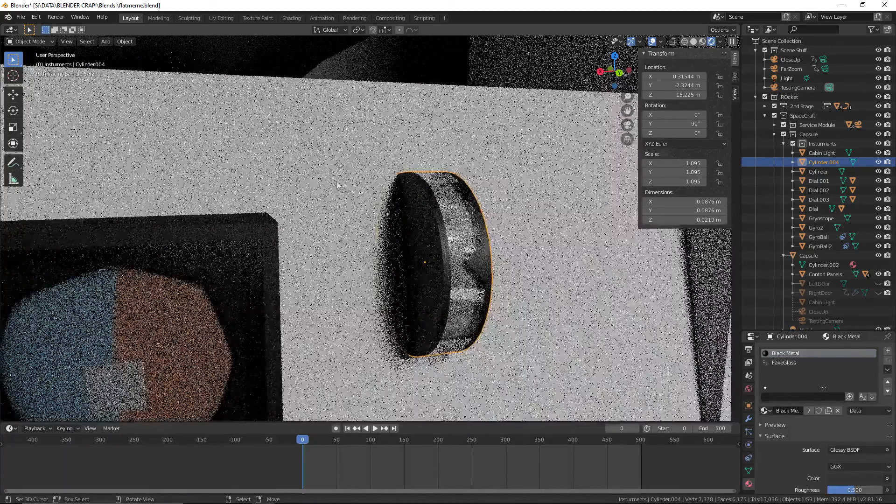
pyautogui.click(21, 17)
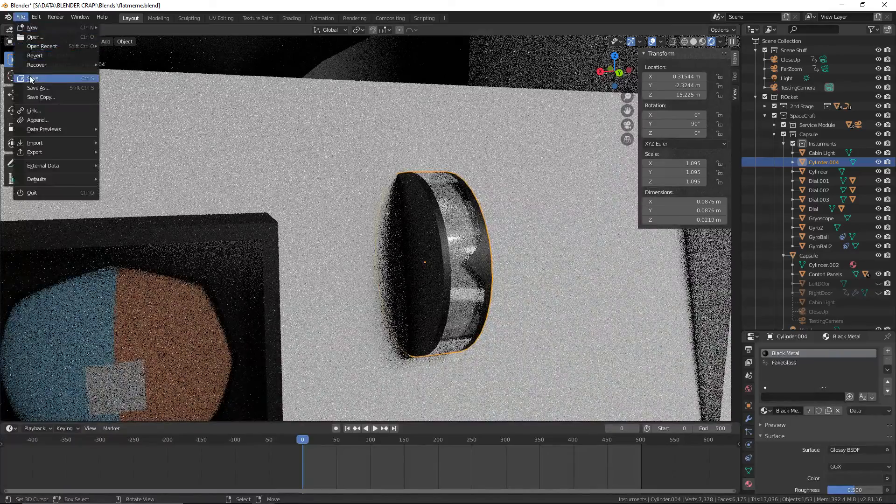
pyautogui.click(38, 78)
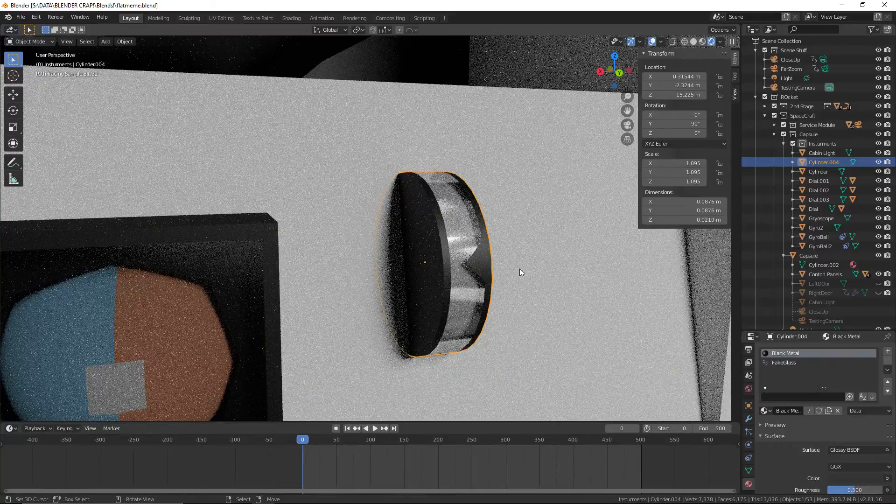
# Return to Material Preview shading, reselect Cylinder.004 and open its object name for editing
pyautogui.scroll(3, 519, 268)
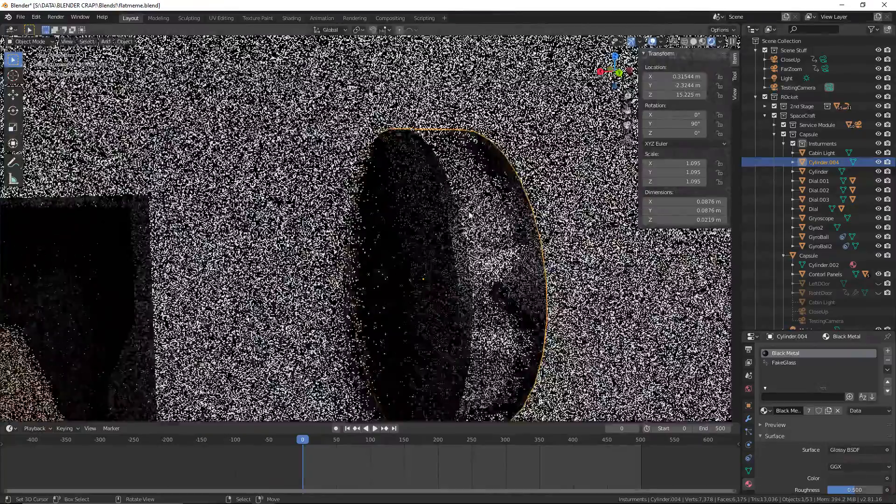
pyautogui.click(510, 235)
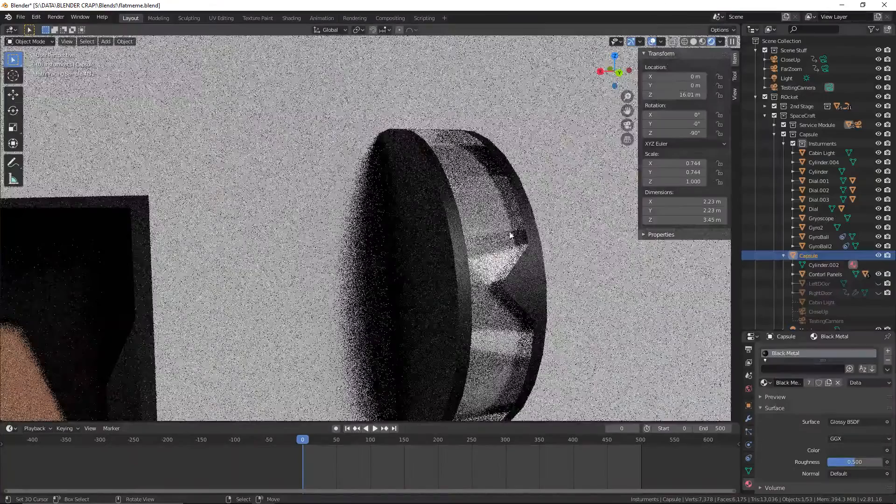
pyautogui.click(702, 42)
pyautogui.keyDown('shift'); pyautogui.moveTo(544, 216); pyautogui.dragTo(485, 202, button='middle'); pyautogui.keyUp('shift')
pyautogui.click(445, 218)
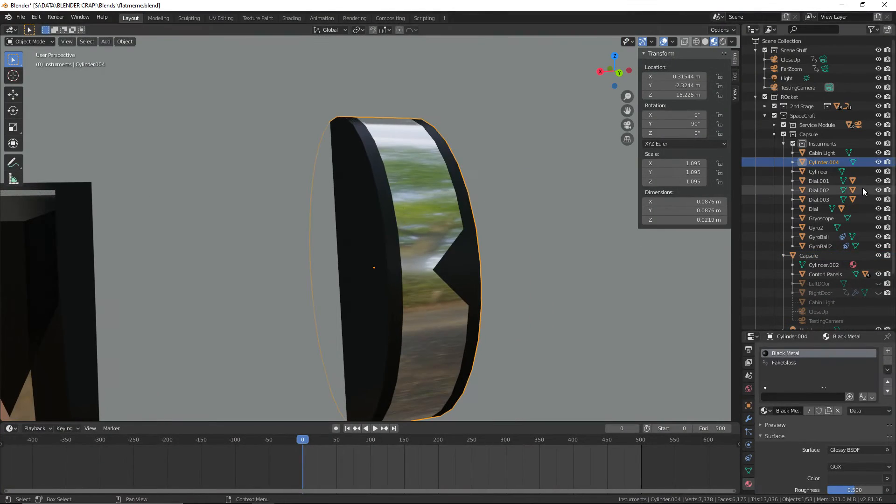
pyautogui.doubleClick(830, 162)
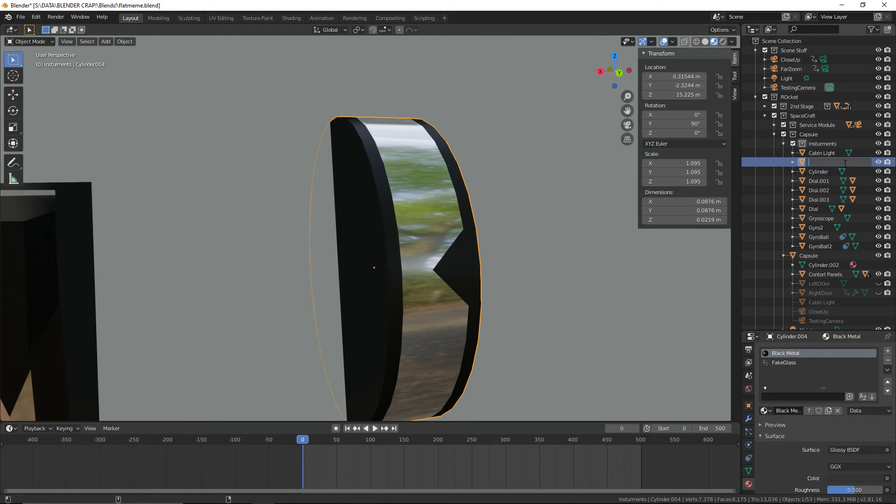
# Switch to the browser, look through the Gemini capsule interior images for instrument references, and return to Blender
pyautogui.press('ctrl+super+Right')
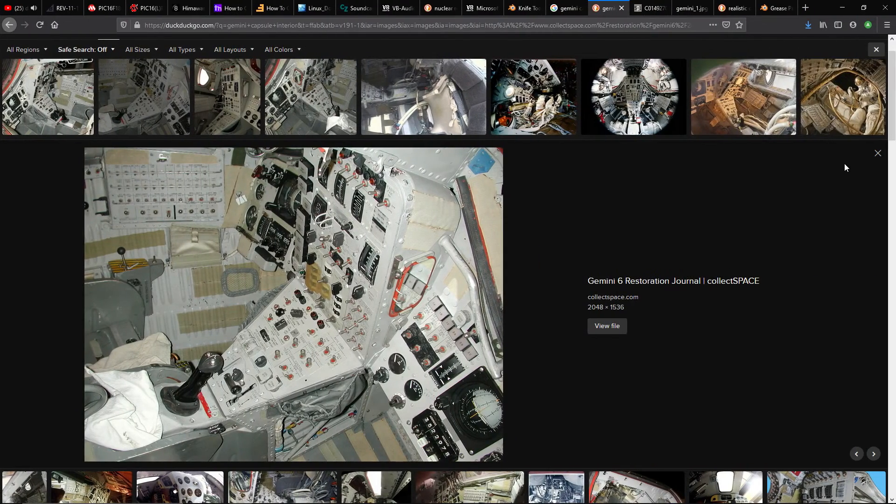
pyautogui.scroll(1, 580, 310)
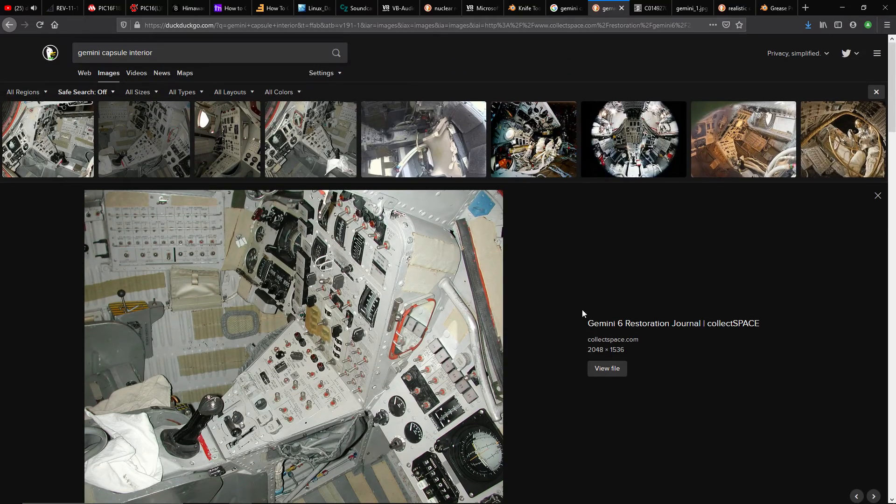
pyautogui.scroll(-4, 301, 430)
pyautogui.scroll(-5, 301, 430)
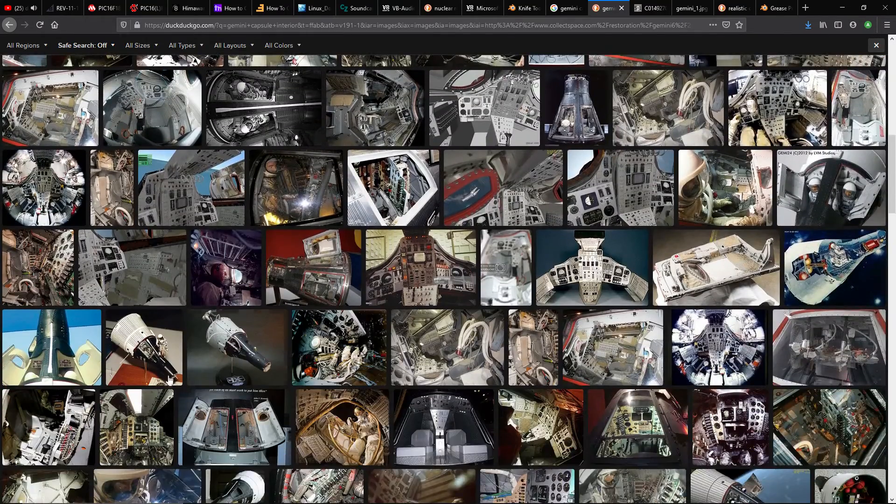
pyautogui.scroll(7, 288, 369)
pyautogui.scroll(3, 288, 369)
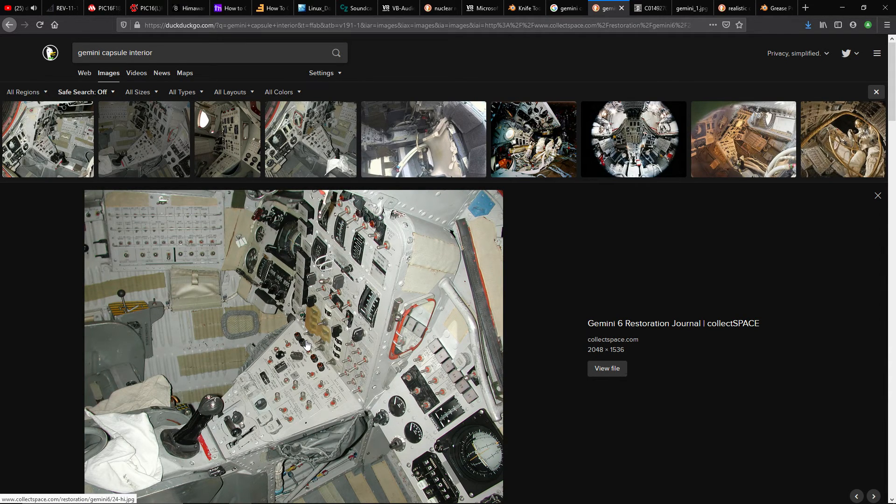
pyautogui.hotkey('alt', 'Tab')
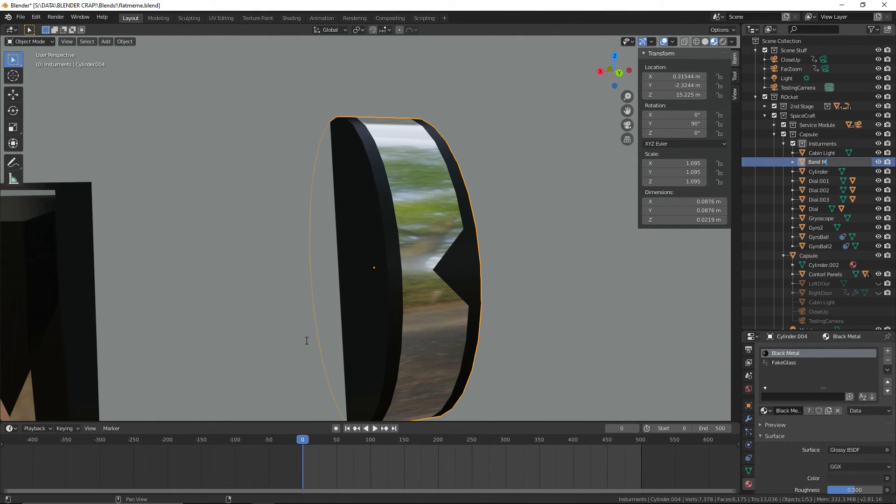
# Rename Cylinder.004 as Barel Meter
pyautogui.write('Barel Meter')
pyautogui.press('Return')
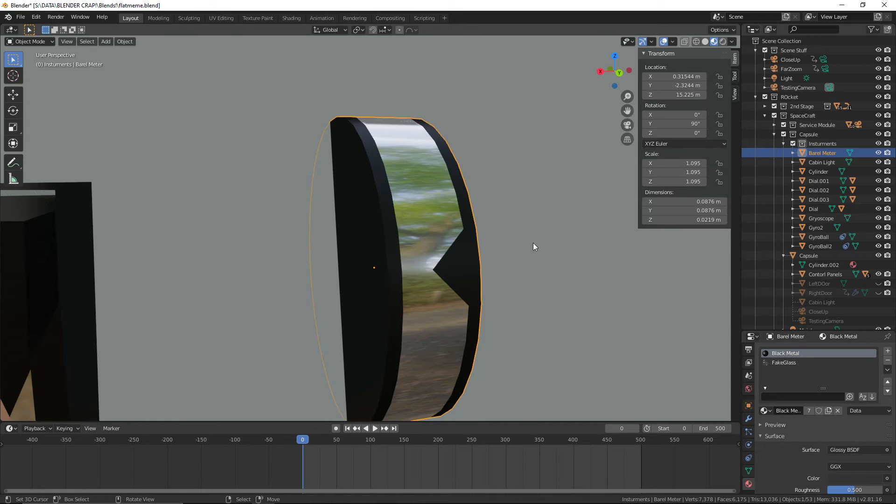
# Select the inner Cylinder object and give it the existing Black Paint material
pyautogui.click(811, 171)
pyautogui.click(765, 382)
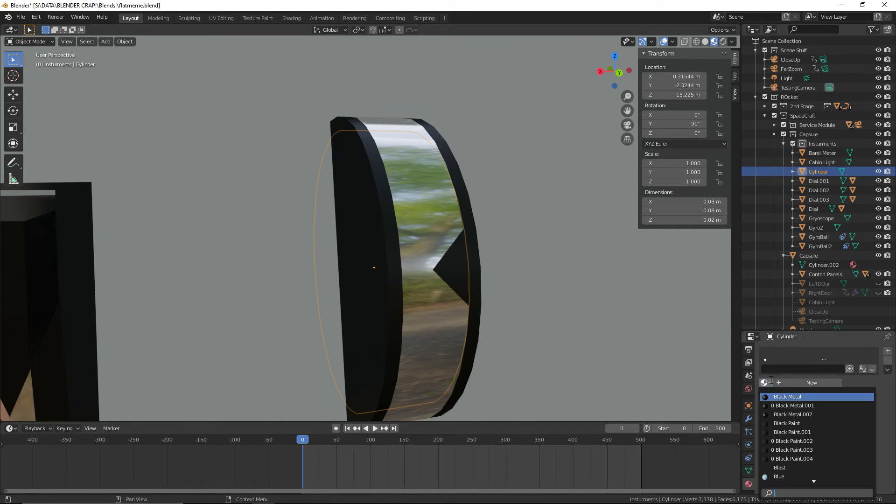
pyautogui.scroll(-5, 814, 467)
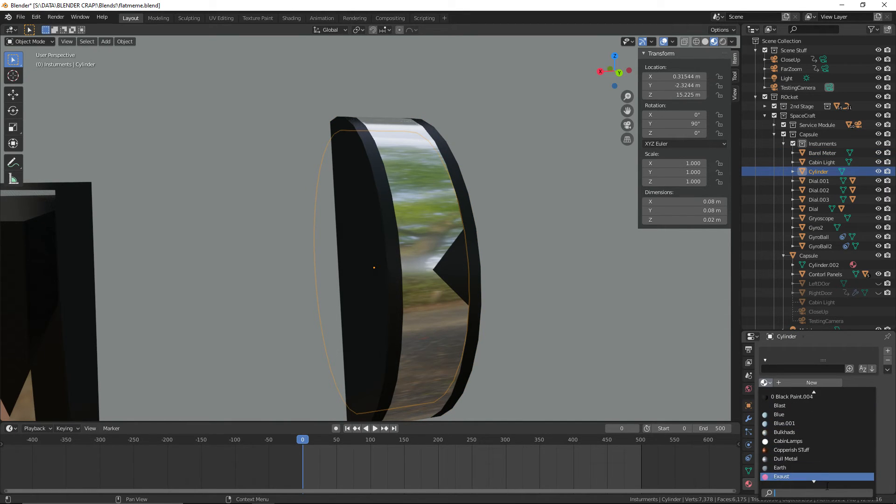
pyautogui.scroll(5, 819, 410)
pyautogui.scroll(4, 817, 397)
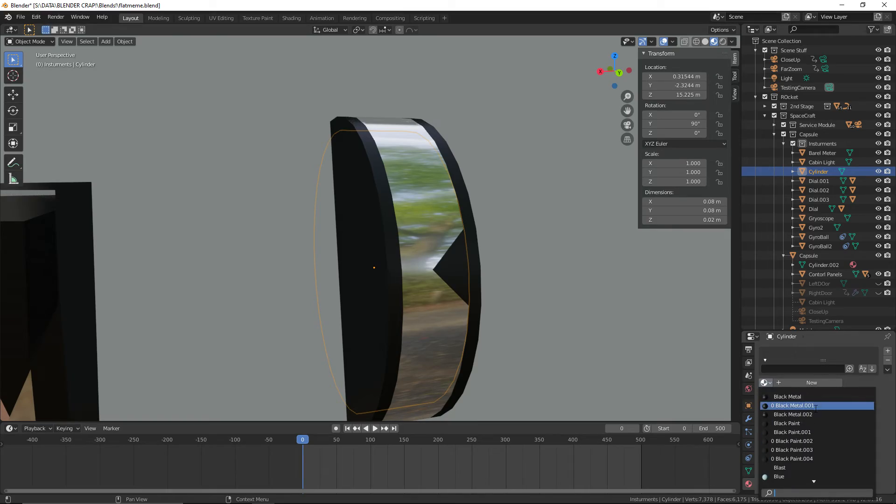
pyautogui.click(810, 423)
# Preview the black-painted Cylinder in Rendered shading and save the file
pyautogui.moveTo(579, 333); pyautogui.dragTo(563, 331, button='middle')
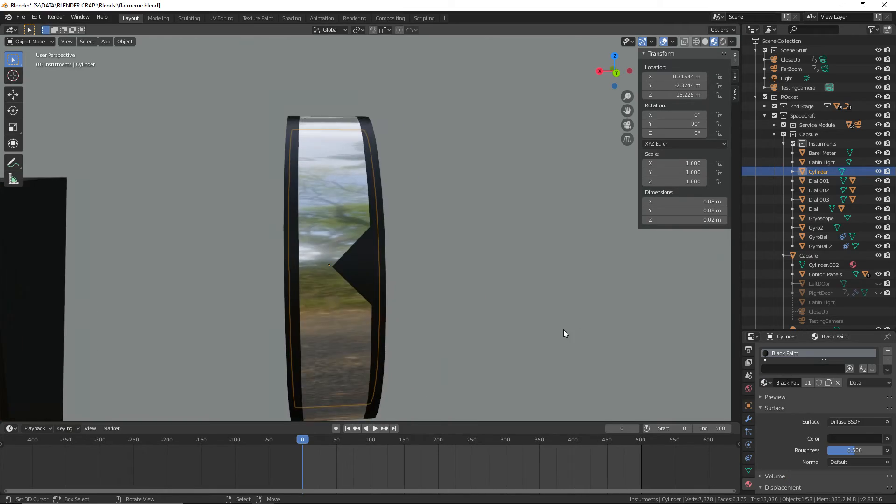
pyautogui.click(724, 42)
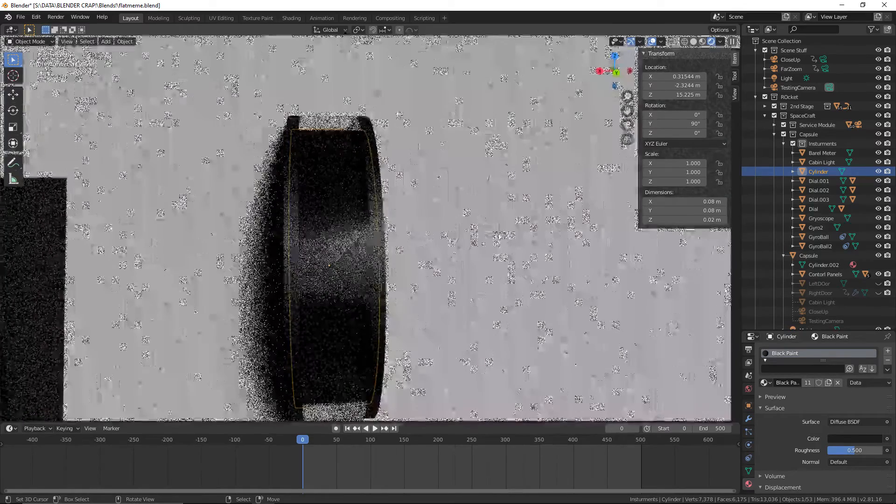
pyautogui.scroll(1, 499, 236)
pyautogui.scroll(-2, 499, 237)
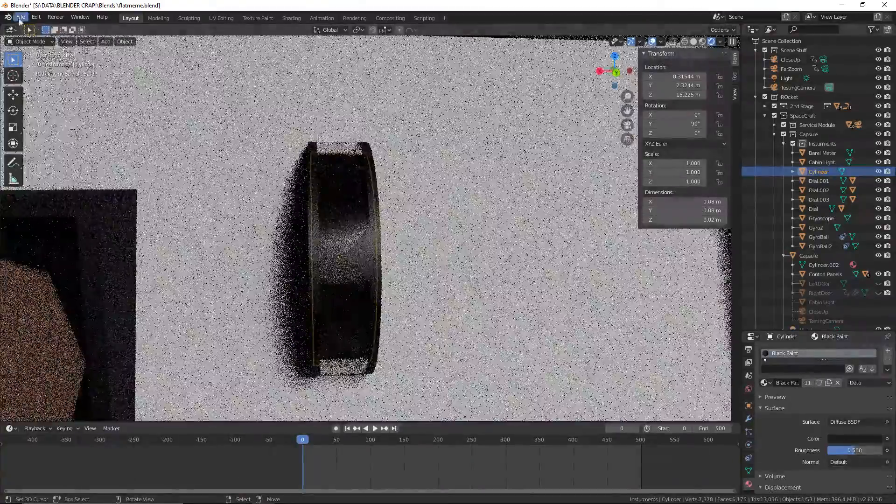
pyautogui.click(21, 17)
pyautogui.click(35, 82)
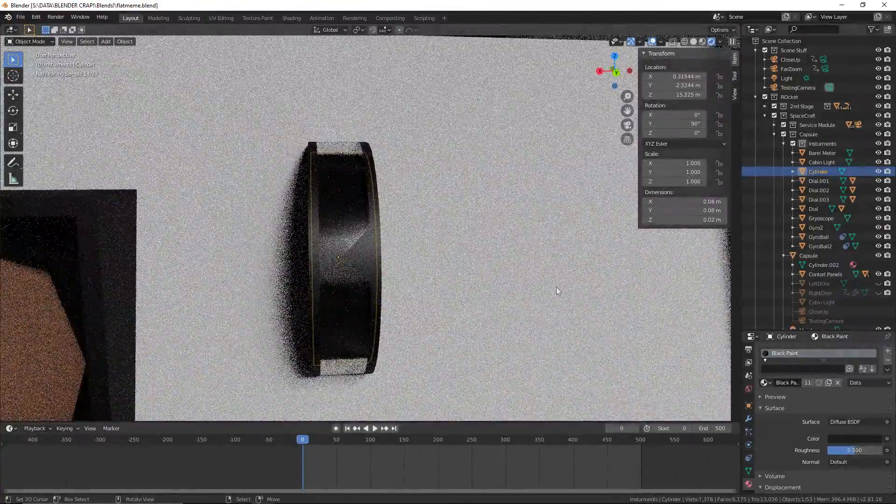
# Add a second material slot to Cylinder and fill it with the existing White Paint material
pyautogui.moveTo(556, 287); pyautogui.dragTo(567, 280, button='middle')
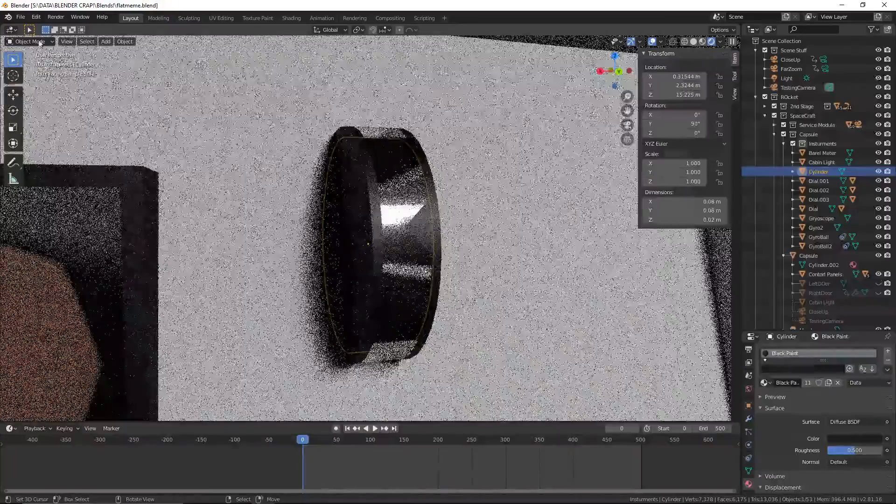
pyautogui.click(888, 353)
pyautogui.click(764, 410)
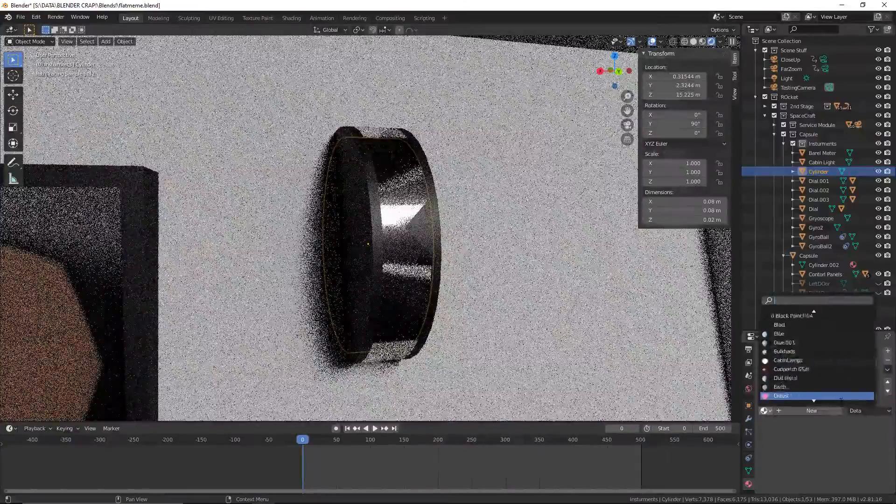
pyautogui.scroll(-10, 841, 397)
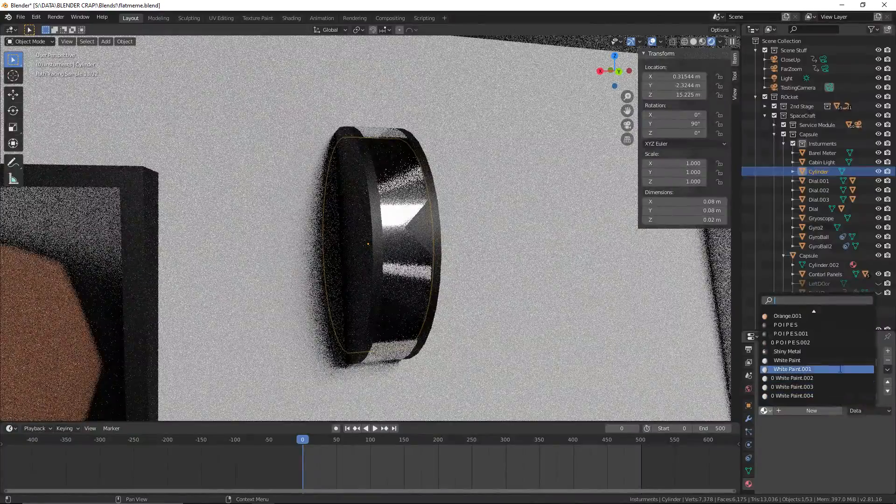
pyautogui.click(839, 361)
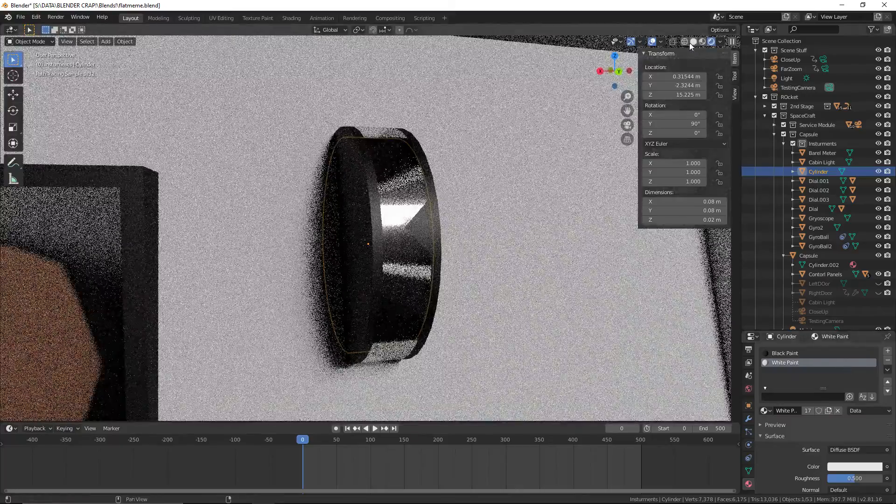
# Put Cylinder into Edit Mode in Wireframe shading and save the file
pyautogui.click(684, 42)
pyautogui.moveTo(267, 129); pyautogui.dragTo(181, 100, button='middle')
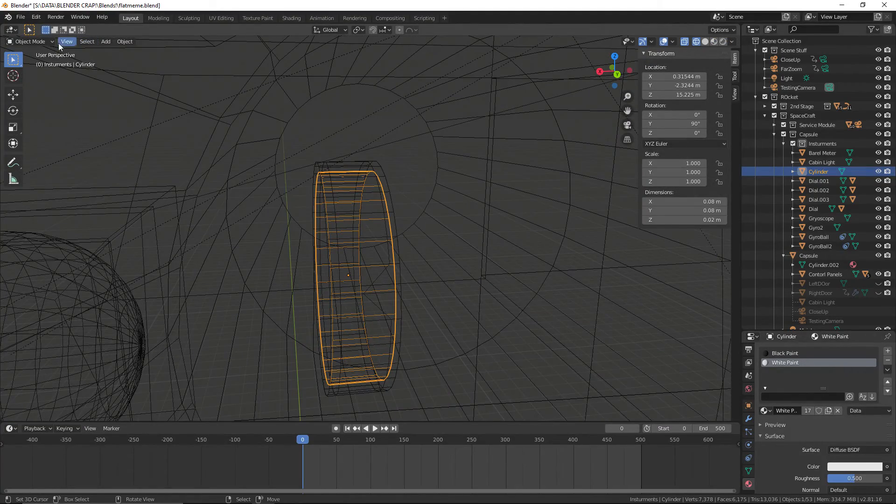
pyautogui.moveTo(179, 62); pyautogui.dragTo(418, 146, button='middle')
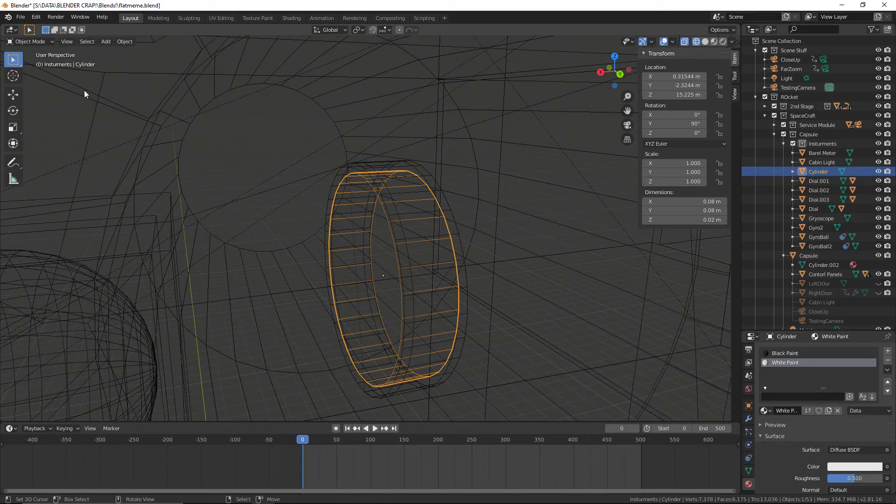
pyautogui.click(49, 42)
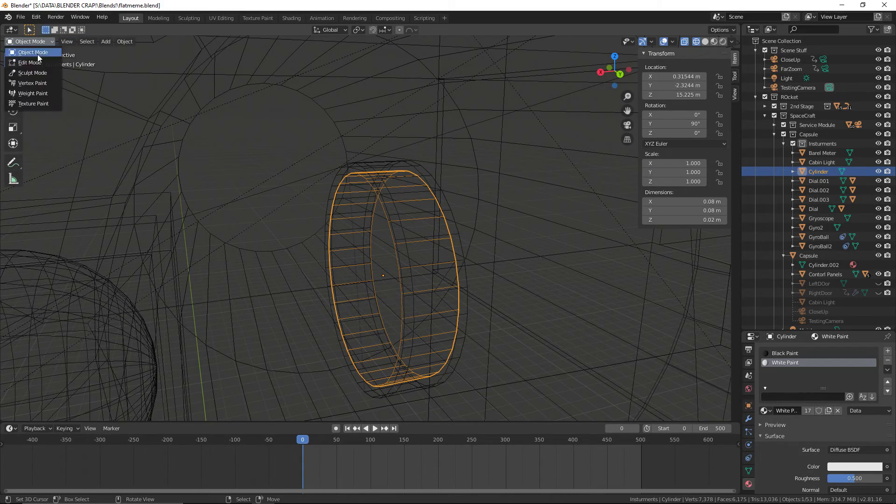
pyautogui.click(37, 54)
pyautogui.moveTo(304, 140); pyautogui.dragTo(365, 260, button='middle')
pyautogui.moveTo(350, 176); pyautogui.dragTo(352, 166, button='middle')
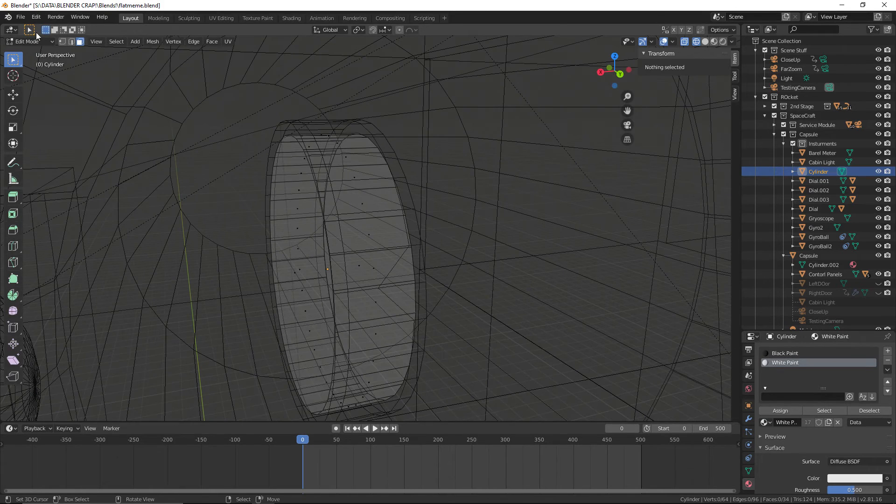
pyautogui.click(20, 16)
pyautogui.click(37, 81)
# Assign White Paint to two separate side faces of Cylinder, one near its upper edge and one around mid-height
pyautogui.click(344, 177)
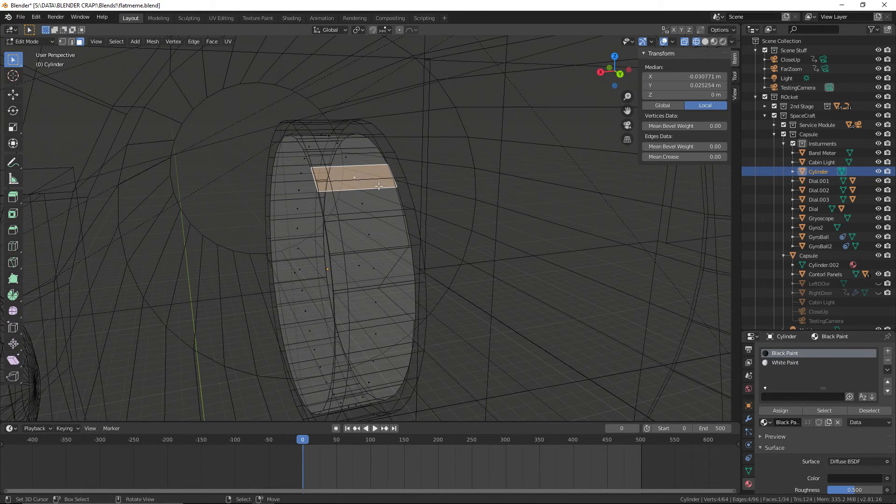
pyautogui.click(783, 363)
pyautogui.click(783, 411)
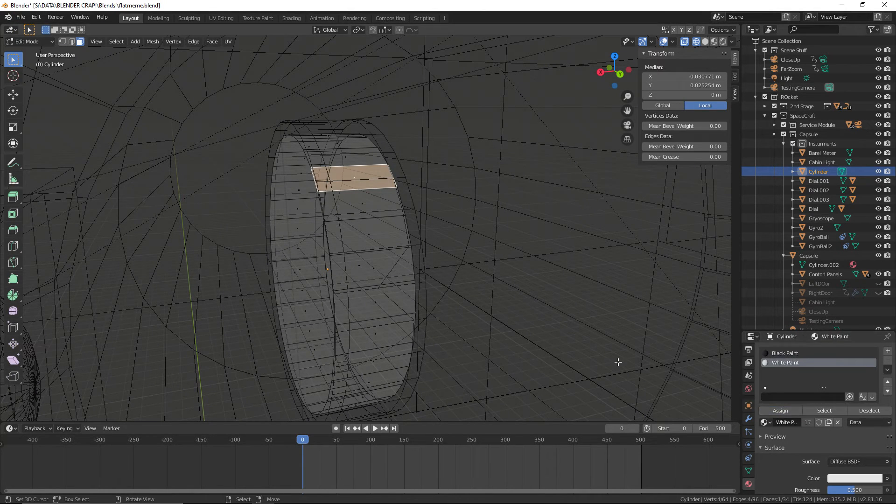
pyautogui.moveTo(616, 364); pyautogui.dragTo(478, 322, button='middle')
pyautogui.click(368, 266)
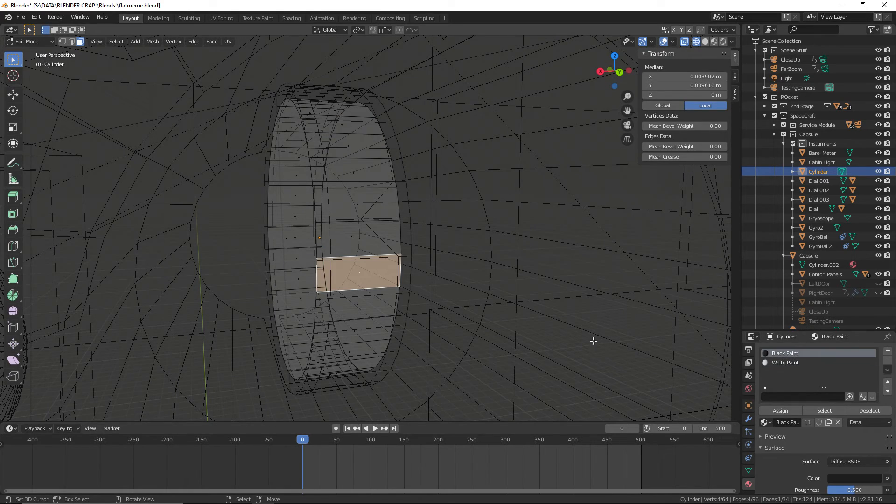
pyautogui.click(788, 362)
pyautogui.click(789, 409)
# Select three adjacent side faces on the lower part of Cylinder and assign White Paint to them
pyautogui.moveTo(695, 392)
pyautogui.mouseDown(button='middle')
pyautogui.moveTo(590, 331)
pyautogui.moveTo(386, 262)
pyautogui.mouseUp(button='middle')
pyautogui.click(358, 243)
pyautogui.keyDown('shift'); pyautogui.click(360, 224); pyautogui.keyUp('shift')
pyautogui.keyDown('shift'); pyautogui.click(368, 186); pyautogui.keyUp('shift')
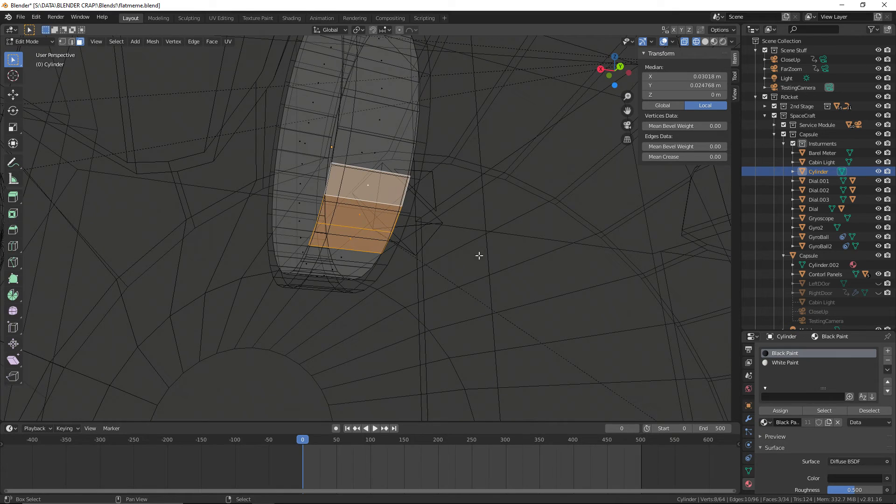
pyautogui.click(793, 364)
pyautogui.click(786, 414)
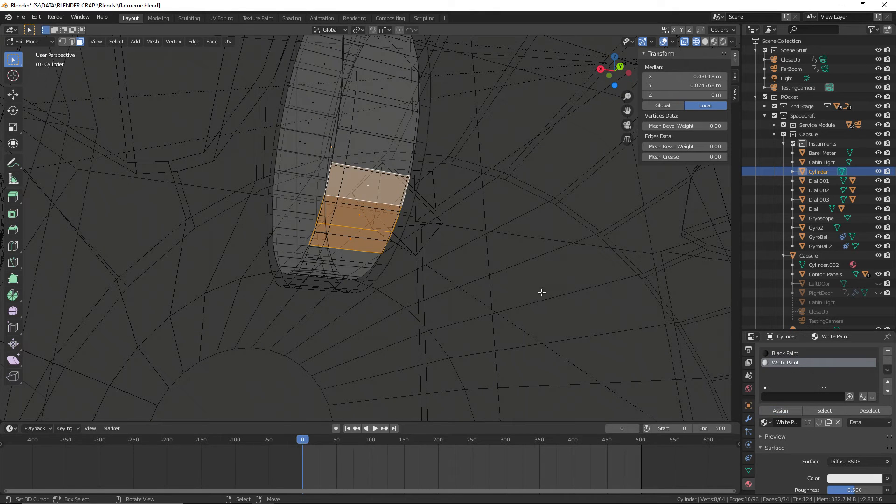
# Deselect the faces, return Cylinder to Object Mode, and save the file
pyautogui.moveTo(540, 294); pyautogui.dragTo(531, 296, button='middle')
pyautogui.click(536, 290)
pyautogui.click(29, 41)
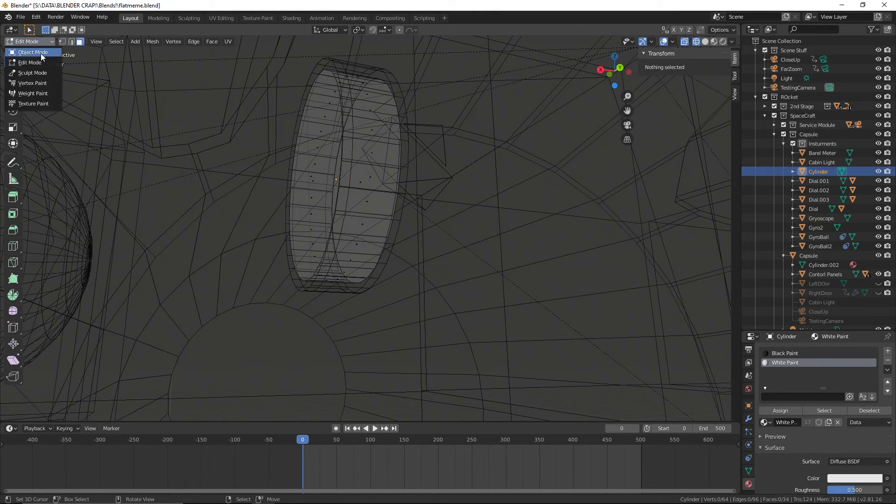
pyautogui.click(41, 54)
pyautogui.click(21, 17)
pyautogui.click(47, 78)
# Inspect the black-and-white striped Cylinder on the control panel from several angles in Rendered shading
pyautogui.click(720, 41)
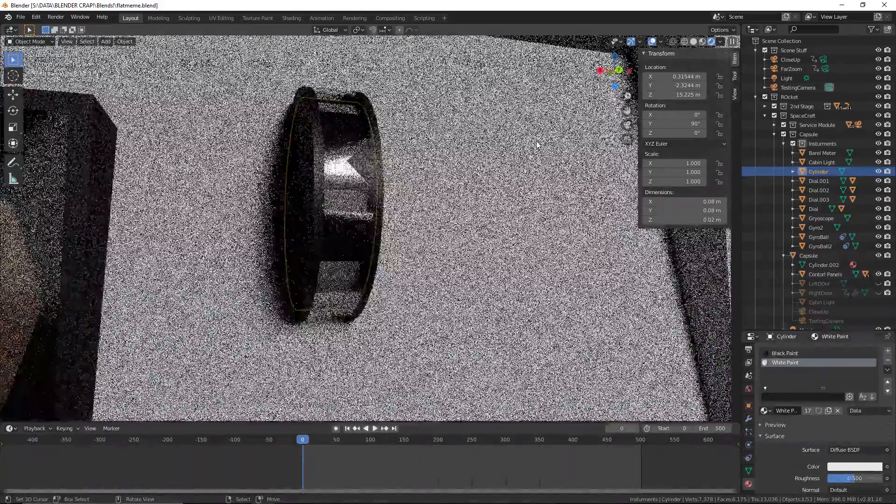
pyautogui.scroll(-3, 537, 146)
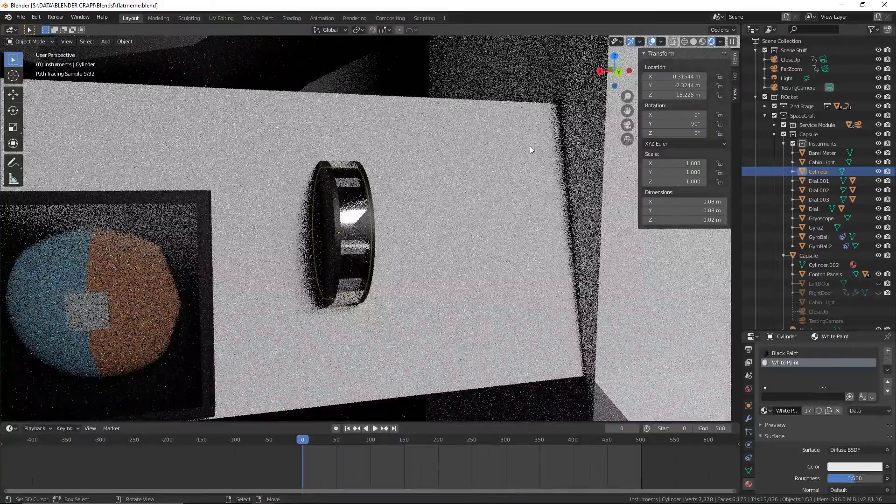
pyautogui.scroll(-2, 534, 152)
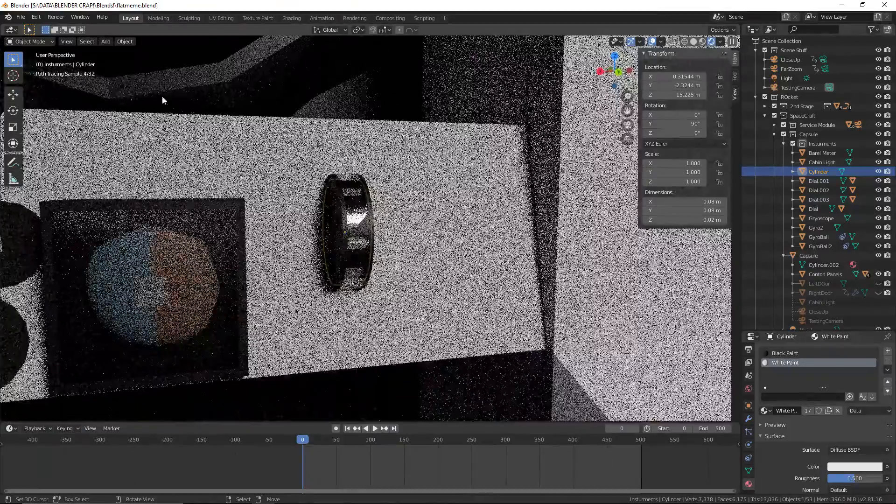
pyautogui.click(21, 16)
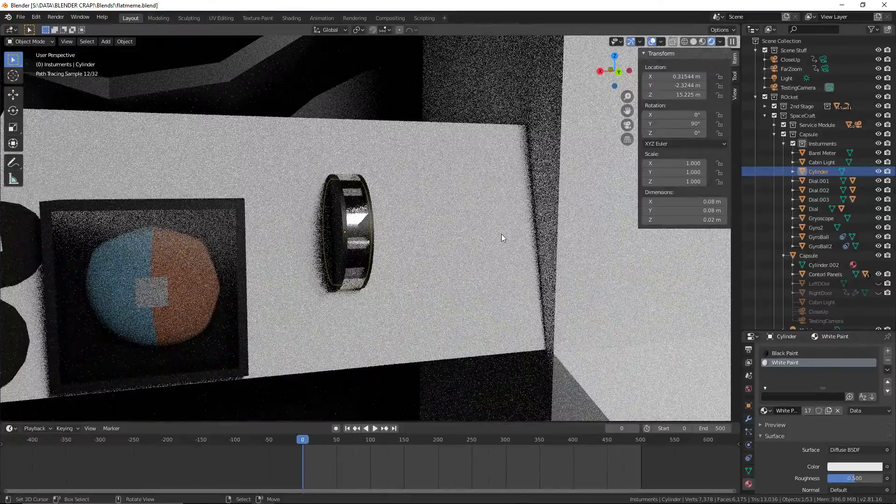
pyautogui.moveTo(503, 233)
pyautogui.mouseDown(button='middle')
pyautogui.moveTo(524, 230)
pyautogui.moveTo(369, 240)
pyautogui.mouseUp(button='middle')
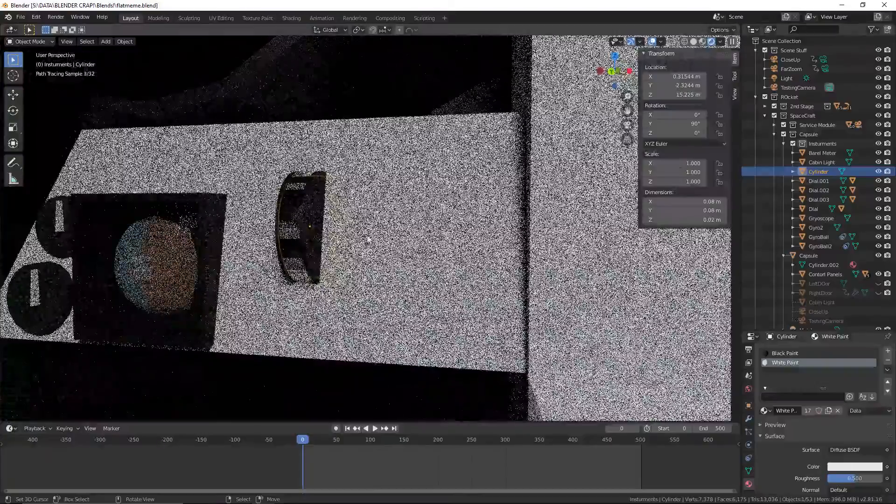
pyautogui.moveTo(294, 201); pyautogui.dragTo(317, 198, button='middle')
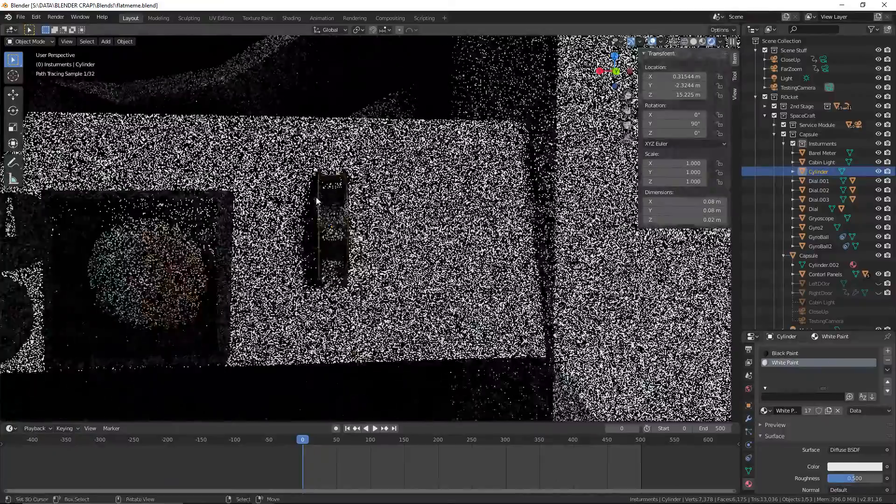
# Try to pick the inner Cylinder through the Barel Meter housing, switching from Rendered to Material Preview shading
pyautogui.scroll(3, 317, 197)
pyautogui.rightClick(319, 196)
pyautogui.rightClick(319, 197)
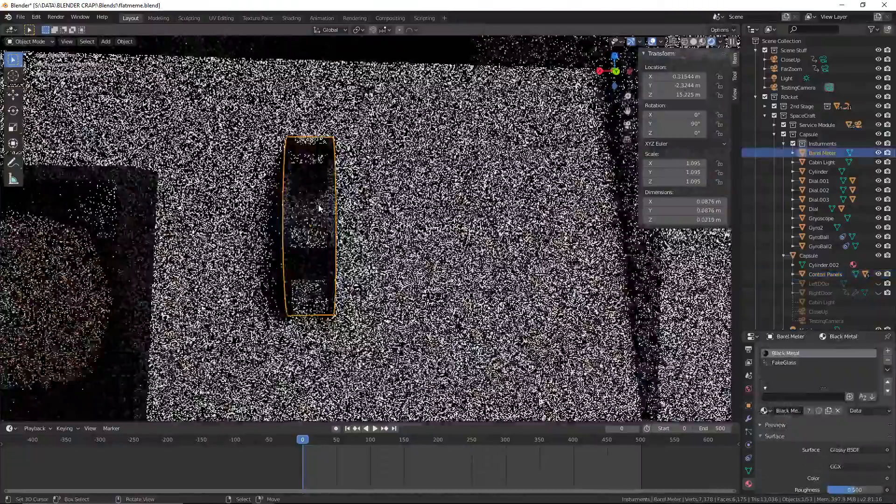
pyautogui.rightClick(319, 207)
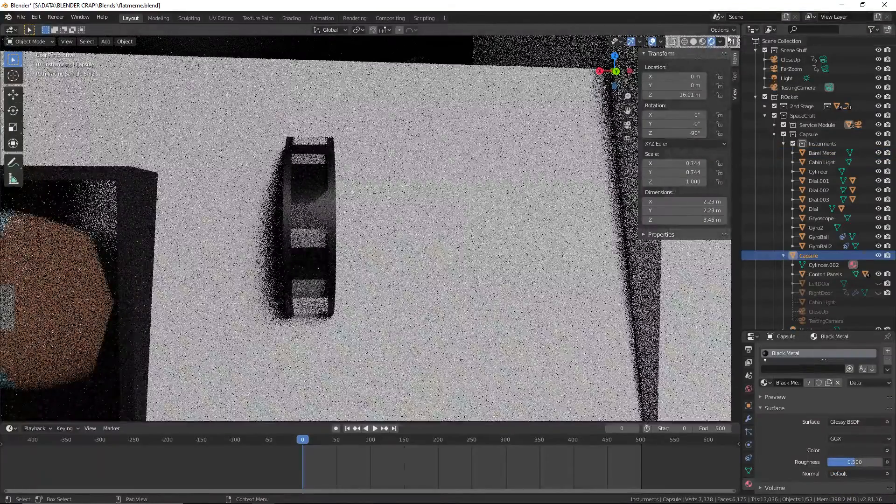
pyautogui.click(702, 41)
pyautogui.moveTo(471, 149)
pyautogui.mouseDown(button='middle')
pyautogui.moveTo(526, 165)
pyautogui.moveTo(490, 169)
pyautogui.mouseUp(button='middle')
pyautogui.click(705, 42)
pyautogui.click(713, 41)
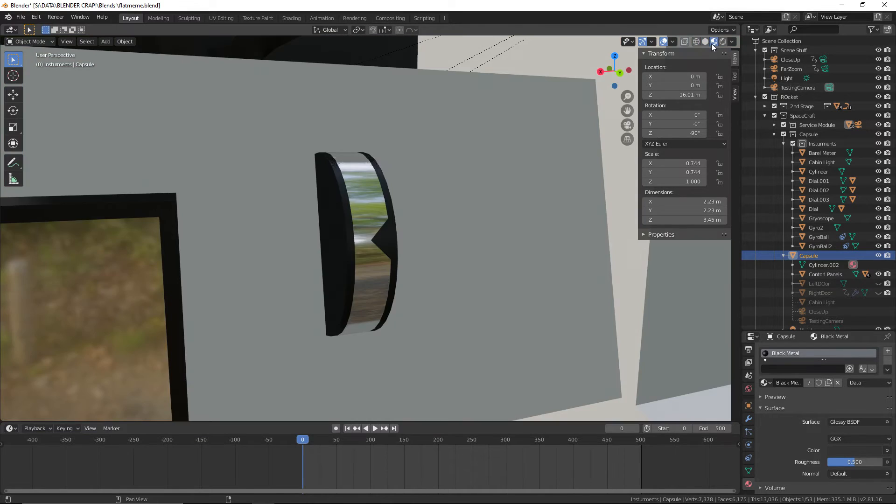
# In Wireframe shading, parent the inner Cylinder to Barel Meter with Object (Keep Transform) and save the file
pyautogui.click(696, 41)
pyautogui.rightClick(348, 186)
pyautogui.rightClick(347, 187)
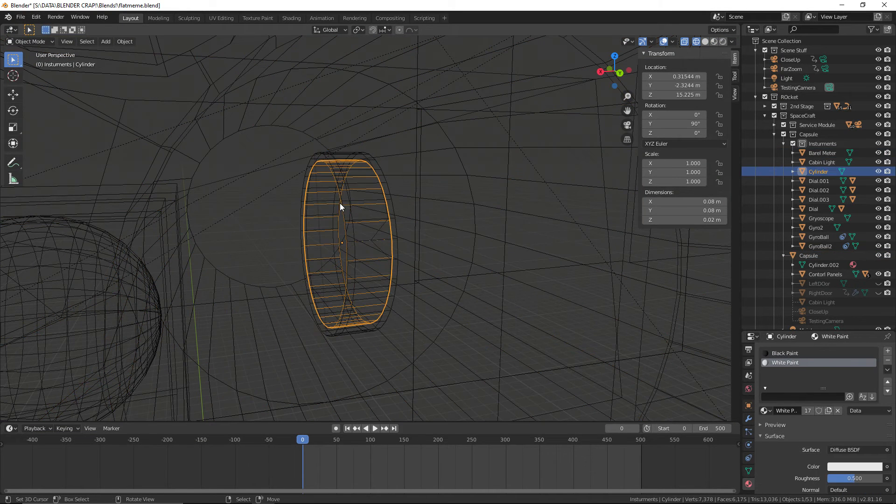
pyautogui.keyDown('shift'); pyautogui.rightClick(376, 160); pyautogui.keyUp('shift')
pyautogui.hotkey('ctrl', 'p')
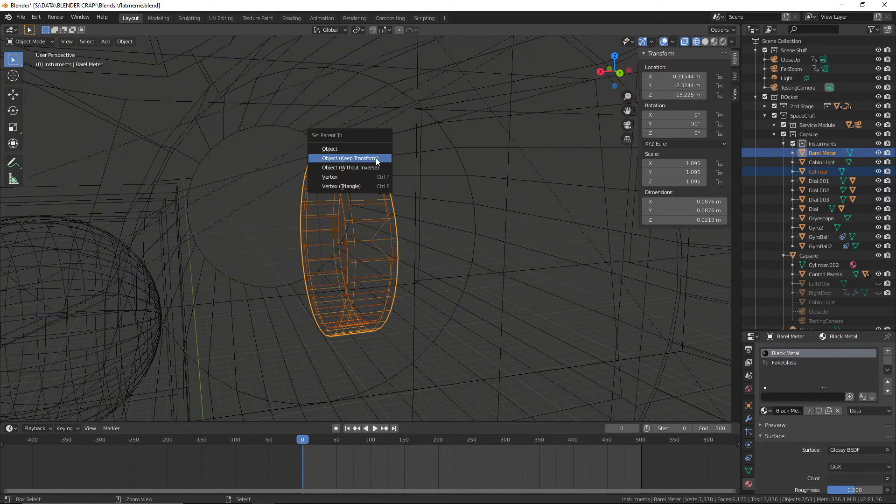
pyautogui.click(376, 158)
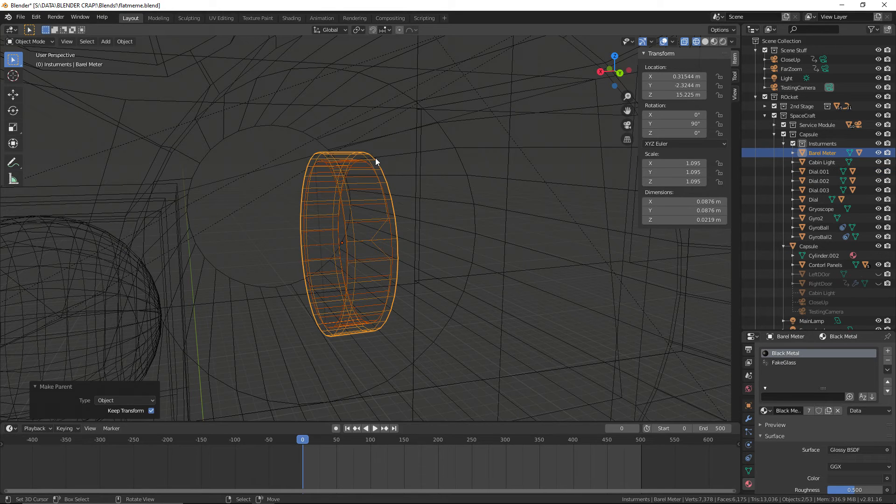
pyautogui.click(23, 17)
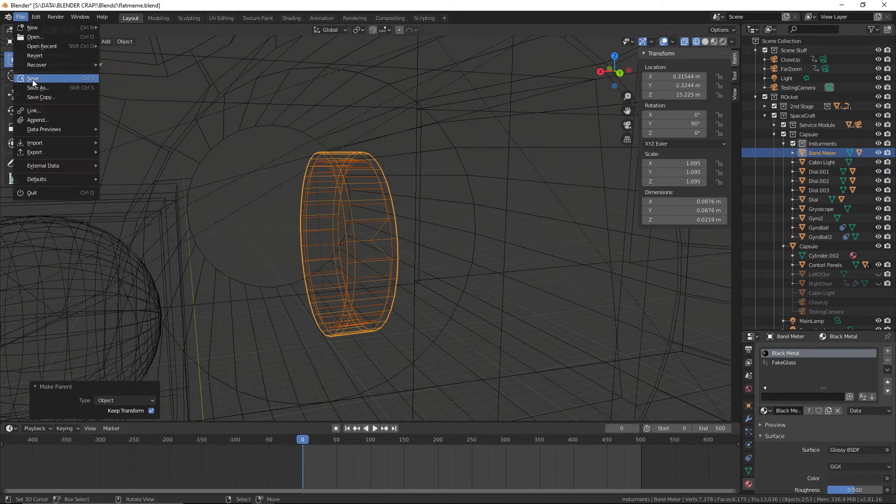
pyautogui.click(32, 79)
# Rename the Cylinder object under Barel Meter as InsideTHingy and save the file
pyautogui.click(793, 153)
pyautogui.click(828, 172)
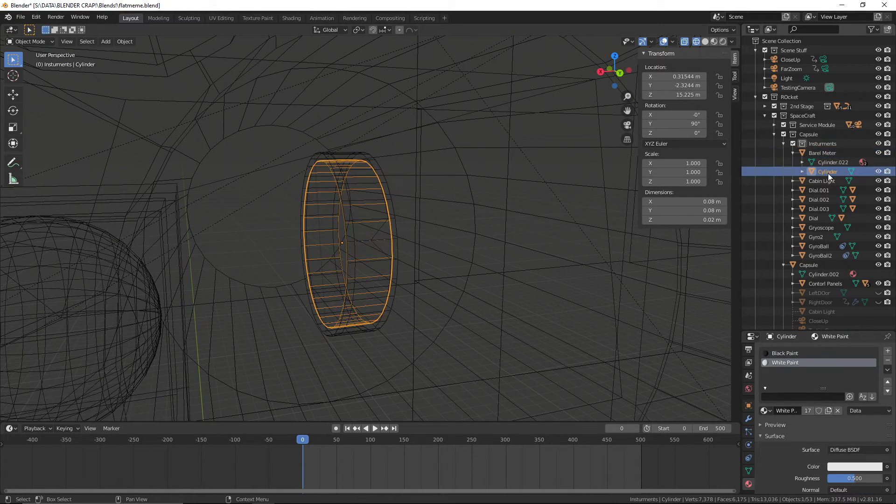
pyautogui.doubleClick(828, 172)
pyautogui.write('InsideTHingy')
pyautogui.press('Return')
pyautogui.click(793, 152)
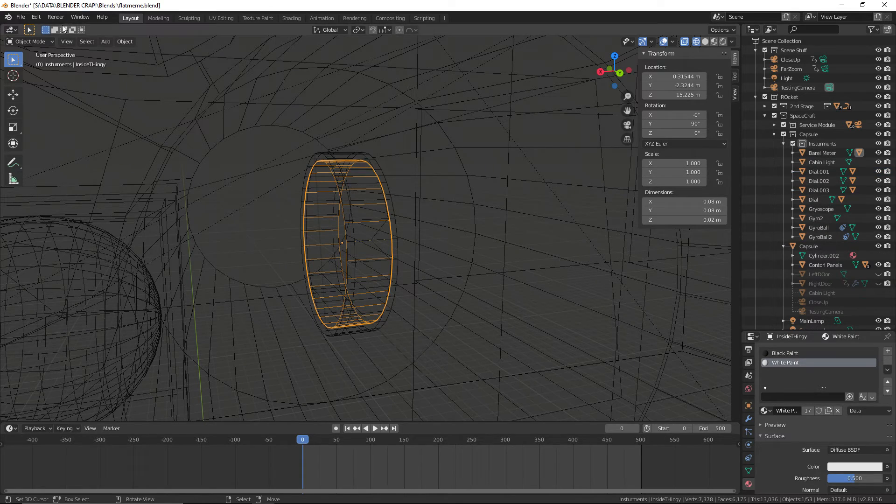
pyautogui.click(21, 17)
pyautogui.click(43, 80)
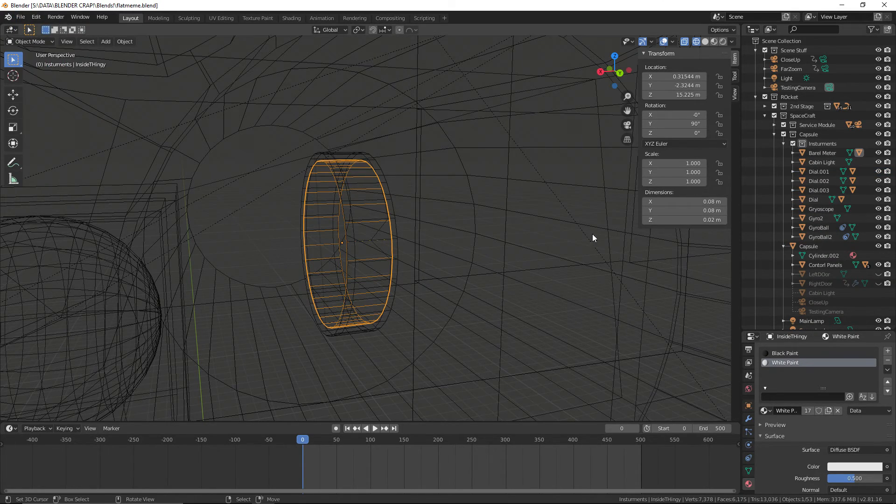
# Move Cabin Light from the Insturments collection to Capsule, make Insturments the active collection again, and save the file
pyautogui.moveTo(592, 238); pyautogui.dragTo(554, 221, button='middle')
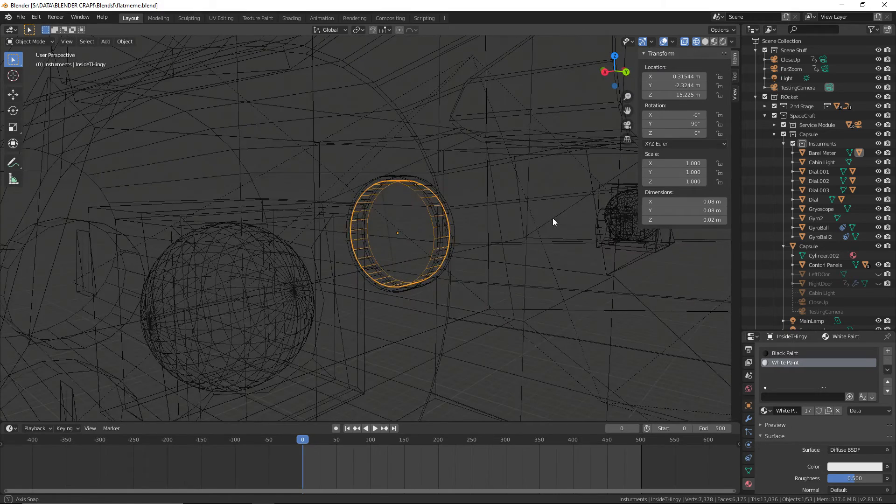
pyautogui.scroll(-3, 848, 219)
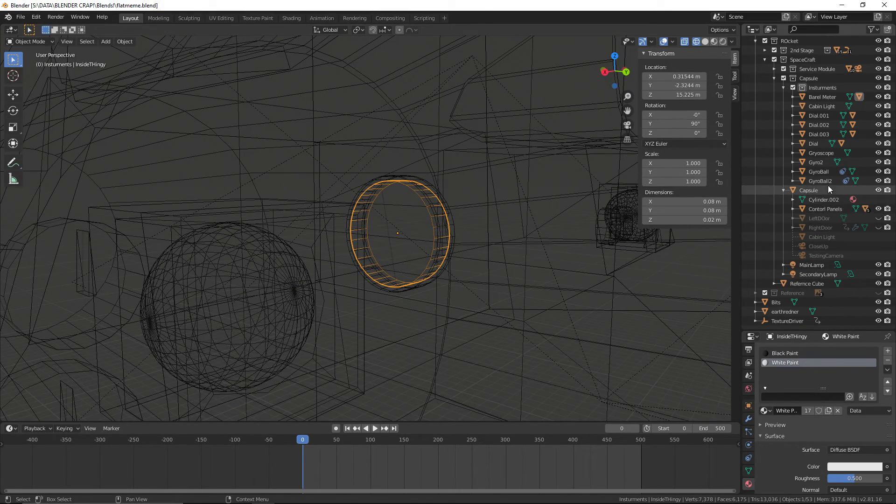
pyautogui.click(803, 107)
pyautogui.moveTo(802, 106); pyautogui.dragTo(805, 191)
pyautogui.click(823, 106)
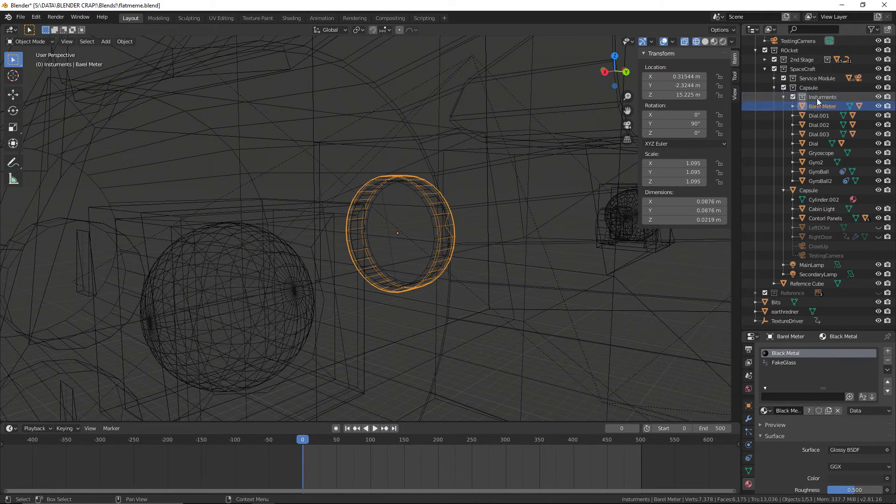
pyautogui.click(816, 98)
pyautogui.click(18, 20)
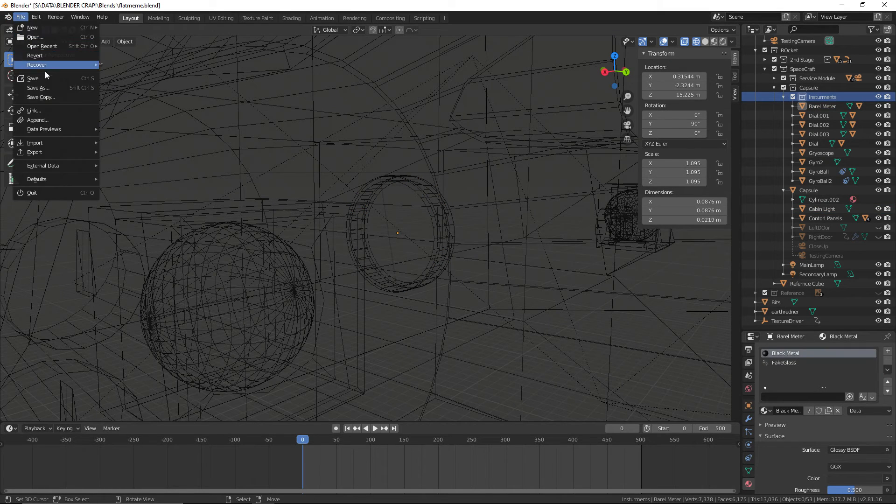
pyautogui.click(45, 78)
# View the control panels in Solid shading and check the Gemini capsule interior reference photo in the browser
pyautogui.click(705, 42)
pyautogui.scroll(-7, 574, 116)
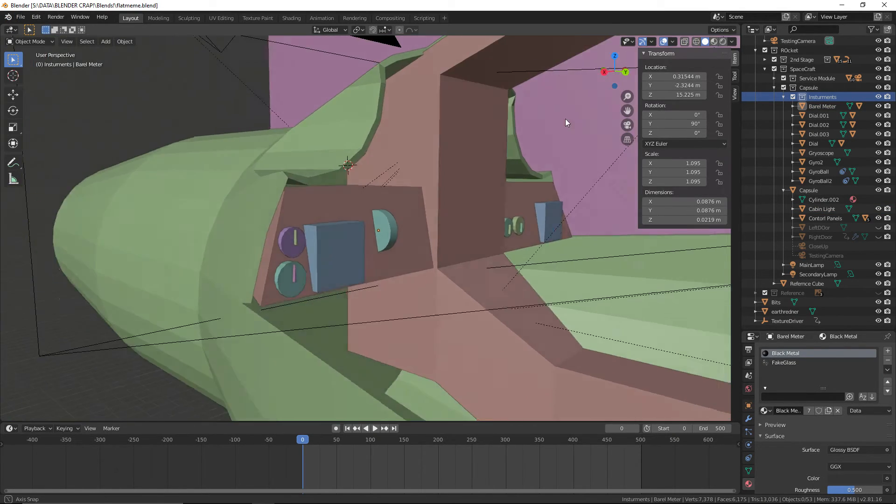
pyautogui.moveTo(565, 118); pyautogui.dragTo(542, 122, button='middle')
pyautogui.scroll(4, 528, 122)
pyautogui.scroll(-3, 533, 123)
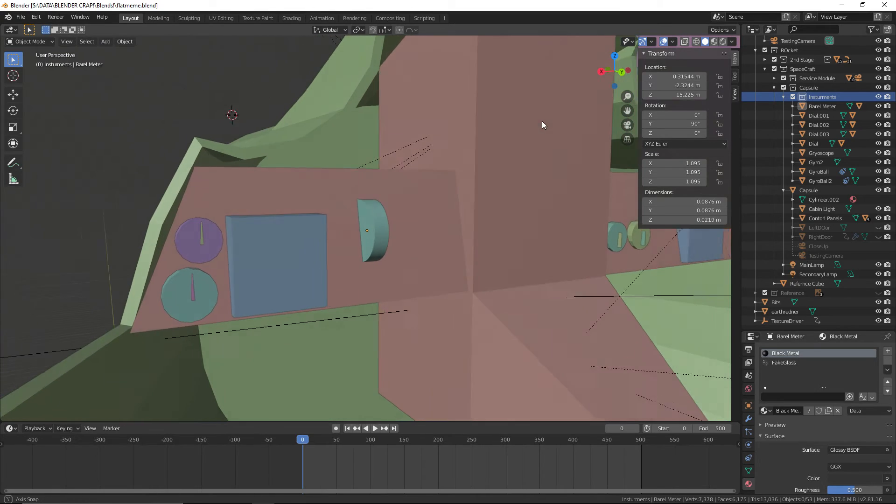
pyautogui.click(21, 17)
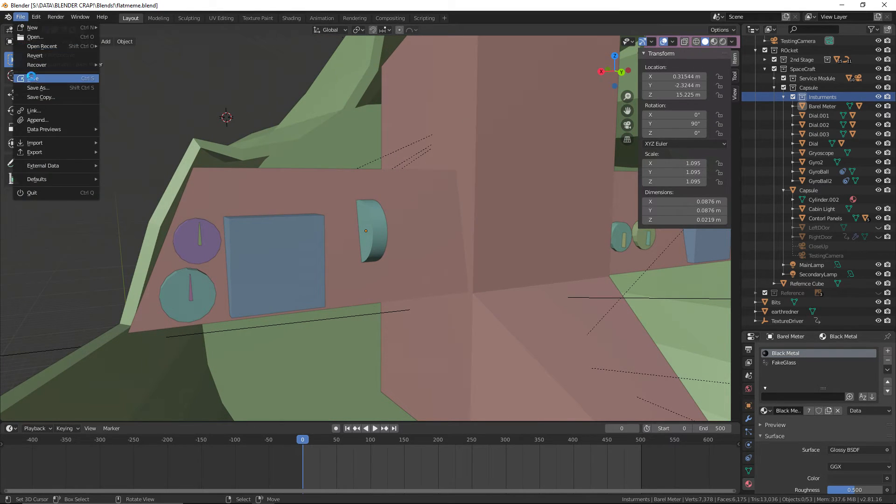
pyautogui.hotkey('alt', 'Tab')
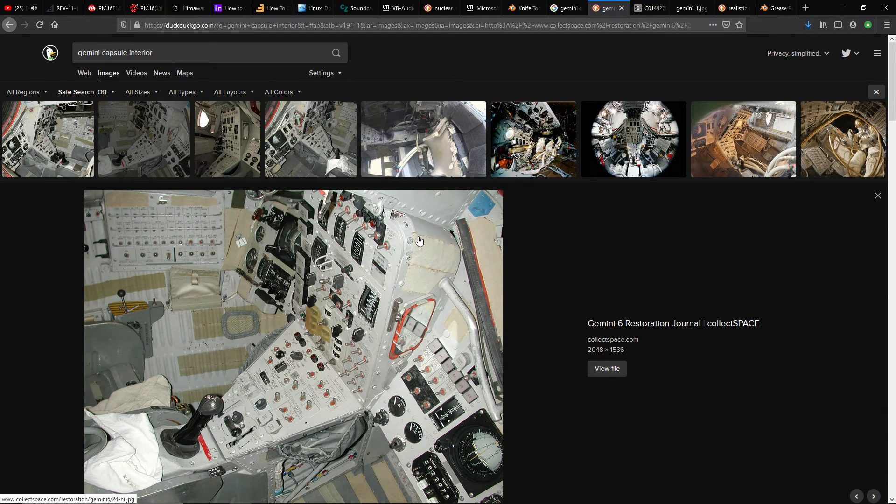
pyautogui.hotkey('alt', 'Tab')
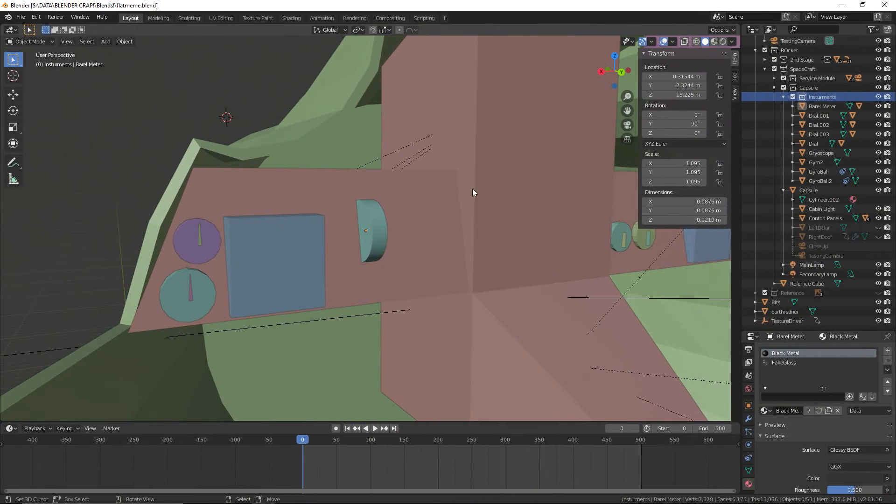
# Move the Barel Meter housing about -0.046 m along Z and about 0.027 m along X, close to the square gyro instrument
pyautogui.click(382, 235)
pyautogui.scroll(2, 436, 179)
pyautogui.press('g')
pyautogui.press('z')
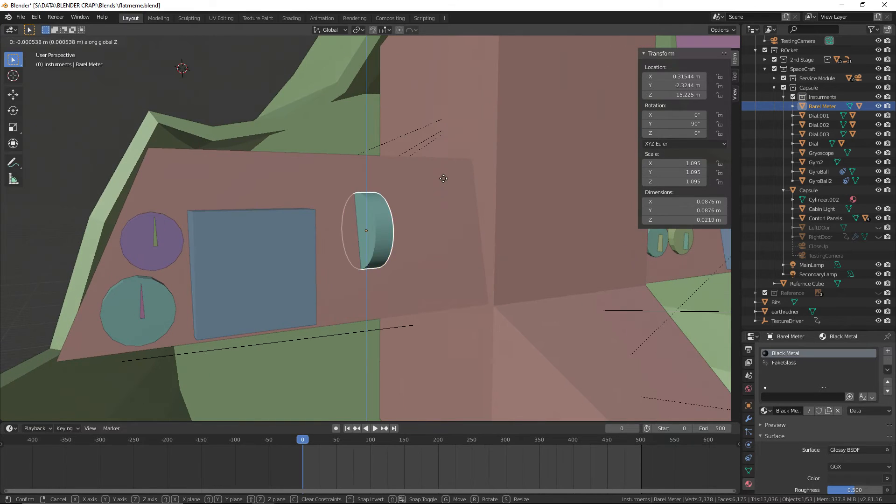
pyautogui.click(449, 218)
pyautogui.moveTo(449, 220); pyautogui.dragTo(460, 223, button='middle')
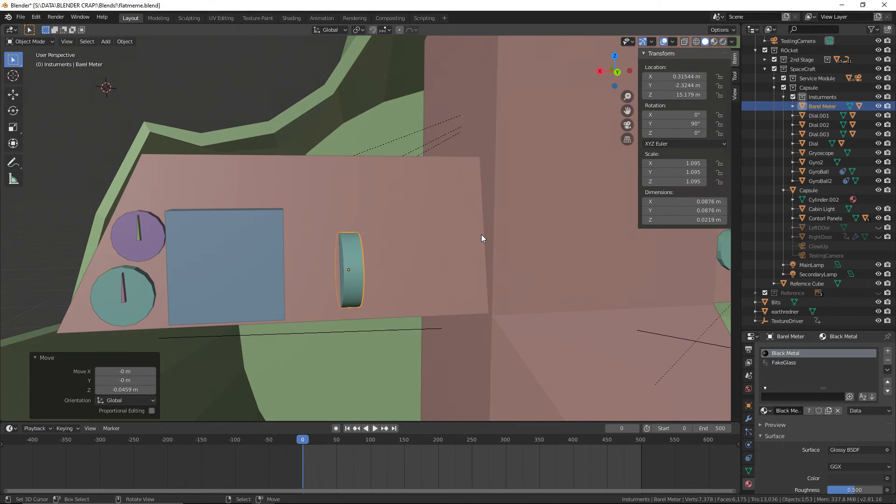
pyautogui.press('g')
pyautogui.press('x')
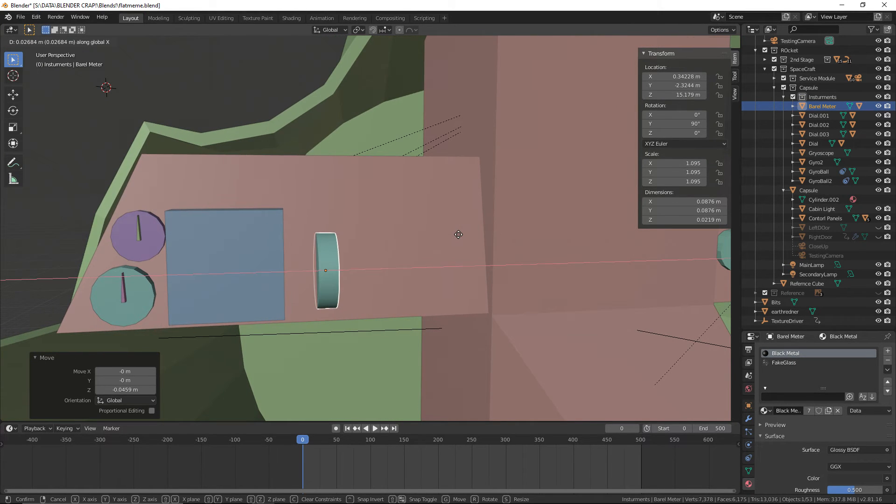
pyautogui.click(458, 234)
pyautogui.scroll(-5, 452, 241)
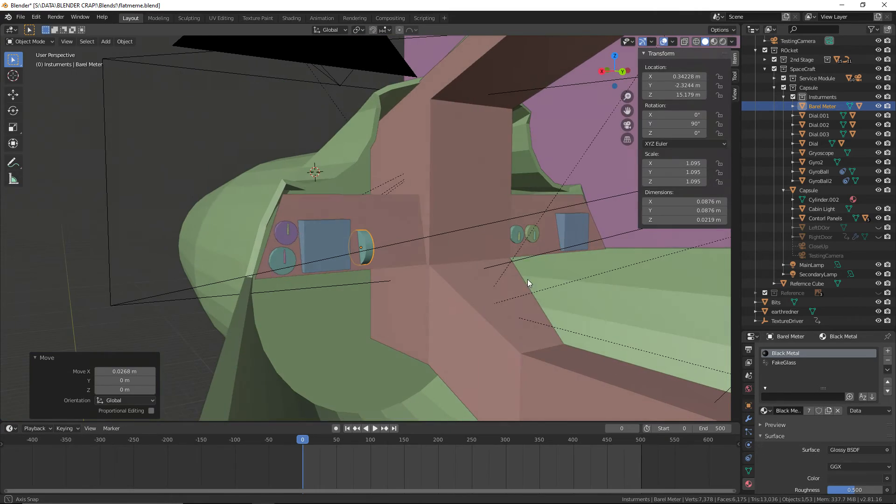
# Check the Gemini capsule interior photo in the browser again, return to Blender, and save the file
pyautogui.hotkey('alt', 'Tab')
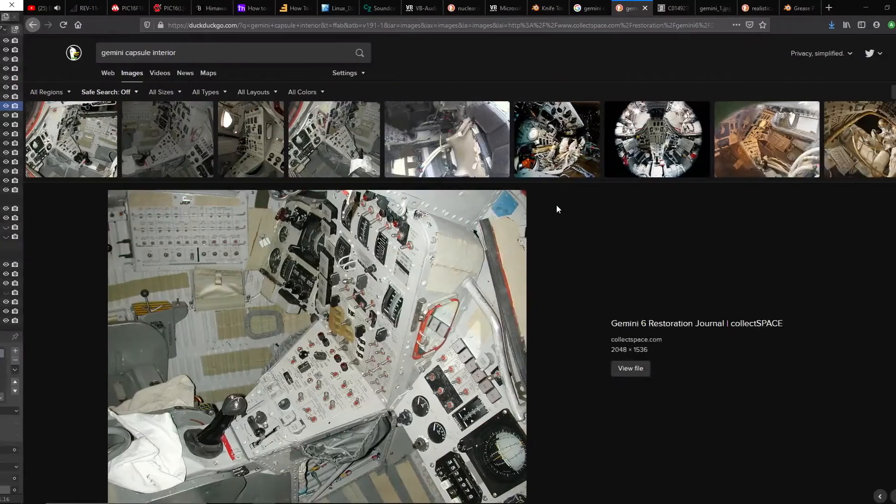
pyautogui.scroll(-1, 534, 222)
pyautogui.scroll(-1, 455, 389)
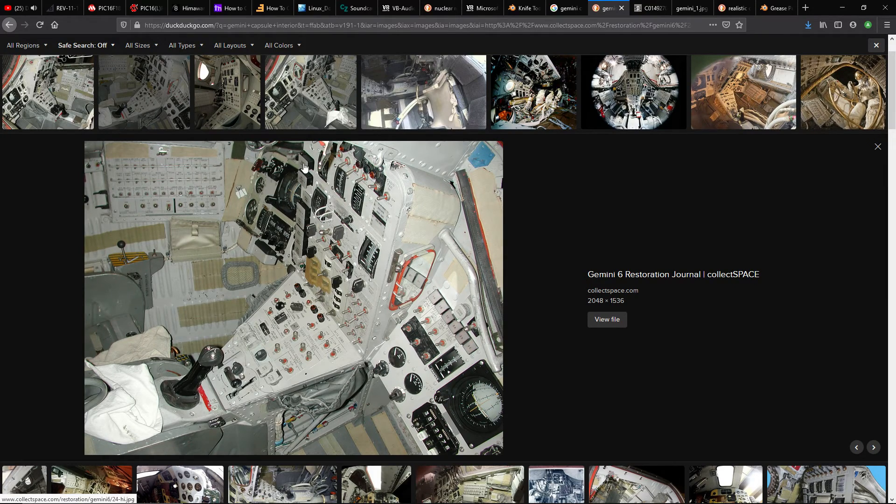
pyautogui.hotkey('alt', 'Tab')
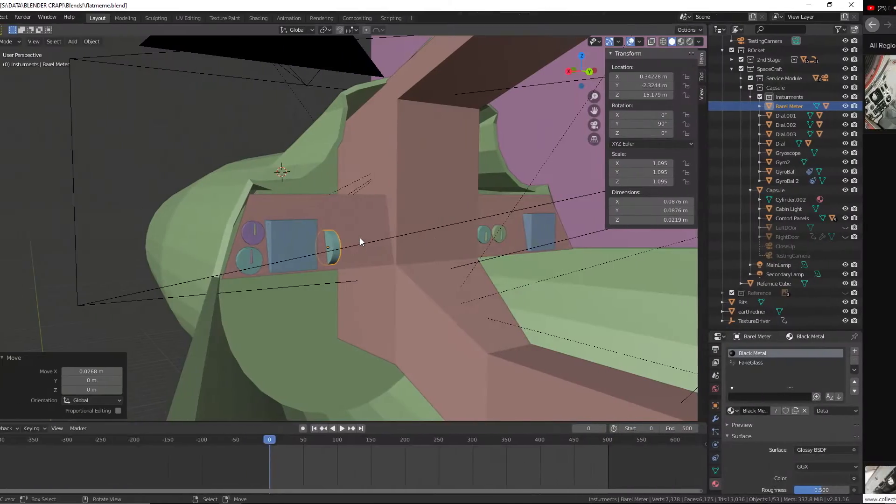
pyautogui.moveTo(464, 253); pyautogui.dragTo(455, 250, button='middle')
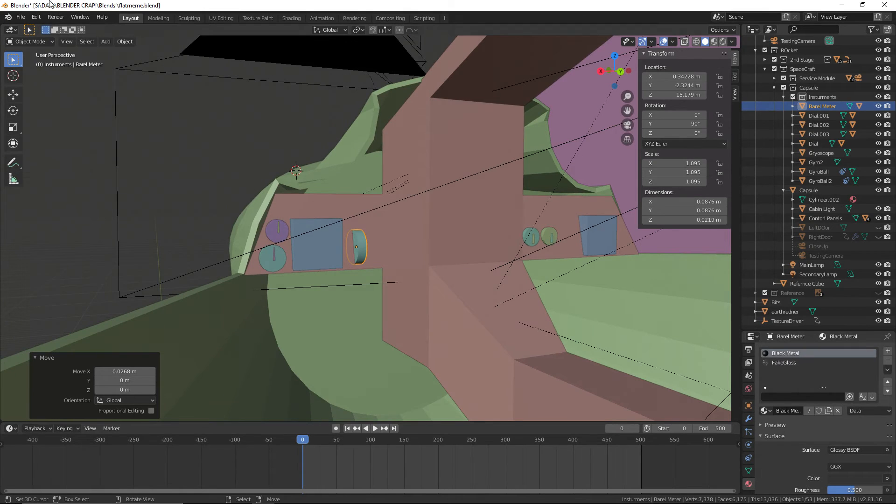
pyautogui.click(20, 16)
pyautogui.click(35, 78)
# Examine the capsule interior and the area around the Barel Meter on the control panel from several angles
pyautogui.moveTo(280, 131); pyautogui.dragTo(488, 164, button='middle')
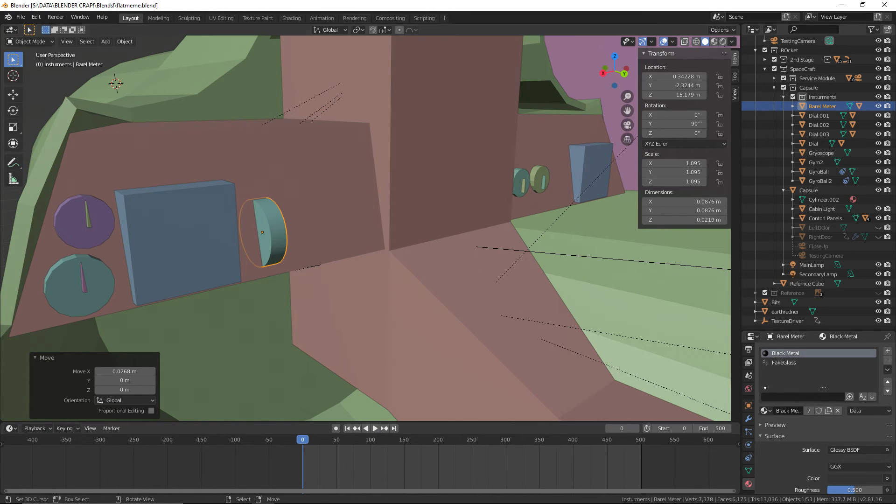
pyautogui.click(21, 17)
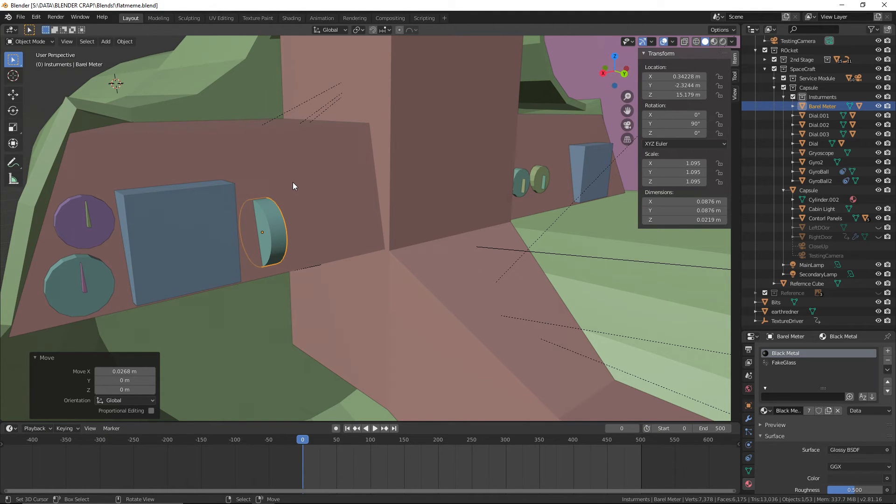
pyautogui.moveTo(293, 182); pyautogui.dragTo(424, 188, button='middle')
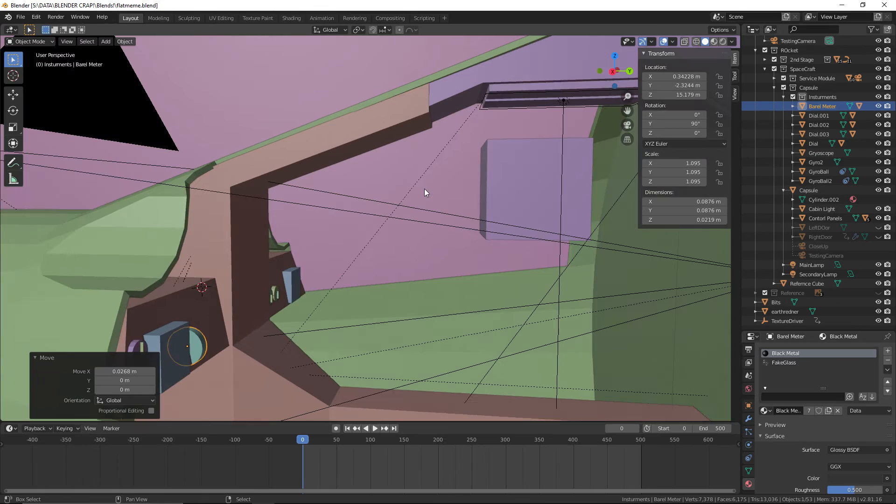
pyautogui.click(21, 17)
pyautogui.click(41, 78)
pyautogui.moveTo(357, 191); pyautogui.dragTo(477, 268, button='middle')
pyautogui.scroll(3, 427, 184)
pyautogui.scroll(-4, 522, 273)
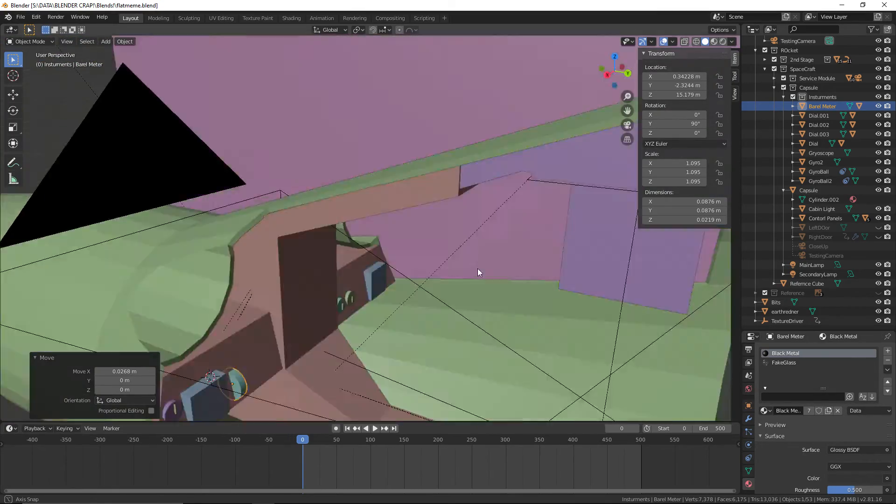
pyautogui.scroll(6, 466, 274)
pyautogui.moveTo(423, 205); pyautogui.dragTo(348, 265, button='middle')
pyautogui.scroll(2, 350, 266)
pyautogui.keyDown('shift'); pyautogui.moveTo(406, 284); pyautogui.dragTo(313, 252, button='middle'); pyautogui.keyUp('shift')
pyautogui.scroll(2, 304, 261)
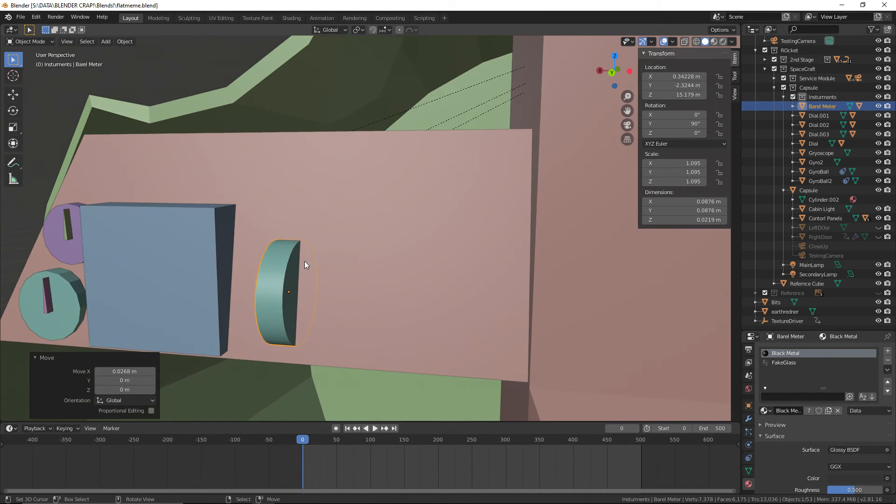
# Select Barel Meter together with its InsideTHingy child, copy both objects, and paste the duplicates
pyautogui.rightClick(271, 272)
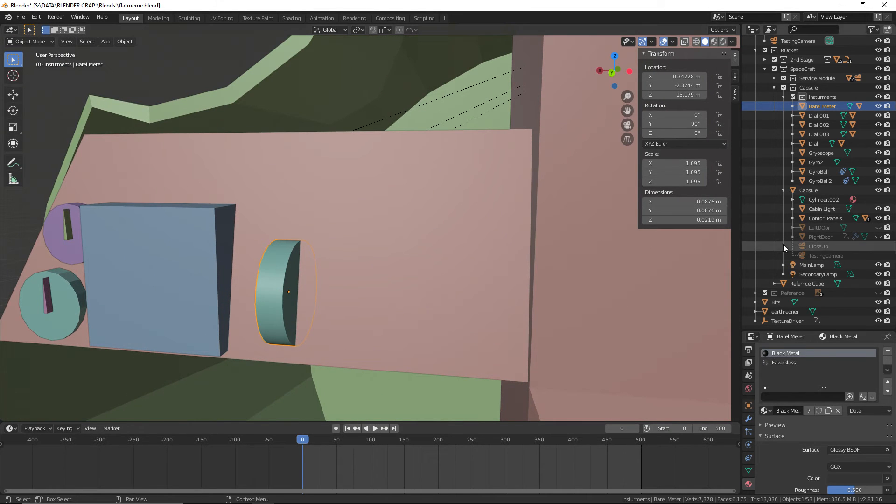
pyautogui.click(793, 106)
pyautogui.keyDown('ctrl'); pyautogui.click(826, 125); pyautogui.keyUp('ctrl')
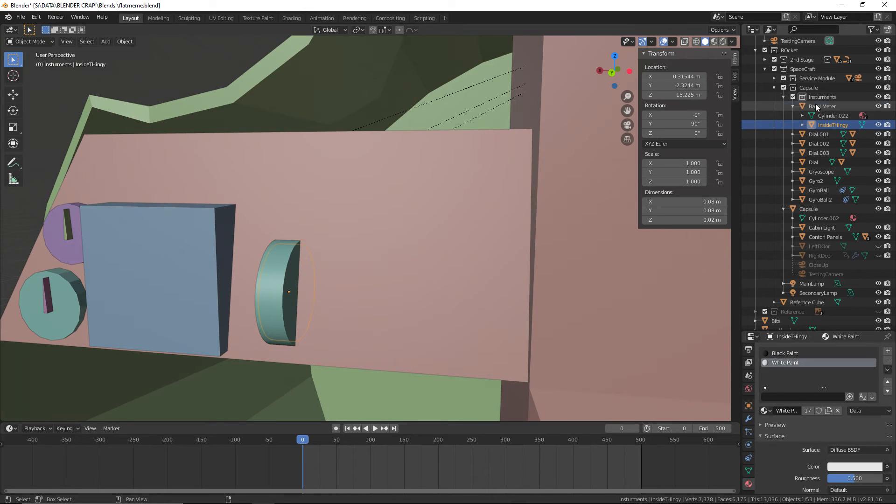
pyautogui.moveTo(417, 234); pyautogui.dragTo(441, 233, button='middle')
pyautogui.hotkey('ctrl', 'c')
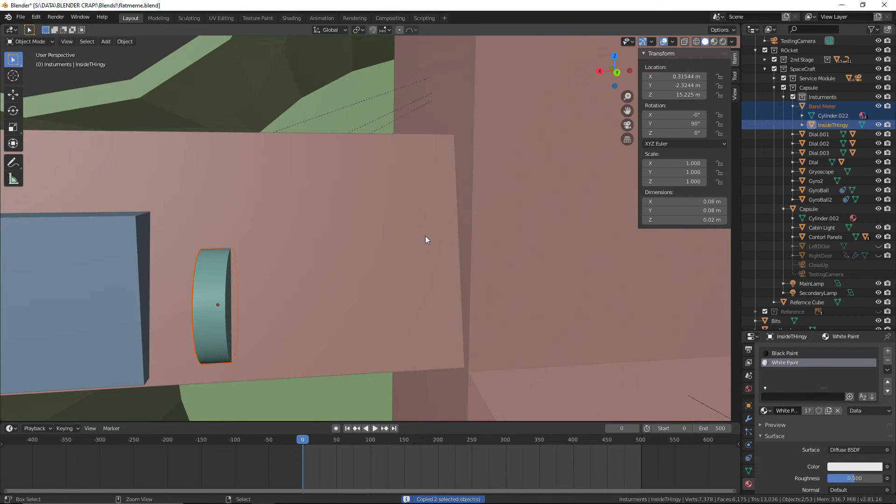
pyautogui.hotkey('ctrl', 'v')
# Move the pasted meter about -0.149 m along X on the panel, save the file, and select the copied housing
pyautogui.press('g')
pyautogui.press('y')
pyautogui.press('x')
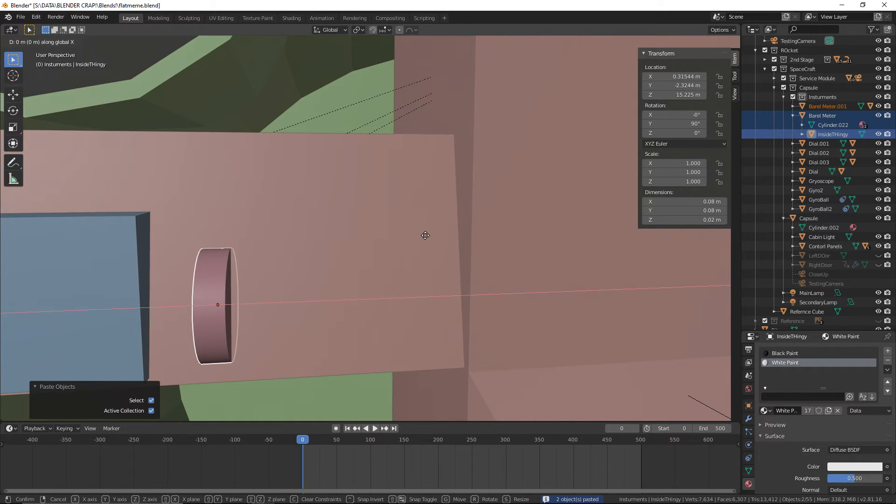
pyautogui.click(601, 235)
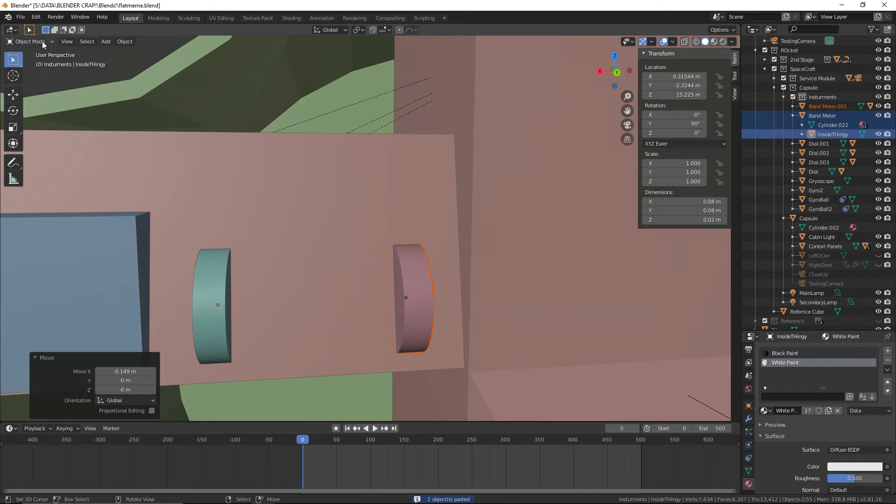
pyautogui.click(20, 17)
pyautogui.click(70, 79)
pyautogui.click(405, 265)
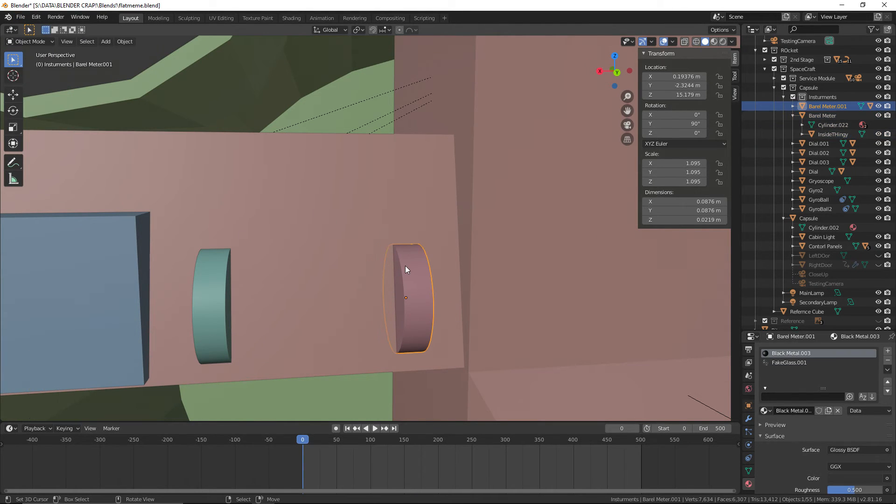
# Replace the copied meter housing's two materials with the original Black Metal and FakeGlass
pyautogui.click(771, 411)
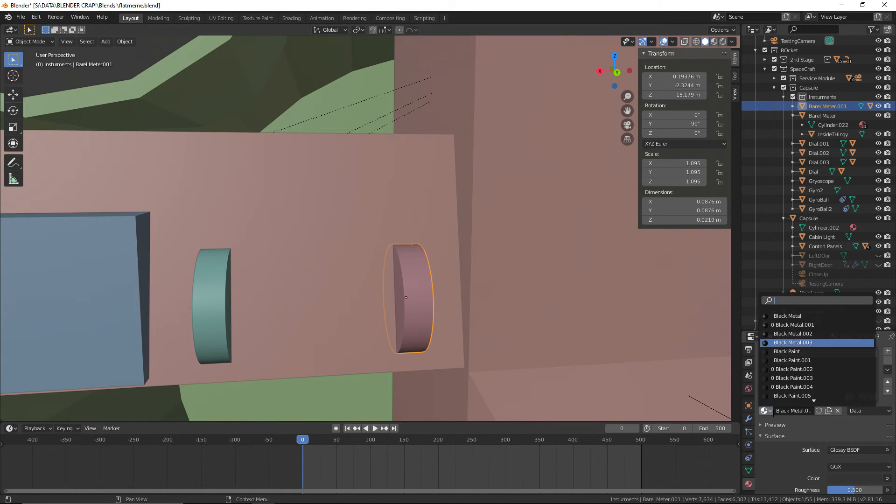
pyautogui.click(799, 346)
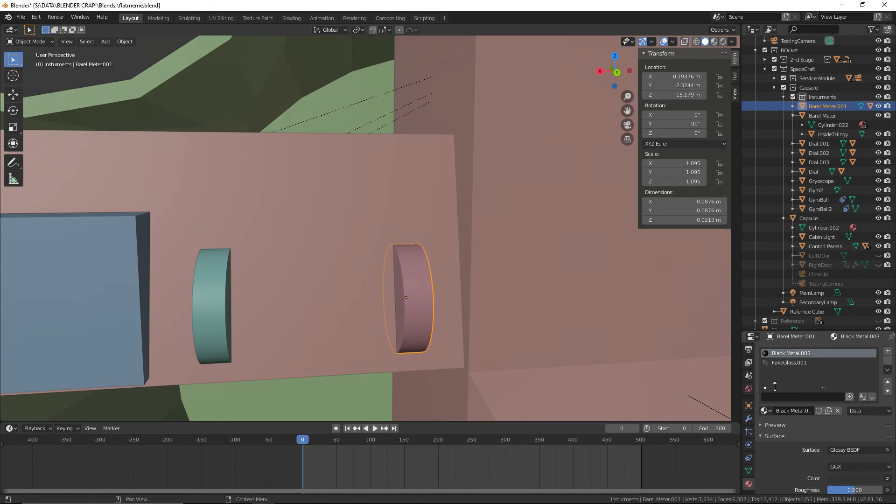
pyautogui.click(764, 409)
pyautogui.scroll(-5, 783, 322)
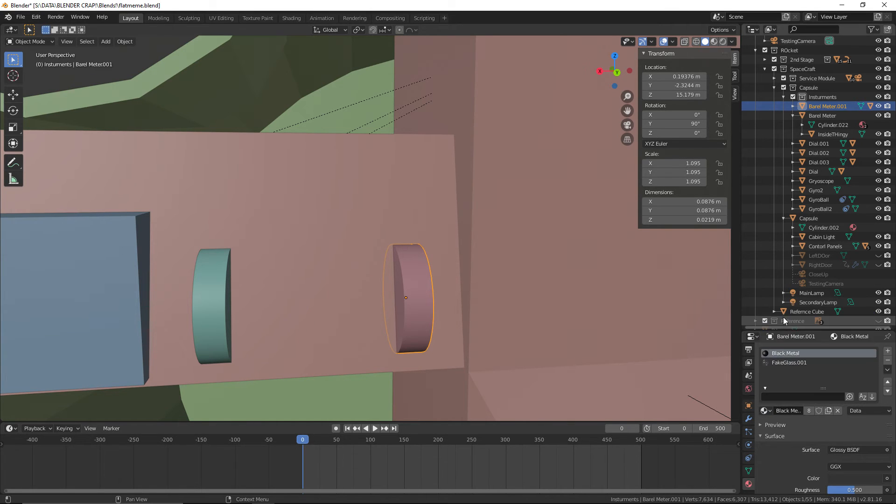
pyautogui.click(774, 364)
pyautogui.click(764, 409)
pyautogui.click(787, 352)
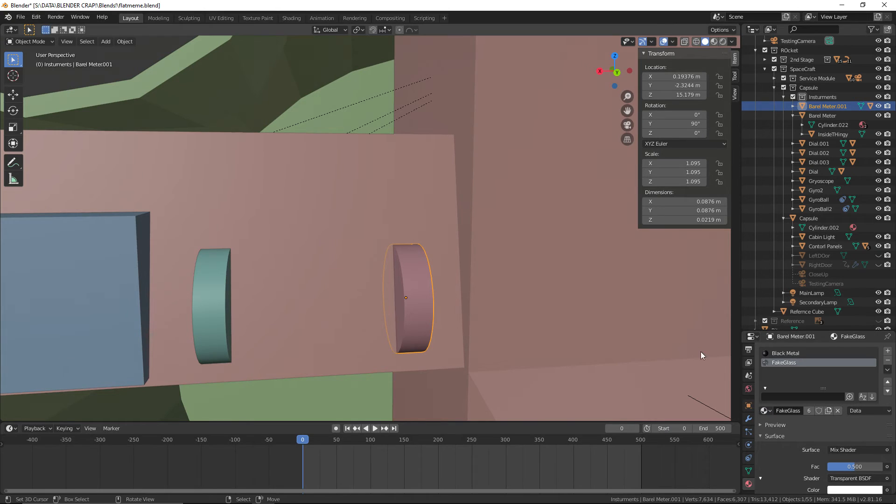
# Replace the two materials on InsideTHingy.001 under Barel Meter.001 with the original Black Paint and White Paint
pyautogui.click(792, 115)
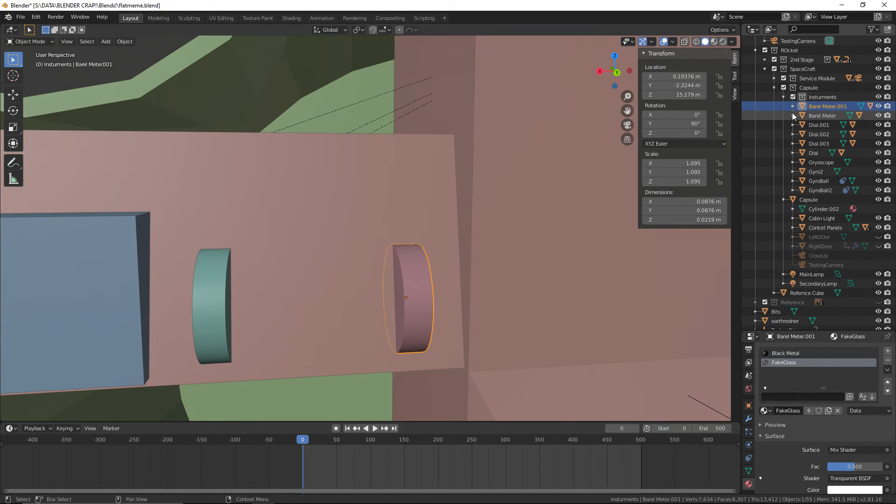
pyautogui.click(792, 107)
pyautogui.click(811, 124)
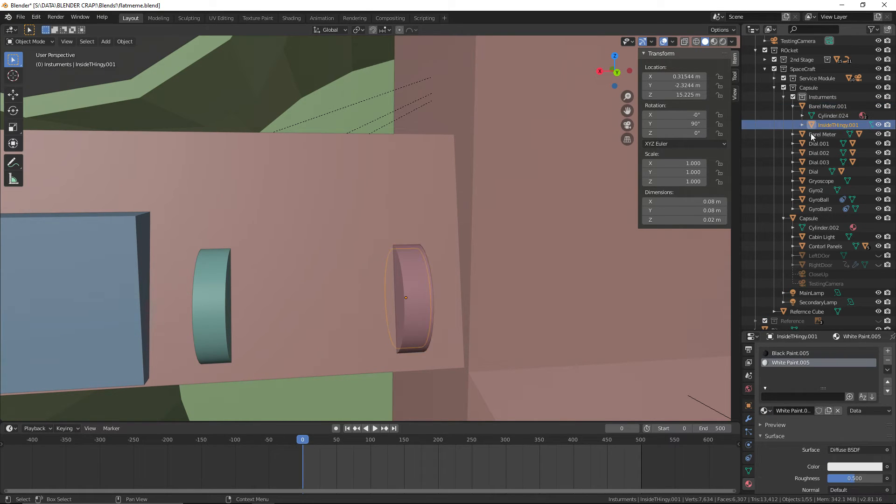
pyautogui.click(784, 353)
pyautogui.click(764, 411)
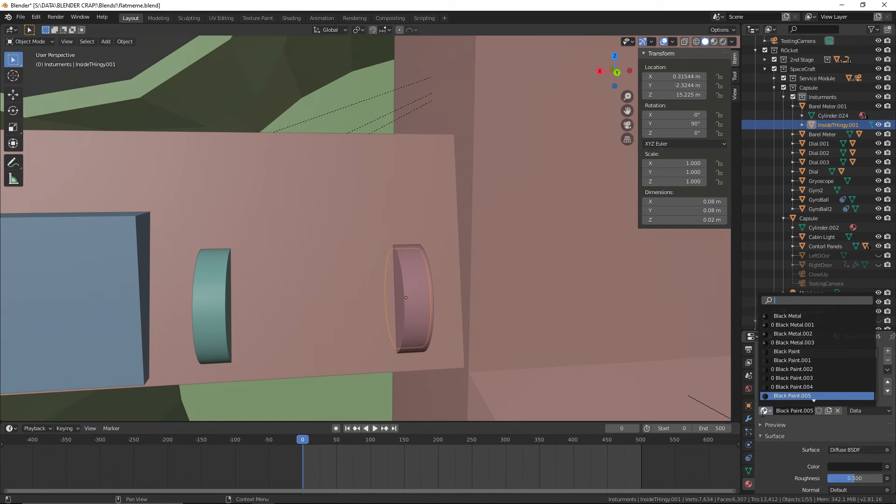
pyautogui.click(794, 352)
pyautogui.click(790, 363)
pyautogui.click(763, 411)
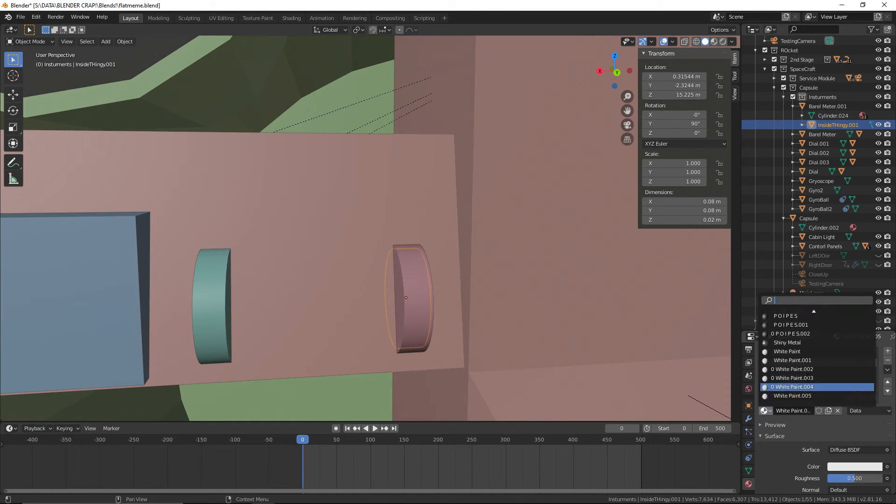
pyautogui.click(789, 351)
# Save the file and reopen flatmeme.blend from the recent files
pyautogui.click(21, 18)
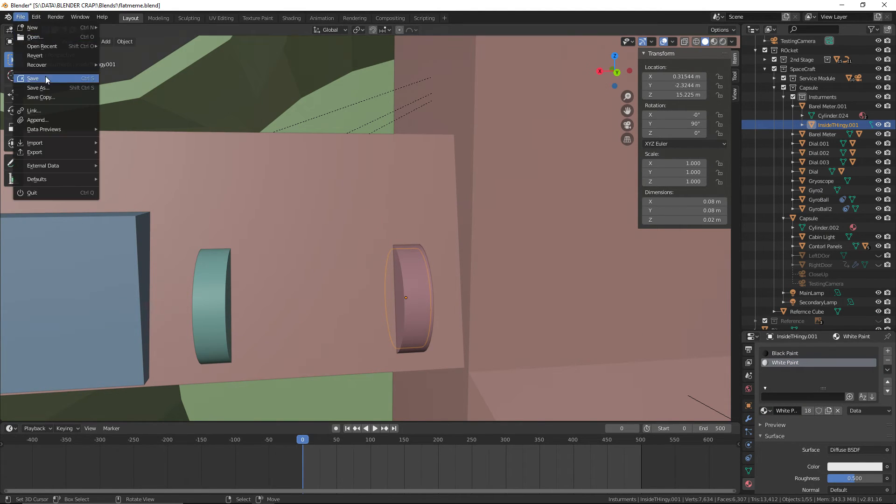
pyautogui.click(45, 78)
pyautogui.scroll(-2, 322, 190)
pyautogui.moveTo(322, 190); pyautogui.dragTo(342, 195, button='middle')
pyautogui.click(21, 17)
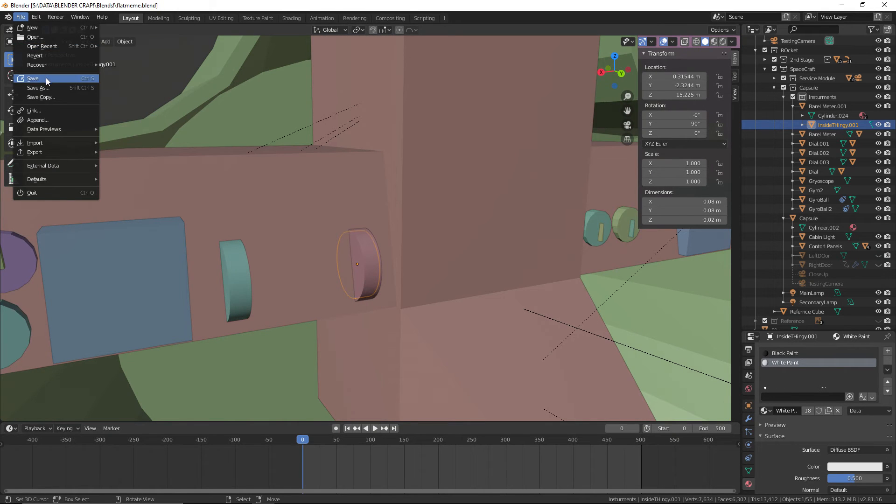
pyautogui.click(45, 78)
pyautogui.click(23, 15)
pyautogui.moveTo(36, 45)
pyautogui.click(137, 46)
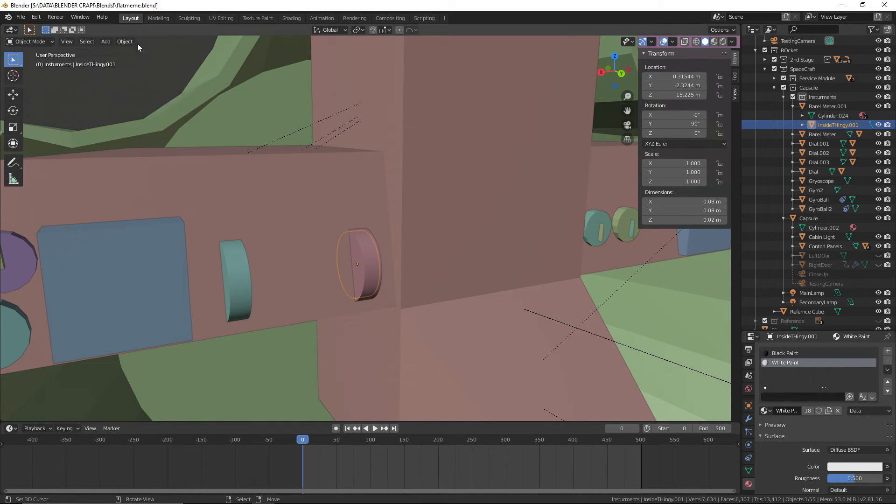
# Look through the material list for leftover duplicates and check the materials on the two tank-fill hose connectors
pyautogui.moveTo(171, 88); pyautogui.dragTo(634, 323, button='middle')
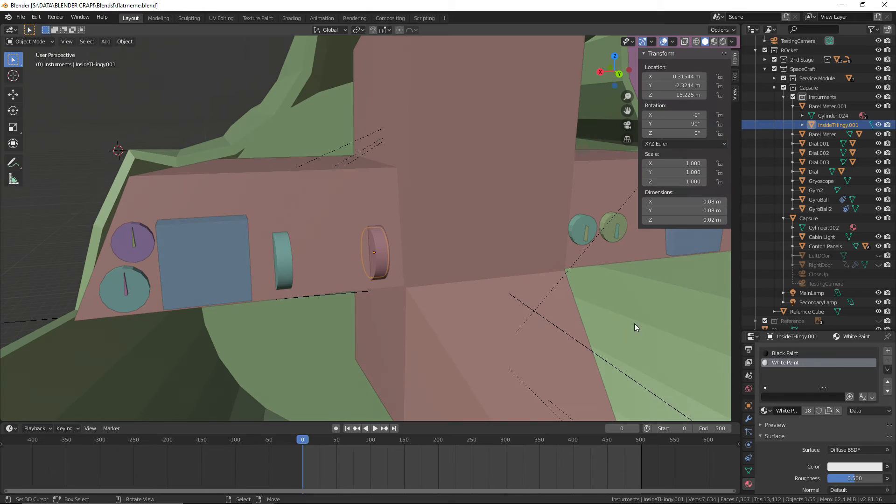
pyautogui.click(764, 413)
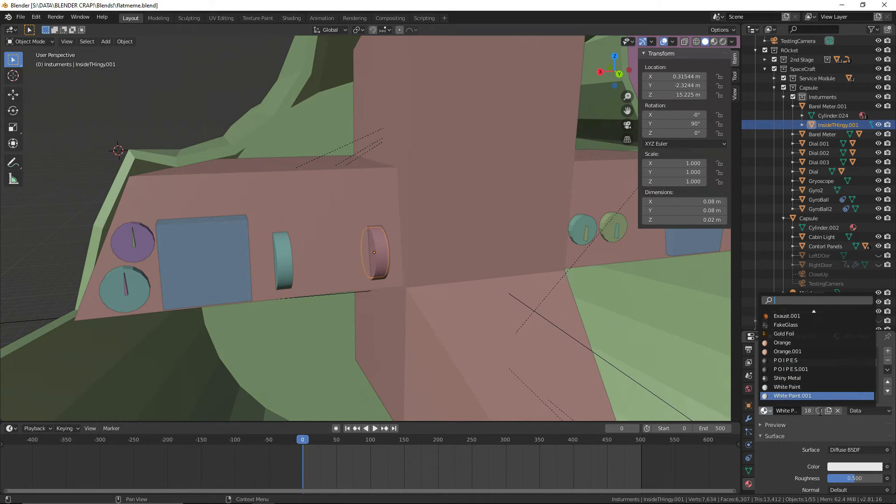
pyautogui.scroll(13, 800, 396)
pyautogui.scroll(8, 819, 308)
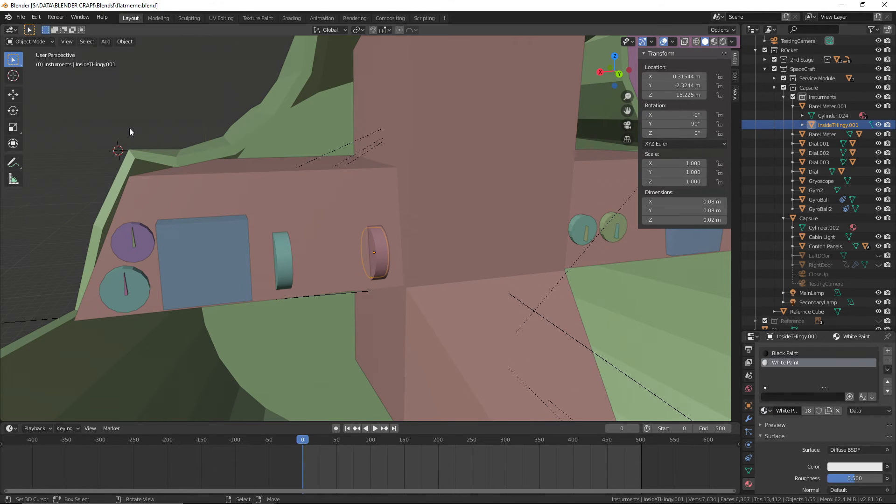
pyautogui.scroll(-5, 168, 125)
pyautogui.moveTo(168, 126); pyautogui.dragTo(325, 138, button='middle')
pyautogui.scroll(-5, 448, 135)
pyautogui.moveTo(462, 134); pyautogui.dragTo(504, 144, button='middle')
pyautogui.rightClick(511, 314)
pyautogui.moveTo(511, 315); pyautogui.dragTo(551, 315, button='middle')
pyautogui.rightClick(551, 317)
pyautogui.moveTo(581, 346); pyautogui.dragTo(280, 284, button='middle')
pyautogui.rightClick(361, 261)
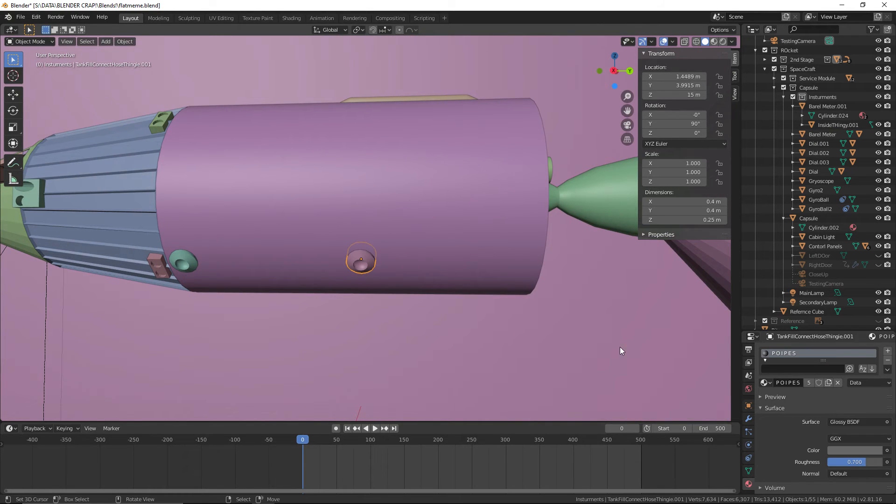
pyautogui.rightClick(188, 262)
pyautogui.keyDown('shift'); pyautogui.moveTo(603, 176); pyautogui.dragTo(388, 223, button='middle'); pyautogui.keyUp('shift')
pyautogui.scroll(2, 435, 201)
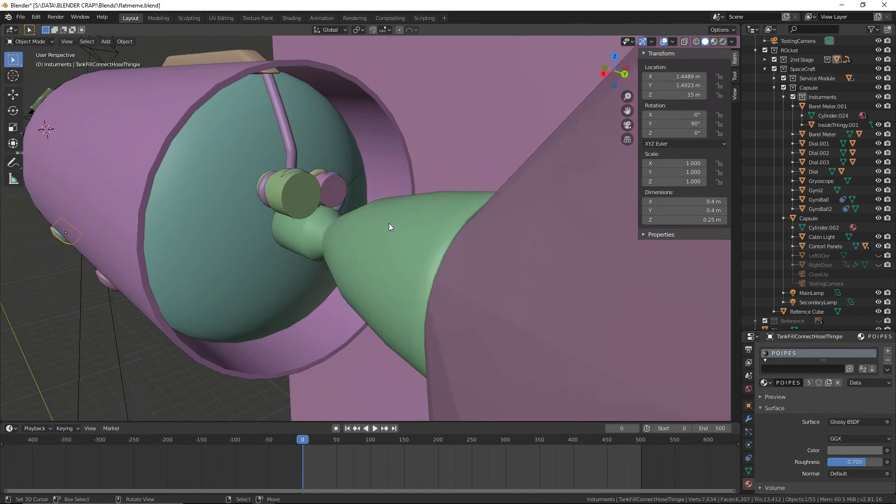
# Check the engine pipes' materials, assign POIPES to the pipe BezierCurve.003, and save the file
pyautogui.keyDown('shift'); pyautogui.moveTo(324, 164); pyautogui.dragTo(392, 232, button='middle'); pyautogui.keyUp('shift')
pyautogui.rightClick(344, 201)
pyautogui.moveTo(344, 200); pyautogui.dragTo(315, 271, button='middle')
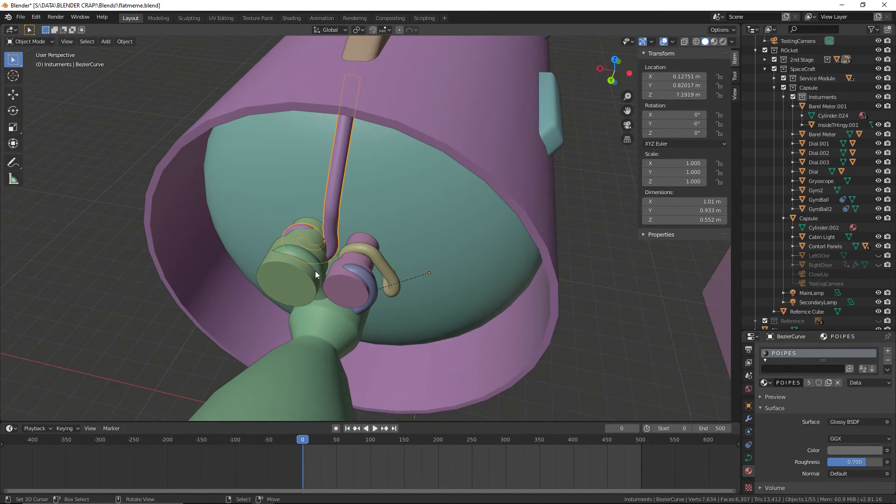
pyautogui.rightClick(370, 254)
pyautogui.rightClick(368, 280)
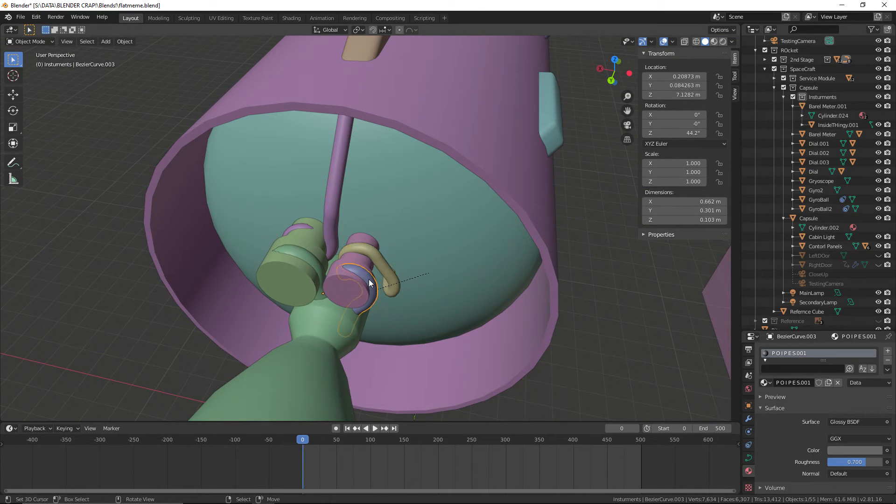
pyautogui.click(765, 382)
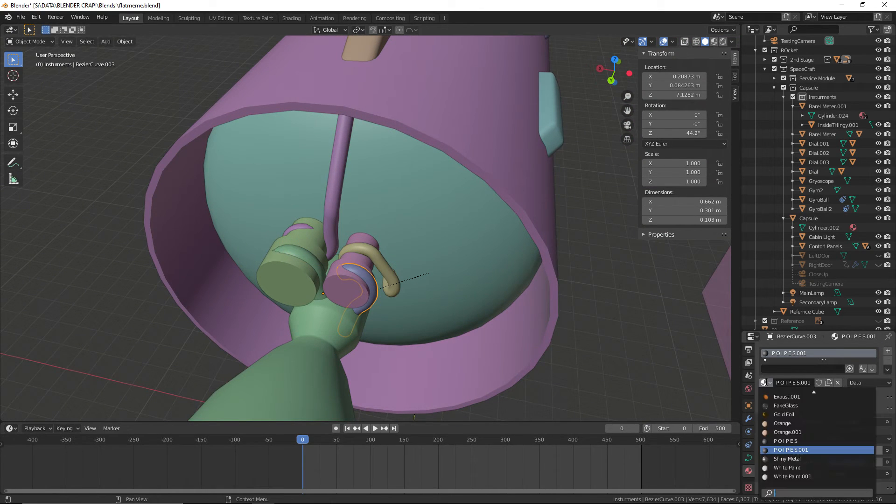
pyautogui.click(785, 441)
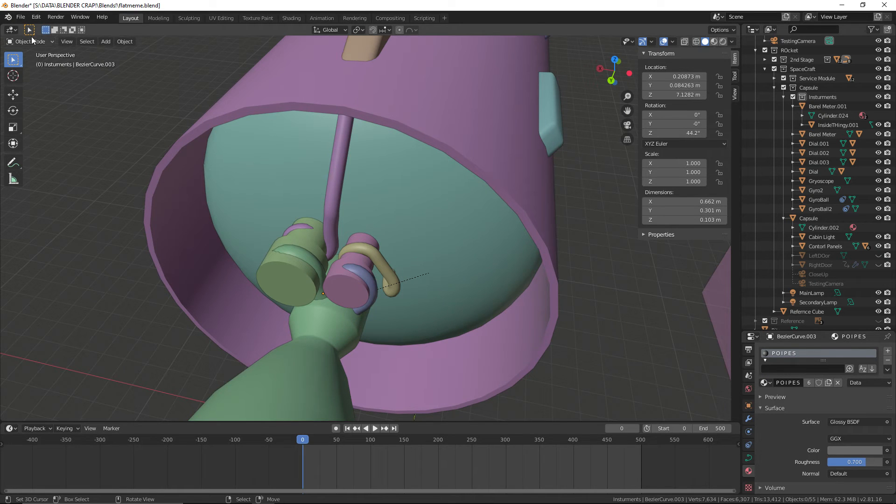
pyautogui.click(21, 17)
pyautogui.click(33, 80)
# Inspect the materials on the Fuel Tank and its outer Cover
pyautogui.moveTo(150, 164); pyautogui.dragTo(276, 198, button='middle')
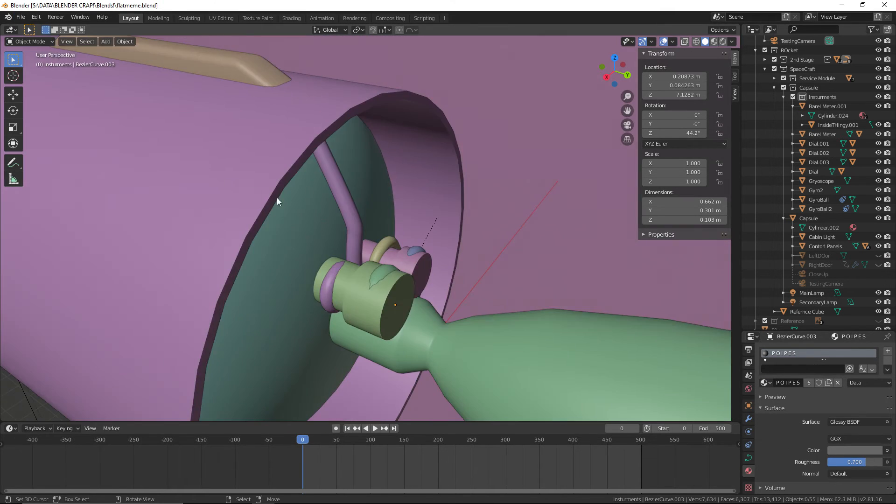
pyautogui.scroll(-3, 280, 203)
pyautogui.moveTo(320, 255); pyautogui.dragTo(388, 282, button='middle')
pyautogui.rightClick(318, 273)
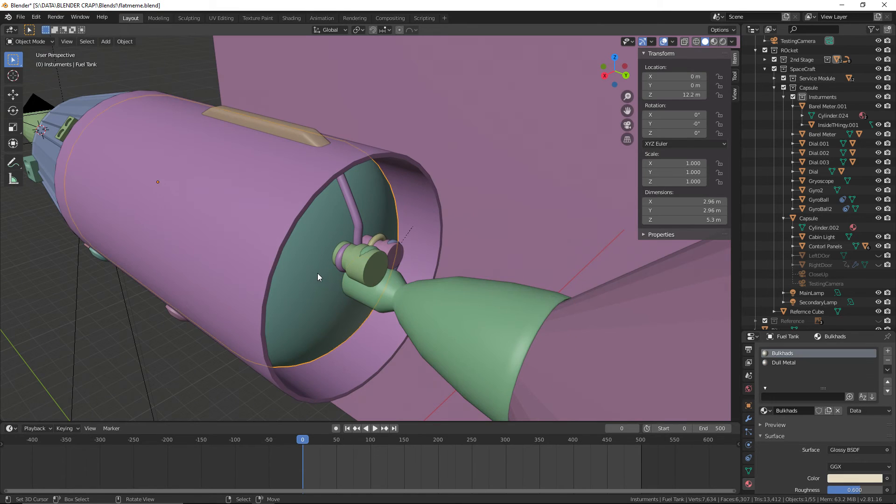
pyautogui.rightClick(167, 192)
pyautogui.moveTo(167, 192); pyautogui.dragTo(455, 275, button='middle')
pyautogui.scroll(-4, 804, 360)
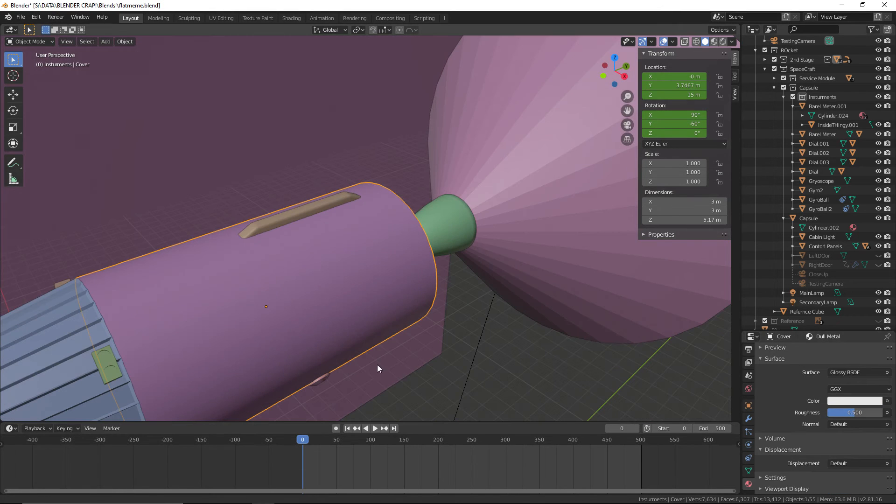
# Check the materials on the large and small RCS thruster blocks and the neighbouring hose connector
pyautogui.moveTo(377, 365); pyautogui.dragTo(387, 203, button='middle')
pyautogui.rightClick(388, 202)
pyautogui.rightClick(325, 261)
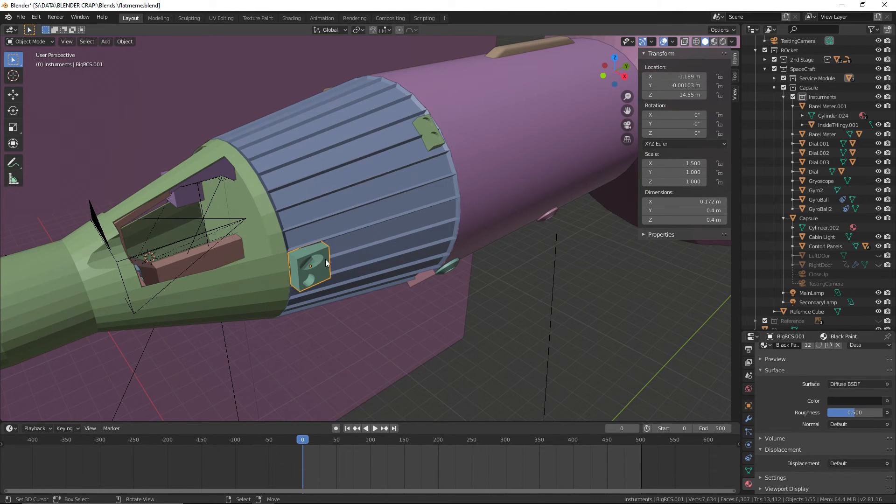
pyautogui.scroll(5, 823, 382)
pyautogui.rightClick(431, 144)
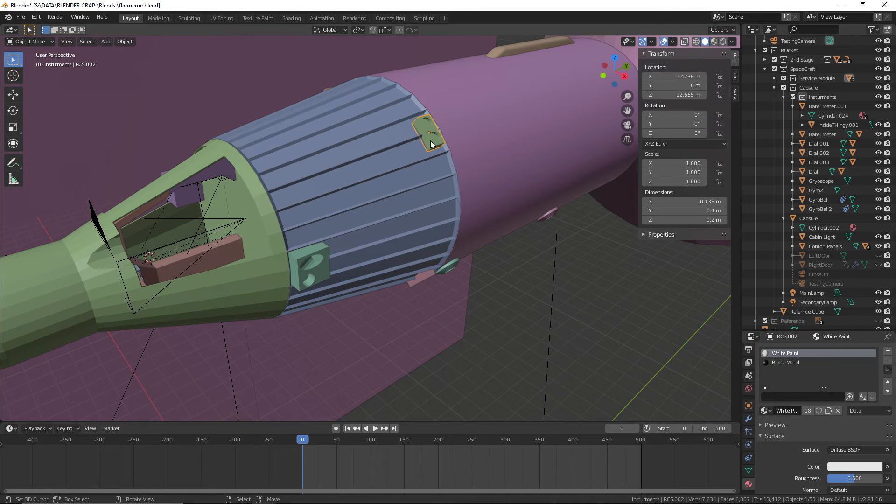
pyautogui.rightClick(422, 277)
pyautogui.moveTo(421, 276)
pyautogui.mouseDown(button='middle')
pyautogui.moveTo(267, 147)
pyautogui.moveTo(405, 177)
pyautogui.moveTo(525, 164)
pyautogui.mouseUp(button='middle')
pyautogui.keyDown('shift'); pyautogui.moveTo(542, 204); pyautogui.dragTo(464, 245, button='middle'); pyautogui.keyUp('shift')
pyautogui.scroll(3, 464, 245)
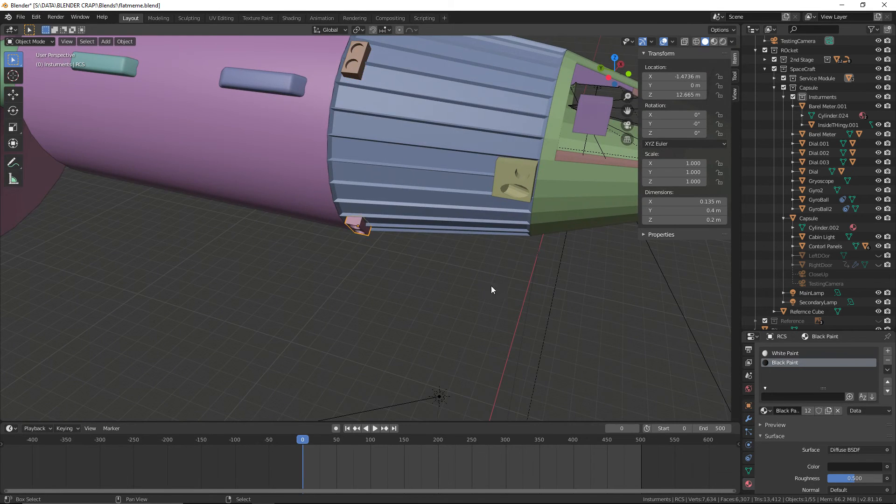
pyautogui.scroll(-4, 416, 236)
pyautogui.moveTo(415, 236); pyautogui.dragTo(365, 335, button='middle')
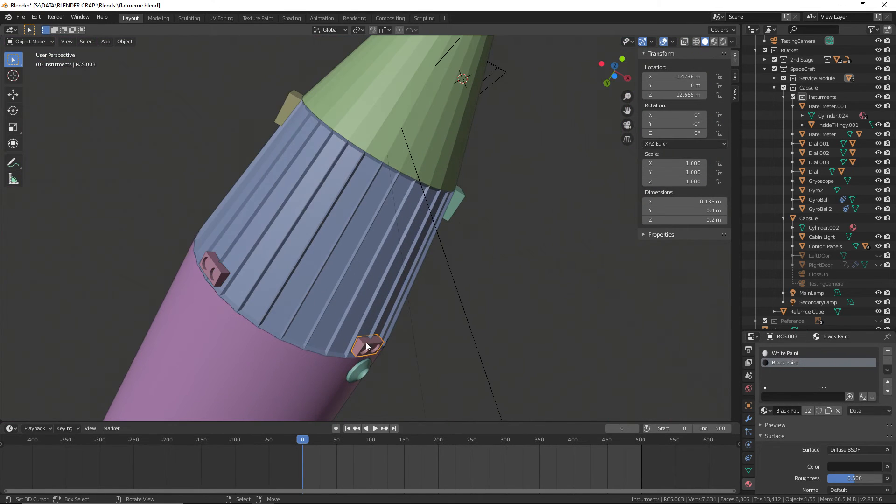
pyautogui.rightClick(360, 371)
pyautogui.moveTo(502, 217); pyautogui.dragTo(497, 258, button='middle')
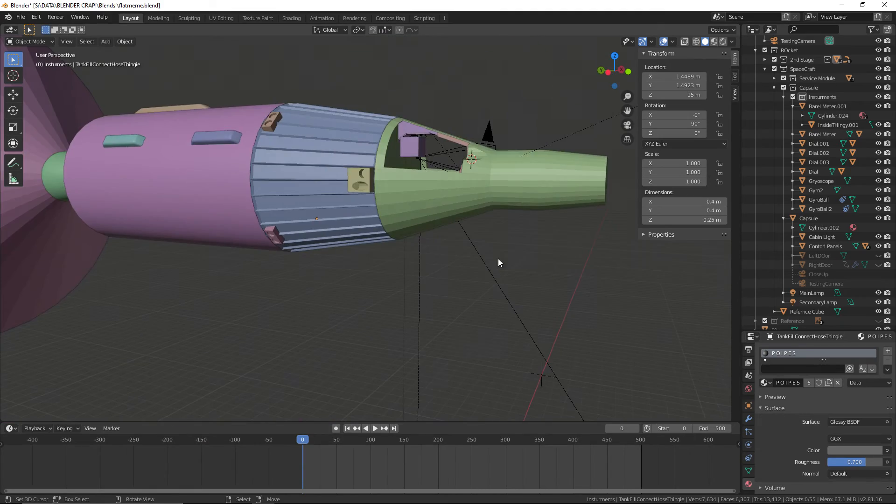
# Check the materials on the Capsule hull and the original Barel Meter inside the cabin
pyautogui.rightClick(506, 203)
pyautogui.moveTo(506, 203); pyautogui.dragTo(587, 220, button='middle')
pyautogui.scroll(5, 382, 247)
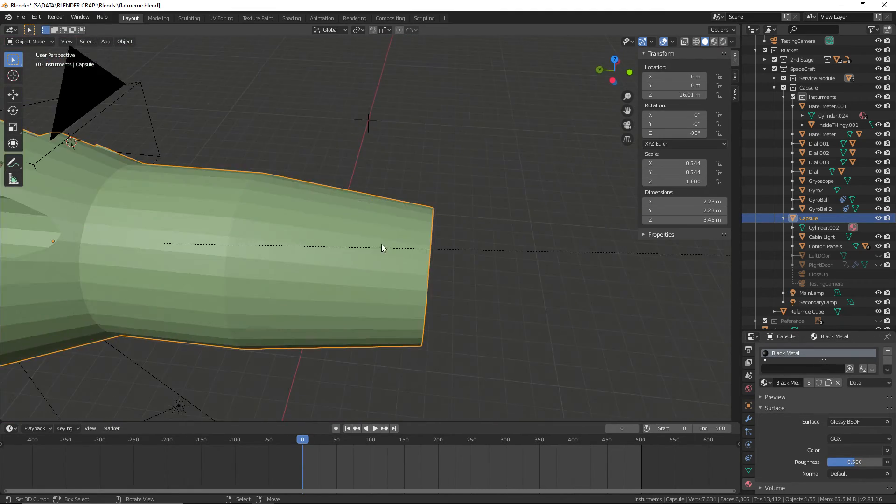
pyautogui.moveTo(252, 213); pyautogui.dragTo(299, 225, button='middle')
pyautogui.scroll(5, 225, 265)
pyautogui.moveTo(225, 265); pyautogui.dragTo(340, 330, button='middle')
pyautogui.rightClick(314, 258)
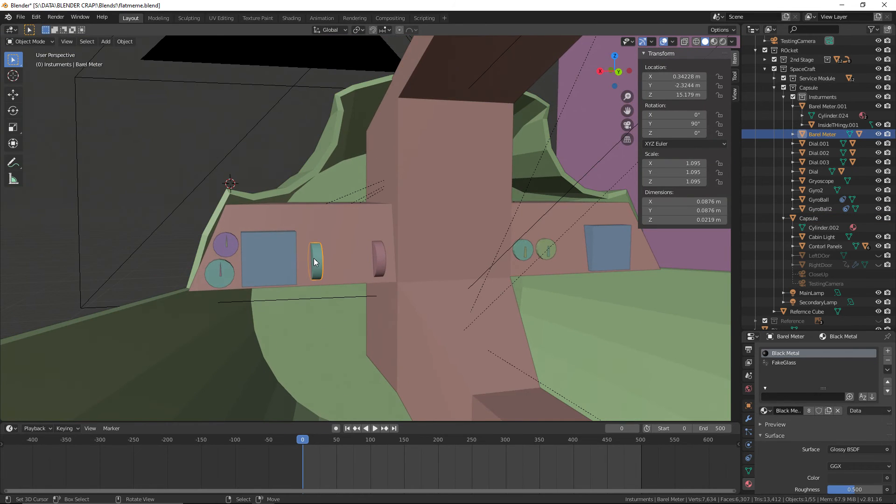
# Check the gyroscope and dial materials on the control panel, and assign Black Paint to Dial.003
pyautogui.rightClick(271, 256)
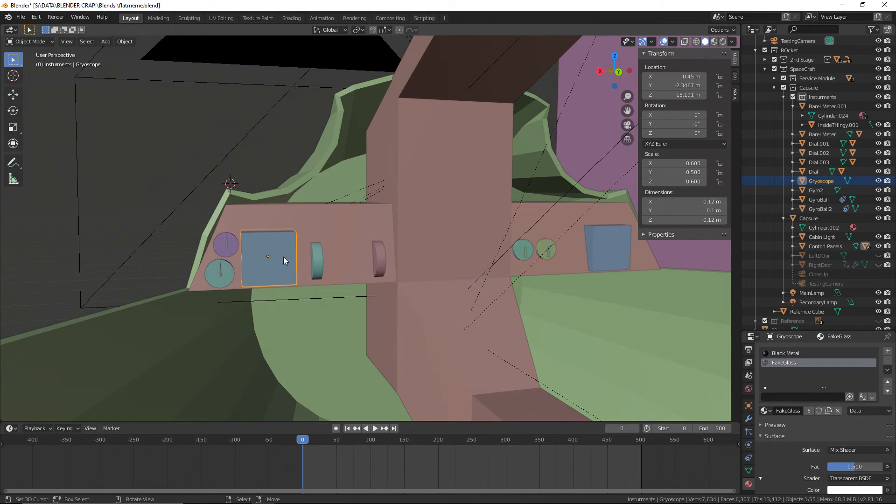
pyautogui.rightClick(225, 245)
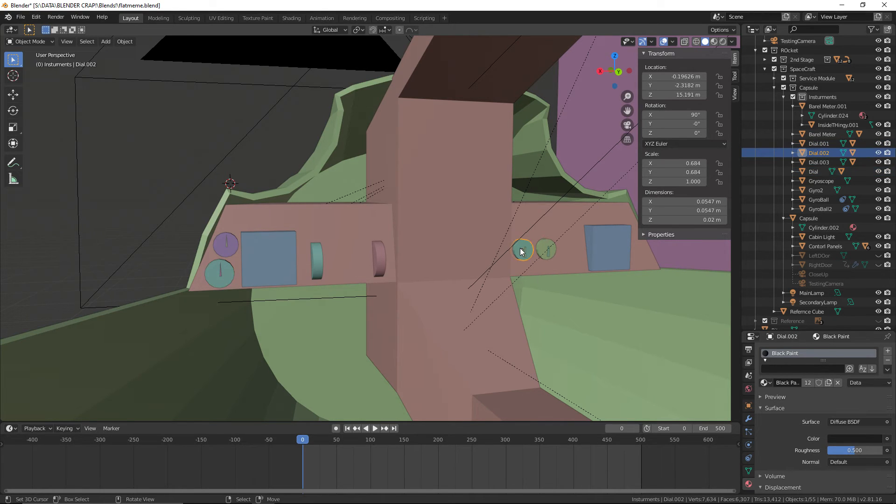
pyautogui.click(766, 383)
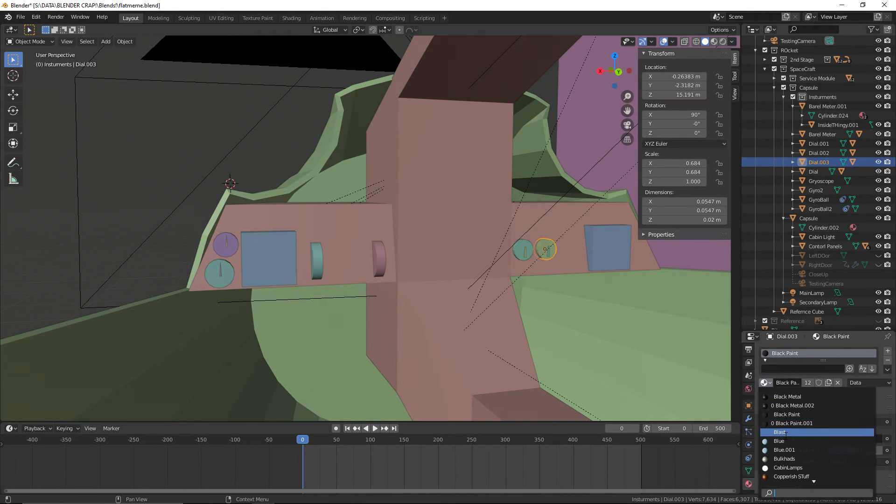
pyautogui.click(802, 415)
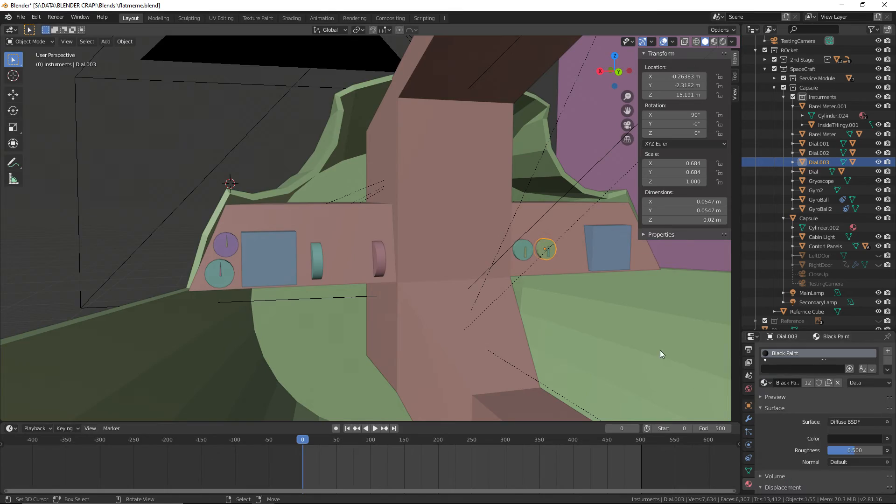
# Check the control panel body's material, save the file, and view the capsule from the side
pyautogui.scroll(-6, 660, 350)
pyautogui.moveTo(660, 350)
pyautogui.mouseDown(button='middle')
pyautogui.moveTo(700, 368)
pyautogui.moveTo(420, 274)
pyautogui.moveTo(522, 310)
pyautogui.moveTo(424, 314)
pyautogui.moveTo(452, 279)
pyautogui.moveTo(432, 285)
pyautogui.moveTo(466, 318)
pyautogui.mouseUp(button='middle')
pyautogui.scroll(3, 420, 275)
pyautogui.scroll(2, 419, 274)
pyautogui.rightClick(432, 280)
pyautogui.scroll(-5, 458, 285)
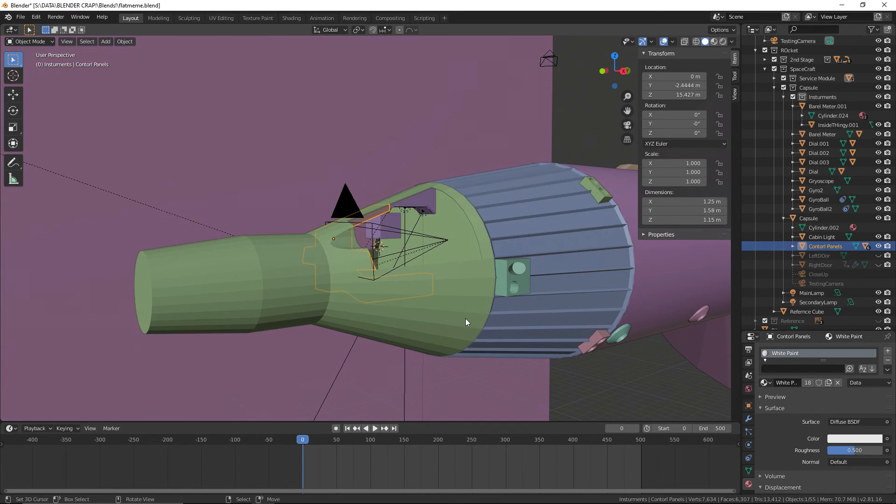
pyautogui.click(20, 16)
pyautogui.click(70, 80)
pyautogui.moveTo(472, 169); pyautogui.dragTo(335, 133, button='middle')
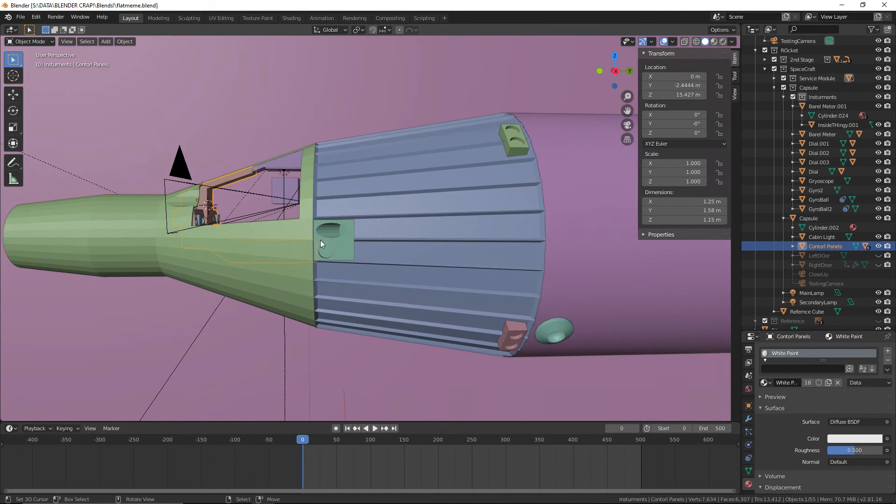
# Check the materials on the large RCS thruster block and the Capsule hull
pyautogui.rightClick(368, 230)
pyautogui.click(319, 245)
pyautogui.moveTo(433, 313); pyautogui.dragTo(428, 287, button='middle')
pyautogui.scroll(2, 443, 284)
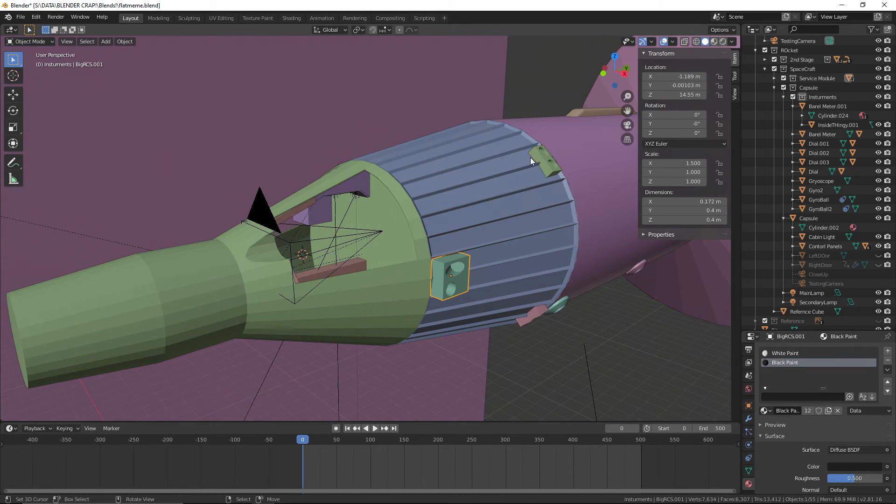
pyautogui.moveTo(578, 193); pyautogui.dragTo(383, 256, button='middle')
pyautogui.scroll(-4, 402, 238)
pyautogui.click(358, 240)
pyautogui.moveTo(359, 262); pyautogui.dragTo(354, 264)
pyautogui.hotkey('ctrl', 'z')
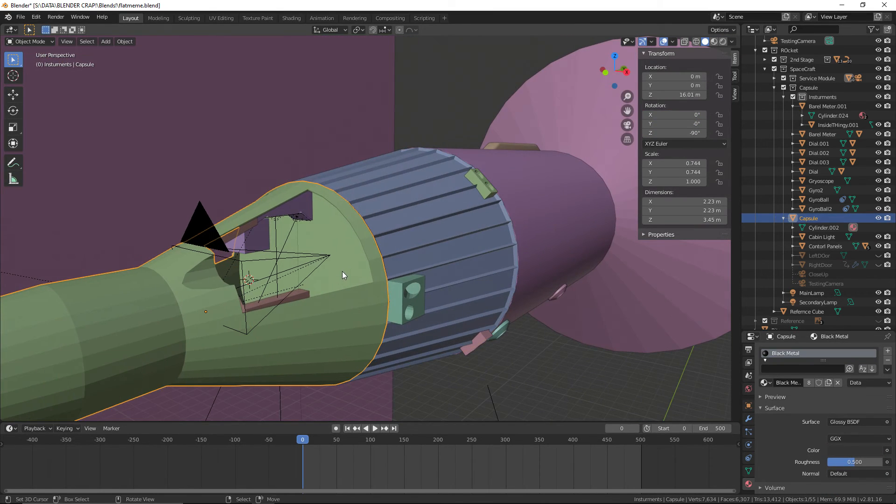
# Check the materials on Gyro2 and Barel Meter.001 on the control panel inside the cabin
pyautogui.moveTo(342, 270); pyautogui.dragTo(399, 203, button='middle')
pyautogui.scroll(3, 342, 315)
pyautogui.scroll(4, 400, 210)
pyautogui.moveTo(403, 354); pyautogui.dragTo(477, 242, button='middle')
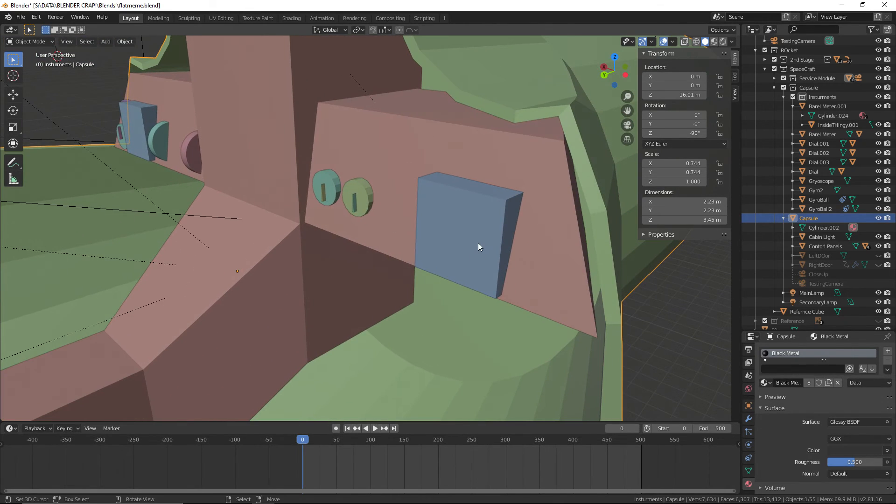
pyautogui.click(478, 242)
pyautogui.press('KP_Decimal')
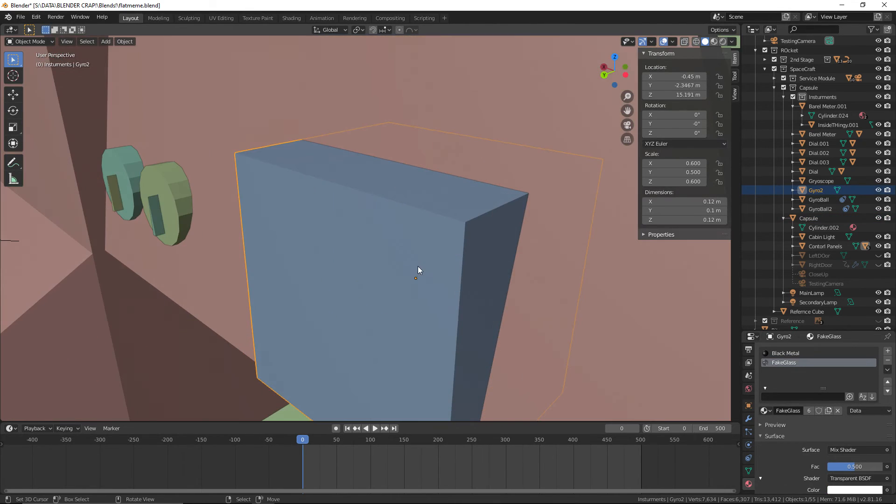
pyautogui.scroll(-5, 418, 270)
pyautogui.moveTo(347, 261); pyautogui.dragTo(371, 228, button='middle')
pyautogui.moveTo(432, 217); pyautogui.dragTo(497, 242, button='middle')
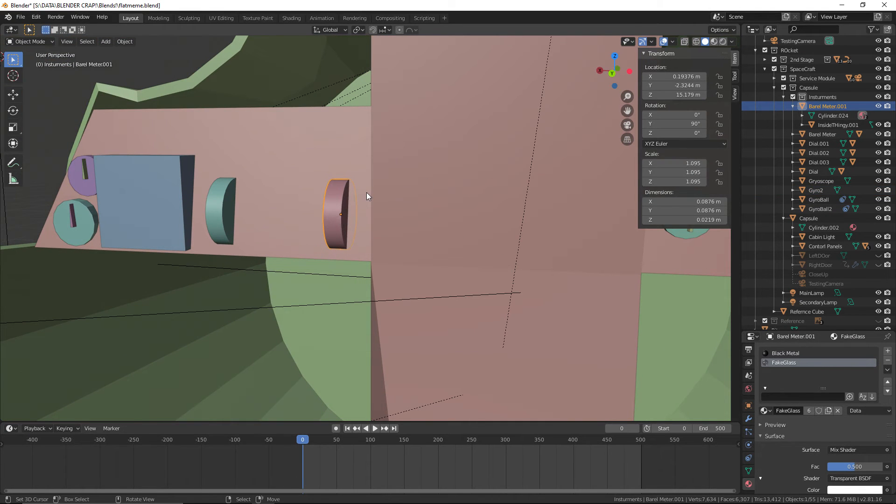
# Hide both Barel Meter casings and check the materials of the inner disc and the control panel body
pyautogui.click(222, 198)
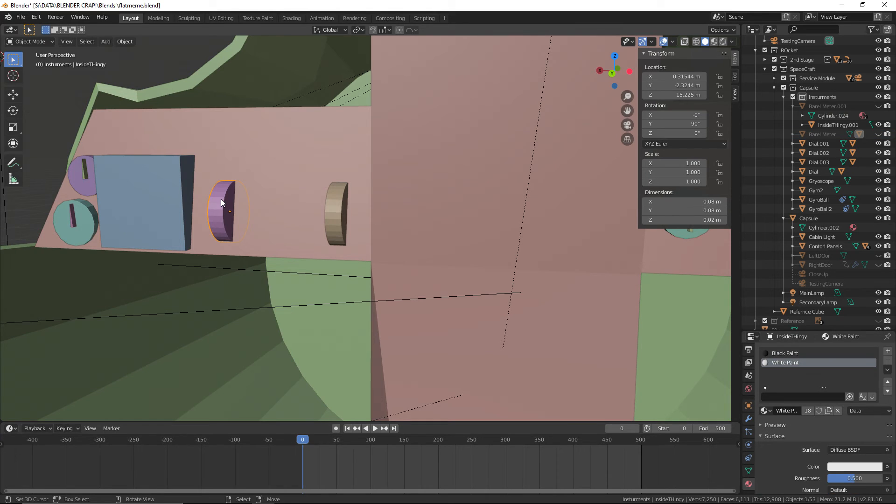
pyautogui.moveTo(330, 211); pyautogui.dragTo(670, 349, button='middle')
pyautogui.click(362, 212)
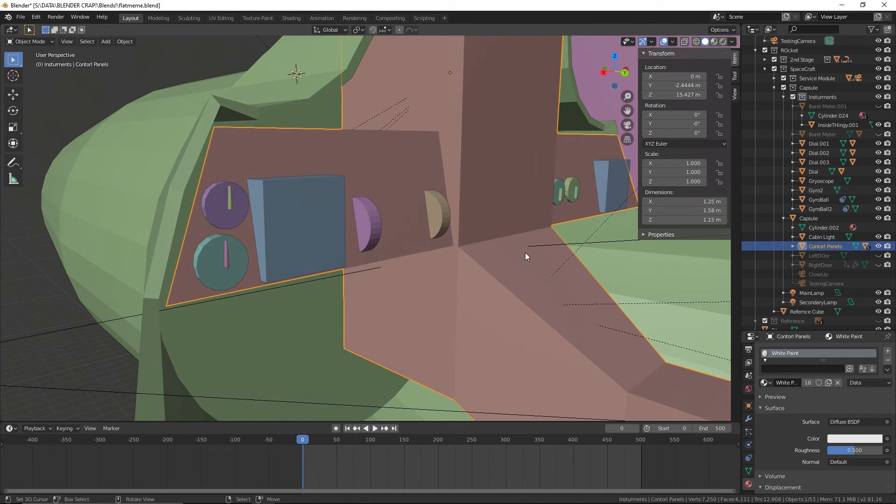
# Recheck the material of the control panel body and save the file
pyautogui.moveTo(525, 253); pyautogui.dragTo(438, 270, button='middle')
pyautogui.click(571, 151)
pyautogui.rightClick(413, 240)
pyautogui.keyDown('shift'); pyautogui.moveTo(478, 325); pyautogui.dragTo(435, 277, button='middle'); pyautogui.keyUp('shift')
pyautogui.rightClick(432, 324)
pyautogui.moveTo(432, 323); pyautogui.dragTo(307, 307, button='middle')
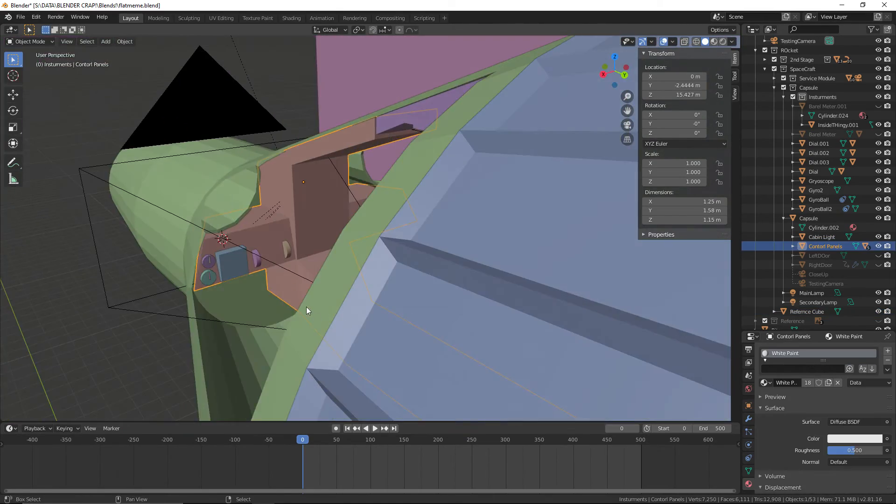
pyautogui.scroll(2, 318, 303)
pyautogui.click(20, 17)
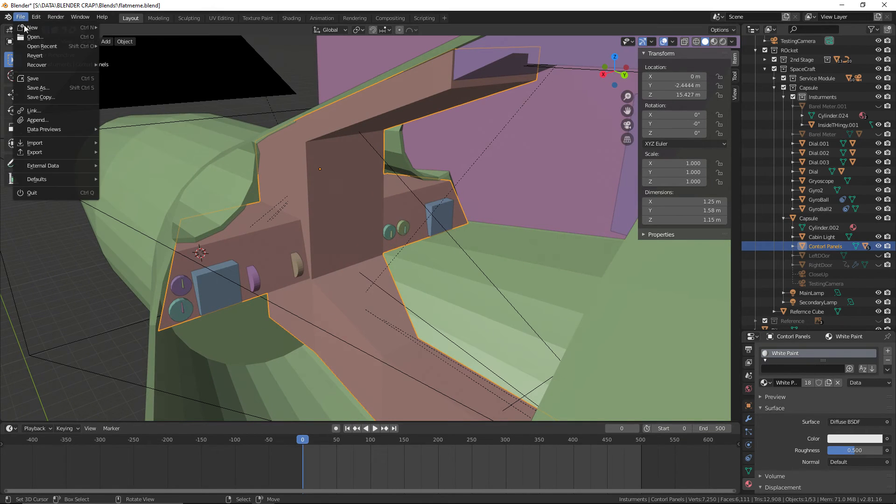
pyautogui.click(46, 85)
pyautogui.moveTo(46, 86); pyautogui.dragTo(500, 174, button='middle')
# Try the Exaust.001 material on the large exhaust cone, and reassign the Exaust material to it
pyautogui.scroll(-4, 478, 188)
pyautogui.scroll(3, 478, 189)
pyautogui.scroll(-3, 493, 192)
pyautogui.rightClick(518, 169)
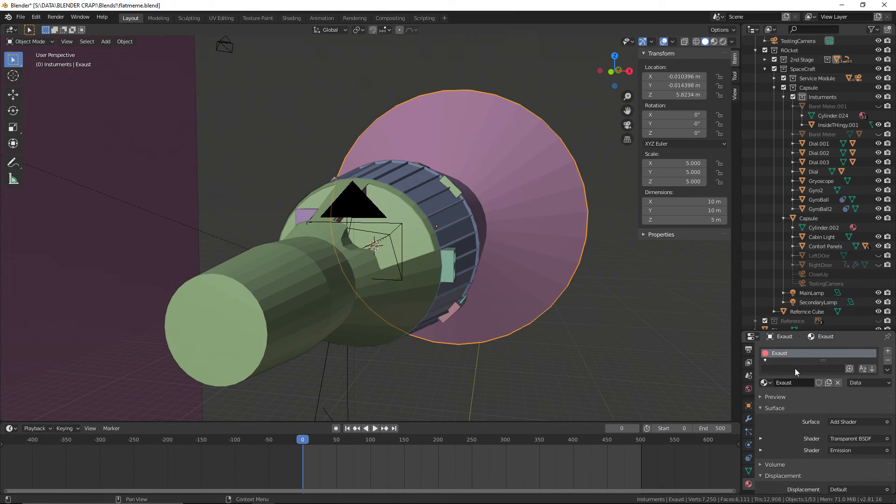
pyautogui.click(770, 381)
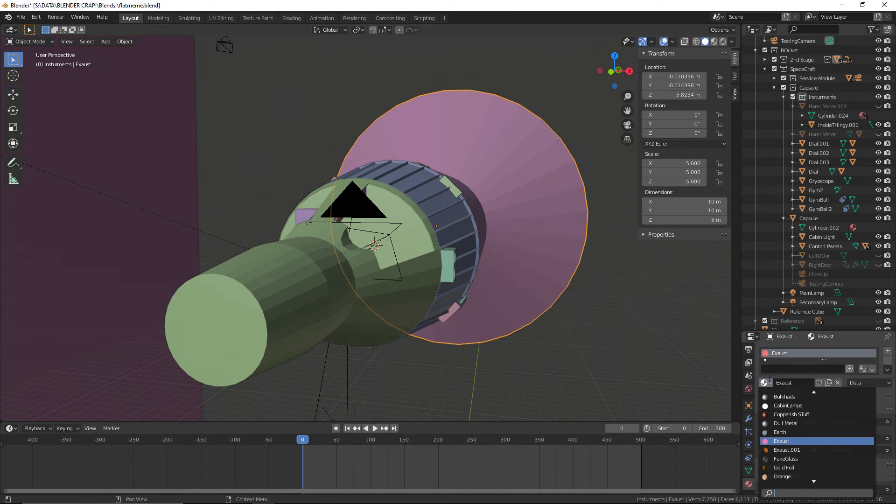
pyautogui.click(815, 441)
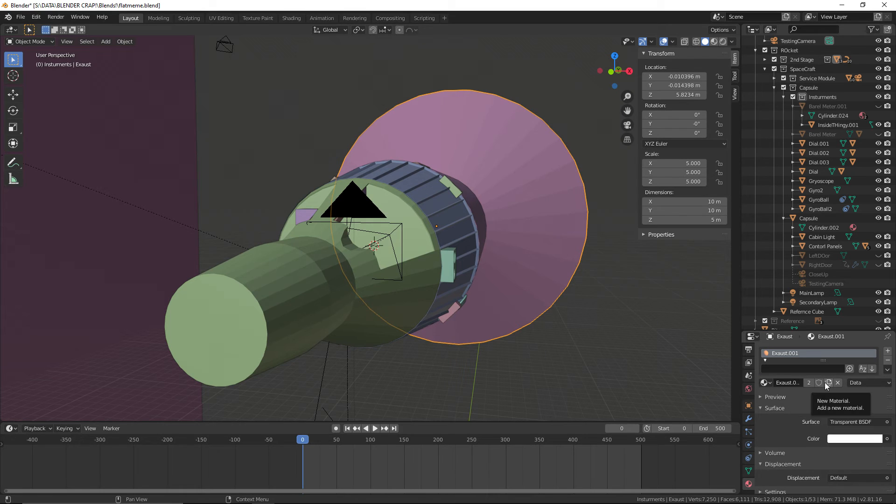
pyautogui.click(765, 381)
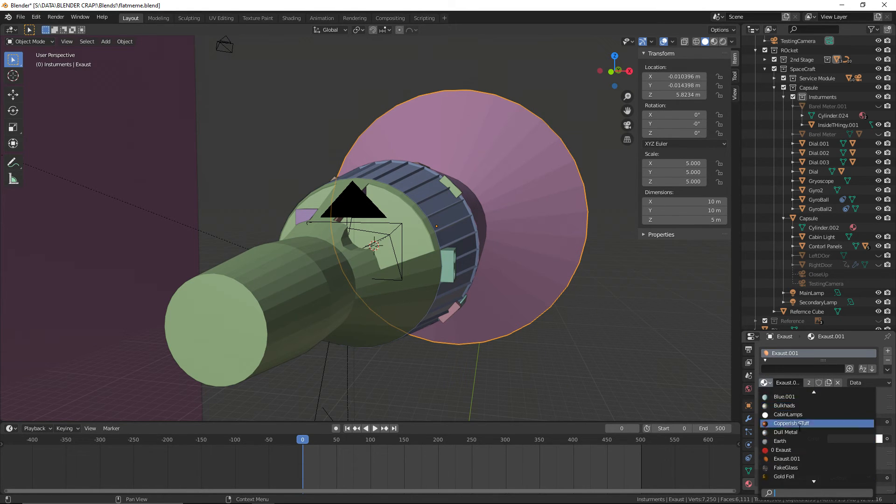
pyautogui.click(799, 450)
pyautogui.click(764, 382)
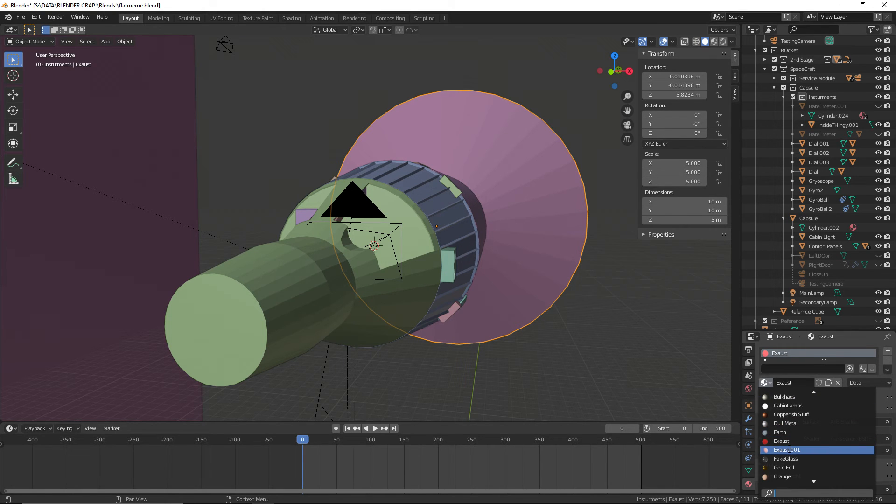
pyautogui.moveTo(547, 312); pyautogui.dragTo(480, 359, button='middle')
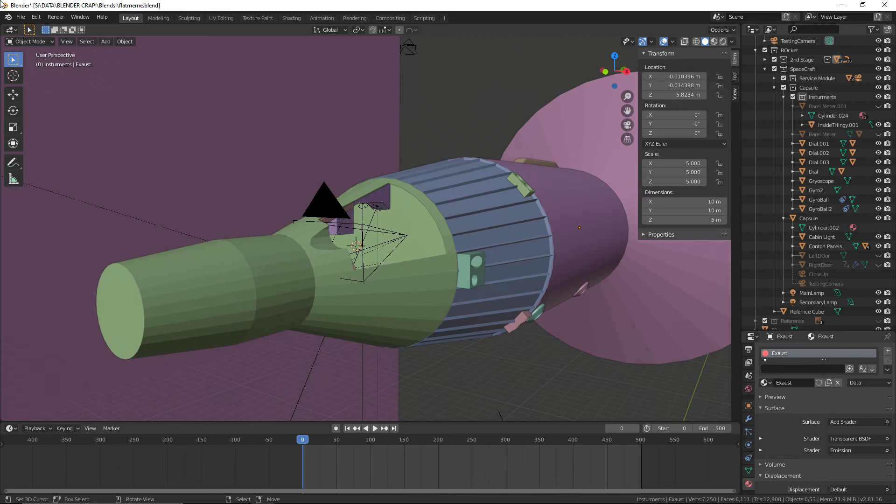
# Check the material on the Bits object and save the file
pyautogui.click(21, 17)
pyautogui.click(30, 78)
pyautogui.scroll(-5, 150, 142)
pyautogui.moveTo(150, 142)
pyautogui.mouseDown(button='middle')
pyautogui.moveTo(270, 147)
pyautogui.moveTo(259, 181)
pyautogui.moveTo(338, 157)
pyautogui.moveTo(337, 240)
pyautogui.moveTo(406, 252)
pyautogui.moveTo(442, 214)
pyautogui.moveTo(496, 298)
pyautogui.moveTo(432, 271)
pyautogui.moveTo(572, 301)
pyautogui.moveTo(356, 236)
pyautogui.moveTo(388, 279)
pyautogui.moveTo(273, 168)
pyautogui.mouseUp(button='middle')
pyautogui.scroll(3, 339, 156)
pyautogui.click(362, 179)
pyautogui.rightClick(505, 290)
pyautogui.scroll(5, 272, 168)
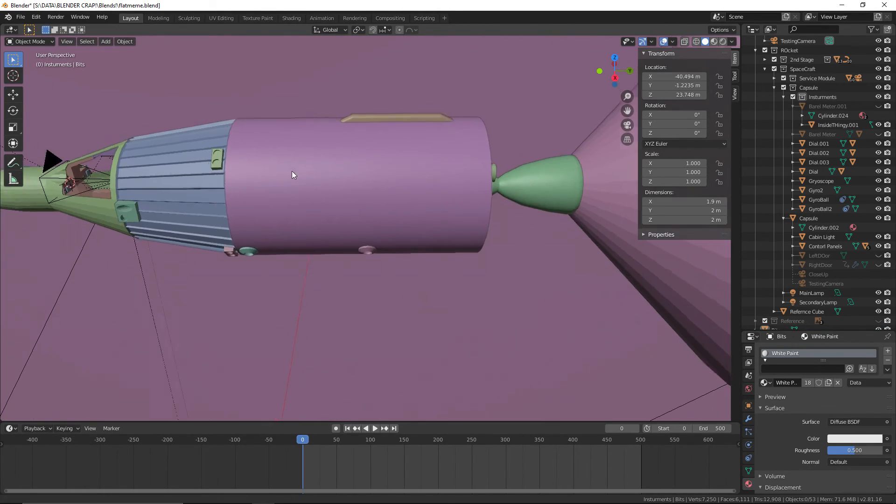
pyautogui.click(21, 17)
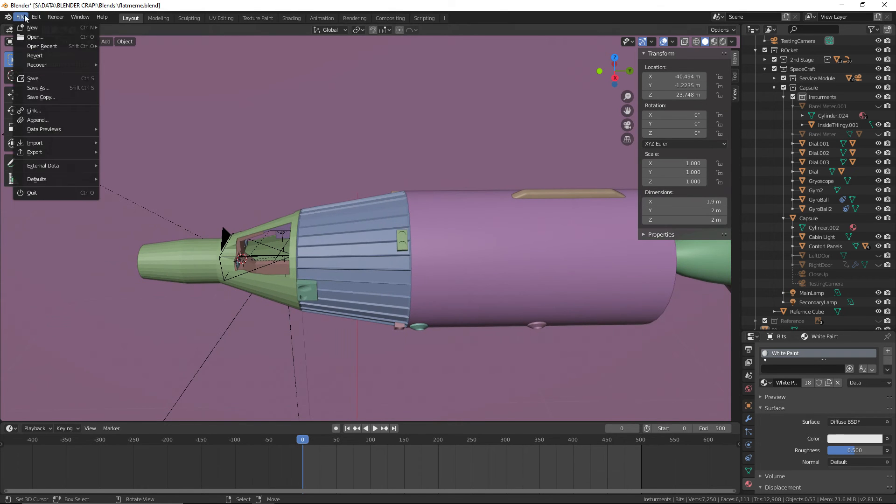
pyautogui.click(36, 78)
# Unhide the Barel Meter and Barel Meter.001 casings and save the file
pyautogui.keyDown('shift'); pyautogui.moveTo(247, 209); pyautogui.dragTo(444, 185, button='middle'); pyautogui.keyUp('shift')
pyautogui.scroll(4, 444, 223)
pyautogui.scroll(4, 443, 198)
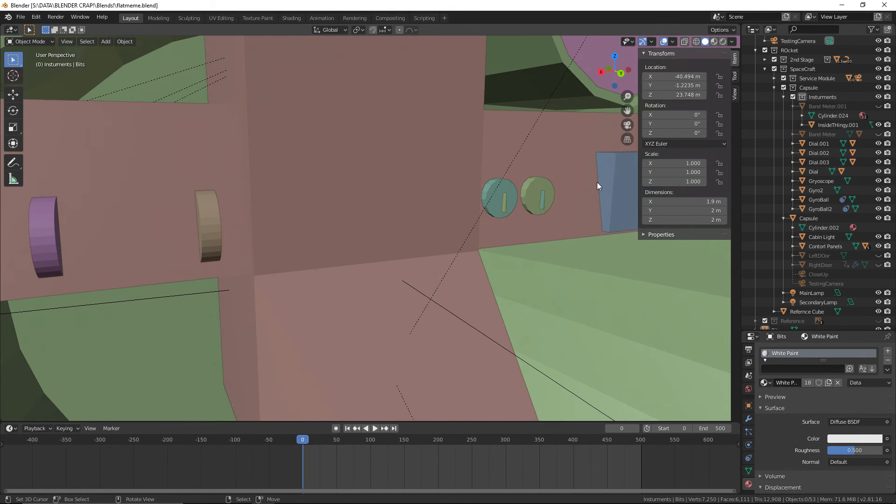
pyautogui.click(878, 134)
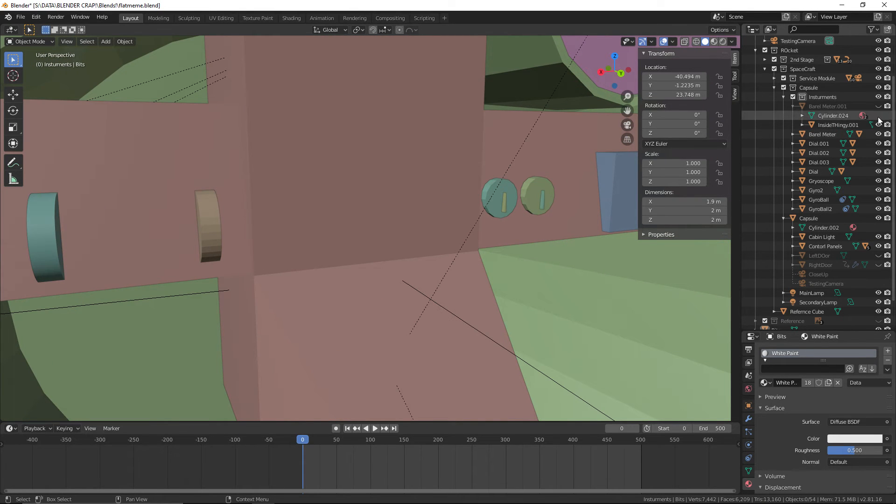
pyautogui.click(879, 106)
pyautogui.moveTo(403, 156); pyautogui.dragTo(456, 171, button='middle')
pyautogui.click(21, 18)
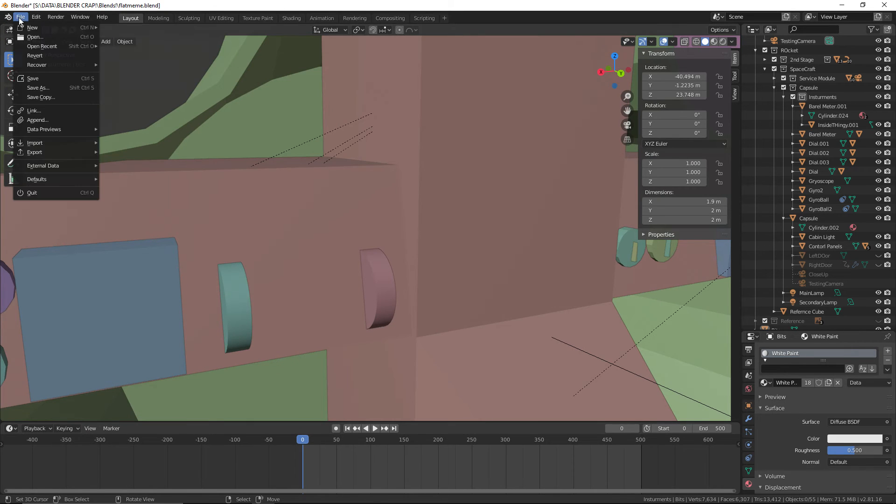
pyautogui.click(33, 79)
# Select Barel Meter.001 together with its InsideTHingy.001 part, and copy and paste both objects
pyautogui.moveTo(517, 254); pyautogui.dragTo(361, 255, button='middle')
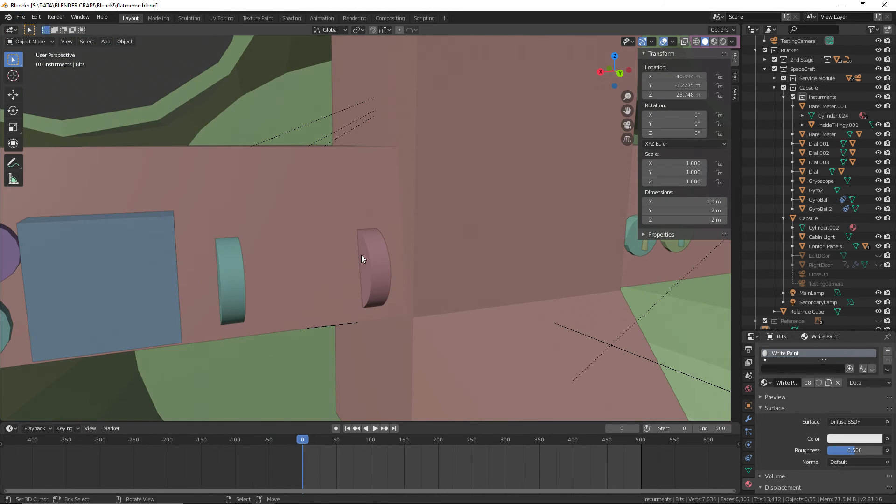
pyautogui.click(829, 125)
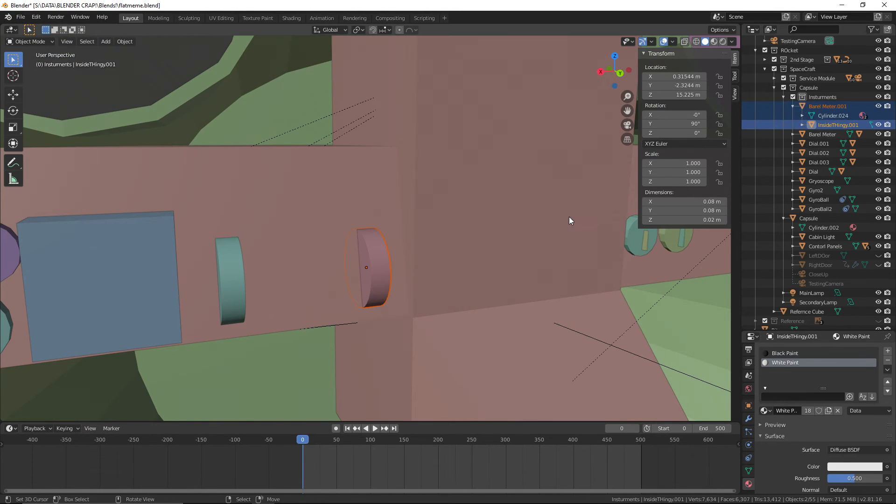
pyautogui.press('KP_Decimal')
pyautogui.keyDown('shift'); pyautogui.rightClick(80, 259); pyautogui.keyUp('shift')
pyautogui.keyDown('shift'); pyautogui.moveTo(80, 259); pyautogui.dragTo(125, 273, button='middle'); pyautogui.keyUp('shift')
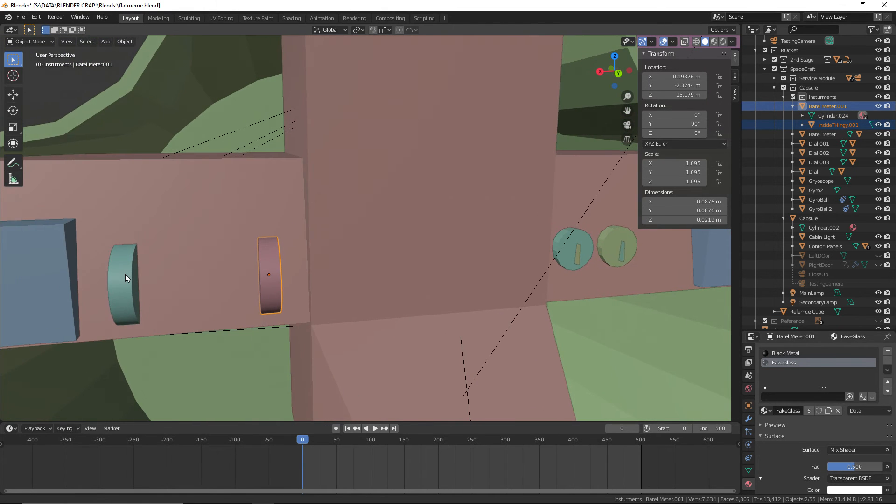
pyautogui.moveTo(328, 204); pyautogui.dragTo(337, 267, button='middle')
pyautogui.keyDown('shift'); pyautogui.moveTo(407, 275); pyautogui.dragTo(400, 276, button='middle'); pyautogui.keyUp('shift')
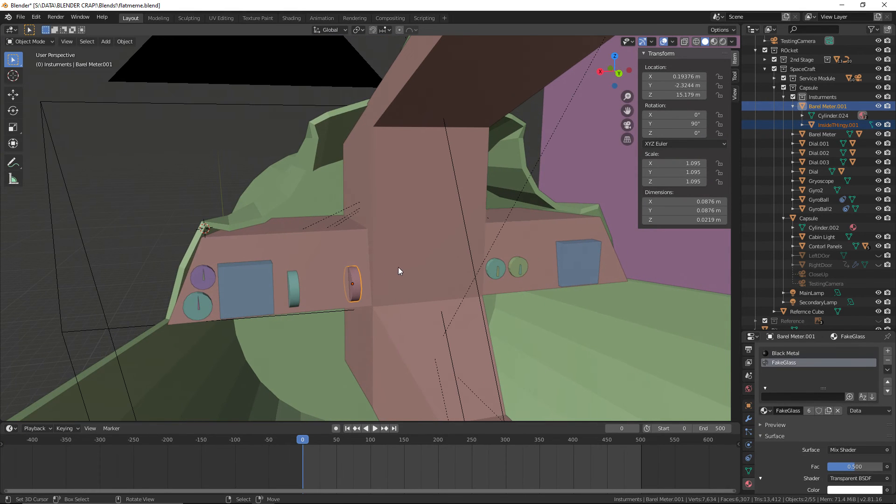
pyautogui.hotkey('ctrl', 'c')
pyautogui.hotkey('ctrl', 'v')
# Place the meter copy on the control panel's central column, moving it about 0.276 m in Z, -0.0947 m in X and 0.0241 m in Y
pyautogui.press('g')
pyautogui.press('z')
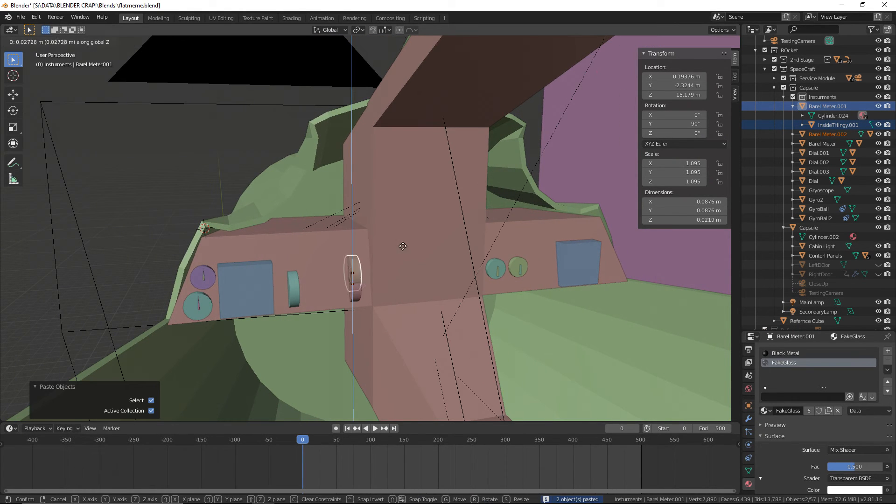
pyautogui.click(409, 155)
pyautogui.press('g')
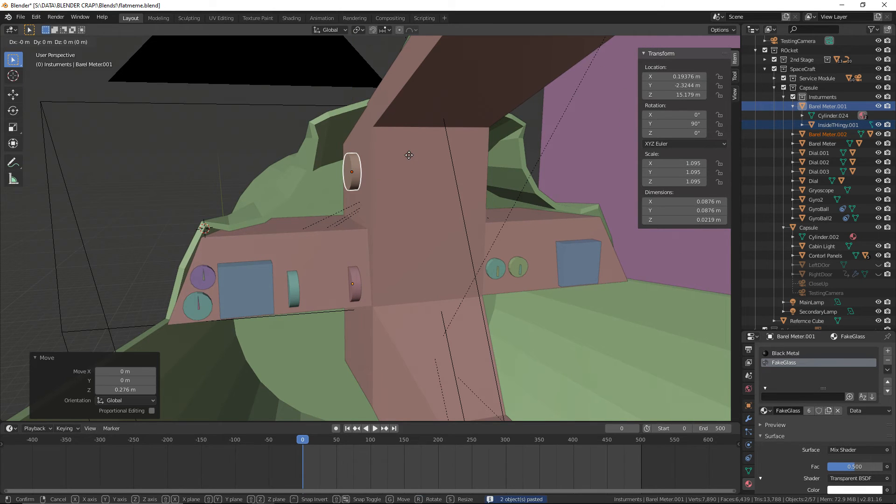
pyautogui.click(447, 154)
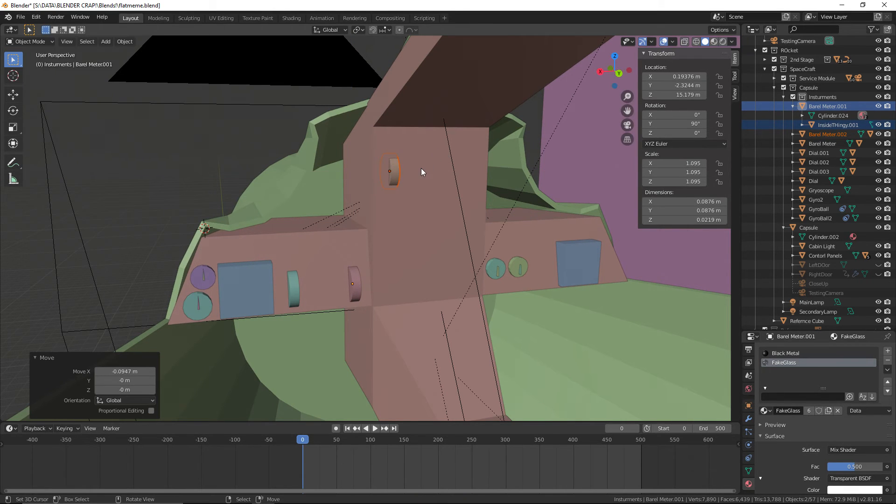
pyautogui.press('g')
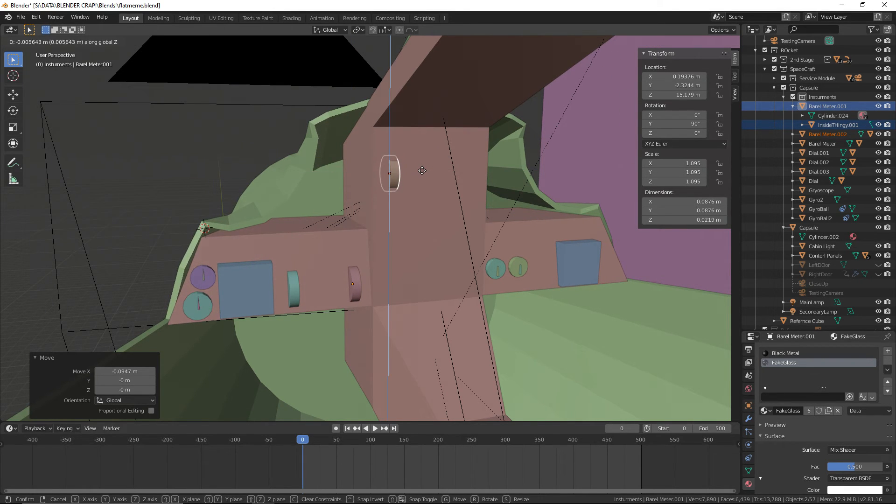
pyautogui.click(423, 173)
pyautogui.moveTo(426, 176); pyautogui.dragTo(380, 181, button='middle')
pyautogui.scroll(-3, 379, 181)
pyautogui.keyDown('shift'); pyautogui.moveTo(385, 228); pyautogui.dragTo(401, 231, button='middle'); pyautogui.keyUp('shift')
pyautogui.keyDown('shift'); pyautogui.moveTo(234, 164); pyautogui.dragTo(300, 192, button='middle'); pyautogui.keyUp('shift')
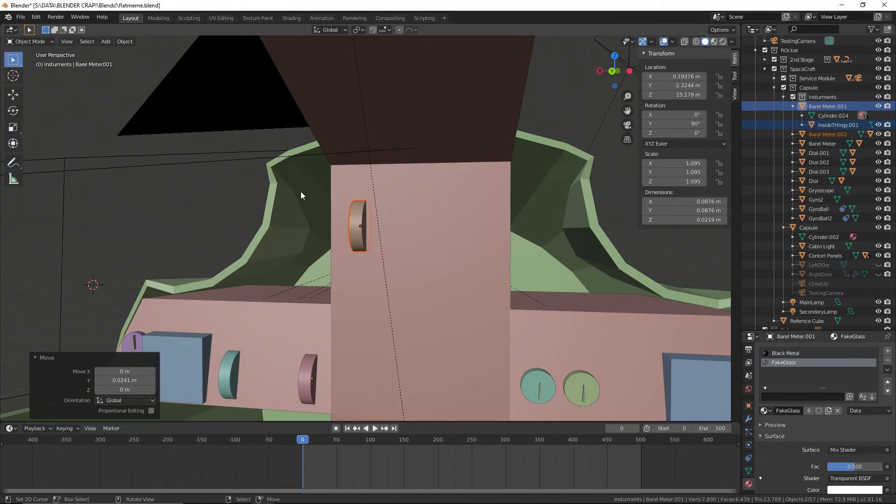
# Consult the Gemini 6 cockpit reference photo in the browser, and scale the meter copy by 2 along the X axis in Blender
pyautogui.hotkey('alt', 'Tab')
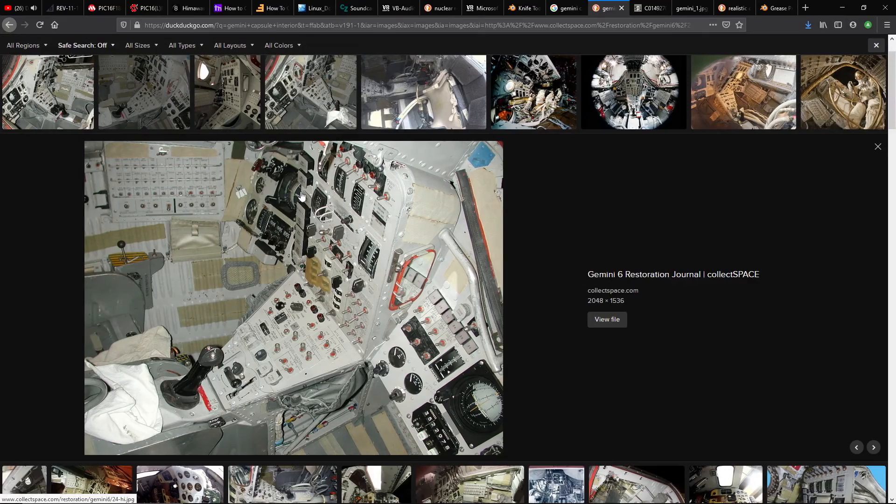
pyautogui.hotkey('alt', 'Tab')
pyautogui.moveTo(332, 212); pyautogui.dragTo(383, 206, button='middle')
pyautogui.press('s')
pyautogui.press('x')
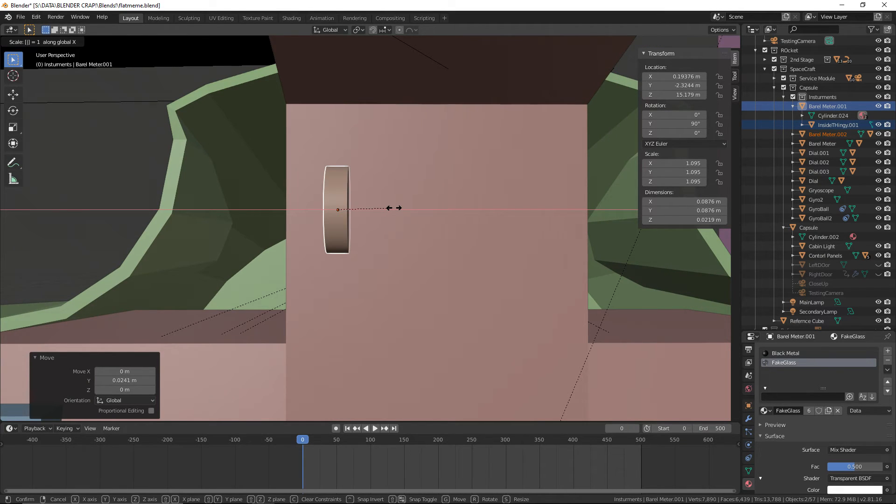
pyautogui.press('Return')
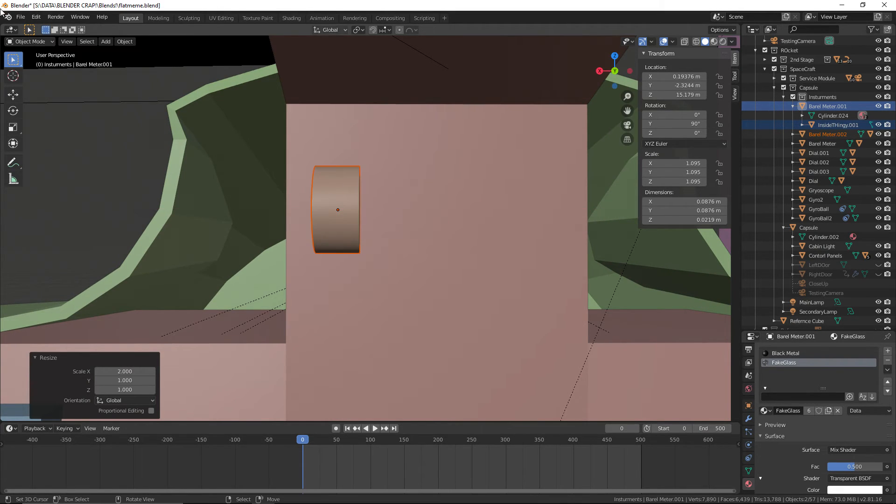
# Save the file and inspect the widened meter on the central column up close in rendered shading
pyautogui.click(21, 16)
pyautogui.click(32, 88)
pyautogui.moveTo(173, 122); pyautogui.dragTo(574, 97, button='middle')
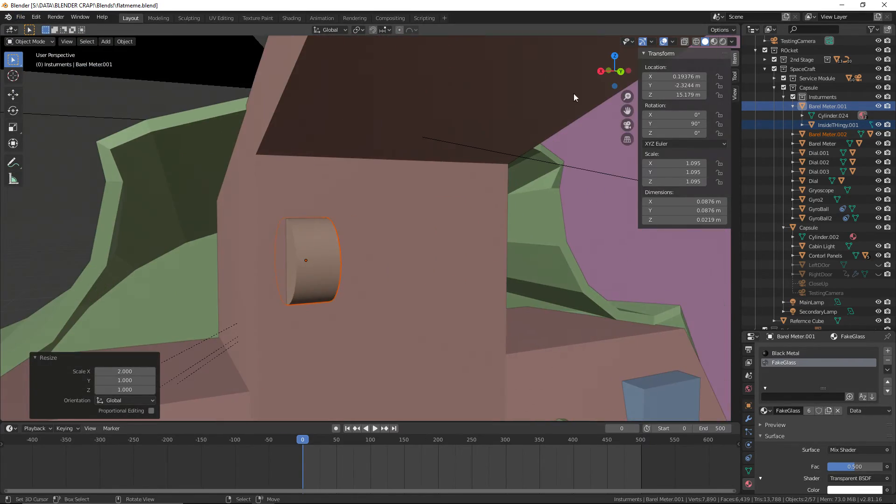
pyautogui.click(720, 41)
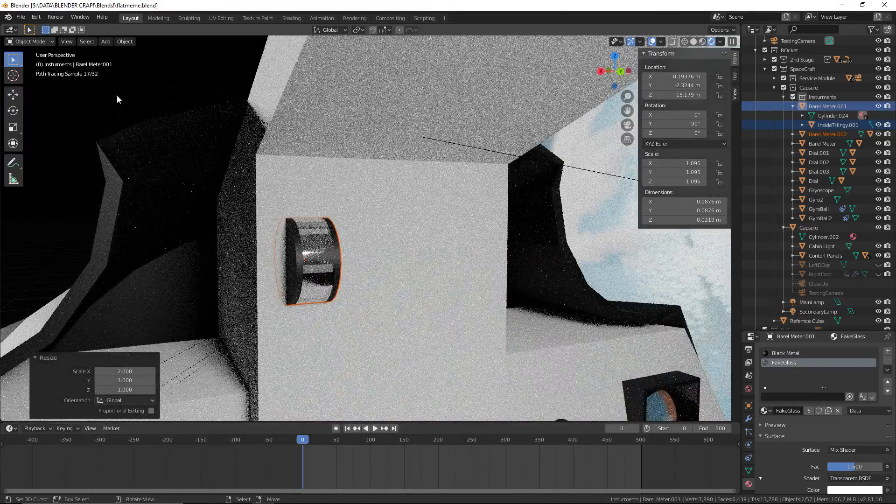
pyautogui.moveTo(267, 307)
pyautogui.keyDown('shift'); pyautogui.mouseDown(button='middle')
pyautogui.moveTo(304, 235)
pyautogui.moveTo(274, 306)
pyautogui.mouseUp(button='middle'); pyautogui.keyUp('shift')
pyautogui.scroll(8, 336, 238)
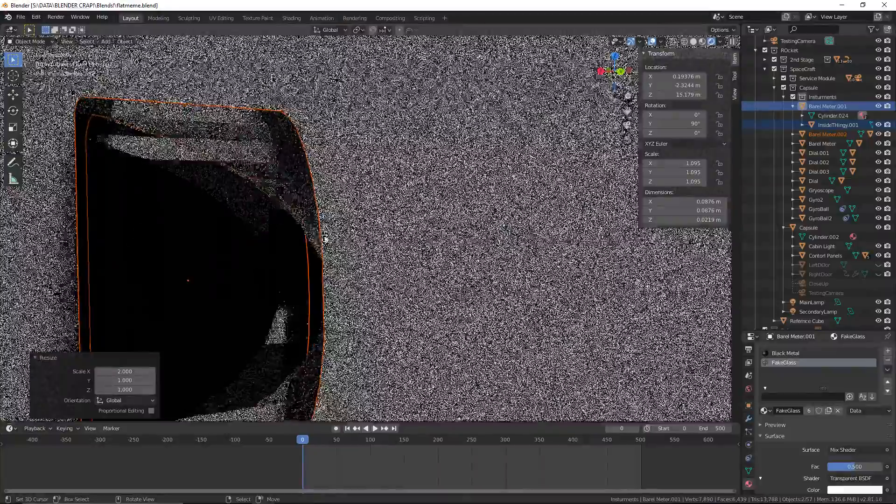
# Open the widened meter on the central column in Edit Mode with vertex selection, and show the viewport in material preview shading
pyautogui.scroll(-8, 315, 226)
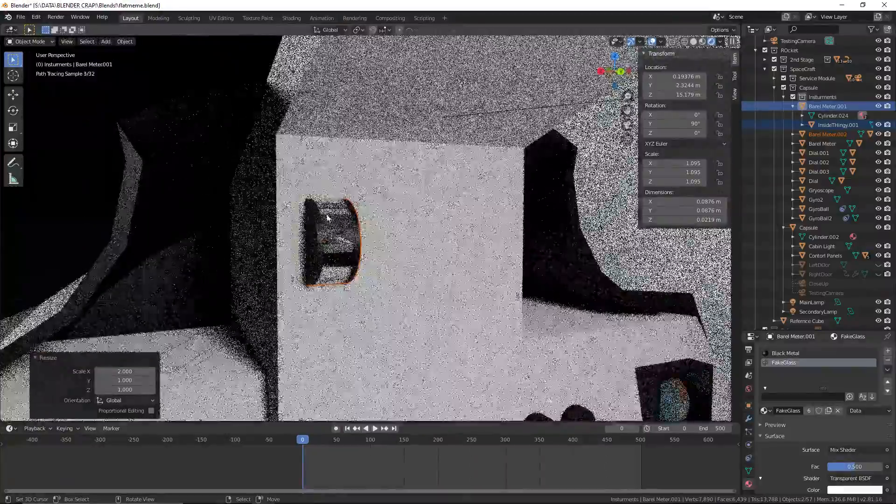
pyautogui.click(314, 216)
pyautogui.click(30, 42)
pyautogui.click(33, 62)
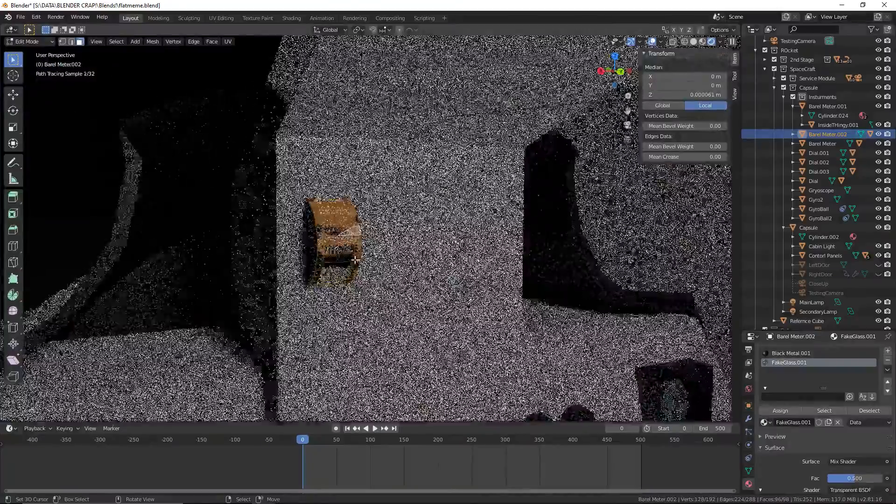
pyautogui.scroll(11, 320, 264)
pyautogui.scroll(-3, 273, 237)
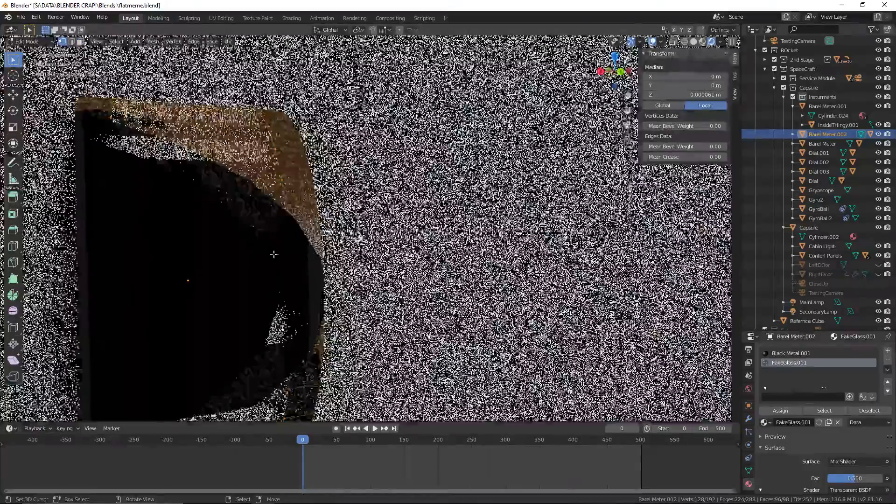
pyautogui.scroll(-8, 276, 253)
pyautogui.moveTo(284, 254)
pyautogui.mouseDown(button='middle')
pyautogui.moveTo(334, 259)
pyautogui.moveTo(283, 266)
pyautogui.mouseUp(button='middle')
pyautogui.click(703, 41)
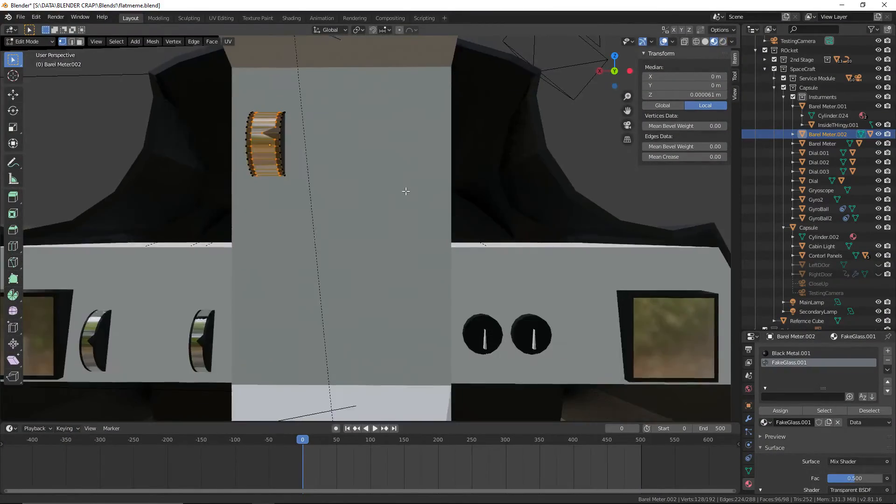
# Move the tip vertex of the meter's triangular pointer about -0.00883 m along the global X axis to shorten it
pyautogui.moveTo(405, 190)
pyautogui.keyDown('shift'); pyautogui.mouseDown(button='middle')
pyautogui.moveTo(438, 210)
pyautogui.moveTo(294, 215)
pyautogui.mouseUp(button='middle'); pyautogui.keyUp('shift')
pyautogui.scroll(7, 398, 209)
pyautogui.scroll(-6, 398, 210)
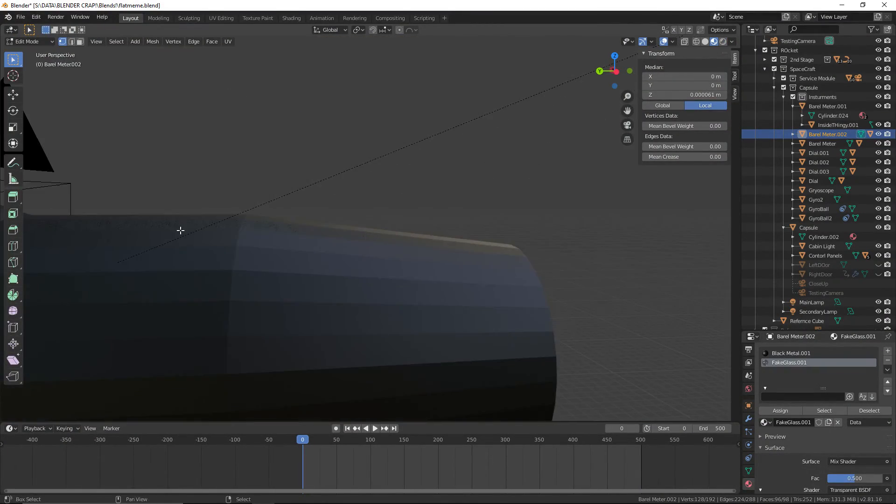
pyautogui.keyDown('shift'); pyautogui.moveTo(180, 230); pyautogui.dragTo(596, 188, button='middle'); pyautogui.keyUp('shift')
pyautogui.keyDown('shift'); pyautogui.moveTo(508, 200); pyautogui.dragTo(580, 220, button='middle'); pyautogui.keyUp('shift')
pyautogui.scroll(6, 466, 226)
pyautogui.keyDown('shift'); pyautogui.moveTo(432, 228); pyautogui.dragTo(482, 294, button='middle'); pyautogui.keyUp('shift')
pyautogui.scroll(5, 482, 295)
pyautogui.keyDown('shift'); pyautogui.moveTo(407, 236); pyautogui.dragTo(170, 206, button='middle'); pyautogui.keyUp('shift')
pyautogui.rightClick(287, 221)
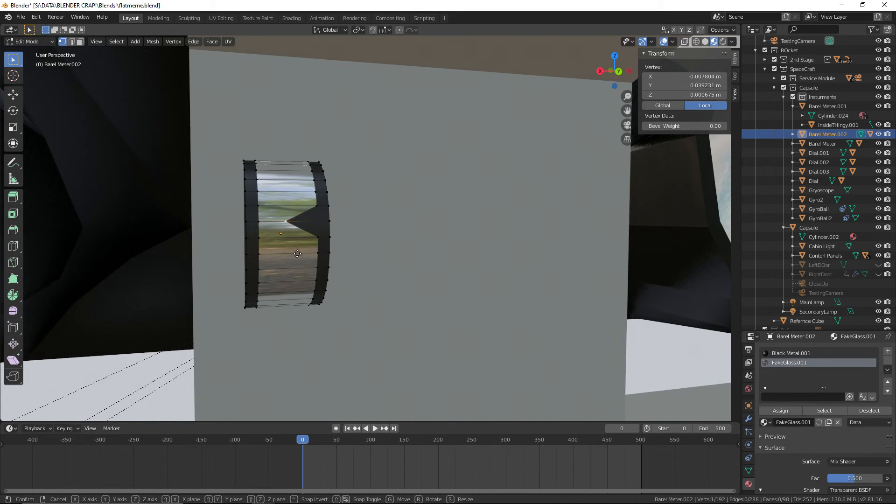
pyautogui.press('x')
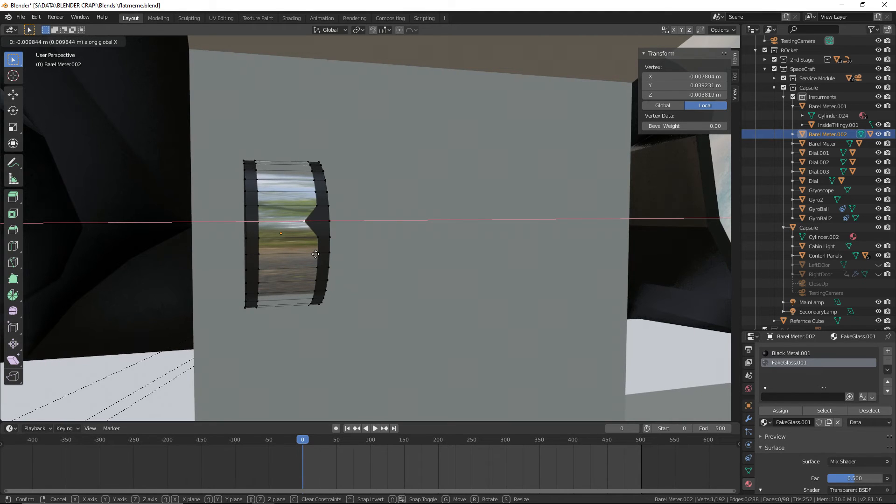
pyautogui.click(313, 254)
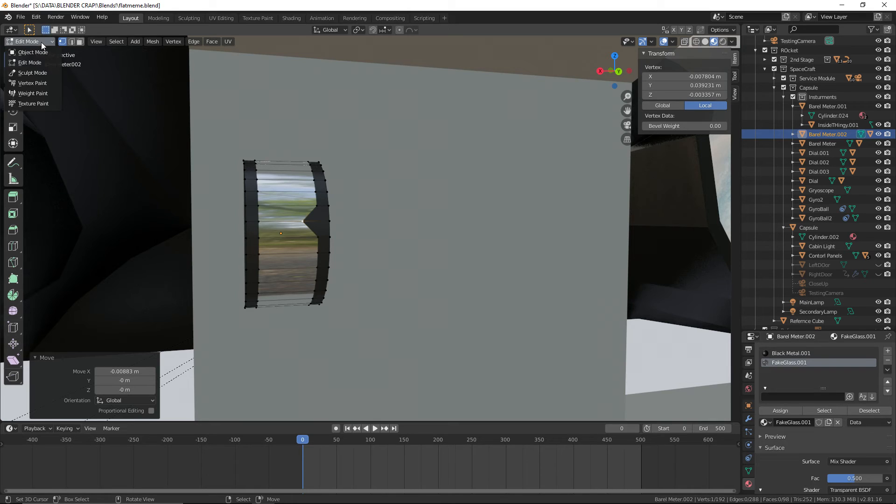
# Save the file and return the meter from Edit Mode to Object Mode
pyautogui.click(20, 18)
pyautogui.click(40, 80)
pyautogui.scroll(-2, 193, 153)
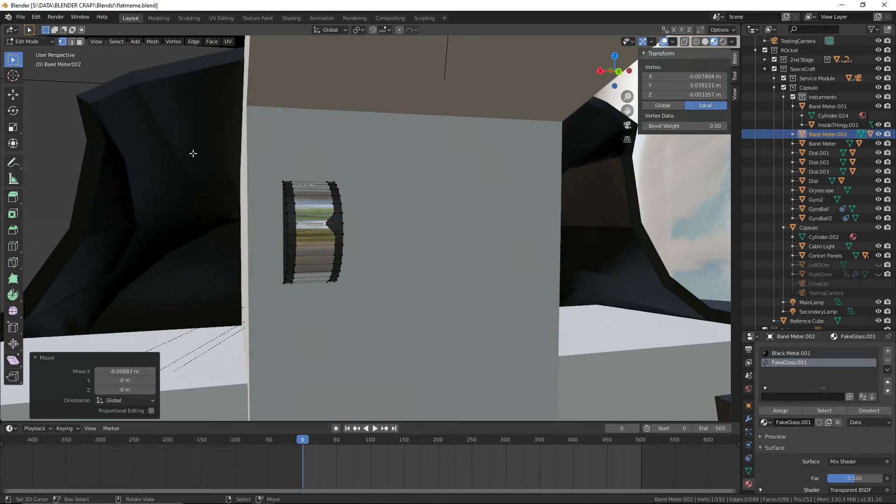
pyautogui.click(36, 50)
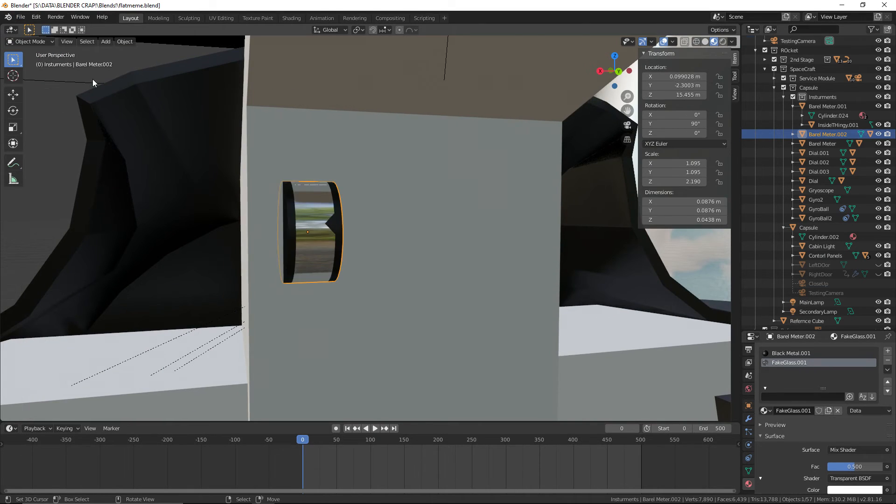
# Select the Capsule, look over the whole spacecraft from outside, and save the file again
pyautogui.click(93, 79)
pyautogui.moveTo(135, 63); pyautogui.dragTo(534, 133, button='middle')
pyautogui.scroll(-3, 544, 156)
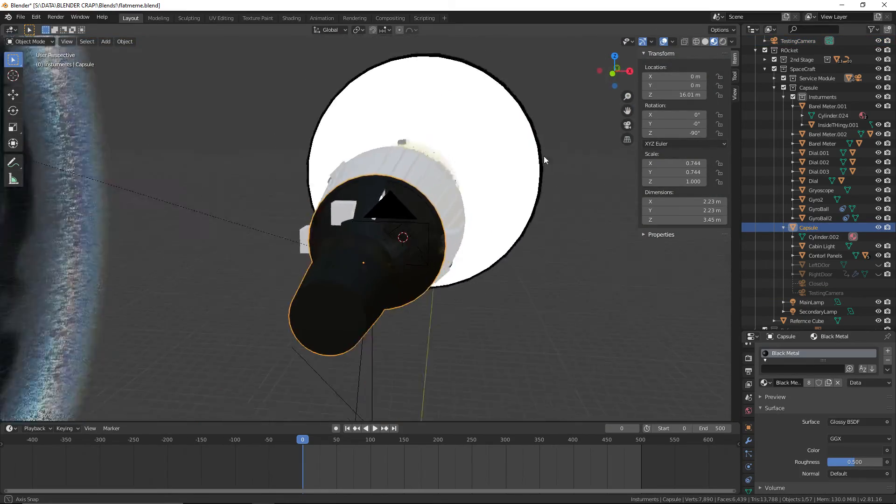
pyautogui.moveTo(544, 156); pyautogui.dragTo(494, 128, button='middle')
pyautogui.scroll(-4, 465, 135)
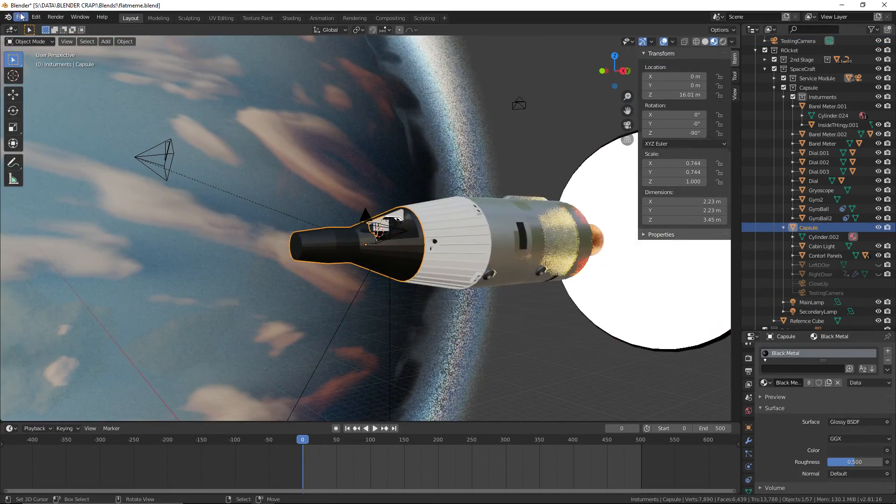
pyautogui.click(24, 78)
# Select the widened meter on the central column and open the material choices for its FakeGlass.001 slot
pyautogui.moveTo(411, 147); pyautogui.dragTo(285, 168, button='middle')
pyautogui.moveTo(410, 306); pyautogui.dragTo(228, 153, button='middle')
pyautogui.scroll(4, 229, 153)
pyautogui.moveTo(187, 116); pyautogui.dragTo(429, 205, button='middle')
pyautogui.scroll(2, 429, 205)
pyautogui.moveTo(327, 182); pyautogui.dragTo(275, 207, button='middle')
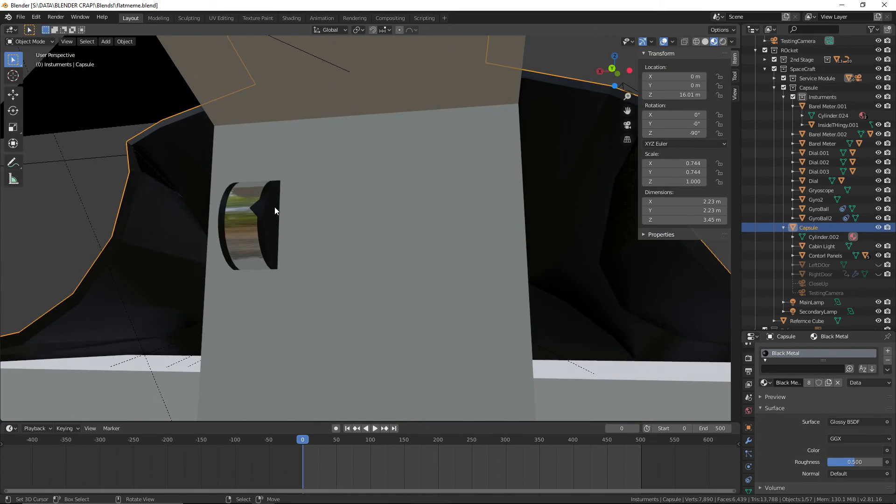
pyautogui.rightClick(260, 206)
pyautogui.click(764, 411)
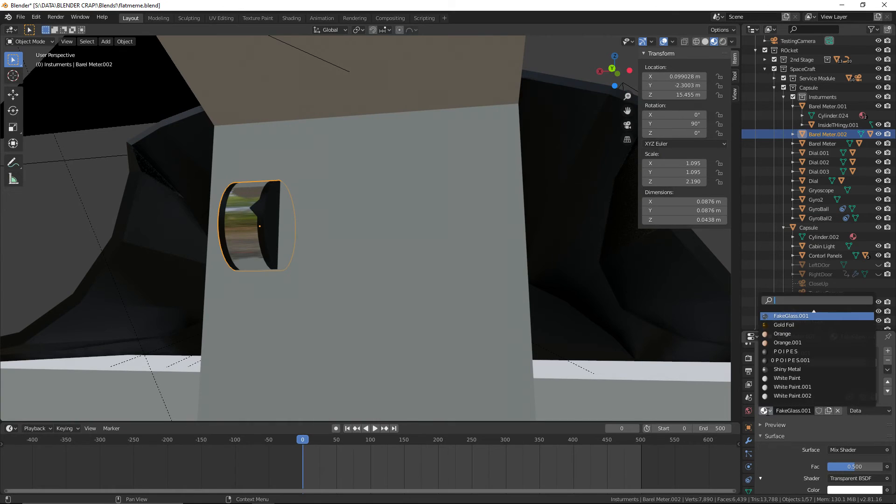
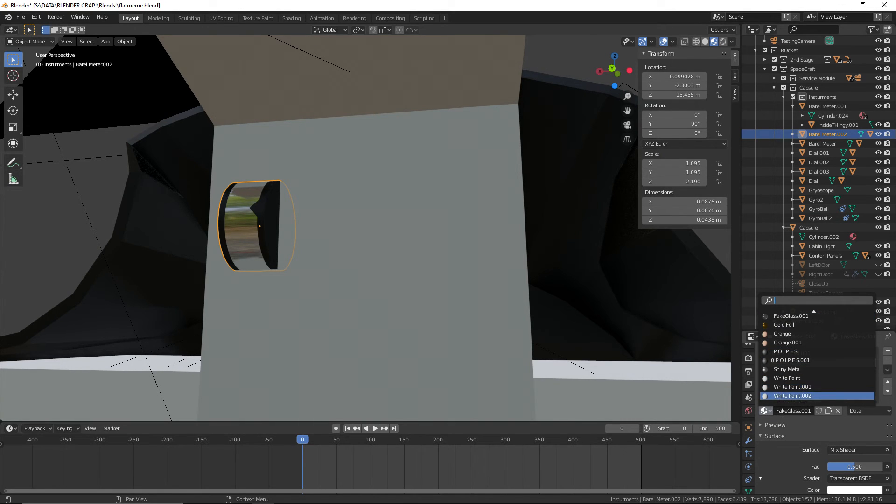
# Assign the shared FakeGlass and Black Metal materials to the two material slots of Barel Meter.002
pyautogui.click(764, 411)
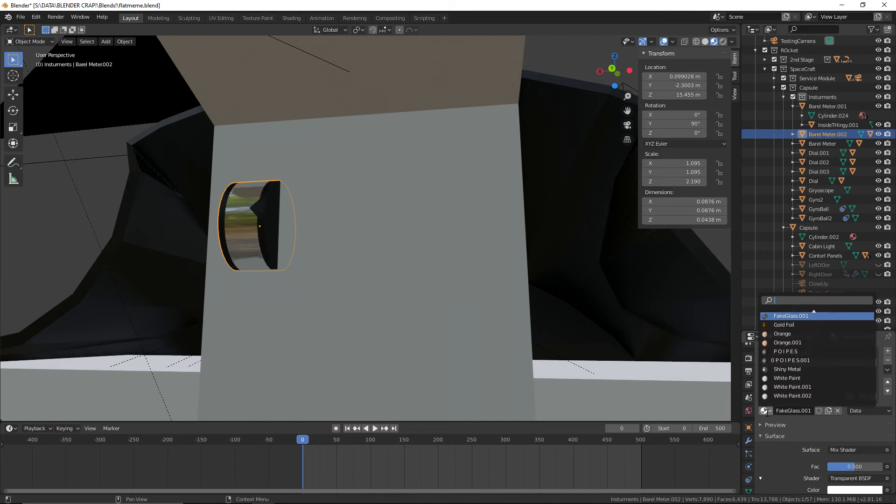
pyautogui.scroll(3, 791, 355)
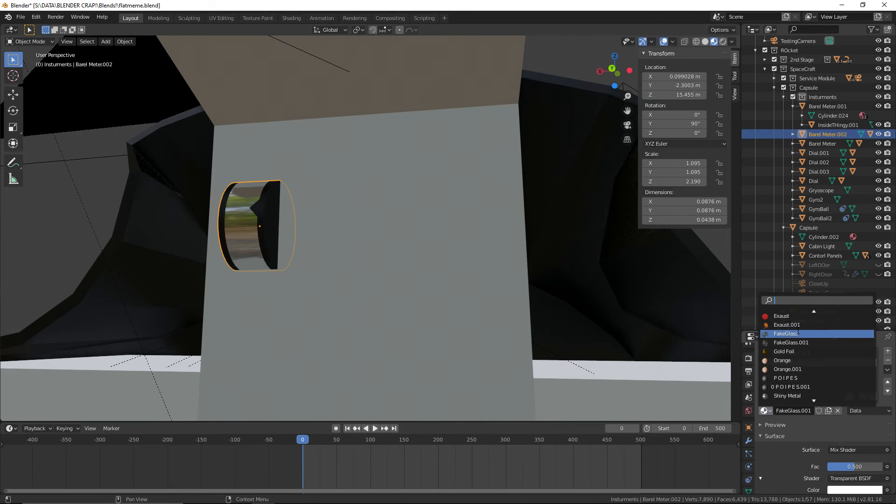
pyautogui.click(789, 332)
pyautogui.click(764, 411)
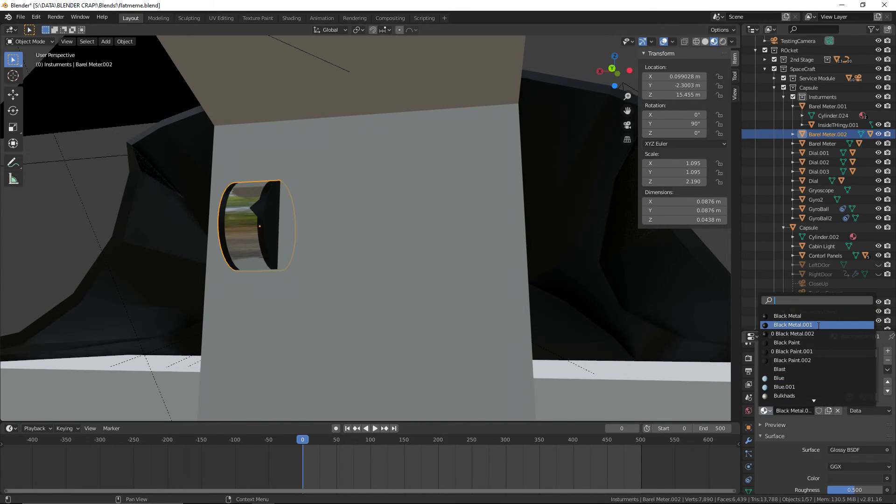
pyautogui.click(802, 315)
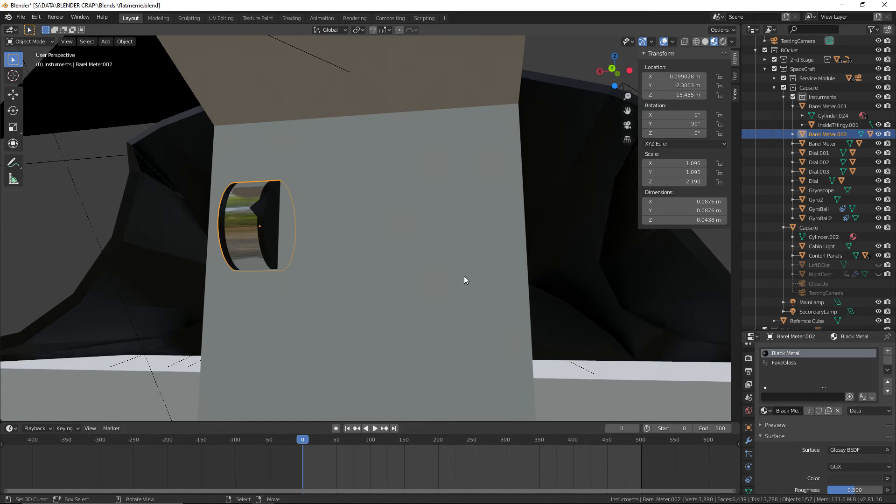
# Replace the materials of the meter's inner part, InsideTHingy.002, with White Paint and Black Paint
pyautogui.click(252, 216)
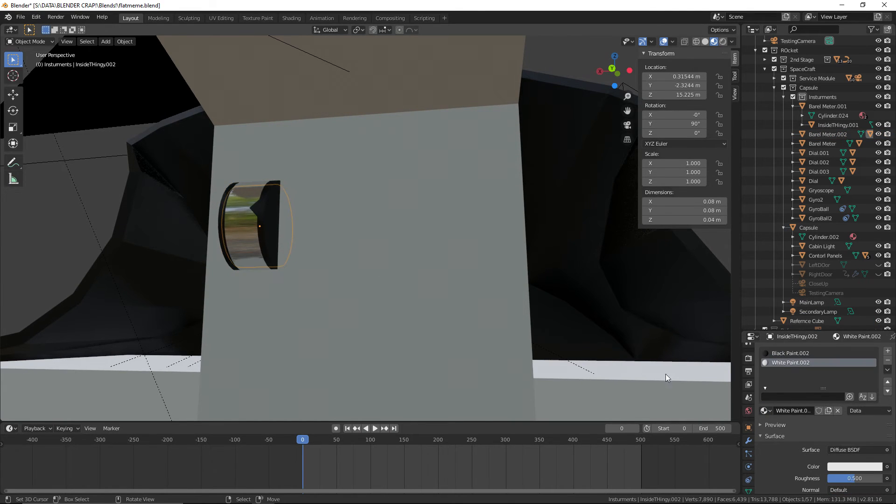
pyautogui.click(766, 411)
pyautogui.click(793, 332)
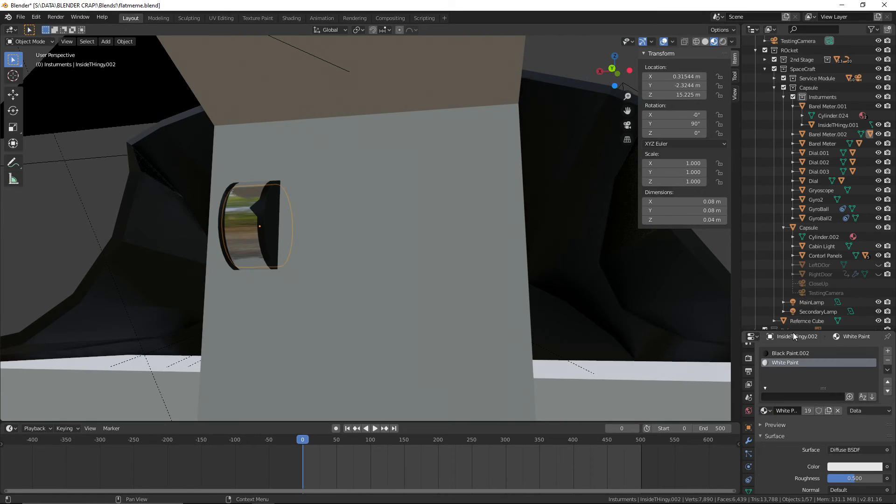
pyautogui.click(788, 353)
pyautogui.click(767, 411)
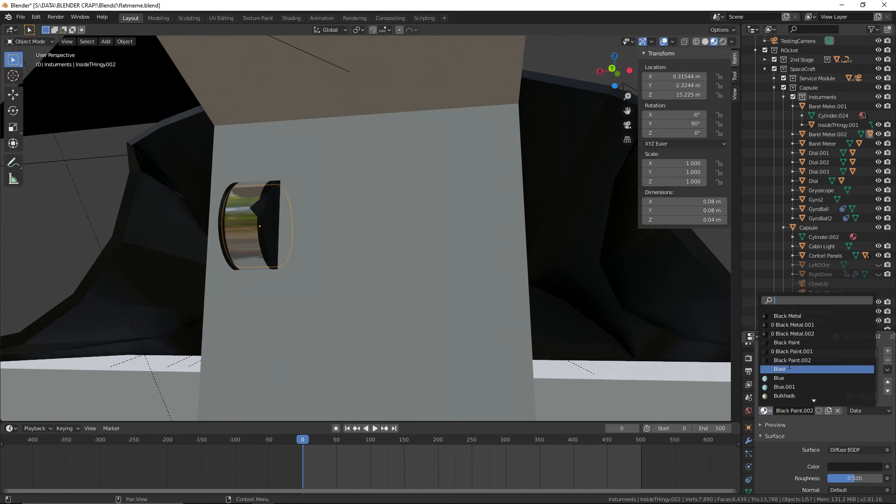
pyautogui.click(788, 343)
# Save the blend file and check the instruments in the capsule
pyautogui.click(21, 17)
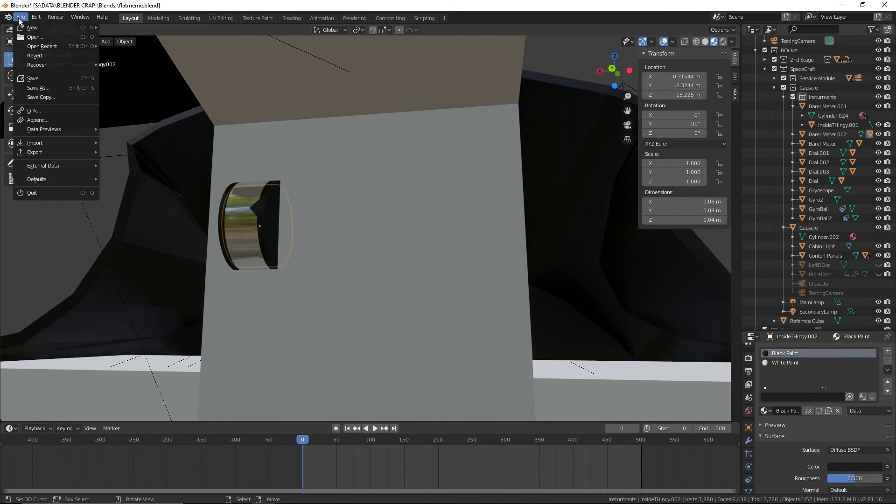
pyautogui.click(37, 80)
pyautogui.moveTo(143, 156); pyautogui.dragTo(377, 151, button='middle')
pyautogui.click(413, 105)
pyautogui.scroll(4, 377, 151)
pyautogui.click(21, 17)
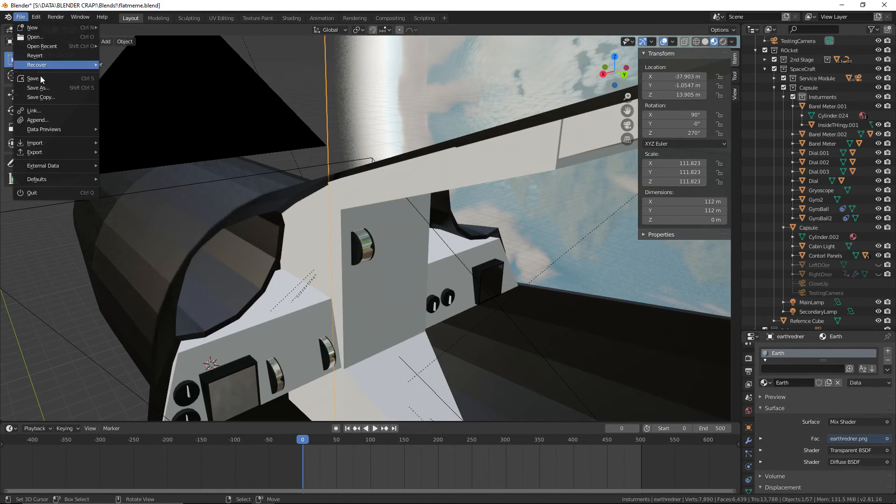
pyautogui.click(36, 80)
# Select the barrel meter on the centre column together with its inner part and copy both
pyautogui.moveTo(311, 146); pyautogui.dragTo(331, 208, button='middle')
pyautogui.click(329, 192)
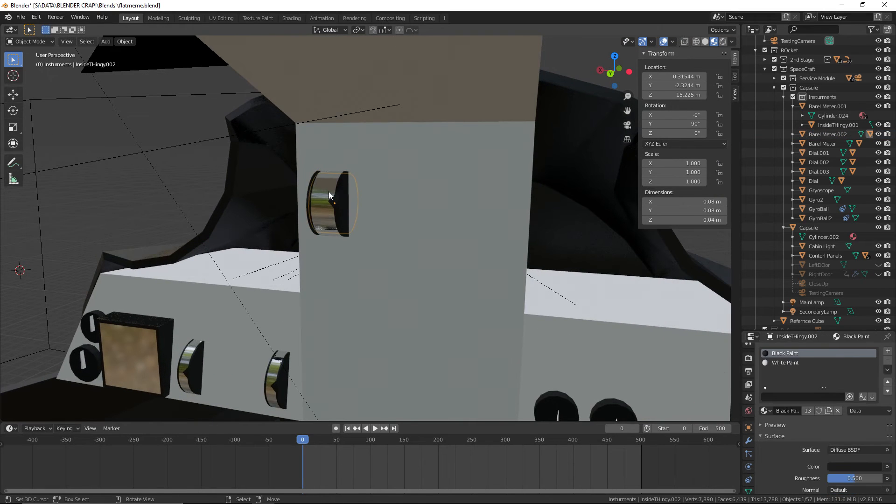
pyautogui.click(328, 192)
pyautogui.click(328, 191)
pyautogui.click(326, 193)
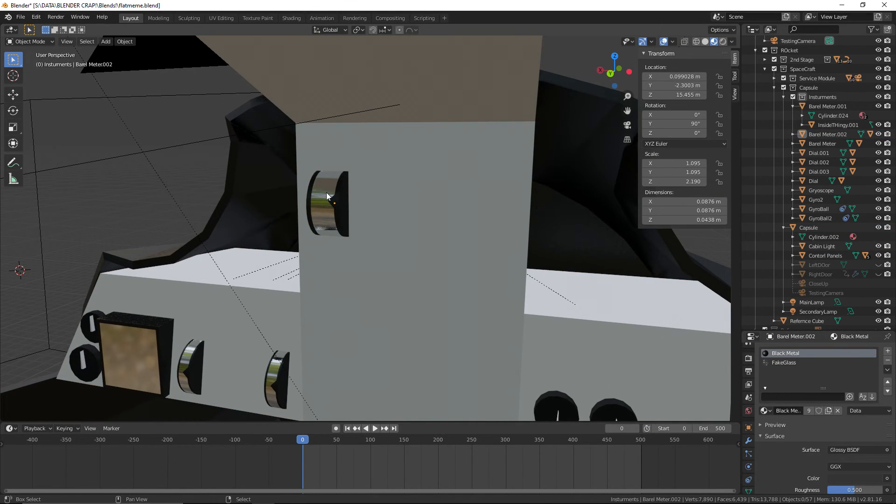
pyautogui.click(326, 193)
pyautogui.click(326, 192)
pyautogui.rightClick(326, 193)
pyautogui.rightClick(326, 192)
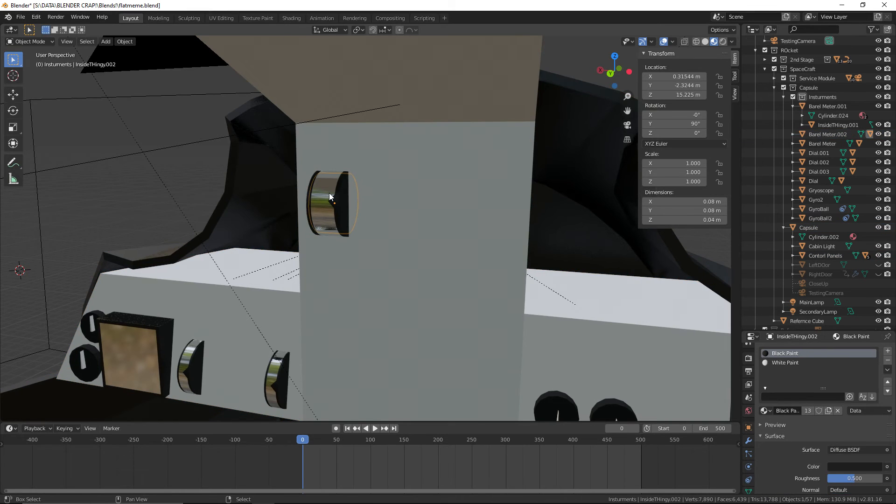
pyautogui.keyDown('shift'); pyautogui.rightClick(329, 192); pyautogui.keyUp('shift')
pyautogui.moveTo(329, 192)
pyautogui.mouseDown(button='middle')
pyautogui.moveTo(351, 198)
pyautogui.moveTo(346, 186)
pyautogui.mouseUp(button='middle')
pyautogui.keyDown('shift'); pyautogui.moveTo(346, 178); pyautogui.dragTo(392, 206, button='middle'); pyautogui.keyUp('shift')
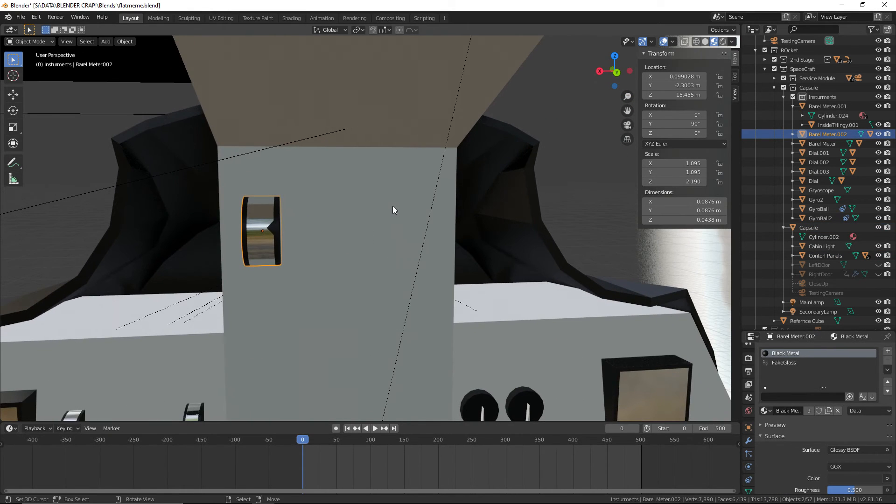
# Paste a copy of the barrel meter and offset it beside the original by -0.054 m plus about -0.013 m along X
pyautogui.hotkey('ctrl', 'v')
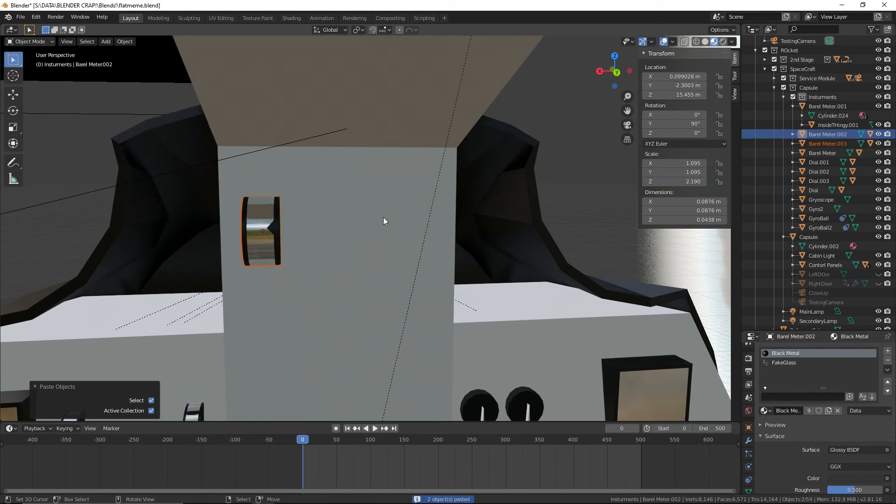
pyautogui.press('g')
pyautogui.press('x')
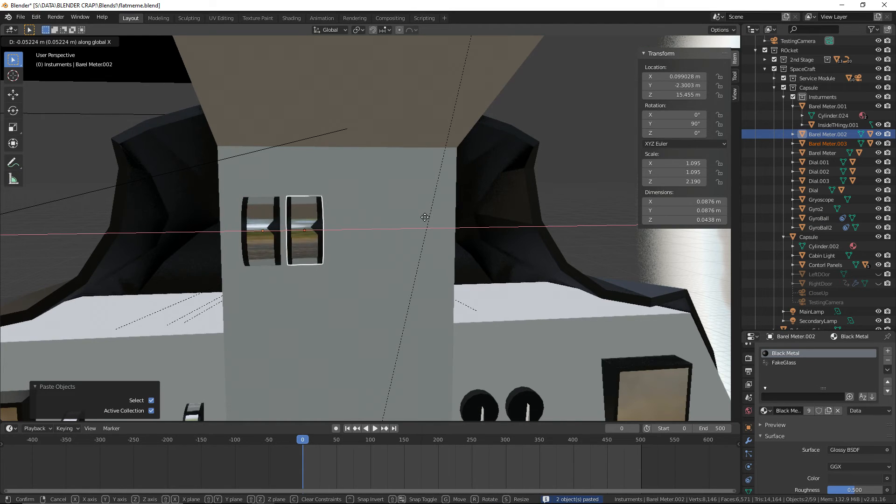
pyautogui.click(426, 217)
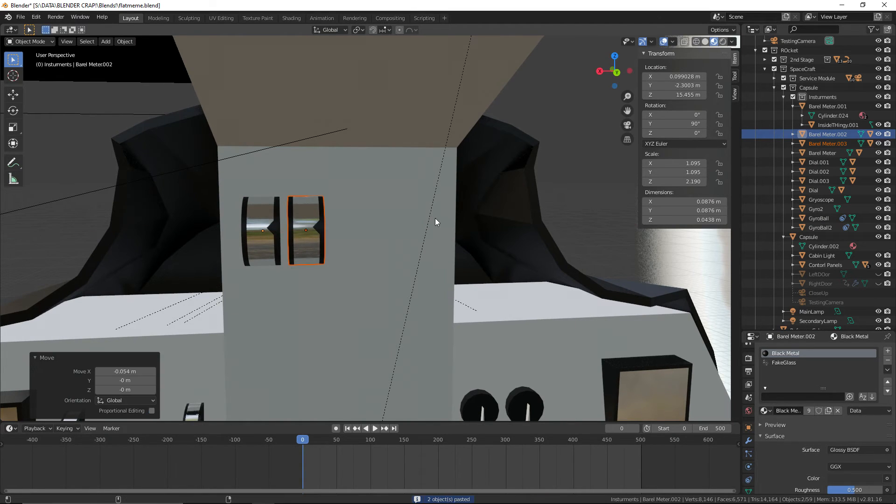
pyautogui.press('ctrl+super+Right')
pyautogui.press('ctrl+super+Left')
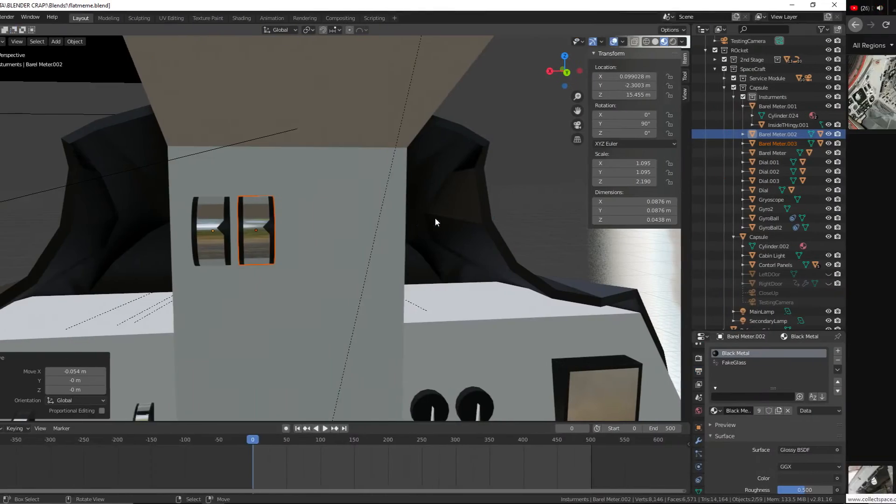
pyautogui.press('g')
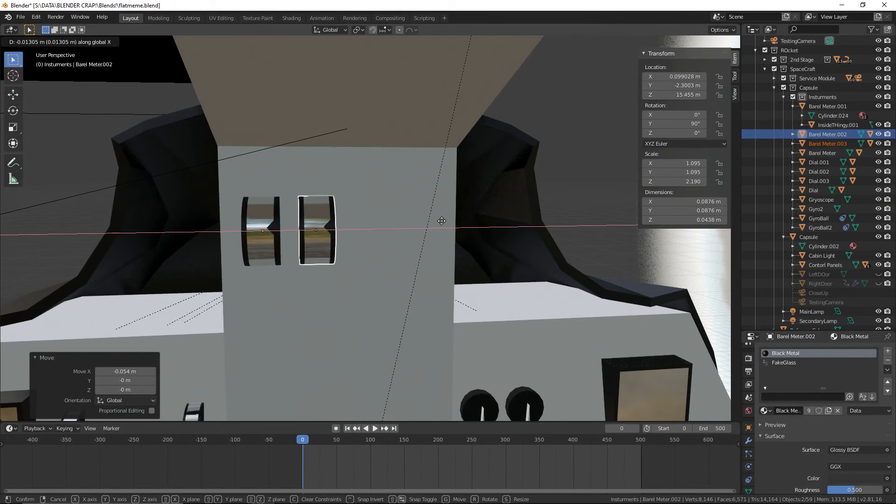
pyautogui.click(441, 221)
# Paste another barrel meter and move it along X to form an evenly spaced row of three
pyautogui.hotkey('ctrl', 'v')
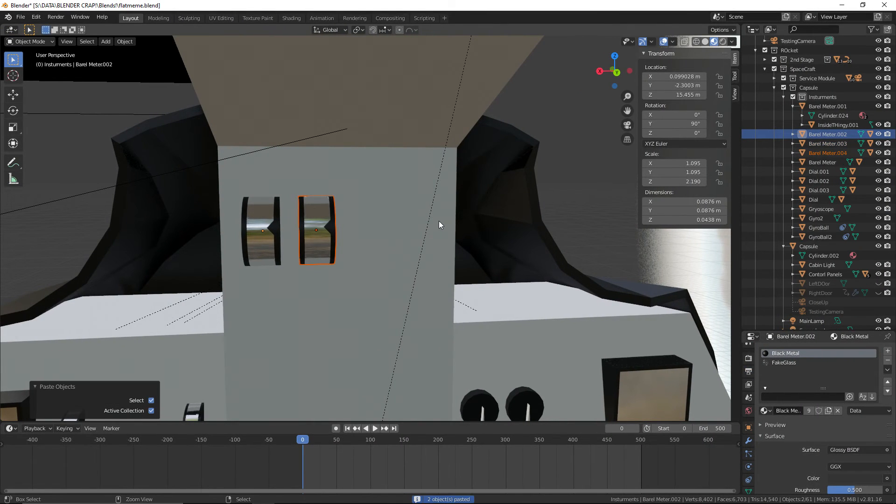
pyautogui.press('g')
pyautogui.press('x')
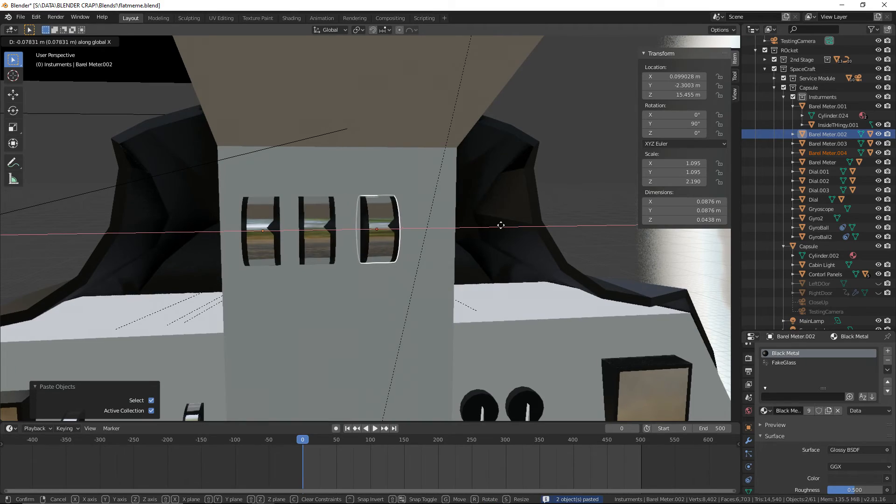
pyautogui.click(493, 228)
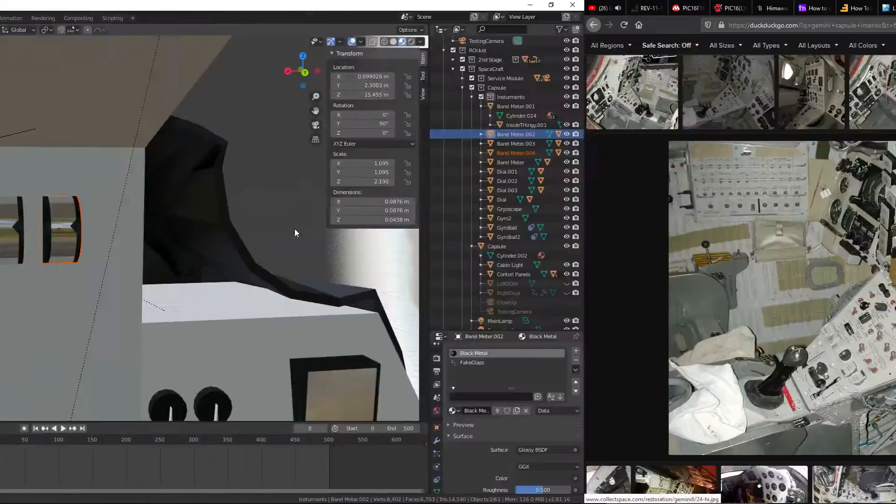
# Paste a fourth barrel meter and move it -0.0654 m along X from the third one
pyautogui.hotkey('ctrl', 'v')
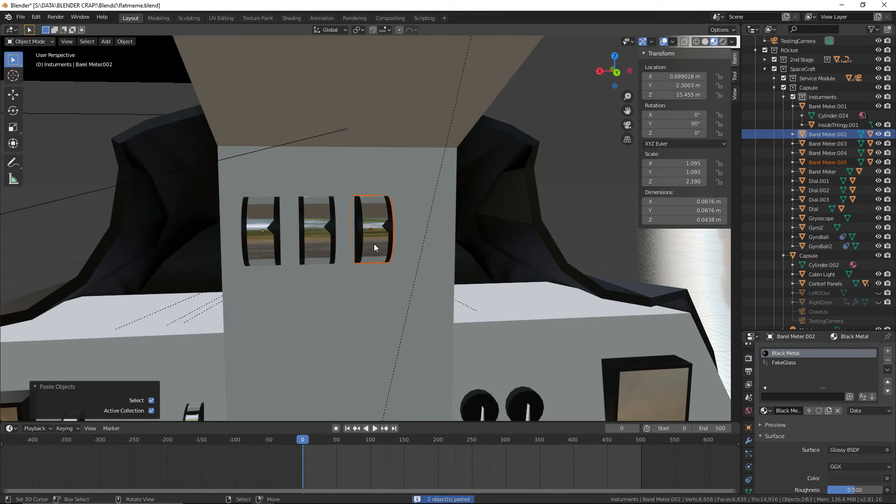
pyautogui.press('g')
pyautogui.press('x')
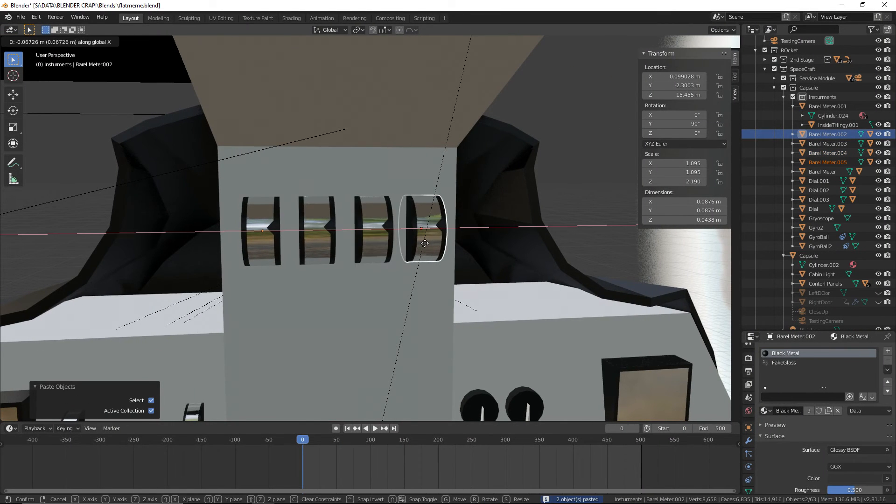
pyautogui.click(424, 247)
pyautogui.press('s')
pyautogui.press('z')
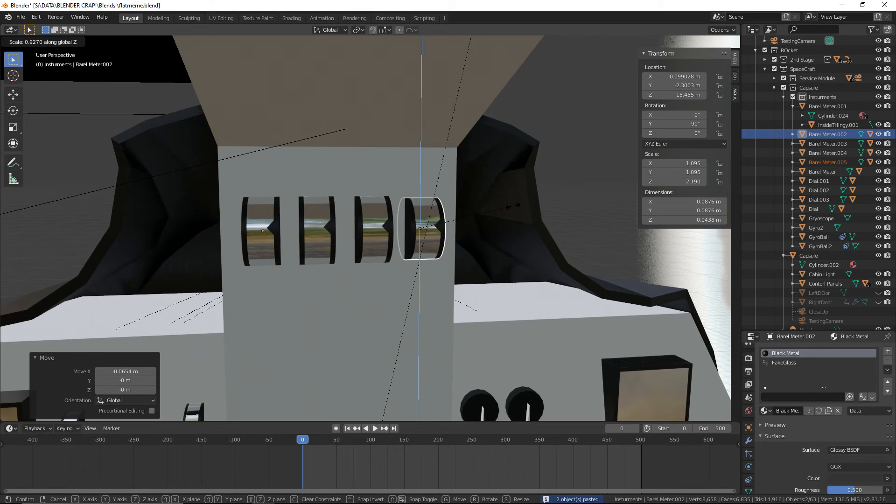
pyautogui.rightClick(514, 210)
# Move the fourth barrel meter -0.104 m along Z to start a lower row
pyautogui.press('g')
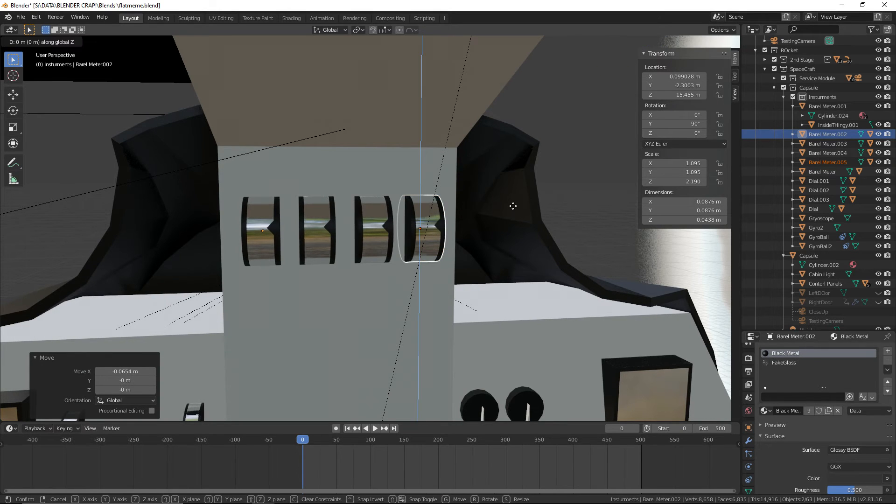
pyautogui.press('z')
pyautogui.click(508, 286)
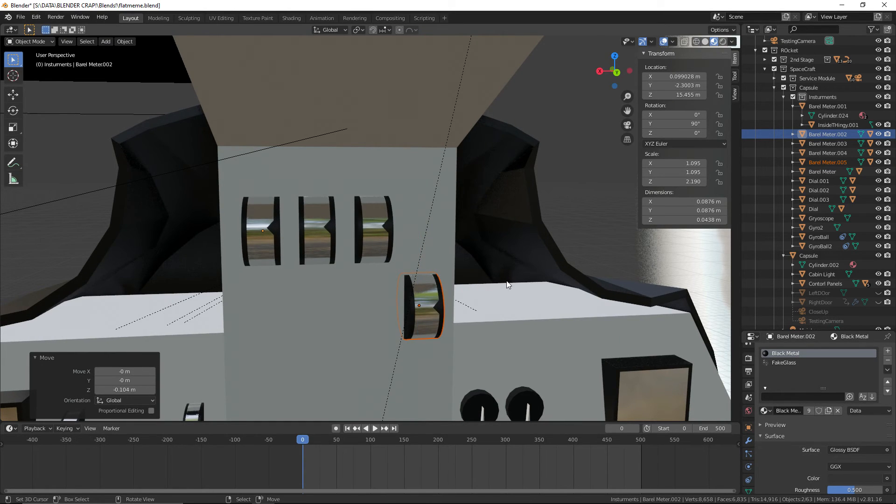
# Duplicate the lower barrel meter and move the copy 0.211 m along X, under the first meter of the upper row
pyautogui.hotkey('ctrl', 'c')
pyautogui.hotkey('ctrl', 'v')
pyautogui.press('g')
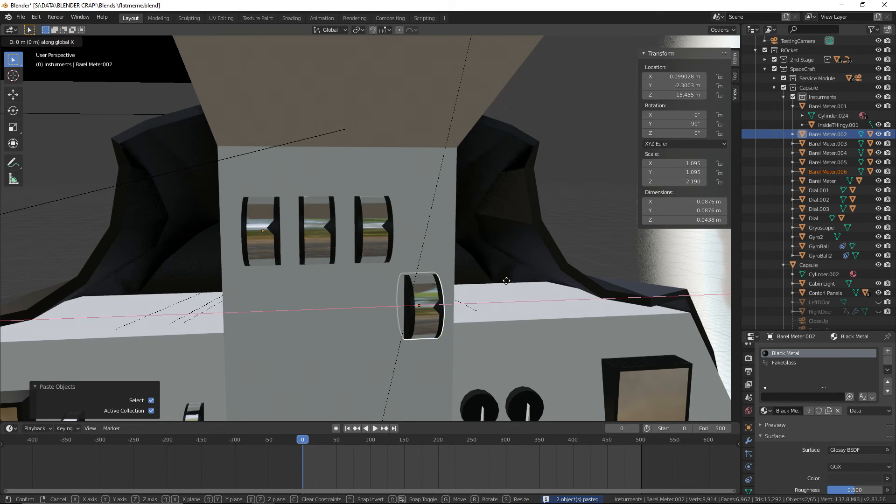
pyautogui.press('x')
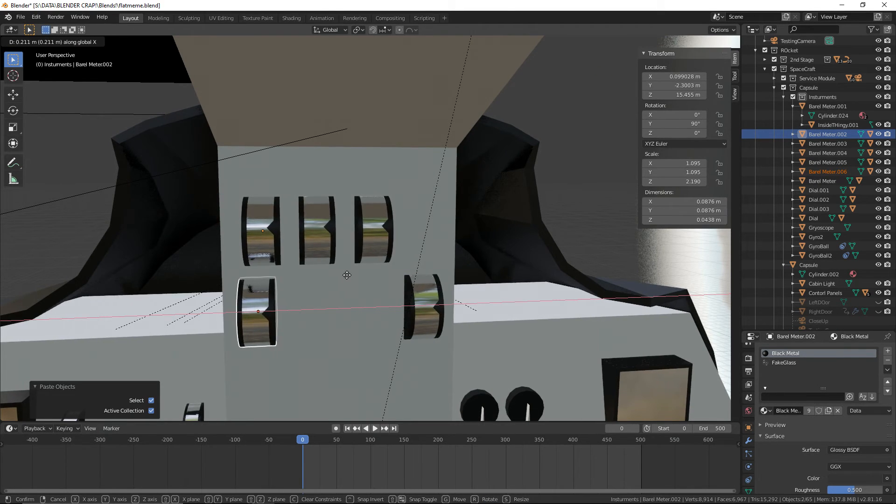
pyautogui.click(346, 275)
# Inspect the two rows of barrel meters up close and save the blend file
pyautogui.moveTo(348, 275); pyautogui.dragTo(383, 286, button='middle')
pyautogui.keyDown('shift'); pyautogui.moveTo(345, 226); pyautogui.dragTo(395, 285, button='middle'); pyautogui.keyUp('shift')
pyautogui.scroll(2, 383, 303)
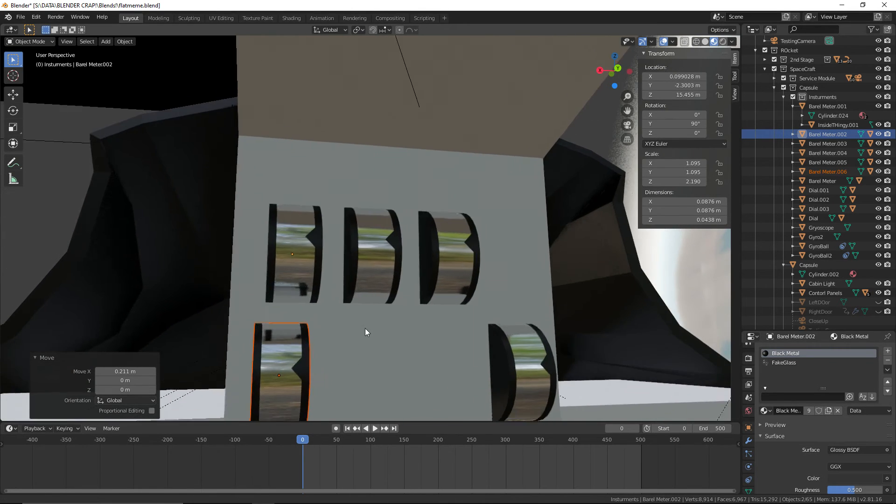
pyautogui.keyDown('shift'); pyautogui.moveTo(365, 329); pyautogui.dragTo(402, 181, button='middle'); pyautogui.keyUp('shift')
pyautogui.moveTo(331, 276); pyautogui.dragTo(418, 256, button='middle')
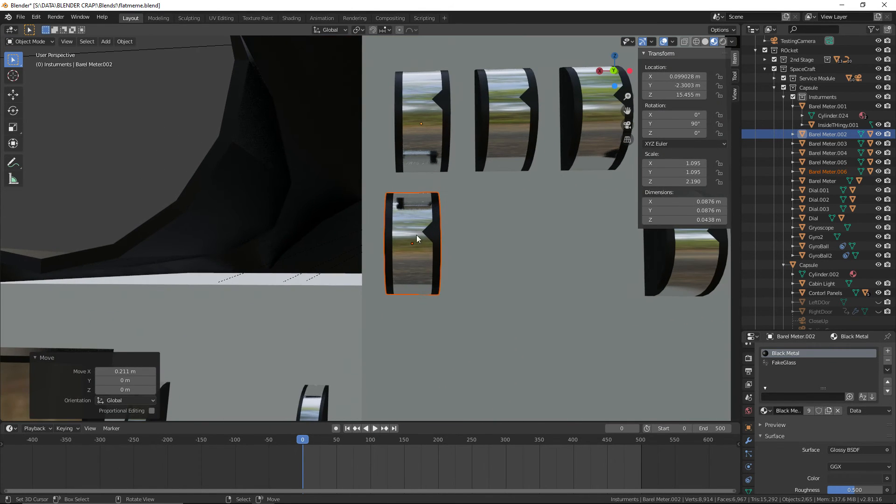
pyautogui.click(20, 17)
pyautogui.click(43, 84)
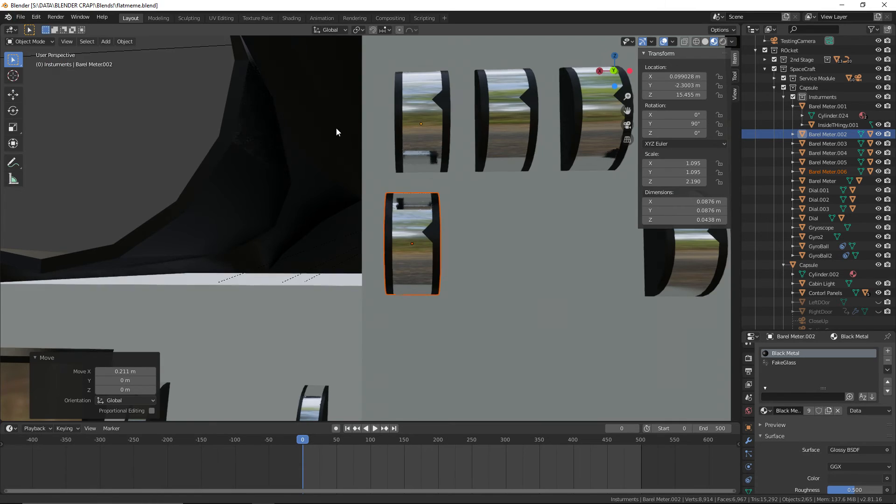
# Assign the shared Black Metal and FakeGlass materials to the two slots of the newest lower-row meter, Barel Meter.006
pyautogui.keyDown('shift'); pyautogui.moveTo(336, 128); pyautogui.dragTo(285, 266, button='middle'); pyautogui.keyUp('shift')
pyautogui.click(337, 269)
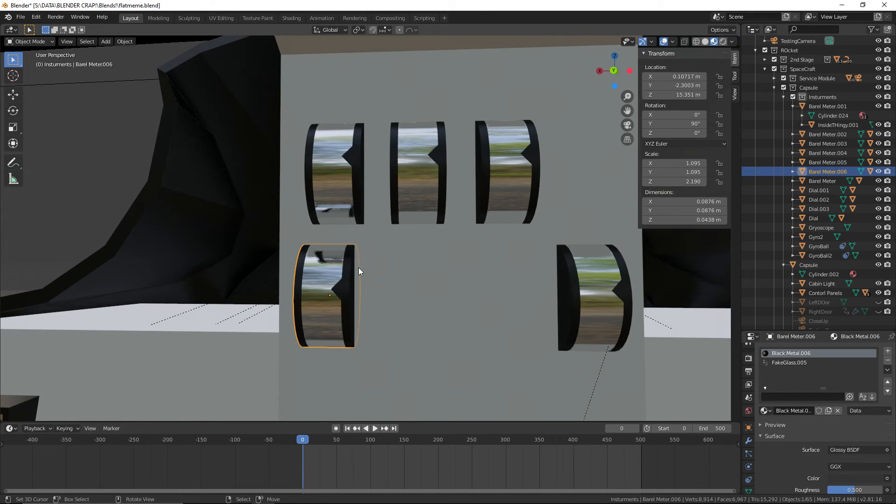
pyautogui.click(764, 410)
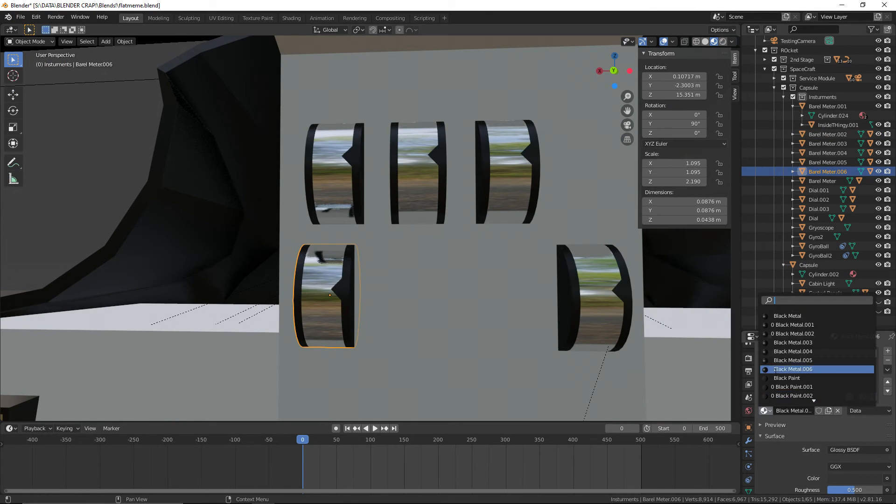
pyautogui.click(788, 316)
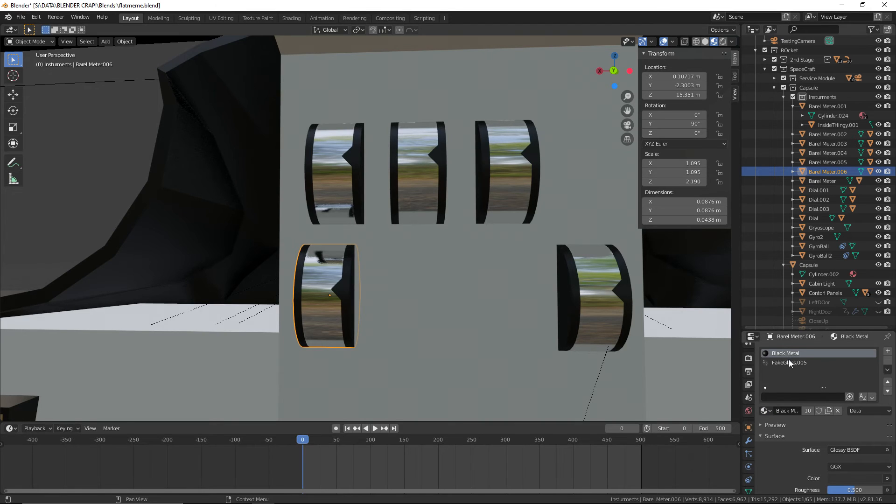
pyautogui.click(789, 362)
pyautogui.click(764, 411)
pyautogui.click(788, 318)
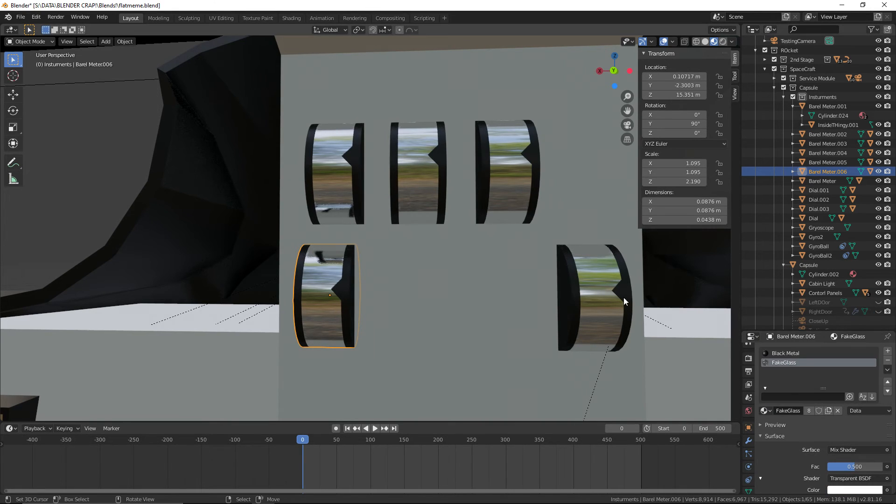
# Assign the shared Black Metal and FakeGlass materials to the two slots of the other lower-row meter, Barel Meter.005
pyautogui.click(581, 290)
pyautogui.click(765, 411)
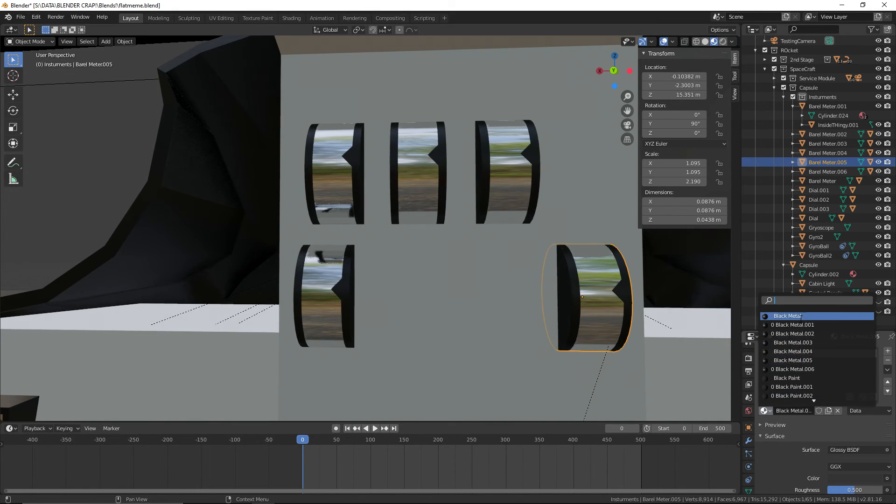
pyautogui.click(800, 318)
pyautogui.click(782, 362)
pyautogui.click(766, 409)
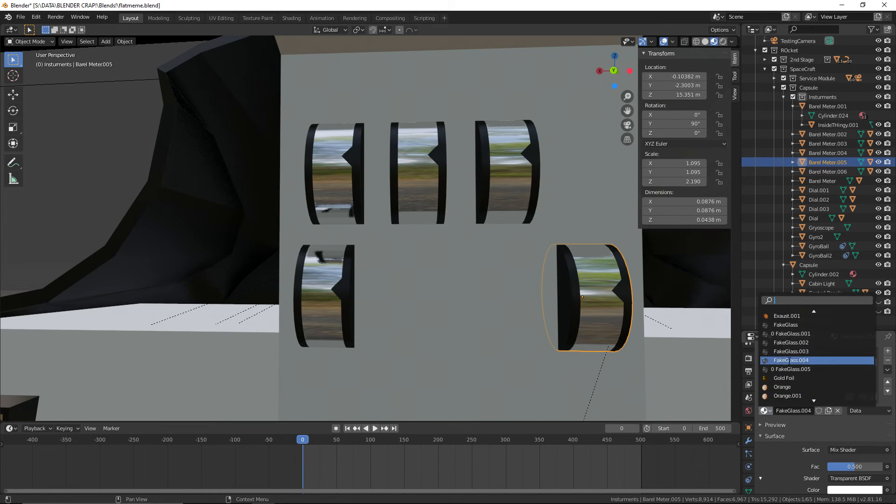
pyautogui.click(786, 325)
# Replace the two duplicate materials of the upper-row meter Barel Meter.004 with the shared Black Metal and FakeGlass
pyautogui.click(505, 190)
pyautogui.click(765, 411)
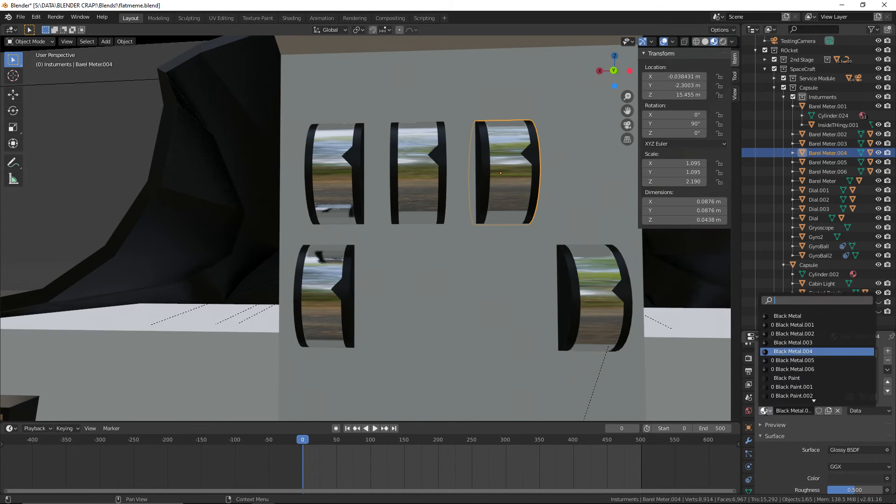
pyautogui.click(791, 316)
pyautogui.click(784, 363)
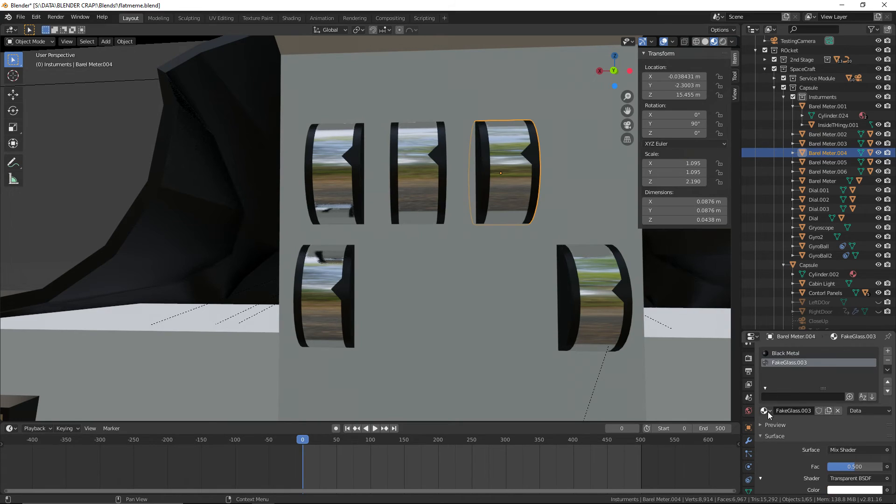
pyautogui.click(768, 412)
pyautogui.click(788, 335)
# Replace the two duplicate materials of the middle upper-row meter, Barel Meter.003, with the shared Black Metal and FakeGlass
pyautogui.click(415, 171)
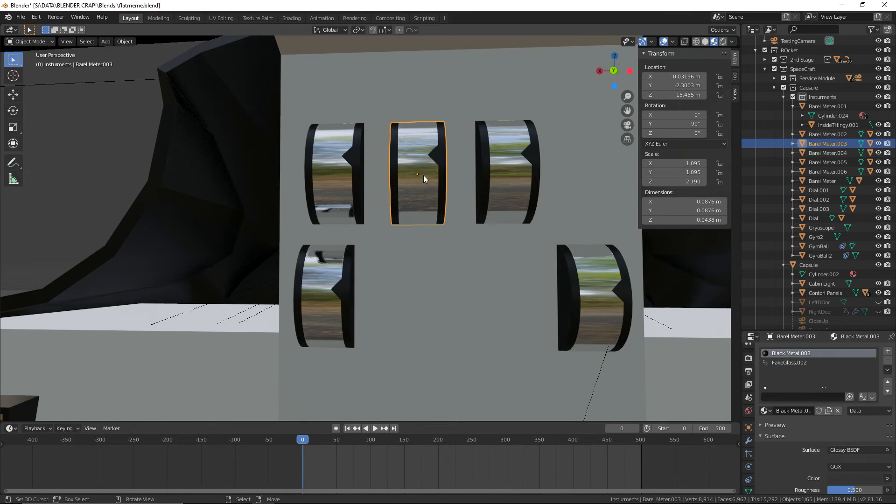
pyautogui.click(765, 411)
pyautogui.click(788, 317)
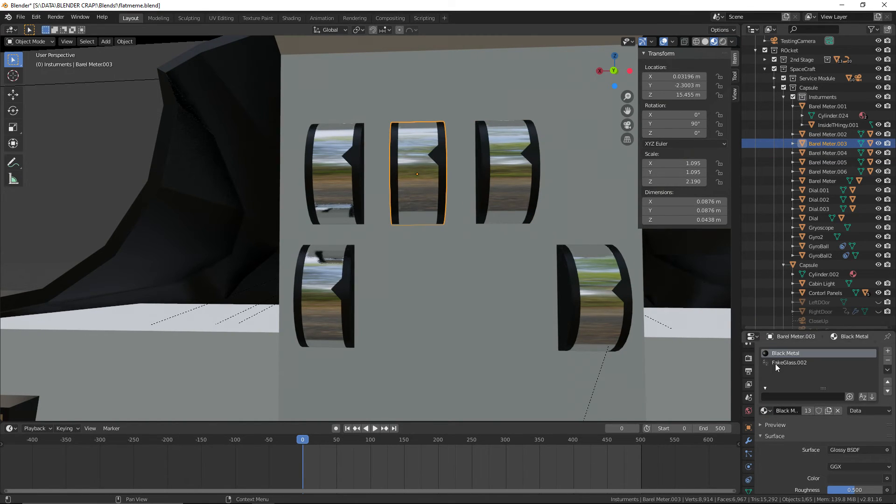
pyautogui.click(775, 363)
pyautogui.click(765, 411)
pyautogui.click(793, 342)
# Hide the outer casings of all five barrel meters on the centre panel to expose their inner drums
pyautogui.click(329, 138)
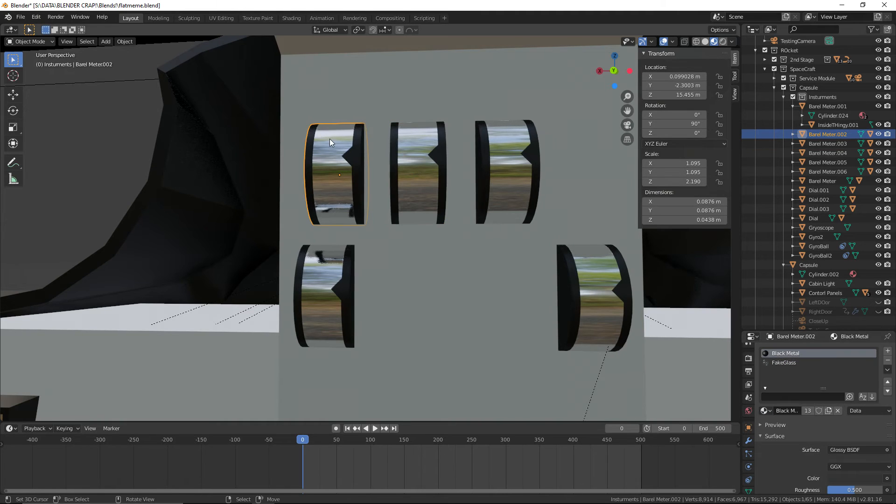
pyautogui.press('h')
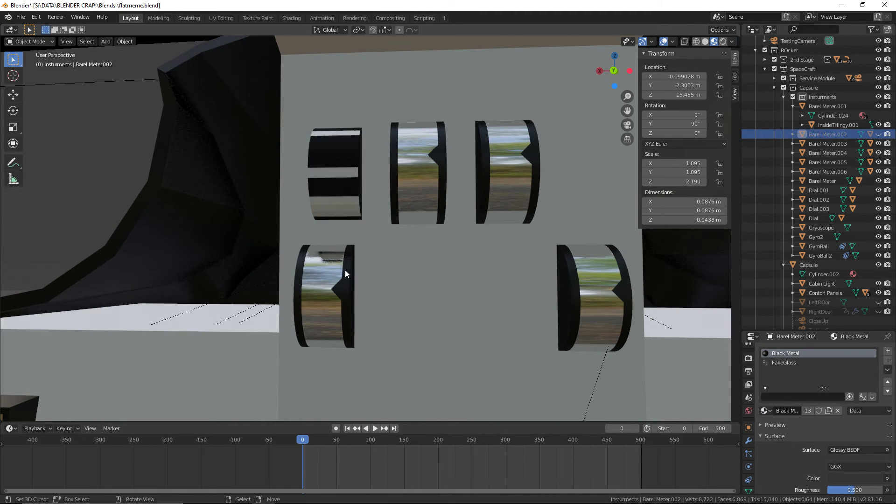
pyautogui.rightClick(345, 270)
pyautogui.press('h')
pyautogui.rightClick(405, 179)
pyautogui.press('h')
pyautogui.rightClick(509, 162)
pyautogui.press('h')
pyautogui.rightClick(586, 296)
pyautogui.press('h')
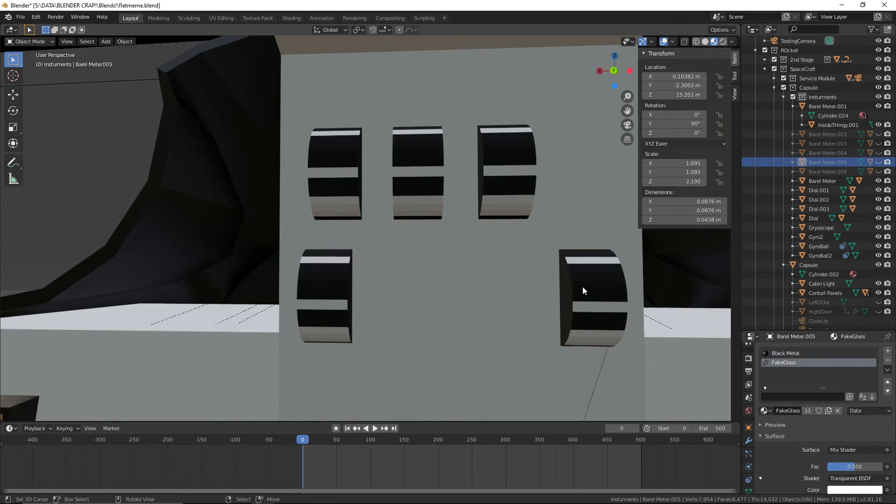
# Assign the shared Black Paint and White Paint materials to the inner drum InsideTHingy.005 in the lower row
pyautogui.rightClick(582, 286)
pyautogui.click(765, 411)
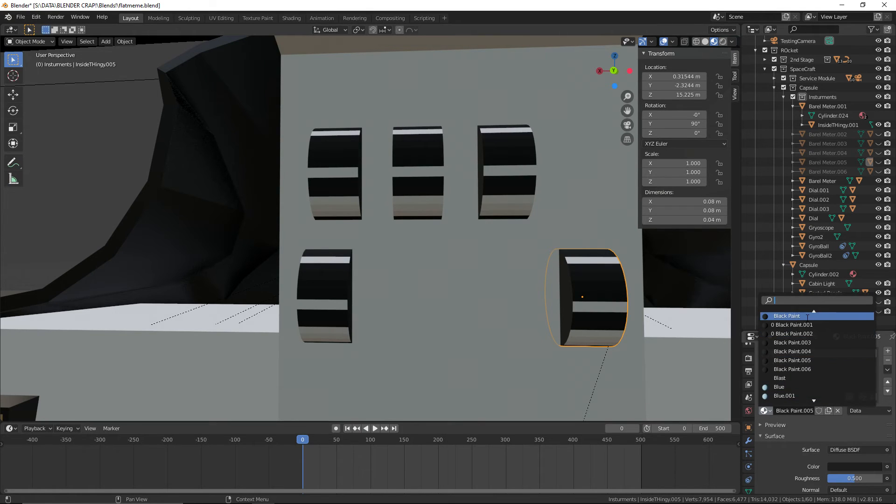
pyautogui.click(780, 371)
pyautogui.click(791, 362)
pyautogui.click(765, 411)
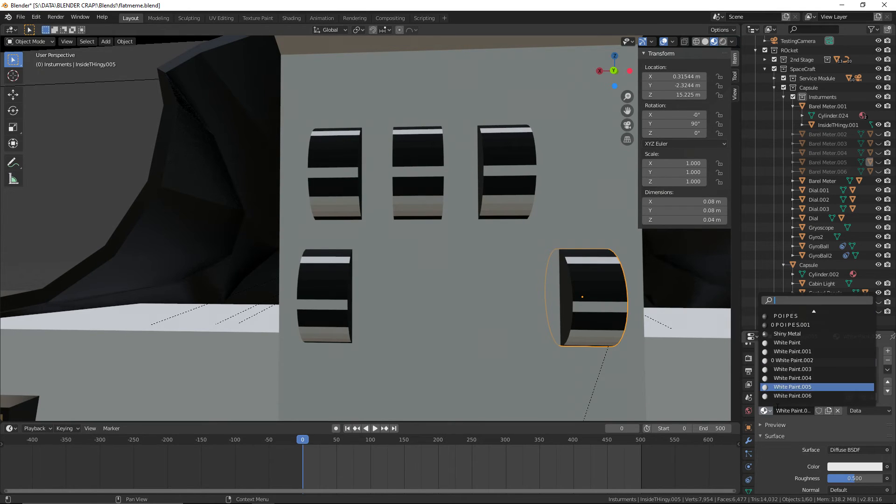
pyautogui.click(794, 342)
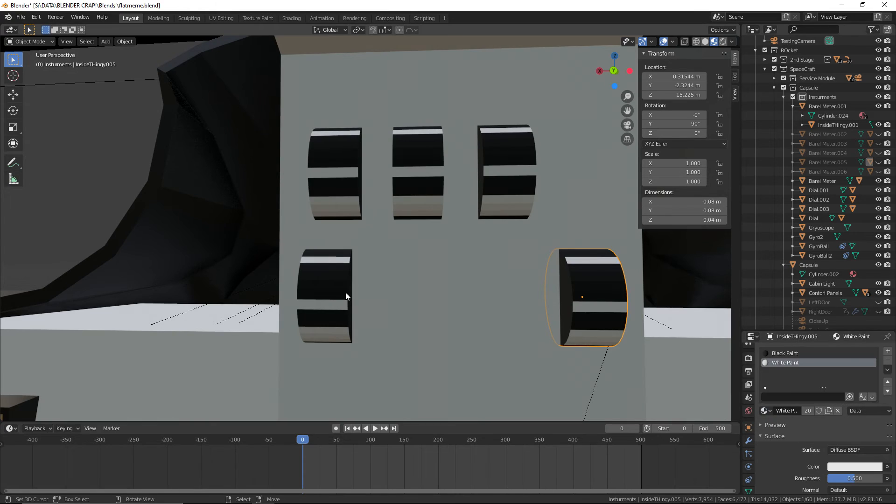
# Replace the duplicate materials of the other lower-row inner drum, InsideTHingy.006, with the shared Black Paint and White Paint
pyautogui.rightClick(345, 296)
pyautogui.click(765, 411)
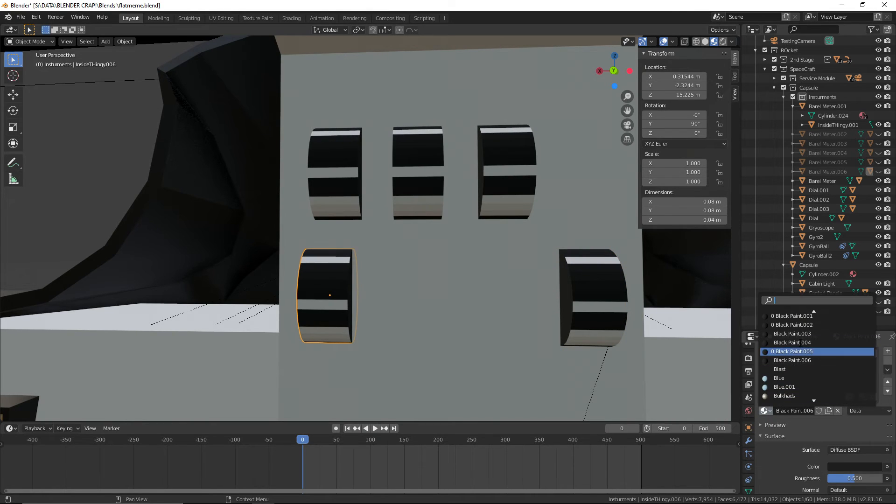
pyautogui.click(801, 334)
pyautogui.click(786, 363)
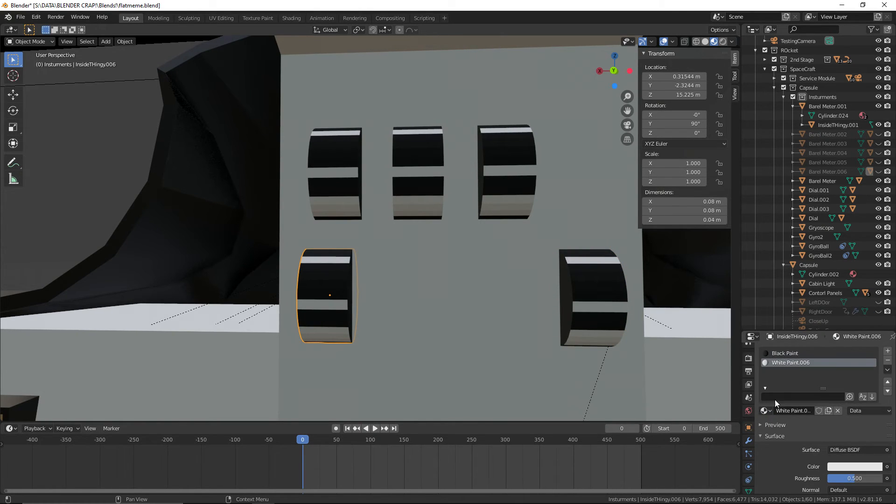
pyautogui.click(765, 411)
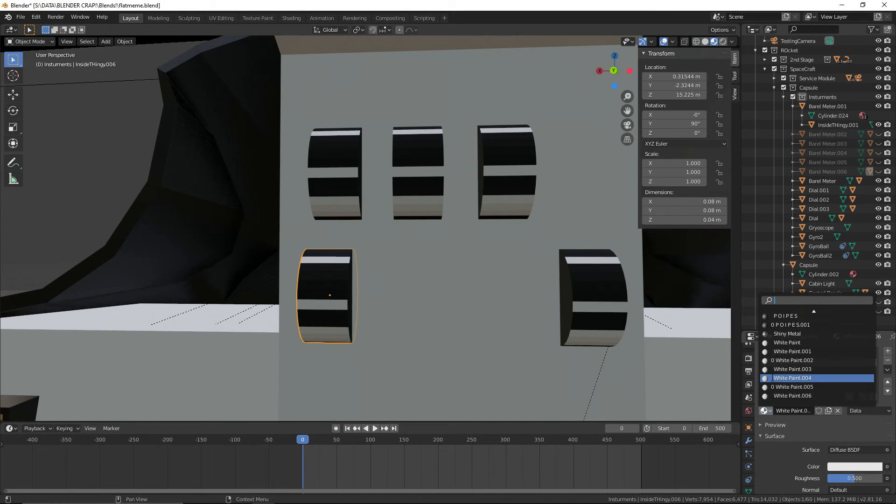
pyautogui.click(775, 343)
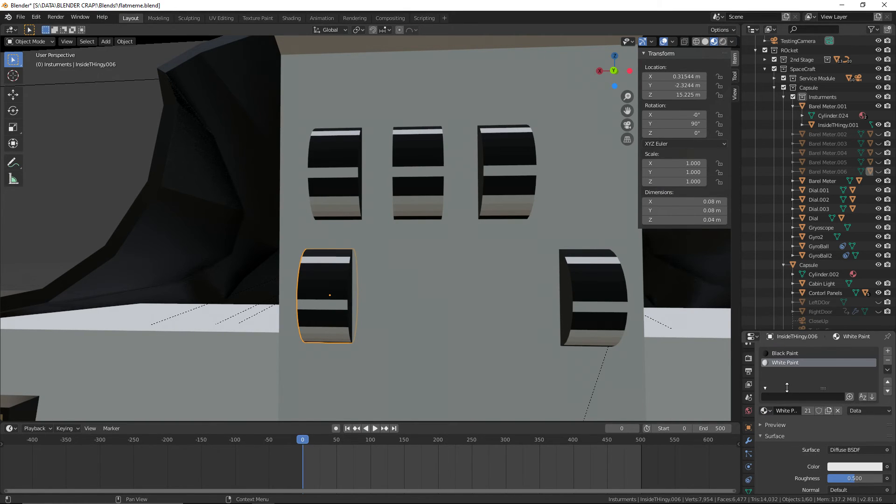
# Assign the shared Black Paint and White Paint materials to the middle upper-row inner drum, InsideTHingy.003
pyautogui.click(346, 189)
pyautogui.click(417, 187)
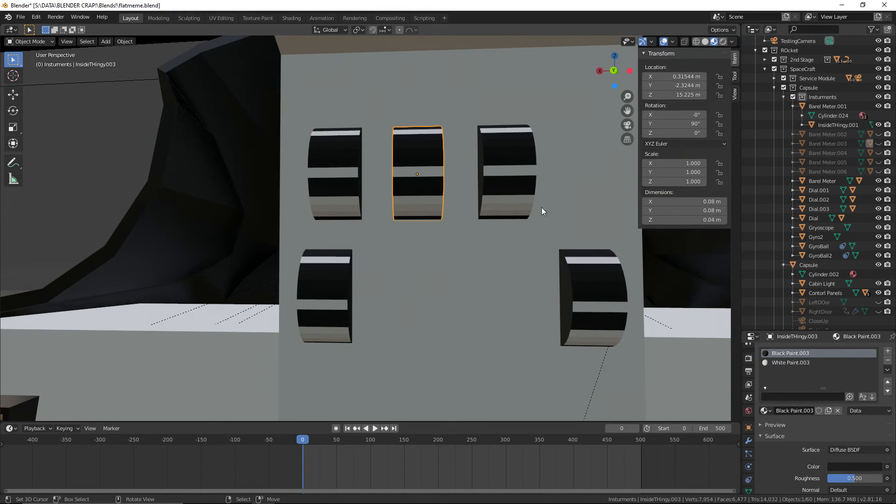
pyautogui.click(763, 411)
pyautogui.press('Up')
pyautogui.press('Up')
pyautogui.press('Up')
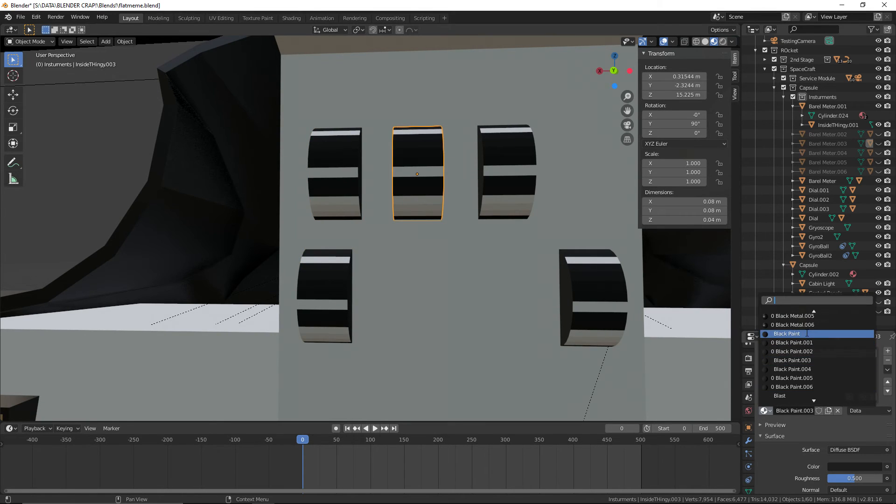
pyautogui.press('Return')
pyautogui.click(776, 364)
pyautogui.click(763, 411)
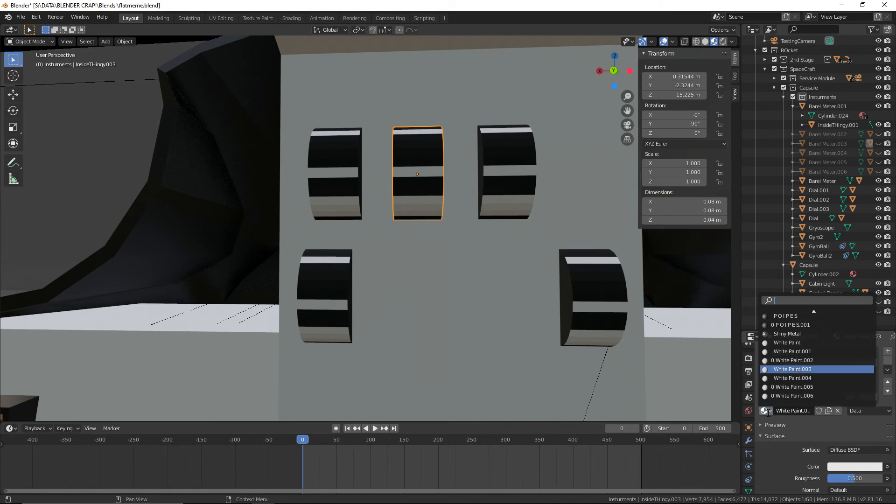
pyautogui.click(806, 344)
# Replace the duplicate materials of the last upper-row inner drum, InsideTHingy.004, with the shared Black Paint and White Paint
pyautogui.click(526, 188)
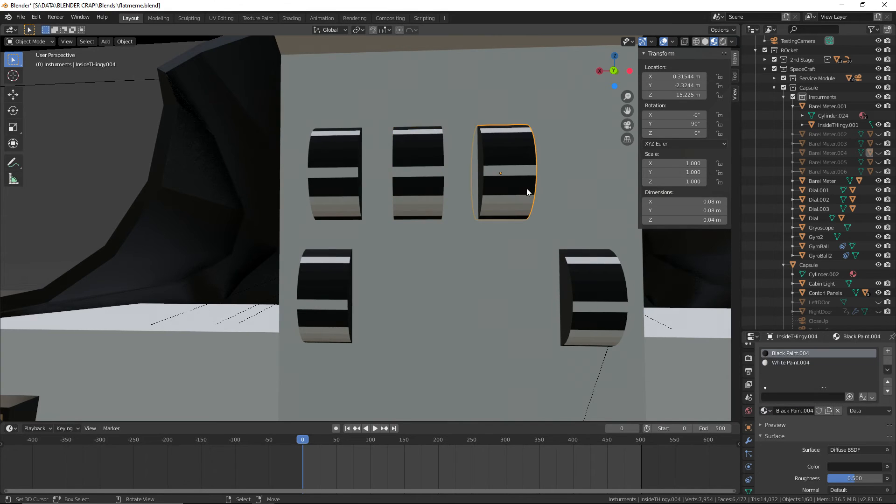
pyautogui.click(764, 410)
pyautogui.press('Up')
pyautogui.press('Up')
pyautogui.press('Up')
pyautogui.press('Up')
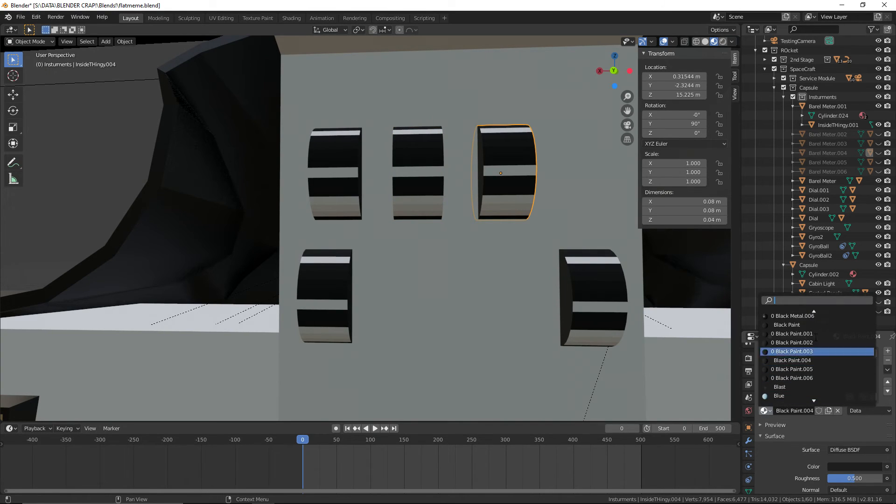
pyautogui.press('Return')
pyautogui.click(793, 362)
pyautogui.click(765, 410)
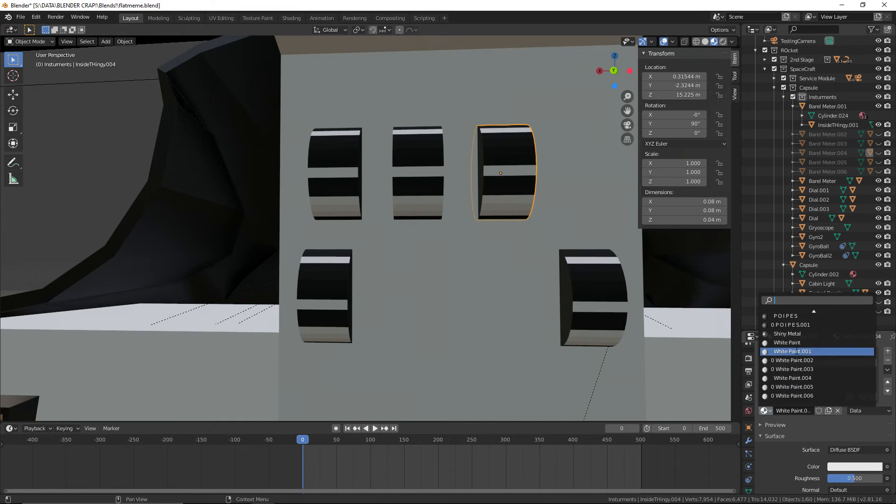
pyautogui.click(774, 351)
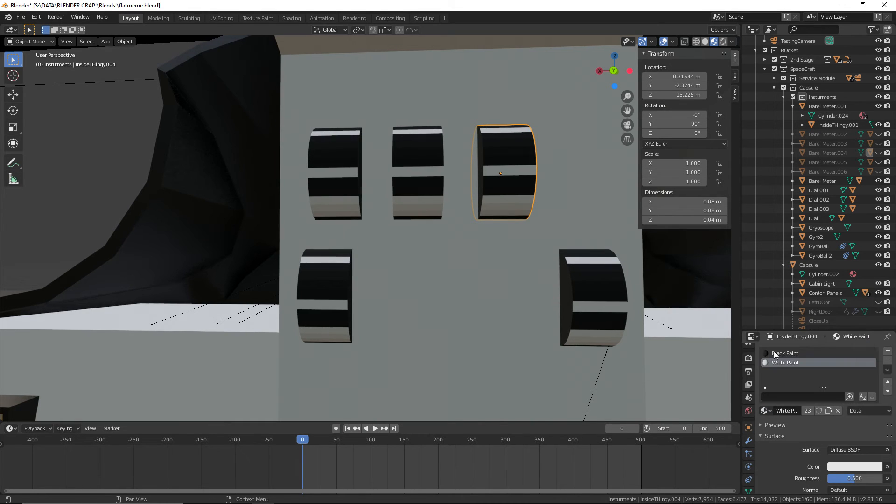
# Save the blend file with the updated drum materials
pyautogui.click(102, 155)
pyautogui.click(20, 17)
pyautogui.click(30, 83)
pyautogui.moveTo(70, 168); pyautogui.dragTo(86, 193, button='middle')
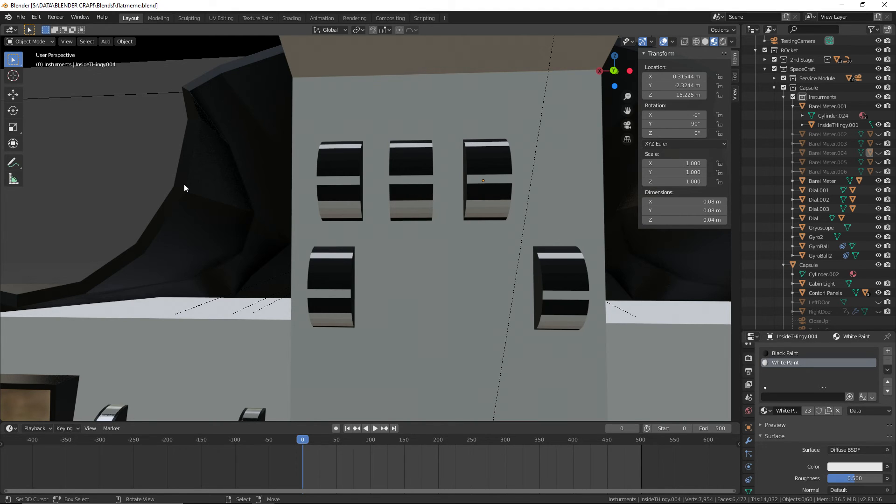
pyautogui.click(20, 19)
pyautogui.click(38, 76)
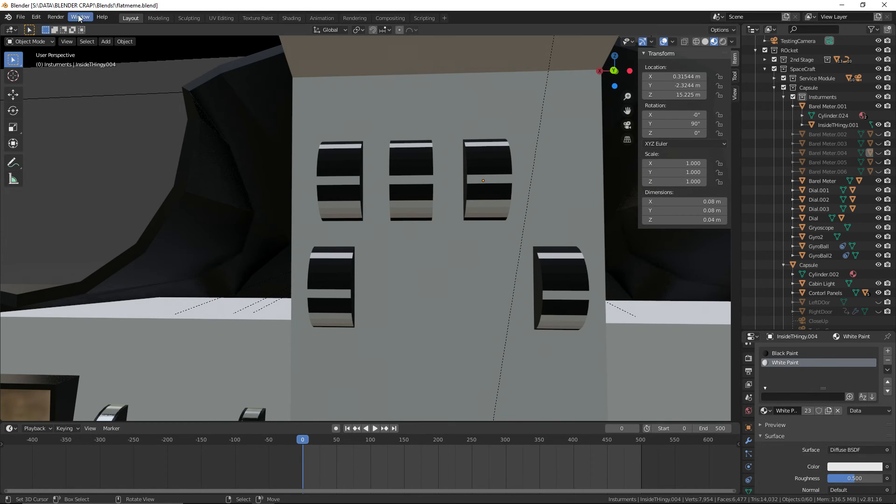
pyautogui.click(22, 17)
pyautogui.click(48, 77)
# Unhide the five hidden casings, Barel Meter.002 to Barel Meter.006, and save the blend file
pyautogui.scroll(-2, 158, 110)
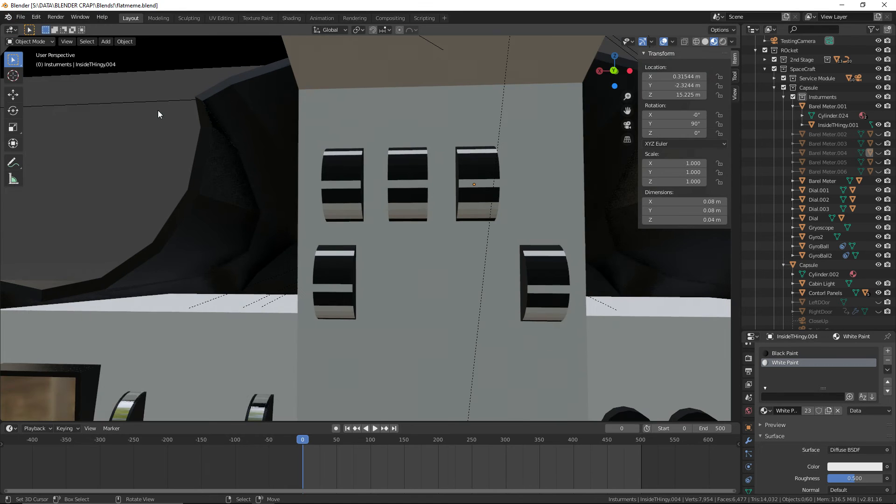
pyautogui.scroll(-5, 811, 288)
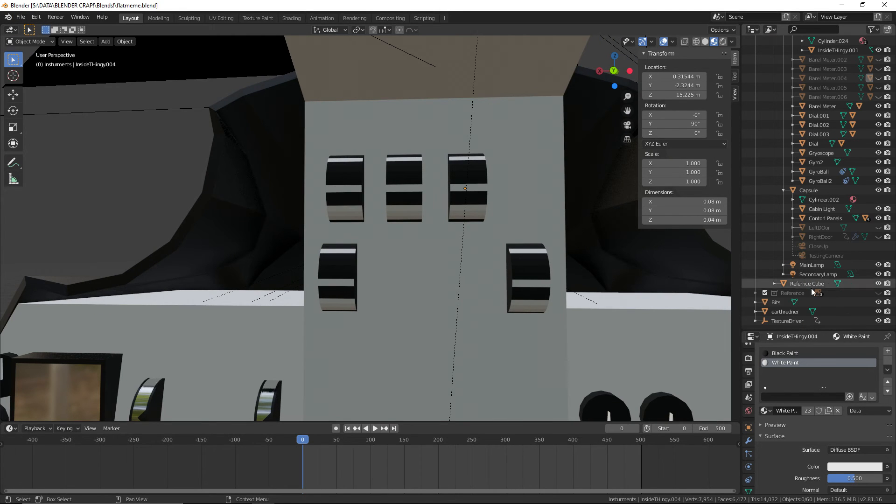
pyautogui.scroll(4, 830, 254)
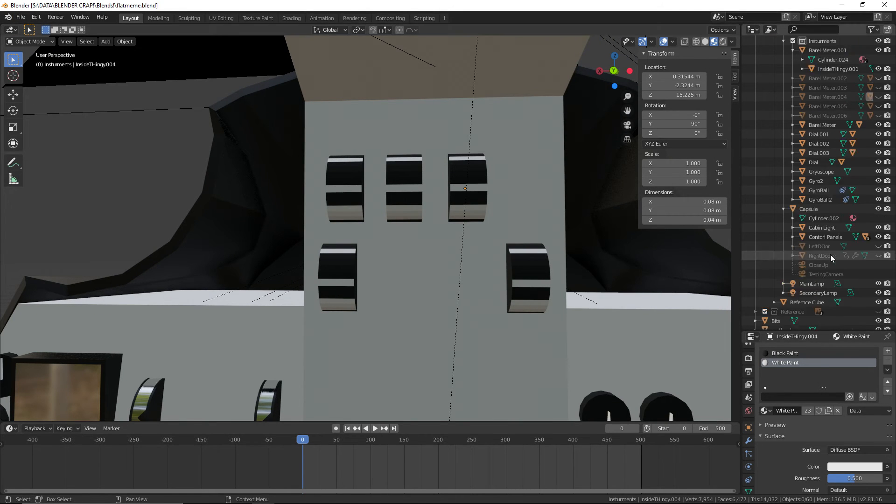
pyautogui.click(879, 151)
pyautogui.moveTo(879, 144); pyautogui.dragTo(879, 115)
pyautogui.moveTo(162, 152); pyautogui.dragTo(344, 232, button='middle')
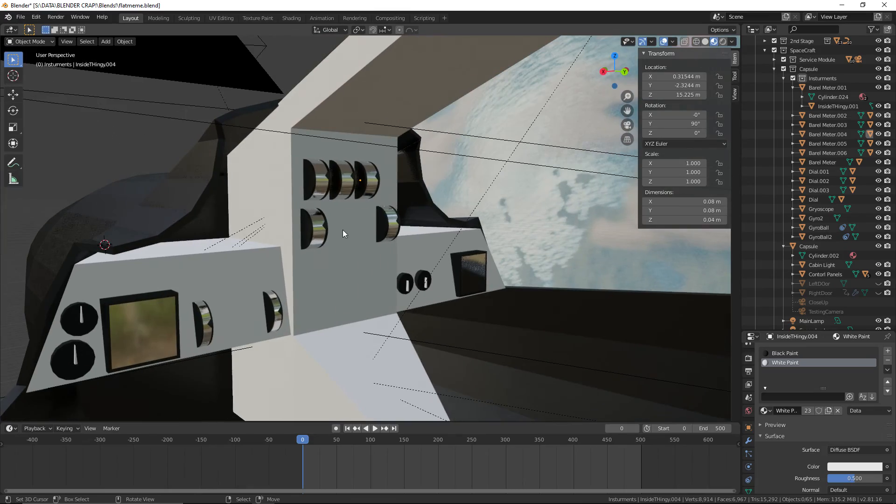
pyautogui.click(21, 17)
pyautogui.click(36, 78)
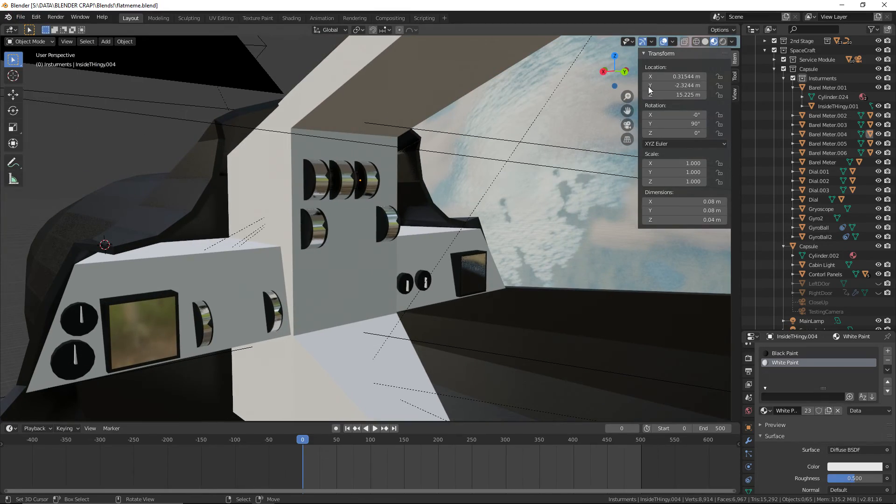
# Preview the control panel in rendered shading, return to material preview and save the blend file
pyautogui.click(722, 41)
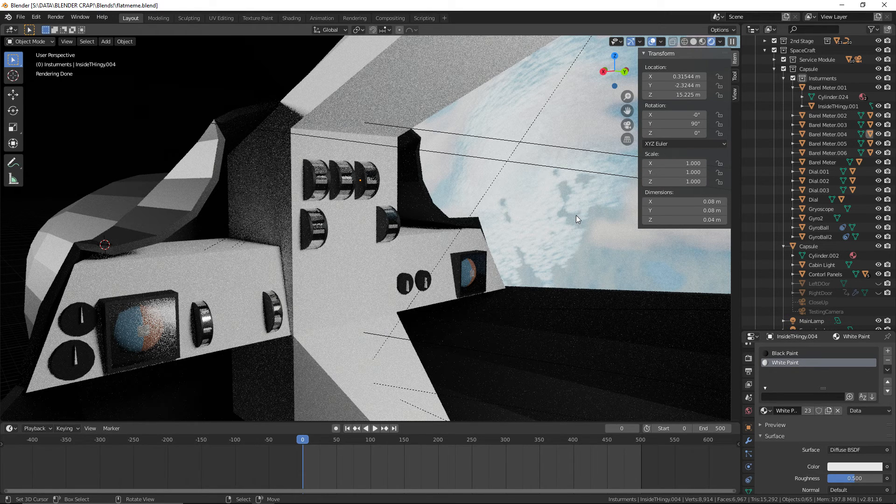
pyautogui.click(705, 42)
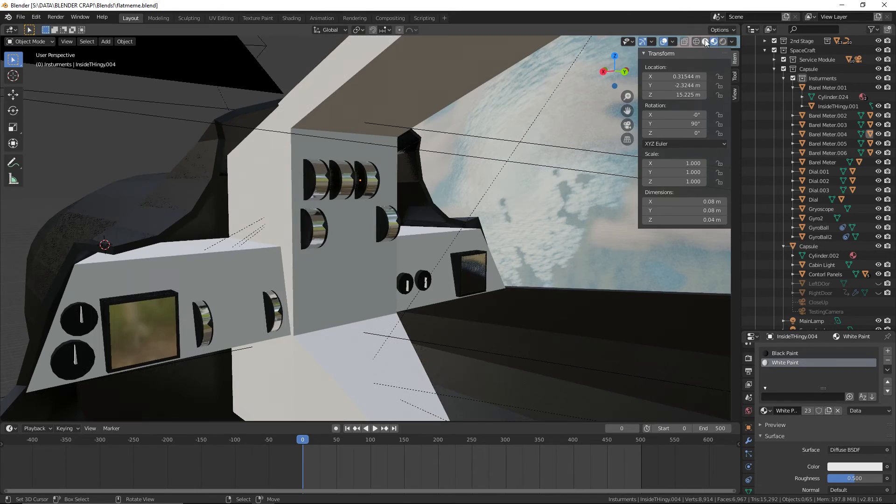
pyautogui.click(18, 16)
pyautogui.click(46, 78)
# Examine the capsule's control panel and lower centre console against the Gemini 6 interior reference photo in the browser
pyautogui.moveTo(260, 145); pyautogui.dragTo(424, 143, button='middle')
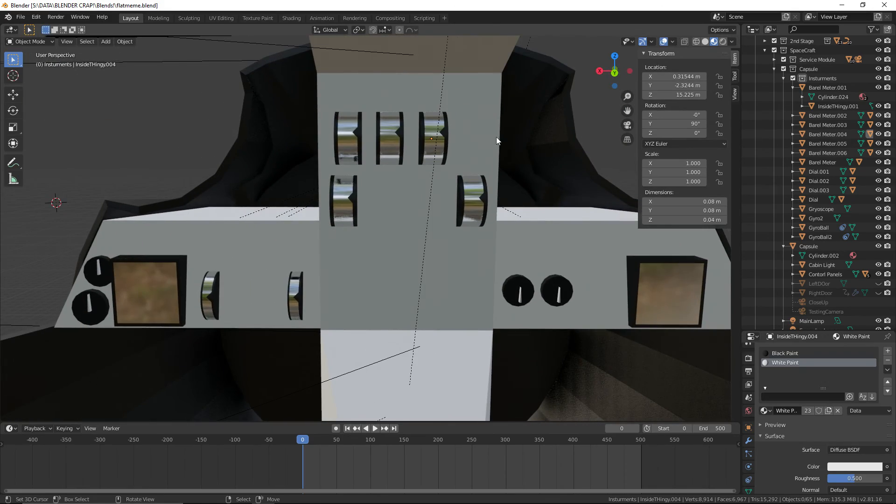
pyautogui.moveTo(497, 140); pyautogui.dragTo(488, 218, button='middle')
pyautogui.hotkey('alt', 'Tab')
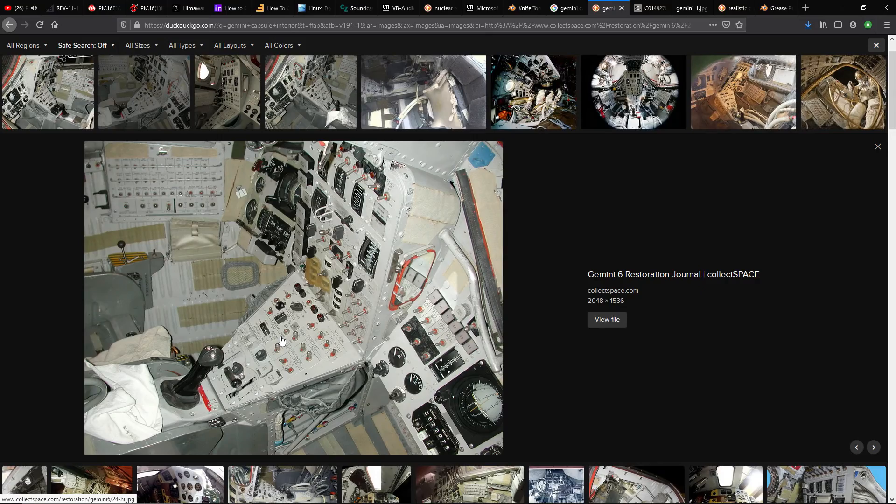
pyautogui.press('ctrl+super+Left')
pyautogui.moveTo(460, 240); pyautogui.dragTo(455, 304, button='middle')
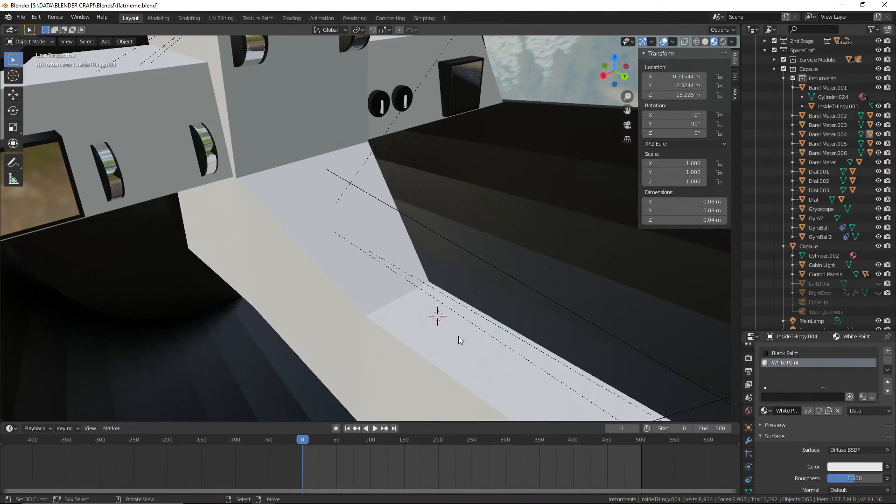
pyautogui.keyDown('shift'); pyautogui.moveTo(459, 336); pyautogui.dragTo(352, 280, button='middle'); pyautogui.keyUp('shift')
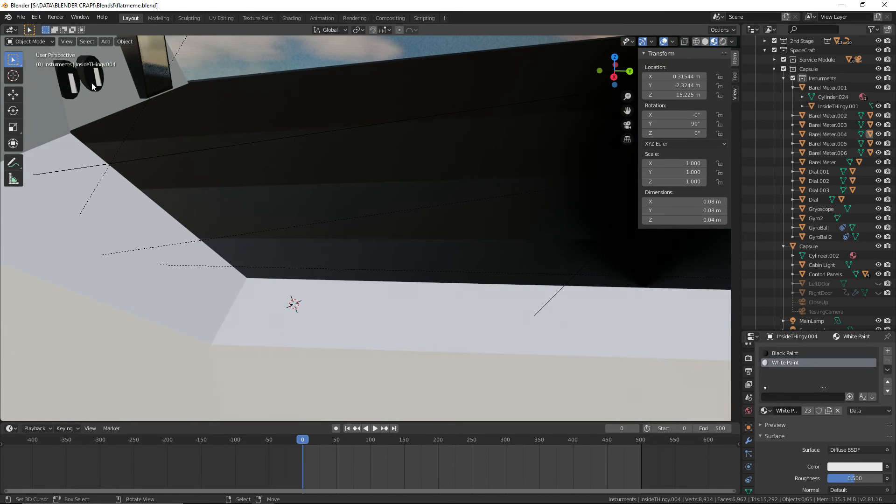
pyautogui.click(53, 41)
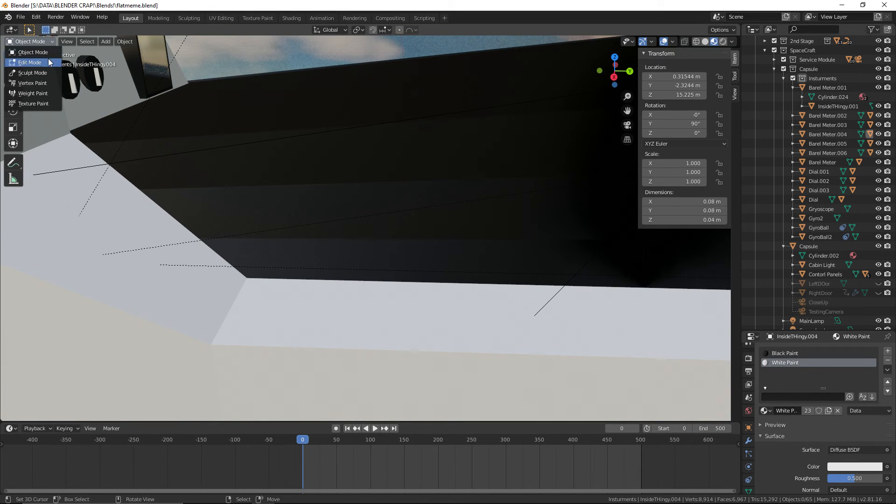
pyautogui.click(106, 43)
pyautogui.moveTo(140, 52)
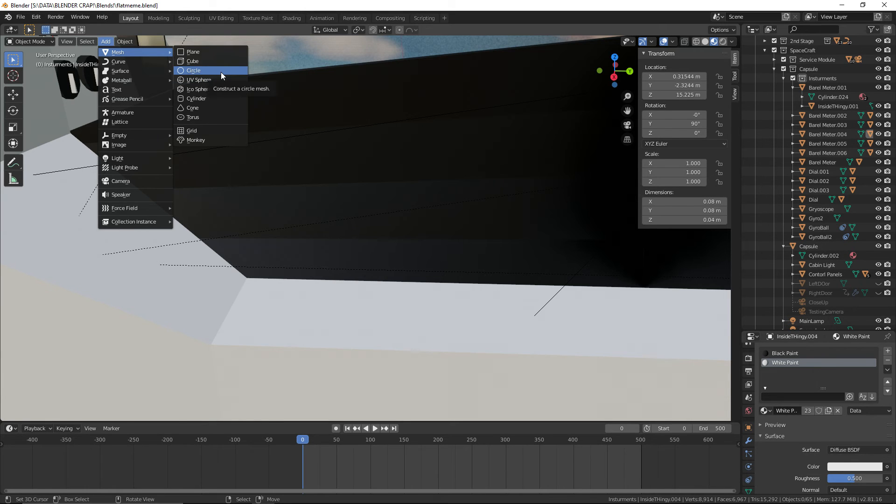
pyautogui.click(225, 97)
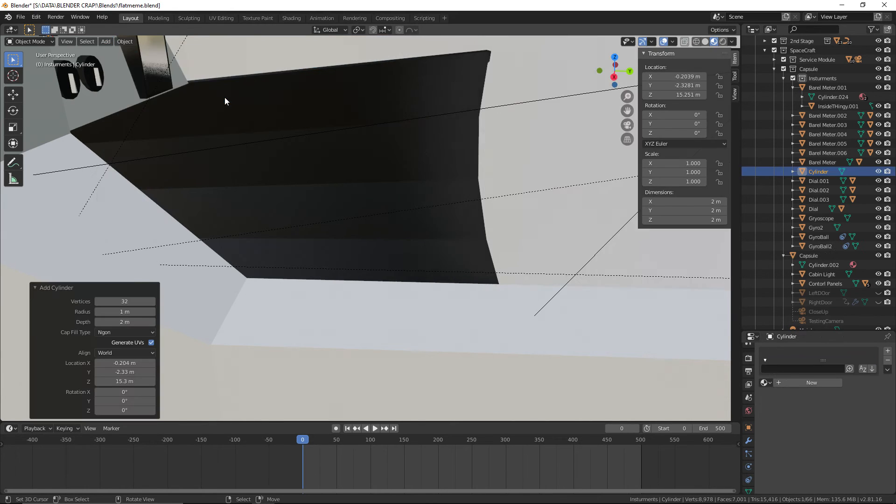
pyautogui.scroll(-3, 494, 185)
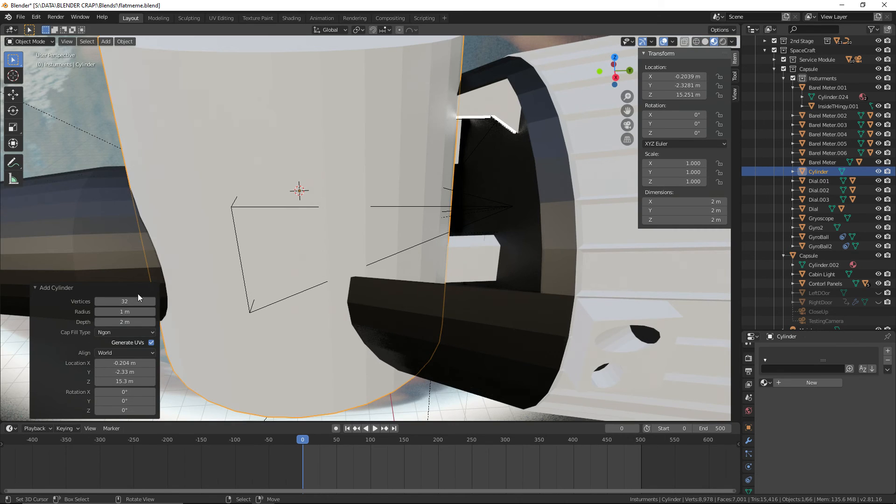
pyautogui.moveTo(125, 312); pyautogui.dragTo(83, 312)
pyautogui.press('Delete')
# Add a cylinder mesh at the 3D cursor on the lower centre console with a radius of 0.1 m and depth of 0.01 m
pyautogui.scroll(4, 402, 251)
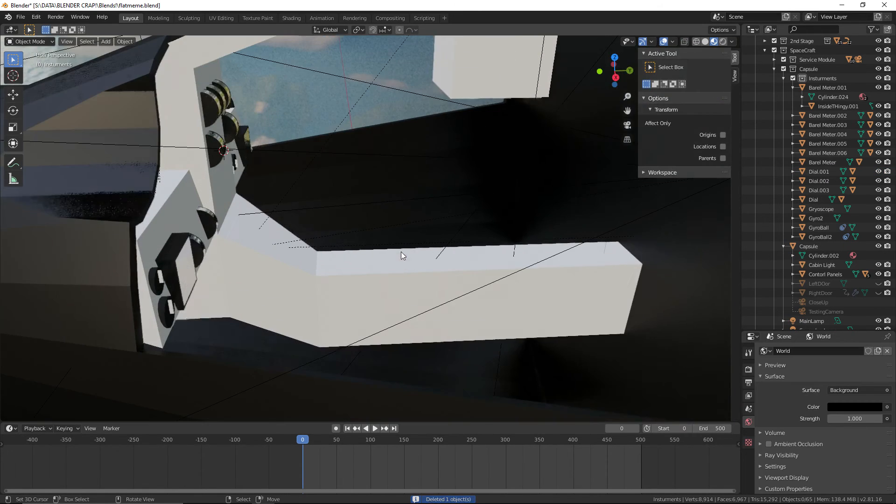
pyautogui.scroll(2, 332, 282)
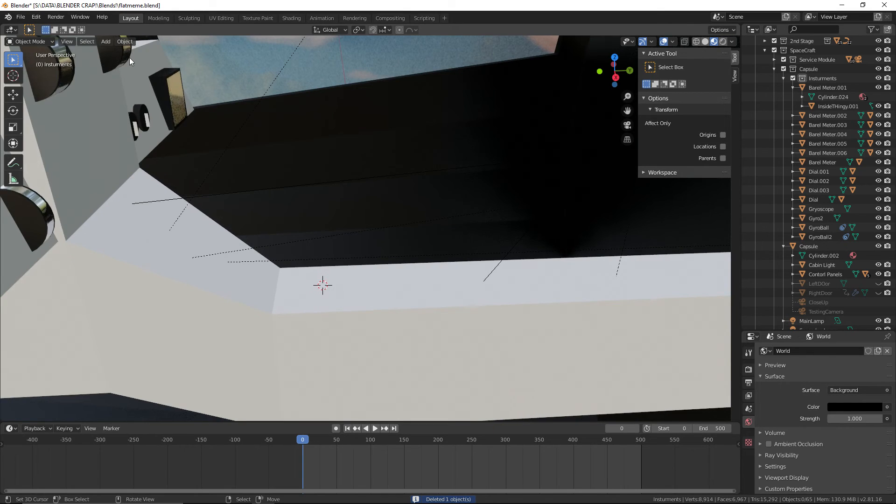
pyautogui.click(106, 42)
pyautogui.moveTo(150, 52)
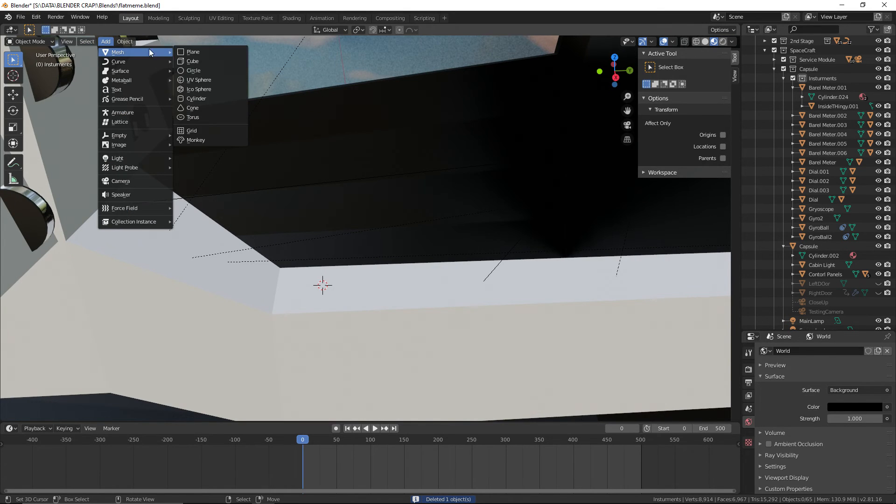
pyautogui.click(225, 95)
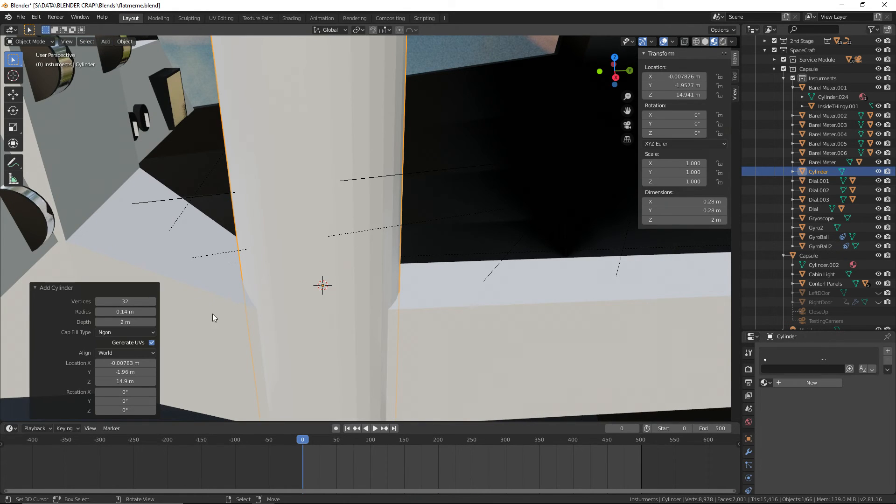
pyautogui.click(128, 310)
pyautogui.click(125, 325)
pyautogui.write('0.01')
pyautogui.press('Return')
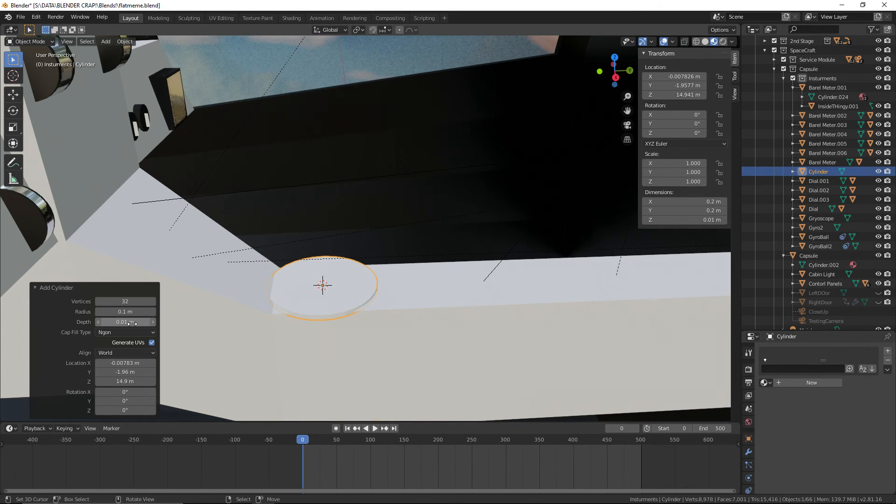
# Try a radius of 0.05 m for the new cylinder and settle on 0.075 m
pyautogui.scroll(4, 343, 266)
pyautogui.moveTo(362, 279); pyautogui.dragTo(400, 295, button='middle')
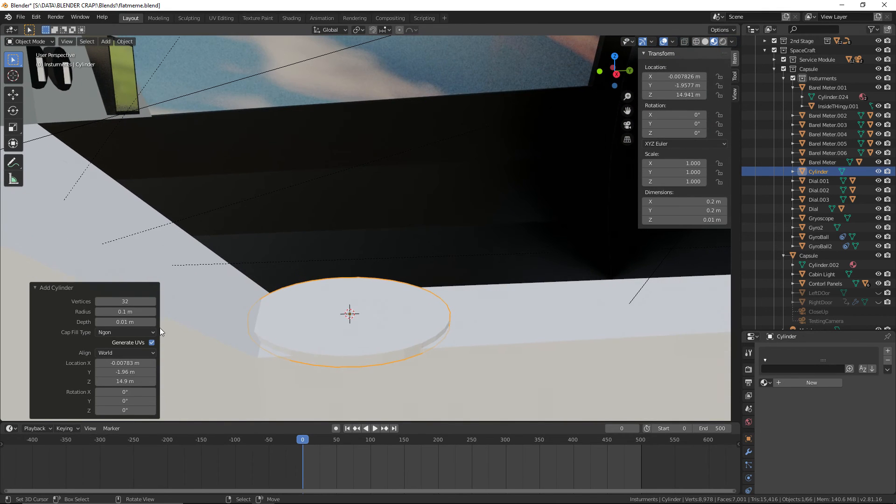
pyautogui.click(123, 312)
pyautogui.write('0.05')
pyautogui.press('Return')
pyautogui.moveTo(364, 322); pyautogui.dragTo(252, 294, button='middle')
pyautogui.click(144, 311)
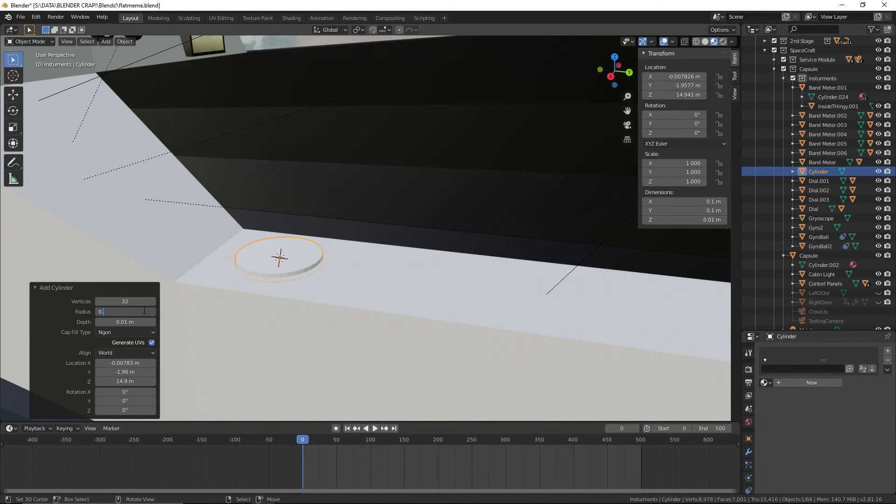
pyautogui.press('Return')
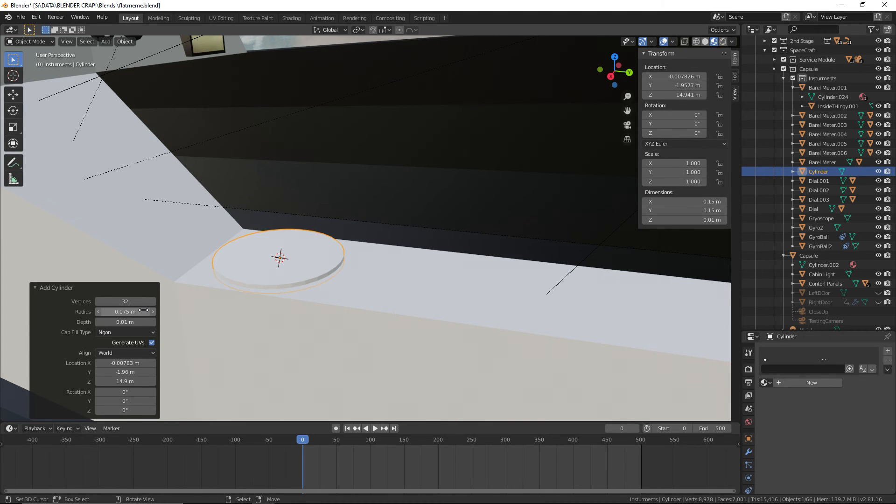
# Centre the disc across the console by setting its X location to 0 m
pyautogui.moveTo(184, 208); pyautogui.dragTo(228, 169, button='middle')
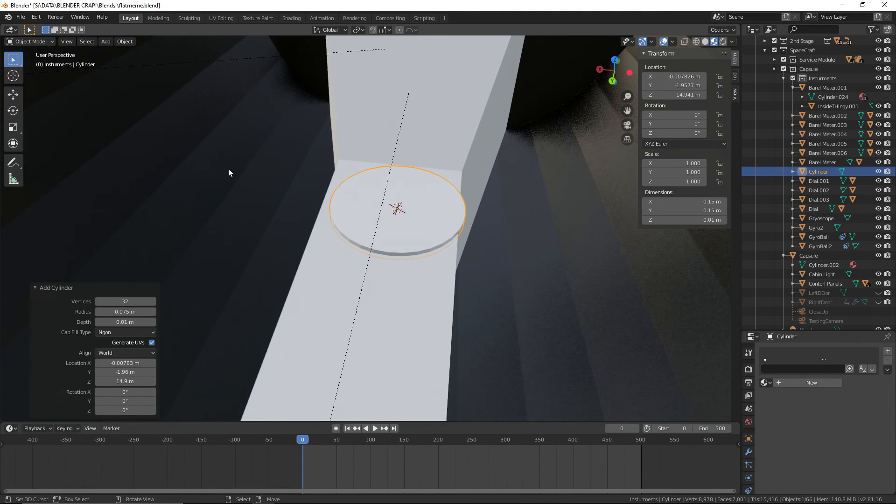
pyautogui.click(27, 43)
pyautogui.click(749, 422)
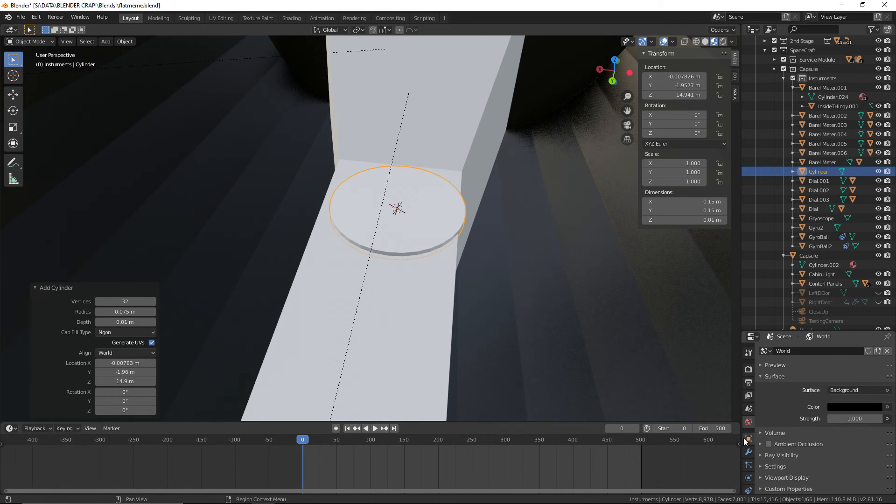
pyautogui.click(748, 439)
pyautogui.click(847, 378)
pyautogui.write('0')
pyautogui.press('Return')
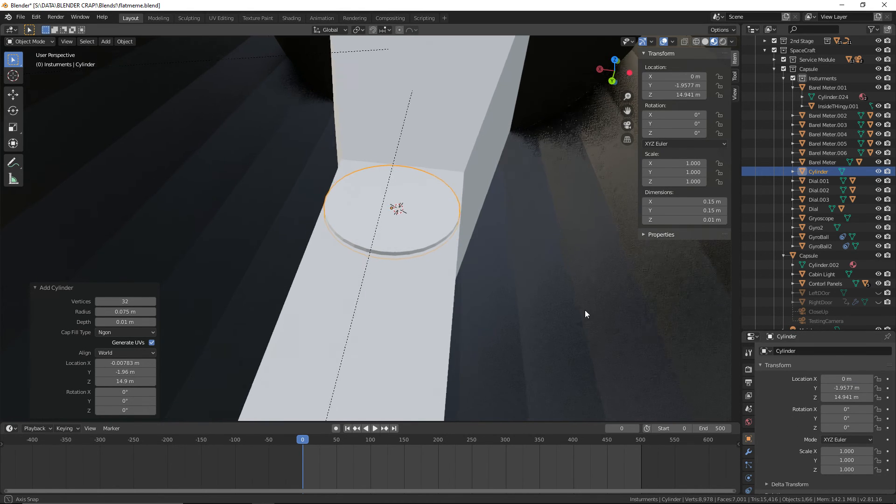
# Position the disc along the console, trying a Y location of -2 m and settling on -1.9 m
pyautogui.moveTo(584, 310); pyautogui.dragTo(493, 314, button='middle')
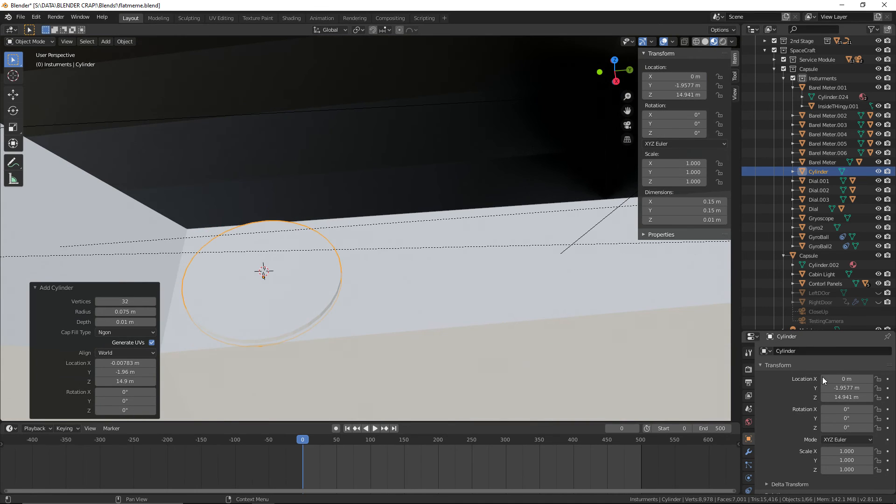
pyautogui.moveTo(844, 388)
pyautogui.mouseDown()
pyautogui.moveTo(821, 387)
pyautogui.moveTo(844, 388)
pyautogui.mouseUp()
pyautogui.click(844, 388)
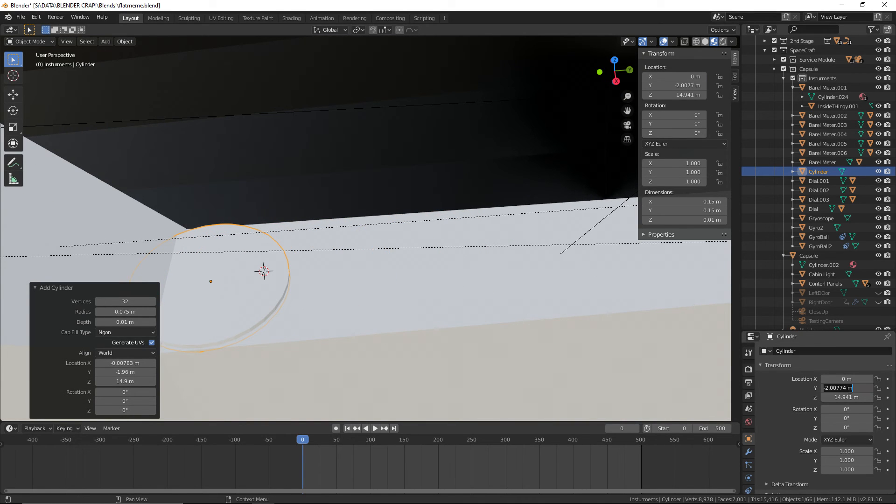
pyautogui.write('-2')
pyautogui.press('Return')
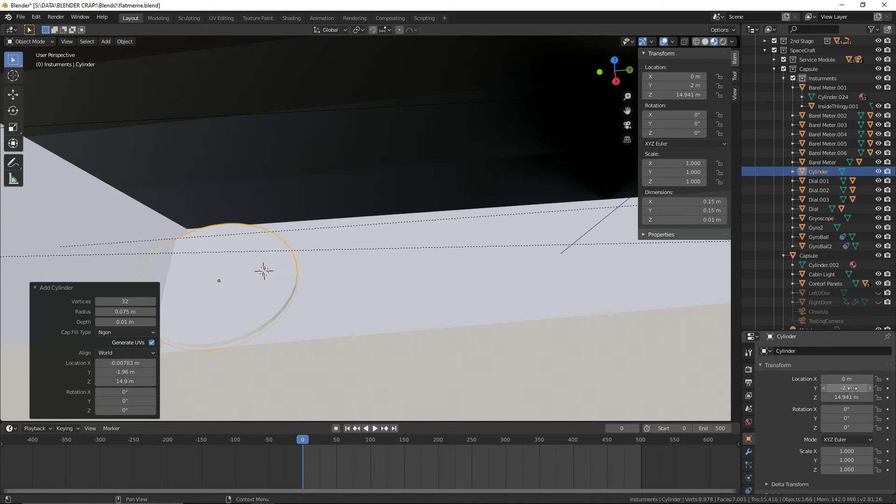
pyautogui.click(852, 388)
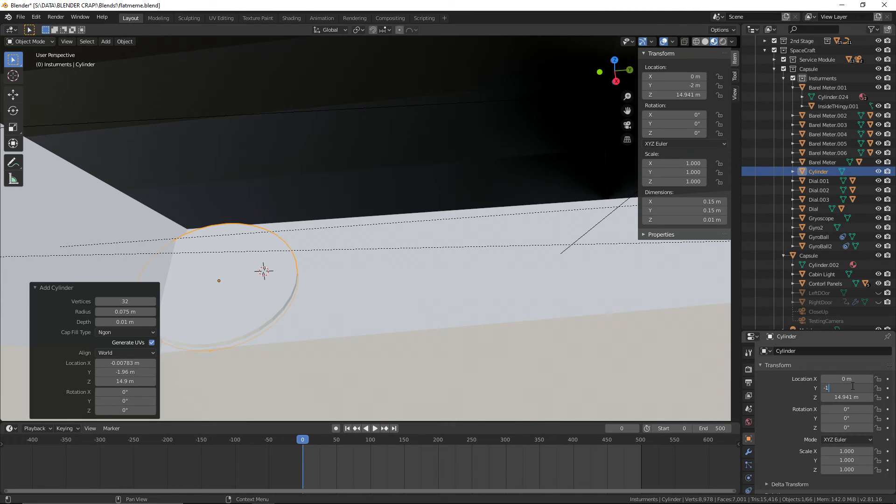
pyautogui.write('-19')
pyautogui.press('Return')
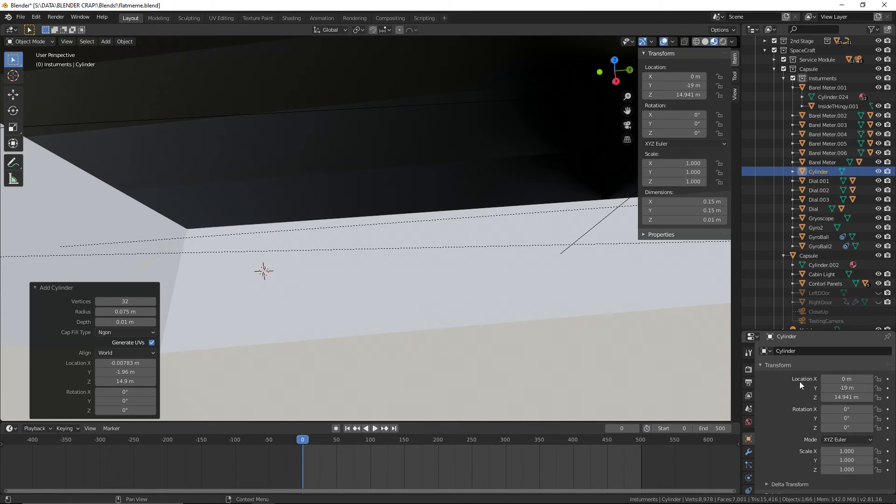
pyautogui.click(852, 388)
pyautogui.write('-1.9')
pyautogui.press('Return')
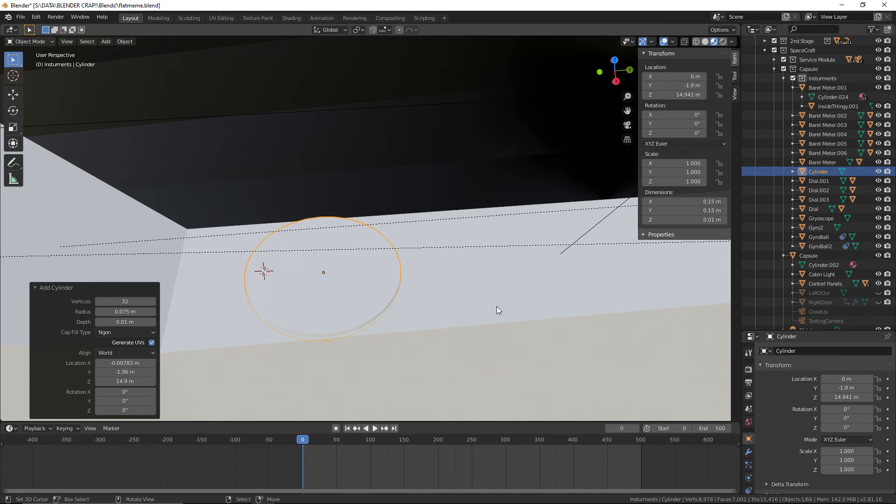
# Assign the existing Black Paint material to the console disc and save the blend file
pyautogui.moveTo(497, 306); pyautogui.dragTo(373, 276, button='middle')
pyautogui.click(438, 266)
pyautogui.click(371, 276)
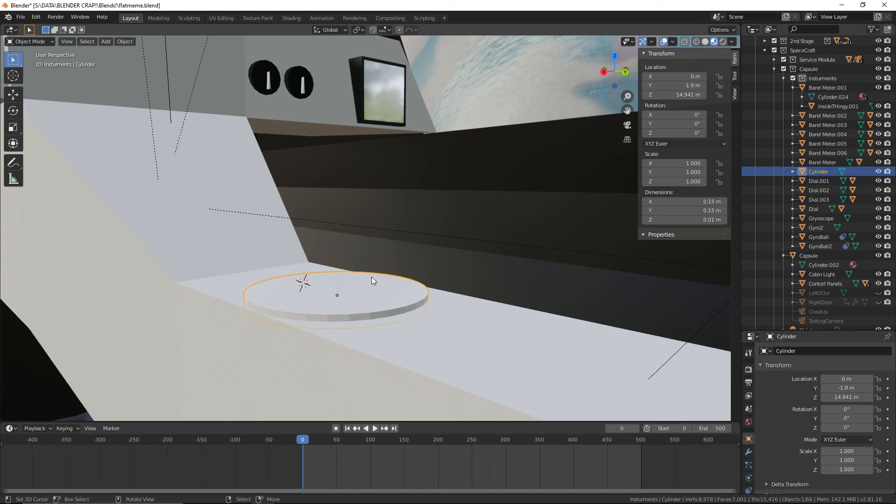
pyautogui.click(749, 422)
pyautogui.scroll(-3, 752, 471)
pyautogui.click(749, 467)
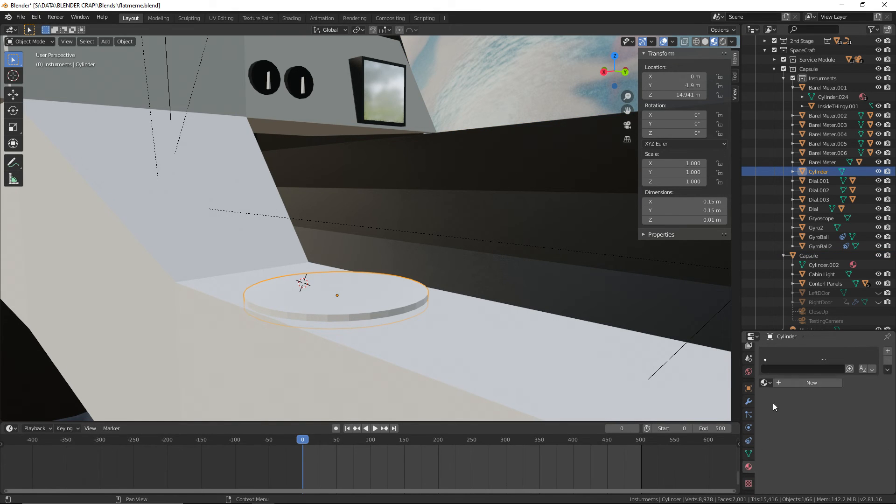
pyautogui.click(765, 383)
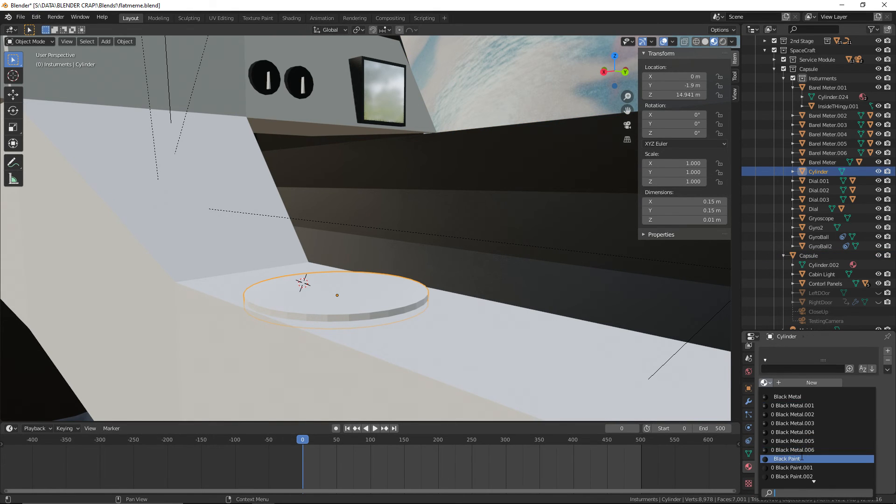
pyautogui.click(782, 458)
pyautogui.keyDown('shift'); pyautogui.moveTo(443, 287); pyautogui.dragTo(471, 290, button='middle'); pyautogui.keyUp('shift')
pyautogui.click(20, 18)
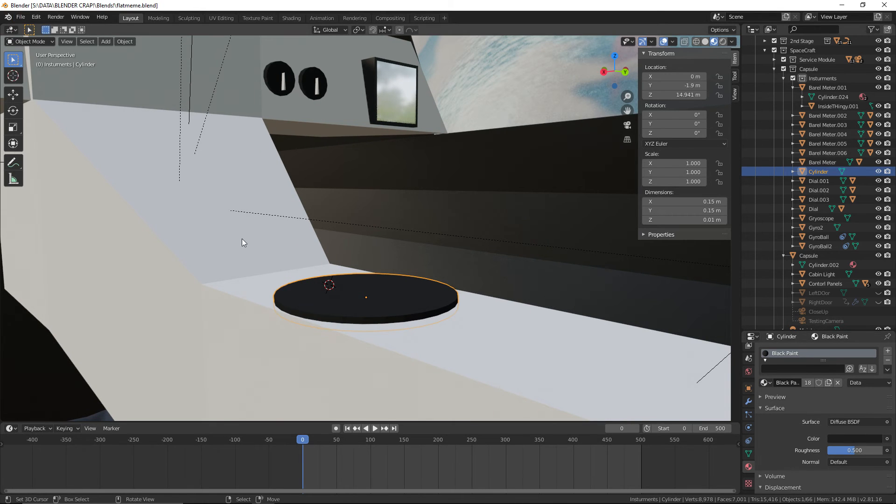
# Extrude the disc's top face inward to a scale of about 0.218 and raise it about 0.0167 m as a central stem
pyautogui.click(35, 42)
pyautogui.click(38, 63)
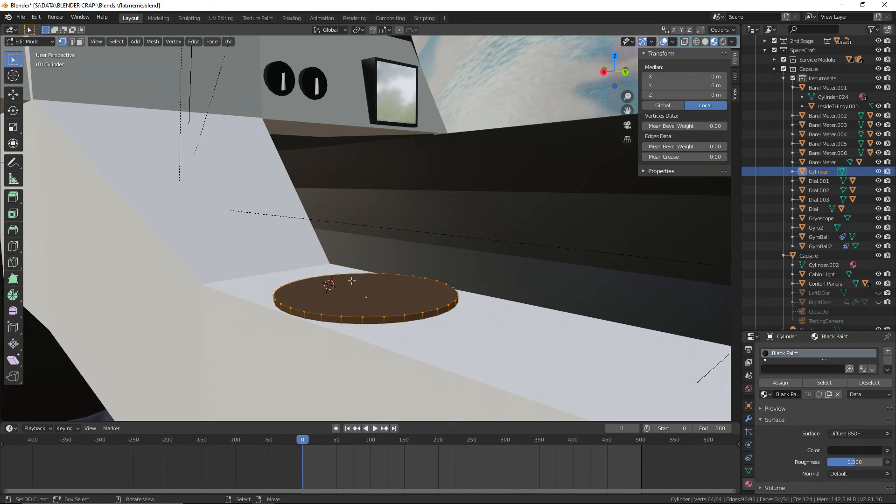
pyautogui.hotkey('alt', 'a')
pyautogui.click(366, 279)
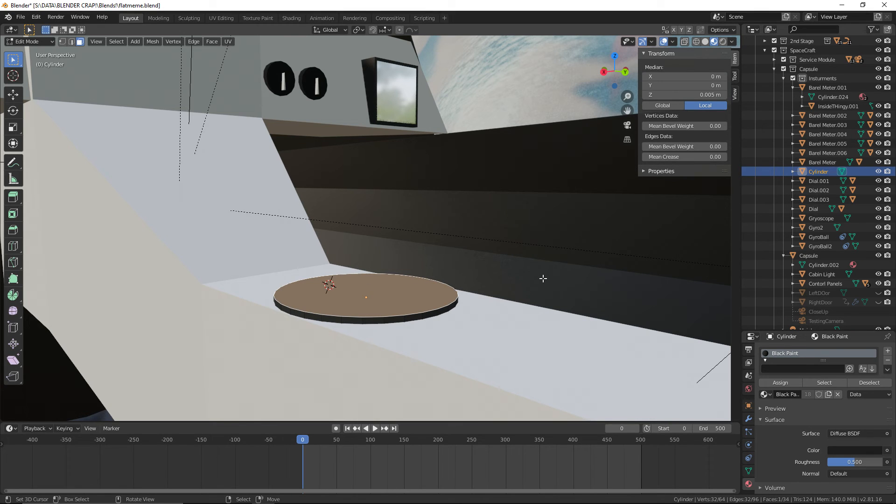
pyautogui.press('e')
pyautogui.press('s')
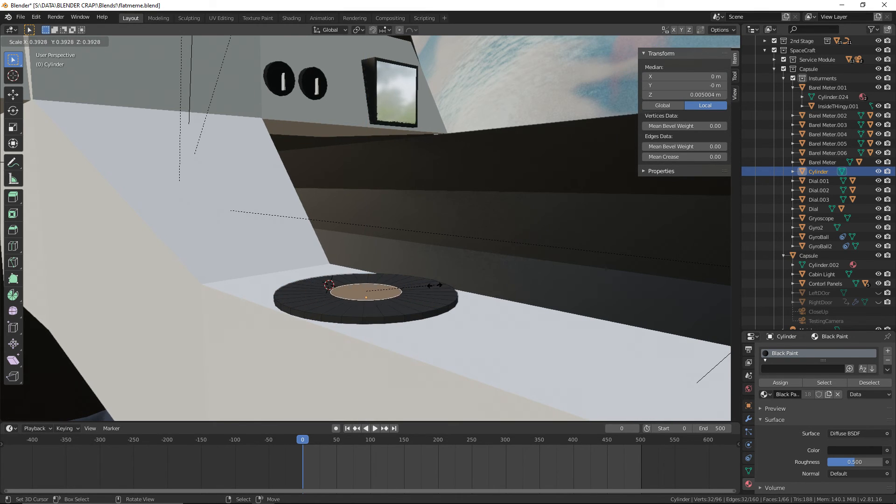
pyautogui.click(407, 286)
pyautogui.press('e')
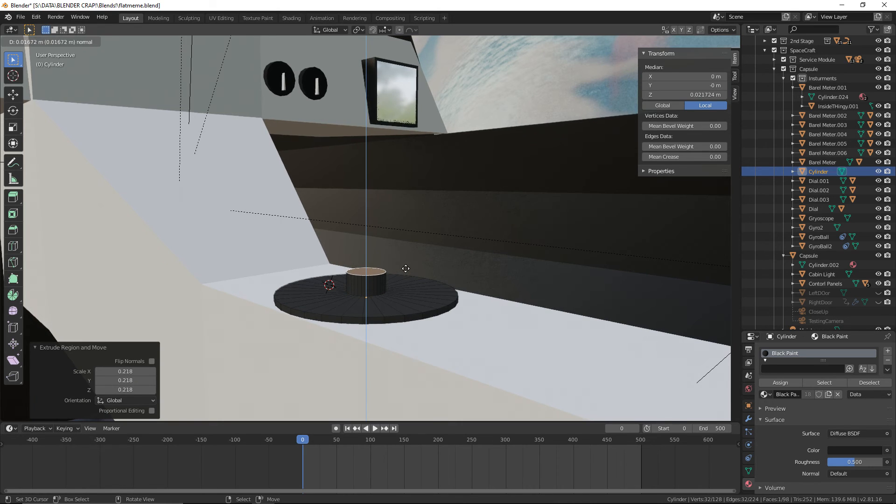
pyautogui.click(406, 268)
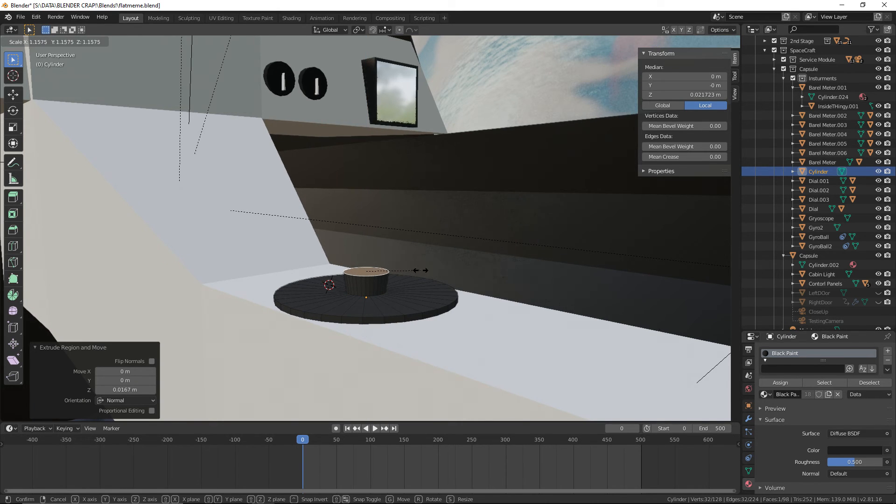
# Extrude the stem's top face outward to a scale of about 1.647 and raise it about 0.0039 m as a collar
pyautogui.press('e')
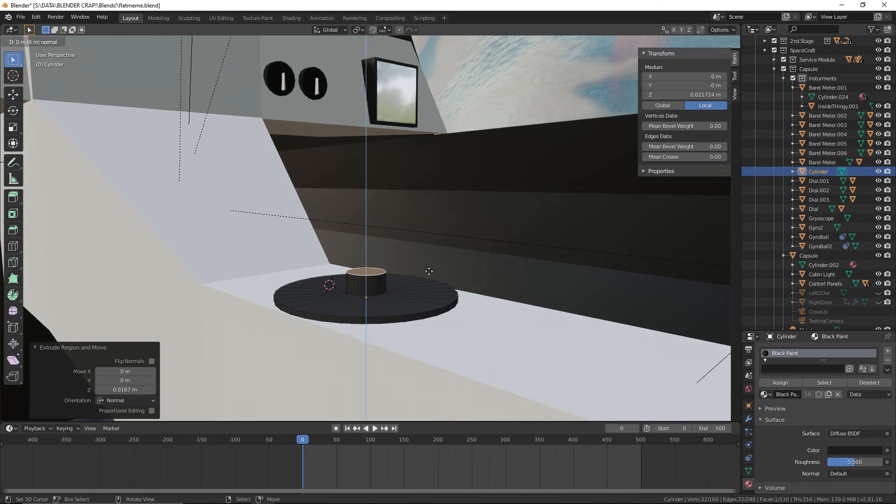
pyautogui.press('s')
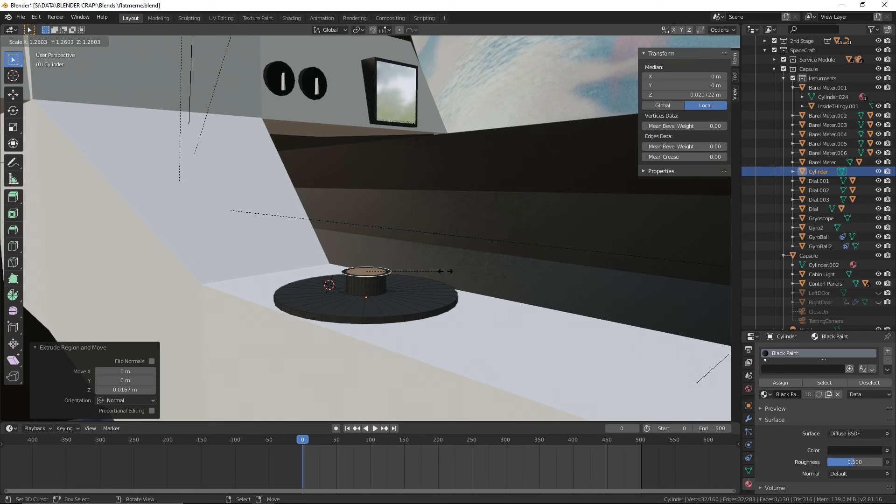
pyautogui.click(469, 269)
pyautogui.press('e')
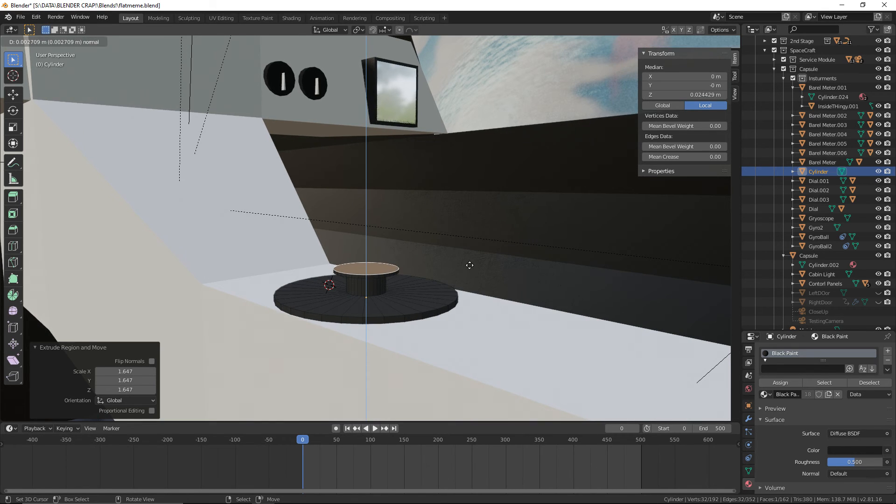
pyautogui.click(472, 265)
# Extrude the collar's top face inward to a scale of about 0.763
pyautogui.press('e')
pyautogui.press('s')
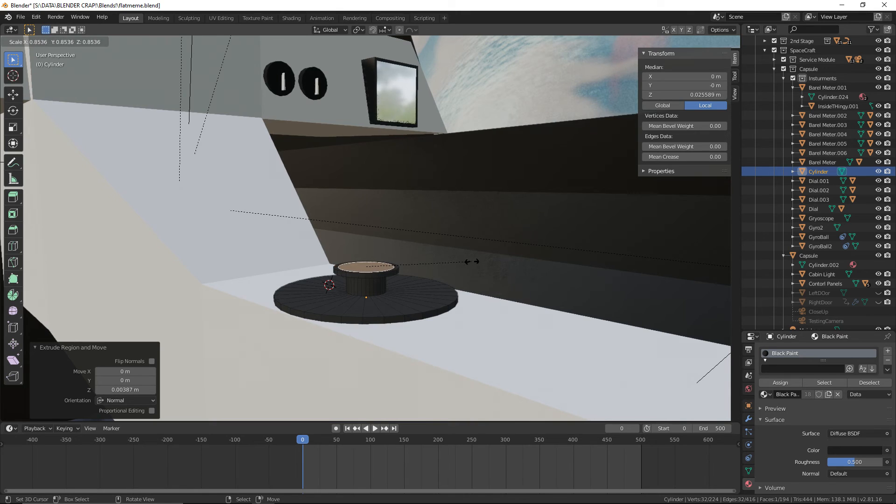
pyautogui.click(460, 260)
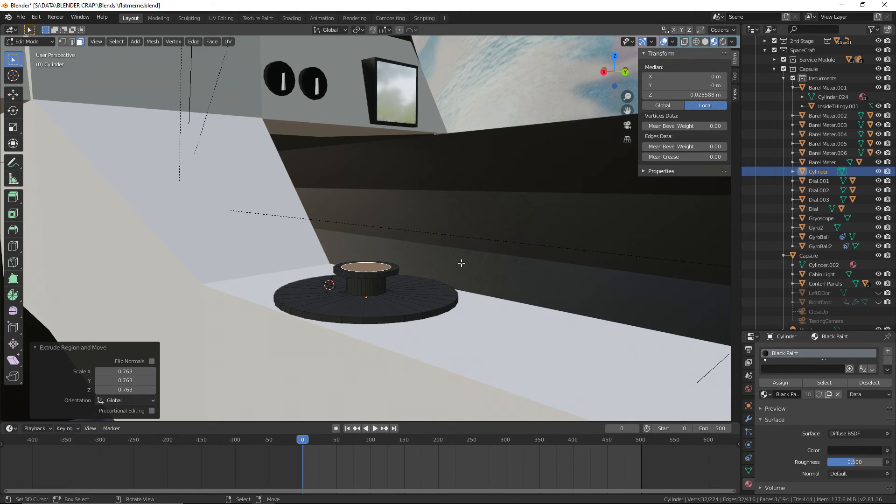
pyautogui.moveTo(460, 260); pyautogui.dragTo(480, 271, button='middle')
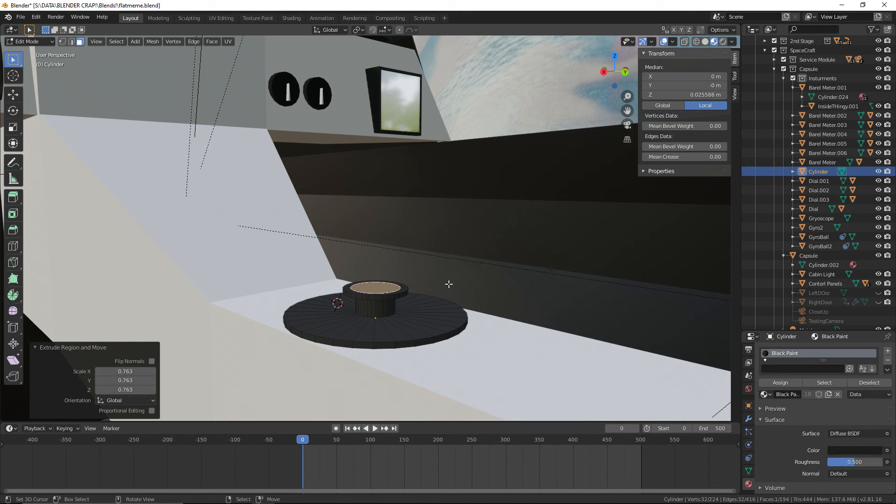
# Try extruding the inner top face up about 0.092 m, compare it with the joystick reference photo, and undo the extrusion
pyautogui.press('e')
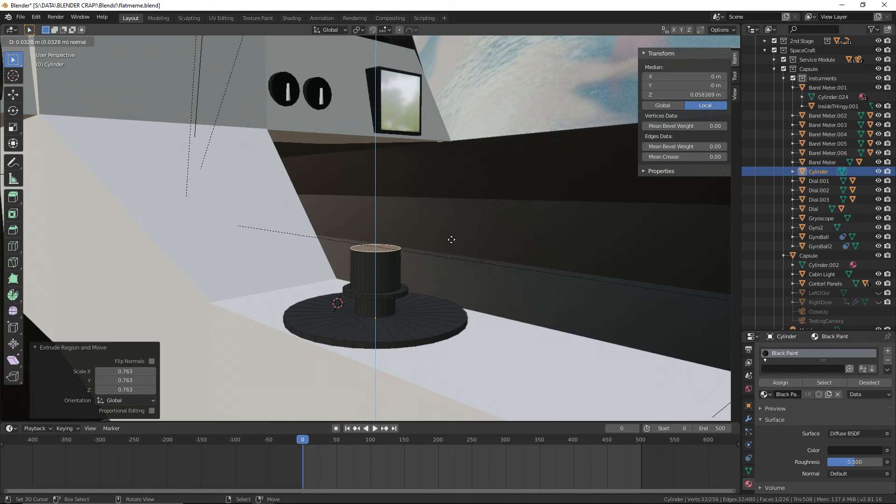
pyautogui.click(460, 170)
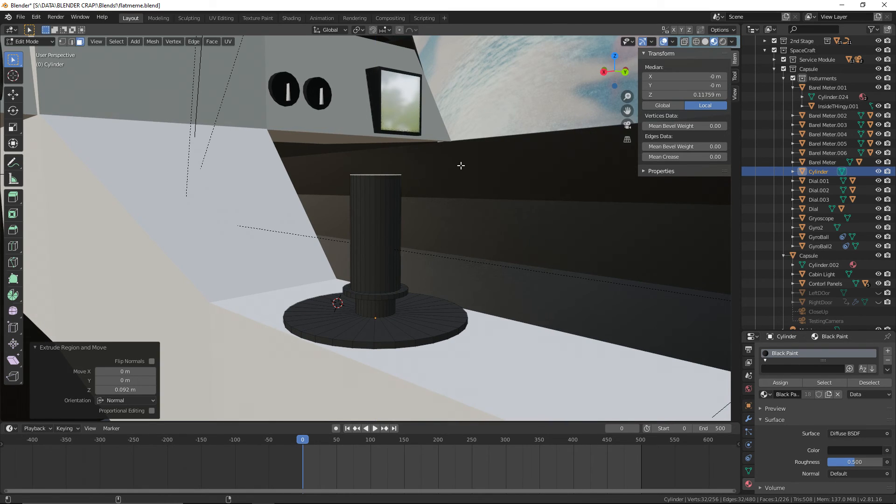
pyautogui.hotkey('alt', 'Tab')
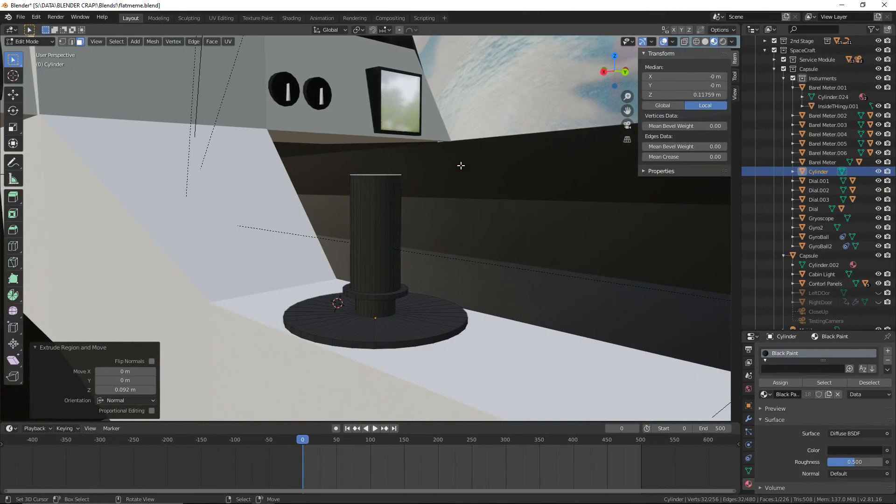
pyautogui.moveTo(460, 166); pyautogui.dragTo(548, 204, button='middle')
pyautogui.hotkey('ctrl', 'z')
pyautogui.press('s')
pyautogui.press('x')
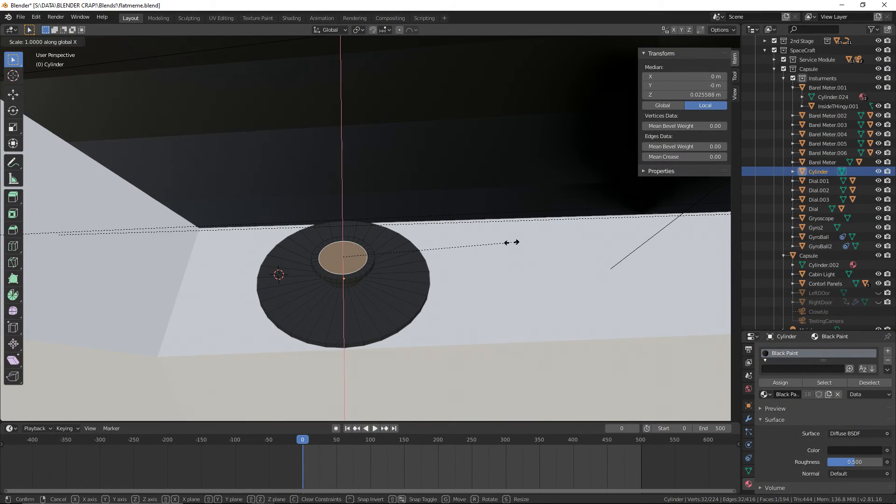
pyautogui.press('z')
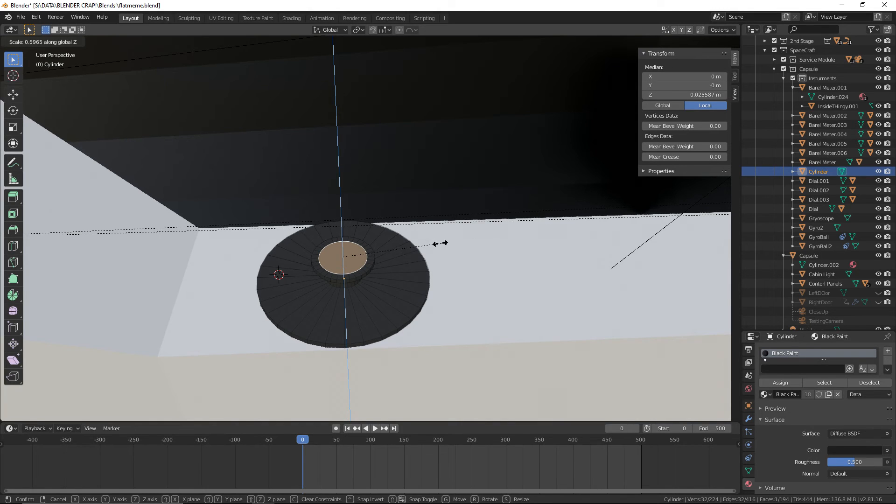
pyautogui.rightClick(462, 245)
# Narrow the collar's inner top face to about 0.813 along X and compare it with the joystick reference photo
pyautogui.press('s')
pyautogui.press('x')
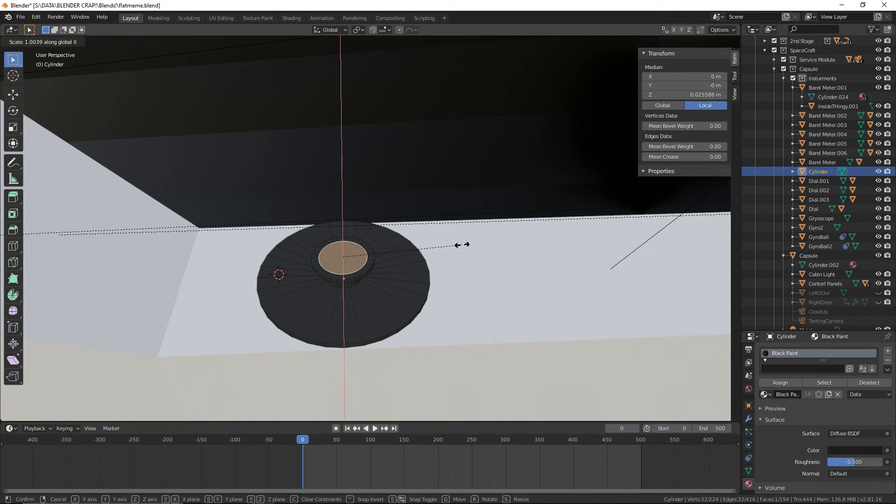
pyautogui.click(439, 246)
pyautogui.moveTo(438, 246); pyautogui.dragTo(444, 240, button='middle')
pyautogui.hotkey('alt', 'Tab')
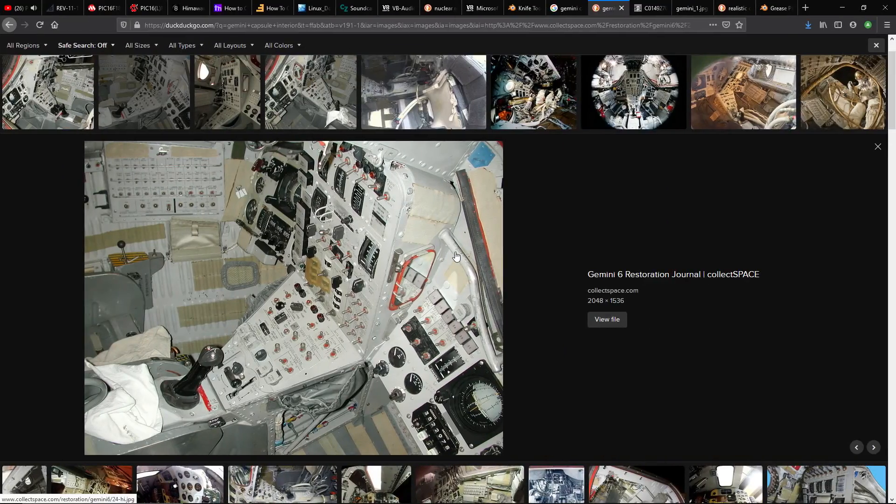
pyautogui.hotkey('alt', 'Tab')
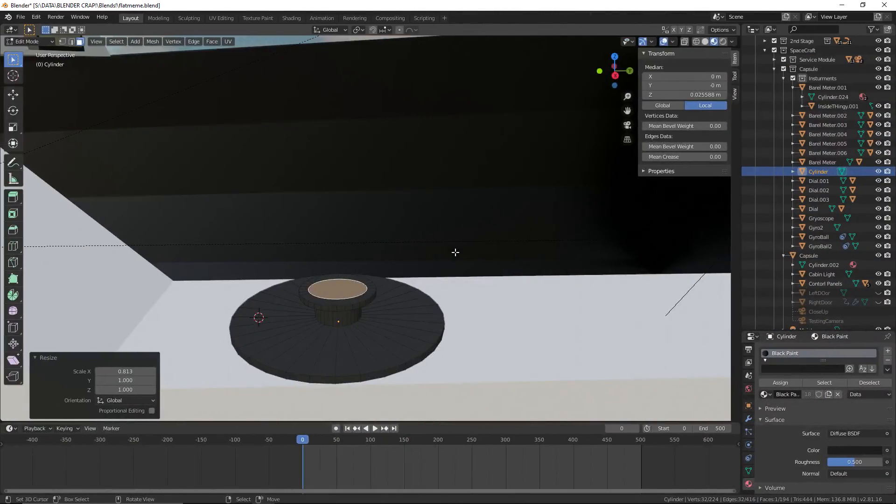
# Enlarge the collar's inner top face uniformly to a scale of about 1.136
pyautogui.press('s')
pyautogui.click(472, 254)
pyautogui.scroll(-3, 472, 254)
pyautogui.moveTo(472, 254)
pyautogui.mouseDown(button='middle')
pyautogui.moveTo(462, 255)
pyautogui.moveTo(461, 267)
pyautogui.mouseUp(button='middle')
pyautogui.scroll(4, 467, 259)
pyautogui.rightClick(462, 267)
pyautogui.press('Escape')
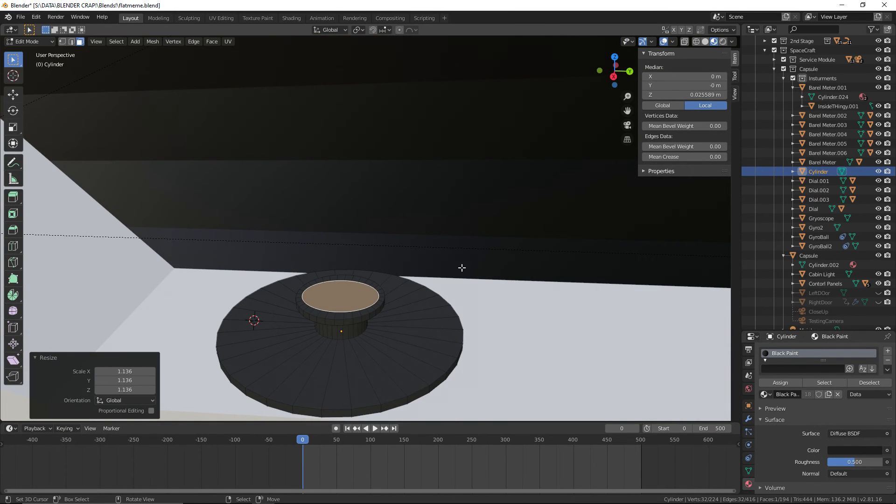
# Extrude the inner top face up about 0.0176 m as the grip's base and raise it a further 0.003 m along Z
pyautogui.press('e')
pyautogui.click(462, 242)
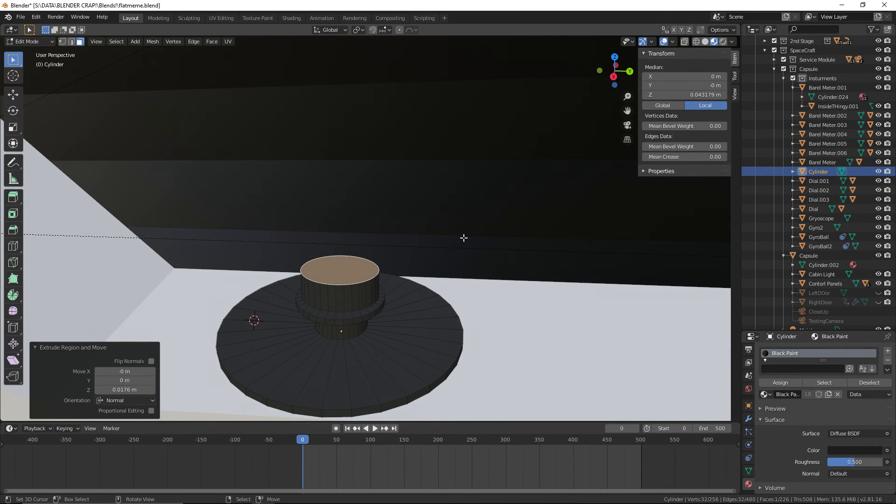
pyautogui.hotkey('alt', 'Tab')
pyautogui.hotkey('alt', 'Tab')
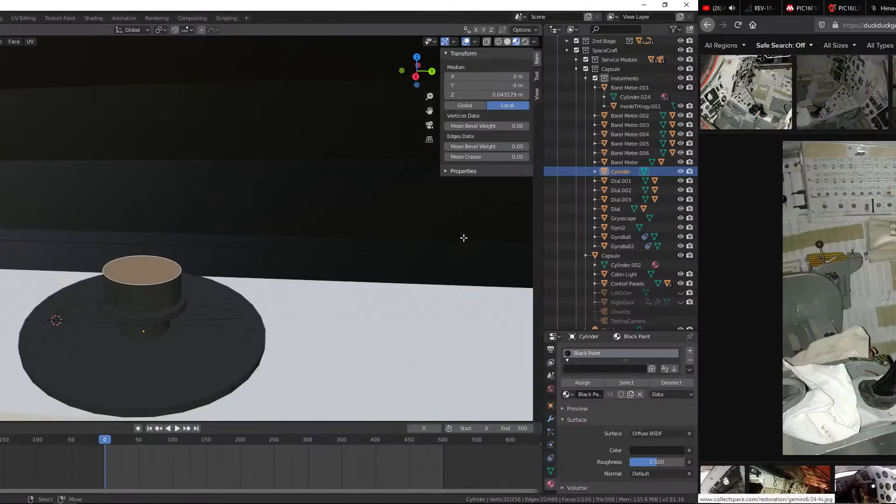
pyautogui.press('g')
pyautogui.press('z')
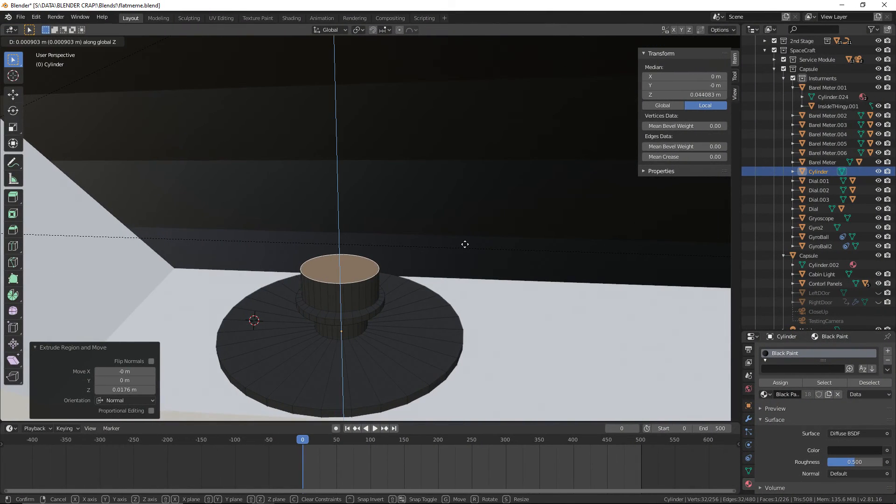
pyautogui.click(466, 240)
pyautogui.moveTo(466, 240); pyautogui.dragTo(538, 251, button='middle')
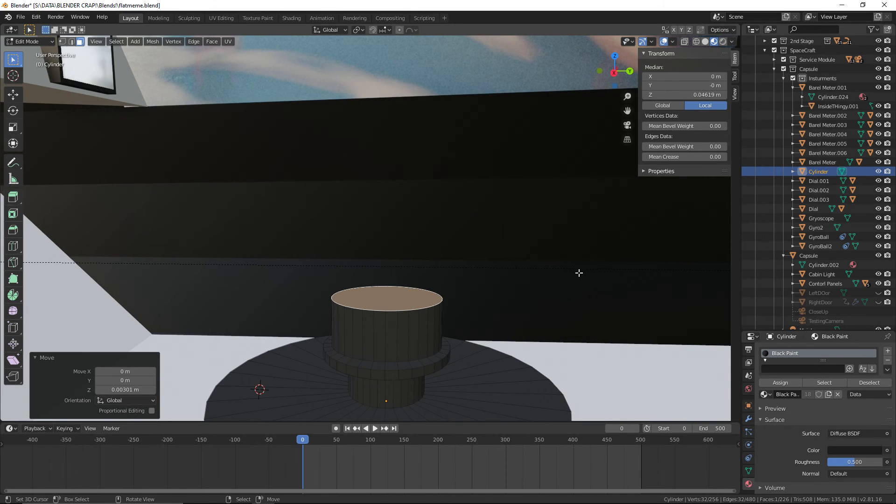
# Taper the grip's top face to about 0.864 along Y and extrude it up about 0.0123 m
pyautogui.press('s')
pyautogui.press('x')
pyautogui.press('y')
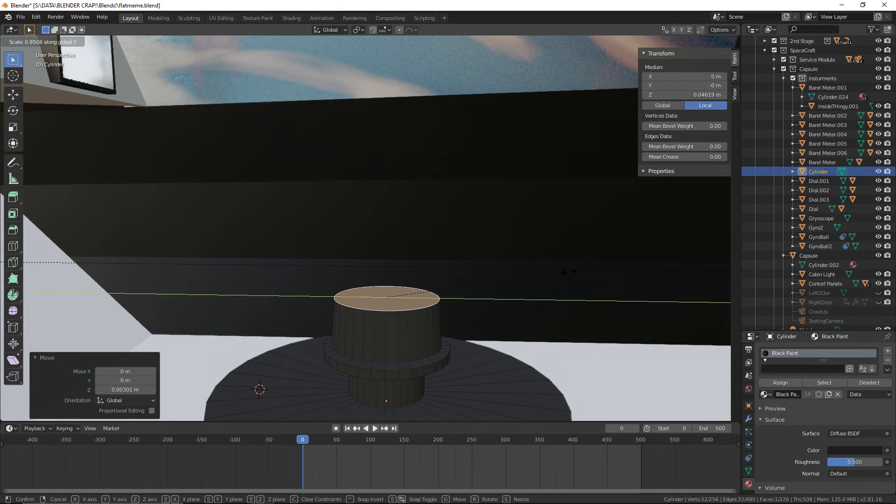
pyautogui.click(552, 270)
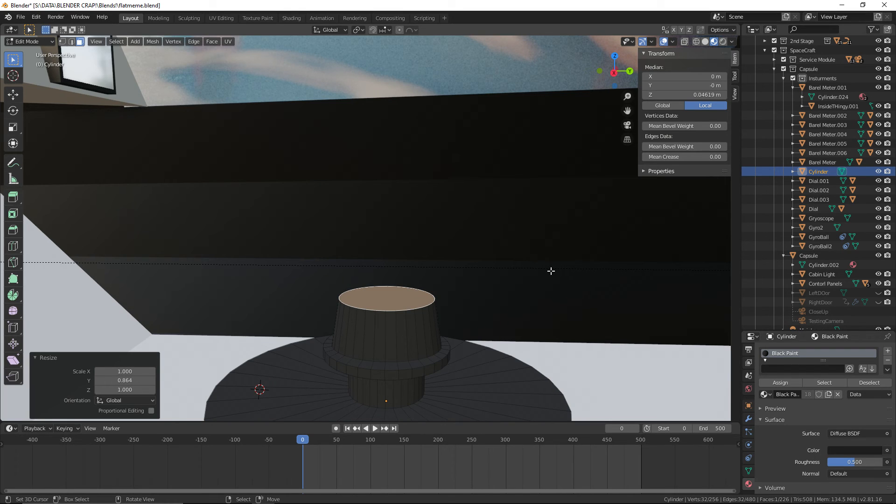
pyautogui.press('g')
pyautogui.press('z')
pyautogui.press('z')
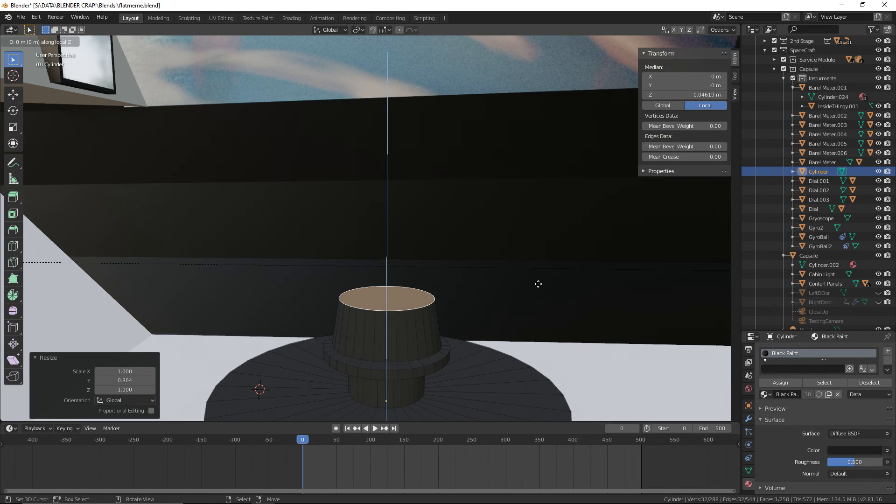
pyautogui.click(536, 255)
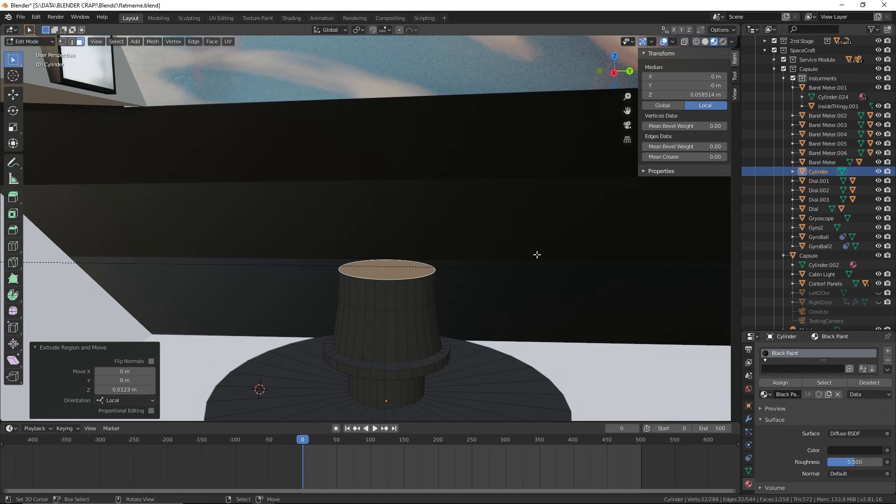
# Widen the grip's top face to about 1.114 along Y and shift it about -0.0039 m along Y
pyautogui.press('s')
pyautogui.press('x')
pyautogui.press('z')
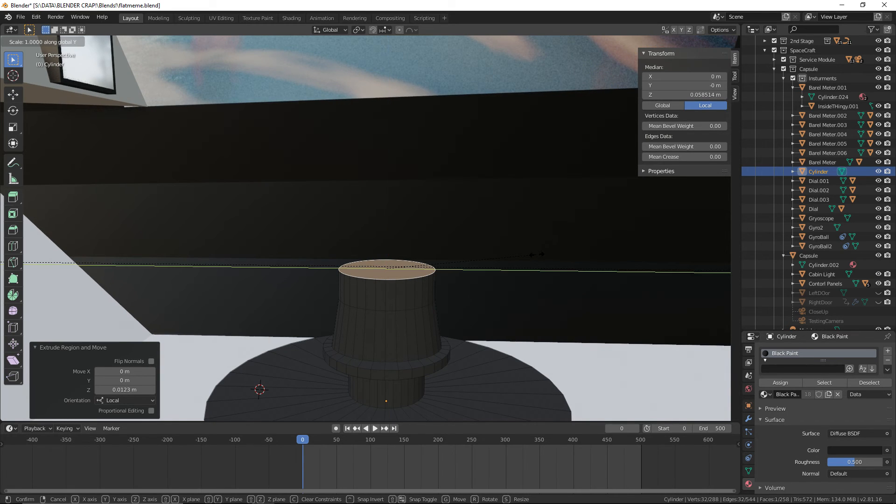
pyautogui.click(549, 254)
pyautogui.press('g')
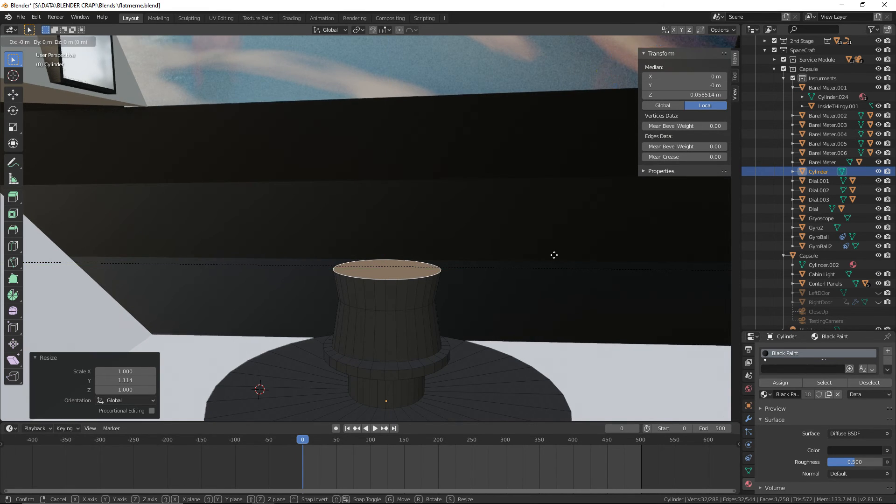
pyautogui.press('y')
pyautogui.click(544, 254)
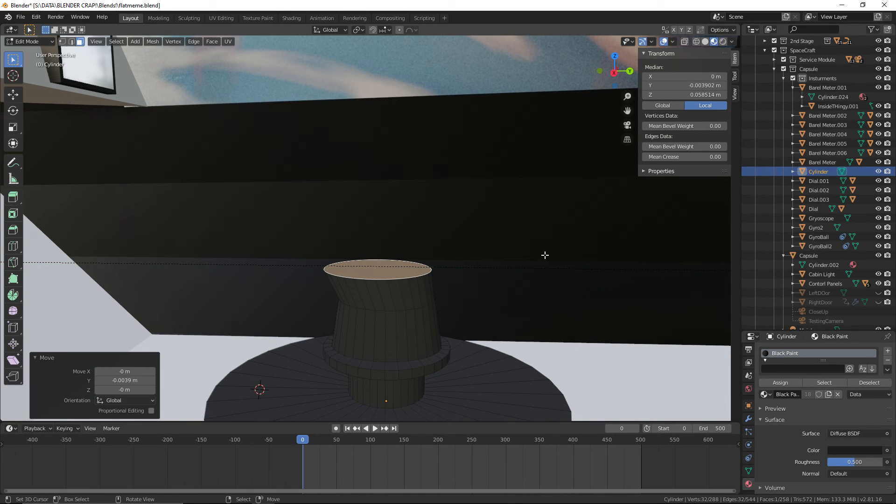
# Extrude the grip's top face up about 0.012 m and narrow it to about 0.911 along Y
pyautogui.press('e')
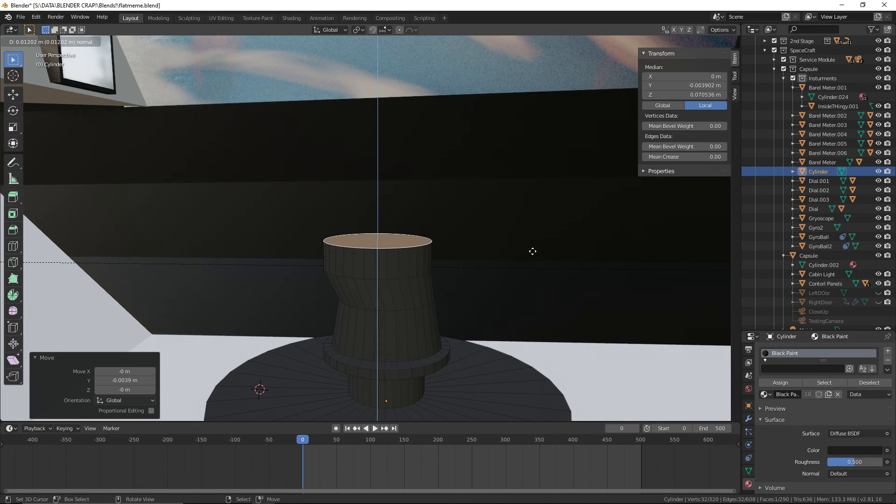
pyautogui.click(533, 251)
pyautogui.press('s')
pyautogui.press('x')
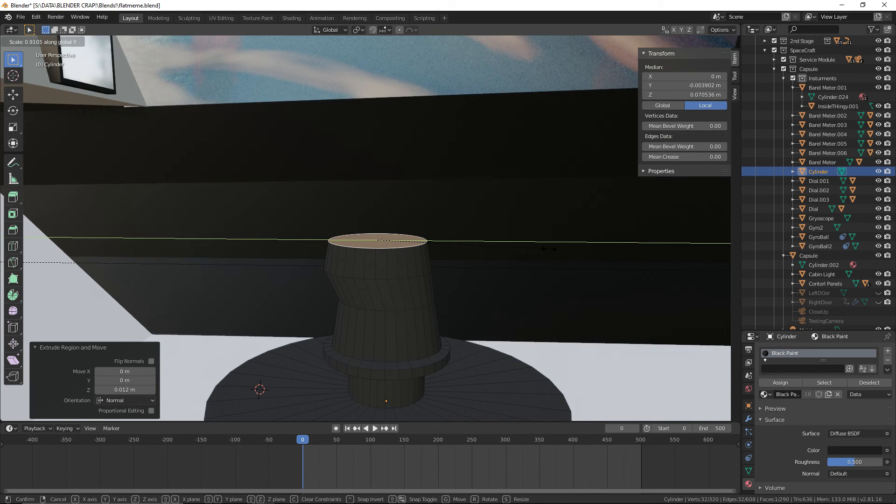
pyautogui.click(549, 249)
pyautogui.keyDown('shift'); pyautogui.moveTo(483, 252); pyautogui.dragTo(514, 264, button='middle'); pyautogui.keyUp('shift')
# Extrude the grip's top face up about 0.0115 m and widen it to about 1.105 along Y
pyautogui.press('e')
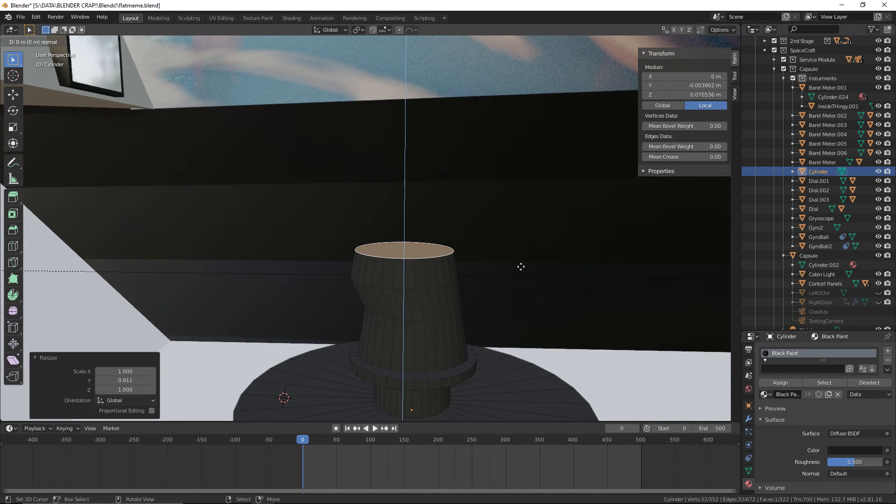
pyautogui.click(522, 240)
pyautogui.press('g')
pyautogui.press('x')
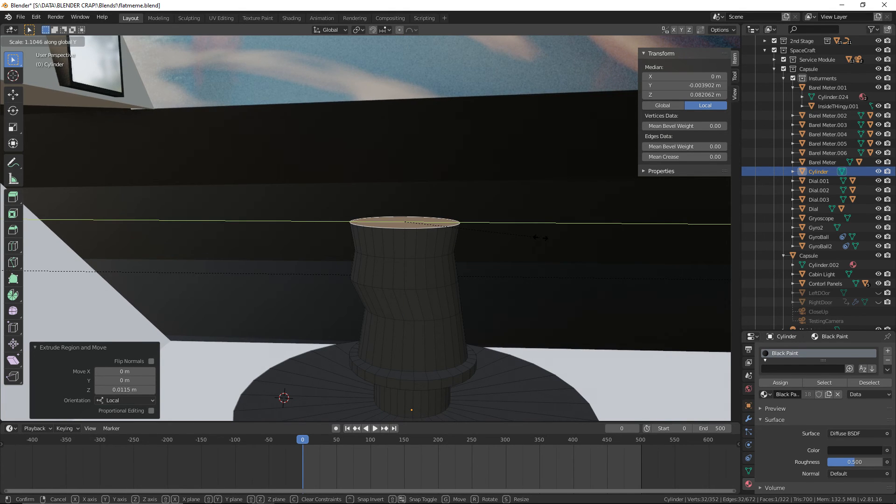
pyautogui.click(540, 238)
# Offset the widened top face of the grip about -0.00385 m along Y
pyautogui.press('g')
pyautogui.press('y')
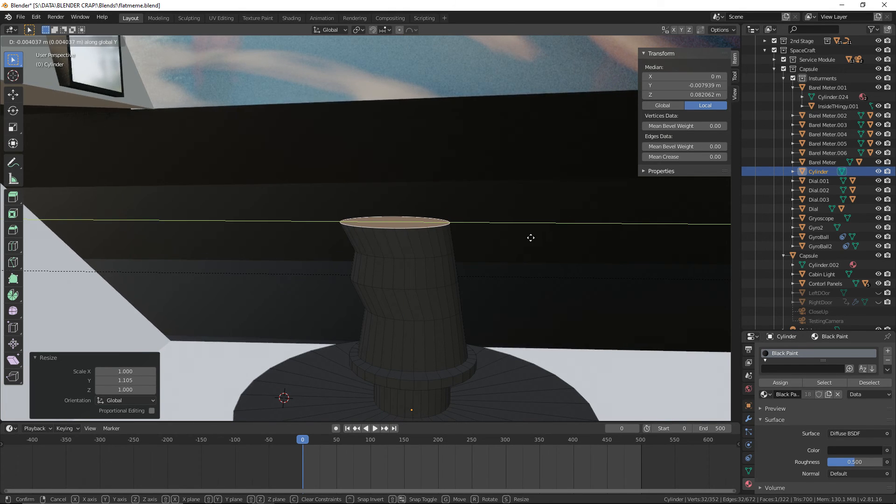
pyautogui.click(531, 237)
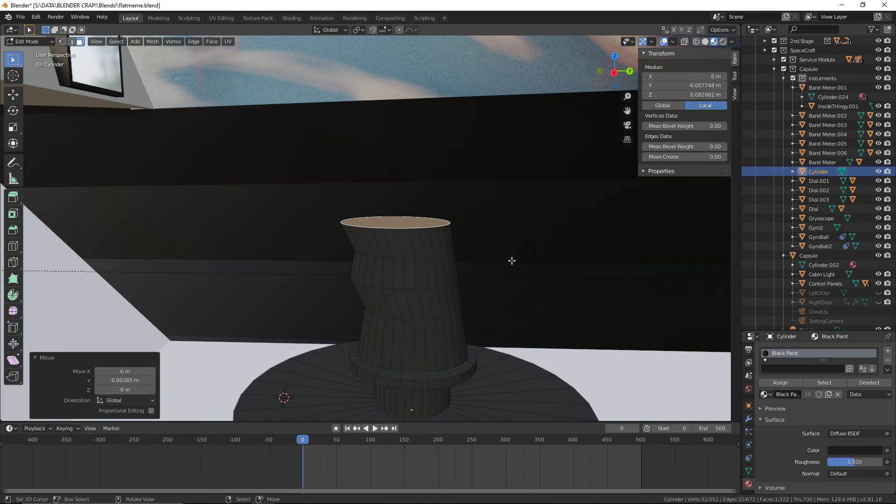
# Extrude the grip's top face up about 0.0122 m and narrow it to about 0.913 along Y
pyautogui.press('e')
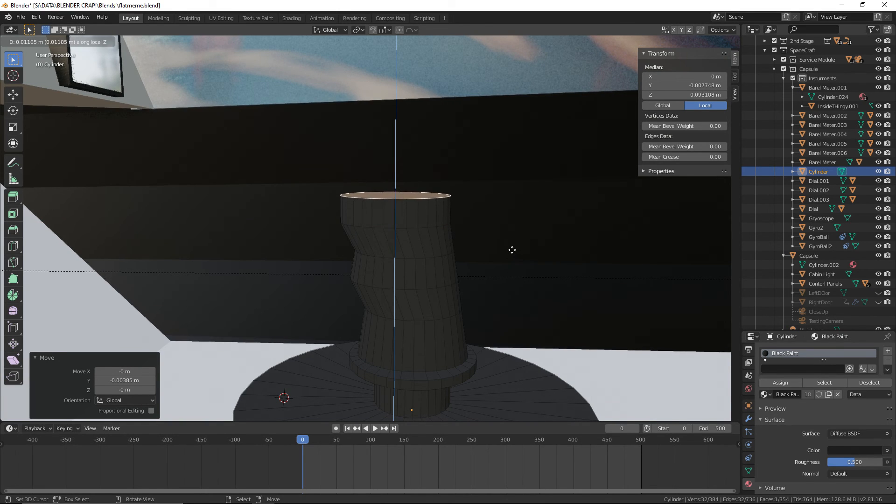
pyautogui.click(512, 247)
pyautogui.press('s')
pyautogui.press('x')
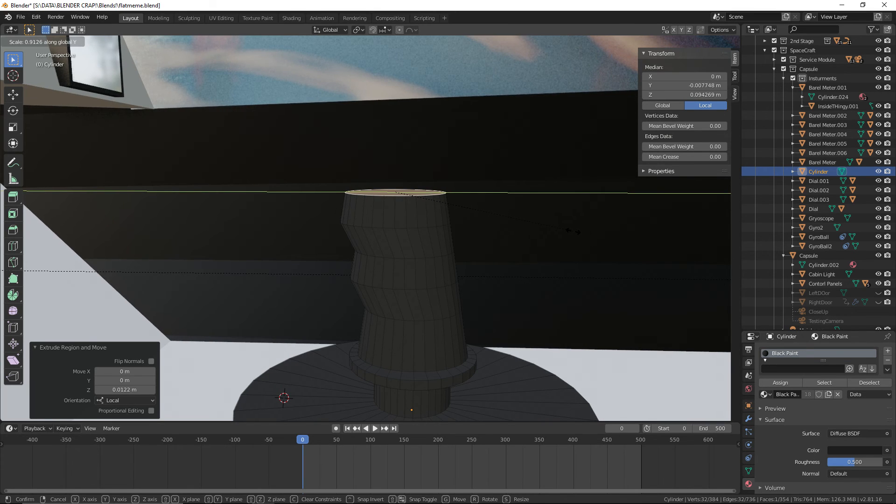
pyautogui.click(569, 232)
# Extrude the grip's top face up about 0.0122 m and widen it to about 1.197 along Y
pyautogui.press('g')
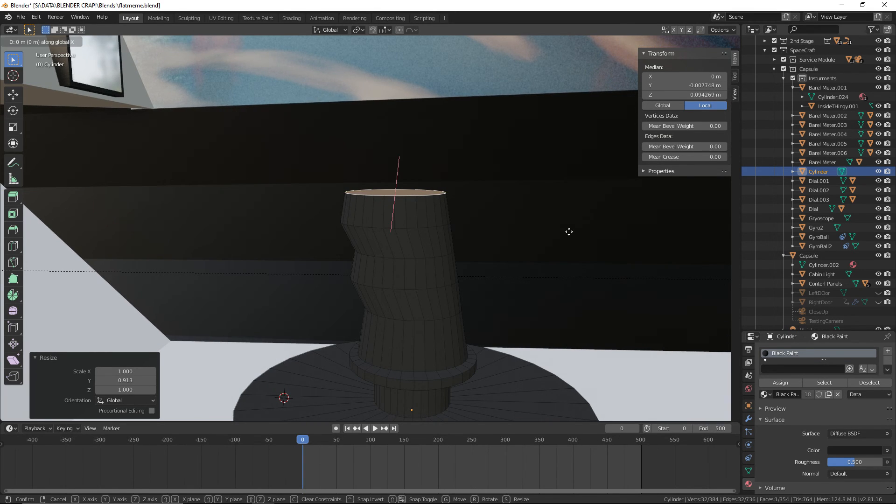
pyautogui.click(569, 232)
pyautogui.scroll(-4, 565, 240)
pyautogui.moveTo(558, 252); pyautogui.dragTo(535, 293, button='middle')
pyautogui.scroll(3, 562, 257)
pyautogui.press('e')
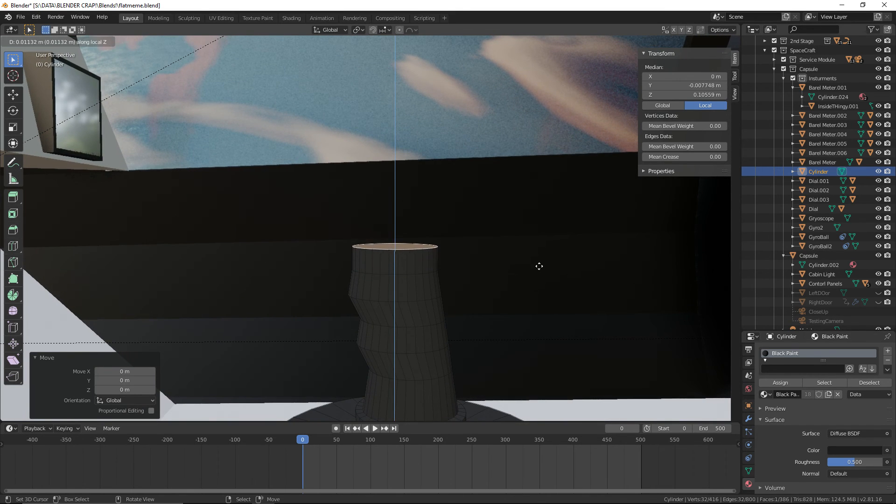
pyautogui.click(538, 265)
pyautogui.press('s')
pyautogui.press('y')
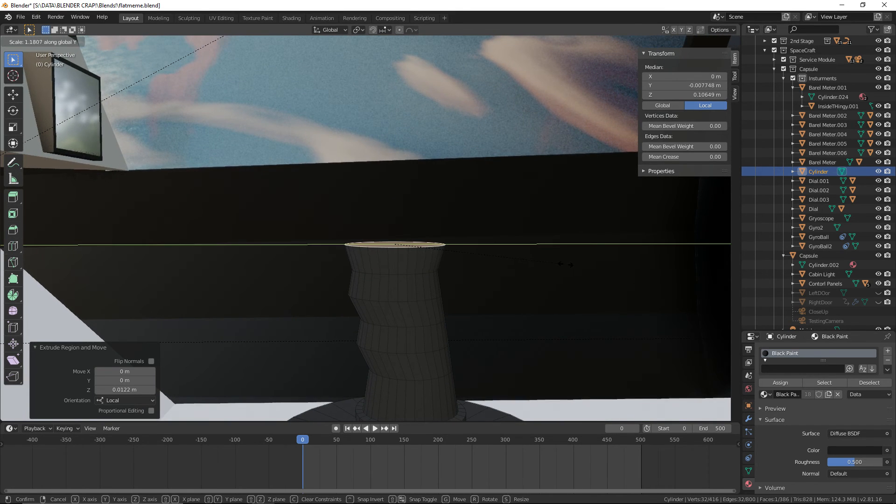
pyautogui.click(565, 264)
# Offset the widened top face of the grip about -0.00542 m along Y
pyautogui.press('g')
pyautogui.press('y')
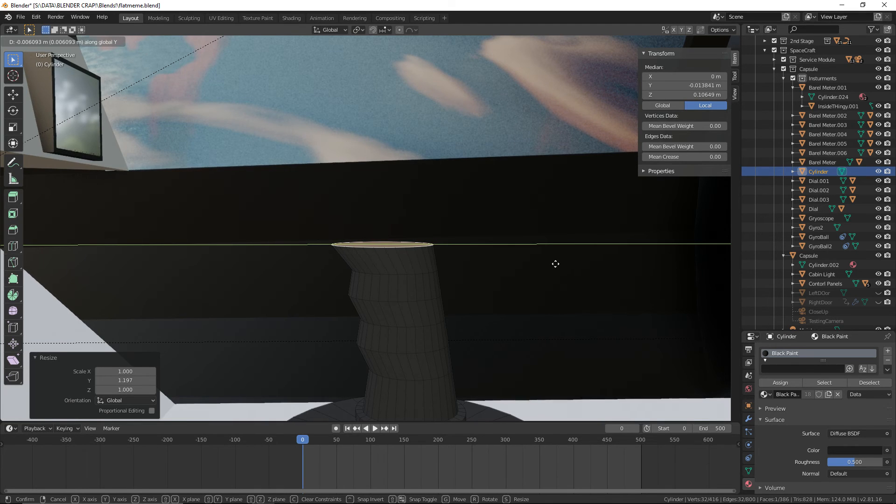
pyautogui.click(557, 263)
# Extrude the grip's top face up about 0.00505 m and scale it uniformly to about 1.58
pyautogui.moveTo(520, 336); pyautogui.dragTo(505, 264, button='middle')
pyautogui.press('e')
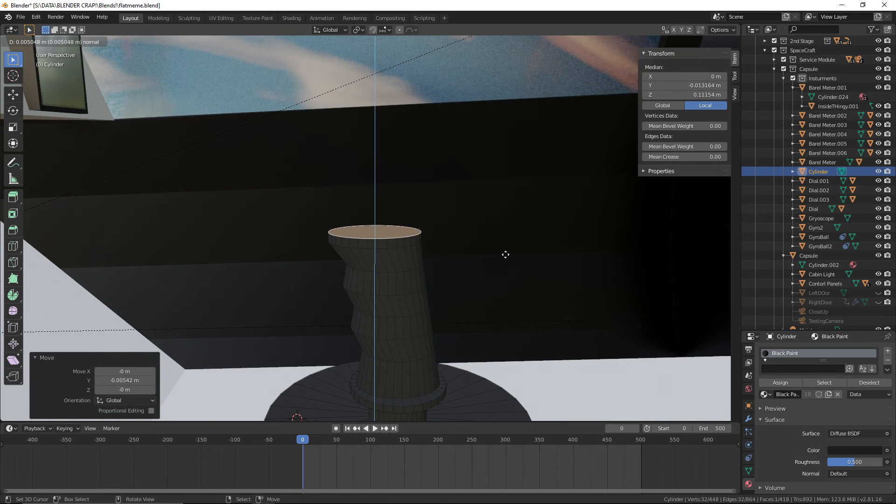
pyautogui.click(505, 254)
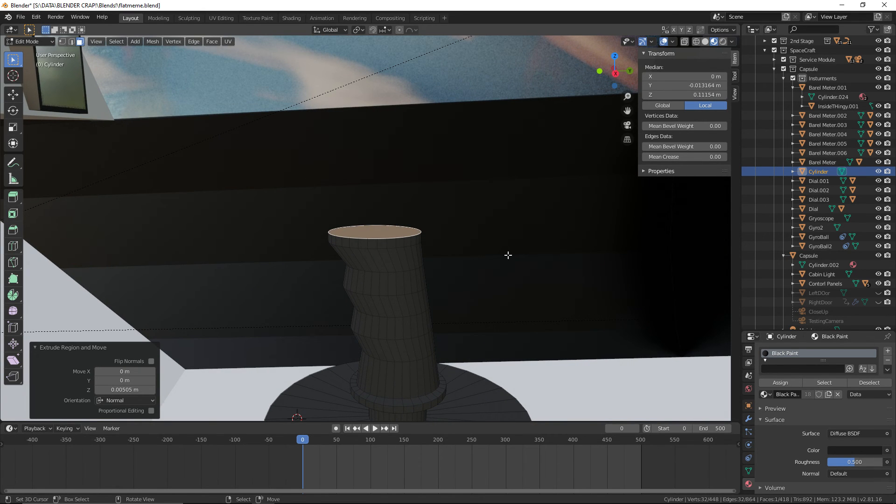
pyautogui.press('s')
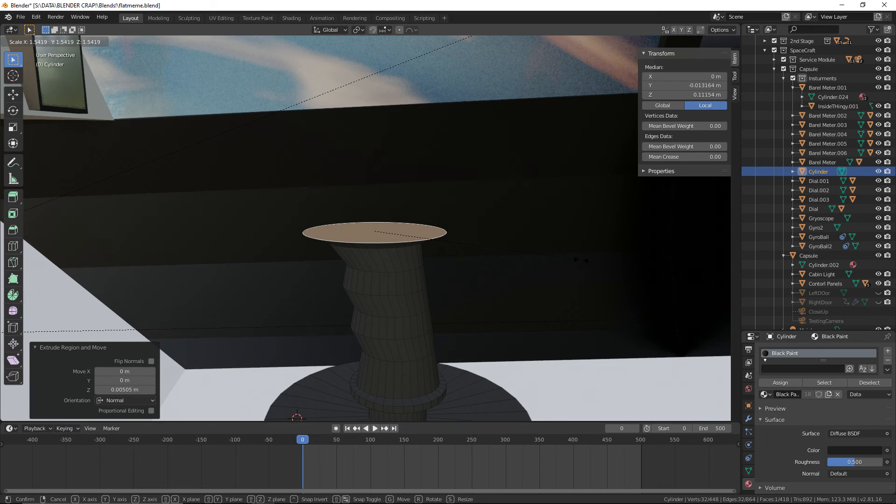
pyautogui.click(584, 260)
# Offset the enlarged top face about -0.00718 m along Y and tilt it about -5.92° around X
pyautogui.press('g')
pyautogui.press('y')
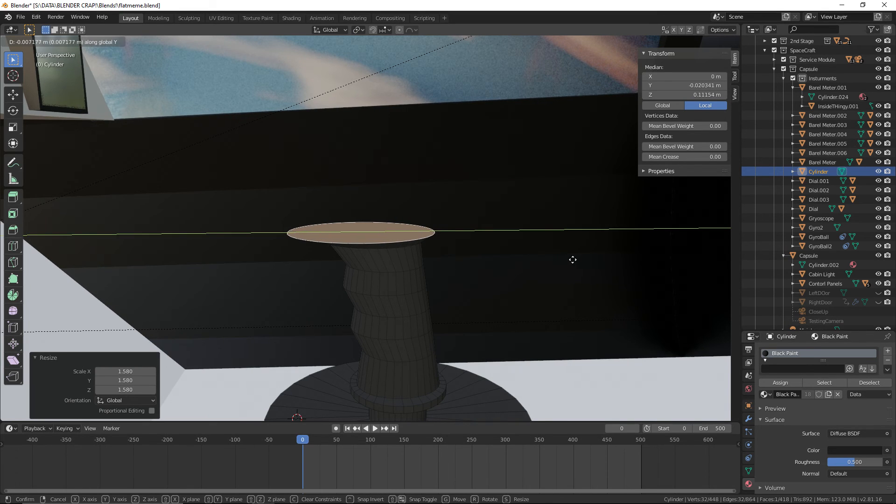
pyautogui.click(572, 260)
pyautogui.press('r')
pyautogui.press('x')
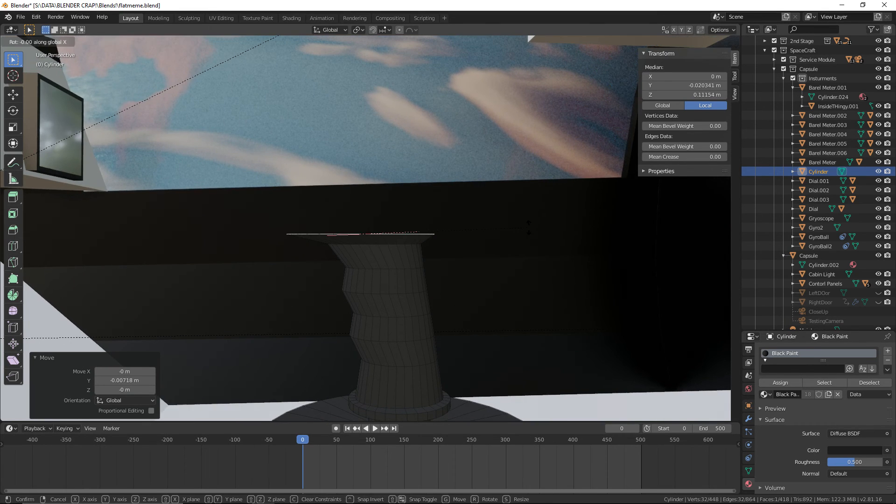
pyautogui.click(534, 244)
# Extrude the tilted top face about 0.0089 m along its normal to form the cap, and return to Object Mode
pyautogui.moveTo(534, 244); pyautogui.dragTo(569, 283, button='middle')
pyautogui.press('e')
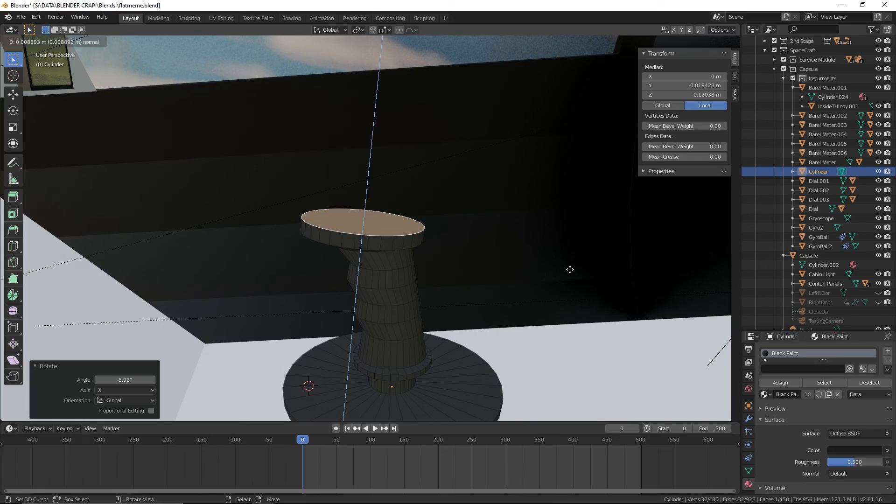
pyautogui.click(570, 270)
pyautogui.moveTo(570, 270); pyautogui.dragTo(550, 240, button='middle')
pyautogui.hotkey('alt', 'a')
pyautogui.scroll(-2, 527, 219)
pyautogui.moveTo(506, 207); pyautogui.dragTo(551, 196, button='middle')
pyautogui.click(25, 42)
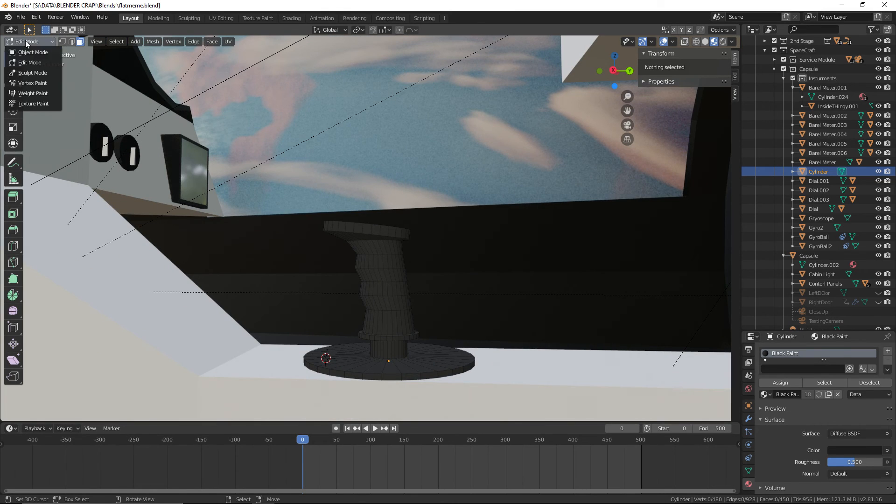
pyautogui.click(32, 52)
# Assign the existing Dull Metal material in a new slot to the ring of faces on the short neck above the base
pyautogui.scroll(-2, 404, 282)
pyautogui.moveTo(404, 282); pyautogui.dragTo(396, 231, button='middle')
pyautogui.scroll(3, 392, 269)
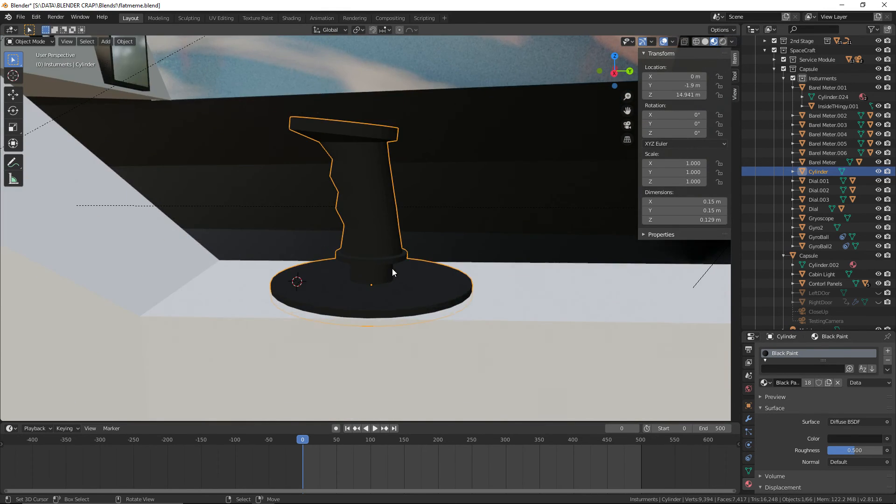
pyautogui.scroll(4, 392, 271)
pyautogui.click(36, 41)
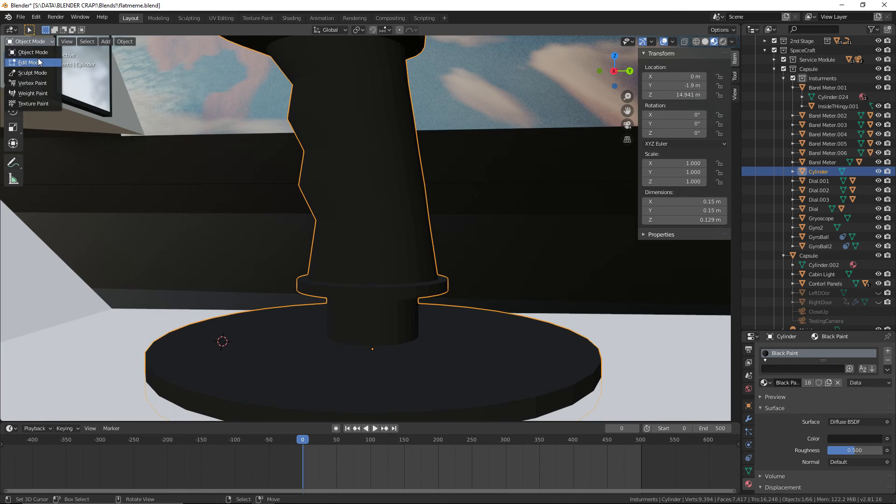
pyautogui.click(37, 61)
pyautogui.moveTo(384, 304); pyautogui.dragTo(376, 294, button='middle')
pyautogui.click(372, 315)
pyautogui.keyDown('alt'); pyautogui.click(376, 315); pyautogui.keyUp('alt')
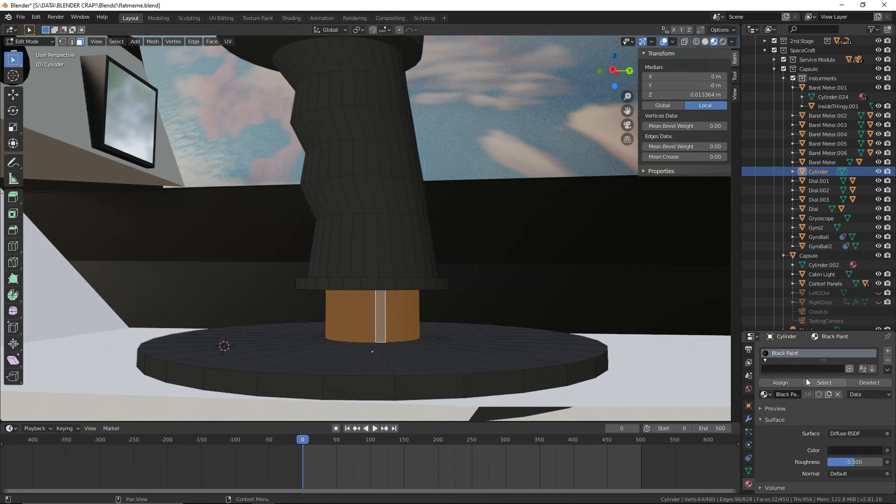
pyautogui.click(884, 351)
pyautogui.click(765, 422)
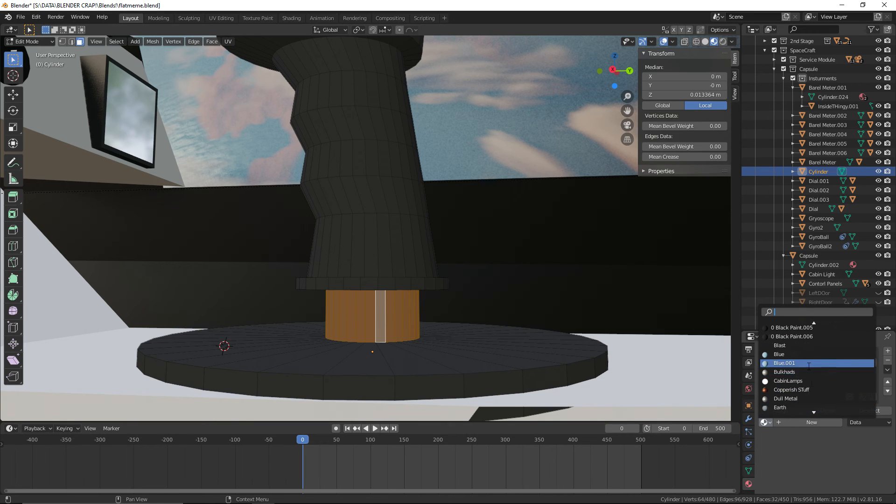
pyautogui.click(793, 398)
pyautogui.click(785, 411)
pyautogui.press('Tab')
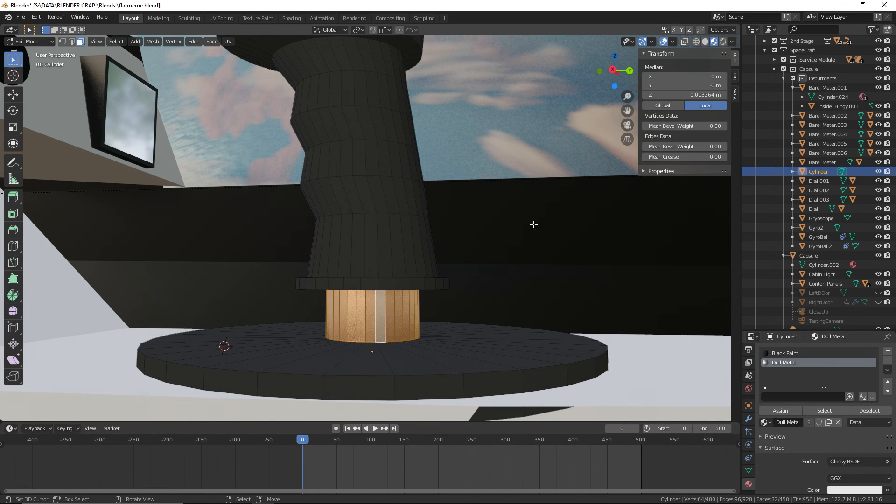
# Compare the hand controller's shape with the Gemini capsule reference photo and inspect its cap from above
pyautogui.moveTo(489, 151); pyautogui.dragTo(520, 134, button='middle')
pyautogui.scroll(-5, 518, 133)
pyautogui.press('ctrl+super+Right')
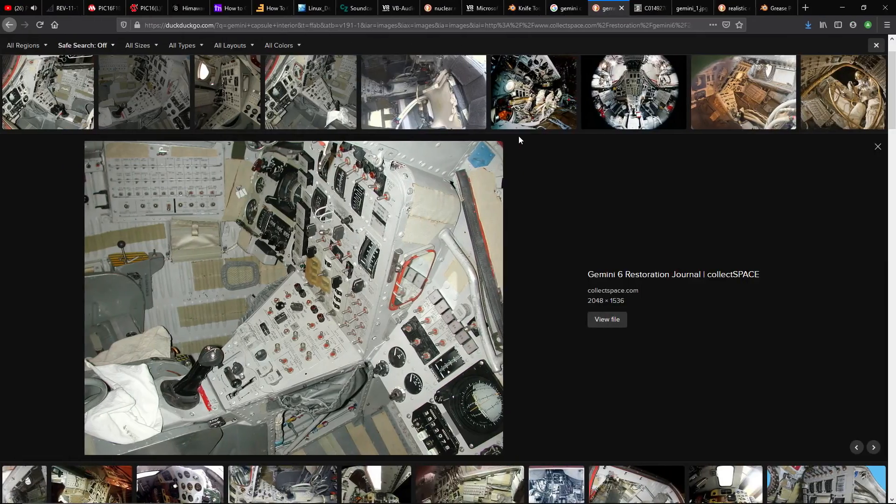
pyautogui.press('ctrl+super+Left')
pyautogui.moveTo(460, 110); pyautogui.dragTo(350, 156, button='middle')
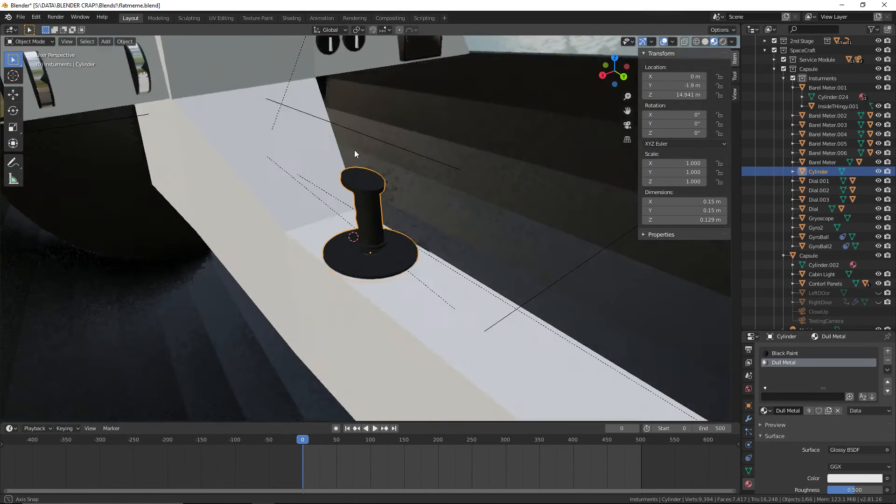
pyautogui.scroll(5, 376, 111)
pyautogui.keyDown('shift'); pyautogui.moveTo(376, 111); pyautogui.dragTo(377, 149, button='middle'); pyautogui.keyUp('shift')
pyautogui.scroll(3, 349, 157)
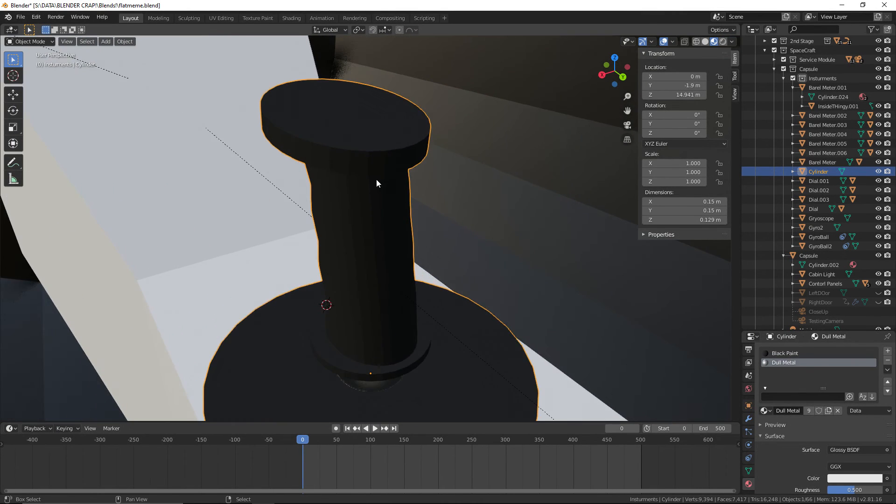
pyautogui.keyDown('shift'); pyautogui.moveTo(376, 179); pyautogui.dragTo(377, 216, button='middle'); pyautogui.keyUp('shift')
pyautogui.moveTo(262, 135); pyautogui.dragTo(164, 88, button='middle')
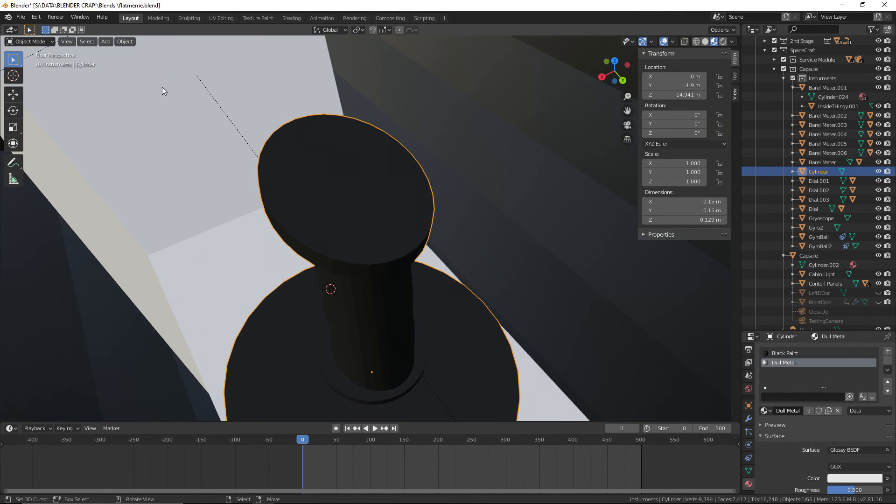
# Assign the existing Black Metal material in a new slot to the cap's side ring and top face
pyautogui.click(20, 42)
pyautogui.click(29, 63)
pyautogui.moveTo(280, 154); pyautogui.dragTo(306, 120, button='middle')
pyautogui.click(348, 144)
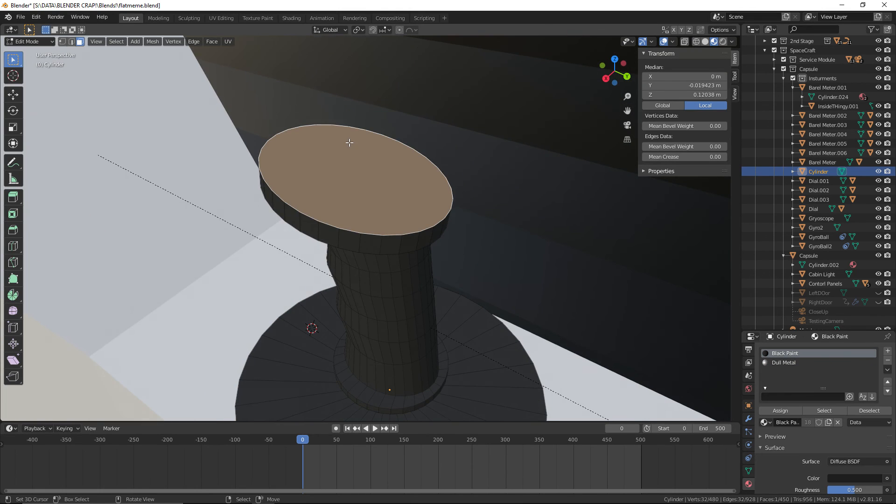
pyautogui.moveTo(348, 144); pyautogui.dragTo(387, 177, button='middle')
pyautogui.keyDown('alt'); pyautogui.click(376, 186); pyautogui.keyUp('alt')
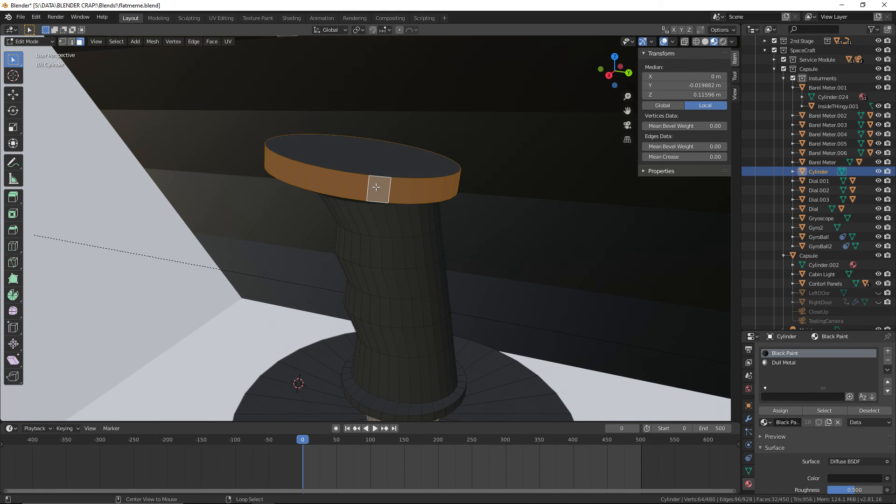
pyautogui.keyDown('shift'); pyautogui.click(380, 160); pyautogui.keyUp('shift')
pyautogui.click(888, 351)
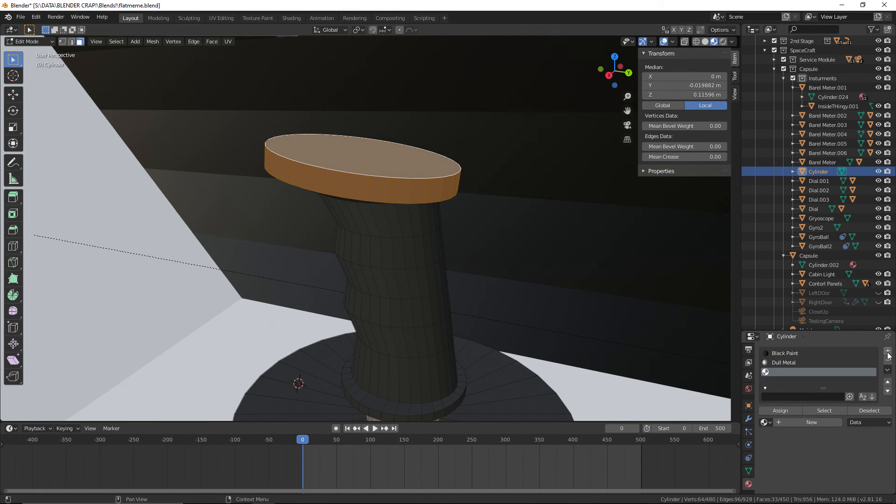
pyautogui.click(765, 420)
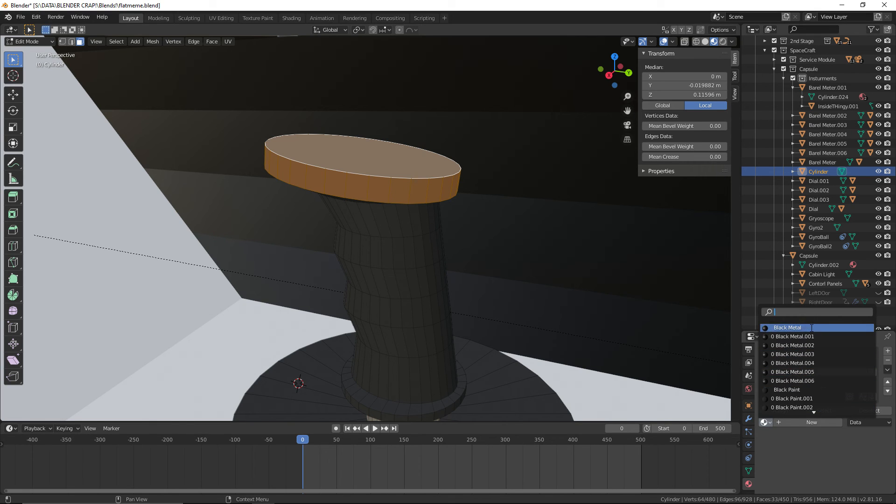
pyautogui.click(815, 357)
pyautogui.click(788, 411)
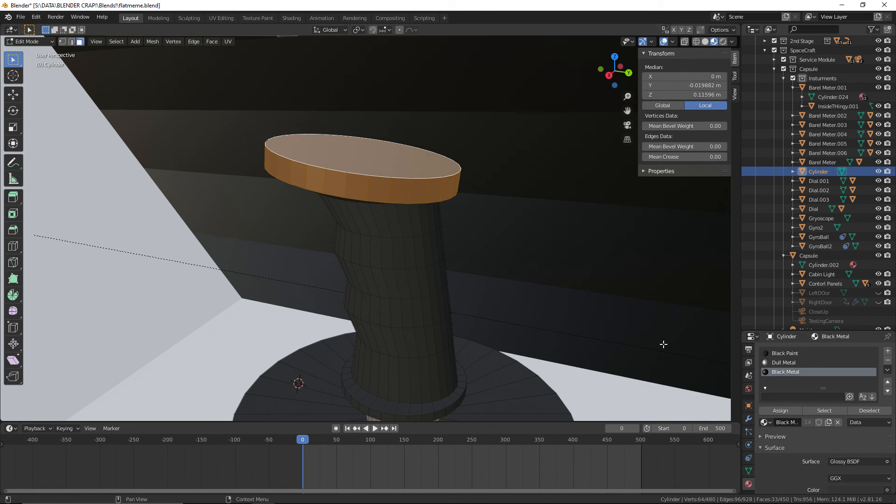
pyautogui.click(26, 43)
pyautogui.click(28, 52)
# Save flatmeme.blend with the hand controller's material changes
pyautogui.scroll(-3, 263, 109)
pyautogui.moveTo(263, 112); pyautogui.dragTo(382, 139, button='middle')
pyautogui.click(19, 16)
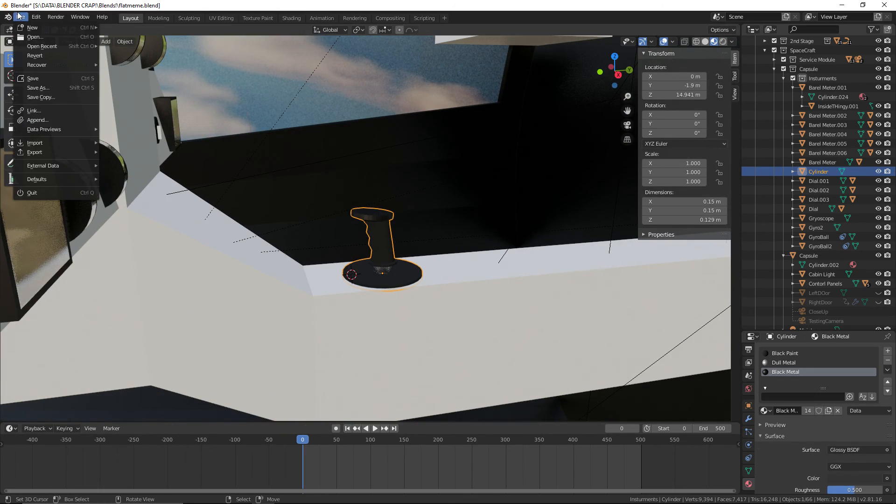
pyautogui.click(36, 79)
# Rename the hand controller object from Cylinder to joyStick
pyautogui.moveTo(398, 107); pyautogui.dragTo(385, 105, button='middle')
pyautogui.rightClick(381, 221)
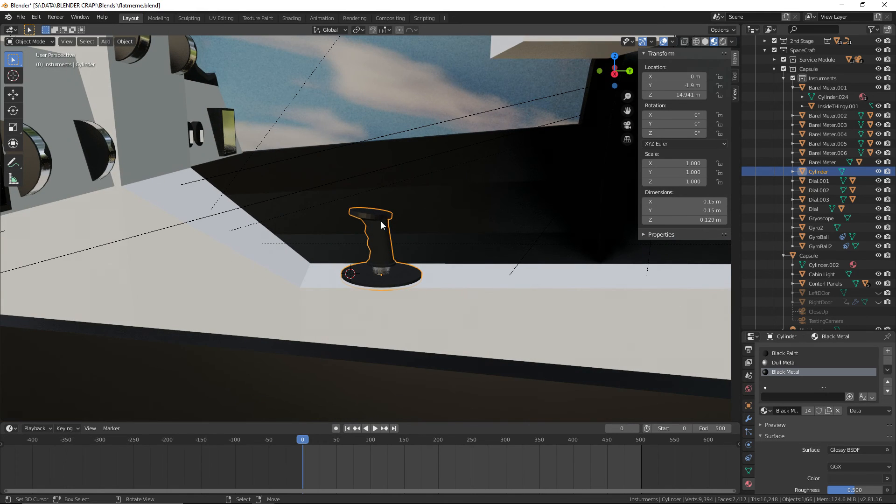
pyautogui.doubleClick(819, 173)
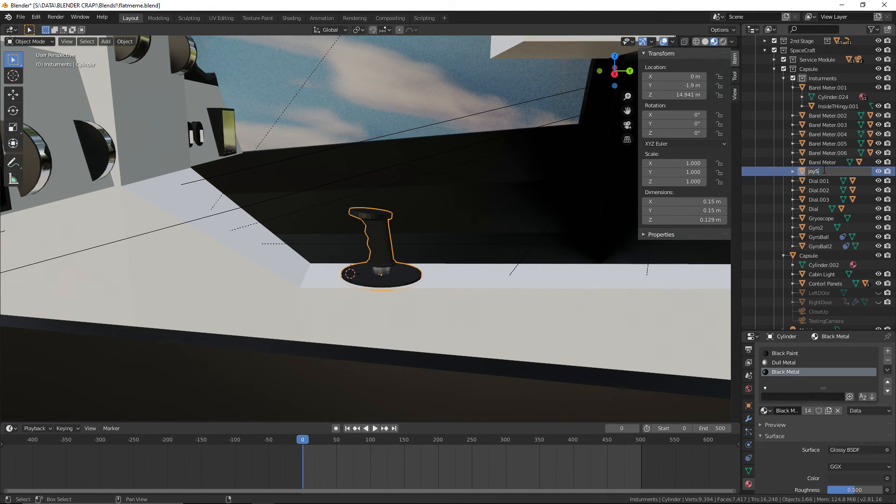
pyautogui.write('joyStick')
pyautogui.press('Return')
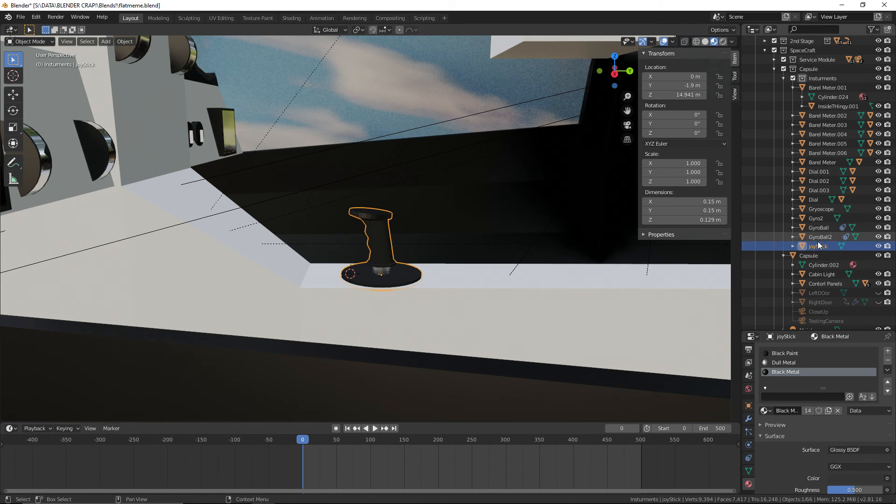
# Parent joyStick to the Contorl Panels object using Object (Keep Transform)
pyautogui.keyDown('shift'); pyautogui.click(465, 299); pyautogui.keyUp('shift')
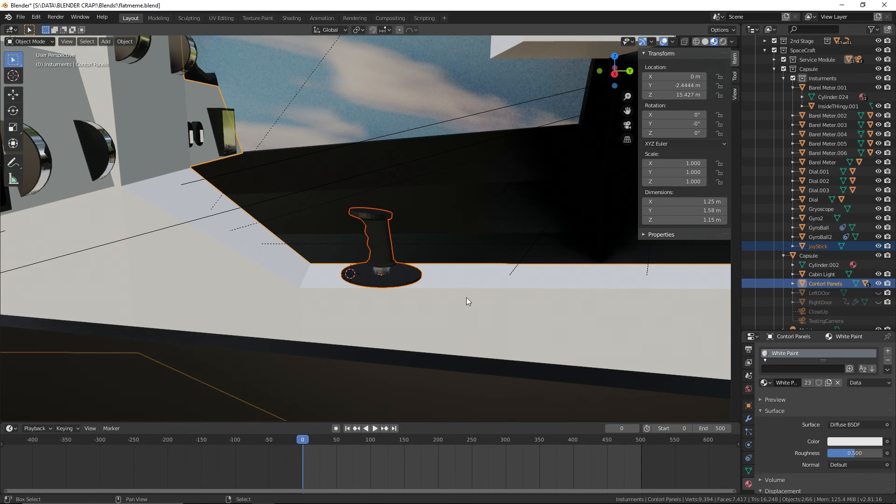
pyautogui.hotkey('ctrl', 'p')
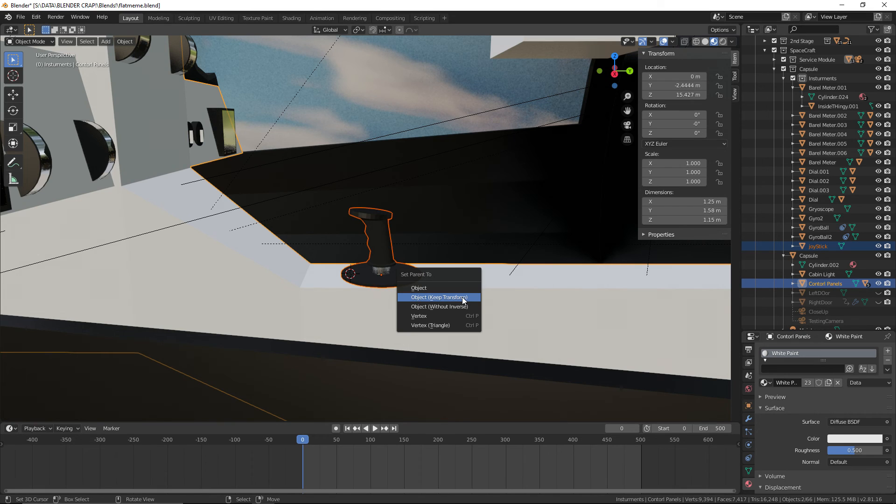
pyautogui.click(462, 297)
pyautogui.moveTo(462, 297); pyautogui.dragTo(374, 137, button='middle')
pyautogui.click(373, 138)
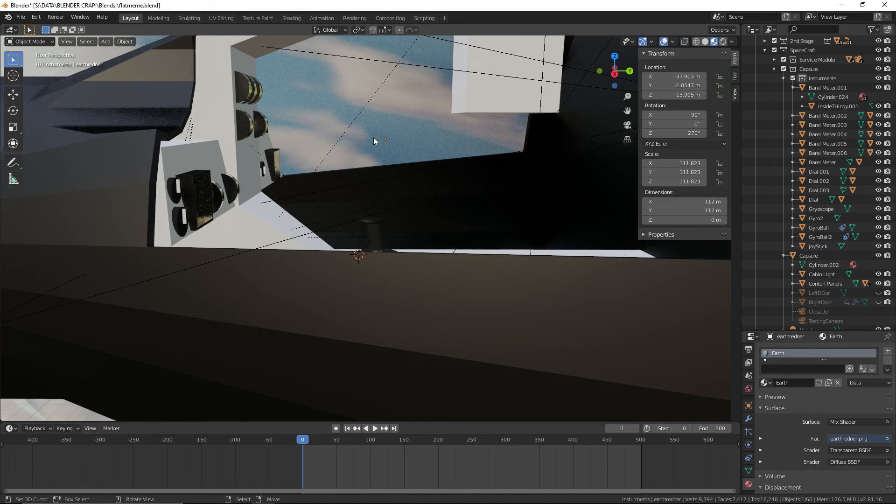
# Save flatmeme.blend after parenting joyStick and scrub the timeline to check the motion
pyautogui.click(20, 17)
pyautogui.click(46, 78)
pyautogui.moveTo(312, 438); pyautogui.dragTo(291, 489)
pyautogui.hotkey('shift', 'F1')
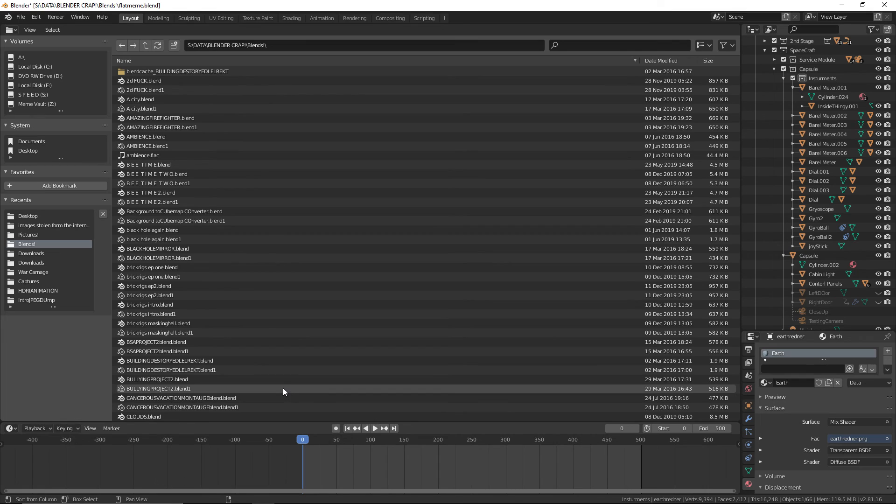
pyautogui.click(886, 6)
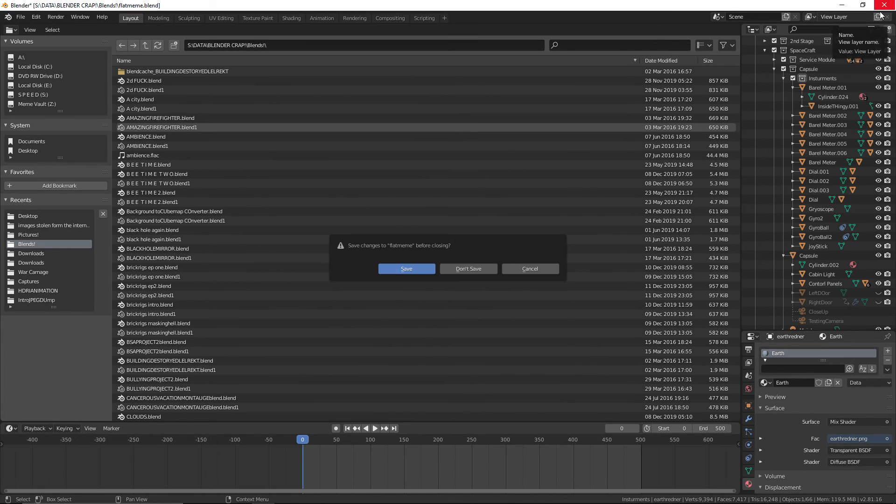
pyautogui.click(468, 267)
pyautogui.moveTo(614, 10)
pyautogui.mouseDown()
pyautogui.moveTo(605, 34)
pyautogui.moveTo(620, 2)
pyautogui.mouseUp()
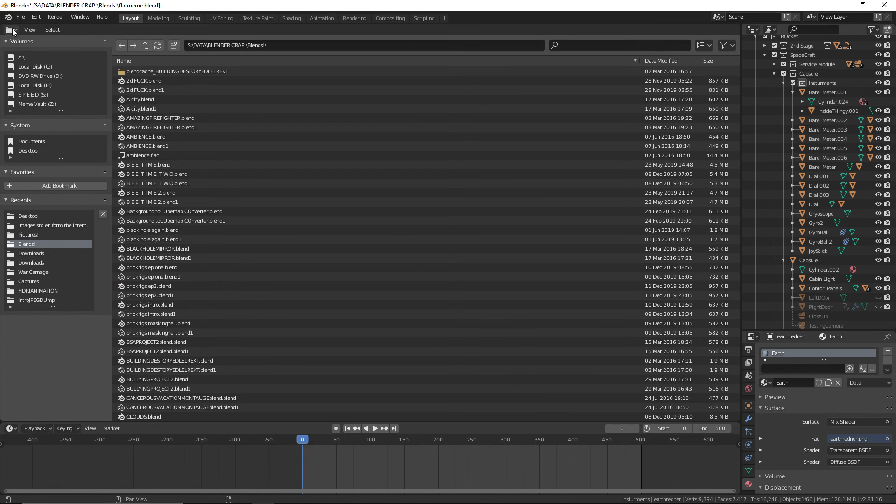
pyautogui.click(13, 32)
pyautogui.click(11, 31)
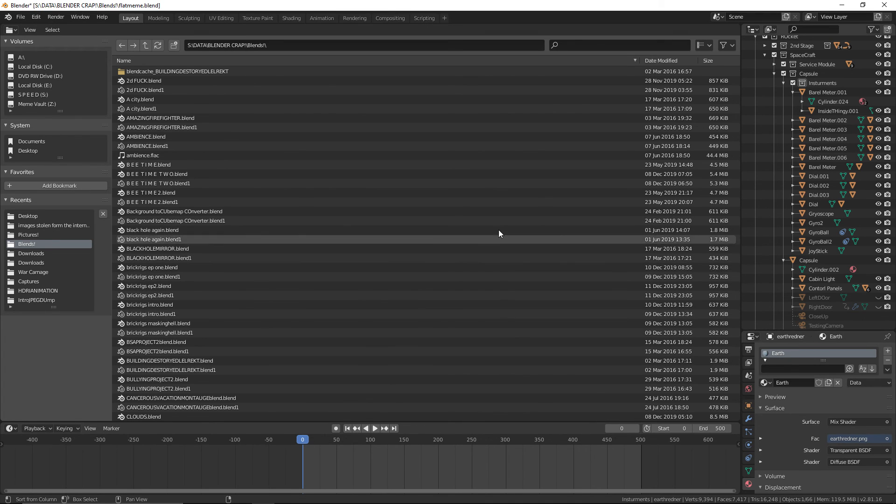
pyautogui.click(11, 30)
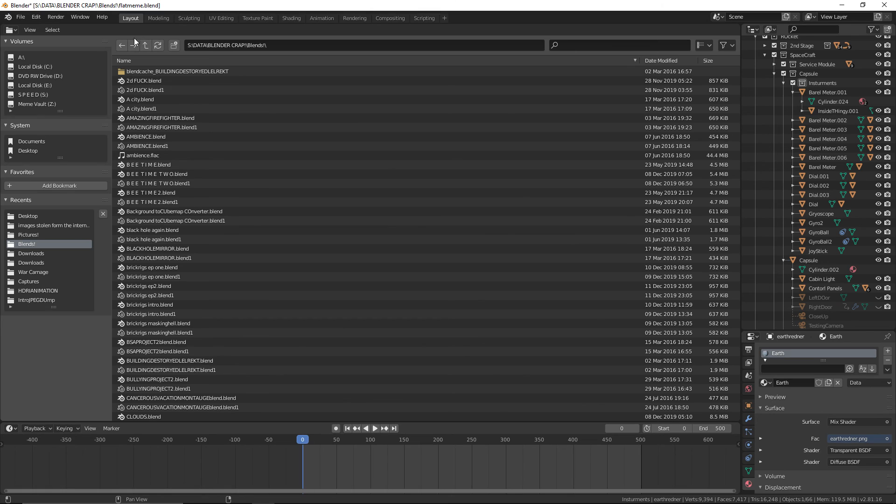
pyautogui.click(14, 30)
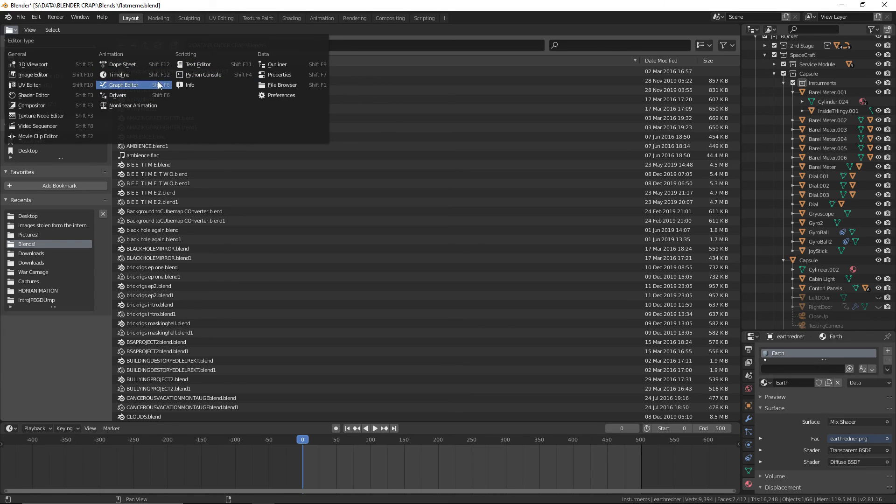
# Save flatmeme.blend under its existing name
pyautogui.click(22, 16)
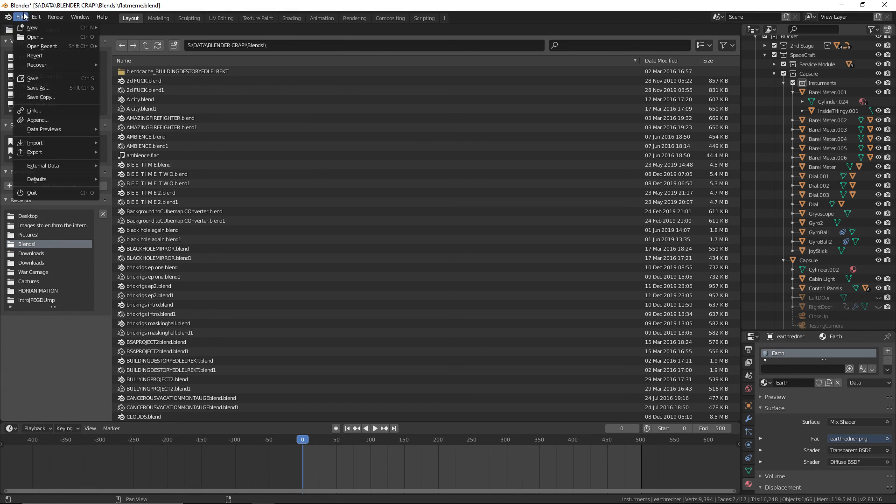
pyautogui.click(33, 78)
pyautogui.click(22, 16)
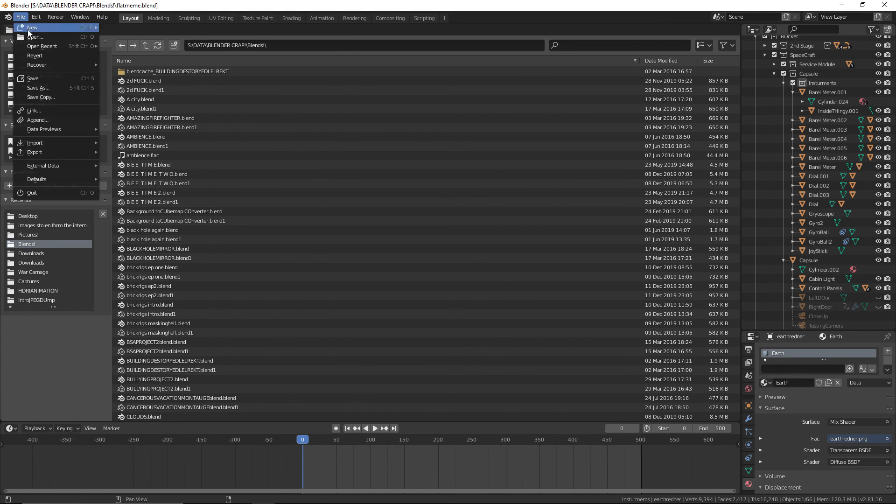
pyautogui.click(41, 88)
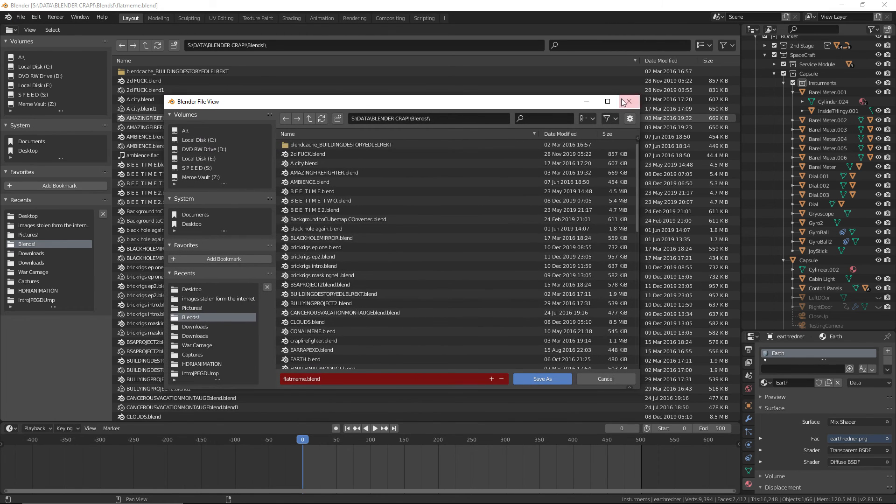
pyautogui.click(623, 102)
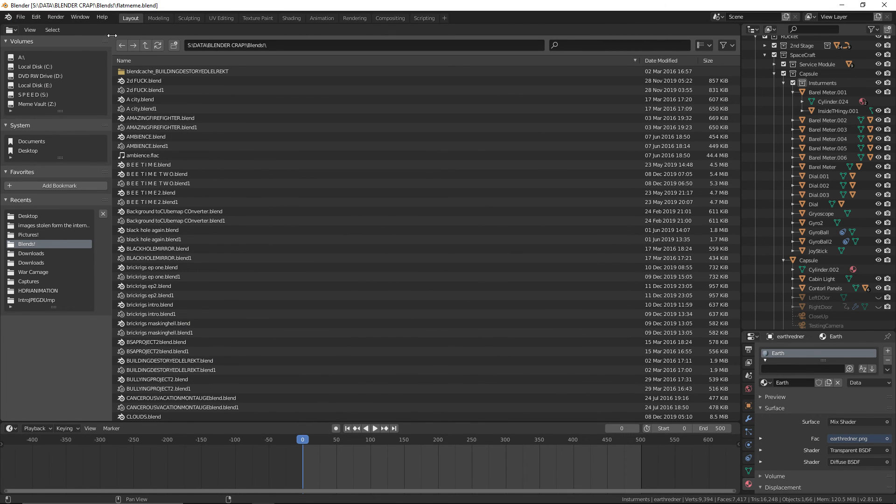
# Switch the main editor area from the File Browser back to the 3D Viewport
pyautogui.click(11, 30)
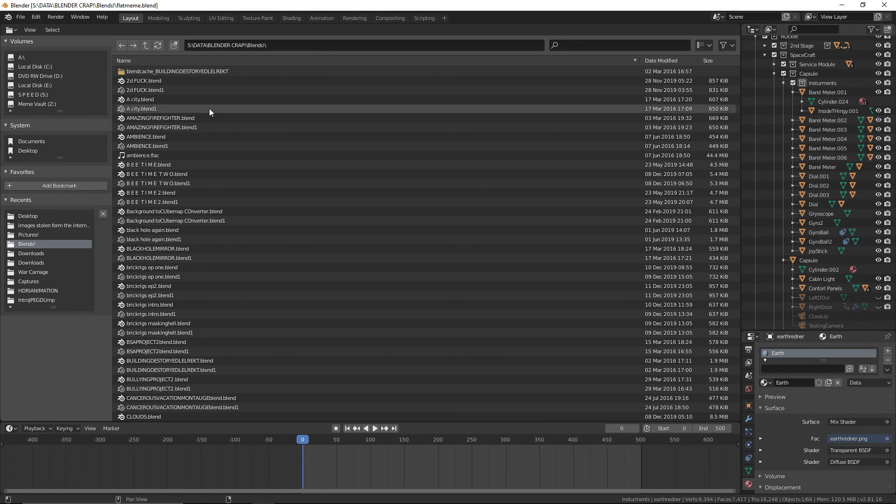
pyautogui.click(200, 155)
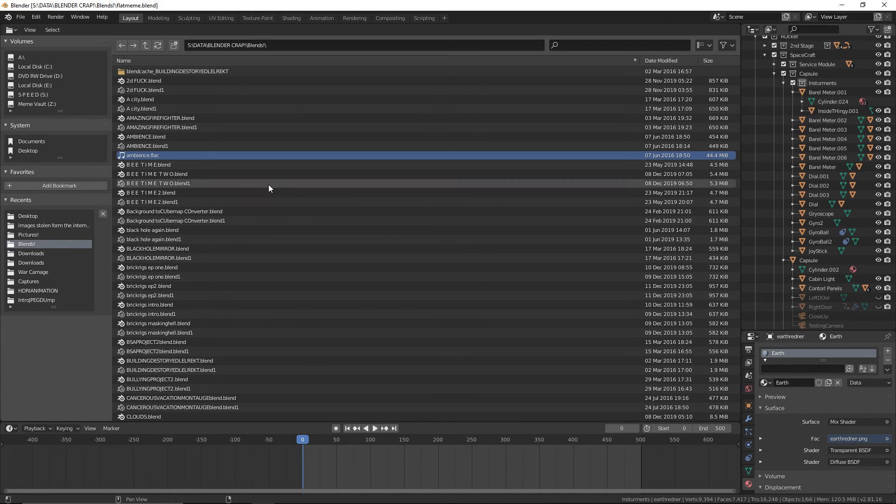
pyautogui.click(61, 44)
pyautogui.click(24, 40)
pyautogui.click(11, 30)
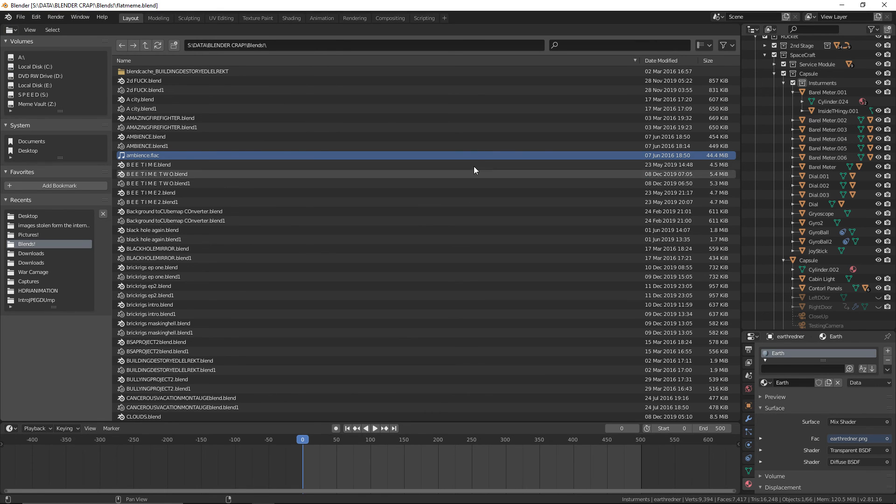
pyautogui.click(11, 30)
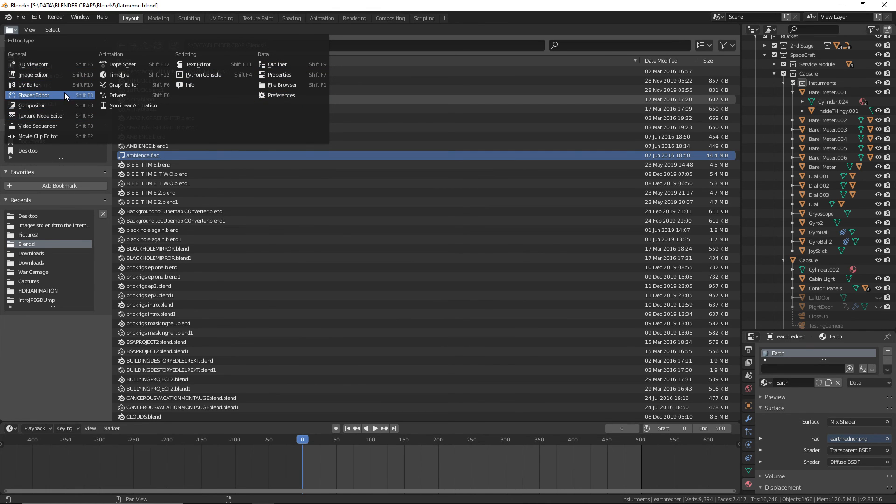
pyautogui.click(38, 64)
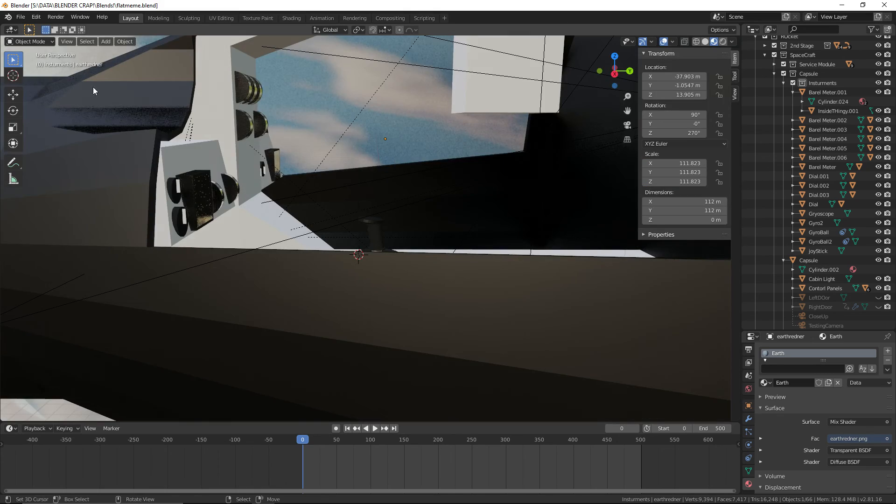
# Frame the instrument panels and joystick in a closer angled view and save flatmeme.blend
pyautogui.moveTo(94, 86); pyautogui.dragTo(359, 225, button='middle')
pyautogui.scroll(5, 429, 221)
pyautogui.scroll(1, 360, 225)
pyautogui.click(19, 19)
pyautogui.click(36, 79)
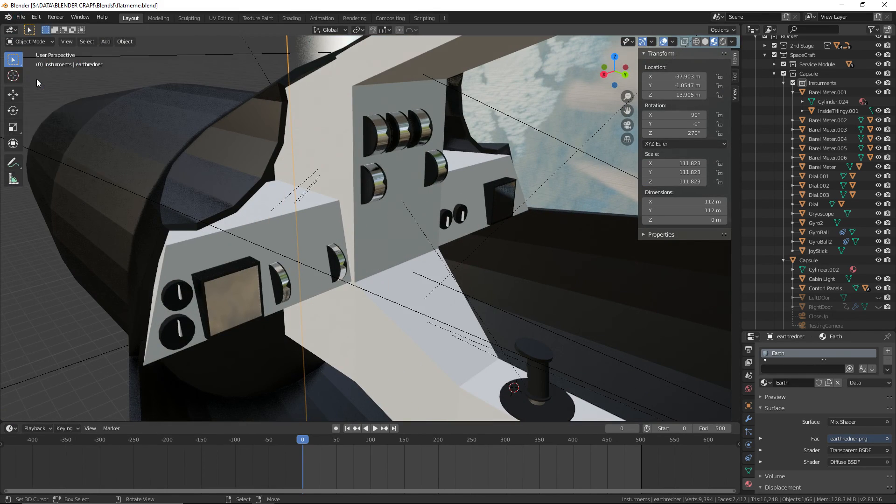
# Parent all seven barrel meters, Dial.002 and Dial.003 to the Contorl Panels object using Object (Keep Transform)
pyautogui.click(281, 282)
pyautogui.keyDown('shift'); pyautogui.click(337, 263); pyautogui.keyUp('shift')
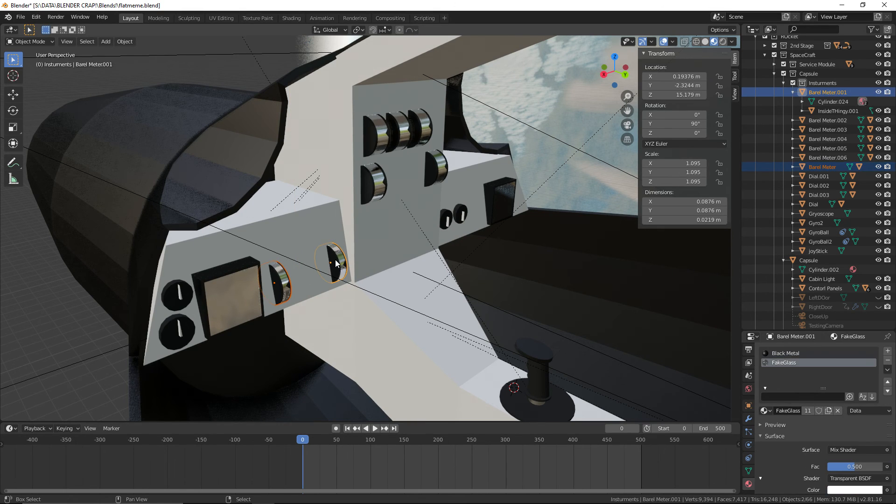
pyautogui.keyDown('shift'); pyautogui.click(372, 189); pyautogui.keyUp('shift')
pyautogui.keyDown('shift'); pyautogui.click(380, 139); pyautogui.keyUp('shift')
pyautogui.keyDown('shift'); pyautogui.click(399, 133); pyautogui.keyUp('shift')
pyautogui.keyDown('shift'); pyautogui.click(421, 127); pyautogui.keyUp('shift')
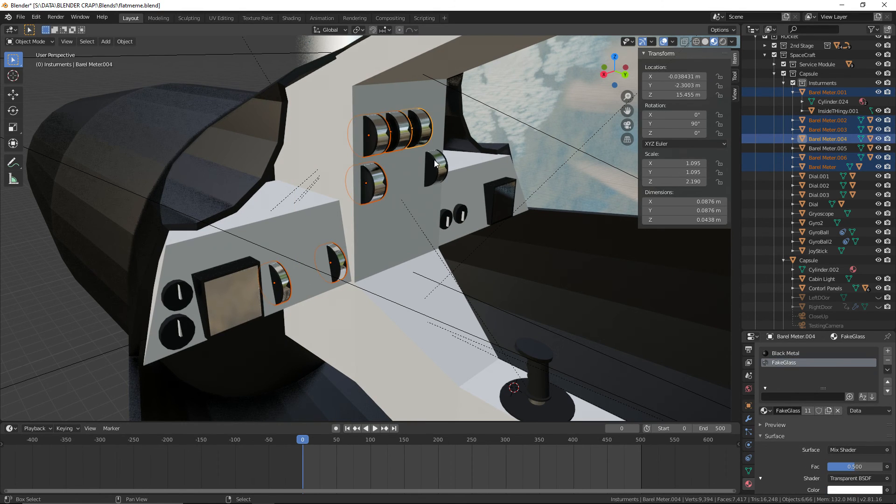
pyautogui.keyDown('shift'); pyautogui.click(436, 166); pyautogui.keyUp('shift')
pyautogui.keyDown('shift'); pyautogui.click(459, 213); pyautogui.keyUp('shift')
pyautogui.keyDown('shift'); pyautogui.click(446, 220); pyautogui.keyUp('shift')
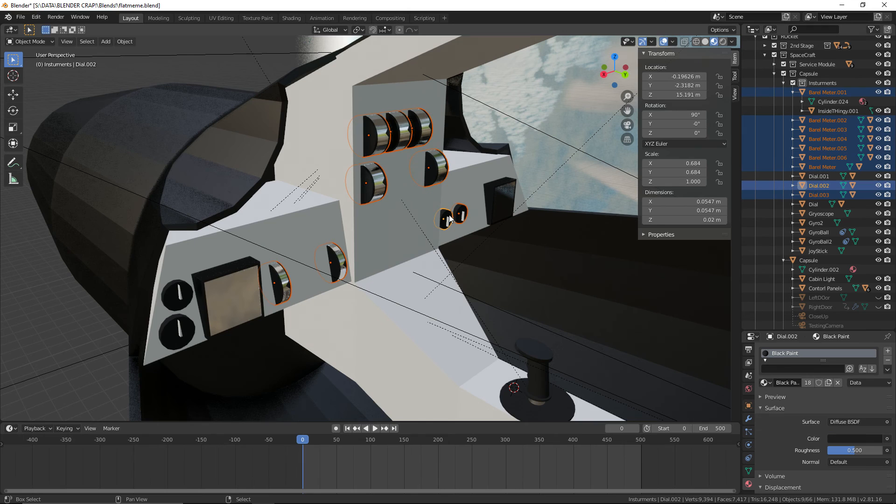
pyautogui.keyDown('shift'); pyautogui.click(395, 206); pyautogui.keyUp('shift')
pyautogui.hotkey('ctrl', 'p')
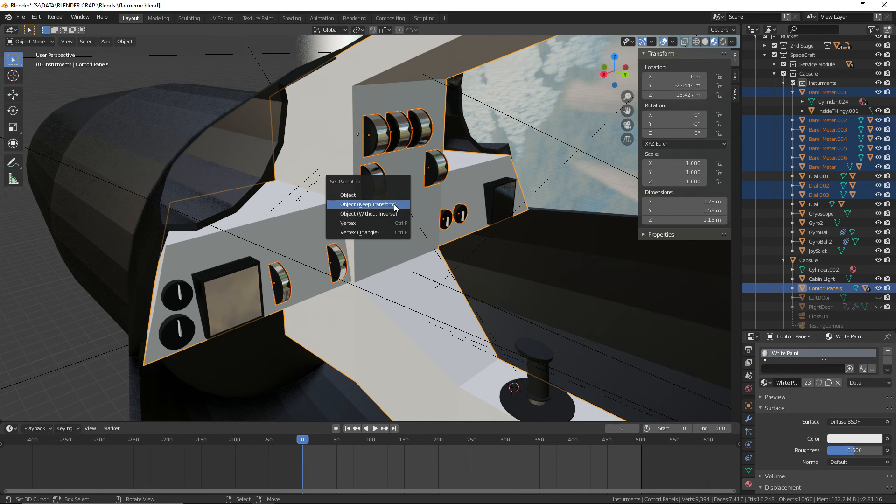
pyautogui.click(400, 204)
# Scrub the timeline to check the newly parented instruments, and save flatmeme.blend
pyautogui.click(405, 290)
pyautogui.press('space')
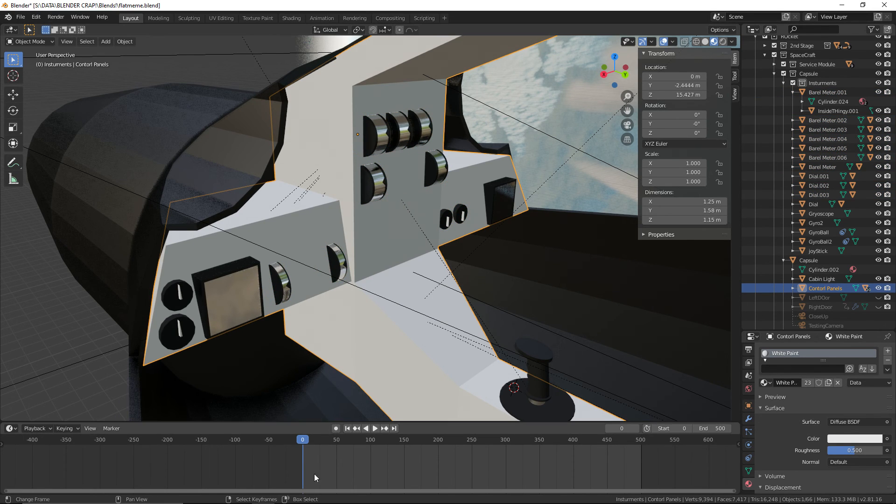
pyautogui.moveTo(343, 466); pyautogui.dragTo(161, 449)
pyautogui.click(20, 16)
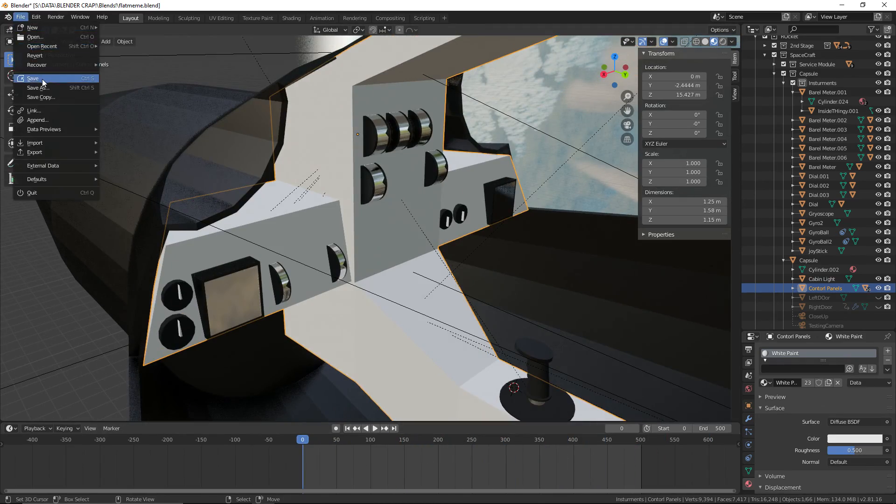
pyautogui.click(42, 79)
# Look through TestingCamera, select it and set its Z rotation to 161° so it faces the control panels
pyautogui.moveTo(204, 121); pyautogui.dragTo(231, 129, button='middle')
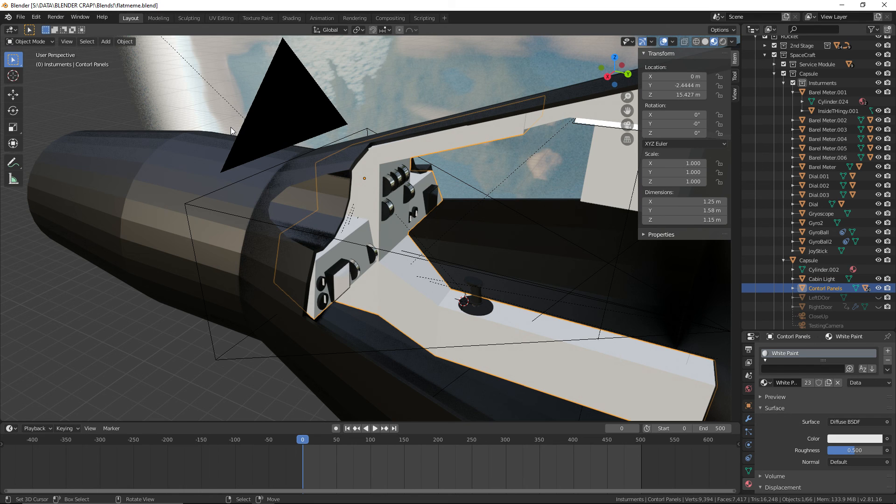
pyautogui.press('KP_0')
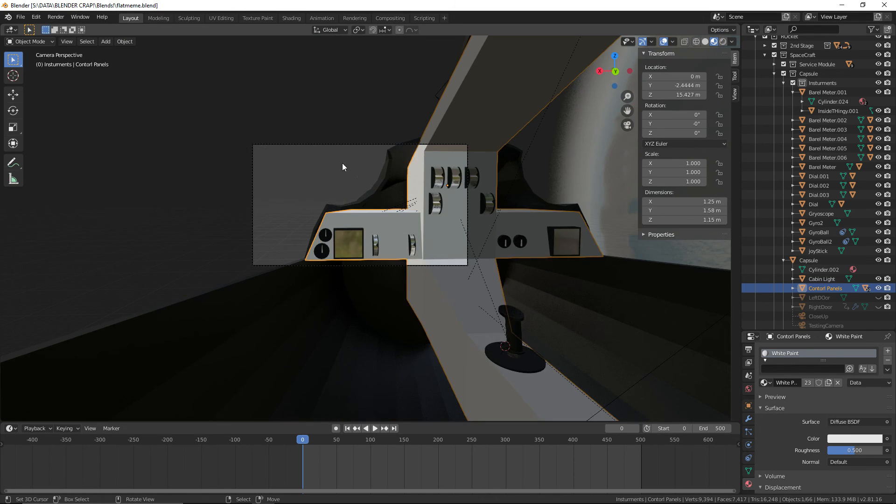
pyautogui.click(502, 291)
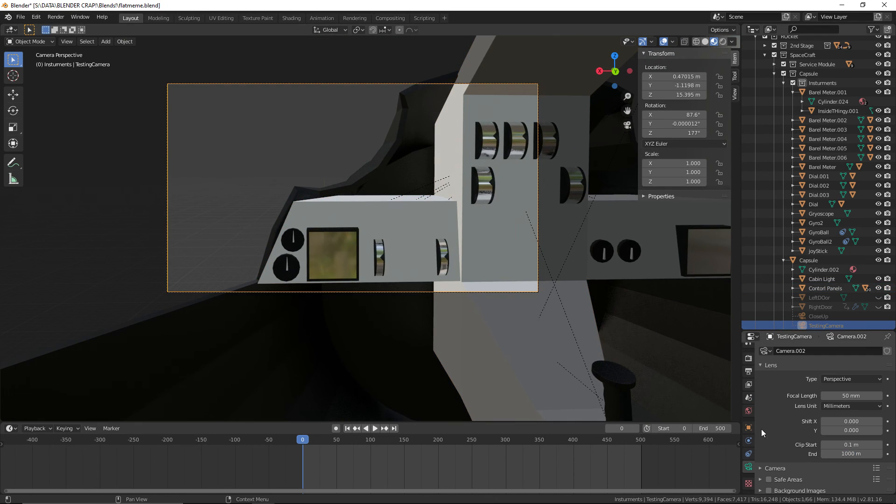
pyautogui.click(749, 428)
pyautogui.moveTo(846, 428); pyautogui.dragTo(826, 427)
# Set TestingCamera's focal length to 30 mm and save flatmeme.blend
pyautogui.click(749, 467)
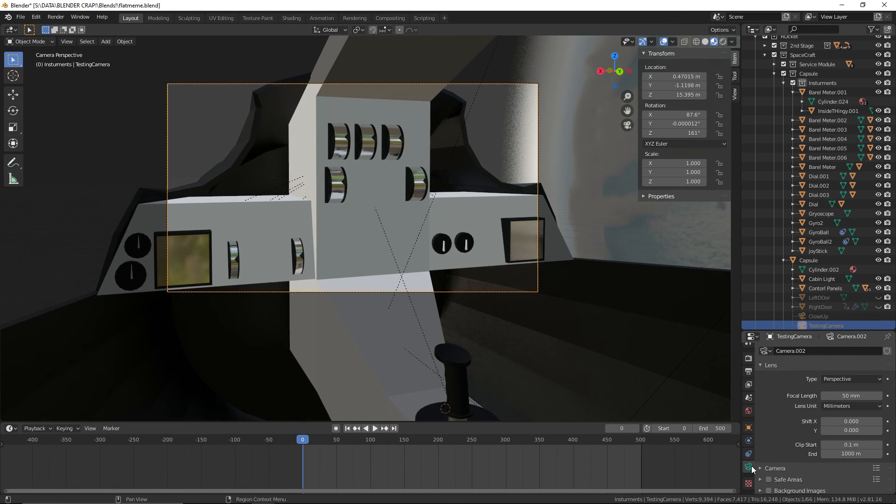
pyautogui.click(858, 396)
pyautogui.write('30')
pyautogui.press('Return')
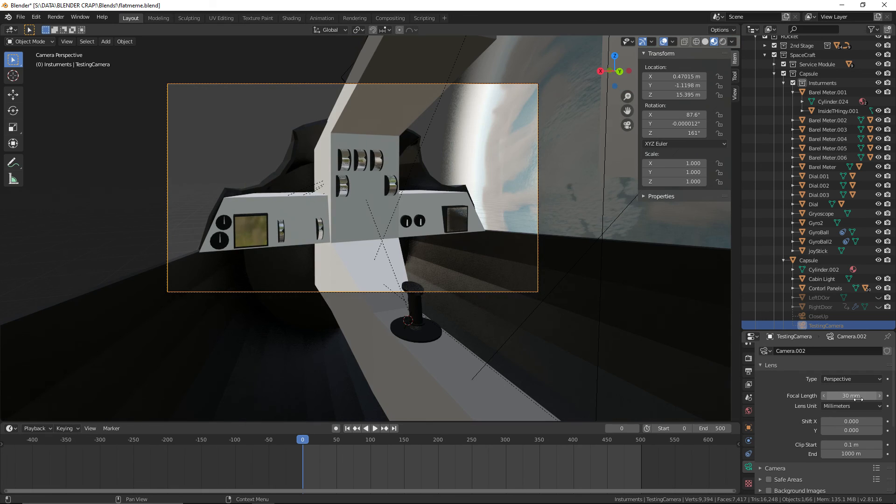
pyautogui.scroll(4, 615, 335)
pyautogui.scroll(-4, 593, 260)
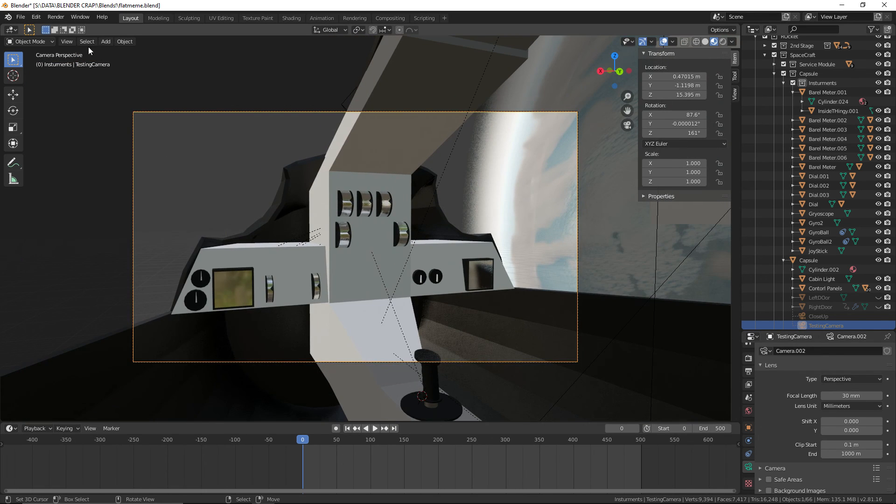
pyautogui.click(20, 17)
pyautogui.click(41, 75)
# Unhide LeftDOor and RightDoor in the viewport and move the timeline to frame 278
pyautogui.scroll(-4, 852, 238)
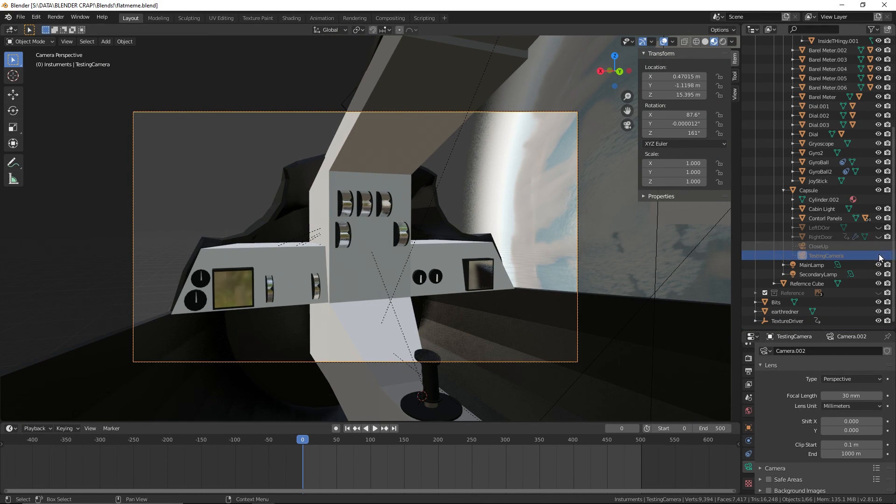
pyautogui.click(880, 229)
pyautogui.click(881, 238)
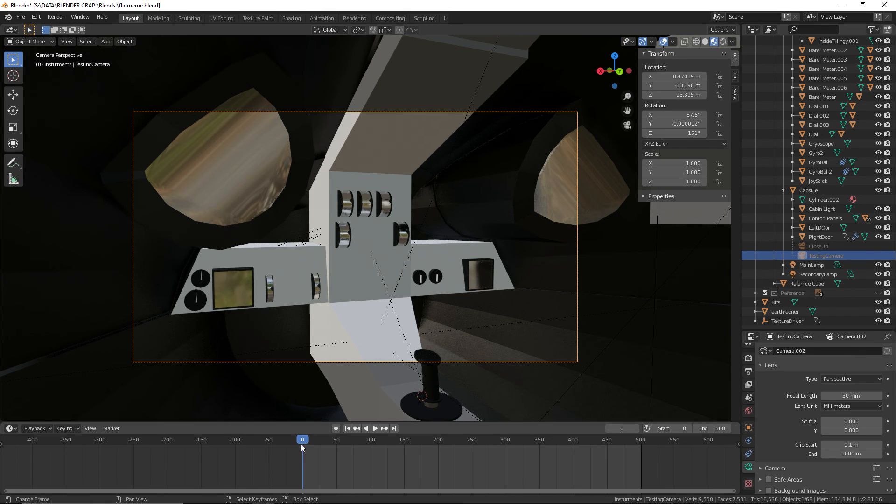
pyautogui.moveTo(302, 443); pyautogui.dragTo(490, 456)
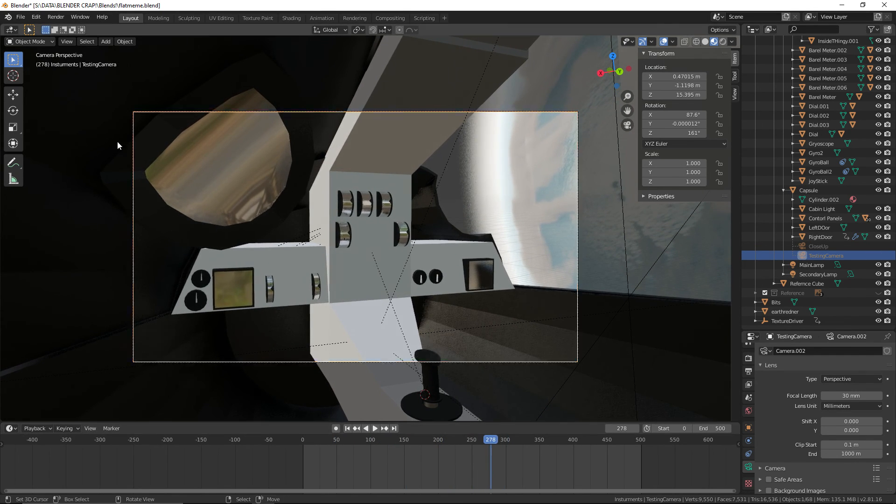
# Save flatmeme.blend with both capsule doors shown at frame 278
pyautogui.click(36, 17)
pyautogui.moveTo(21, 17)
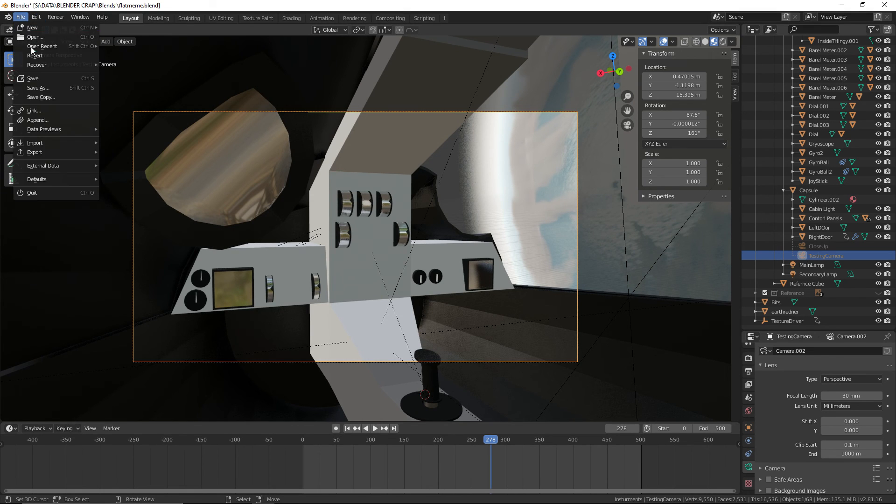
pyautogui.click(47, 78)
pyautogui.scroll(-6, 777, 457)
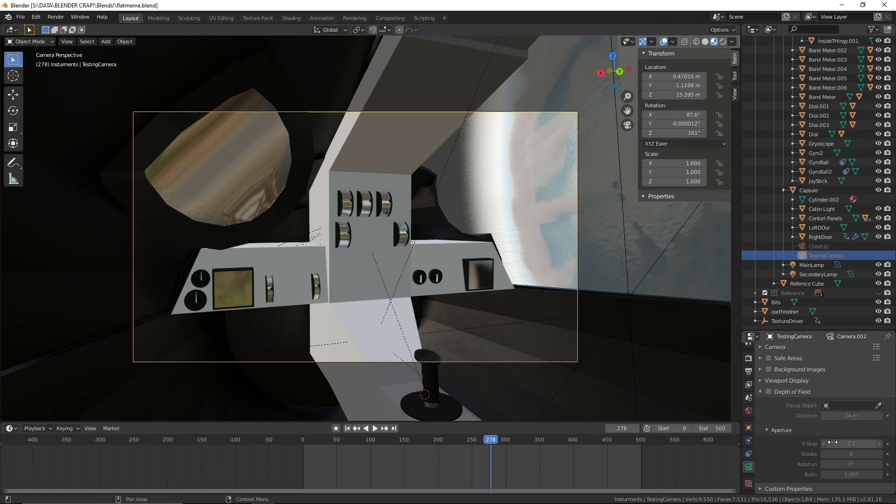
# Enable depth of field on TestingCamera with a 1.2 m focus distance and F-stop 0.5, and save flatmeme.blend
pyautogui.click(768, 392)
pyautogui.click(859, 416)
pyautogui.write('1')
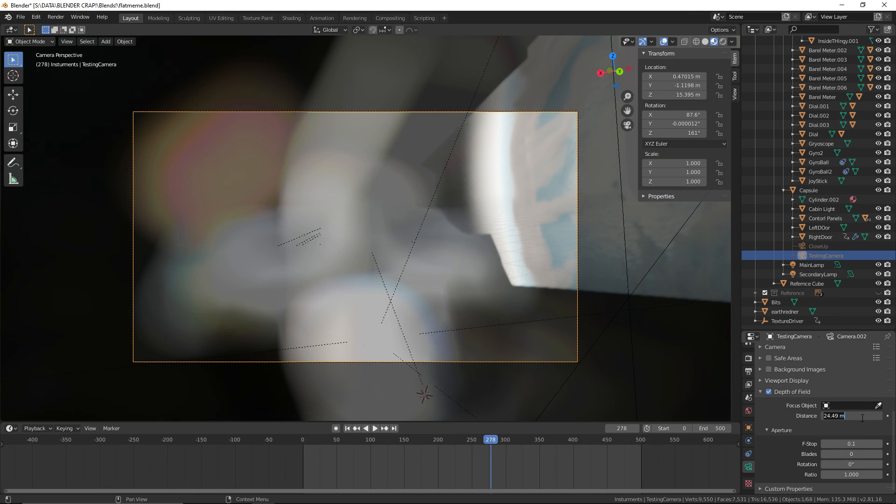
pyautogui.press('Return')
pyautogui.moveTo(858, 415); pyautogui.dragTo(861, 439)
pyautogui.scroll(1, 513, 301)
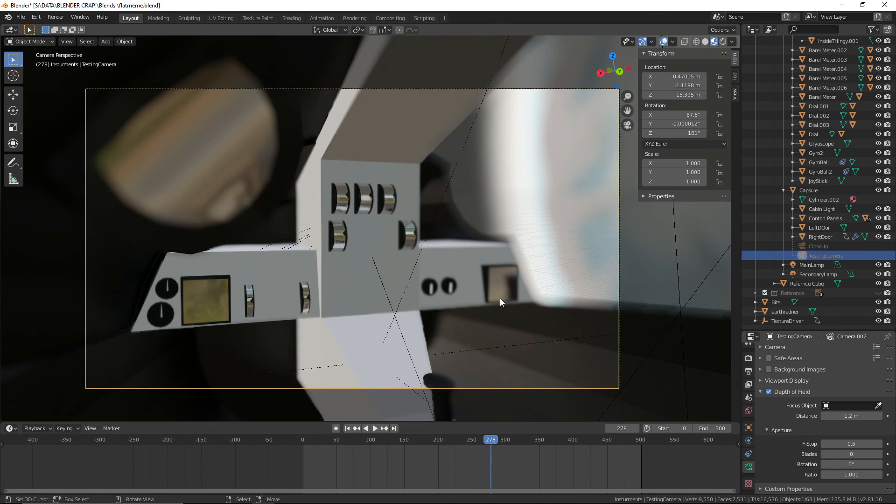
pyautogui.click(21, 17)
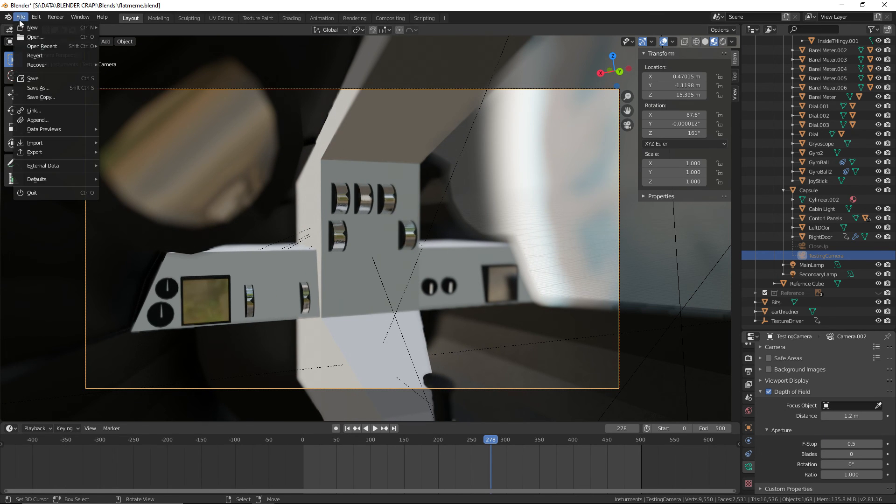
pyautogui.click(39, 82)
# Preview the TestingCamera view in Rendered viewport shading and save flatmeme.blend again
pyautogui.click(723, 41)
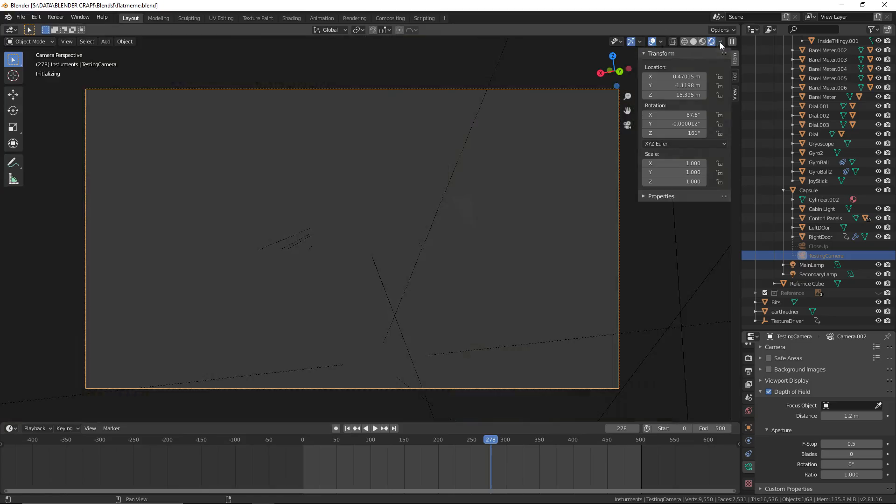
pyautogui.scroll(1, 489, 223)
pyautogui.scroll(-1, 489, 222)
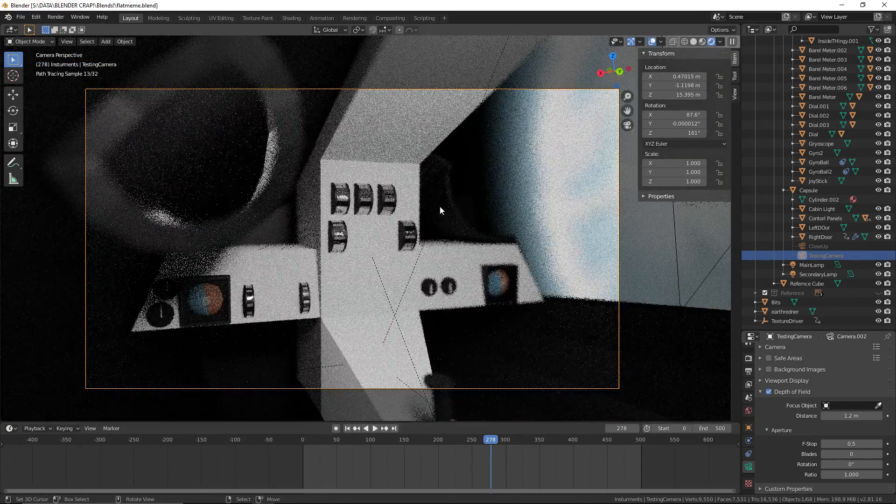
pyautogui.click(21, 16)
pyautogui.click(46, 78)
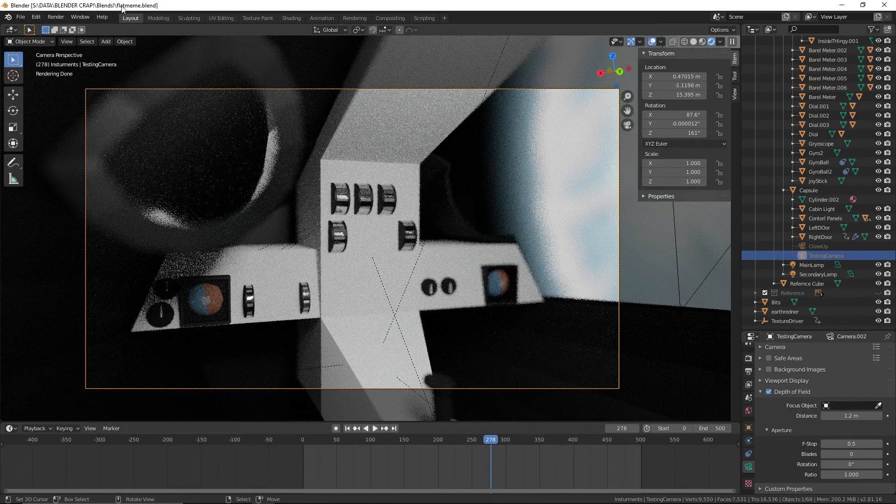
# Render frame 278 as a still image and maximize the render window
pyautogui.click(56, 16)
pyautogui.click(62, 23)
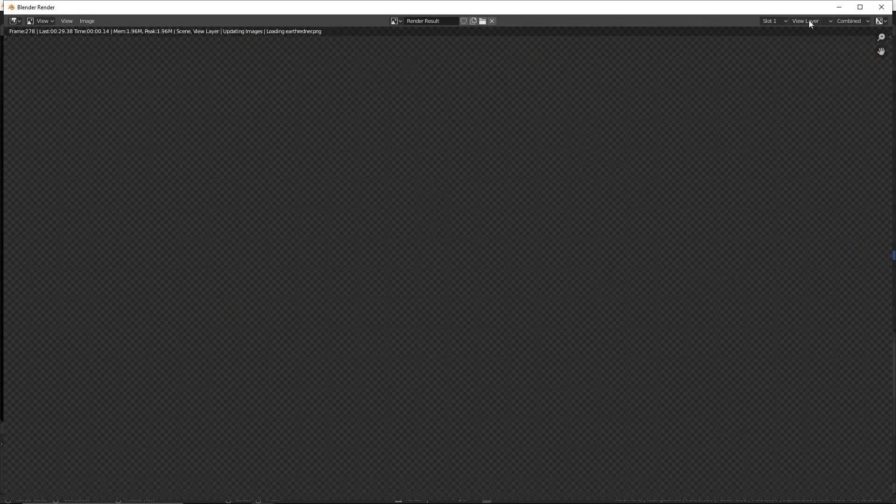
pyautogui.click(859, 6)
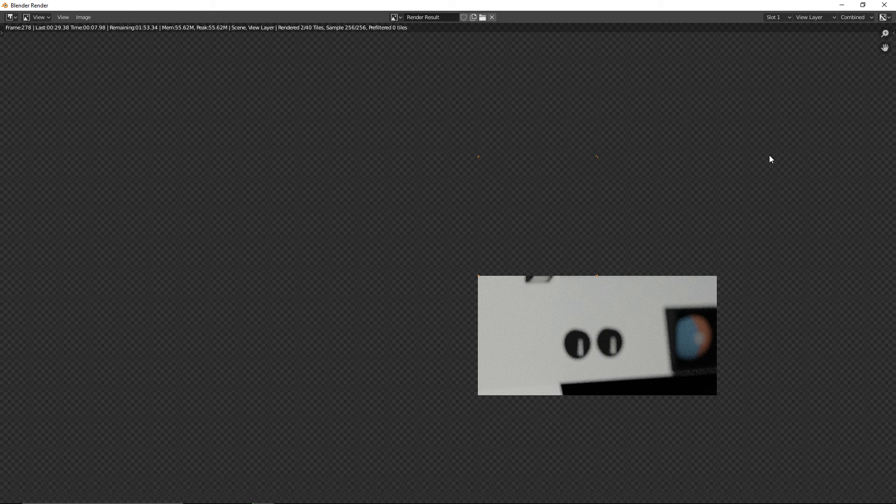
# Examine the central panel's barrel meters, the two small dials and the overhead beam while the image renders
pyautogui.scroll(12, 720, 148)
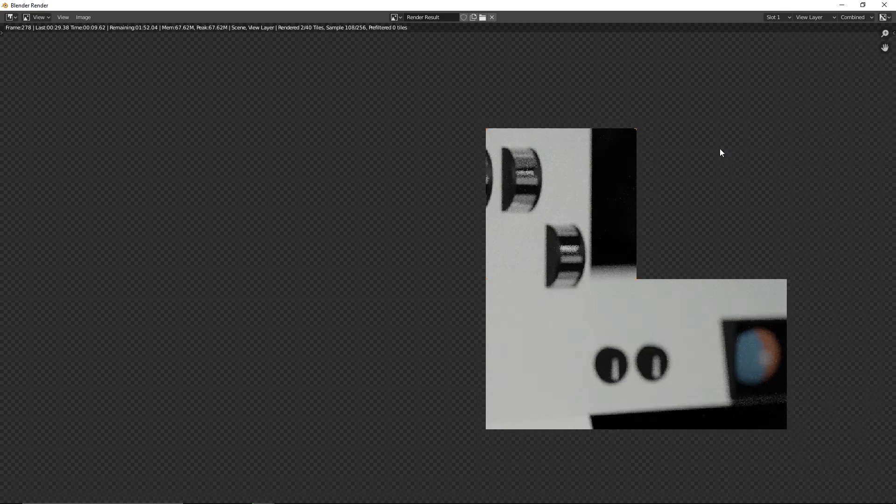
pyautogui.scroll(-6, 535, 244)
pyautogui.scroll(1, 428, 294)
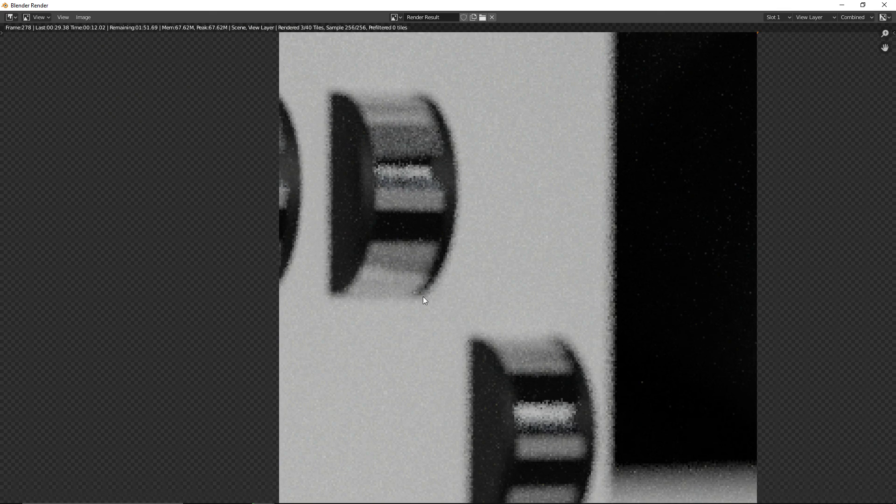
pyautogui.scroll(-4, 578, 246)
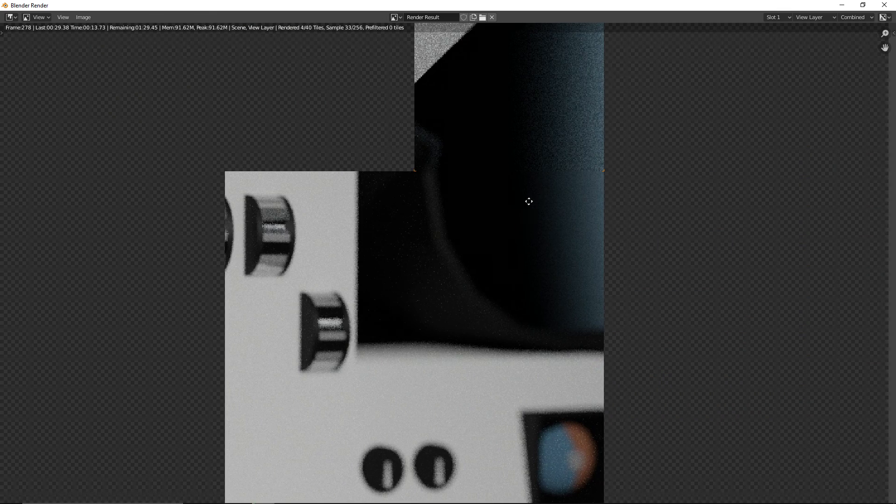
pyautogui.moveTo(528, 200); pyautogui.dragTo(609, 202, button='middle')
pyautogui.scroll(9, 612, 374)
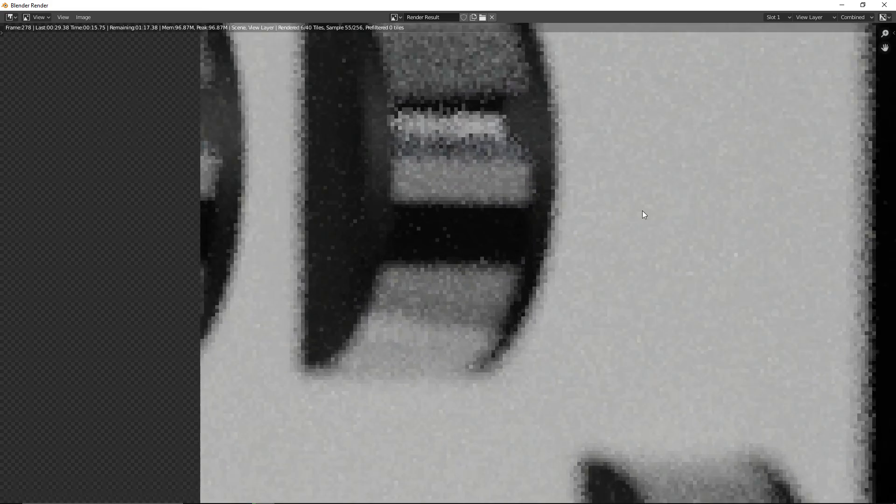
pyautogui.scroll(-6, 602, 289)
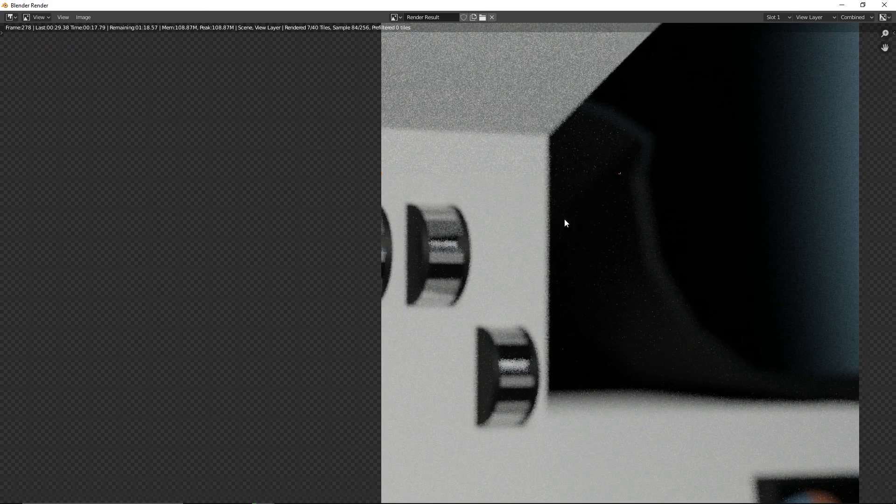
pyautogui.moveTo(560, 416); pyautogui.dragTo(516, 304, button='middle')
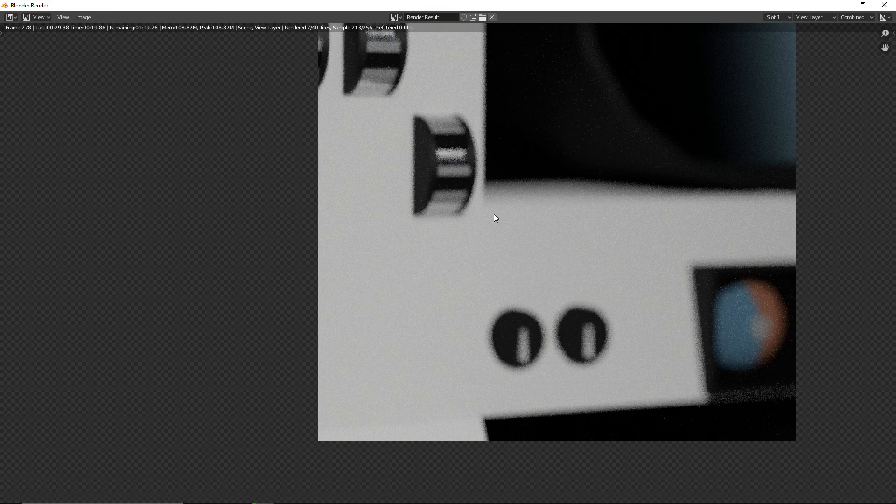
pyautogui.scroll(-4, 497, 215)
pyautogui.moveTo(500, 217); pyautogui.dragTo(572, 243, button='middle')
pyautogui.scroll(3, 581, 150)
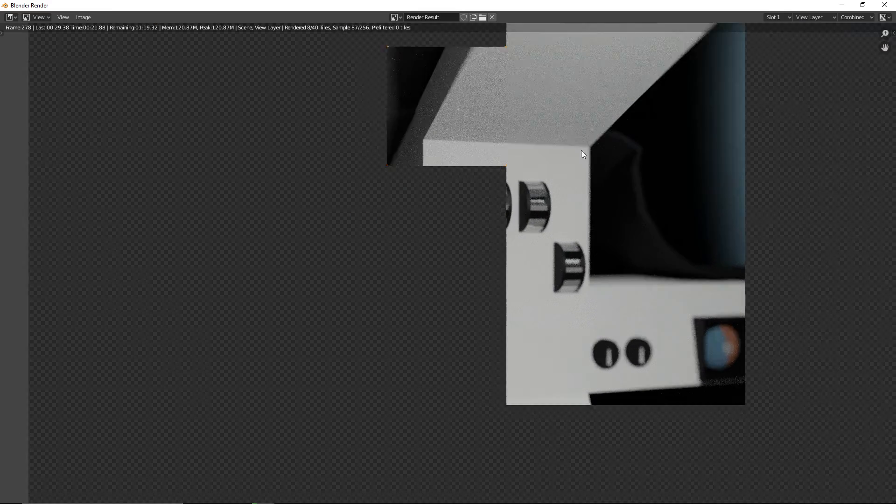
pyautogui.moveTo(581, 150); pyautogui.dragTo(590, 323, button='middle')
pyautogui.scroll(2, 555, 278)
pyautogui.scroll(-2, 555, 320)
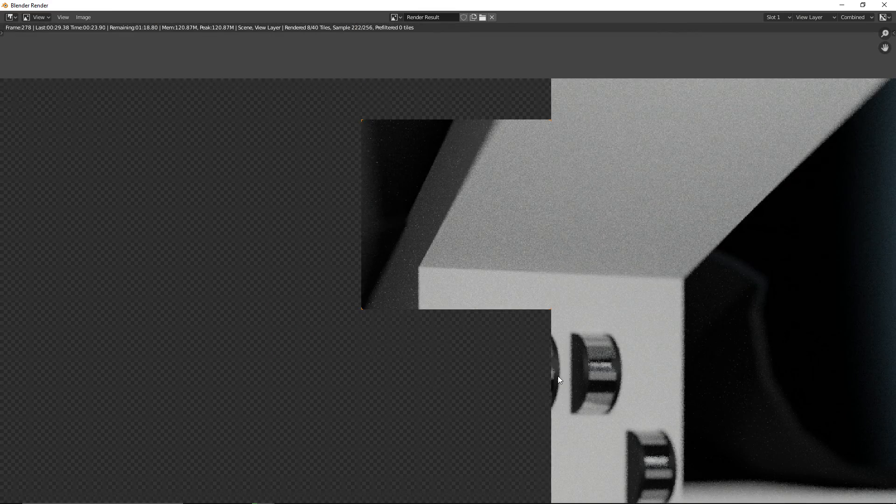
pyautogui.moveTo(558, 376); pyautogui.dragTo(567, 318, button='middle')
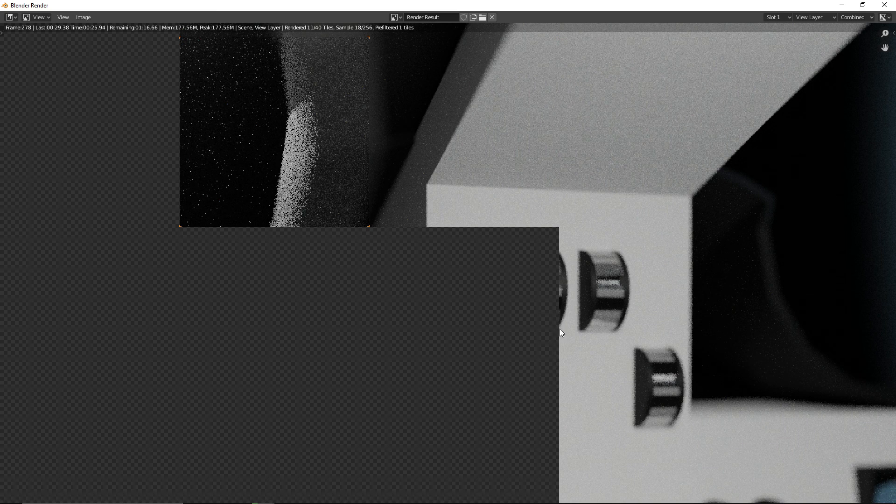
pyautogui.scroll(-5, 555, 316)
pyautogui.scroll(4, 572, 320)
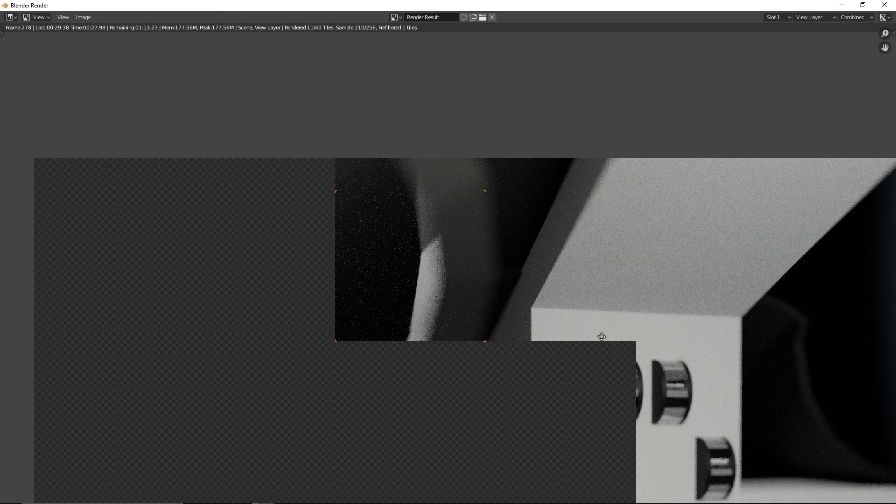
pyautogui.scroll(-2, 623, 338)
pyautogui.moveTo(575, 260); pyautogui.dragTo(506, 211, button='middle')
pyautogui.scroll(1, 515, 208)
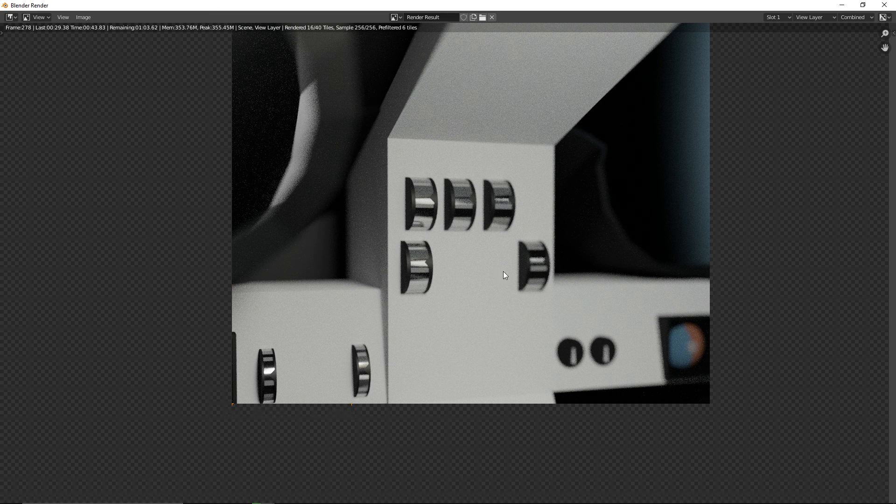
# Inspect the gyro display, dials and barrel meters on the left control panel, along with the overall framing, as the render finishes
pyautogui.scroll(-2, 504, 273)
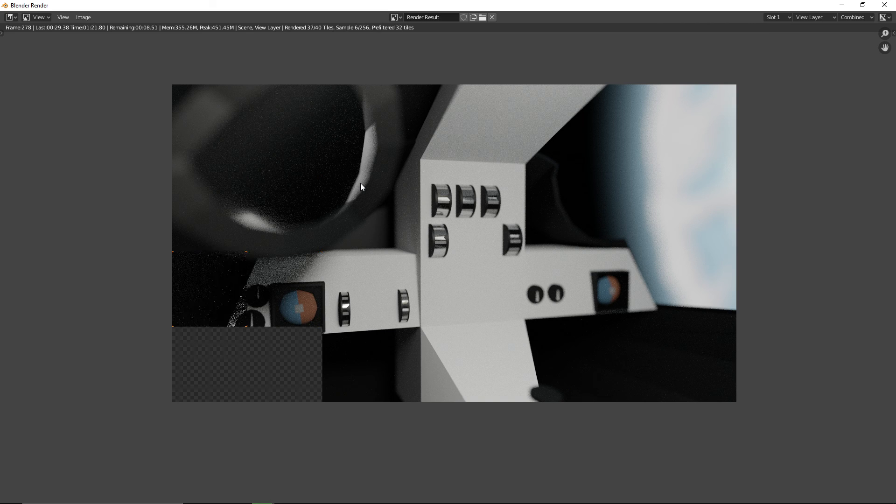
pyautogui.scroll(4, 266, 314)
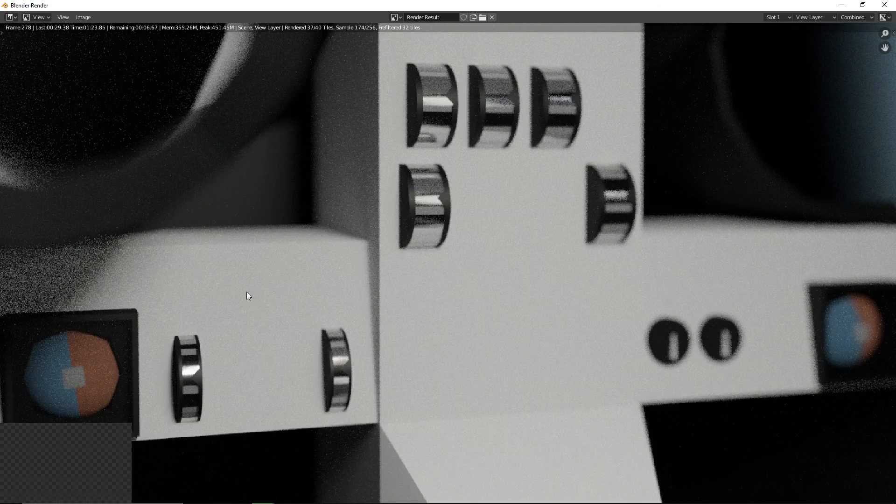
pyautogui.moveTo(183, 287); pyautogui.dragTo(467, 252, button='middle')
pyautogui.scroll(1, 420, 304)
pyautogui.moveTo(299, 481); pyautogui.dragTo(331, 349, button='middle')
pyautogui.scroll(-2, 304, 396)
pyautogui.moveTo(276, 434); pyautogui.dragTo(345, 339, button='middle')
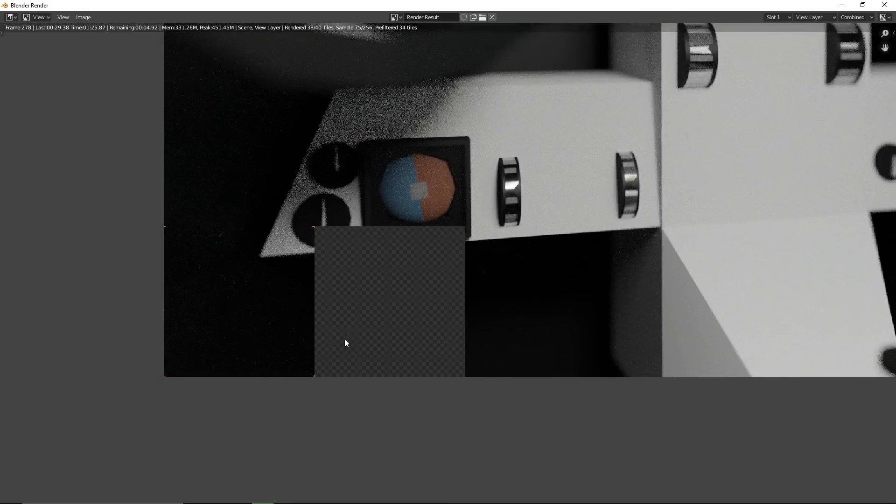
pyautogui.scroll(2, 384, 316)
pyautogui.moveTo(384, 316); pyautogui.dragTo(352, 356, button='middle')
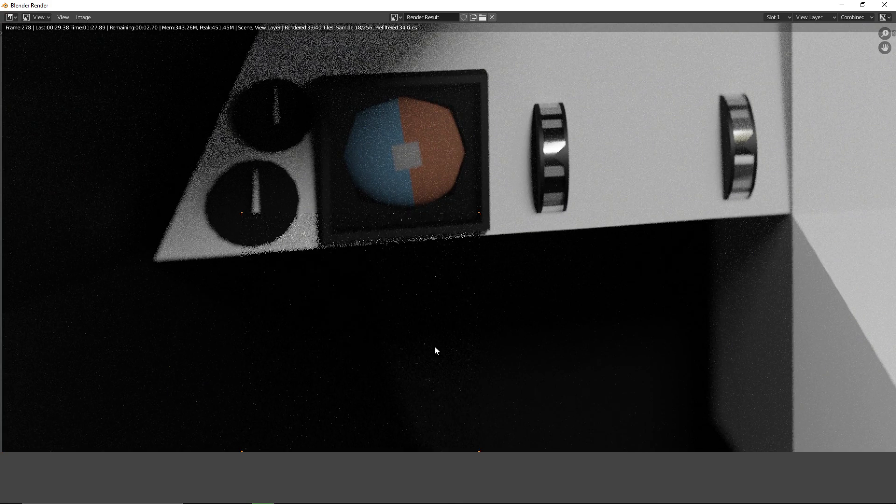
pyautogui.scroll(-2, 490, 343)
pyautogui.moveTo(540, 335); pyautogui.dragTo(471, 381, button='middle')
pyautogui.scroll(3, 511, 364)
pyautogui.scroll(-3, 515, 377)
pyautogui.scroll(-3, 470, 384)
pyautogui.moveTo(585, 298); pyautogui.dragTo(513, 340, button='middle')
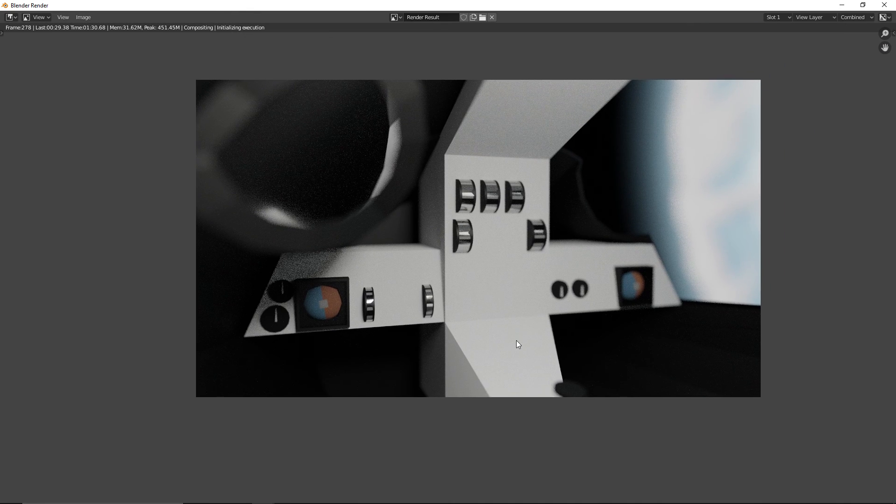
pyautogui.scroll(1, 516, 344)
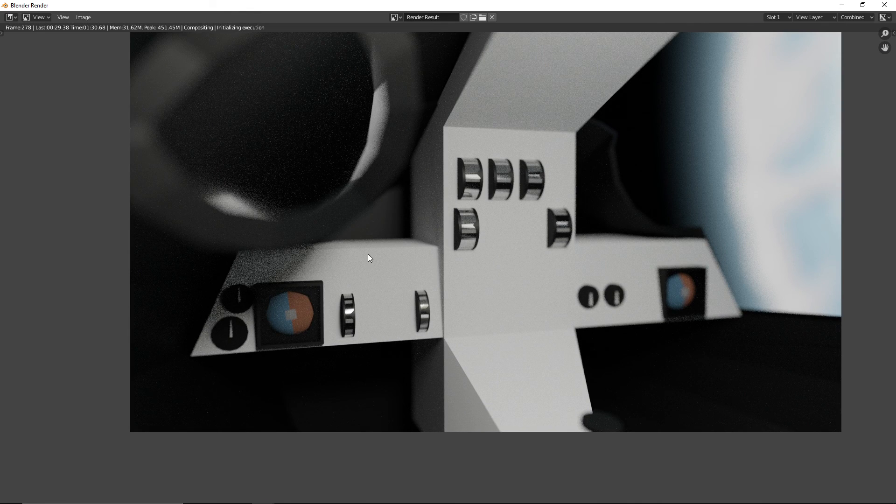
pyautogui.moveTo(369, 255); pyautogui.dragTo(347, 285, button='middle')
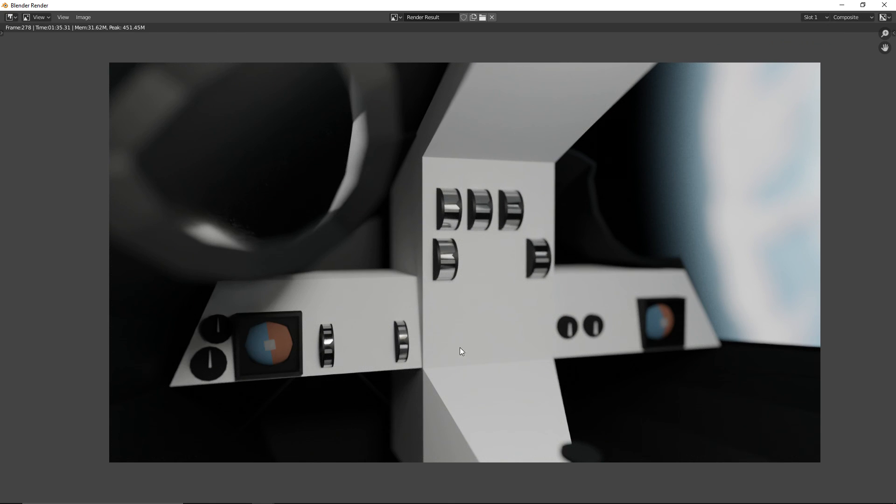
# Examine the finished render up close around the left panel's gyro display and its two barrel meters
pyautogui.scroll(4, 419, 376)
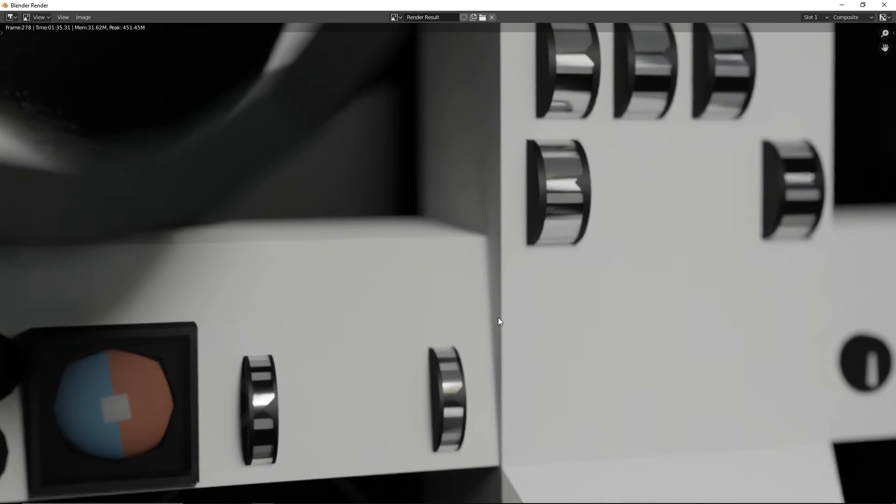
pyautogui.moveTo(342, 394); pyautogui.dragTo(410, 365, button='middle')
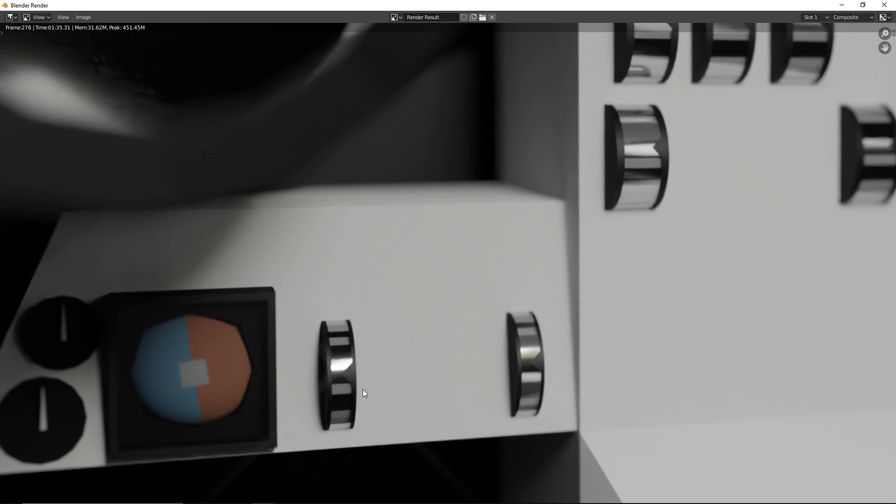
pyautogui.moveTo(283, 389); pyautogui.dragTo(339, 342, button='middle')
pyautogui.scroll(2, 433, 301)
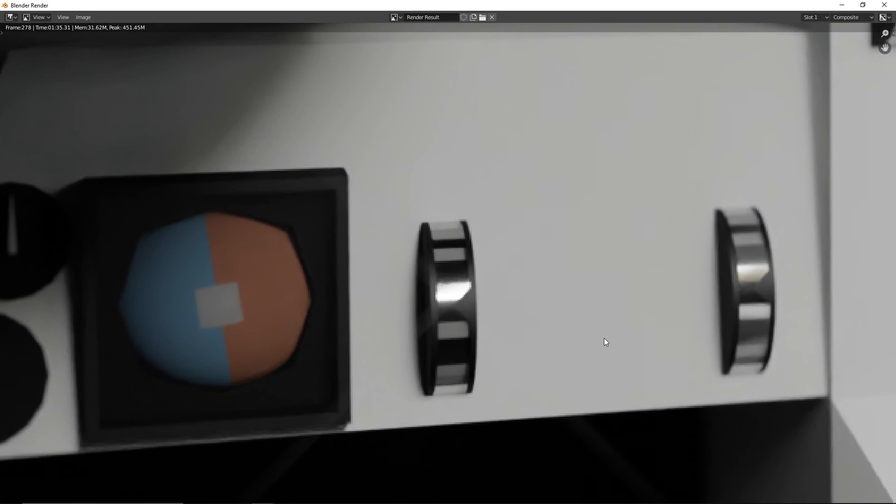
pyautogui.scroll(3, 603, 337)
pyautogui.moveTo(579, 318); pyautogui.dragTo(453, 254, button='middle')
pyautogui.moveTo(682, 224); pyautogui.dragTo(654, 223, button='middle')
pyautogui.scroll(5, 483, 281)
pyautogui.moveTo(334, 317); pyautogui.dragTo(574, 285, button='middle')
pyautogui.scroll(-3, 574, 285)
pyautogui.moveTo(502, 330); pyautogui.dragTo(229, 420, button='middle')
pyautogui.scroll(-5, 528, 312)
pyautogui.scroll(4, 441, 369)
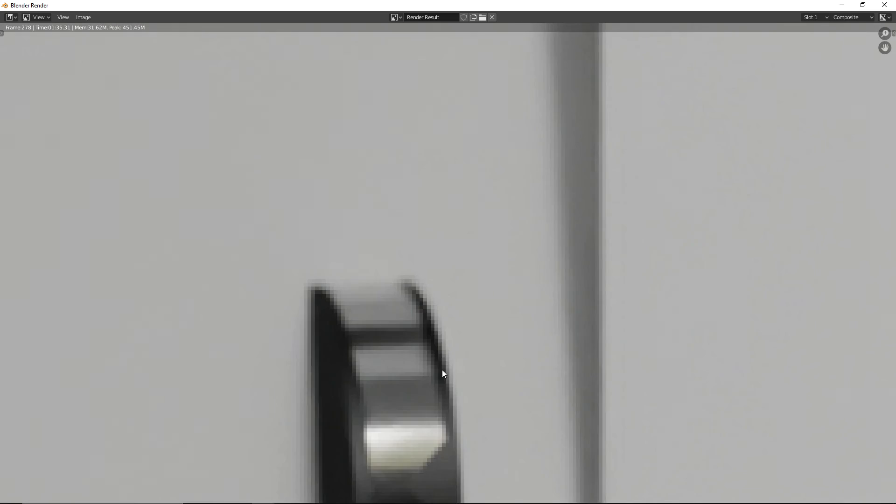
pyautogui.scroll(2, 442, 369)
pyautogui.moveTo(435, 275); pyautogui.dragTo(439, 228, button='middle')
pyautogui.scroll(-4, 450, 200)
# Examine the central panel's barrel meters in the finished render and compare their focus and reflections with the surrounding interior
pyautogui.moveTo(450, 198); pyautogui.dragTo(337, 425, button='middle')
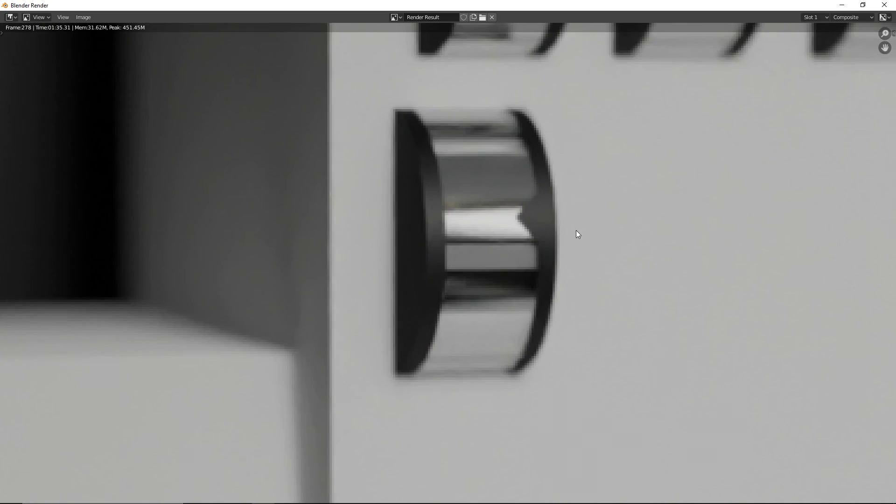
pyautogui.scroll(-2, 576, 231)
pyautogui.moveTo(575, 230); pyautogui.dragTo(525, 317, button='middle')
pyautogui.scroll(1, 525, 316)
pyautogui.moveTo(499, 226); pyautogui.dragTo(449, 380, button='middle')
pyautogui.moveTo(577, 301); pyautogui.dragTo(325, 278, button='middle')
pyautogui.scroll(-2, 607, 322)
pyautogui.moveTo(607, 322); pyautogui.dragTo(439, 209, button='middle')
pyautogui.scroll(4, 413, 280)
pyautogui.moveTo(370, 323); pyautogui.dragTo(415, 219, button='middle')
pyautogui.scroll(-8, 364, 229)
pyautogui.moveTo(514, 306); pyautogui.dragTo(448, 356, button='middle')
pyautogui.moveTo(507, 340); pyautogui.dragTo(540, 229, button='middle')
pyautogui.moveTo(242, 347); pyautogui.dragTo(530, 389, button='middle')
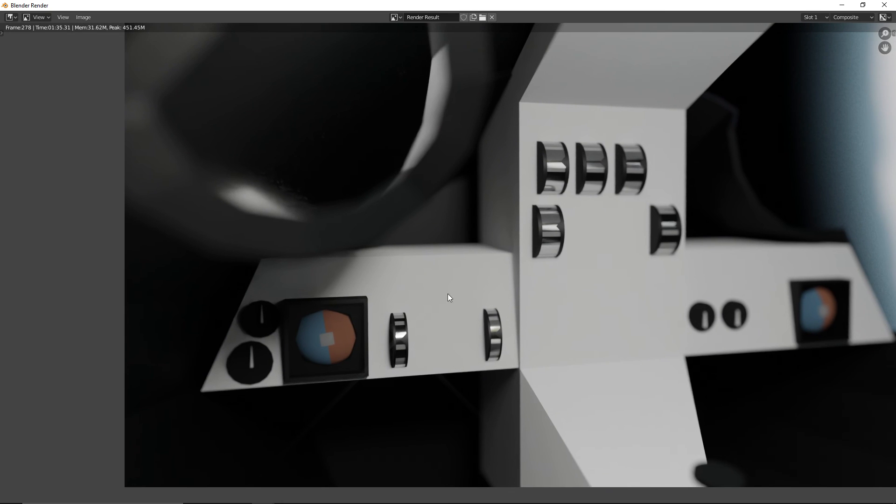
pyautogui.moveTo(419, 265); pyautogui.dragTo(438, 355, button='middle')
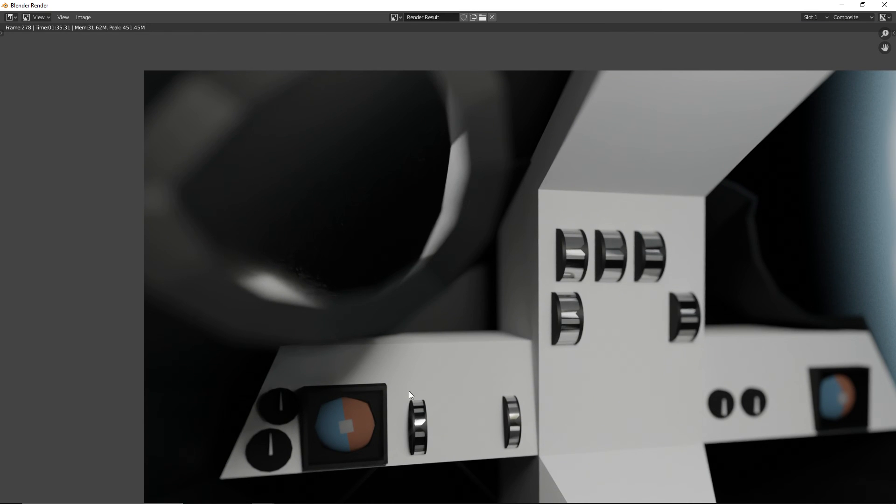
pyautogui.scroll(4, 410, 391)
pyautogui.moveTo(403, 391); pyautogui.dragTo(355, 324, button='middle')
pyautogui.moveTo(845, 252); pyautogui.dragTo(517, 272, button='middle')
pyautogui.scroll(3, 518, 272)
pyautogui.moveTo(569, 279); pyautogui.dragTo(501, 346, button='middle')
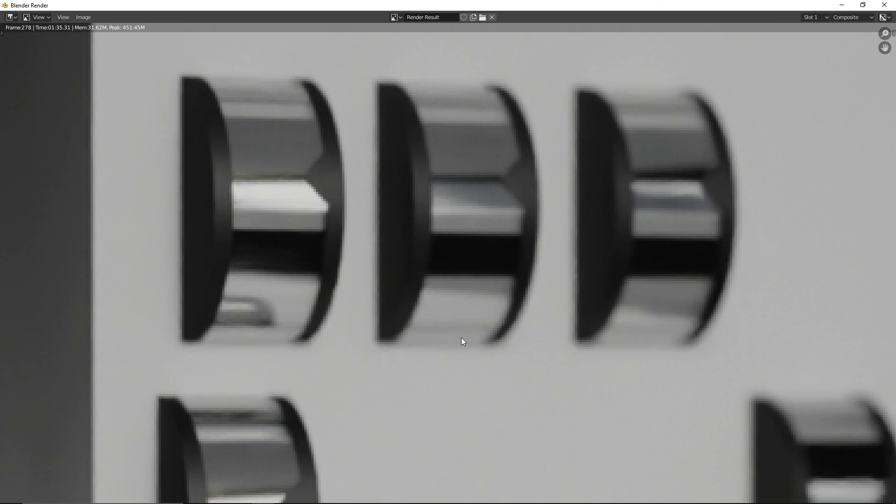
pyautogui.scroll(-4, 449, 310)
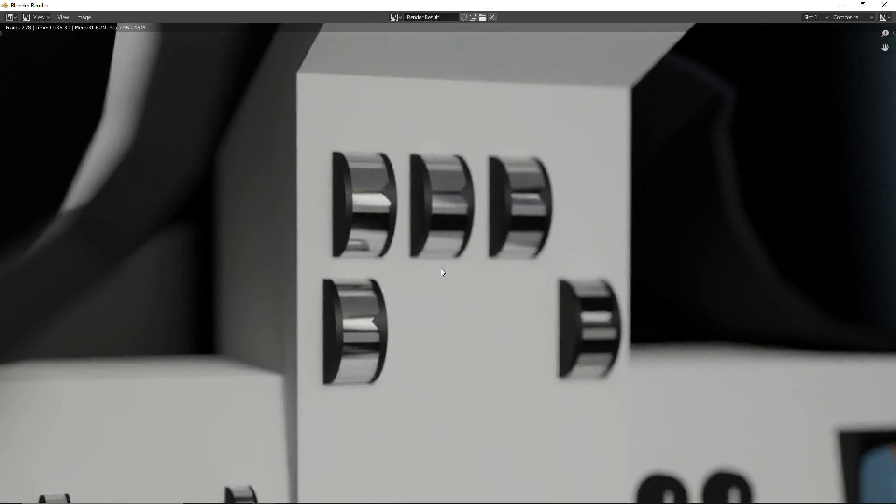
# Examine the finished render's central panel barrel meters in relation to the side panels and the lower console
pyautogui.scroll(-4, 440, 268)
pyautogui.moveTo(430, 346); pyautogui.dragTo(430, 280, button='middle')
pyautogui.moveTo(418, 358); pyautogui.dragTo(433, 318, button='middle')
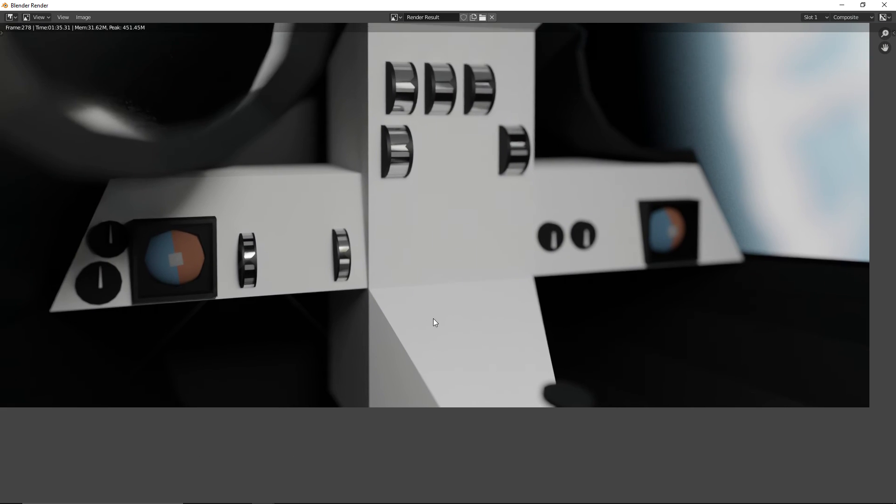
pyautogui.scroll(3, 413, 294)
pyautogui.moveTo(411, 290); pyautogui.dragTo(460, 342, button='middle')
pyautogui.scroll(-2, 471, 309)
pyautogui.scroll(1, 425, 271)
pyautogui.moveTo(426, 270); pyautogui.dragTo(441, 374, button='middle')
# Inspect the left panel's gyro display, two dials and barrel meters in the render, along with the overall cockpit framing
pyautogui.moveTo(410, 230); pyautogui.dragTo(500, 161, button='middle')
pyautogui.moveTo(231, 305); pyautogui.dragTo(246, 276, button='middle')
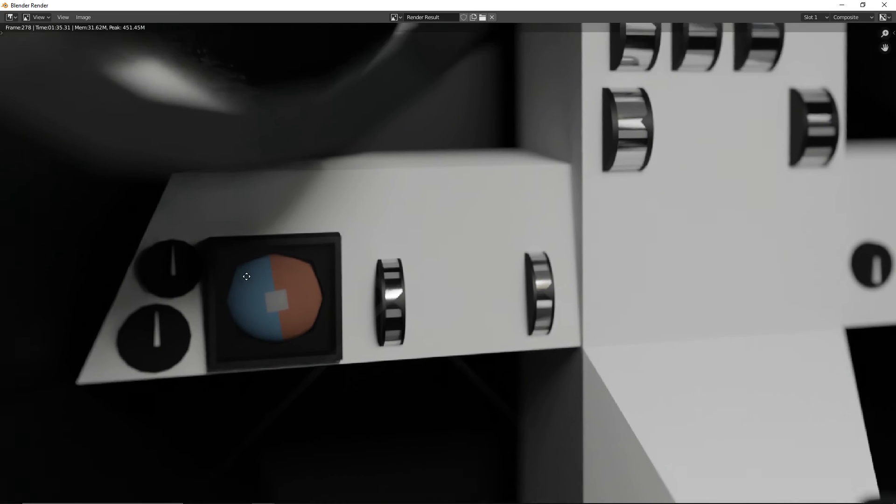
pyautogui.scroll(1, 235, 319)
pyautogui.moveTo(232, 326); pyautogui.dragTo(249, 307, button='middle')
pyautogui.scroll(-2, 249, 306)
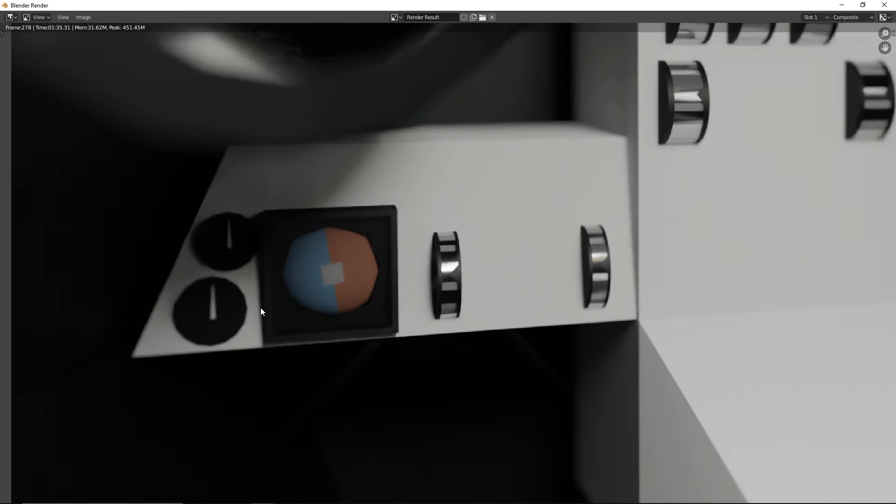
pyautogui.scroll(-3, 396, 335)
pyautogui.scroll(1, 404, 355)
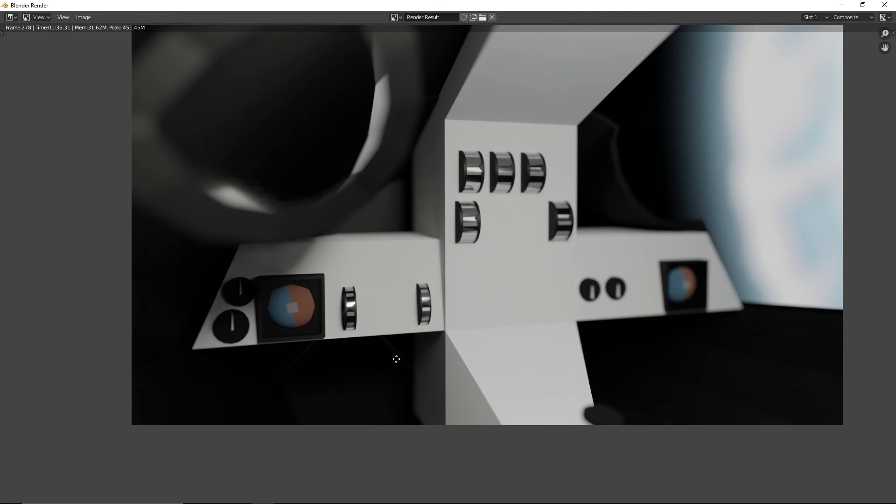
pyautogui.moveTo(393, 359); pyautogui.dragTo(360, 388, button='middle')
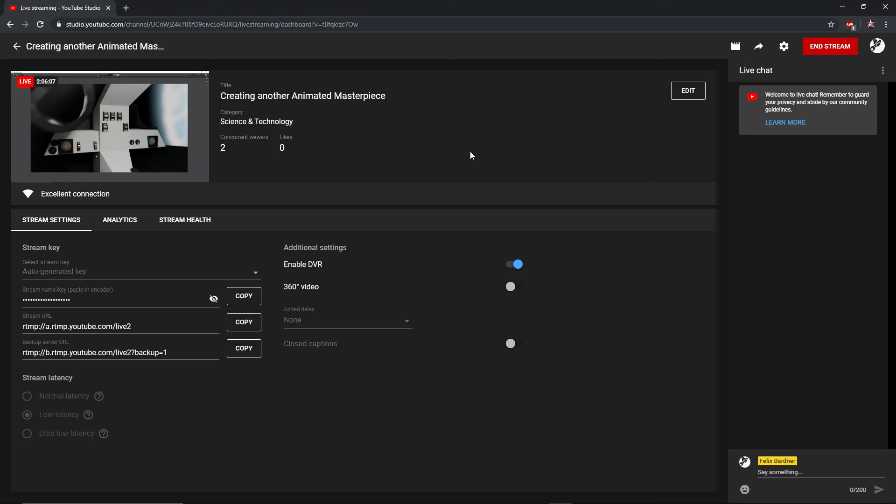
# Switch to YouTube Studio and view the live stream's analytics with its concurrent viewers graph
pyautogui.click(122, 221)
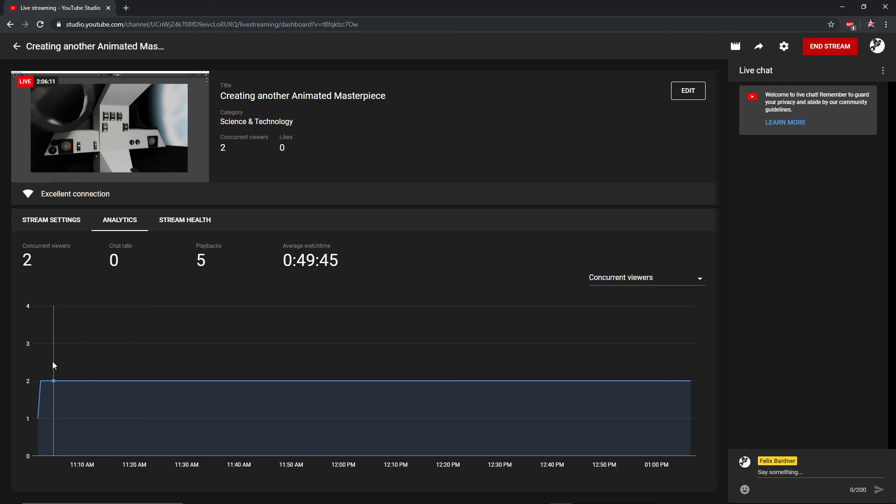